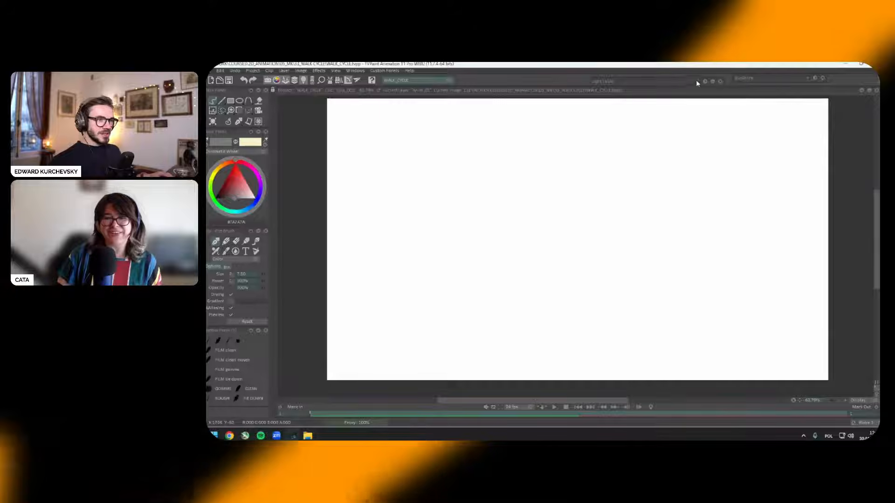
Step: Add an image guideline using the rabbit turnaround JPG from the 2D_ANIMATION course folder
left_click(786, 80)
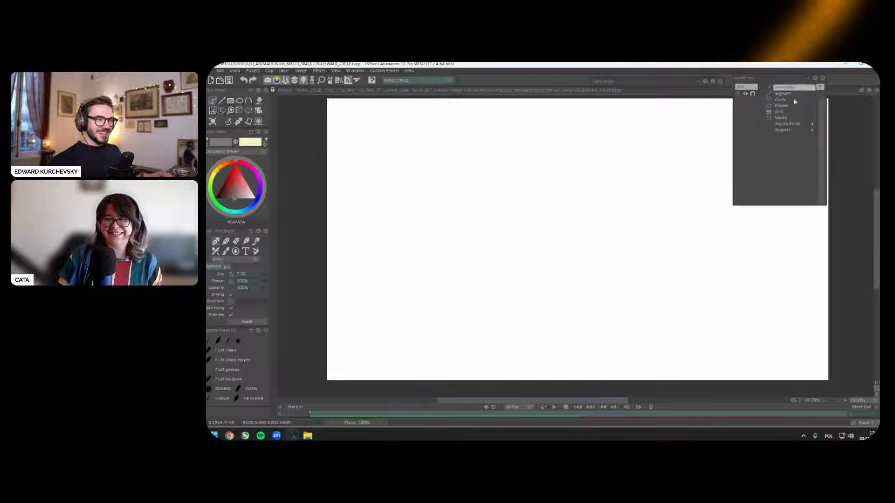
left_click(837, 130)
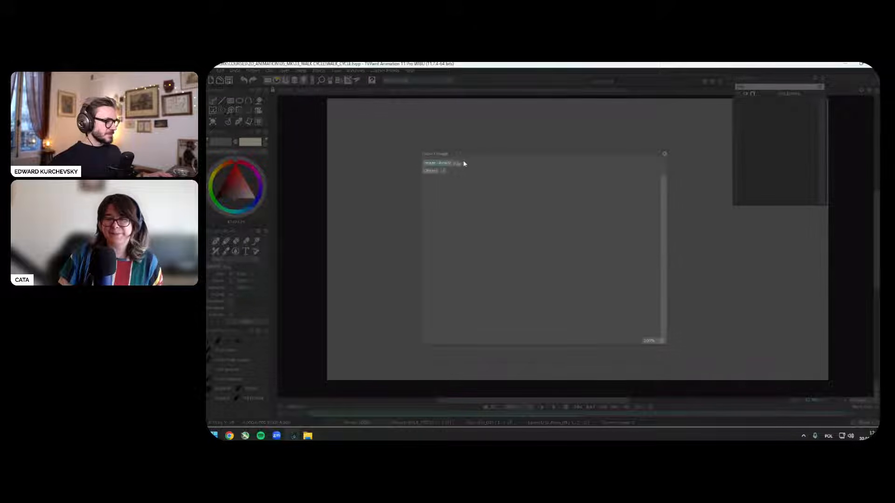
left_click(456, 171)
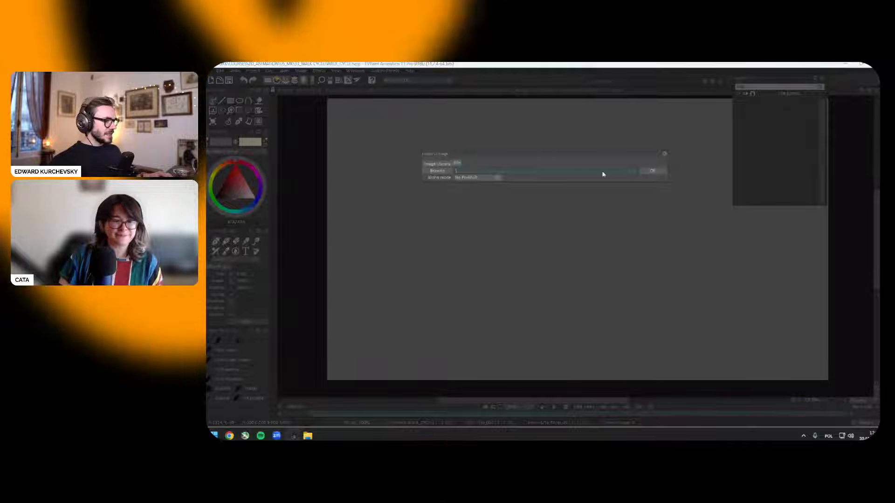
left_click(598, 151)
type("E:\\WORK\\COURSES\\2D_ANIMATION\\05_MK")
key("Return")
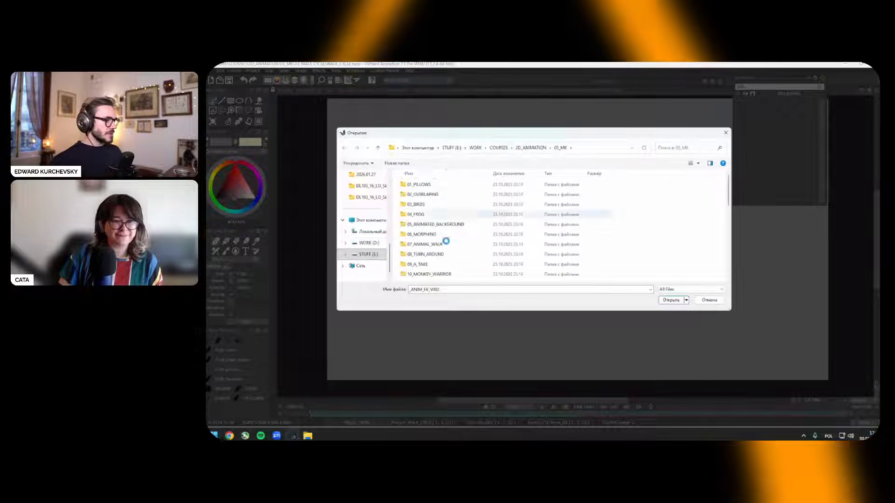
scroll(450, 256, "down", 8)
double_click(432, 277)
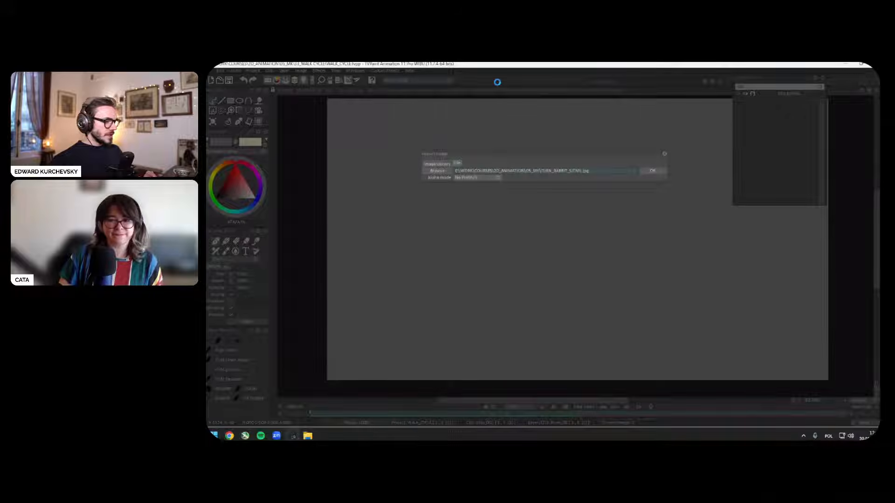
left_click(652, 171)
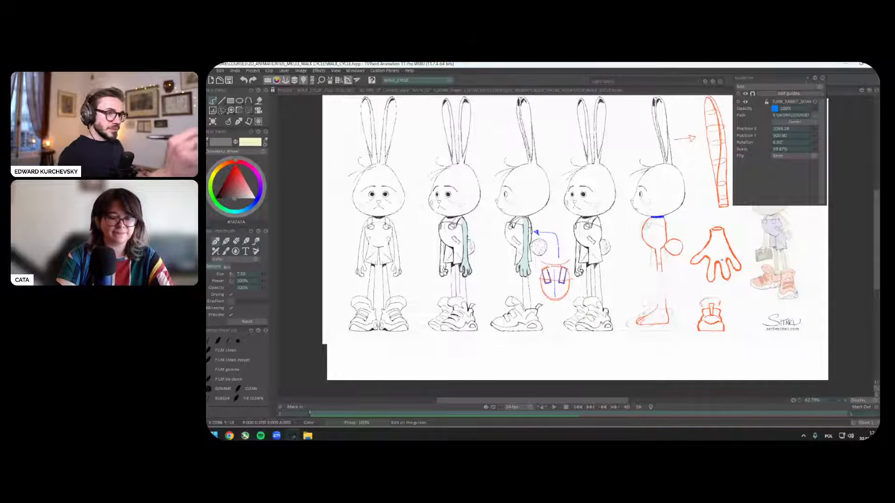
Step: Reposition the rabbit turnaround guide so its front view stands just right of the canvas centre
left_click(785, 94)
scroll(598, 302, "down", 1)
left_click_drag(696, 293, 783, 326)
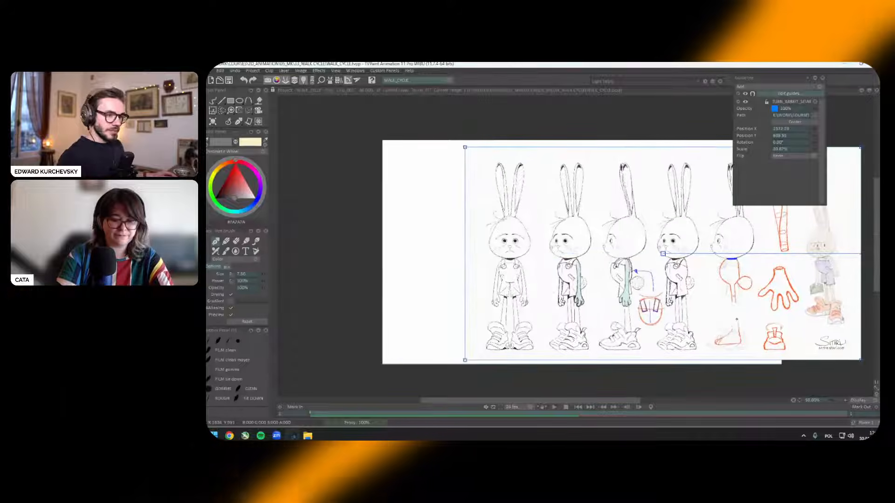
left_click_drag(602, 327, 697, 319)
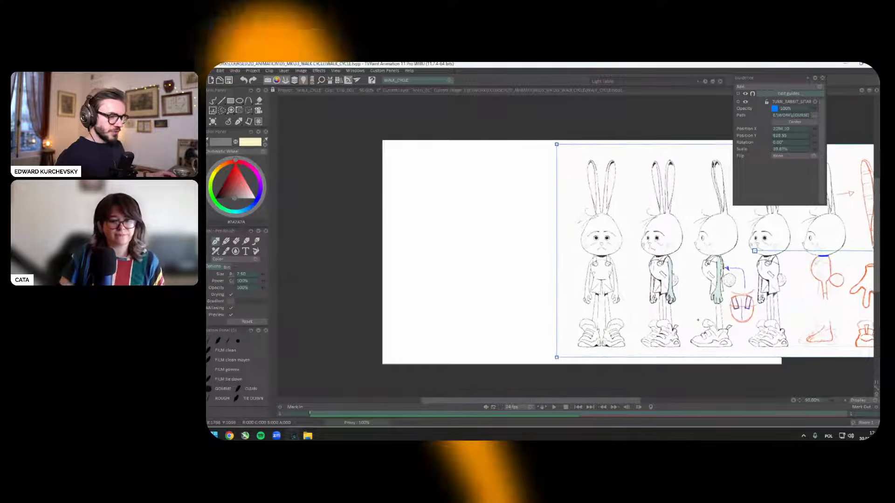
left_click_drag(815, 152, 812, 149)
left_click_drag(692, 311, 693, 312)
key("Escape")
scroll(659, 245, "up", 1)
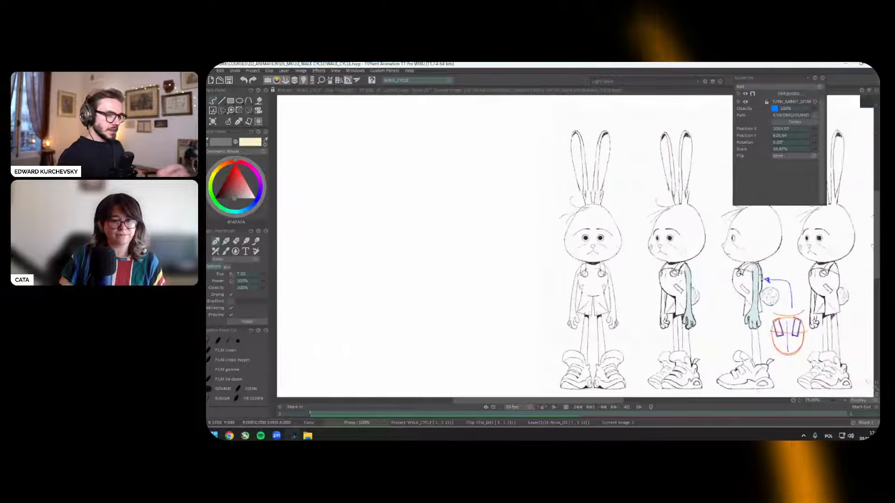
Step: Lower the rabbit turnaround guide's opacity to 28%
key("Tab")
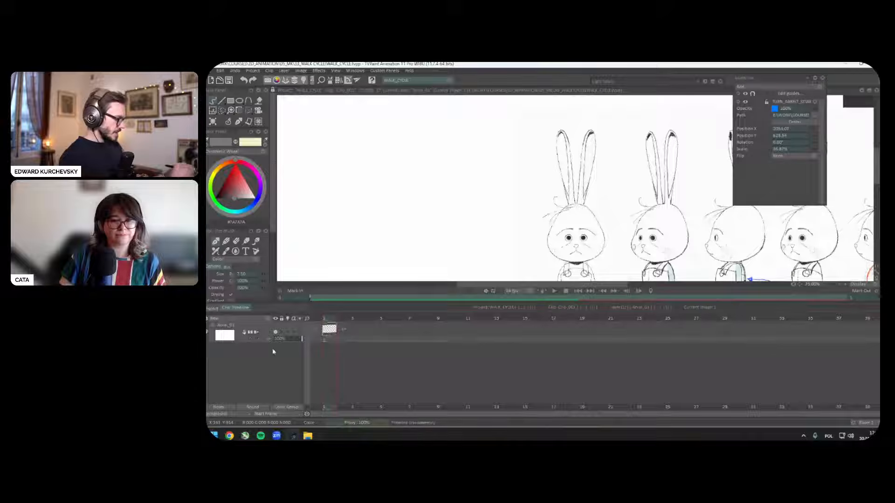
key("Tab")
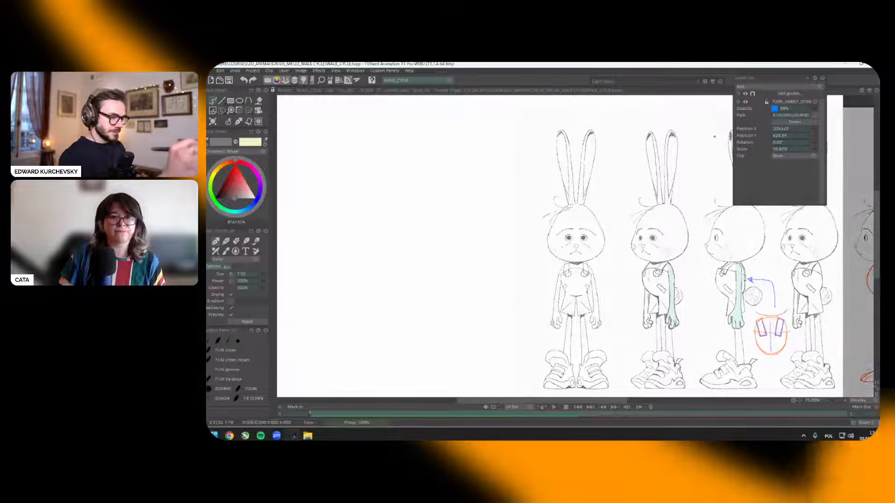
scroll(650, 280, "up", 1)
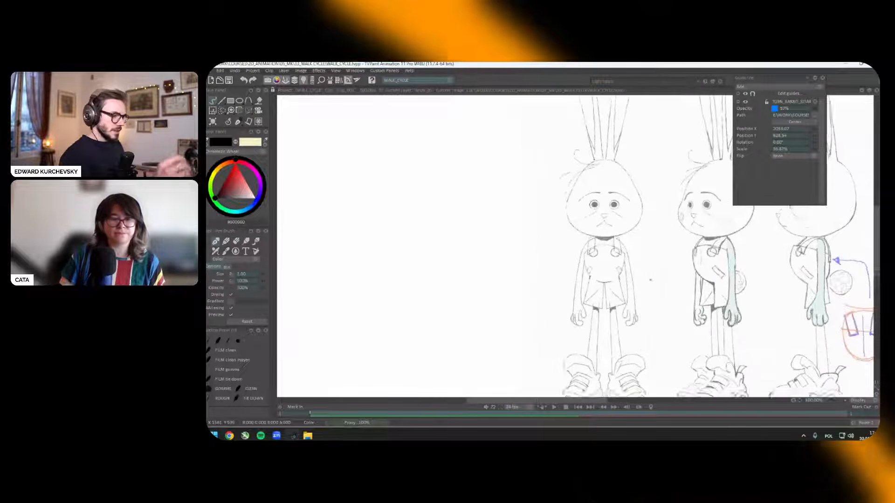
left_click_drag(650, 254, 650, 260)
scroll(639, 249, "up", 1)
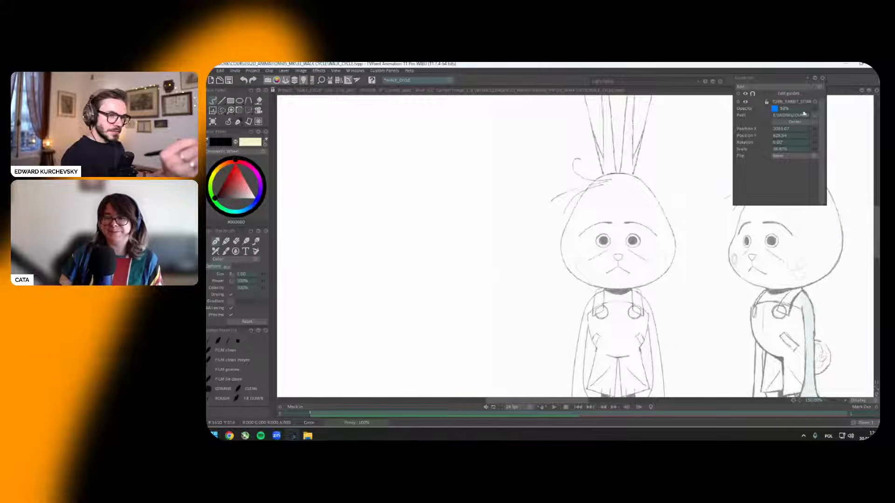
left_click_drag(814, 109, 792, 110)
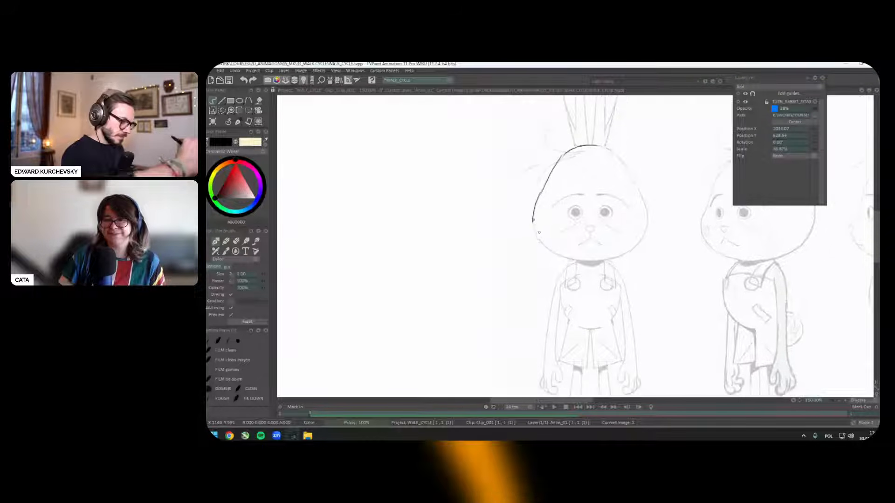
Step: Trace the front-view rabbit's head outline in black over the faded guide, closing the shape around both cheeks and chin
mouse_move(534, 223)
left_mouse_down()
mouse_move(563, 256)
mouse_move(586, 255)
mouse_move(569, 258)
mouse_move(615, 258)
left_mouse_up()
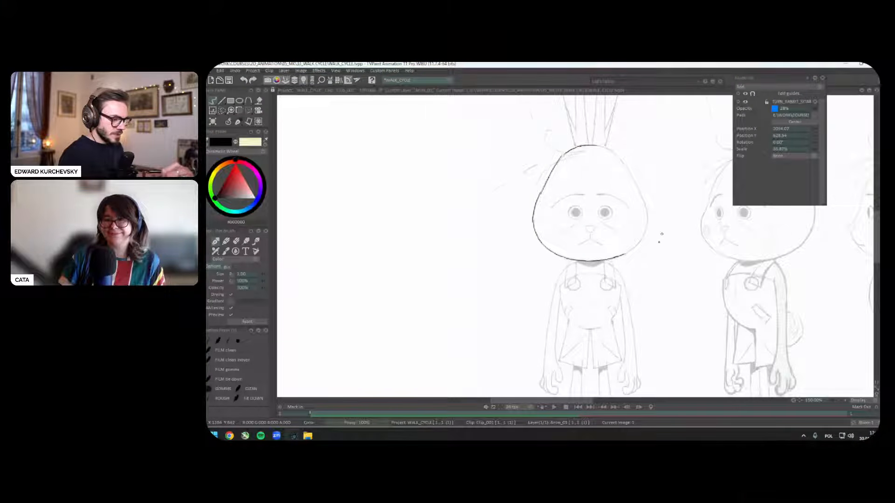
left_click_drag(661, 233, 629, 253)
mouse_move(581, 172)
left_mouse_down()
mouse_move(602, 196)
mouse_move(616, 240)
left_mouse_up()
left_click_drag(616, 240, 624, 205)
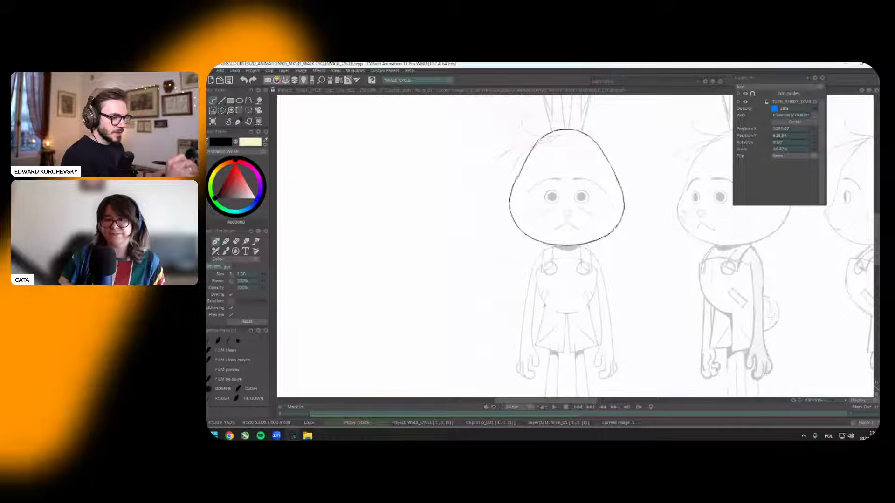
left_click_drag(544, 246, 584, 202)
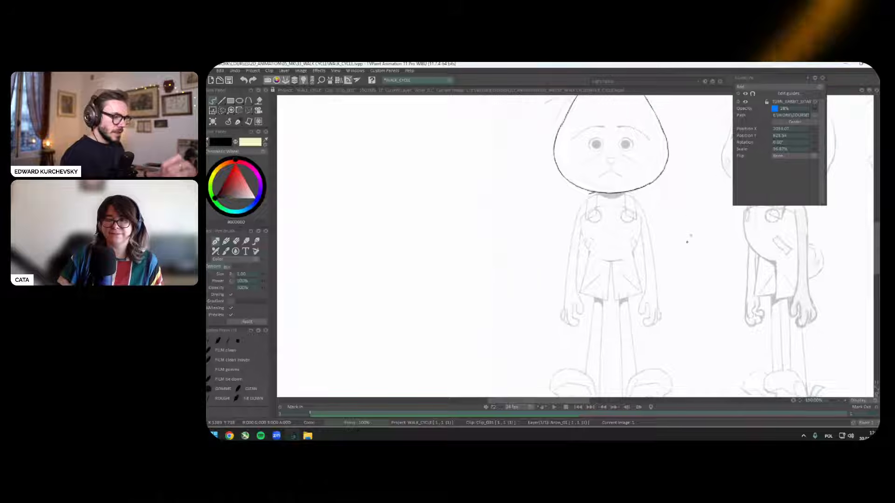
left_click_drag(686, 234, 688, 218)
scroll(688, 218, "down", 2)
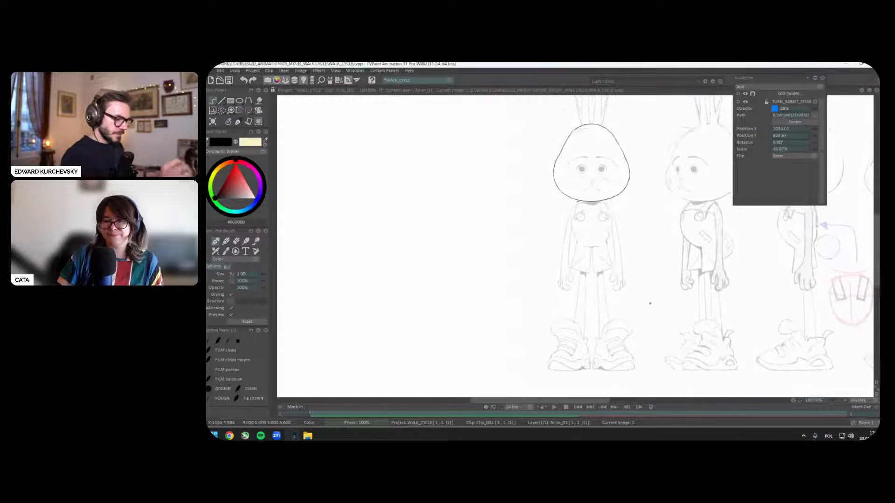
Step: Trace the front-view rabbit's two round eyes and fill their pupils with black
scroll(590, 215, "up", 3)
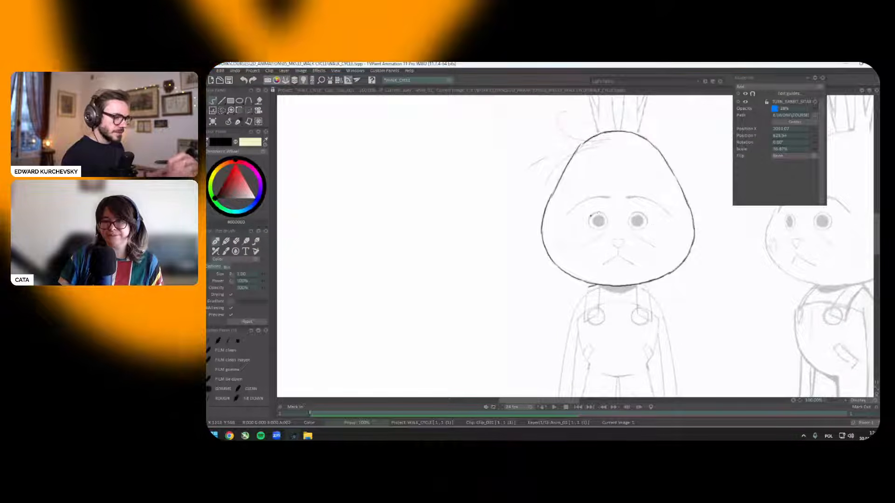
mouse_move(591, 216)
left_mouse_down()
mouse_move(588, 227)
mouse_move(606, 227)
mouse_move(607, 217)
left_mouse_up()
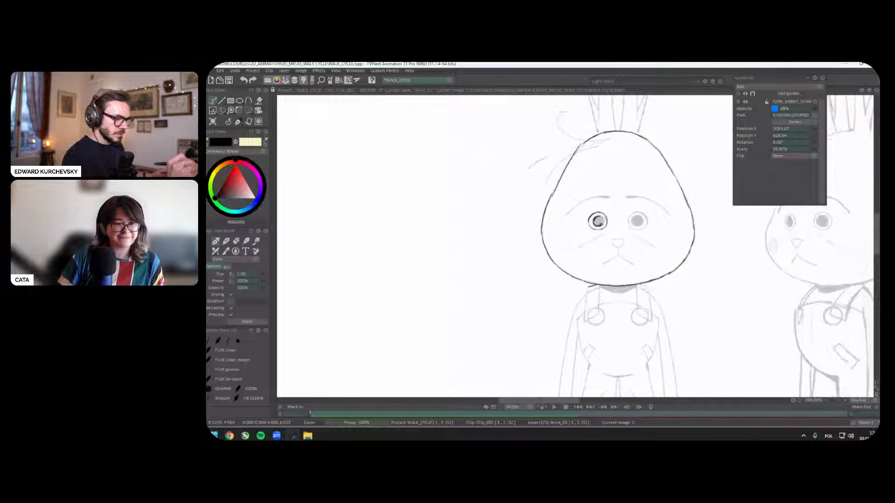
left_click_drag(599, 222, 591, 220)
left_click(627, 227)
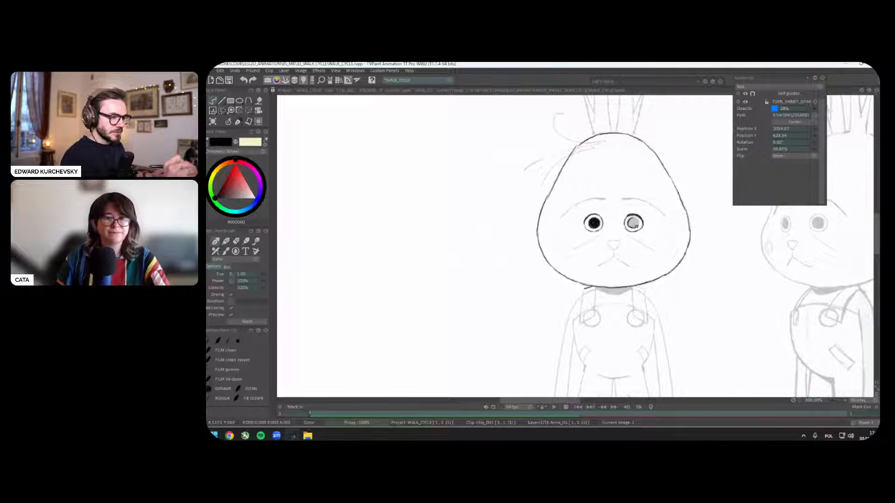
left_click_drag(633, 223, 633, 220)
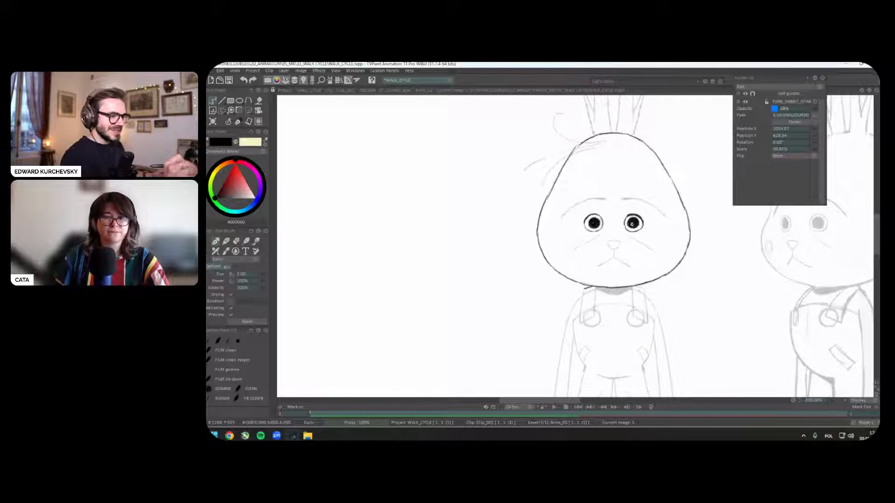
Step: Trace the two curved eyebrows above the eyes, flipping the canvas horizontally for the second one and restoring it
left_click_drag(687, 211, 692, 206)
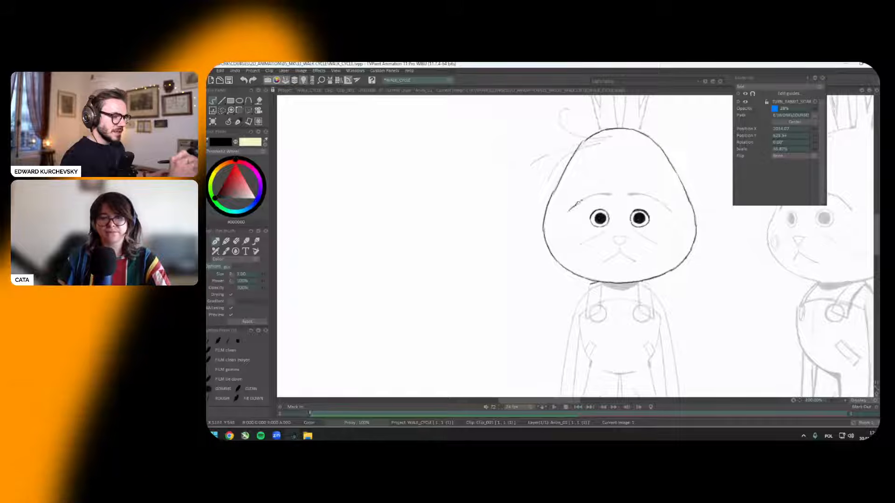
left_click_drag(568, 211, 611, 194)
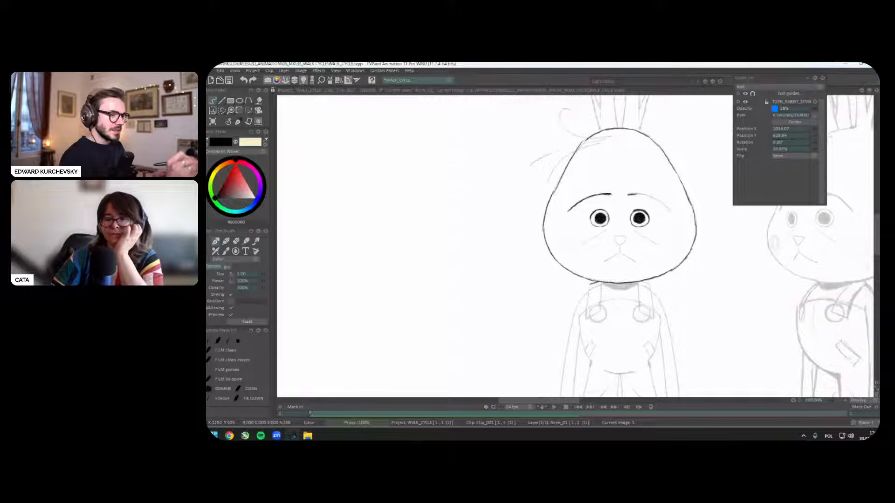
left_click_drag(628, 193, 652, 195)
key("x")
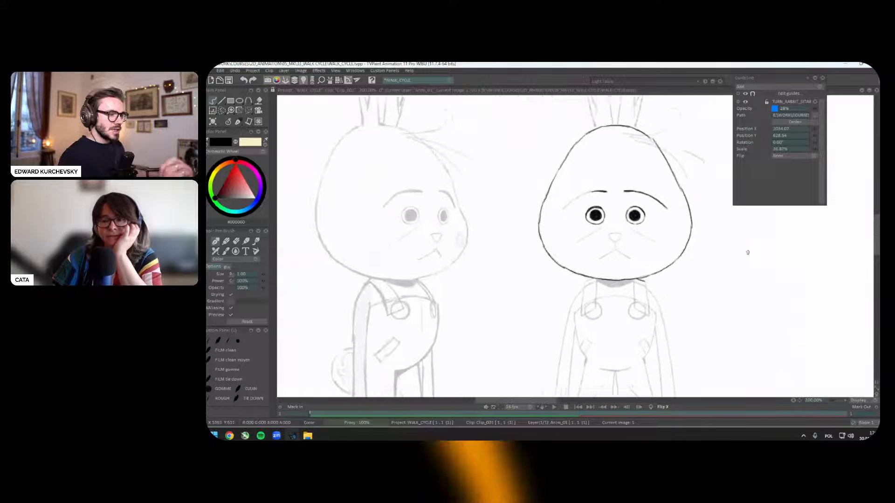
mouse_move(574, 205)
left_mouse_down()
mouse_move(598, 194)
mouse_move(593, 225)
mouse_move(593, 209)
left_mouse_up()
key("x")
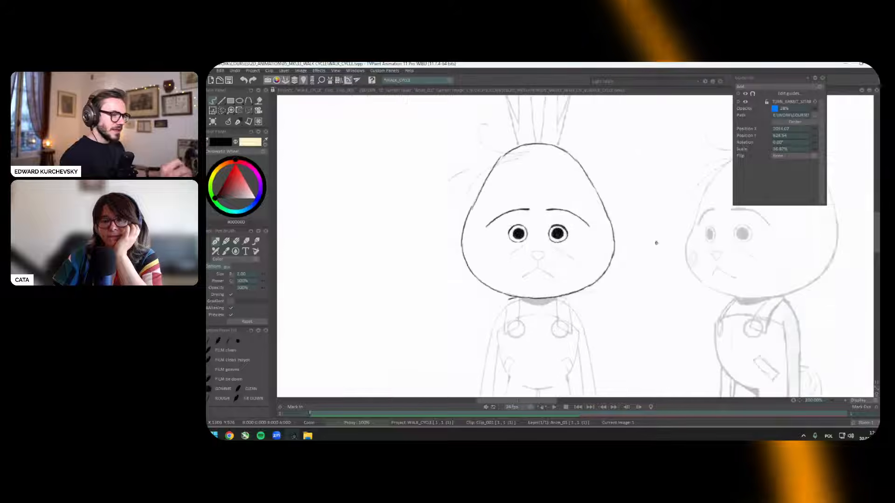
Step: Trace the slanted lines under both eyes, the small nose and the downturned mouth
left_click_drag(655, 242, 715, 213)
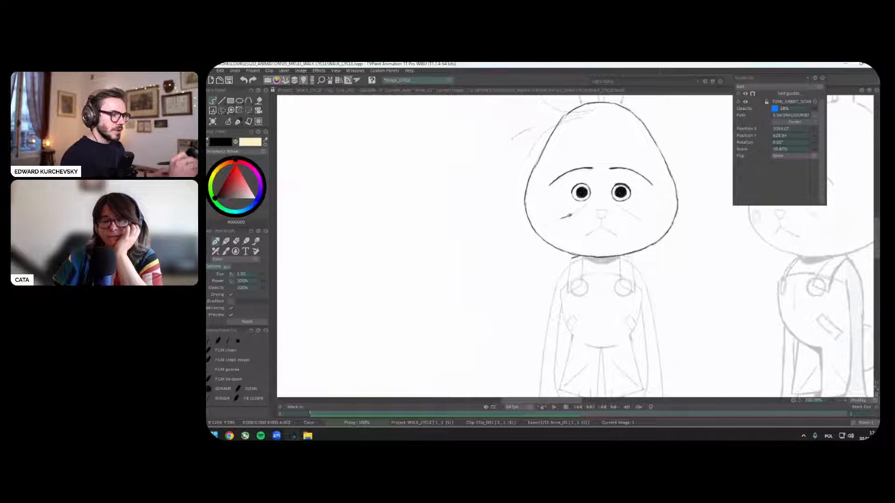
left_click_drag(570, 214, 590, 204)
left_click_drag(681, 244, 627, 266)
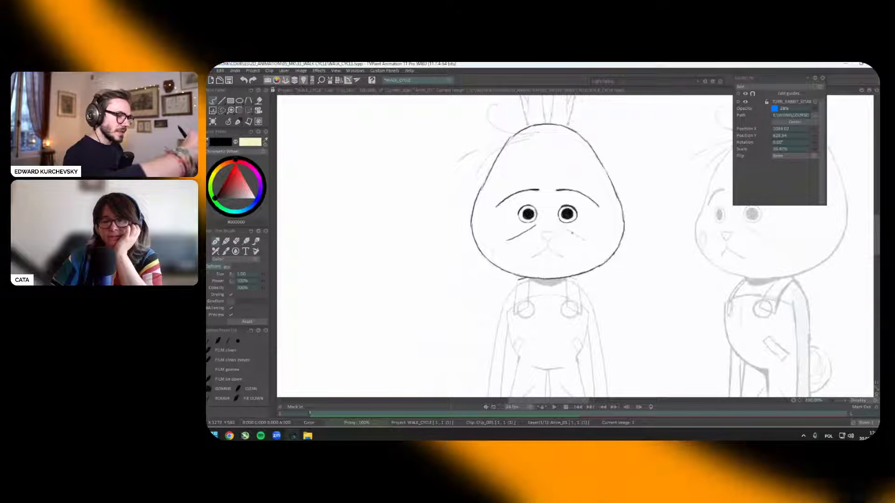
scroll(597, 216, "up", 4)
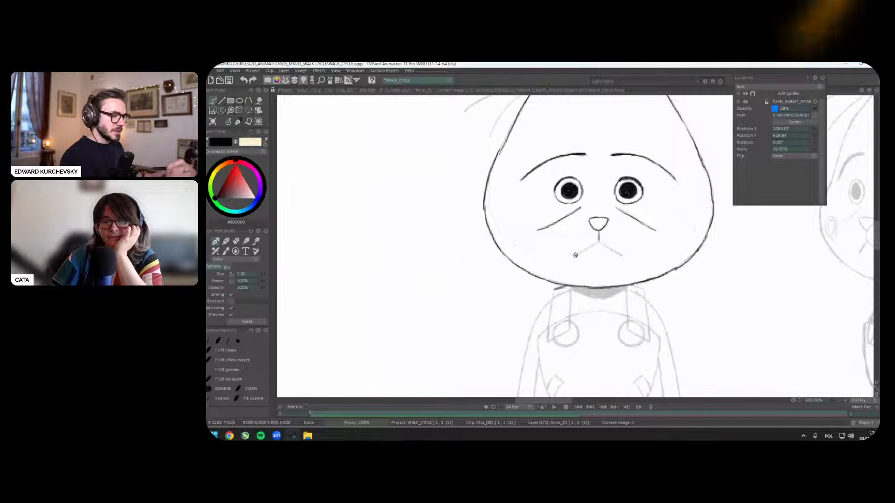
left_click_drag(631, 252, 578, 217)
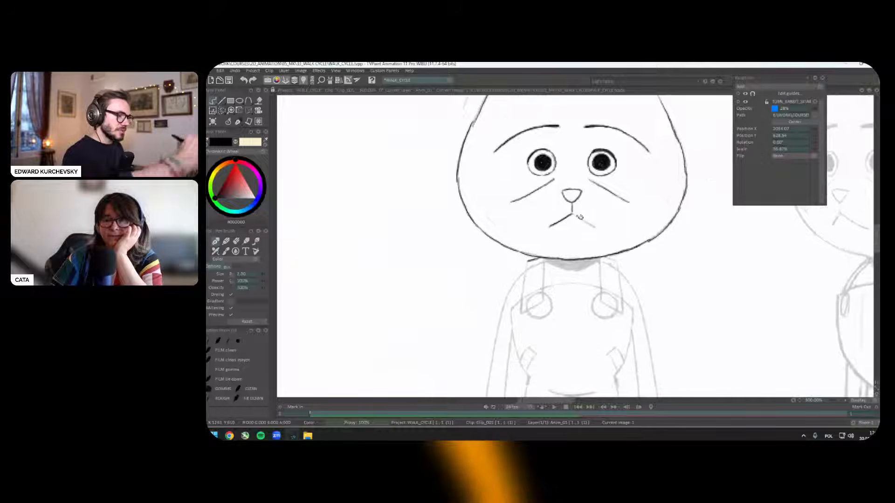
Step: Draw the oval cheek marks on both sides of the front-view rabbit's face
scroll(594, 226, "down", 3)
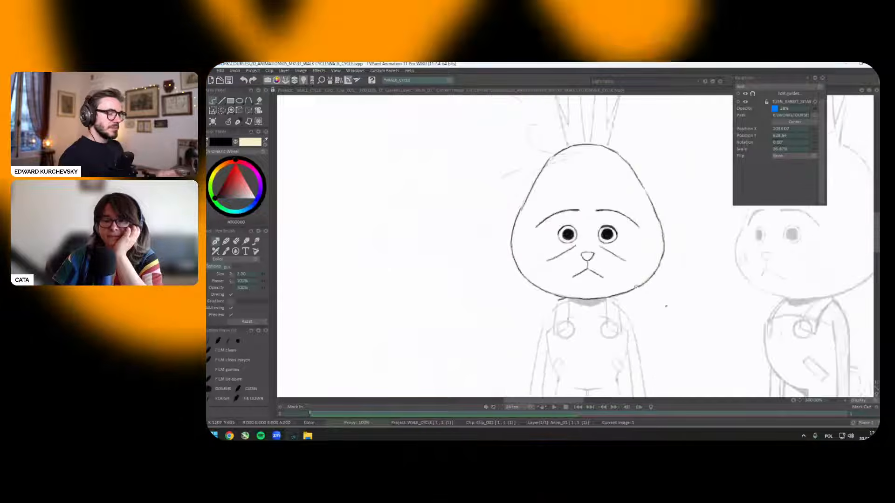
left_click_drag(537, 255, 543, 252)
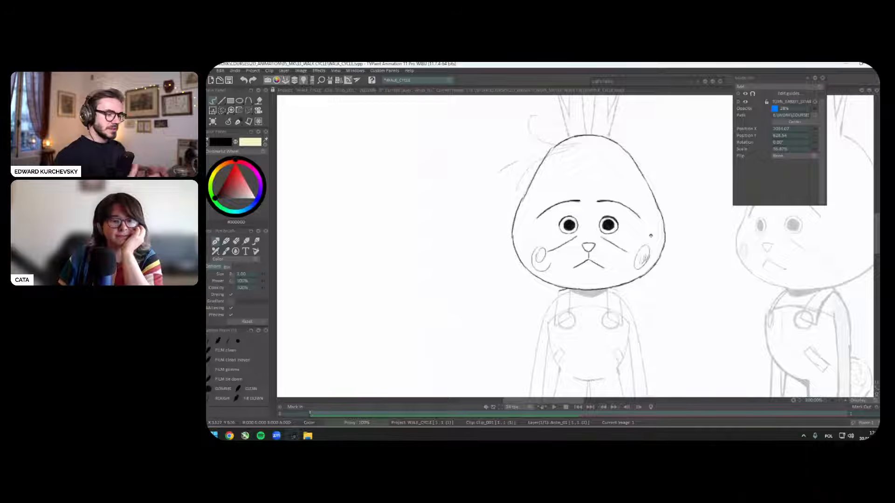
left_click_drag(651, 235, 683, 251)
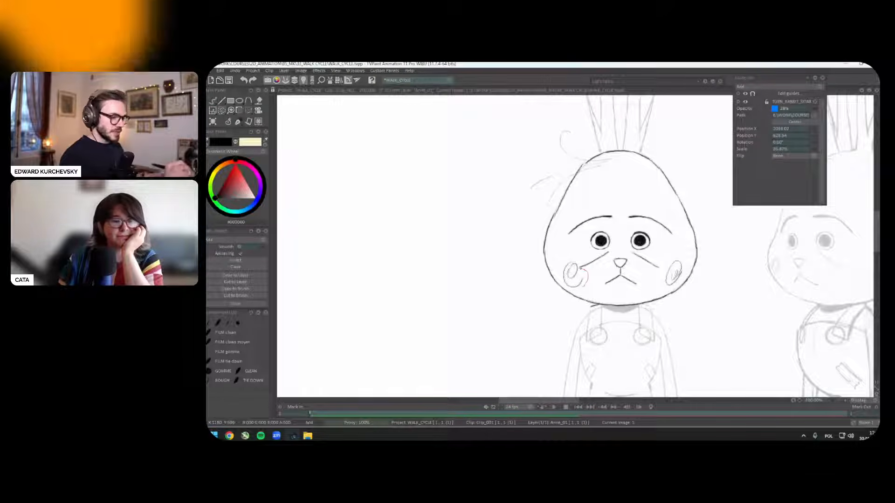
Step: Lasso the cheek mark on the face's left side and transform it into a narrower shape
left_click_drag(556, 256, 586, 291)
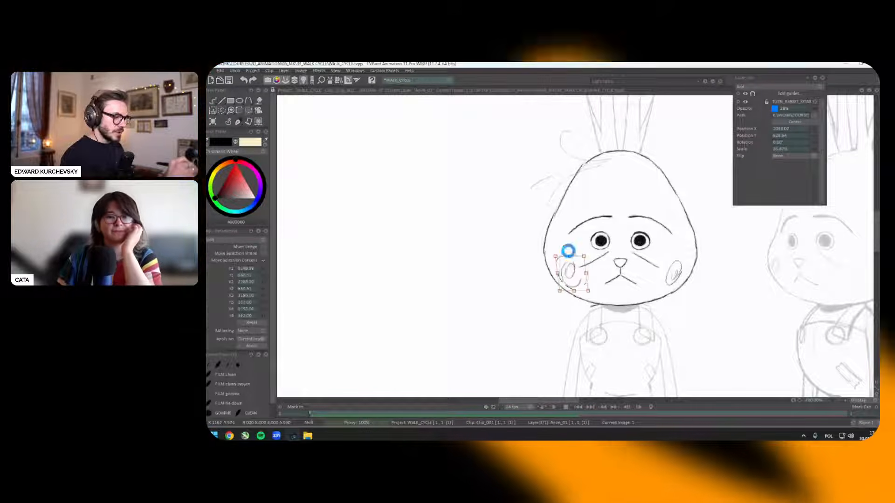
left_click(248, 122)
left_click(228, 122)
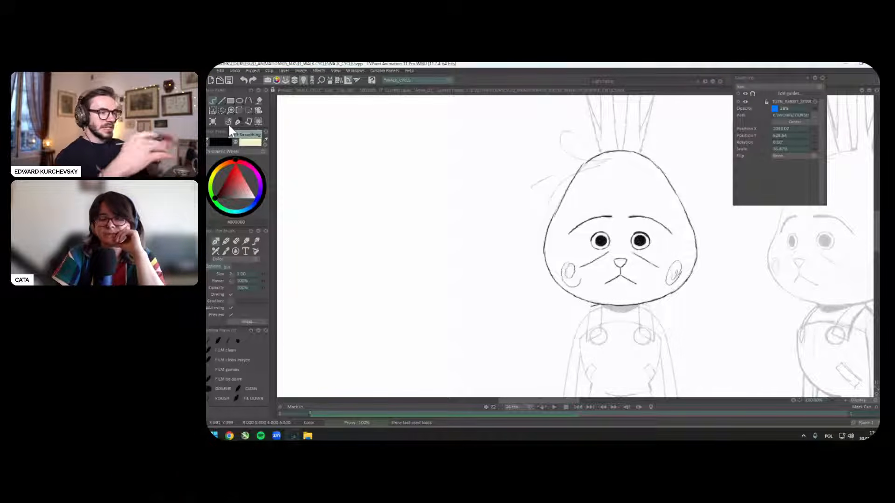
Step: Trace the curled hair strand and the loose tuft strands at the upper left of the front-view rabbit's head, restoring the canvas rotation
scroll(643, 286, "up", 3)
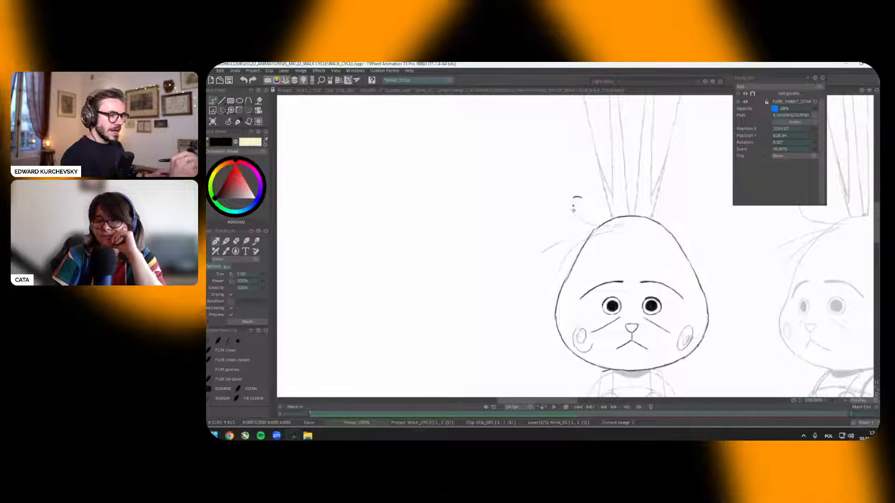
mouse_move(572, 200)
left_mouse_down()
mouse_move(595, 229)
mouse_move(583, 222)
mouse_move(608, 227)
mouse_move(584, 221)
mouse_move(621, 224)
mouse_move(691, 186)
mouse_move(670, 150)
left_mouse_up()
left_click_drag(550, 253, 617, 204)
left_click_drag(572, 265, 582, 235)
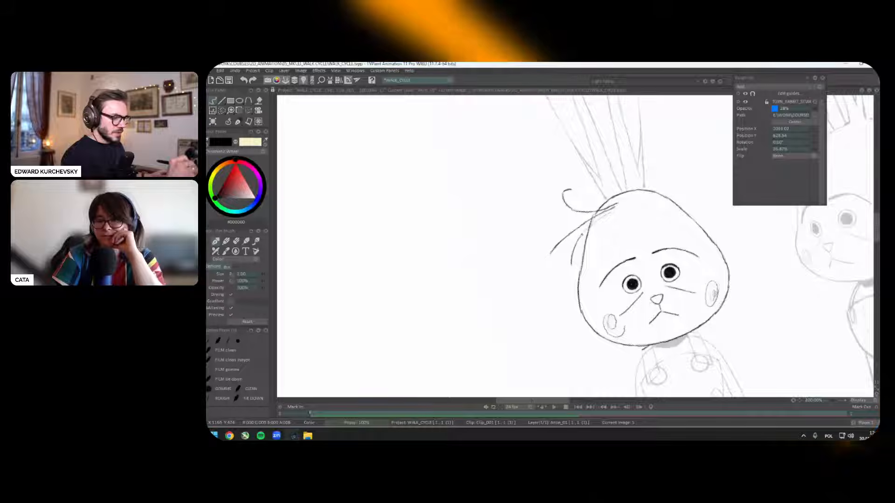
key("shift+n")
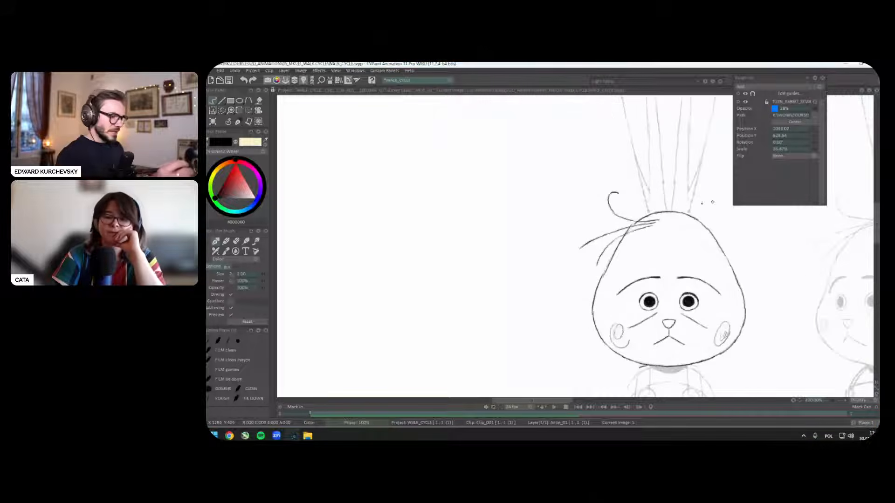
Step: Trace the right-hand ear of the front-view rabbit, including its outline, inner fold line and dark shaded tip
left_click_drag(699, 250, 612, 333)
left_click_drag(654, 193, 651, 208)
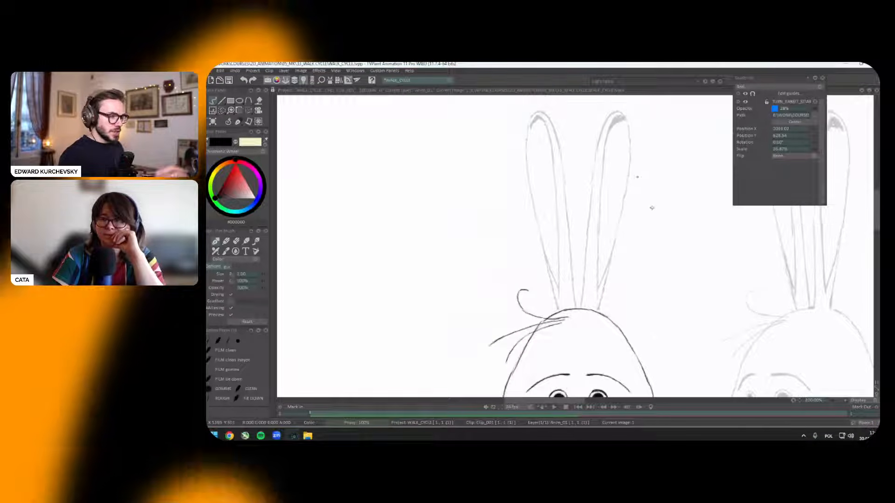
left_click_drag(616, 113, 593, 175)
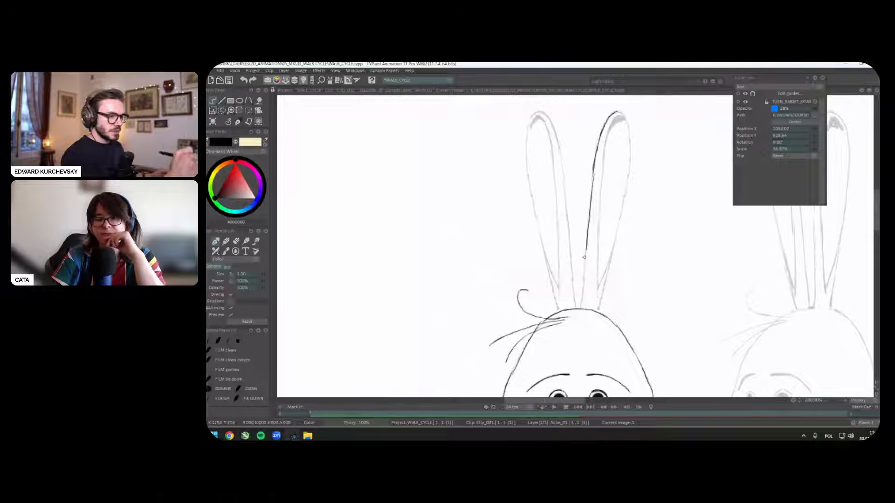
left_click_drag(631, 289, 622, 307)
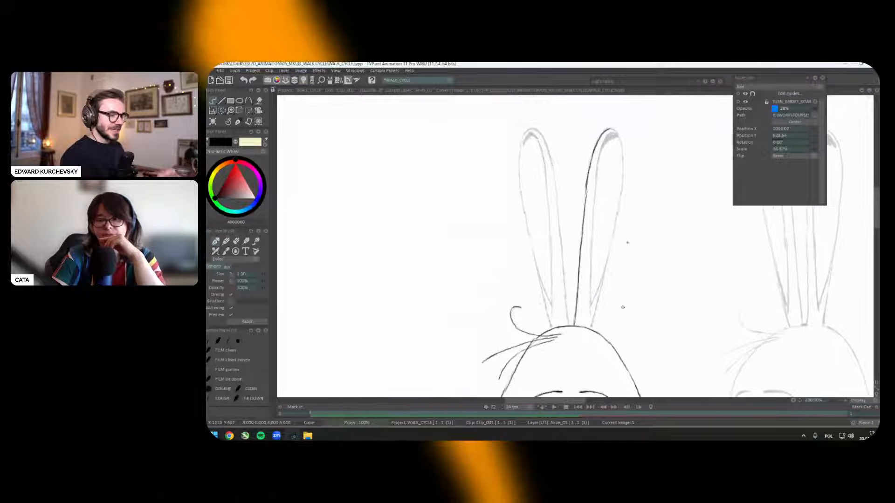
mouse_move(609, 130)
left_mouse_down()
mouse_move(611, 122)
mouse_move(621, 149)
mouse_move(620, 211)
mouse_move(627, 186)
left_mouse_up()
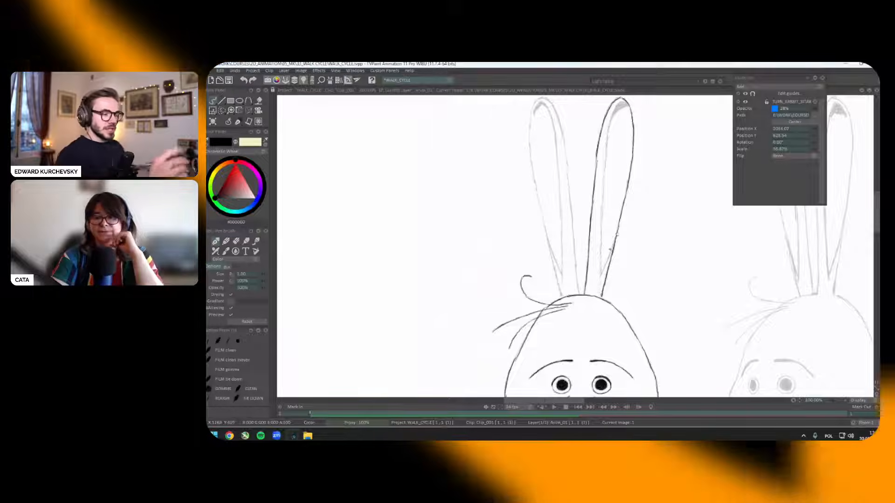
left_click_drag(623, 240, 617, 265)
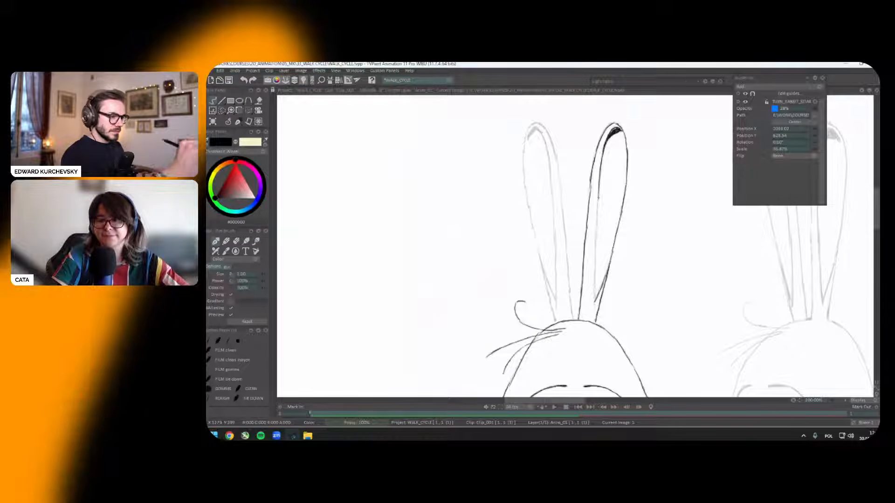
left_click_drag(598, 189, 606, 203)
scroll(562, 212, "down", 2)
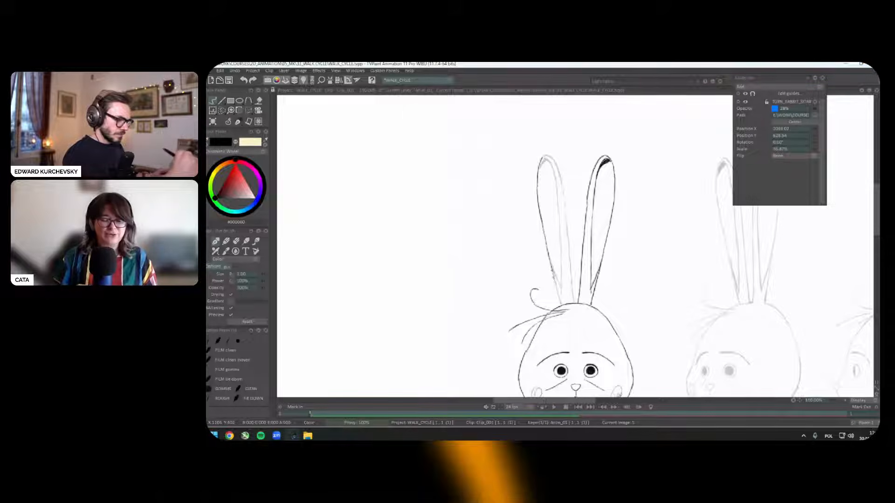
Step: Flip the canvas horizontally to trace the inner fold line of the ear above the hair tuft, then restore the flip
key("x")
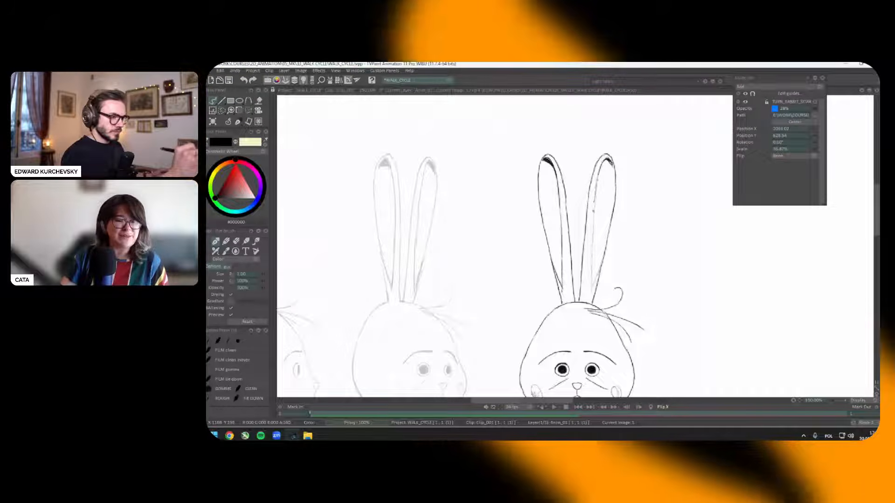
left_click_drag(601, 161, 591, 287)
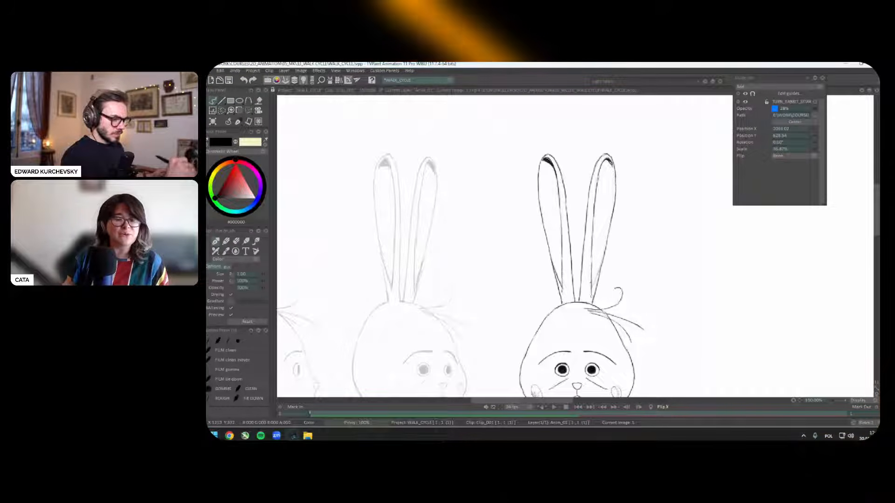
left_click(650, 407)
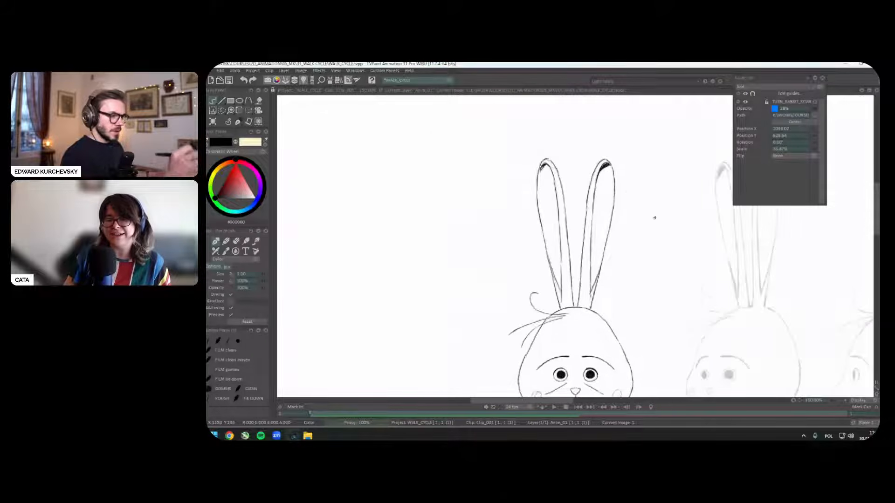
scroll(652, 239, "down", 1)
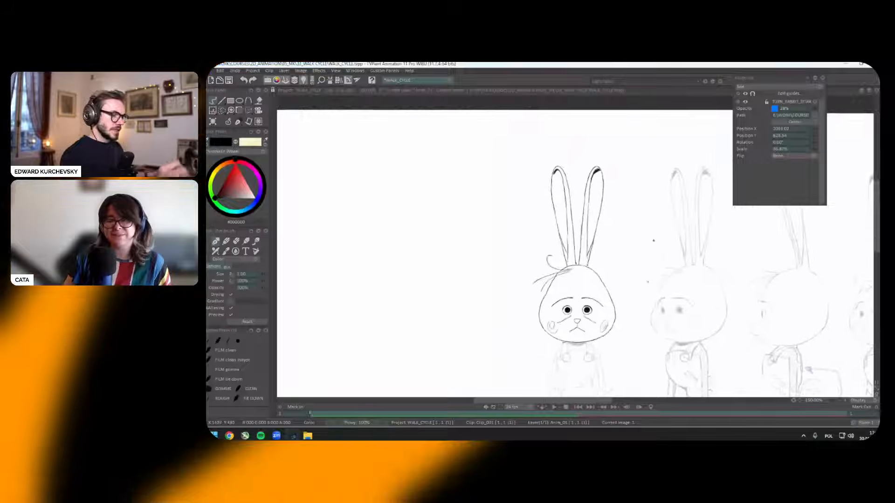
Step: Trace the rounded torso outline below the head, covering both shoulders, both sides and the curved belly bottom
left_click_drag(653, 239, 666, 162)
scroll(671, 210, "down", 1)
scroll(682, 254, "up", 2)
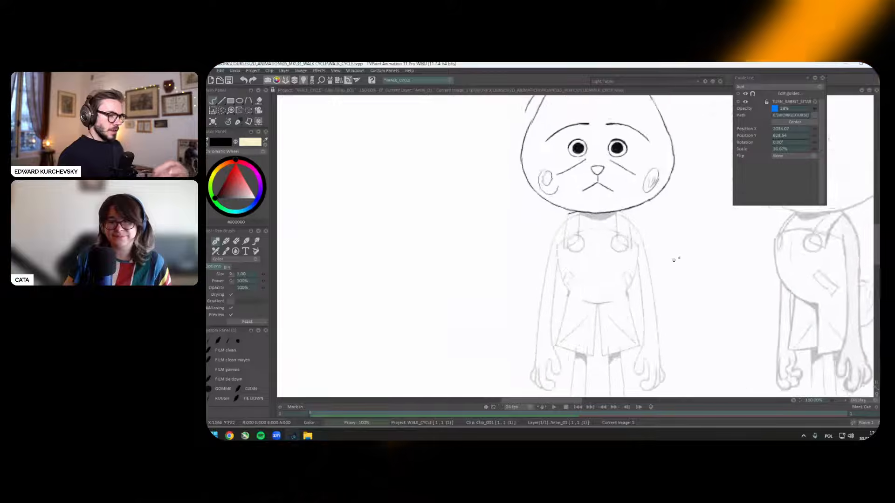
scroll(675, 256, "up", 1)
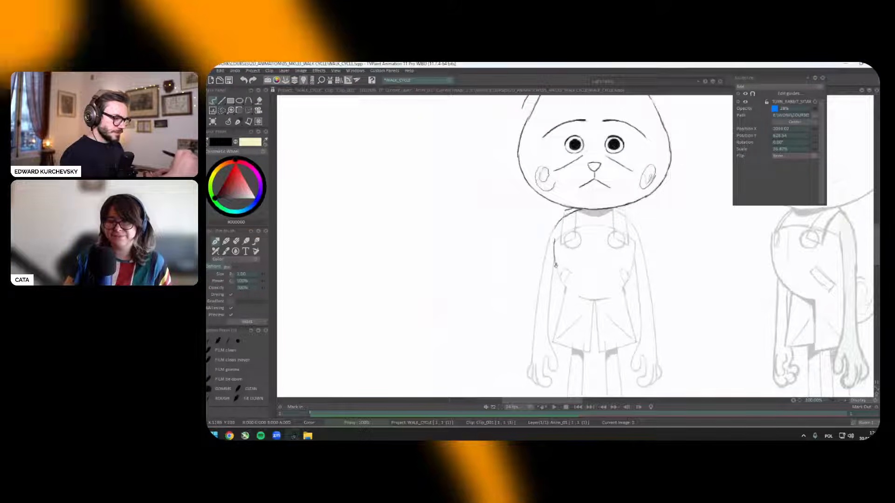
left_click_drag(561, 219, 553, 244)
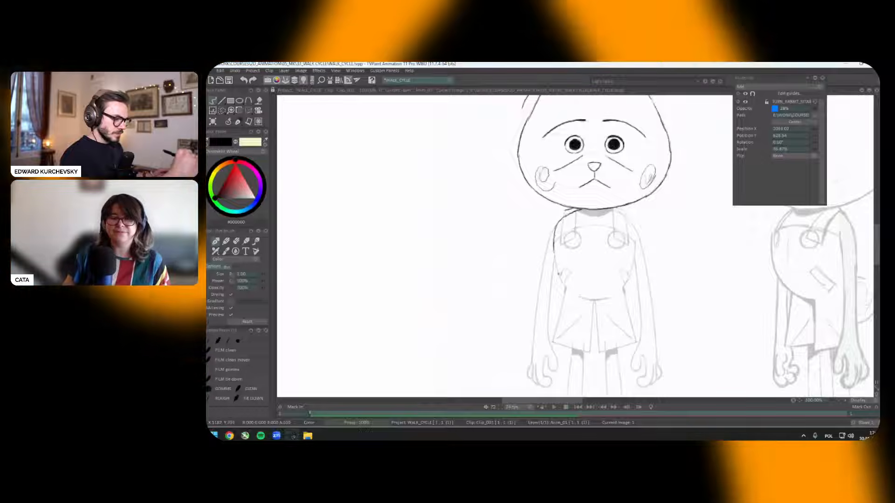
left_click_drag(565, 209, 570, 286)
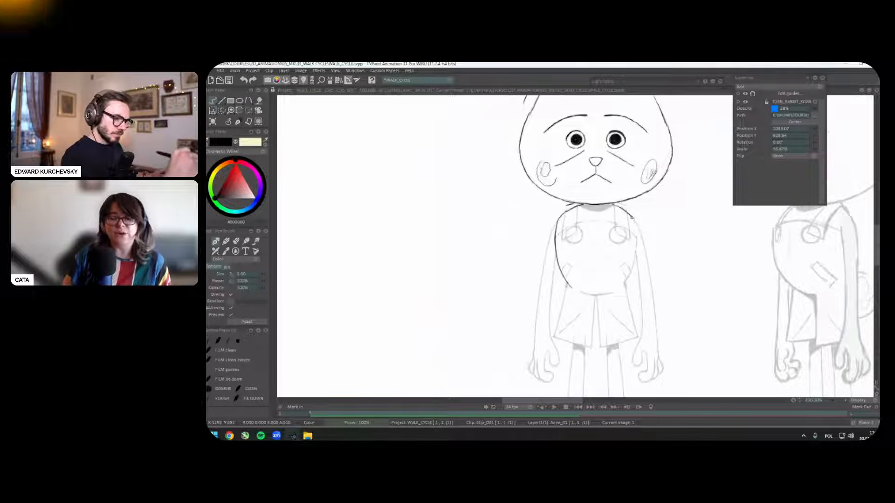
left_click_drag(632, 216, 626, 284)
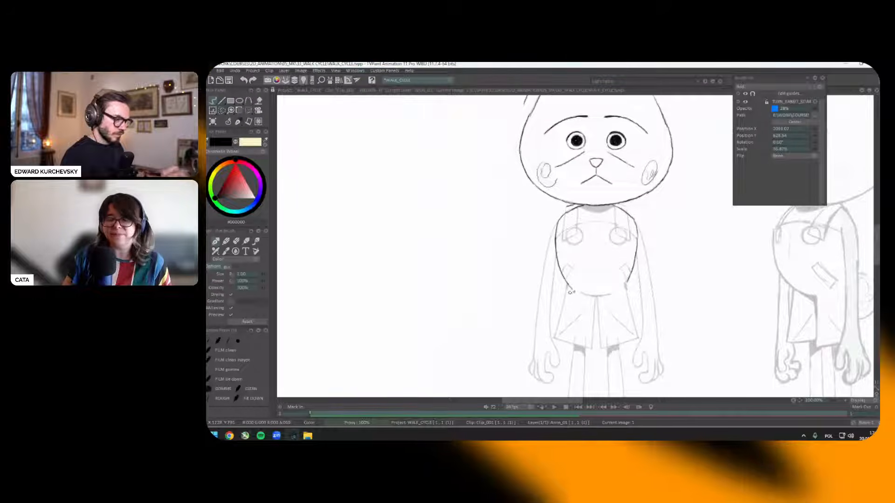
mouse_move(571, 292)
left_mouse_down()
mouse_move(605, 297)
mouse_move(627, 281)
mouse_move(617, 285)
mouse_move(630, 307)
mouse_move(656, 261)
mouse_move(661, 268)
mouse_move(590, 245)
mouse_move(616, 242)
mouse_move(647, 274)
mouse_move(641, 243)
mouse_move(659, 267)
left_mouse_up()
Step: Trace the shorts below the belly, with the curved waist edge, both outer sides, the centre split and the two leg hems
scroll(657, 266, "down", 1)
scroll(658, 271, "down", 1)
scroll(658, 266, "up", 1)
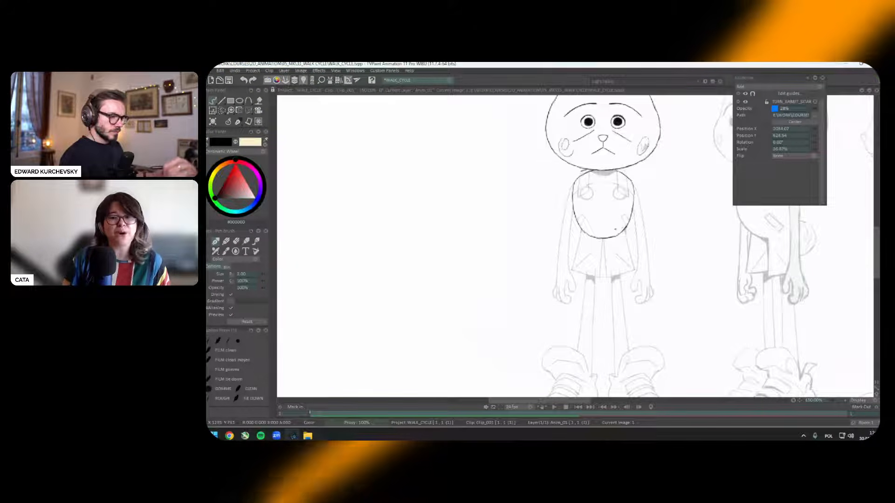
mouse_move(627, 228)
left_mouse_down()
mouse_move(605, 234)
mouse_move(618, 246)
left_mouse_up()
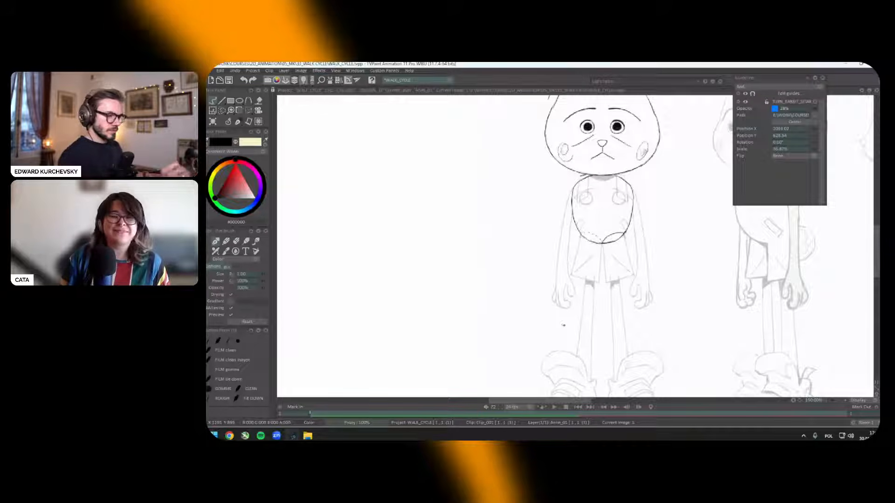
left_click_drag(661, 289, 663, 291)
left_click_drag(574, 274, 601, 282)
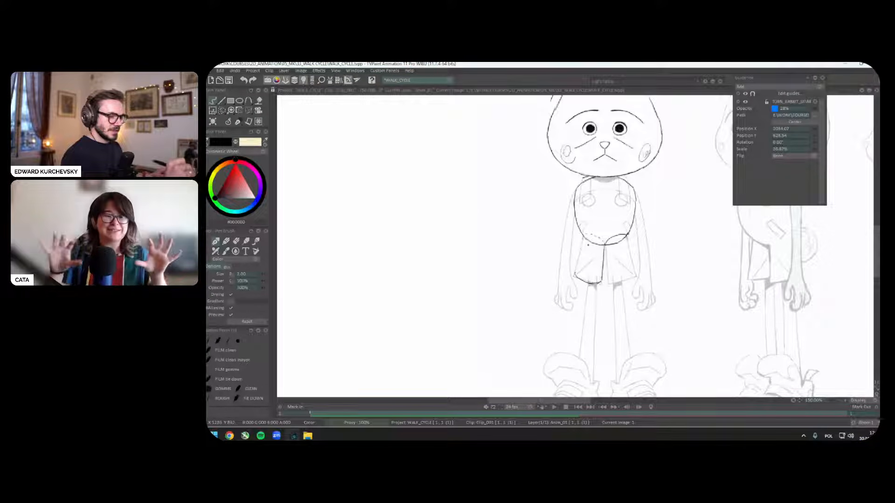
left_click_drag(610, 247, 605, 277)
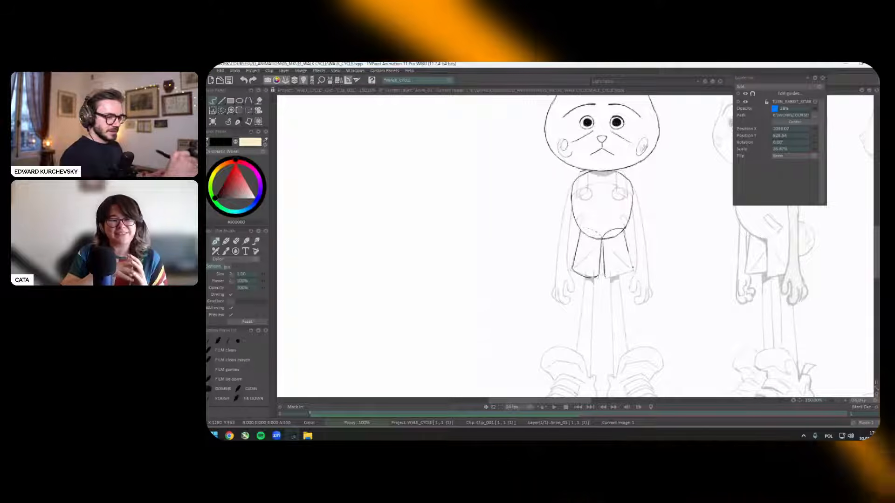
left_click_drag(627, 236, 630, 229)
left_click_drag(630, 228, 639, 259)
left_click_drag(638, 256, 611, 265)
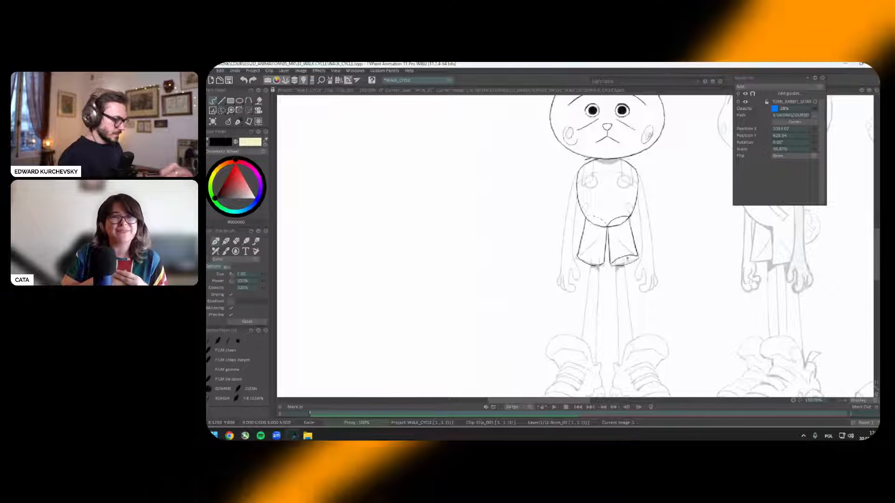
Step: Lasso the lower part of the shorts and transform it to raise the hems slightly, returning to the drawing brush
key("s")
left_click_drag(585, 278, 638, 270)
key("ctrl+t")
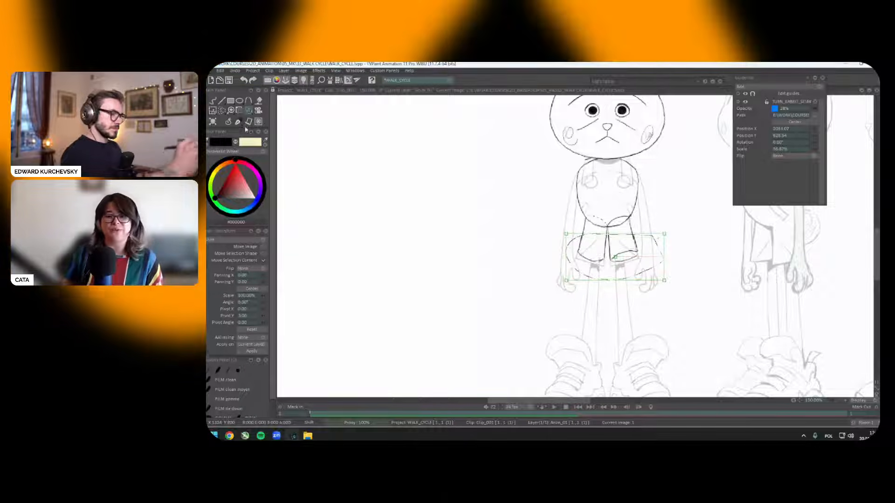
key("b")
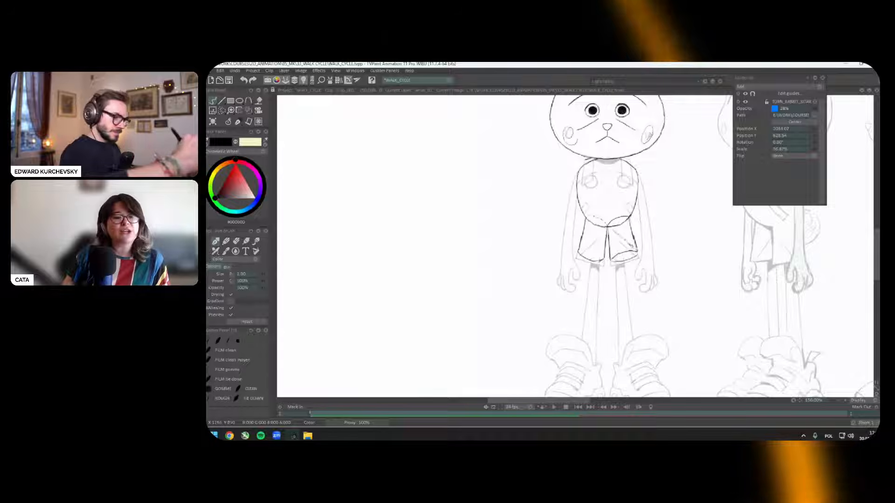
Step: Trace the inner and outer lines of both thin legs from the shorts to the shoes, with dark shadows under the hems
scroll(575, 246, "down", 1)
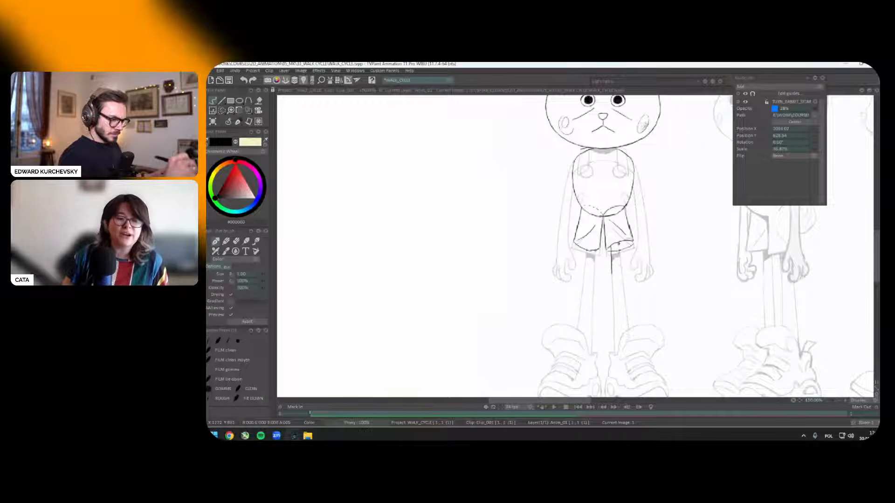
left_click_drag(618, 243, 621, 269)
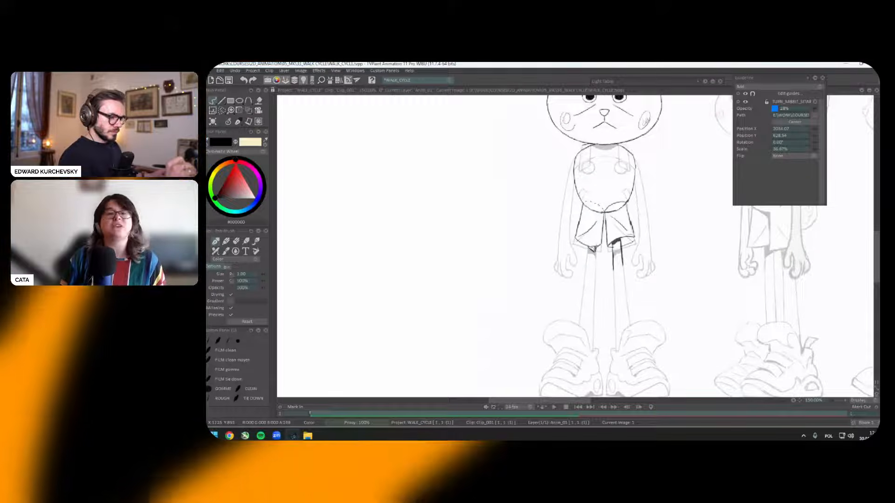
left_click(592, 248)
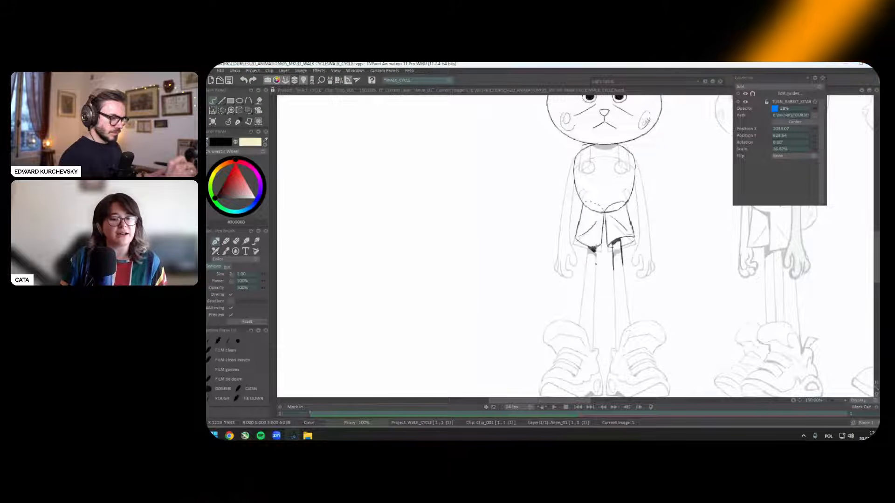
mouse_move(585, 272)
left_mouse_down()
mouse_move(610, 275)
mouse_move(623, 298)
mouse_move(622, 254)
mouse_move(650, 311)
mouse_move(649, 275)
mouse_move(651, 283)
mouse_move(620, 242)
mouse_move(602, 279)
mouse_move(604, 260)
mouse_move(606, 308)
left_mouse_up()
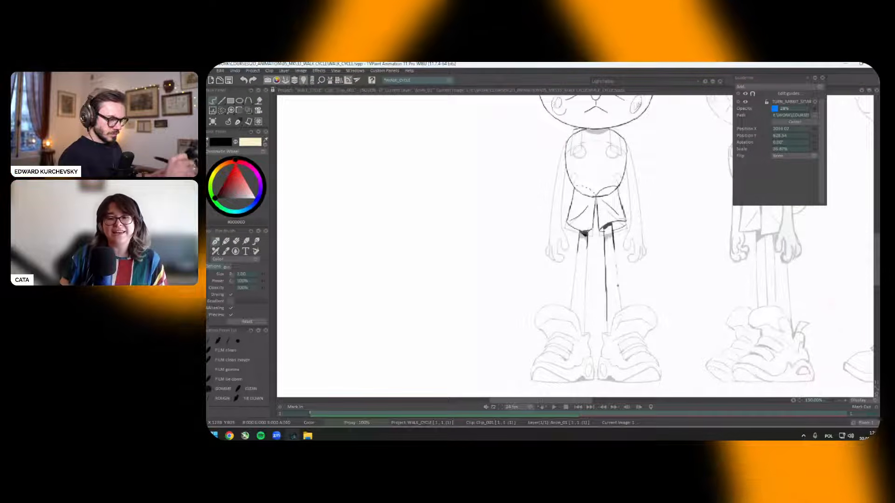
left_click_drag(611, 231, 621, 307)
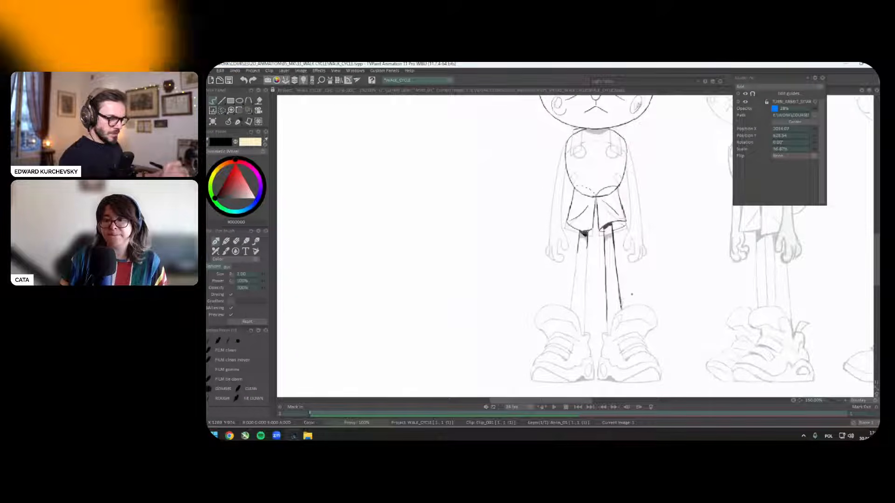
left_click_drag(586, 237, 590, 313)
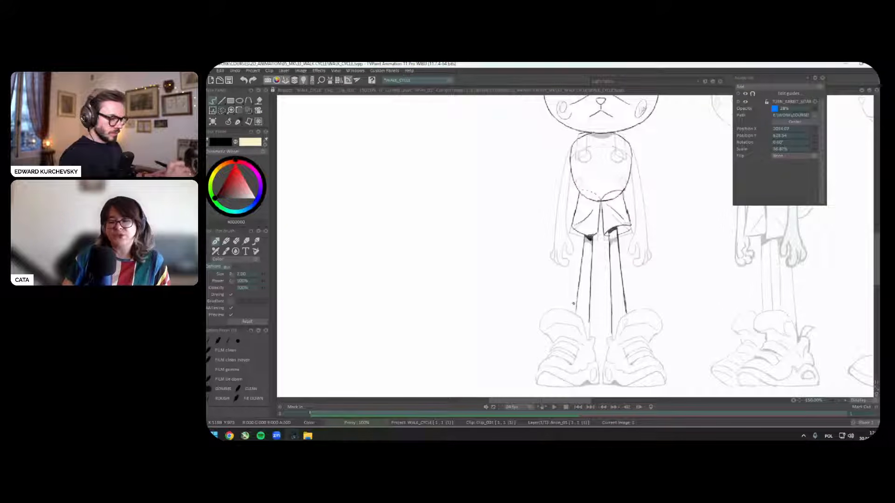
Step: Trace the lower part of the right-hand shoe, with the flat sole line, rounded toe, side panel and small oval detail
scroll(573, 303, "down", 3)
scroll(671, 261, "up", 2)
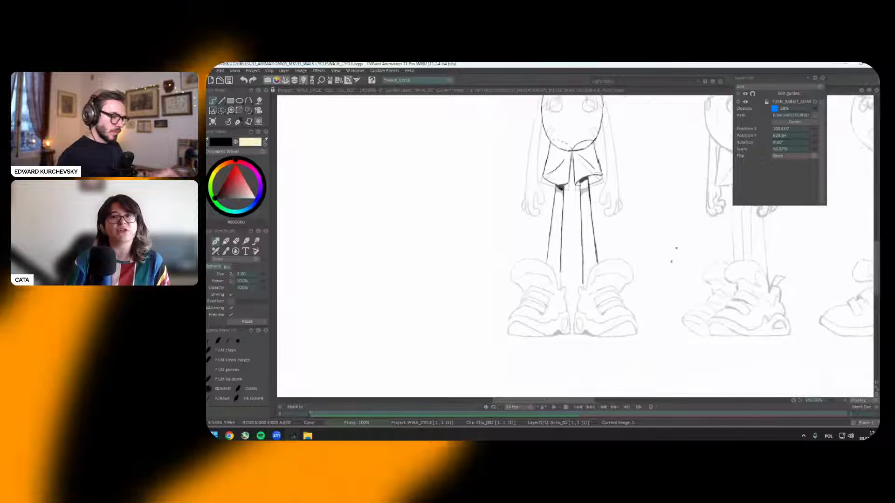
scroll(671, 261, "up", 2)
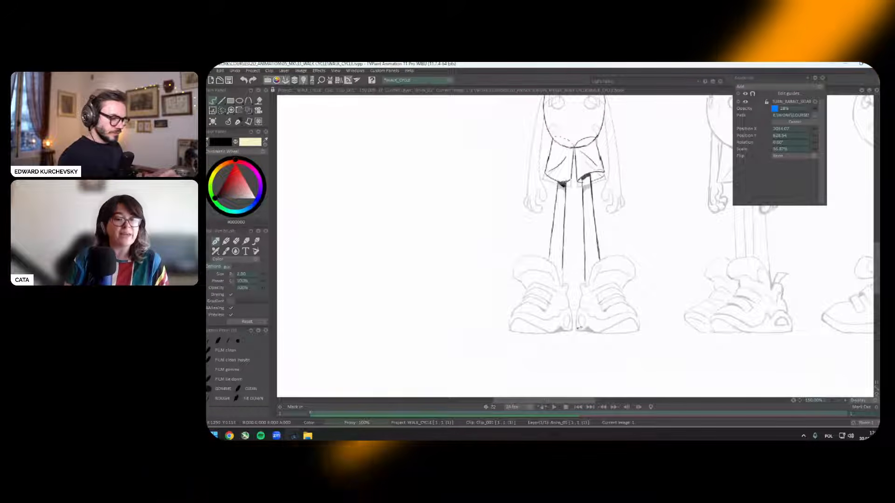
left_click_drag(578, 328, 626, 326)
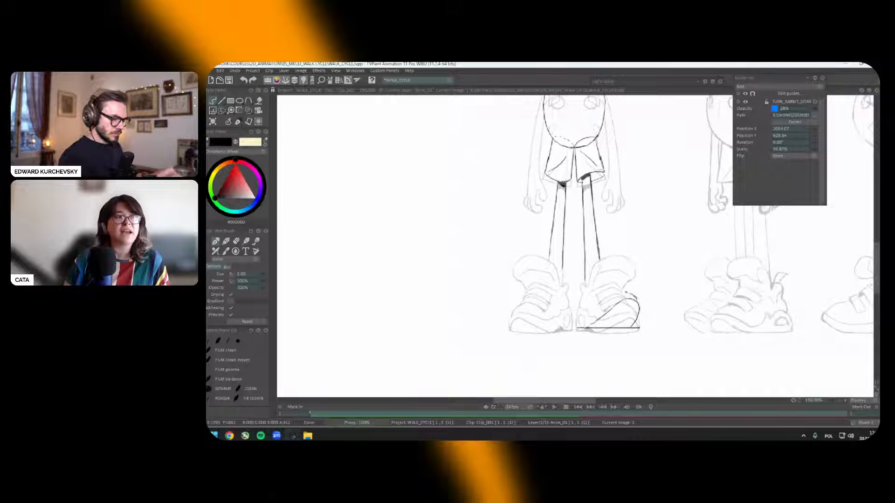
left_click_drag(629, 295, 600, 312)
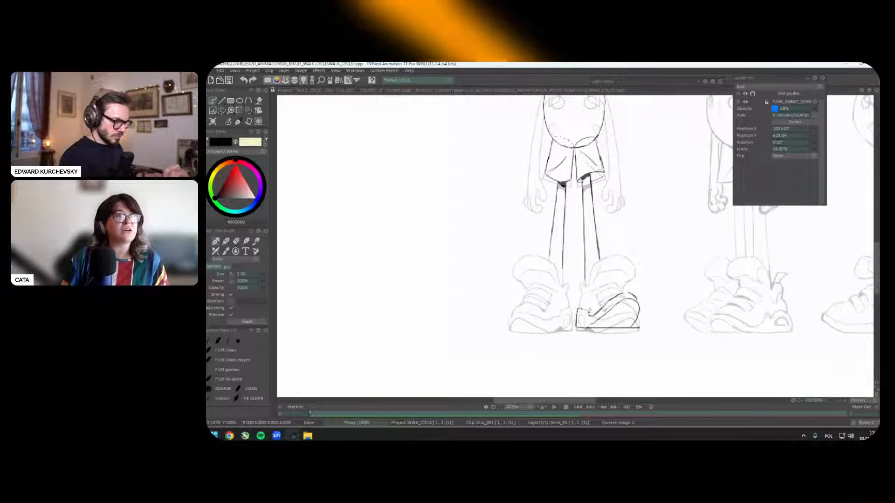
mouse_move(584, 308)
left_mouse_down()
mouse_move(585, 324)
mouse_move(578, 316)
left_mouse_up()
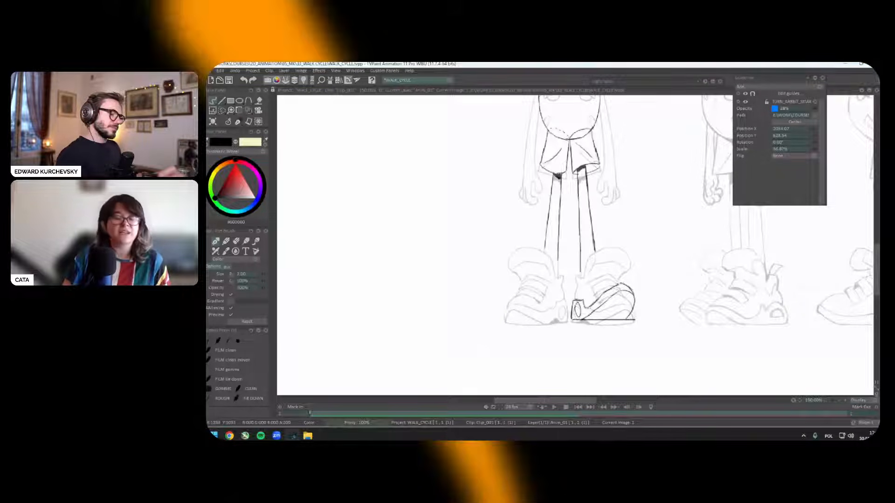
Step: Trace the right-hand shoe's straps, sole details, tongue and padded collar up to the ankle
left_click_drag(645, 283, 591, 289)
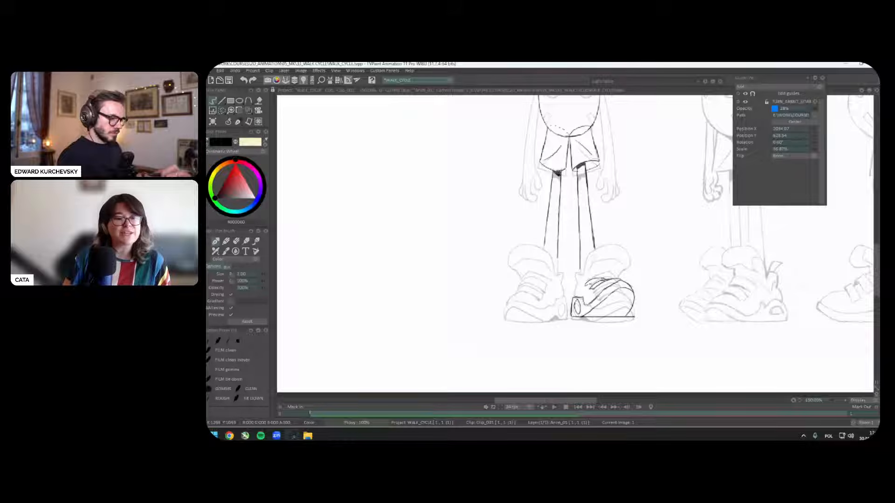
left_click_drag(634, 274, 628, 277)
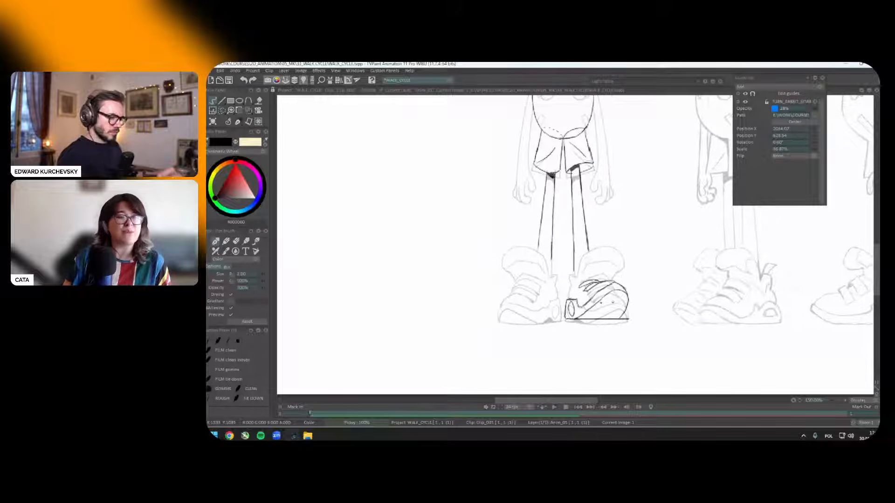
left_click_drag(592, 317, 618, 313)
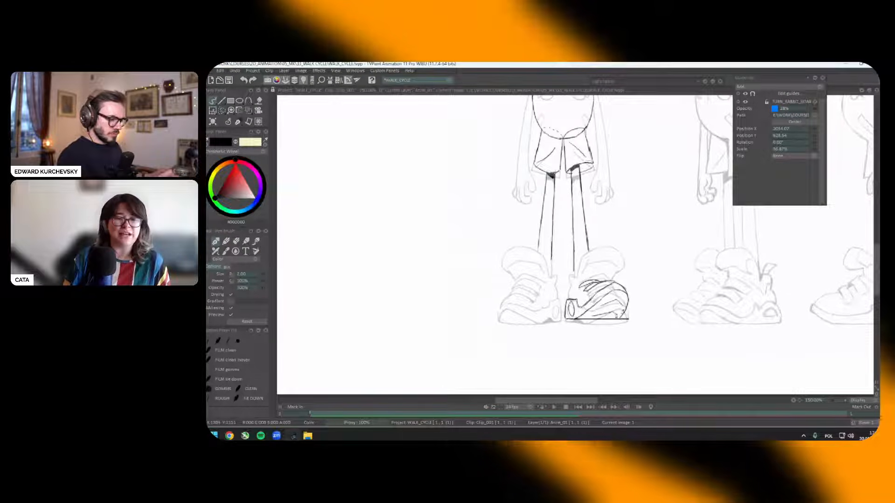
mouse_move(606, 276)
left_mouse_down()
mouse_move(605, 285)
mouse_move(619, 279)
mouse_move(594, 254)
mouse_move(575, 285)
left_mouse_up()
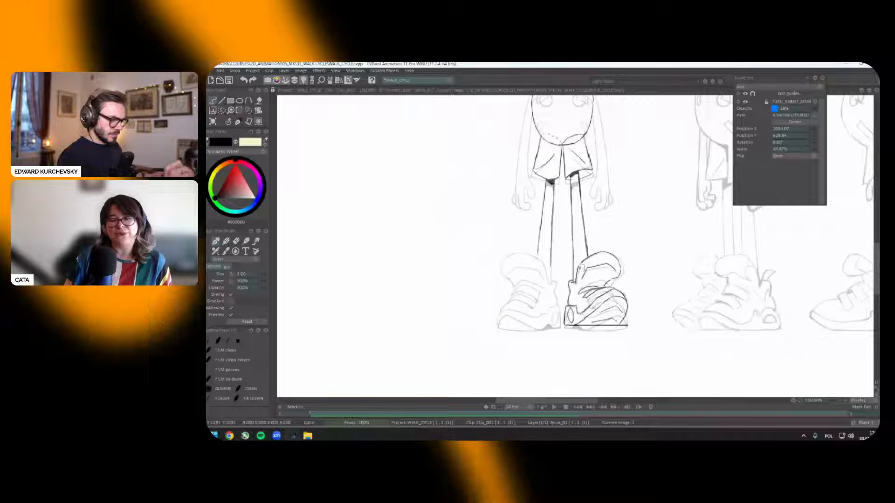
key("ctrl+o")
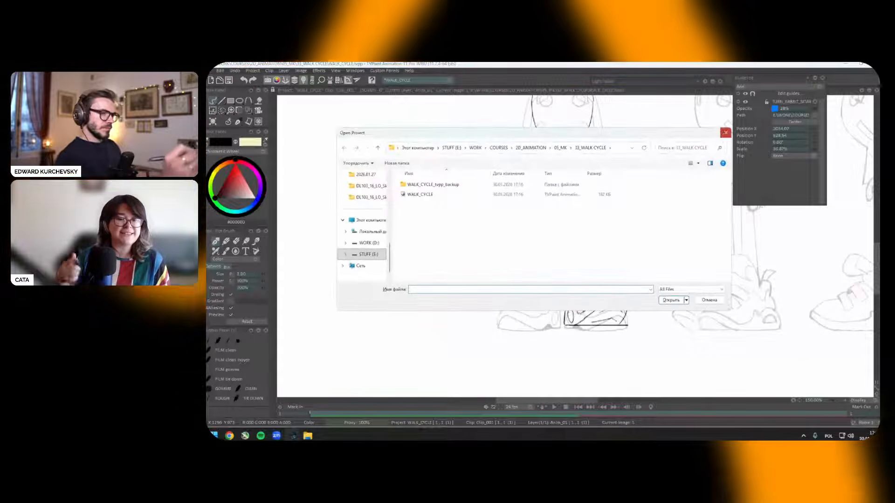
left_click(725, 131)
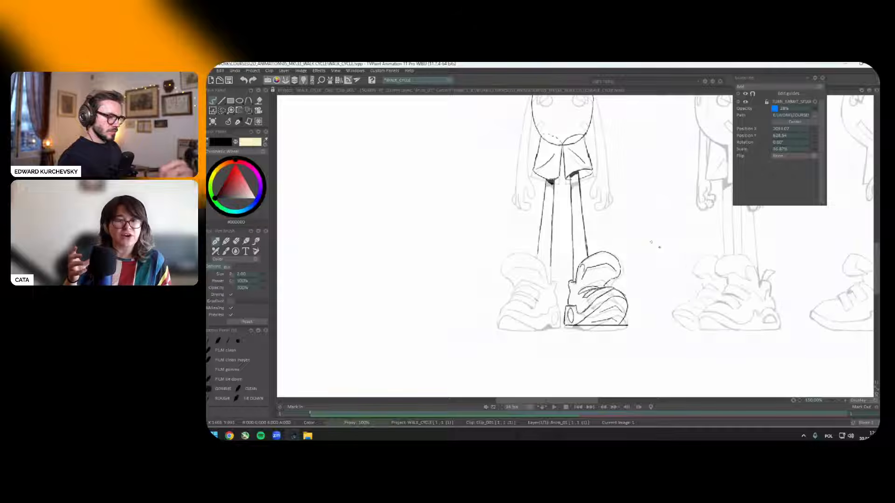
Step: Trace the left-hand shoe's ground line, toe, side panel and straps, and nudge the lassoed strap area with a transform
left_click_drag(649, 233, 665, 252)
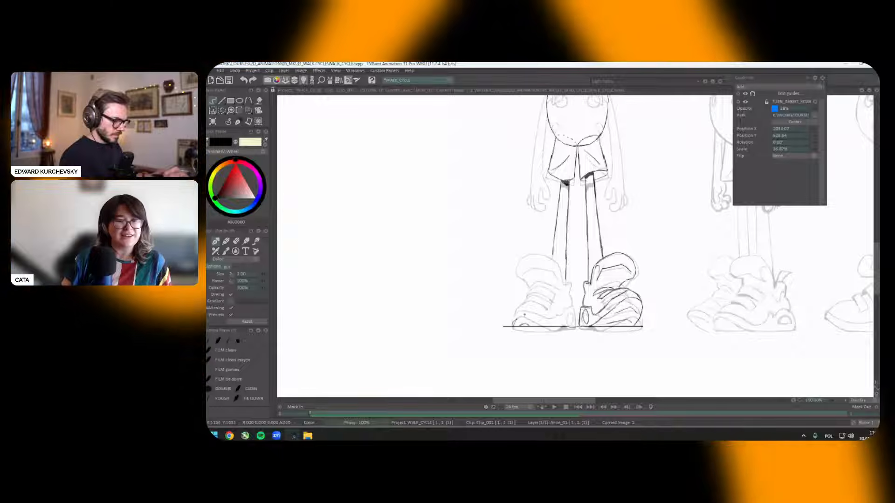
left_click_drag(519, 319, 546, 322)
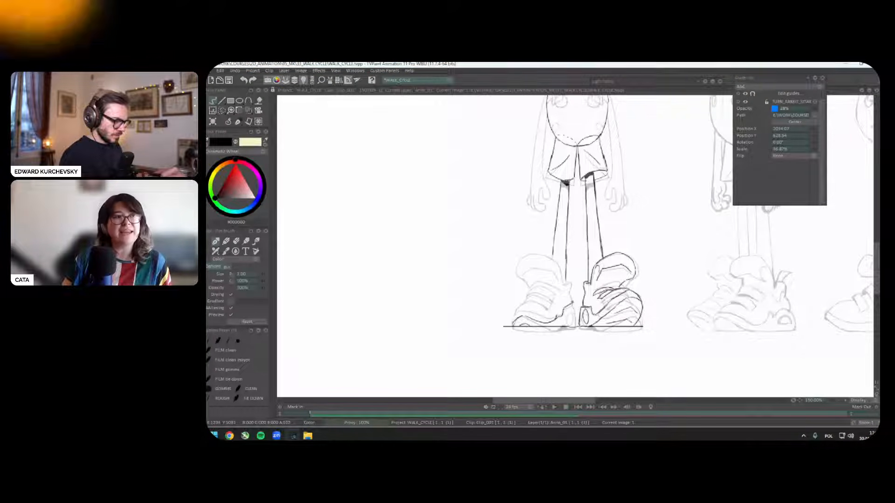
left_click_drag(575, 304, 571, 321)
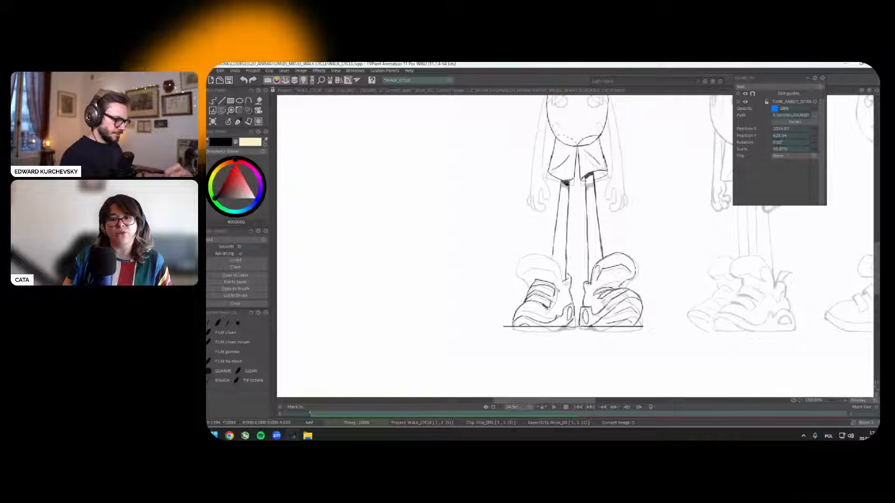
key("ctrl+t")
mouse_move(530, 310)
left_mouse_down()
mouse_move(559, 298)
mouse_move(539, 304)
left_mouse_up()
key("Return")
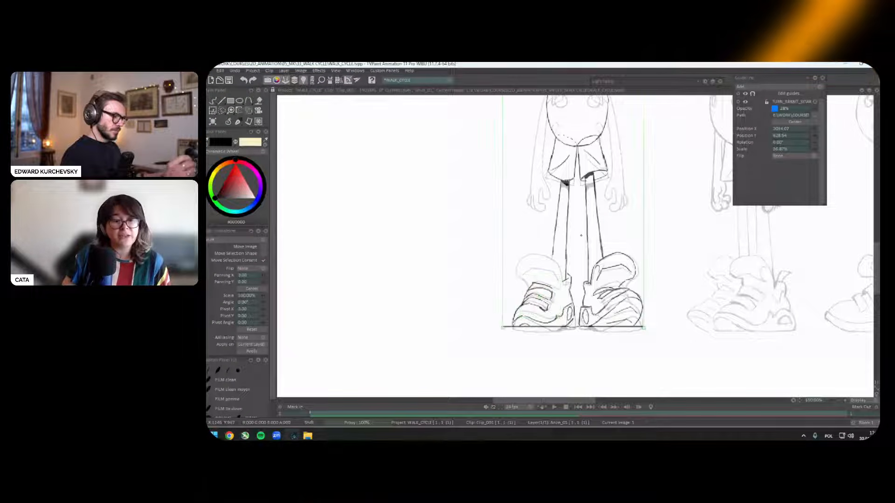
Step: Complete the left-hand shoe's padded collar, and lasso the whole shoe to raise it slightly with a transform
left_click(227, 122)
left_click_drag(538, 250, 555, 253)
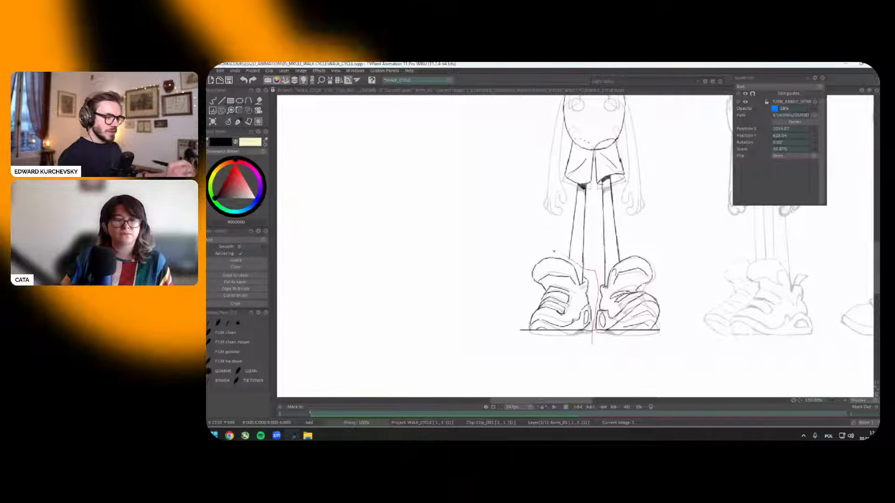
key("ctrl+t")
left_click_drag(593, 269, 587, 345)
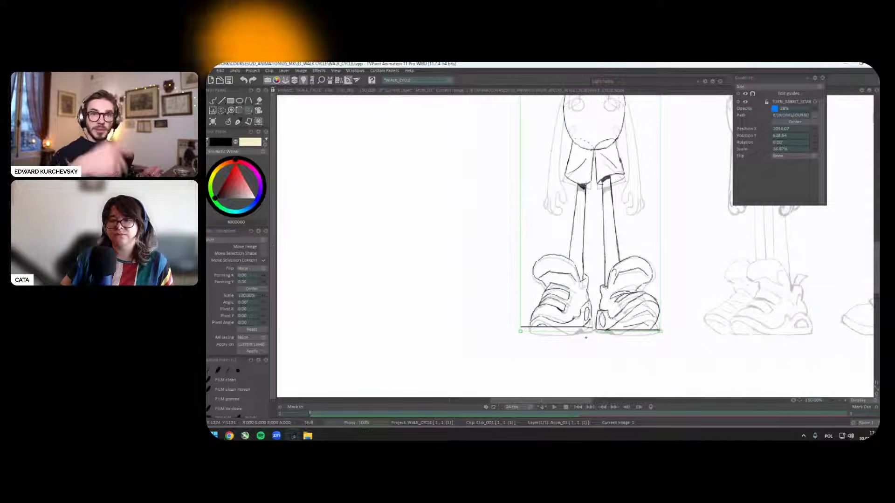
key("Return")
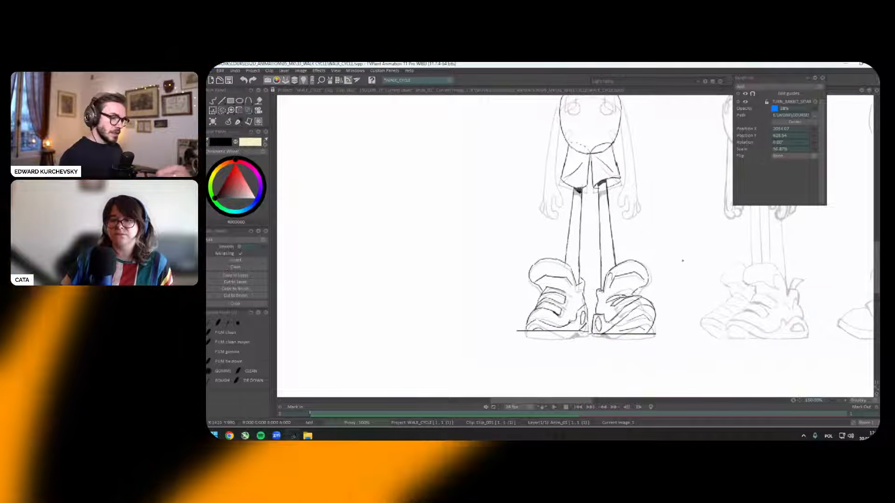
Step: Lasso the right-hand shoe and transform it to sit slightly lower than the other shoe, returning to the drawing brush
left_click_drag(648, 249, 594, 305)
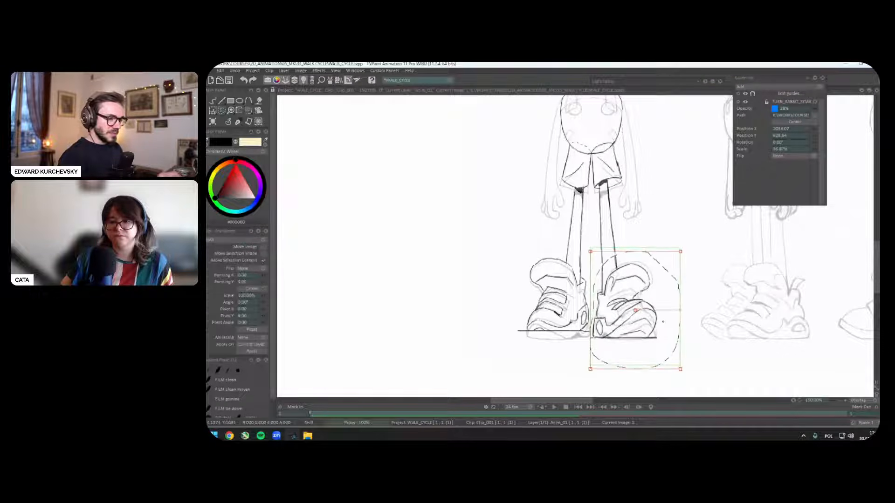
scroll(667, 313, "down", 3)
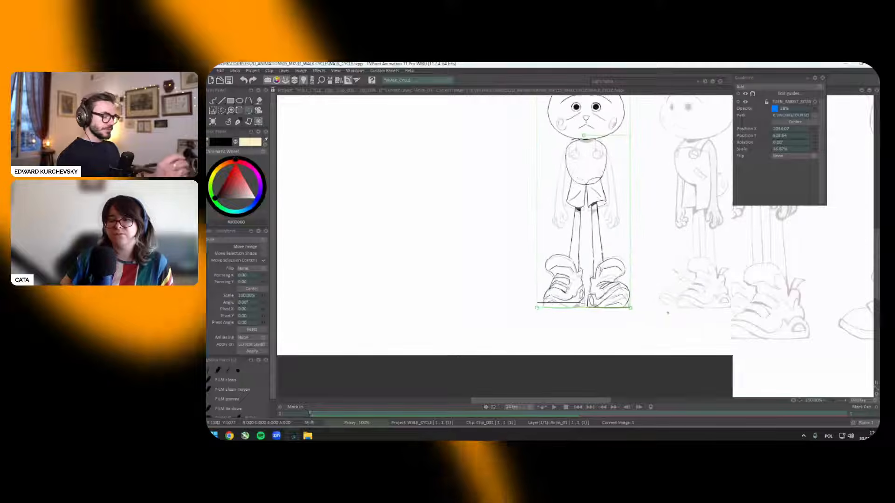
left_click(228, 123)
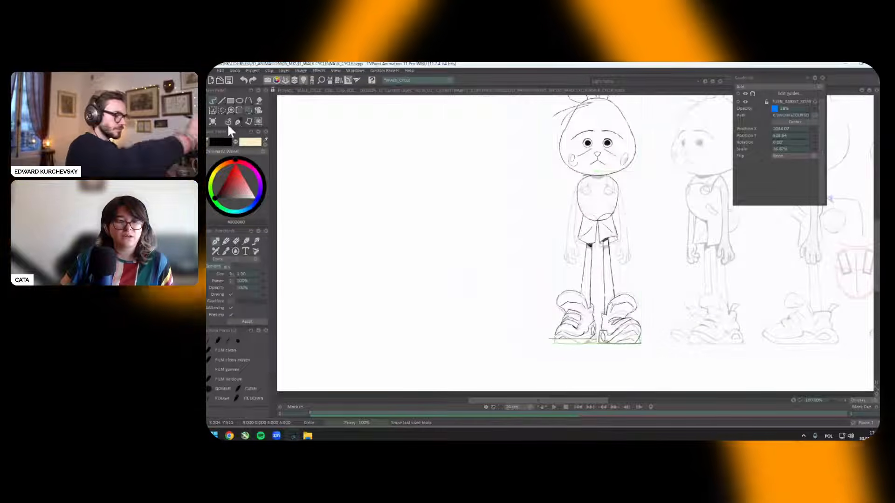
Step: Select the toe end of the left-hand shoe, adjust it with a four-corner transform and return to the drawing brush
scroll(569, 279, "up", 2)
key("s")
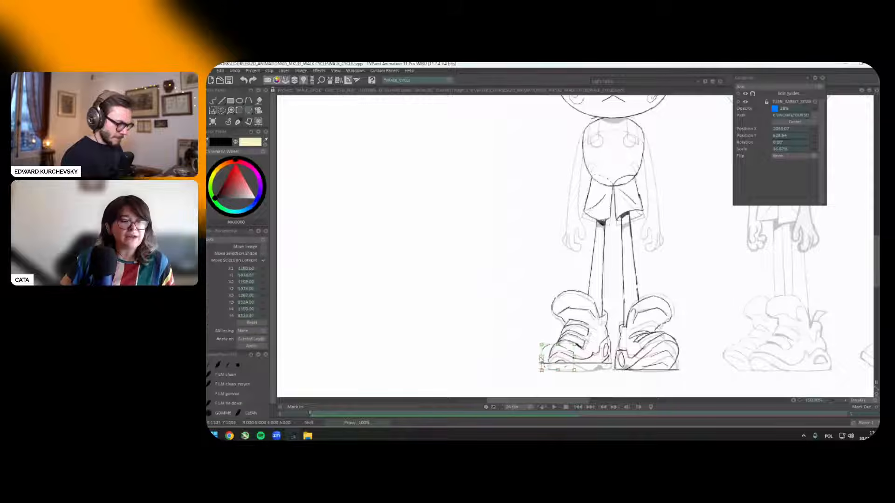
left_click(235, 121)
left_click(227, 122)
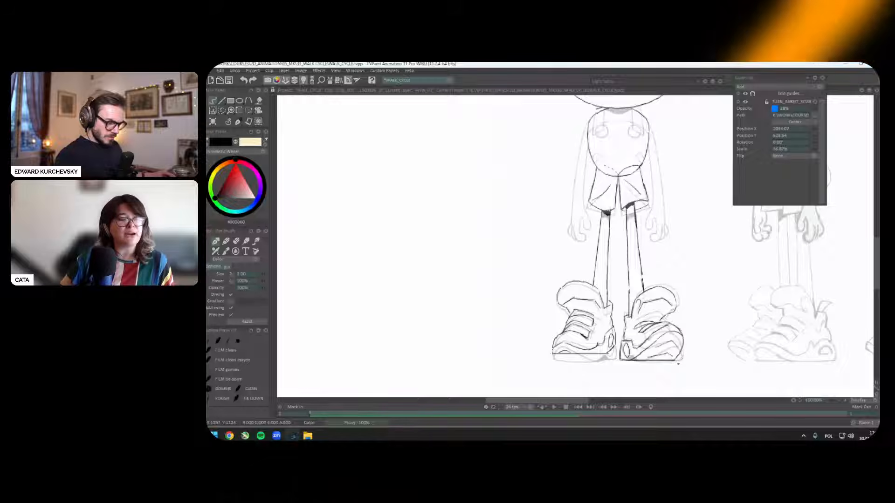
Step: Hide the turnaround guide, check the traced figure and shoes in mirrored and normal view, and show the guide again
scroll(680, 360, "down", 2)
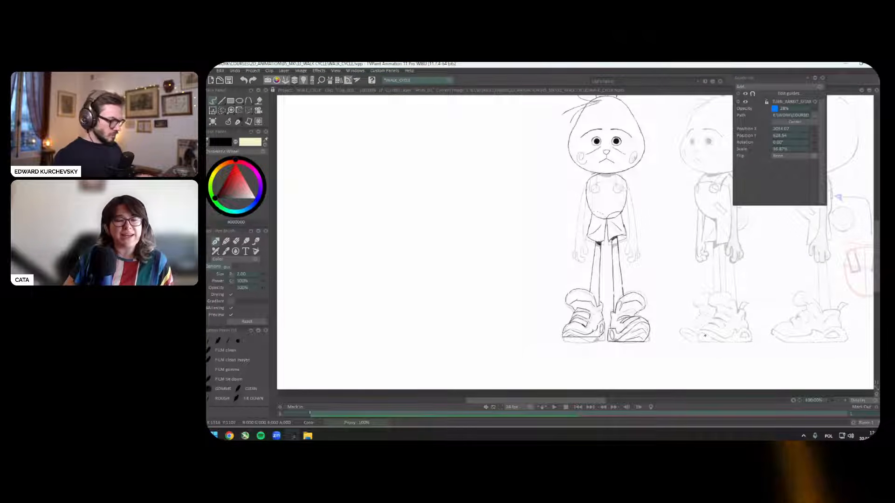
left_click(745, 94)
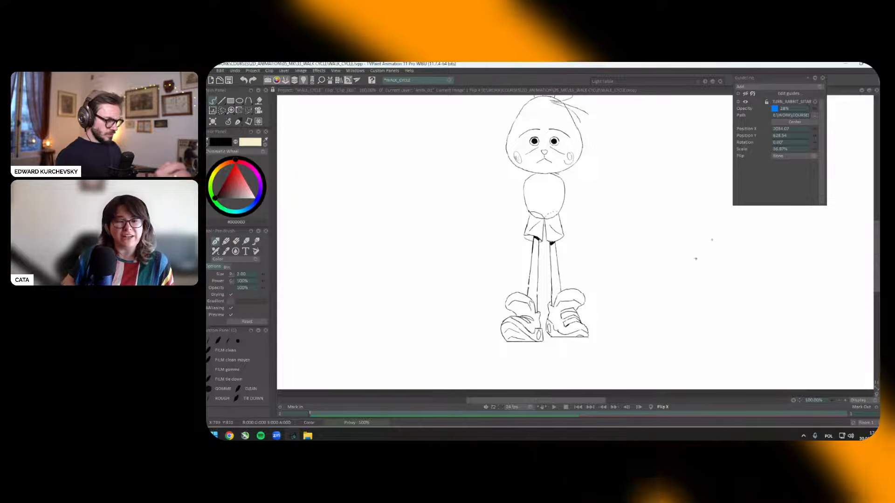
scroll(646, 305, "up", 2)
left_click_drag(635, 330, 649, 272)
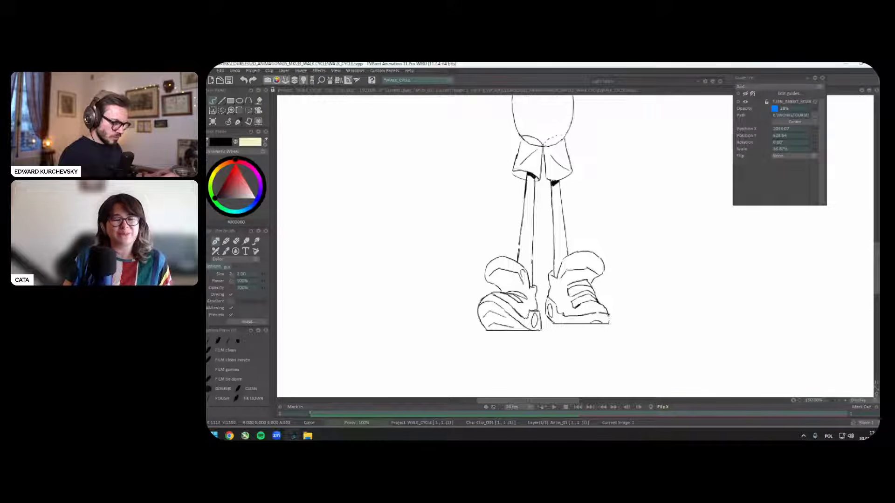
key("h")
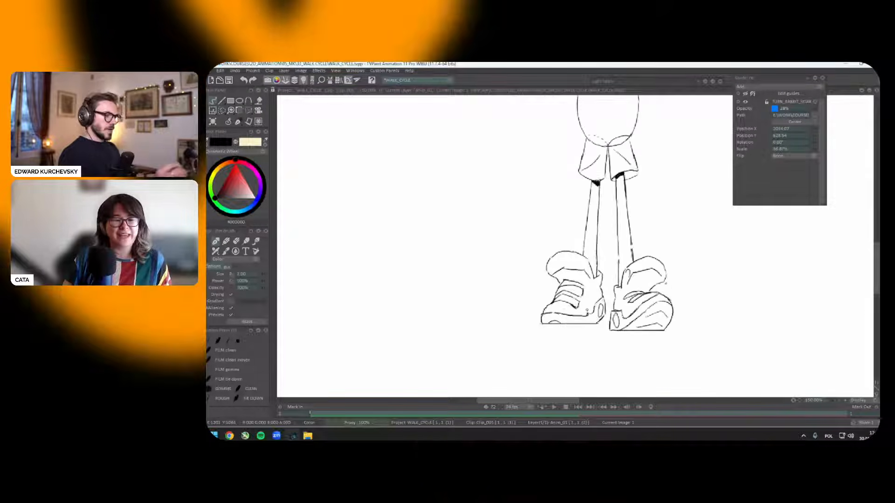
left_click_drag(694, 291, 692, 276)
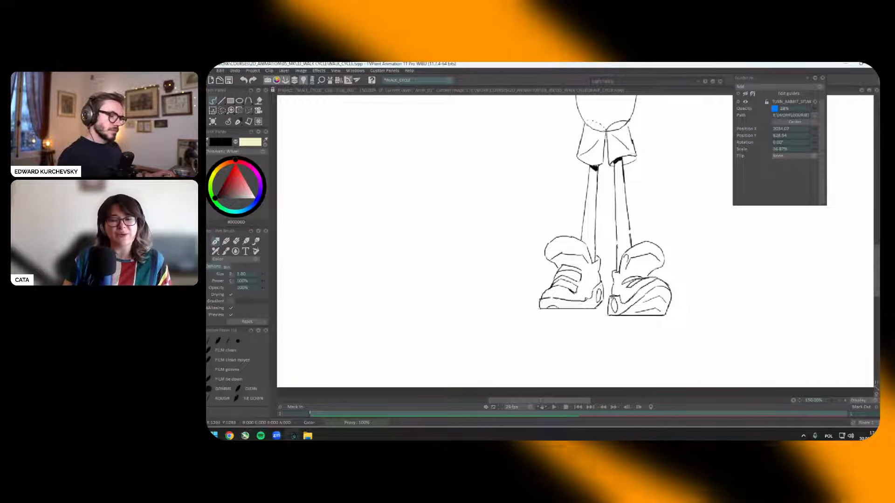
scroll(607, 305, "down", 2)
key("shift+x")
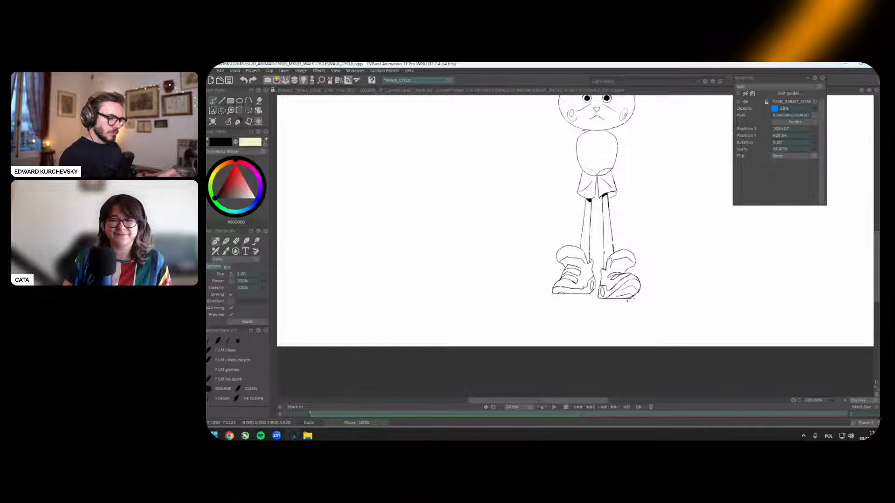
left_click_drag(660, 247, 645, 323)
left_click_drag(639, 245, 632, 231)
key("l")
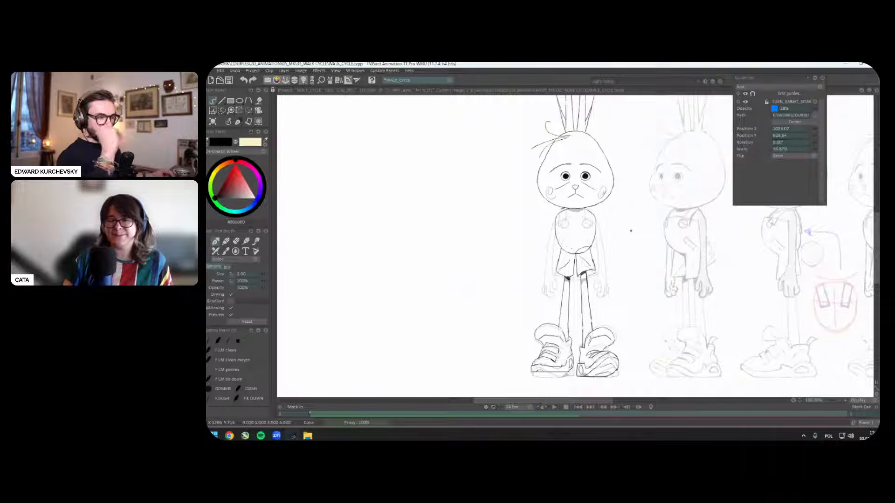
scroll(631, 231, "up", 1)
left_click_drag(683, 221, 679, 229)
scroll(687, 225, "down", 1)
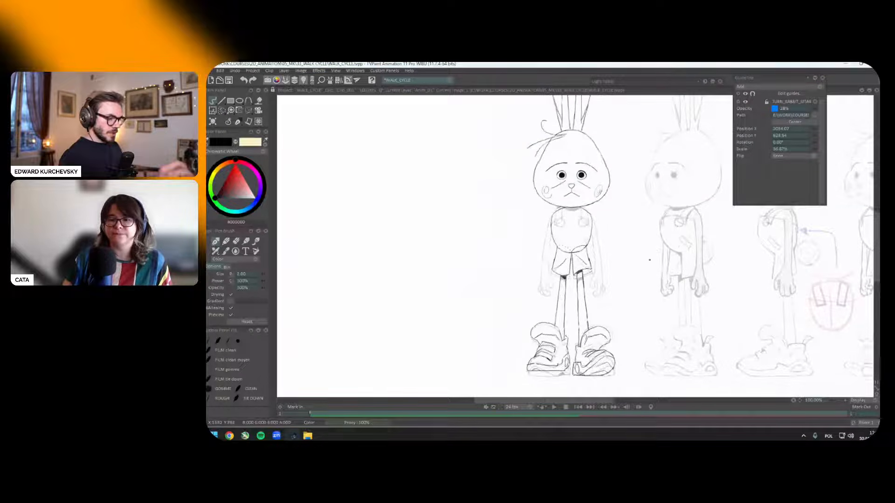
scroll(650, 260, "up", 1)
left_click_drag(646, 301, 667, 247)
scroll(670, 275, "down", 1)
left_click_drag(595, 272, 621, 278)
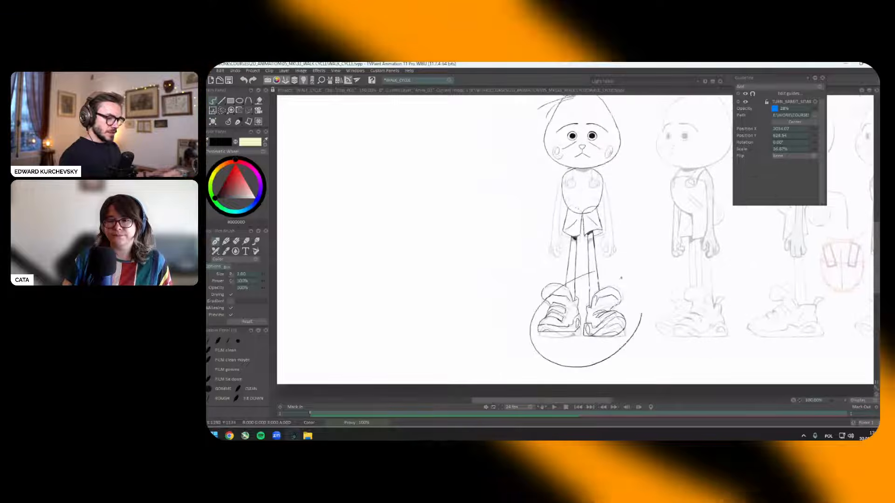
scroll(587, 127, "up", 1)
key("ctrl+z")
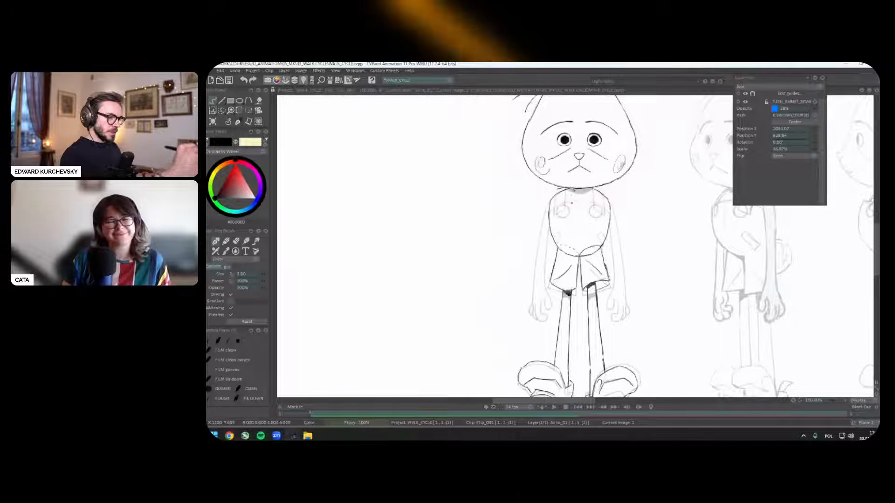
Step: Draw the torso's vertical centre line, and trace the right-hand arm's hand and fingers over the guide
left_click_drag(574, 190, 577, 255)
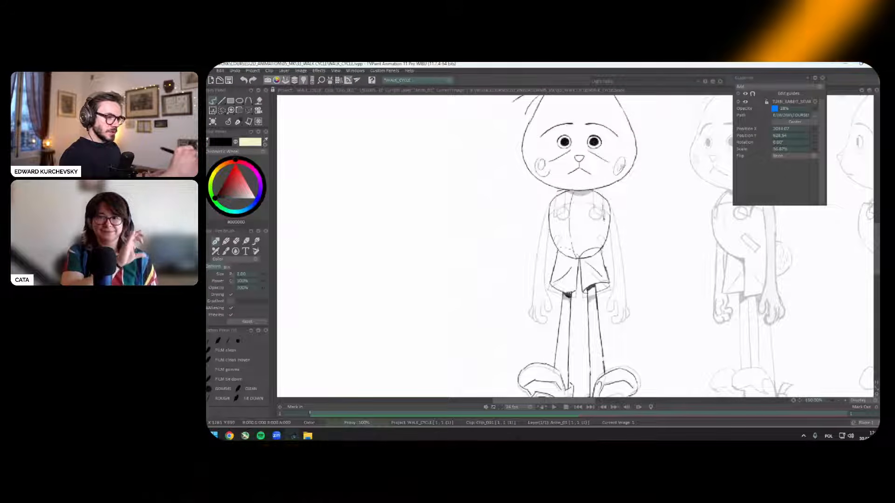
left_click_drag(606, 219, 614, 311)
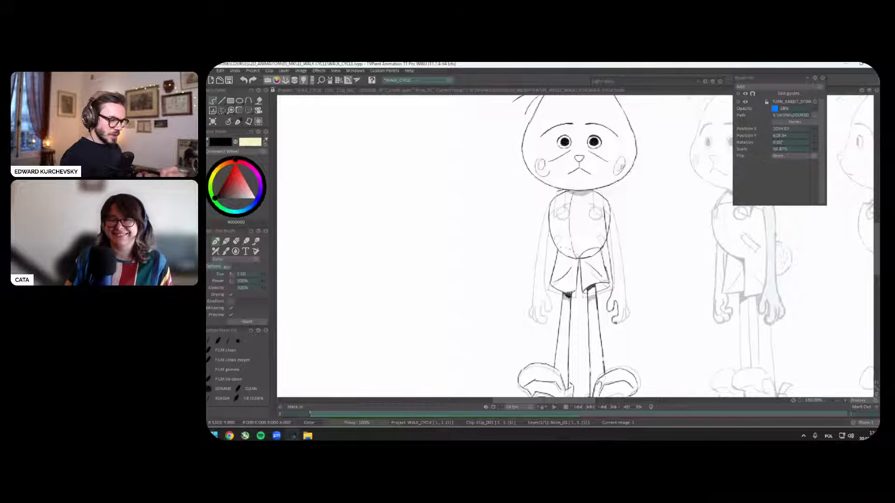
left_click_drag(616, 314, 623, 323)
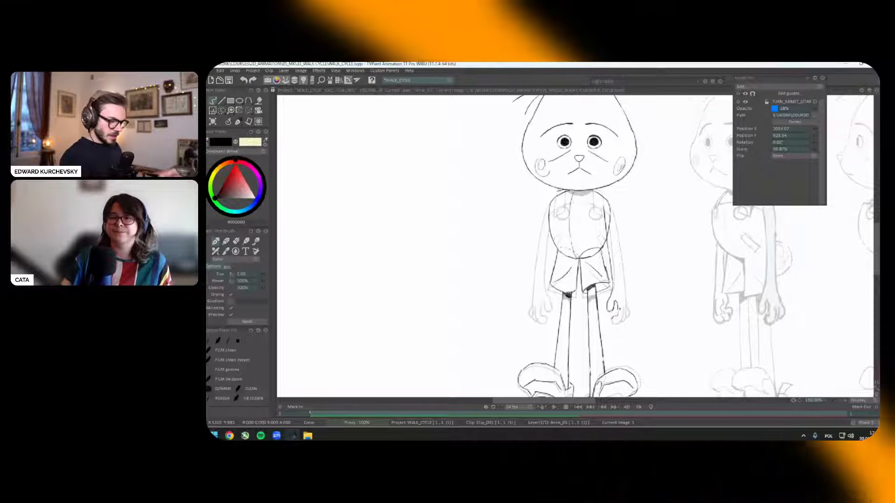
left_click_drag(612, 302, 615, 320)
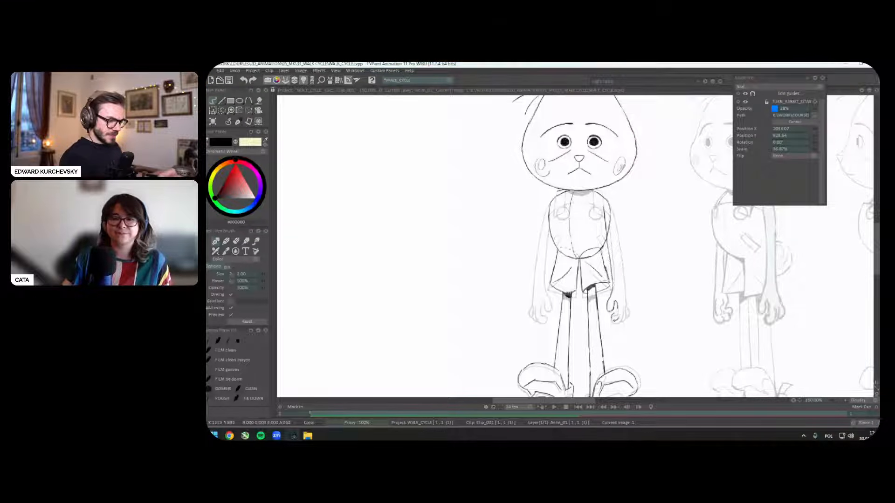
left_click_drag(614, 304, 618, 311)
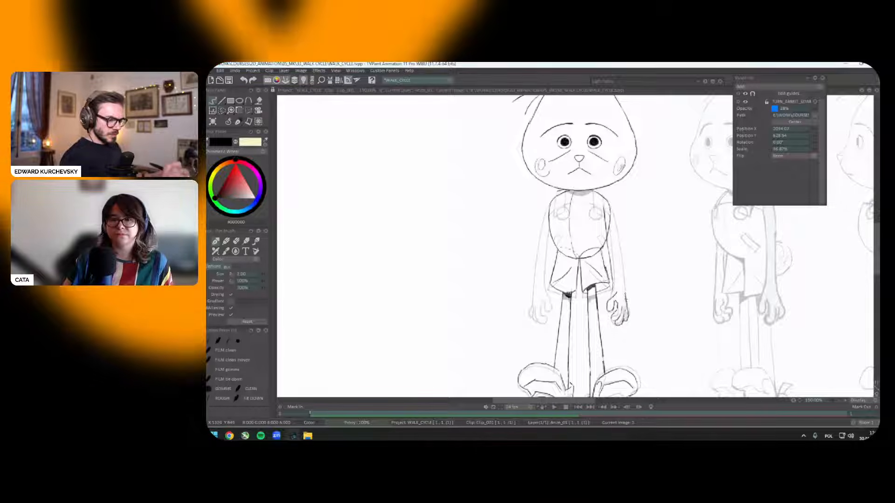
Step: Lasso the traced hand, shift it slightly with a transform, apply it and return to the drawing brush
key("alt+space")
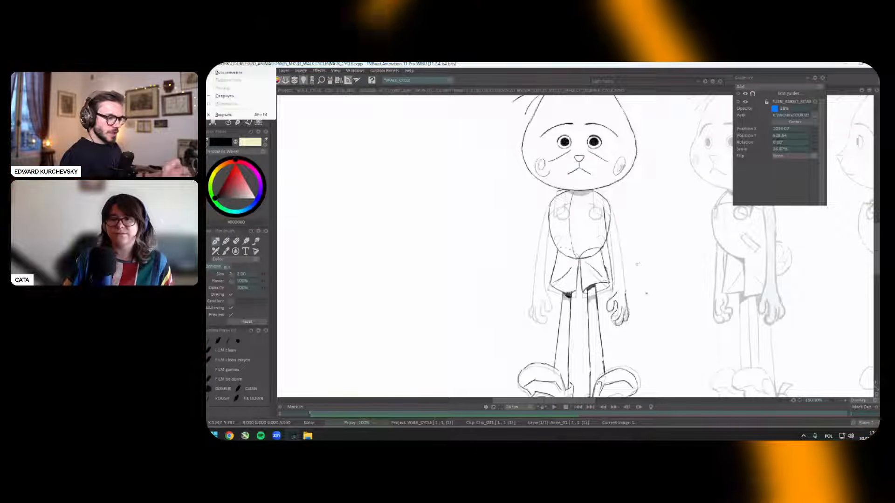
left_click_drag(646, 267, 645, 261)
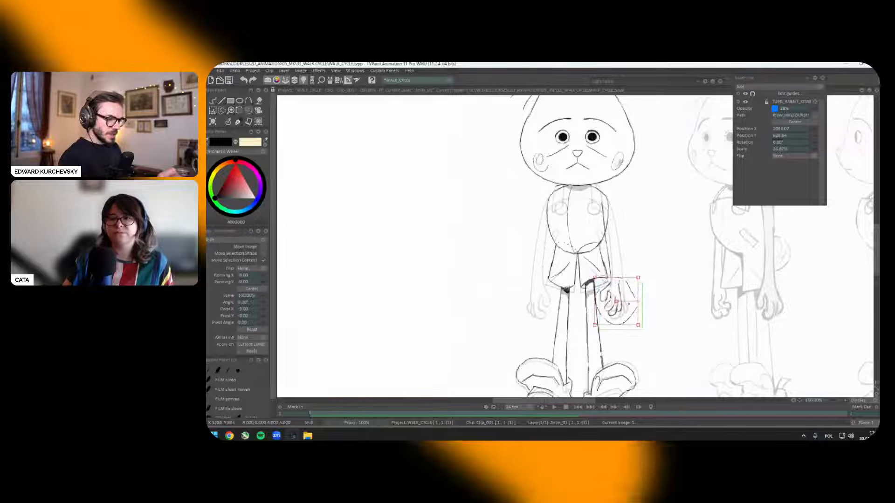
key("Return")
left_click(228, 122)
left_click(226, 126)
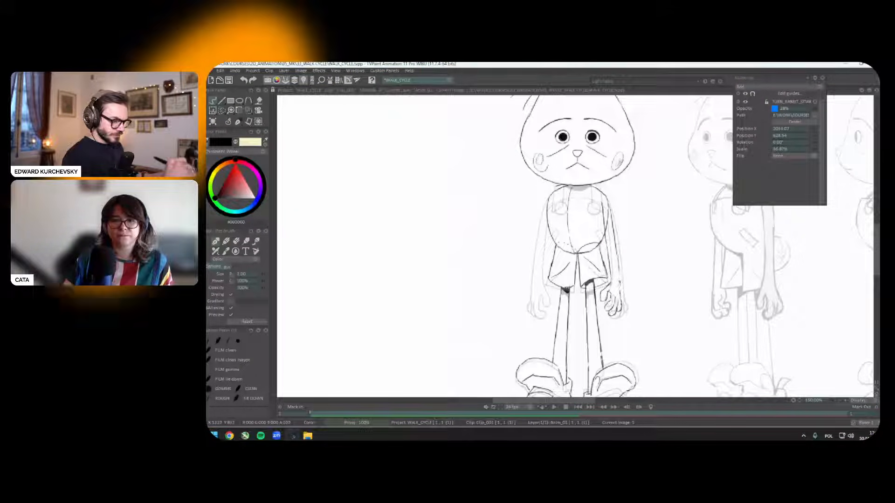
Step: Draw the right-hand overall strap and round button, and adjust the lassoed button with a four-corner transform before returning to the brush
left_click_drag(635, 259, 637, 261)
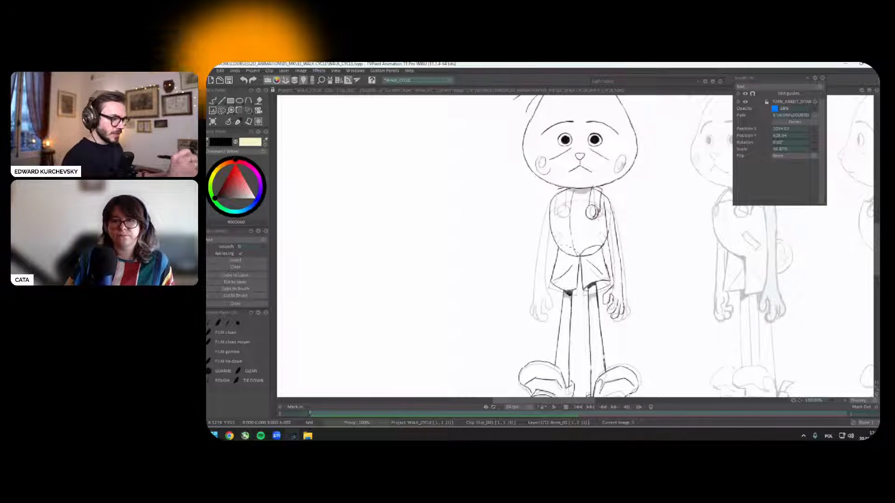
left_click_drag(598, 213, 597, 205)
key("ctrl+t")
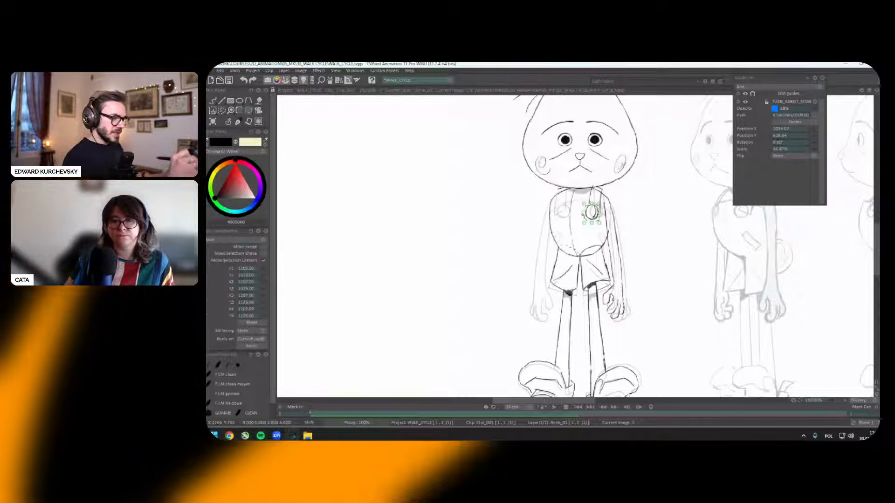
left_click(237, 121)
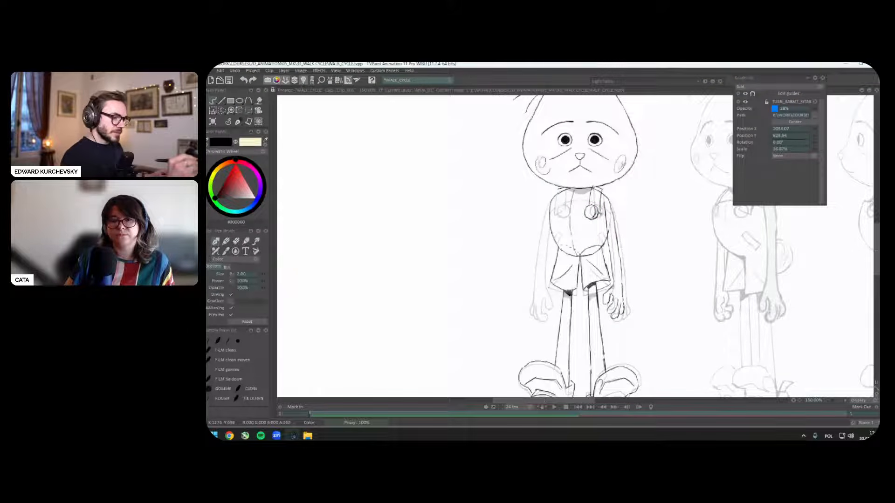
Step: Draw the left-hand overall strap with its round button on the chest
left_click_drag(645, 271, 647, 289)
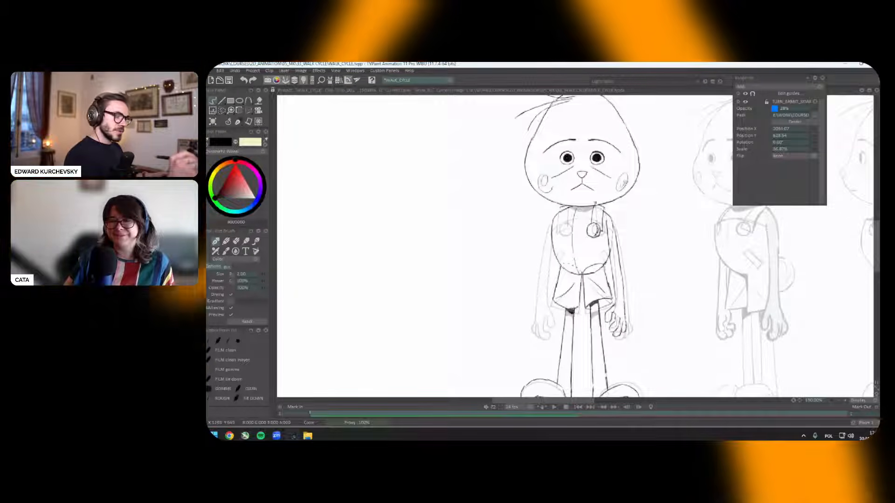
left_click_drag(649, 226, 660, 223)
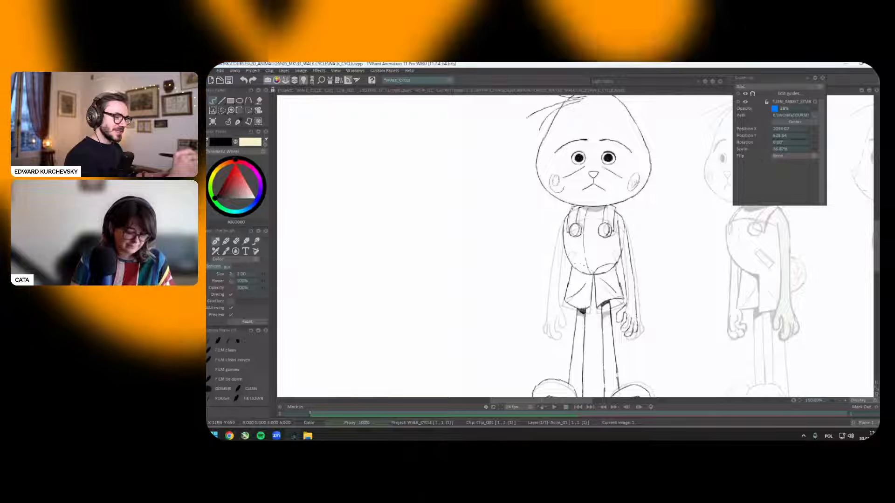
left_click_drag(673, 226, 672, 219)
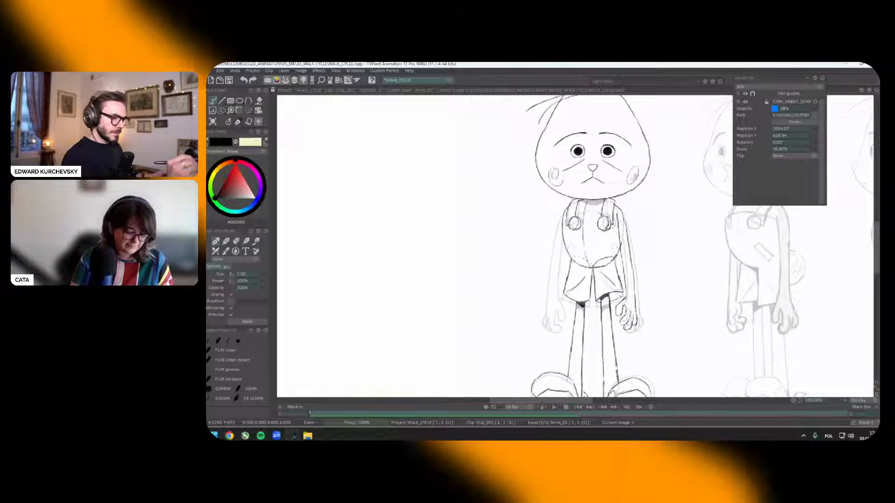
Step: Hide the guide, save the project, retouch the upper arm in mirrored view and return to the normal view of the whole figure
left_click_drag(678, 308, 671, 322)
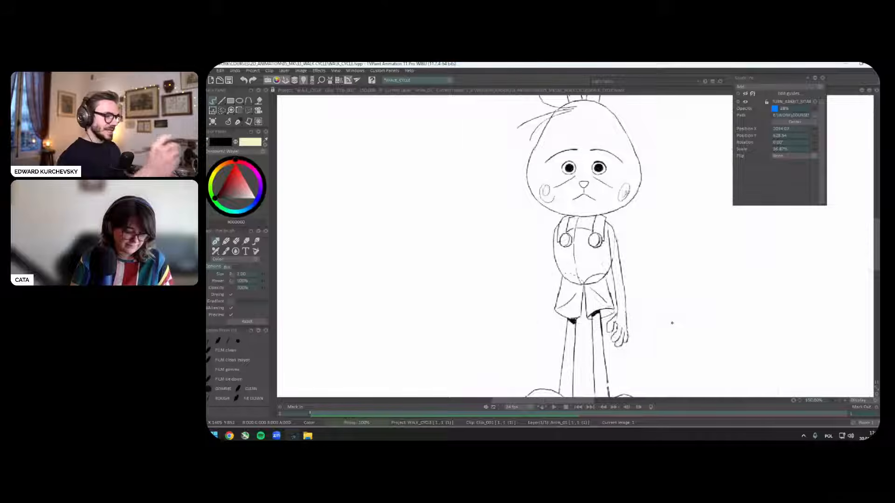
key("x")
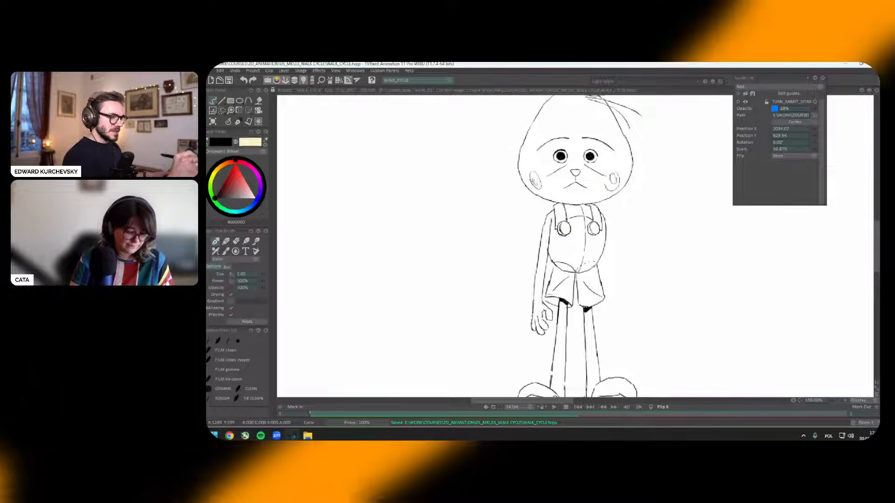
left_click_drag(551, 224, 548, 244)
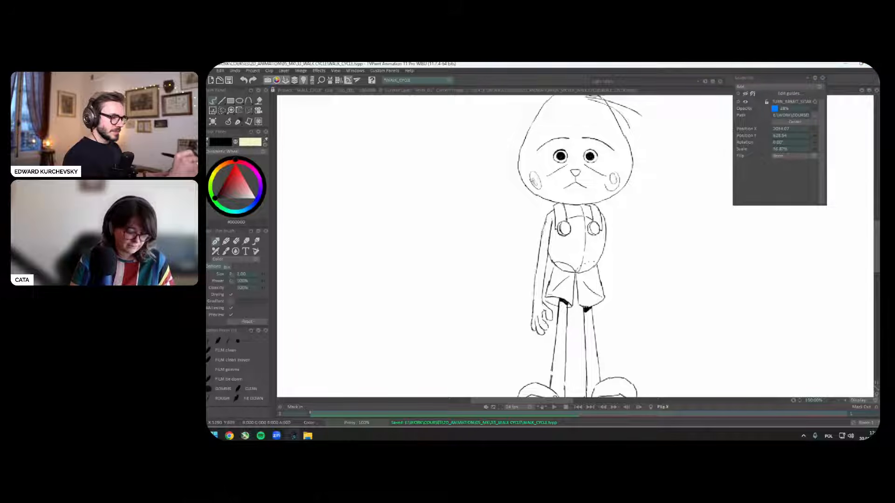
scroll(561, 240, "down", 1)
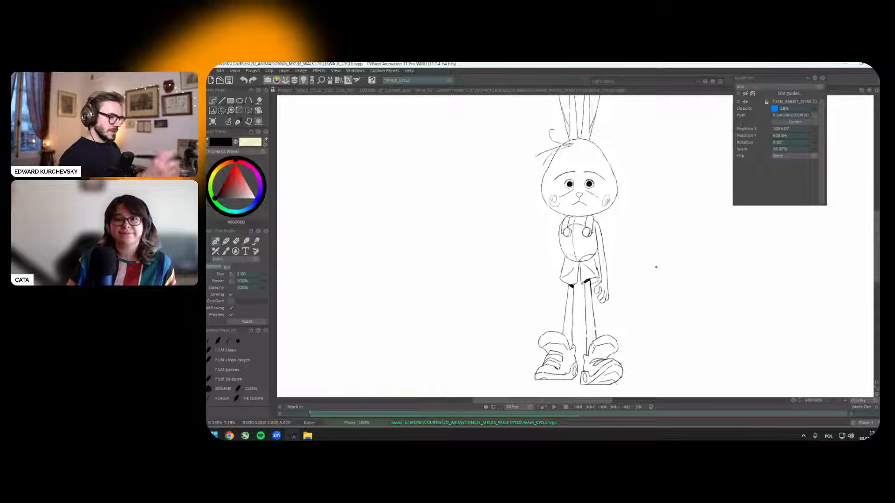
Step: Lasso the upper torso and arm, flip them horizontally, align the arm with the guide's left-hand arm and return to the brush
key("s")
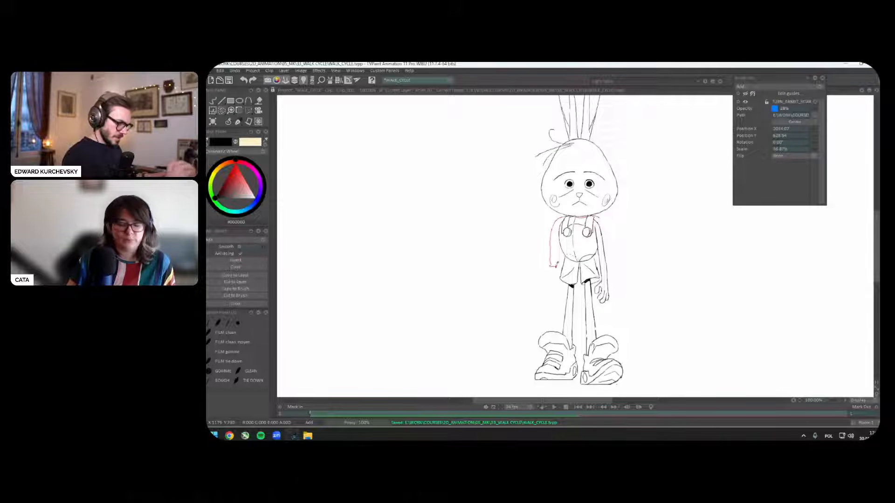
mouse_move(562, 252)
left_mouse_down()
mouse_move(596, 245)
mouse_move(615, 280)
mouse_move(604, 308)
left_mouse_up()
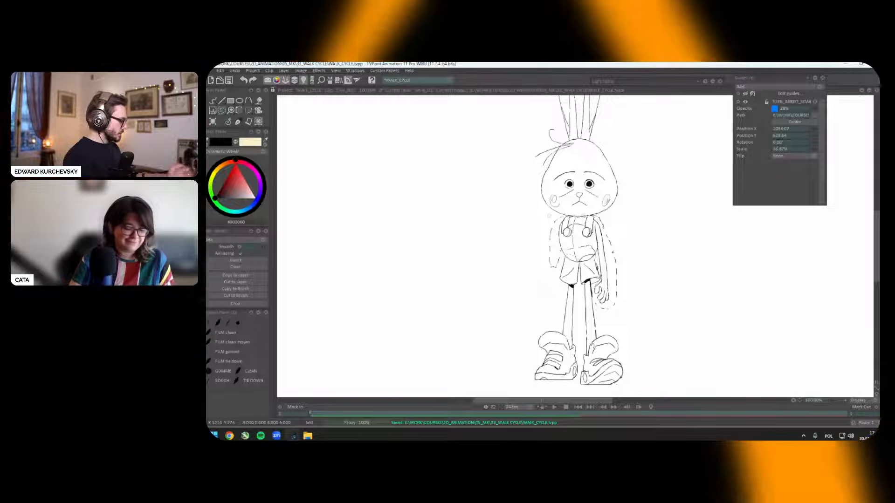
key("shift+t")
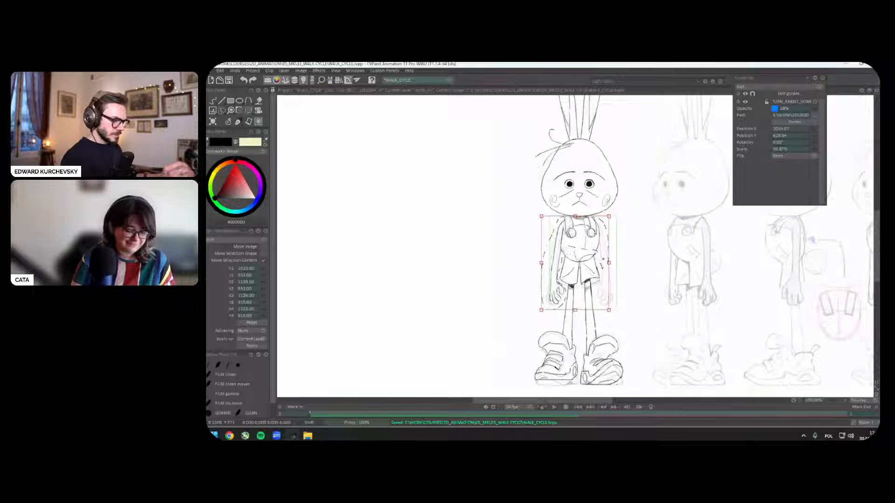
left_click_drag(609, 251, 604, 259)
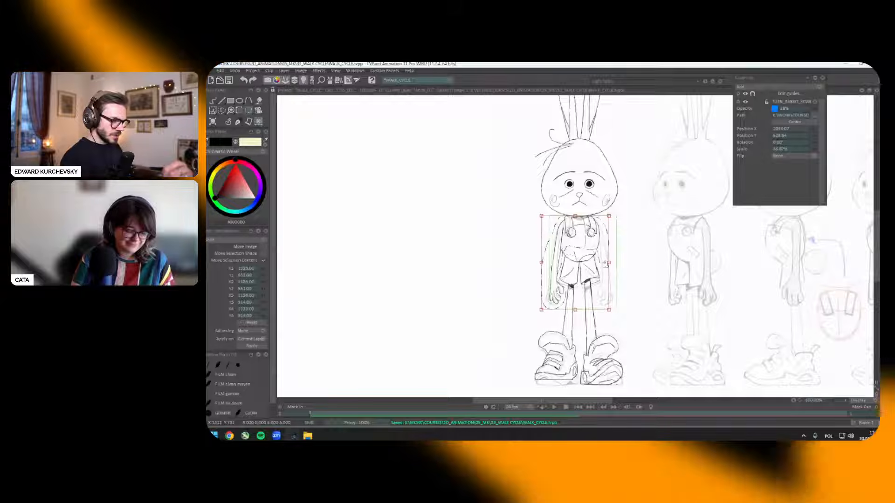
key("b")
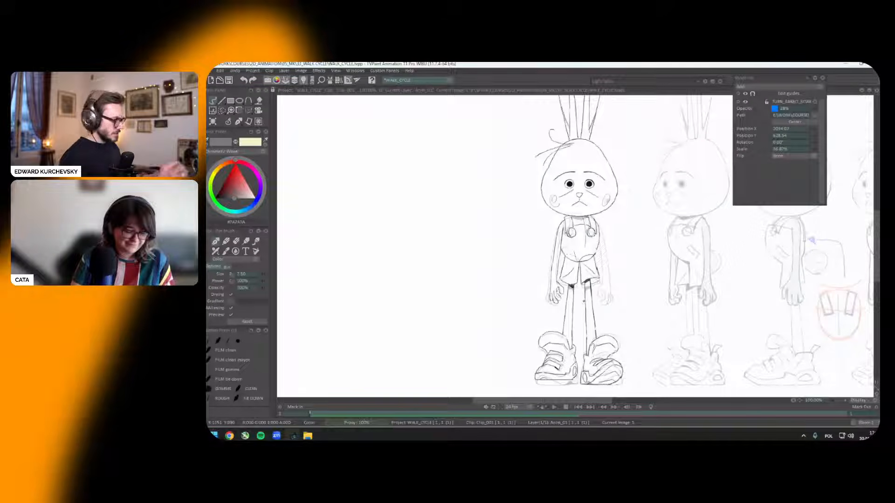
Step: Trace the missing right-hand arm and hand with the custom brush, checking the drawing with the guide hidden and showing it again
left_click(209, 352)
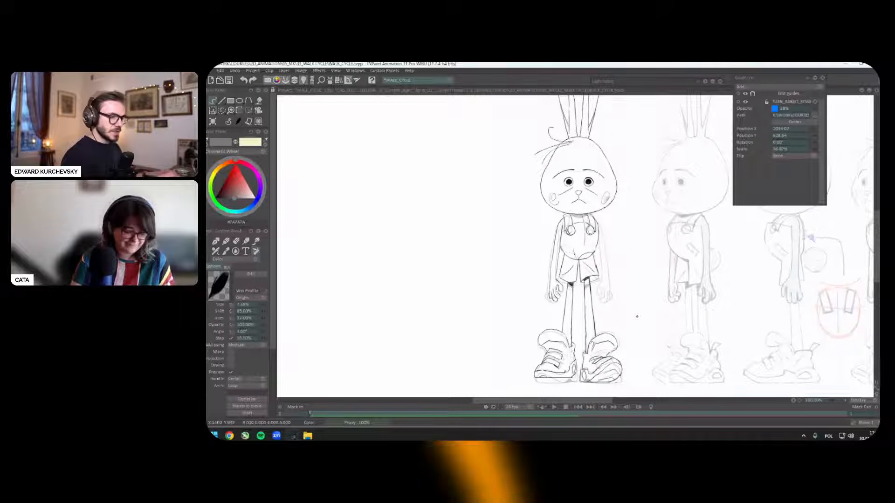
key("plus")
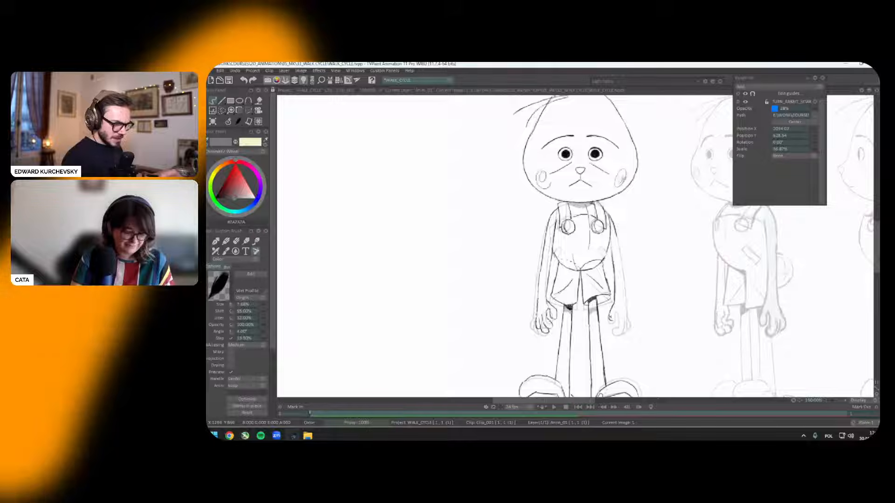
key("g")
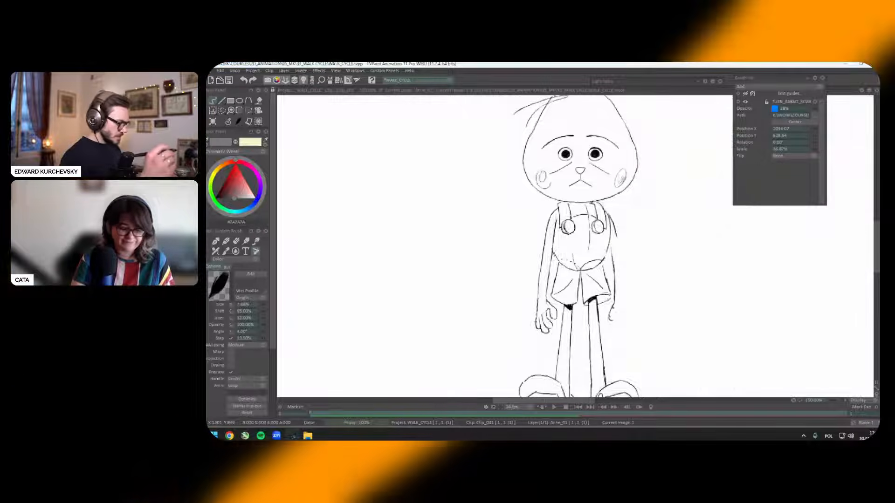
key("Up")
key("Down")
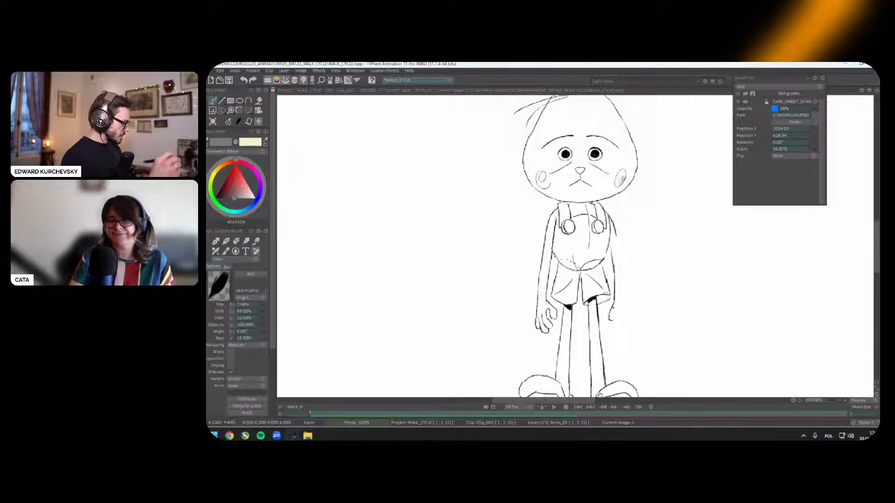
left_click(231, 362)
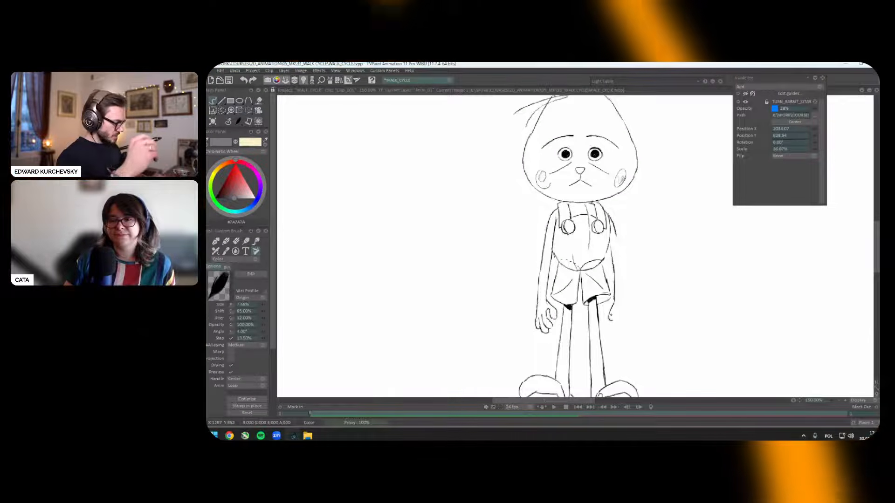
key("g")
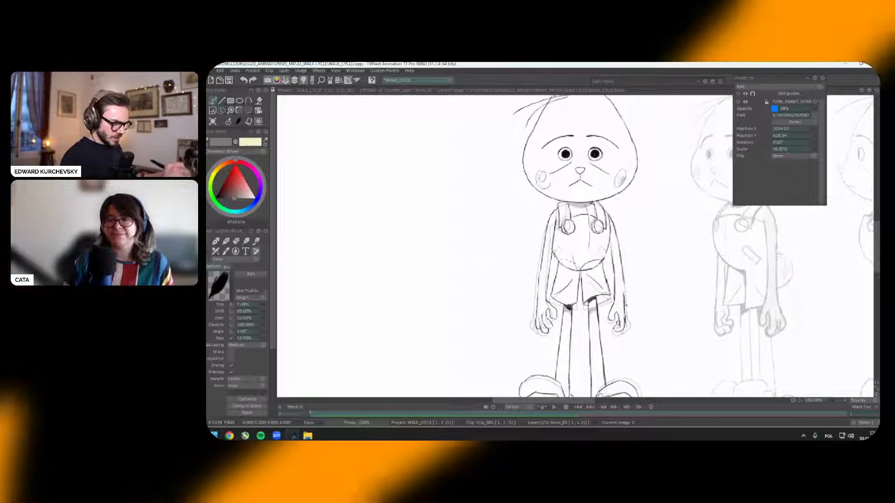
Step: Sketch a wide ground ellipse around both shoes and undo it
left_click_drag(642, 270, 649, 253)
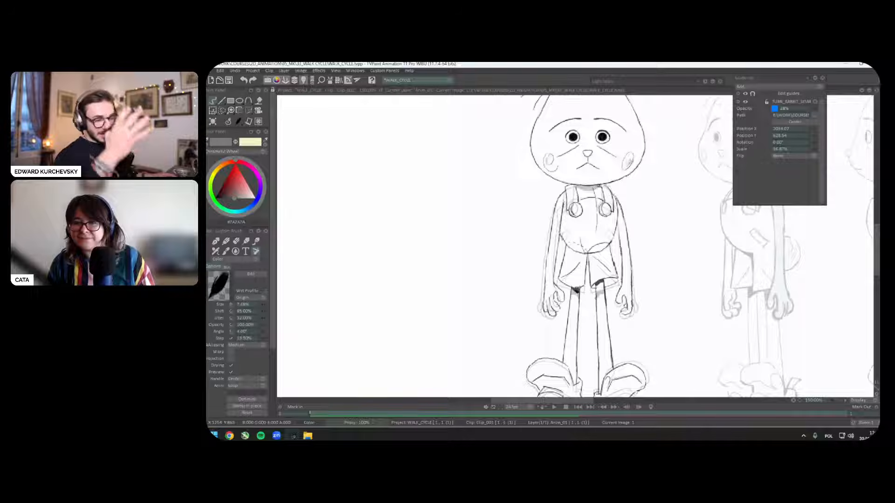
scroll(575, 246, "down", 2)
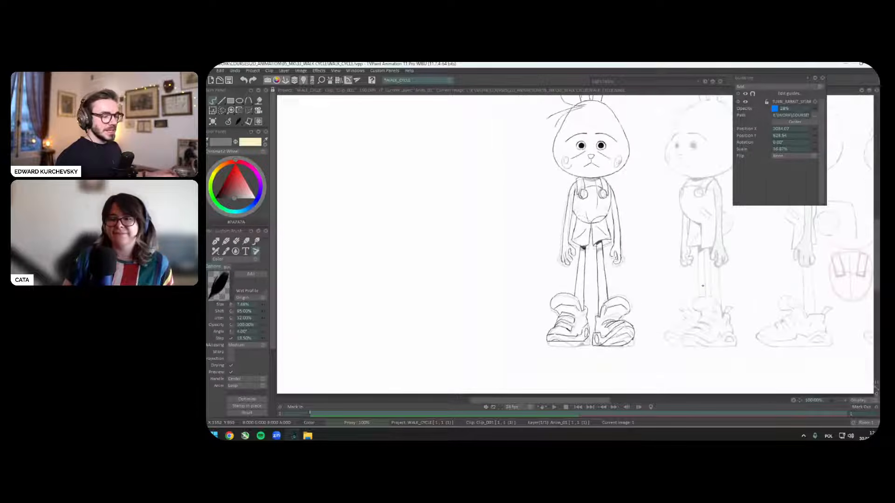
left_click_drag(532, 323, 536, 326)
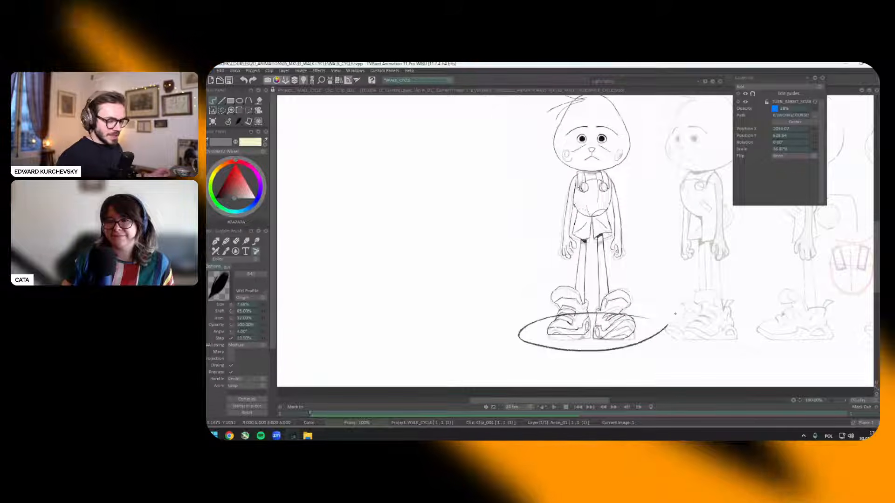
key("ctrl+z")
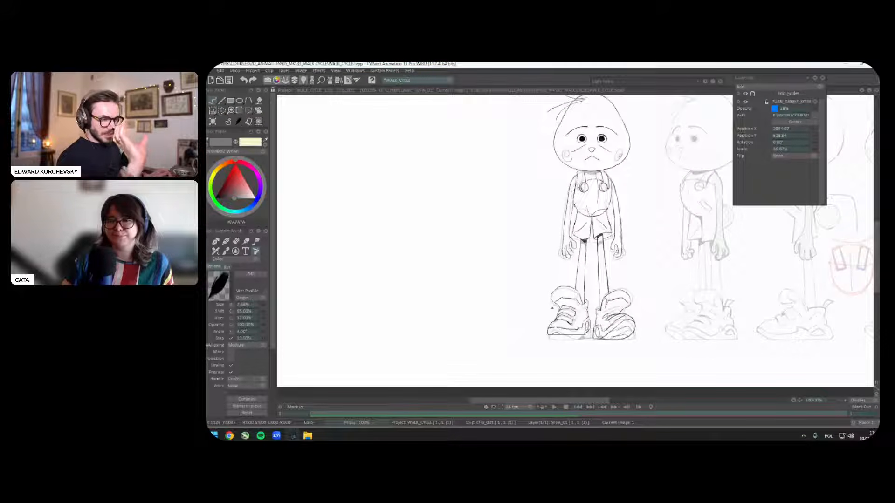
Step: Sketch a rectangle containing a downward arrow beside the figure, and next to it a tapered shape with an oval base
mouse_move(636, 233)
left_mouse_down()
mouse_move(622, 238)
mouse_move(653, 256)
left_mouse_up()
mouse_move(478, 207)
left_mouse_down()
mouse_move(512, 219)
mouse_move(512, 279)
mouse_move(479, 275)
mouse_move(474, 207)
mouse_move(473, 274)
mouse_move(495, 262)
left_mouse_up()
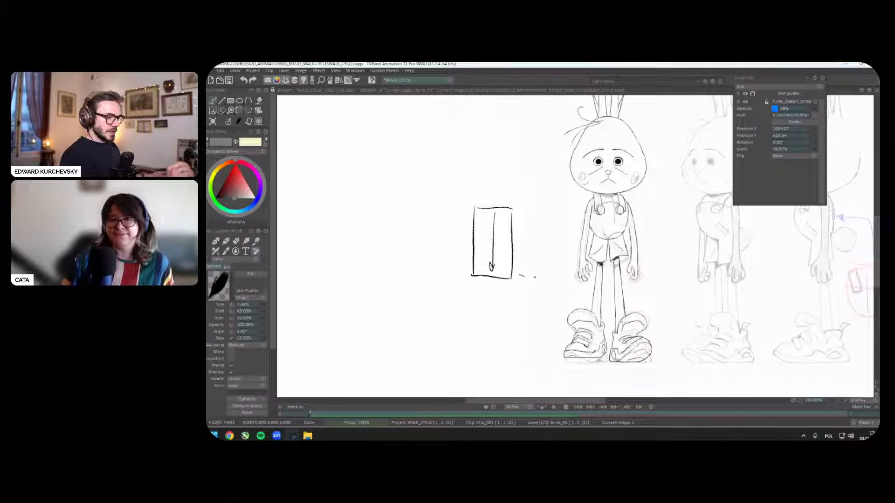
mouse_move(546, 209)
left_mouse_down()
mouse_move(554, 241)
mouse_move(517, 275)
mouse_move(545, 206)
left_mouse_up()
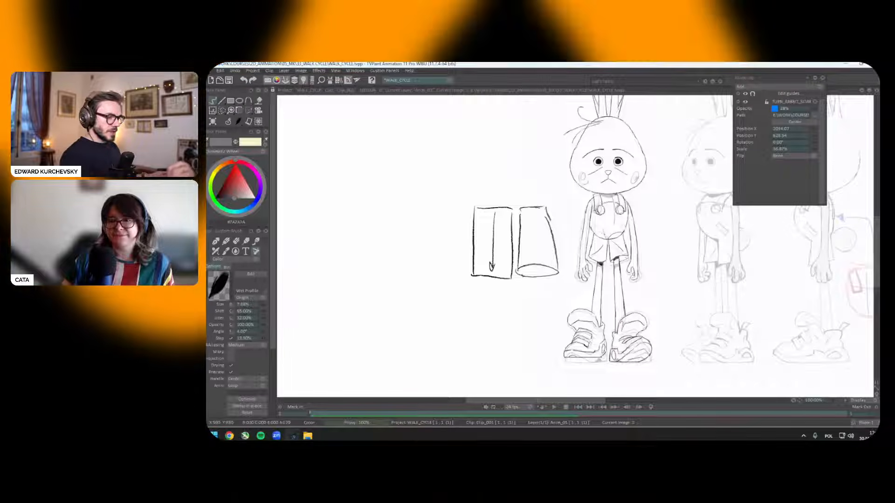
Step: Add curved contour lines across the tapered shape and sketch overlapping upright and tilted rectangles in the empty area beside the demonstration shapes
left_click_drag(522, 254, 552, 246)
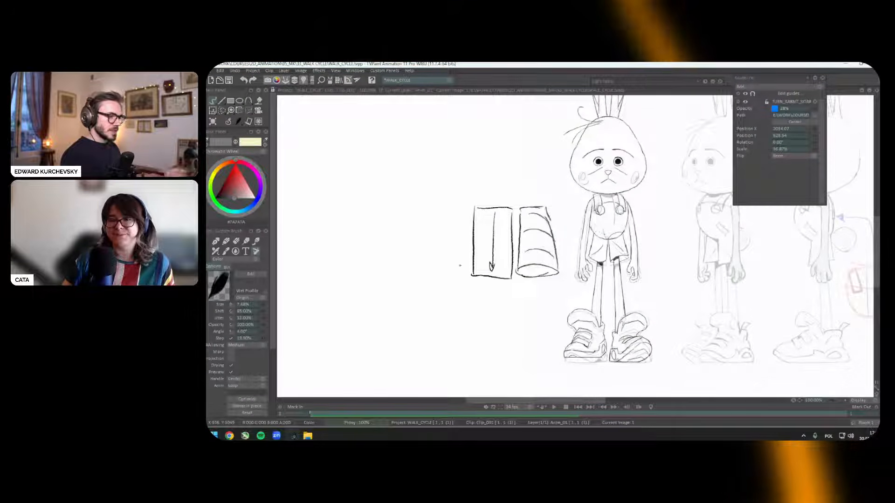
mouse_move(348, 229)
left_mouse_down()
mouse_move(426, 244)
mouse_move(442, 212)
mouse_move(452, 273)
left_mouse_up()
left_click_drag(442, 212, 480, 246)
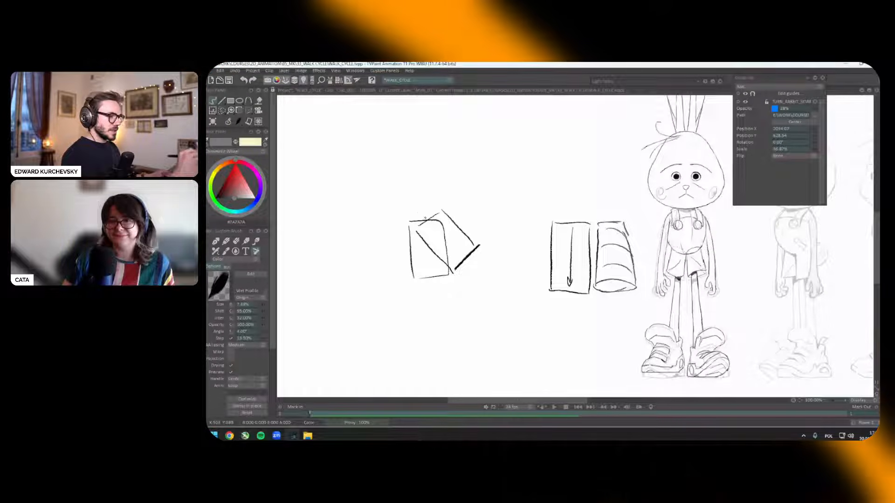
left_click_drag(418, 213, 441, 228)
left_click_drag(391, 264, 440, 220)
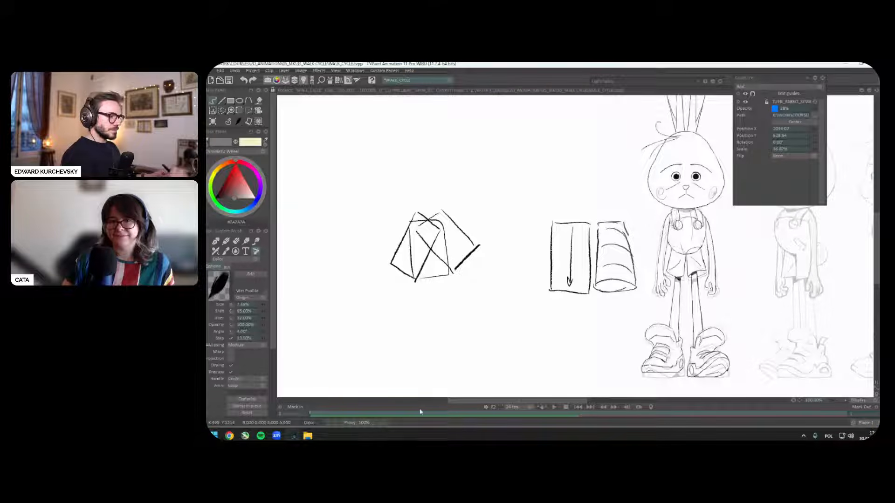
Step: Lasso all the demonstration shapes beside the rabbit, delete them and return to the custom brush
key("s")
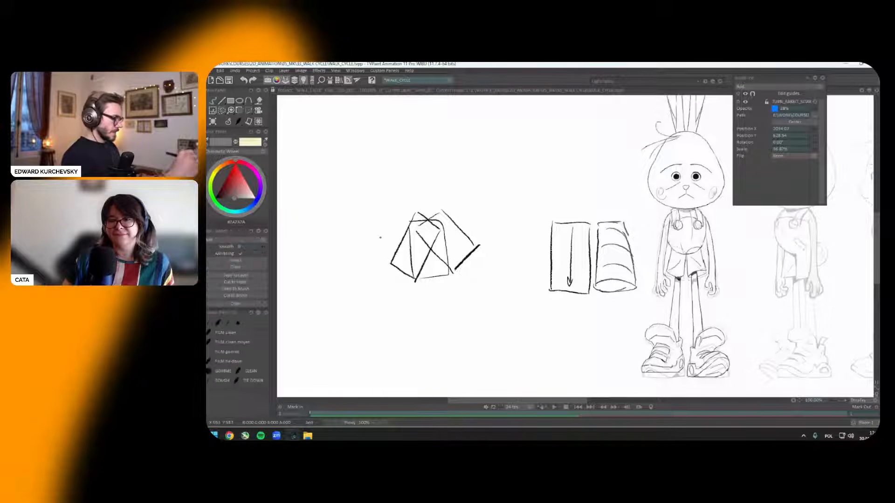
mouse_move(380, 239)
left_mouse_down()
mouse_move(466, 319)
mouse_move(381, 263)
left_mouse_up()
left_click_drag(529, 249, 527, 263)
key("Delete")
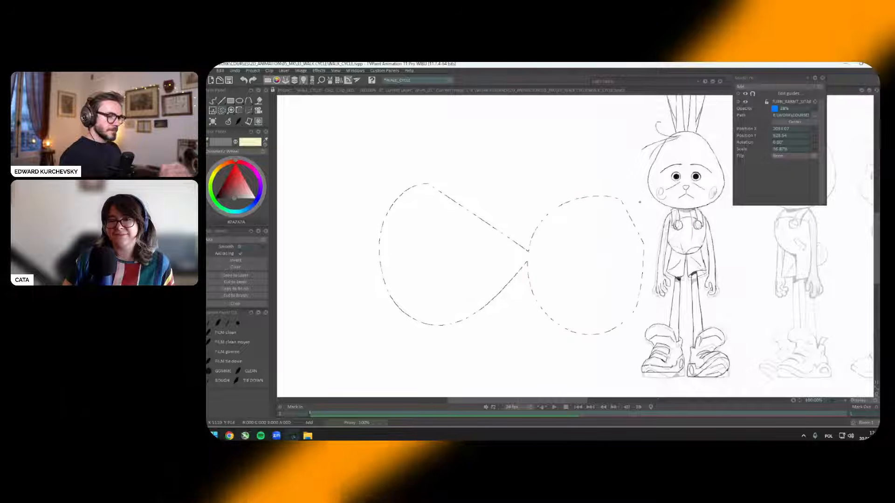
left_click(228, 123)
scroll(684, 276, "up", 3)
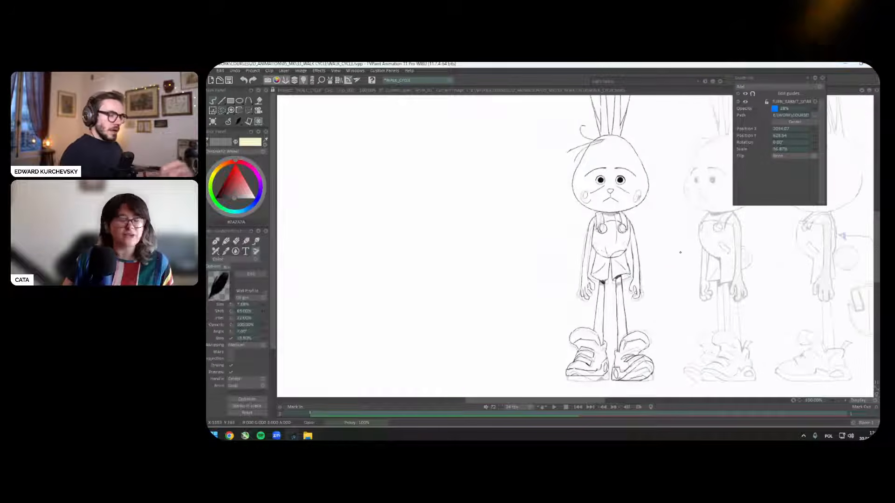
left_click_drag(684, 275, 680, 277)
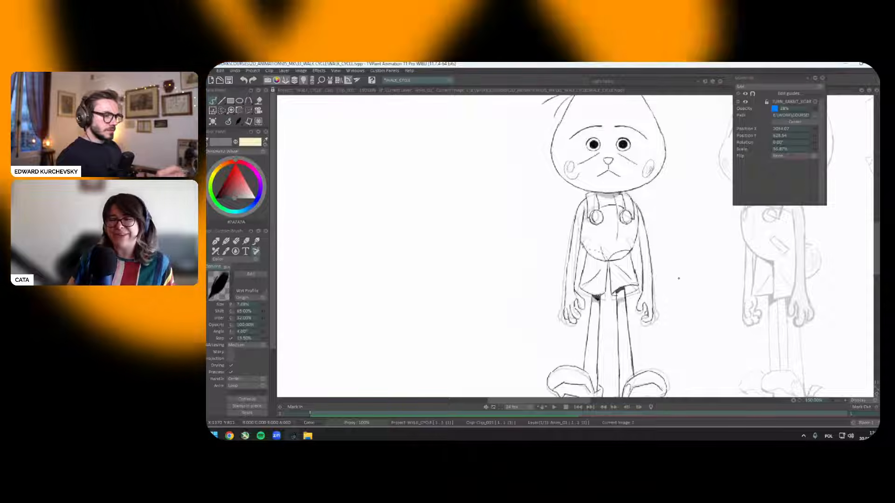
Step: Mirror the view horizontally and raise the turnaround guide's opacity for comparison with the drawing
key("shift+x")
key("g")
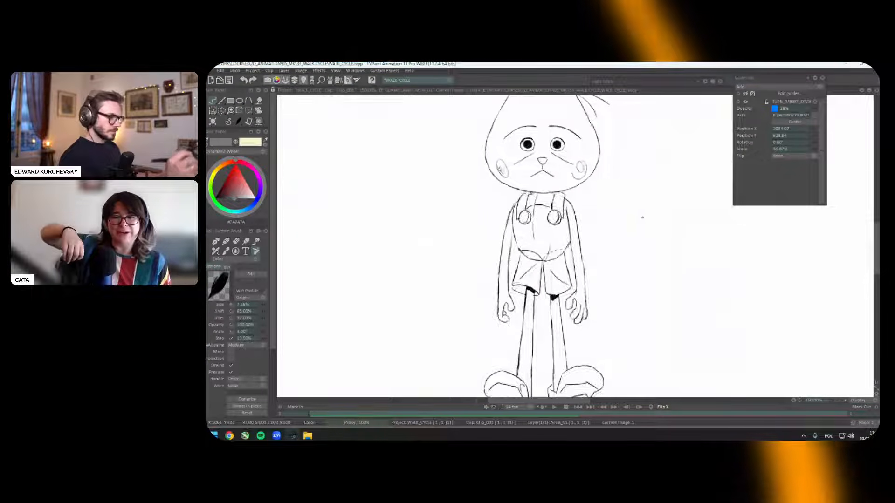
left_click_drag(641, 213, 647, 211)
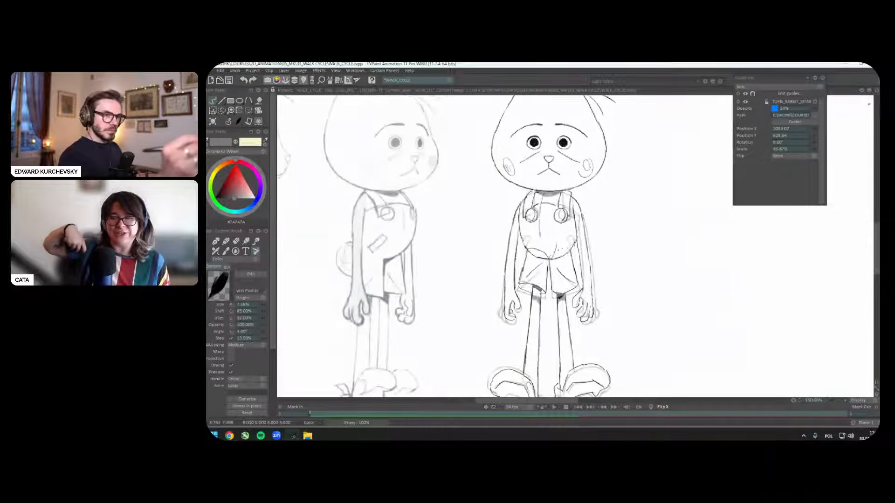
mouse_move(862, 109)
left_mouse_down()
mouse_move(820, 113)
mouse_move(857, 113)
left_mouse_up()
key("g")
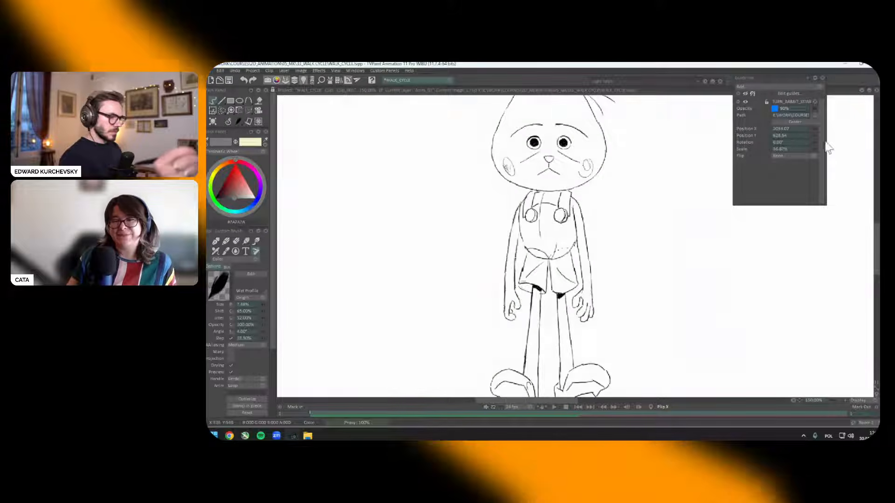
Step: Fill in the dark neck shadow under the rabbit's head, toggling the guide to compare
key("g")
key("g")
key("g")
key("g")
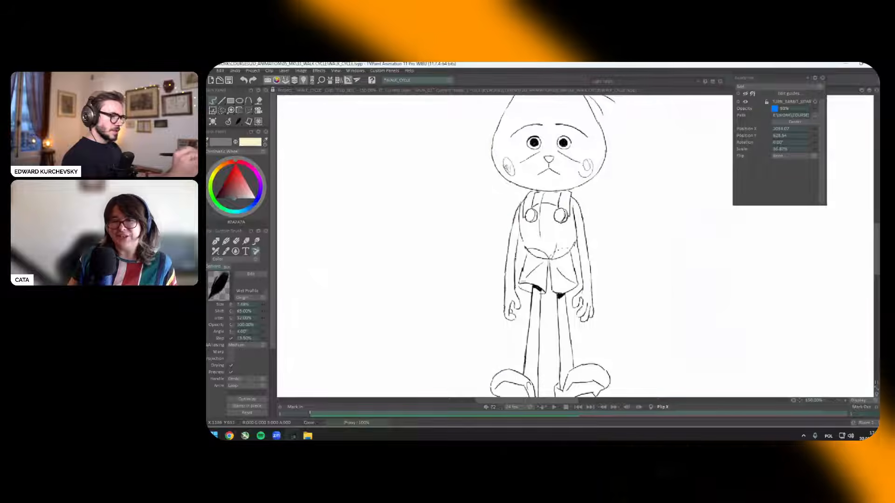
key("g")
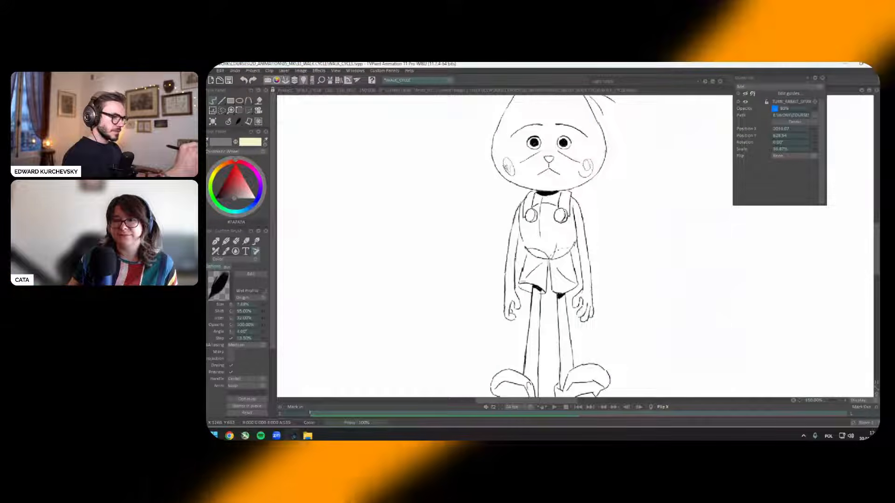
key("g")
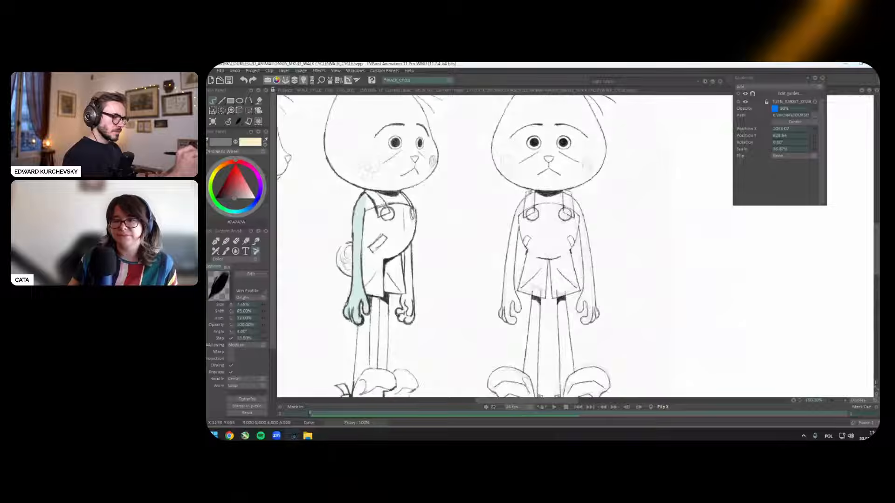
Step: Draw the small slanted pocket on the left-hand side of the overalls in the mirrored view, repeatedly toggling the guide for reference
key("g")
key("g")
key("g")
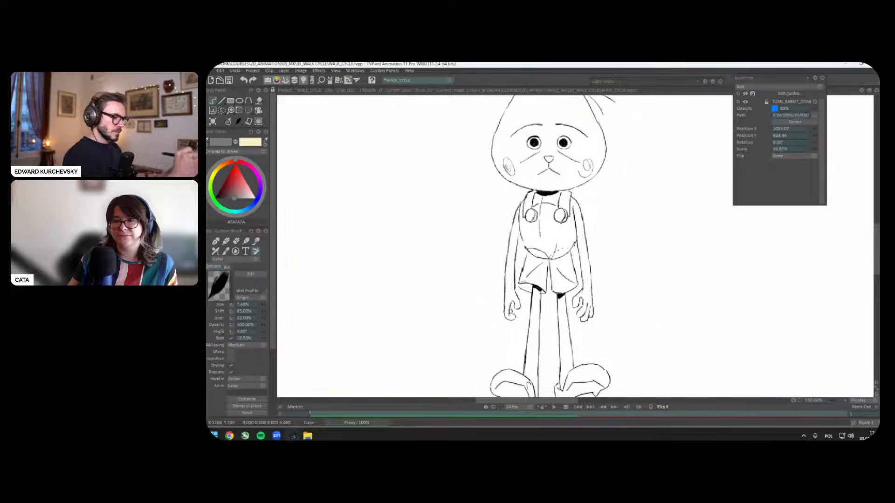
key("g")
key("g")
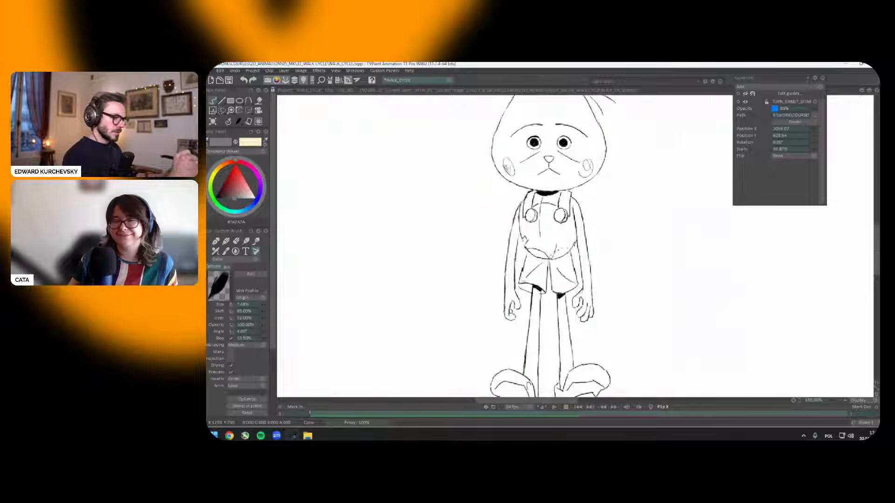
key("g")
key("g")
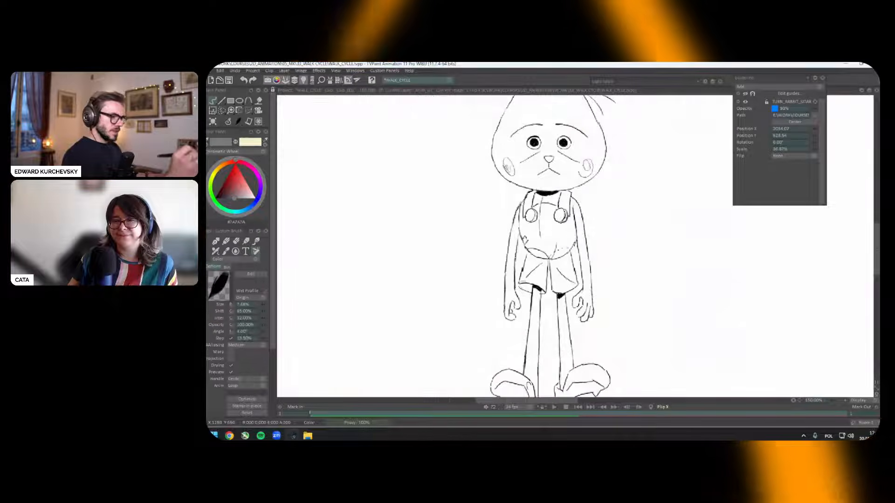
key("g")
key("g")
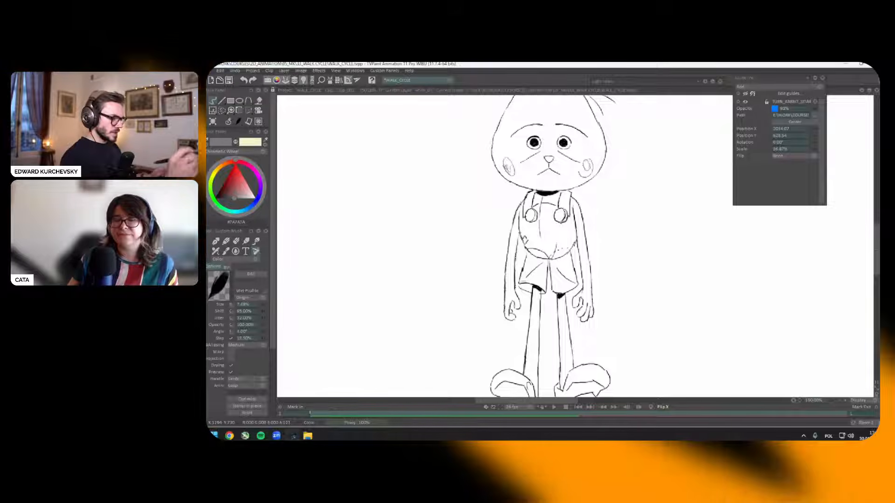
key("g")
key("g")
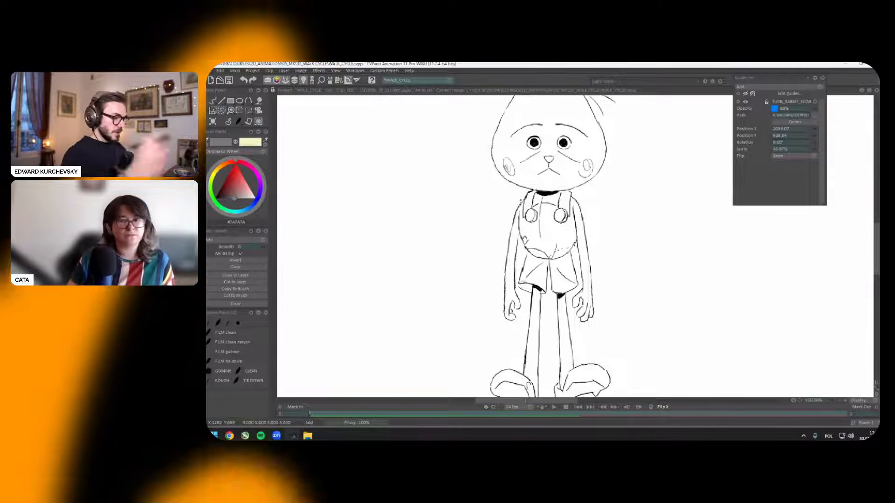
Step: Lasso the left-hand upper arm, adjust it with the Transform tool and return to the brush
mouse_move(523, 243)
left_mouse_down()
mouse_move(521, 210)
mouse_move(505, 212)
mouse_move(503, 272)
left_mouse_up()
key("ctrl+t")
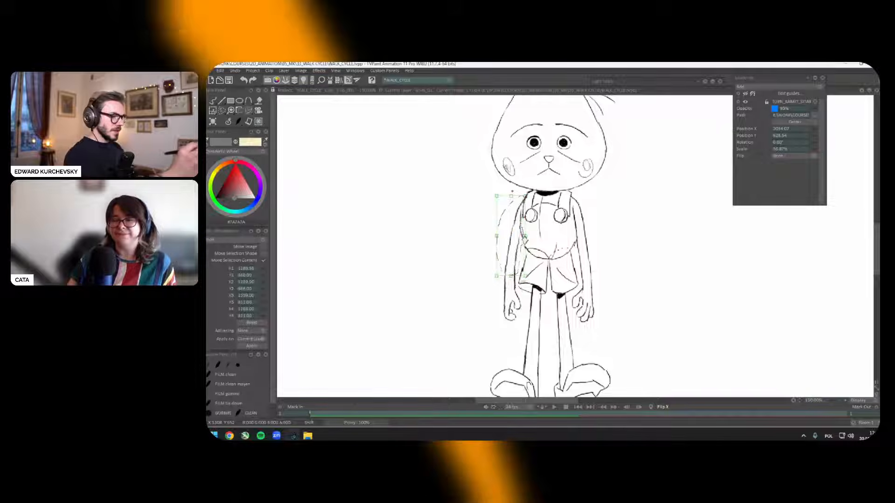
left_click(238, 122)
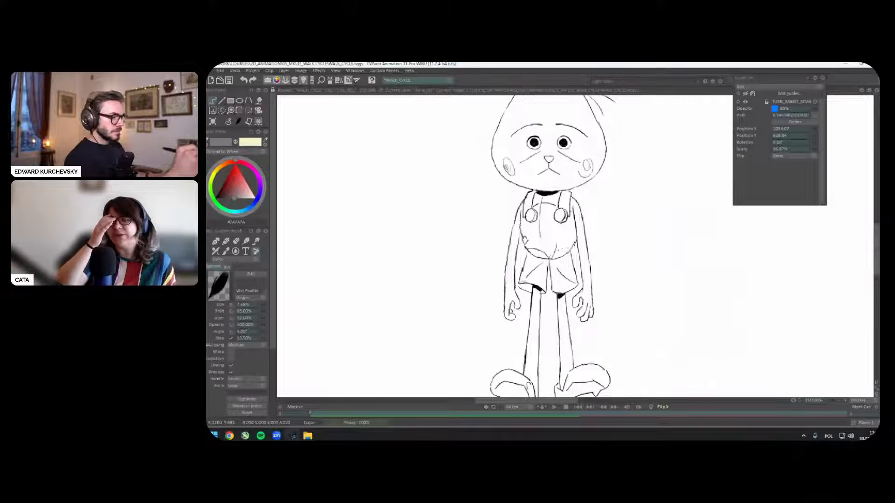
Step: Draw the matching pocket on the right-hand side of the overalls in the mirrored view, flipping between guide and drawing
key("Left")
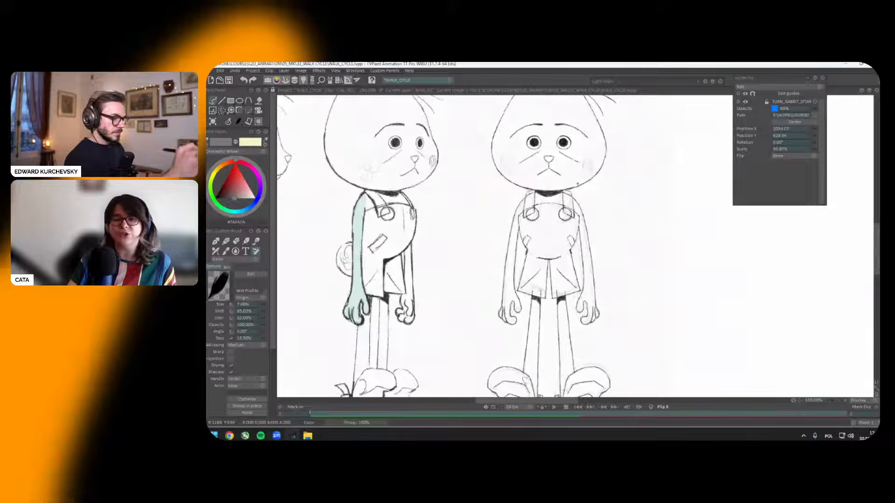
key("Right")
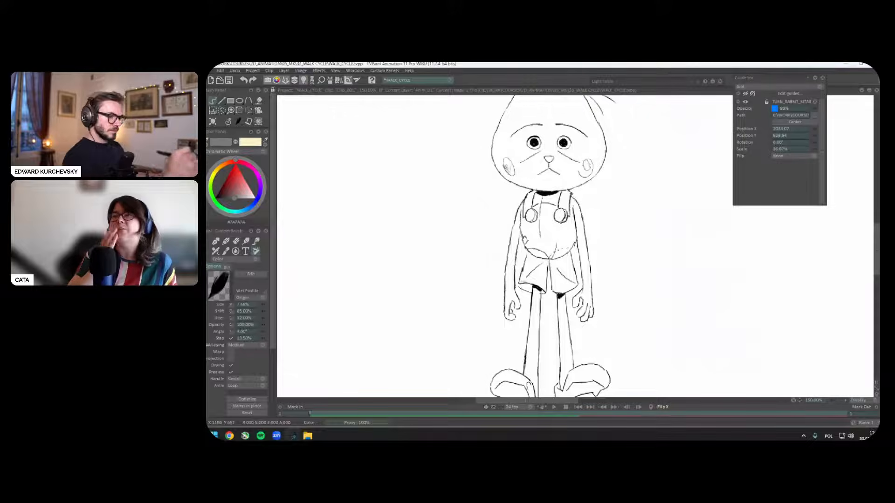
key("Left")
key("Right")
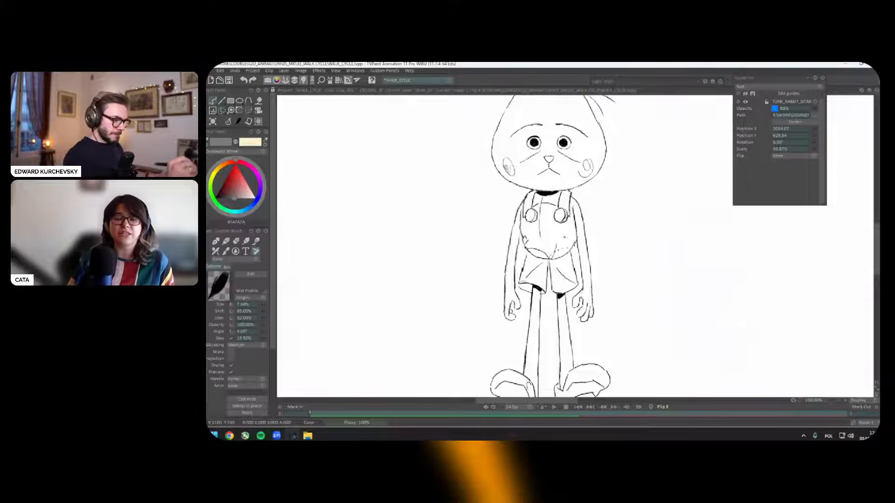
key("Left")
key("Right")
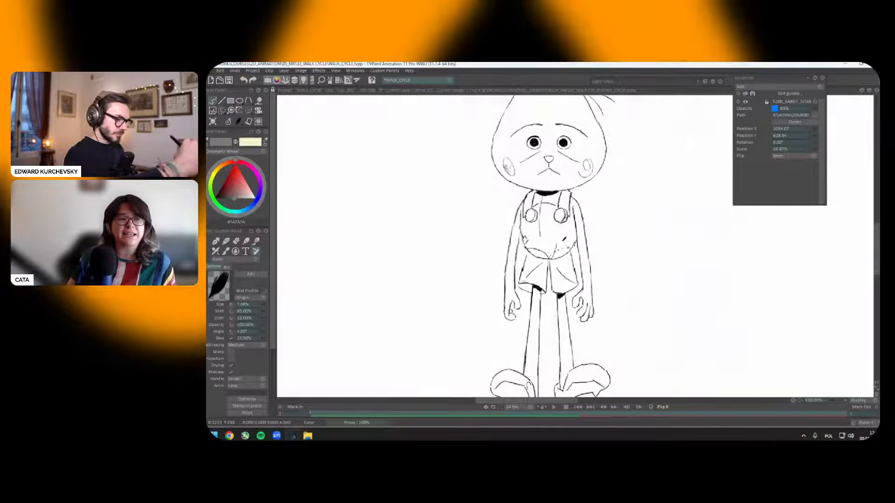
key("Left")
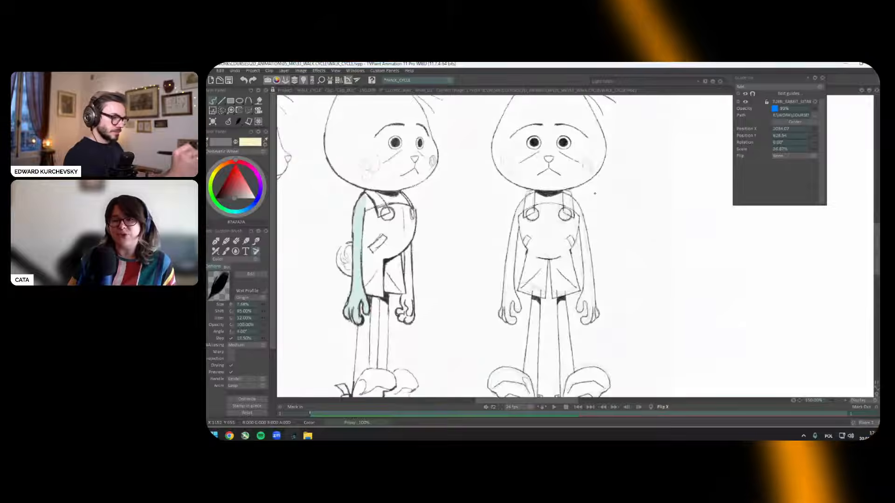
key("Right")
Step: Compare the whole figure and the overalls details with the turnaround guide in both normal and mirrored views
scroll(575, 246, "down", 2)
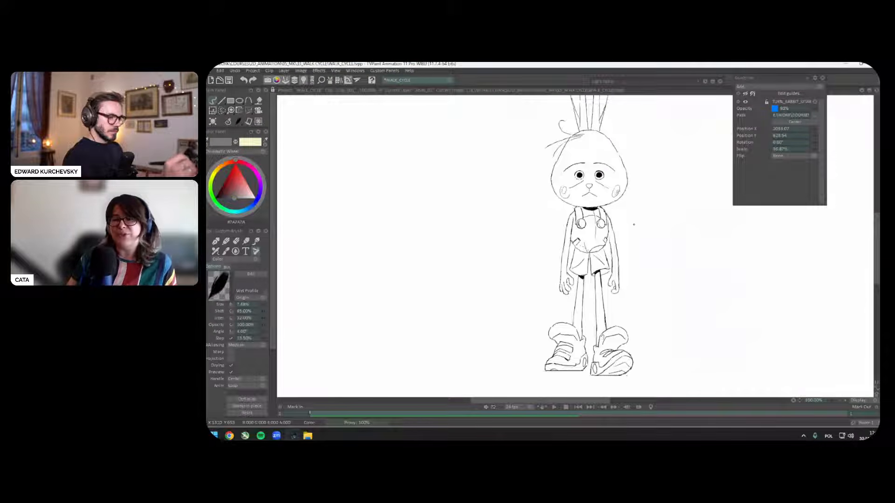
key("Left")
key("h")
key("Right")
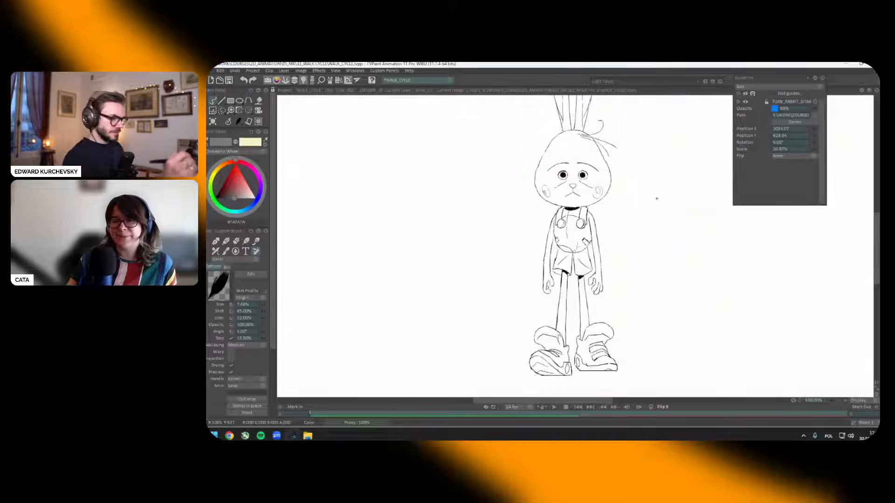
key("h")
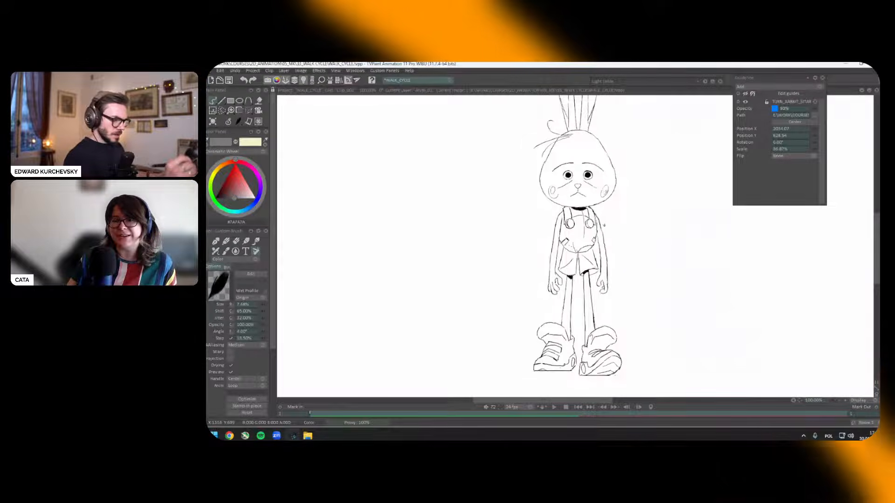
key("Left")
key("Right")
scroll(580, 249, "up", 2)
key("Left")
key("Right")
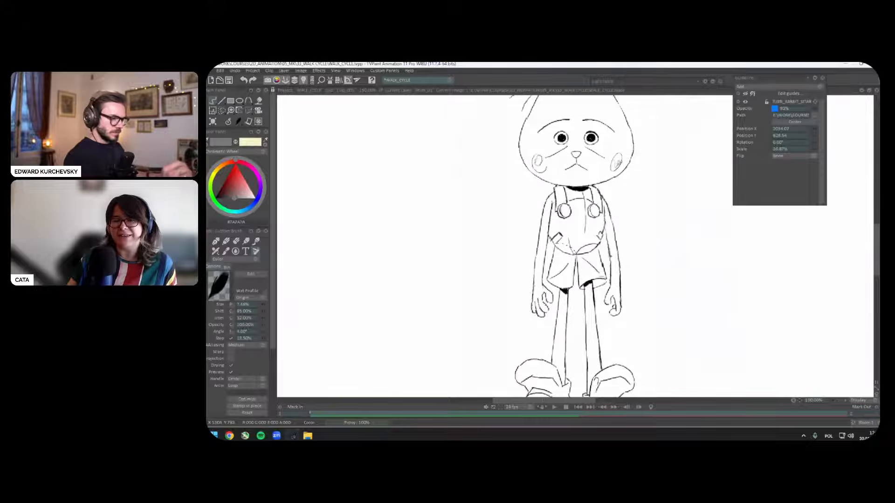
key("Left")
key("Right")
key("Left")
key("Right")
Step: Lasso the left-hand pocket on the overalls, adjust its placement with the Transform tool and check it against the guide
key("s")
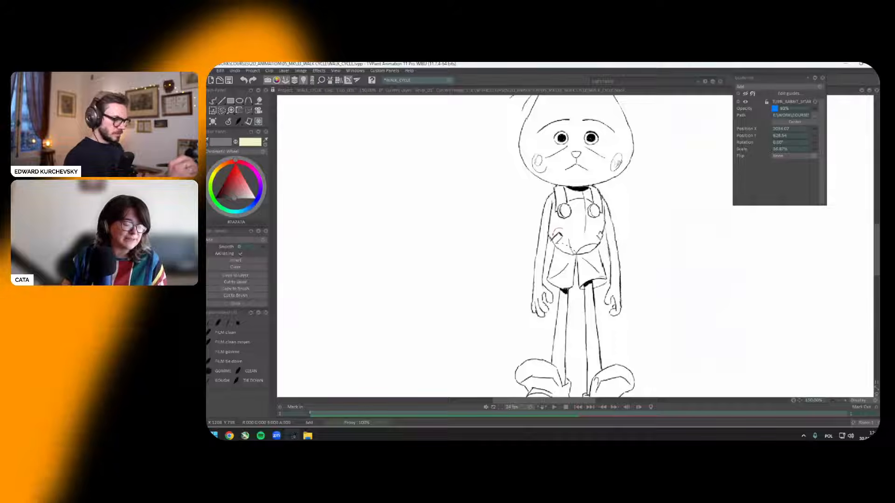
left_click(240, 121)
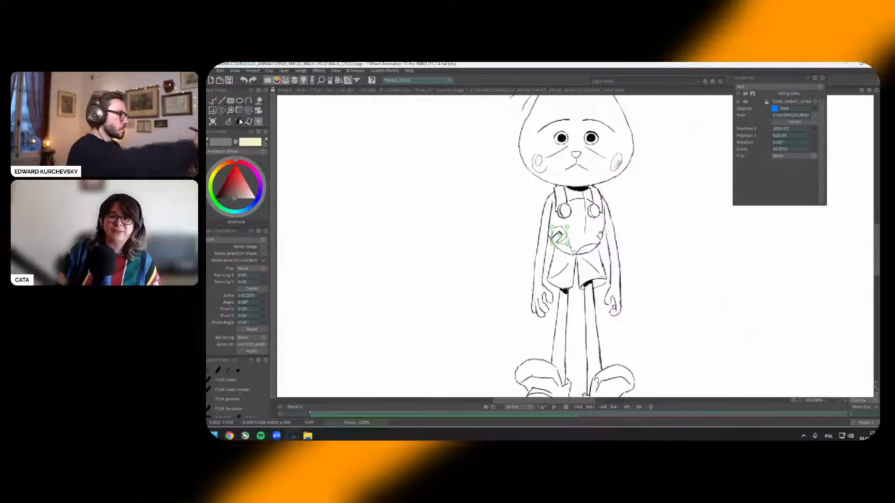
key("b")
key("Left")
key("Right")
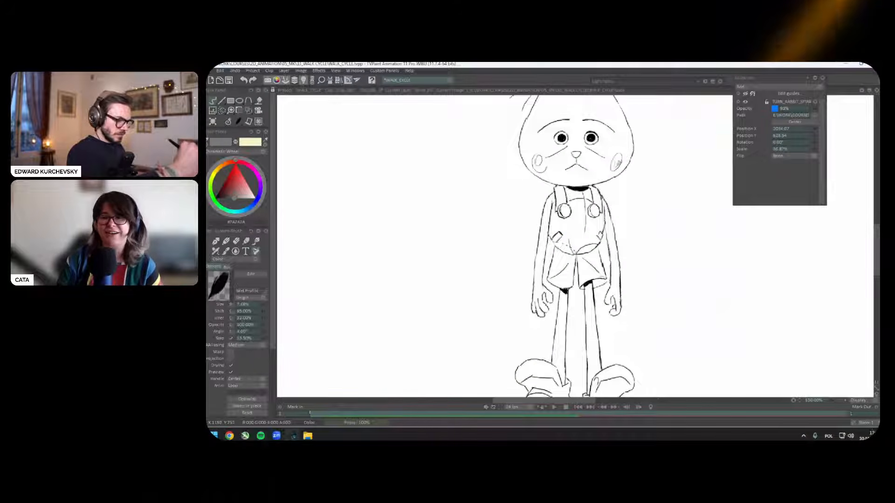
key("Left")
key("Right")
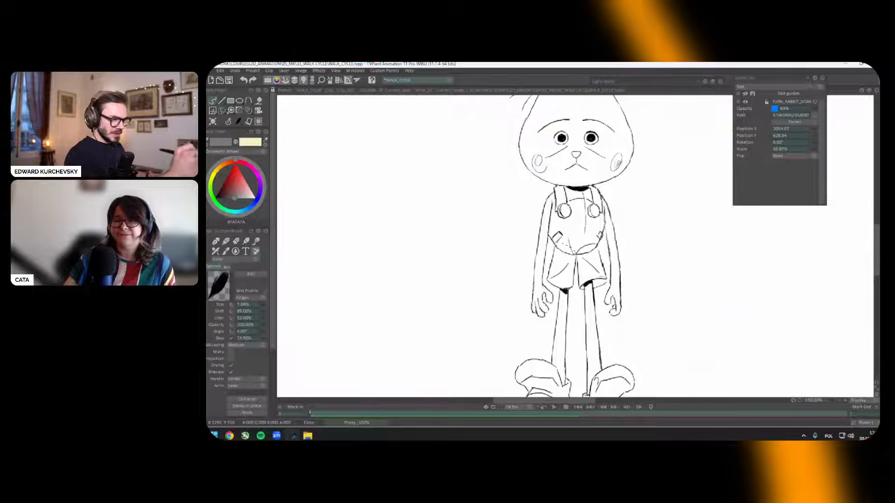
key("Left")
key("Right")
key("Left")
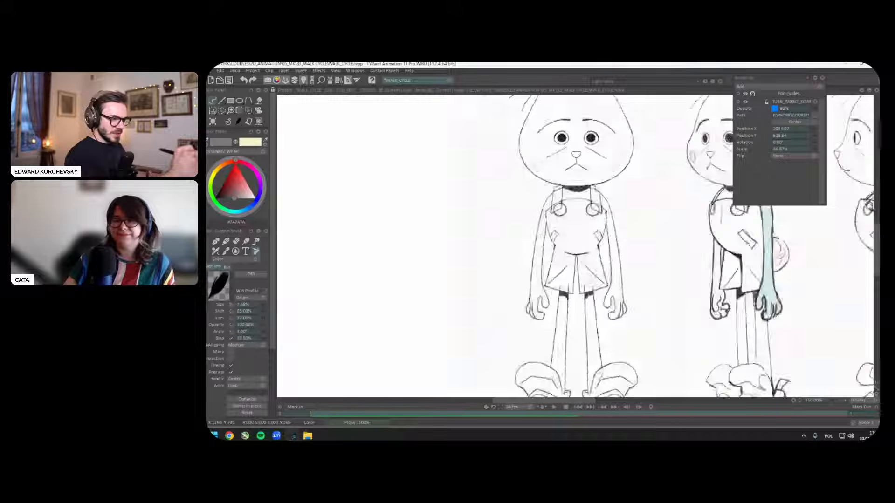
key("Right")
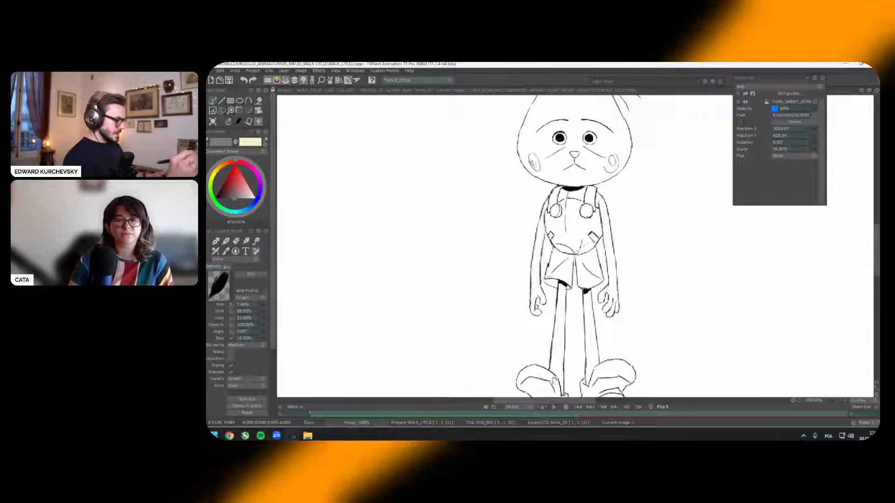
Step: Lasso the left-hand round button on the overalls and adjust its placement with the Transform tool
key("s")
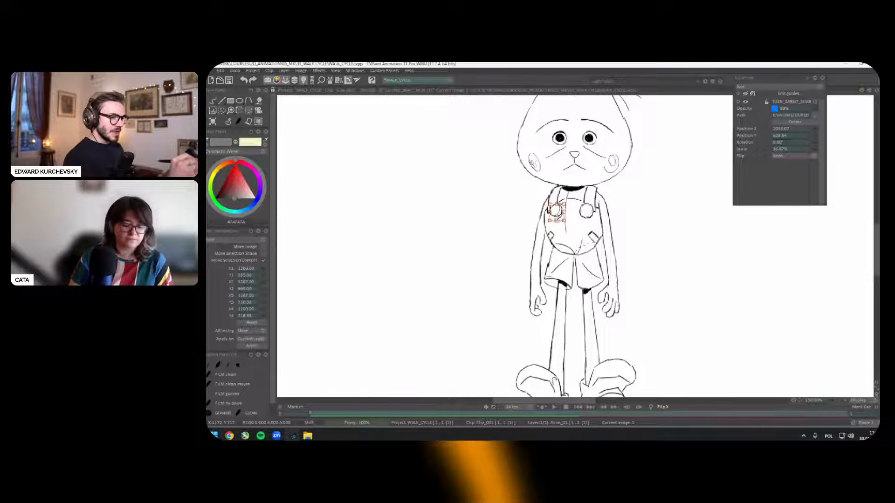
key("ctrl+a")
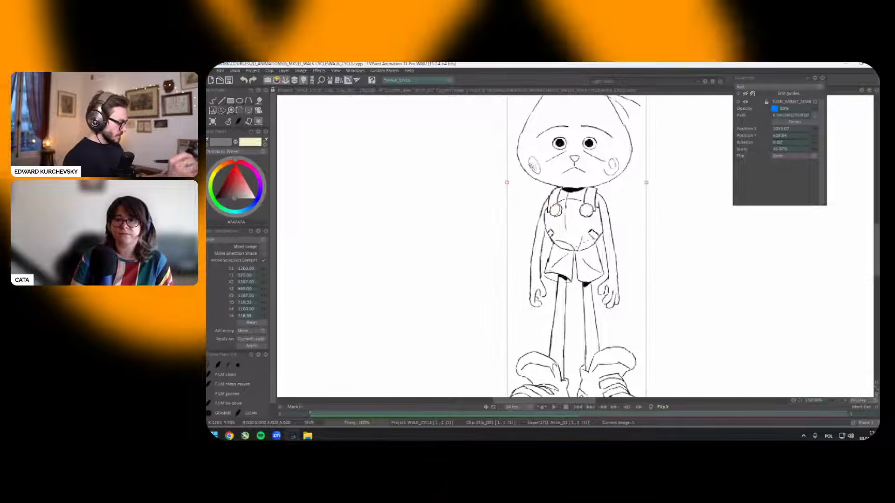
key("Return")
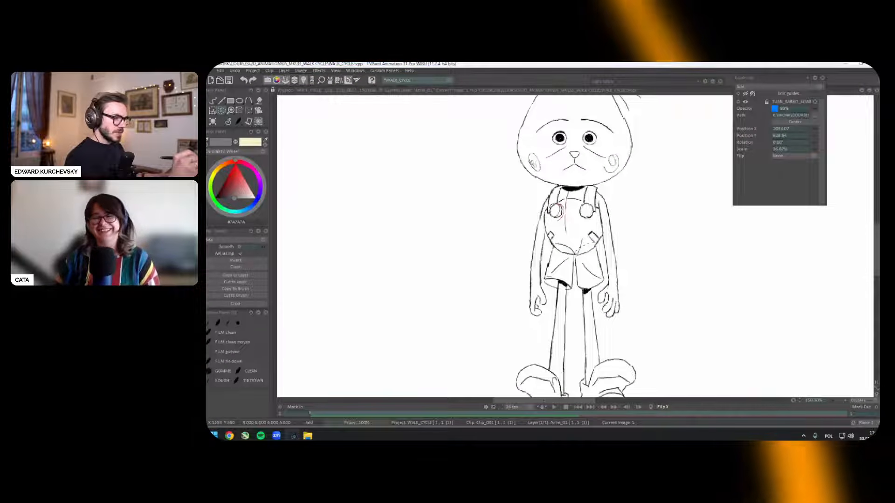
key("ctrl+t")
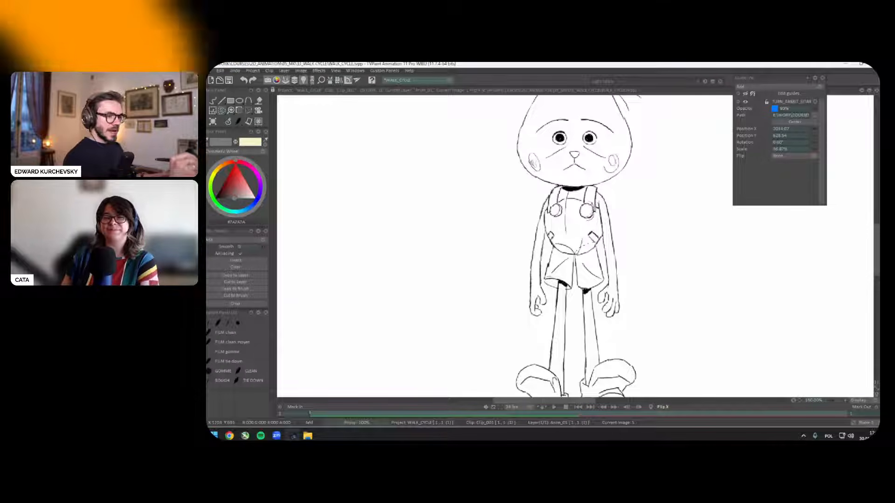
Step: Lasso the right-hand round button on the overalls, adjust it with the Transform tool against the guide and return to the brush
key("ctrl+t")
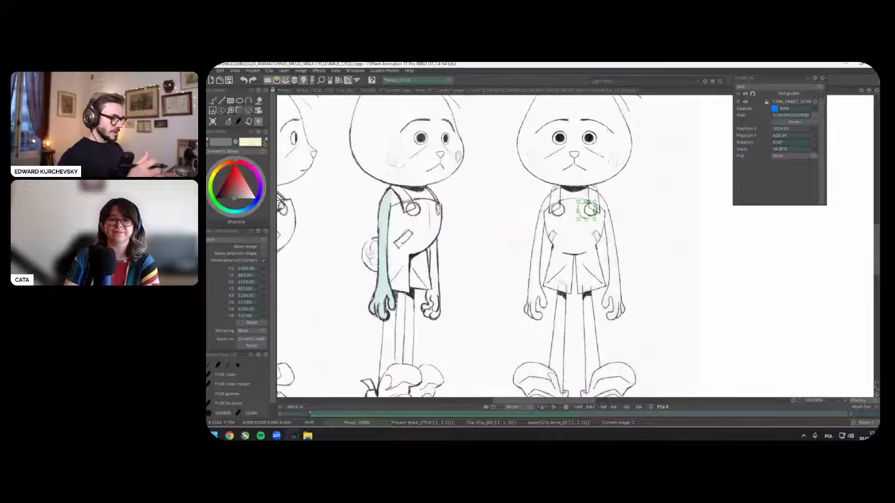
key("Return")
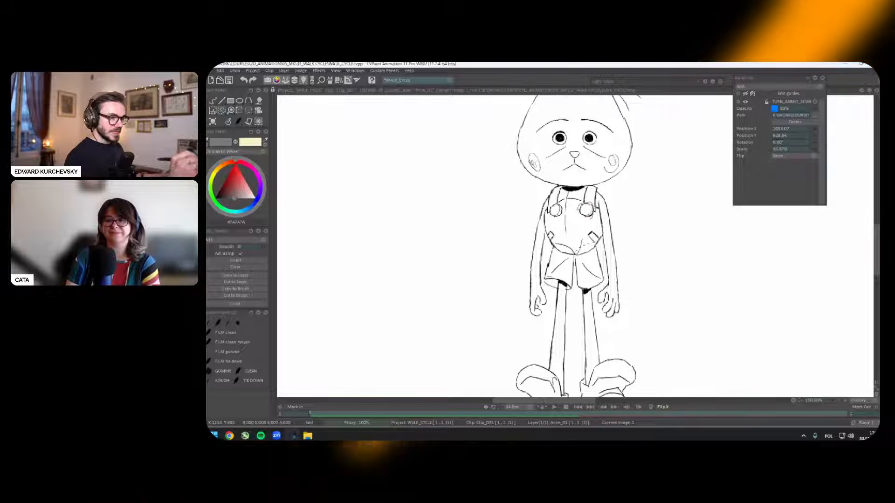
key("ctrl+t")
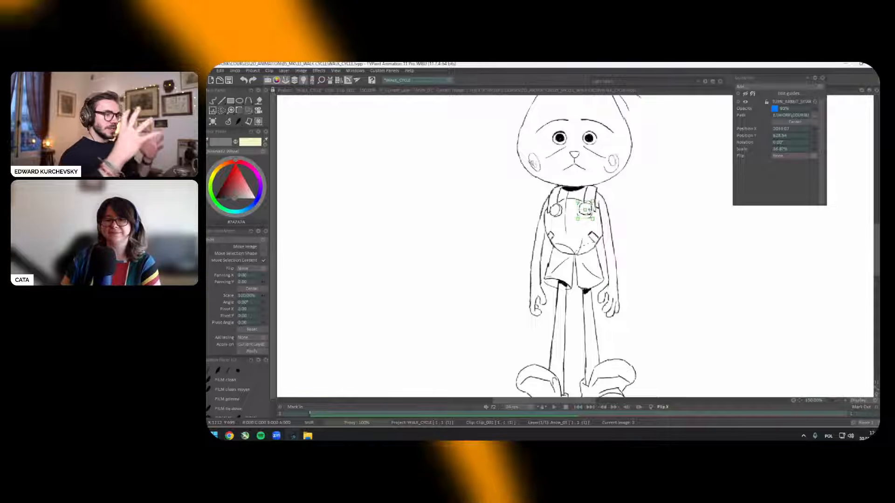
left_click(229, 124)
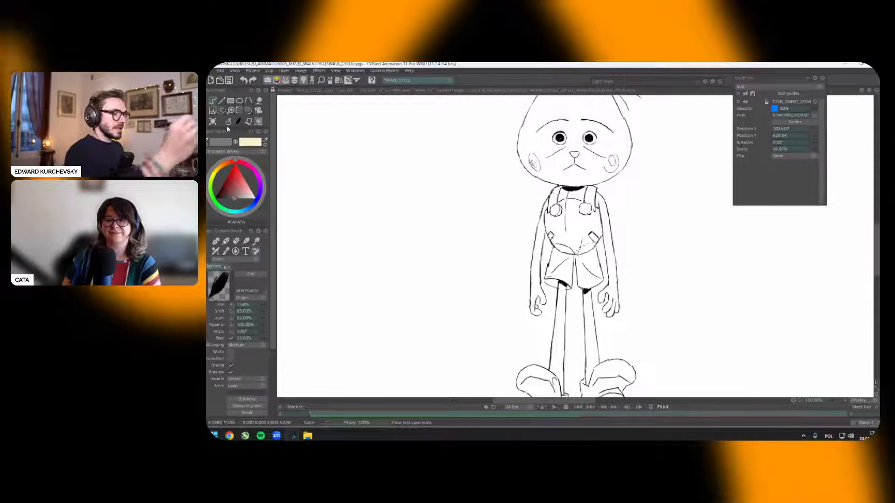
Step: Compare the adjusted overalls buttons and the full figure with the turnaround guide, flipping the view horizontally
left_click_drag(738, 208, 599, 207)
key("g")
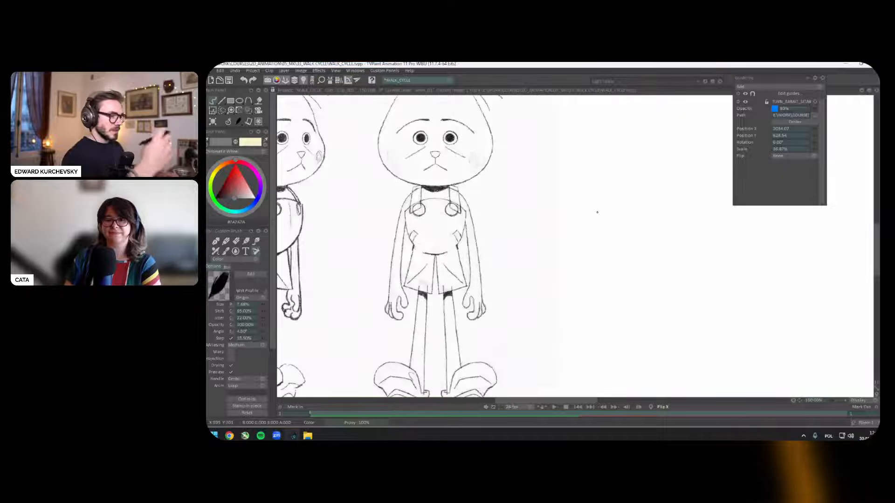
key("j")
scroll(606, 242, "down", 3)
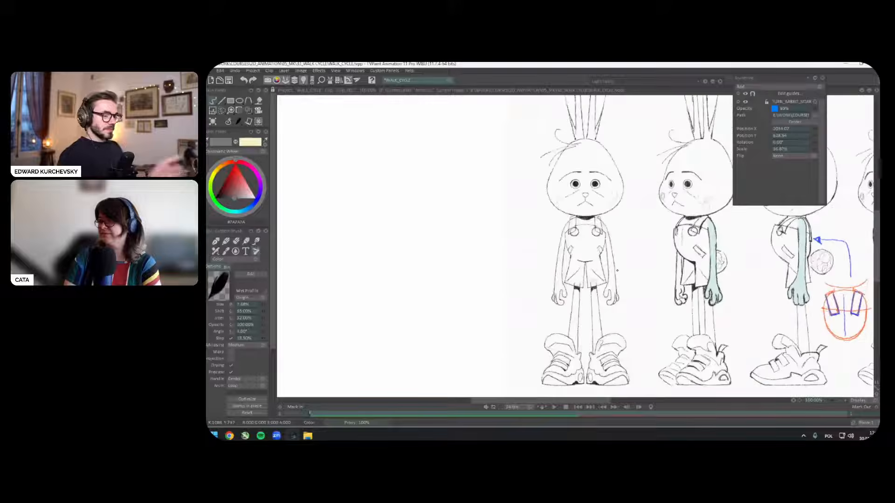
key("g")
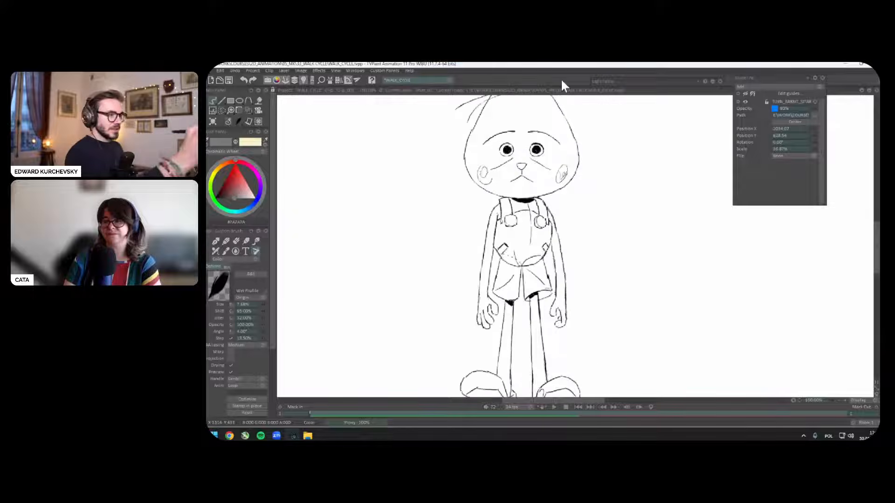
scroll(561, 84, "up", 3)
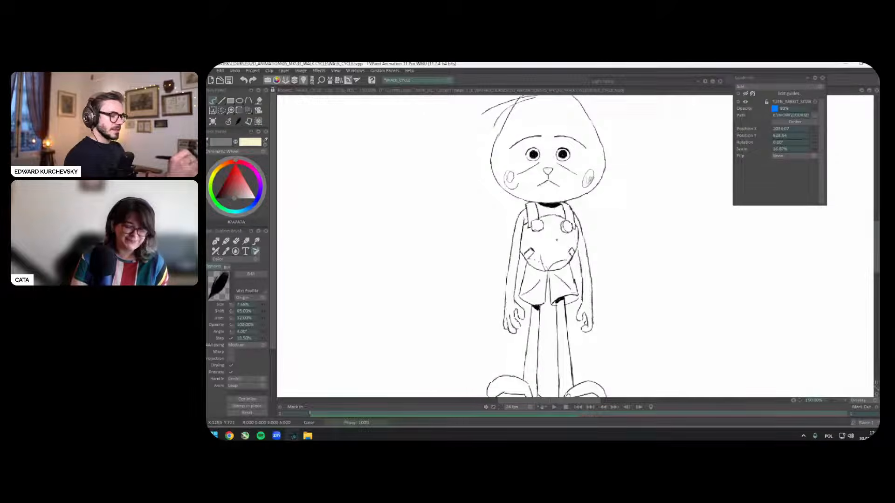
Step: Lasso the left-hand overalls button in the flipped view, nudge it slightly with the Transform tool and return to the brush
key("space")
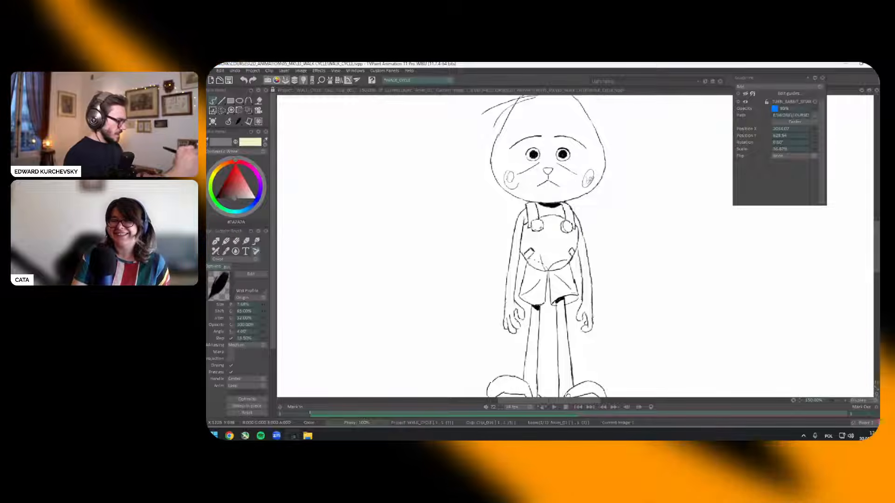
key("g")
key("g")
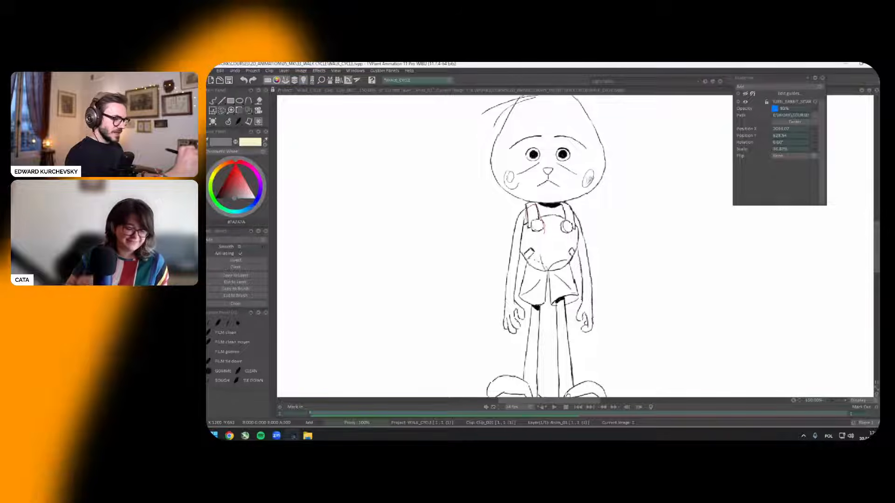
key("ctrl+t")
left_click_drag(536, 231, 534, 231)
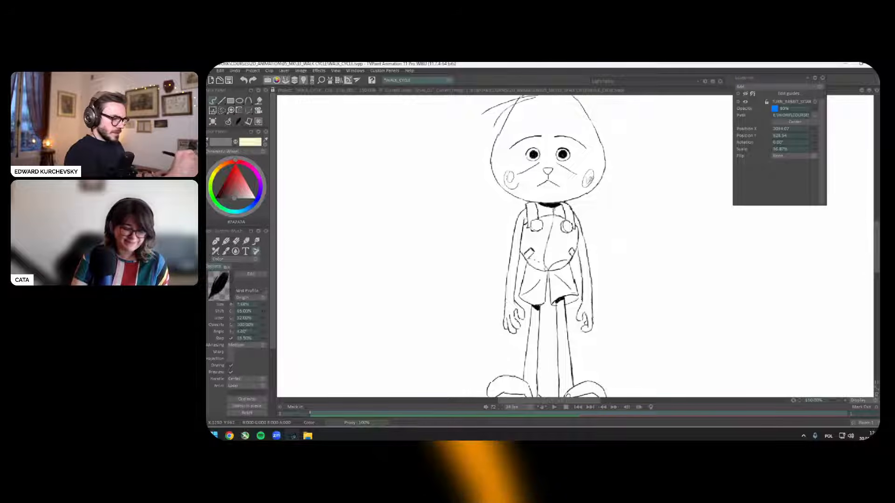
Step: Check the whole rabbit figure against the turnaround guide in both view orientations
scroll(617, 271, "down", 3)
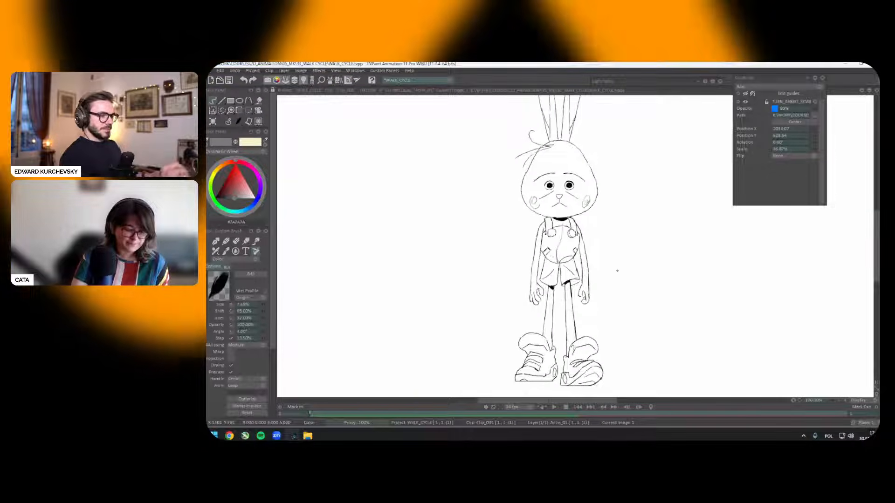
scroll(617, 271, "up", 2)
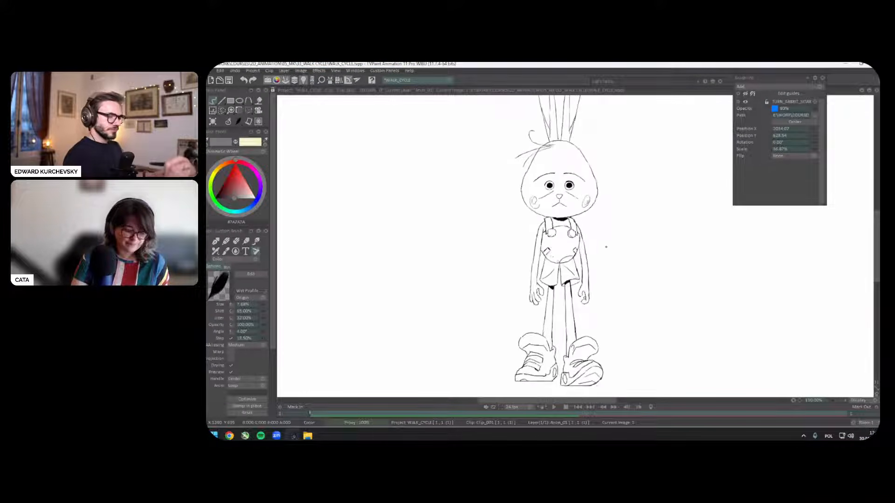
left_click_drag(661, 238, 657, 228)
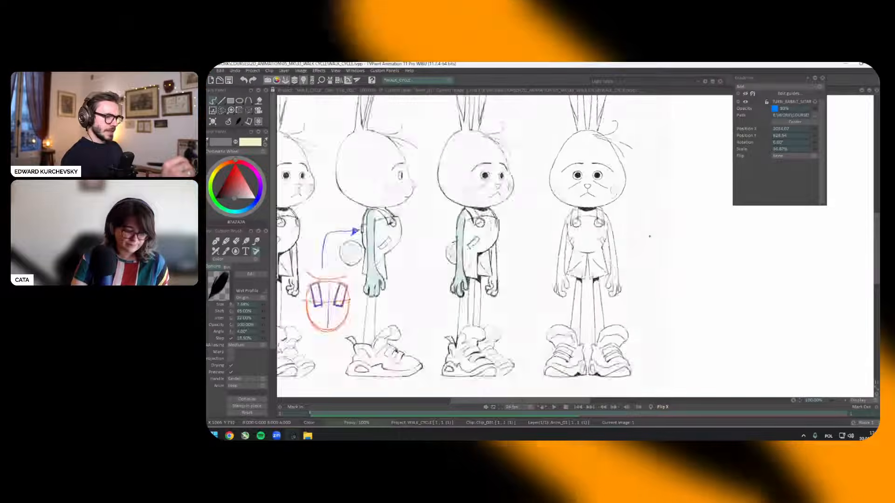
scroll(651, 251, "down", 2)
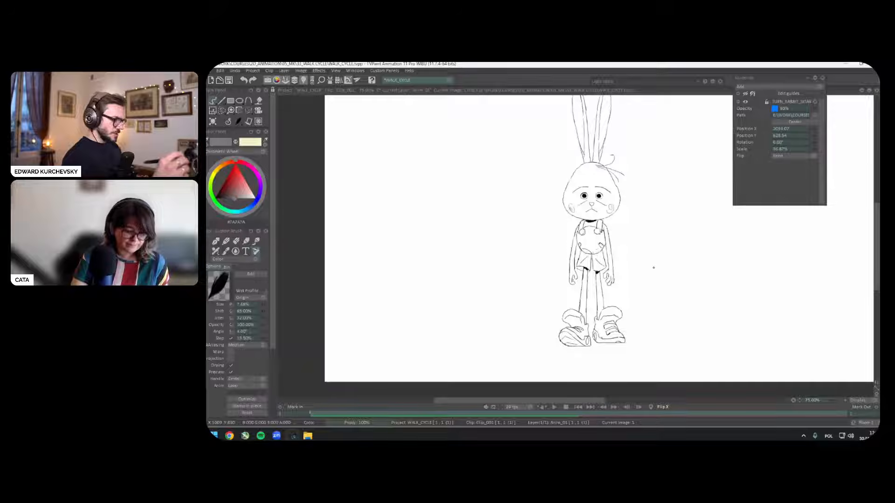
Step: Add a new animation layer above the rabbit drawing and set up a thin pen in blue
key("Tab")
left_click(264, 318)
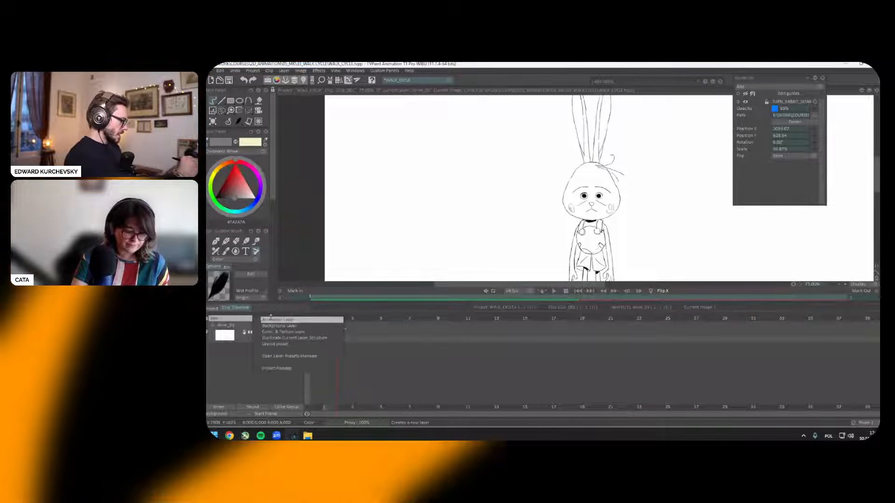
left_click(269, 320)
key("b")
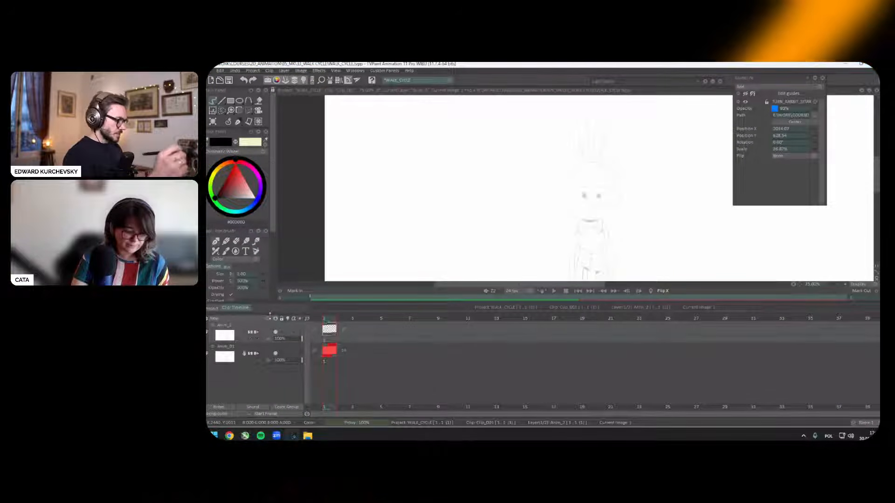
key("Tab")
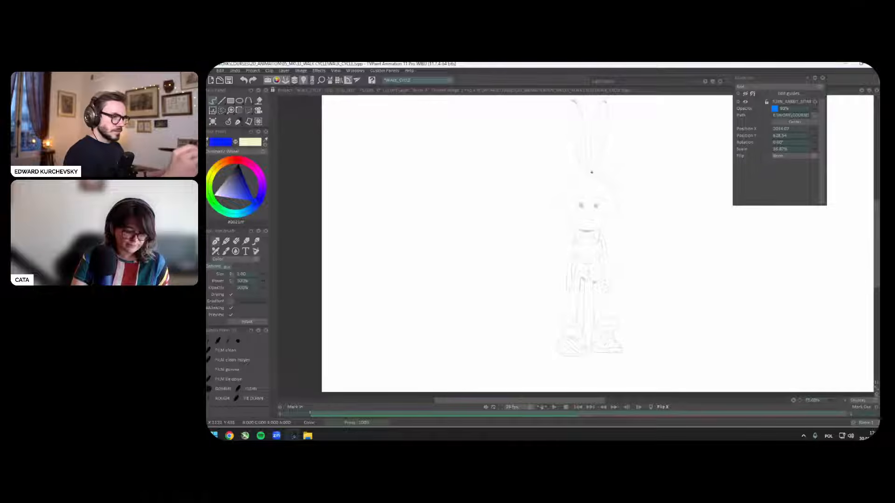
Step: Draw three long horizontal blue lines across the canvas at the rabbit's head top, neck and waist
scroll(651, 191, "down", 3)
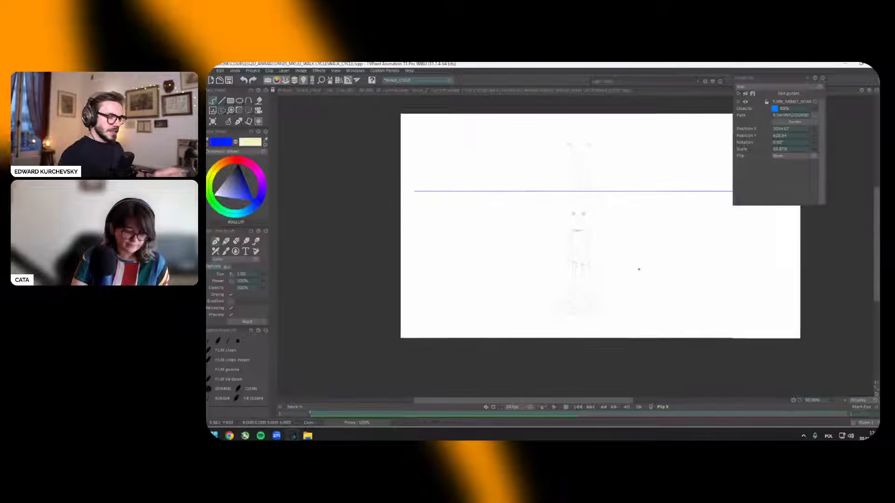
scroll(605, 226, "up", 2)
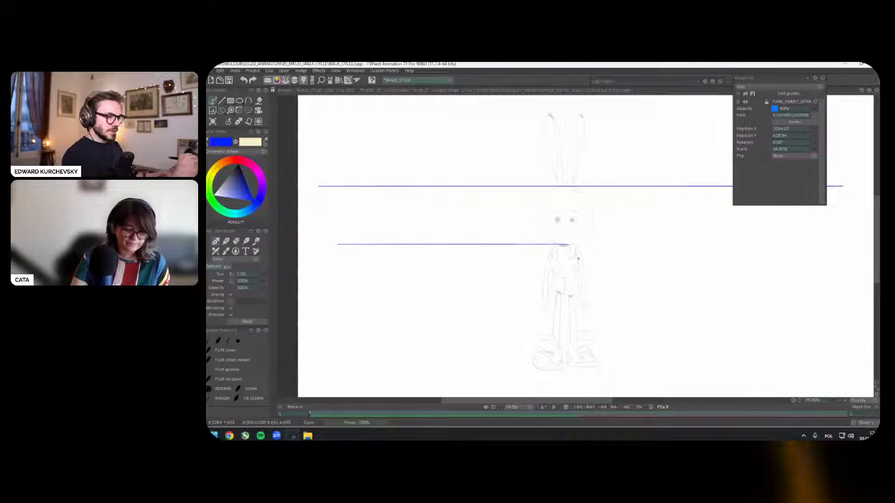
scroll(654, 279, "down", 2)
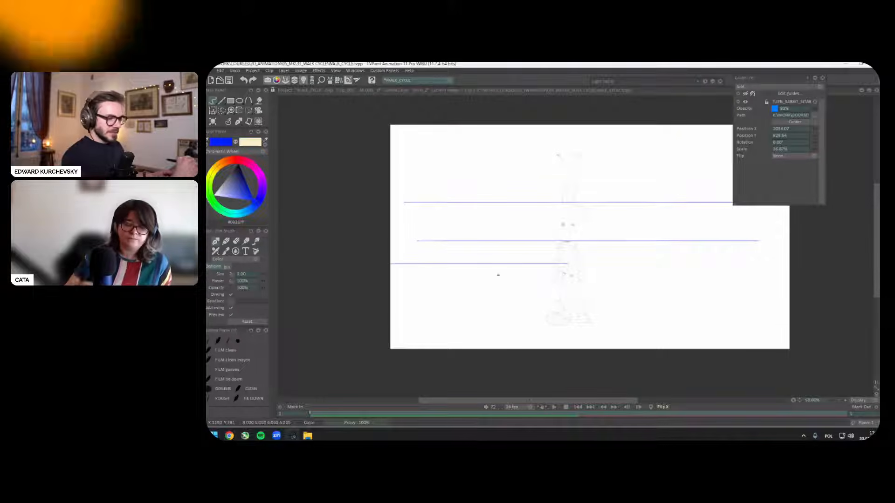
scroll(654, 279, "up", 2)
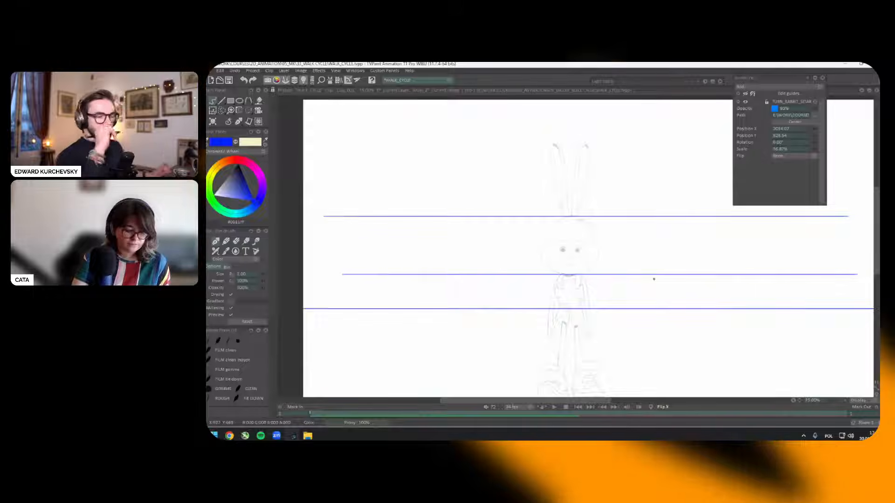
left_click_drag(653, 280, 653, 250)
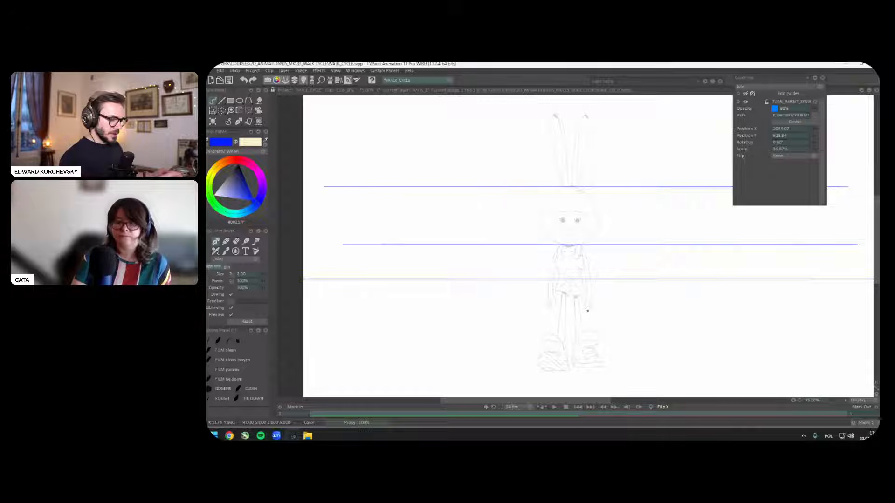
Step: Draw two horizontal blue lines across the canvas, one at the fingertips and one at the shorts' hem
mouse_move(332, 310)
left_mouse_down()
mouse_move(829, 310)
mouse_move(821, 313)
left_mouse_up()
left_click_drag(376, 299, 794, 299)
left_click_drag(644, 213, 613, 205)
scroll(662, 270, "down", 1)
left_click_drag(667, 276, 659, 260)
scroll(666, 274, "up", 1)
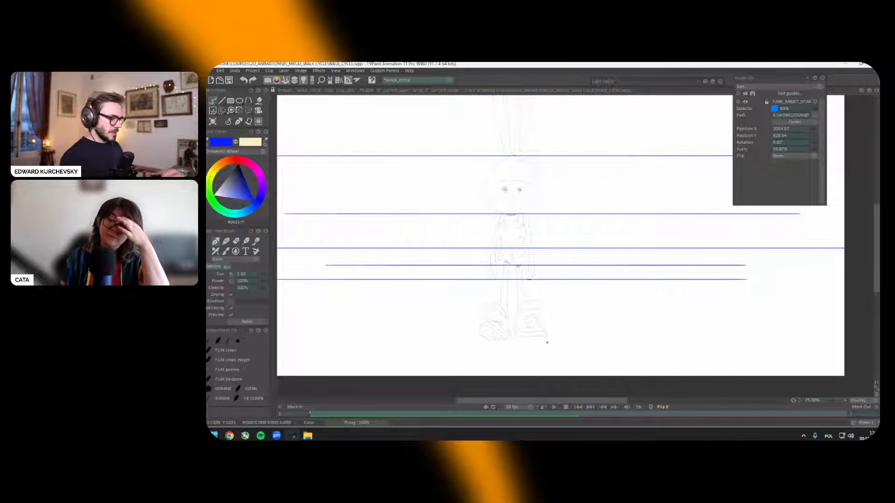
Step: Draw a horizontal blue ground line at the soles of the shoes, extending to both sides of the figure
left_click_drag(552, 336, 337, 336)
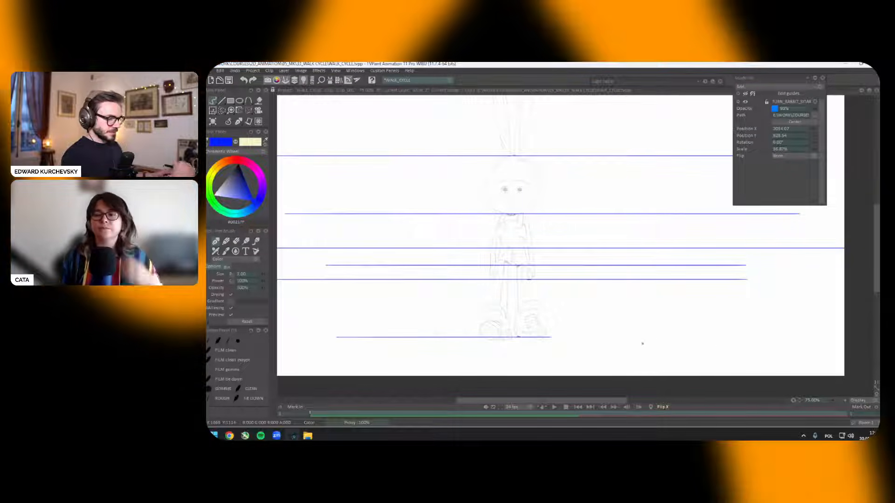
left_click_drag(747, 336, 363, 336)
scroll(679, 326, "down", 1)
Step: Return to the rabbit drawing's layer and show the turnaround guide with adjusted opacity in the horizontally flipped view
key("t")
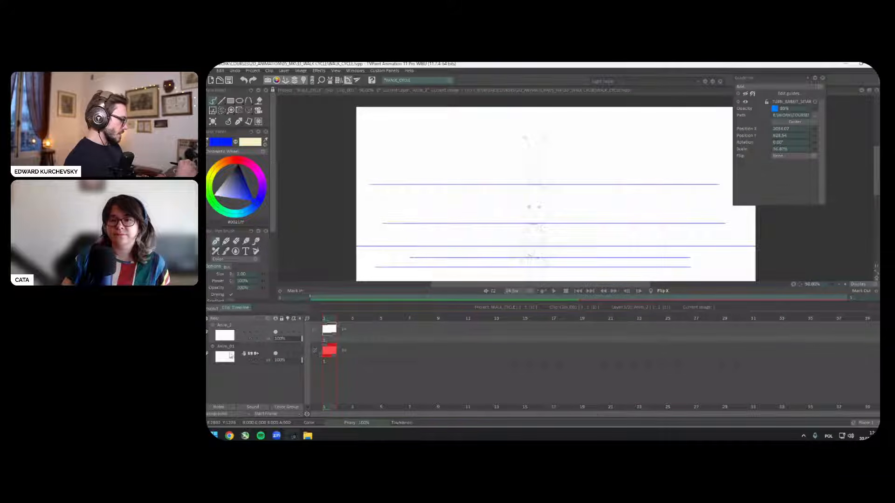
left_click(231, 355)
key("t")
left_click(745, 93)
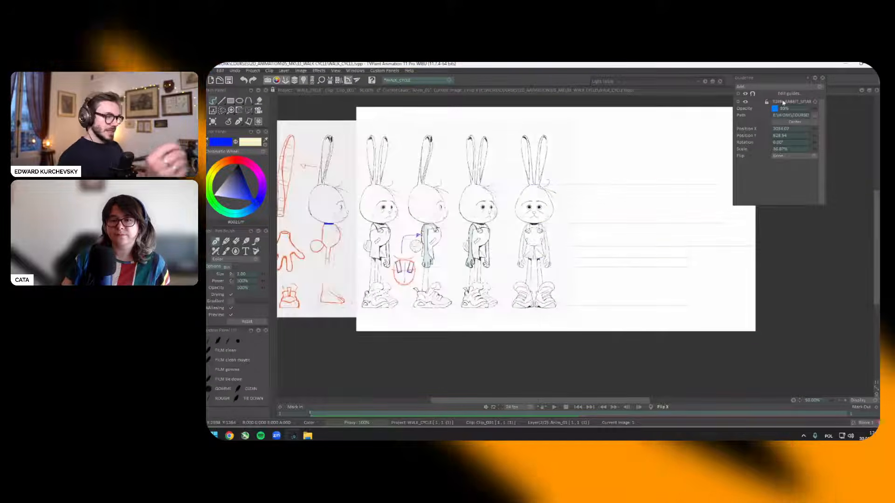
left_click_drag(814, 109, 700, 141)
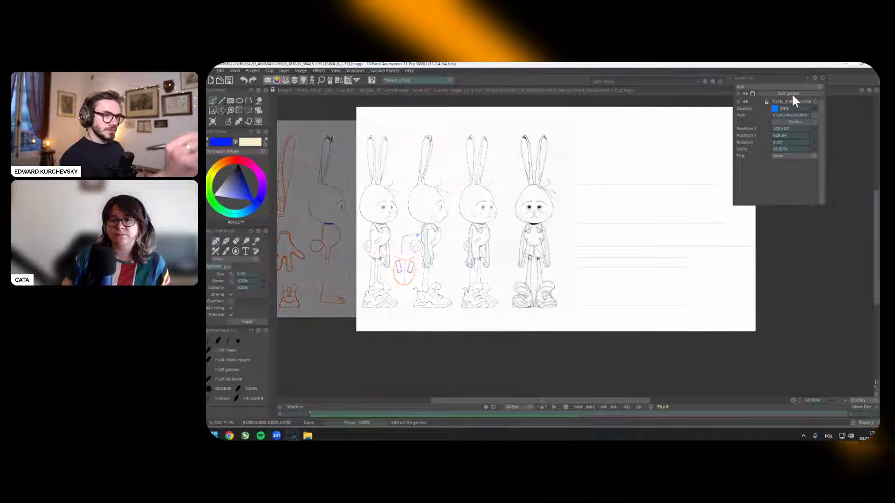
key("shift+x")
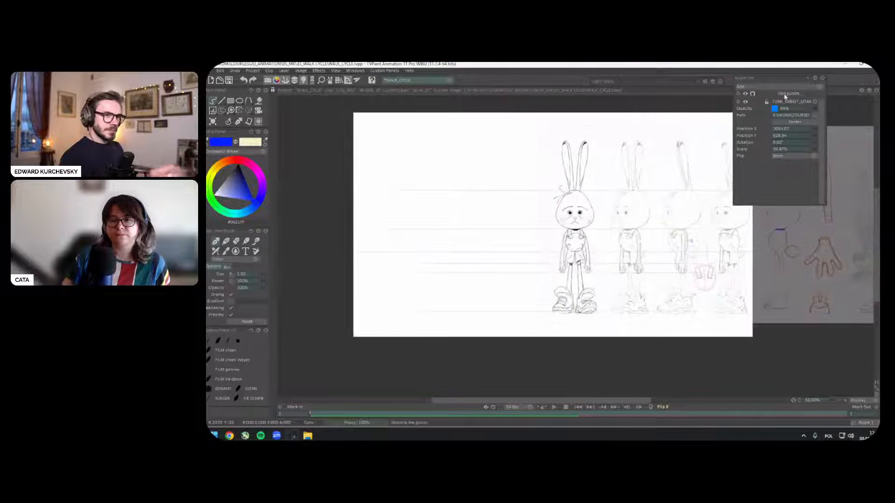
Step: Set the turnaround guide's flip to Horizontal and move the guide to line up with the rabbit's horizontal proportion lines
left_click_drag(779, 215, 603, 217)
left_click(795, 157)
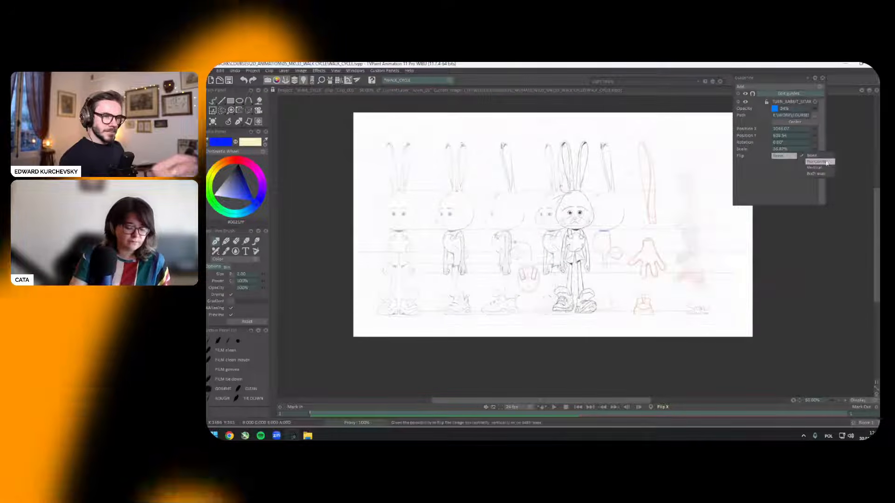
left_click(816, 162)
left_click_drag(540, 226, 483, 224)
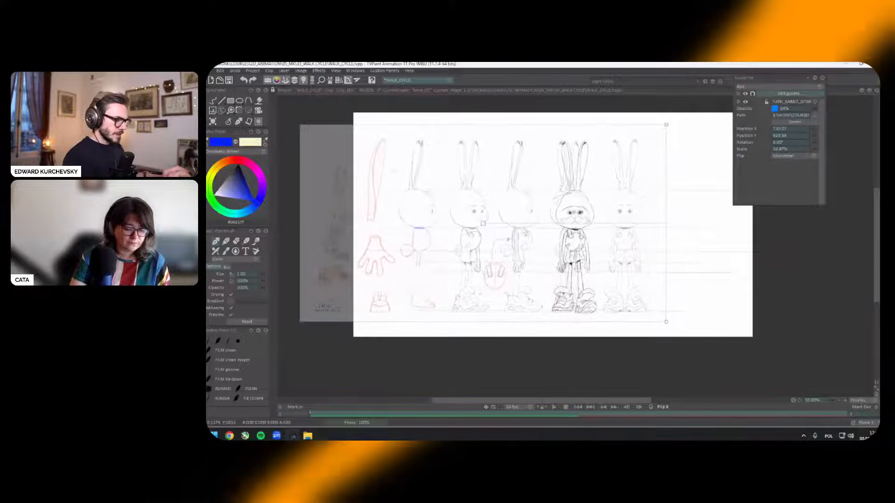
scroll(483, 225, "up", 2)
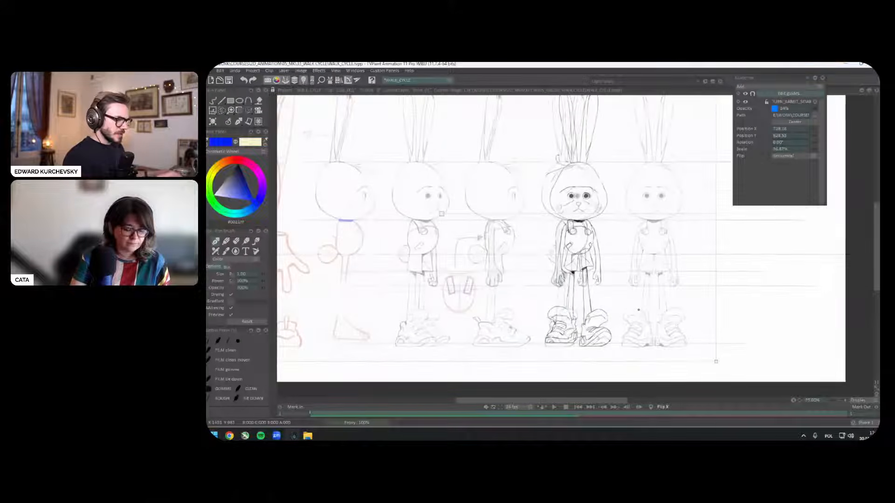
scroll(641, 309, "down", 2)
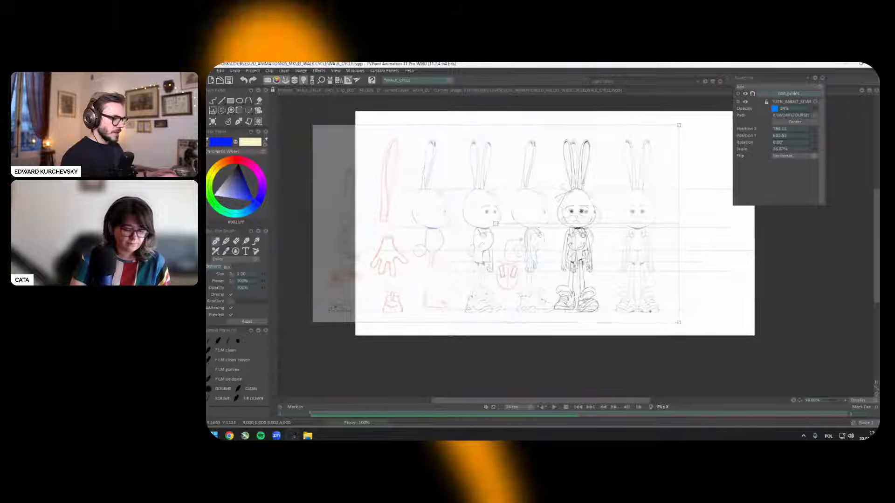
left_click_drag(650, 311, 647, 305)
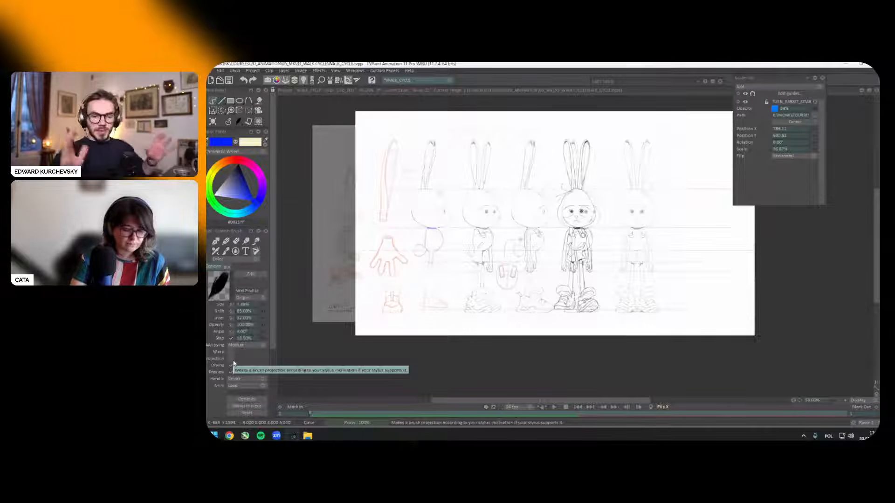
Step: Shift the turnaround guide horizontally so its profile pose sits on empty canvas, clear of the drawn front view
scroll(689, 245, "up", 2)
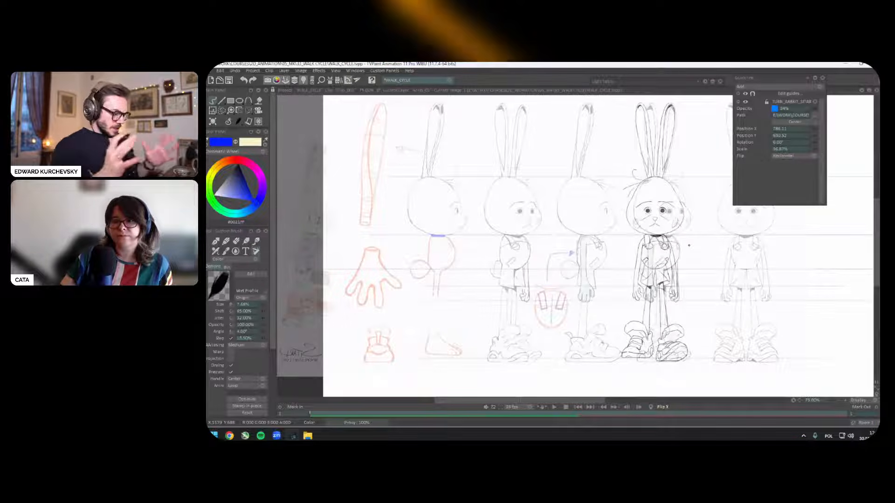
scroll(672, 247, "up", 1)
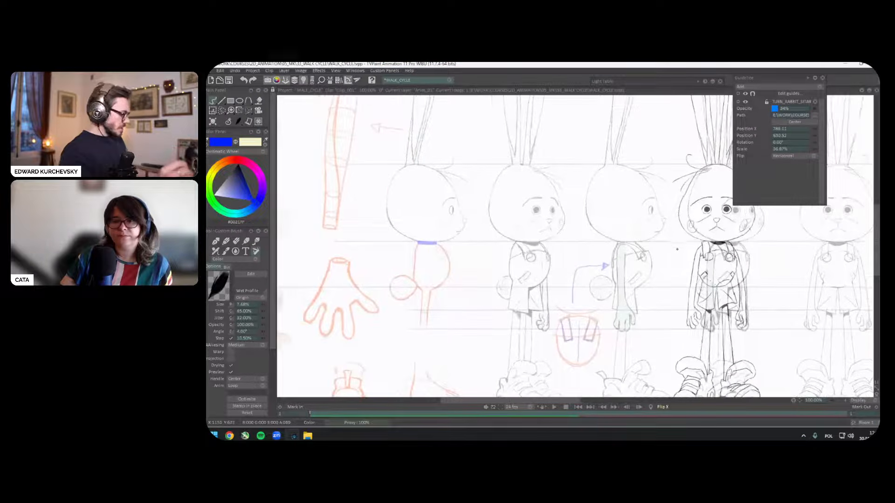
left_click(815, 75)
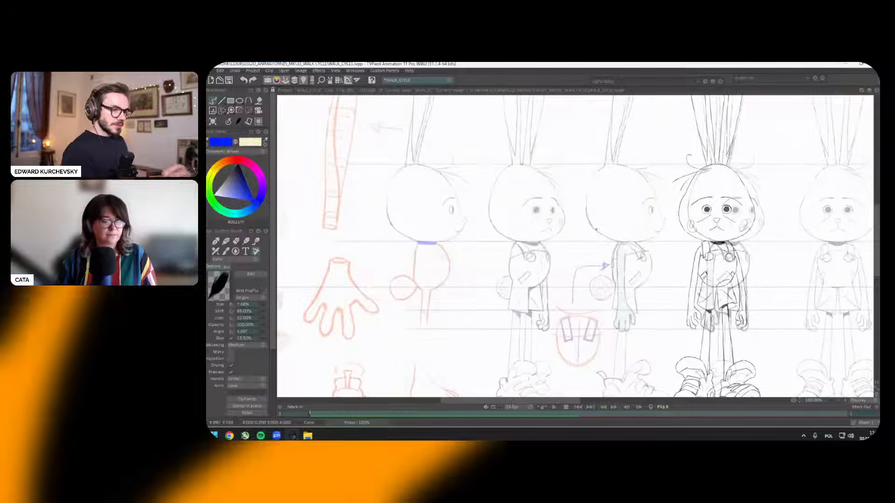
scroll(577, 233, "down", 2)
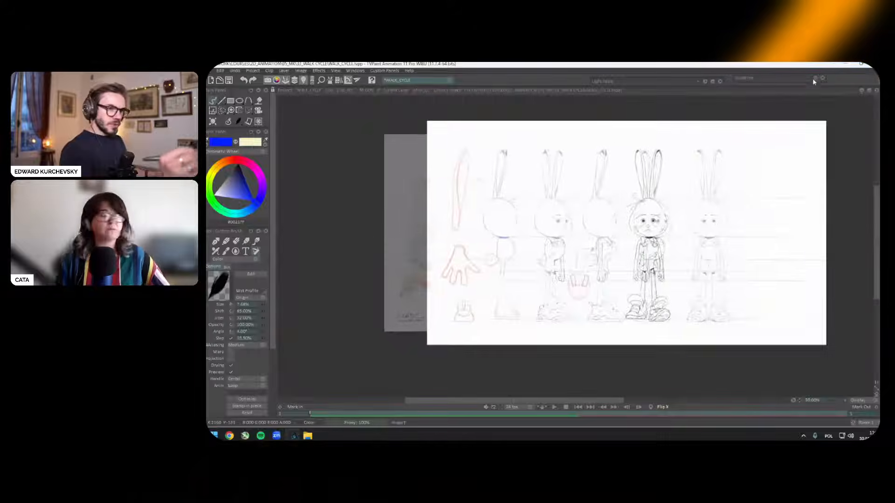
left_click(813, 78)
left_click_drag(568, 230, 598, 233)
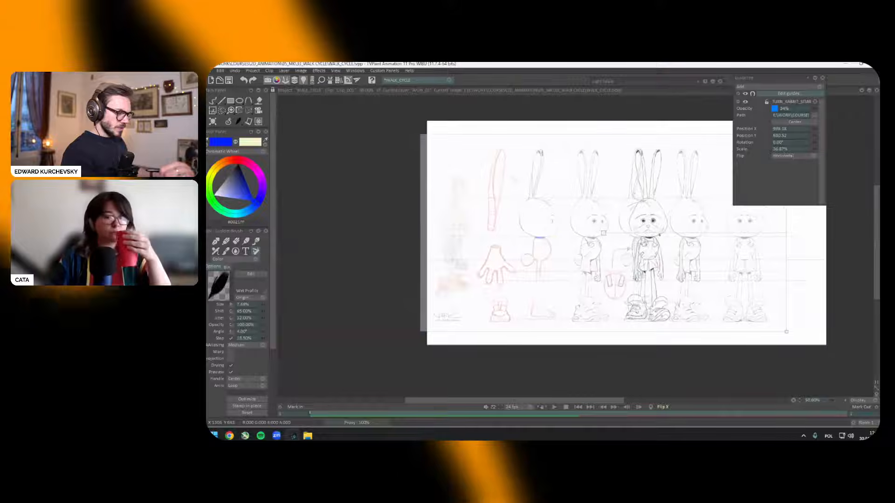
scroll(566, 246, "up", 2)
scroll(547, 221, "up", 1)
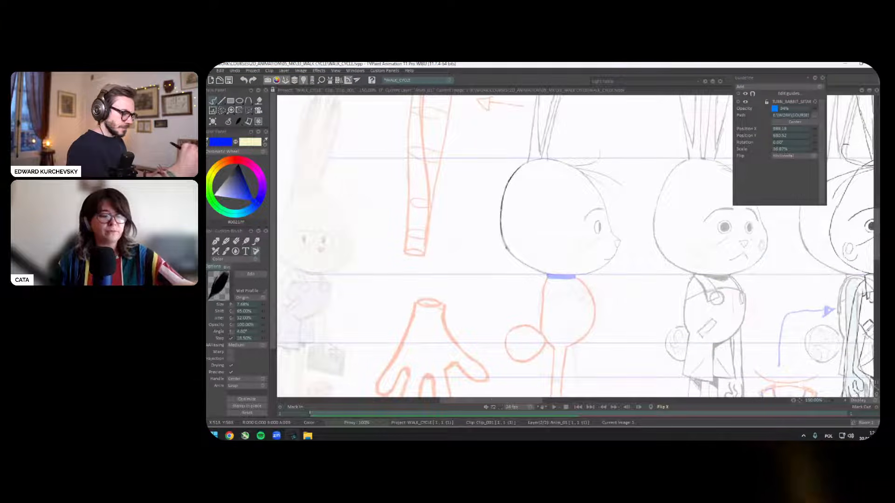
Step: Trace the profile rabbit's head outline over the guide, including the chin, mouth, pointed nose and forehead
mouse_move(505, 247)
left_mouse_down()
mouse_move(476, 225)
mouse_move(481, 242)
mouse_move(549, 265)
left_mouse_up()
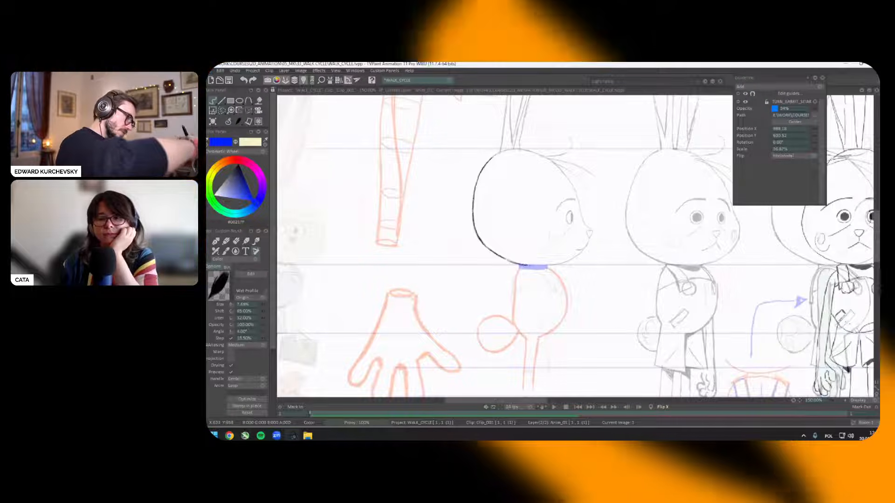
left_click_drag(549, 265, 564, 270)
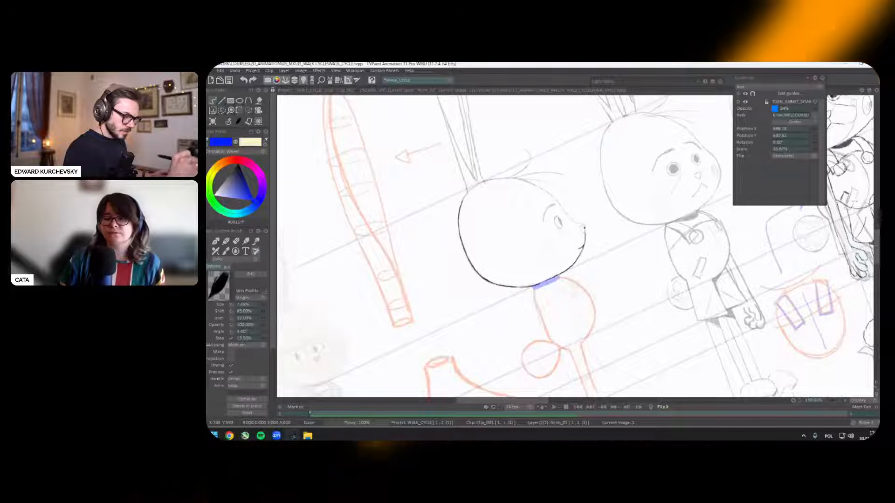
left_click_drag(559, 261, 563, 287)
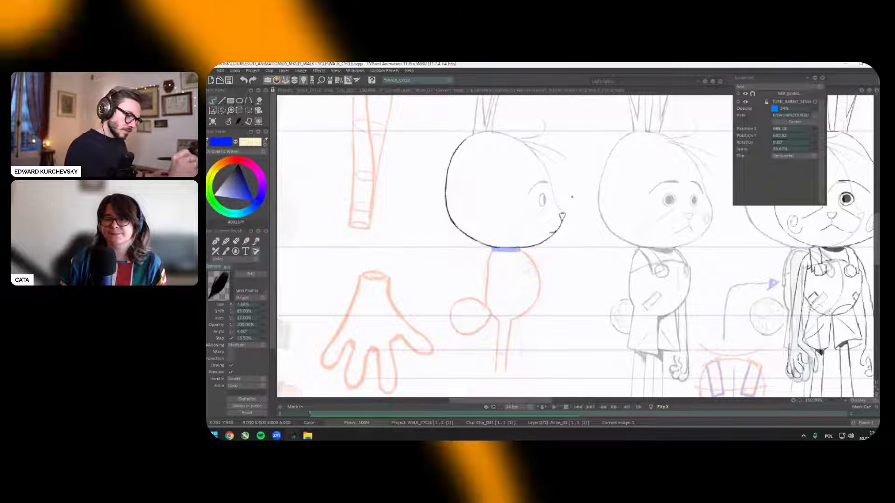
left_click_drag(544, 182, 561, 218)
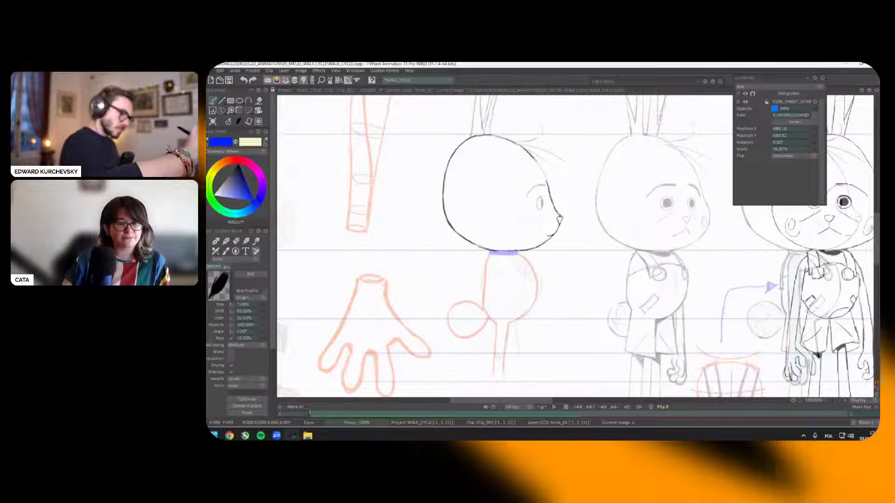
Step: Draw the profile's eyebrow, the narrow oval eye, the line beneath it and the oval cheek mark
left_click_drag(532, 190, 553, 172)
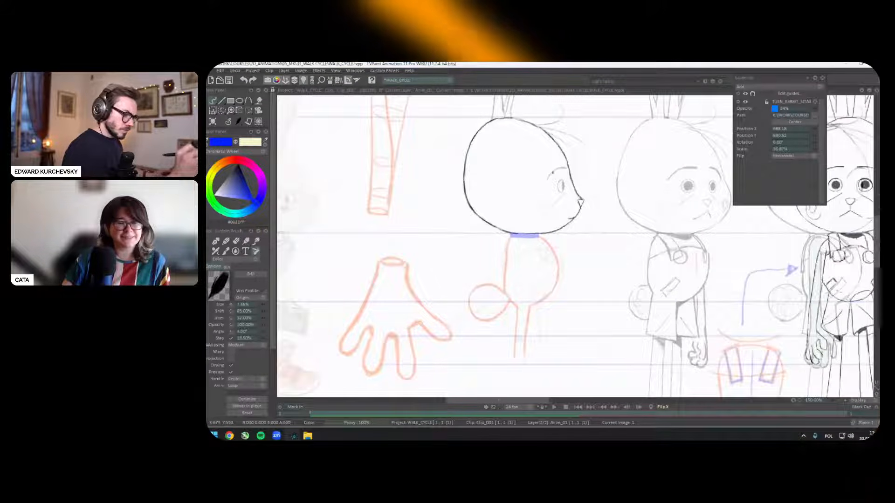
scroll(624, 193, "up", 2)
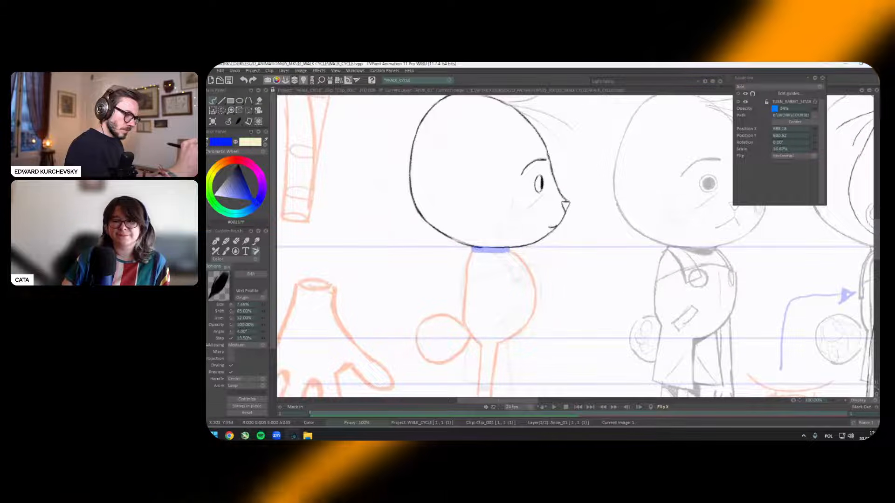
mouse_move(543, 195)
left_mouse_down()
mouse_move(503, 216)
mouse_move(505, 232)
left_mouse_up()
left_click_drag(587, 225, 639, 280)
Step: Draw the curled hair strand and the forward-sweeping tufts on top of the profile head
mouse_move(564, 166)
left_mouse_down()
mouse_move(534, 178)
mouse_move(536, 186)
left_mouse_up()
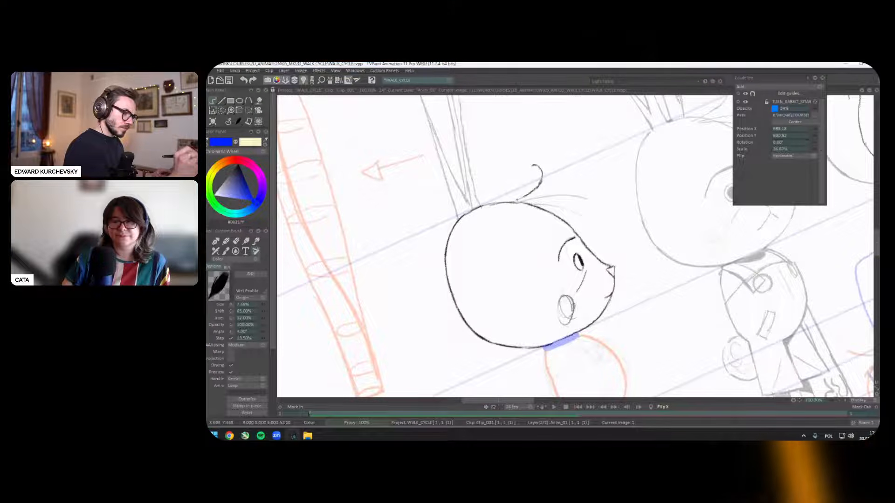
left_click_drag(519, 192, 501, 227)
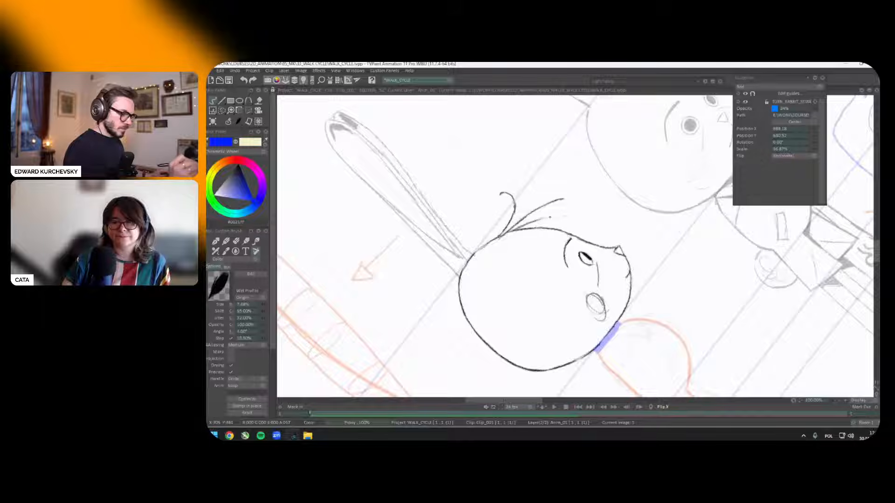
left_click_drag(515, 227, 572, 215)
key("shift+n")
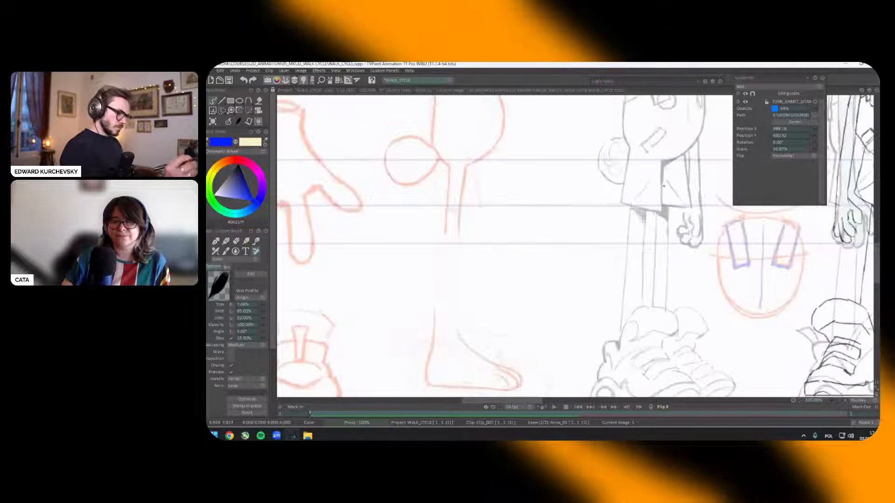
Step: Trace the profile rabbit's two long, overlapping ears with dark shading at the tips
left_click_drag(533, 274, 481, 362)
left_click_drag(620, 120, 694, 373)
scroll(570, 283, "down", 2)
left_click_drag(507, 249, 531, 129)
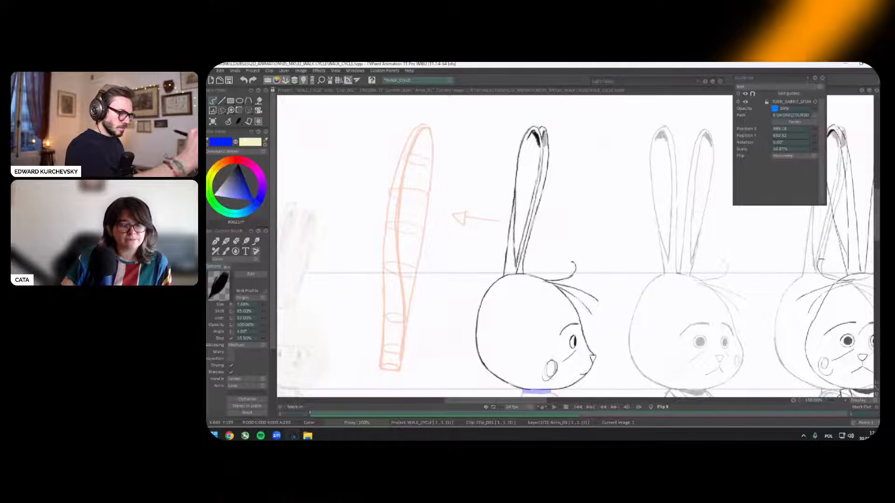
Step: Trace the egg-shaped torso outline beneath the profile head, with the belly slightly fuller than the guide's
scroll(580, 189, "down", 8)
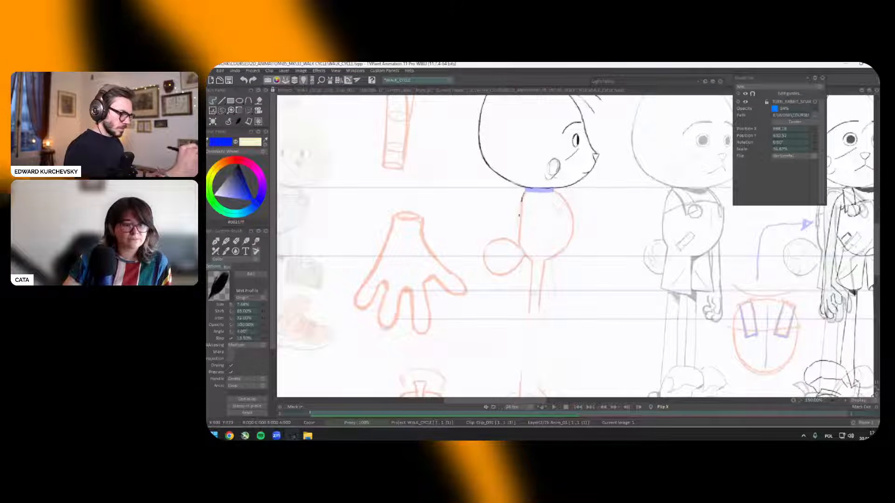
scroll(518, 216, "down", 4)
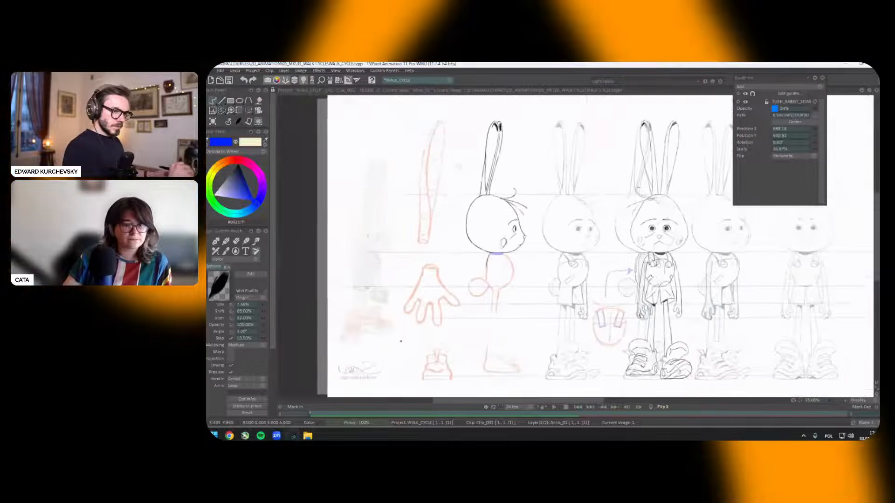
scroll(401, 342, "up", 4)
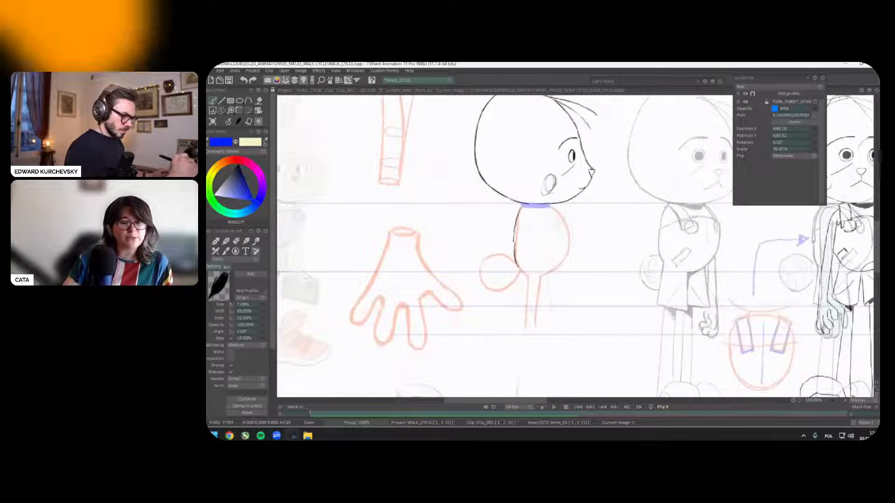
left_click_drag(518, 269, 555, 268)
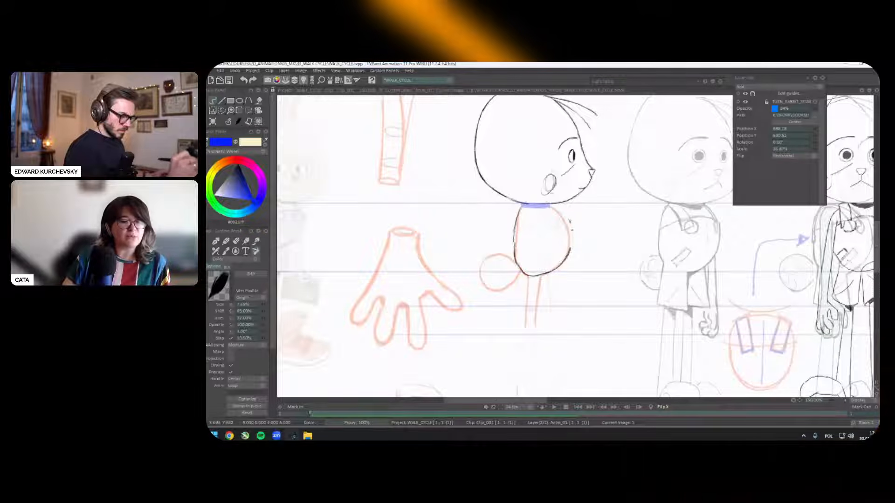
mouse_move(558, 211)
left_mouse_down()
mouse_move(573, 239)
mouse_move(550, 273)
left_mouse_up()
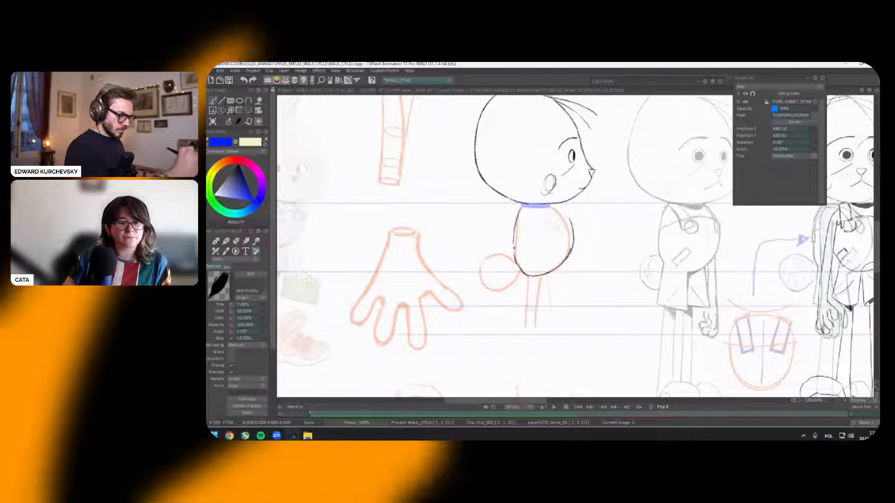
left_click_drag(564, 238, 576, 241)
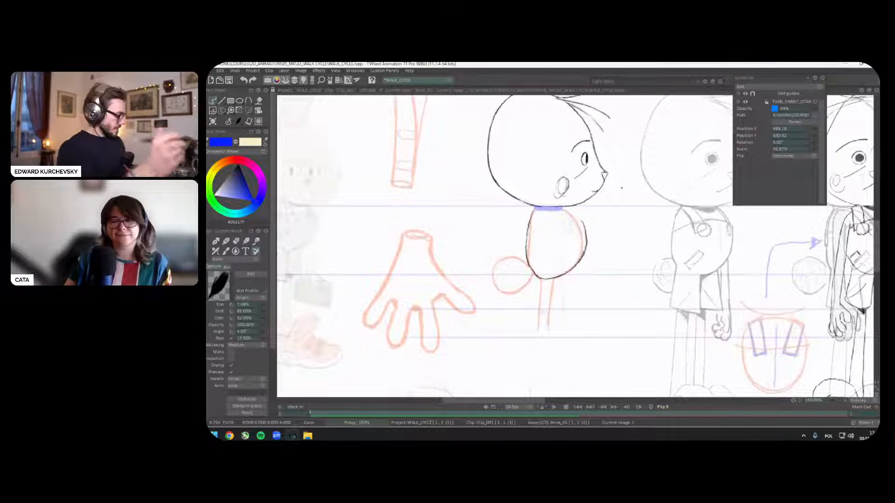
Step: Draw the overalls' upper edge, shoulder strap, round button and slanted rectangular patch on the profile torso
left_click_drag(621, 187, 595, 279)
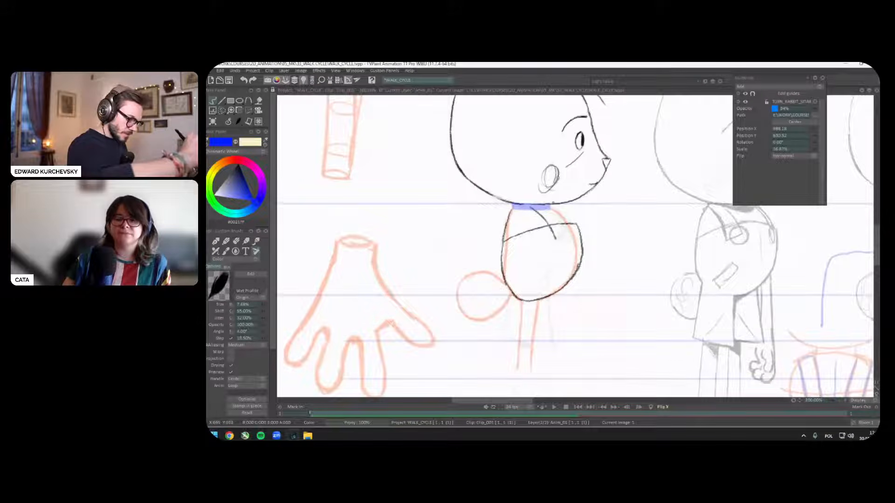
left_click_drag(552, 224, 565, 234)
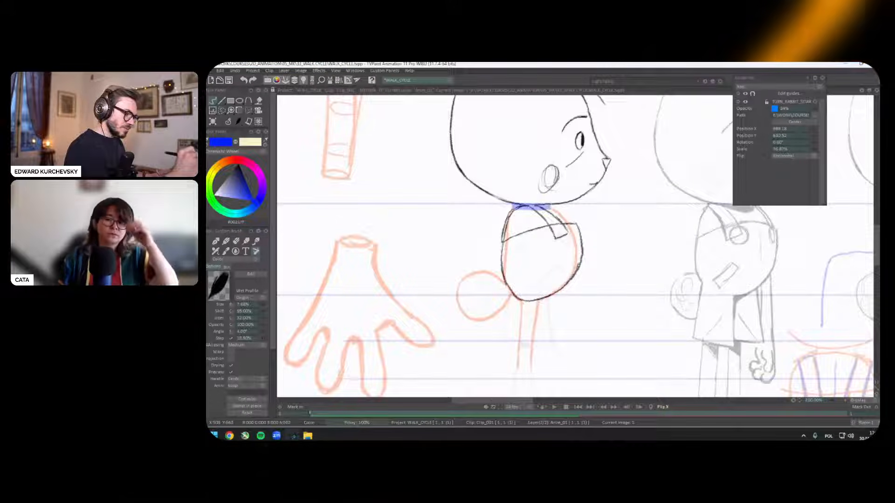
left_click_drag(610, 233, 603, 232)
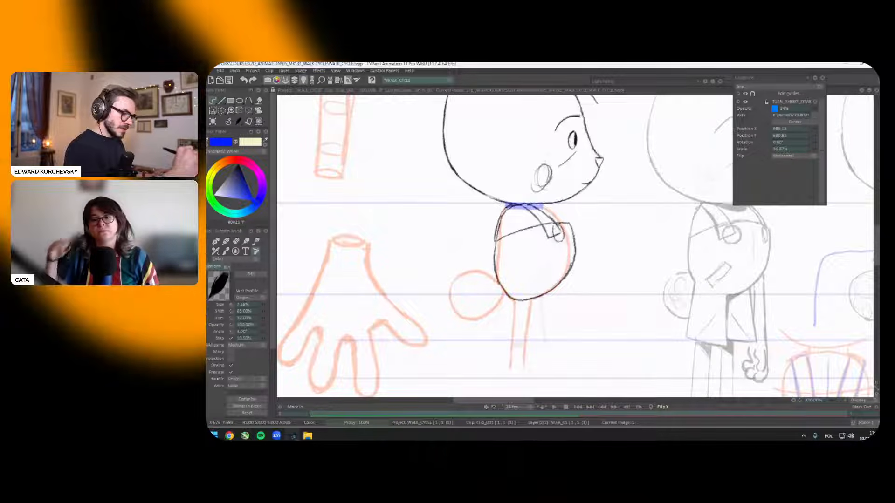
left_click_drag(545, 242, 562, 223)
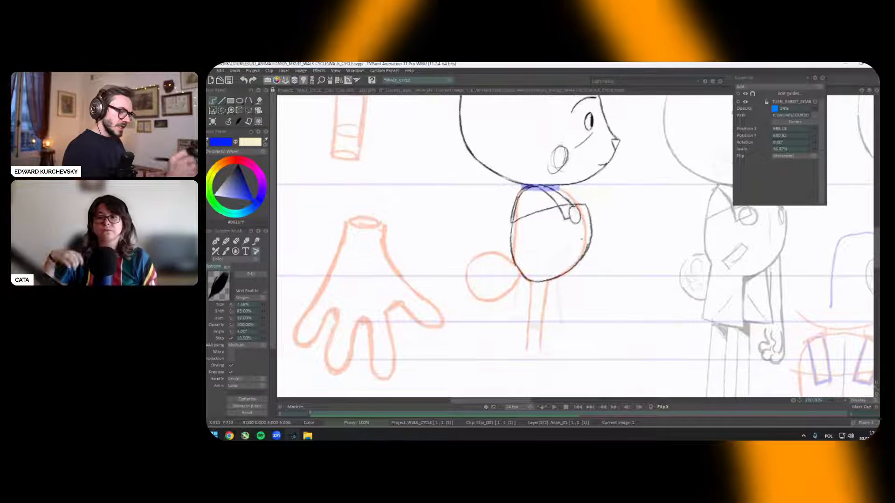
left_click_drag(546, 264, 564, 246)
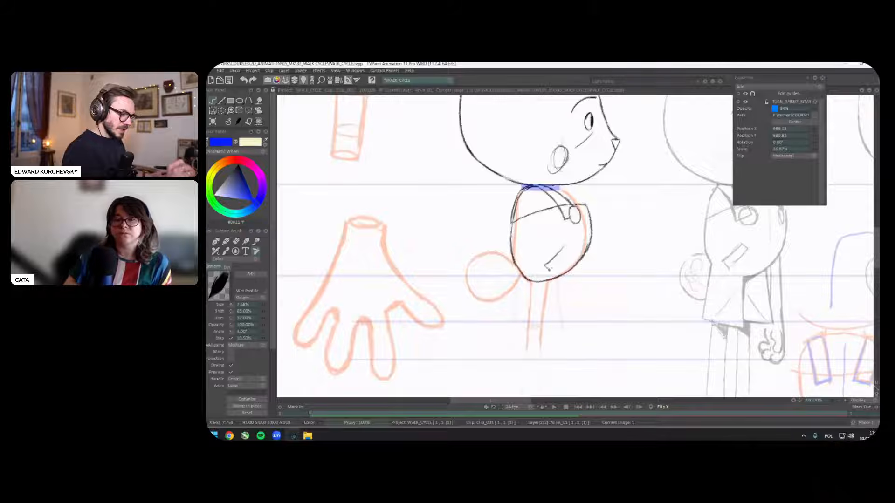
left_click_drag(608, 239, 609, 245)
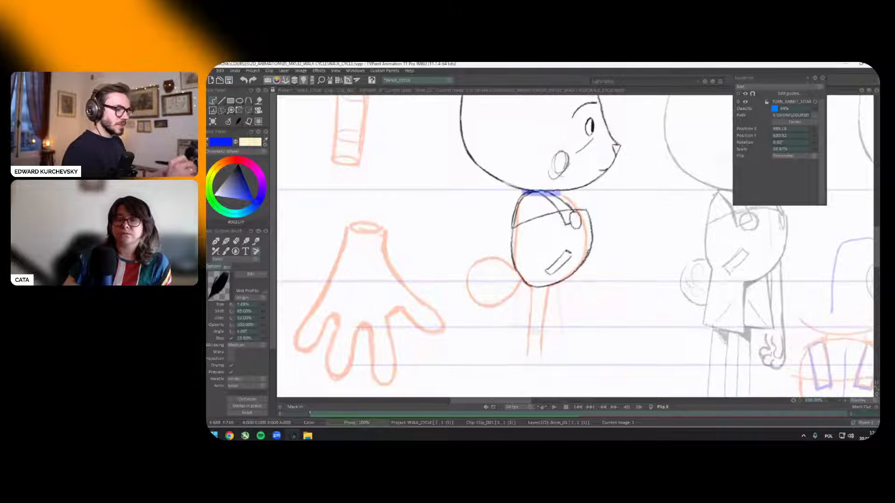
scroll(577, 244, "down", 2)
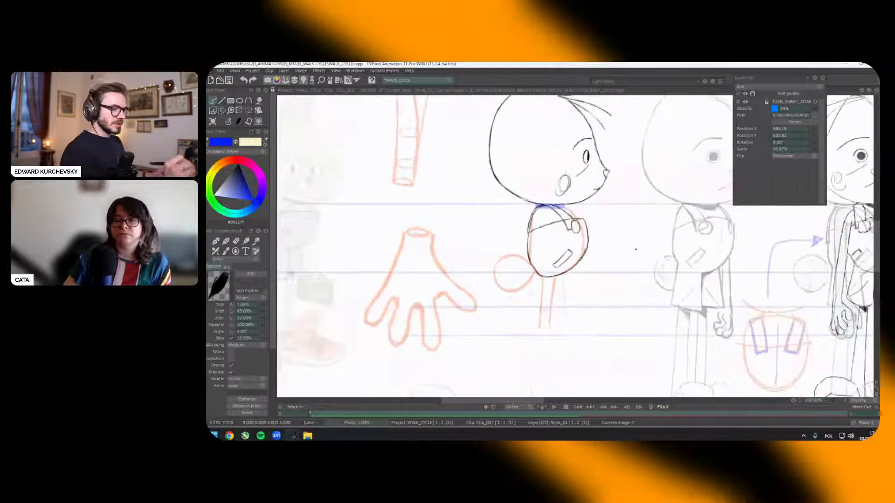
scroll(652, 247, "down", 2)
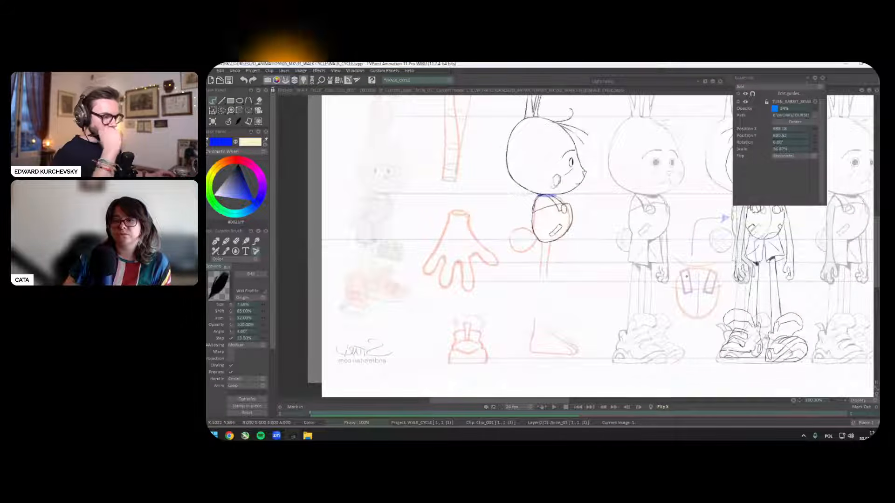
Step: Trace the round tail behind the profile torso, with small fur marks inside it
scroll(535, 186, "up", 2)
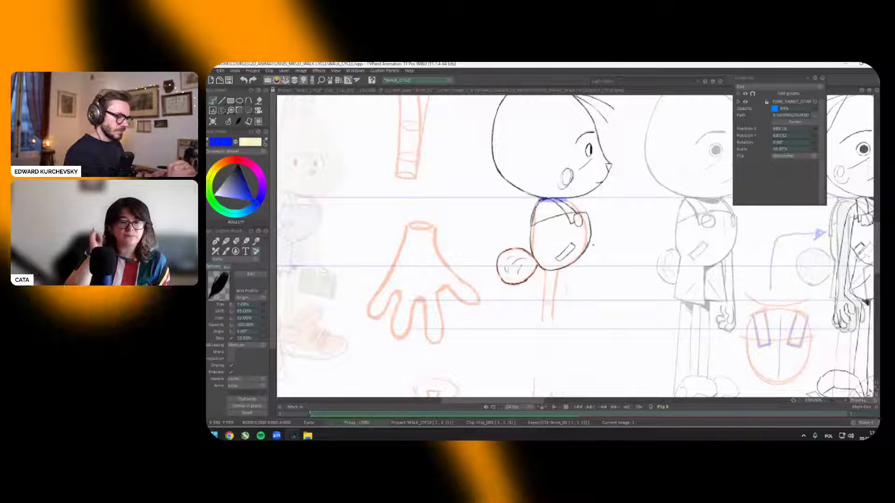
scroll(565, 143, "down", 2)
left_click_drag(643, 253, 631, 239)
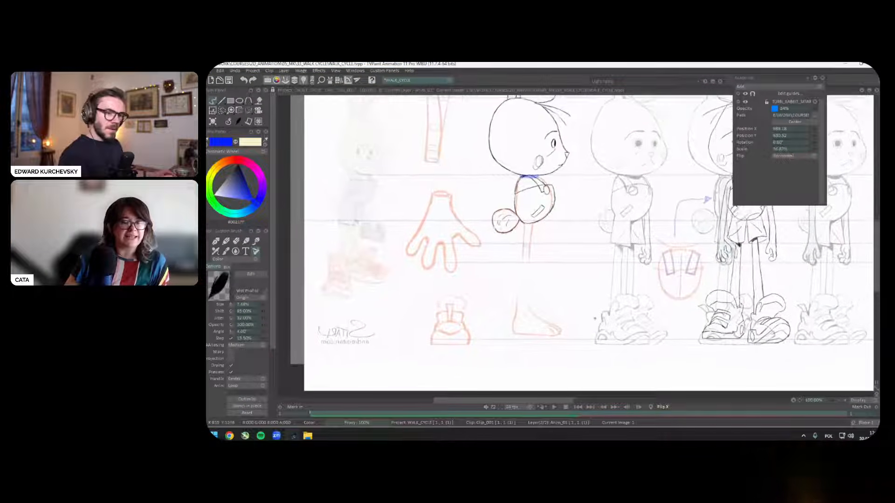
Step: Draw the front and back lines of the profile leg from beneath the torso down to the ankle
scroll(532, 223, "up", 2)
left_click_drag(524, 243, 529, 214)
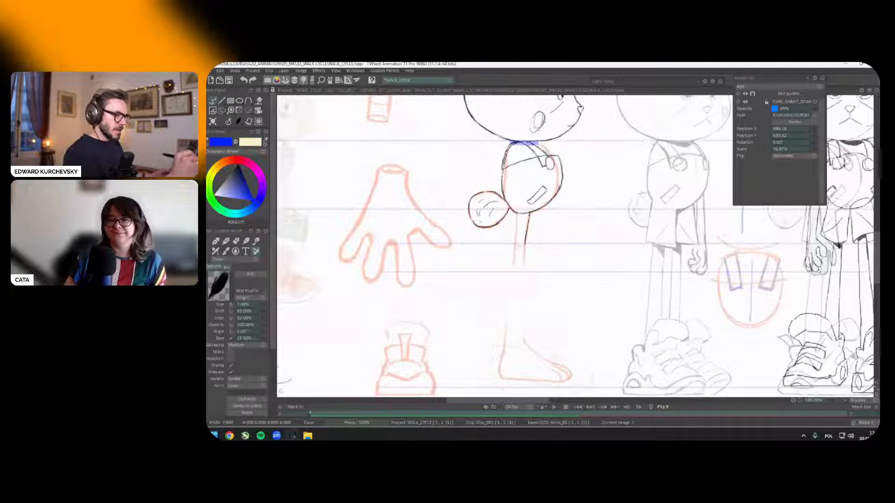
left_click_drag(524, 255, 522, 308)
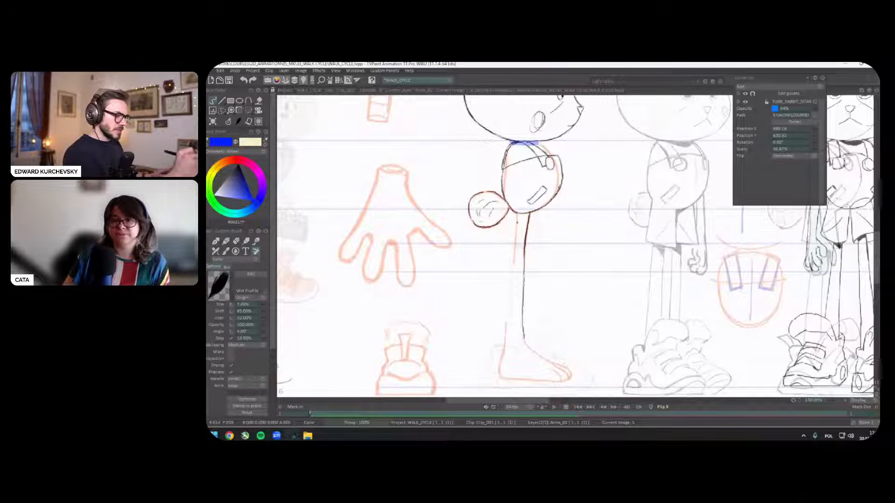
left_click_drag(525, 213, 513, 280)
scroll(577, 242, "down", 2)
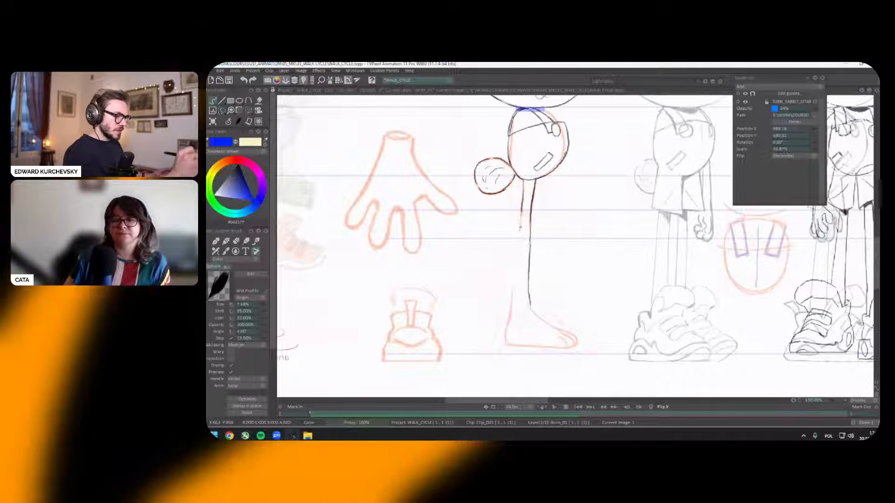
left_click_drag(515, 272, 513, 283)
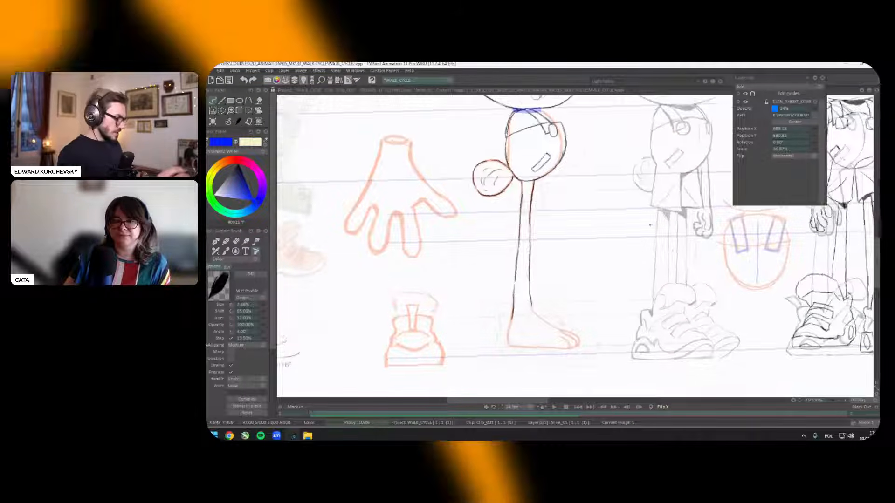
Step: Draw the profile sneaker's curled tongue, heel collar and sole with an upturned toe around the guide foot
mouse_move(648, 241)
left_mouse_down()
mouse_move(554, 288)
mouse_move(548, 306)
mouse_move(558, 280)
left_mouse_up()
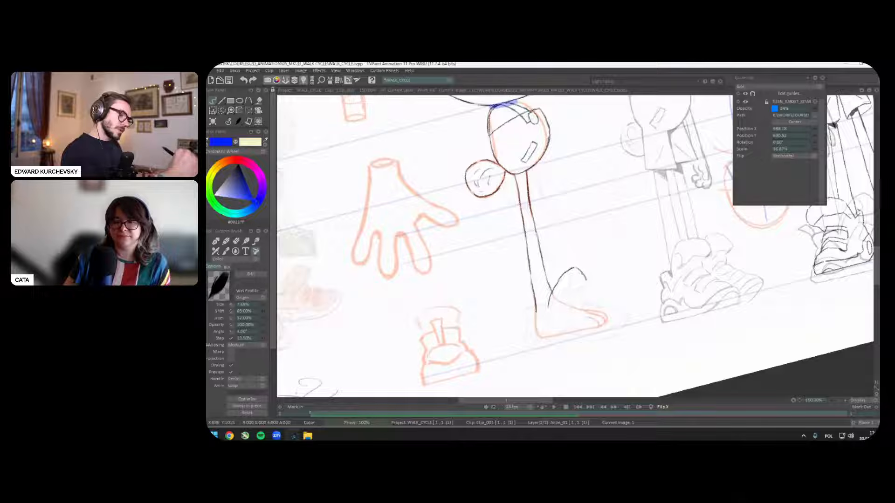
mouse_move(586, 282)
left_mouse_down()
mouse_move(571, 293)
mouse_move(598, 249)
left_mouse_up()
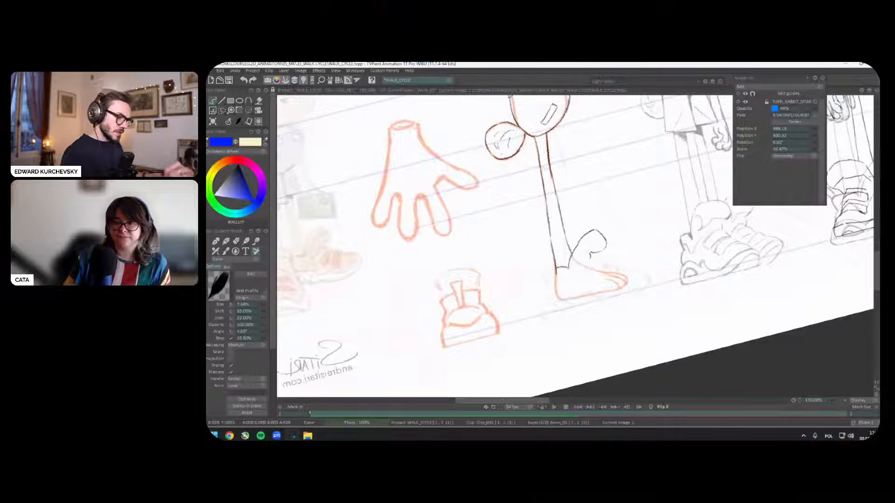
left_click_drag(544, 274, 547, 299)
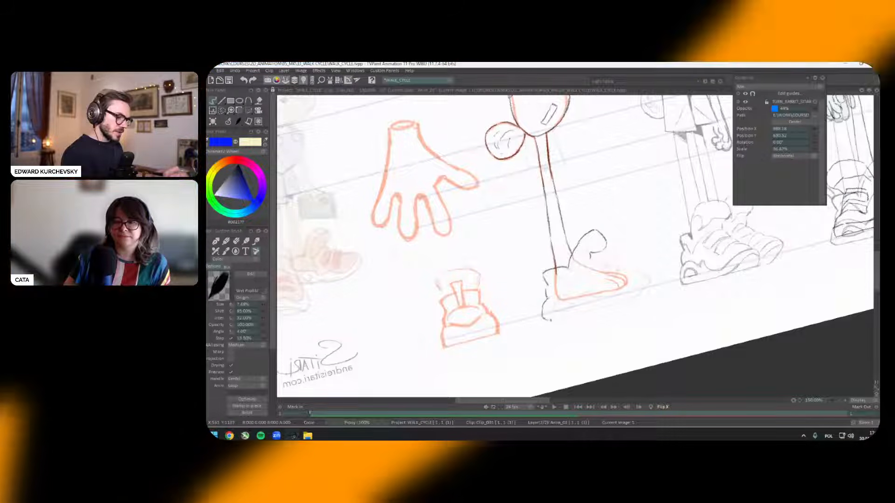
left_click_drag(606, 326, 569, 321)
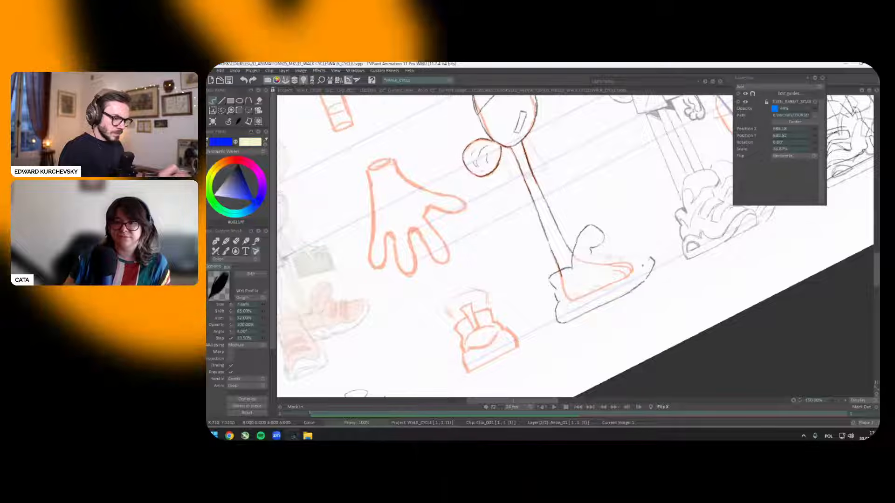
left_click_drag(650, 258, 604, 289)
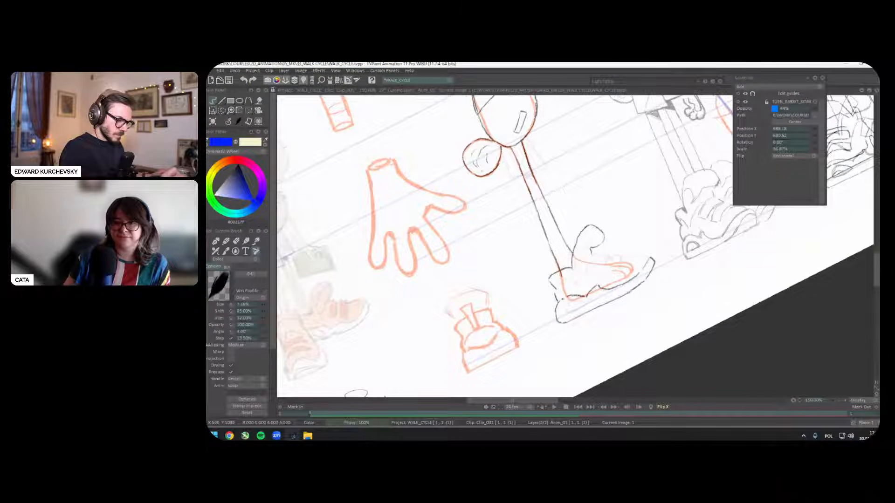
Step: Add the sneaker's heel oval, side panel, straps and toe cap
left_click_drag(587, 302, 570, 312)
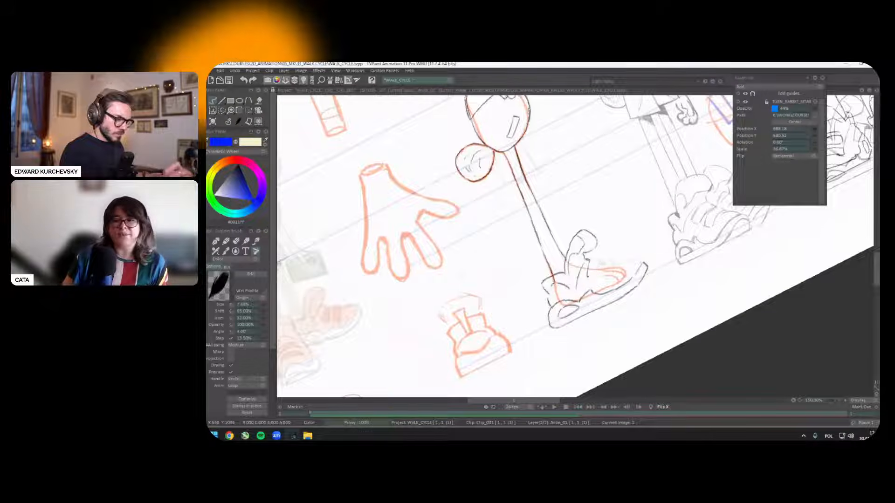
left_click_drag(590, 264, 612, 277)
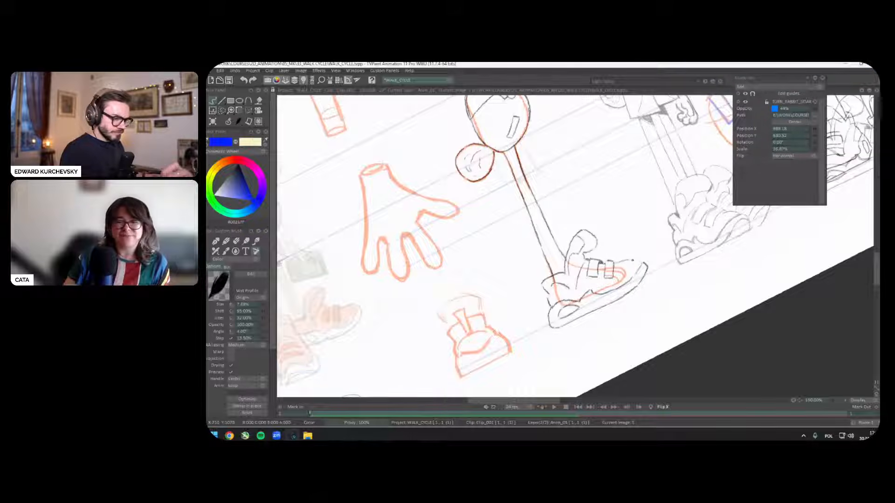
key("Home")
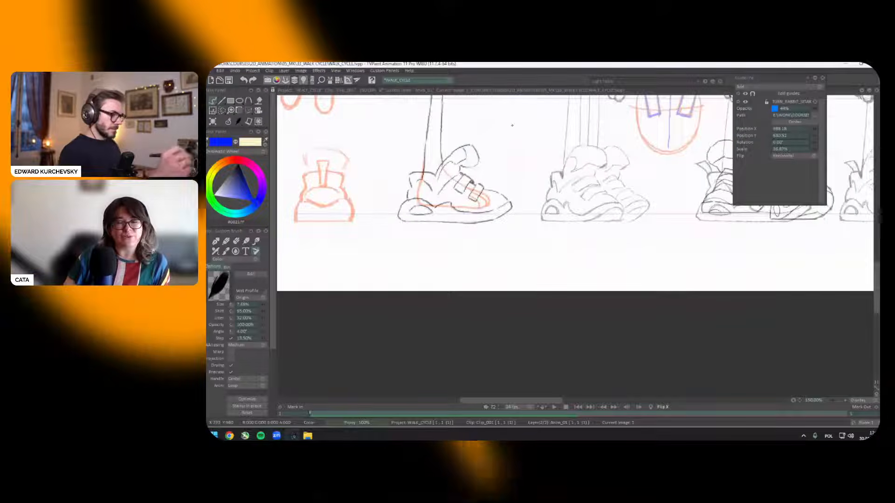
Step: Draw the flared shorts leg beneath the profile torso, around the top of the leg
scroll(591, 234, "down", 2)
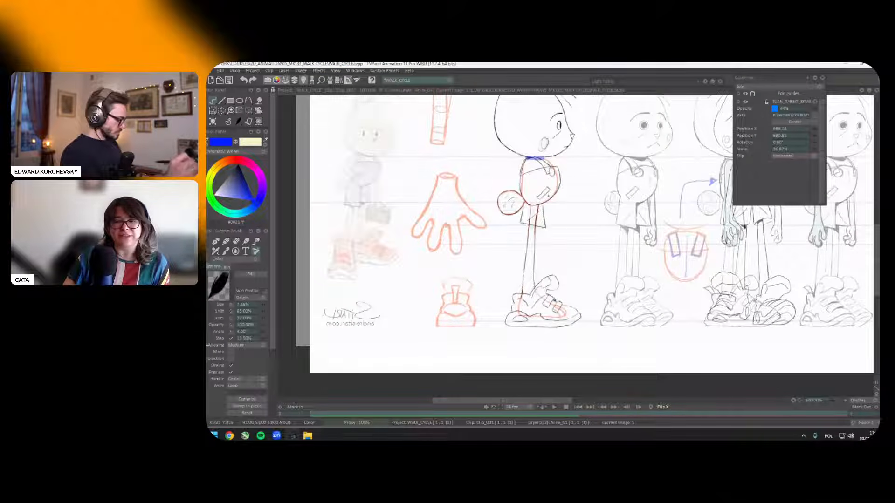
scroll(581, 224, "up", 2)
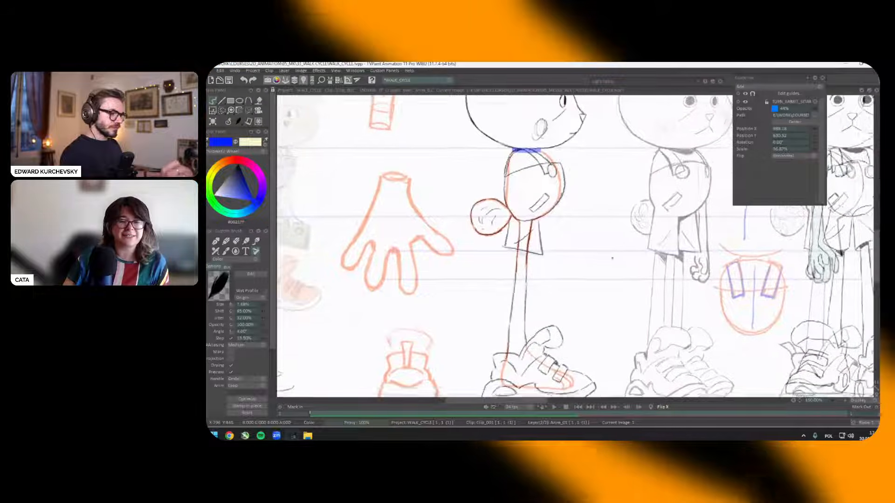
Step: Lasso the profile leg with its sneaker and rotate it forward about the hip so the toe lifts
scroll(615, 242, "down", 2)
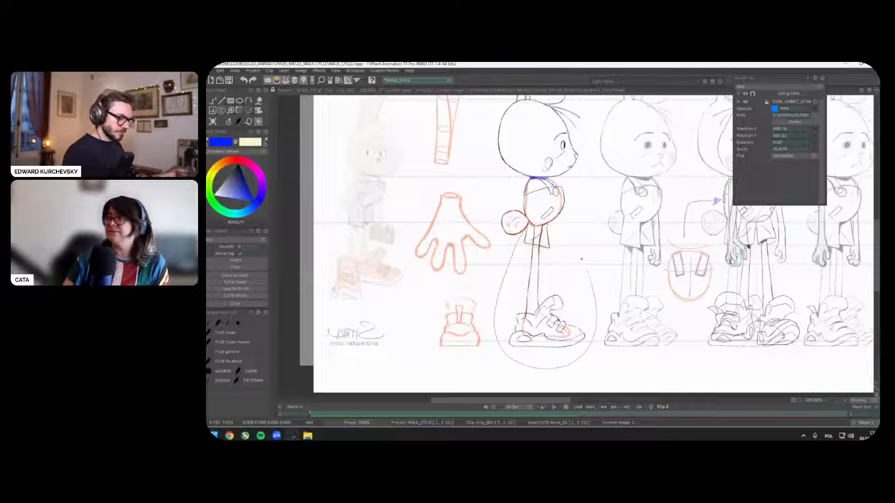
key("ctrl+t")
mouse_move(545, 373)
left_mouse_down()
mouse_move(587, 371)
mouse_move(578, 365)
left_mouse_up()
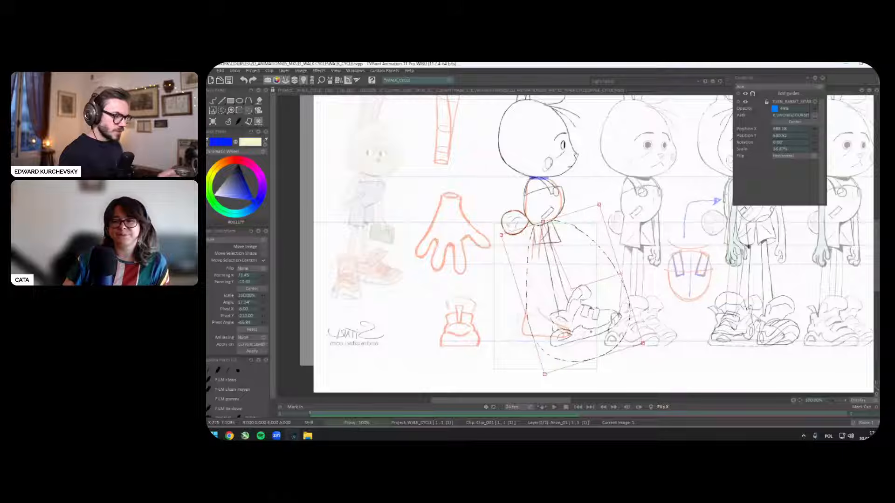
scroll(578, 364, "up", 2)
key("Return")
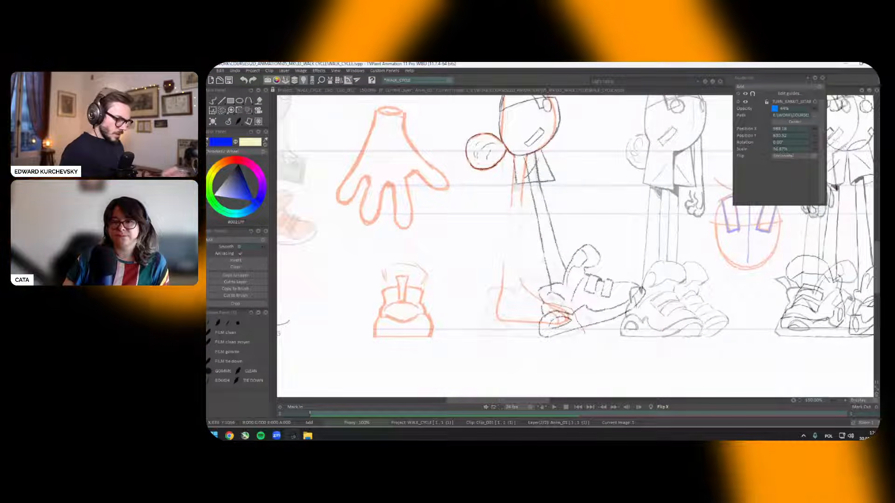
Step: Raise the rotated sneaker to the ground line and adjust its heel collar to meet the ankle
key("ctrl+t")
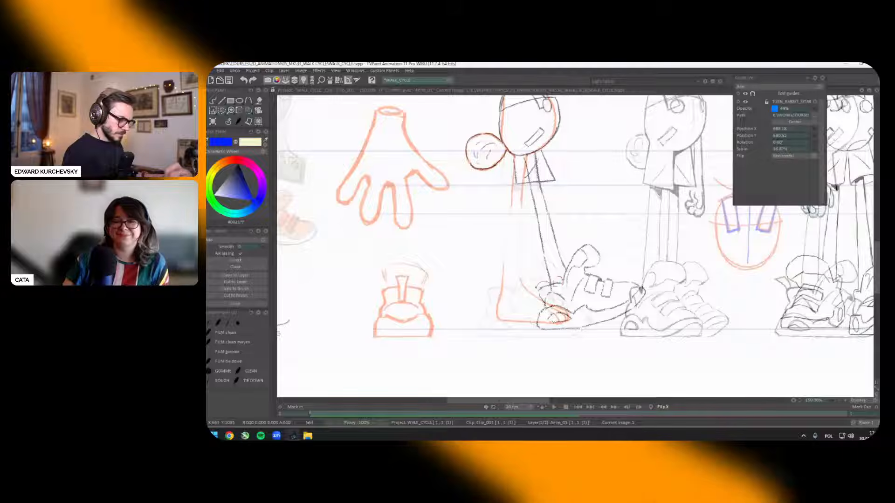
key("ctrl+t")
left_click_drag(551, 294, 557, 274)
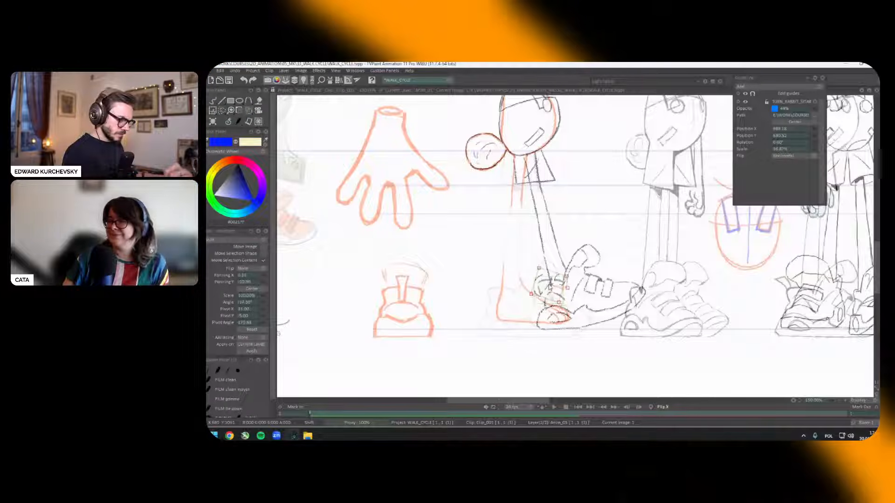
key("Return")
left_click(229, 125)
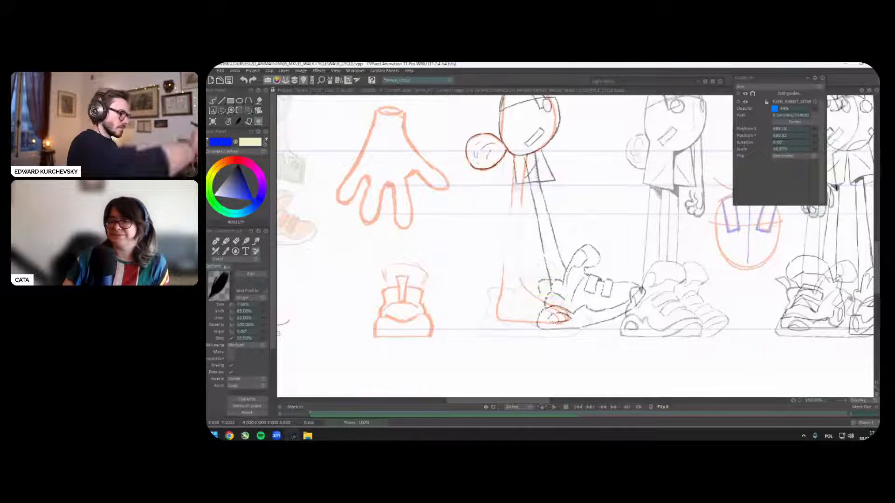
Step: Hide the reference guide image and check the posed profile beside the front view
scroll(560, 274, "down", 3)
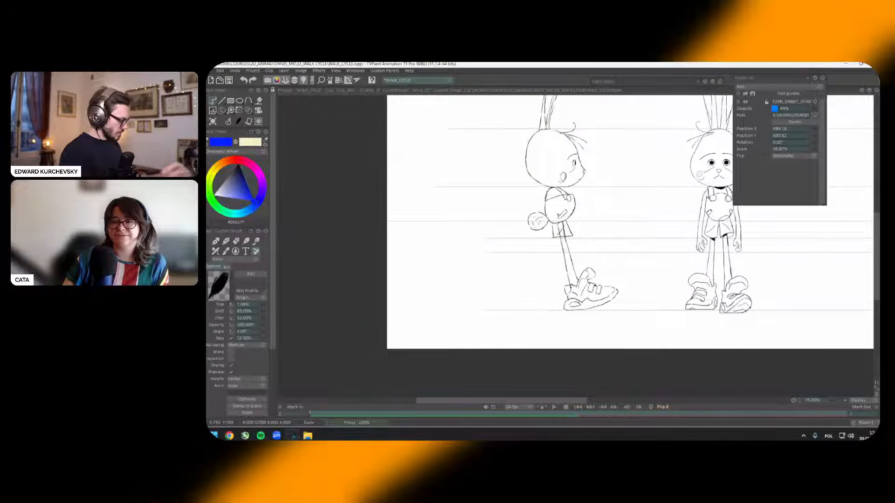
scroll(561, 203, "up", 3)
scroll(665, 250, "down", 2)
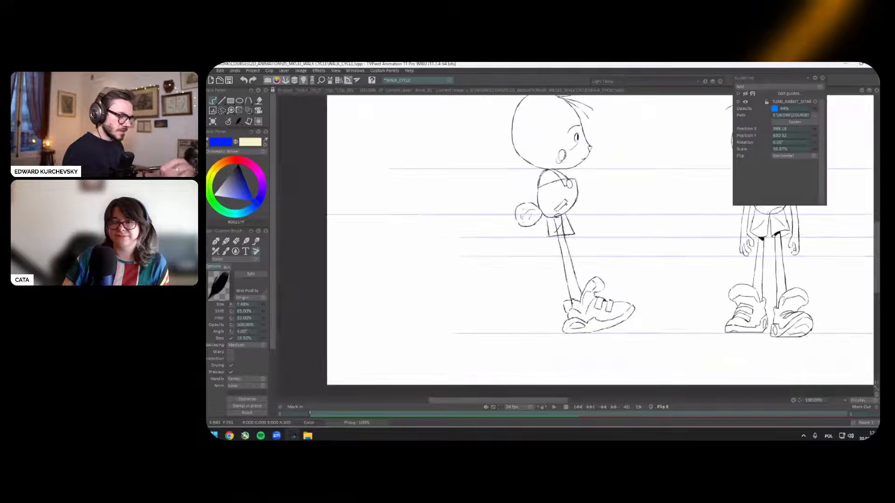
left_click_drag(665, 250, 663, 241)
Step: Copy the lassoed front leg to a brush and stamp it angled backward from the hip as the rear leg
key("s")
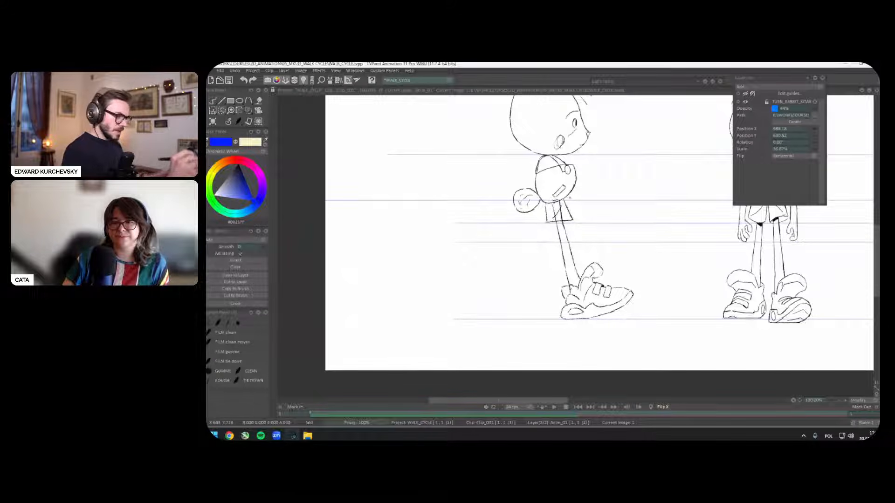
mouse_move(543, 207)
left_mouse_down()
mouse_move(556, 333)
mouse_move(636, 307)
mouse_move(622, 217)
left_mouse_up()
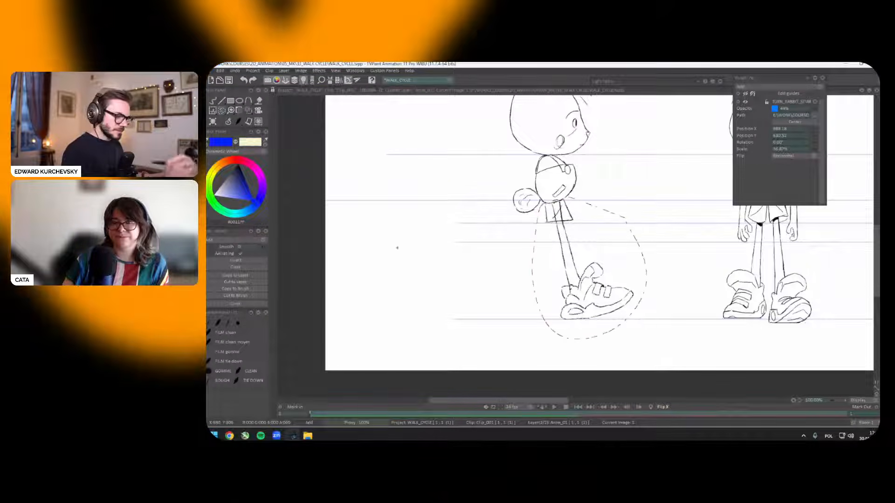
left_click(246, 291)
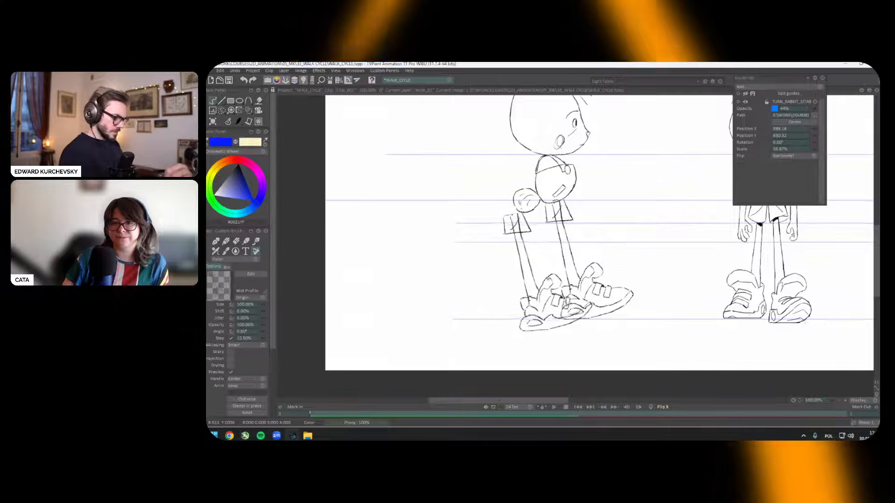
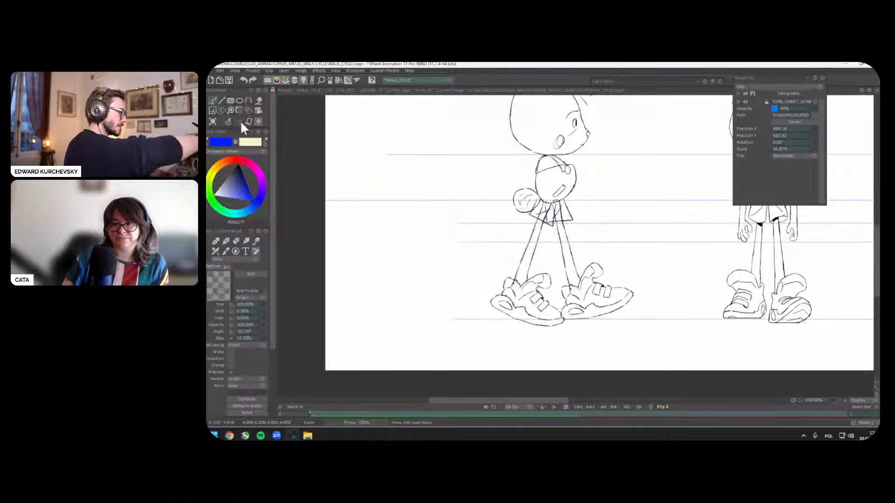
Step: Draw a blue ground line beneath the feet on the guideline layer, then return to the character layer
key("Tab")
left_click(261, 339)
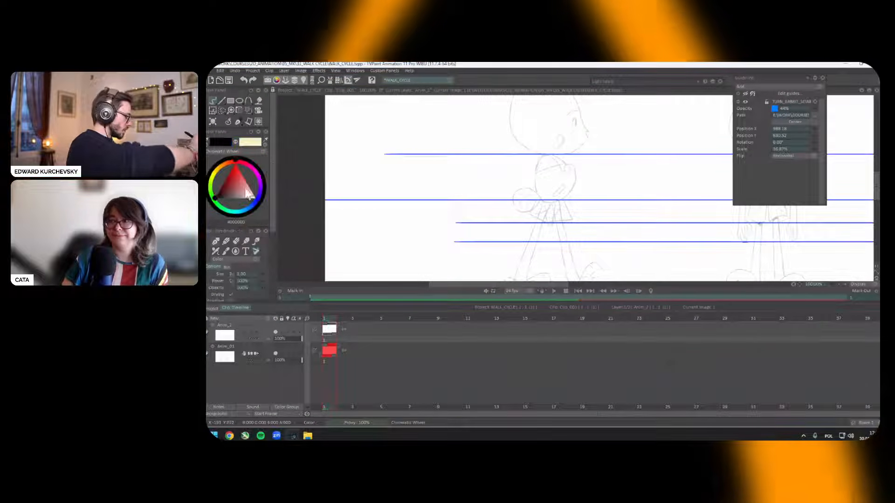
key("Tab")
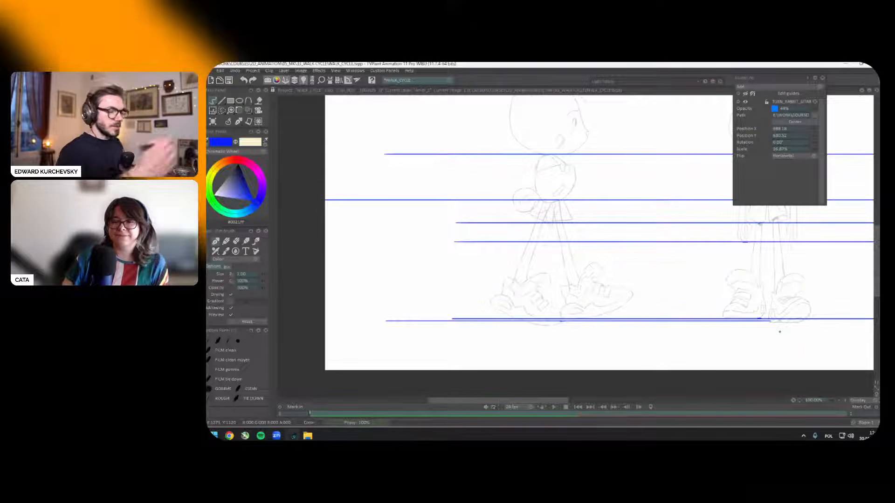
key("Tab")
key("Down")
key("Tab")
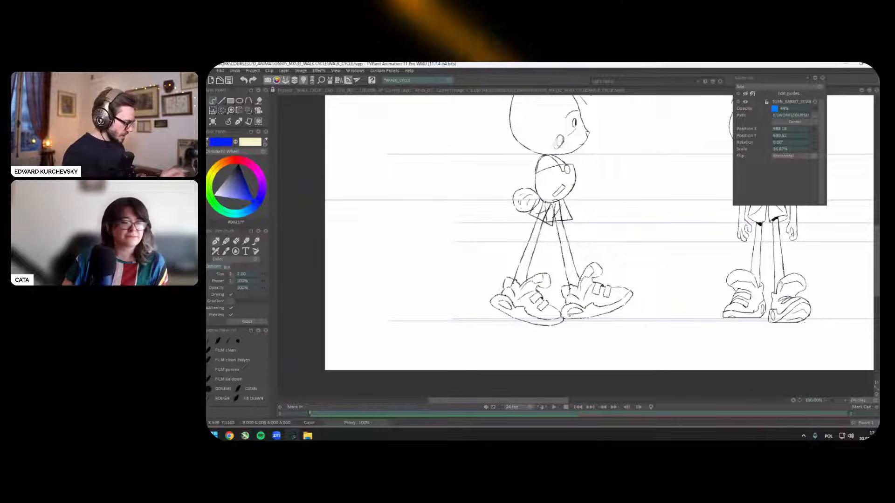
Step: Lasso the front part of the rear sneaker and transform it so its sole rests on the ground line
scroll(536, 352, "up", 4)
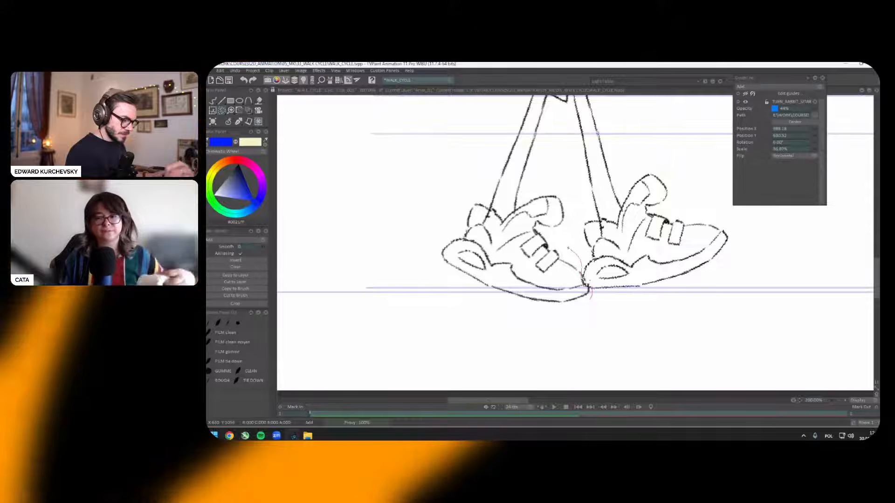
mouse_move(591, 299)
left_mouse_down()
mouse_move(598, 299)
mouse_move(514, 279)
left_mouse_up()
key("ctrl+t")
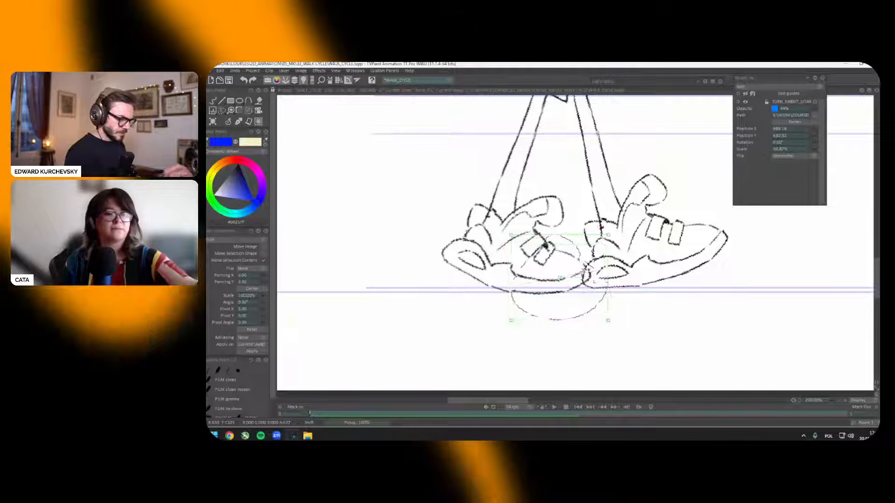
key("Escape")
scroll(545, 341, "down", 3)
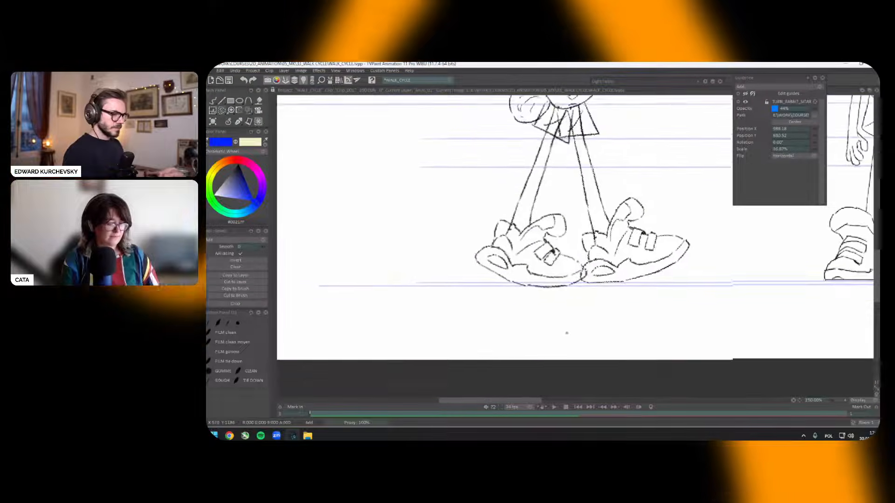
left_click_drag(544, 341, 543, 353)
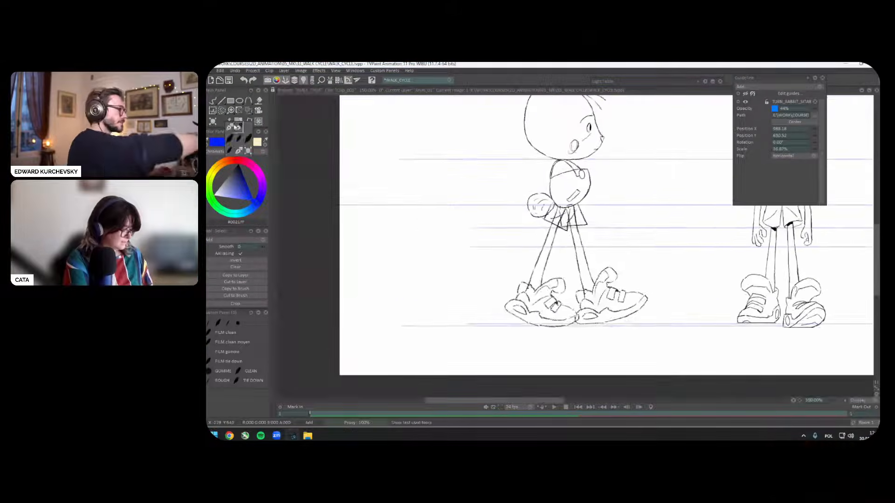
Step: Show the reference guide image, then move it and rotate it to 24° so its arm lines up with the profile's shoulder
left_click_drag(648, 249, 646, 293)
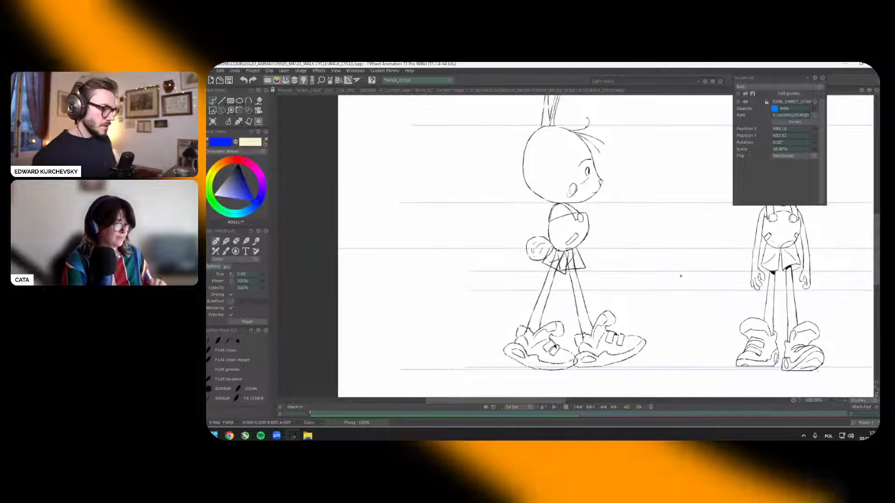
left_click_drag(624, 367, 606, 364)
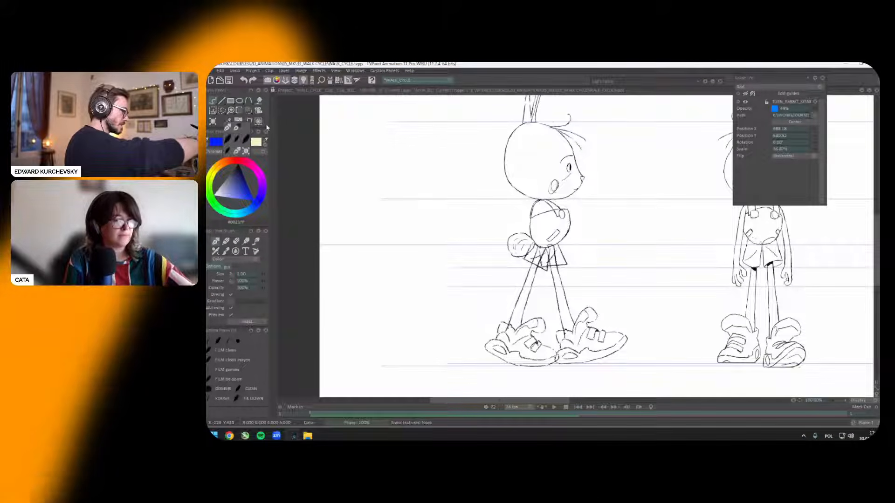
left_click(240, 122)
left_click_drag(695, 309, 668, 315)
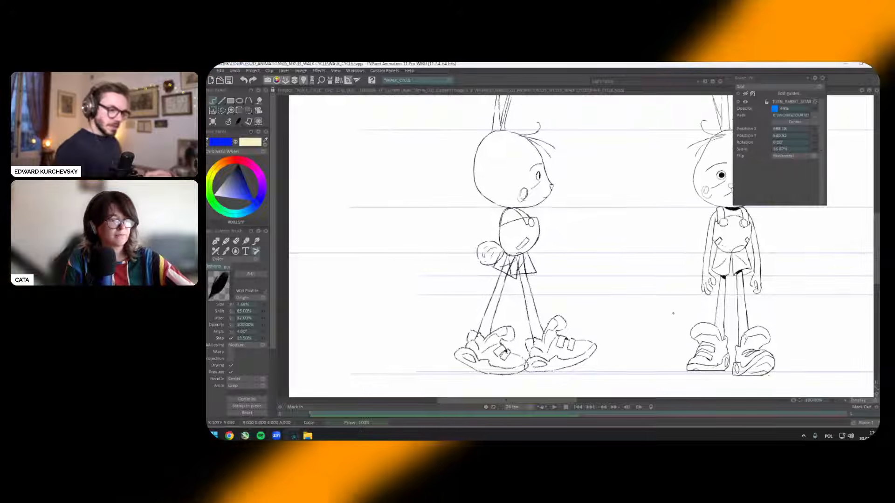
left_click_drag(576, 247, 569, 238)
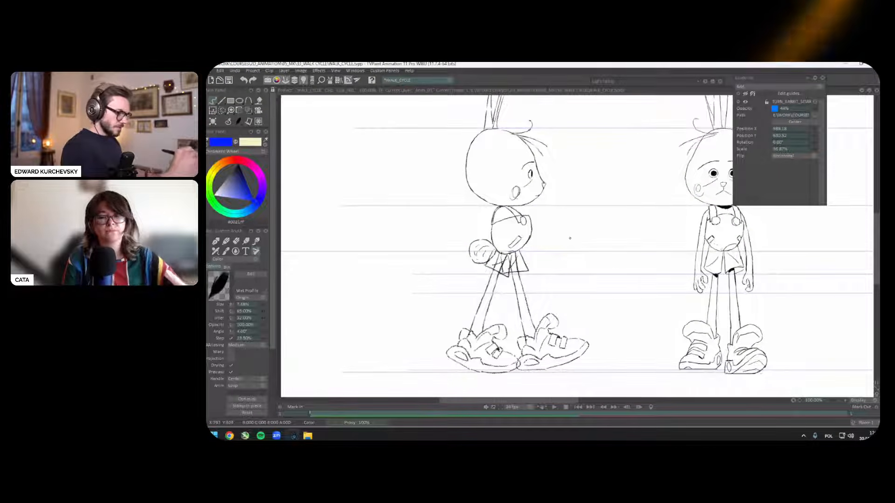
key("g")
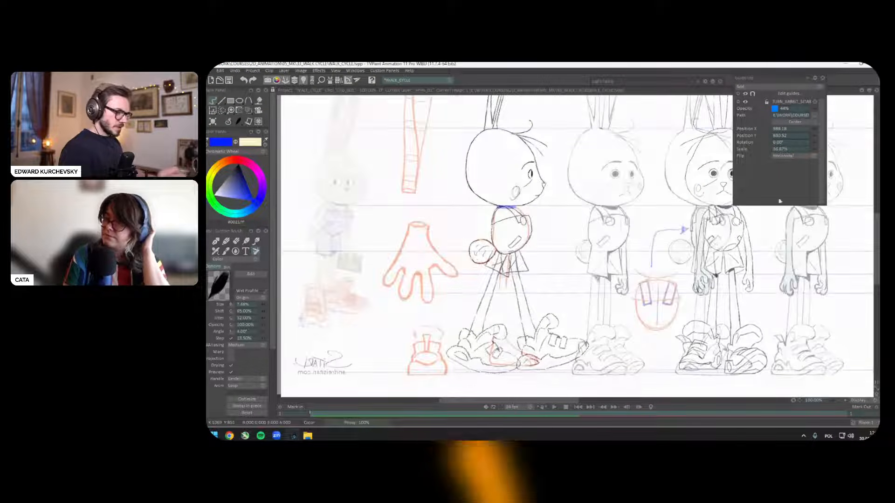
left_click(789, 94)
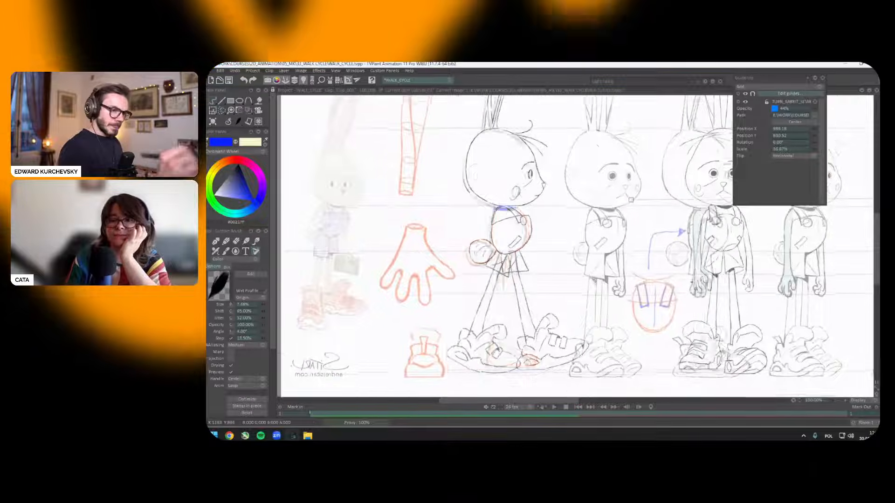
left_click_drag(765, 306, 586, 309)
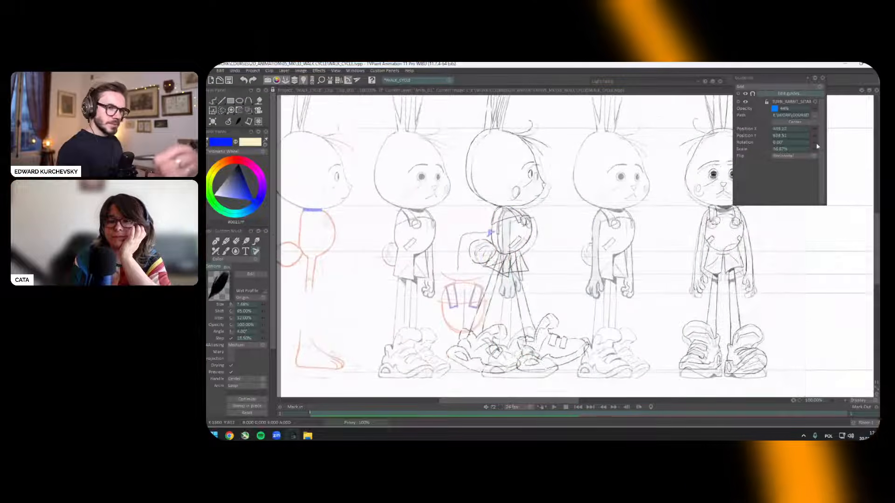
left_click_drag(825, 143, 816, 142)
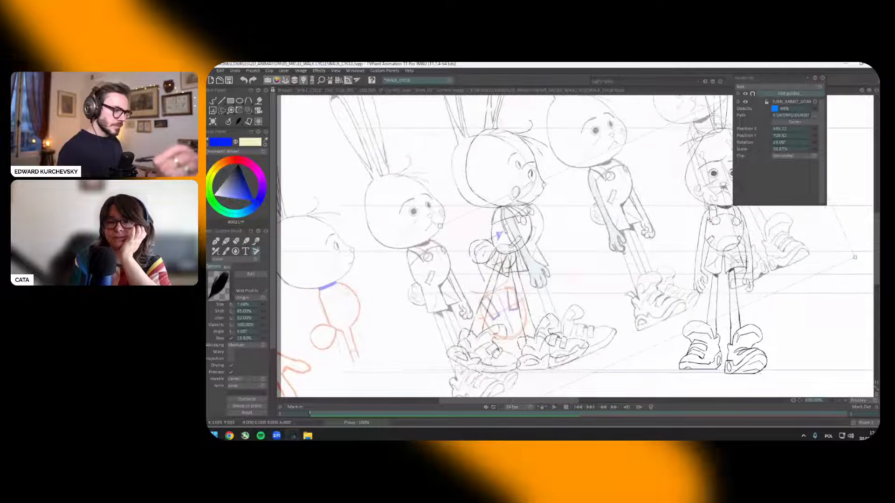
mouse_move(624, 265)
left_mouse_down()
mouse_move(648, 266)
mouse_move(624, 266)
left_mouse_up()
key("Escape")
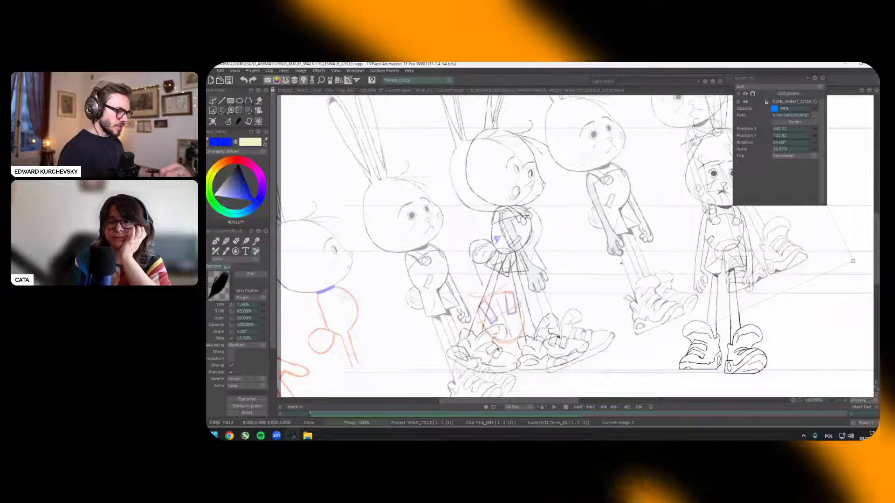
Step: With the reference hidden, draw two black horizontal shoulder lines on the guideline layer from the front view across to the profile
key("b")
key("Tab")
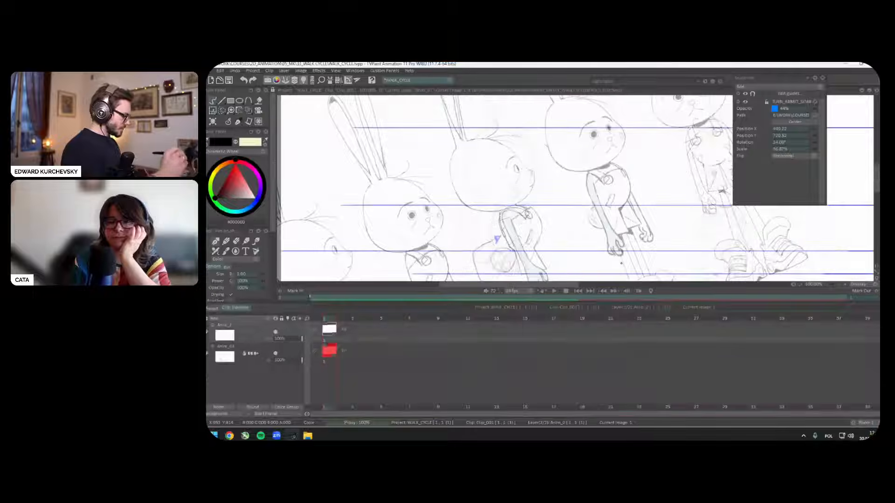
key("Tab")
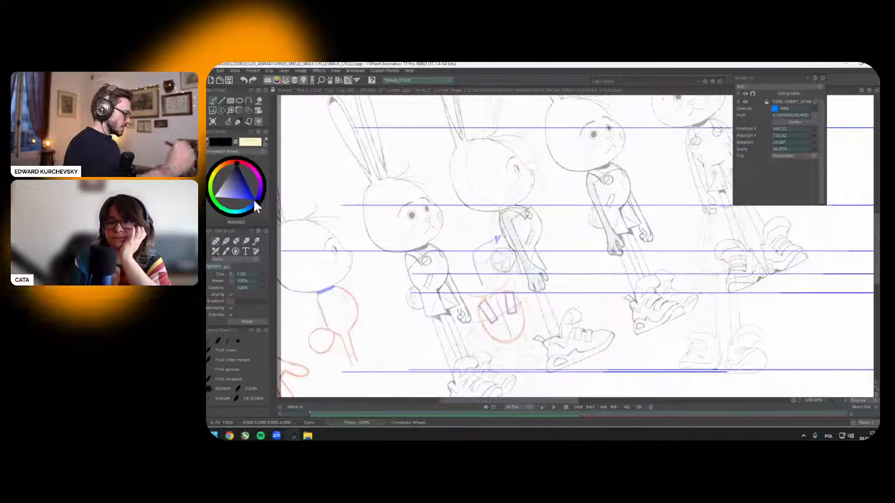
left_click_drag(718, 247, 675, 269)
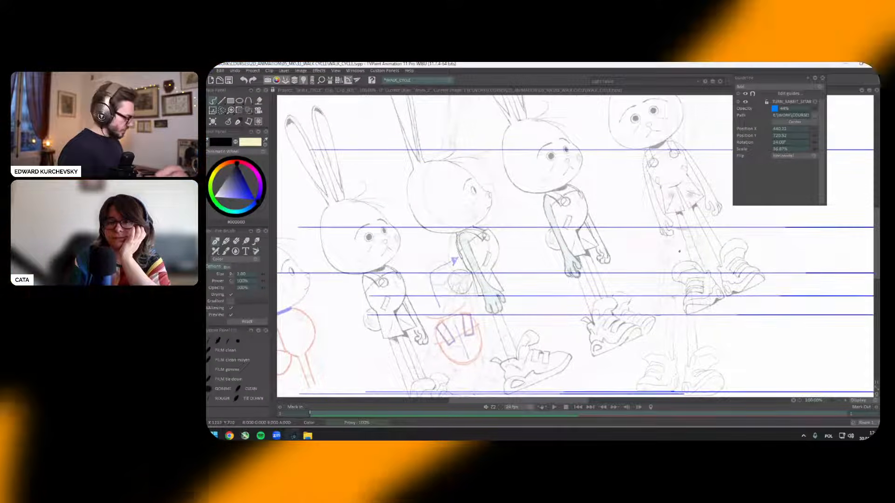
key("g")
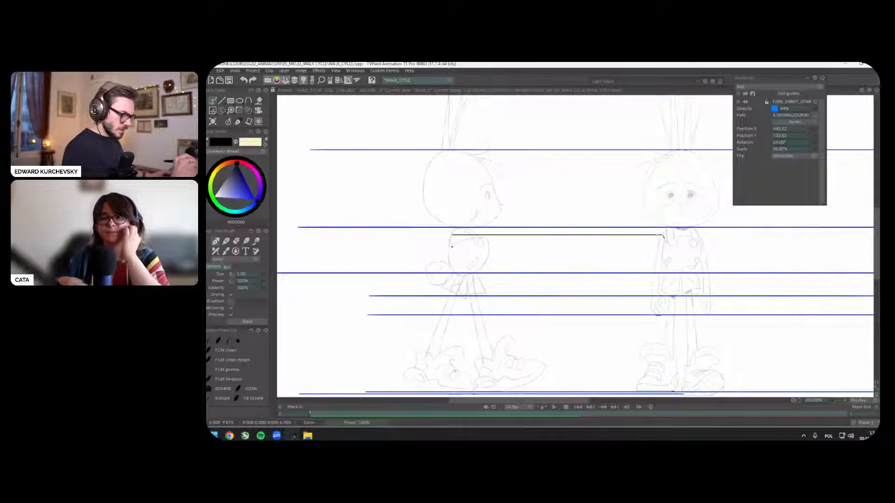
key("ctrl+z")
left_click_drag(663, 238, 606, 236)
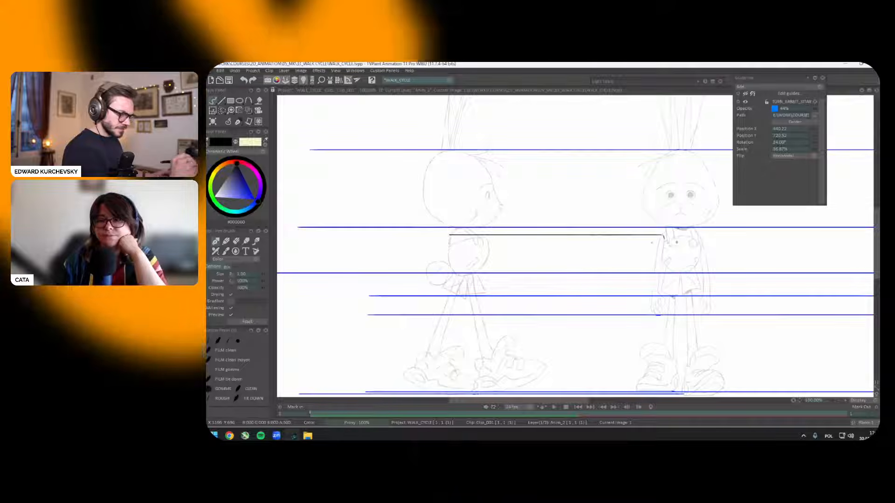
left_click_drag(664, 249, 451, 249)
key("Tab")
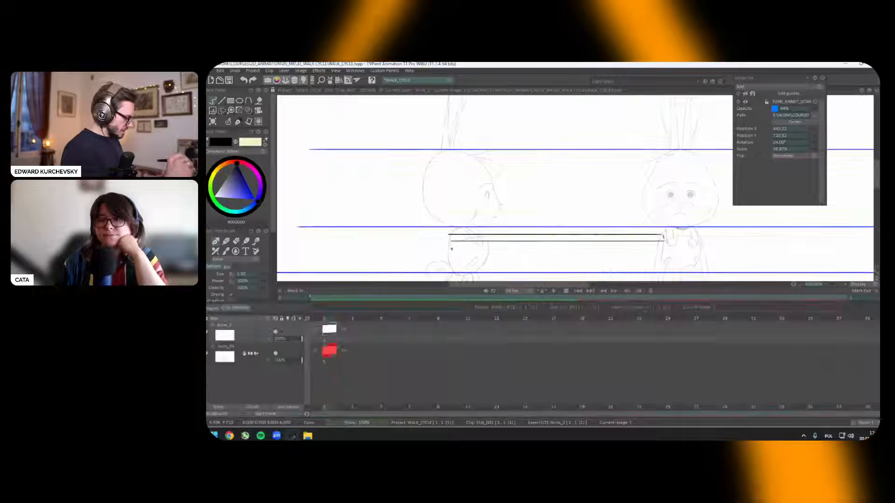
key("Tab")
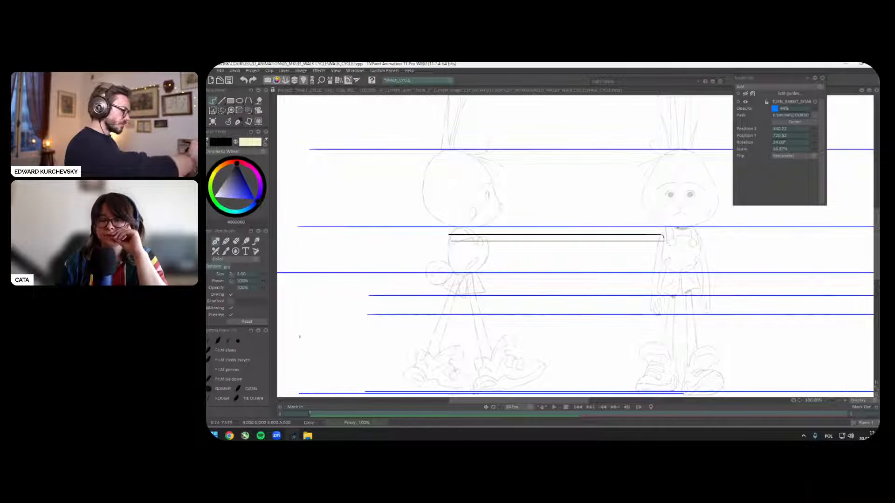
Step: Trace the reference's arm and hand onto the profile from the shoulder, angled forward, then hide the reference image
key("g")
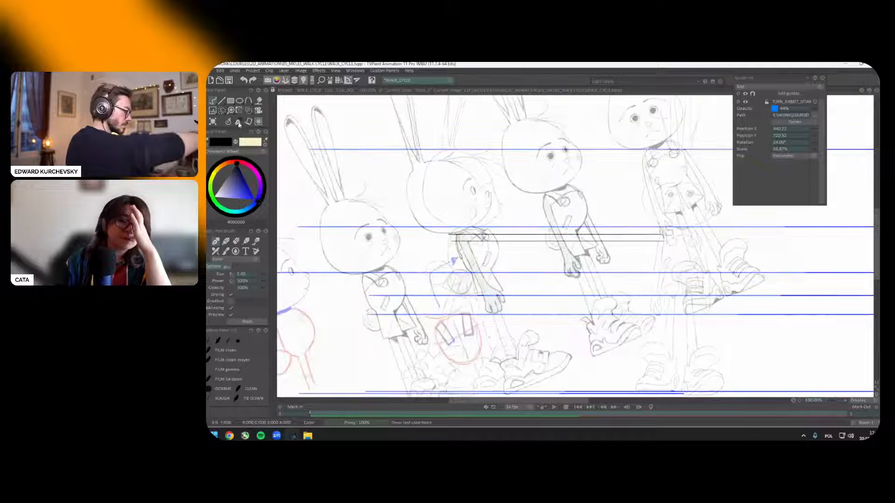
left_click(238, 122)
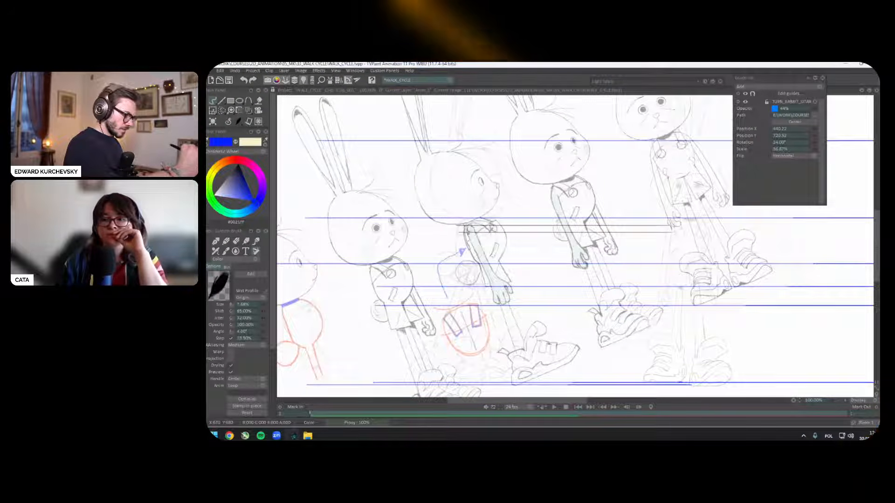
key("g")
key("g")
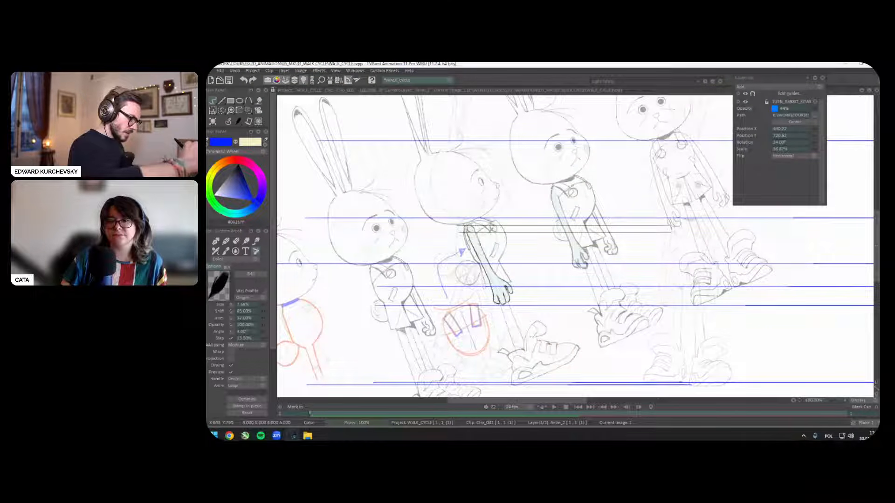
left_click(746, 94)
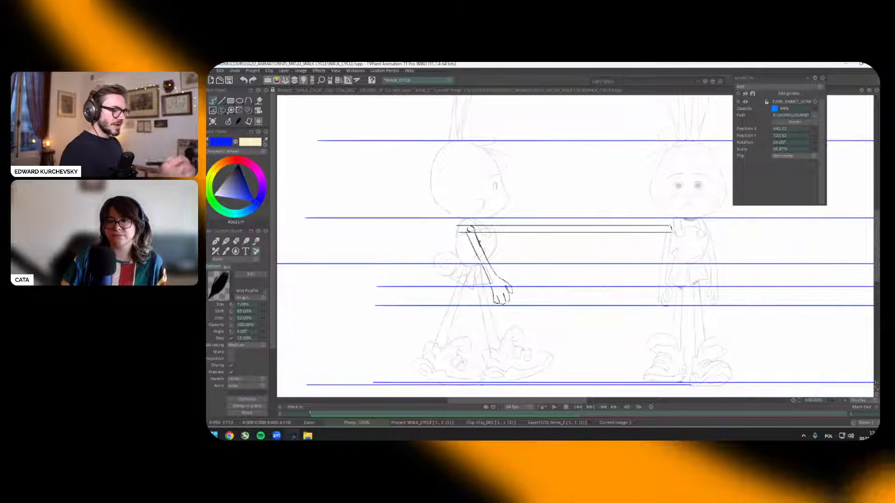
Step: Lasso the traced arm on the guideline layer and cut it to a layer of its own
mouse_move(617, 227)
left_mouse_down()
mouse_move(630, 226)
mouse_move(631, 245)
left_mouse_up()
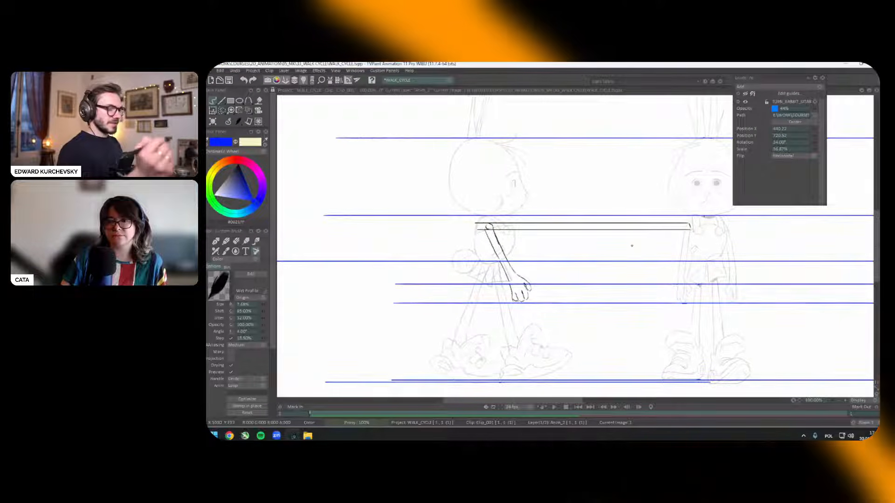
key("s")
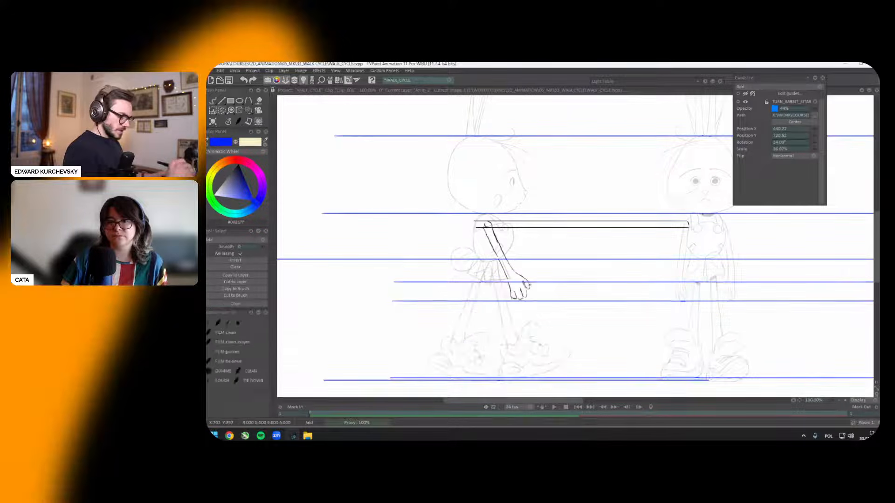
mouse_move(528, 283)
left_mouse_down()
mouse_move(536, 292)
mouse_move(518, 299)
mouse_move(508, 283)
left_mouse_up()
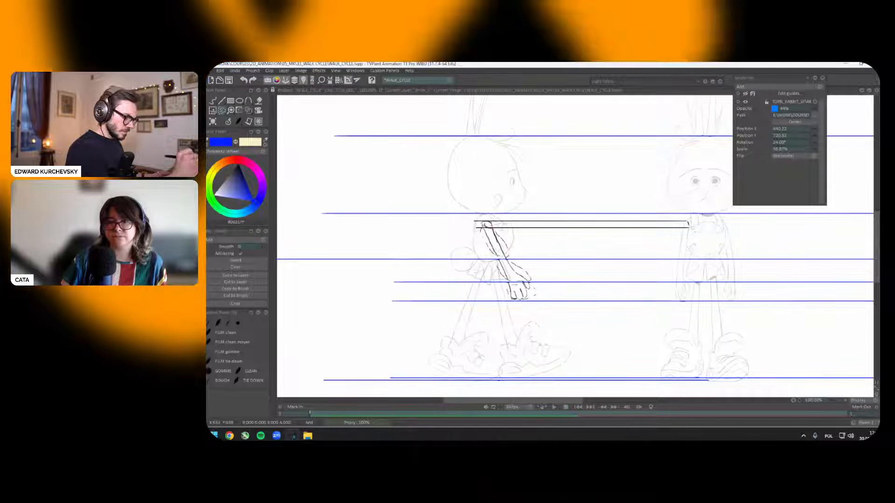
left_click(244, 283)
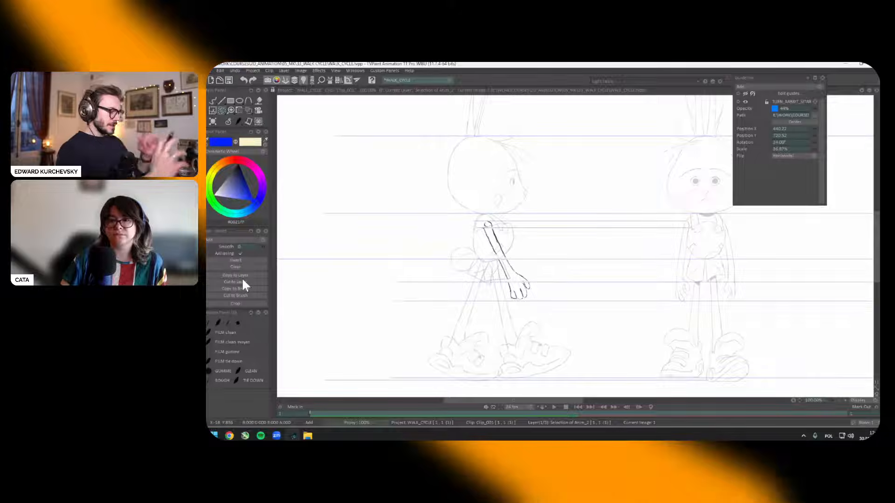
Step: Copy the lassoed arm to a brush, stamp it swinging backward at -45° as the rear arm, and nudge both arms slightly forward
left_click(237, 119)
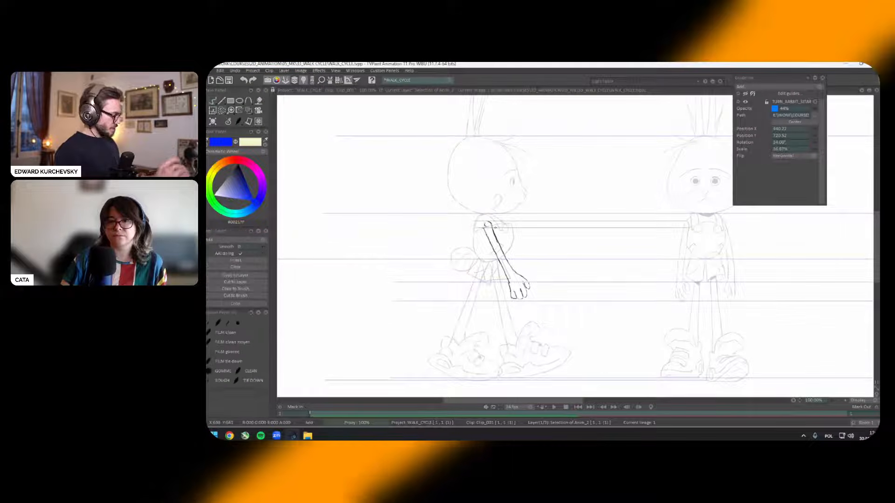
left_click(221, 110)
left_click_drag(470, 213, 560, 211)
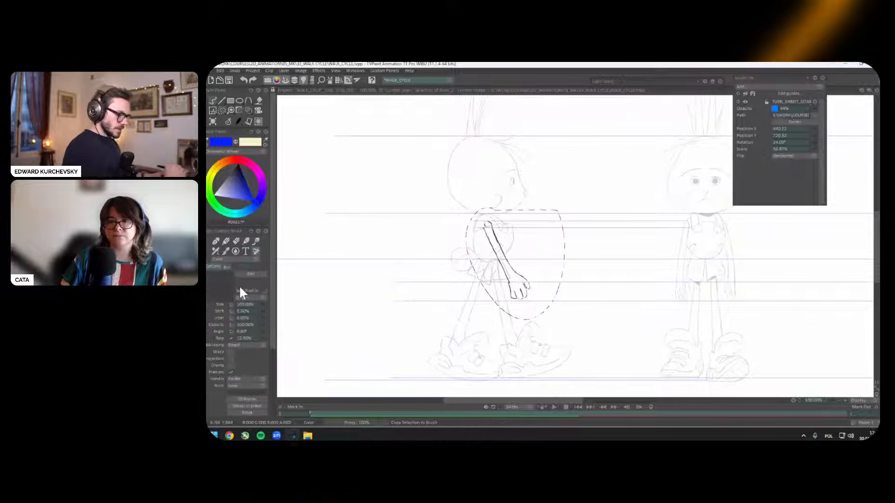
left_click(239, 289)
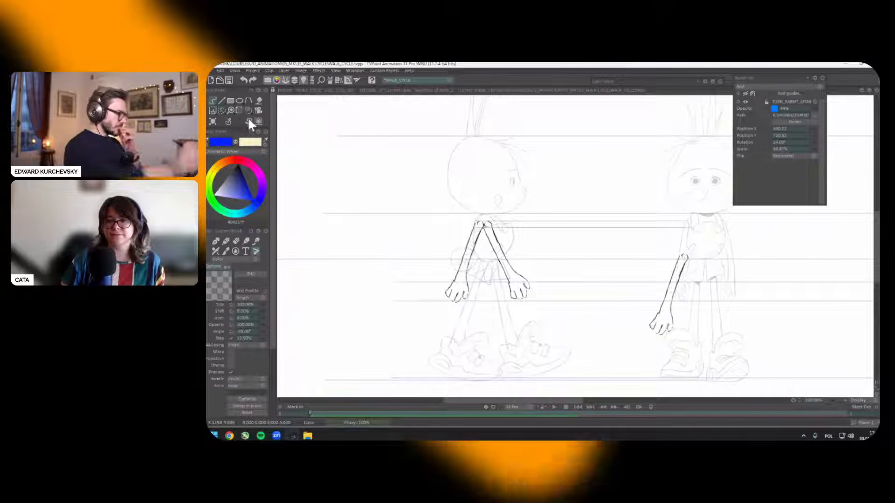
key("ctrl+t")
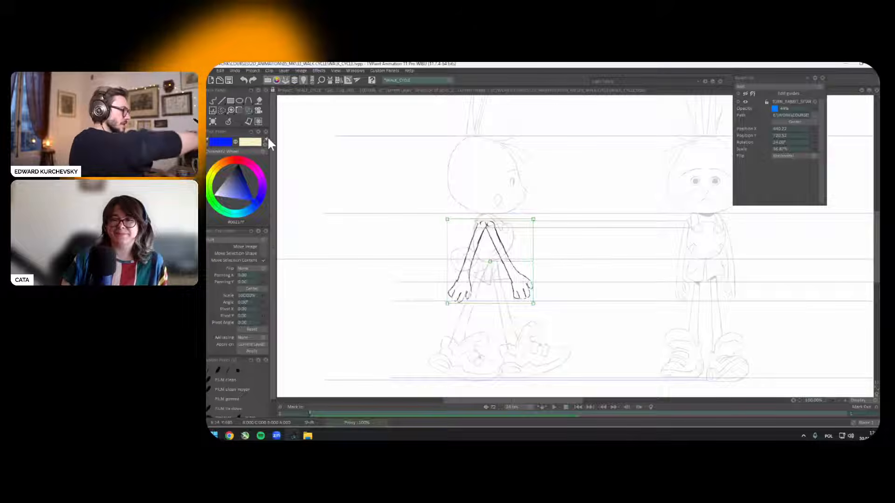
key("Return")
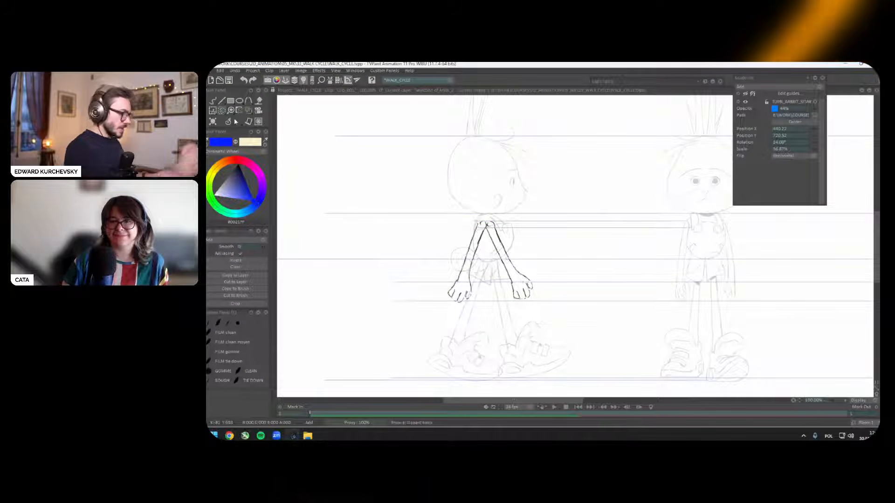
Step: Draw two blue guidelines at hand height from the front view to the profile on the guideline layer, then return to the arms layer
left_click(260, 197)
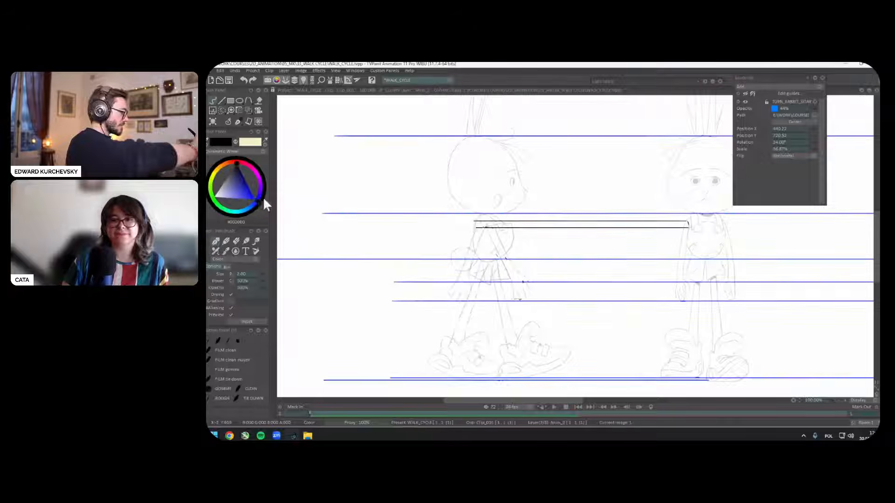
mouse_move(688, 290)
left_mouse_down()
mouse_move(501, 290)
mouse_move(686, 297)
left_mouse_up()
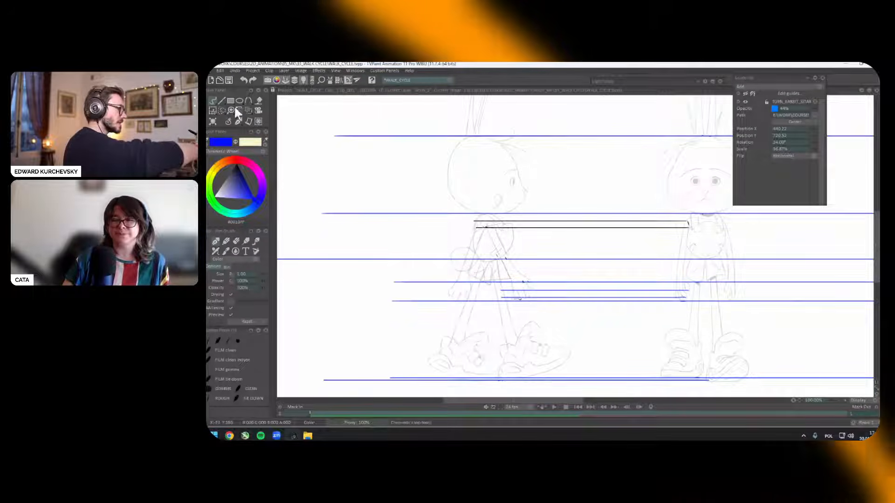
key("Down")
left_click(238, 121)
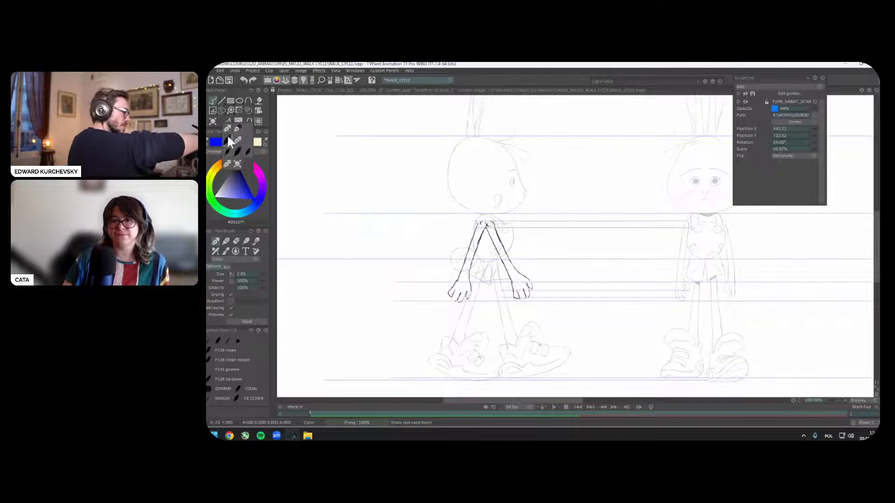
key("plus")
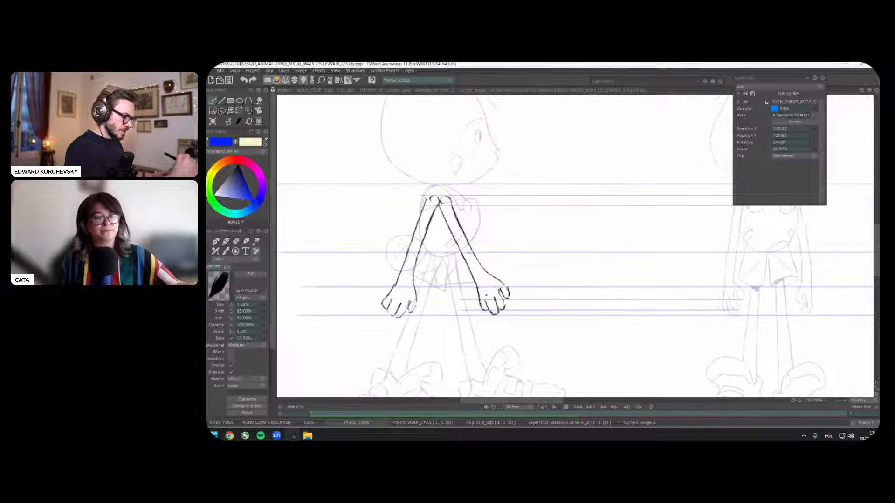
mouse_move(728, 285)
left_mouse_down()
mouse_move(733, 279)
mouse_move(477, 286)
left_mouse_up()
key("ctrl+z")
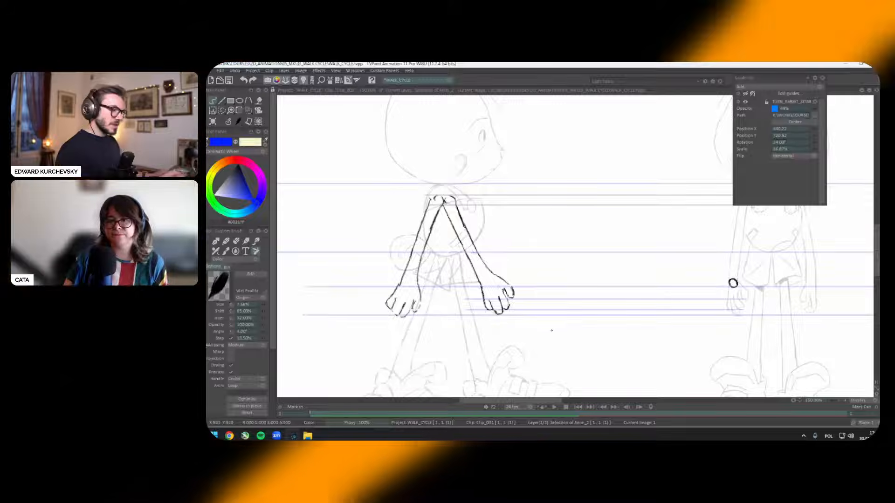
key("ctrl+z")
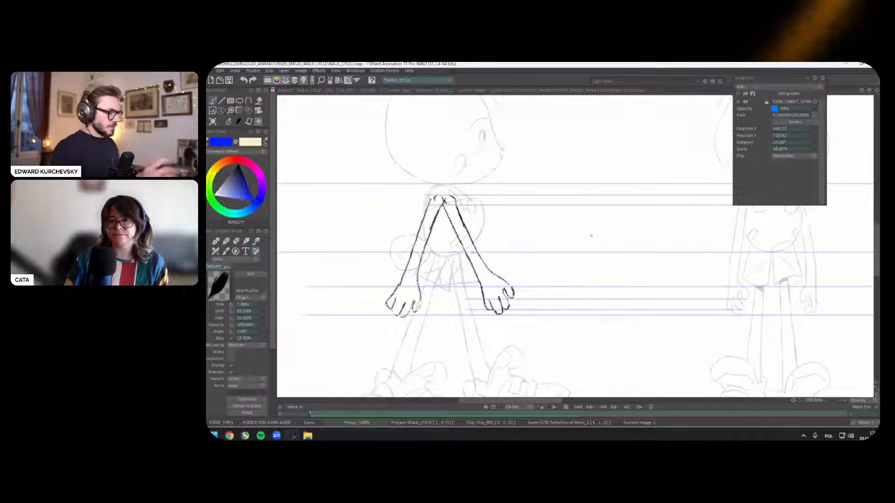
Step: Circle the shoulder and elbow joints on both profile arms, and undo the horizontal check line drawn across the elbows
mouse_move(591, 236)
left_mouse_down()
mouse_move(606, 273)
mouse_move(592, 279)
left_mouse_up()
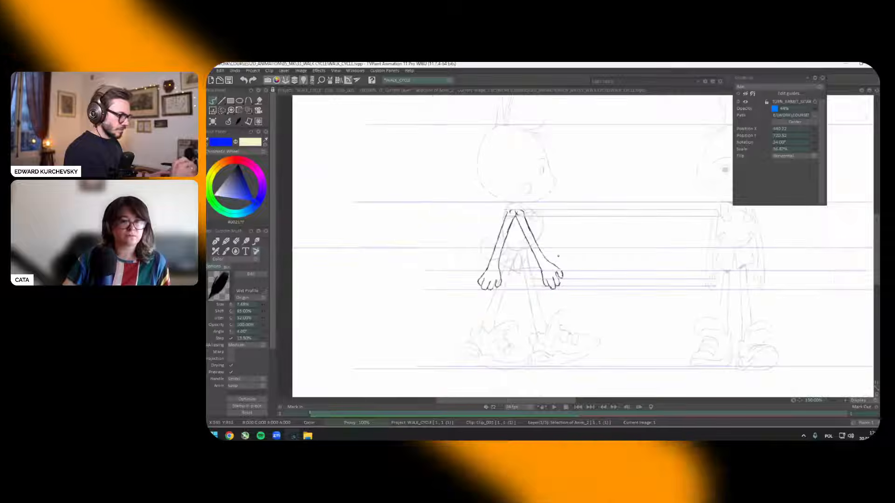
scroll(575, 246, "down", 2)
scroll(575, 246, "up", 2)
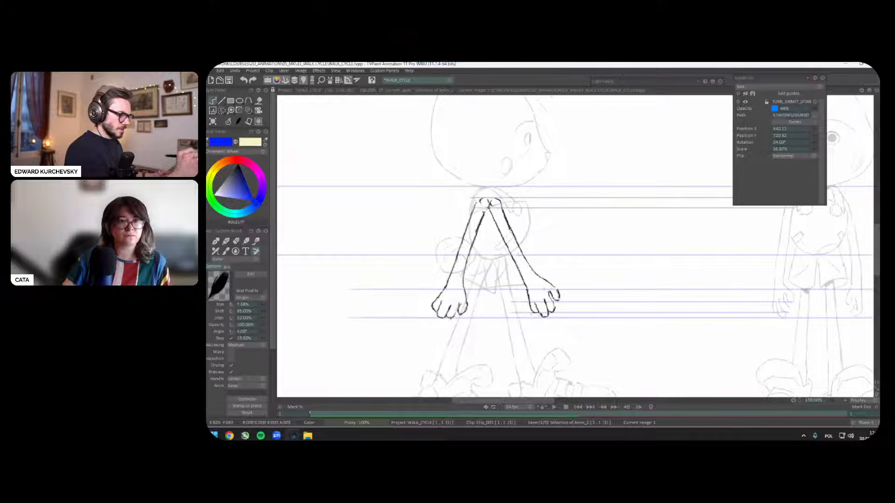
left_click_drag(490, 208, 500, 207)
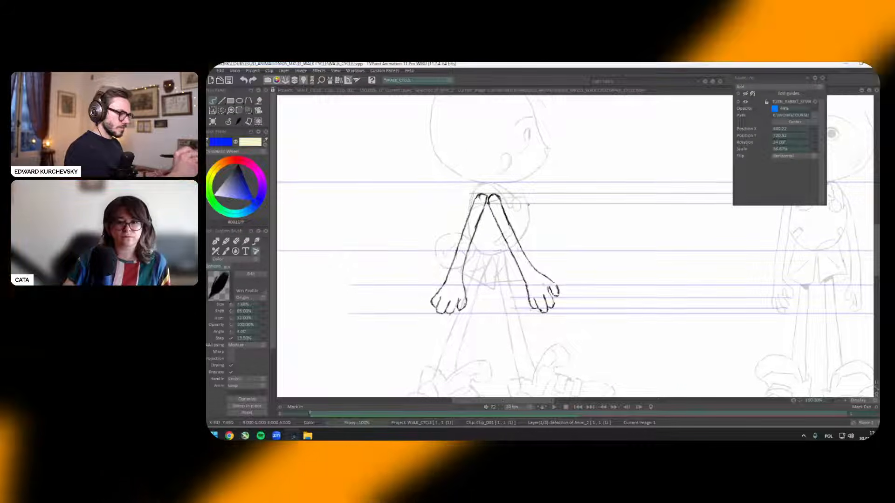
scroll(575, 246, "down", 2)
scroll(575, 246, "up", 2)
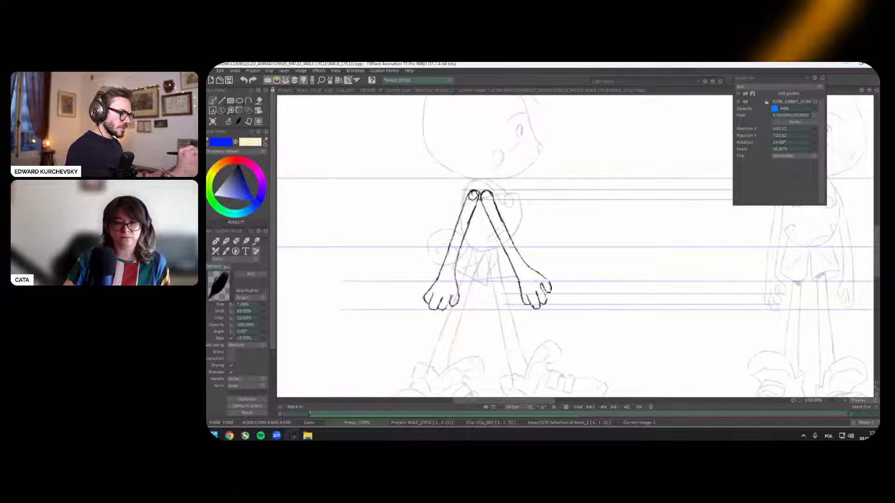
mouse_move(453, 239)
left_mouse_down()
mouse_move(504, 238)
mouse_move(473, 235)
left_mouse_up()
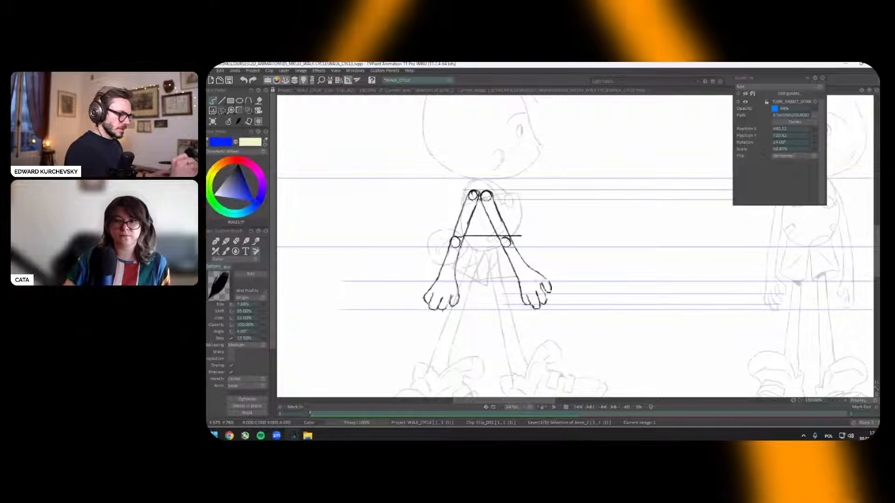
key("ctrl+z")
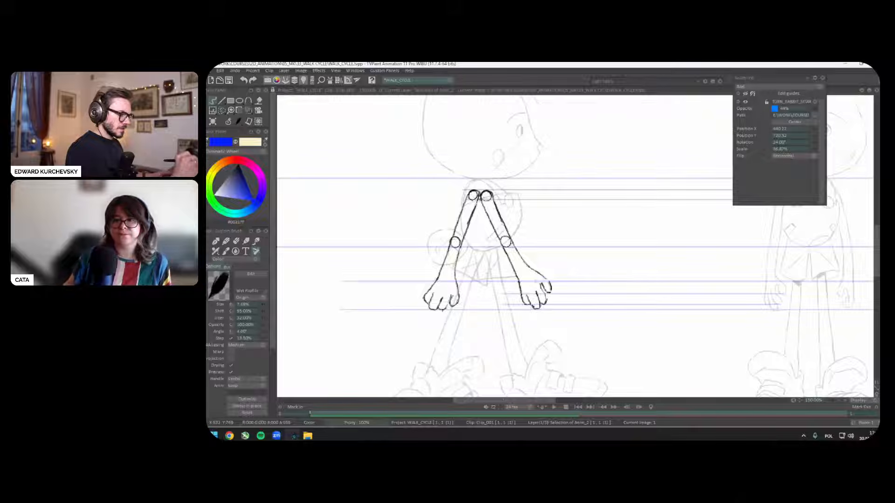
Step: Mark the wrist of the front view's arm with a small circle, undoing stray attempts
mouse_move(711, 304)
left_mouse_down()
mouse_move(683, 305)
mouse_move(696, 314)
left_mouse_up()
left_click_drag(751, 289, 758, 281)
key("ctrl+z")
left_click_drag(669, 328, 670, 326)
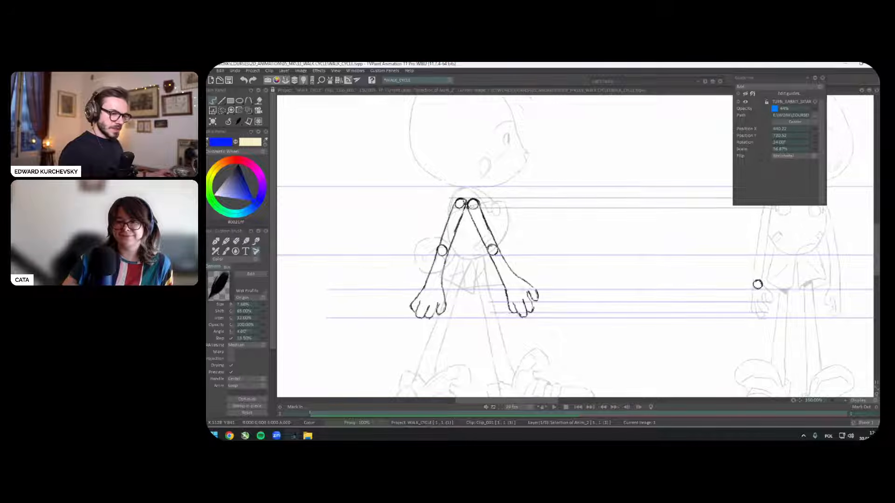
key("ctrl+z")
Step: Lasso the profile's forward hand and slightly reshape it by shifting the upper corner of its transform box
mouse_move(543, 288)
left_mouse_down()
mouse_move(493, 288)
mouse_move(507, 323)
mouse_move(549, 276)
left_mouse_up()
key("s")
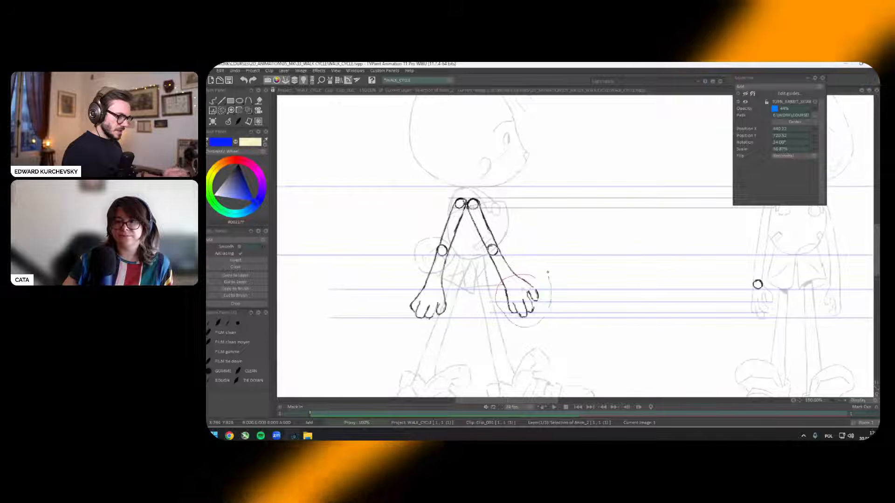
key("ctrl+t")
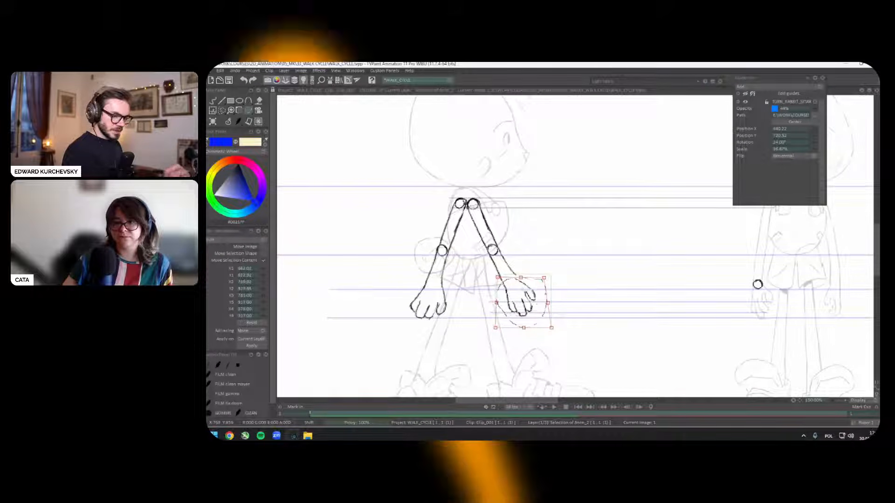
left_click_drag(547, 275, 544, 273)
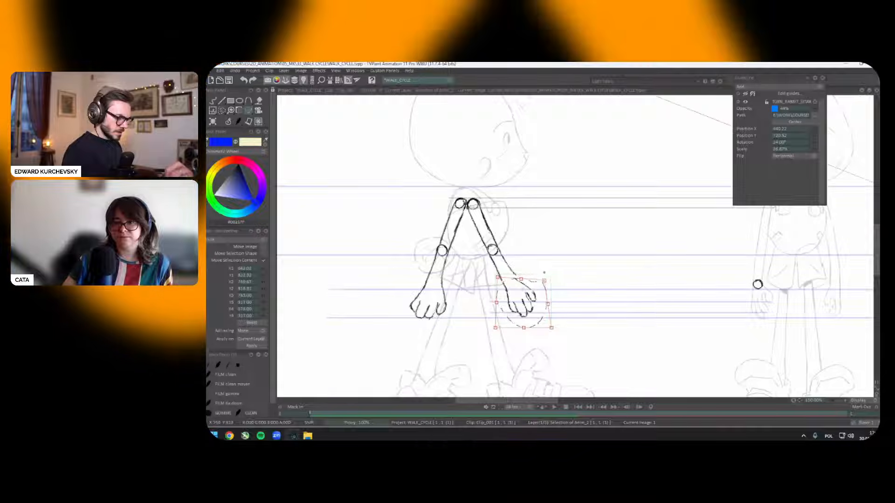
key("b")
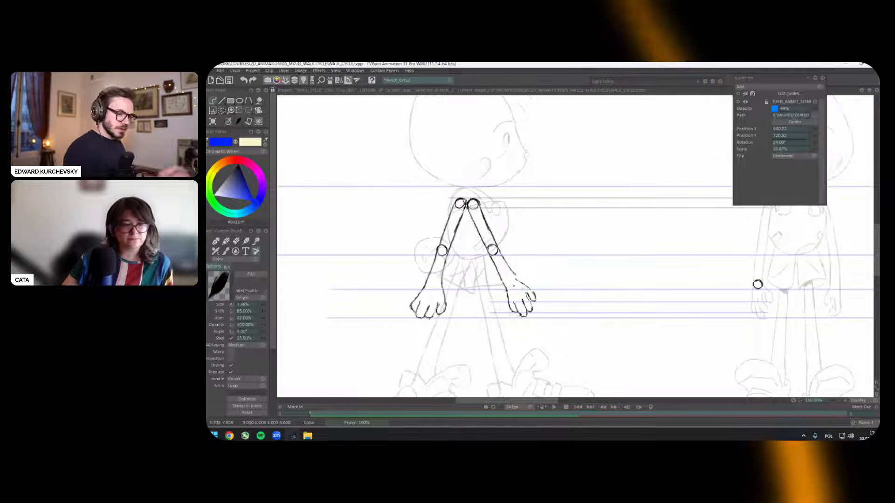
Step: Circle the wrists on both profile arms, aligned by a horizontal line drawn across from the front view's wrist circle
left_click(510, 284)
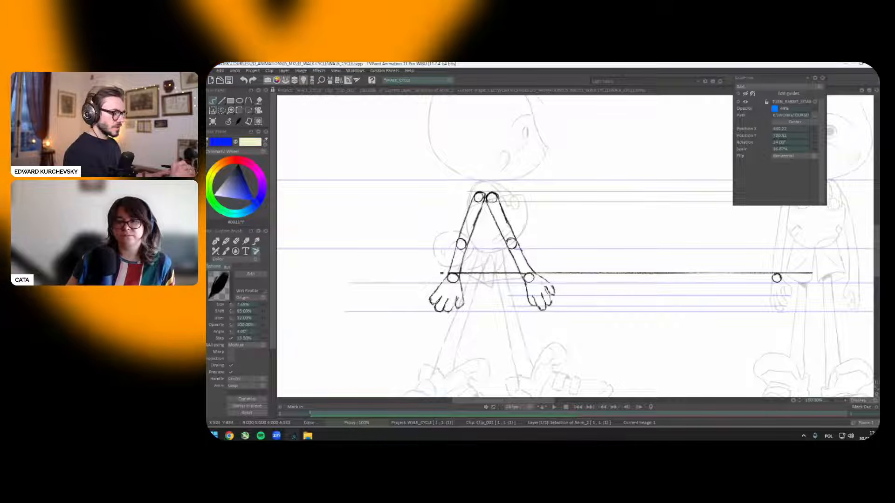
mouse_move(709, 281)
left_mouse_down()
mouse_move(702, 270)
mouse_move(700, 282)
left_mouse_up()
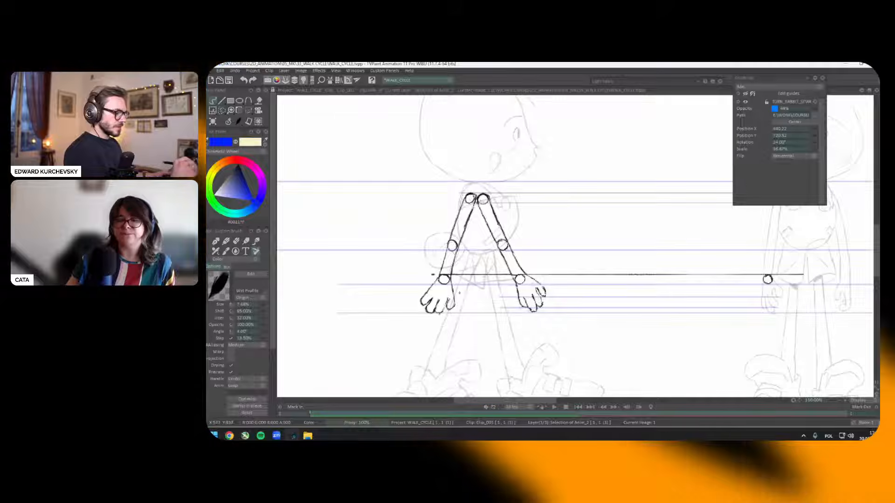
scroll(451, 259, "down", 2)
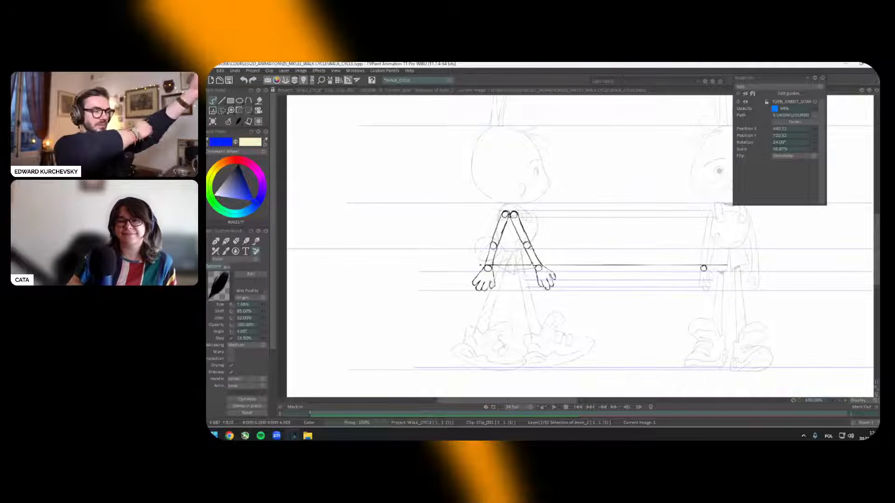
Step: Lasso and delete the horizontal wrist line between the two views and its leftover between the profile arms
key("s")
mouse_move(545, 264)
left_mouse_down()
mouse_move(733, 259)
mouse_move(704, 289)
mouse_move(606, 285)
left_mouse_up()
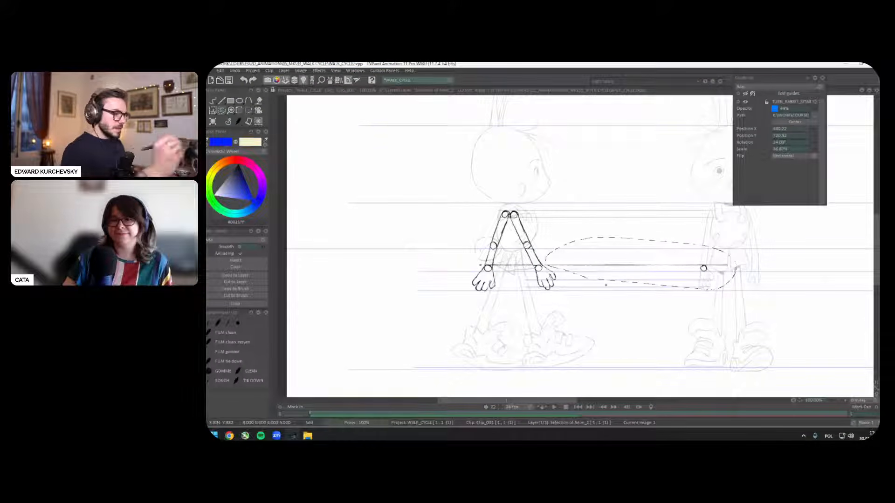
mouse_move(701, 263)
left_mouse_down()
mouse_move(593, 251)
mouse_move(544, 264)
mouse_move(616, 277)
mouse_move(736, 267)
left_mouse_up()
key("Delete")
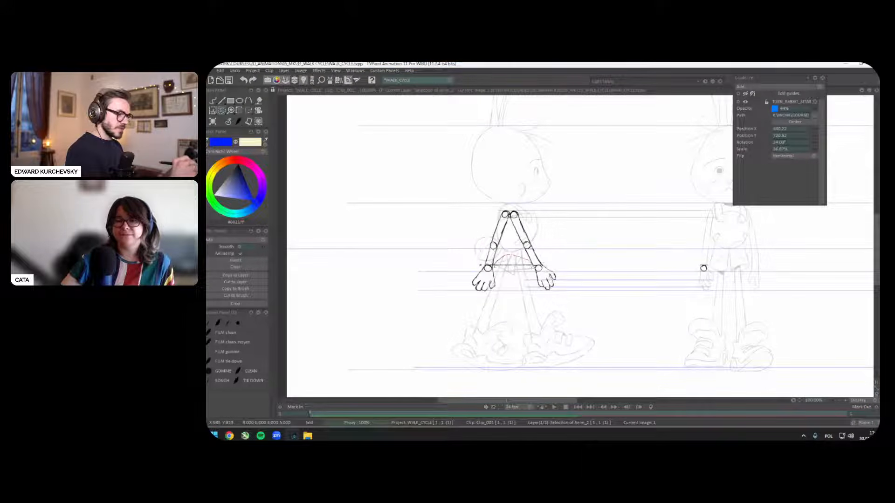
Step: Circle both elbows on the front view, matching the profile's elbow height with a temporary horizontal line that is undone
left_click(239, 121)
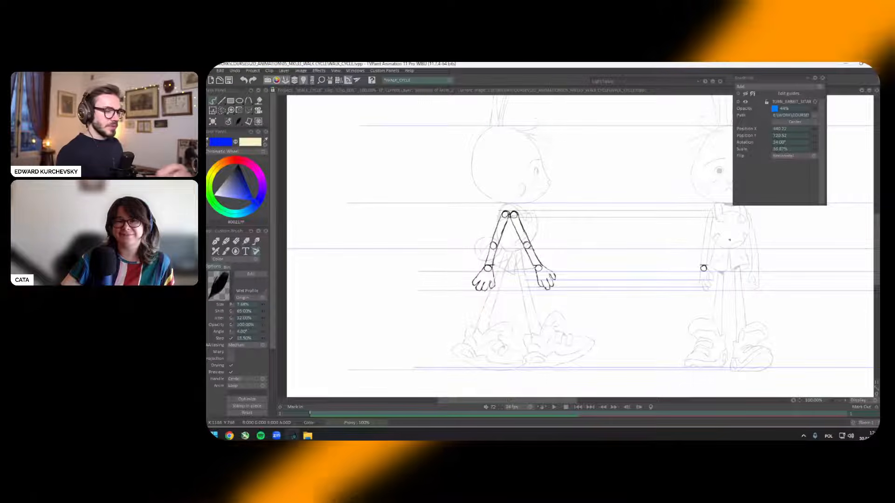
left_click_drag(700, 251, 692, 246)
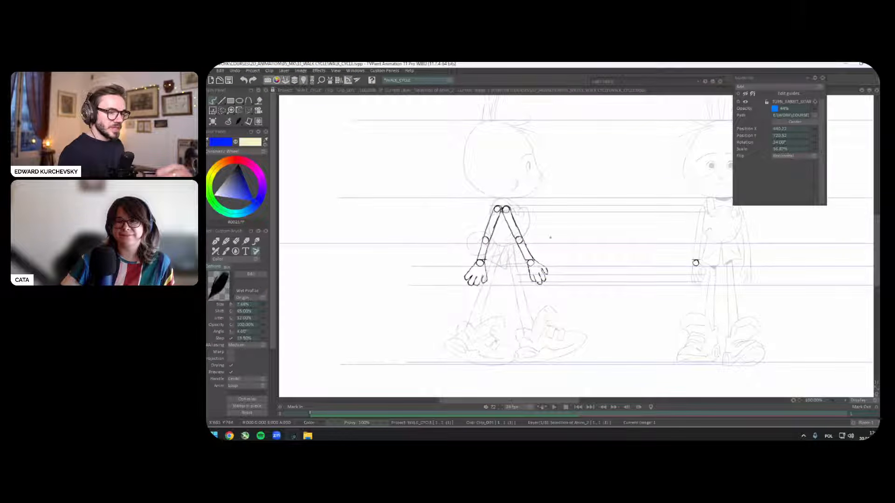
mouse_move(517, 236)
left_mouse_down()
mouse_move(709, 236)
mouse_move(512, 238)
left_mouse_up()
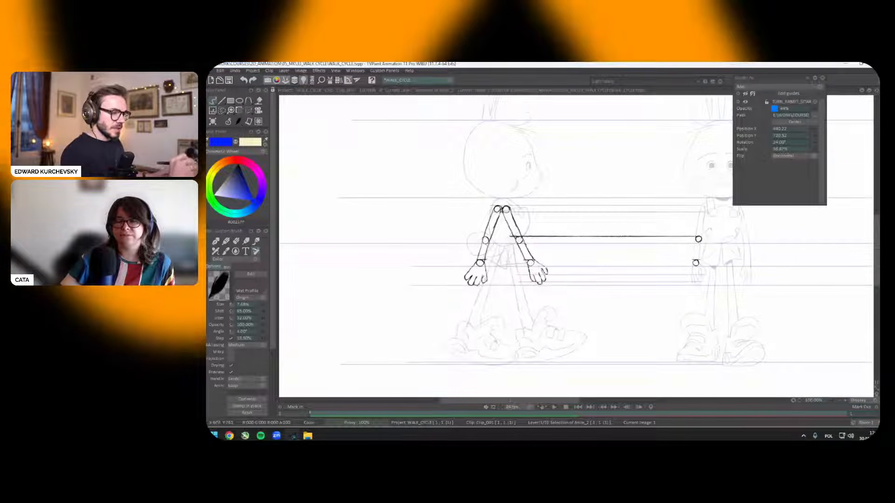
key("ctrl+z")
mouse_move(745, 237)
left_mouse_down()
mouse_move(705, 242)
mouse_move(728, 247)
left_mouse_up()
scroll(719, 255, "down", 1)
scroll(671, 279, "up", 1)
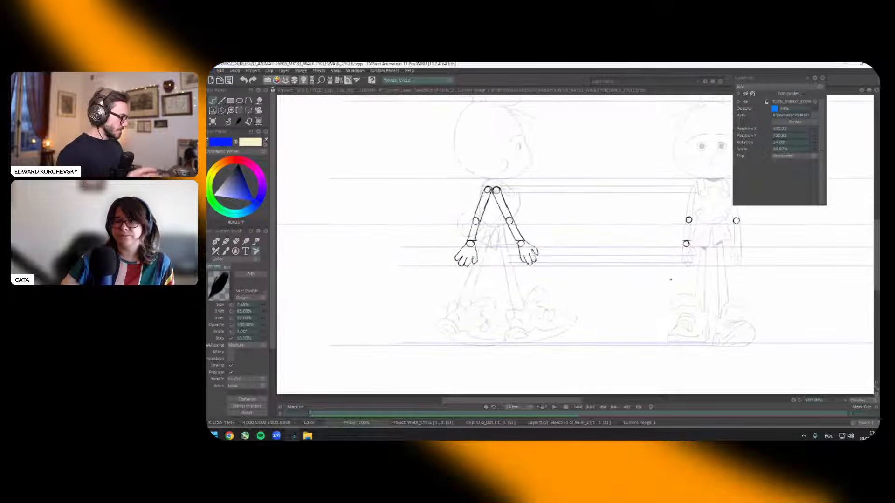
scroll(670, 279, "down", 1)
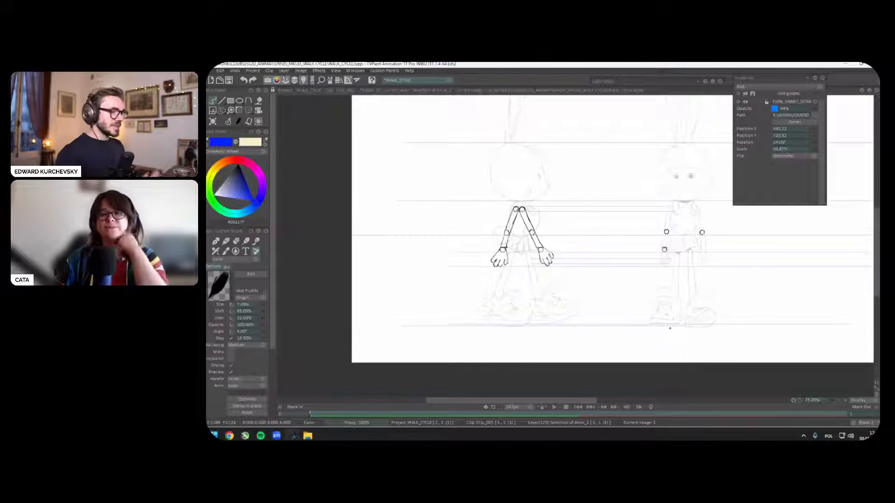
Step: Move the arms layer below the Anim_2 guideline layer and extend its exposure to frame 21
key("shift+Tab")
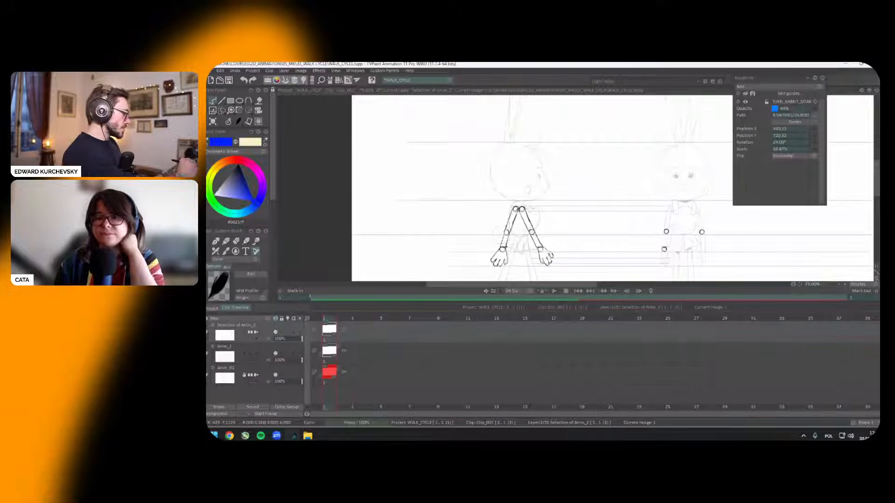
left_click_drag(233, 332, 261, 364)
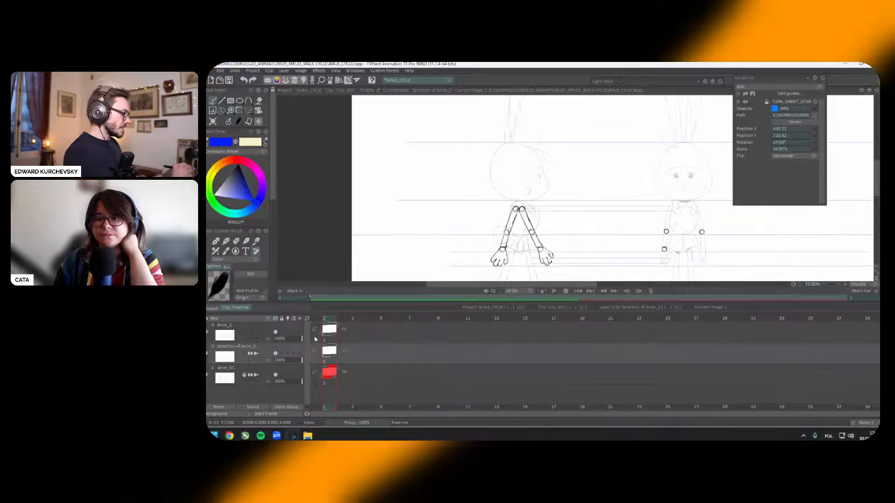
left_click(344, 351)
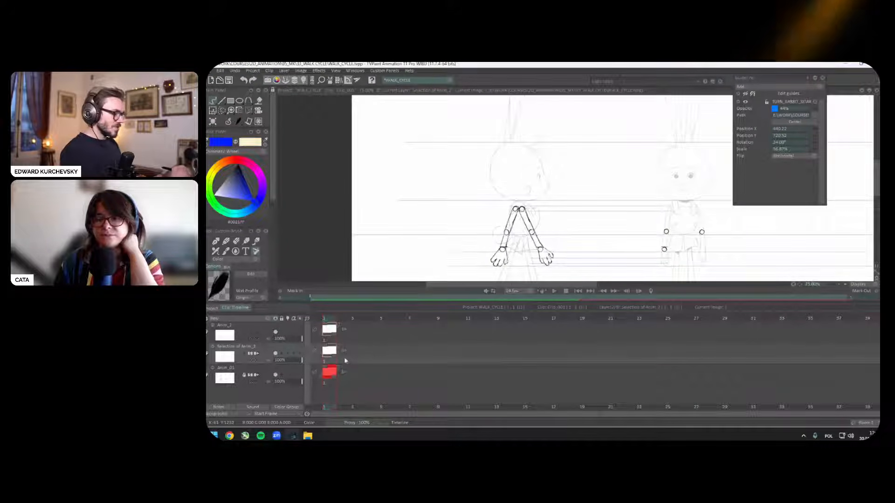
left_click_drag(600, 358, 622, 353)
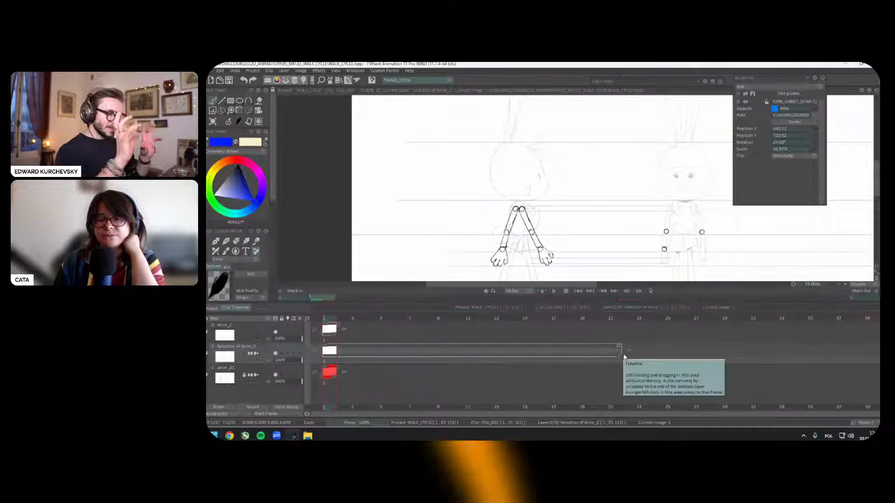
left_click(364, 321)
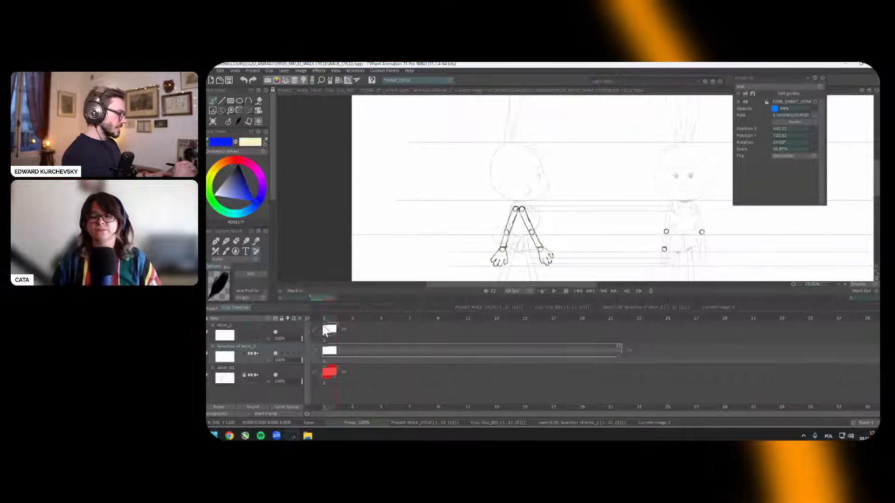
Step: Add a new layer beneath the Anim_2 guideline layer and lower the guideline layer's opacity to 27%
key("Tab")
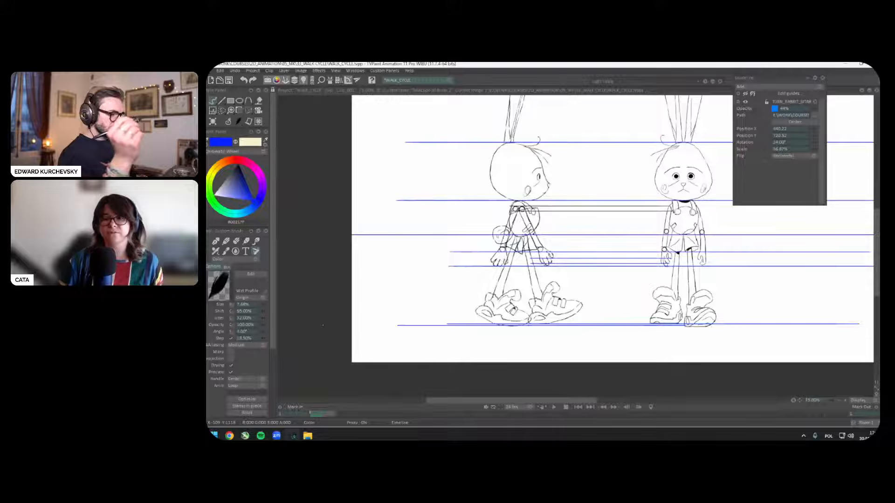
key("Tab")
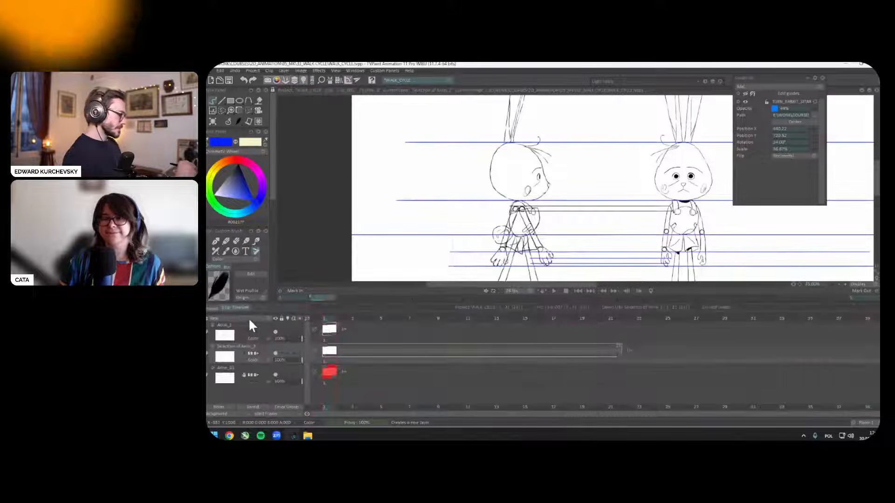
key("Tab")
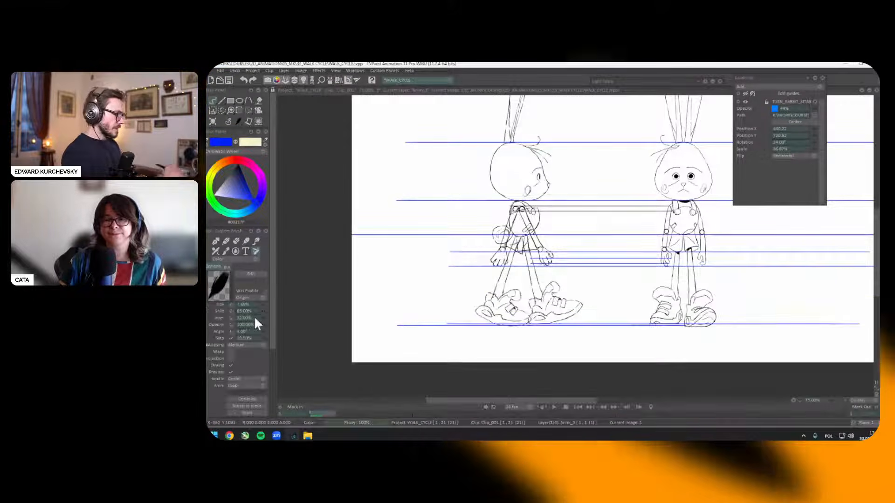
key("Tab")
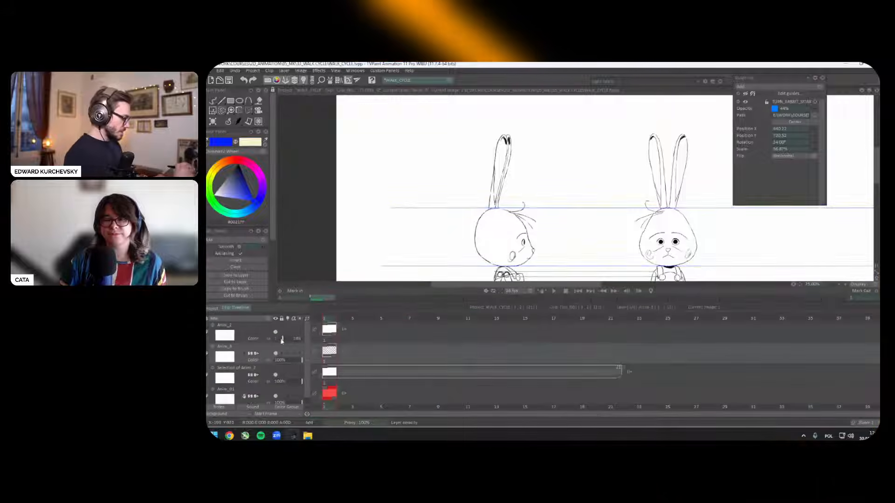
key("Tab")
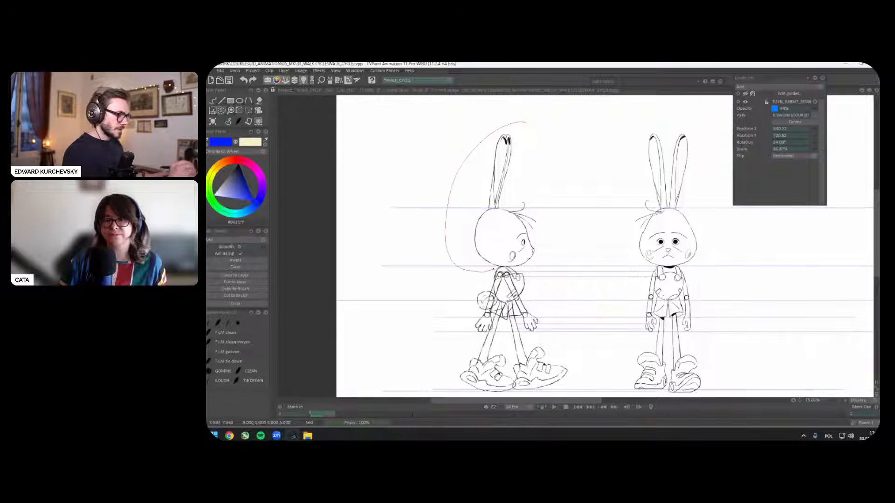
Step: Lasso the heads and ears of both the profile and front views and try to cut them to a brush
left_click_drag(487, 269, 527, 121)
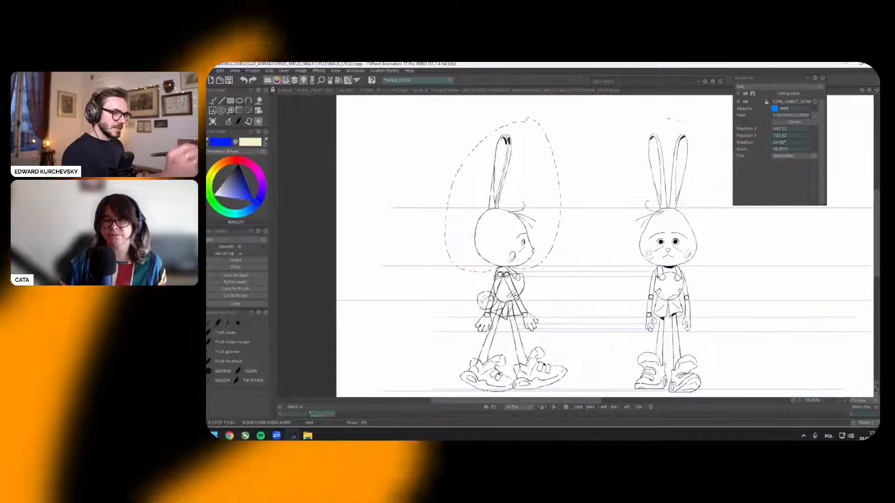
mouse_move(685, 122)
left_mouse_down()
mouse_move(627, 281)
mouse_move(657, 267)
left_mouse_up()
left_click(239, 298)
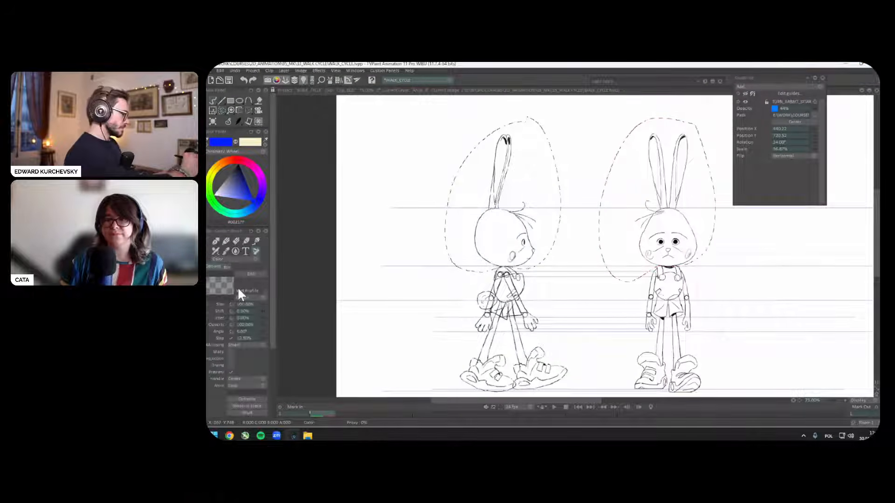
Step: Toggle the layers' visibility to identify the one holding the rabbit drawings and rename that layer as model
key("Tab")
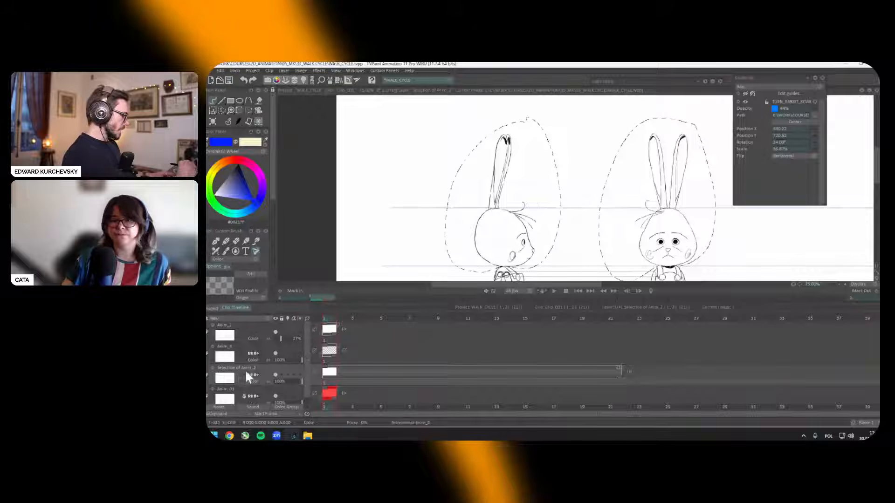
left_click(275, 394)
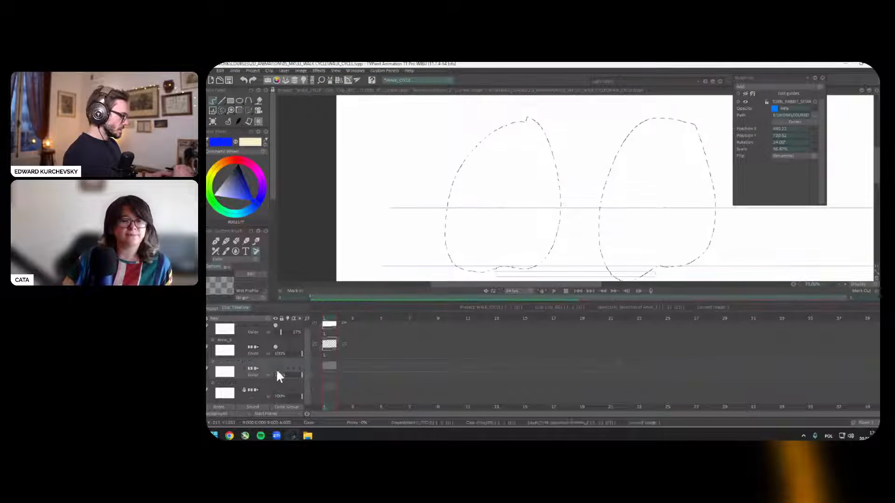
left_click(275, 388)
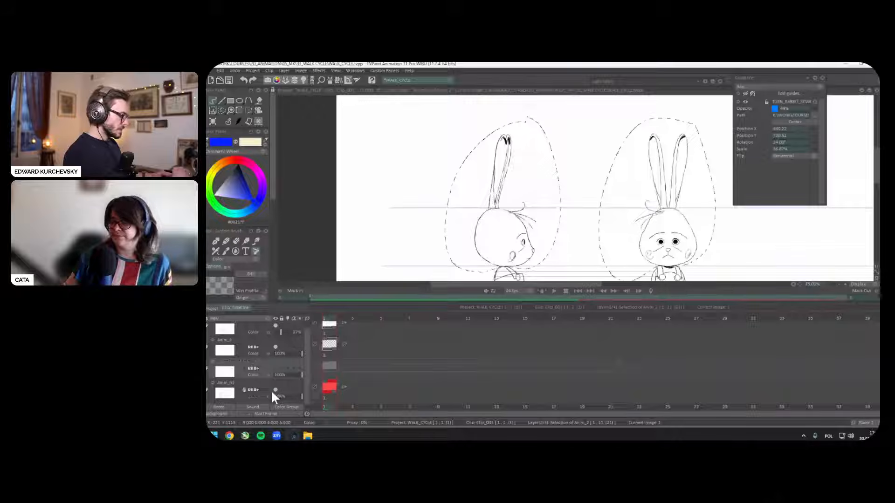
double_click(230, 383)
type("Model")
key("Return")
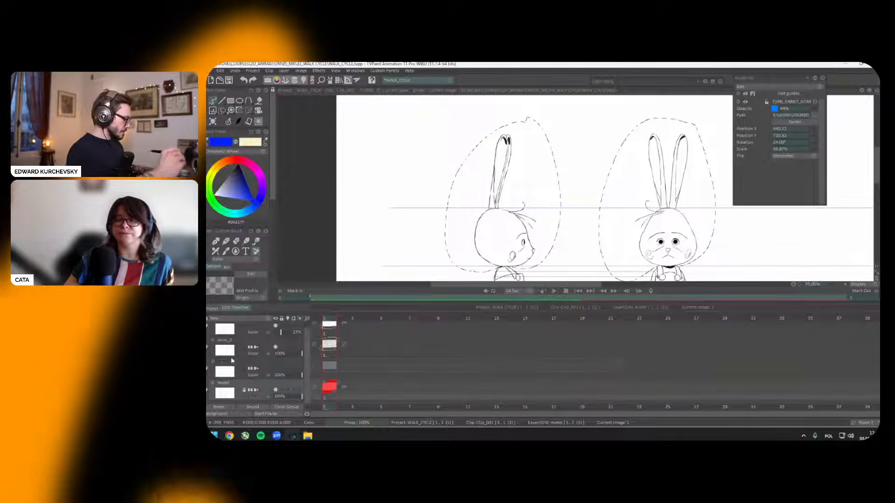
Step: Copy the selected heads to a brush, stamp them in place on the Anim_3 layer, turn on the light table and clear the selection
scroll(247, 265, "down", 1)
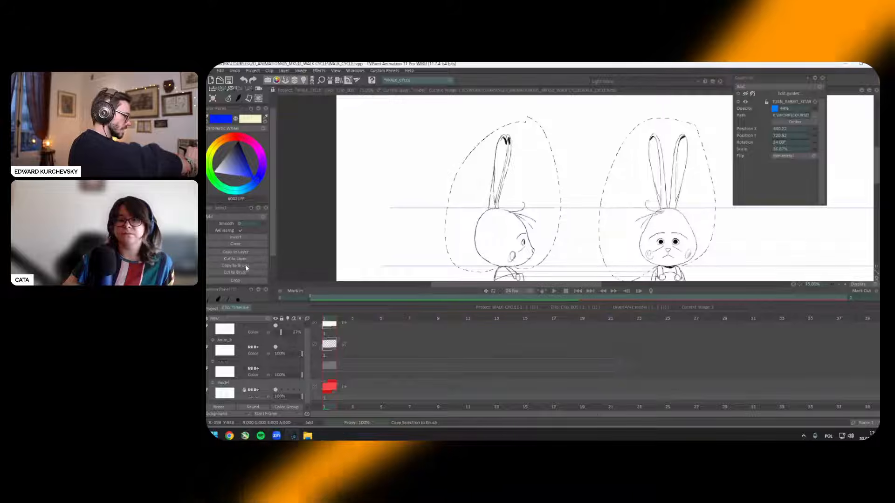
scroll(274, 246, "down", 2)
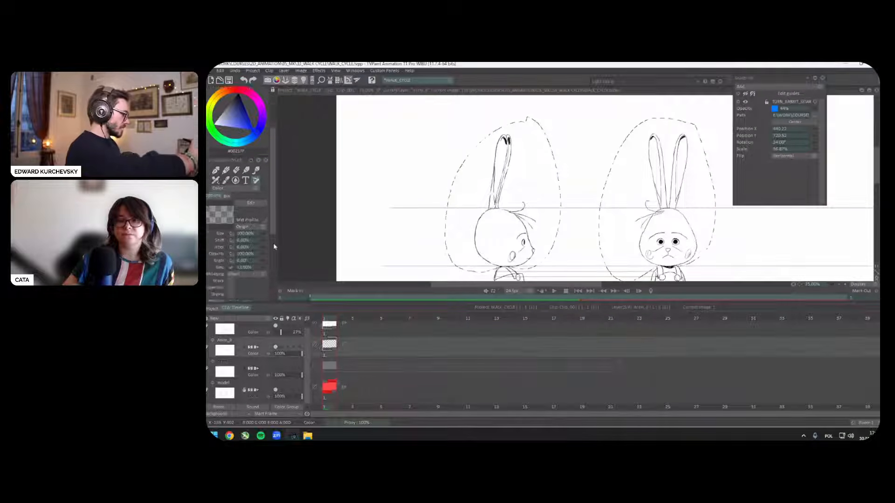
left_click(258, 256)
key("Tab")
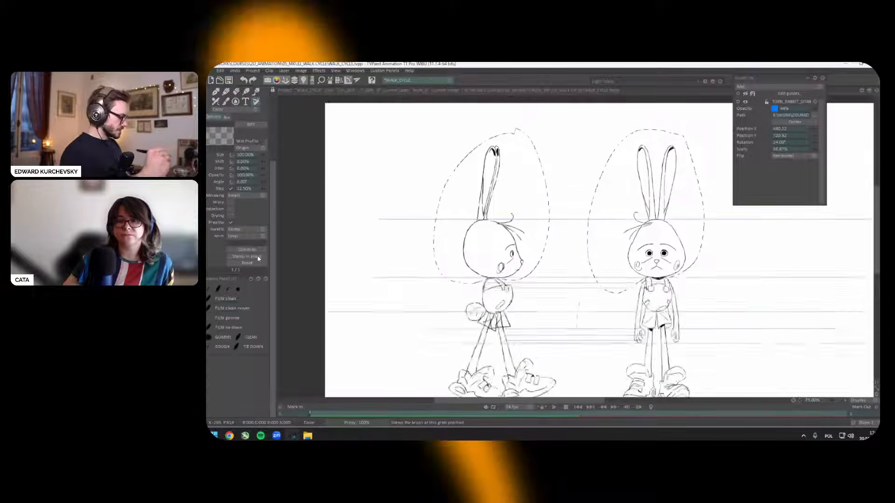
key("l")
key("ctrl+d")
Step: Choose the pen brush, set its colour to red (#FF0000) and try a stroke between the two views, then undo it
left_click(216, 92)
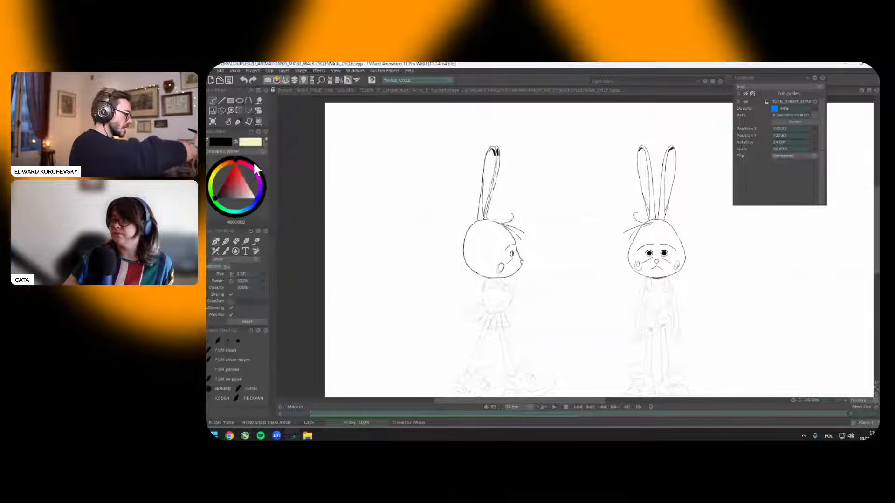
left_click_drag(239, 175, 244, 122)
key("plus")
left_click_drag(582, 223, 633, 173)
mouse_move(619, 199)
left_mouse_down()
mouse_move(597, 273)
mouse_move(662, 243)
mouse_move(643, 270)
mouse_move(528, 296)
left_mouse_up()
key("ctrl+z")
key("plus")
key("minus")
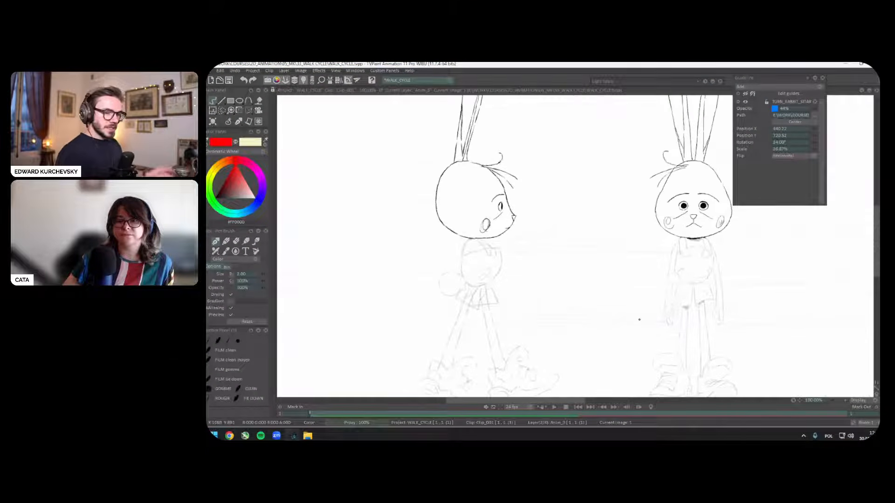
Step: Trace the back and lower edge of the profile view's torso in red on the Anim_3 layer
key("0")
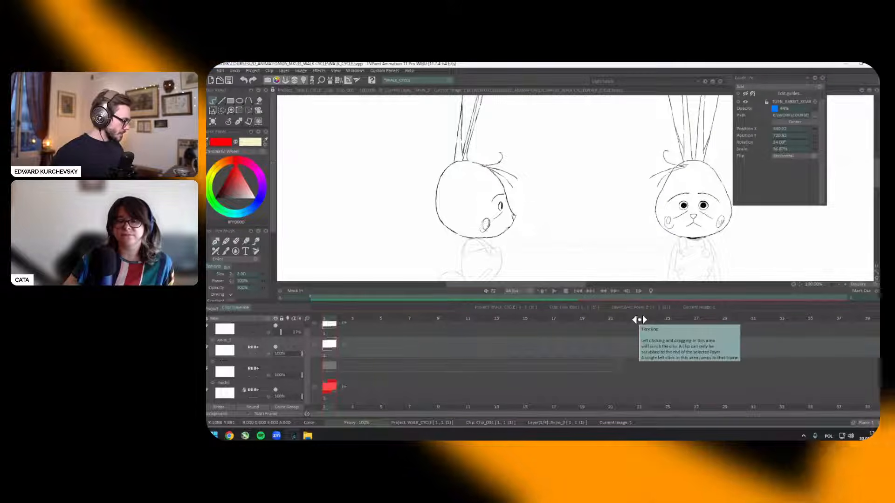
key("0")
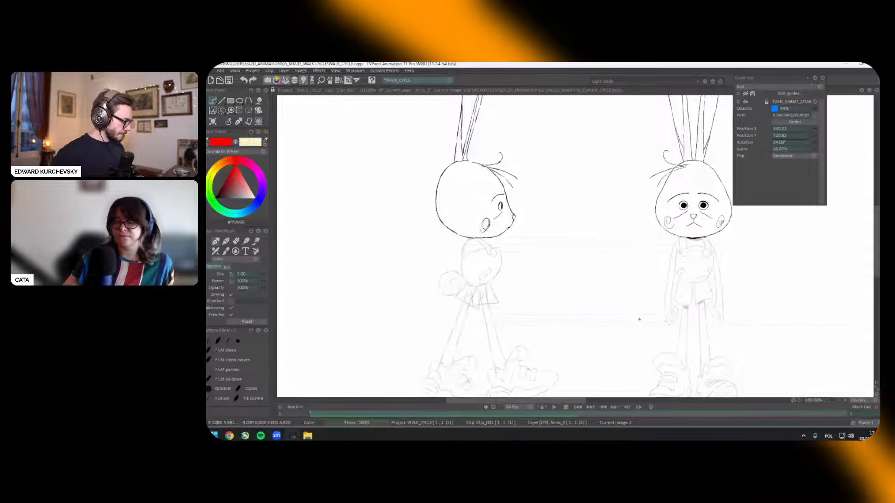
scroll(420, 273, "up", 3)
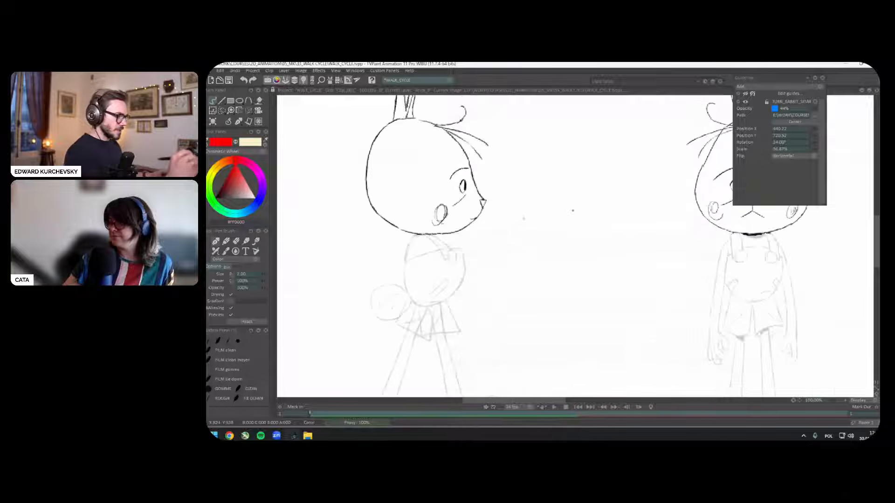
mouse_move(485, 232)
left_mouse_down()
mouse_move(484, 273)
mouse_move(500, 289)
left_mouse_up()
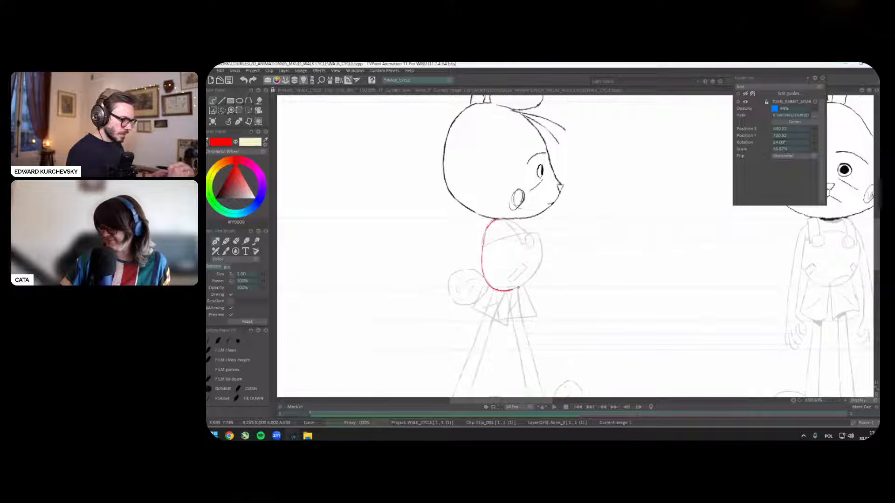
Step: Complete the red torso outline on the side-view rabbit, closing the chest and the area below the neck
mouse_move(540, 255)
left_mouse_down()
mouse_move(538, 234)
mouse_move(507, 238)
left_mouse_up()
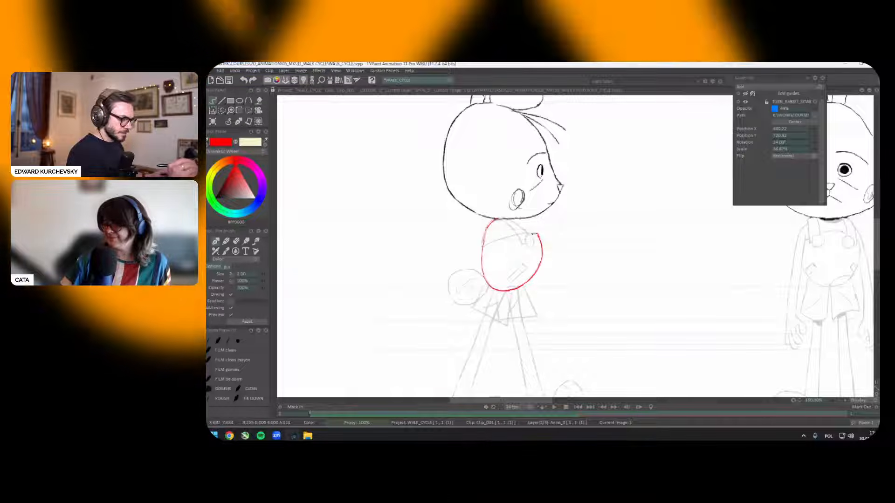
key("ctrl+z")
left_click_drag(513, 221, 526, 231)
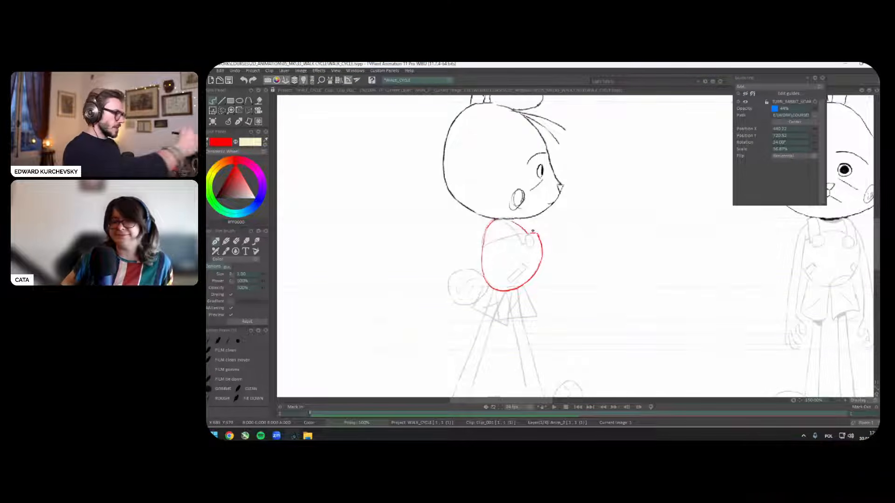
key("ctrl+z")
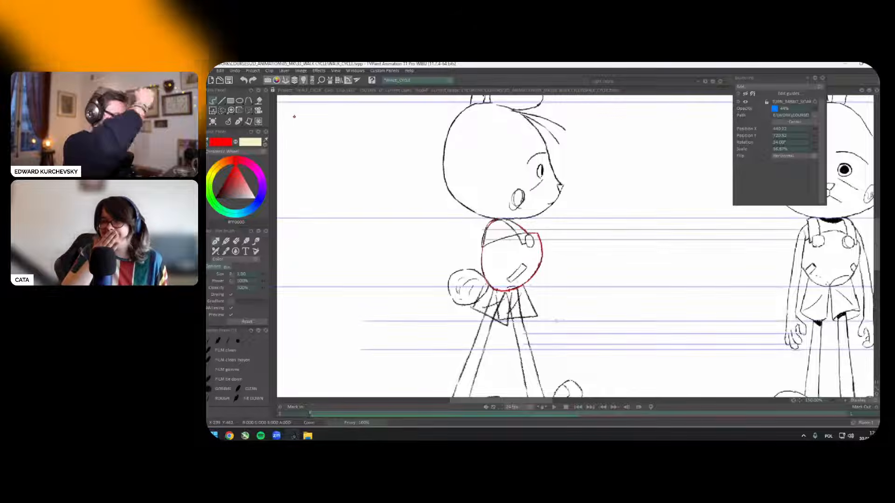
Step: Show the arms layer and make the model layer active, with both rabbit views in frame
key("Tab")
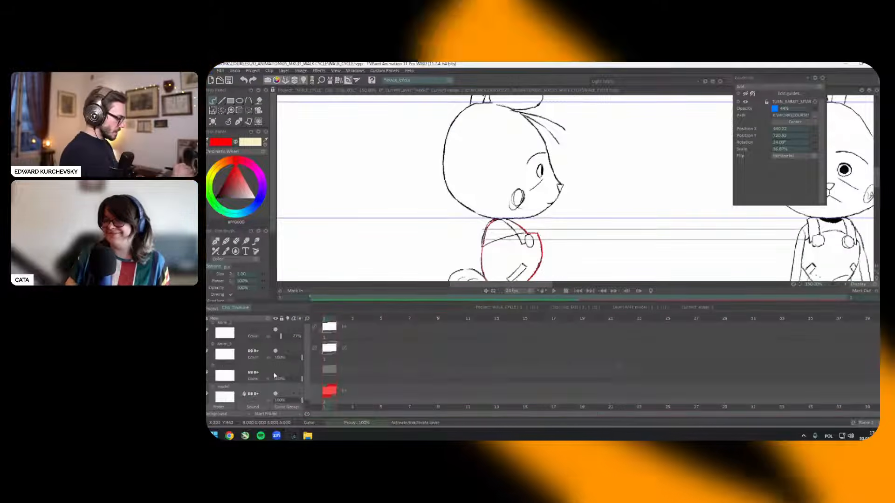
left_click(218, 198)
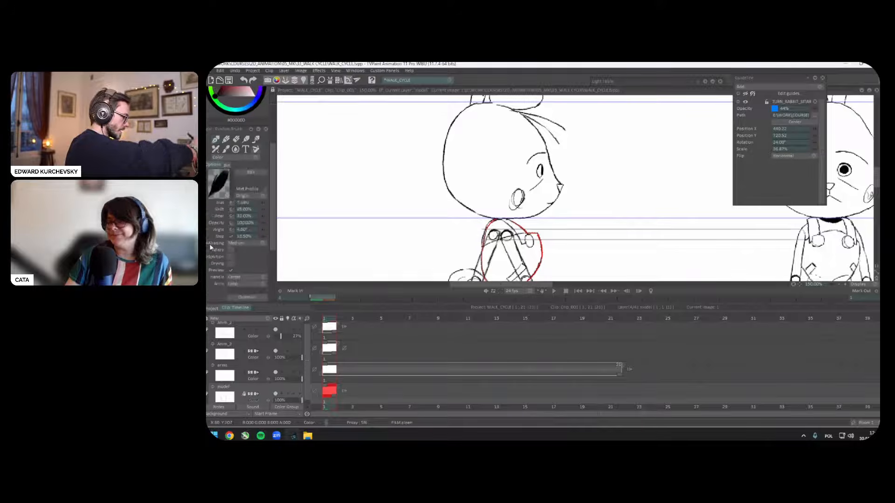
scroll(625, 182, "down", 1)
left_click_drag(625, 182, 612, 166)
key("Tab")
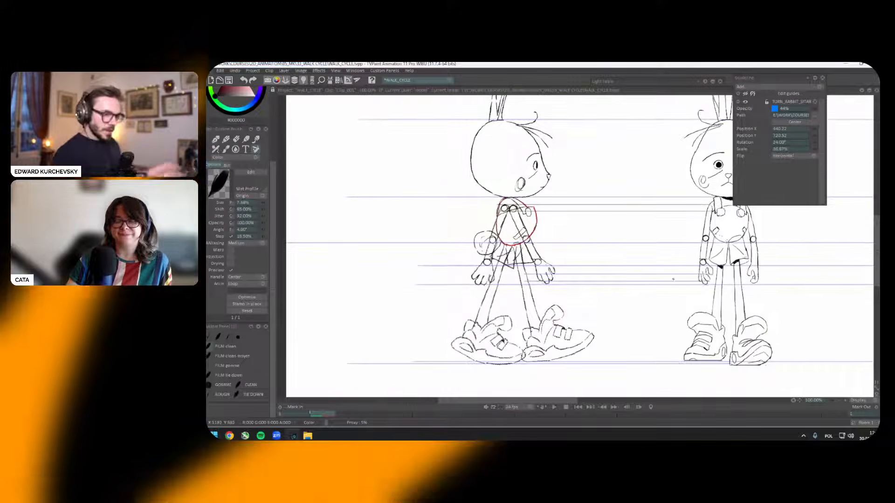
left_click_drag(673, 279, 640, 298)
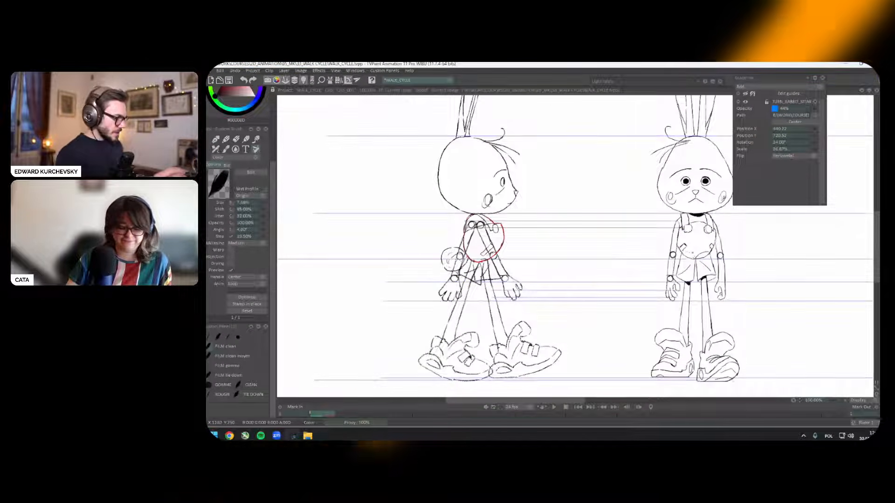
key("ctrl+z")
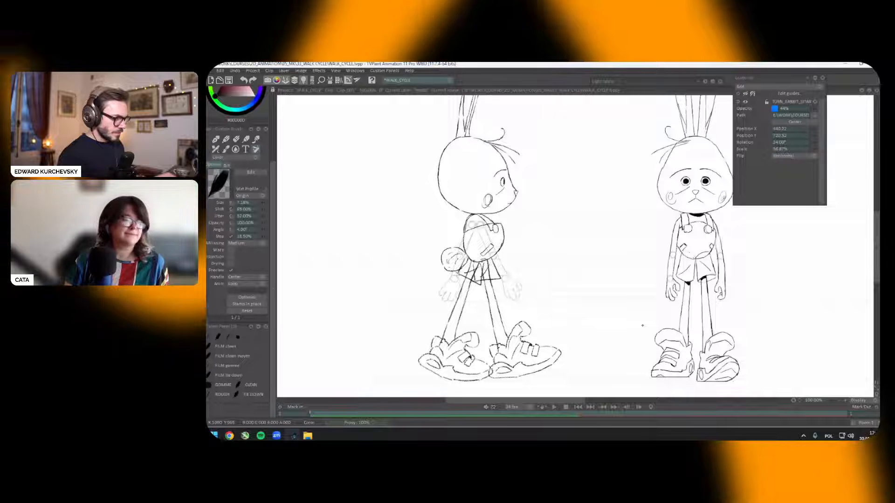
Step: Try horizontal comparison strokes from the front-view rabbit's torso across to the side-view torso, undoing each one
key("s")
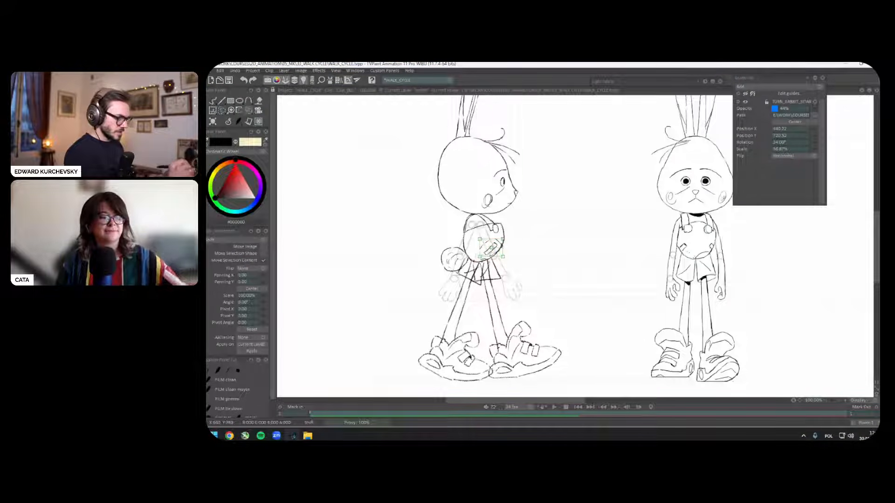
left_click(231, 123)
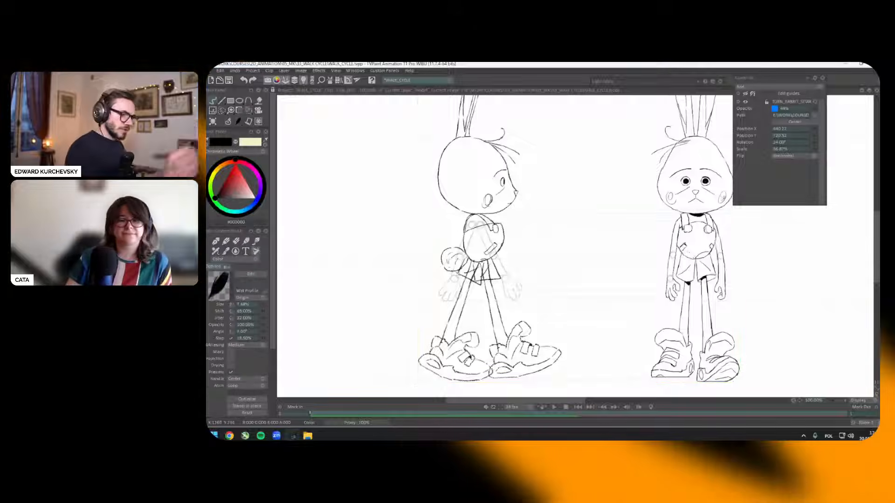
left_click_drag(681, 242, 496, 243)
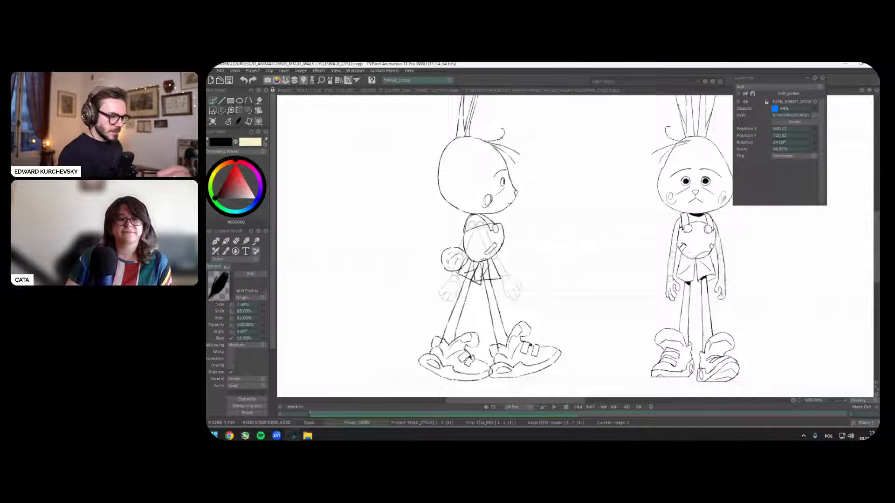
left_click_drag(684, 243, 499, 243)
key("ctrl+z")
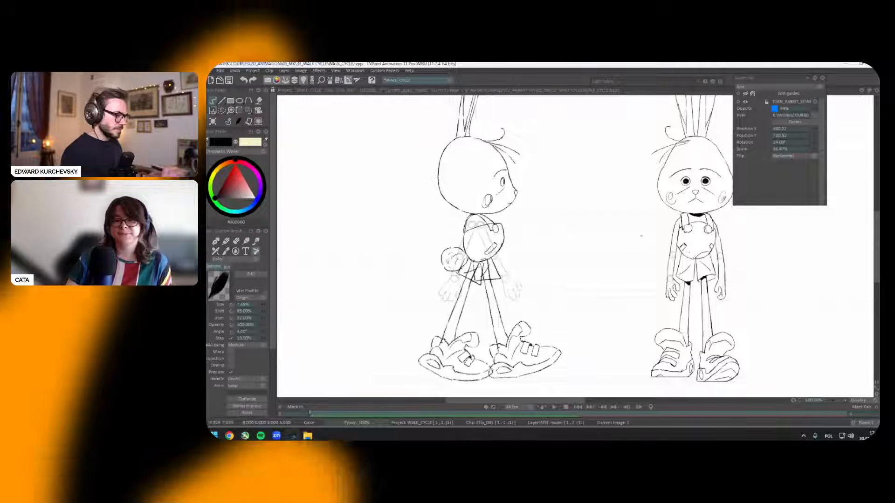
left_click_drag(659, 235, 510, 235)
key("ctrl+z")
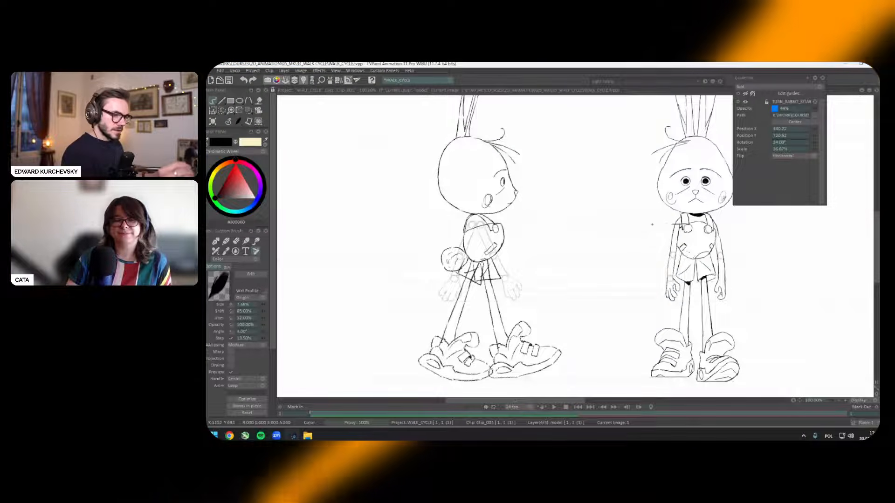
left_click_drag(652, 225, 489, 224)
key("ctrl+z")
left_click_drag(682, 230, 471, 229)
key("ctrl+z")
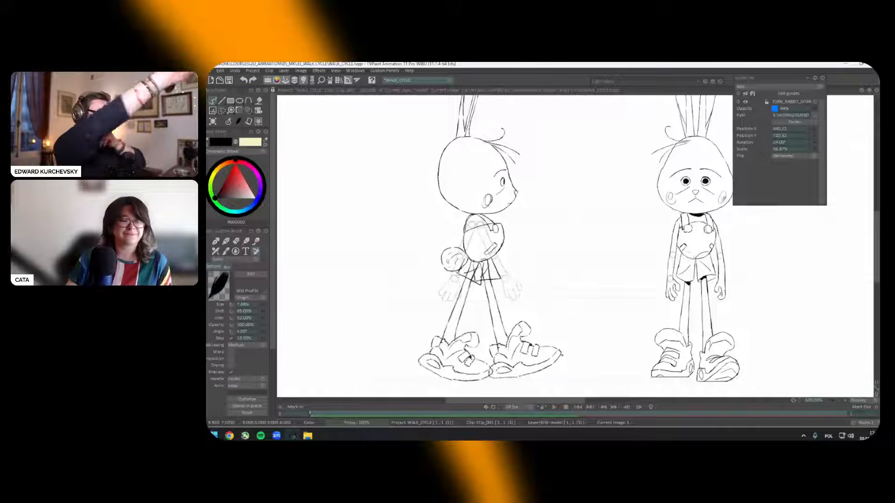
Step: Select the layer holding the red torso sketch, return to the red brush, and rename the layer as structure
key("Tab")
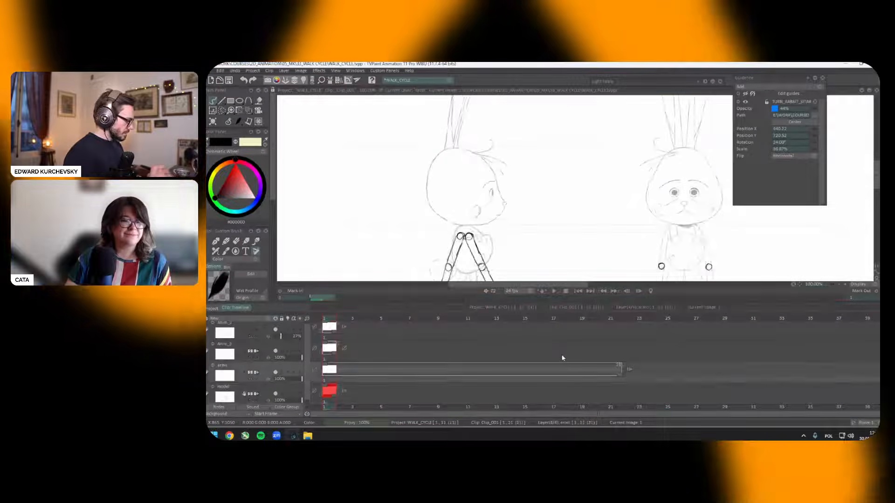
key("Tab")
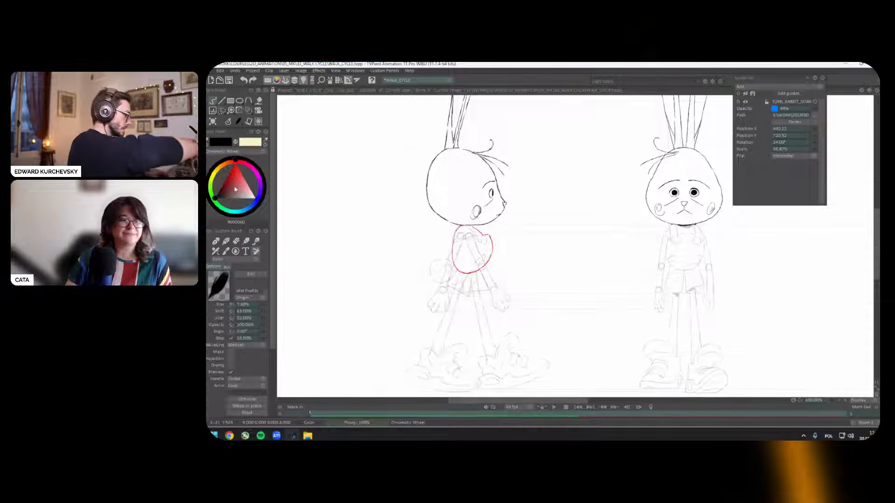
key("b")
mouse_move(224, 354)
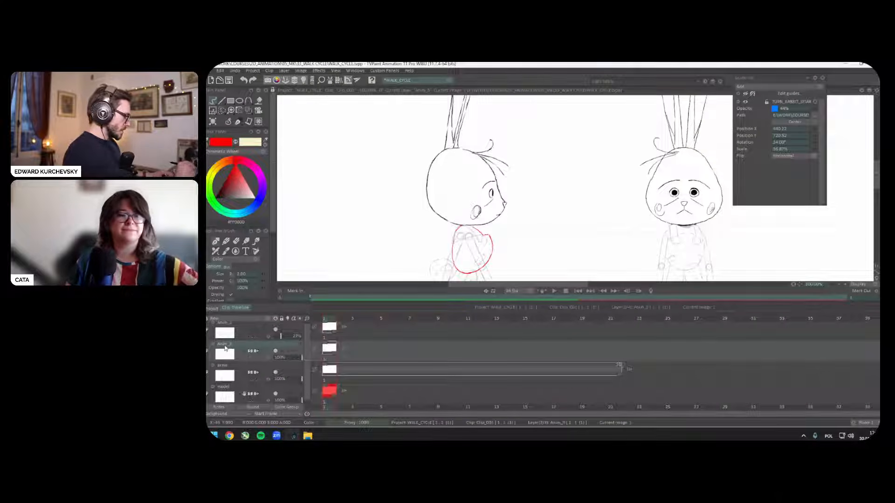
type("struct")
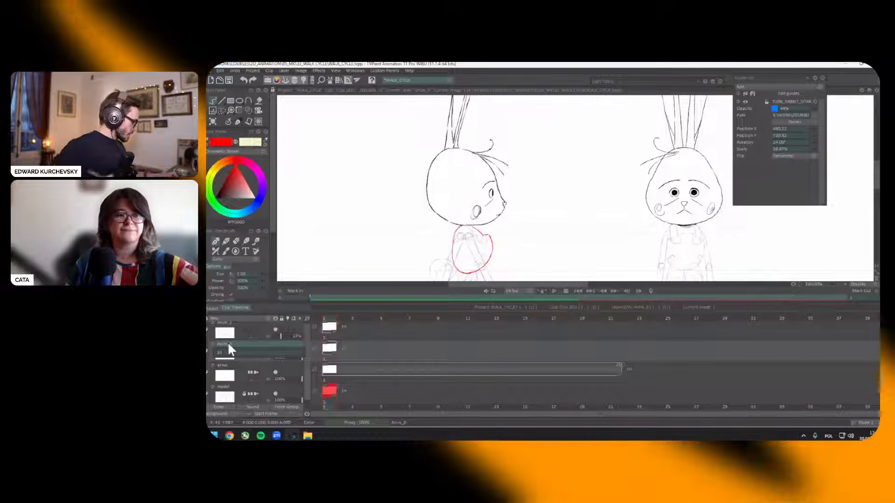
type("ure")
key("Return")
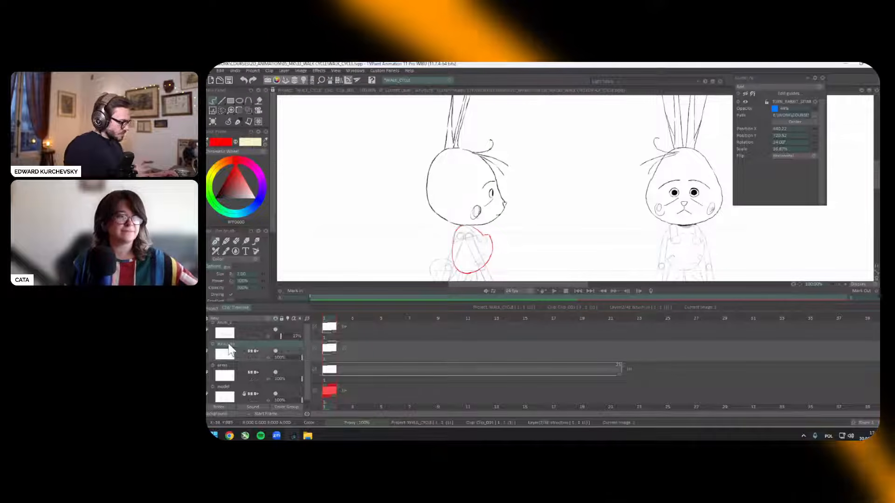
Step: Sketch the side-view rabbit's upper arm in red with a shoulder circle, an elbow circle and connecting lines
key("Tab")
scroll(599, 204, "up", 1)
left_click_drag(545, 205, 618, 220)
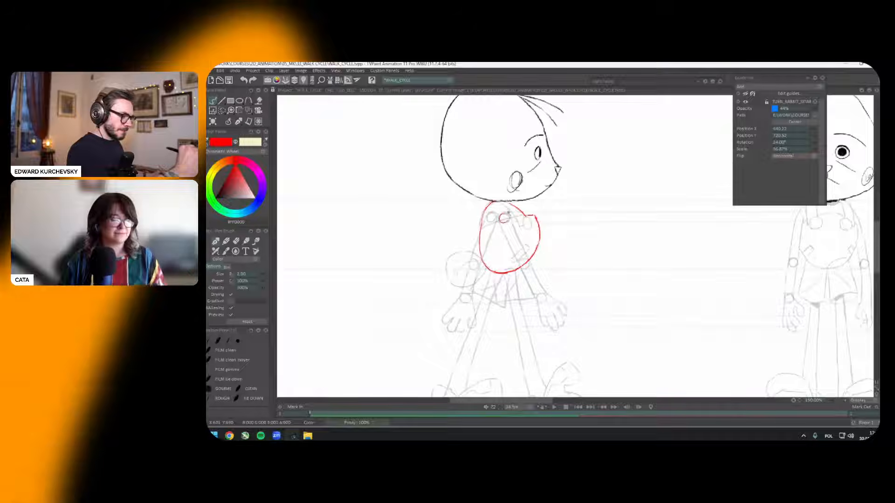
left_click_drag(507, 221, 506, 223)
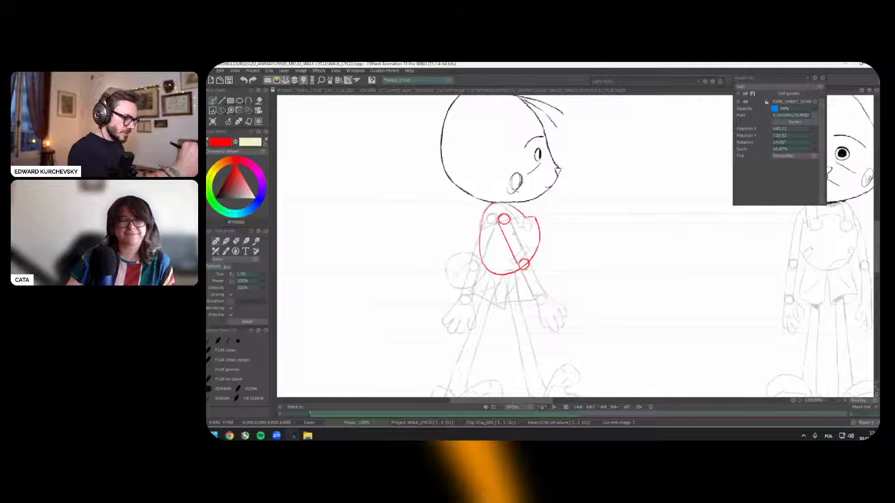
Step: Draw a red bracket along the ground under the side-view rabbit's shoes, marking the full spread of the feet
scroll(616, 275, "down", 1)
left_click_drag(631, 282, 632, 290)
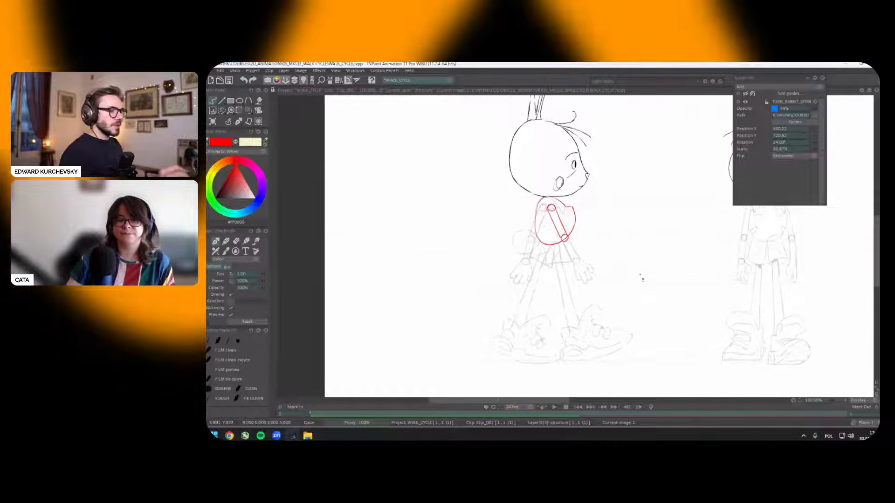
left_click_drag(491, 345, 490, 362)
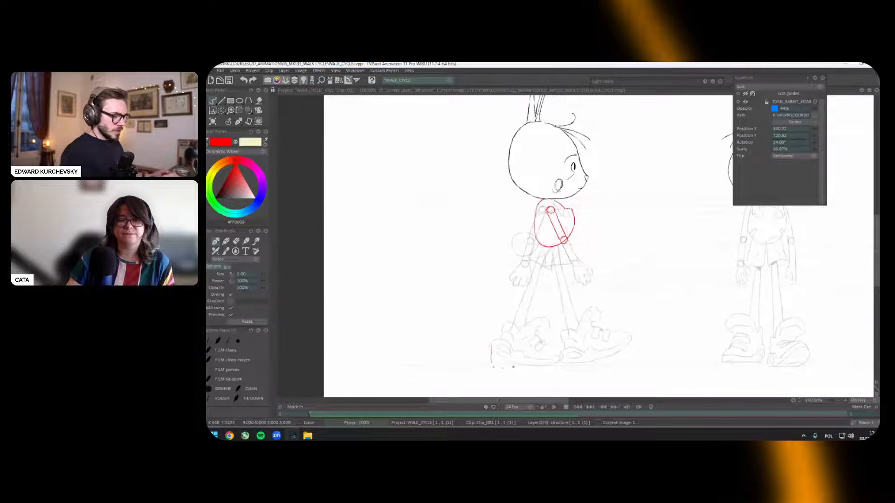
left_click_drag(583, 261, 584, 273)
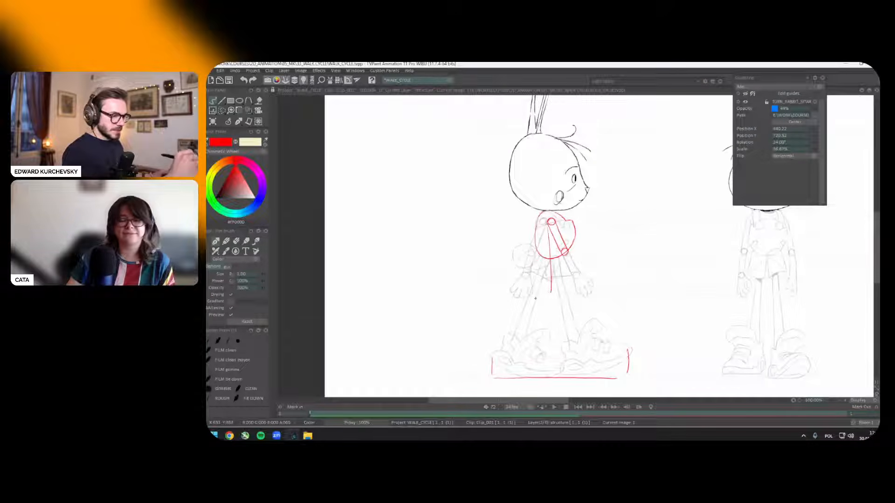
mouse_move(512, 291)
left_mouse_down()
mouse_move(513, 300)
mouse_move(595, 304)
left_mouse_up()
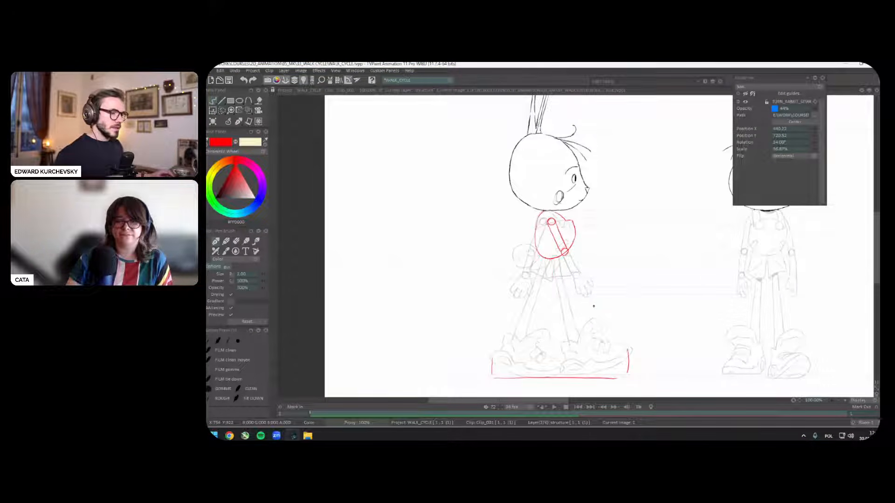
Step: Try a larger red circle around the side-view torso and undo it
left_click_drag(617, 204, 616, 204)
left_click_drag(536, 221, 530, 247)
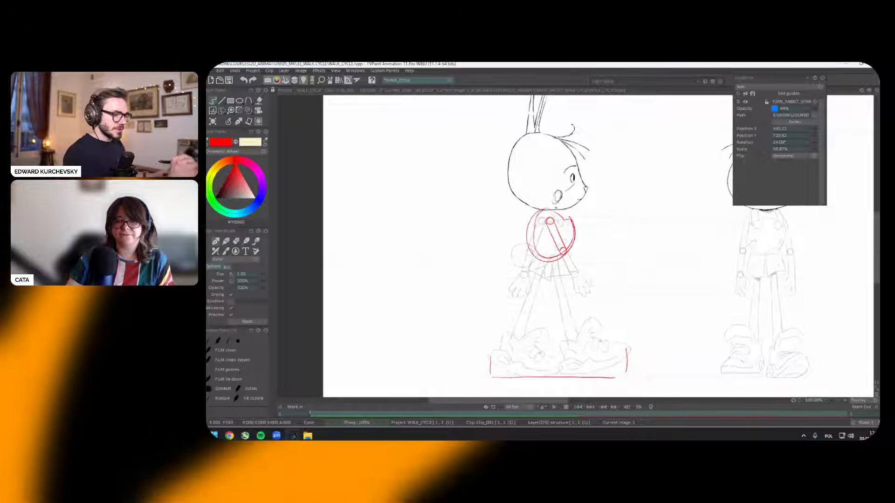
key("ctrl+z")
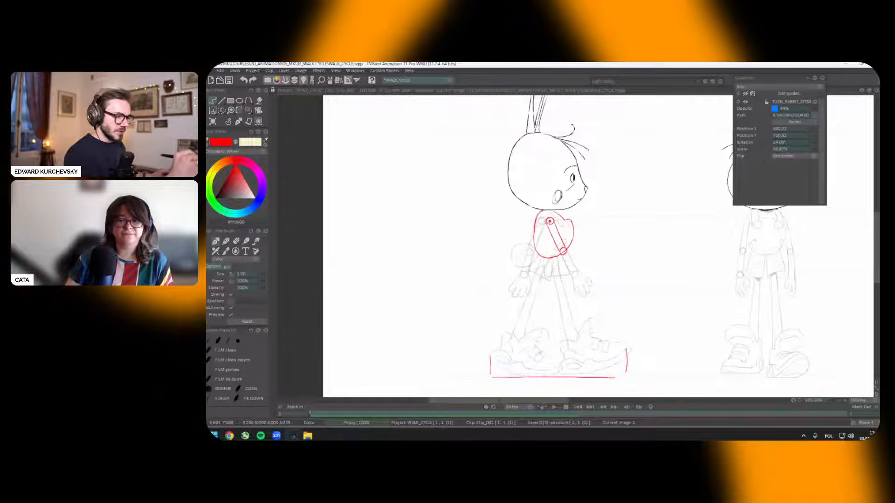
Step: Draw a vertical red axis from the shoulder to the ground, plus a bracket with swing arcs between the two hands
left_click_drag(550, 222, 550, 312)
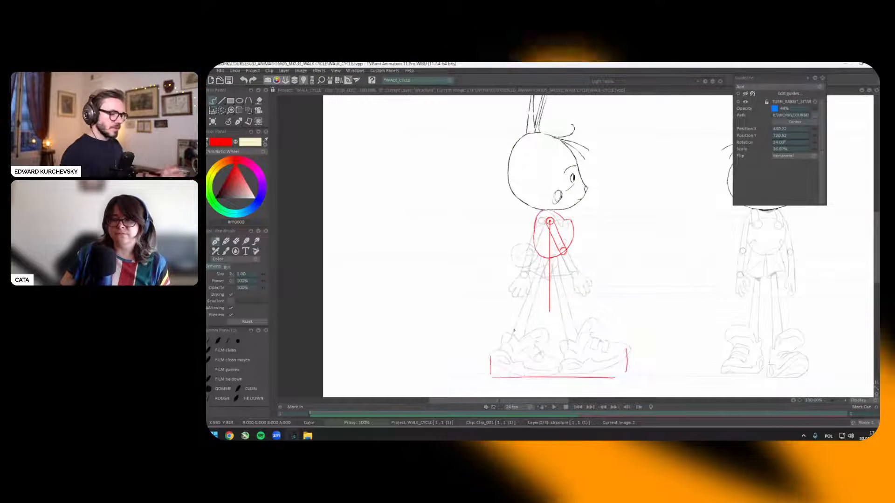
mouse_move(508, 289)
left_mouse_down()
mouse_move(509, 297)
mouse_move(548, 297)
left_mouse_up()
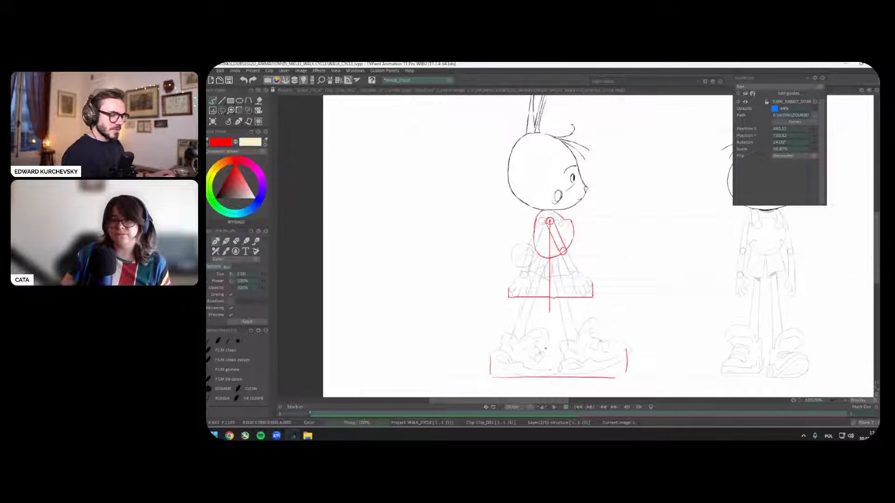
left_click_drag(510, 297, 593, 296)
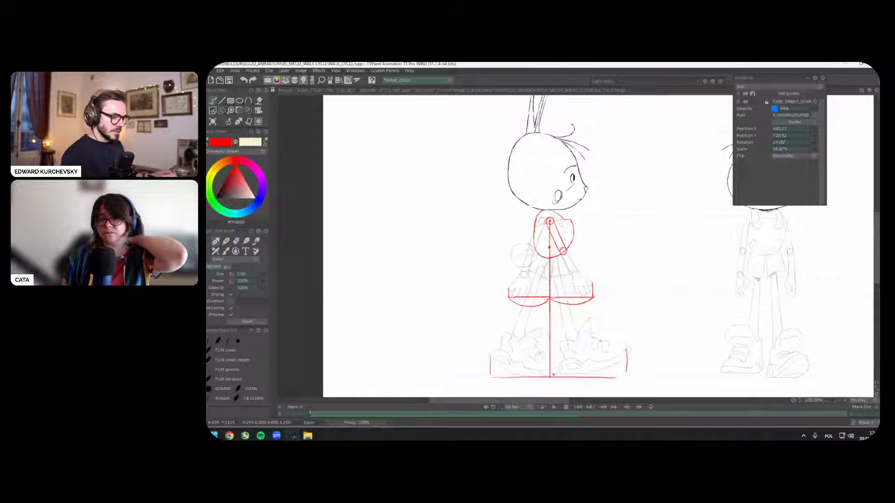
Step: Sketch a red structure diagram between the two rabbit views: a large circle above a smaller one, joined by side lines
left_click_drag(553, 374, 515, 396)
left_click_drag(611, 213, 608, 213)
mouse_move(600, 270)
left_mouse_down()
mouse_move(618, 279)
mouse_move(601, 268)
left_mouse_up()
left_click_drag(599, 233, 595, 275)
left_click_drag(625, 231, 618, 275)
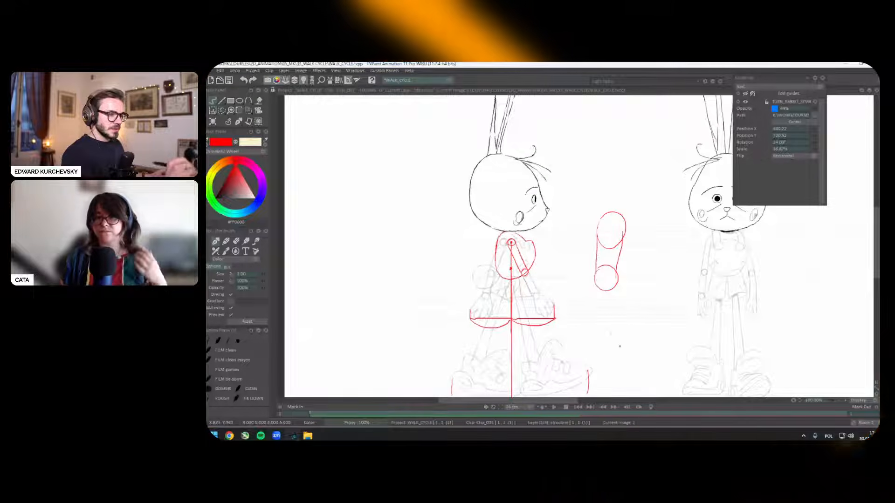
Step: Try a vertical red line down from the diagram's lower circle and undo it
scroll(619, 346, "down", 1)
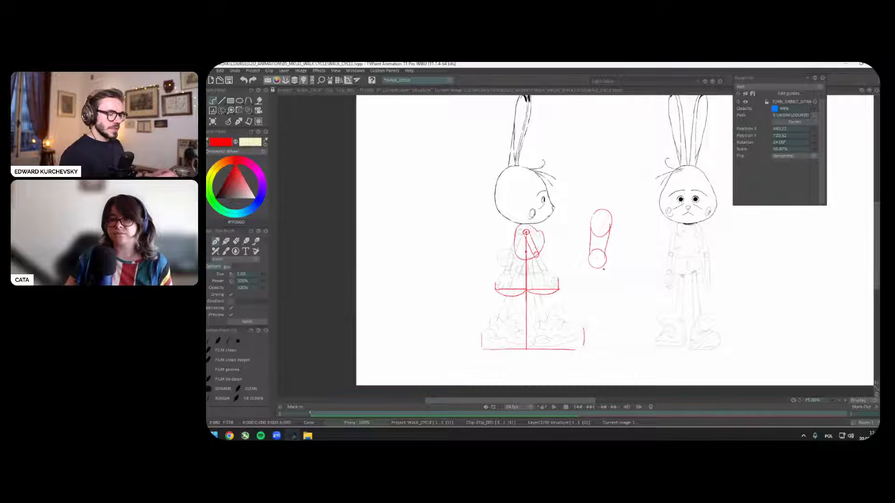
left_click_drag(596, 260, 596, 330)
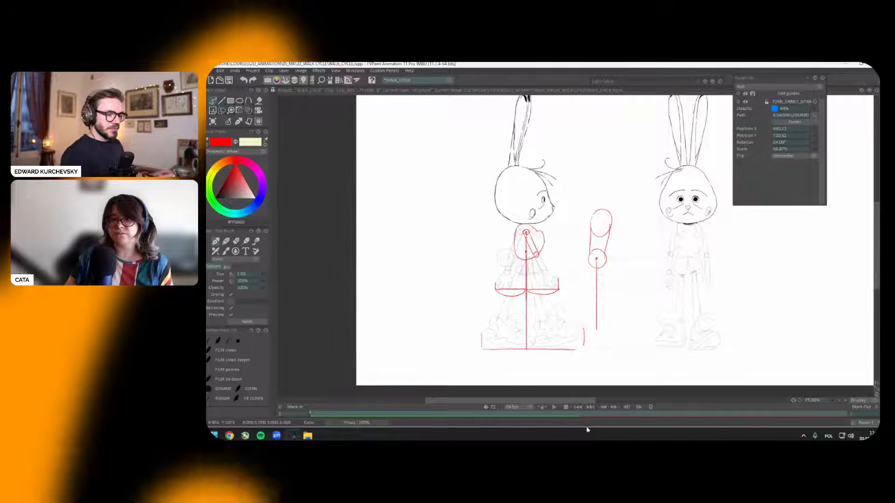
key("ctrl+z")
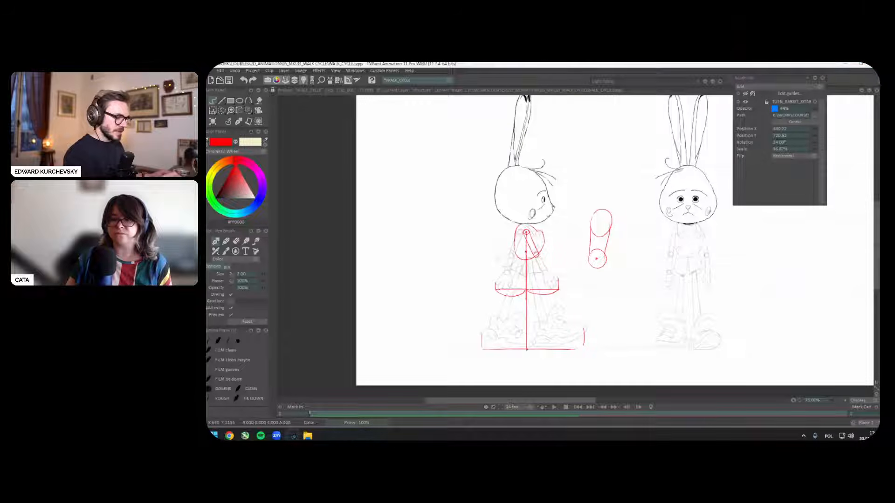
Step: Reinforce the rear upright of the red foot-spread bracket under the side-view rabbit
left_click_drag(480, 333, 481, 349)
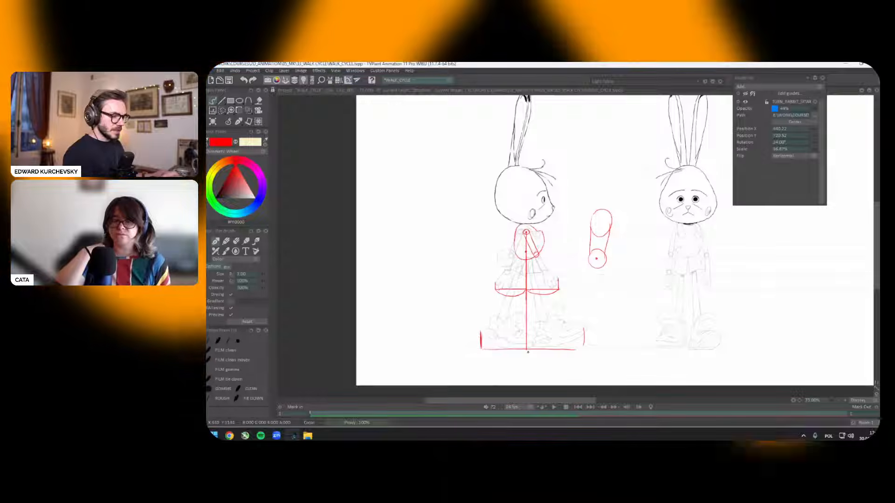
Step: Draw two red swing arcs under the foot-spread bracket, from the central axis out to the rear and front feet
left_click_drag(481, 350, 525, 352)
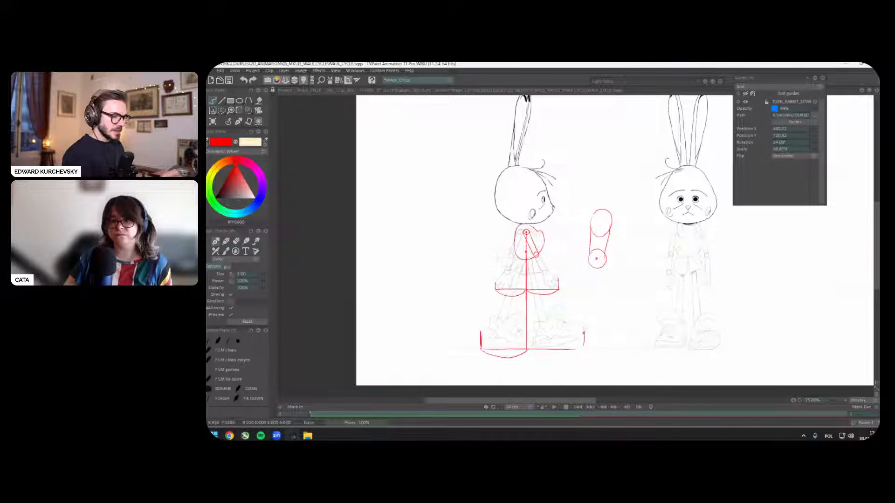
mouse_move(587, 325)
left_mouse_down()
mouse_move(588, 349)
mouse_move(528, 353)
left_mouse_up()
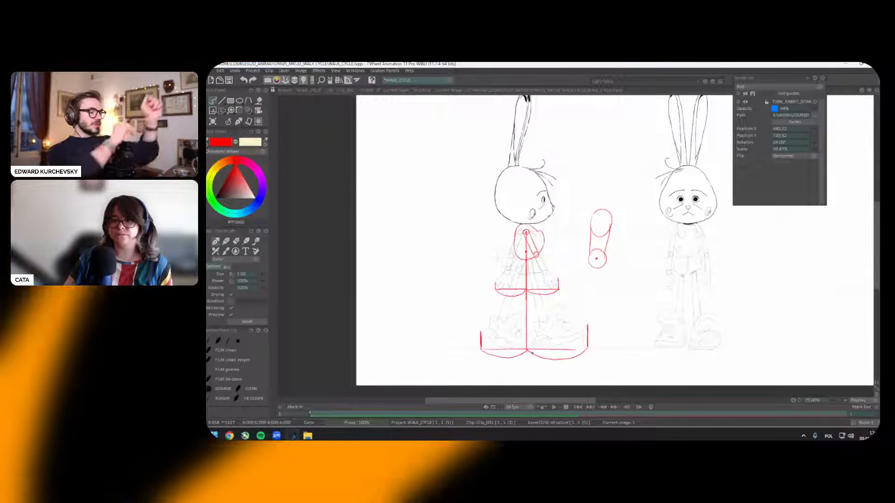
Step: On the model layer, lasso the side-view rabbit's front leg and rotate it about 6° backward around the hip, saving the project
key("Down")
key("Down")
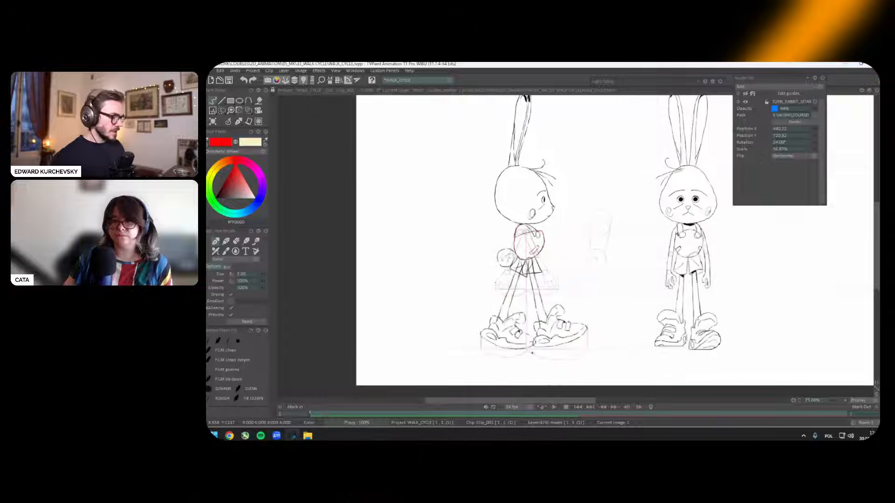
scroll(532, 353, "up", 1)
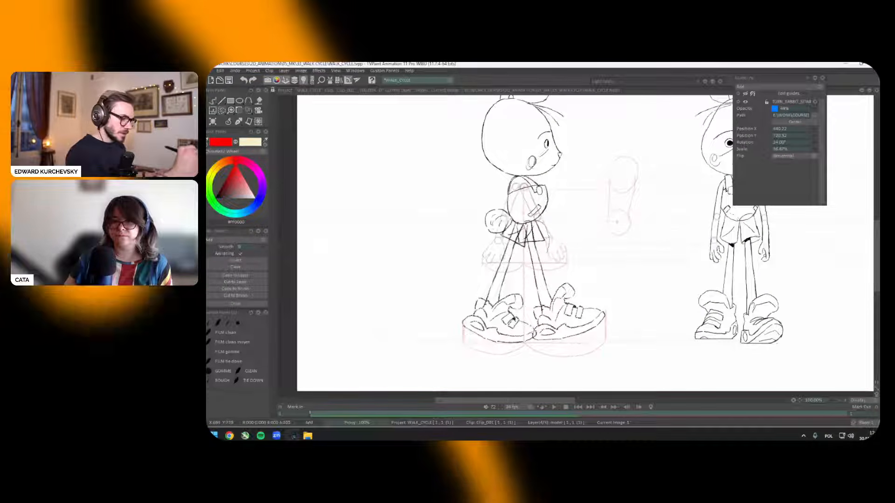
left_click_drag(537, 223, 548, 253)
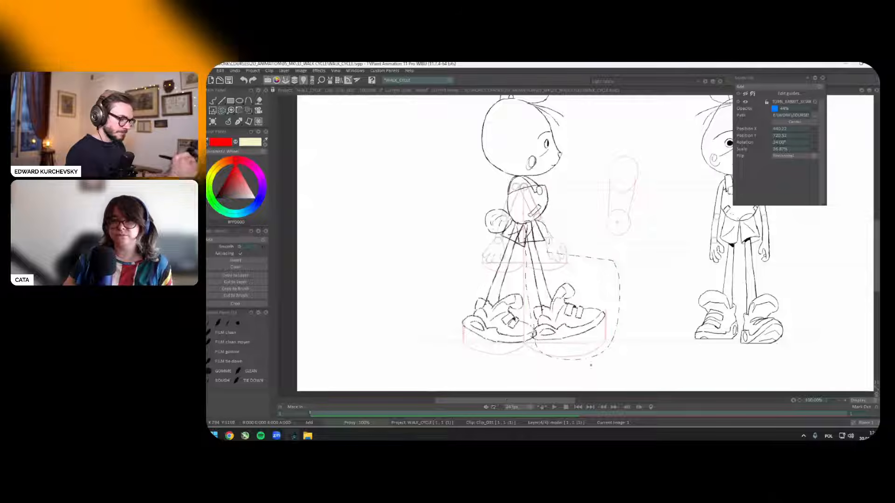
key("shift+t")
left_click_drag(573, 360, 562, 360)
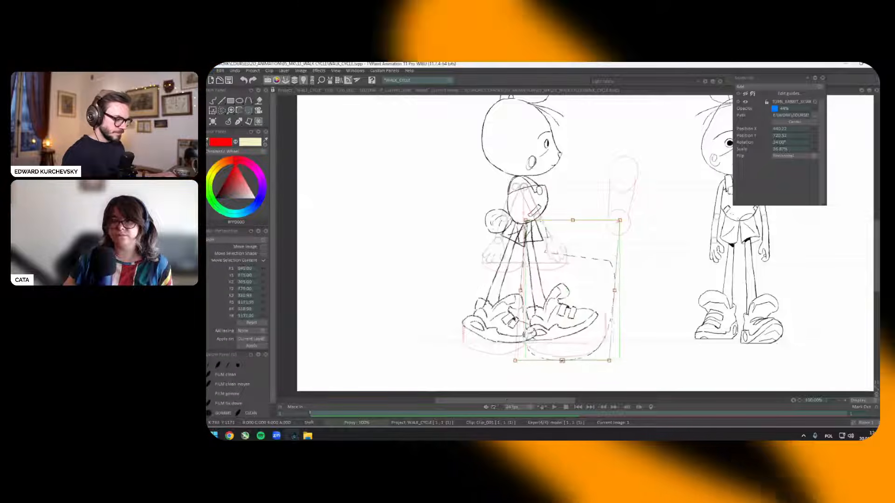
key("ctrl+s")
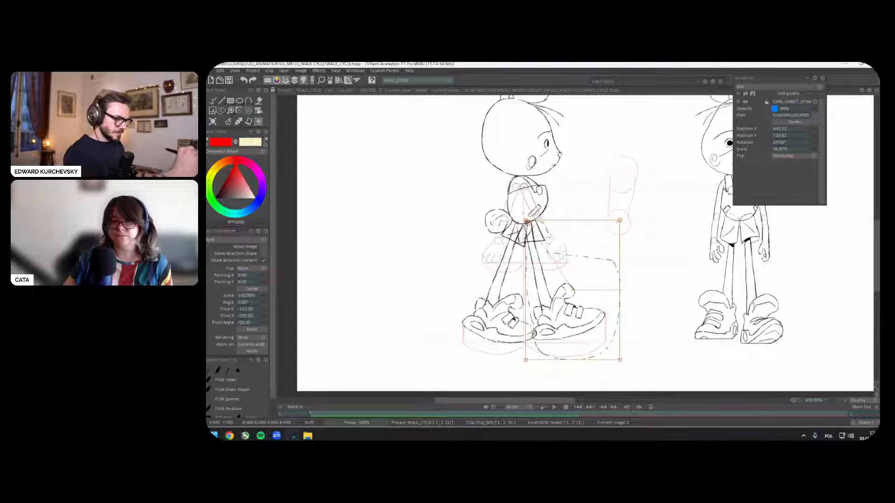
left_click_drag(606, 355, 599, 363)
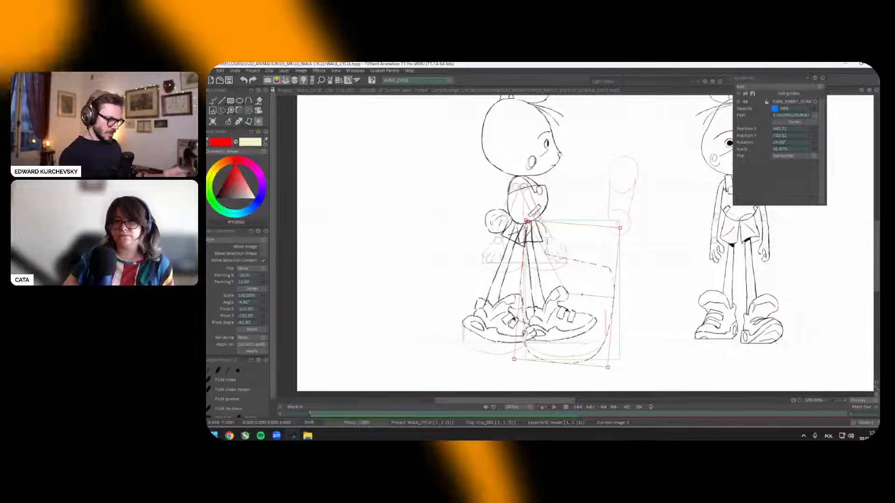
left_click_drag(566, 293, 568, 286)
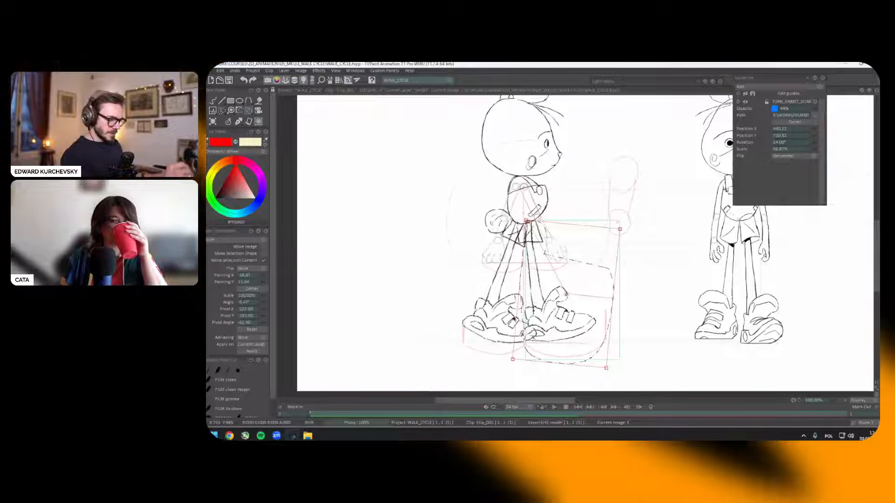
left_click_drag(567, 290, 565, 286)
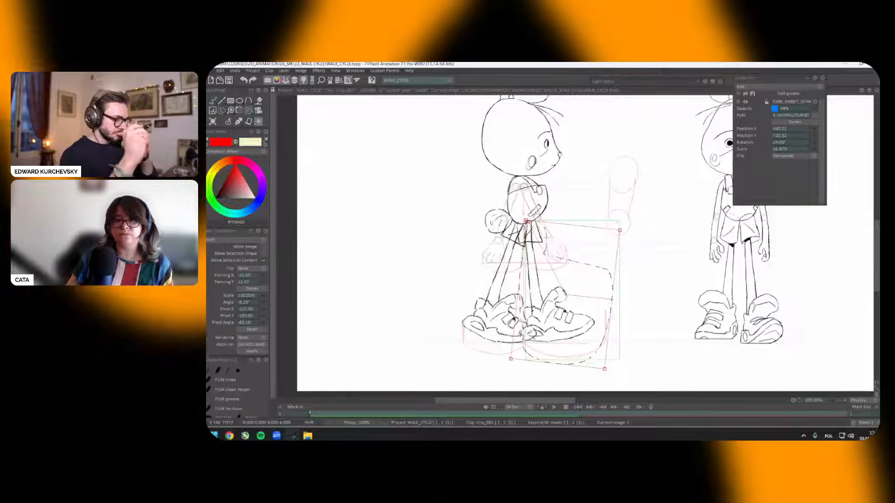
key("Return")
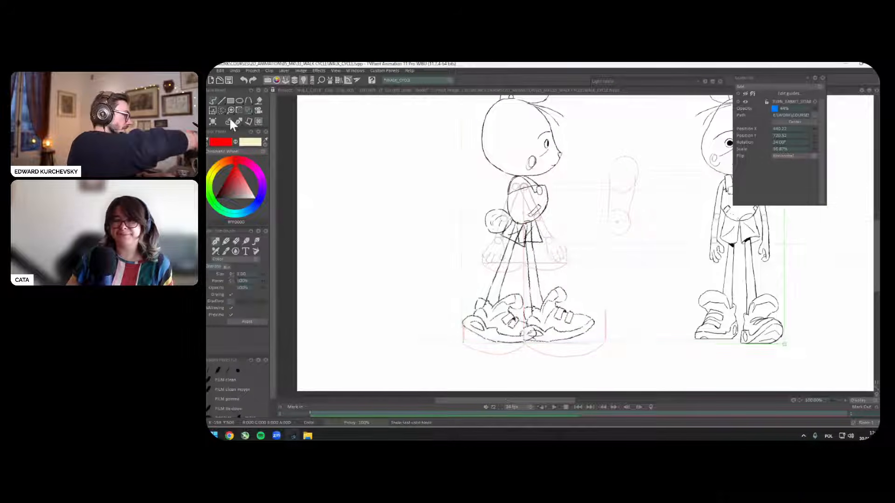
Step: On the structure layer, lasso the front upright of the foot-spread bracket, shift it back to the shoe's toe and deselect
left_click_drag(483, 269, 495, 250)
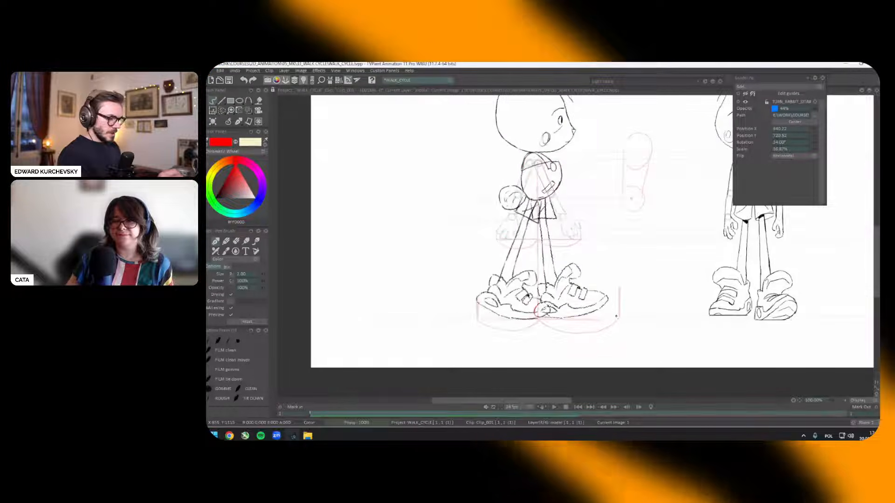
key("Up")
key("Up")
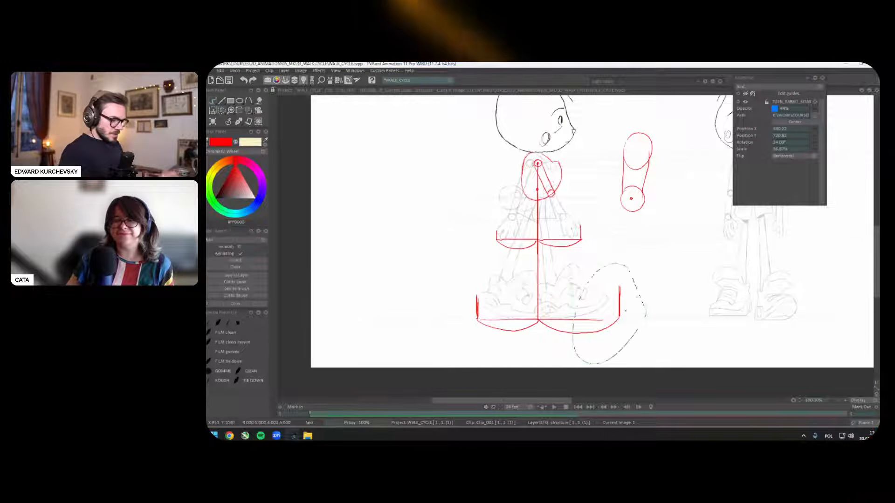
key("shift+t")
left_click_drag(614, 326, 613, 324)
key("ctrl+d")
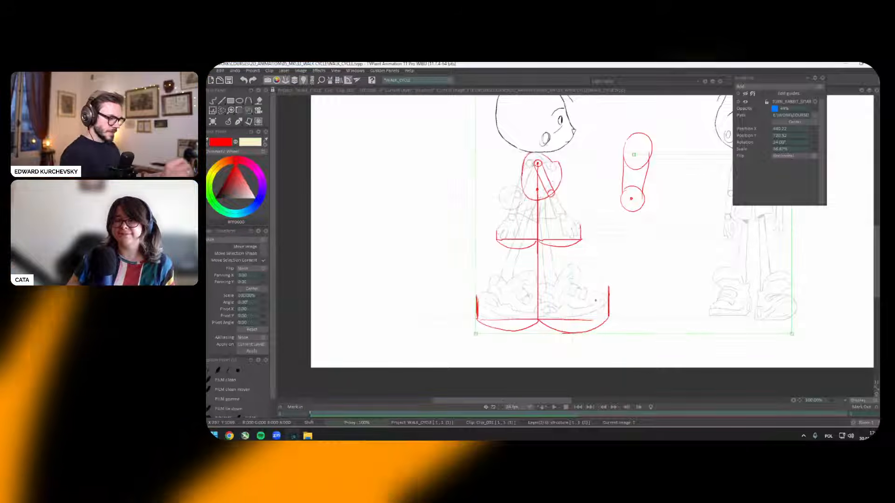
key("s")
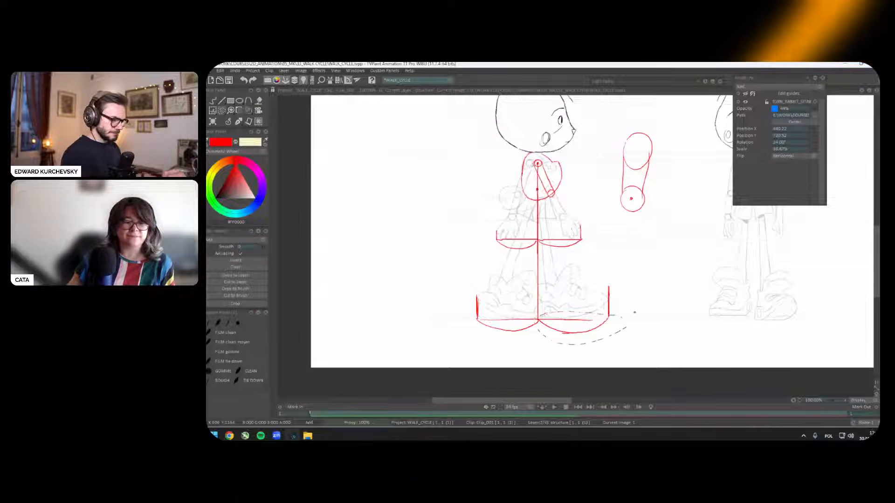
left_click(240, 289)
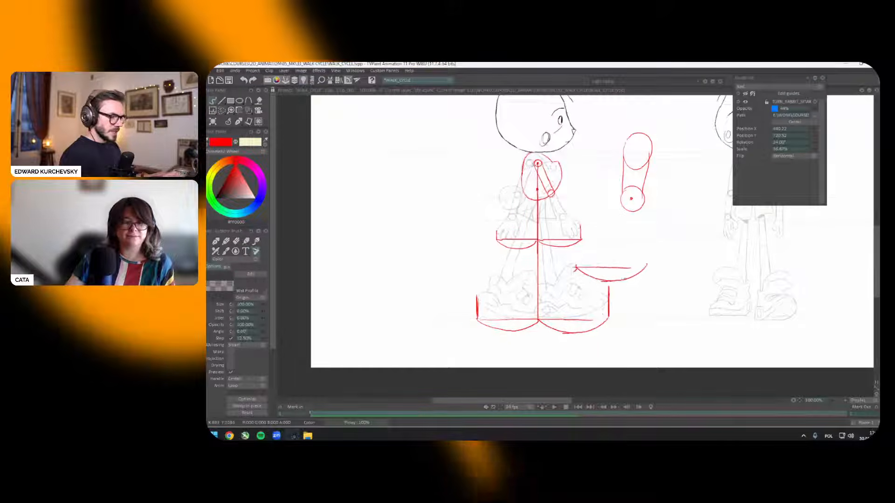
left_click_drag(632, 298, 637, 309)
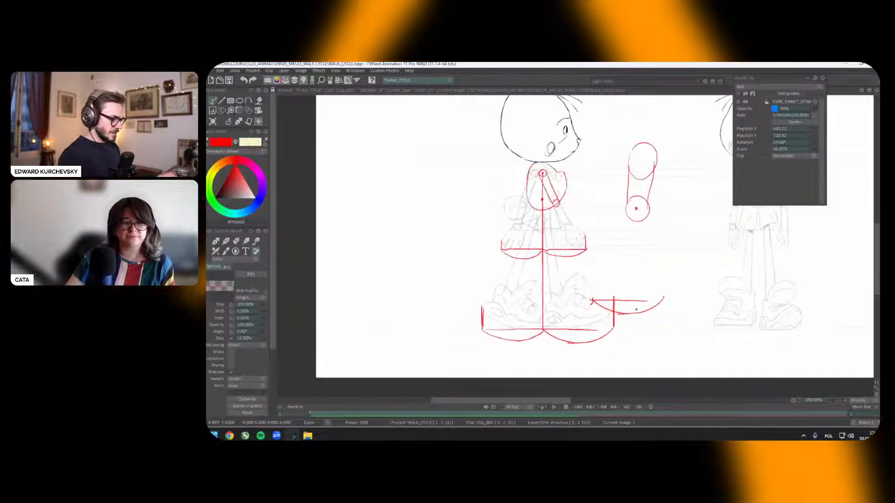
Step: On the model layer, lasso the side-view rabbit's rear leg and rotate it slightly backward around the hip
key("Up")
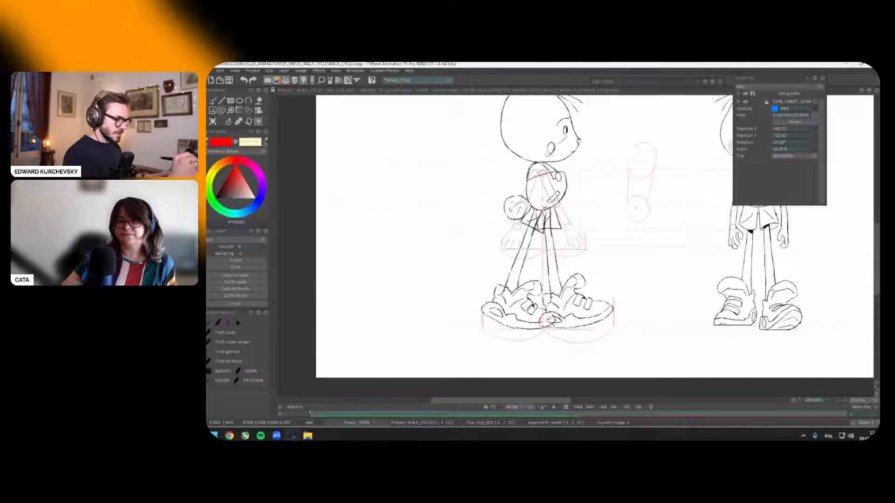
left_click_drag(495, 259, 470, 297)
mouse_move(466, 329)
left_mouse_down()
mouse_move(528, 348)
mouse_move(542, 326)
left_mouse_up()
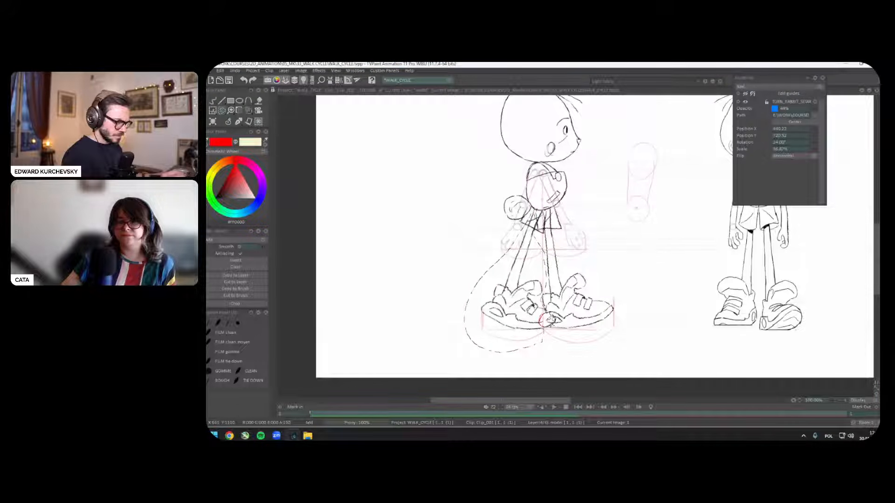
key("ctrl+t")
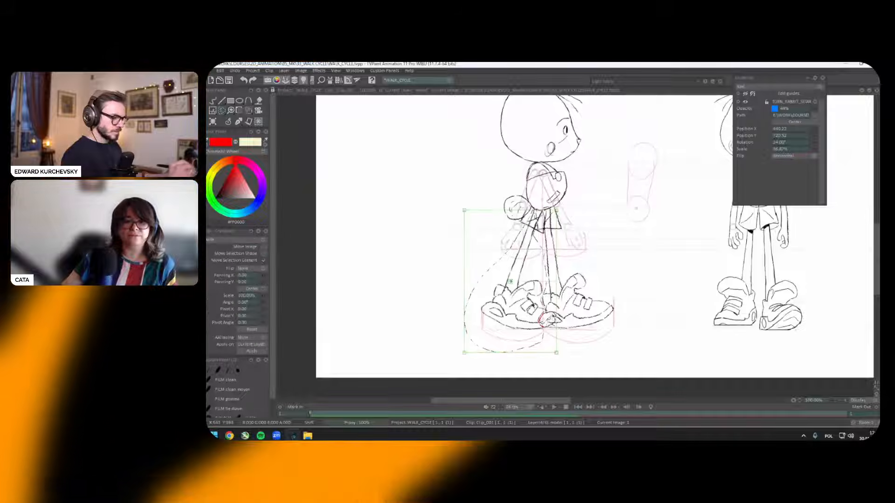
left_click_drag(537, 211, 538, 211)
left_click_drag(510, 282, 507, 280)
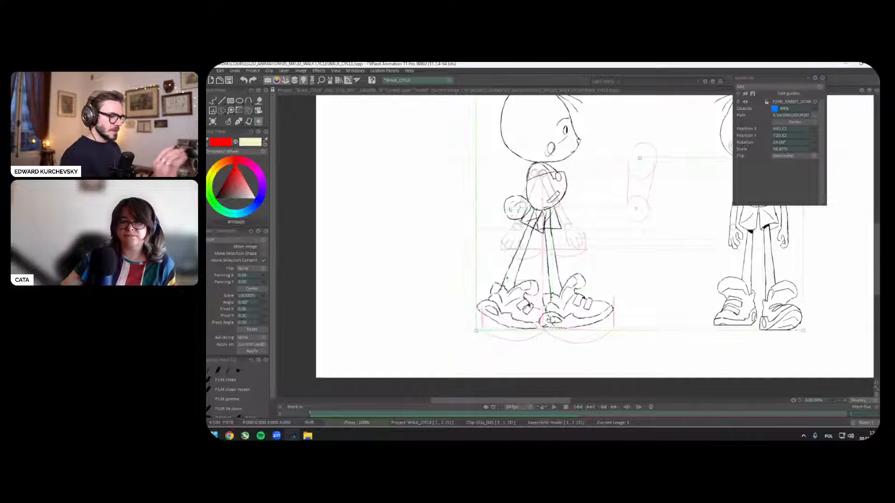
left_click(235, 121)
scroll(536, 224, "up", 2)
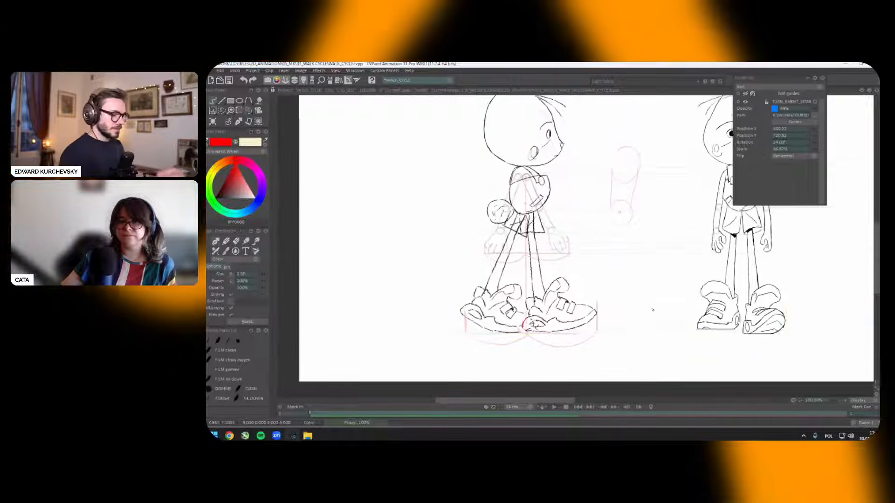
Step: On the structure layer, draw two small red hip ellipses on the front-view rabbit and a horizontal line carrying their height to the side view
mouse_move(772, 272)
left_mouse_down()
mouse_move(764, 304)
mouse_move(753, 301)
left_mouse_up()
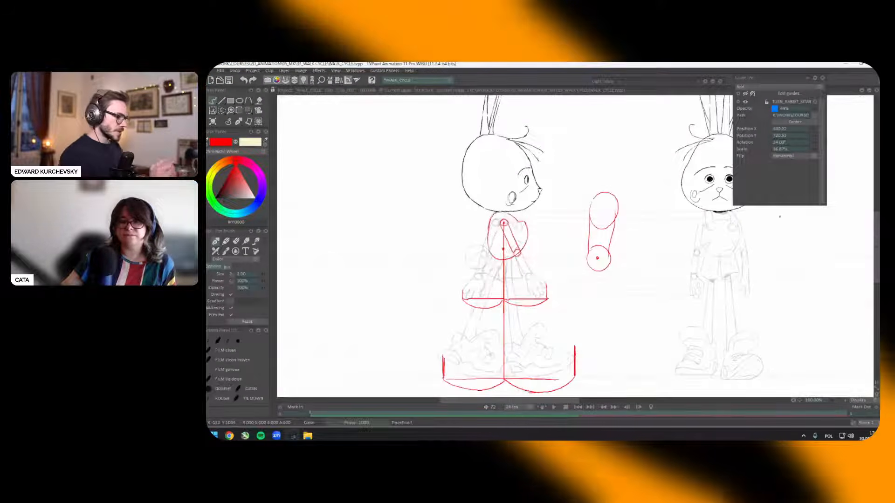
left_click_drag(780, 216, 770, 216)
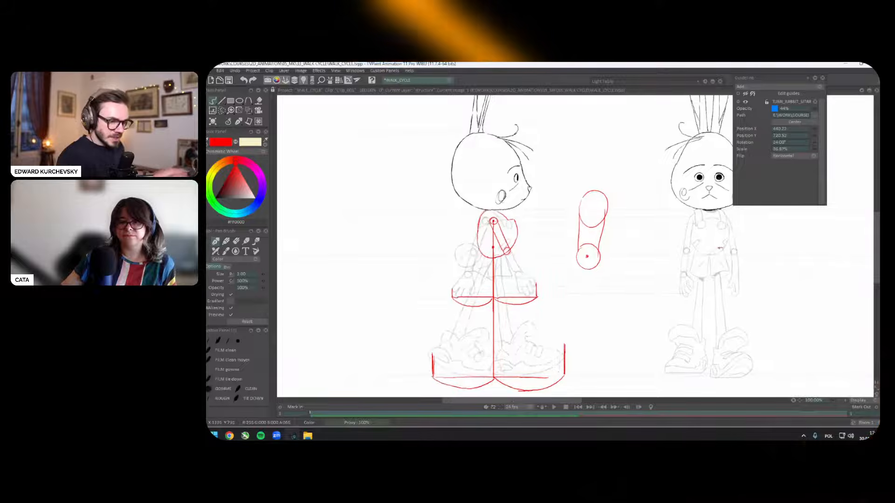
scroll(583, 228, "up", 2)
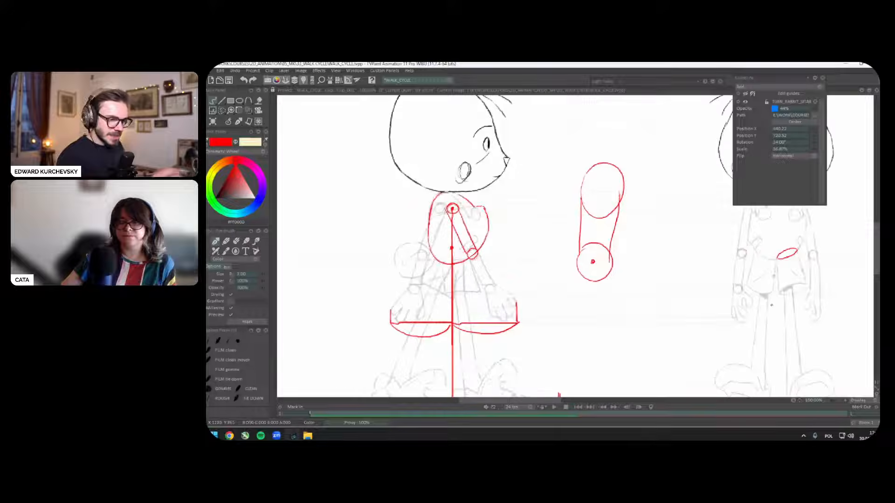
left_click_drag(583, 229, 410, 209)
scroll(713, 271, "down", 2)
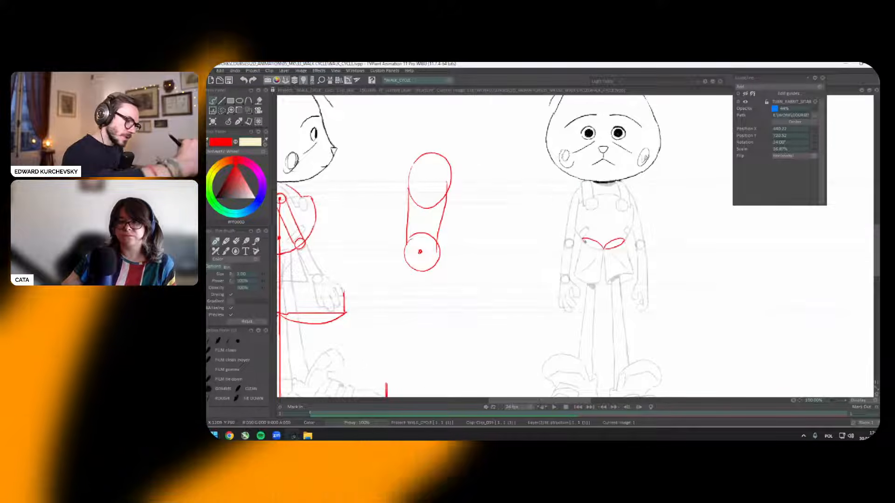
left_click_drag(707, 280, 734, 283)
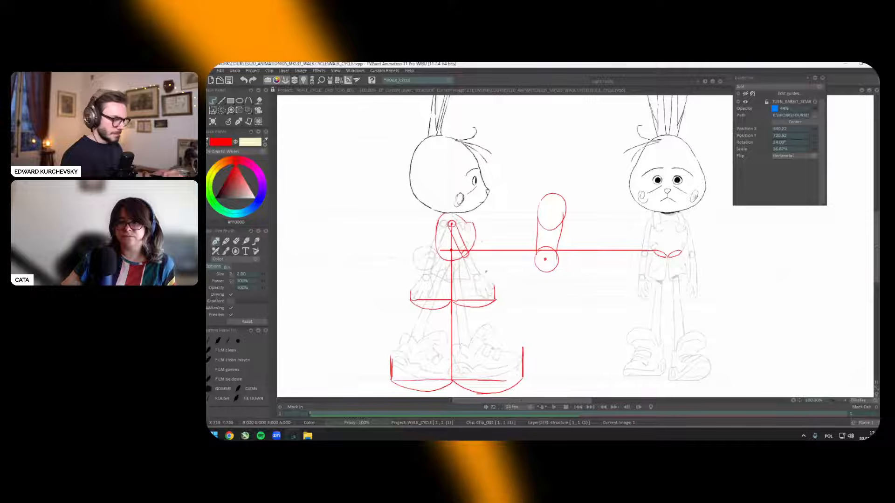
Step: Draw a red pelvis ellipse with hip arcs and upper leg lines at the horizontal line on the side-view rabbit
left_click_drag(506, 366, 566, 378)
scroll(625, 251, "up", 2)
left_click_drag(624, 251, 632, 241)
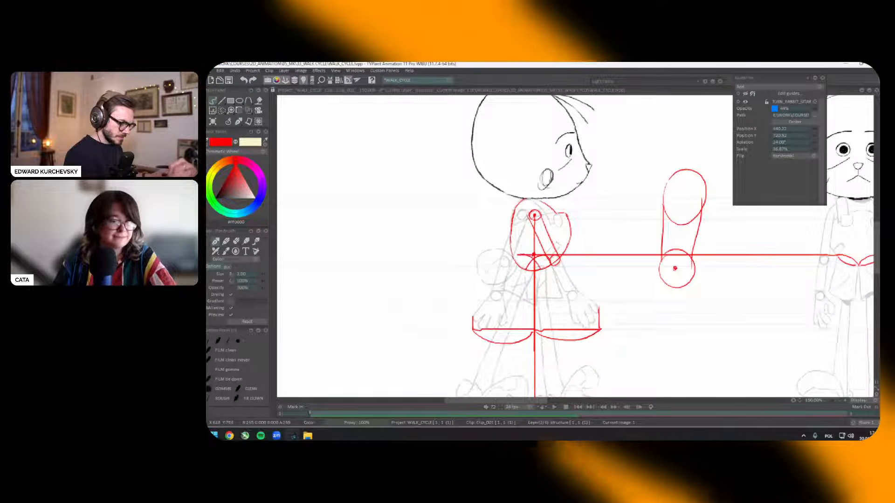
key("ctrl+z")
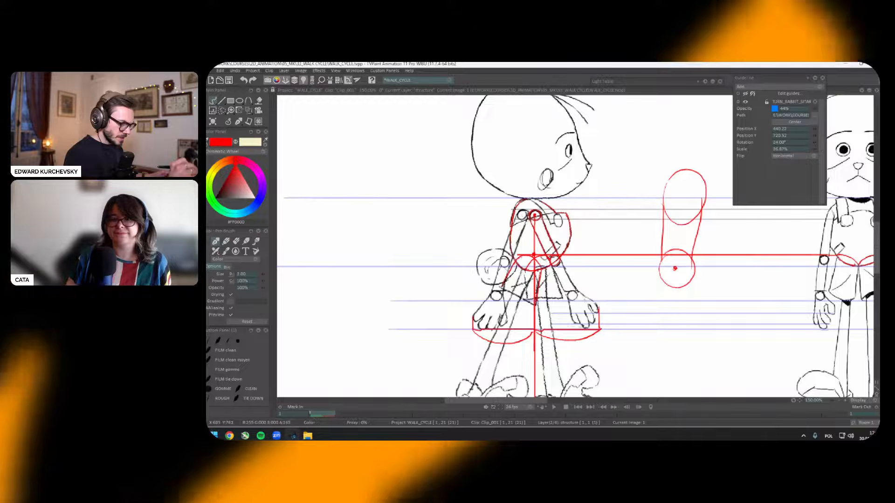
Step: Switch the drawing colour to blue, try an arc over the front half of the side-view pelvis and undo it
left_click(258, 202)
key("Down")
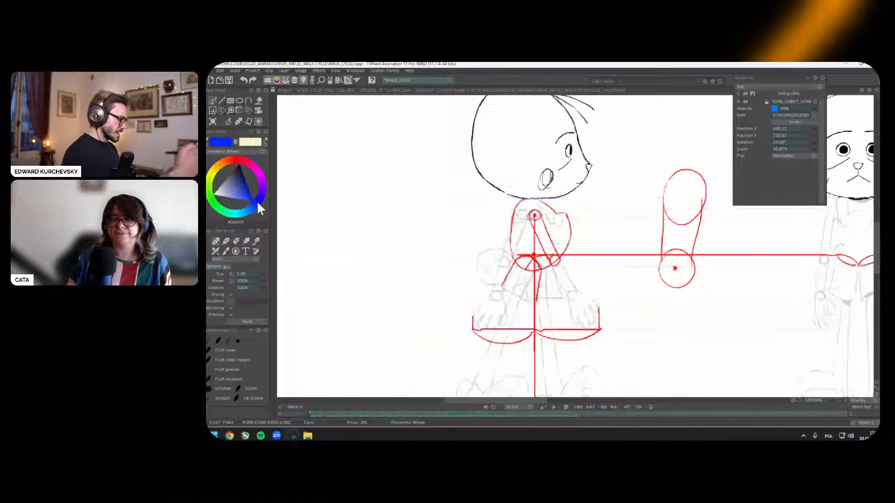
left_click_drag(585, 231, 587, 229)
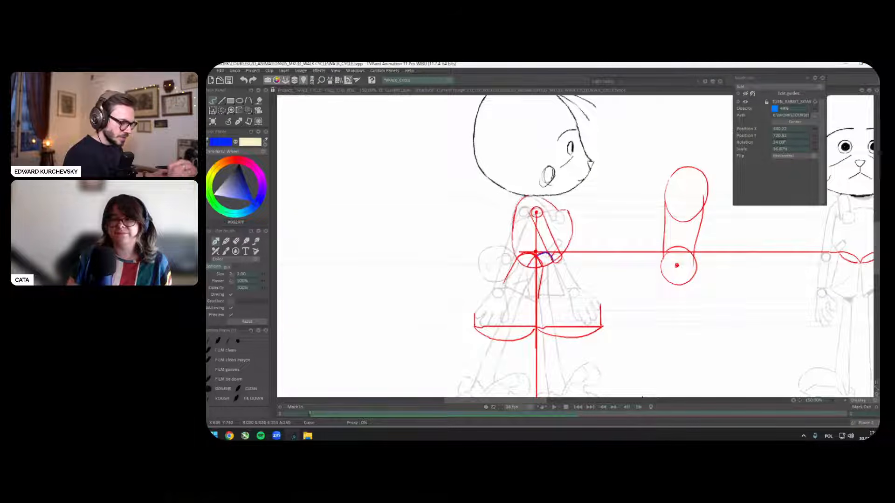
key("ctrl+z")
Step: Draw blue hip arcs over the front and rear halves of the side-view rabbit's pelvis ellipse
scroll(601, 280, "down", 1)
mouse_move(602, 281)
left_mouse_down()
mouse_move(608, 259)
mouse_move(610, 285)
left_mouse_up()
scroll(612, 273, "up", 1)
left_click_drag(642, 332, 573, 286)
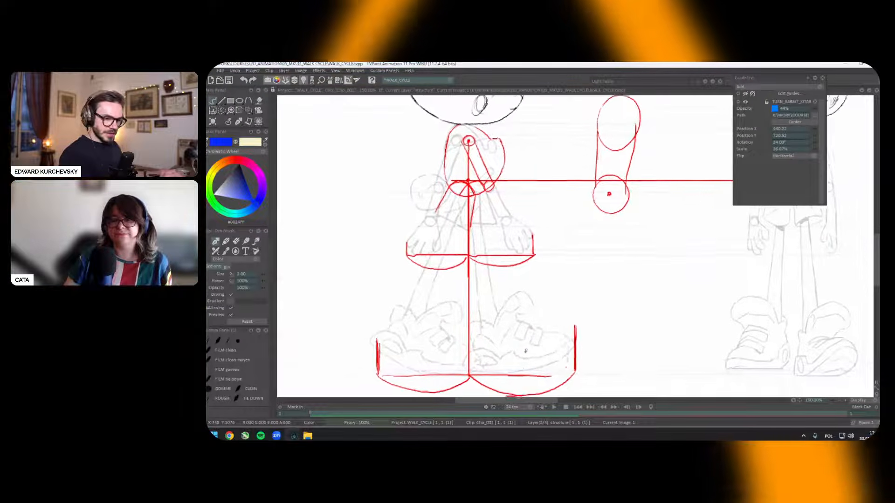
left_click_drag(528, 353, 527, 360)
left_click_drag(583, 350, 583, 376)
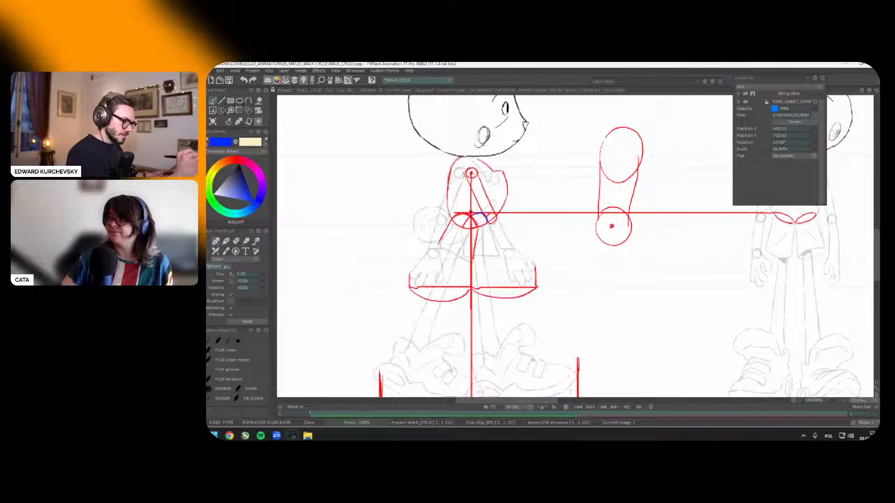
left_click_drag(464, 227, 487, 215)
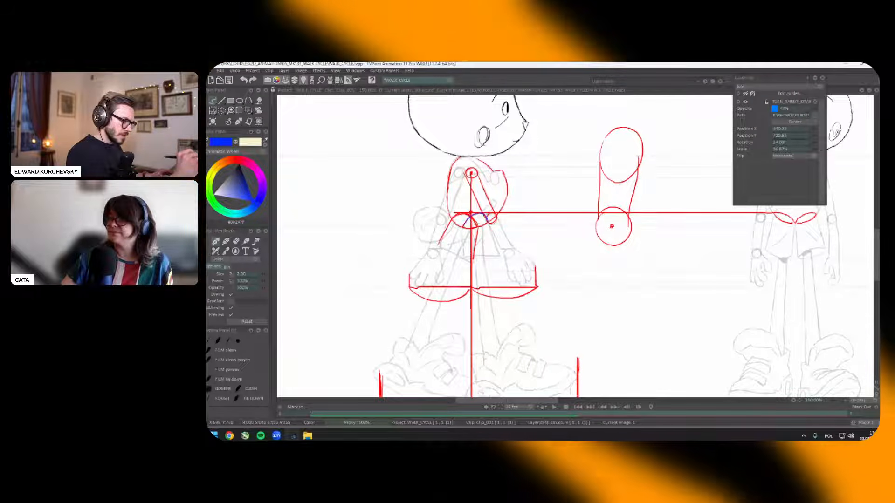
scroll(560, 235, "down", 1)
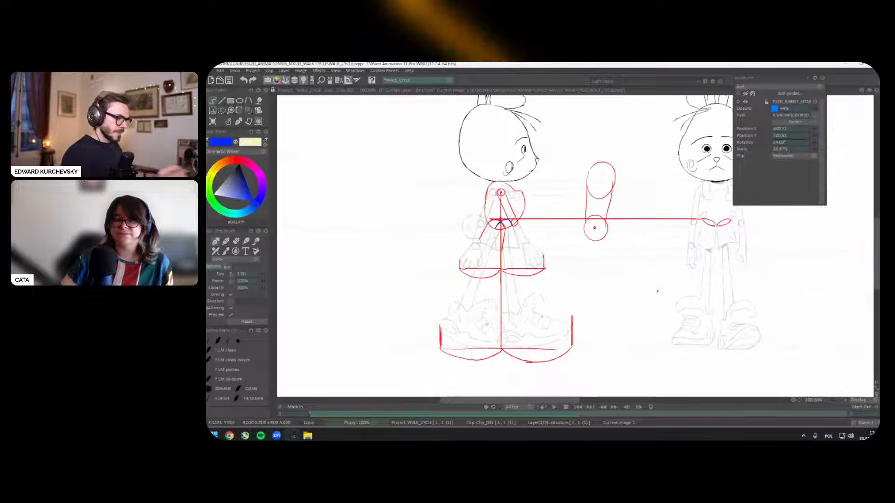
Step: Draw blue upper leg lines from the side-view rabbit's pelvis, plus a blue shoulder circle with upper arm lines angled backward
scroll(458, 186, "up", 2)
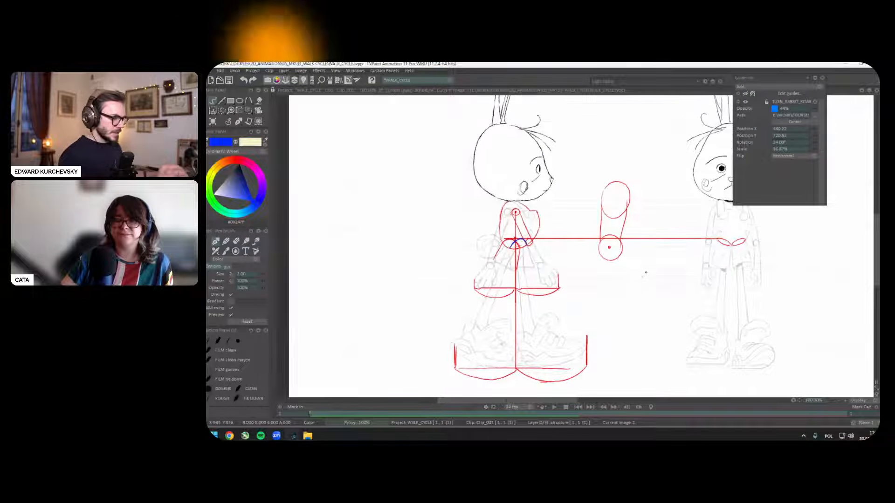
mouse_move(515, 247)
left_mouse_down()
mouse_move(513, 279)
mouse_move(561, 299)
left_mouse_up()
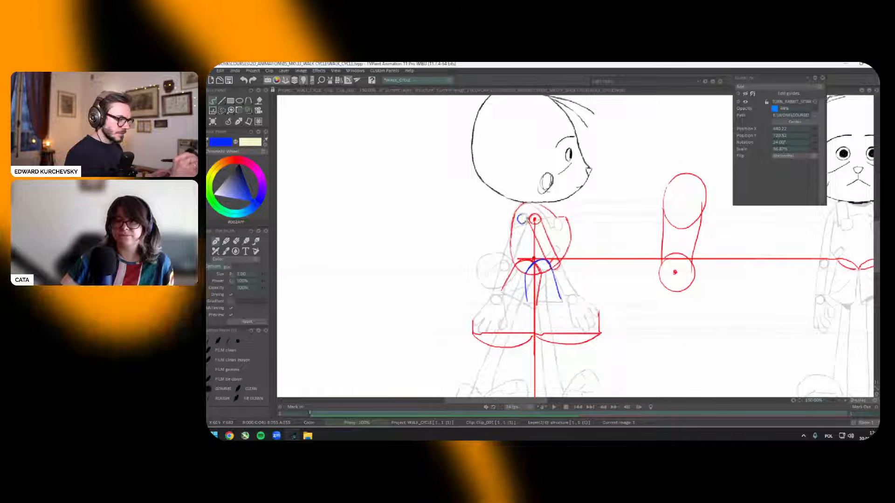
scroll(576, 247, "down", 2)
left_click_drag(516, 331, 517, 326)
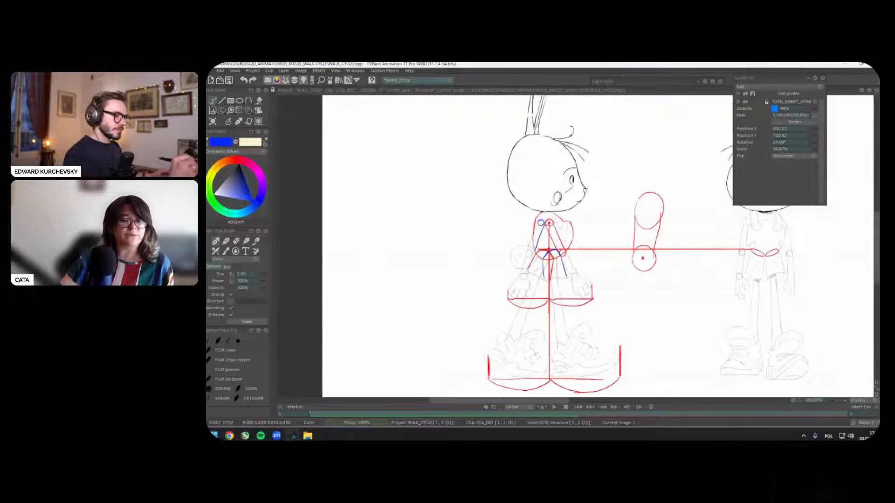
left_click_drag(544, 226, 526, 254)
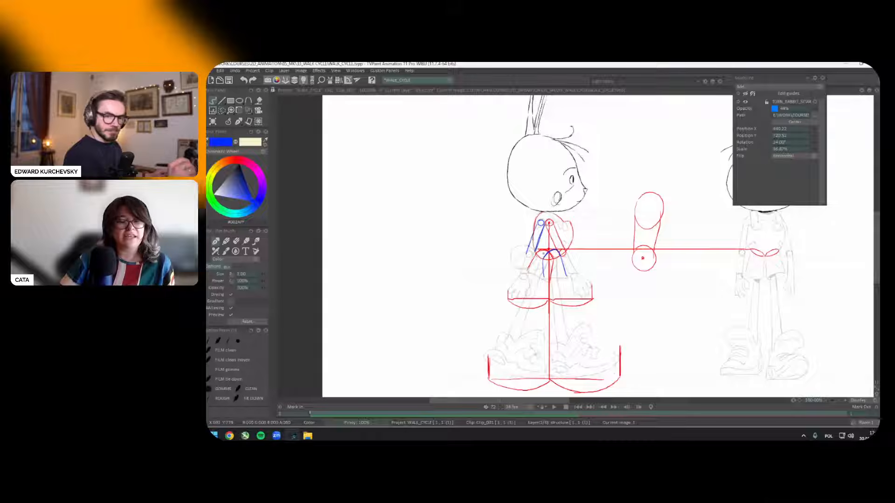
Step: Complete the side-view rabbit's rear arm in blue with an elbow circle, forearm, wrist circle and hand
scroll(570, 226, "up", 2)
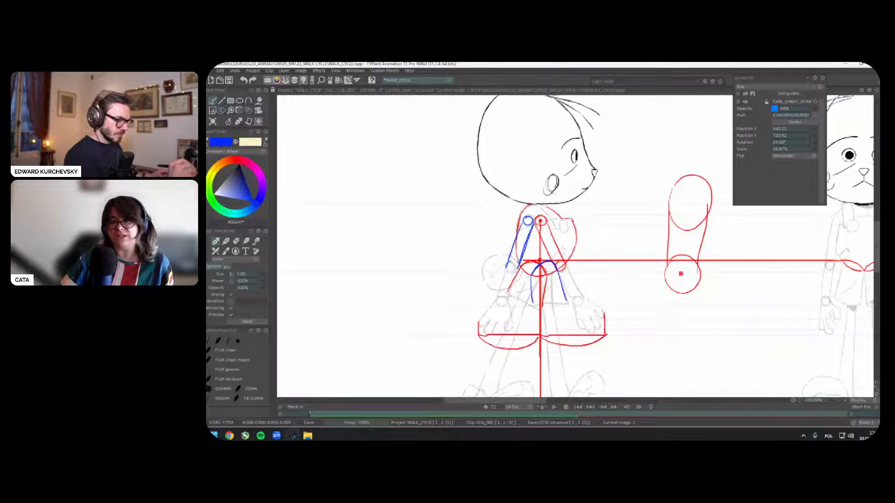
left_click_drag(519, 267, 507, 265)
mouse_move(593, 297)
left_mouse_down()
mouse_move(599, 249)
mouse_move(601, 276)
left_mouse_up()
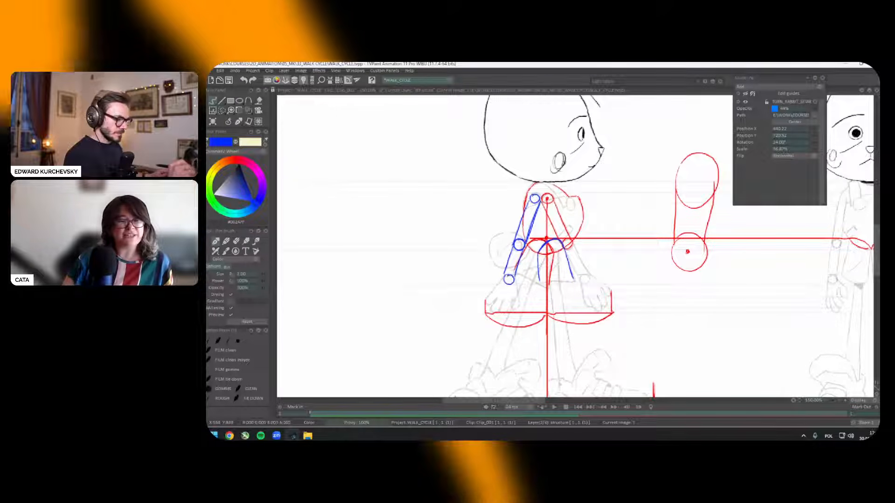
mouse_move(600, 276)
left_mouse_down()
mouse_move(521, 273)
mouse_move(555, 276)
left_mouse_up()
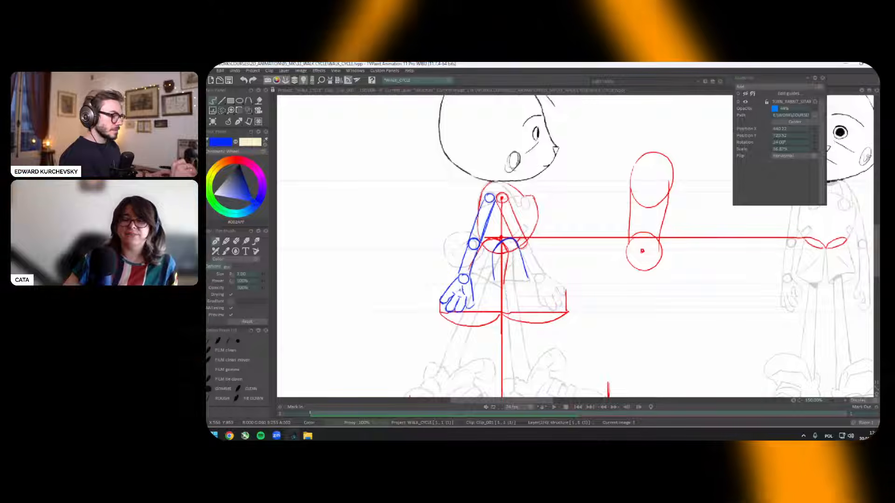
scroll(538, 305, "down", 4)
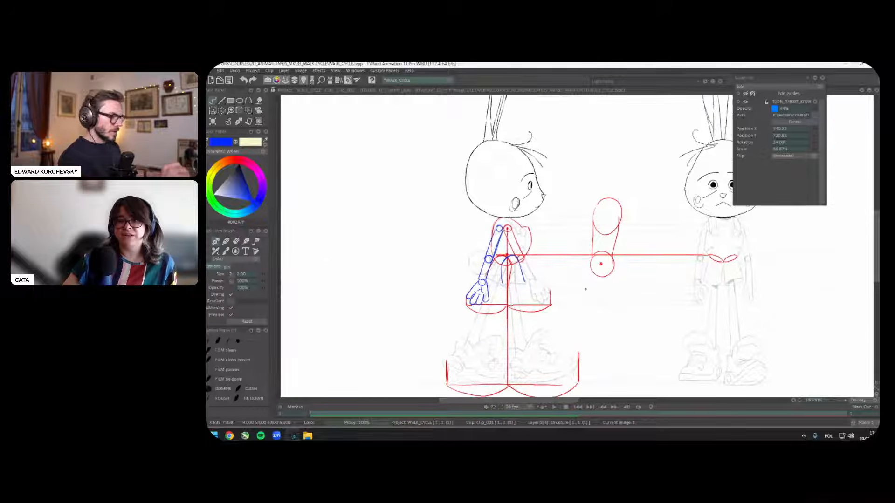
scroll(458, 287, "up", 2)
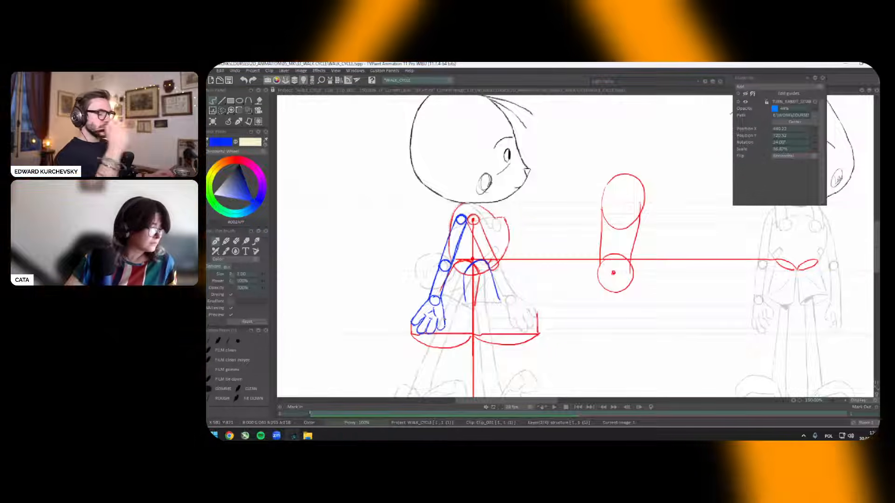
Step: Switch the drawing colour to red and draw the front-view rabbit's torso outline, centre line and overall straps with round buttons
key("minus")
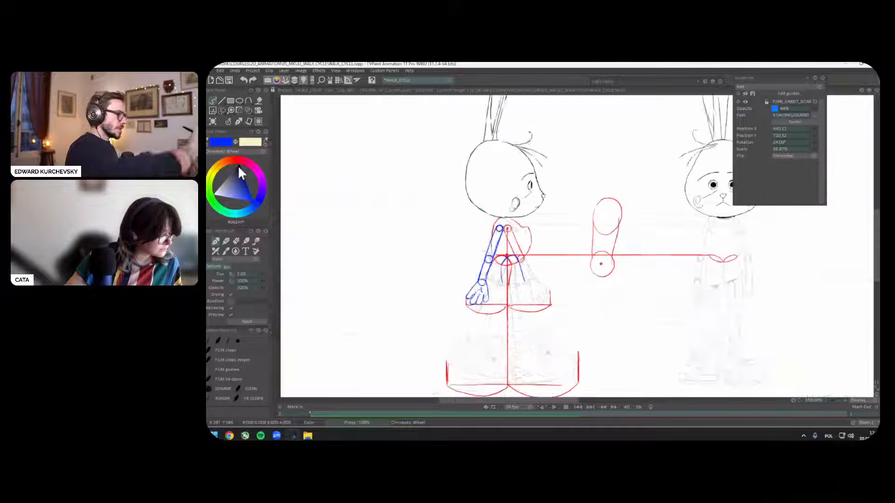
scroll(683, 241, "up", 4)
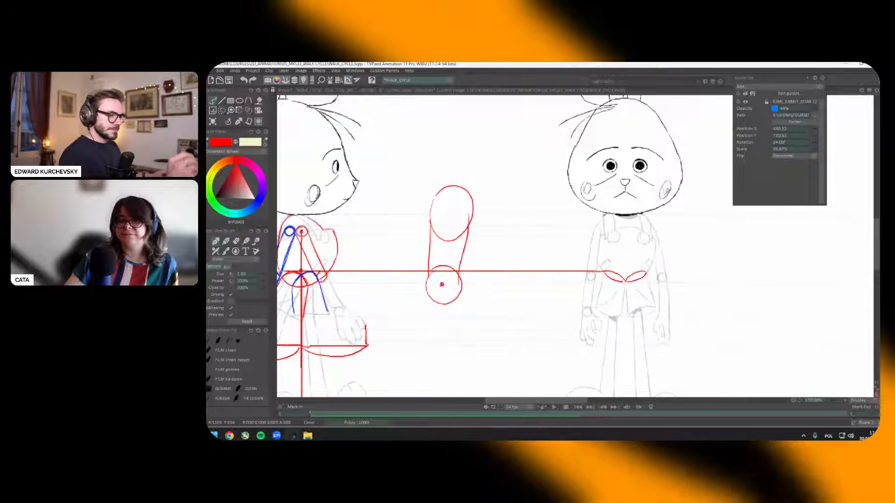
left_click_drag(604, 215, 605, 237)
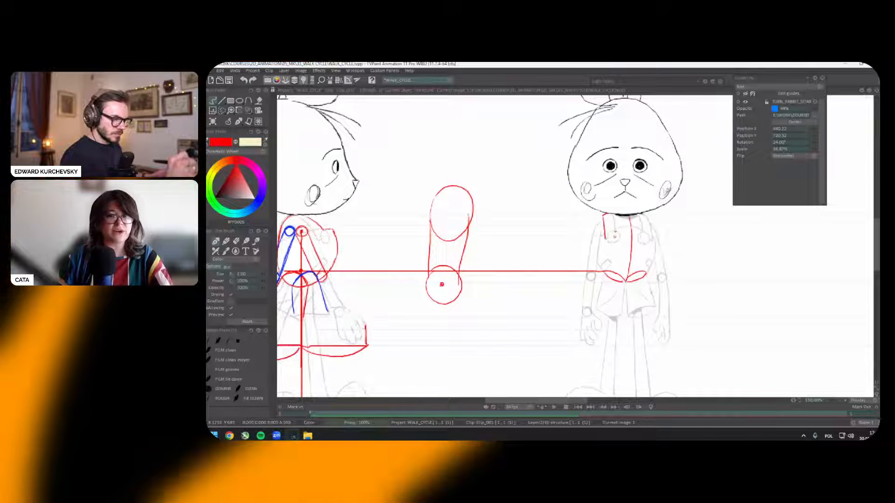
left_click_drag(611, 231, 610, 232)
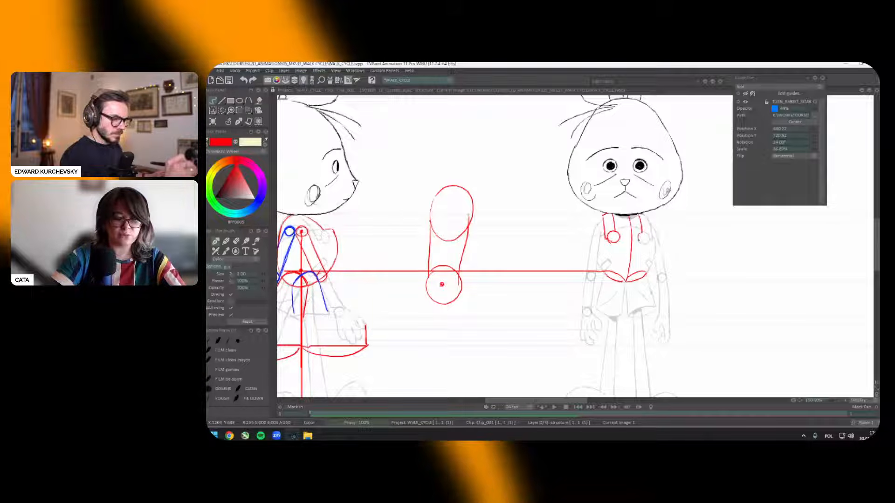
mouse_move(639, 240)
left_mouse_down()
mouse_move(649, 240)
mouse_move(642, 233)
left_mouse_up()
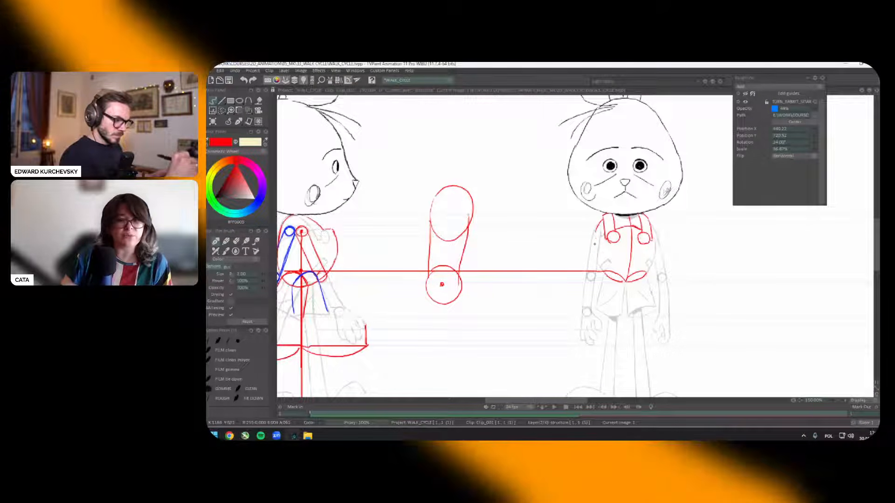
left_click_drag(602, 218, 612, 280)
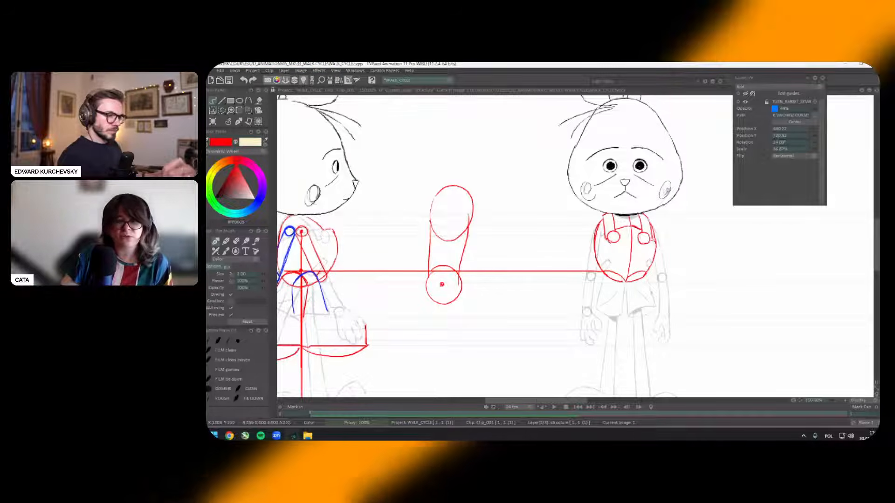
Step: Draw small red pocket marks on both sides of the front-view rabbit's lower torso
scroll(642, 262, "down", 2)
scroll(578, 247, "up", 2)
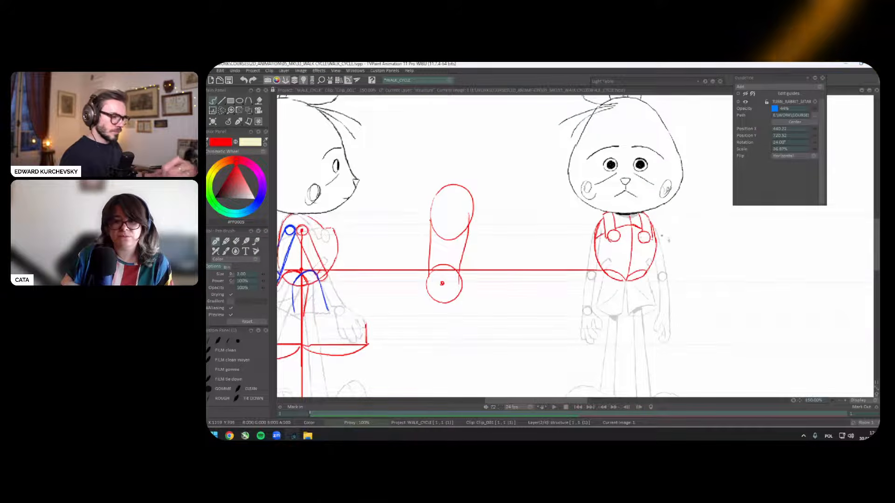
scroll(673, 250, "down", 2)
scroll(673, 249, "up", 2)
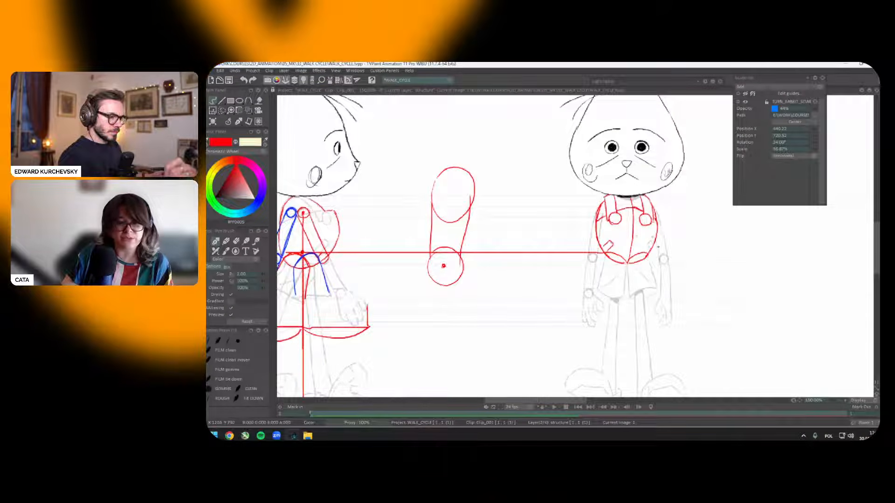
scroll(662, 239, "down", 2)
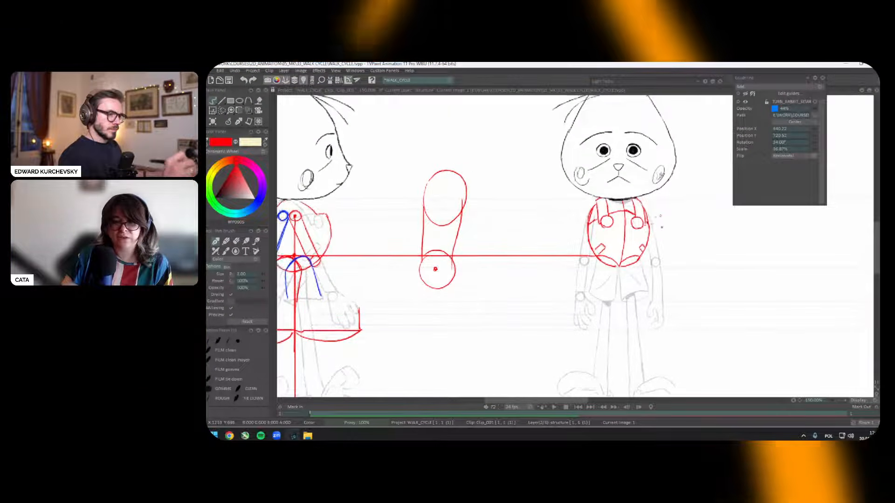
Step: Select the red cylinder diagram between the two rabbits and delete it
scroll(664, 238, "down", 1)
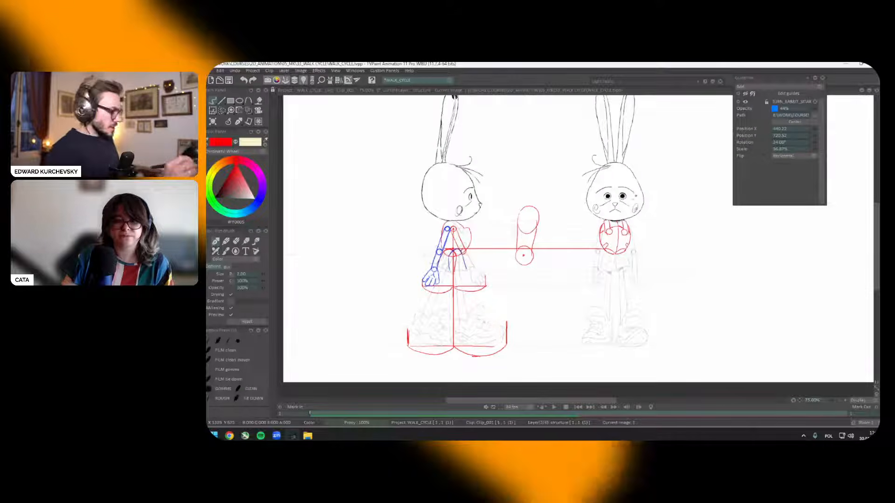
scroll(644, 282, "up", 3)
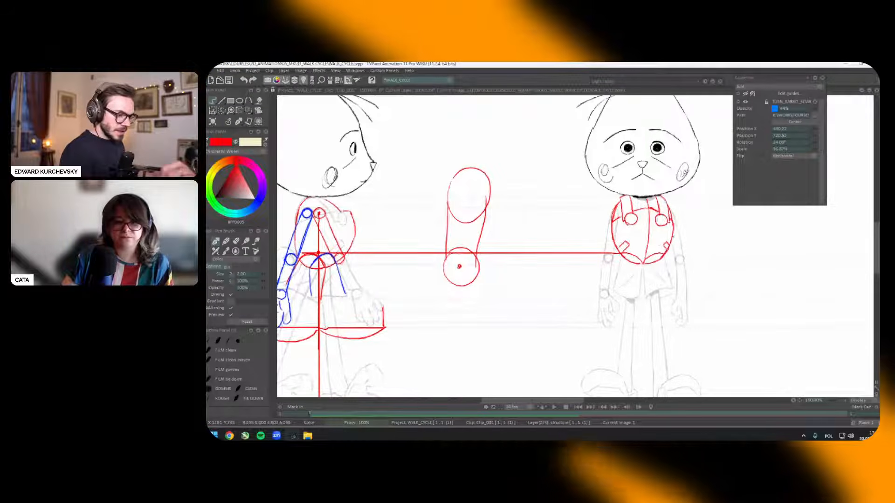
scroll(682, 257, "down", 2)
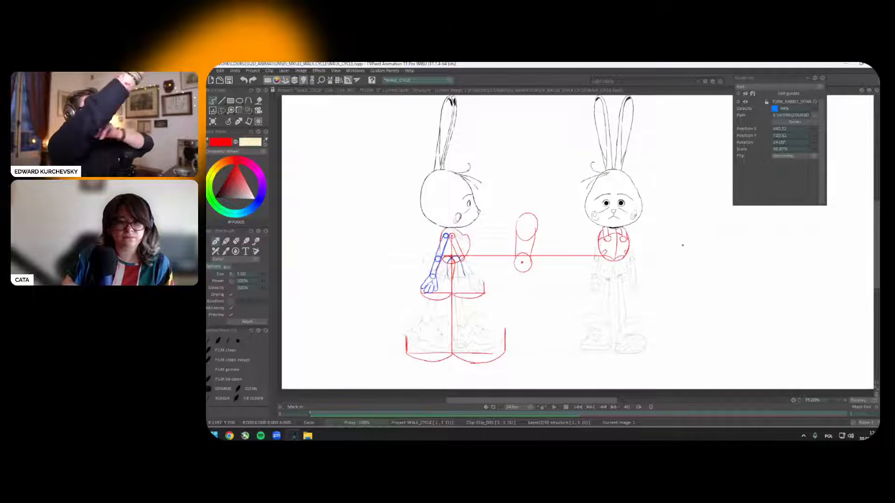
key("s")
left_click_drag(522, 205, 547, 280)
key("Delete")
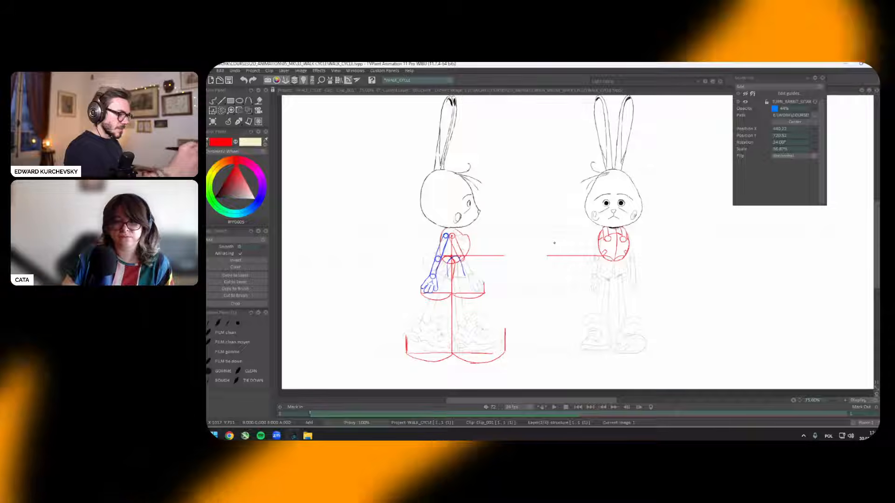
Step: Extend the structure layer to frame 17 with blank drawings at frames 5, 9 and 13, and shorten the layer below to four frames
scroll(554, 243, "up", 1)
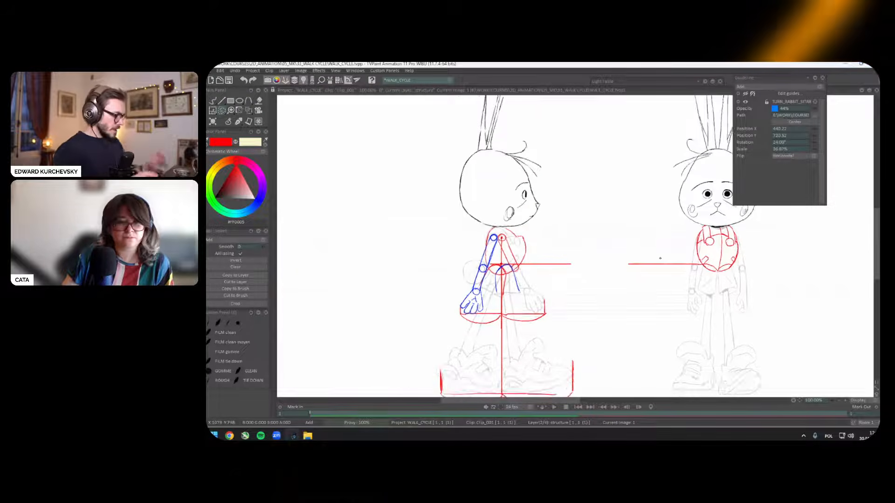
key("0")
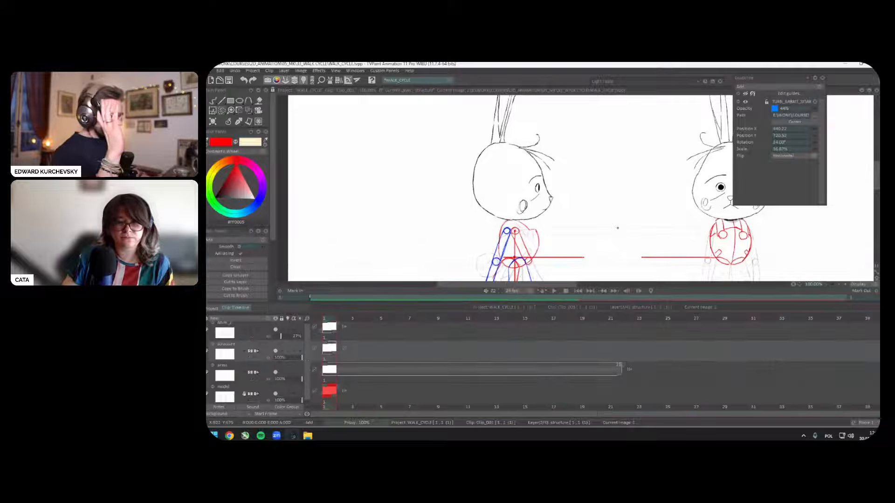
left_click_drag(334, 354, 463, 350)
left_click_drag(619, 370, 362, 374)
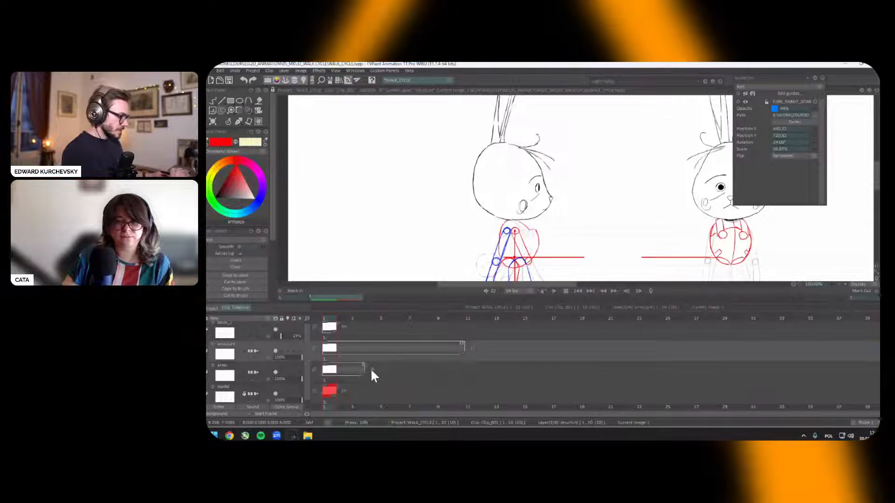
left_click(372, 369)
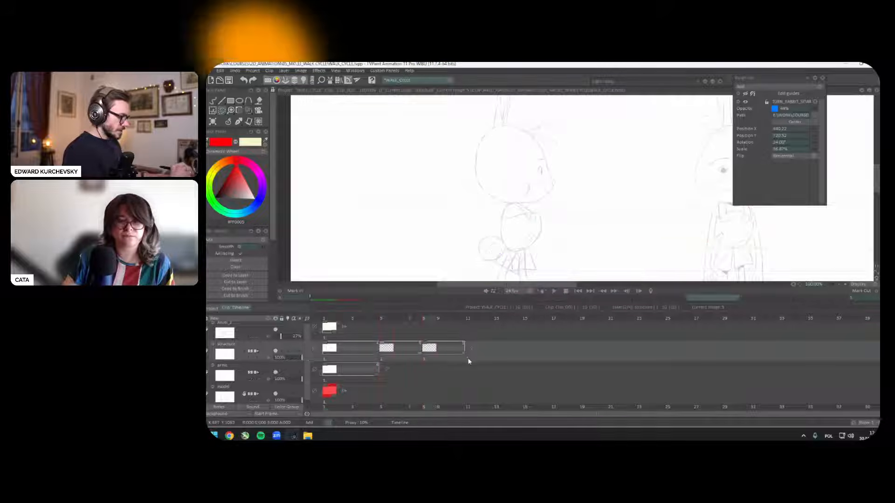
left_click_drag(468, 362, 619, 359)
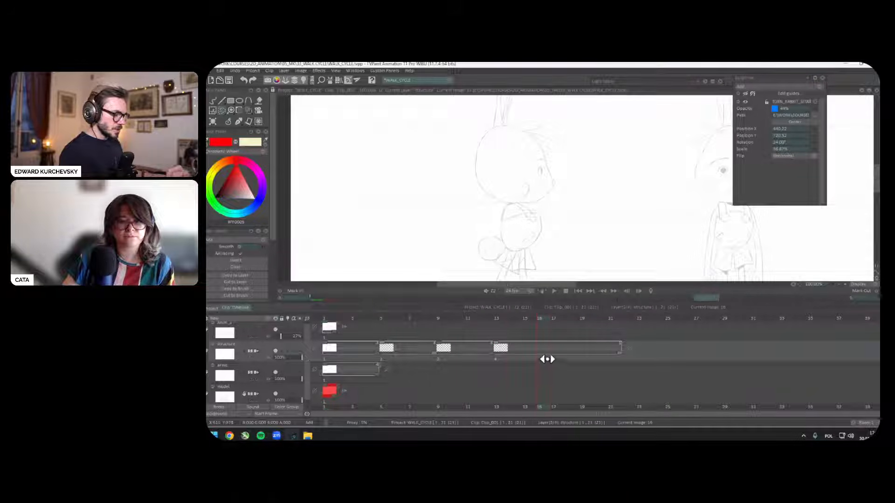
left_click_drag(618, 354, 564, 355)
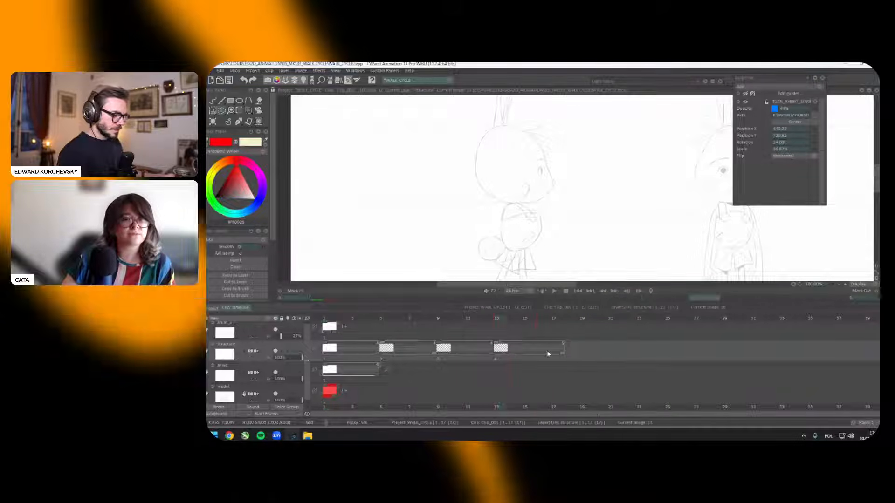
Step: On the top layer at frame 1, draw a small red circle with a mark inside it beside the side-view rabbit's ears
left_click(238, 325)
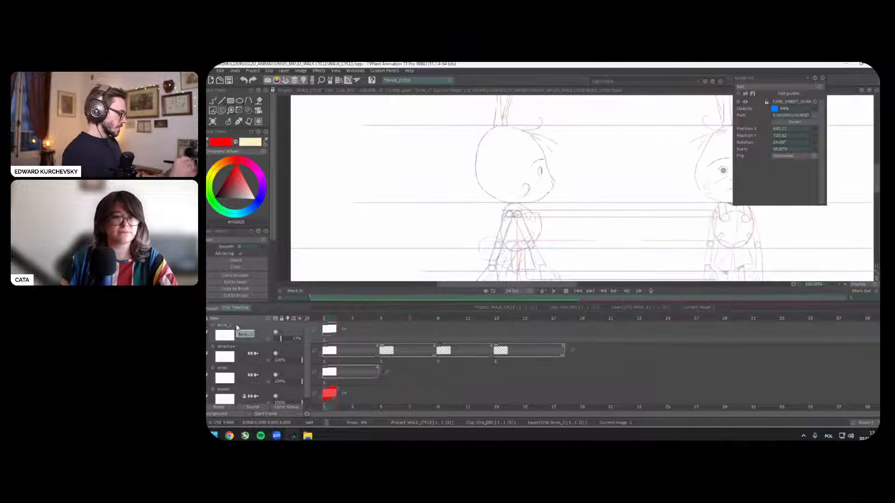
key("Tab")
scroll(557, 210, "down", 1)
left_click_drag(557, 210, 570, 278)
left_click_drag(563, 178, 561, 198)
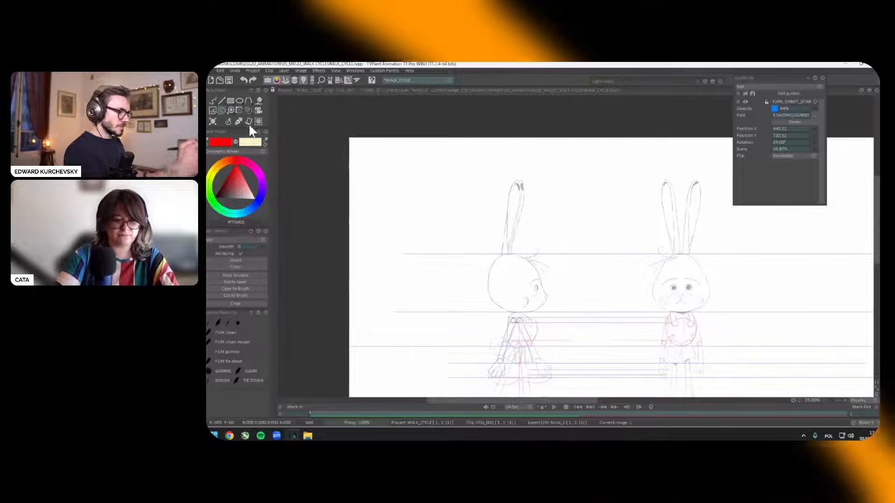
left_click(228, 122)
left_click_drag(565, 294, 554, 260)
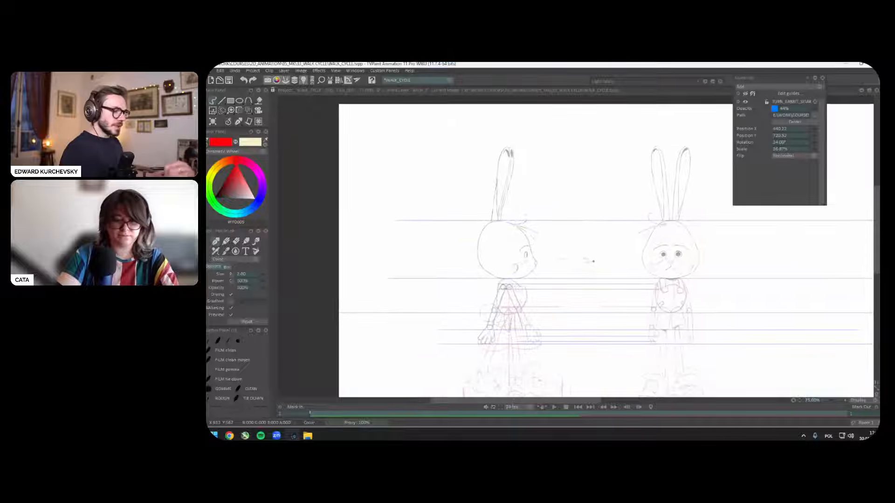
scroll(586, 200, "up", 2)
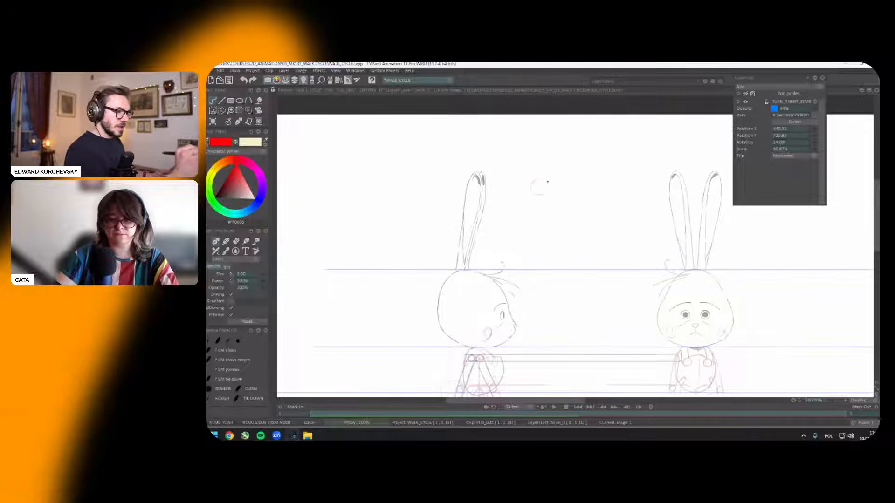
left_click_drag(535, 196, 547, 188)
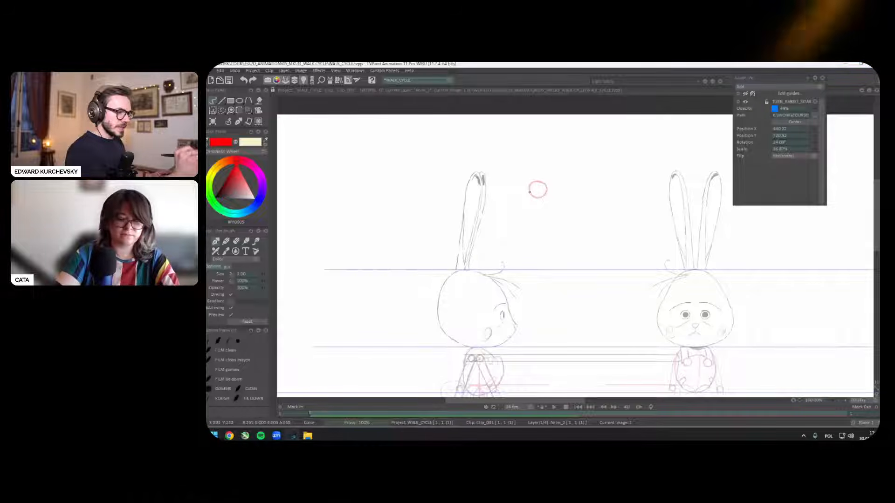
left_click_drag(610, 204, 610, 201)
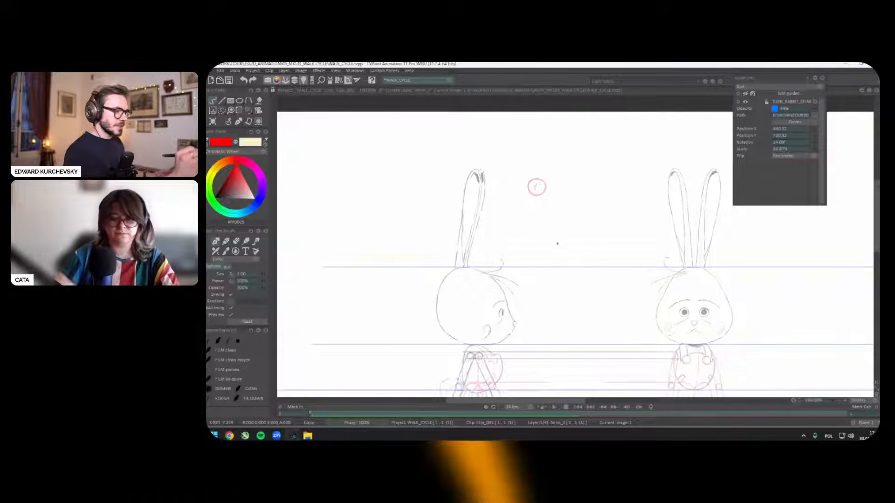
Step: Turn the small red marked circle into a brush and stamp copies of it to form a diamond of four circles
left_click_drag(632, 238, 627, 232)
key("s")
mouse_move(544, 170)
left_mouse_down()
mouse_move(516, 182)
mouse_move(545, 169)
left_mouse_up()
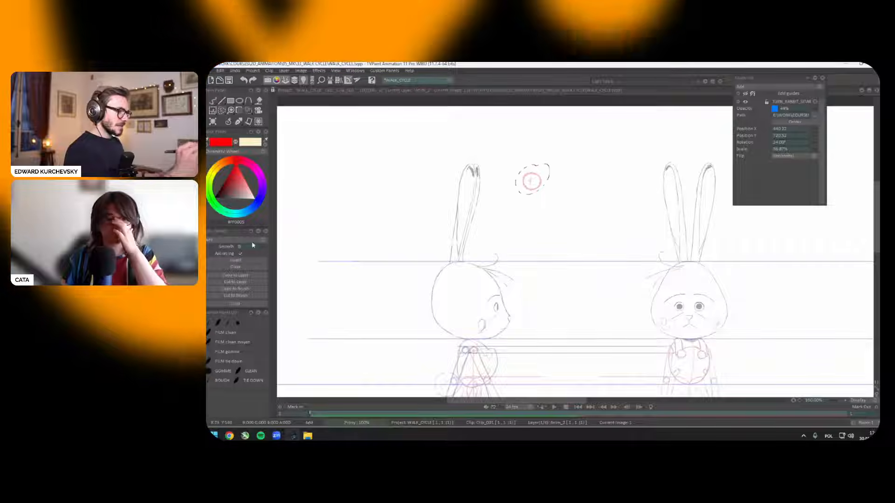
left_click(244, 294)
left_click(548, 194)
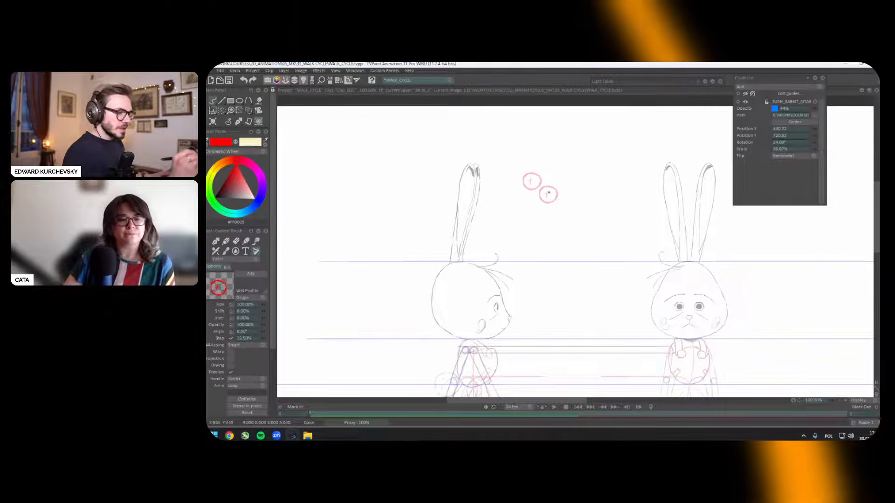
left_click(650, 232)
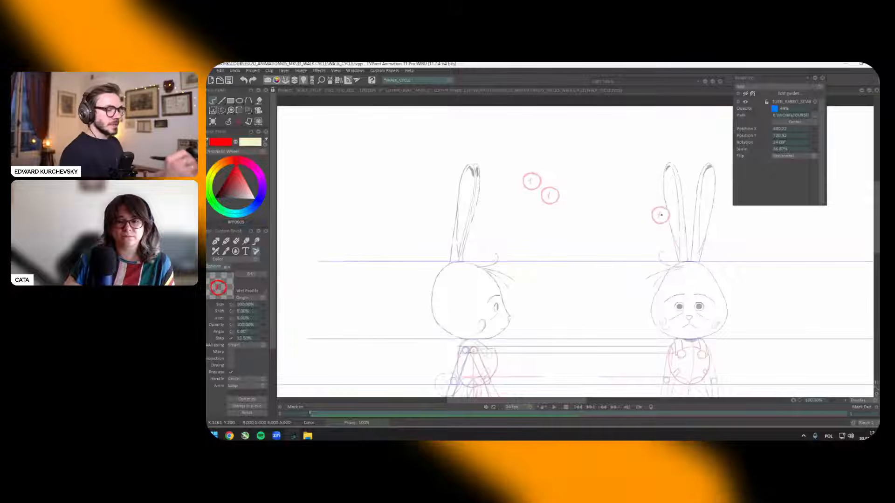
left_click_drag(634, 255, 642, 229)
left_click_drag(651, 251, 652, 244)
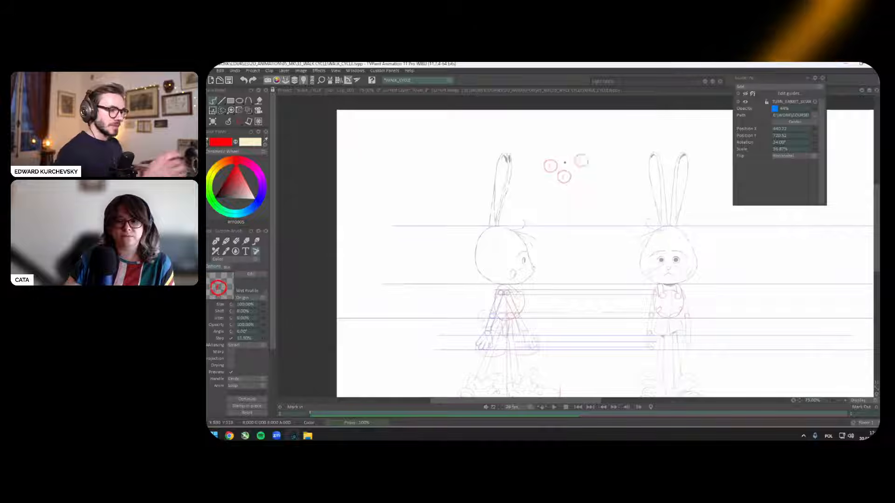
scroll(581, 161, "up", 2)
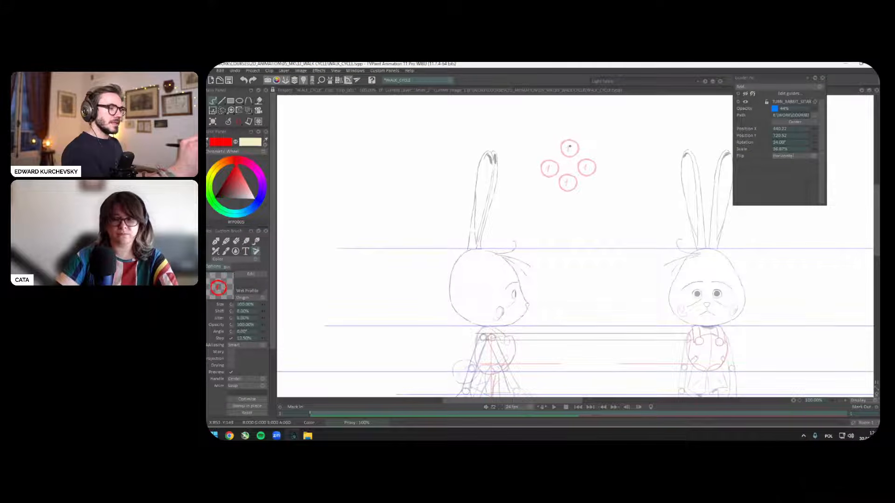
left_click(569, 147)
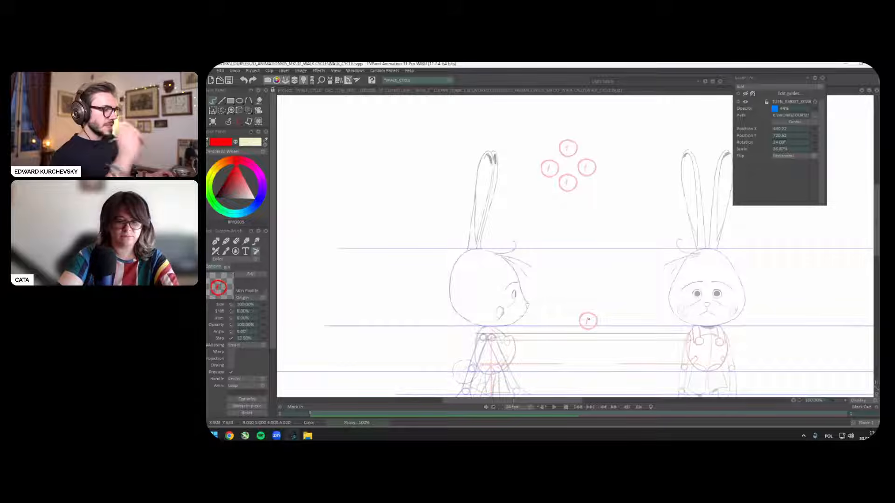
Step: Return to the pen brush and sketch a red stroke beneath the side-view rabbit's feet
left_click_drag(589, 320, 606, 316)
left_click(239, 122)
left_click(240, 127)
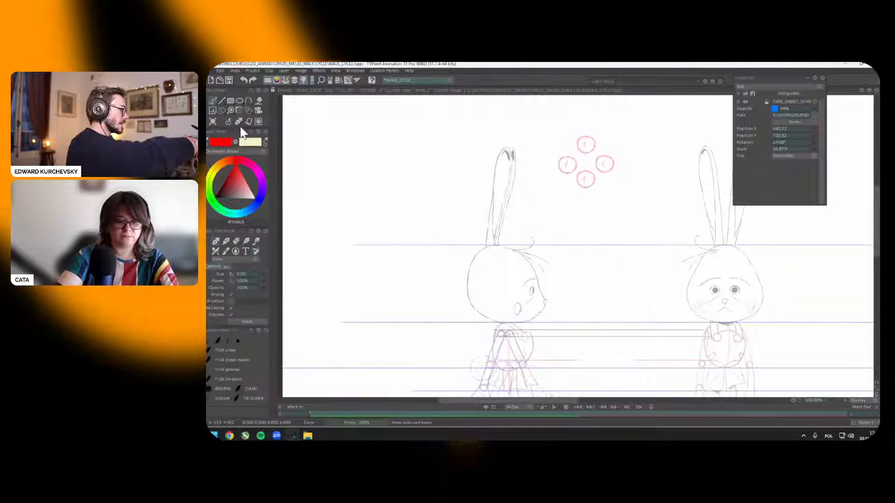
scroll(600, 361, "down", 3)
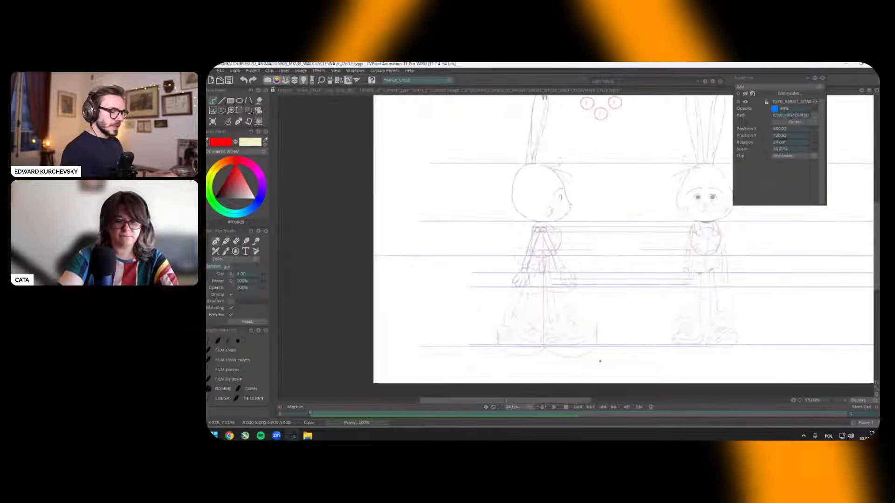
mouse_move(600, 361)
left_mouse_down()
mouse_move(502, 363)
mouse_move(521, 366)
left_mouse_up()
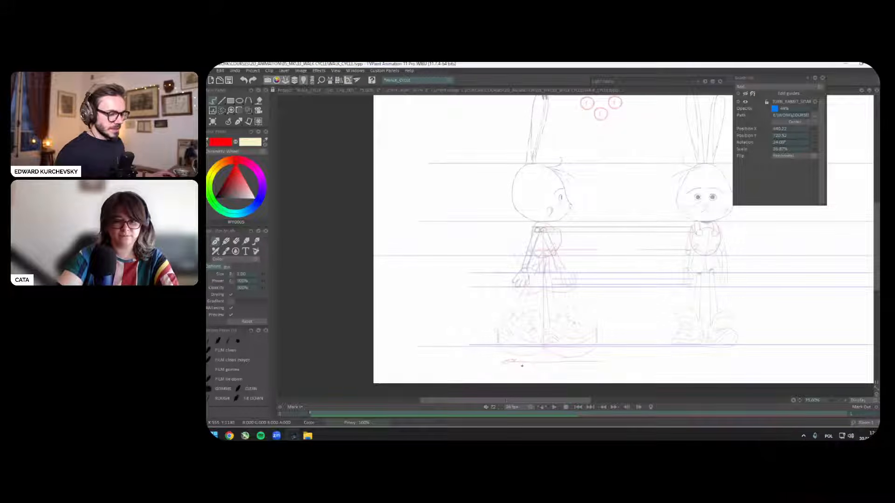
scroll(522, 366, "up", 3)
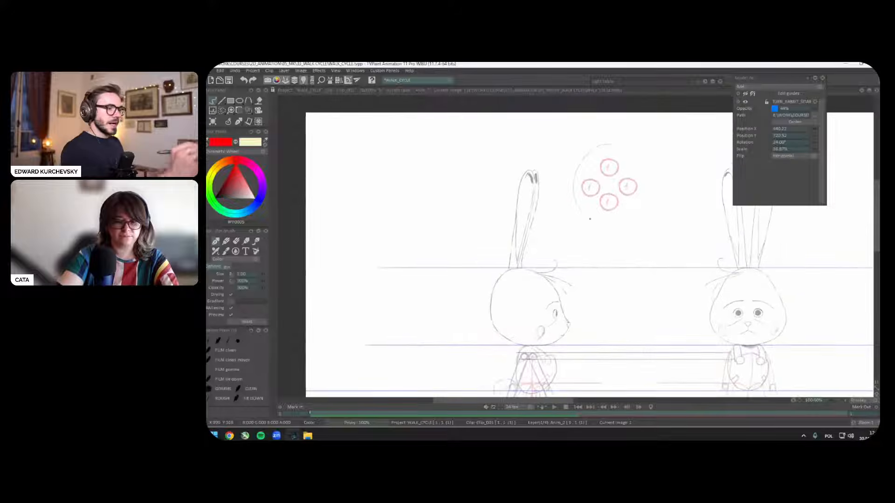
Step: Select the diamond's upper circle, then its two side circles, and nudge them slightly to even out the spacing
key("s")
key("v")
left_click_drag(605, 152, 615, 179)
key("b")
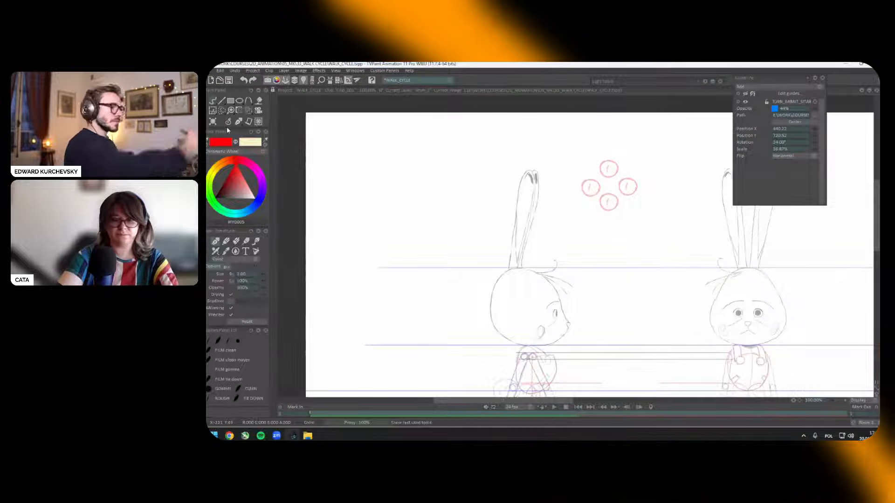
key("s")
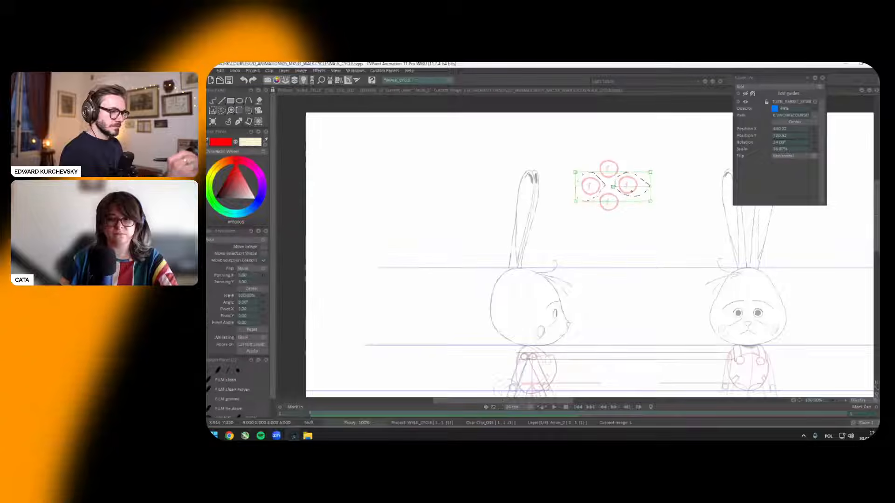
Step: Number the diamond's circles 1 to 4 and draw short red arrows linking each circle to its neighbour
left_click(225, 125)
left_click(225, 127)
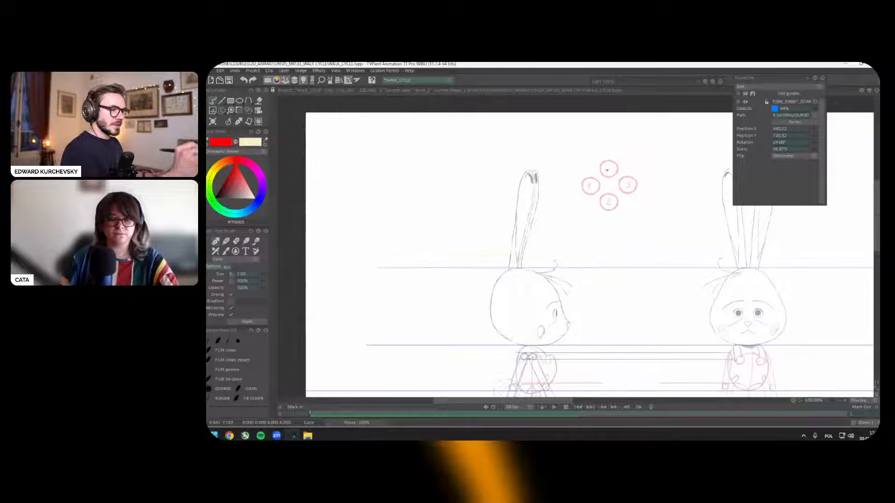
left_click_drag(687, 233, 667, 252)
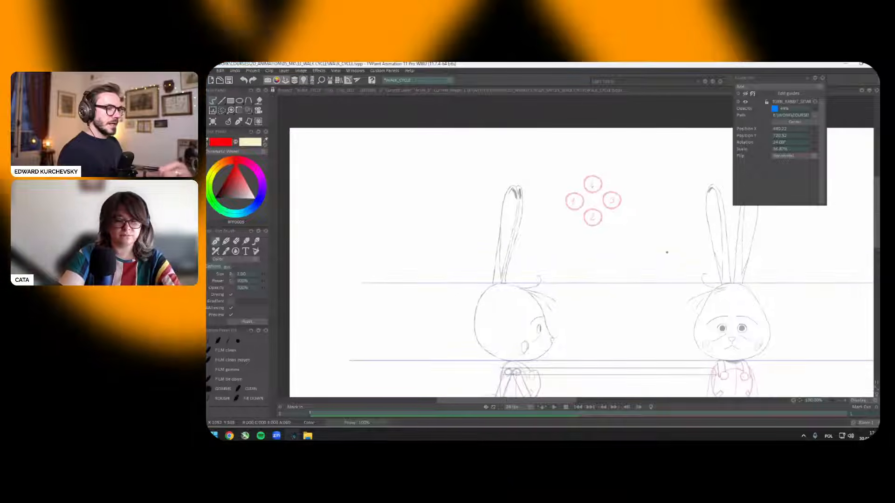
scroll(667, 252, "up", 3)
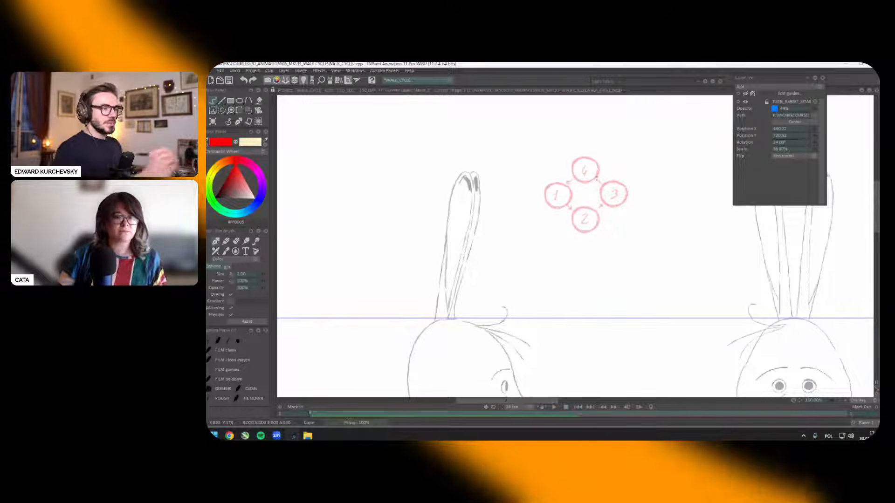
scroll(628, 245, "down", 3)
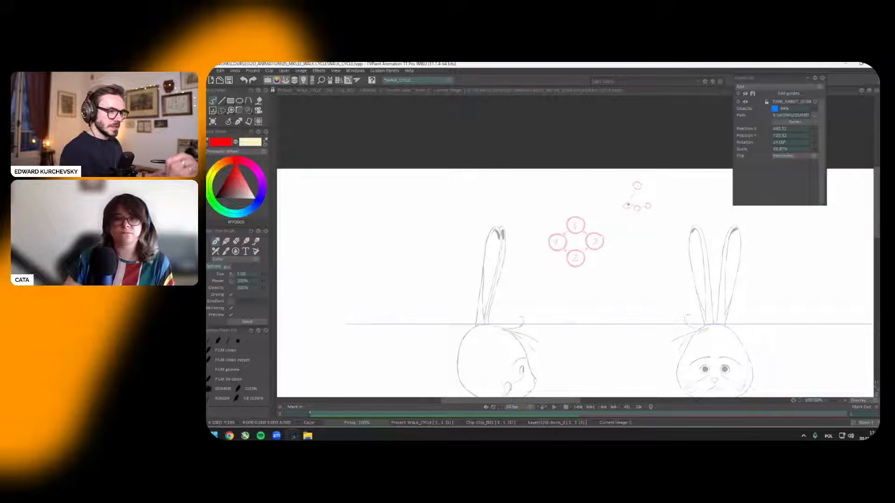
left_click_drag(636, 189, 627, 204)
left_click_drag(638, 189, 648, 204)
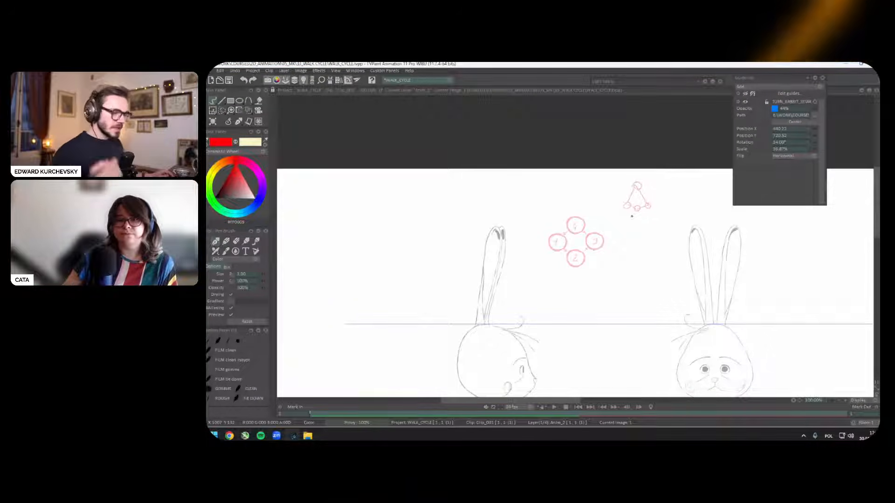
left_click_drag(627, 210, 639, 233)
left_click_drag(640, 233, 637, 213)
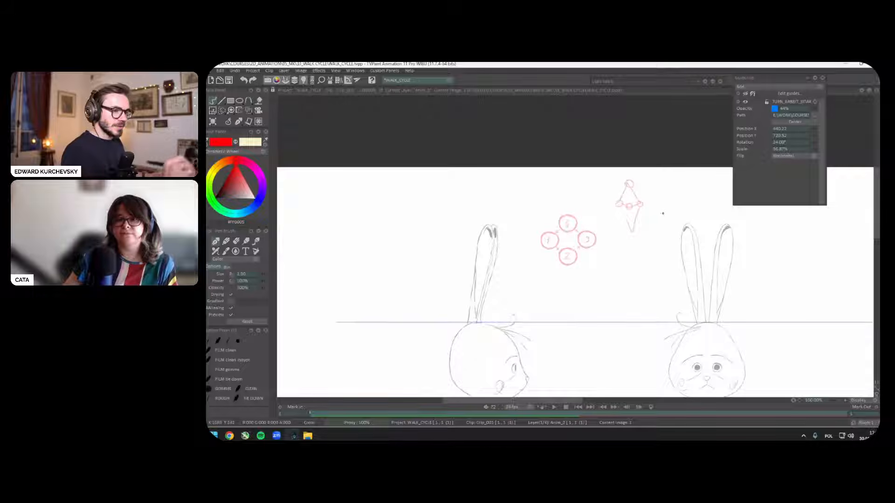
left_click_drag(624, 250, 634, 223)
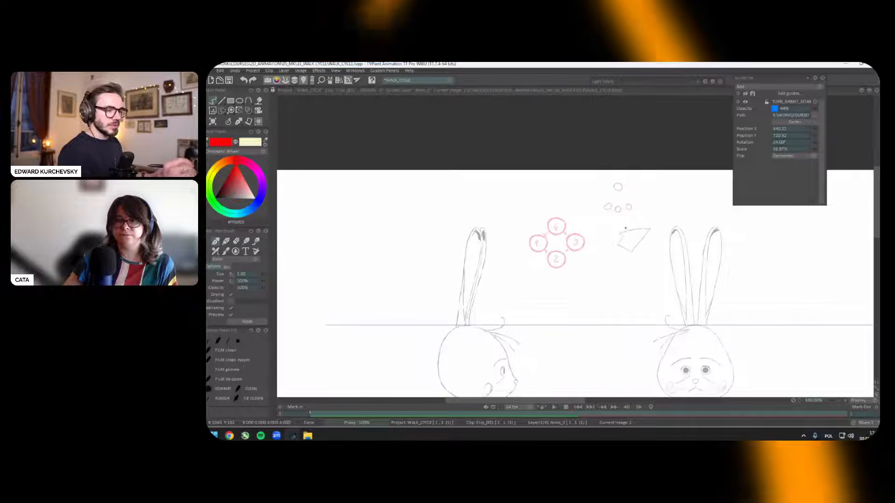
key("ctrl+z")
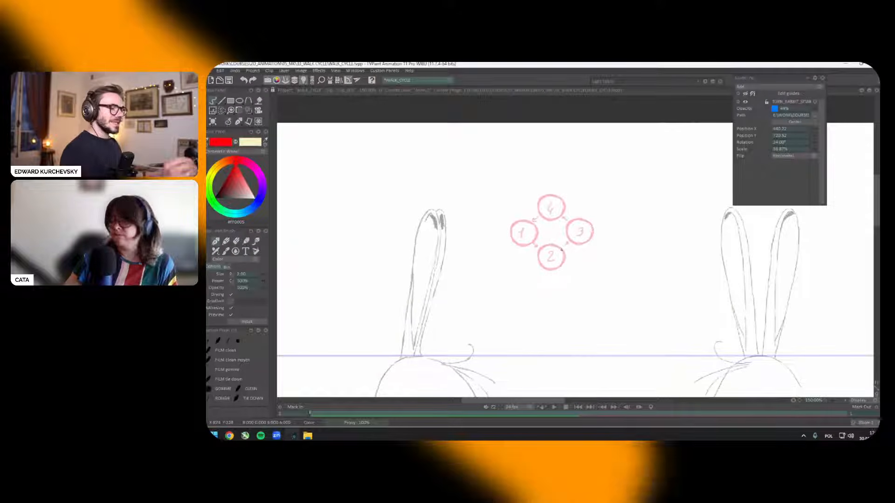
Step: Copy the numbered four-circle diagram into a brush and stamp two copies sharing a middle circle beside the front-view rabbit's ears
scroll(640, 255, "up", 2)
scroll(629, 243, "down", 3)
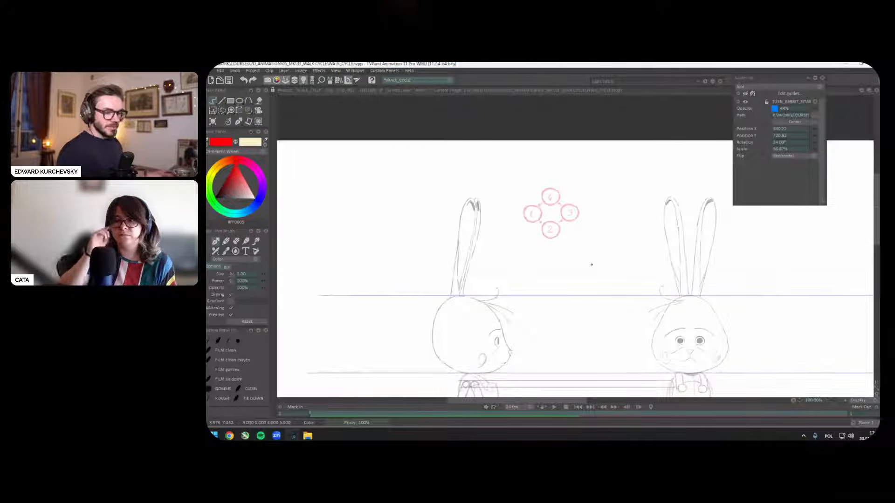
scroll(591, 264, "down", 1)
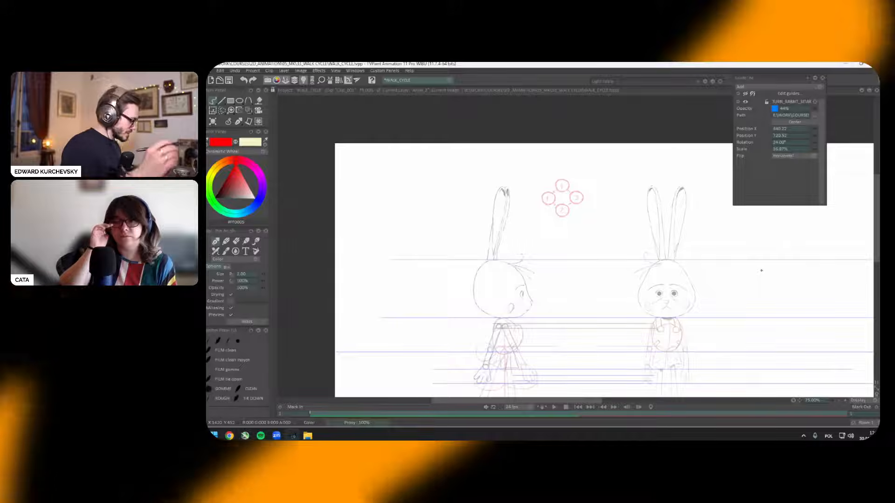
key("s")
left_click_drag(606, 178, 604, 177)
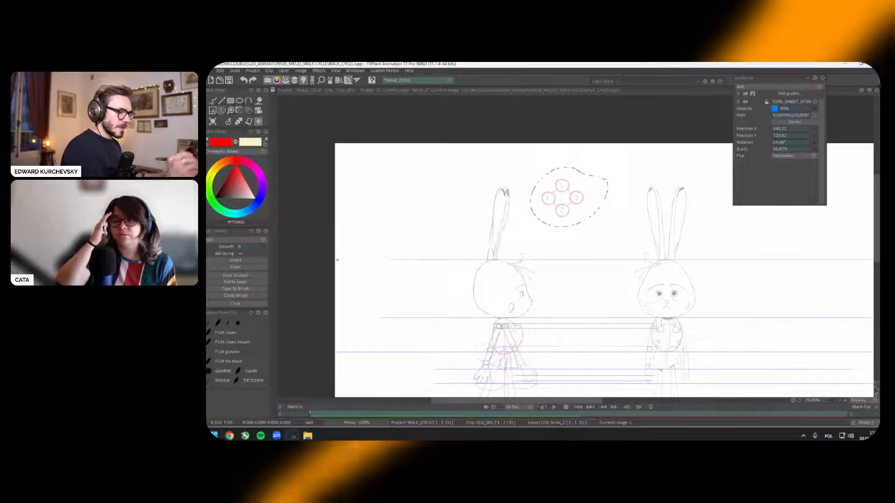
left_click(240, 286)
mouse_move(709, 249)
left_mouse_down()
mouse_move(679, 209)
mouse_move(688, 205)
left_mouse_up()
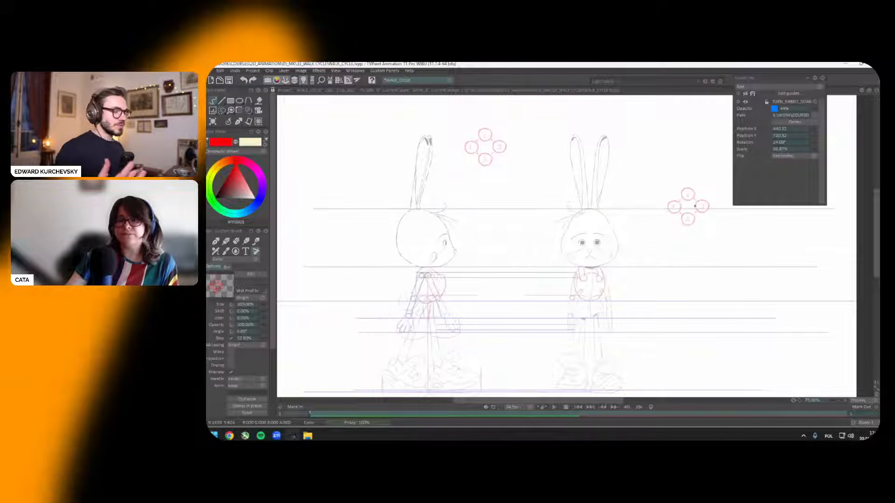
left_click_drag(661, 236, 615, 241)
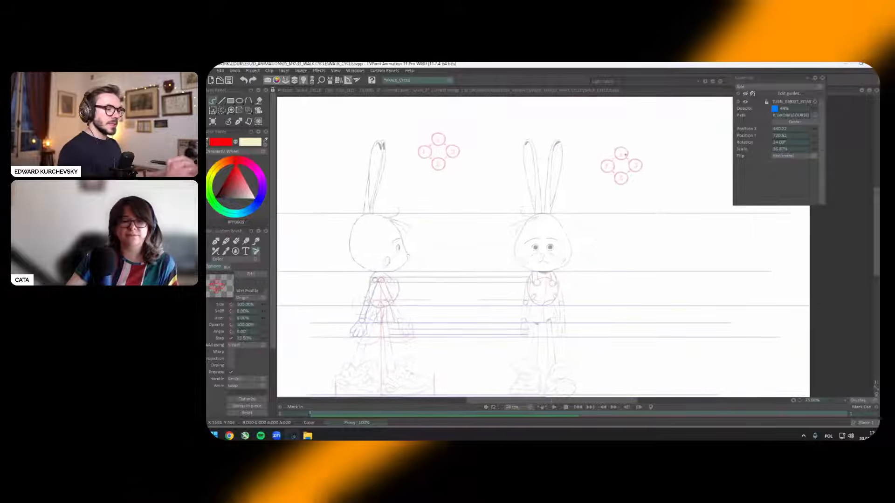
left_click_drag(619, 154, 625, 155)
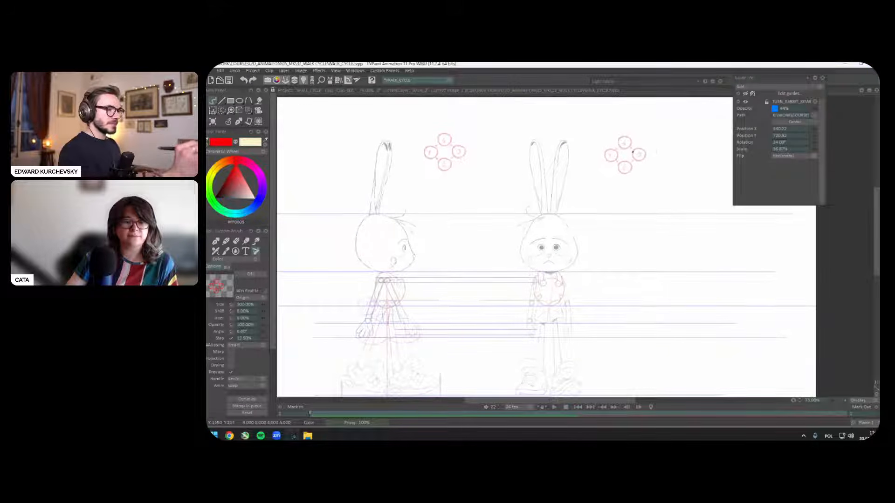
left_click(632, 149)
left_click_drag(690, 148, 692, 147)
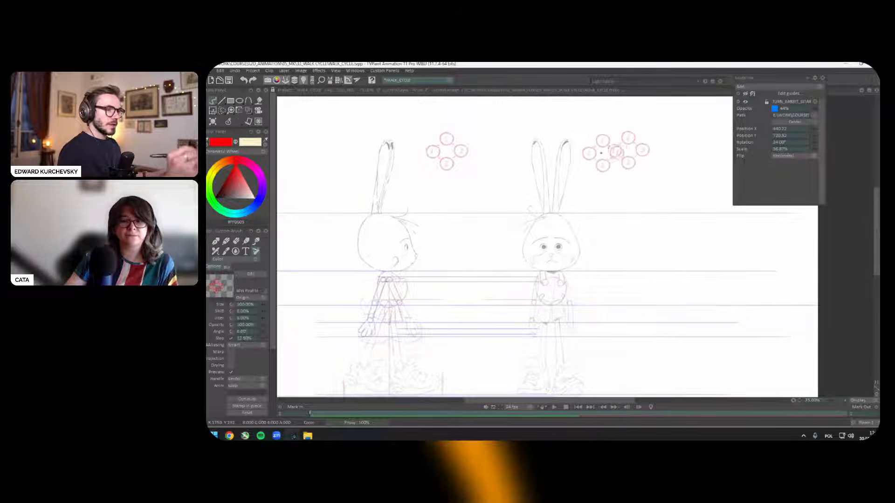
Step: With the pen, renumber the left diamond of the double diagram 6, 7 and 8, and mark the shared middle circle 1/5
left_click(240, 121)
scroll(638, 178, "up", 2)
left_click_drag(639, 178, 577, 320)
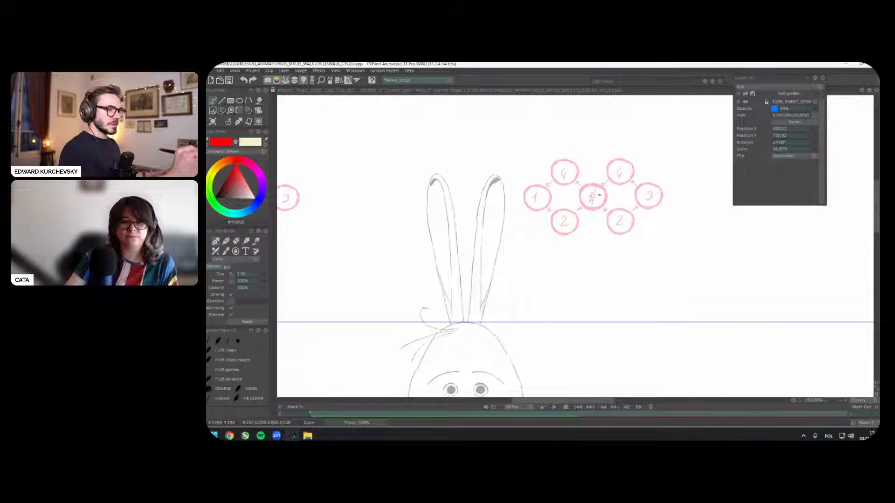
left_click_drag(615, 229, 585, 220)
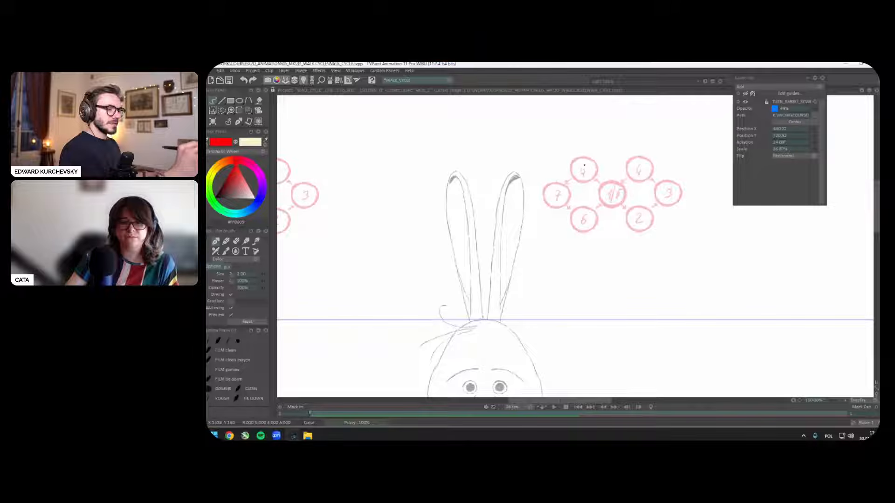
scroll(587, 168, "down", 2)
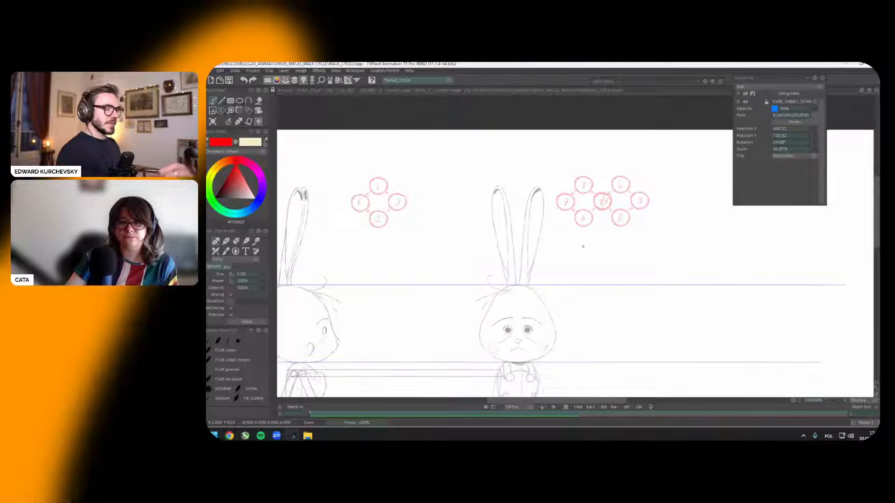
Step: Switch the drawing colour to blue and draw two horizontal guide lines extending from the single diamond diagram
left_click_drag(658, 263, 677, 257)
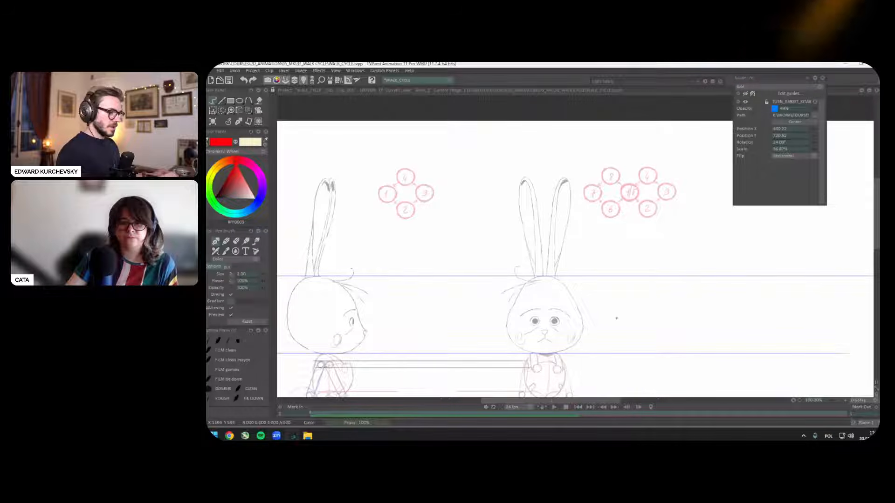
left_click_drag(651, 279, 687, 271)
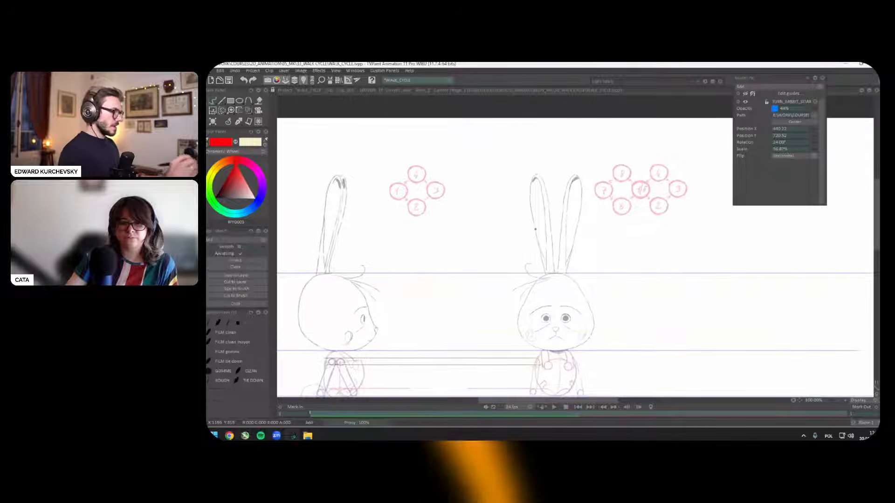
left_click(248, 321)
left_click(259, 200)
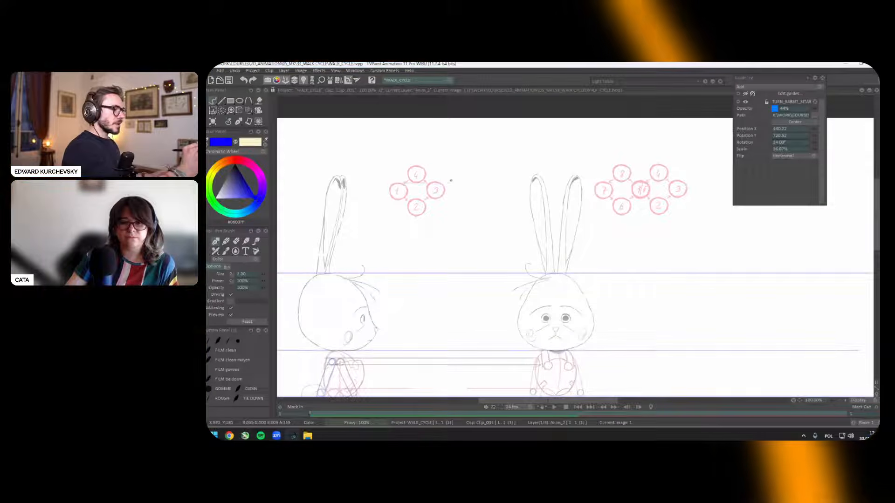
mouse_move(457, 222)
left_mouse_down()
mouse_move(555, 260)
mouse_move(467, 249)
left_mouse_up()
Step: Select the double diamond diagram and move it beside the single diamond, level with the blue guide lines
left_click_drag(650, 267, 599, 264)
key("s")
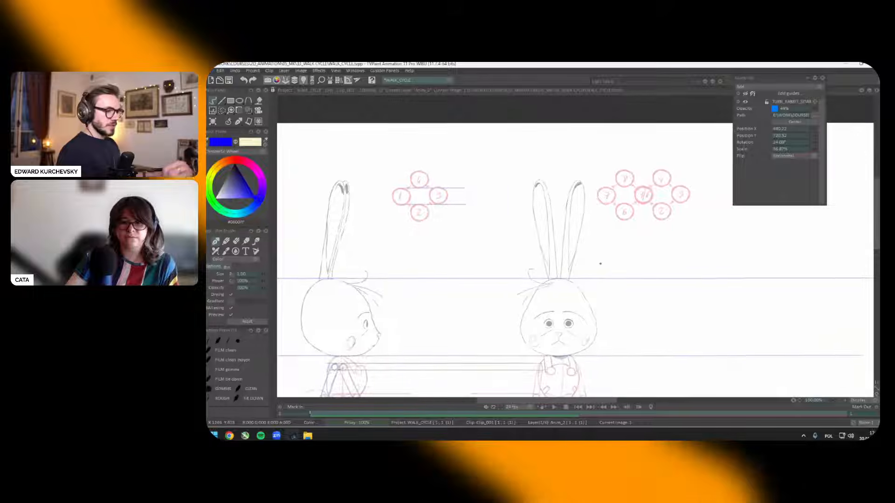
mouse_move(667, 149)
left_mouse_down()
mouse_move(590, 223)
mouse_move(712, 189)
left_mouse_up()
key("ctrl+t")
left_click_drag(675, 214, 531, 214)
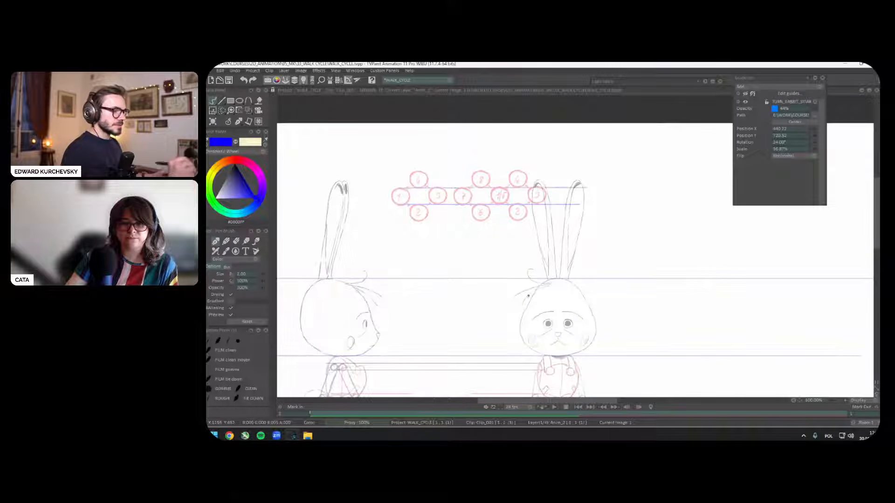
Step: Draw vertical guide lines through the circle diagrams, select all the diagrams together and transform the selection above the two rabbits
left_click_drag(528, 296, 612, 300)
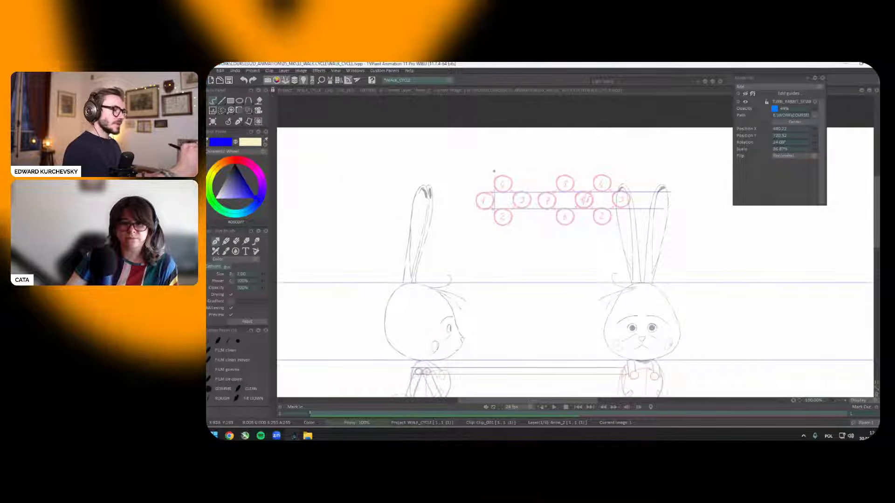
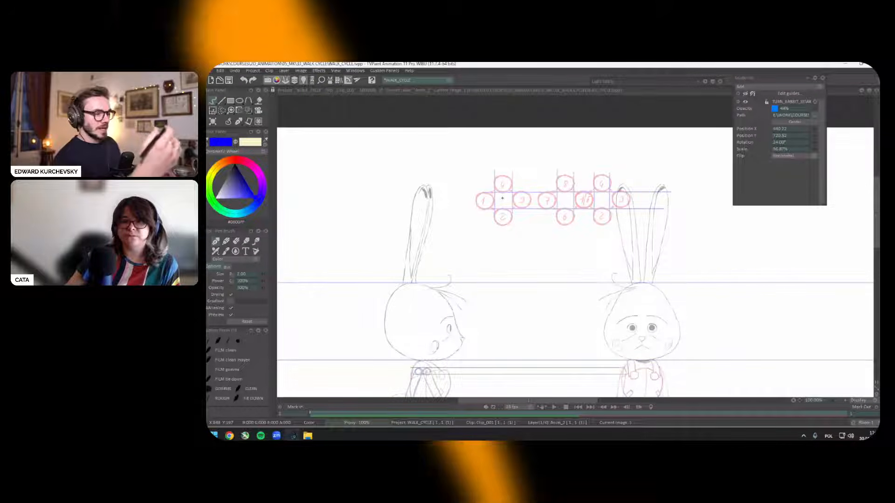
scroll(502, 198, "down", 2)
mouse_move(601, 180)
left_mouse_down()
mouse_move(536, 245)
mouse_move(646, 191)
left_mouse_up()
key("t")
left_click_drag(613, 223, 595, 217)
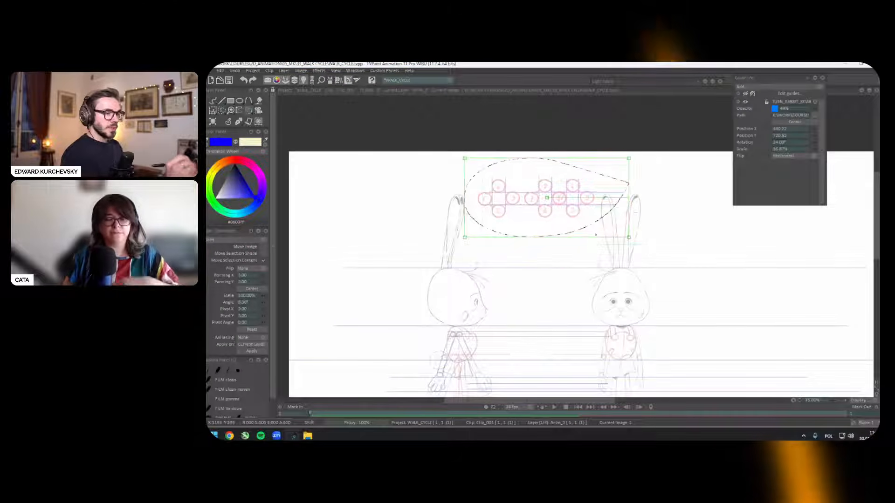
left_click(239, 127)
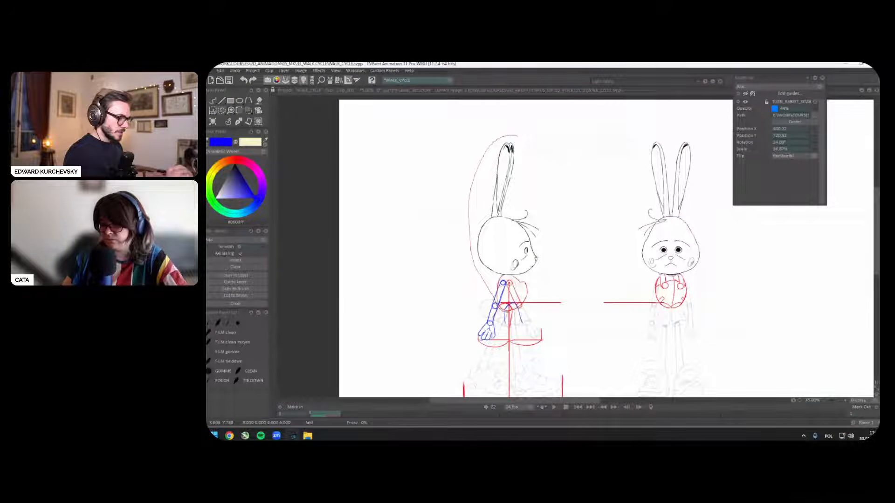
left_click(247, 288)
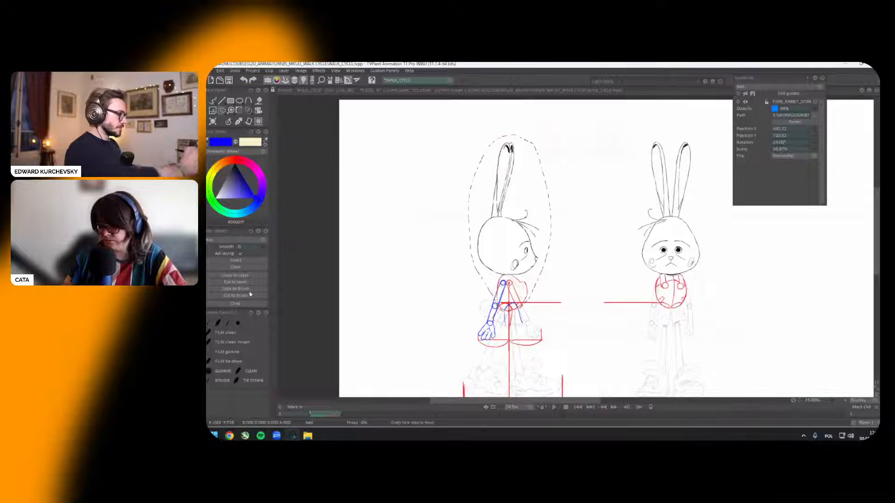
key("ctrl+d")
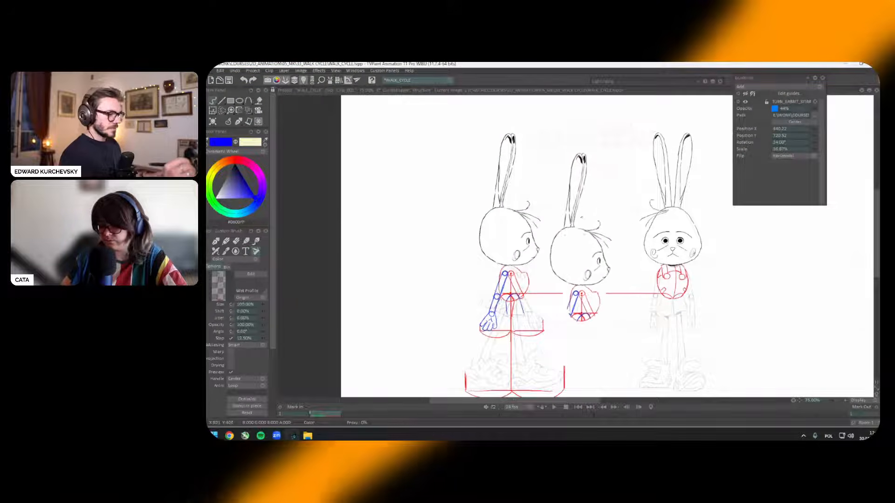
key("Right")
key("Right")
key("Right")
key("Right")
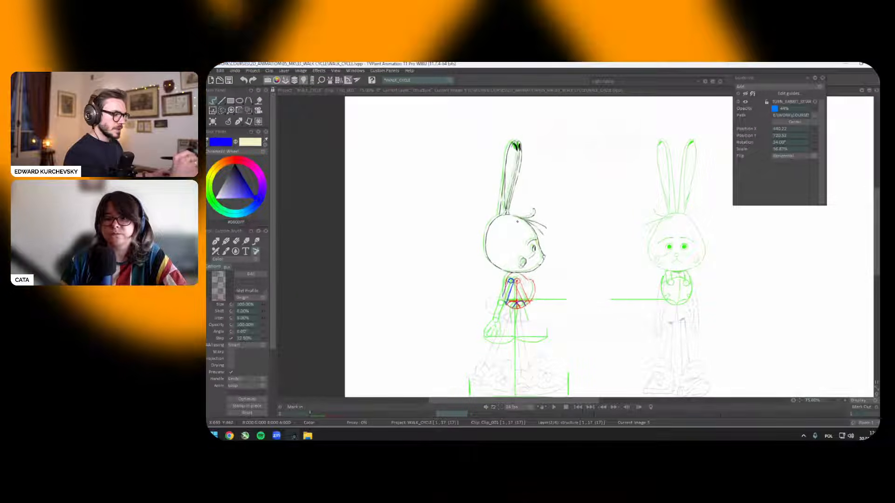
Step: Select the head and torso of both the side-view and front-view rabbits in frame 1 and copy them to a brush
key("s")
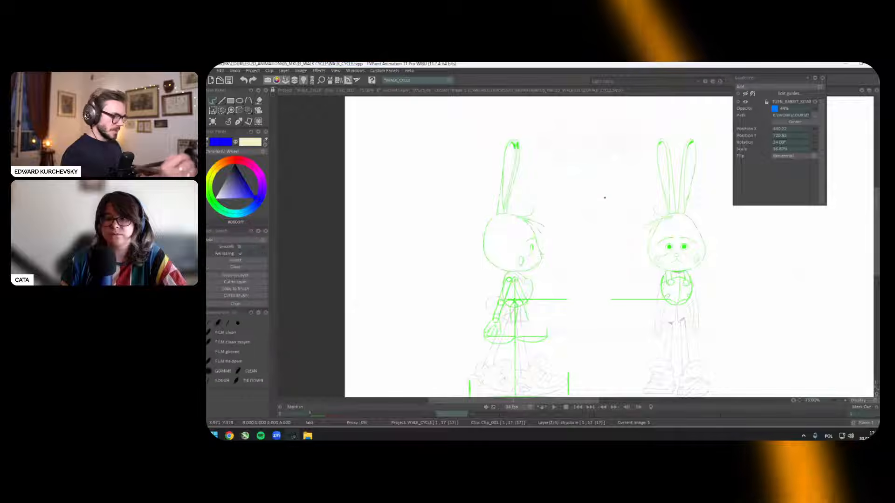
key("Left")
left_click_drag(544, 139, 535, 147)
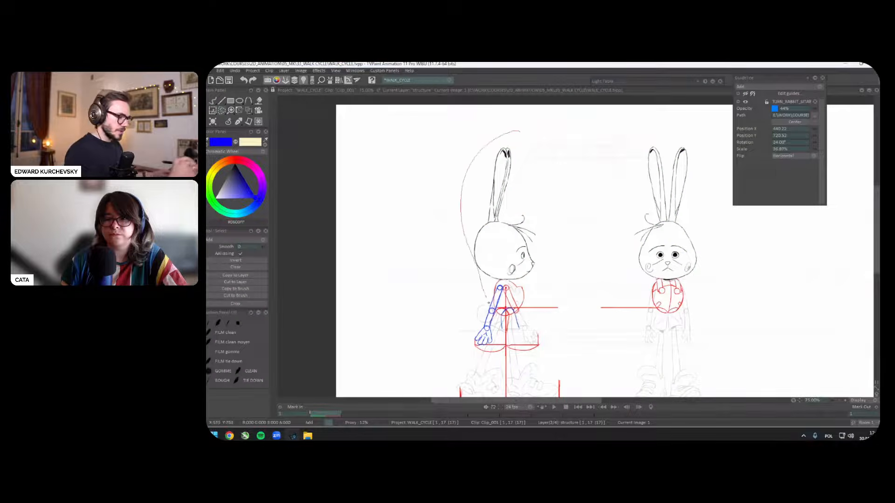
left_click_drag(548, 230, 517, 132)
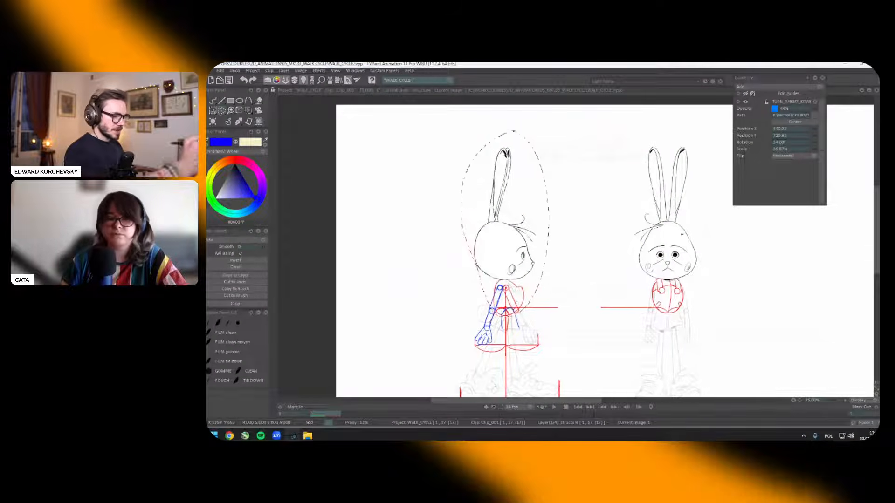
mouse_move(665, 126)
left_mouse_down()
mouse_move(641, 115)
mouse_move(602, 285)
mouse_move(638, 308)
mouse_move(650, 119)
left_mouse_up()
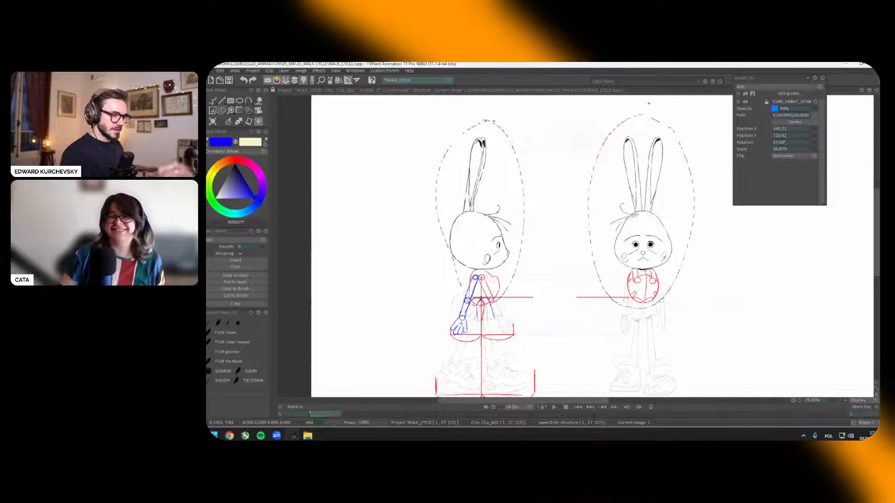
left_click(236, 288)
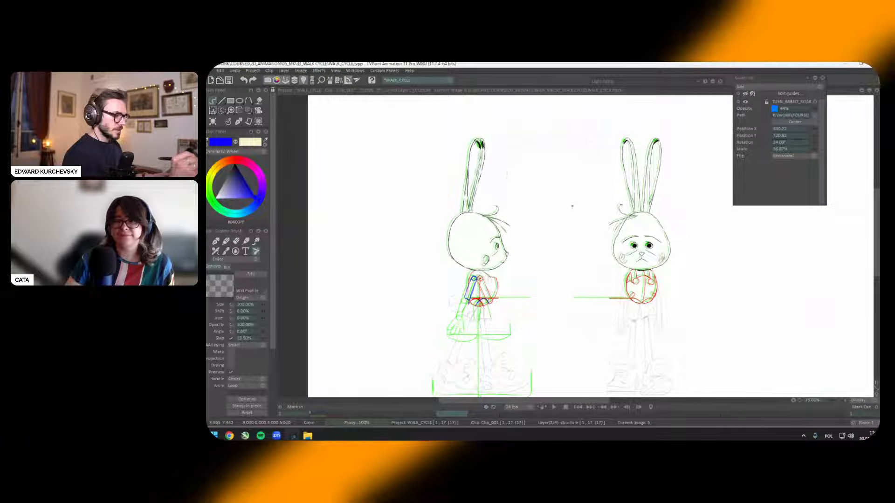
Step: Stamp the copied upper bodies onto structure frames 5, 9 and 13 at offset positions, adjusting which neighbouring frames the light table shows
left_click(650, 178)
key("Right")
key("Right")
key("Right")
key("Right")
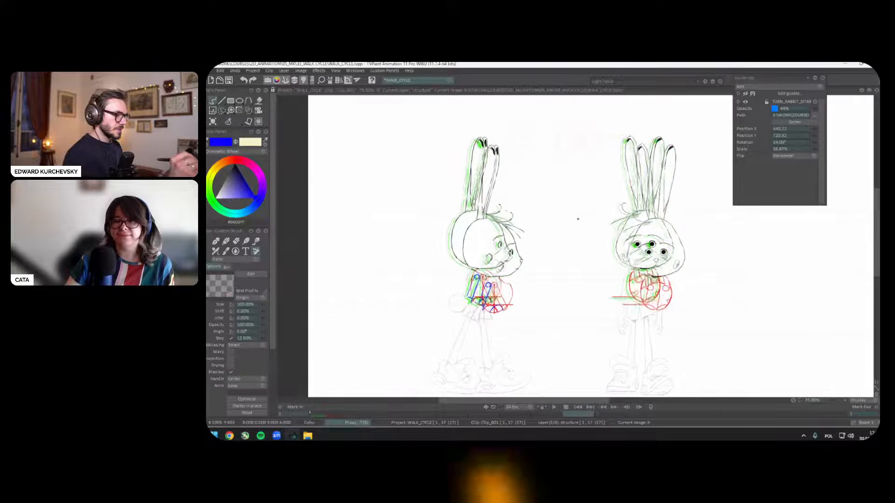
left_click(712, 81)
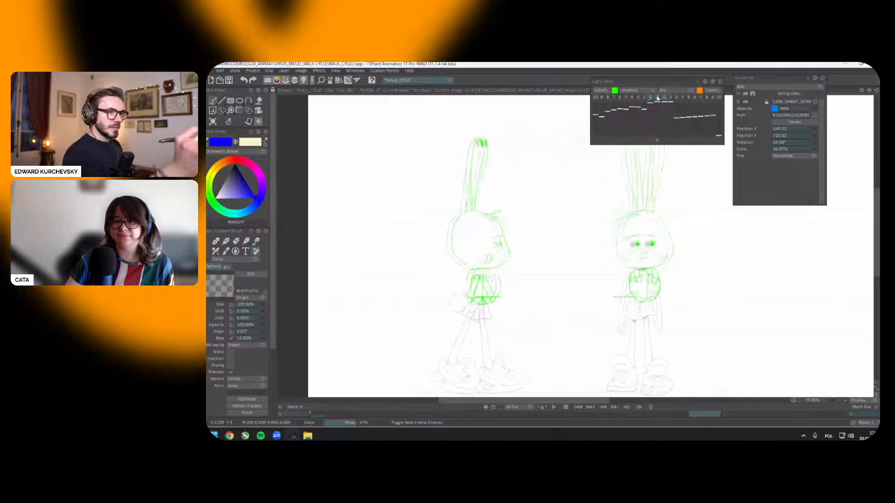
left_click(649, 97)
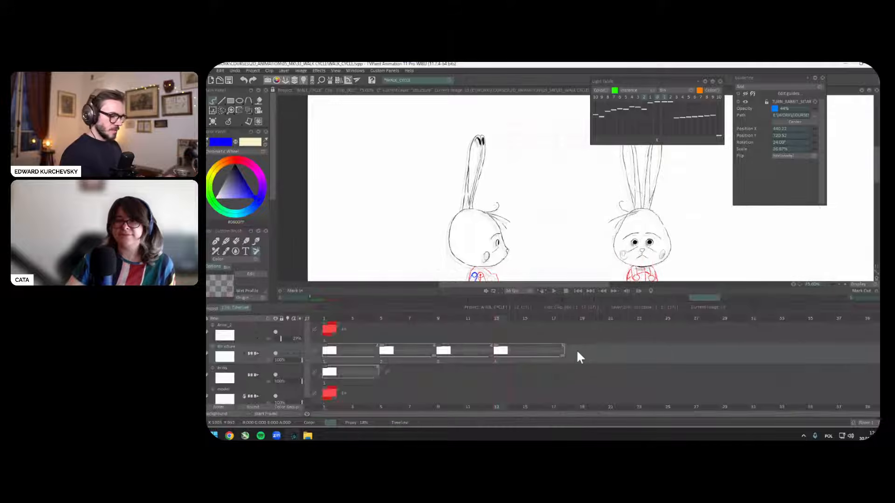
Step: Shorten the structure layer's last drawing so it ends at frame 16, and play back the four poses
left_click(576, 349)
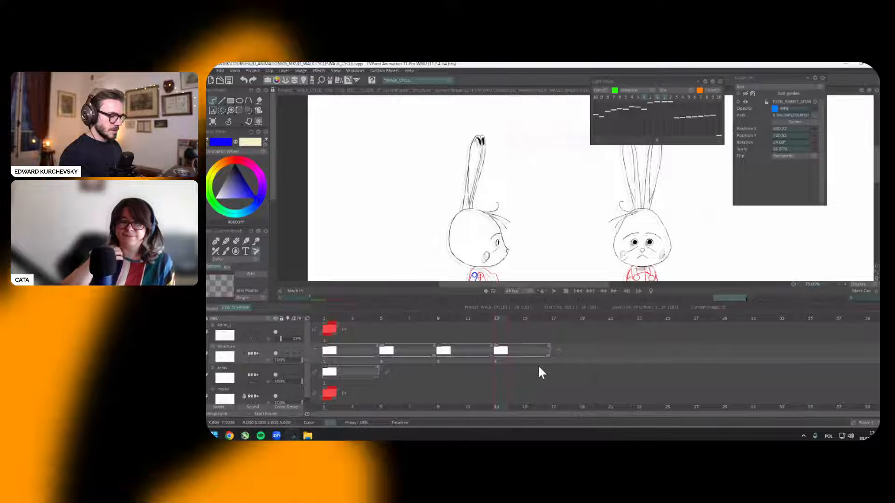
key("Tab")
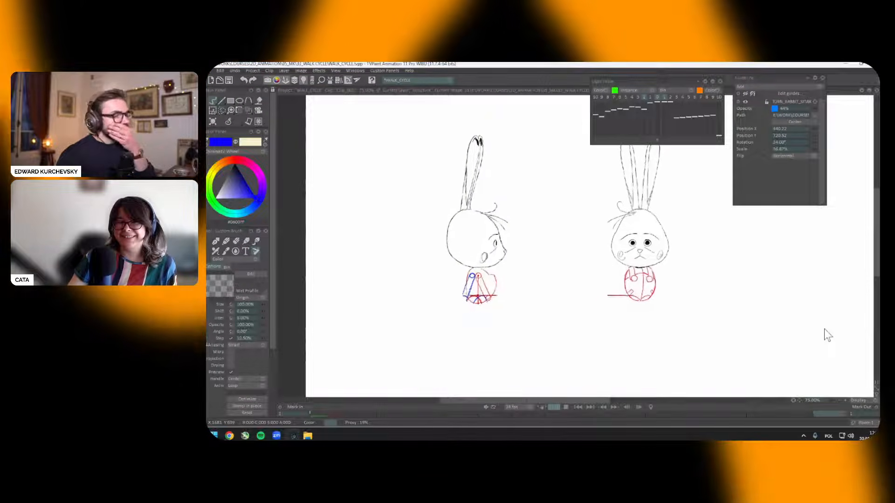
scroll(824, 329, "down", 1)
left_click_drag(696, 280, 671, 271)
key("Tab")
scroll(673, 212, "down", 1)
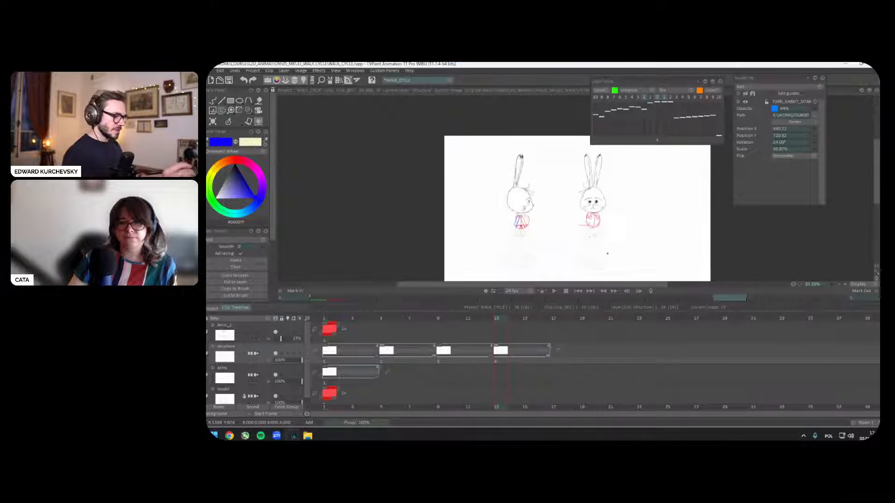
key("alt+space")
left_click_drag(629, 170, 612, 164)
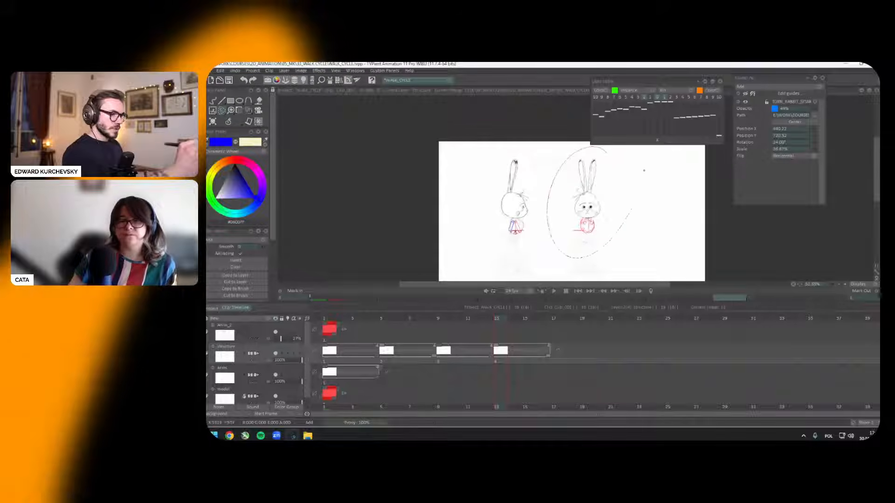
key("b")
left_click(553, 317)
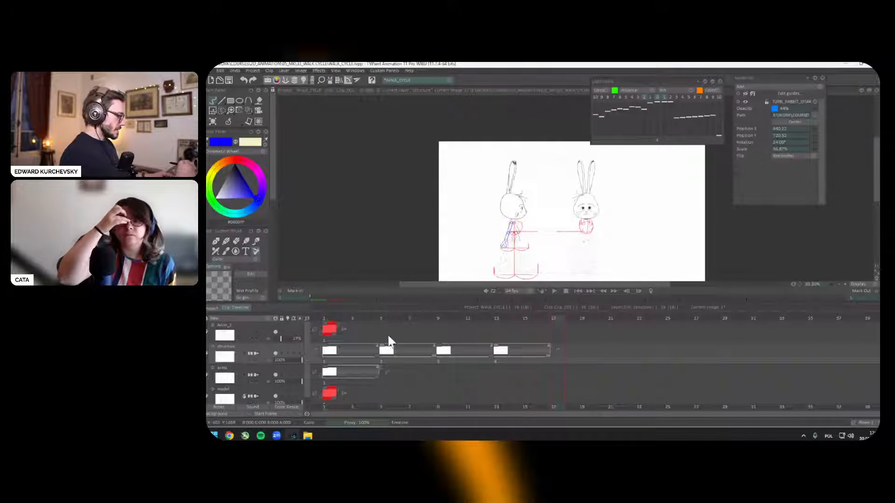
Step: Select the front-view rabbit's head and torso in frame 1 of the structure layer and copy it to a brush
left_click(324, 319)
left_click(222, 111)
left_click_drag(585, 145, 618, 171)
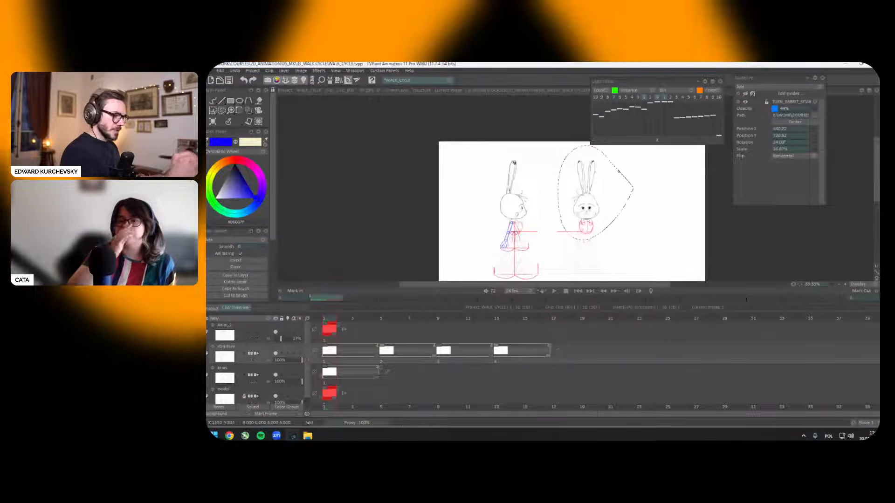
key("b")
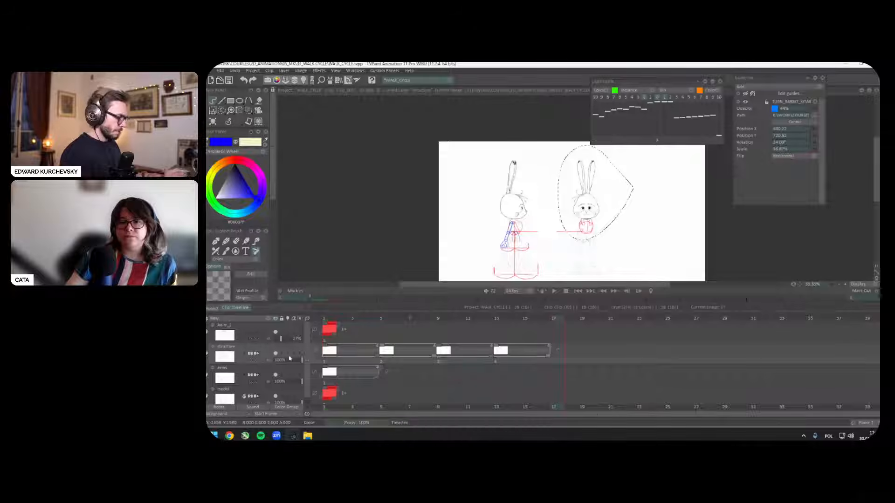
Step: Add a new animation layer at frame 17 and stamp the copied front-view rabbit in its original place
left_click(245, 322)
scroll(270, 186, "down", 5)
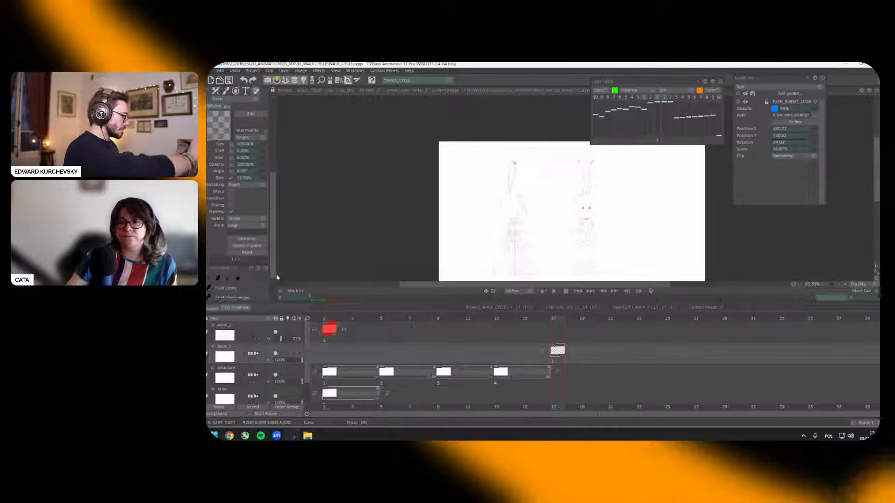
left_click(257, 232)
key("Tab")
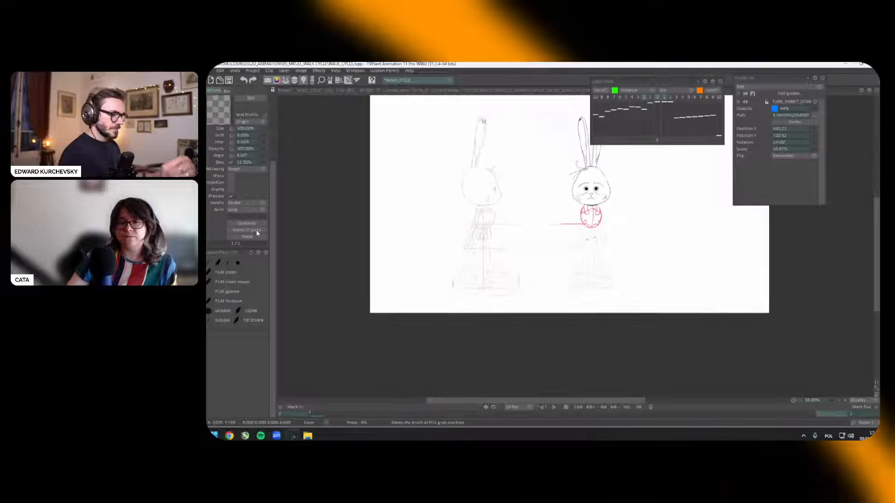
scroll(642, 283, "up", 2)
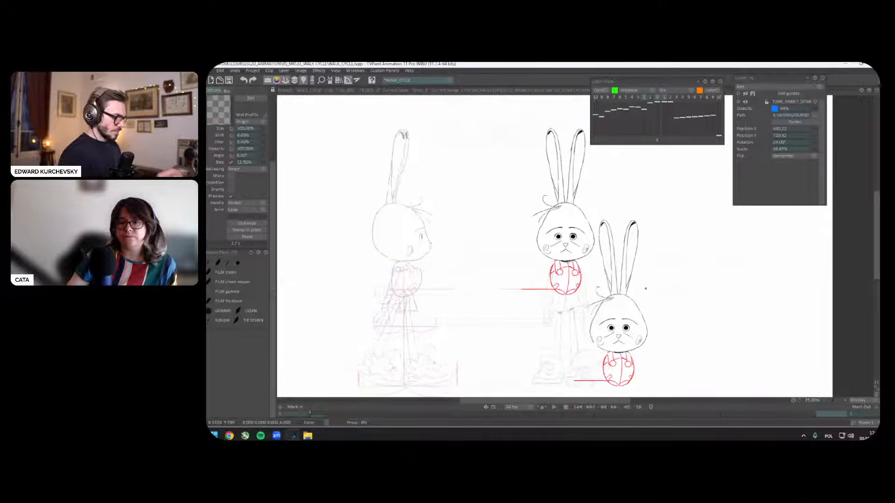
Step: Create new drawings at frames 21, 25, 29 and 33 of the new layer and return to frame 21
key("Tab")
left_click_drag(629, 321, 783, 319)
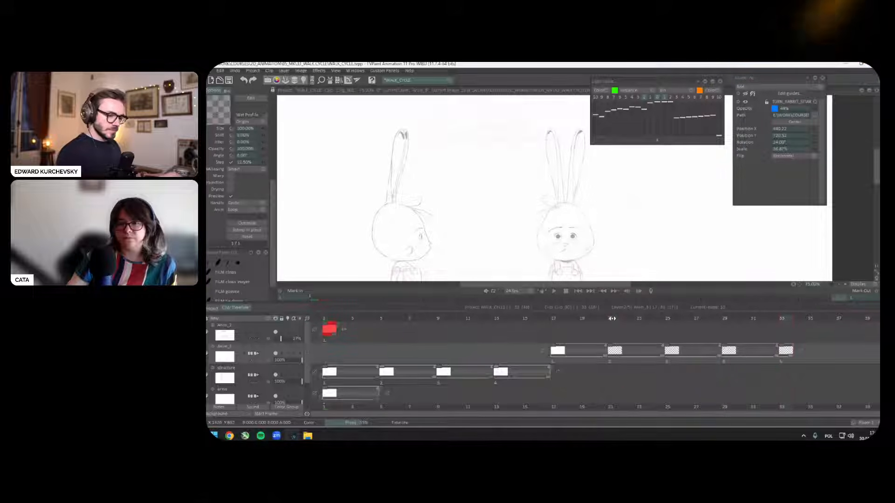
key("Tab")
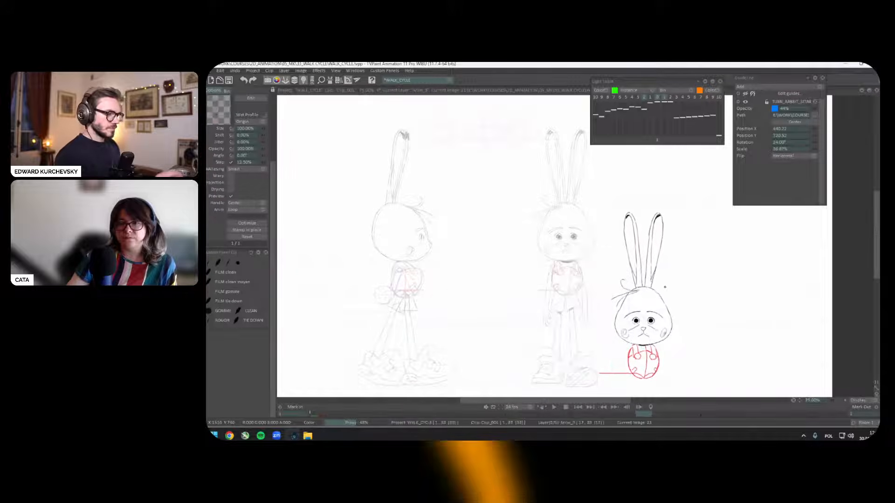
Step: Stamp the front-view rabbit onto frame 21, slightly left of and below its previous pose
left_click_drag(664, 287, 578, 261)
scroll(585, 233, "up", 2)
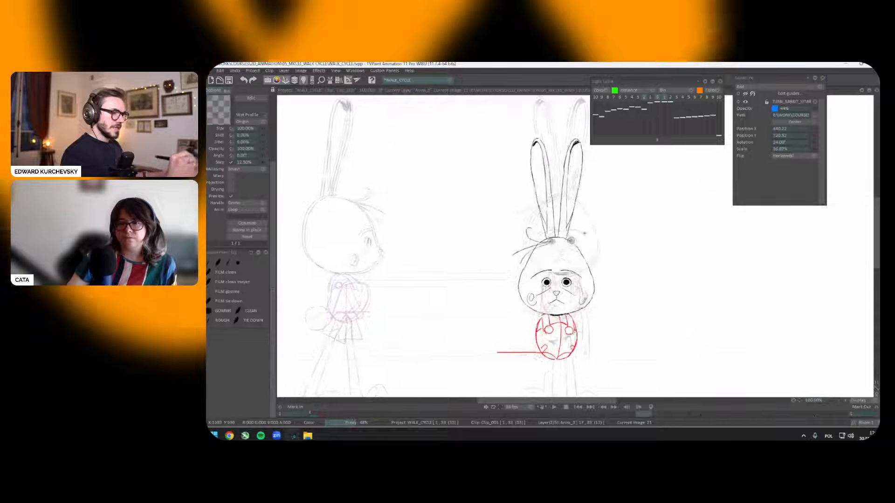
key("Right")
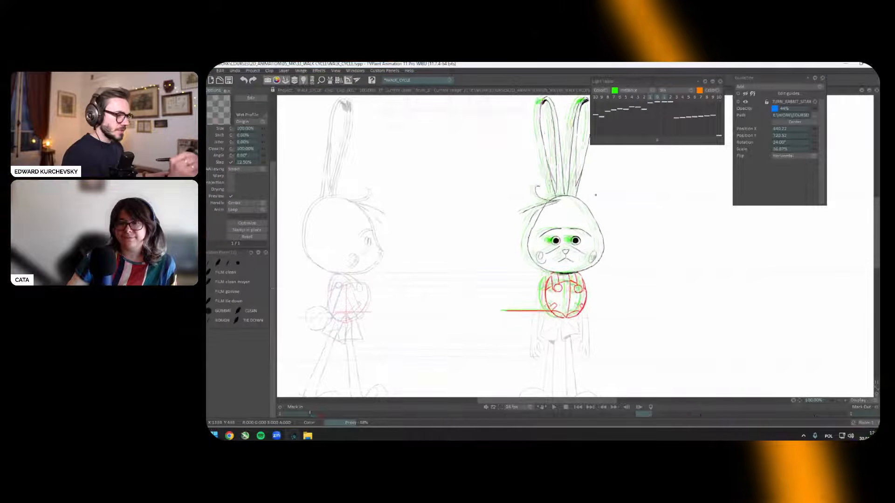
key("Right")
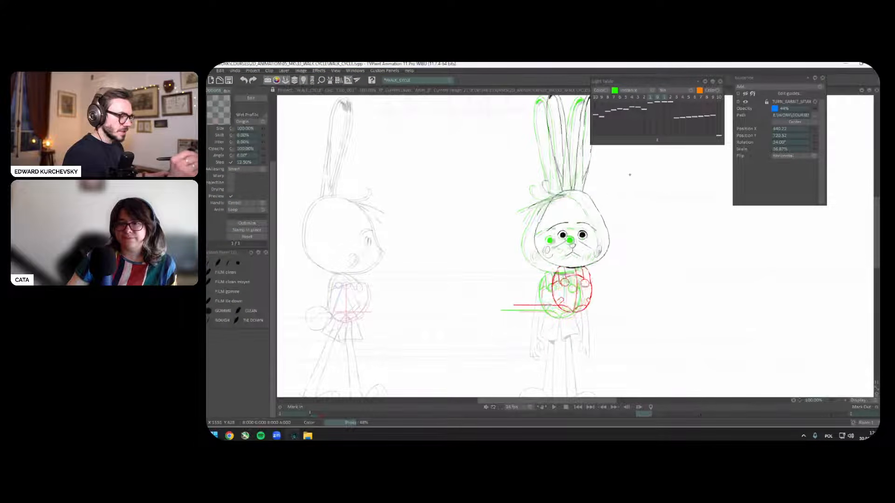
key("Right")
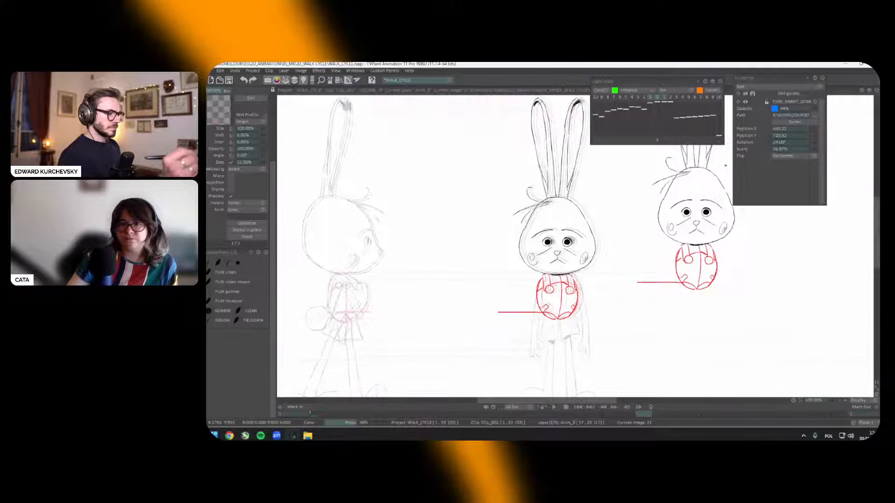
Step: Stamp the front-view rabbit onto frame 25, shifted slightly further left than the frame 21 pose
key("Right")
key("Right")
key("Right")
key("Right")
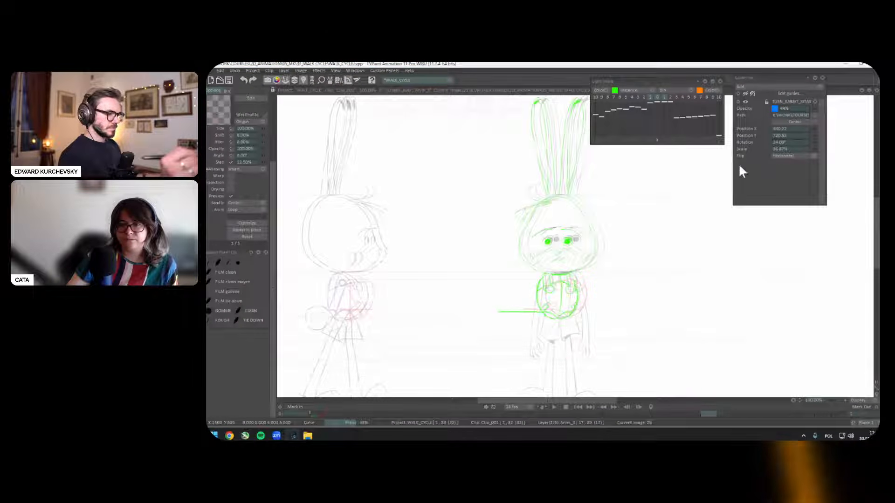
key("Right")
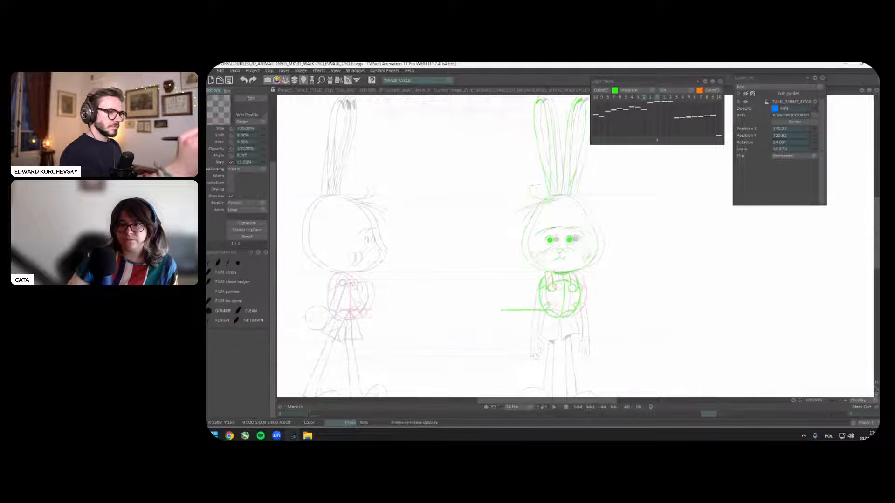
key("Right")
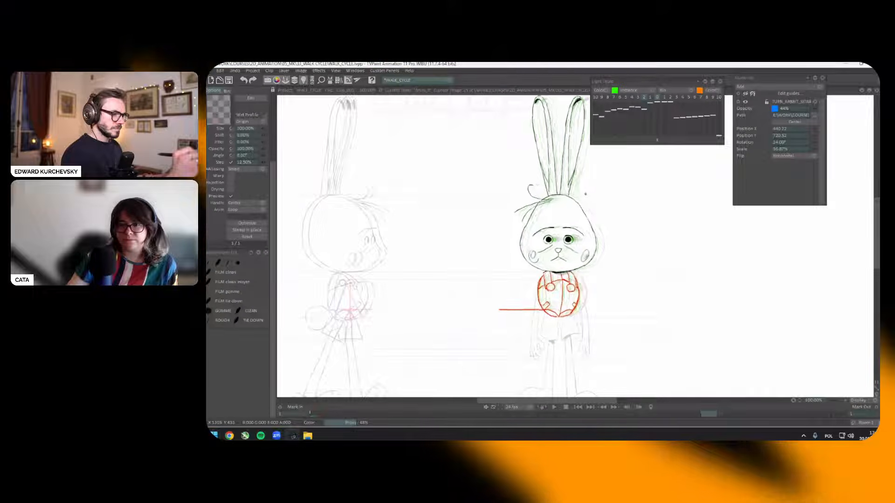
key("Right")
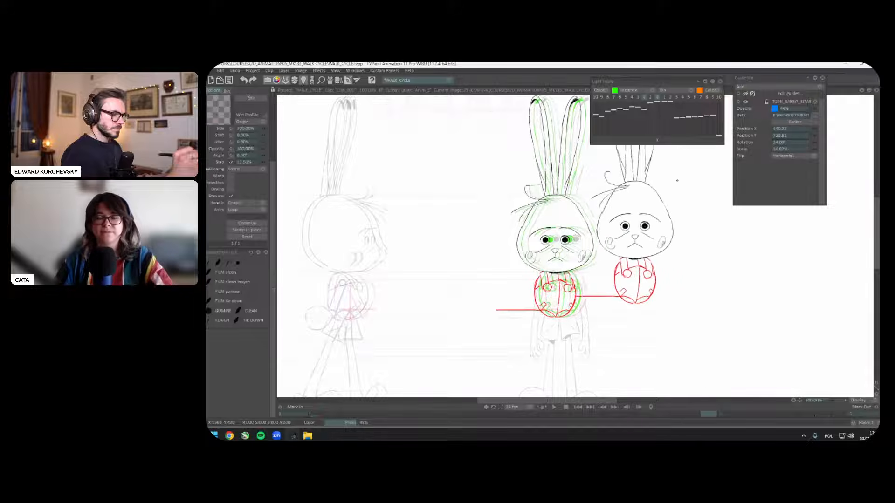
Step: Stamp the front-view rabbit onto frame 29, slightly above the frame 25 pose, and compare the two drawings
key("Left")
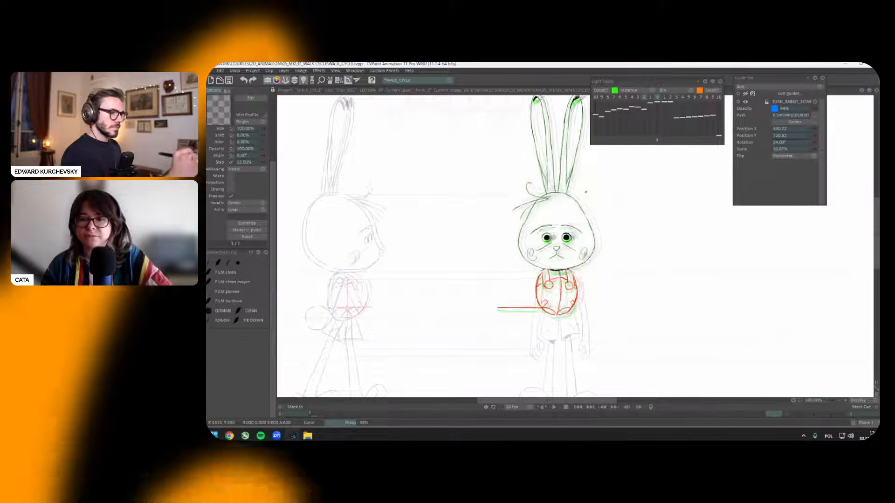
key("Right")
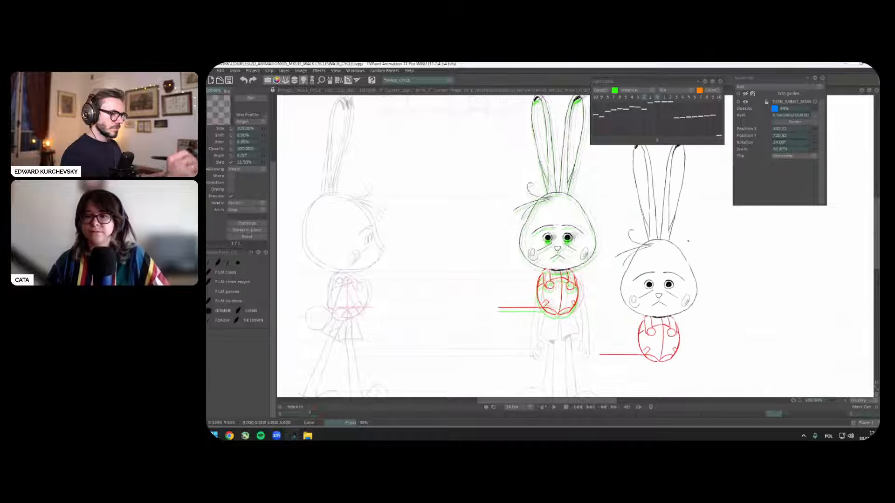
key("minus")
key("s")
key("Tab")
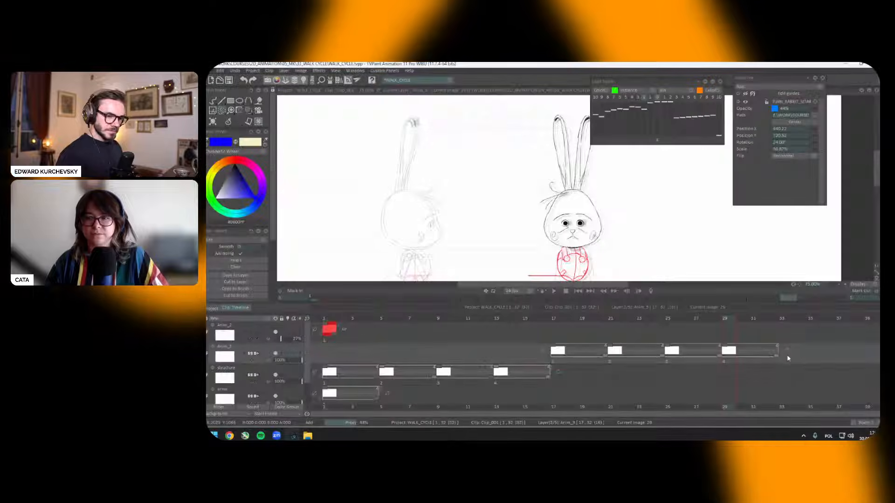
Step: Scrub through the structure layer and the front-view layer to compare the rabbit's poses in both halves of the cycle
left_click(787, 348)
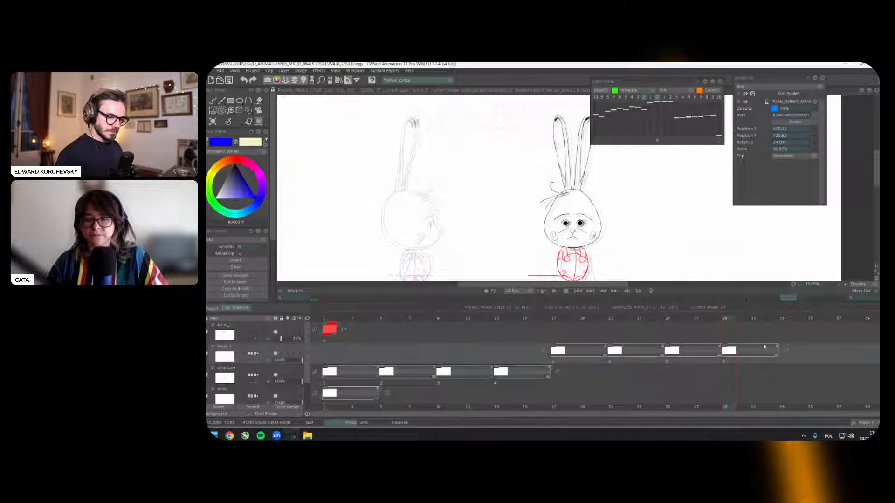
left_click(538, 390)
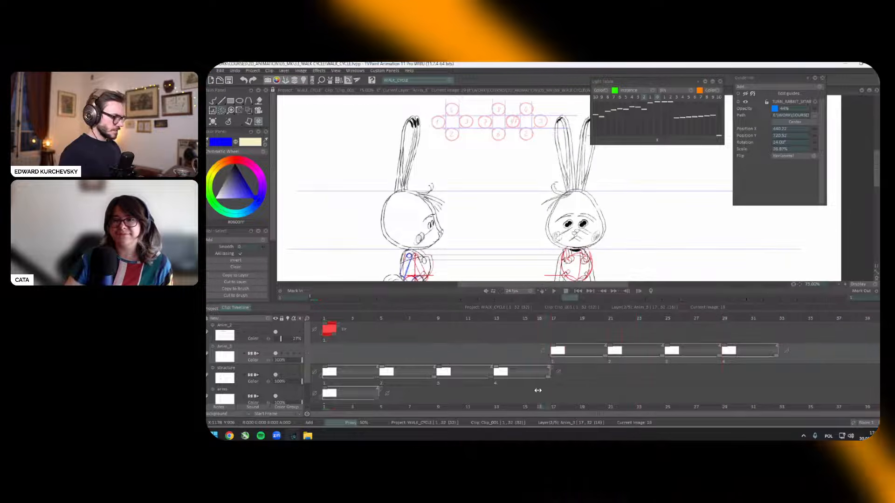
key("Tab")
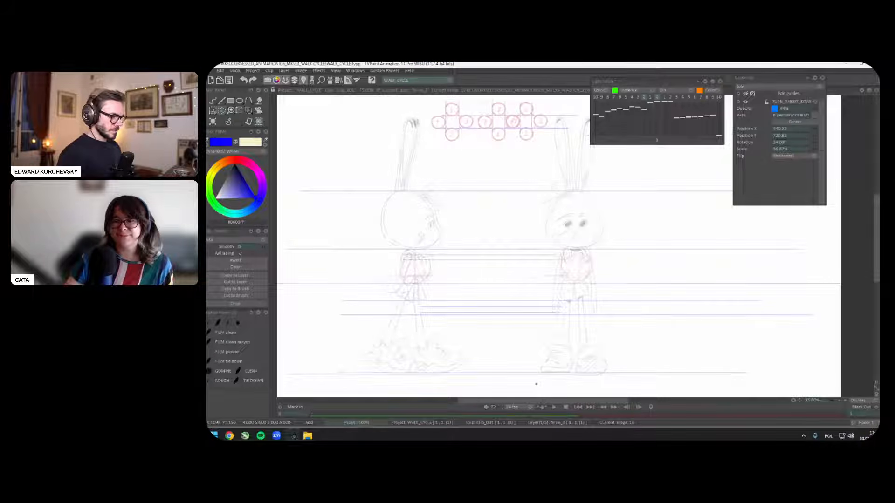
key("Tab")
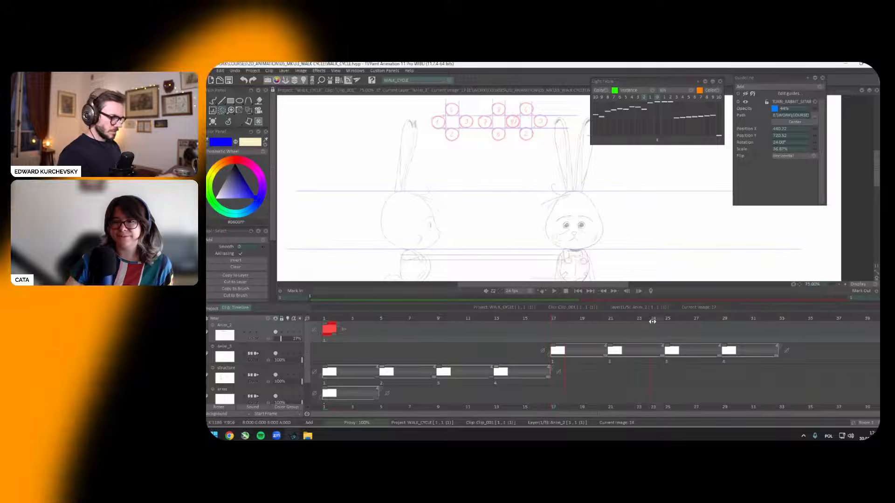
left_click(611, 350)
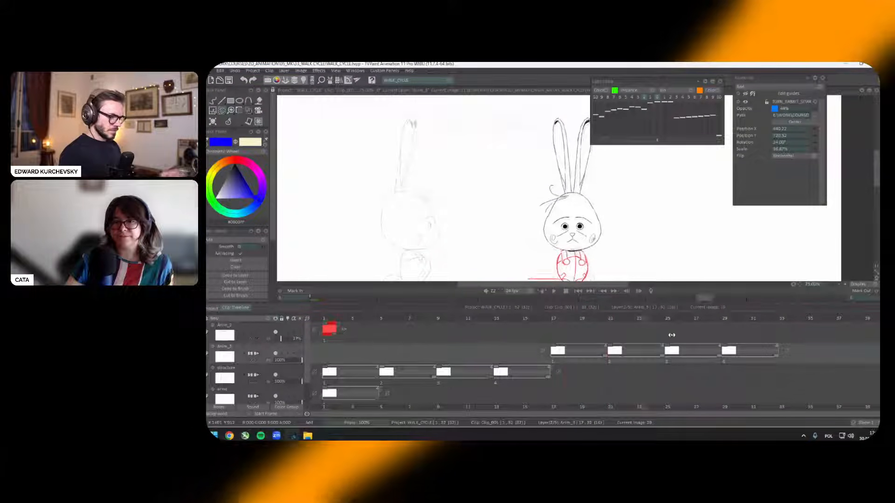
left_click(545, 375)
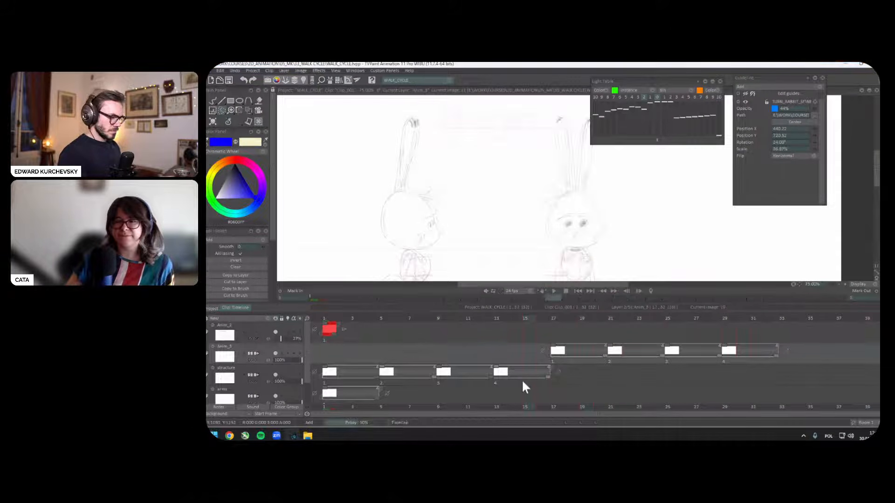
left_click(523, 379)
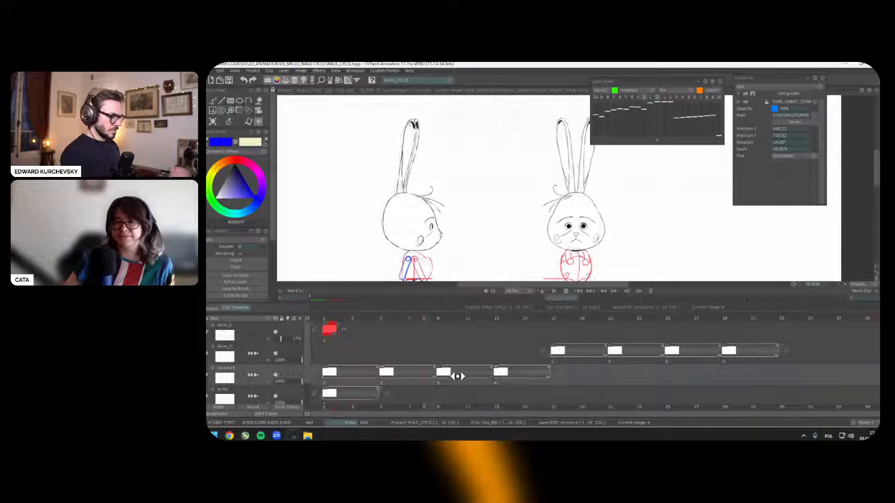
left_click(594, 376)
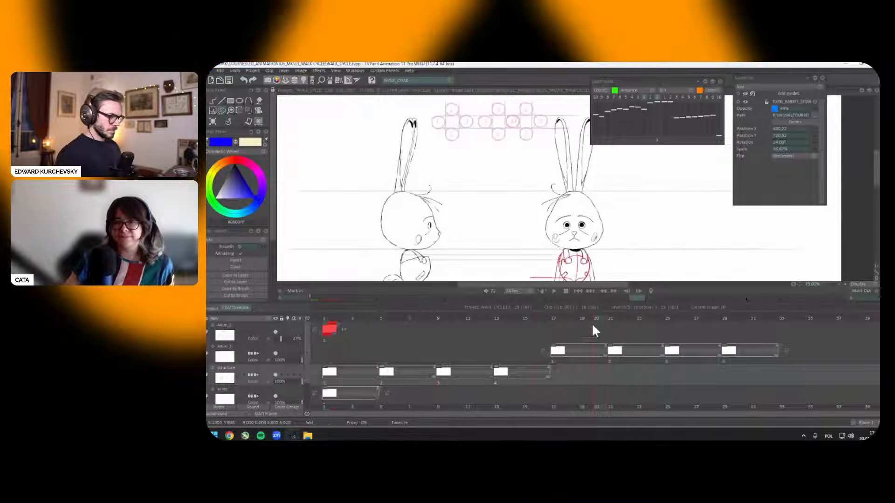
left_click(534, 392)
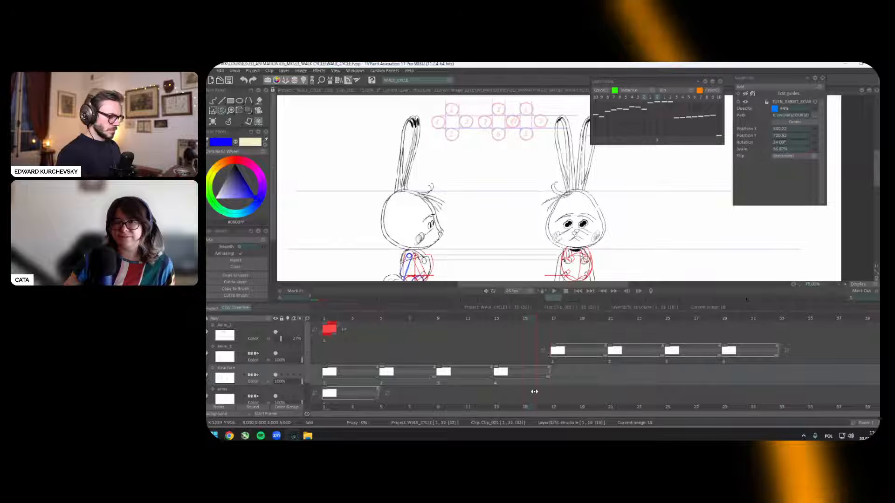
Step: Play back the whole clip to check the rabbit's upper-body motion in side and front views
key("minus")
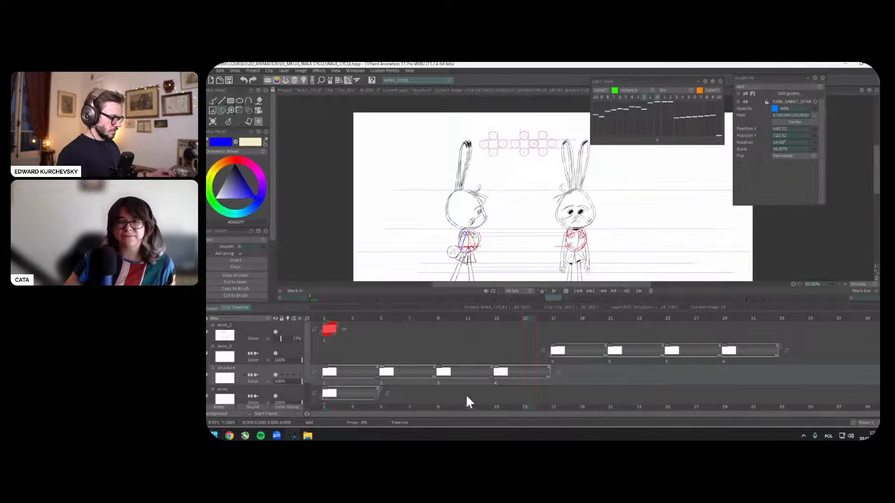
key("minus")
scroll(306, 388, "down", 1)
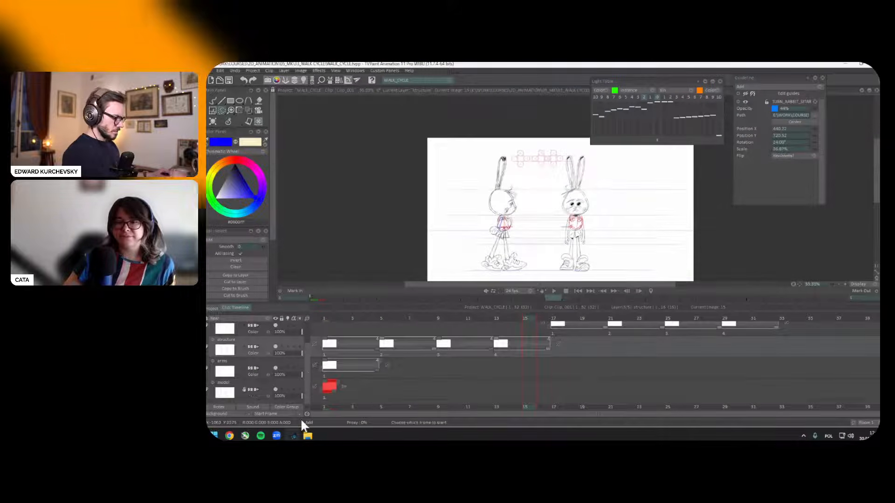
left_click(348, 402)
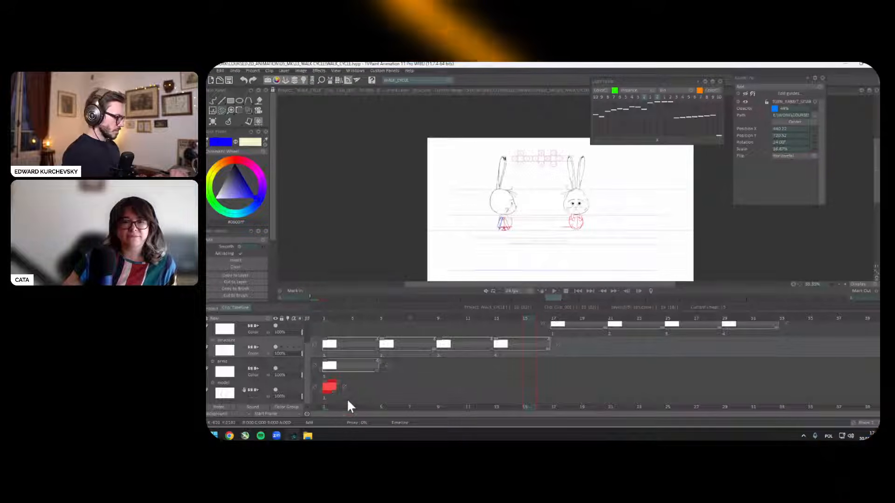
key("Tab")
scroll(620, 215, "up", 1)
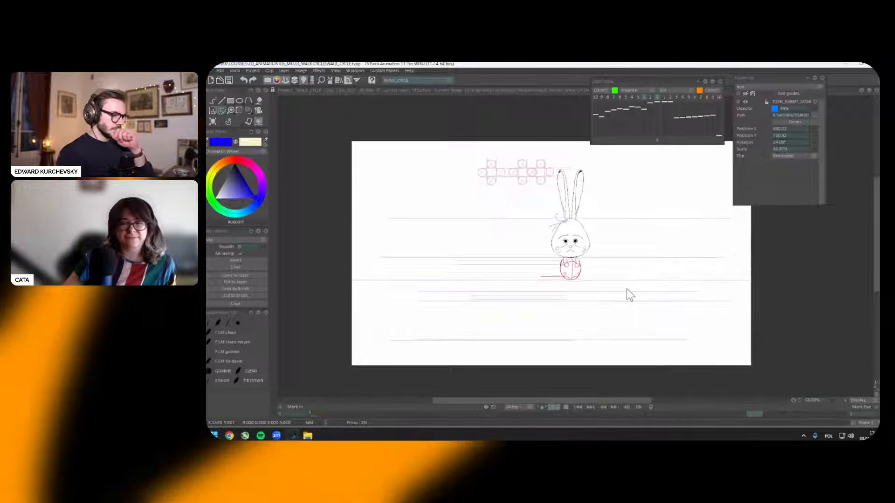
scroll(627, 288, "up", 2)
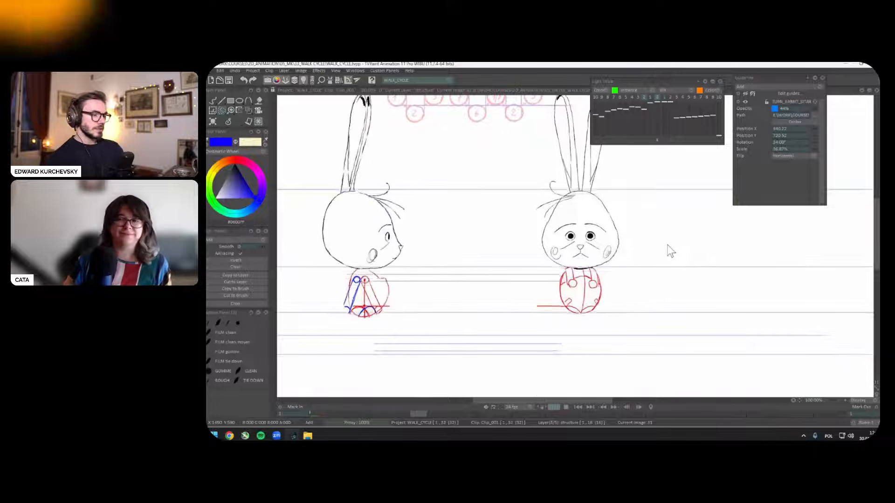
key("Return")
Step: Duplicate the structure layer
key("Tab")
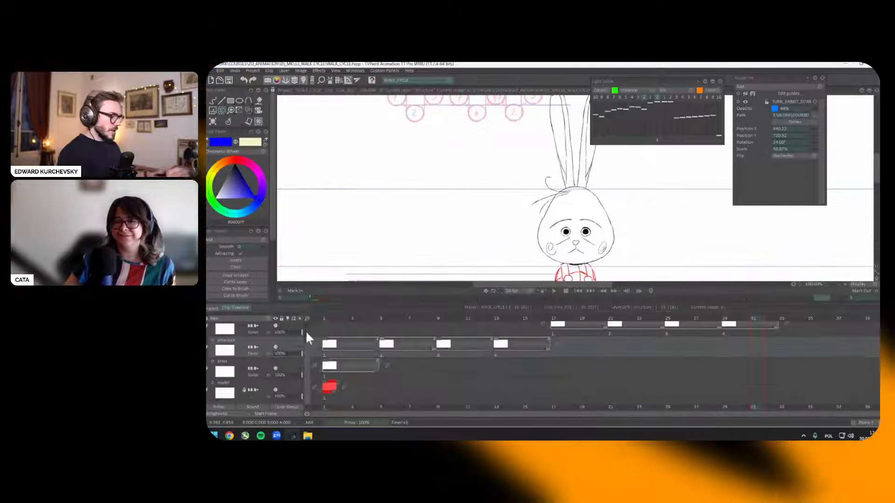
key("minus")
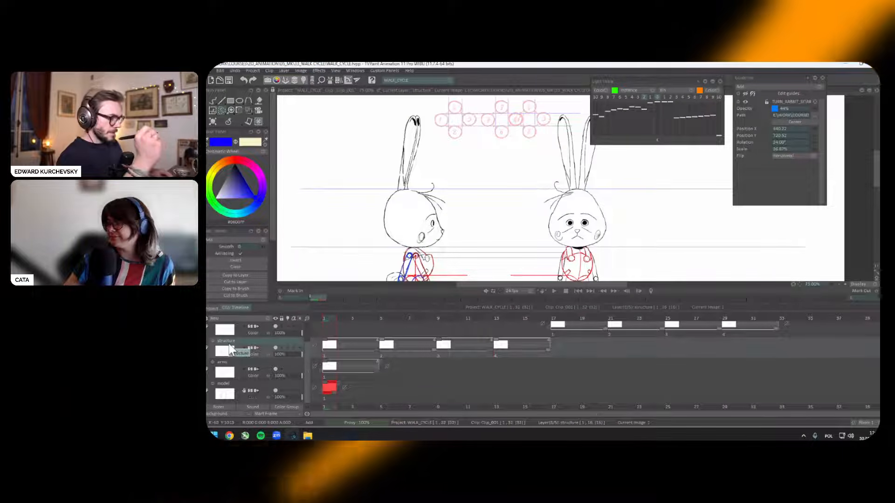
key("minus")
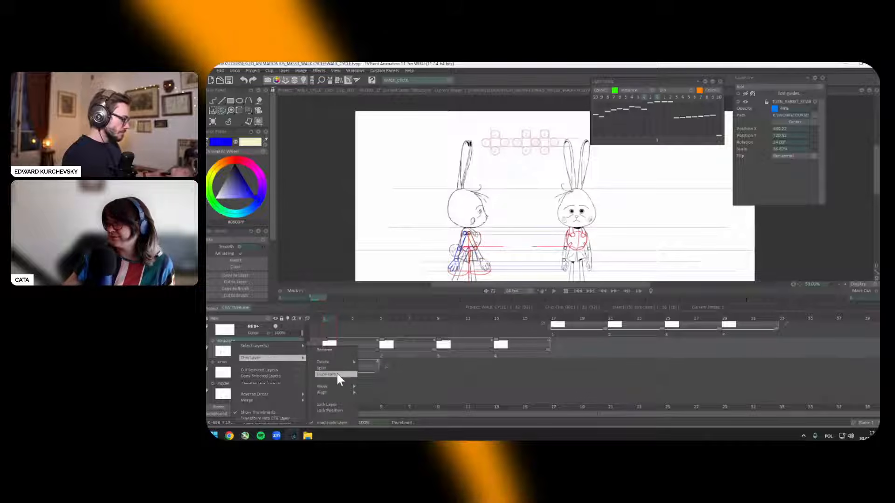
left_click(337, 374)
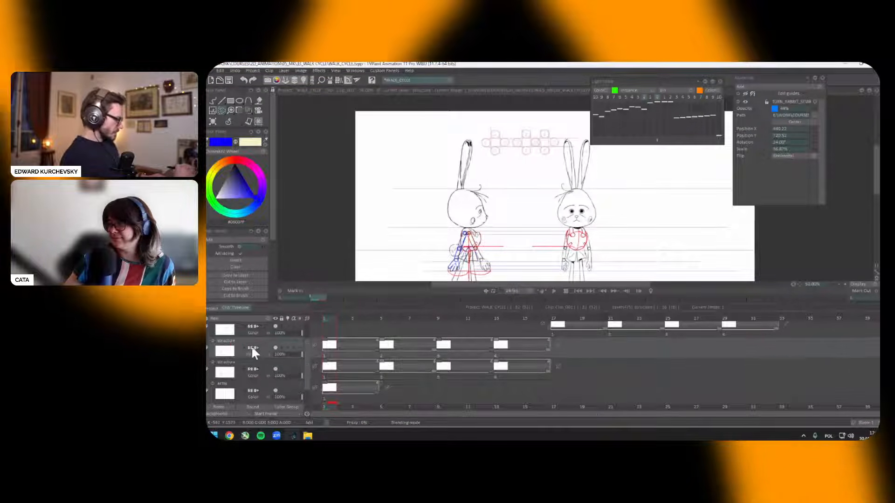
Step: Remove the front-view rabbit from all drawings of the duplicated structure layer and move that layer to start at frame 17
left_click(251, 345)
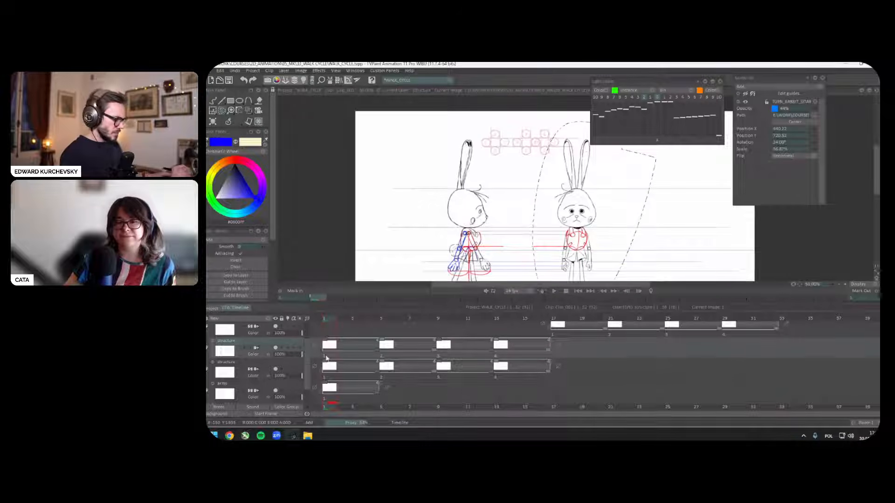
left_click(327, 359)
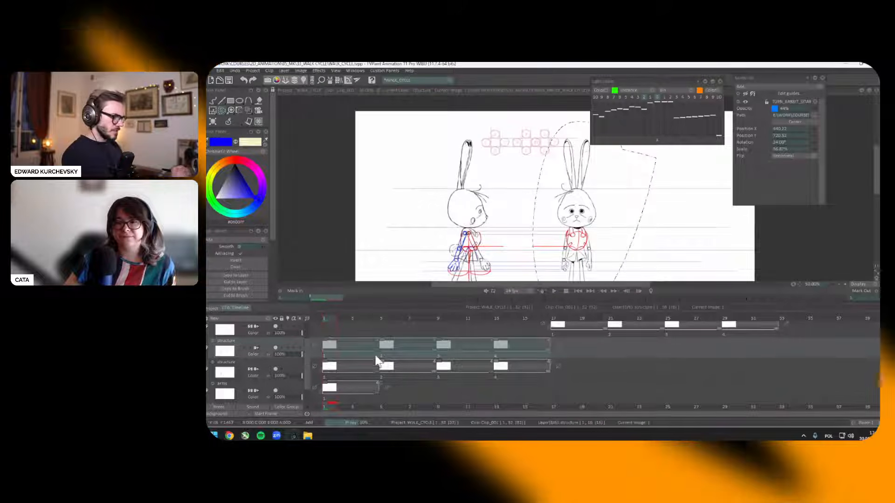
left_click_drag(338, 350, 567, 351)
Step: Play back the full cycle with the shifted duplicate layer, checking the side and front views together
left_click_drag(606, 302, 606, 407)
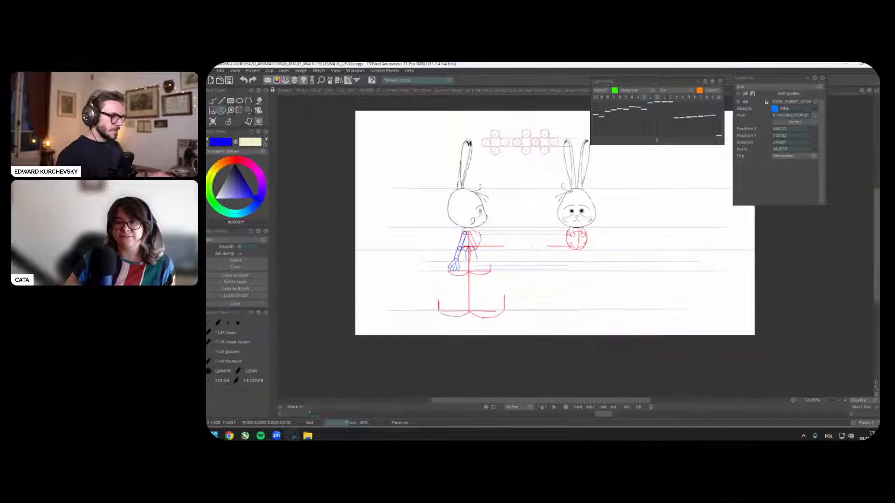
left_click_drag(681, 240, 690, 252)
key("Return")
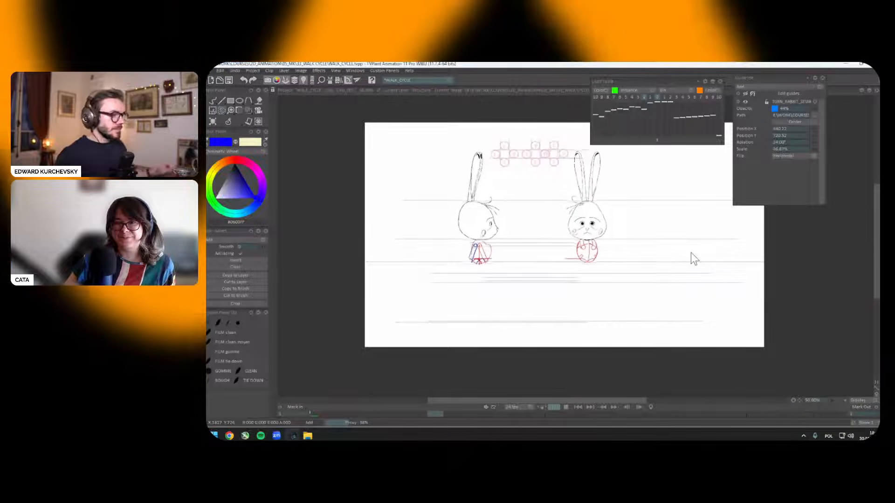
key("Return")
Step: Merge the front-view animation layer and both structure layers into a single layer covering the whole cycle
key("plus")
key("Tab")
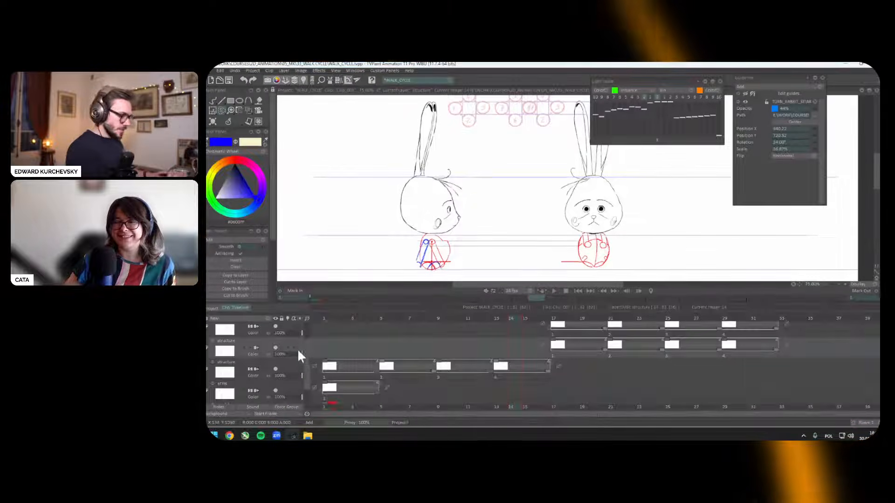
left_click(275, 368)
left_click(276, 347)
left_click(278, 371)
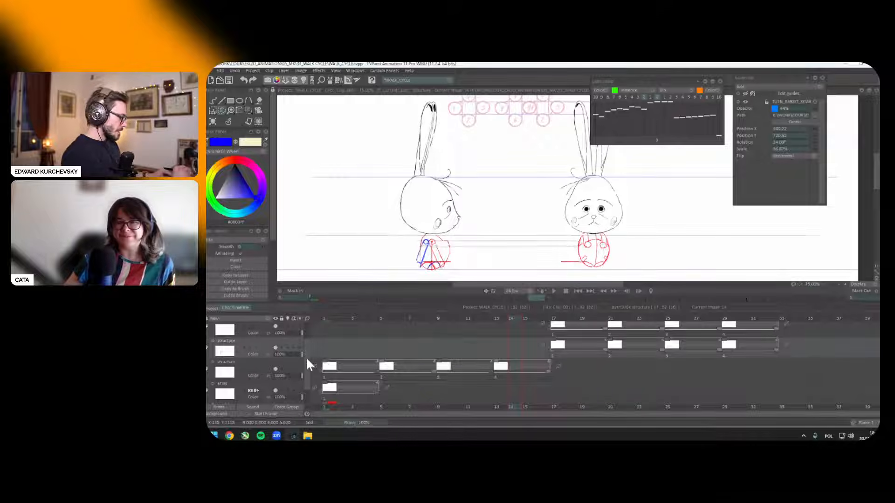
left_click_drag(306, 358, 307, 353)
left_click(239, 338)
left_click(232, 372, "shift")
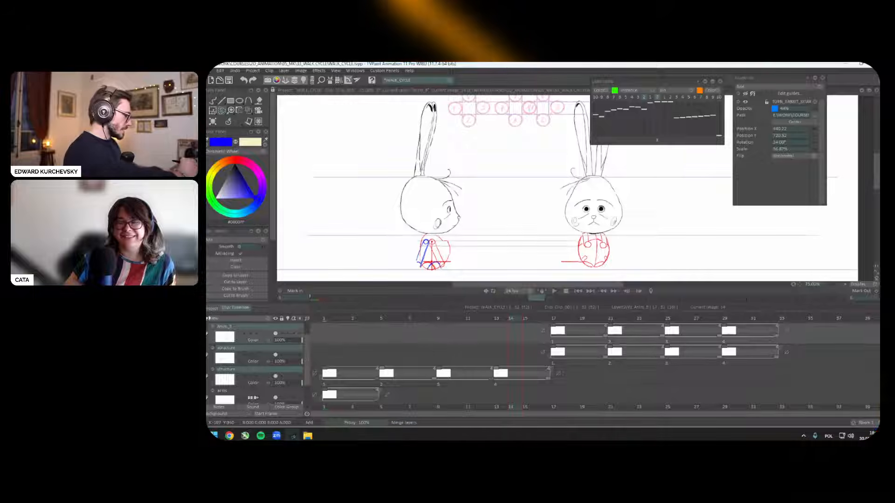
left_click(238, 321)
key("Return")
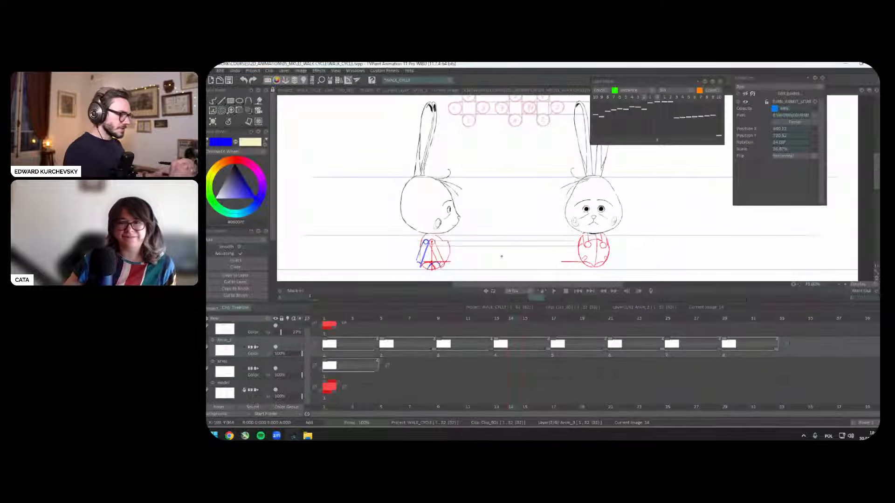
Step: Mark the drawings at frames 1 and 17 of the merged layer with the red image mark
left_click_drag(376, 328, 321, 360)
key("Tab")
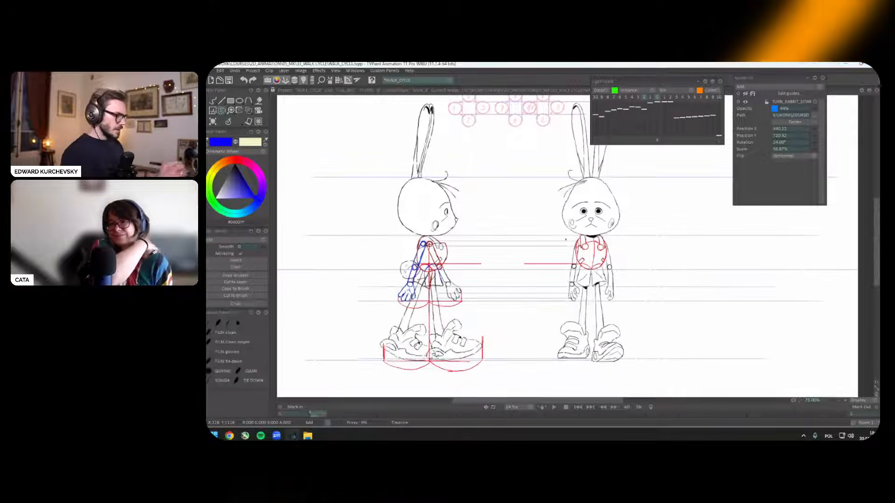
scroll(618, 234, "up", 1)
left_click_drag(617, 234, 704, 237)
key("Right")
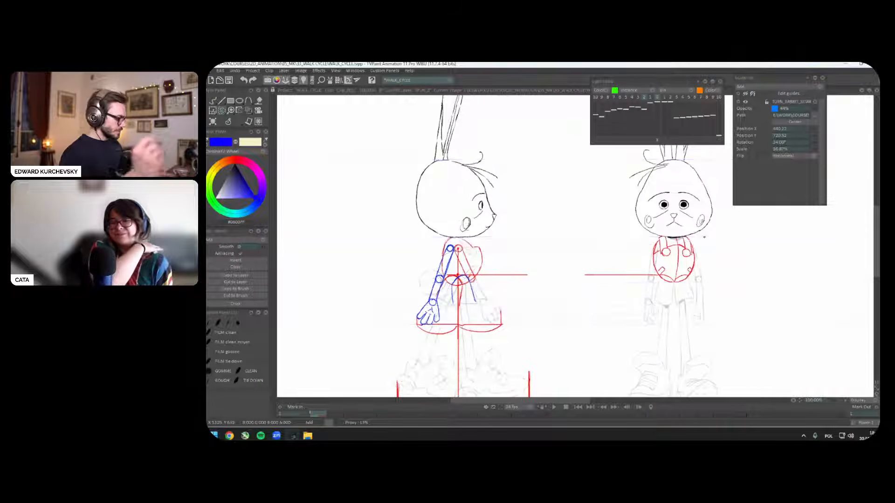
key("Tab")
key("ctrl+c")
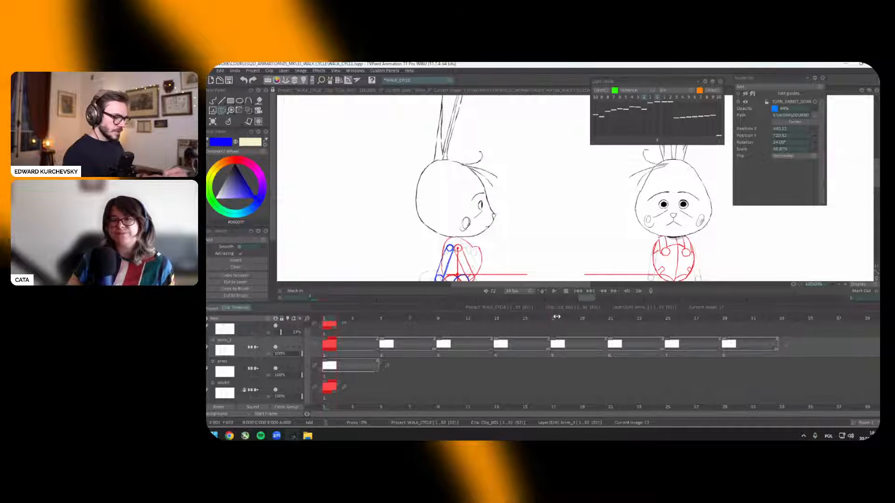
key("ctrl+v")
key("Home")
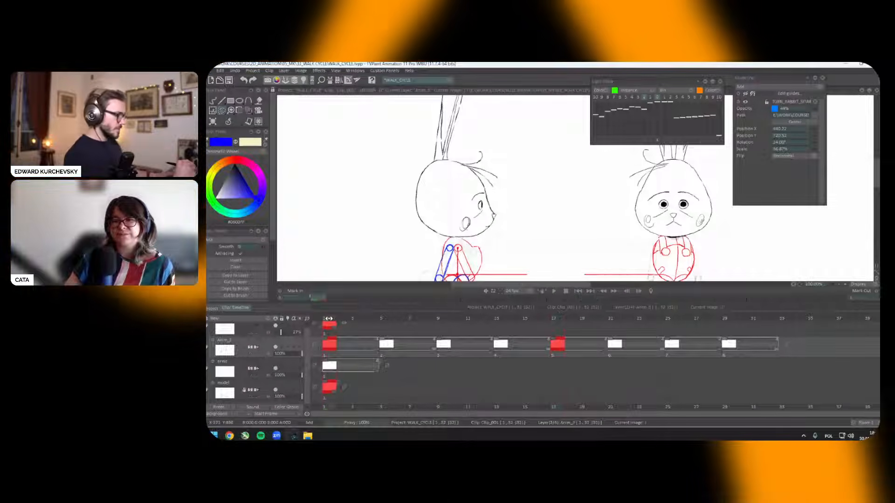
Step: Return to frame 17 and open the keyboard shortcut configuration
left_click(549, 345)
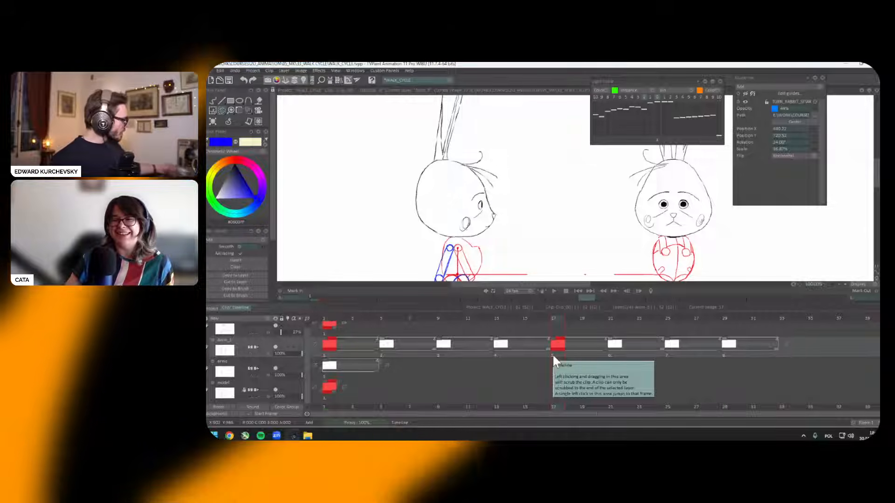
key("ctrl+k")
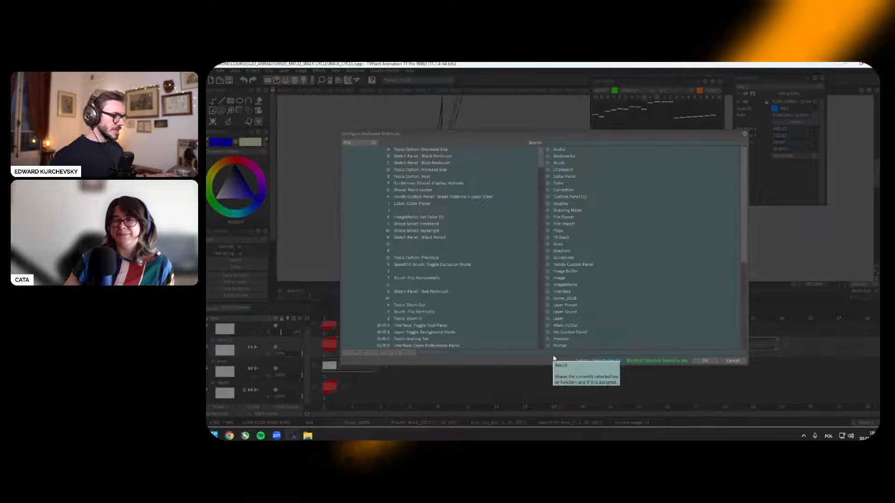
Step: Look up which functions are assigned to K, Shift+K and 1 in the shortcut configuration, then close it
key("k")
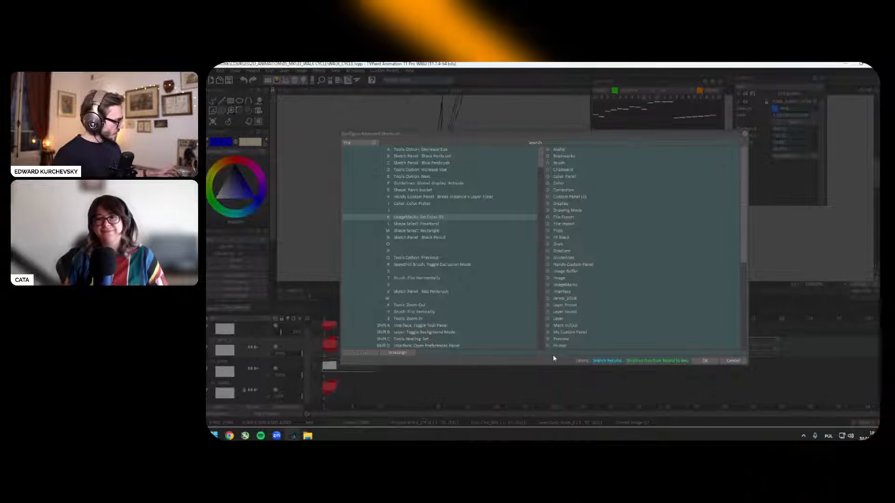
key("shift+k")
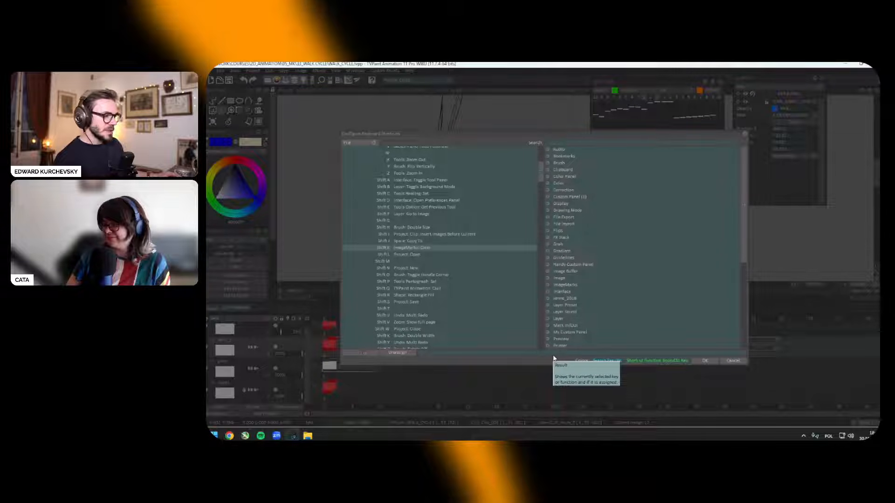
key("1")
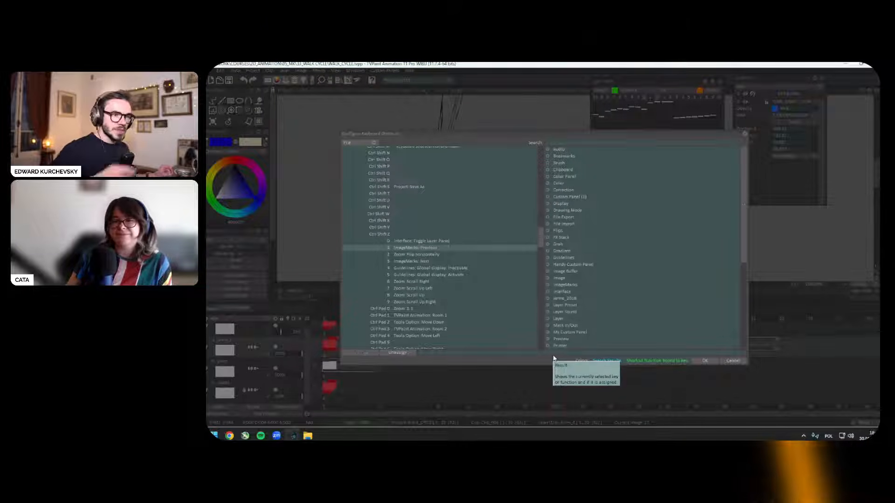
left_click(744, 136)
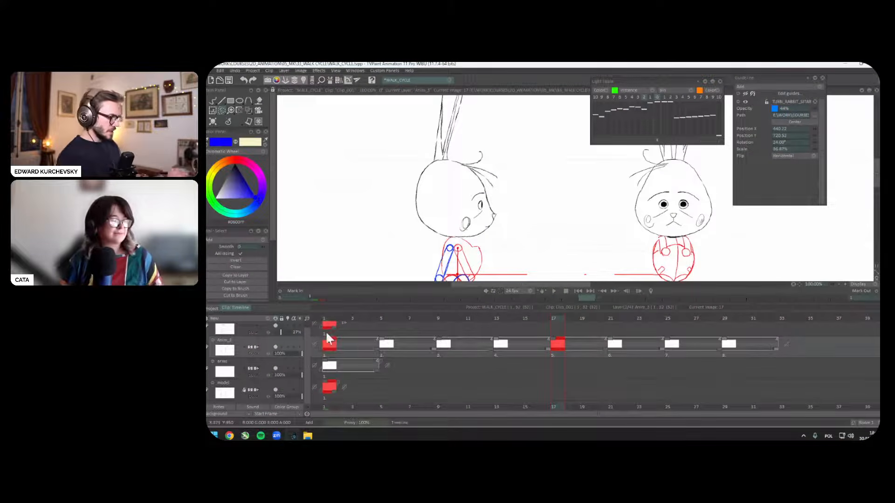
Step: Compare the drawings at frames 1 and 17, then mirror the selected front-view torso horizontally at frame 17
left_click(558, 346)
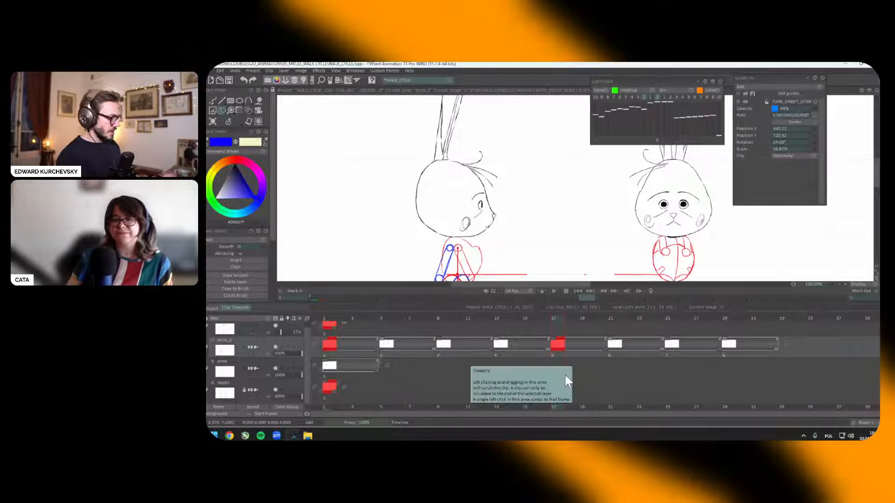
scroll(569, 189, "down", 1)
left_click_drag(672, 227, 659, 216)
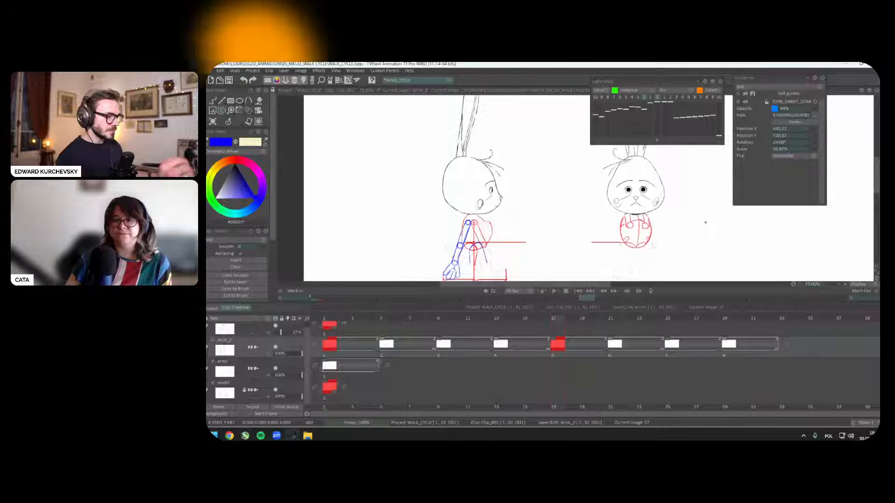
key("Home")
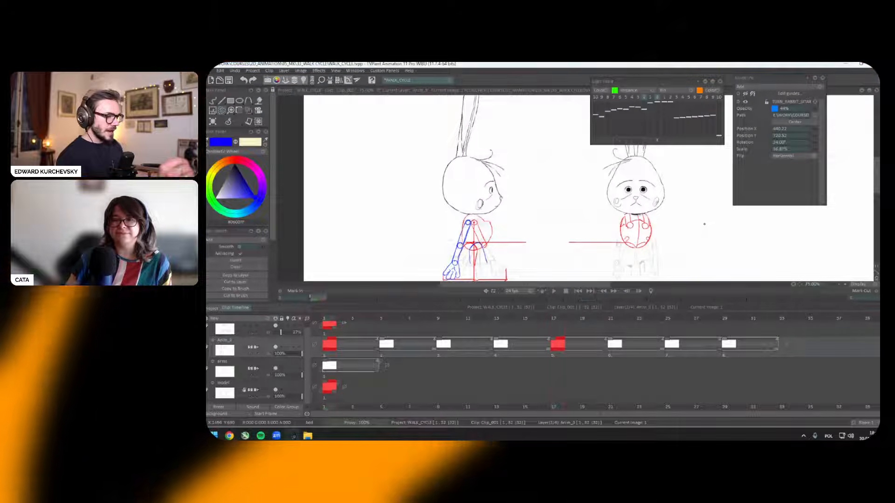
left_click(554, 318)
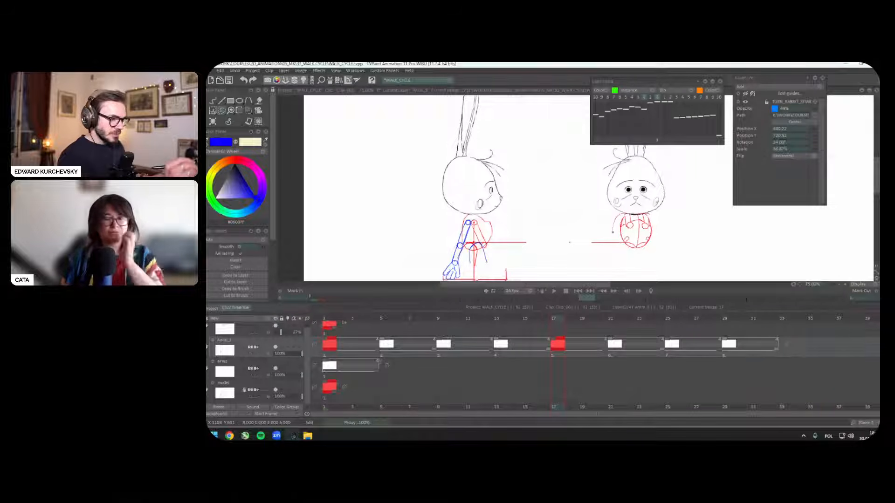
right_click(641, 229)
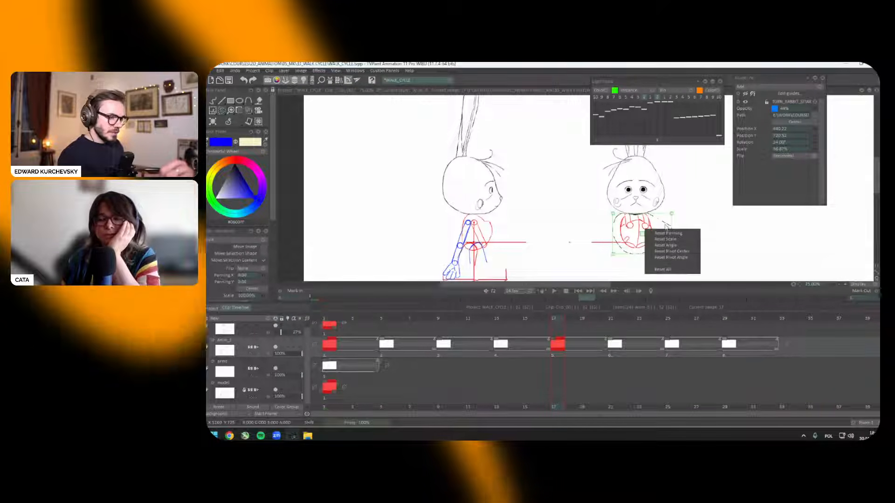
left_click(662, 234)
right_click(639, 227)
left_click(667, 242)
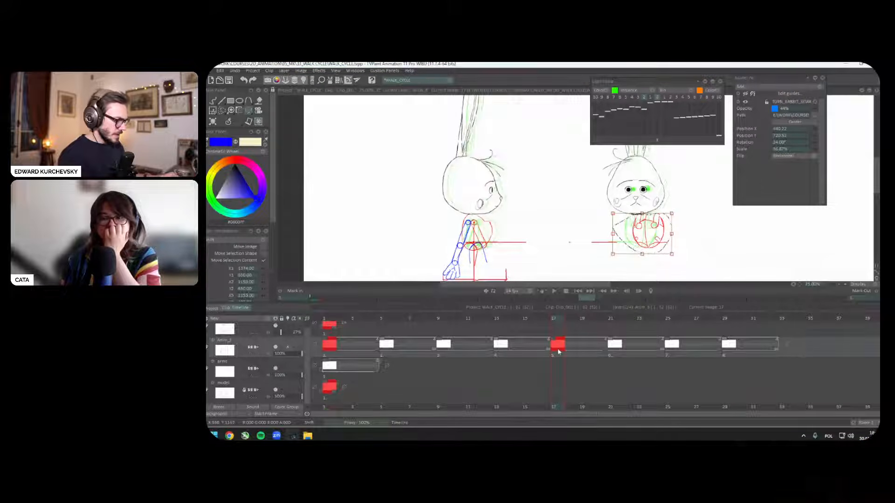
Step: Overlay frame 1's drawing through the light table, align the mirrored front-view torso with it, and deselect the torso
left_click(632, 99)
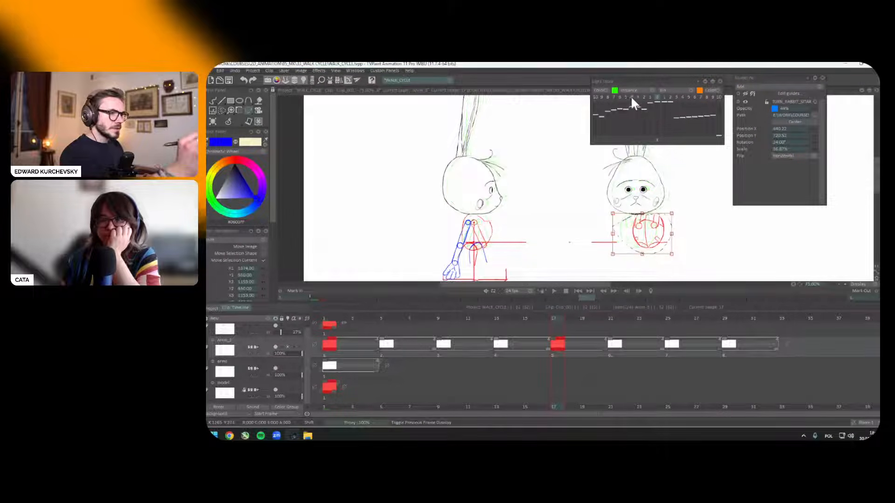
left_click_drag(642, 233, 628, 232)
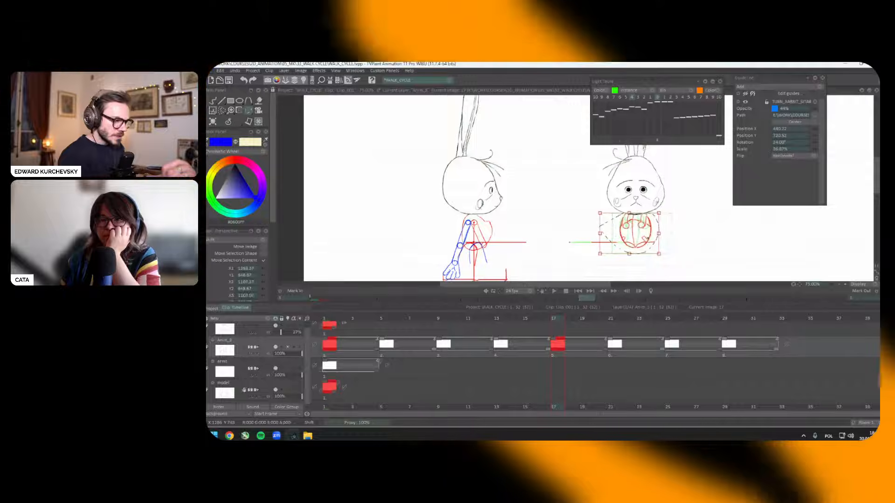
scroll(629, 232, "up", 3)
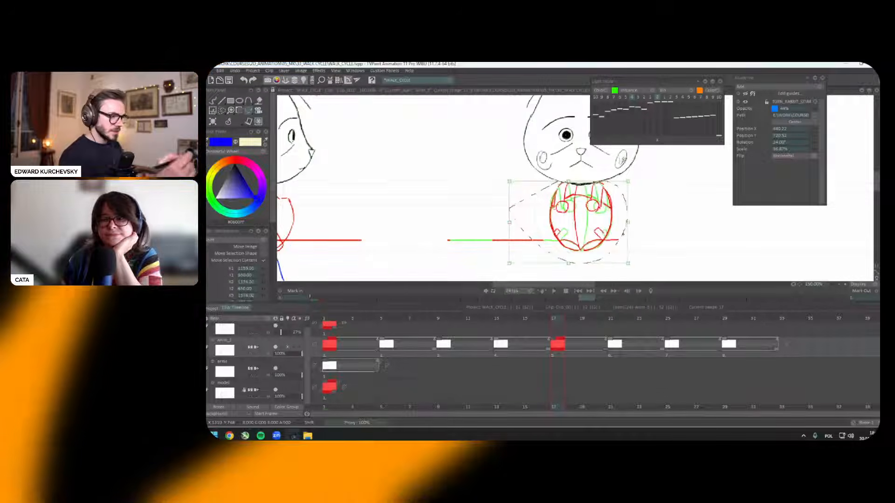
scroll(656, 221, "down", 2)
left_click_drag(656, 221, 679, 224)
key("ctrl+d")
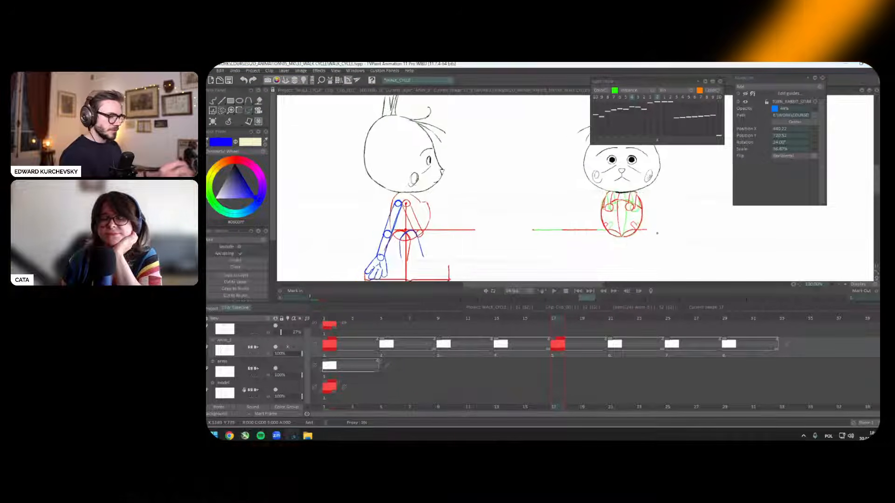
Step: Return to frame 1, set the pen brush to blue, and hide the timeline to enlarge the drawing area
left_click_drag(560, 285, 581, 286)
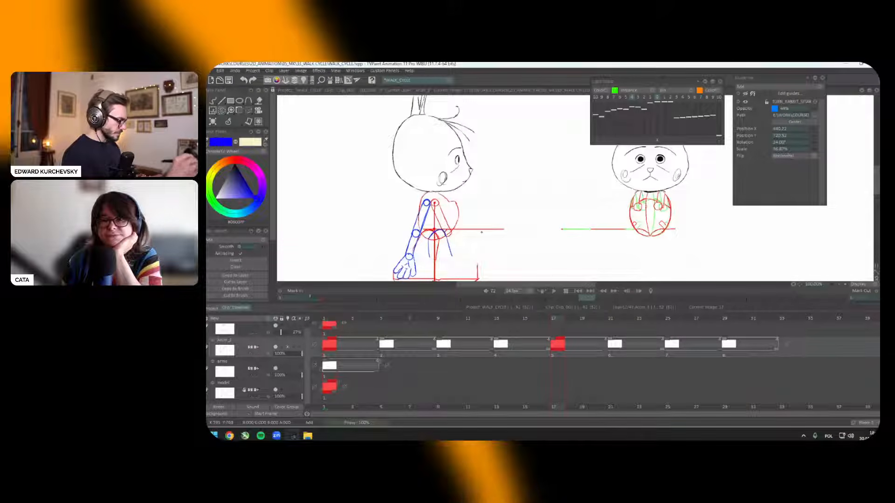
left_click_drag(508, 196, 535, 206)
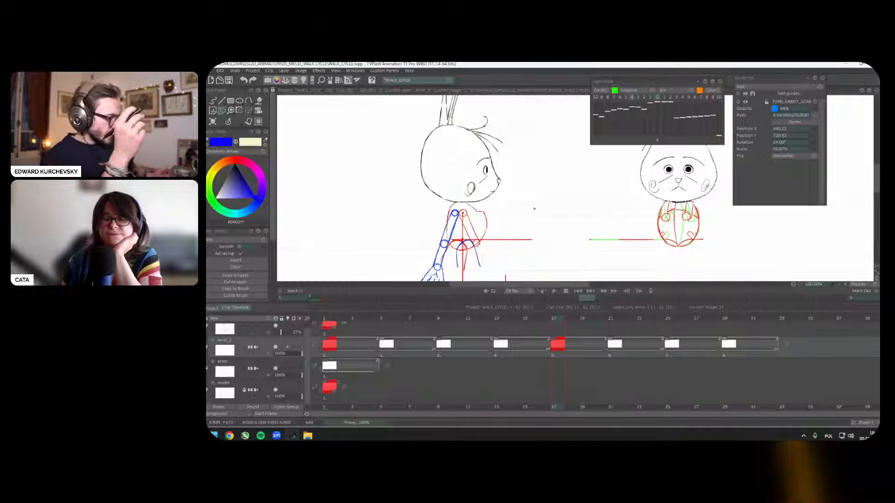
scroll(604, 183, "down", 1)
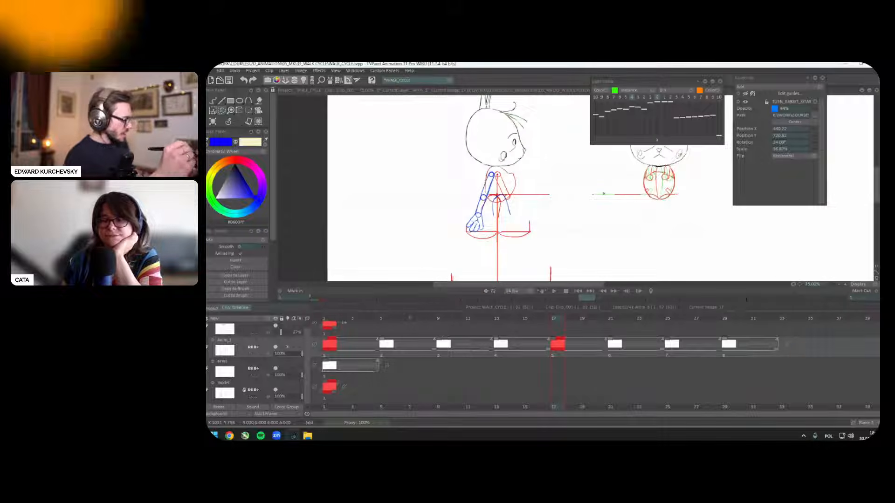
scroll(559, 187, "down", 1)
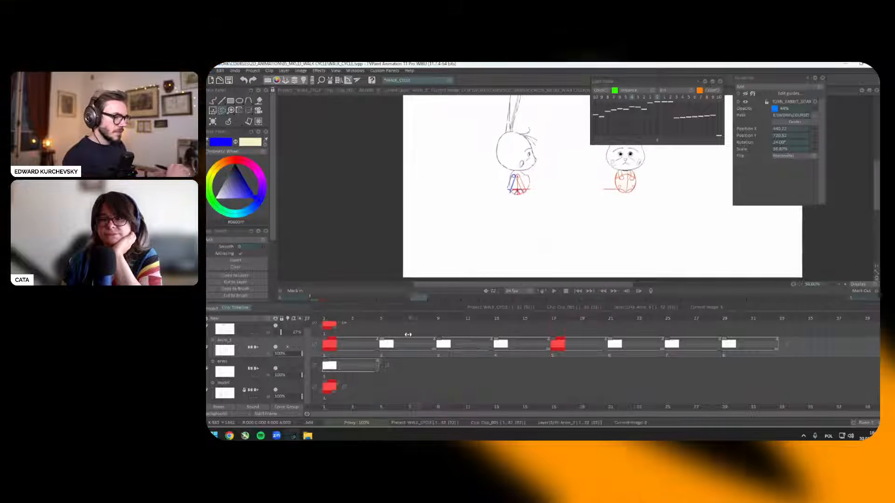
left_click_drag(408, 334, 328, 364)
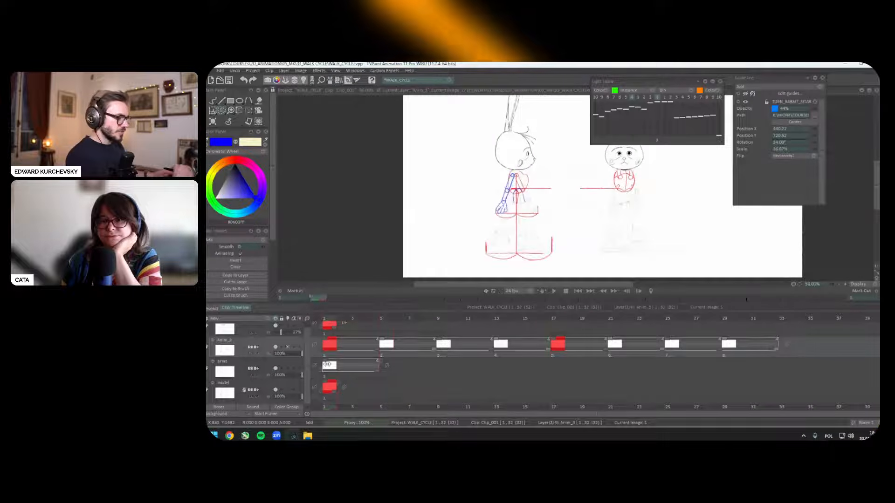
left_click(238, 121)
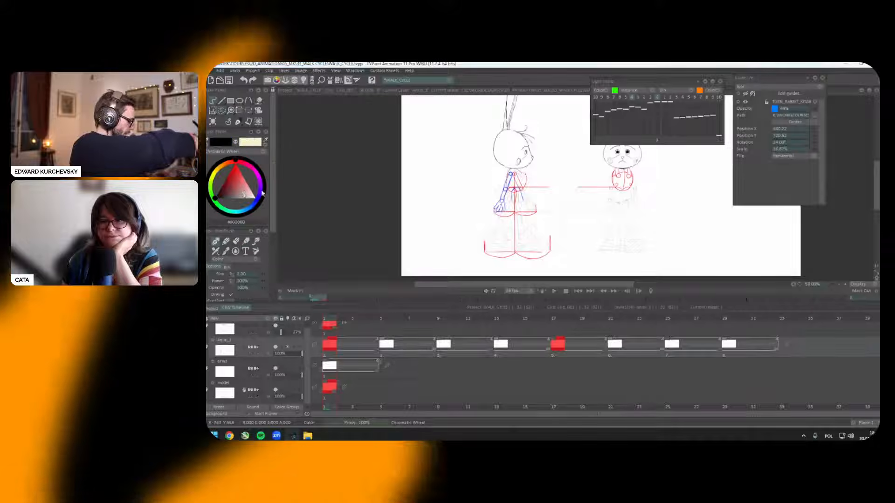
left_click(259, 202)
key("Tab")
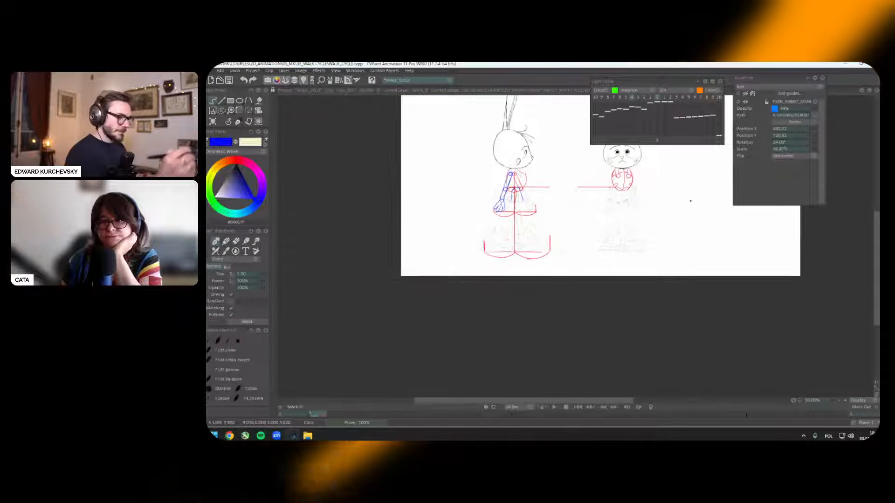
Step: Draw one shorts leg in blue below the front-view torso, with an elliptical hem and inner leg guide lines
scroll(713, 221, "up", 2)
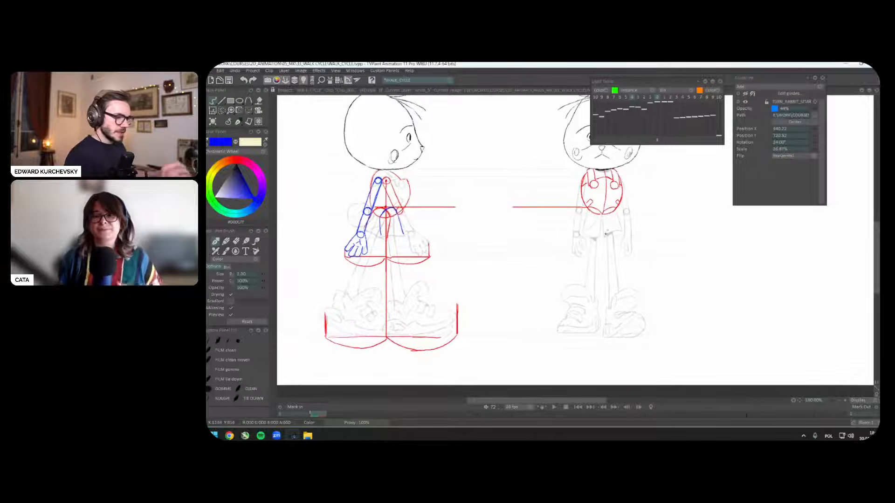
scroll(623, 204, "up", 1)
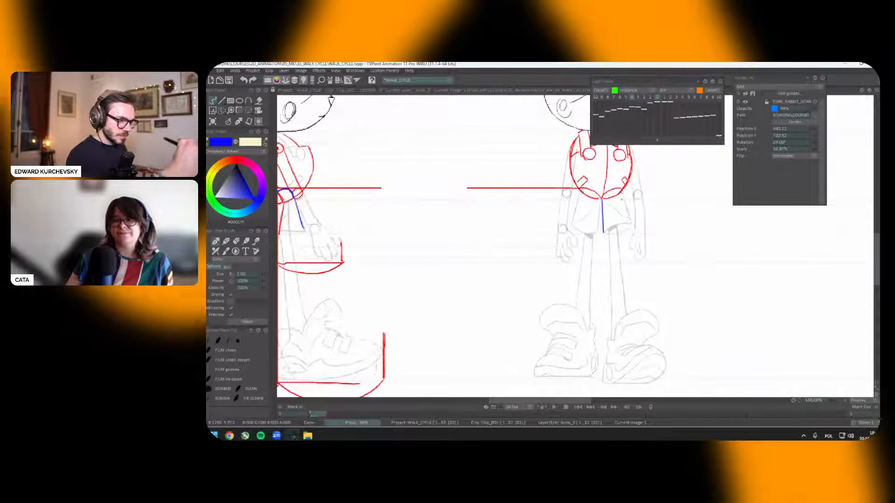
left_click_drag(627, 193, 635, 220)
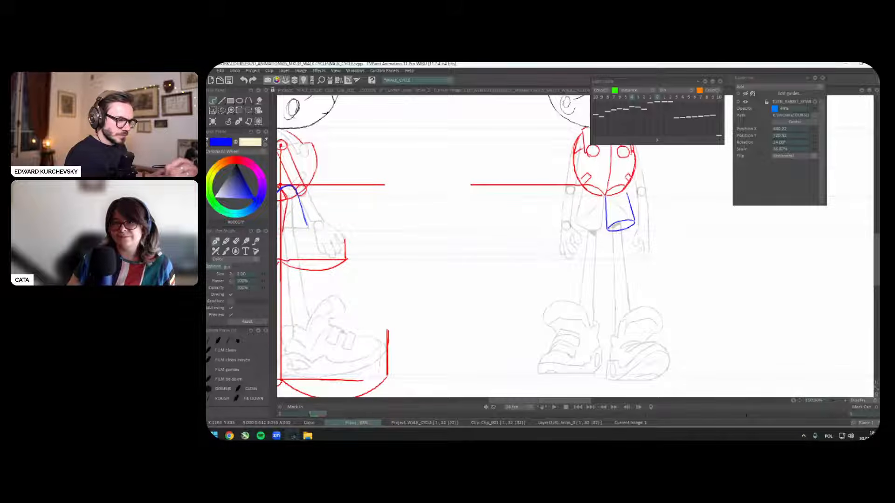
left_click_drag(618, 195, 622, 238)
scroll(619, 204, "up", 1)
scroll(619, 204, "down", 1)
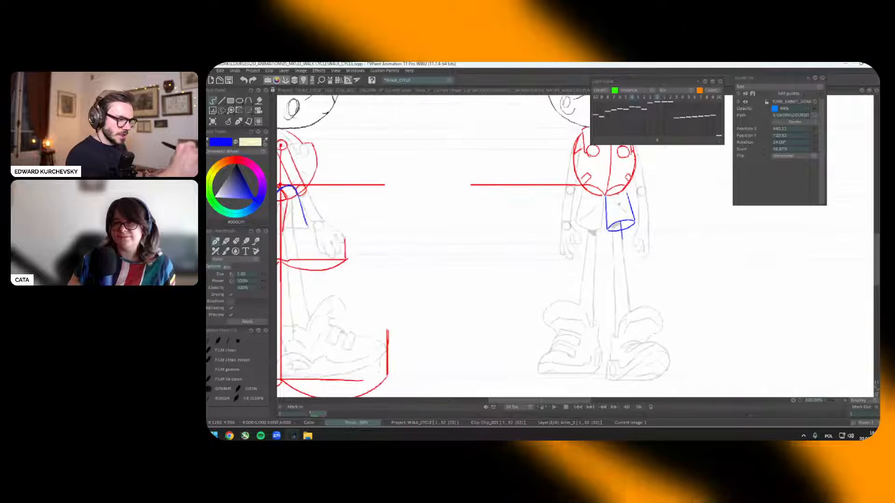
left_click_drag(617, 196, 611, 217)
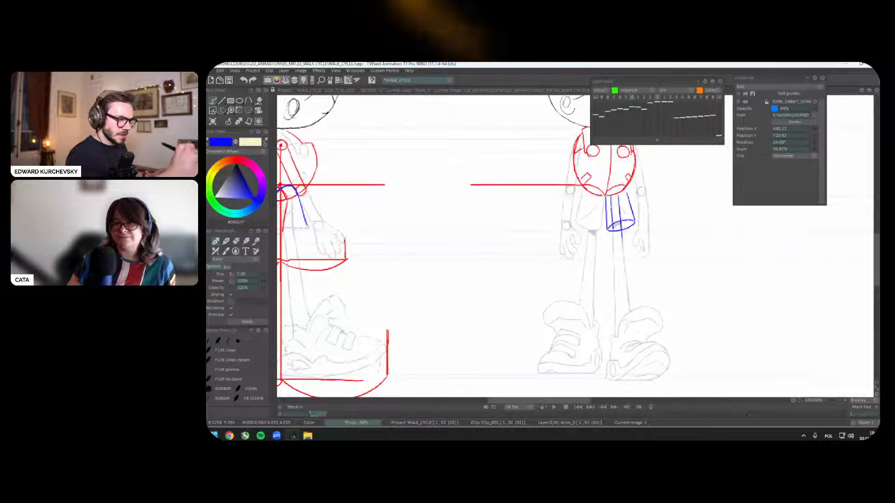
scroll(613, 256, "down", 2)
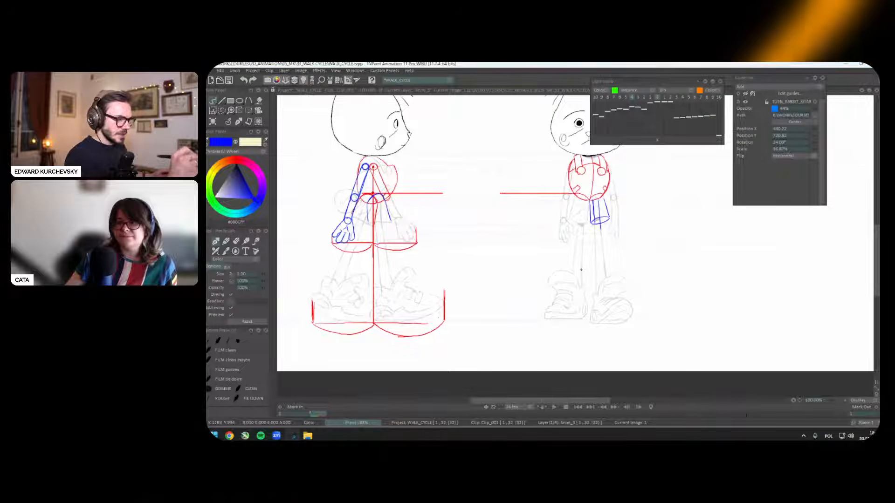
left_click_drag(581, 269, 578, 266)
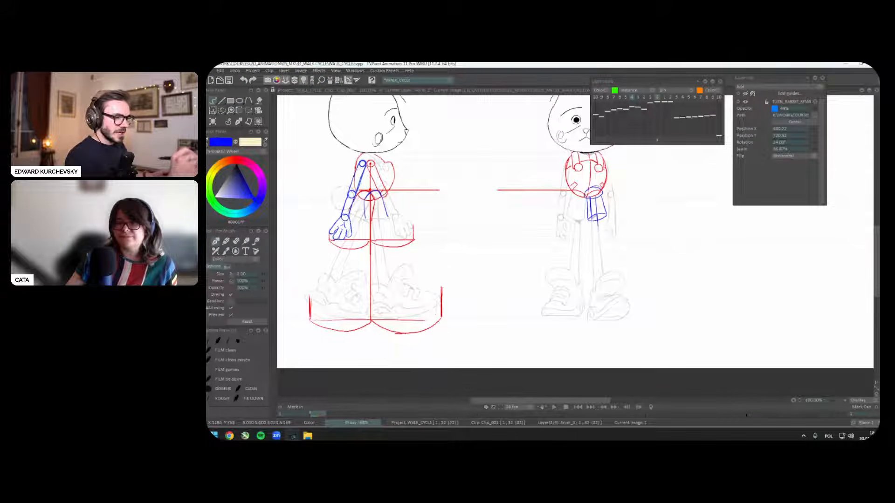
left_click_drag(602, 192, 586, 191)
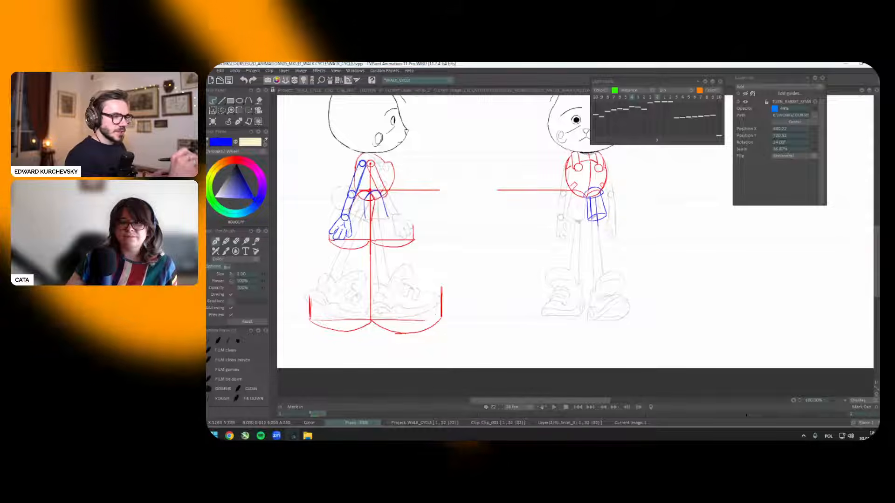
Step: Draw the front-view leg below the shorts as two long blue lines down to the shoe, with a circle for the knee
left_click_drag(592, 220, 593, 249)
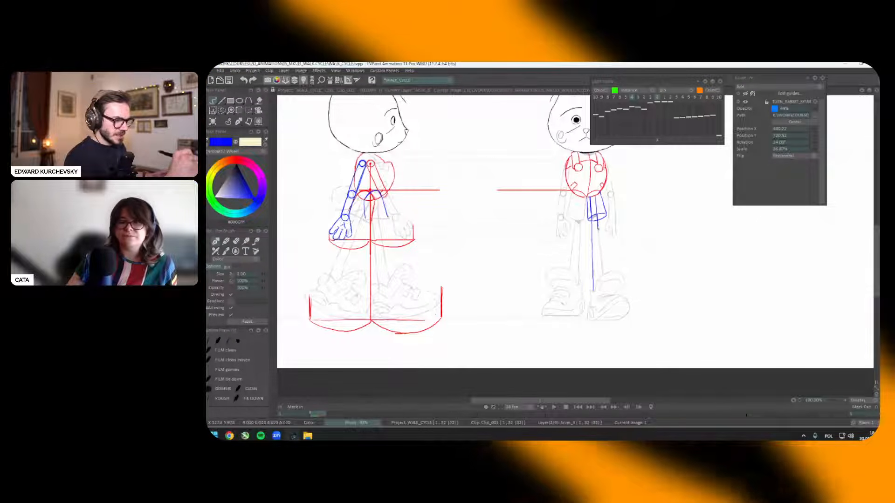
left_click_drag(597, 221, 603, 275)
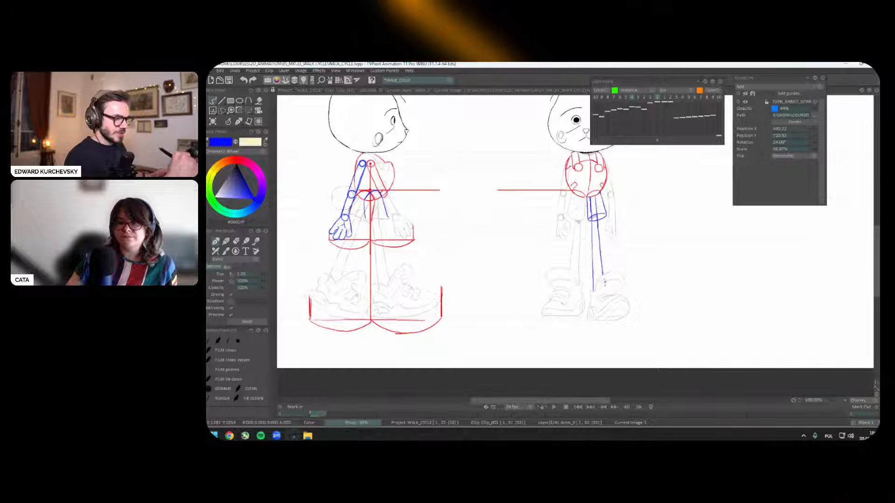
scroll(604, 271, "up", 3)
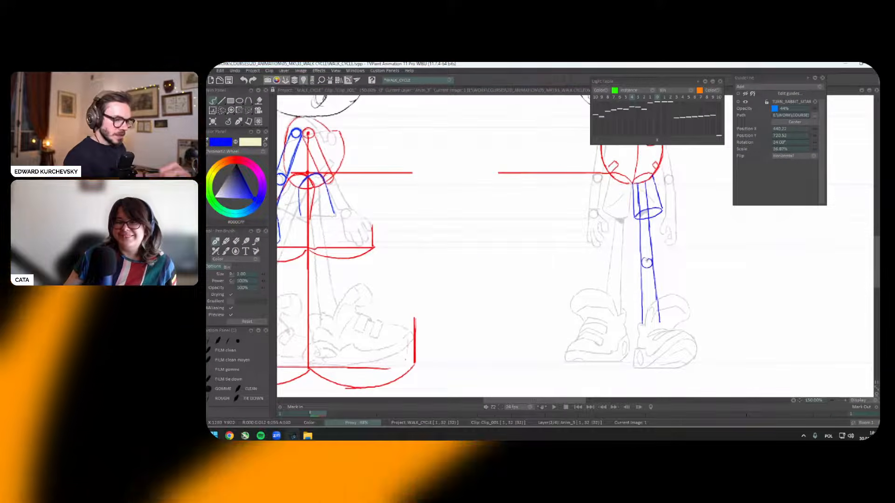
left_click_drag(646, 258, 645, 259)
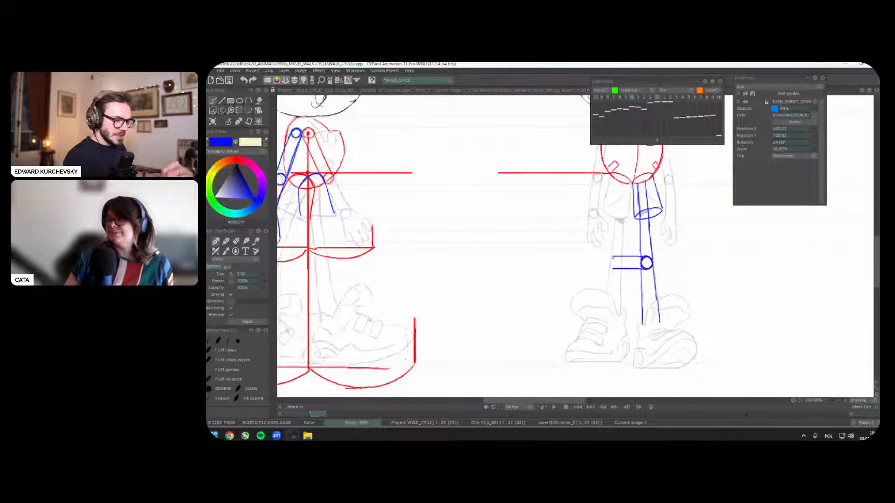
Step: Draw the second front-view leg in blue with a level knee circle, upper leg lines and a shorts leg with an elliptical hem
left_click_drag(619, 258, 619, 267)
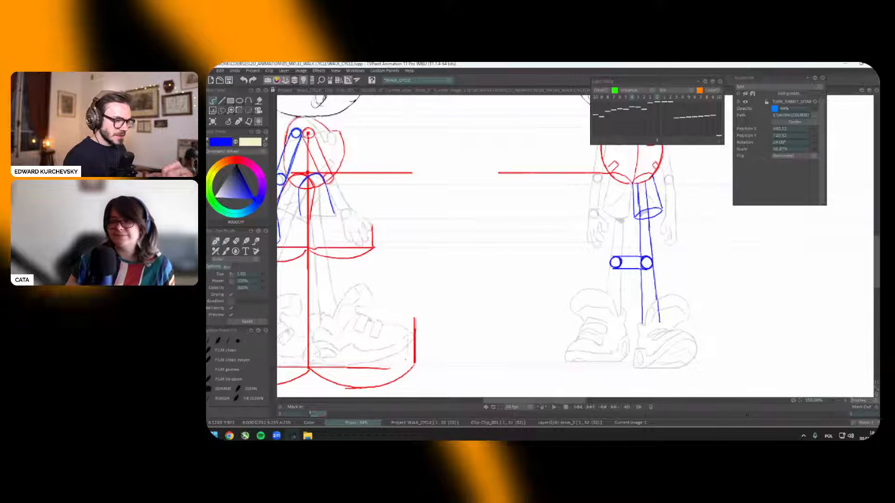
mouse_move(661, 243)
left_mouse_down()
mouse_move(651, 273)
mouse_move(606, 291)
mouse_move(633, 253)
mouse_move(612, 228)
mouse_move(610, 260)
left_mouse_up()
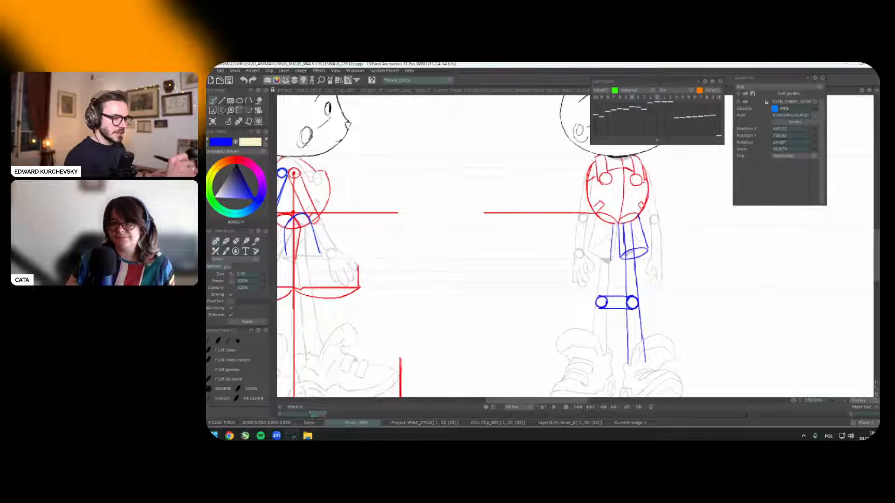
left_click_drag(610, 224, 608, 297)
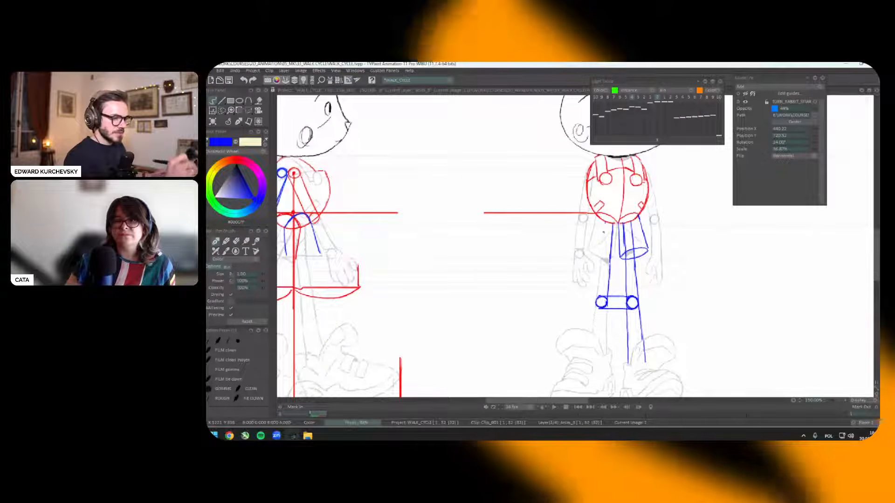
left_click_drag(606, 227, 597, 298)
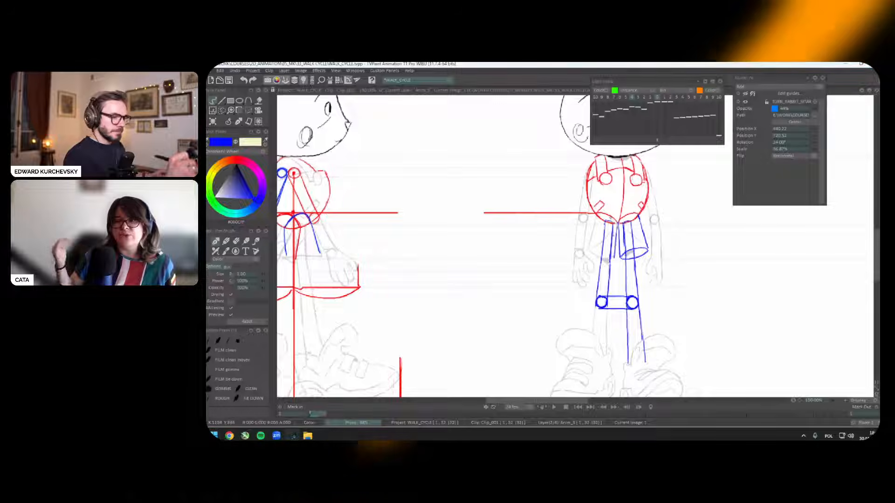
left_click_drag(688, 291, 690, 287)
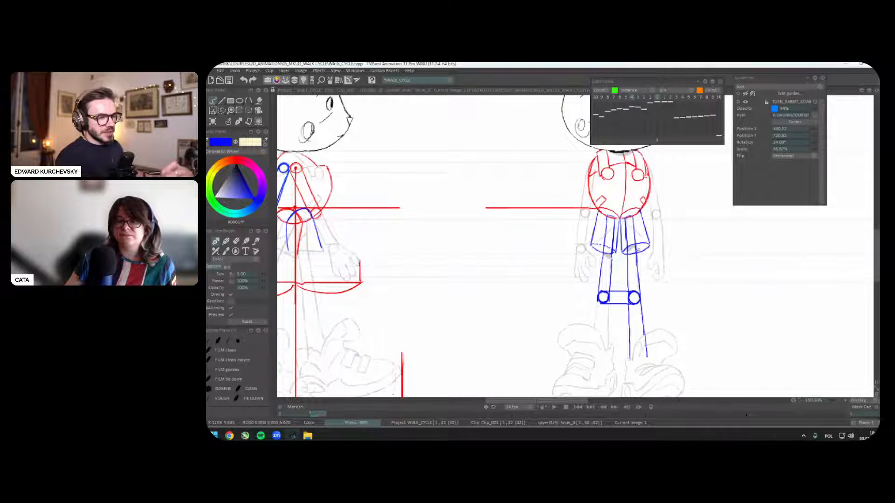
left_click_drag(607, 248, 607, 260)
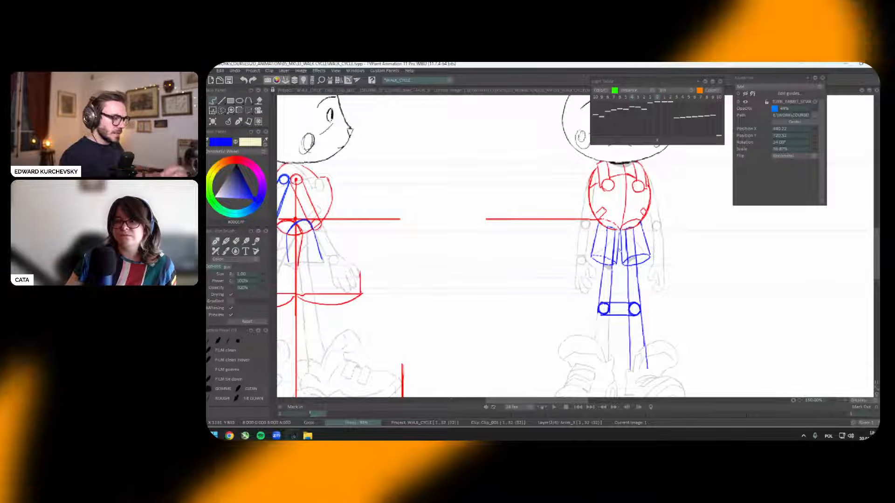
Step: Lasso the second front-view leg with its shorts and knee, recolor its lines red with anti-aliasing kept, and clear the selection
key("s")
left_click_drag(611, 321, 616, 269)
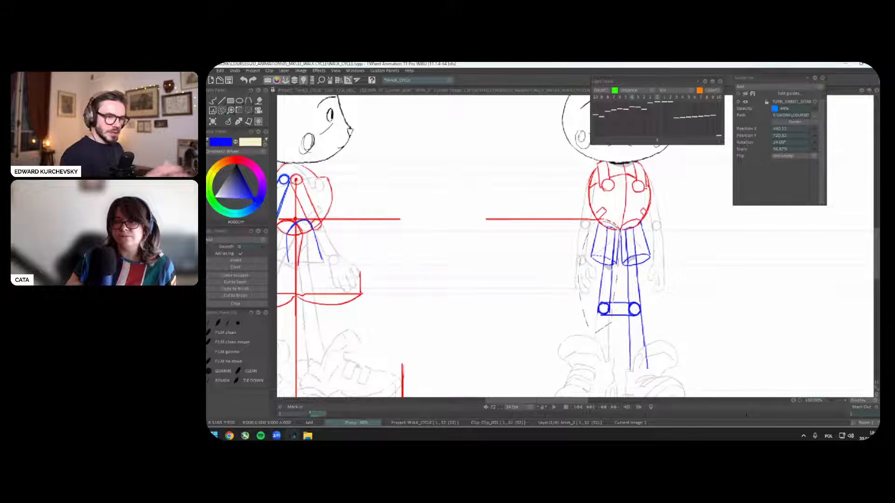
mouse_move(846, 172)
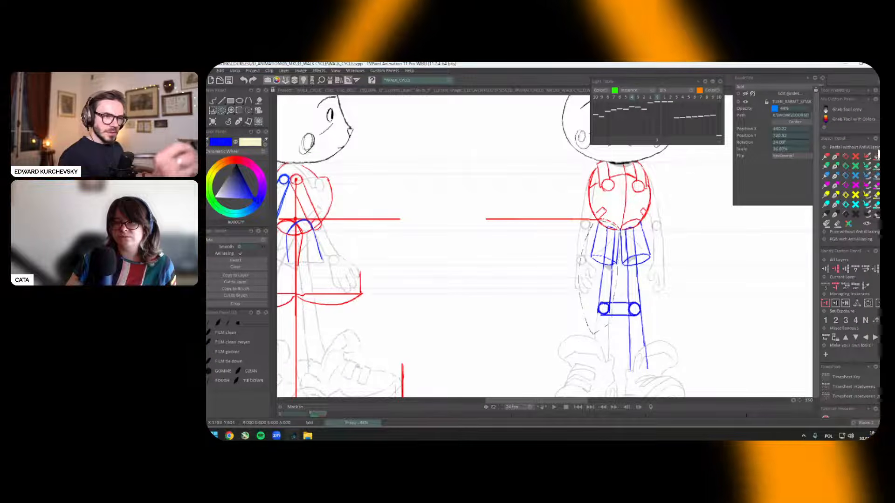
left_click(876, 139)
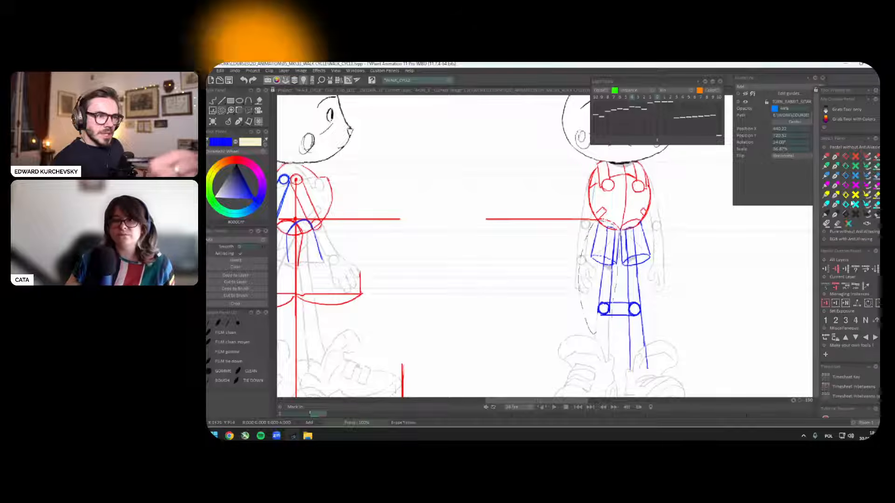
left_click(848, 239)
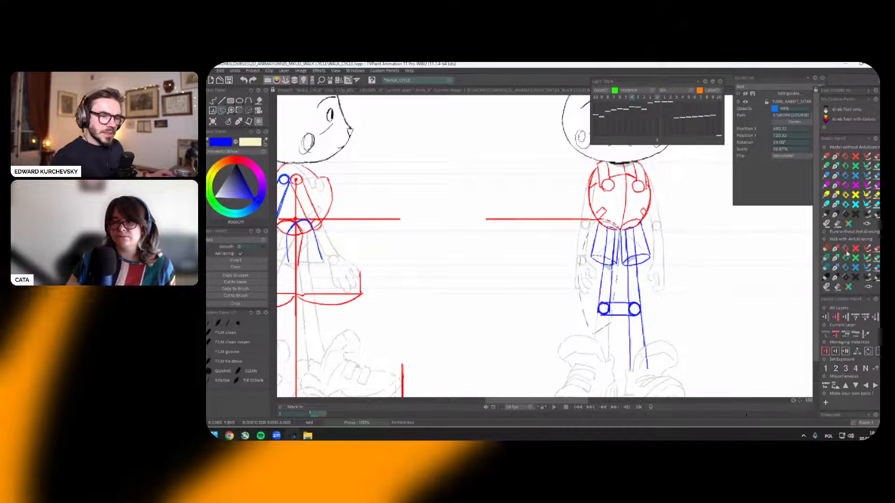
left_click(846, 250)
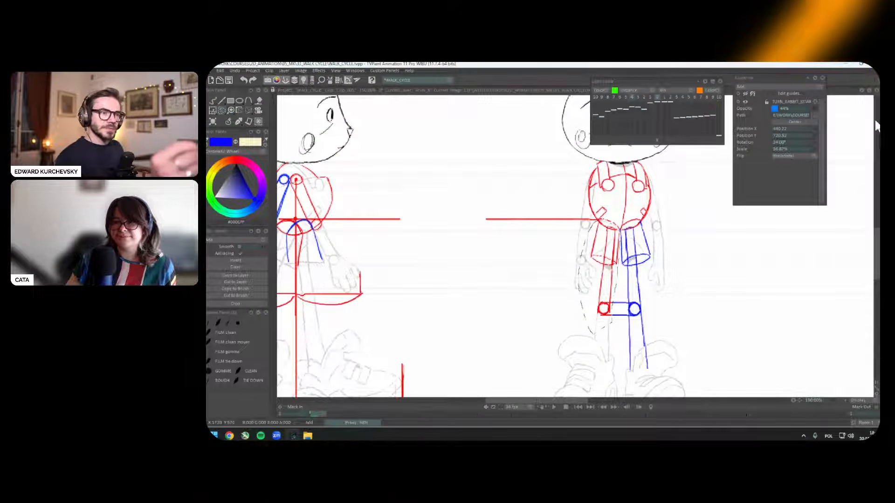
mouse_move(876, 126)
left_click_drag(700, 265, 668, 254)
key("minus")
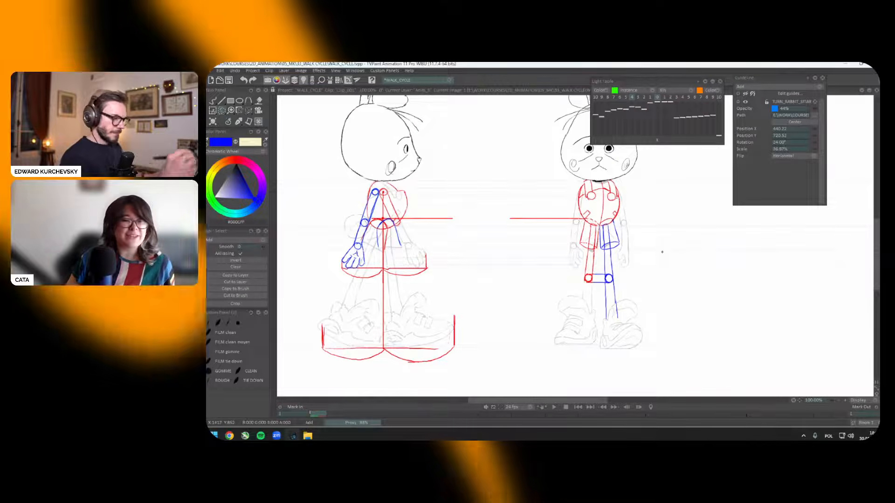
Step: Set the pen brush to red and draw the red leg's two shin lines from the knee down to the shoe
left_click(227, 122)
left_click(233, 155)
key("plus")
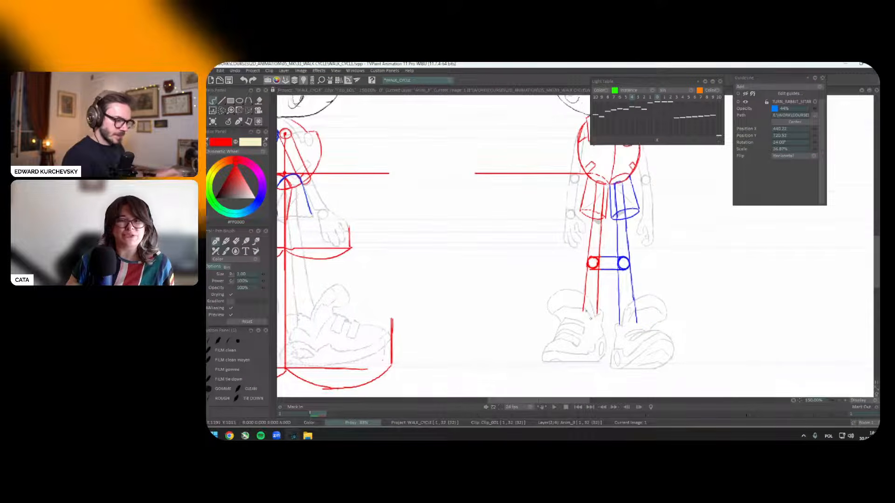
key("minus")
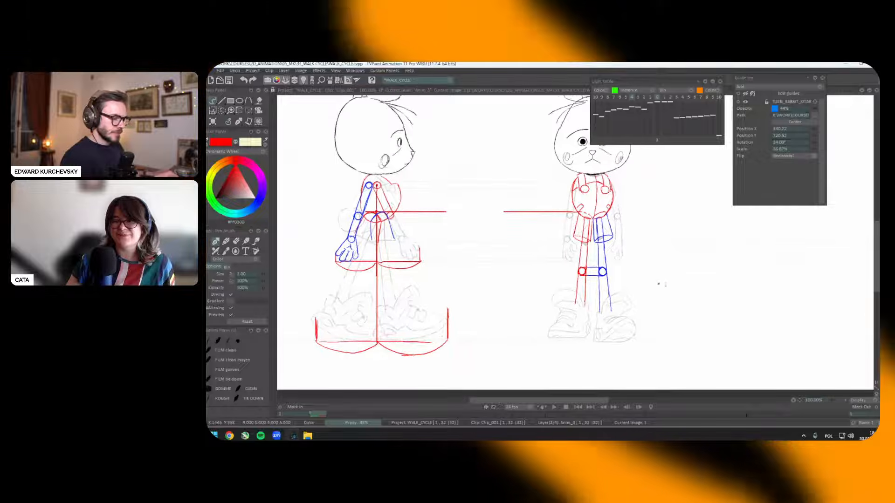
Step: Switch the pen to blue and outline the blue leg's shoe with an ankle line, curved toe and flat sole
key("plus")
left_click(256, 201)
left_click_drag(695, 271, 690, 249)
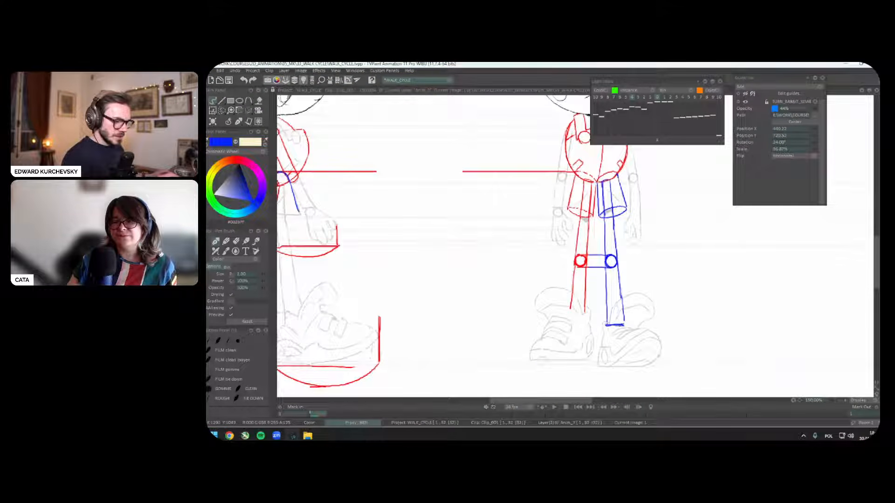
mouse_move(595, 315)
left_mouse_down()
mouse_move(594, 303)
mouse_move(597, 353)
left_mouse_up()
left_click_drag(657, 322, 651, 320)
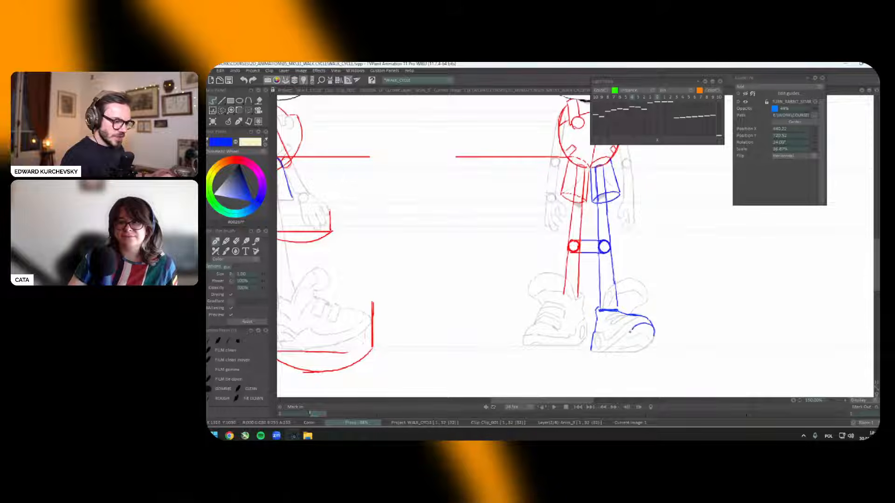
left_click_drag(654, 335, 593, 351)
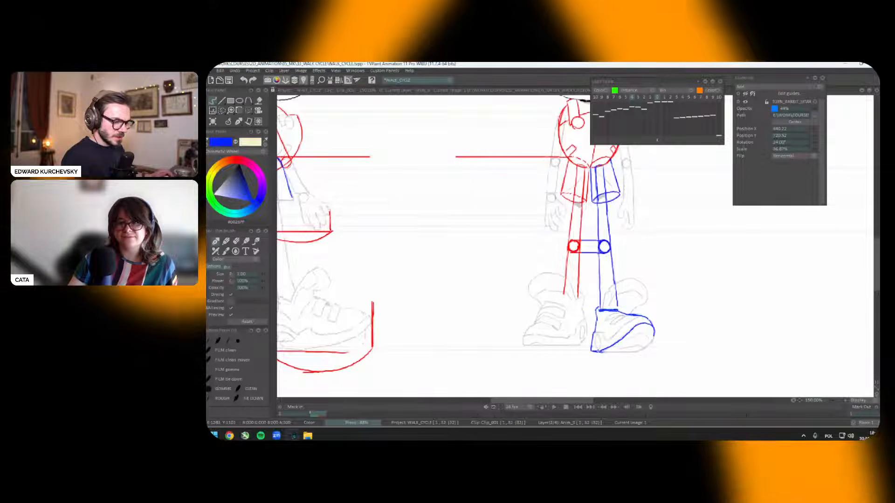
left_click_drag(729, 293, 732, 210)
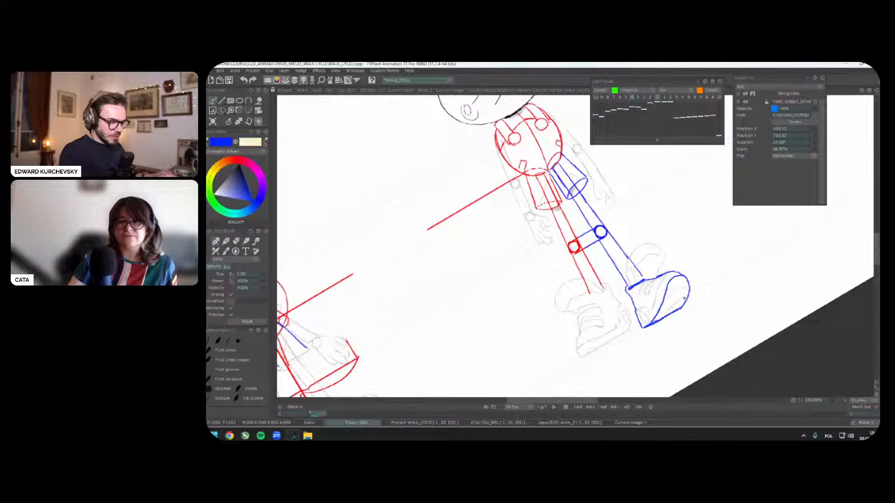
key("5")
mouse_move(706, 282)
left_mouse_down()
mouse_move(723, 254)
mouse_move(772, 224)
mouse_move(792, 226)
left_mouse_up()
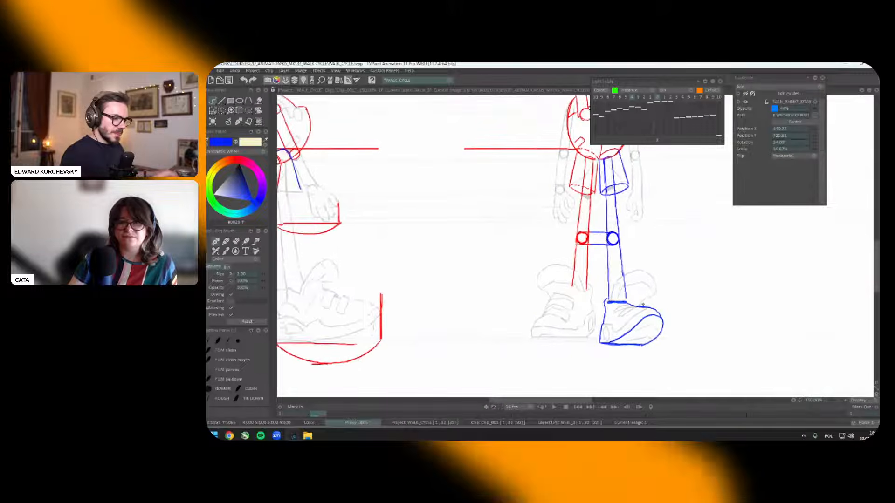
Step: Outline the red leg's shoe in red with a rounded ankle and flat sole, and check the drawing in a mirrored view
left_click_drag(260, 170, 233, 156)
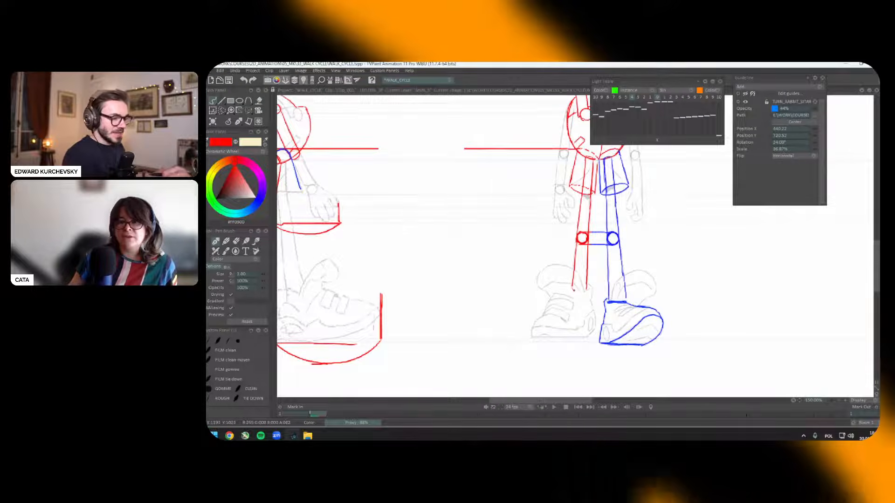
left_click_drag(594, 299, 569, 281)
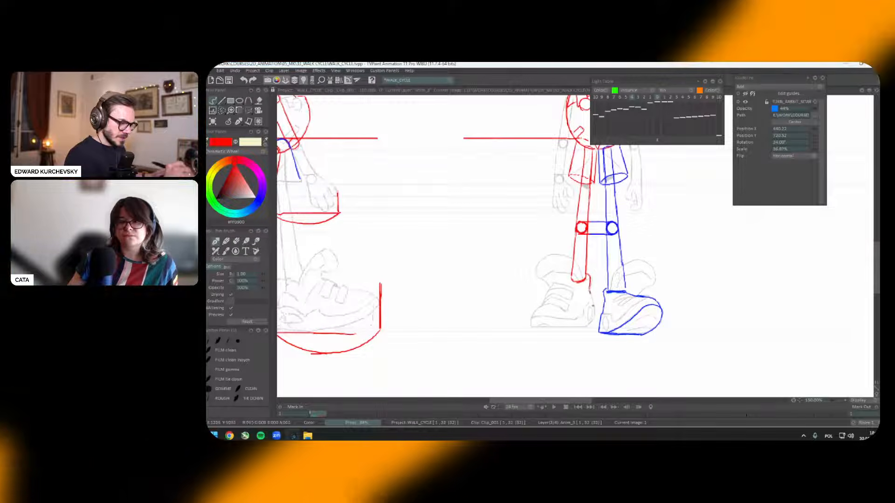
left_click_drag(588, 281, 613, 266)
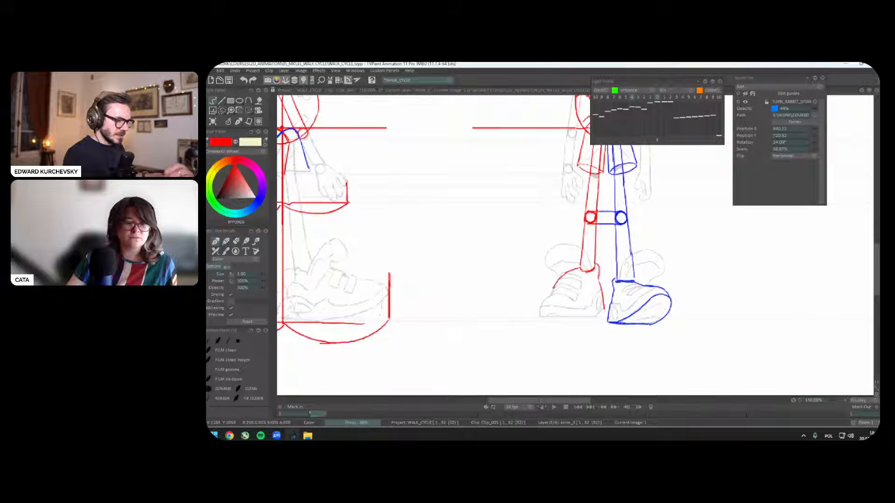
left_click_drag(613, 266, 588, 259)
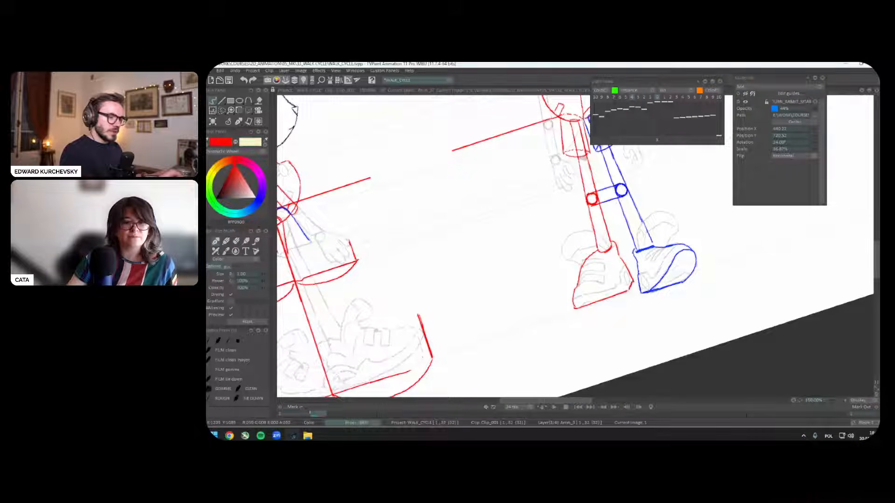
mouse_move(588, 259)
left_mouse_down()
mouse_move(613, 266)
mouse_move(691, 250)
left_mouse_up()
key("x")
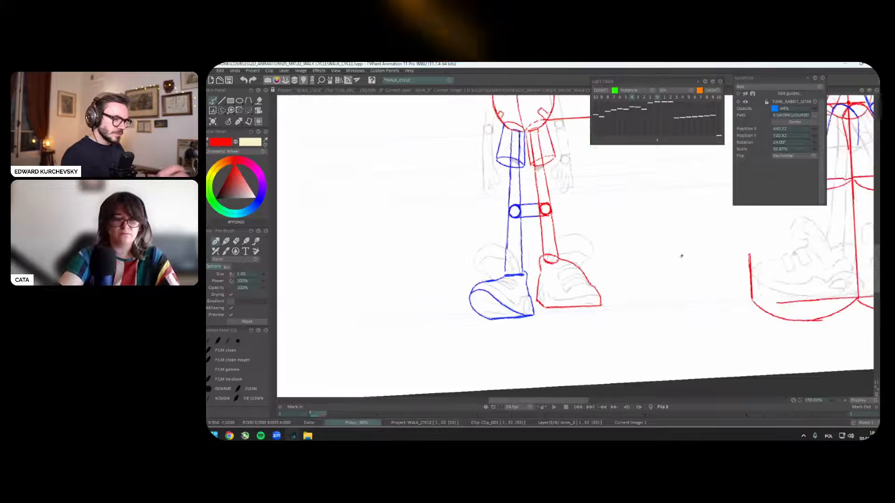
key("x")
scroll(662, 241, "down", 2)
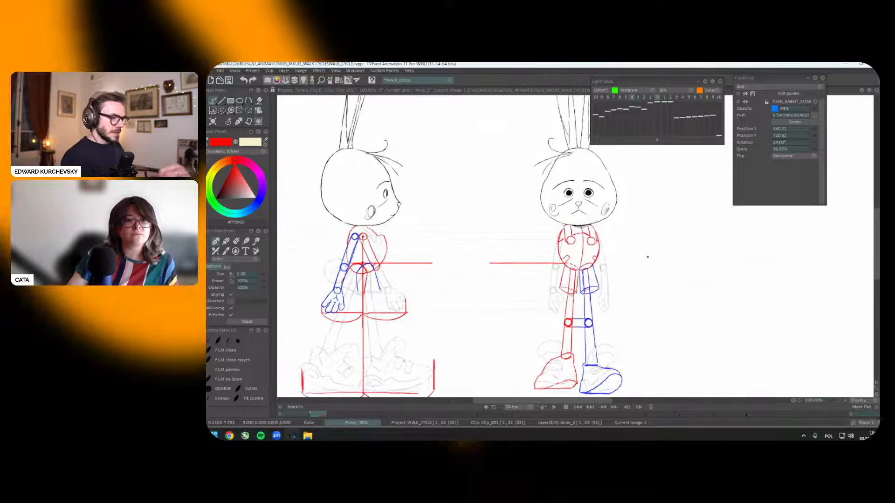
Step: Draw the front-view arm beside the red leg in blue, with shoulder, elbow and wrist circles, arm lines and a fingered hand
left_click(259, 206)
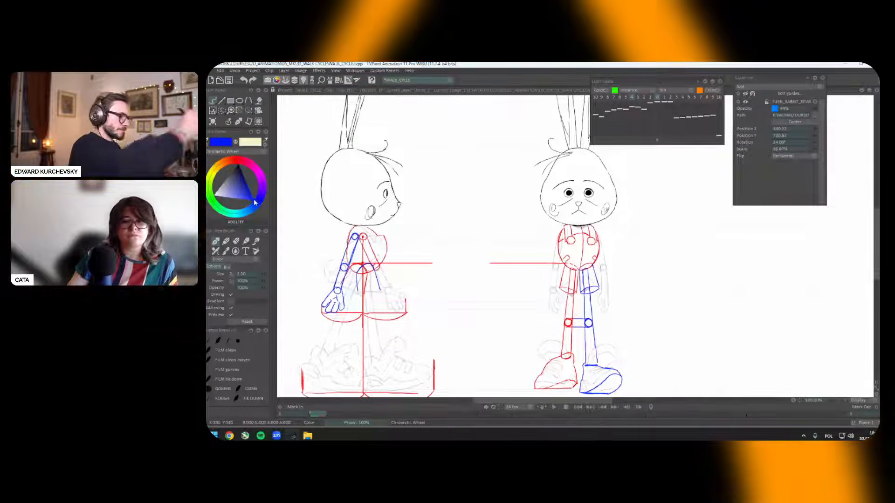
scroll(574, 264, "up", 2)
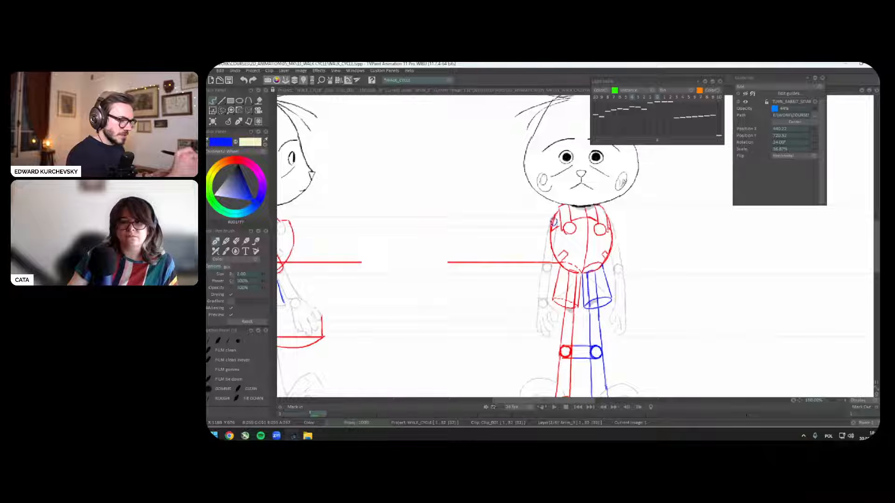
left_click_drag(554, 219, 540, 261)
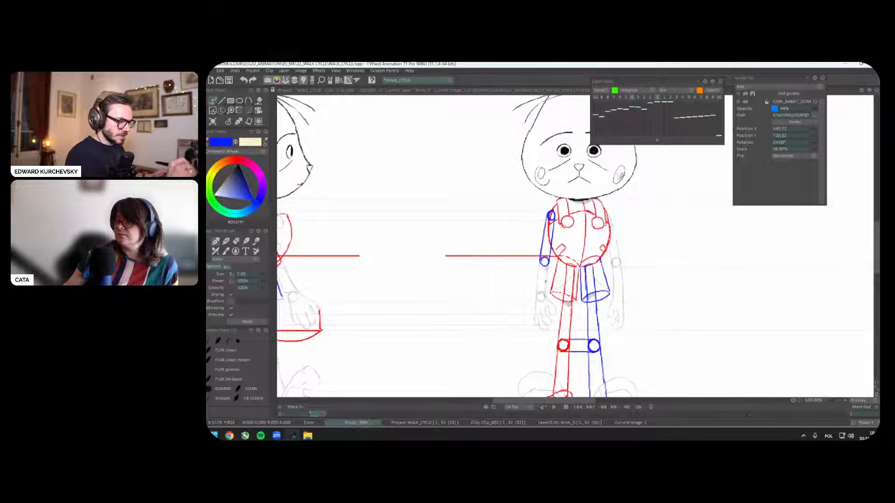
left_click_drag(544, 264, 541, 294)
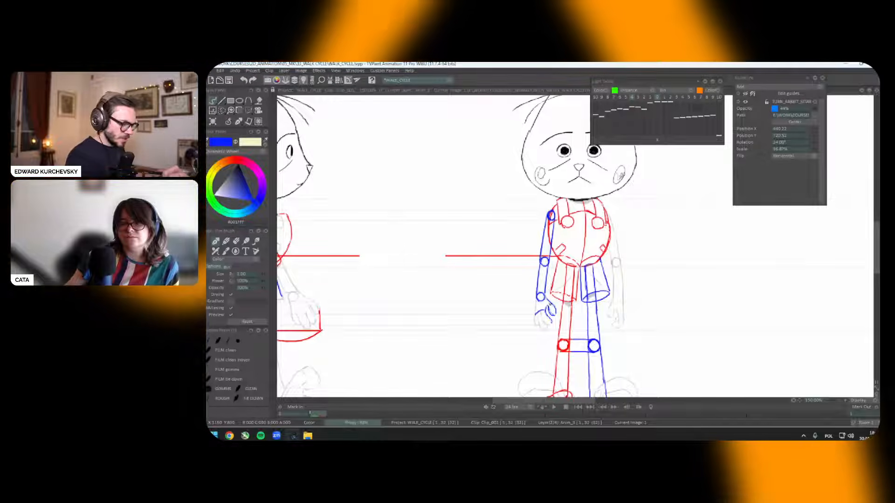
left_click_drag(548, 319, 546, 315)
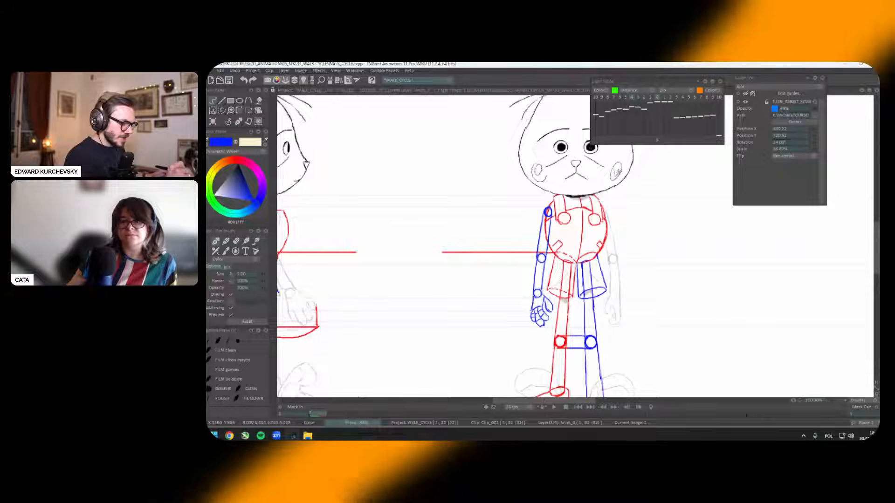
Step: Draw the opposite wrist circle and hand outline in blue, level with the first hand, using temporary horizontal guide lines
left_click_drag(573, 247, 559, 235)
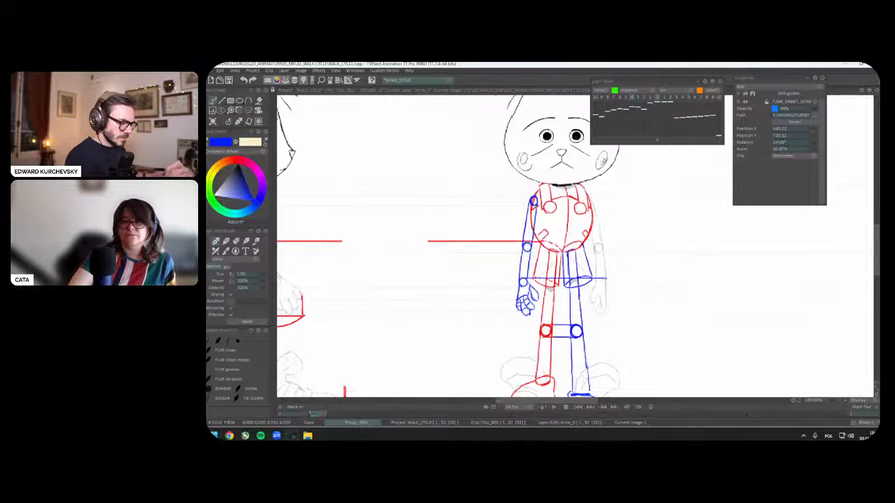
left_click(600, 283)
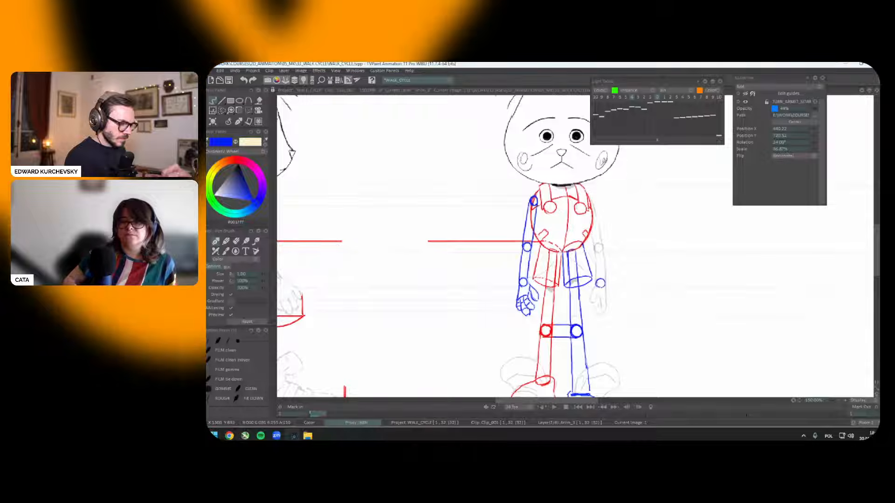
left_click_drag(599, 289, 595, 300)
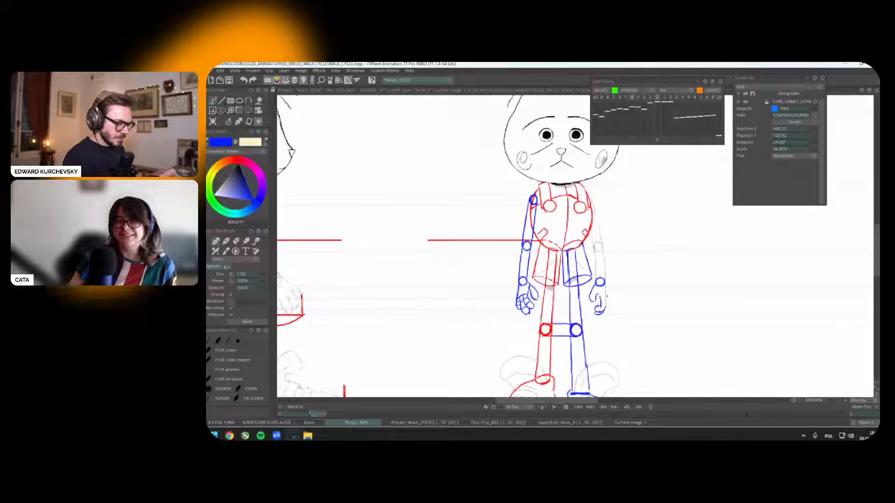
left_click_drag(517, 315, 635, 315)
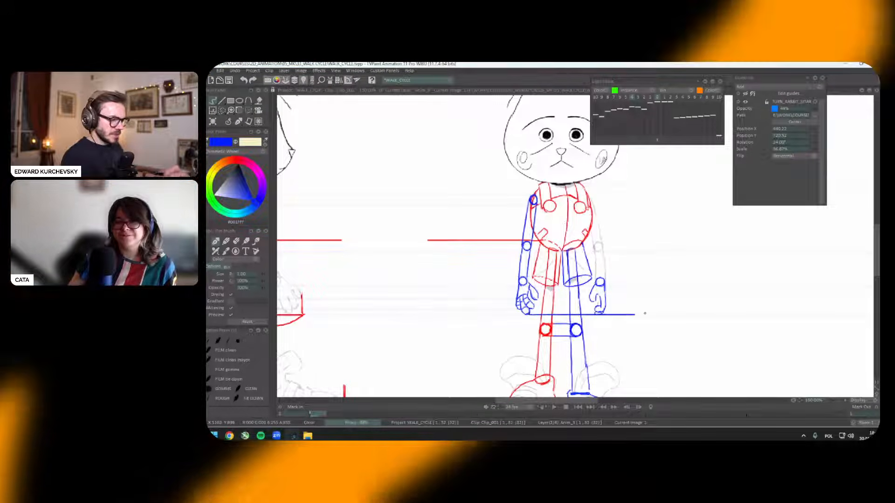
key("ctrl+z")
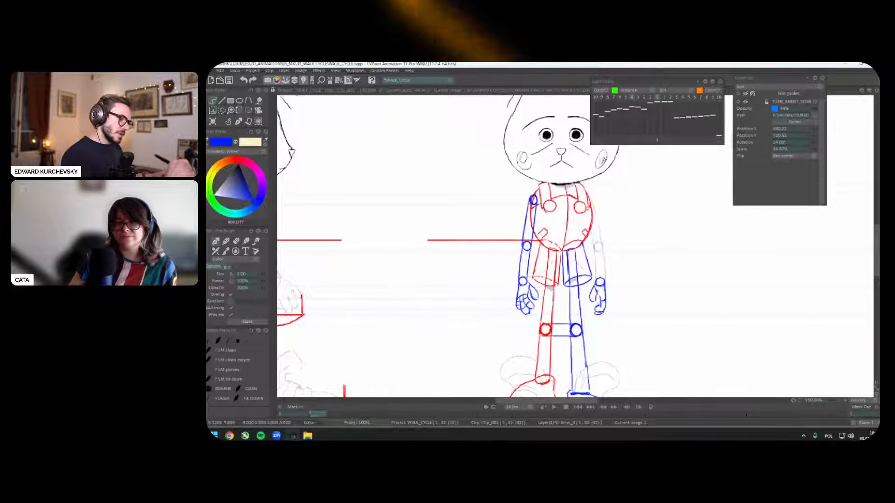
Step: Switch to red and draw the front-view arm's shoulder and elbow circles, joining them to the wrist with arm lines
scroll(627, 278, "up", 2)
mouse_move(651, 280)
left_mouse_down()
mouse_move(645, 251)
mouse_move(634, 279)
left_mouse_up()
left_click(231, 158)
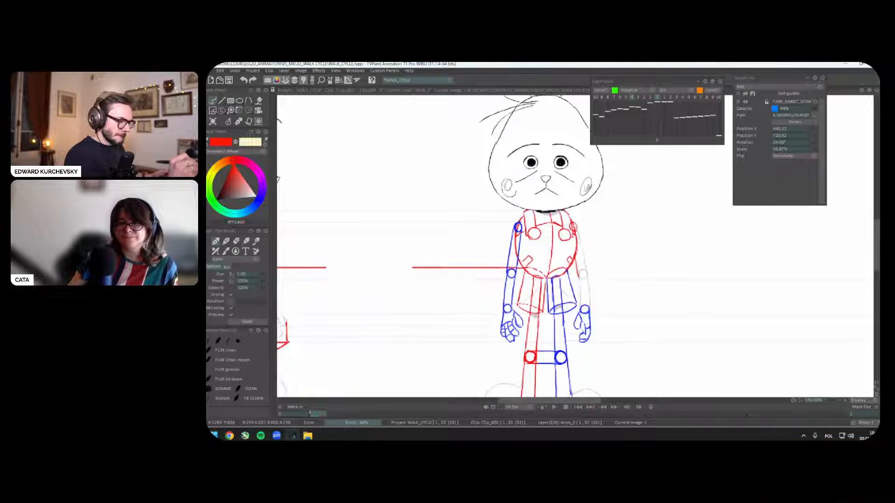
left_click_drag(576, 219, 572, 214)
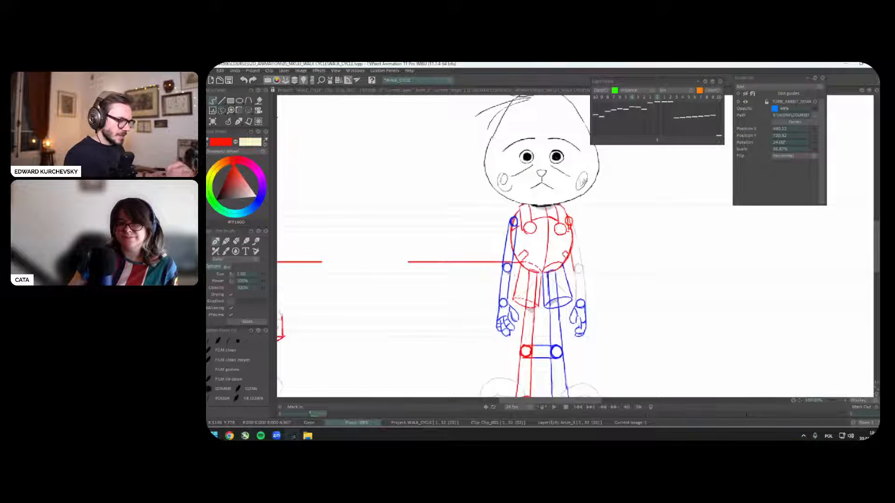
left_click_drag(577, 269, 582, 268)
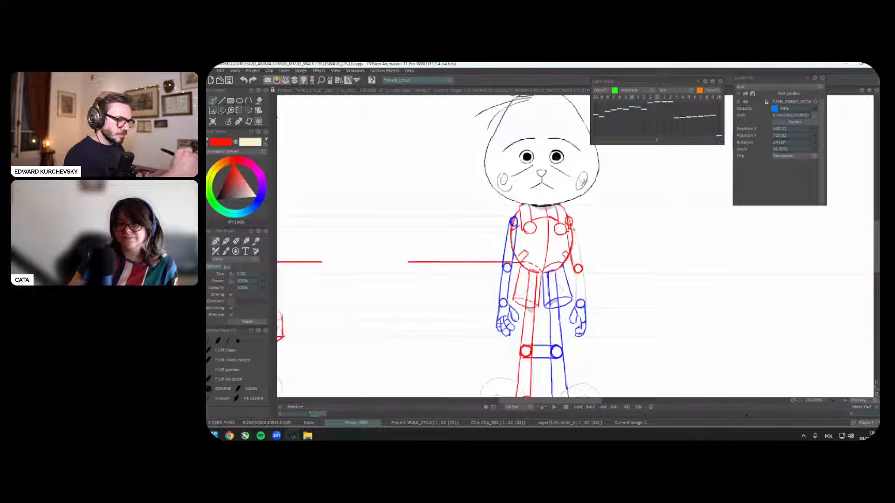
left_click_drag(578, 275, 577, 264)
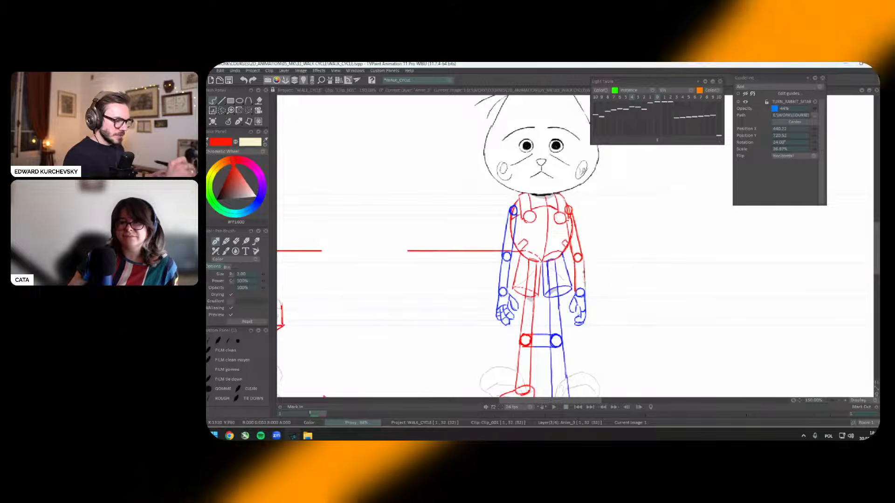
Step: Lasso the blue hand and wrist at the end of the red arm, recolour them red, and clear the selection
key("less")
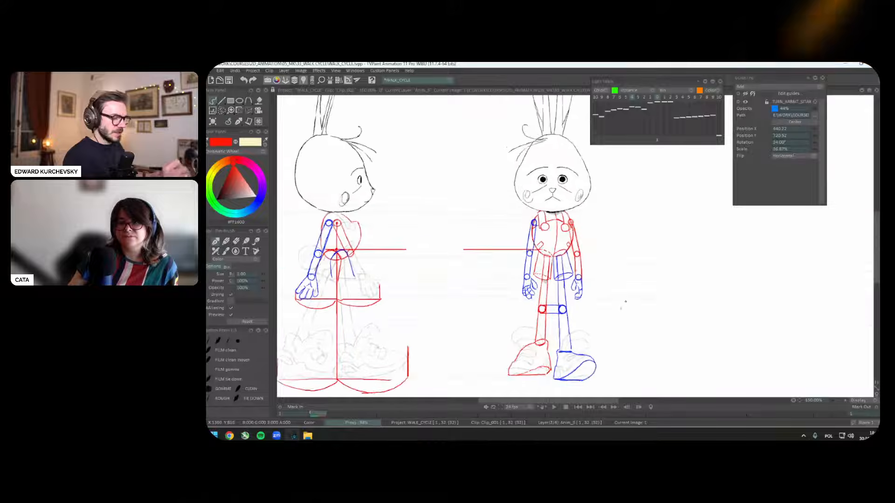
left_click_drag(624, 302, 621, 296)
key("s")
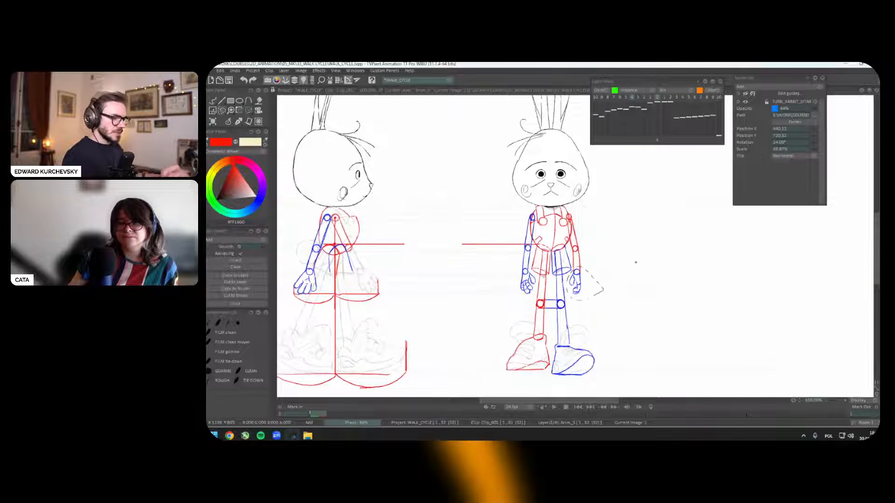
left_click(847, 249)
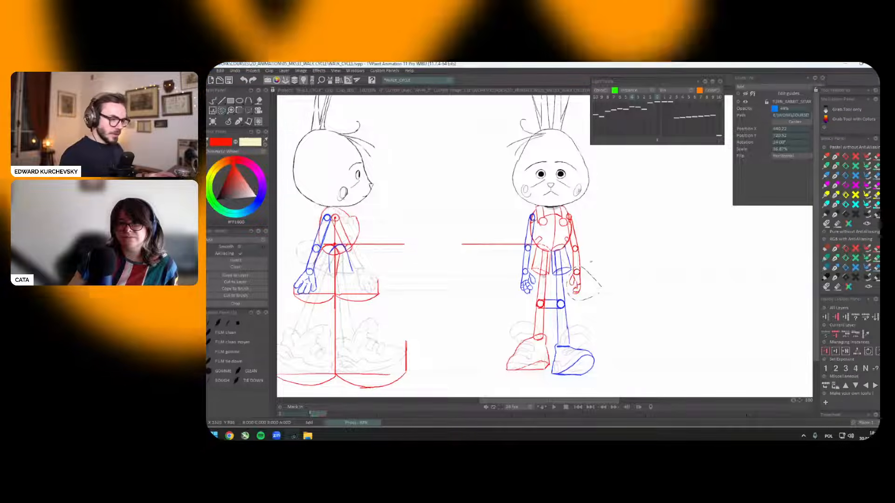
left_click(228, 123)
key("ctrl+d")
left_click_drag(645, 275, 648, 262)
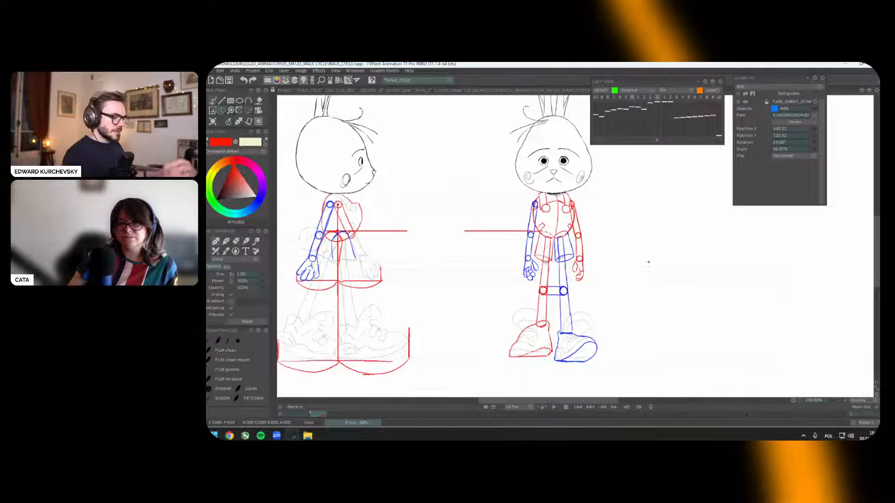
Step: Flip between frame 1 and frame 17 to compare the front-view drawings
key("Tab")
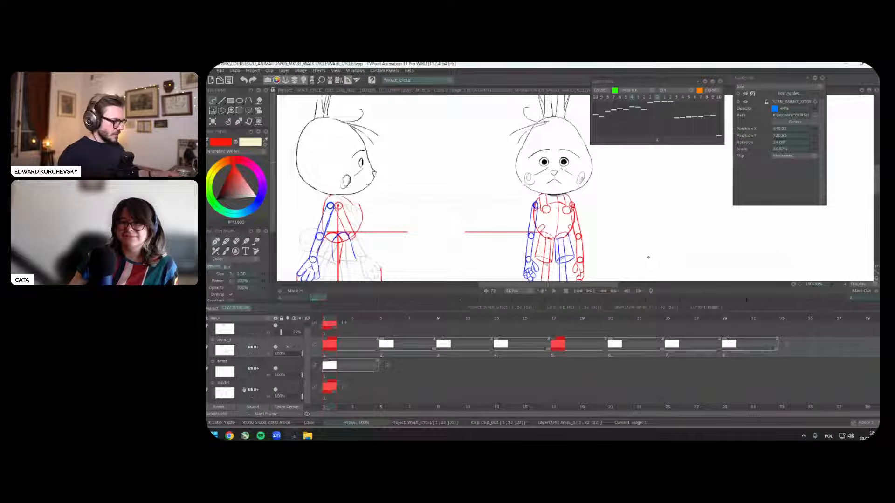
key("Tab")
key("Right")
key("Right")
key("Right")
key("Right")
key("l")
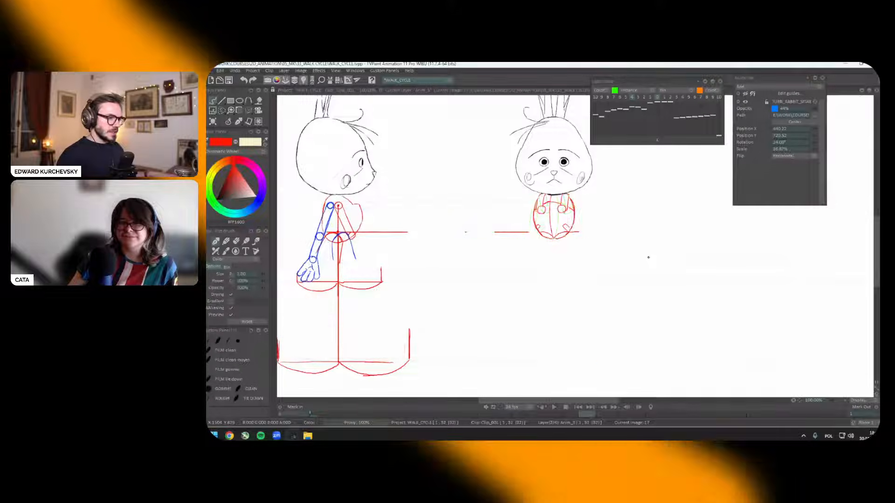
key("Left")
key("Right")
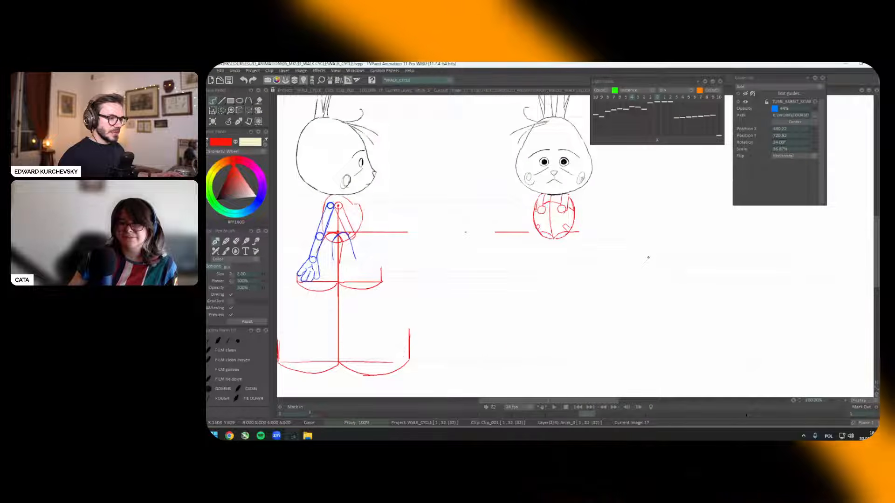
key("Left")
Step: Copy the front-view body and limbs from frame 1, stamp them mirrored onto frame 17, and compare both frames
key("s")
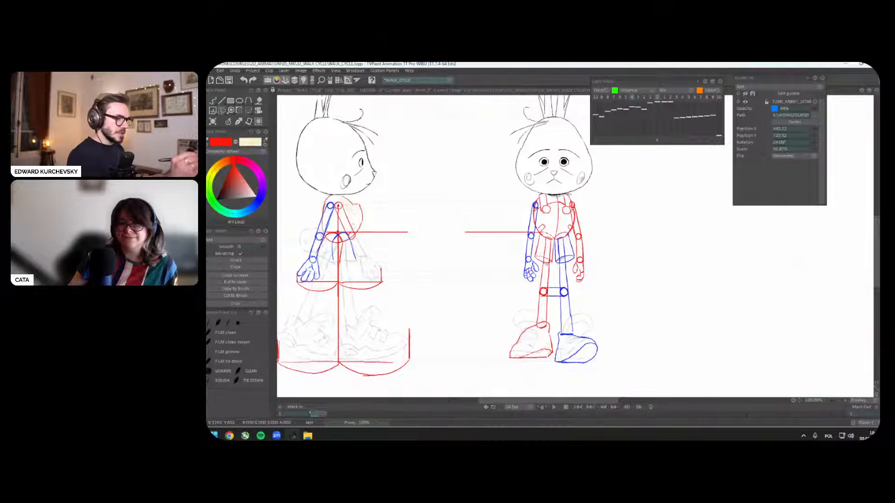
mouse_move(510, 214)
left_mouse_down()
mouse_move(601, 365)
mouse_move(619, 210)
mouse_move(531, 195)
left_mouse_up()
left_click(241, 289)
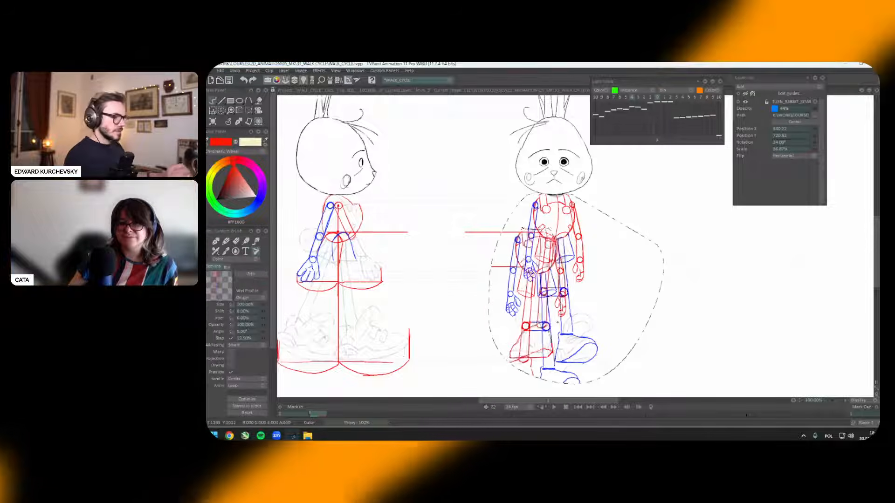
key("Right")
key("x")
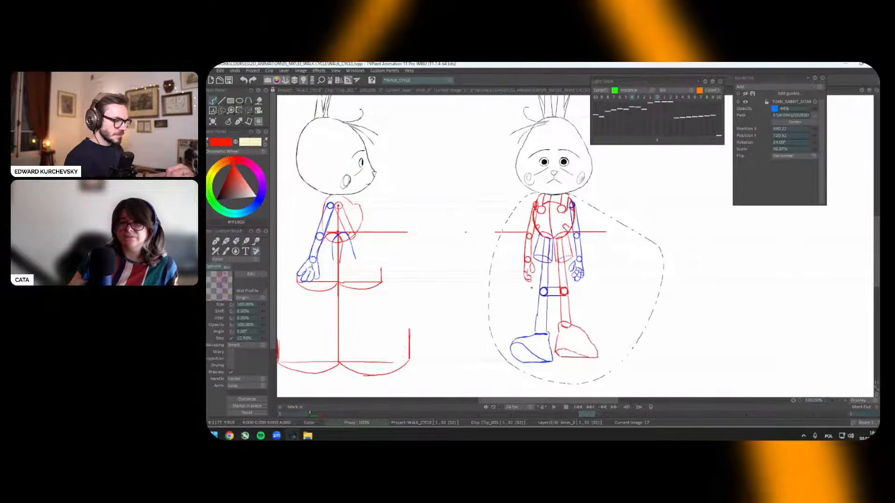
key("Right")
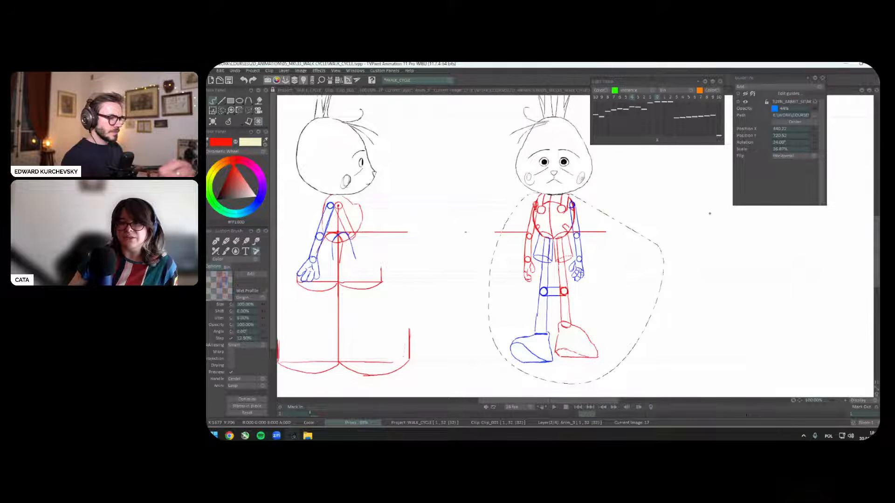
key("Left")
key("Right")
key("Left")
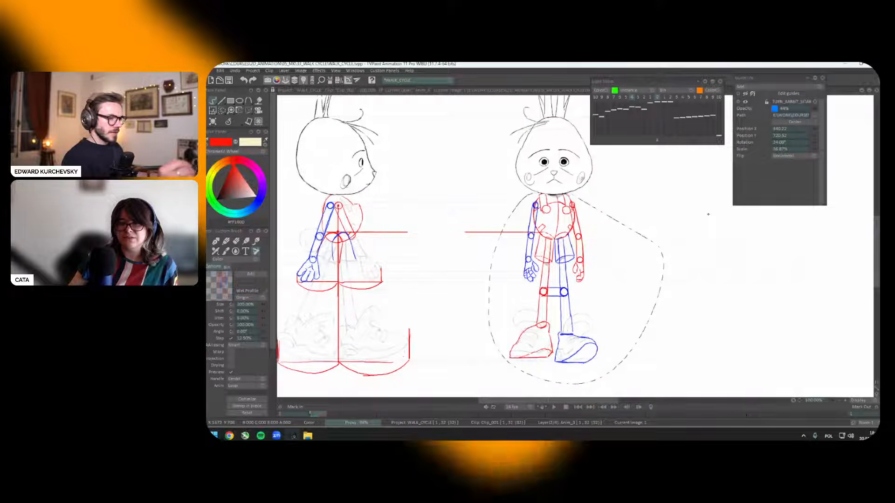
key("Right")
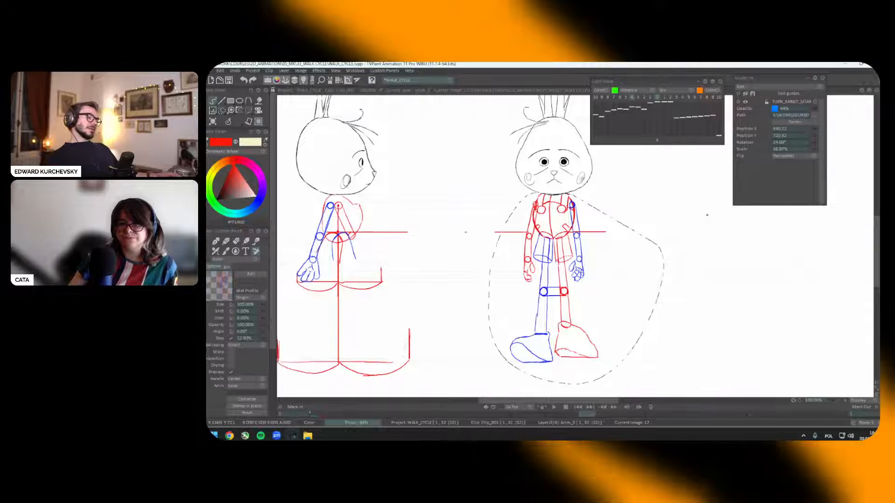
Step: Clear the selection and draw curved contour lines across the red and blue legs at frame 17 in their matching colours
left_click(247, 122)
left_click(235, 127)
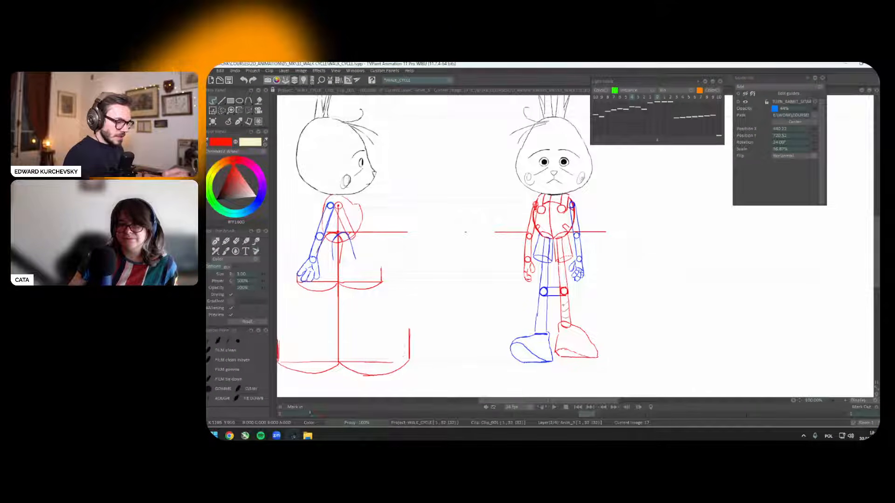
left_click(256, 201)
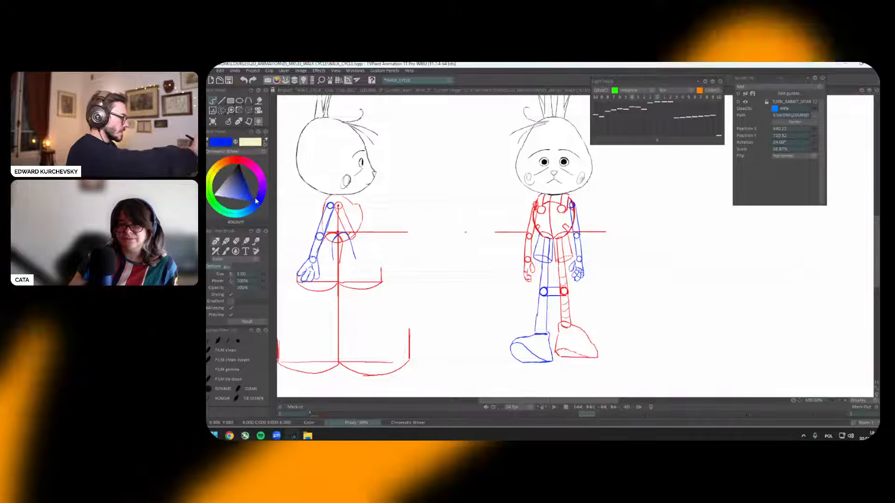
left_click_drag(541, 269, 547, 279)
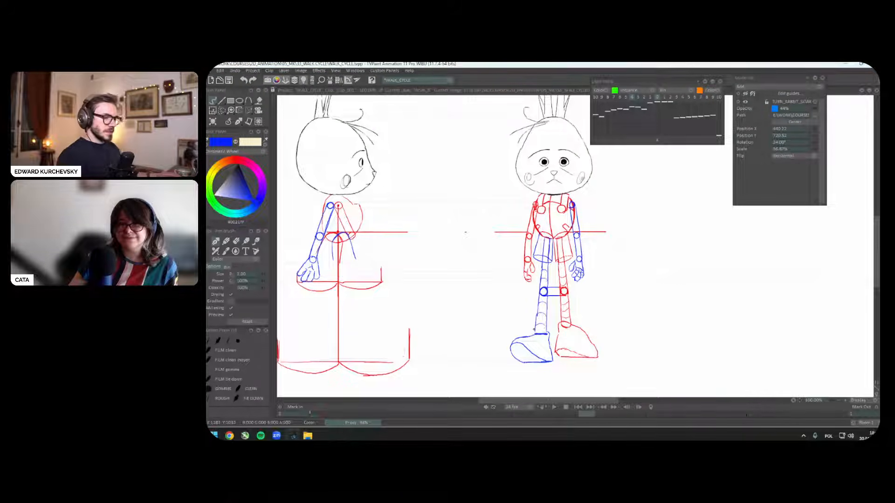
Step: Draw curved contour lines across the front-view legs at frame 1, blue on the blue leg and red on the red leg
left_click_drag(562, 298, 566, 332)
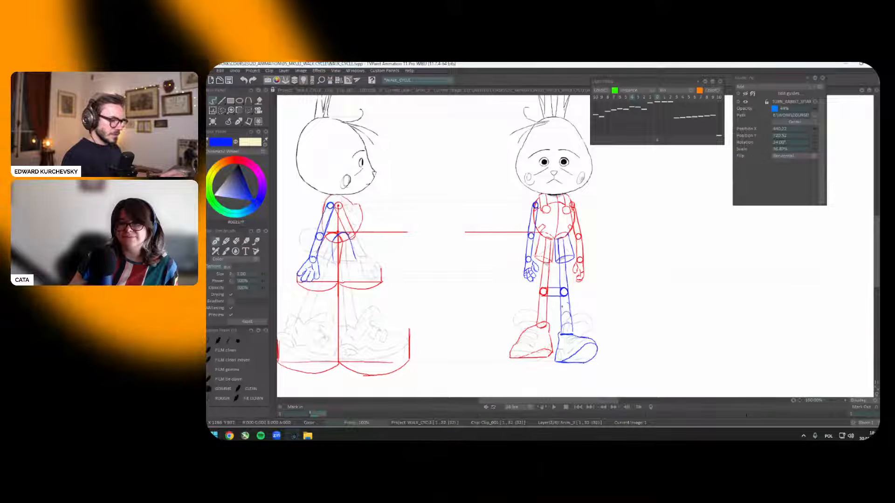
left_click(240, 162)
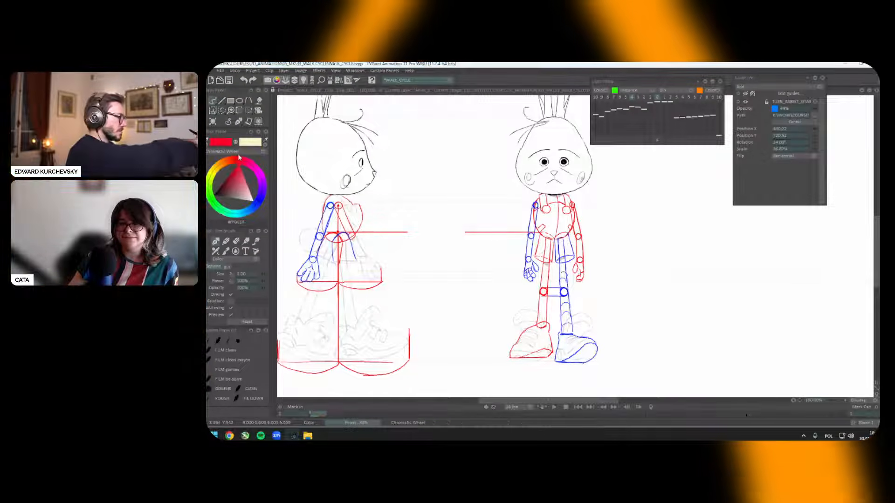
left_click_drag(538, 318, 546, 318)
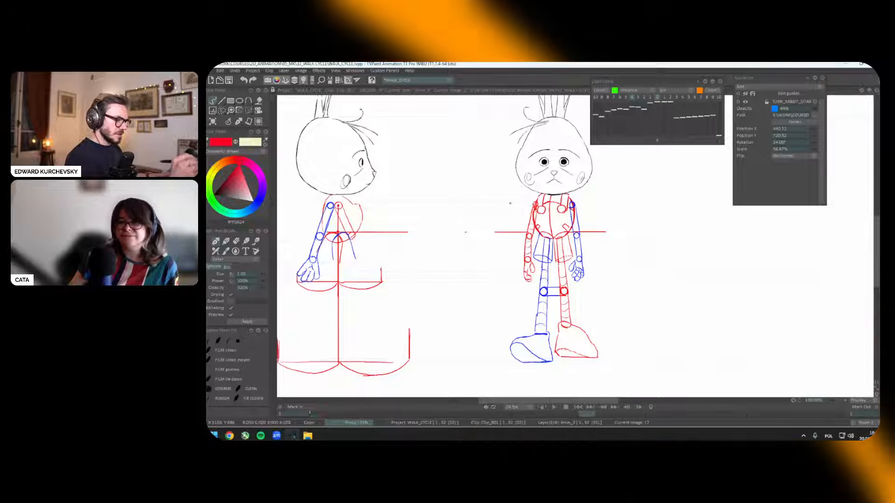
Step: Draw curved contour lines across the front-view arms at frames 17 and 1 in matching blue and red
left_click(257, 199)
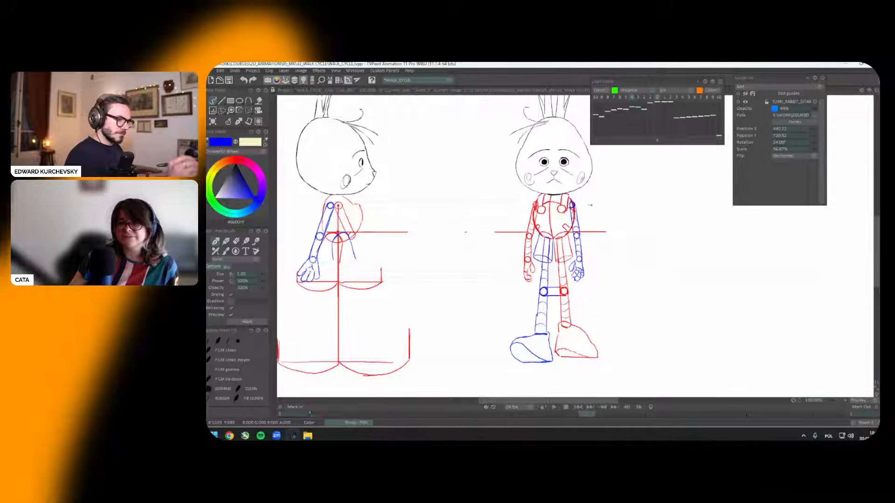
key("Right")
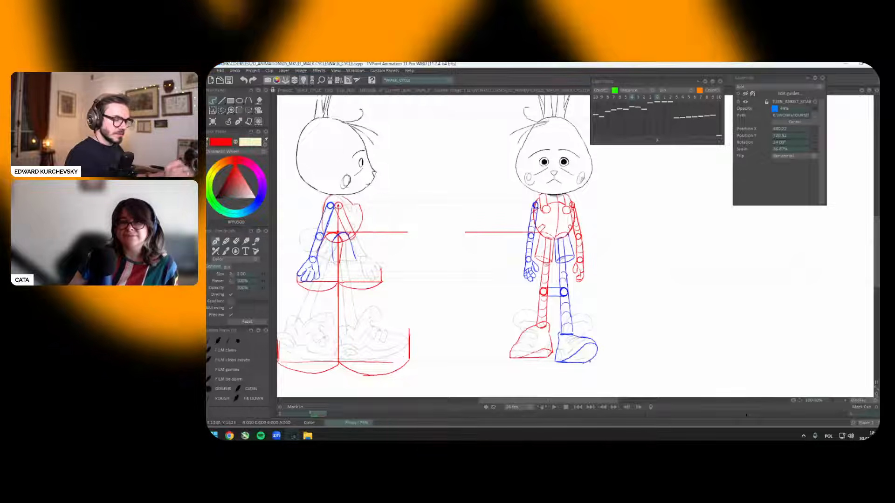
key("Right")
Step: Draw the side-view front arm's forearm, wrist circle and fingered hand in red over the faint reference at frame 1
scroll(671, 300, "down", 2)
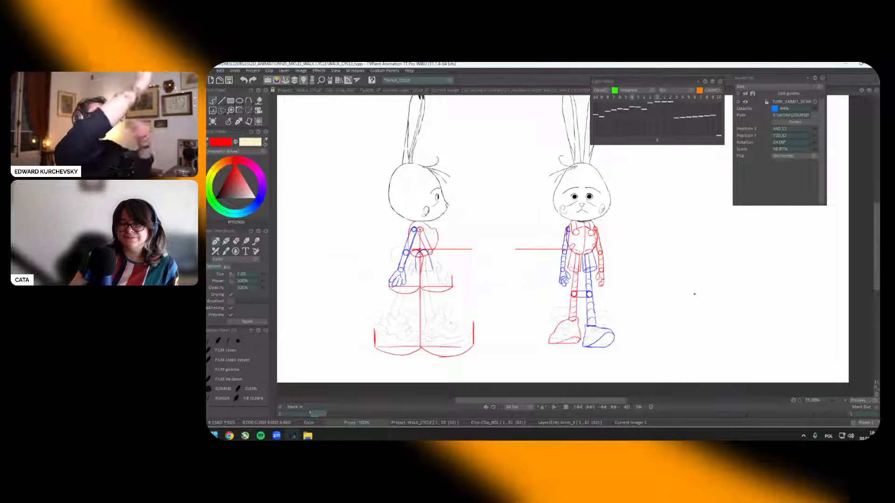
scroll(589, 255, "up", 1)
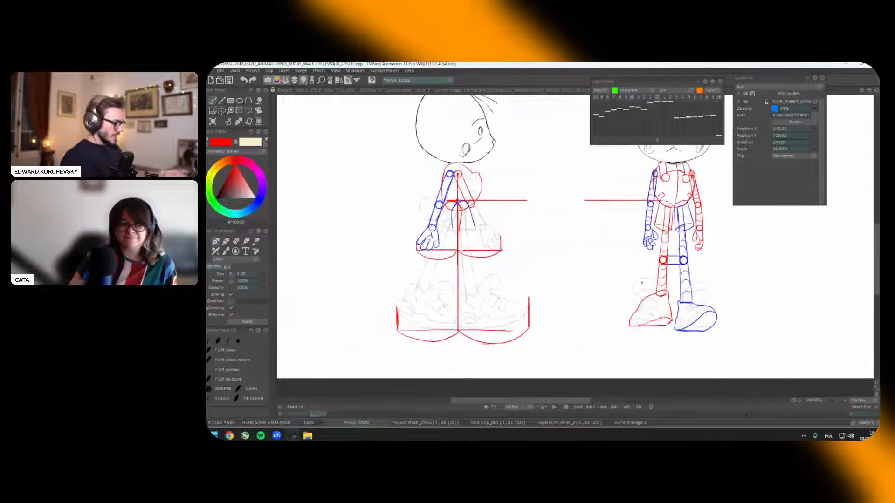
key("ctrl+t")
key("ctrl+t")
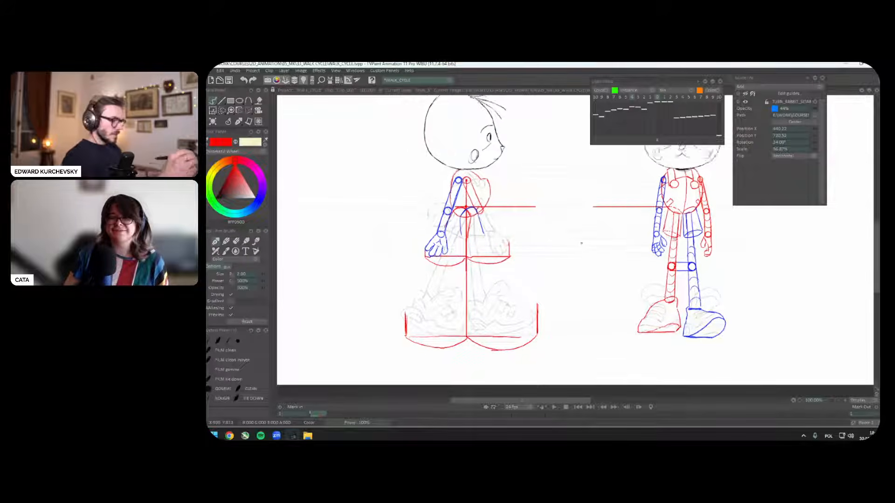
scroll(594, 238, "up", 1)
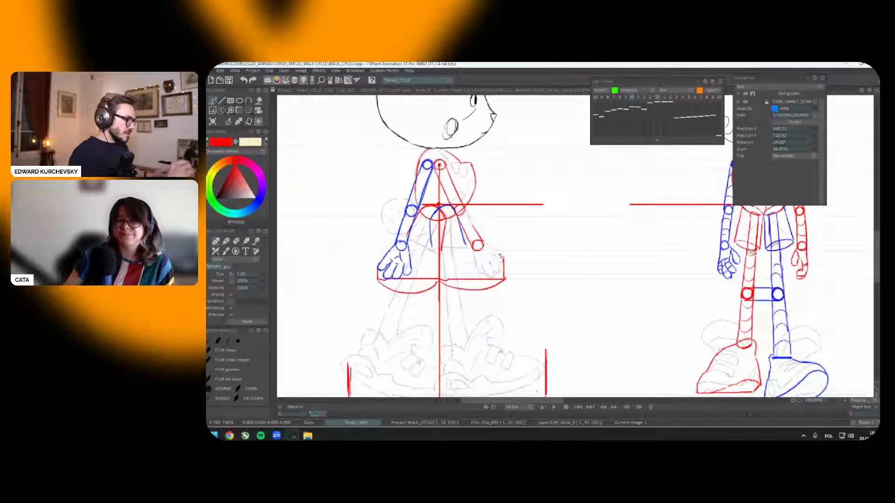
left_click_drag(475, 261, 485, 260)
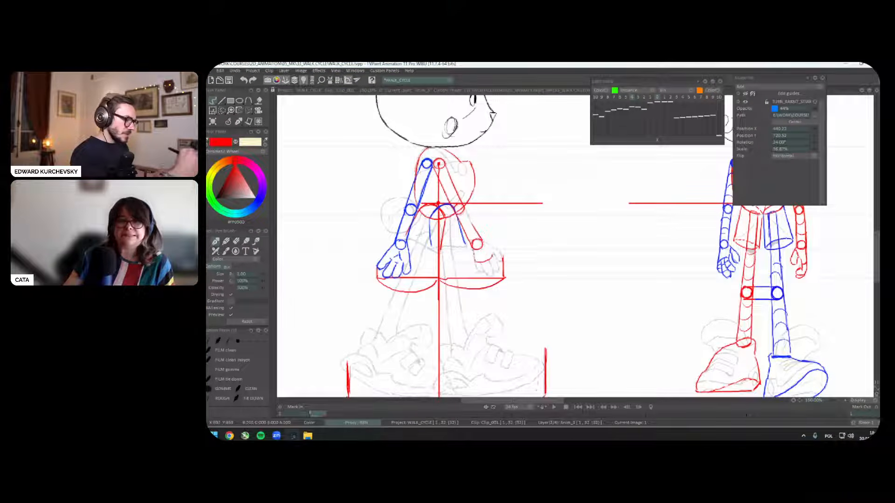
left_click_drag(476, 267, 485, 274)
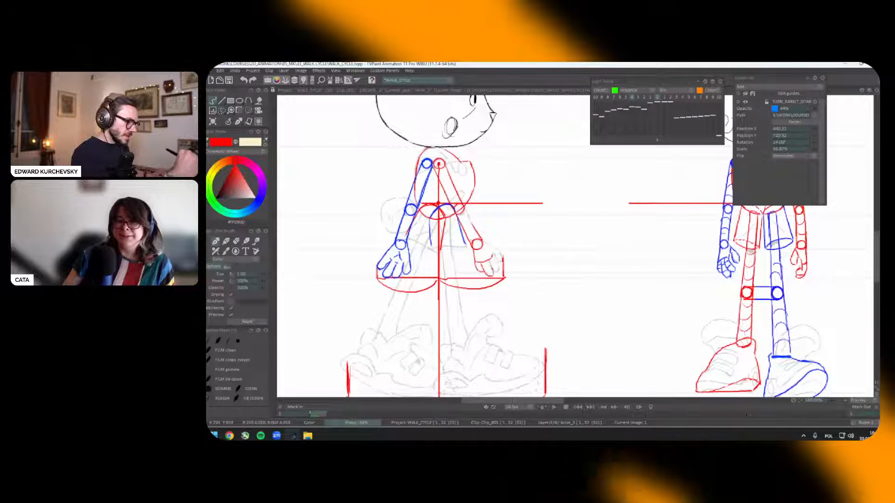
left_click_drag(488, 268, 495, 266)
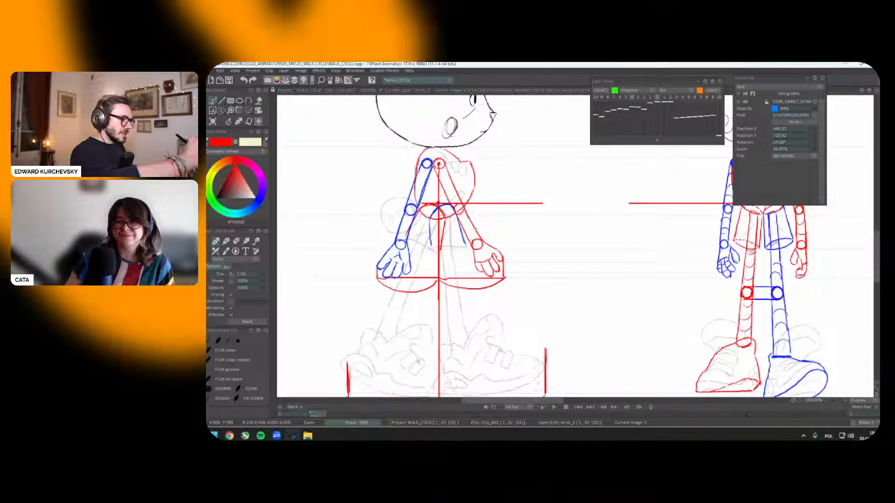
Step: Look through the neighbouring layers and the timeline to examine which layers hold the side-view arm drawings at frame 1
left_click_drag(559, 279, 620, 328)
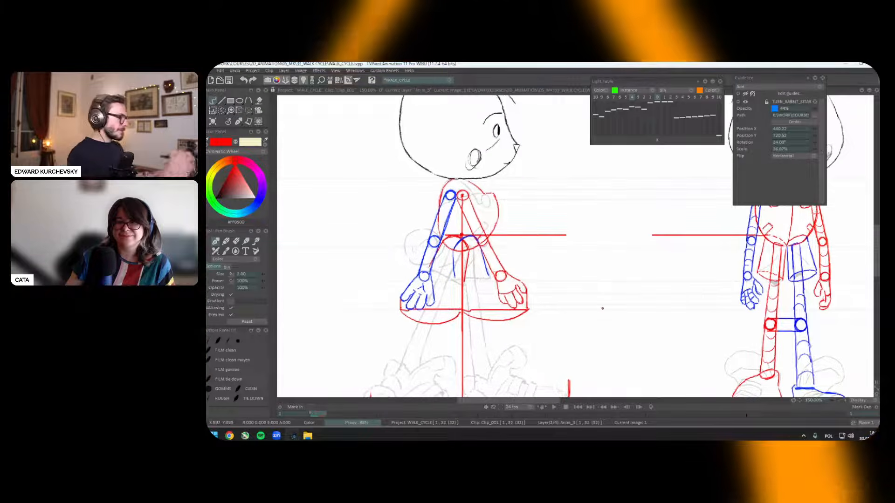
left_click_drag(543, 268, 578, 227)
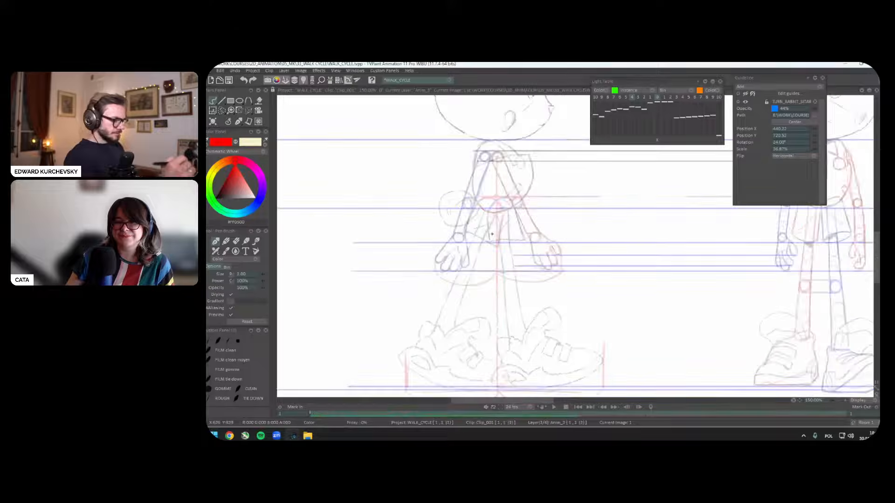
key("Down")
key("Down")
key("Down")
key("Down")
key("Down")
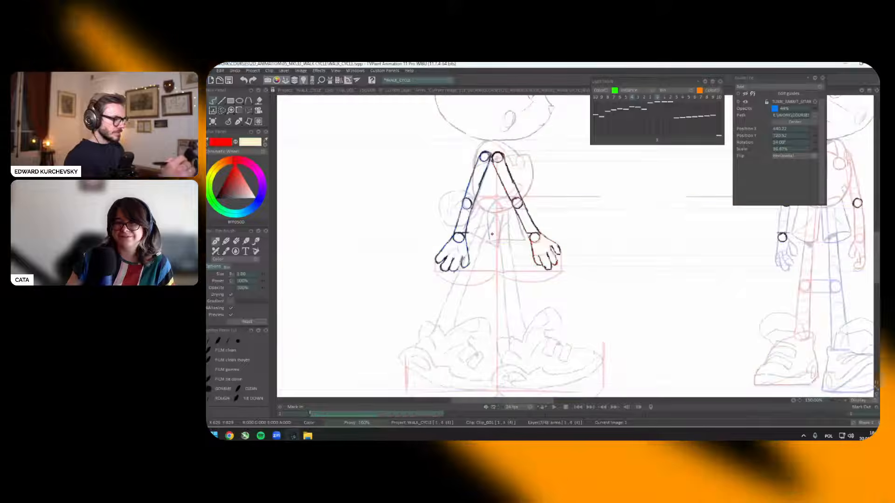
key("Up")
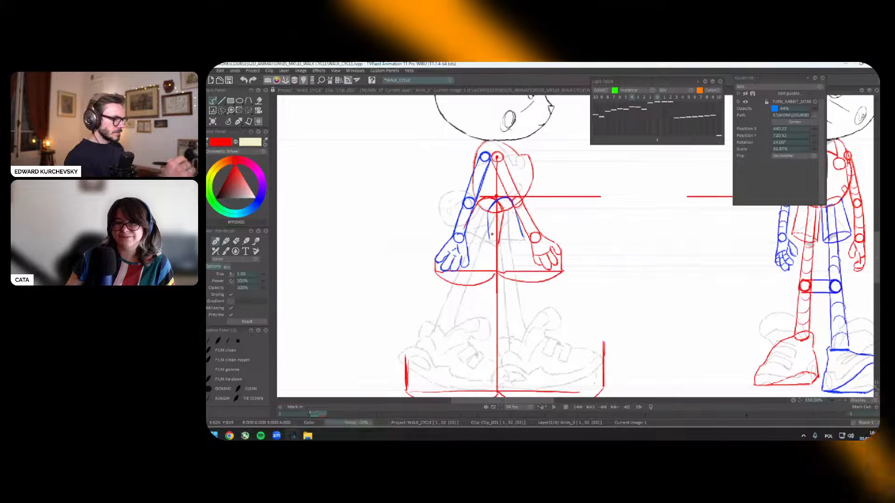
key("Up")
key("0")
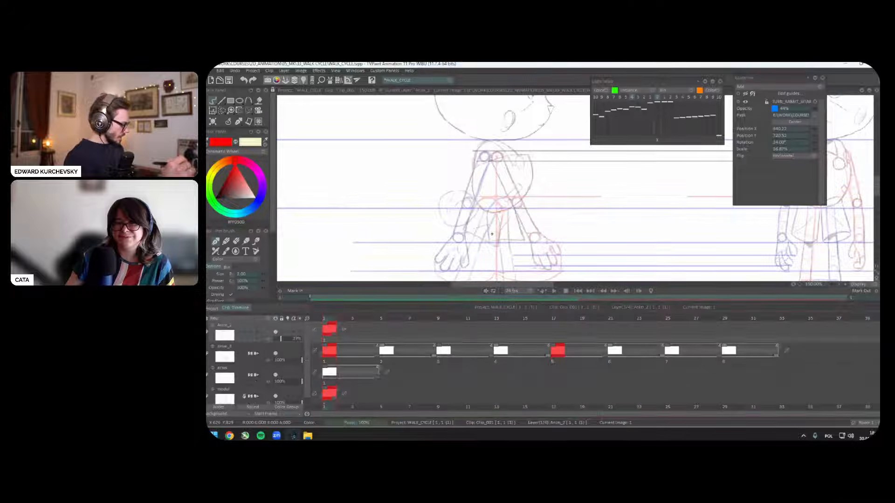
key("Down")
key("0")
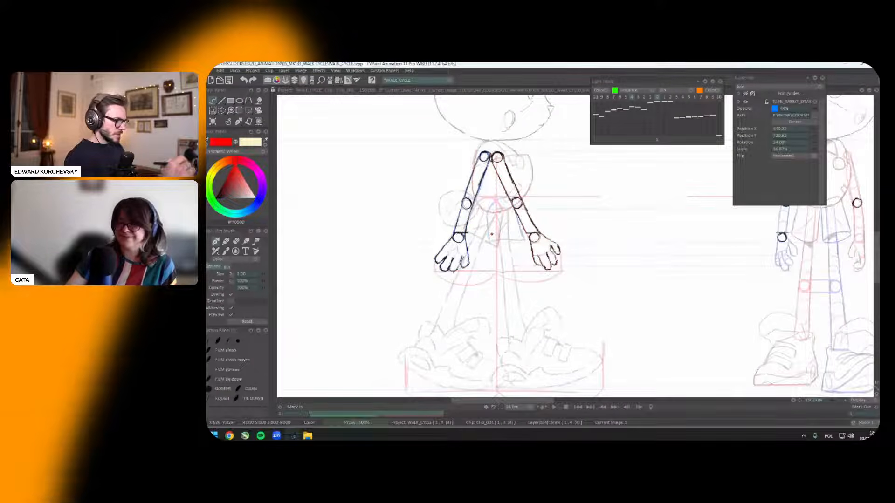
key("Up")
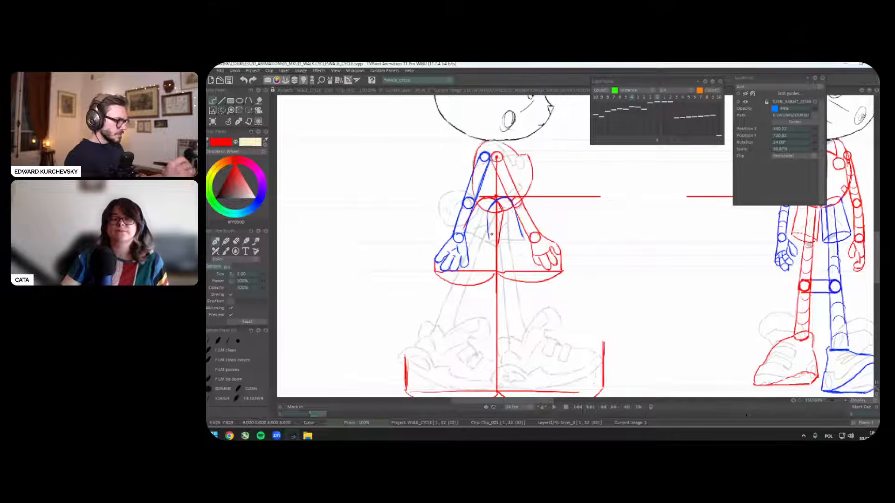
Step: Lasso the red and blue side-view arms at frame 1 and cut them to a separate layer
left_click_drag(598, 265, 573, 283)
key("s")
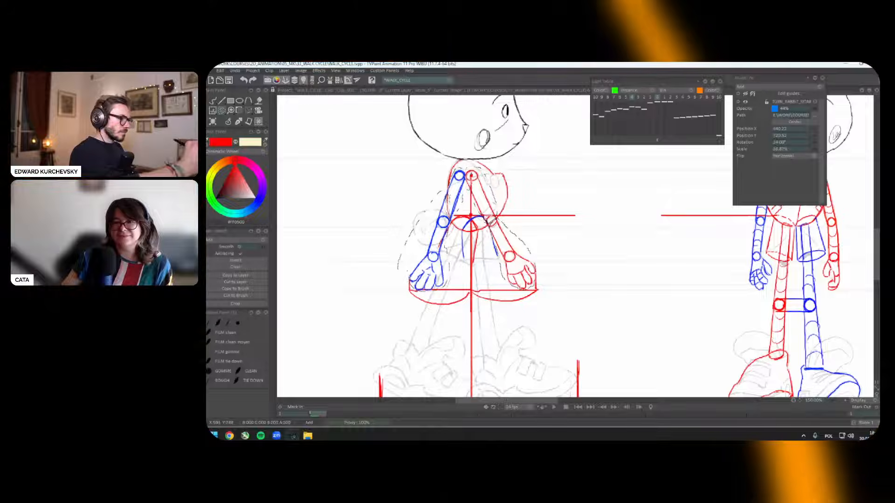
left_click(251, 282)
scroll(575, 246, "down", 2)
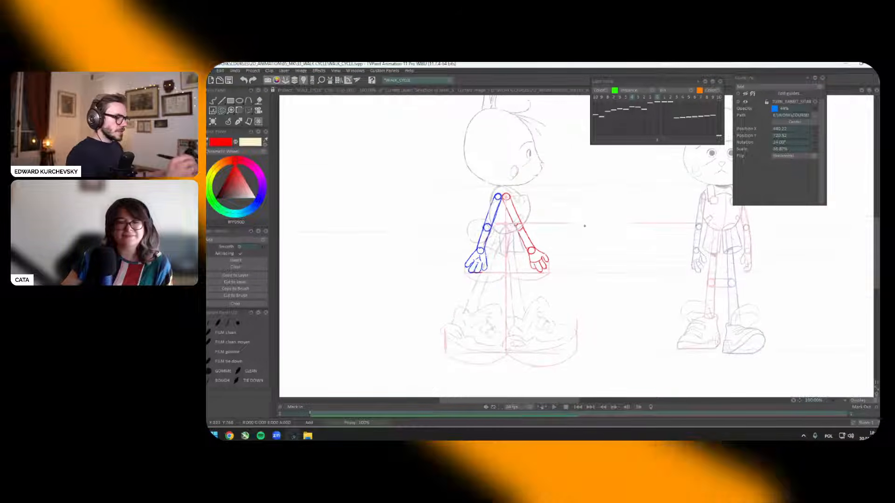
key("ctrl+z")
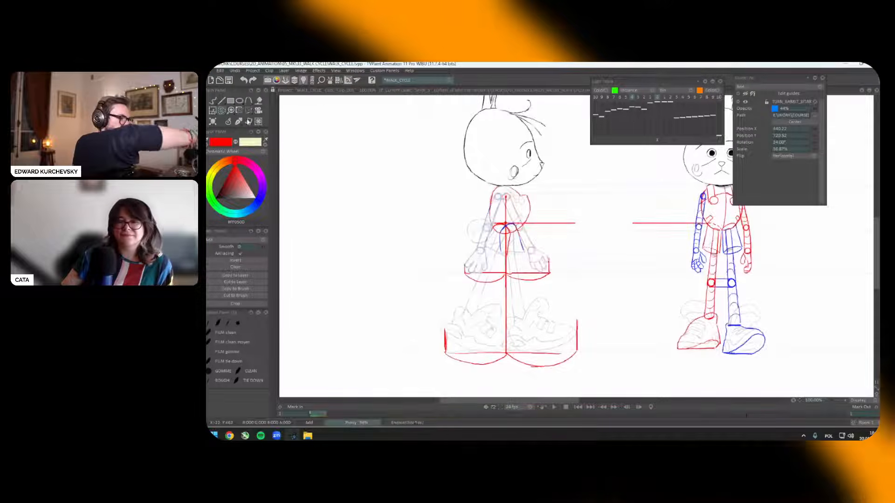
Step: Draw the slanted hem of the side-view blue shorts leg in blue at frame 1, closing its two side lines
left_click(238, 121)
left_click(239, 127)
key("plus")
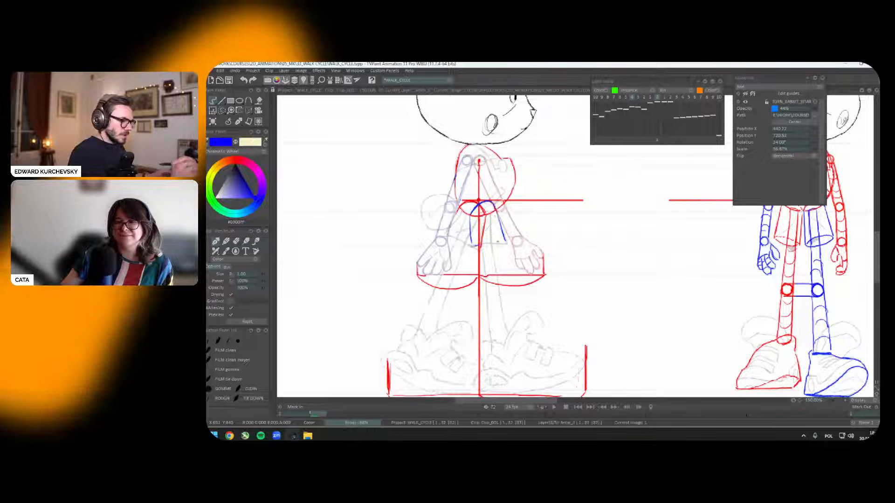
left_click_drag(472, 246, 505, 239)
left_click_drag(746, 286, 658, 306)
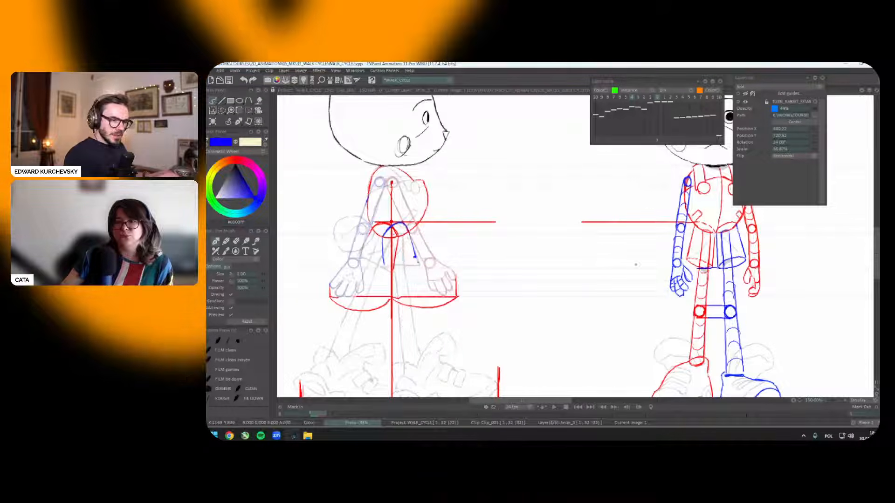
mouse_move(718, 268)
left_mouse_down()
mouse_move(385, 270)
mouse_move(460, 253)
left_mouse_up()
key("ctrl+z")
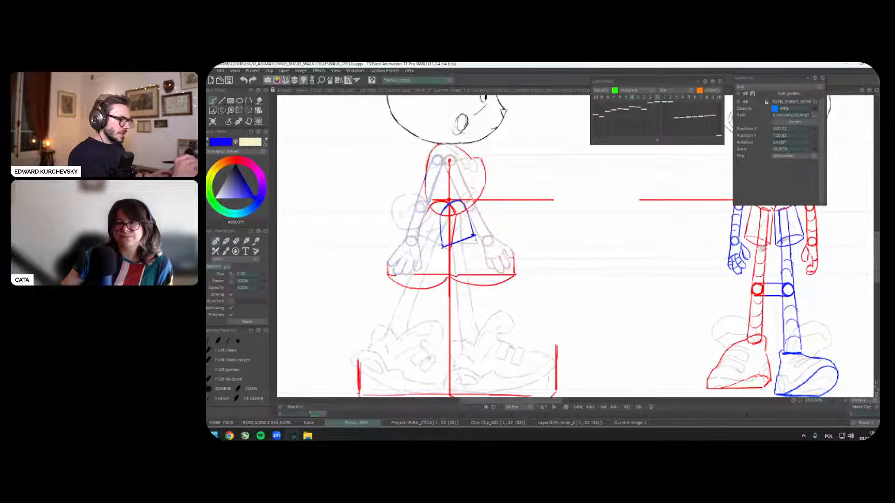
Step: Compare the hip and crotch heights of both views with temporary horizontal blue guide lines from the front view, undoing them
left_click_drag(546, 272, 502, 297)
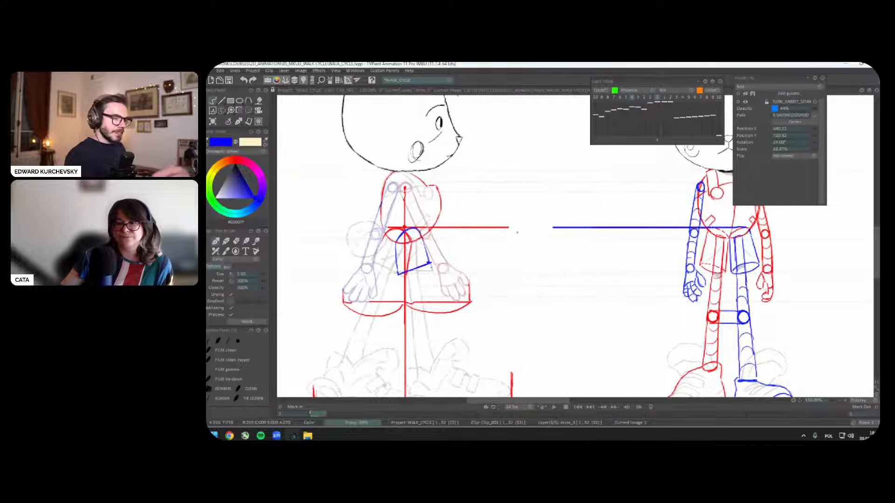
left_click_drag(517, 229, 412, 228)
key("ctrl+z")
left_click_drag(733, 239, 395, 238)
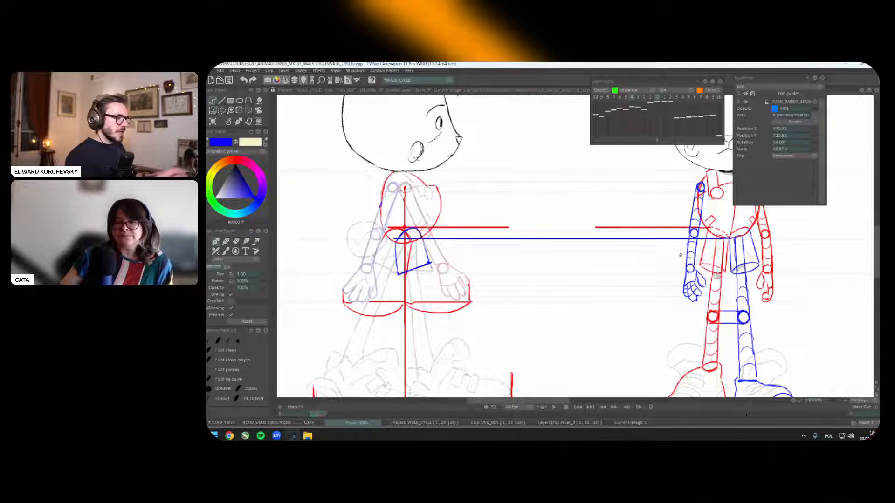
left_click_drag(699, 239, 725, 250)
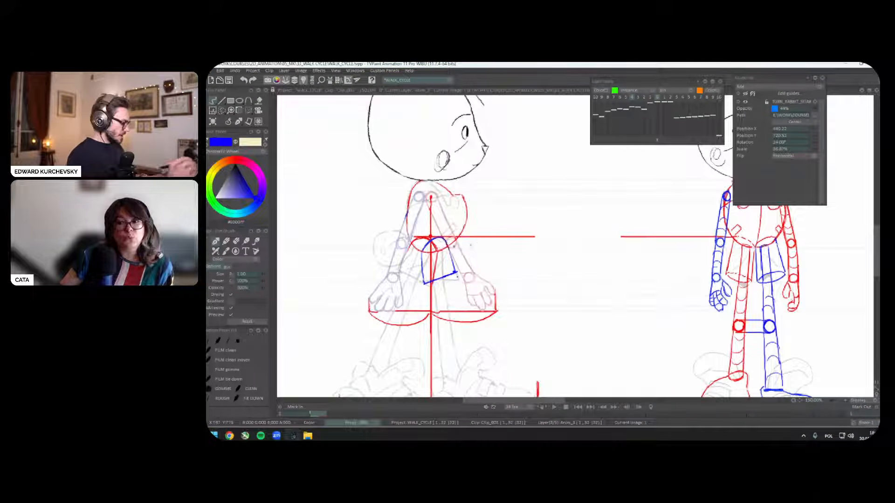
Step: Lasso the bottom curve of the side-view pelvis and transform it slightly upward at frames 1 and 5
left_click_drag(427, 255, 412, 282)
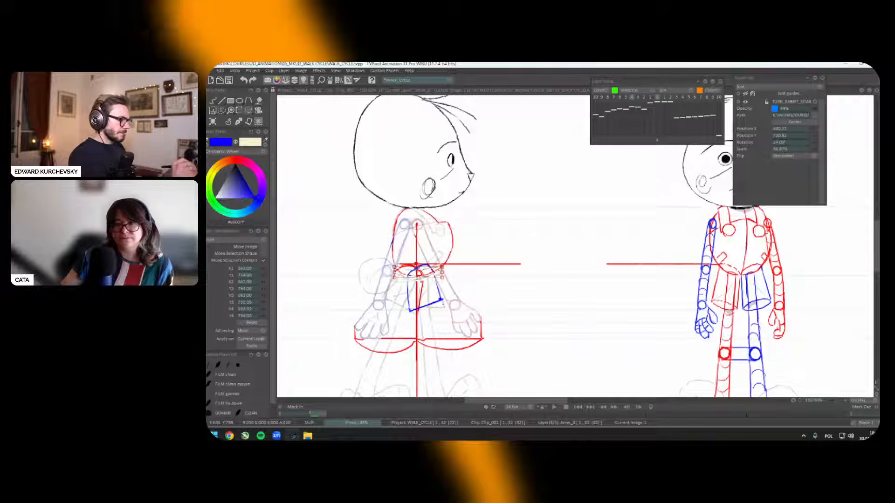
key("Right")
key("Right")
key("Right")
key("Right")
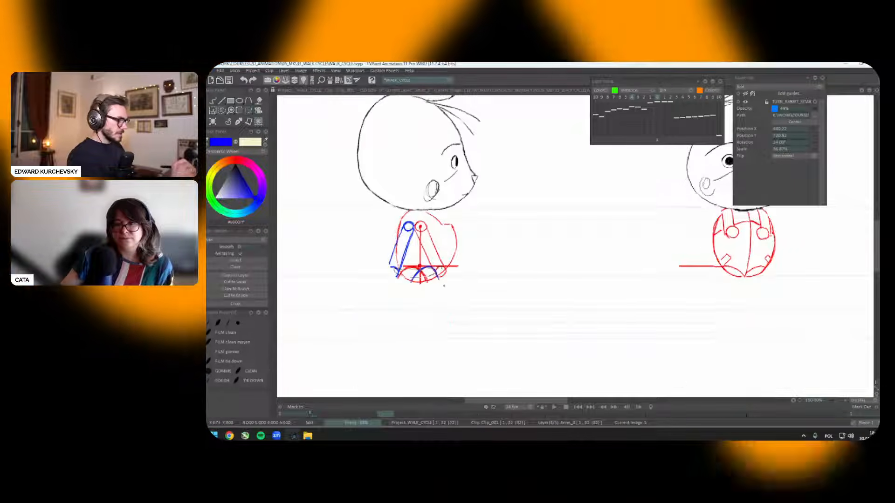
key("shift+t")
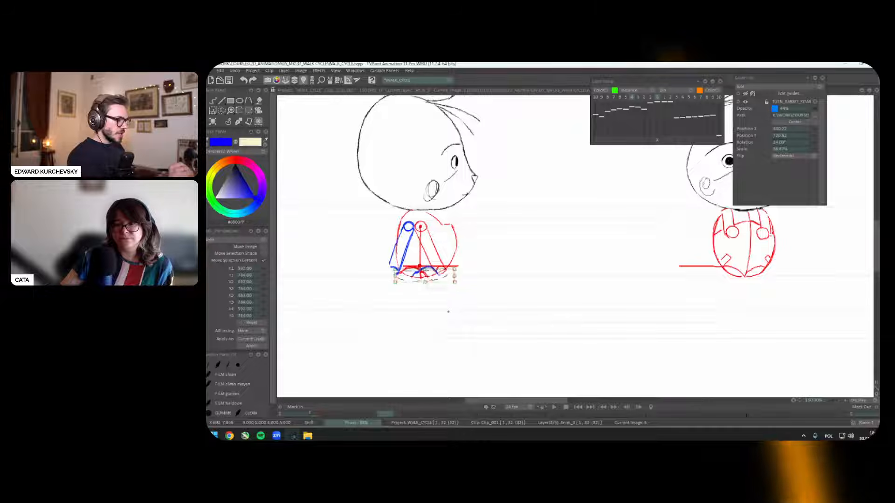
Step: Select the side-view pelvis's bottom curve and transform it slightly upward at frames 9 and 13
key("Right")
key("Right")
key("Right")
key("Right")
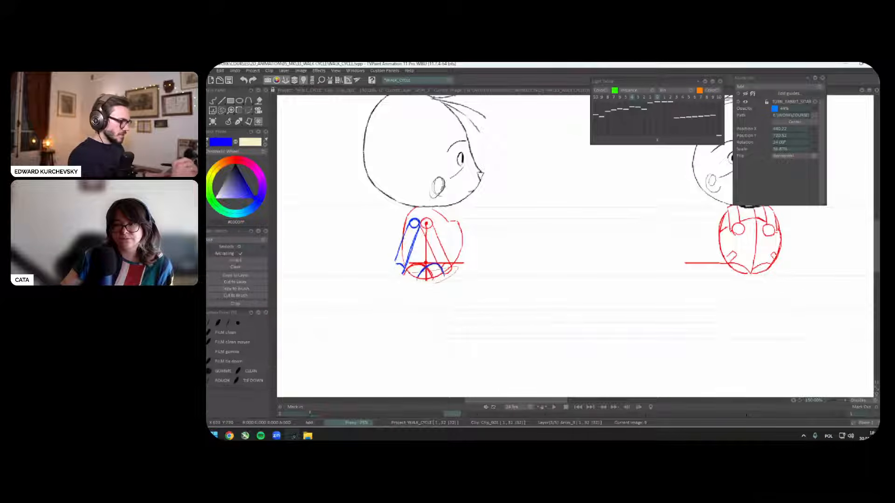
key("Right")
key("Right")
key("Right")
key("Right")
key("Right")
key("Right")
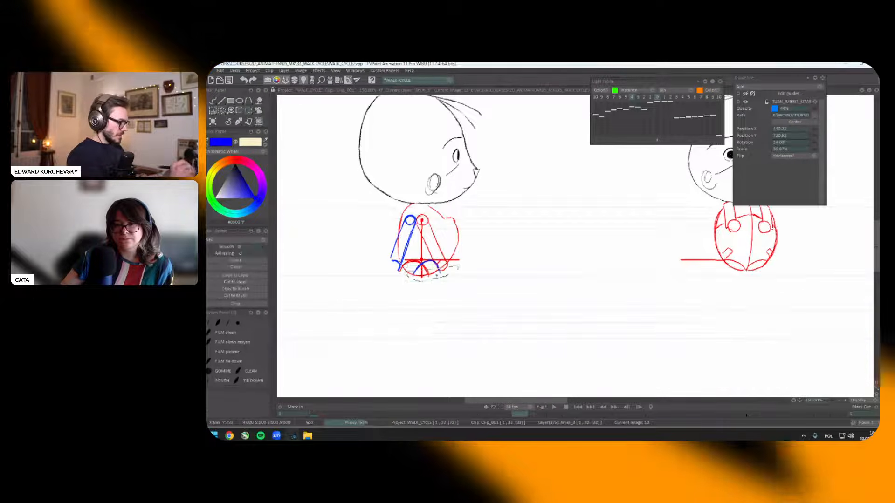
mouse_move(420, 285)
left_mouse_down()
mouse_move(453, 270)
mouse_move(421, 285)
left_mouse_up()
key("ctrl+t")
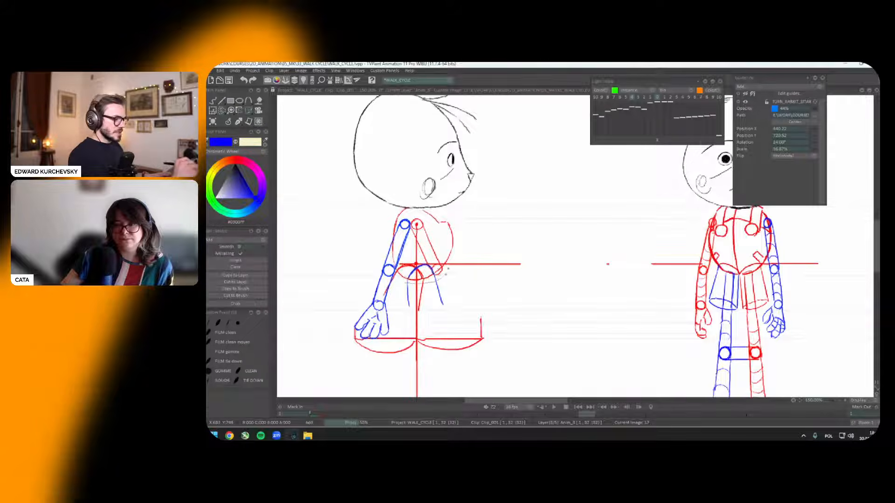
Step: Raise the bottom curve of the side-view pelvis at frames 17 and 21 by lassoing and transforming it
left_click_drag(411, 284, 405, 289)
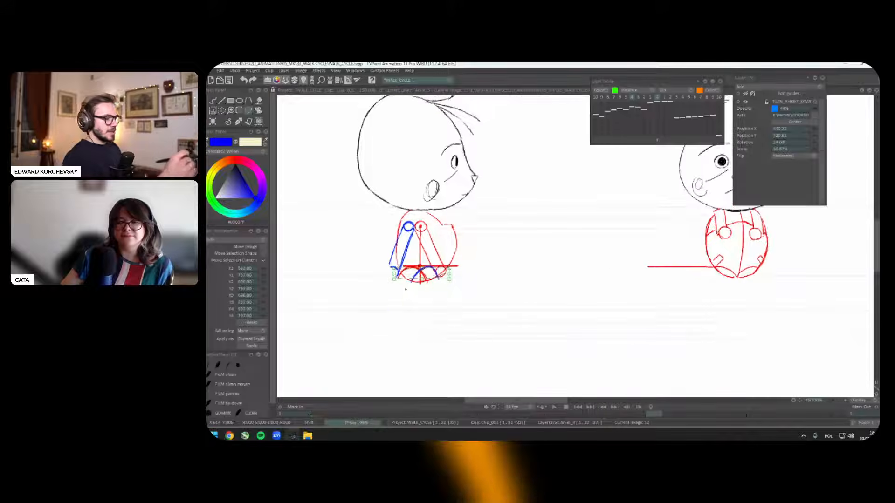
left_click_drag(447, 270, 439, 280)
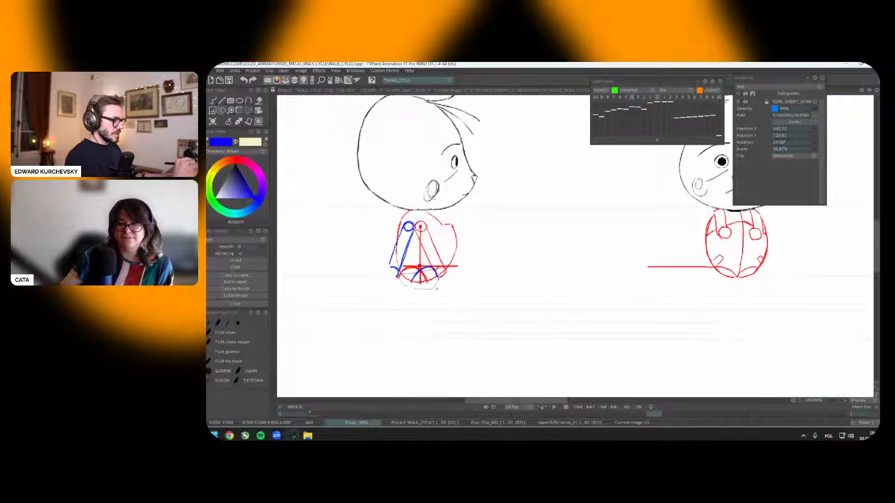
key("ctrl+t")
Step: Raise the bottom curve of the side-view pelvis at frames 25 and 29, and play back the animation
key("Right")
key("Right")
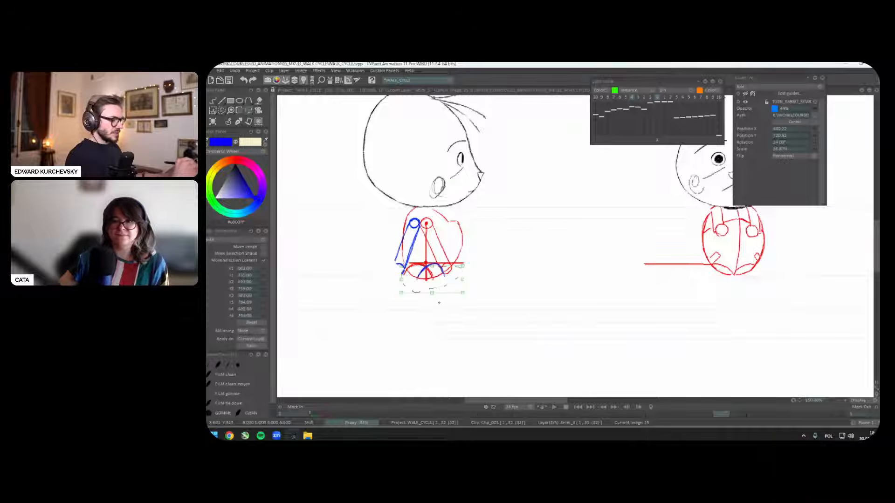
key("Right")
key("Right")
key("Right")
key("Right")
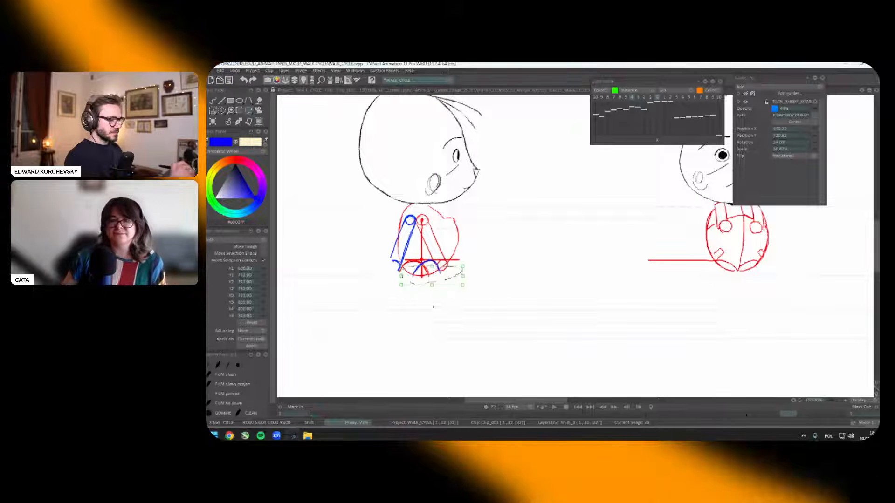
key("Escape")
key("ctrl+t")
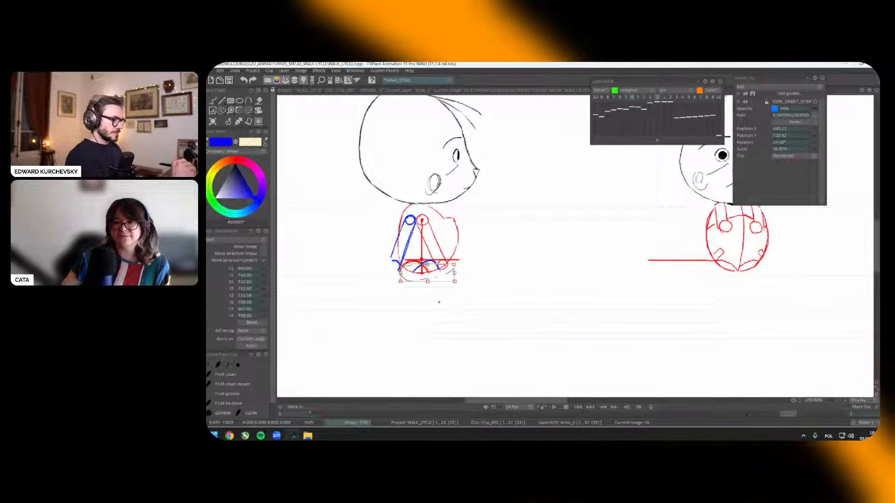
key("Return")
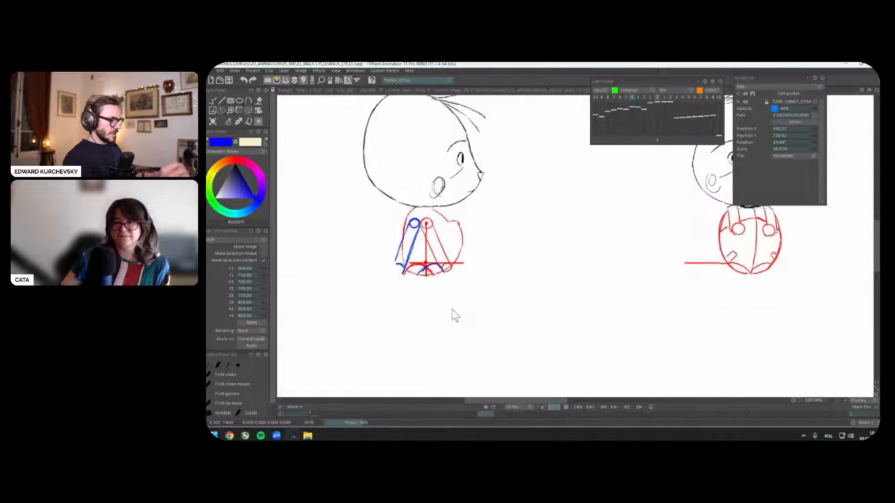
Step: Return to frame 1 and draw the side-view red shorts leg in red, with its slanted side and hem behind the blue one
left_click(232, 124)
left_click(229, 124)
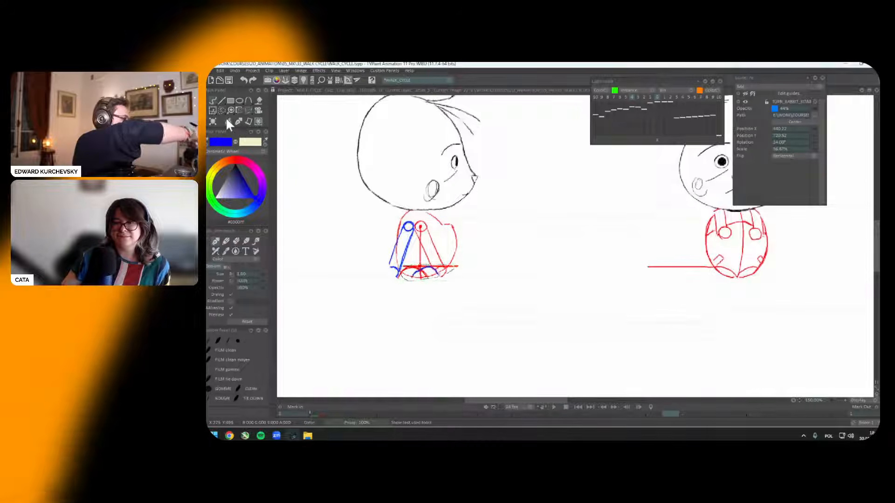
key("Tab")
left_click(326, 317)
key("Tab")
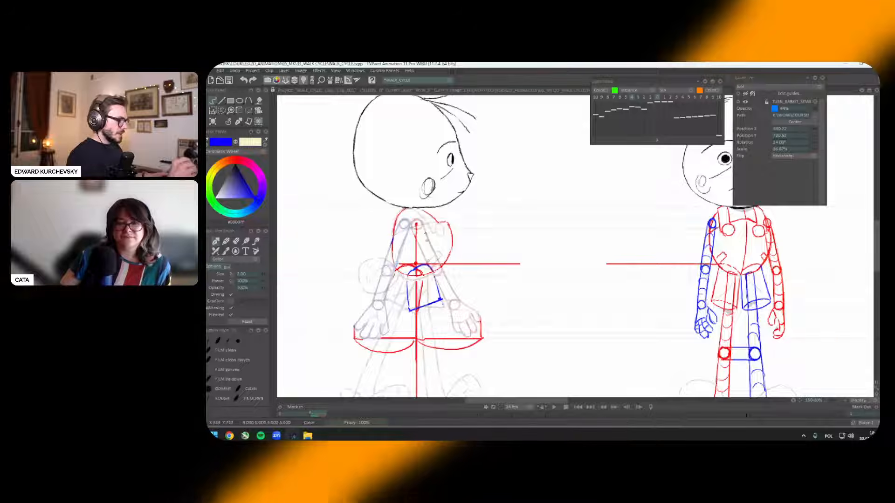
left_click_drag(465, 243, 512, 230)
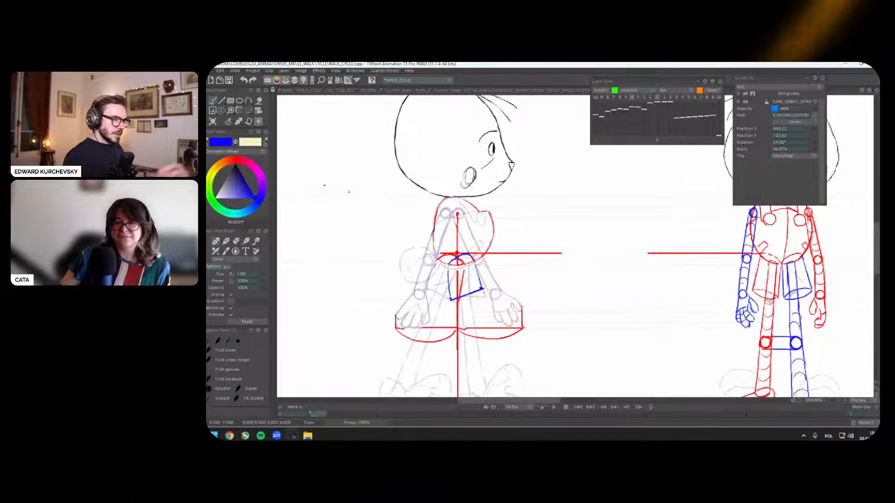
left_click(237, 158)
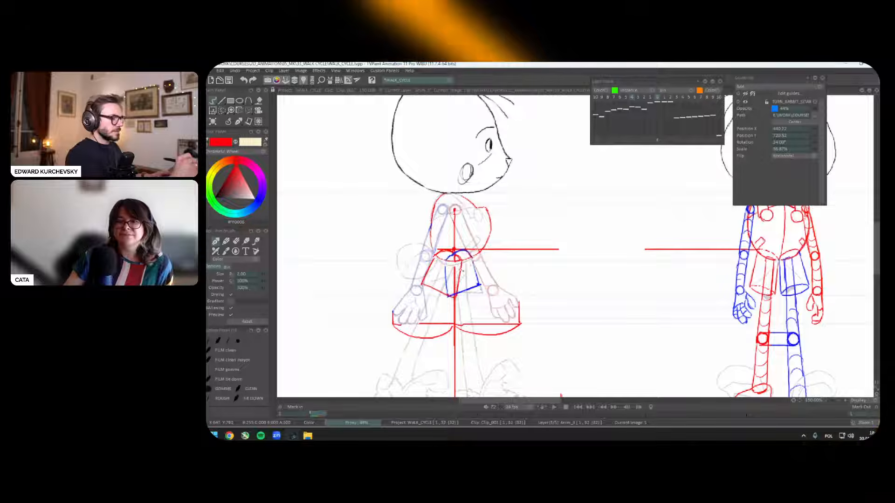
Step: Draw the side-view rabbit's blue leg as two blue lines running down from inside the blue shorts at frame 1
scroll(583, 293, "down", 2)
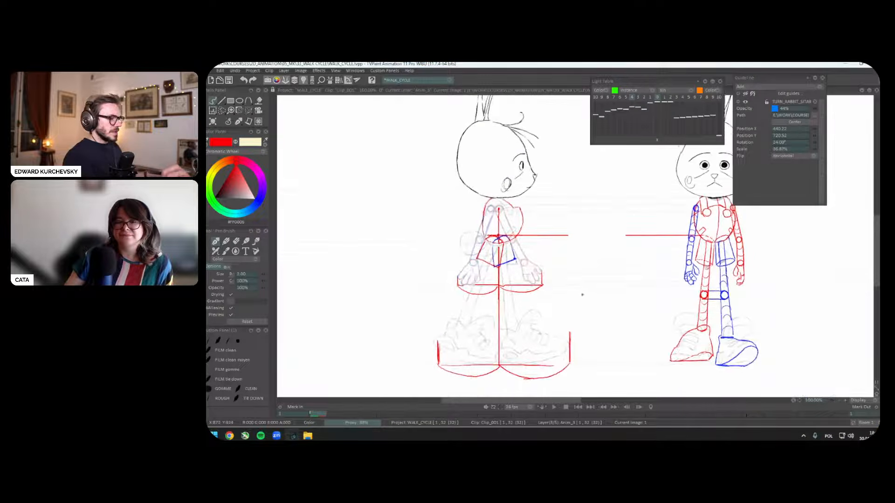
left_click(257, 200)
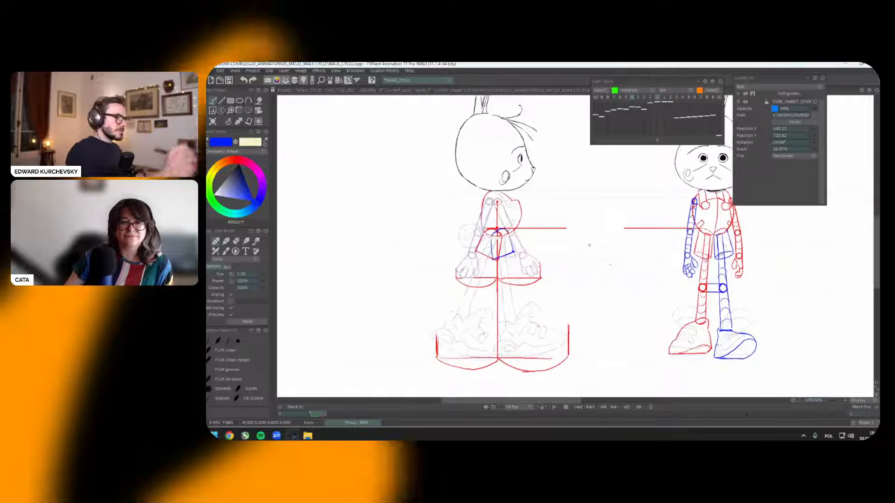
scroll(577, 284, "up", 2)
left_click_drag(549, 240, 554, 259)
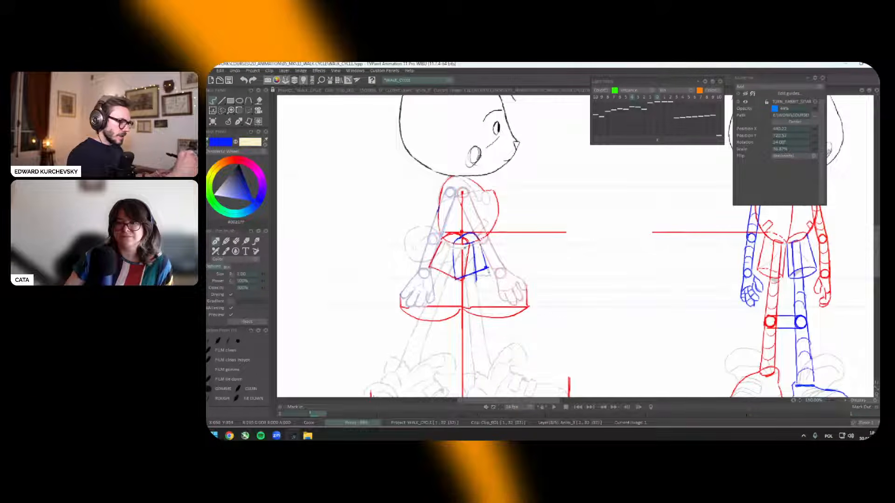
left_click_drag(466, 280, 479, 305)
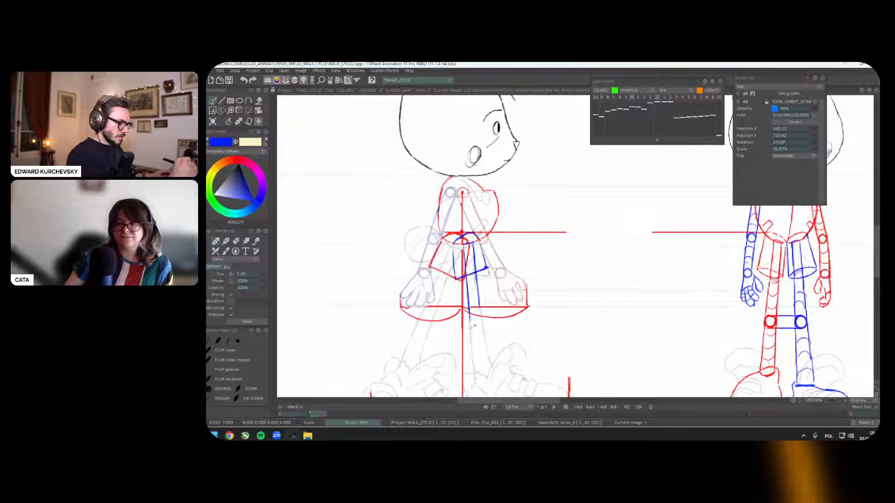
Step: Lasso and delete the red range arcs around the side-view hands and feet, and return to the drawing brush
scroll(473, 325, "down", 2)
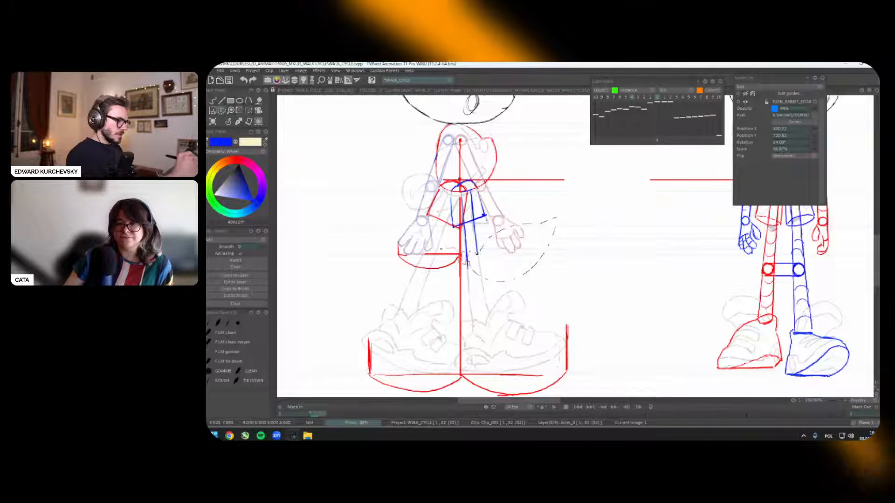
scroll(541, 321, "down", 4)
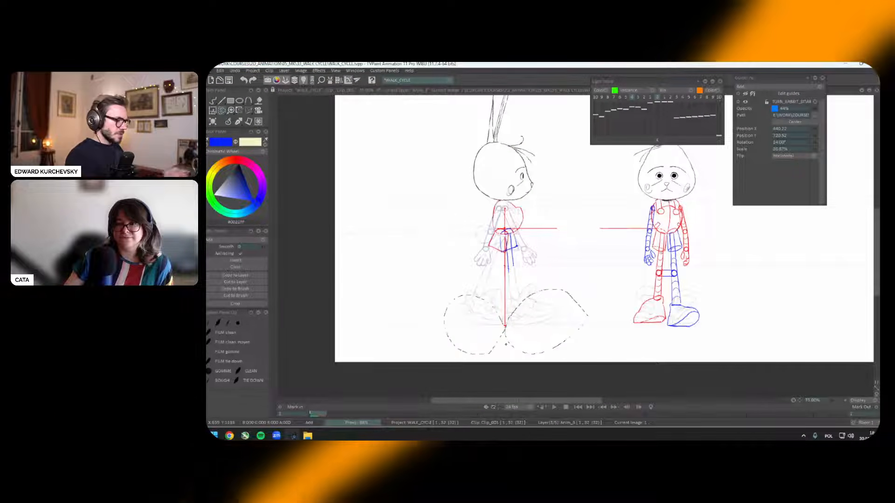
left_click(247, 129)
left_click(238, 122)
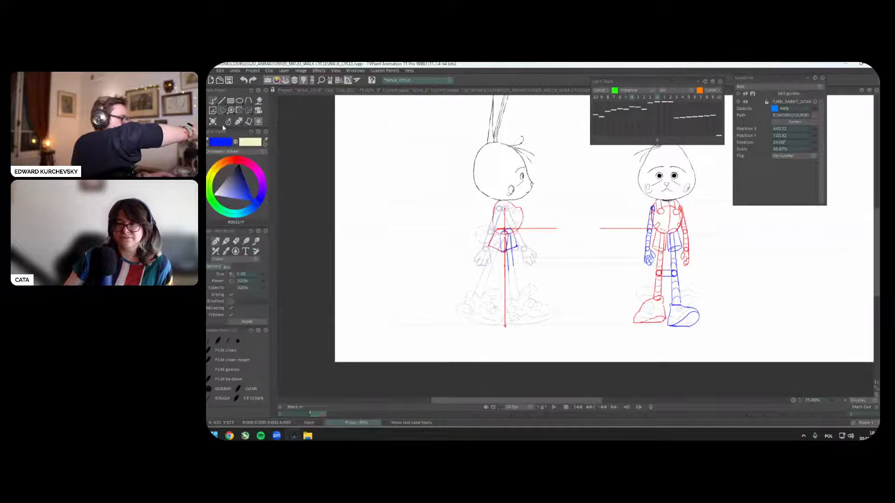
Step: Switch to the Anim_2 guide layer and draw a vertical centre line through the front-view rabbit
key("ctrl+t")
key("ctrl+t")
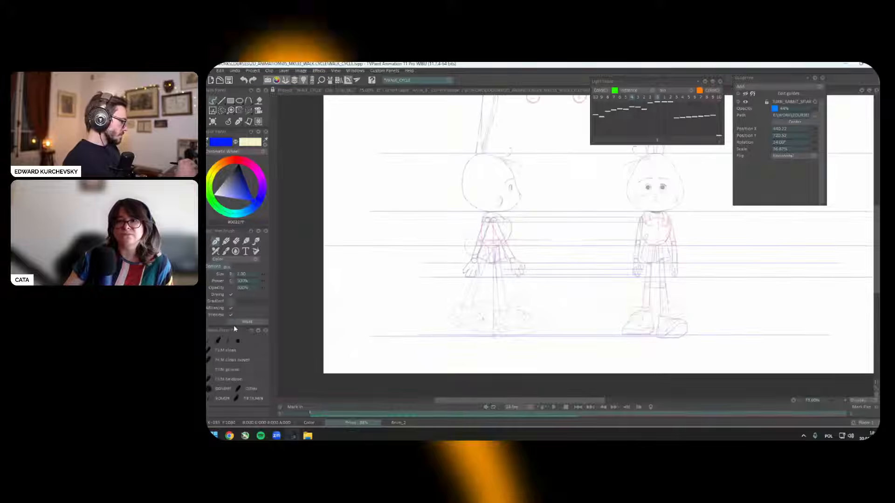
scroll(604, 266, "up", 1)
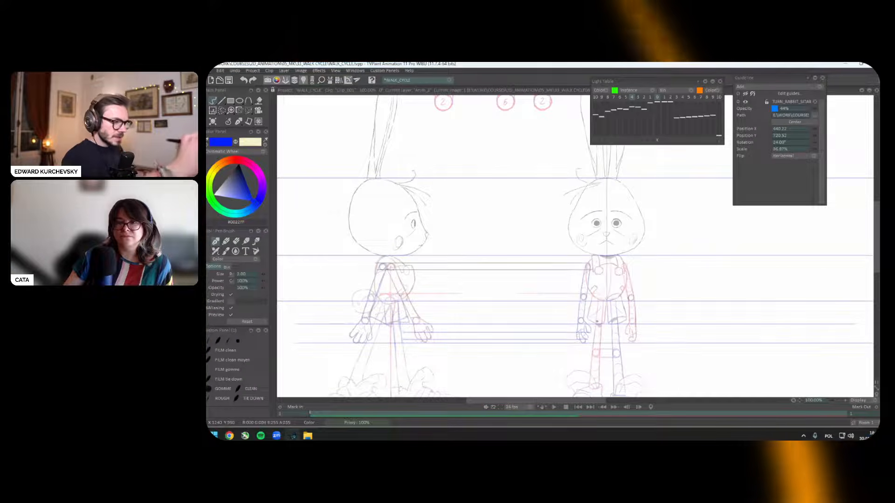
scroll(654, 288, "down", 1)
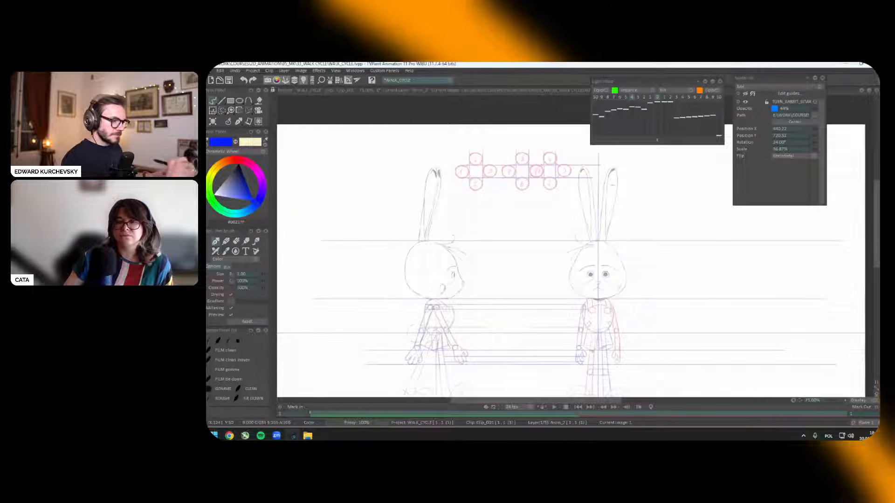
Step: Draw a vertical centre line through the side-view rabbit on the guide layer, and return to layer Anim_3 in the timeline
scroll(604, 263, "down", 1)
scroll(515, 328, "up", 1)
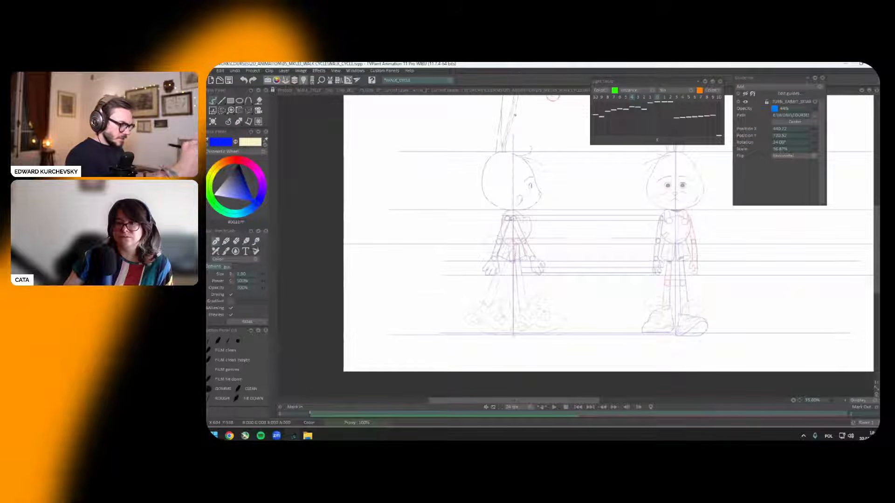
scroll(603, 280, "down", 1)
key("0")
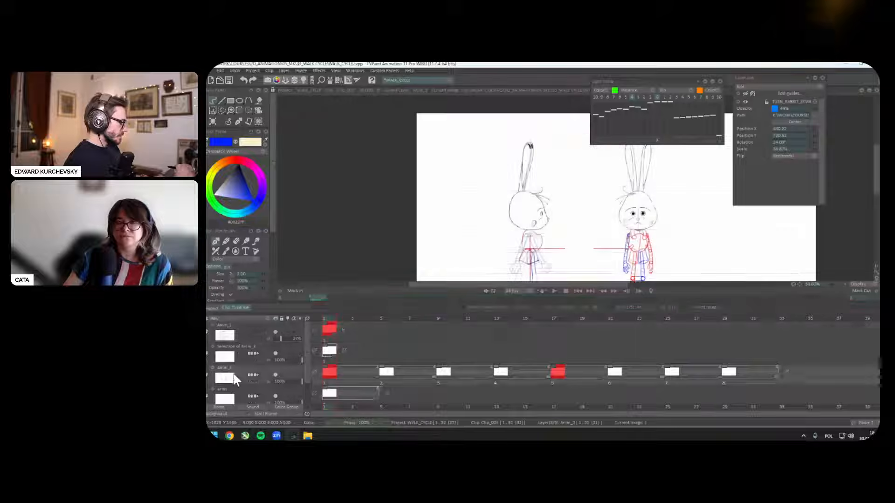
Step: Draw the blue front leg of the side-view rabbit with two long lines from the shorts down to the ankle
key("0")
key("plus")
key("plus")
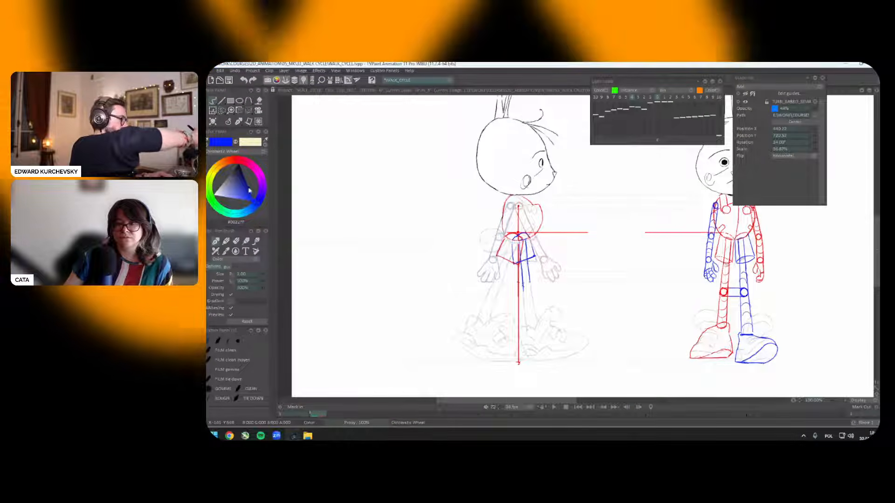
left_click_drag(571, 252, 588, 276)
key("ctrl+z")
key("plus")
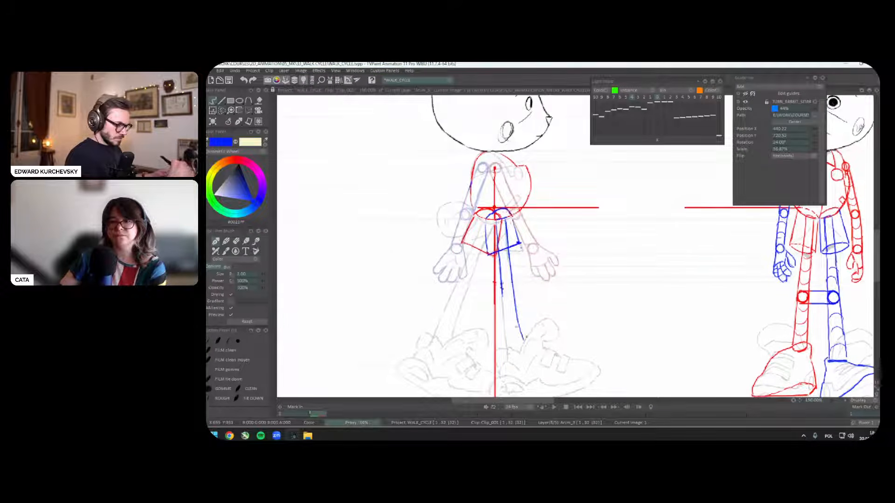
scroll(573, 246, "down", 3)
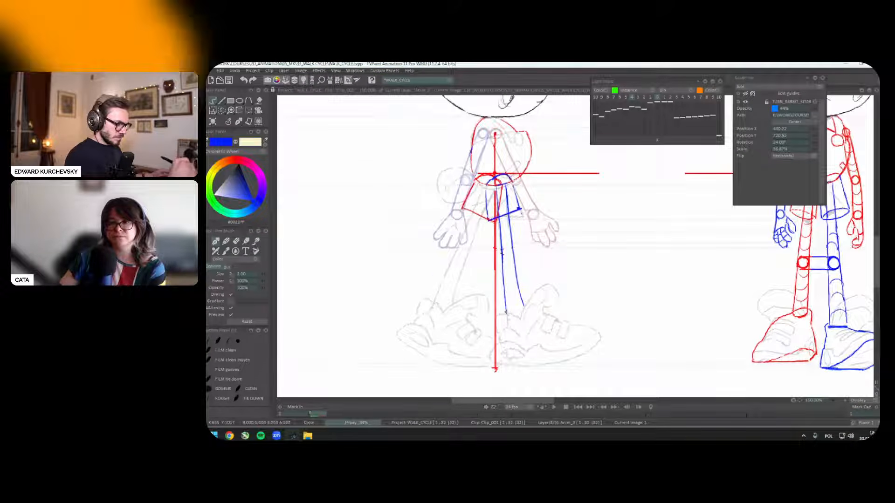
scroll(507, 293, "down", 3)
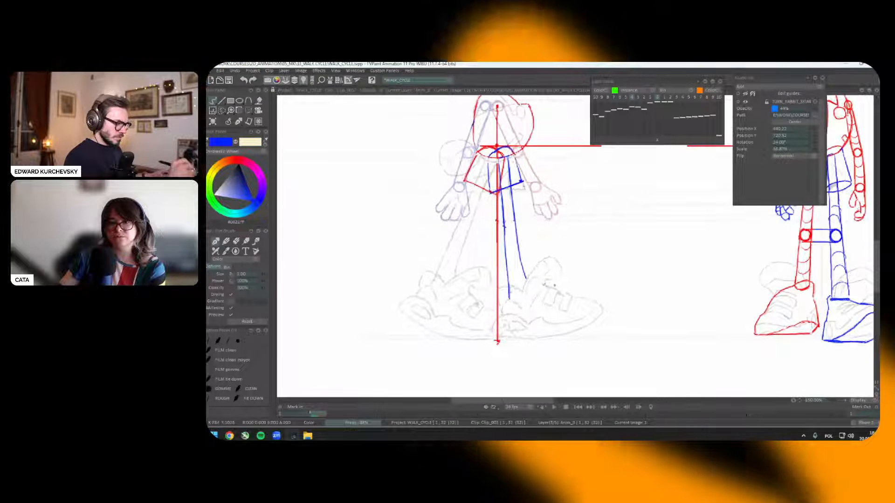
Step: Outline the blue shoe of the side-view rabbit's front leg, from ankle and heel around the toe to a flat sole
left_click_drag(522, 286, 544, 255)
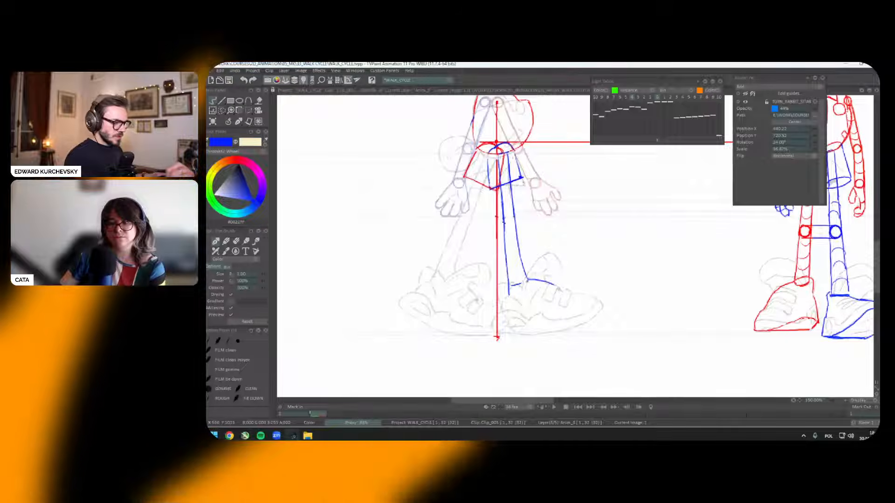
mouse_move(509, 287)
left_mouse_down()
mouse_move(529, 279)
mouse_move(496, 288)
left_mouse_up()
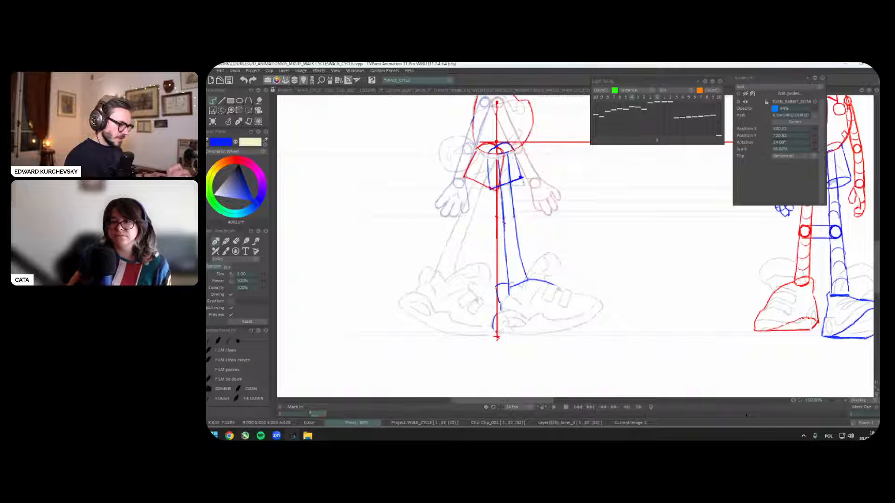
left_click_drag(634, 326, 626, 321)
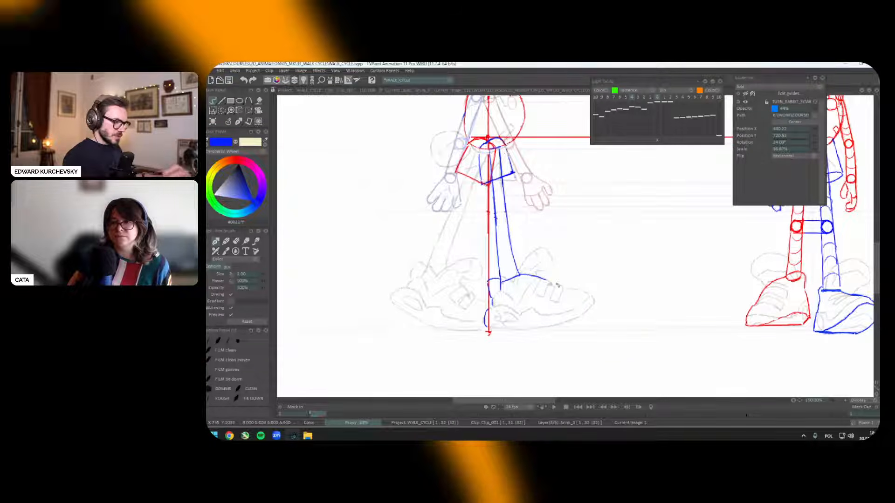
left_click_drag(555, 283, 561, 287)
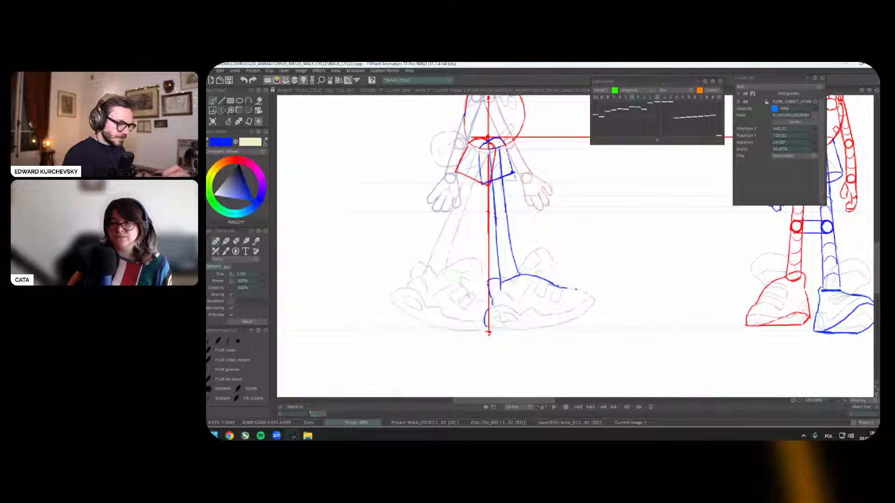
mouse_move(583, 315)
left_mouse_down()
mouse_move(618, 270)
mouse_move(540, 282)
left_mouse_up()
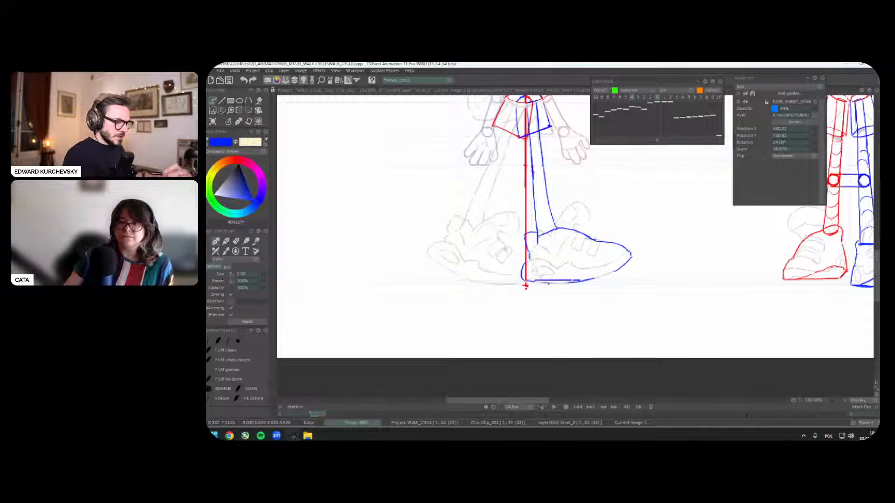
left_click_drag(575, 283, 596, 282)
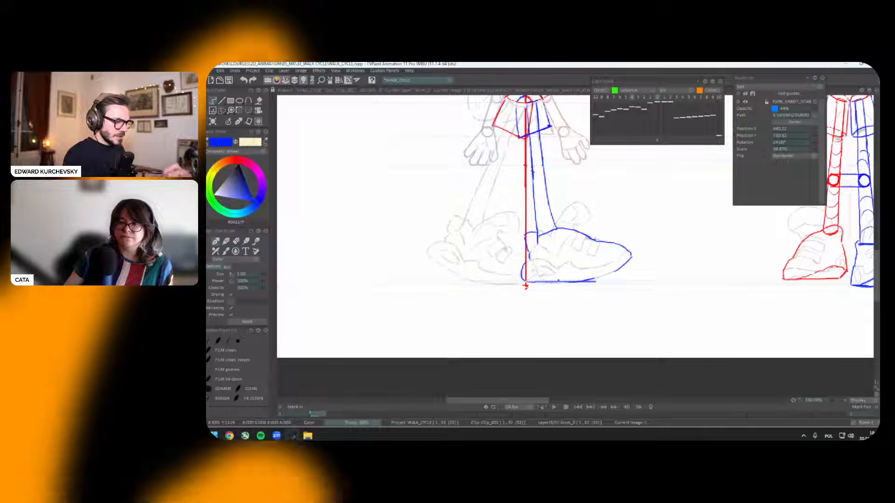
key("l")
scroll(575, 288, "up", 1)
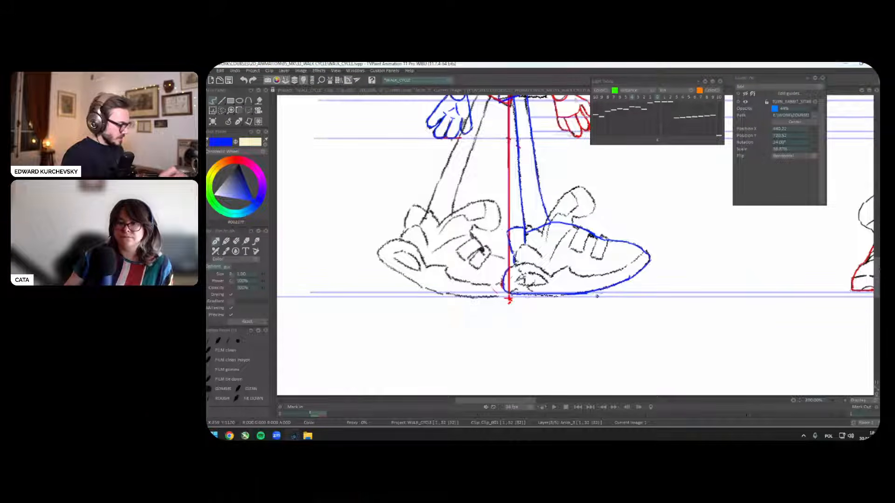
key("l")
scroll(597, 296, "down", 1)
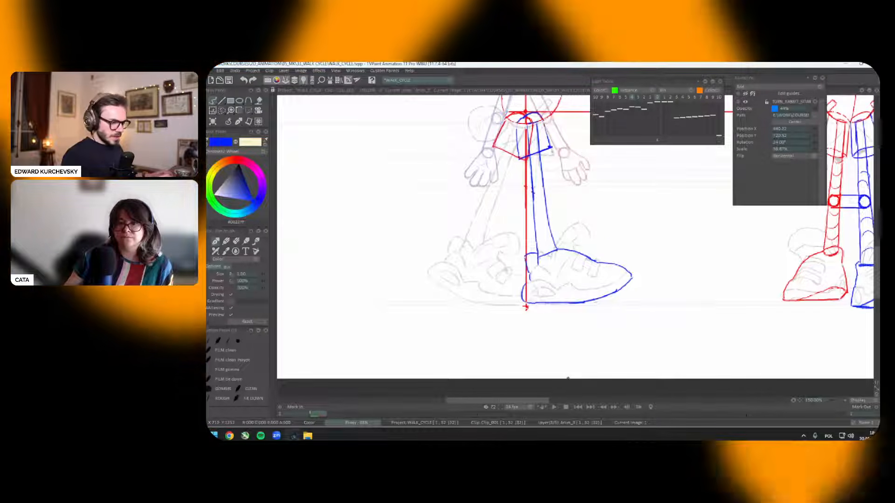
Step: Draw the side-view rabbit's back leg in red from the shorts to the ankle and outline its shoe over the faint sketch
left_click(235, 160)
scroll(573, 247, "up", 1)
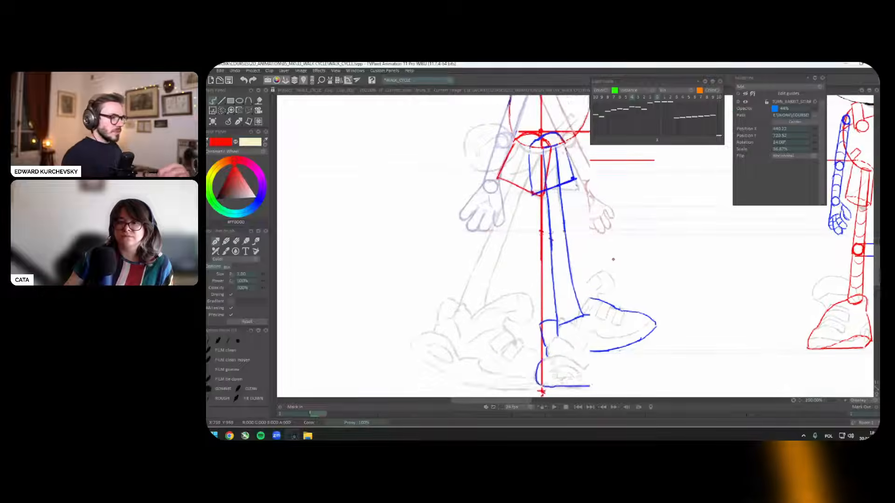
scroll(595, 208, "up", 1)
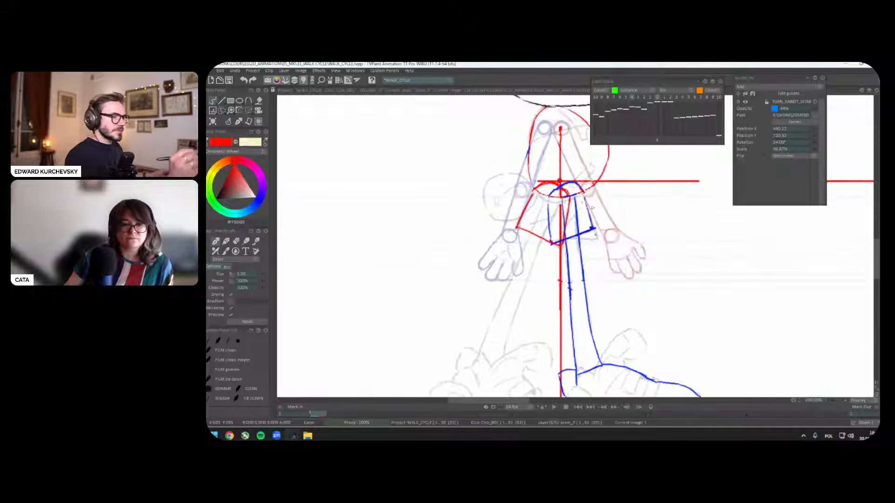
mouse_move(541, 205)
left_mouse_down()
mouse_move(530, 240)
mouse_move(544, 238)
left_mouse_up()
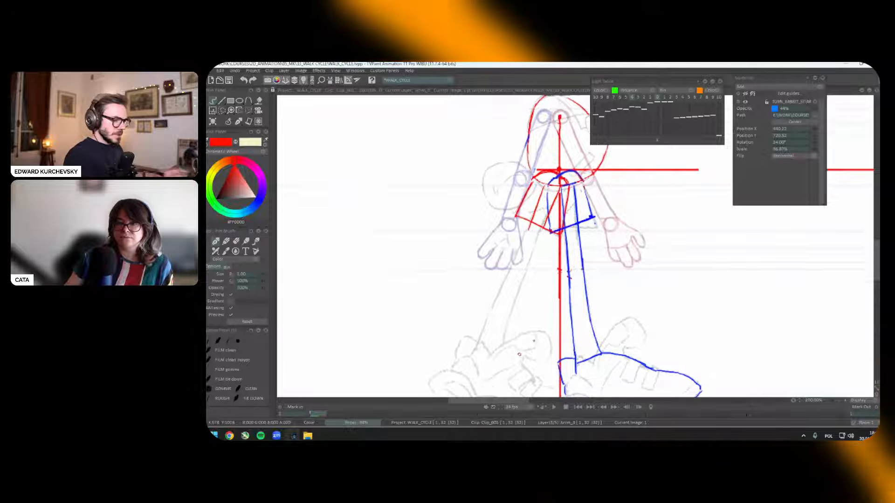
scroll(283, 193, "down", 2)
scroll(545, 246, "up", 1)
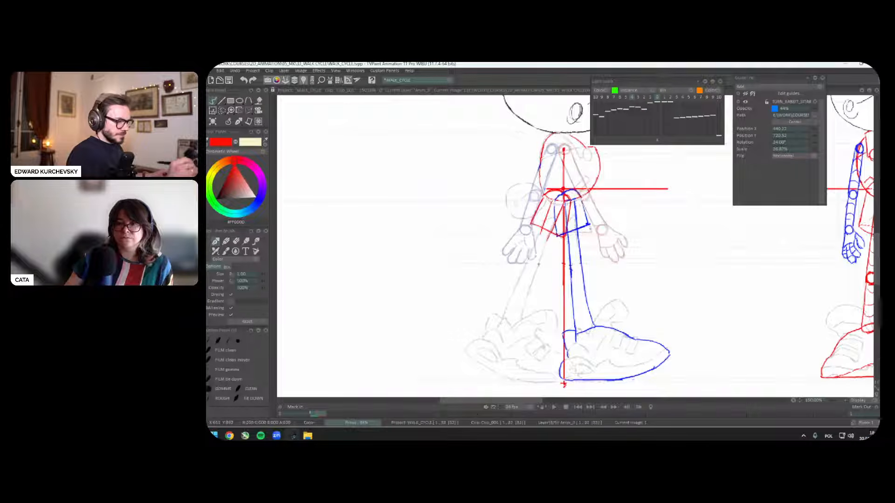
left_click_drag(543, 235, 514, 292)
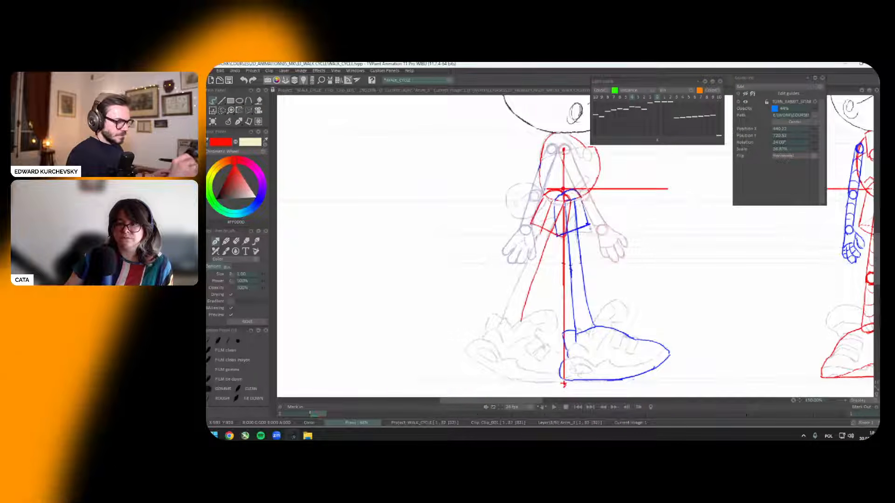
left_click_drag(552, 238, 521, 322)
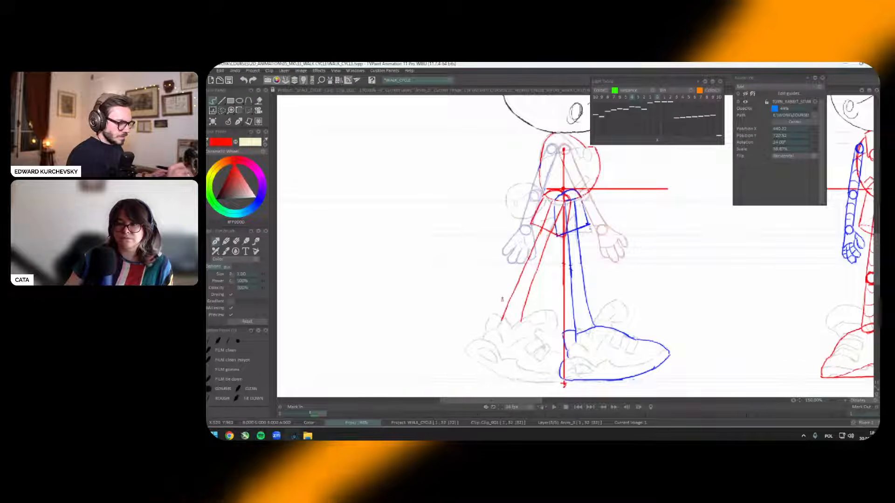
scroll(390, 192, "down", 2)
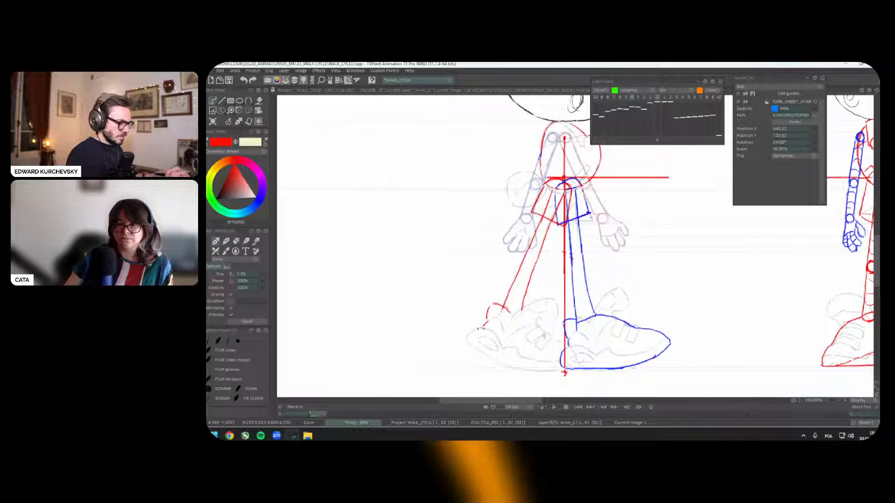
mouse_move(475, 318)
left_mouse_down()
mouse_move(452, 295)
mouse_move(486, 343)
mouse_move(444, 338)
mouse_move(501, 341)
left_mouse_up()
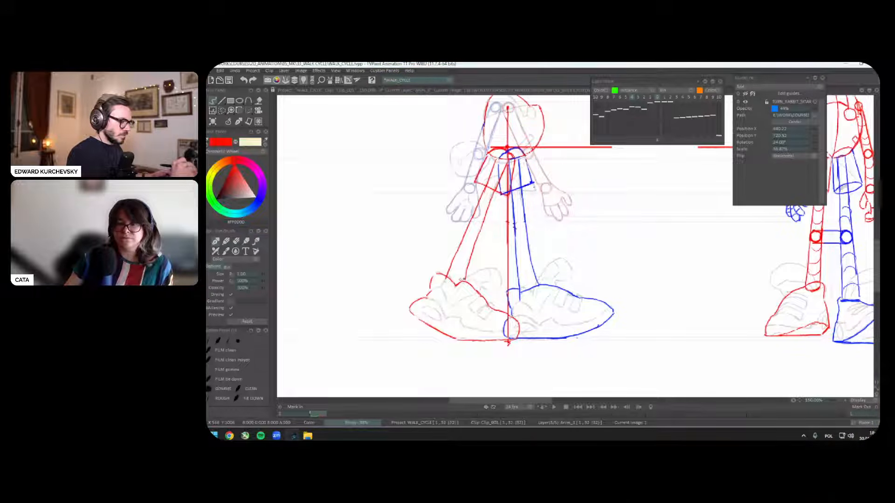
Step: Mark the side-view rabbit's knees with a red circle on the back leg and a blue circle on the front leg
scroll(462, 280, "down", 3)
scroll(612, 314, "up", 3)
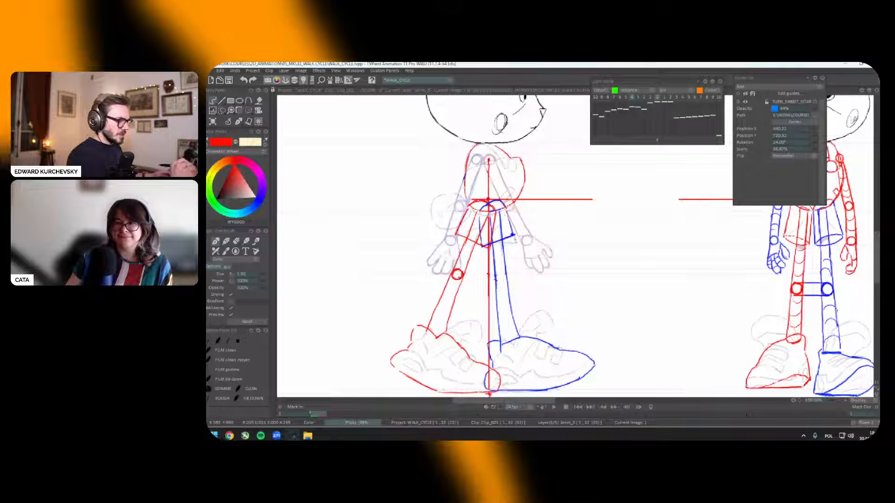
left_click(258, 193)
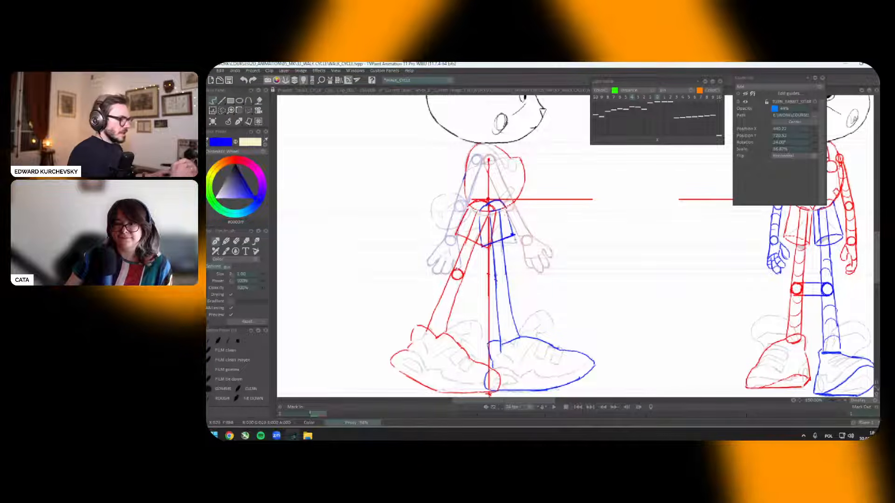
left_click_drag(456, 269, 514, 268)
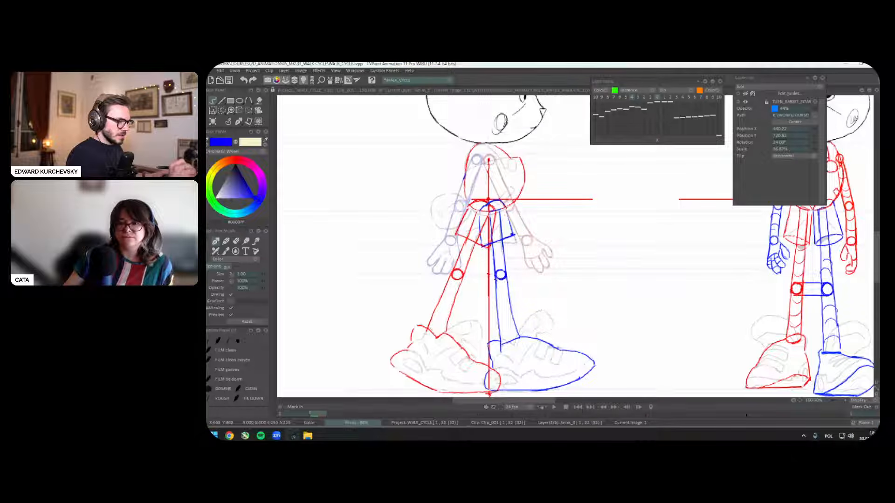
scroll(569, 233, "down", 2)
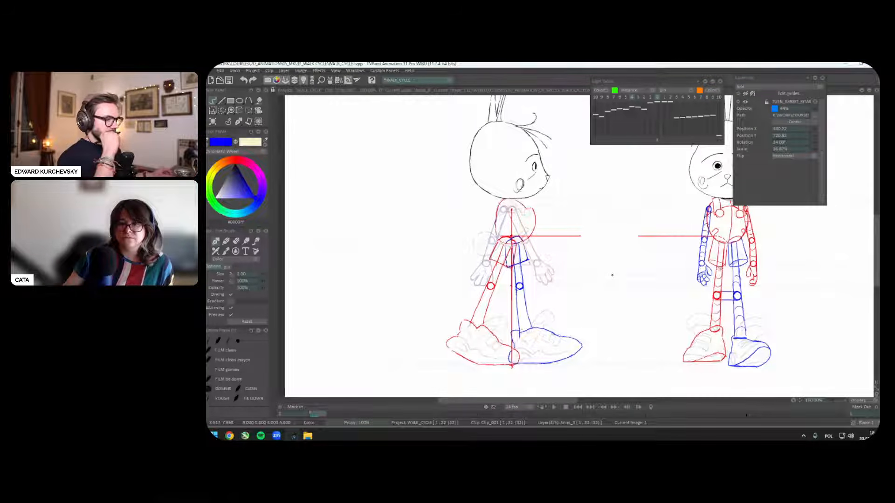
Step: On frame 17, lasso and delete the red leg guides below the side-view rabbit's body, including the leftover speck
key("Right")
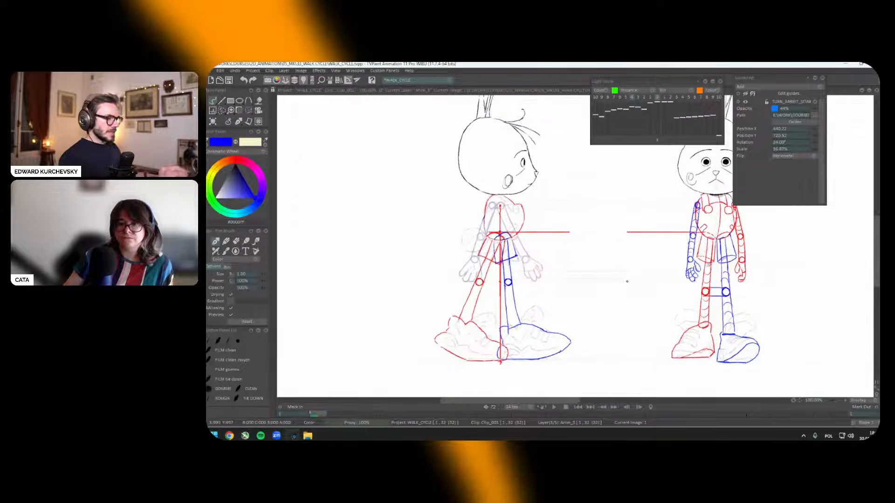
key("Tab")
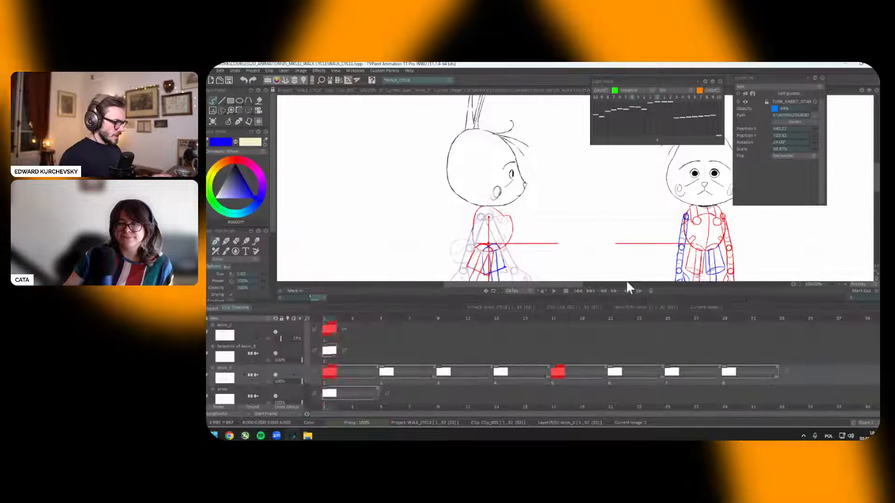
key("Tab")
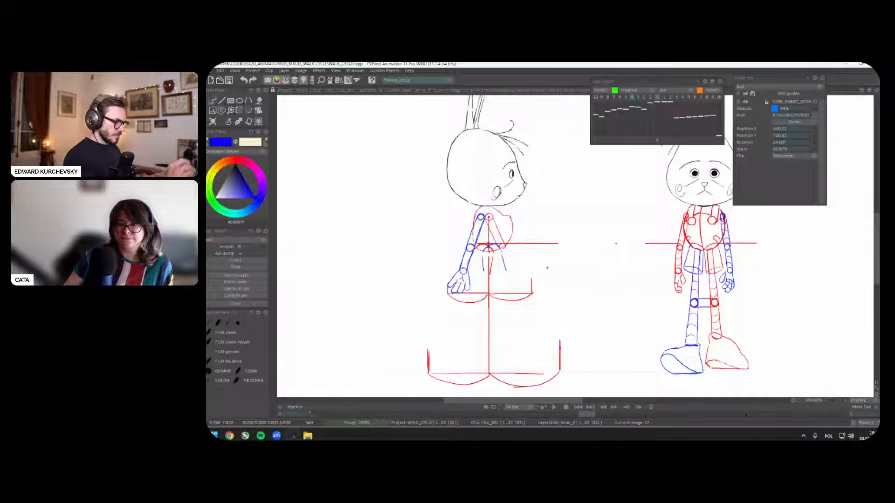
key("Right")
key("Left")
mouse_move(539, 272)
left_mouse_down()
mouse_move(497, 285)
mouse_move(490, 256)
mouse_move(470, 289)
left_mouse_up()
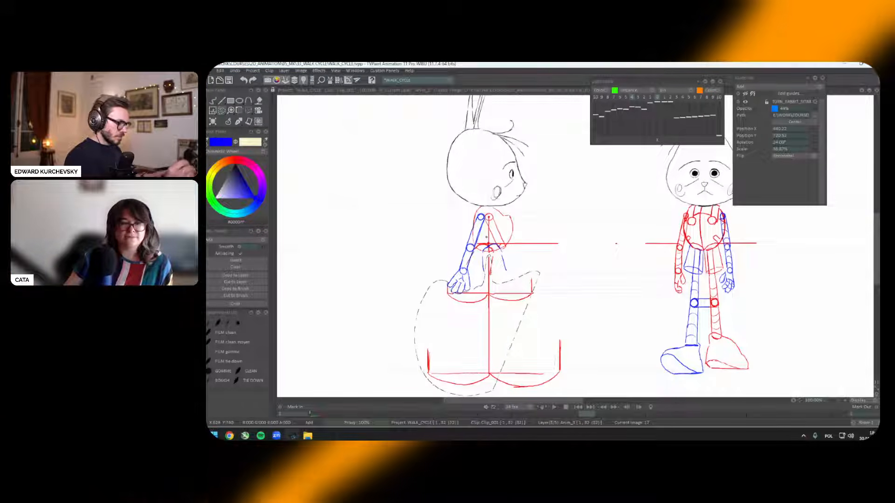
key("Delete")
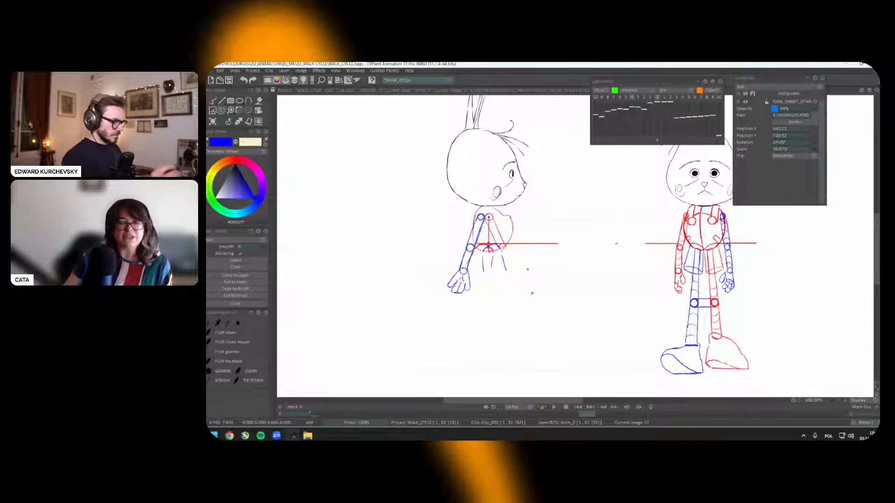
left_click_drag(538, 280, 549, 284)
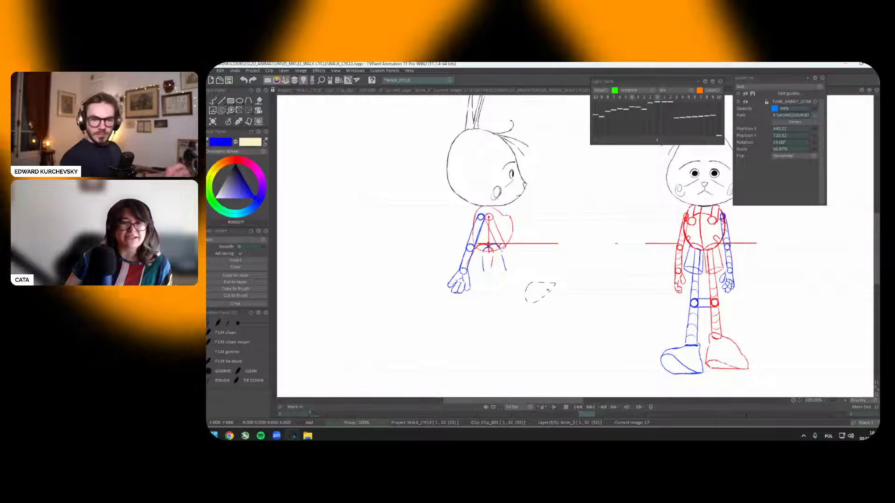
key("Delete")
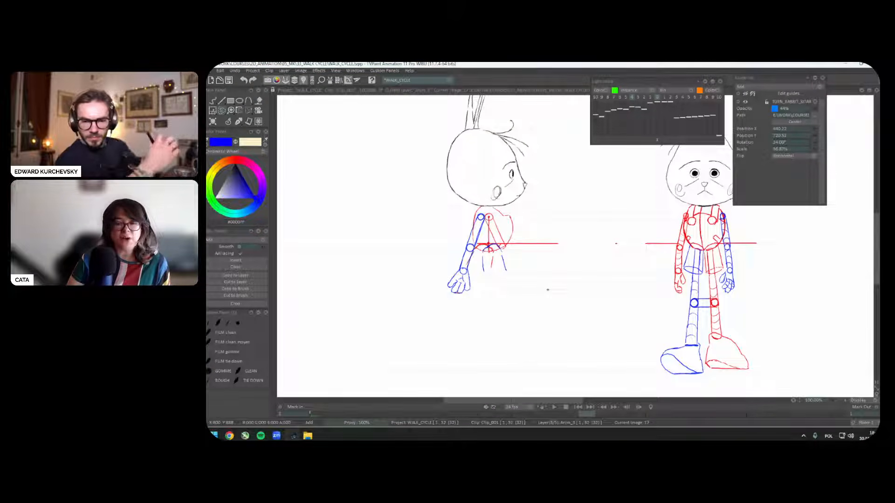
Step: Lasso the side-view rabbit's finished legs on frame 1 and transfer them as a custom brush to frame 17
key("Left")
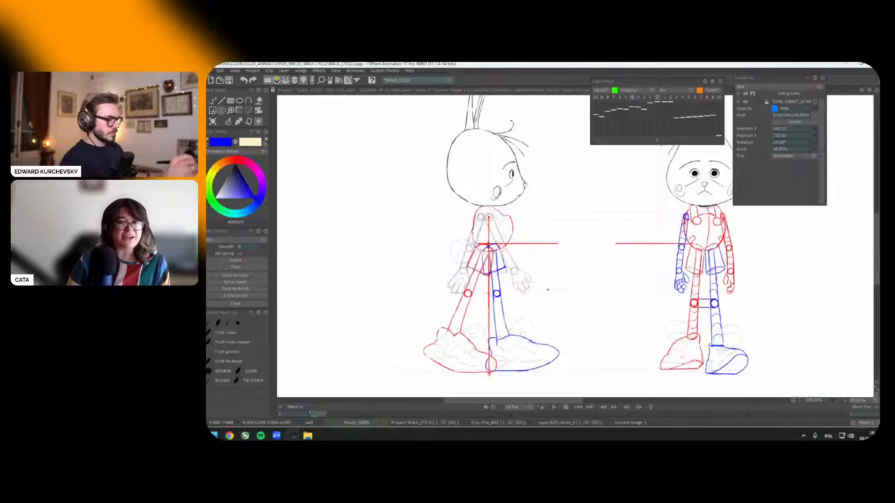
key("Right")
key("Left")
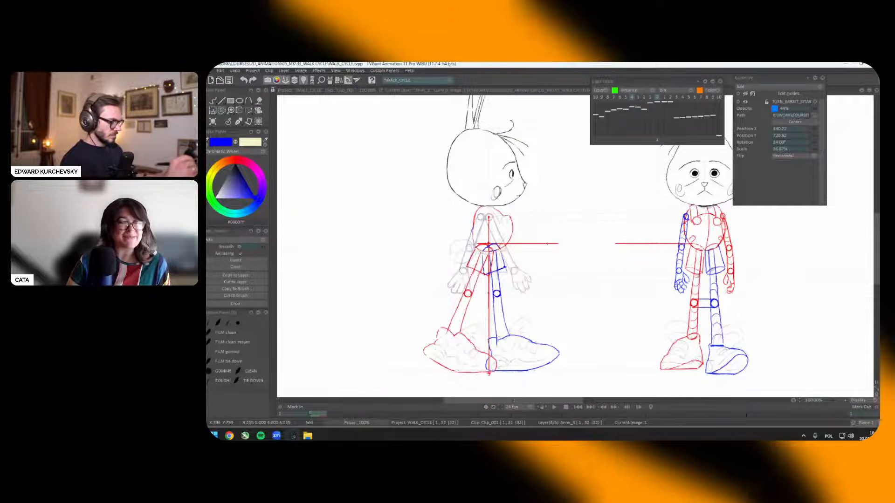
key("Right")
key("Left")
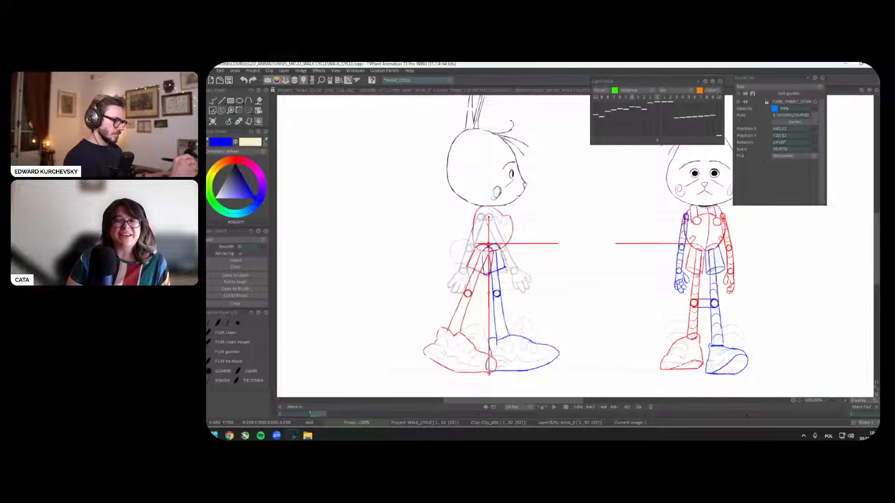
mouse_move(412, 359)
left_mouse_down()
mouse_move(479, 254)
mouse_move(419, 377)
left_mouse_up()
left_click(239, 296)
key("Right")
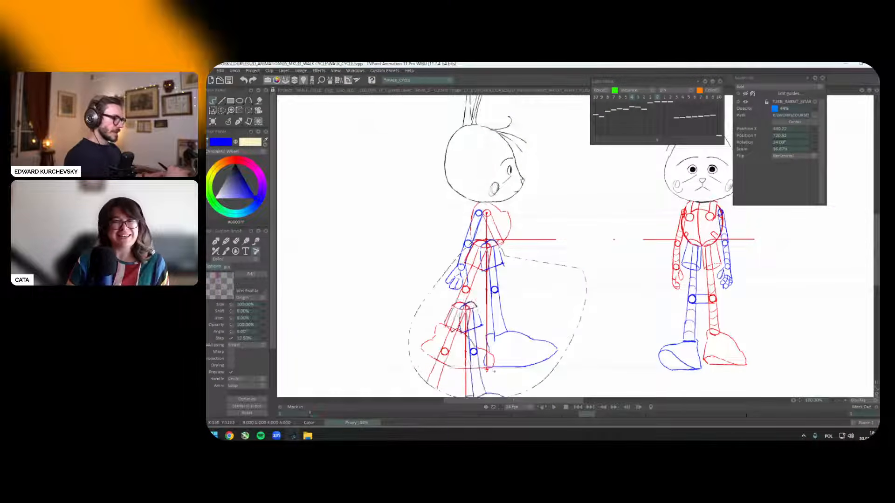
Step: Clear the misplaced leg copies from the lassoed area on frame 17
key("Delete")
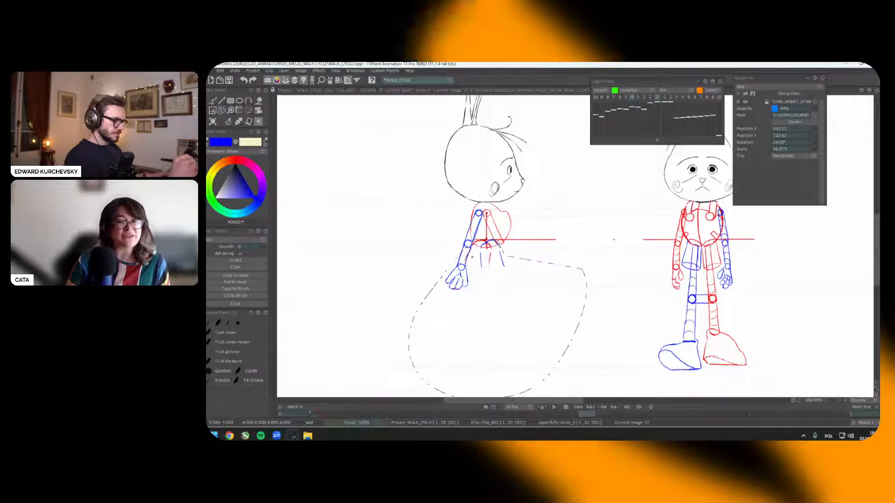
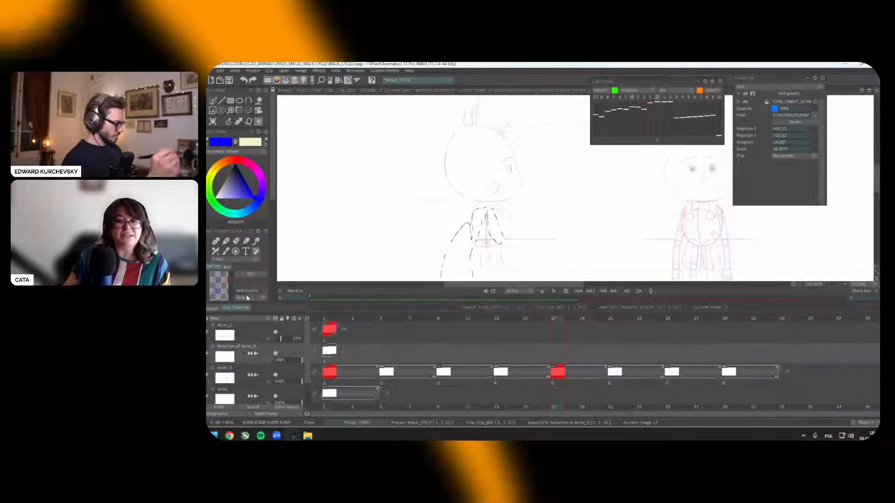
Step: On the arm layer, stamp the copied arms onto a new image at frame 17 and insert a blank image at frame 5
key("Insert")
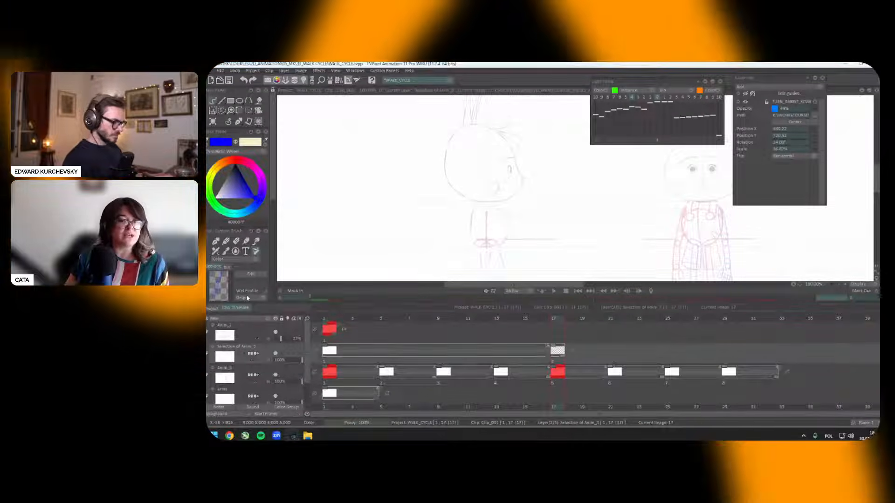
scroll(259, 261, "down", 5)
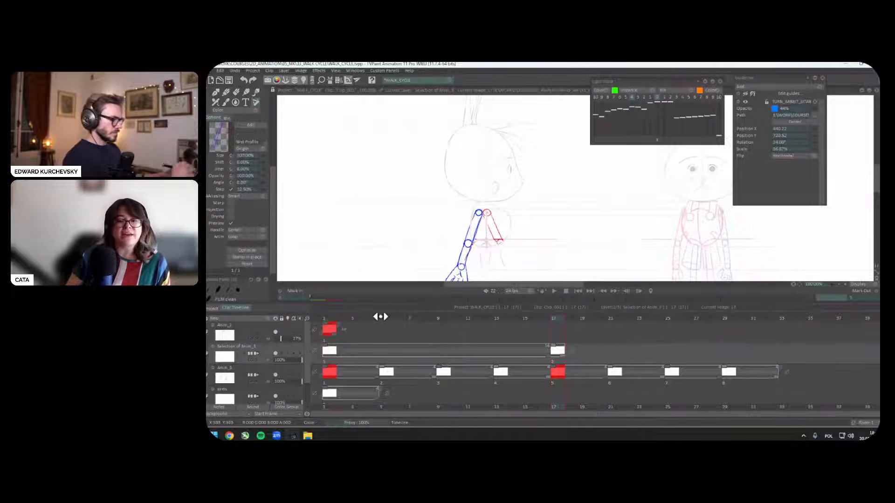
left_click(380, 316)
key("Insert")
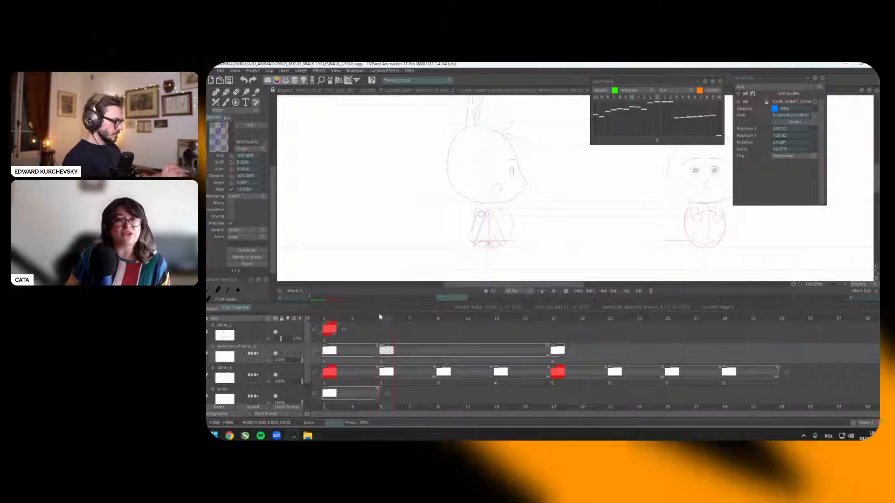
Step: On the body layer, lasso the side-view rabbit's legs on frame 1 again and stamp them in place on frame 17
key("Down")
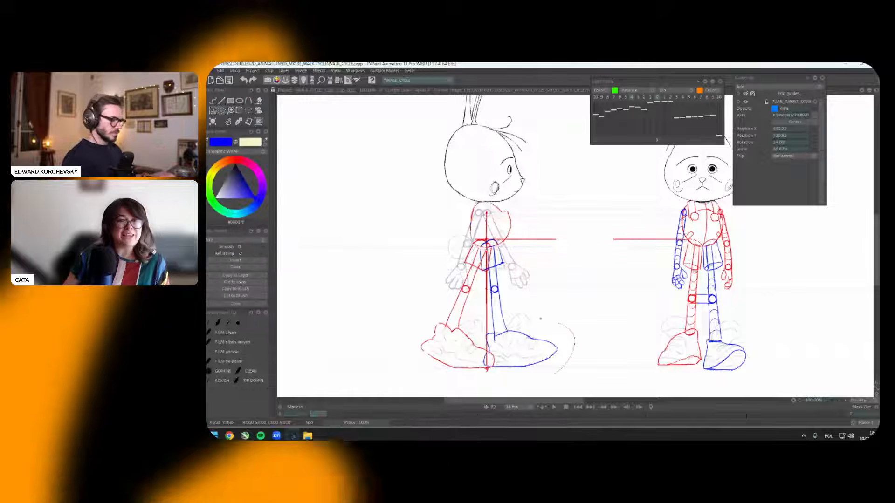
left_click_drag(513, 279, 573, 342)
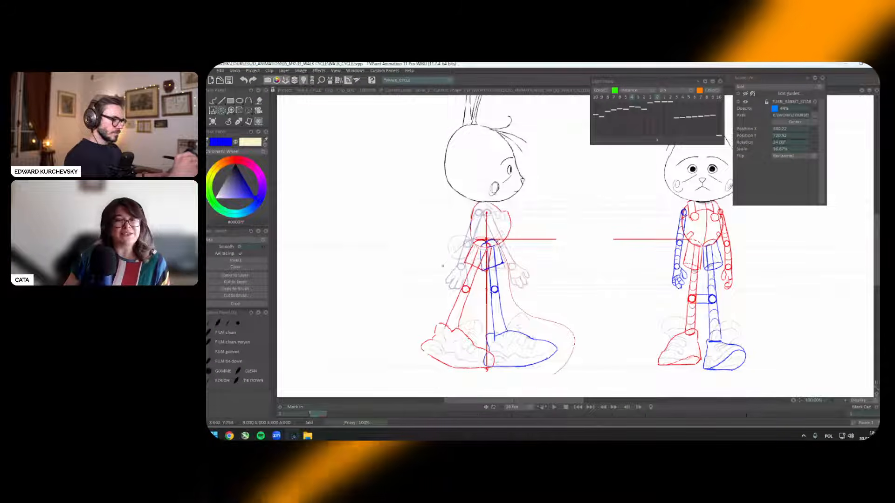
left_click_drag(461, 243, 555, 373)
key("Right")
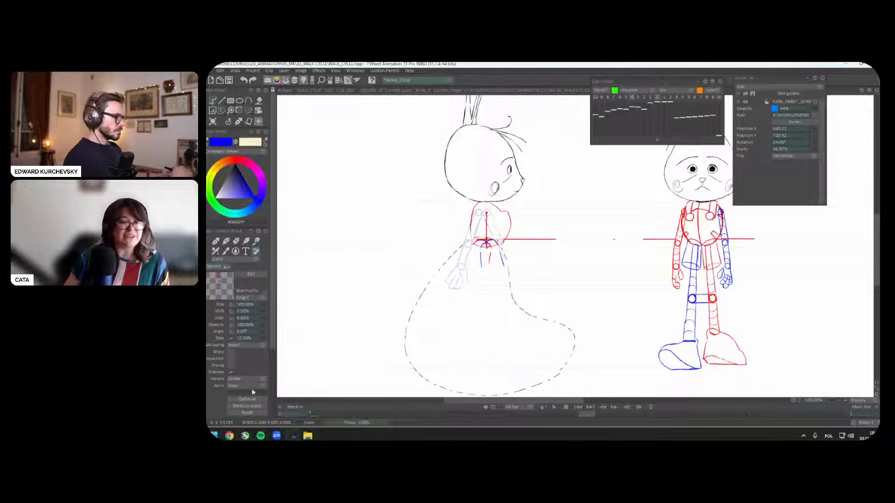
left_click(256, 409)
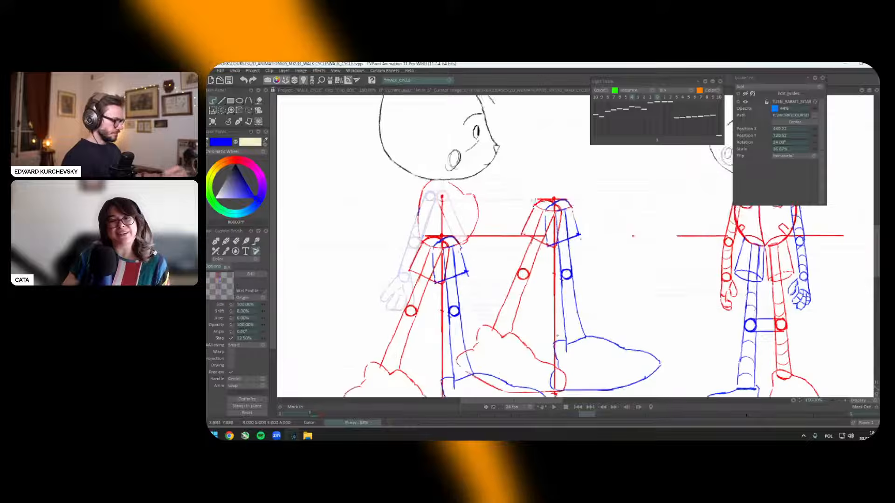
Step: Lasso the side-view rabbit's front shoe on frame 17 and stretch it slightly downward to meet the lower ground guide line
scroll(561, 317, "up", 2)
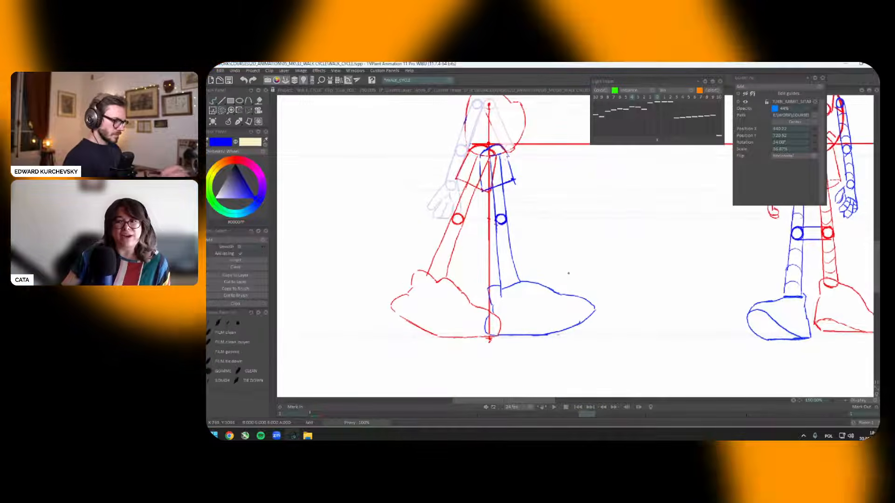
left_click_drag(538, 257, 492, 286)
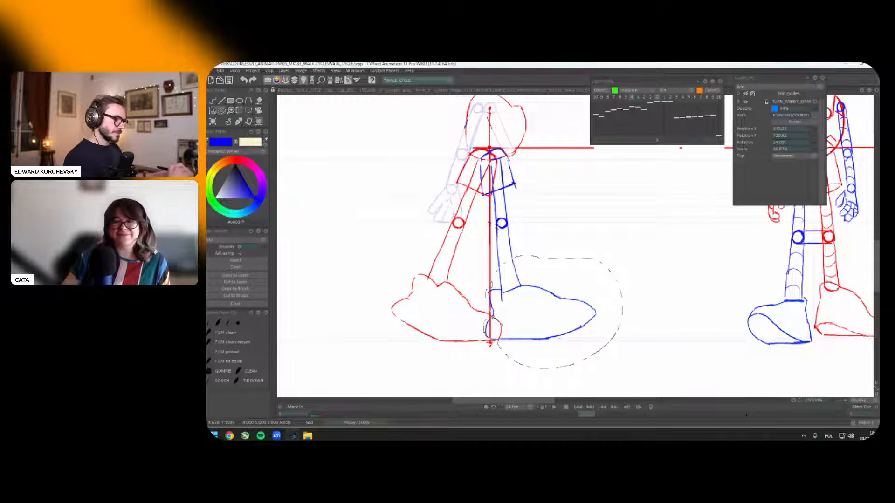
key("t")
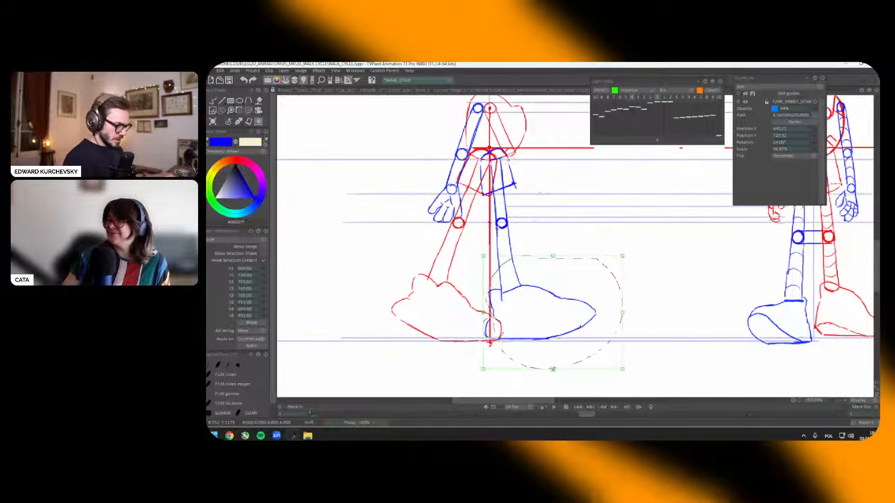
left_click_drag(553, 369, 552, 372)
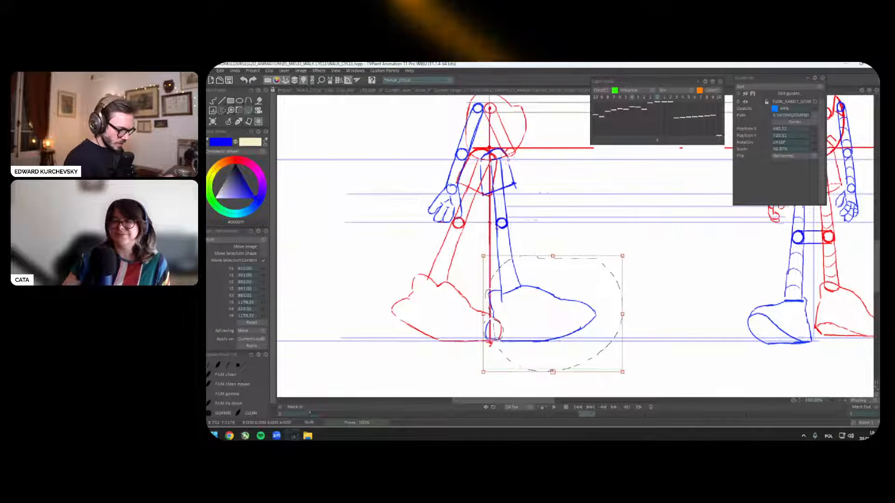
key("Return")
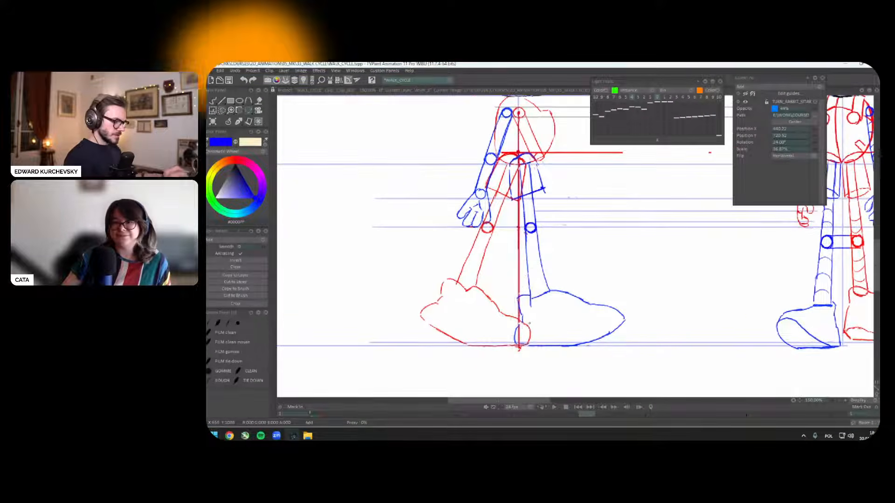
Step: Lasso the side-view rabbit's back leg and shoe and shorten them slightly so the sole meets the upper ground guide line
mouse_move(529, 321)
left_mouse_down()
mouse_move(532, 343)
mouse_move(500, 289)
mouse_move(506, 205)
left_mouse_up()
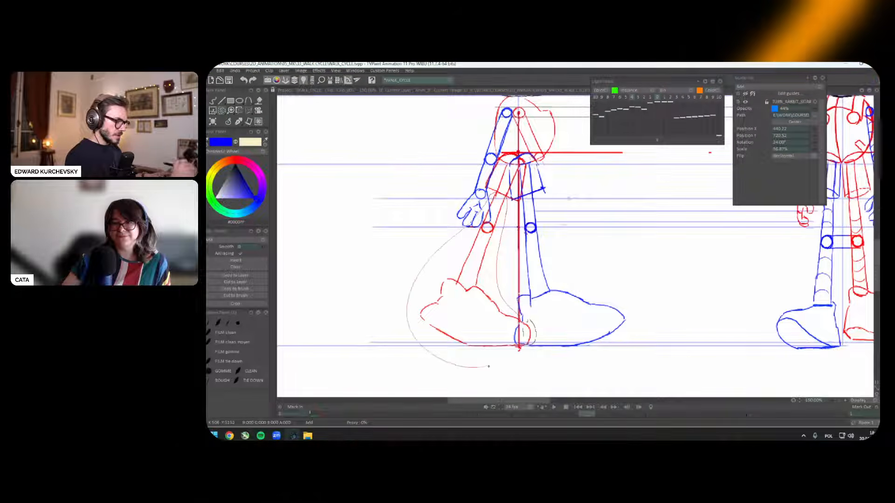
scroll(578, 242, "up", 2)
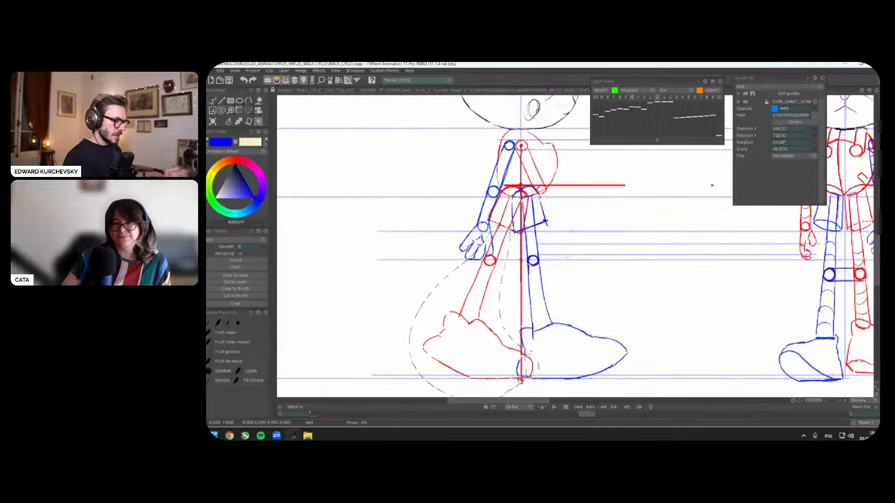
scroll(578, 242, "down", 4)
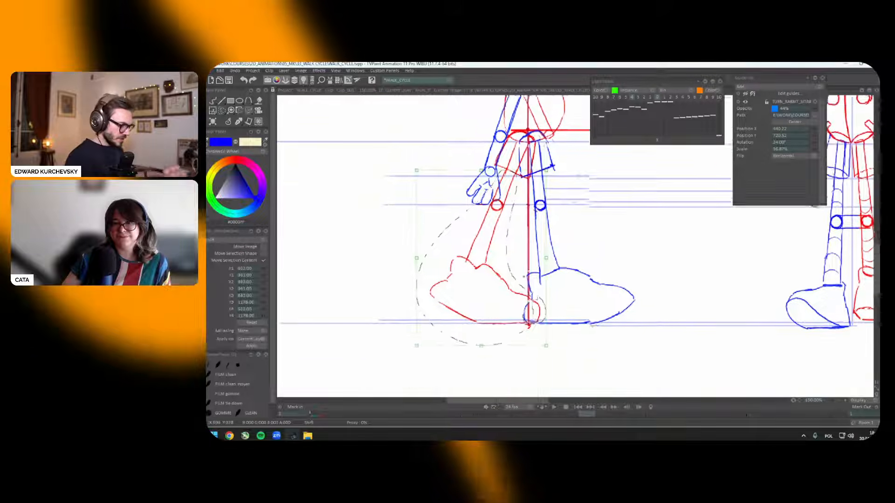
left_click_drag(482, 335, 480, 334)
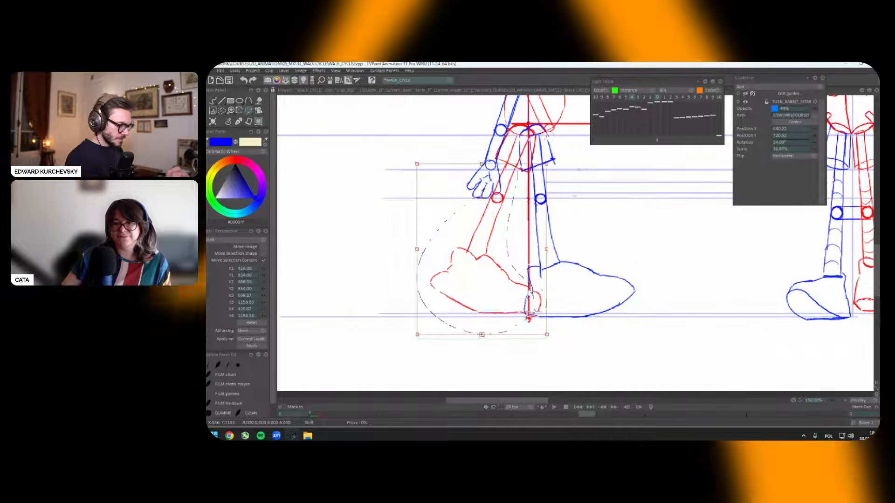
scroll(650, 240, "up", 1)
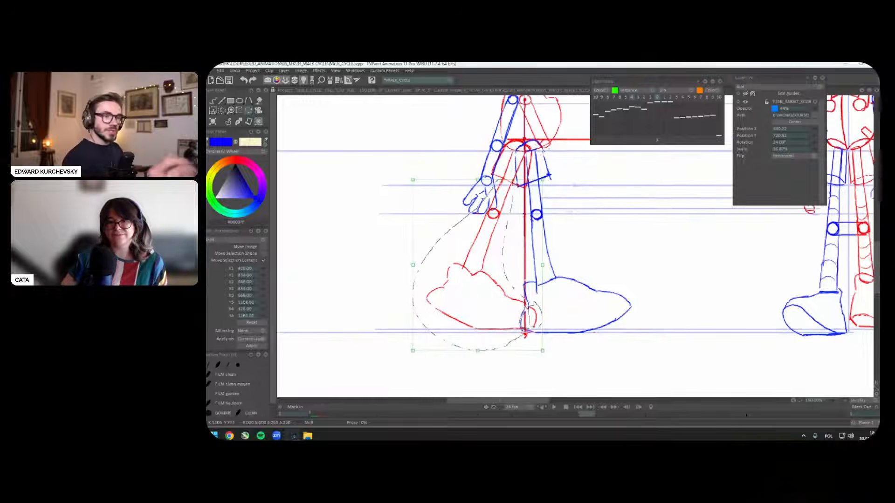
Step: Recolour the selected back leg and shoe from red to blue and clear the selection
key("tab")
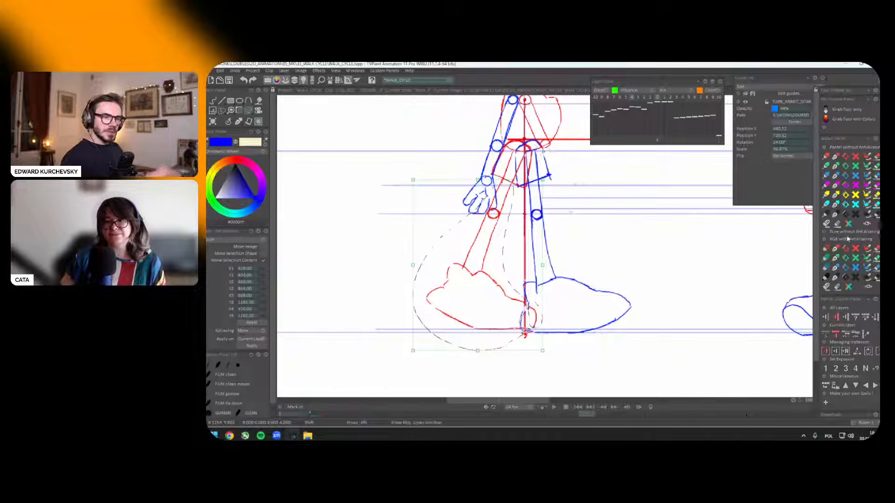
key("Right")
key("Tab")
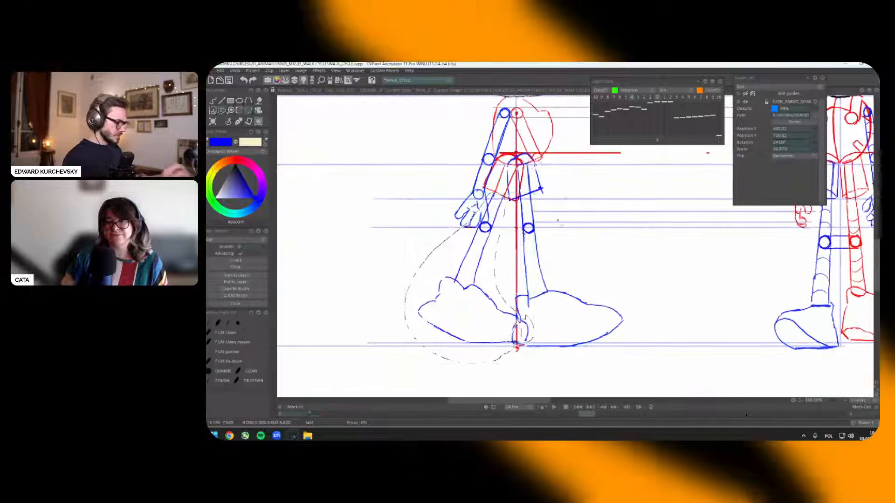
key("Delete")
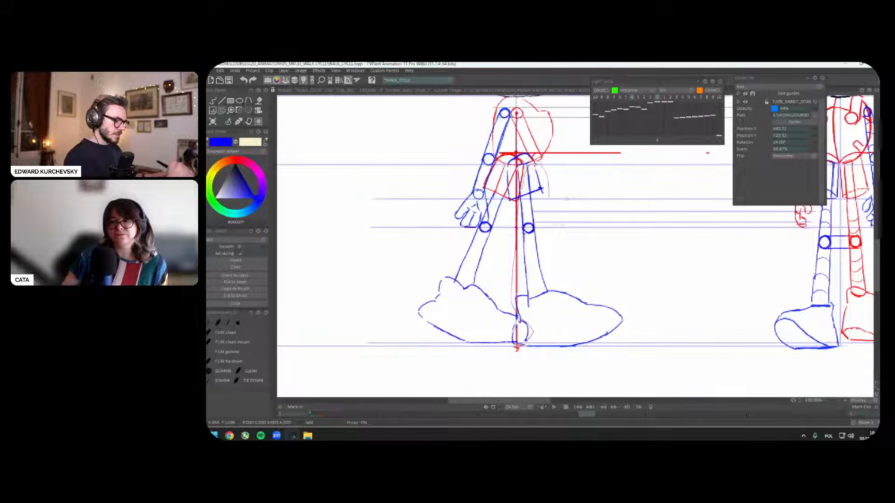
Step: Lasso the side-view rabbit's front leg, including its shorts and shoe, and recolour it from blue to red
left_click_drag(532, 368, 642, 245)
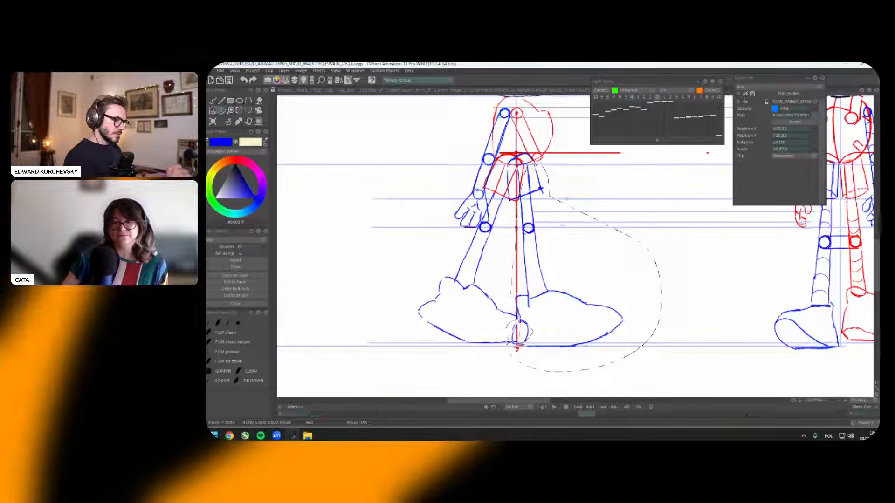
left_click_drag(504, 199, 505, 217)
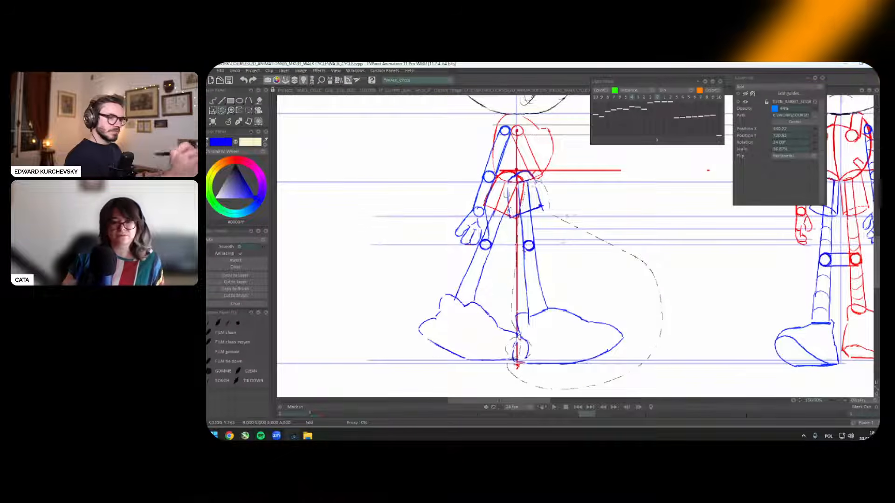
key("Tab")
key("Tab")
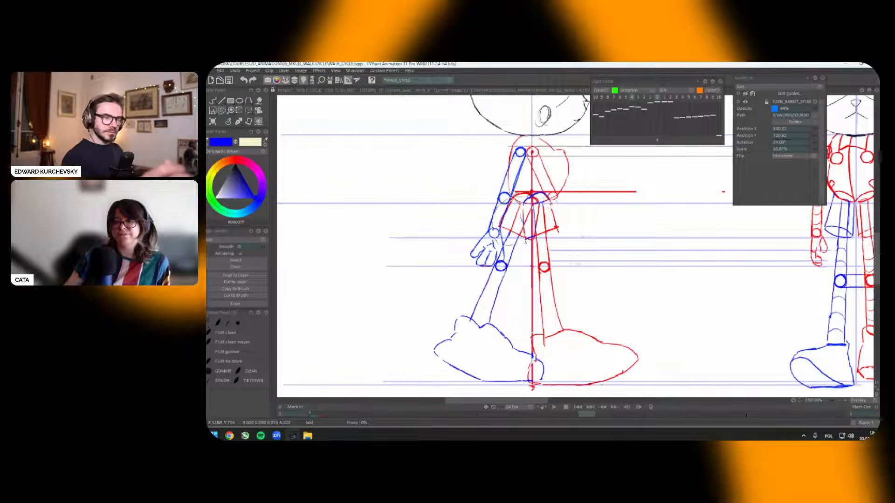
mouse_move(849, 238)
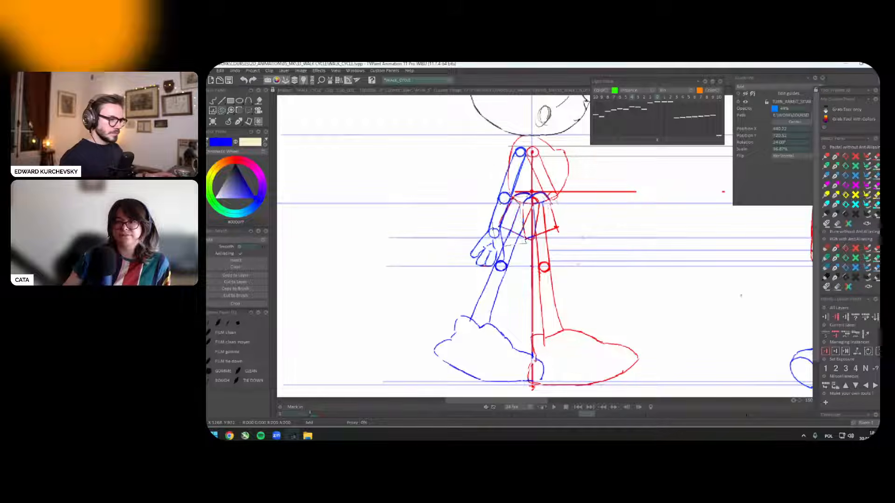
Step: Flip between frames 1 and 17 to compare the two contact poses
scroll(626, 250, "down", 2)
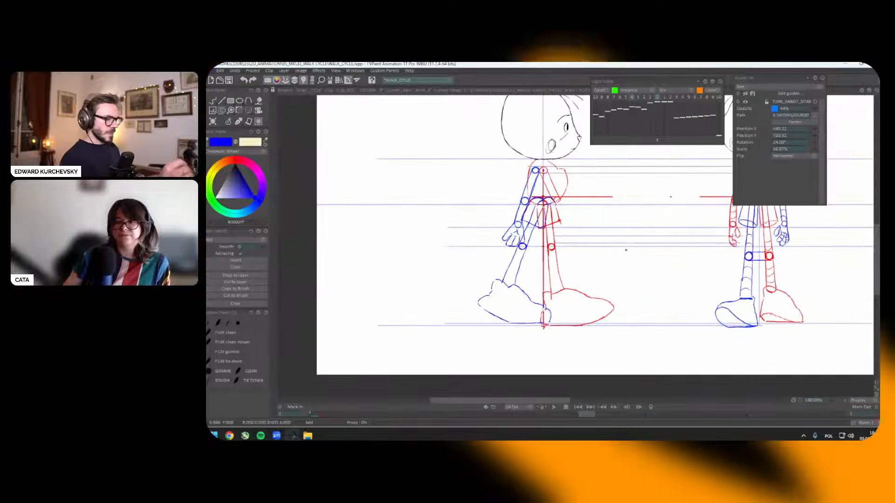
key("Tab")
key("Home")
key("Tab")
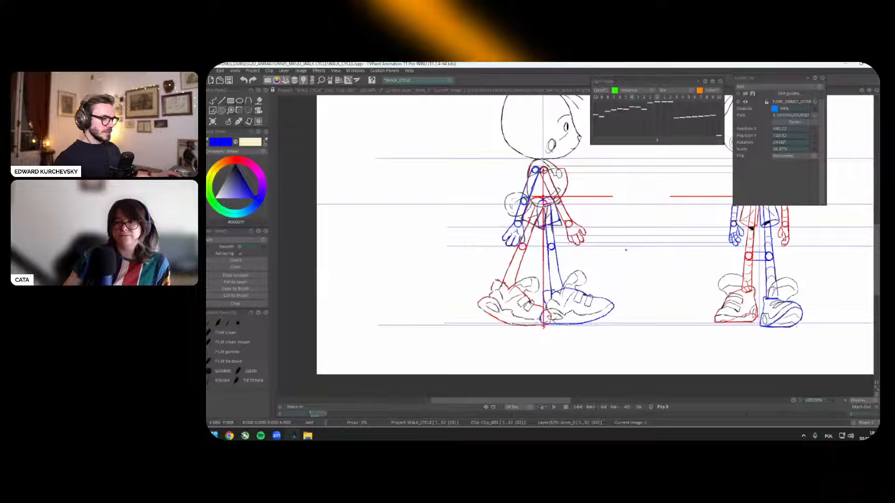
key("Return")
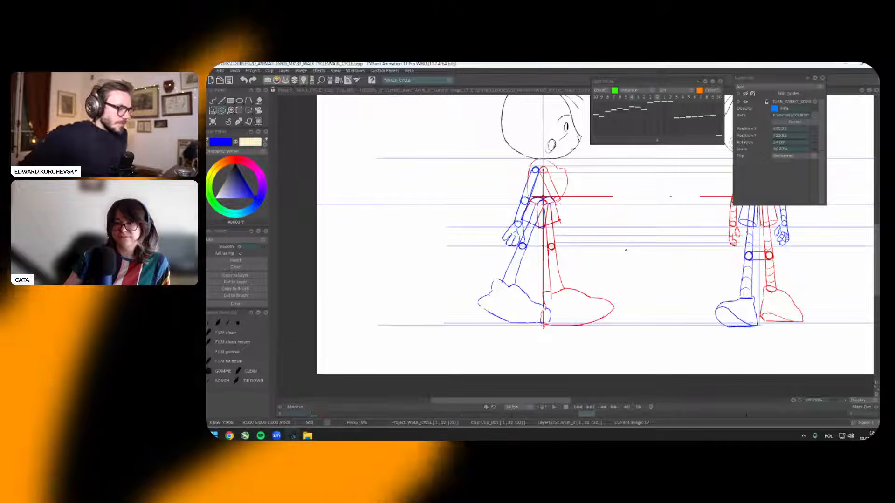
Step: On the arm layer, lasso both side-view arms on frame 1, copy them as a brush and stamp them in place on frame 17
key("Tab")
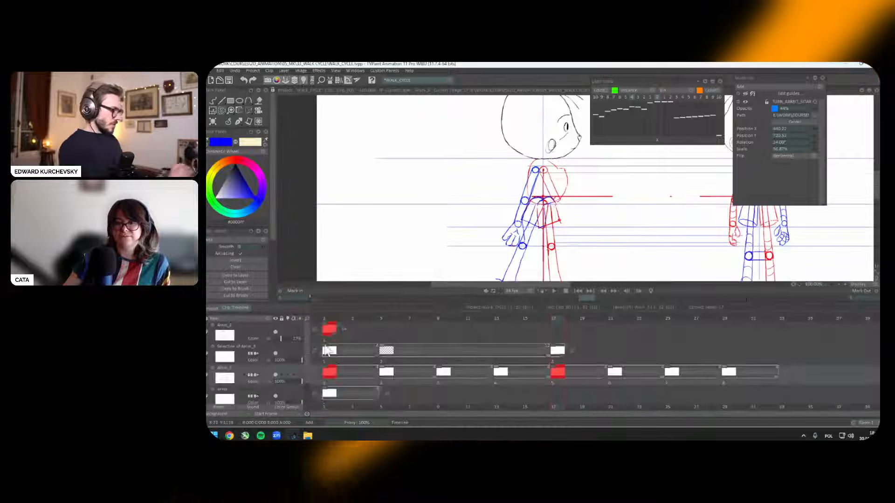
left_click(326, 317)
key("Tab")
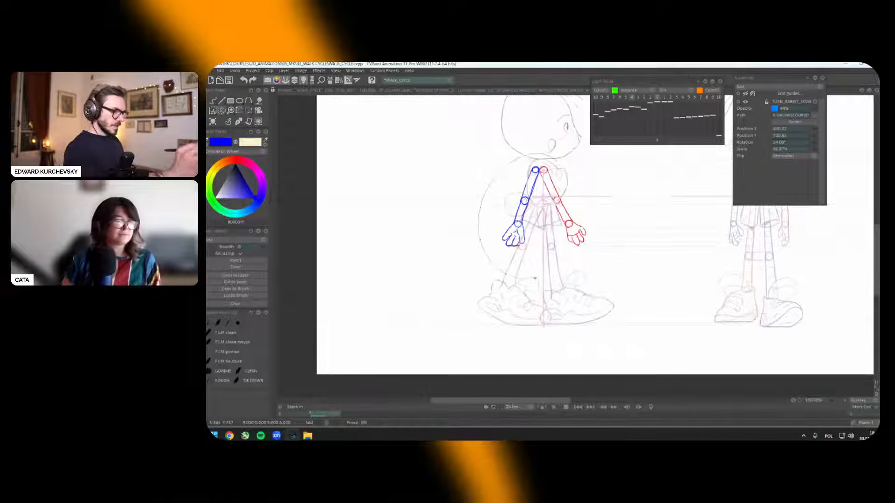
left_click(242, 288)
key("Tab")
left_click(554, 319)
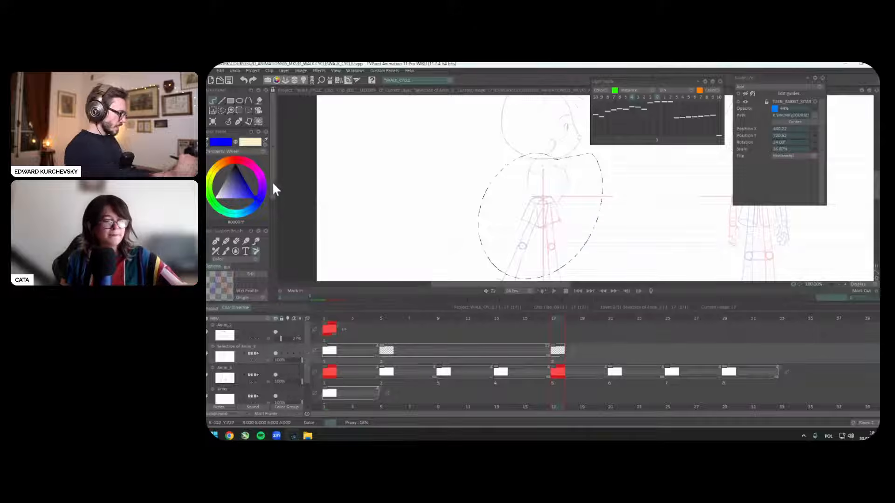
left_click_drag(275, 189, 272, 257)
left_click(263, 274)
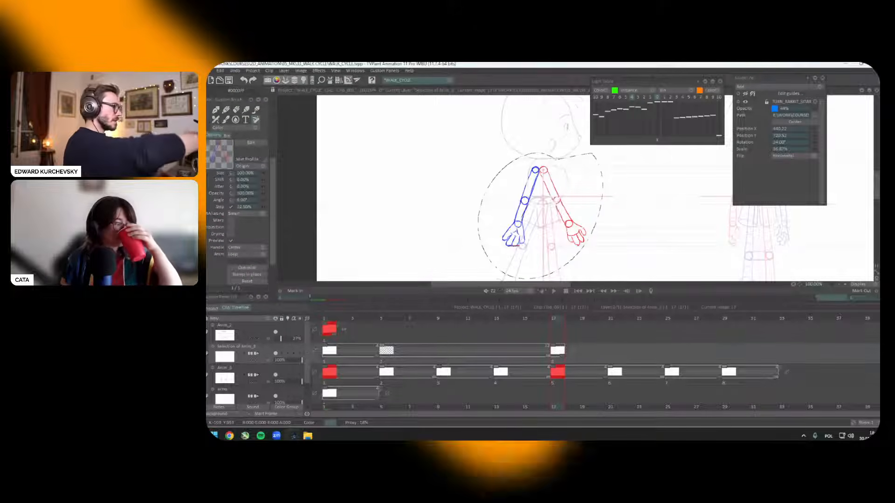
Step: Lasso the side-view rabbit's back arm on frame 17 and recolour it red
scroll(242, 186, "up", 5)
left_click(238, 129)
left_click(244, 129)
key("Tab")
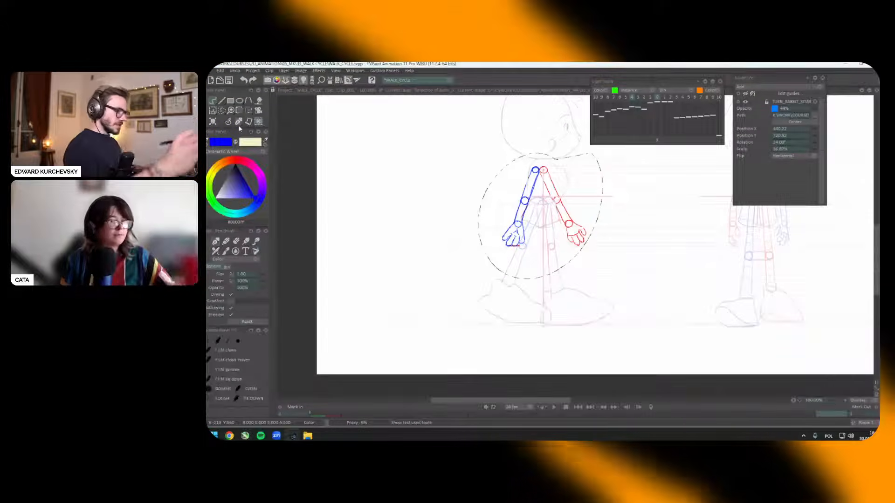
scroll(555, 201, "up", 2)
left_click_drag(574, 226, 599, 264)
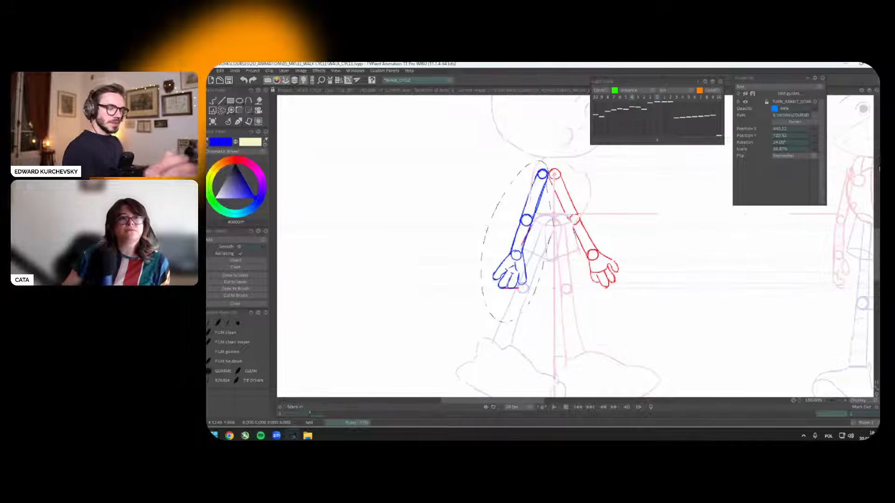
key("Delete")
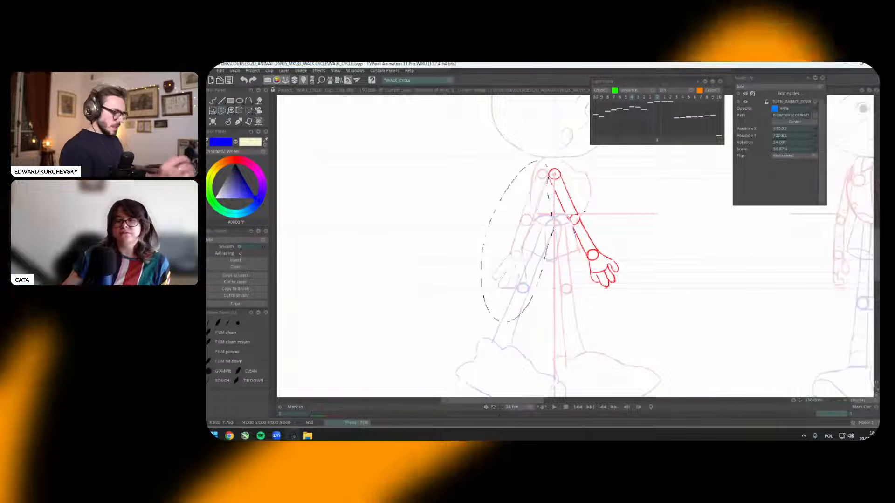
key("ctrl+z")
Step: Lasso the side-view rabbit's front arm on frame 17, recolour it blue and clear the selection
mouse_move(846, 268)
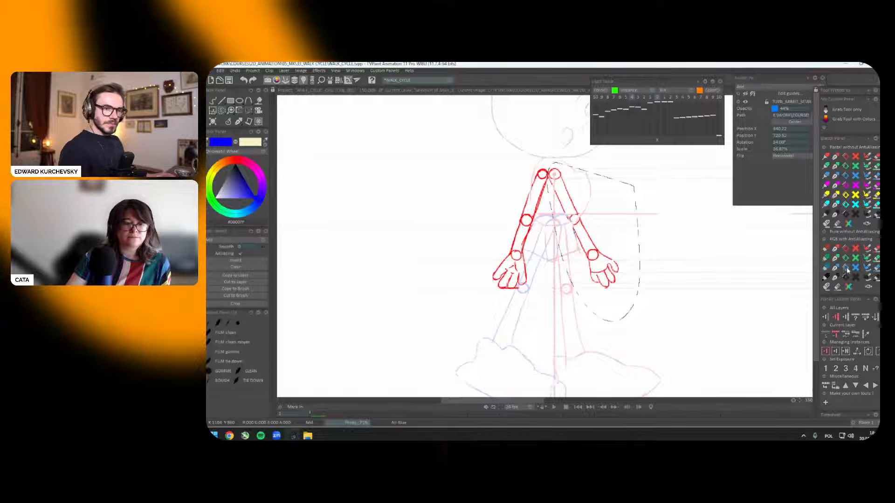
key("ctrl+z")
left_click(213, 100)
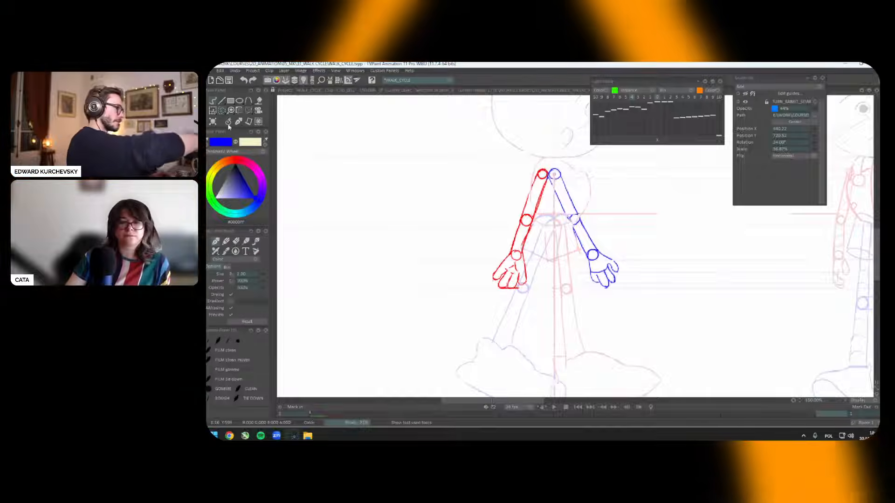
scroll(600, 266, "up", 2)
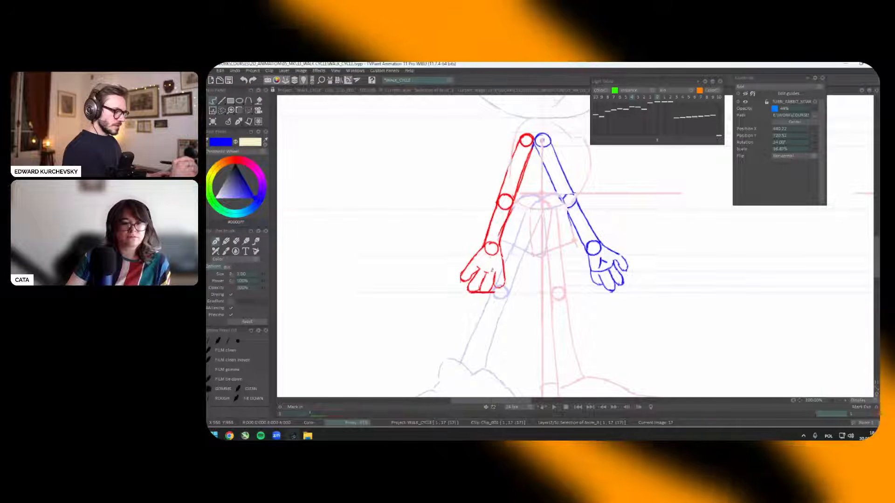
scroll(501, 267, "down", 3)
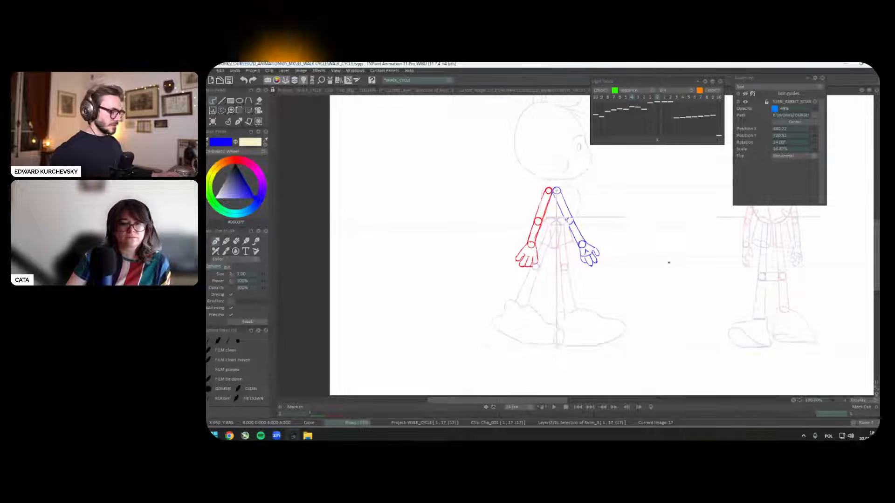
Step: Mark the arm layer's drawing on frame 17 in red as a key pose
key("Tab")
key("m")
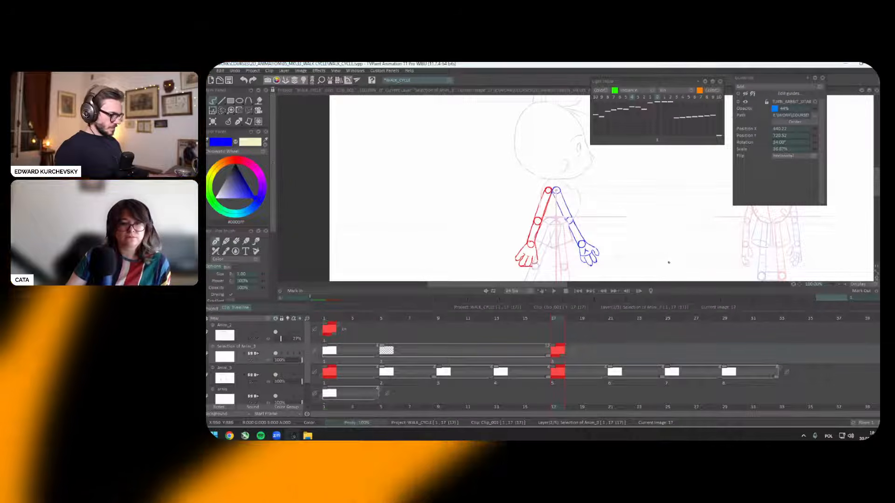
key("Tab")
Step: Flip through the key drawings and play back the walk cycle to check the two contact poses in side and front view
key("Home")
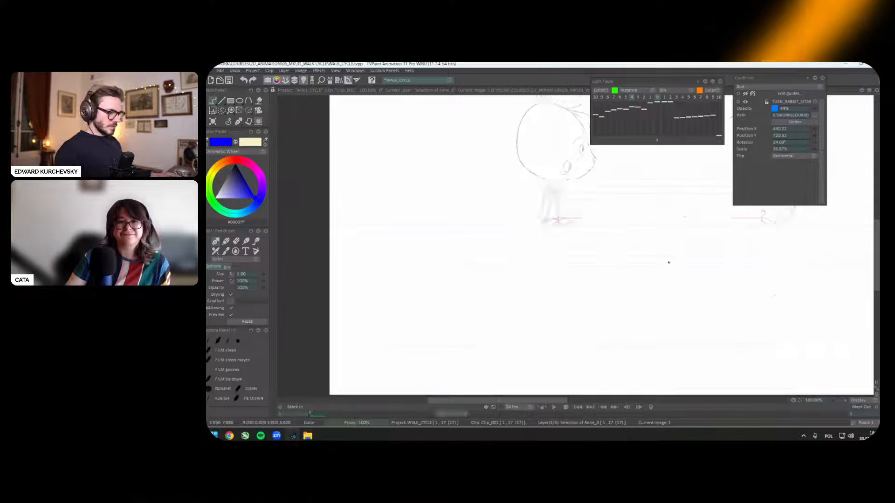
key("End")
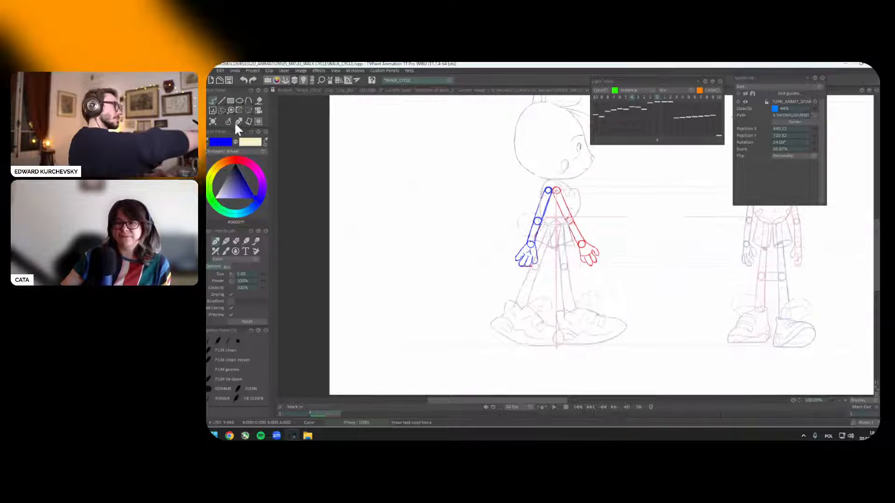
scroll(668, 262, "up", 3)
scroll(639, 246, "down", 2)
scroll(639, 246, "down", 3)
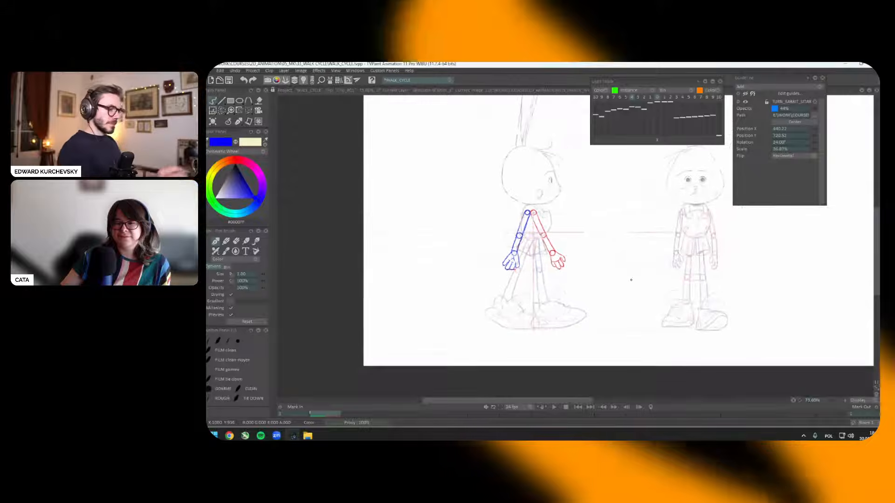
key("Return")
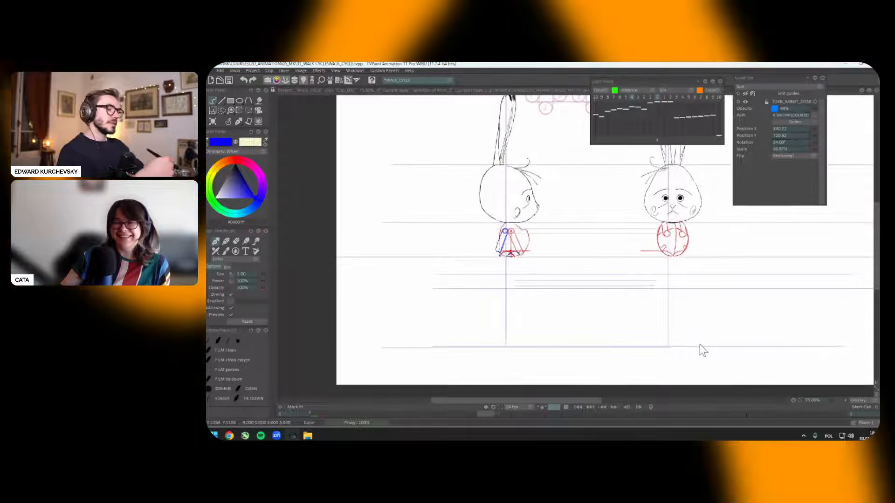
key("Return")
key("Return")
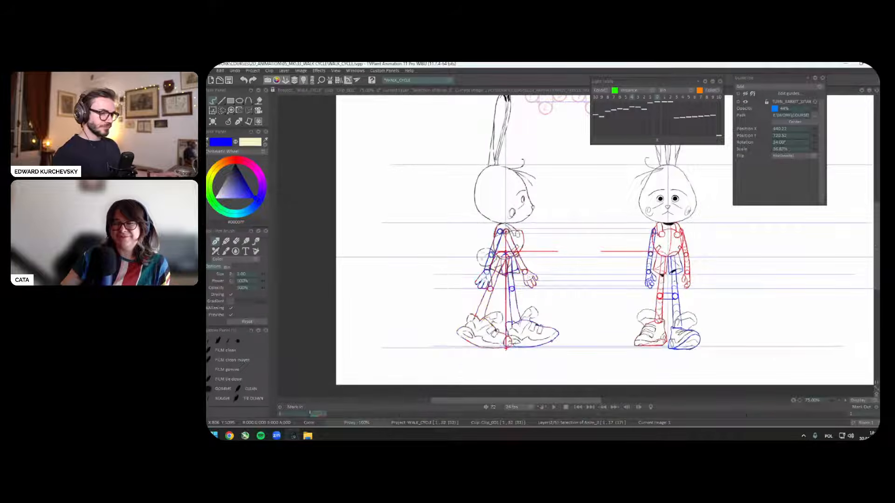
Step: Mark frame 9 in red on the Selection of Anim_3 layer and frames 9 and 25 in red on Anim_3
key("Return")
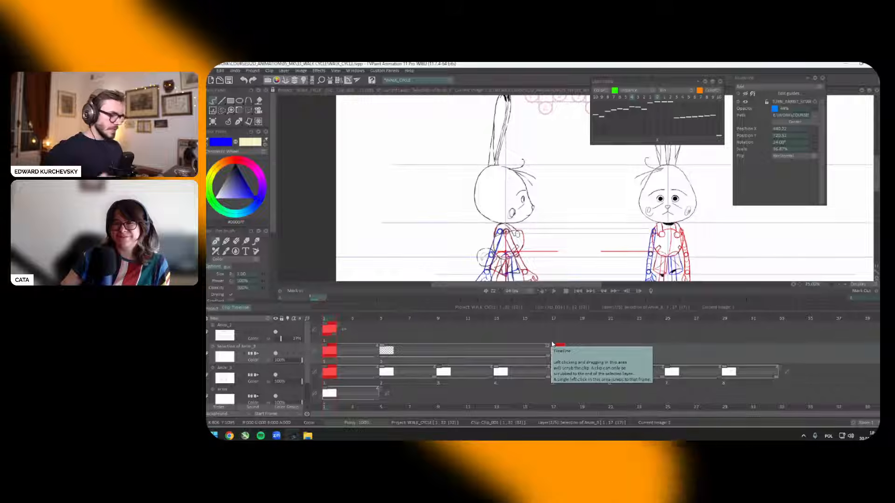
key("minus")
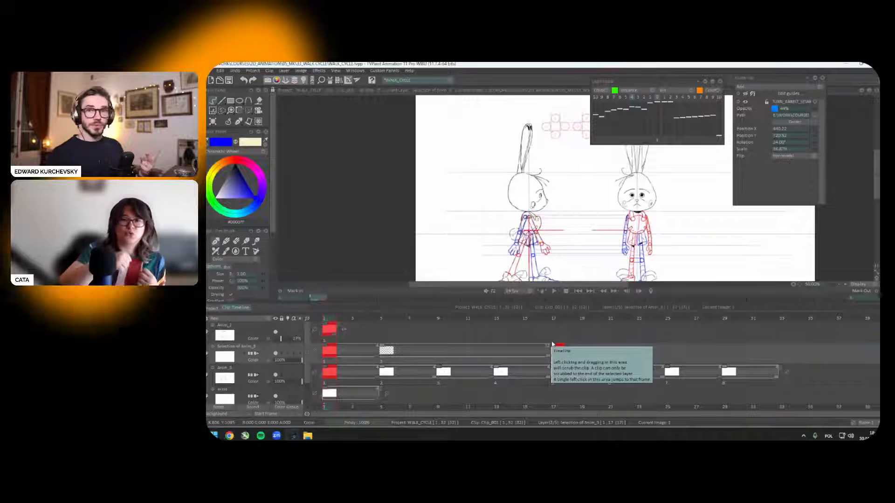
left_click(552, 344)
left_click(443, 317)
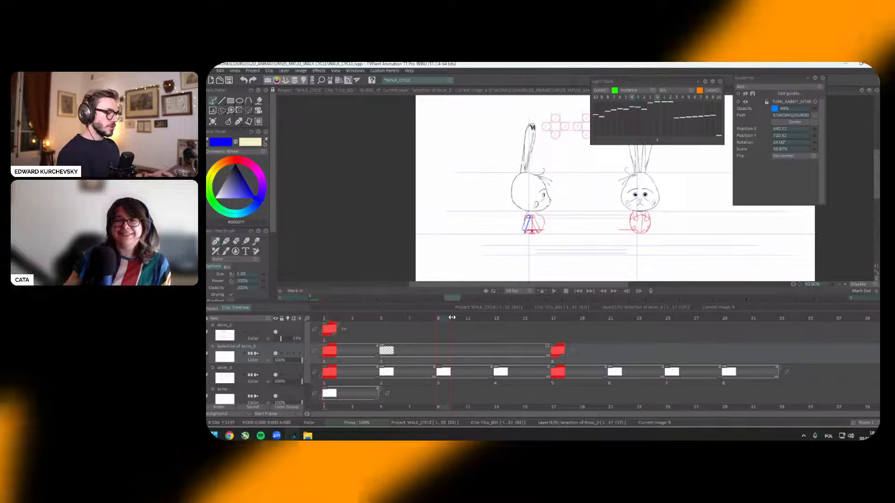
key("m")
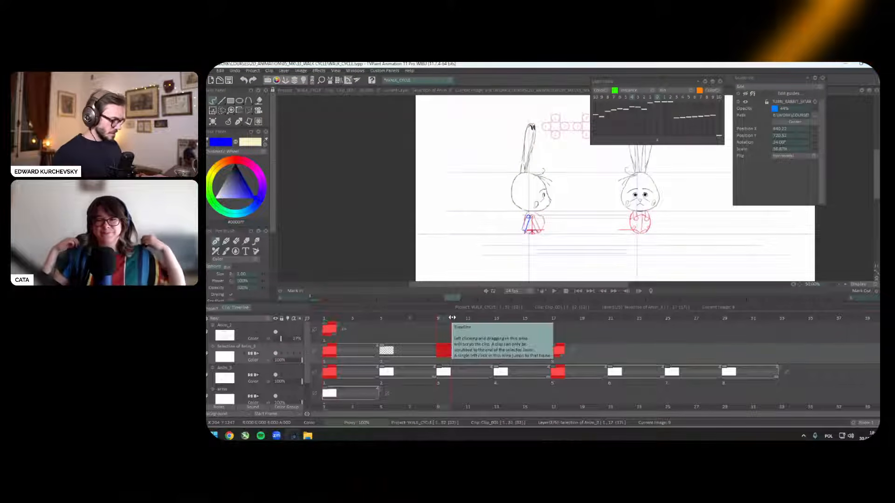
key("Down")
key("m")
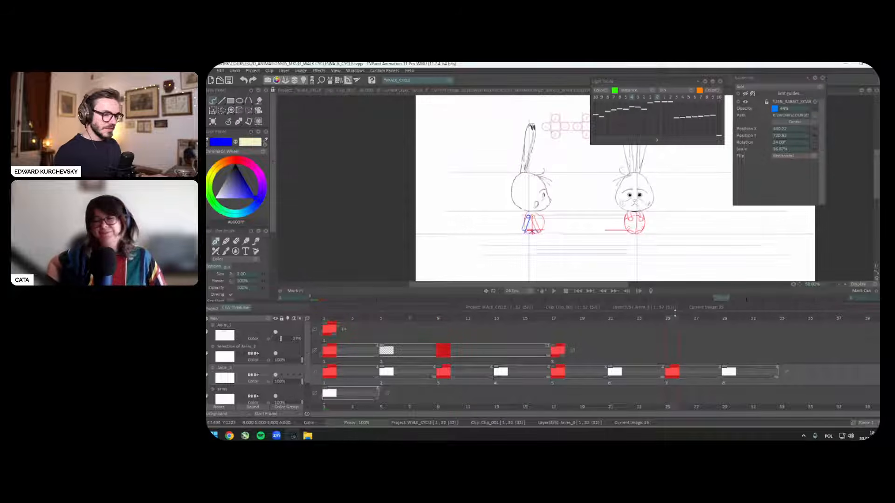
Step: Flip back and forth through frames 1, 9 and 17 to compare both contact poses with the passing pose between them
key("Tab")
key("Left")
key("Left")
key("Left")
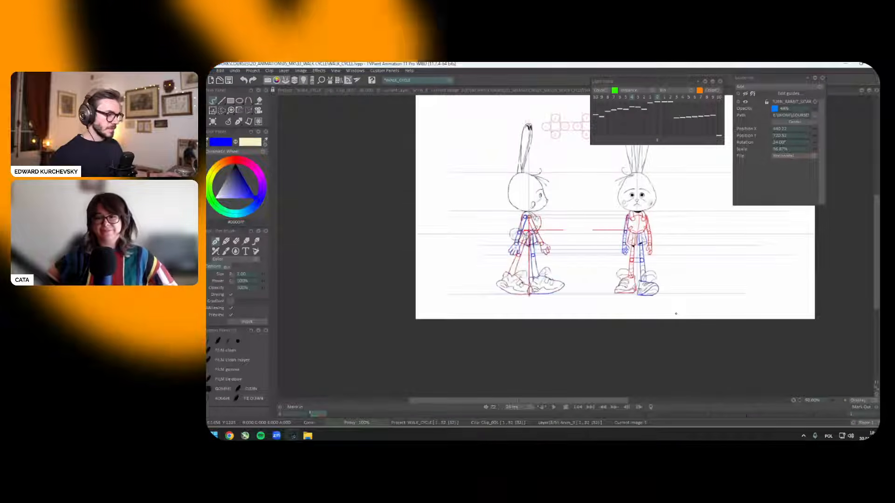
key("Right")
key("Right")
key("Left")
key("Left")
key("Right")
key("Right")
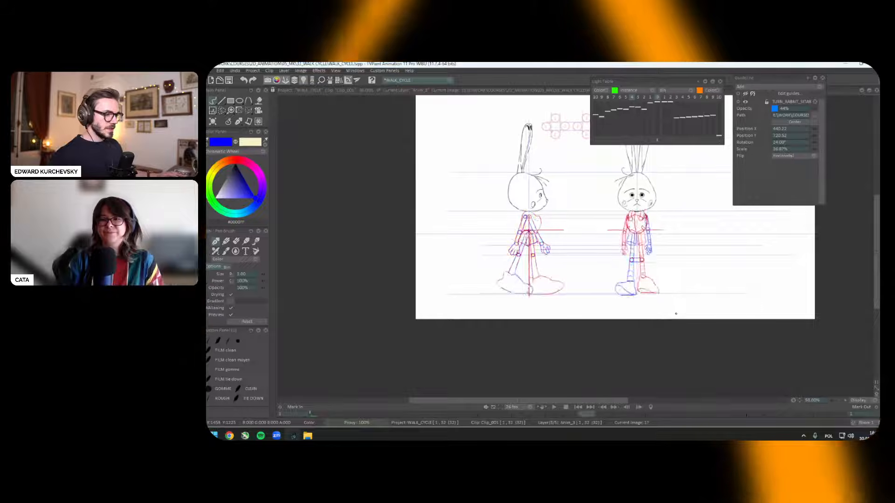
key("Home")
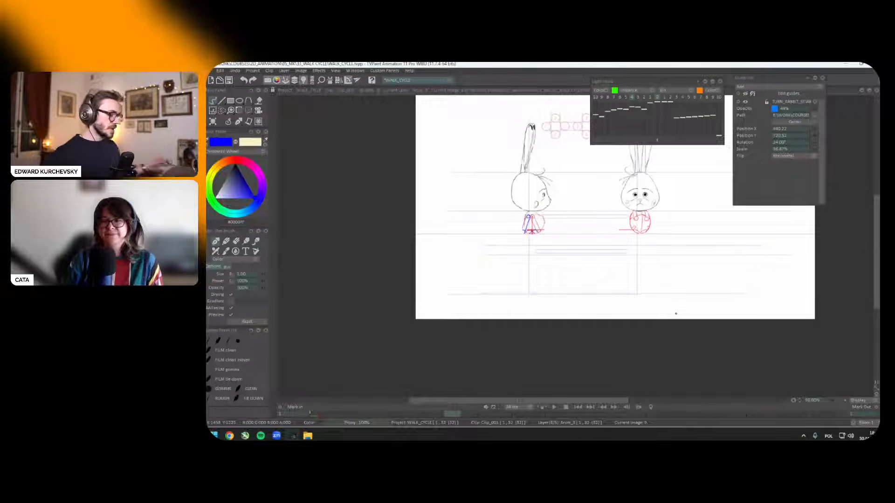
key("Home")
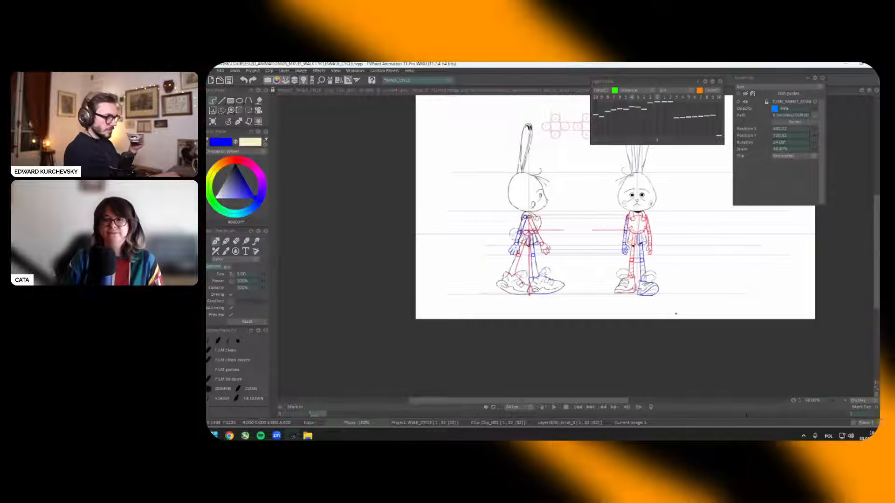
Step: Collapse the light table and guidelines panels and inspect the numbered circle chart above the rabbits
left_click(815, 78)
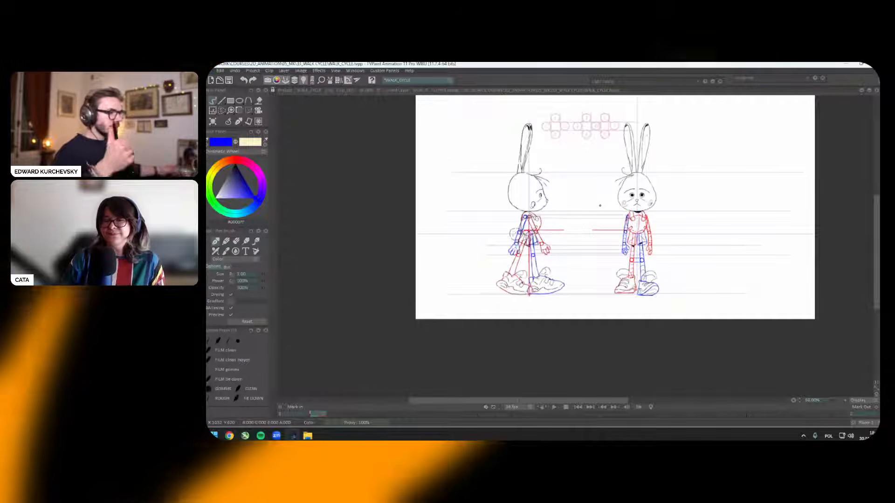
scroll(599, 205, "up", 3)
left_click_drag(637, 192, 618, 339)
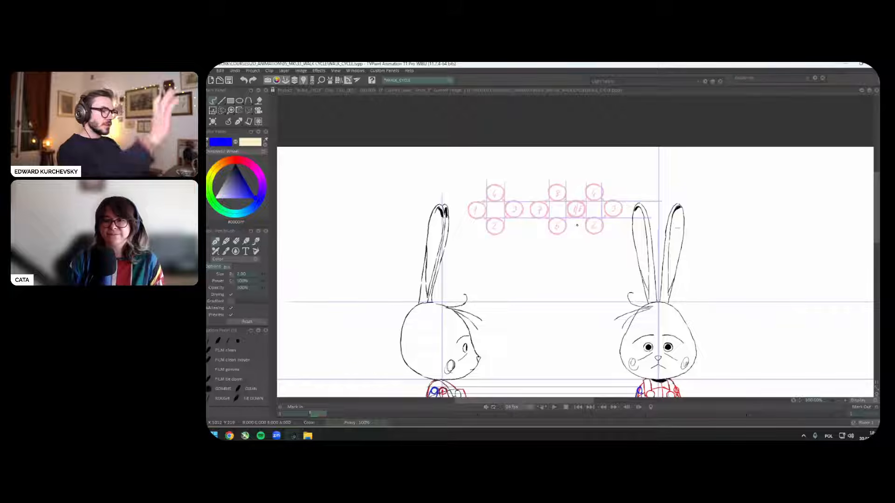
scroll(551, 138, "down", 2)
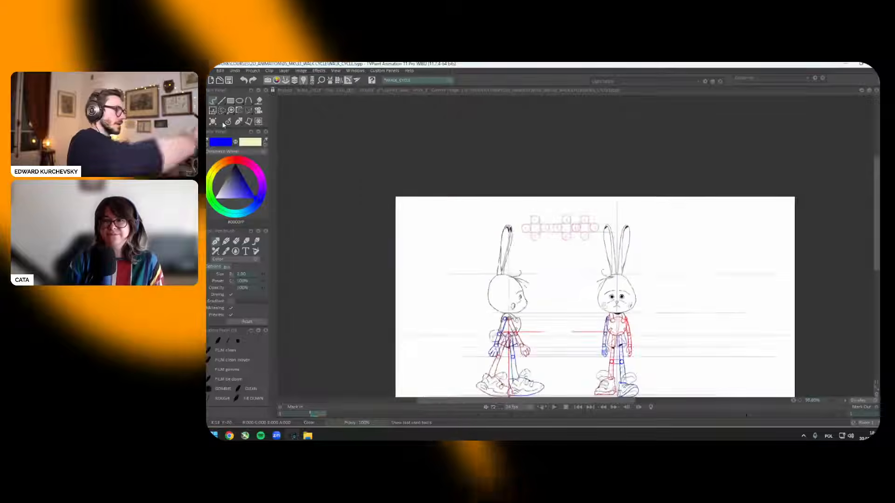
scroll(551, 139, "up", 1)
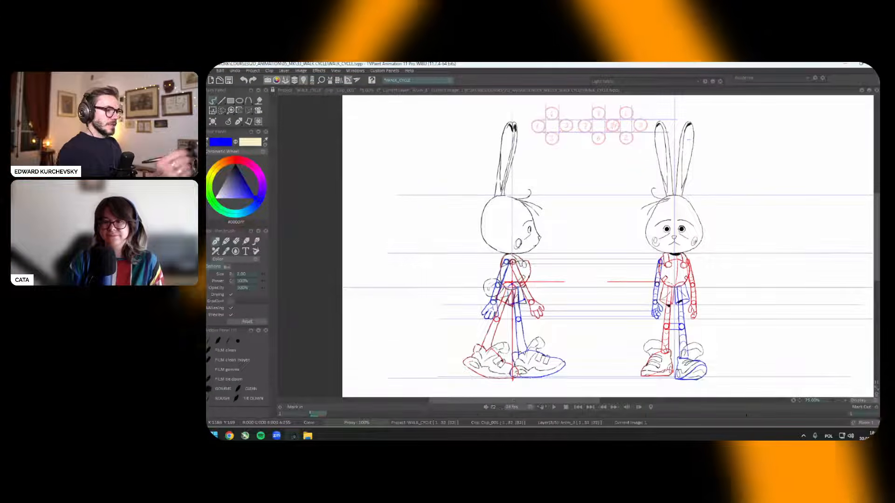
Step: Compare the full contact pose on frame 1 with the incomplete passing pose on frame 9
key("Tab")
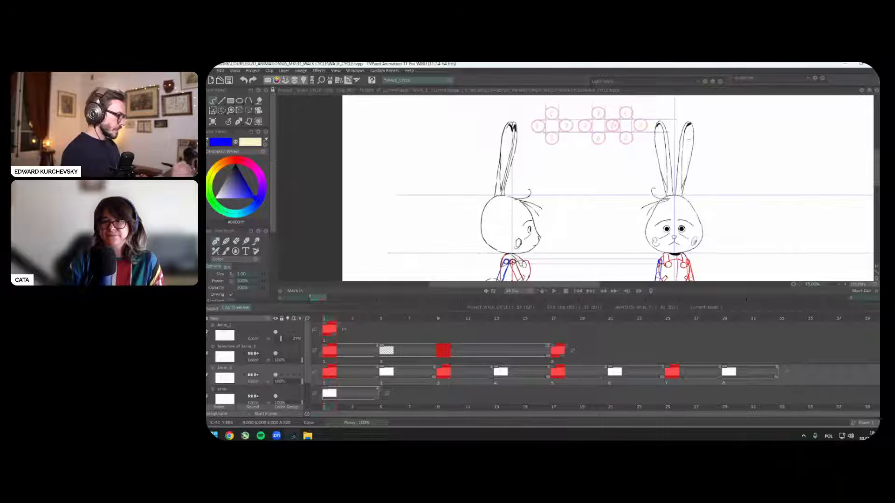
key("Tab")
key("Tab")
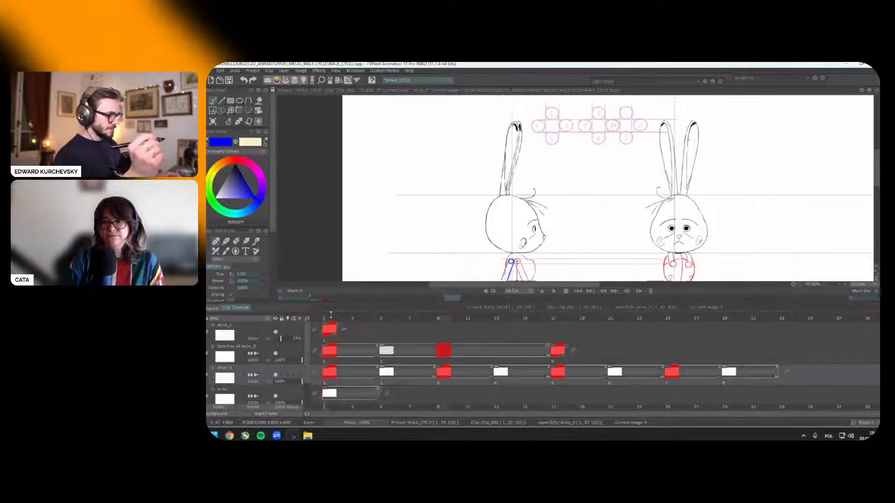
key("Tab")
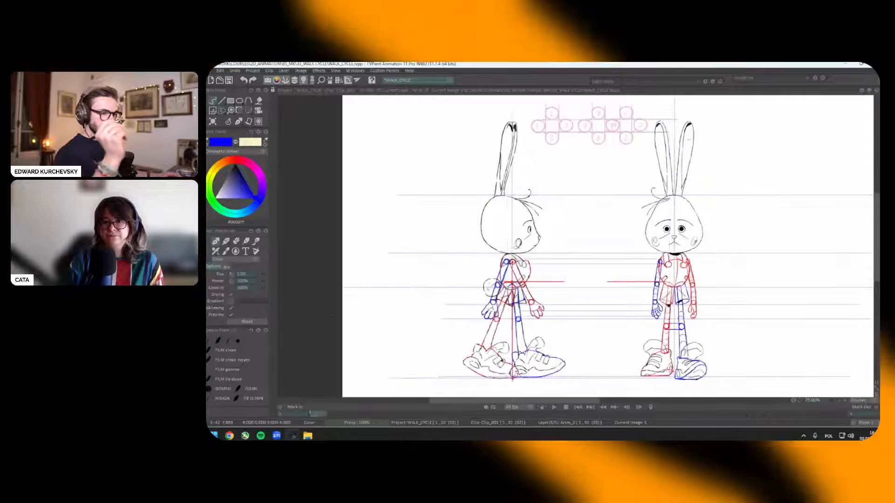
key("Right")
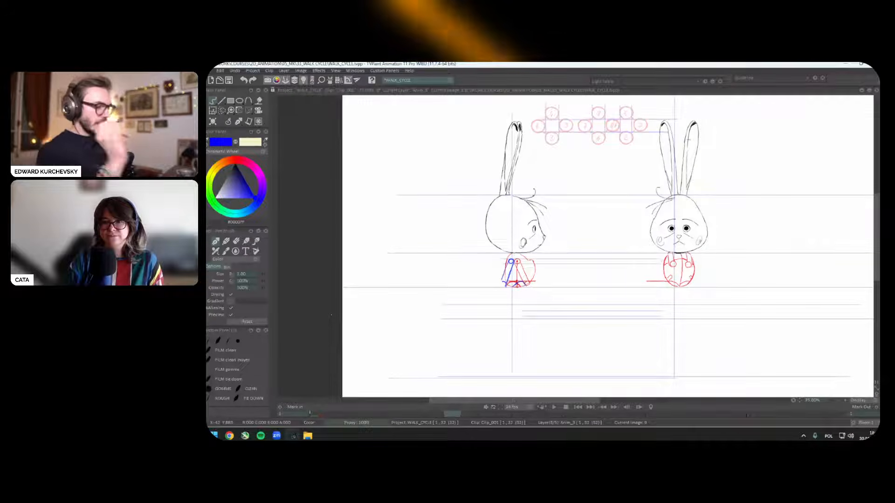
key("Home")
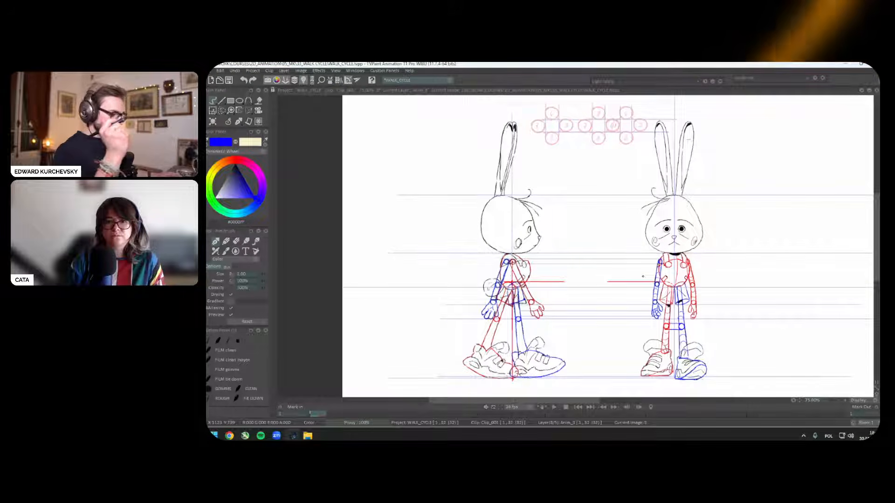
key("space")
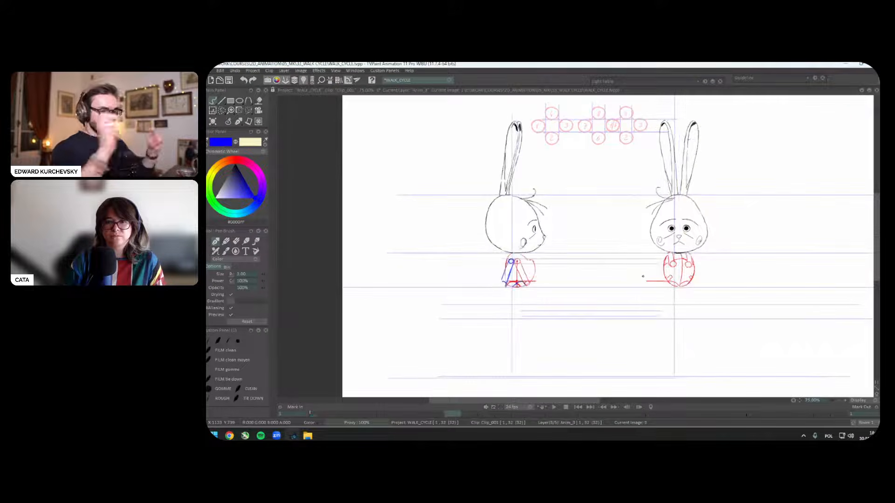
scroll(642, 276, "up", 2)
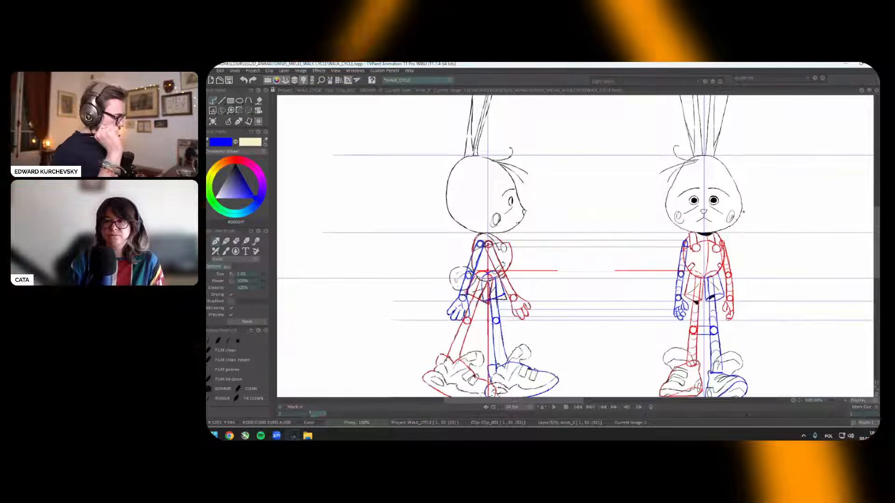
Step: Dim the layers other than Anim_3 and flip between frames 1 and 9 to compare the poses
key("t")
key("t")
key("Right")
key("Right")
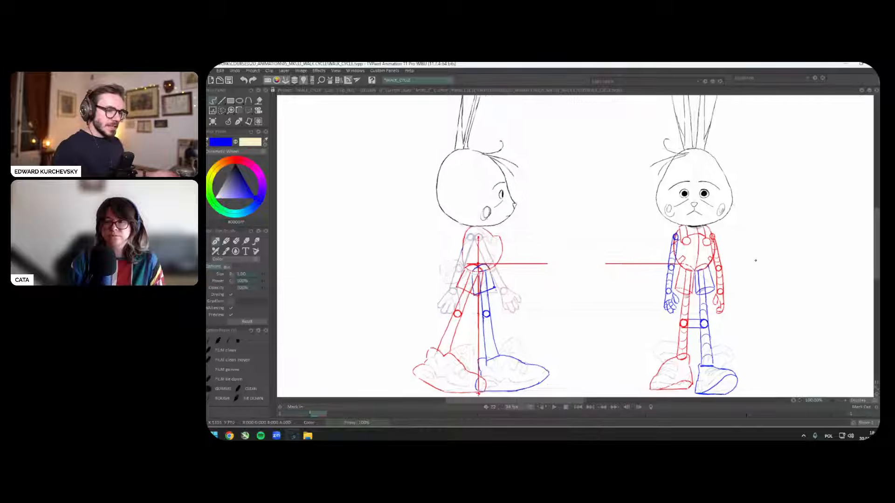
key("Left")
key("Right")
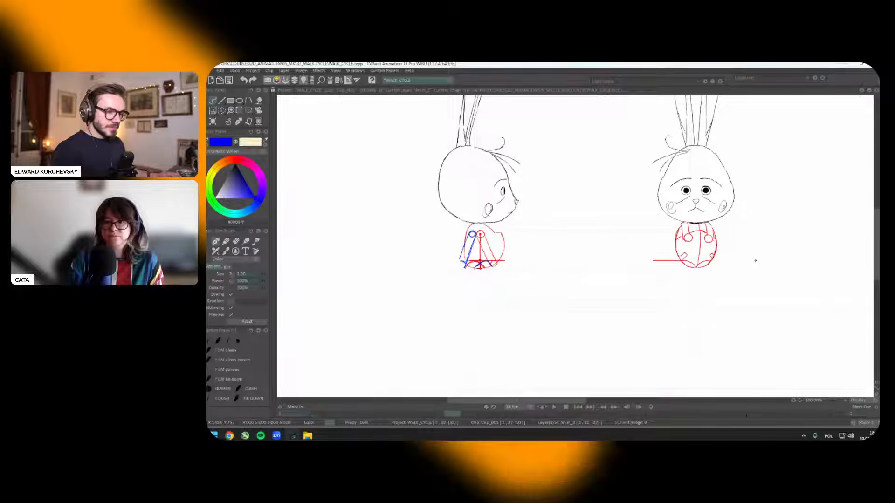
Step: Set the rabbit turnaround guide image's rotation to 0° and move it to line up with the side and front views on frame 9
scroll(755, 260, "up", 2)
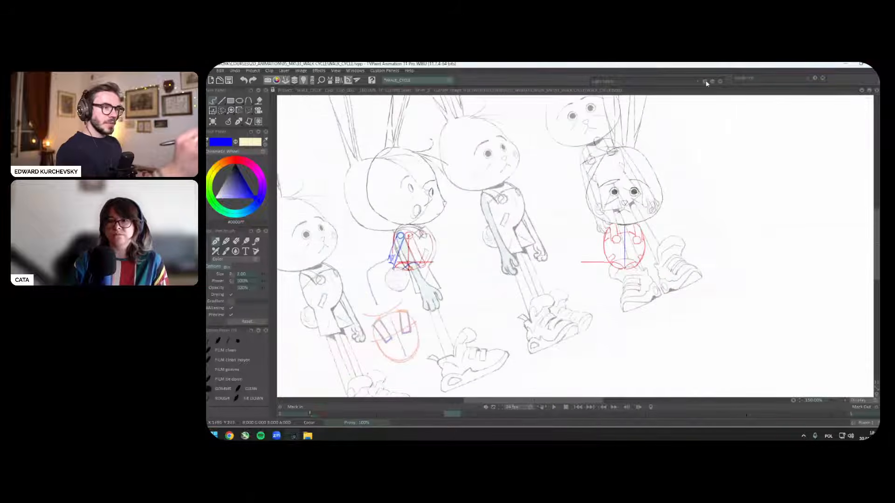
left_click(815, 79)
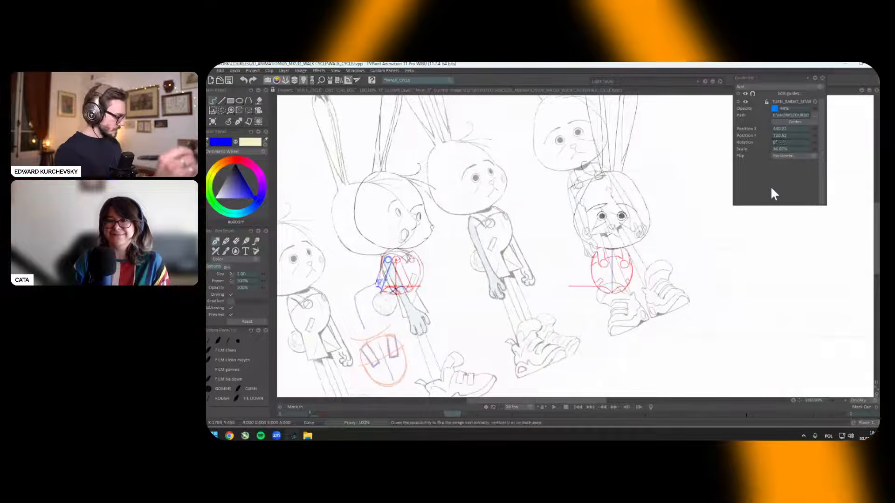
type("0")
key("Return")
left_click_drag(730, 261, 642, 277)
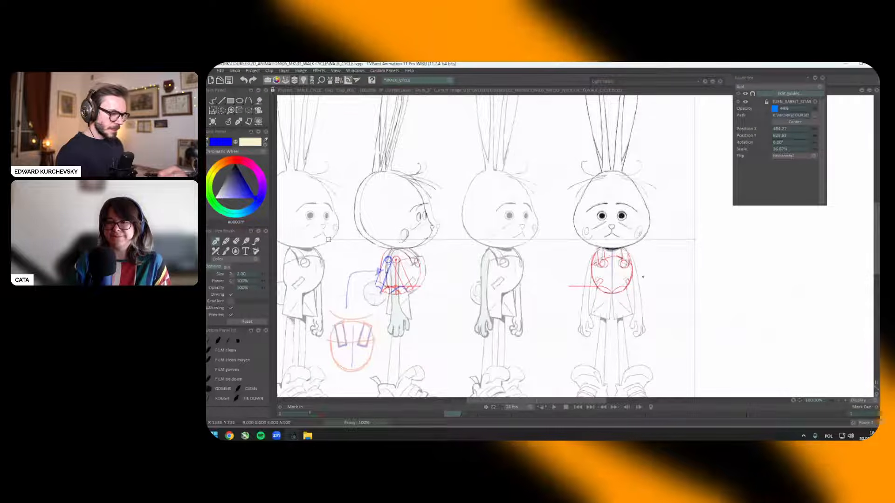
Step: Erase the old straps, buttons and upper centre line from the front-view torso on frame 9
scroll(642, 277, "up", 3)
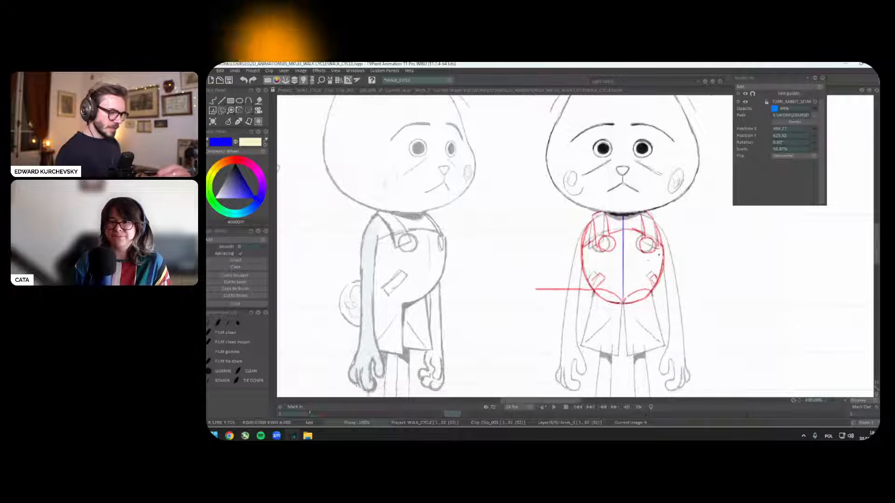
mouse_move(659, 255)
left_mouse_down()
mouse_move(639, 212)
mouse_move(582, 247)
left_mouse_up()
key("Delete")
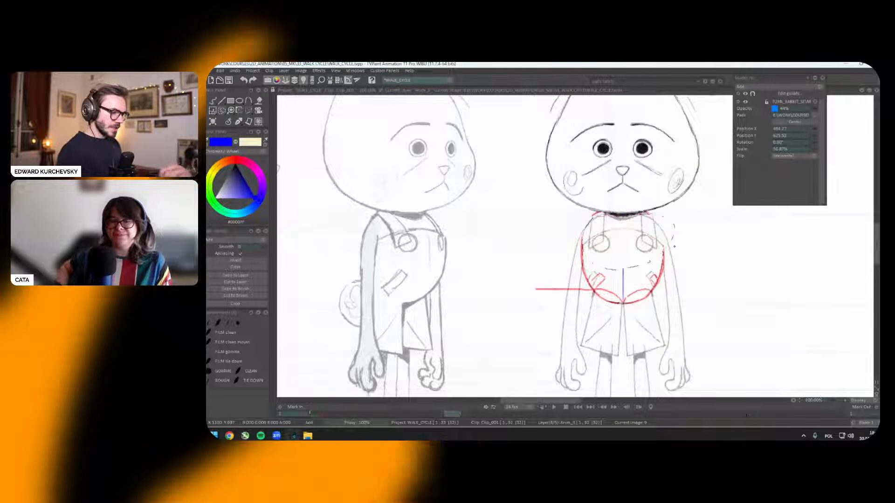
Step: Redraw the bib's upper edge and two round buttons in red on the front-view torso, checking the symmetry in a mirrored view
left_click(239, 121)
left_click(237, 175)
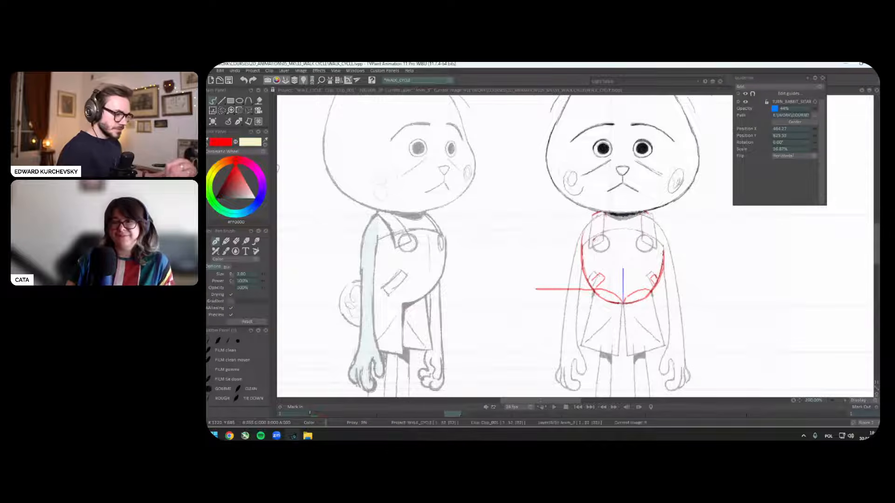
mouse_move(593, 240)
left_mouse_down()
mouse_move(639, 236)
mouse_move(624, 239)
mouse_move(608, 224)
mouse_move(627, 219)
left_mouse_up()
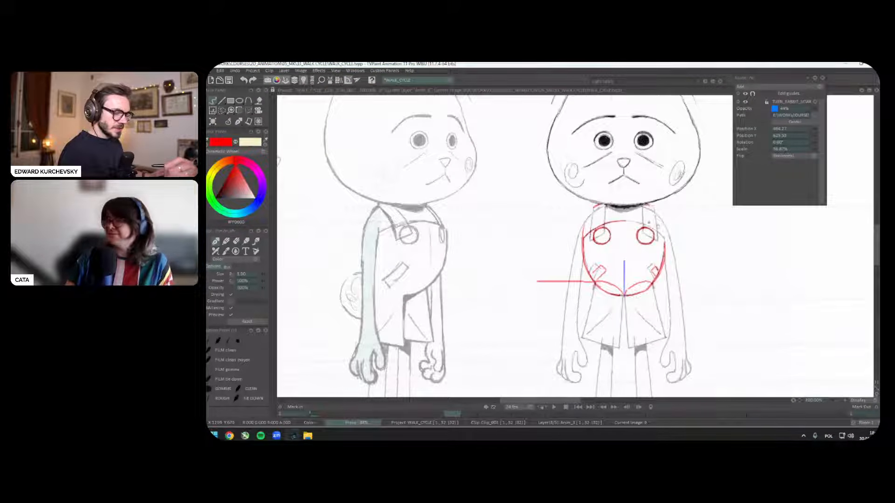
key("x")
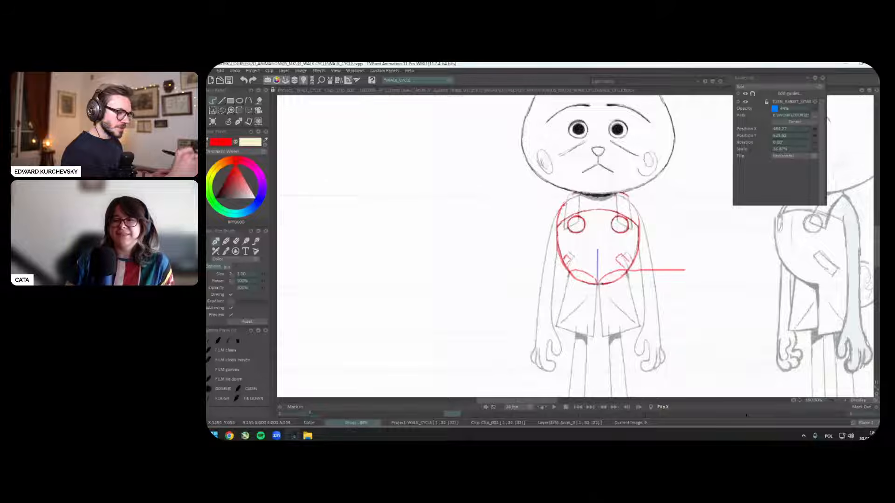
key("x")
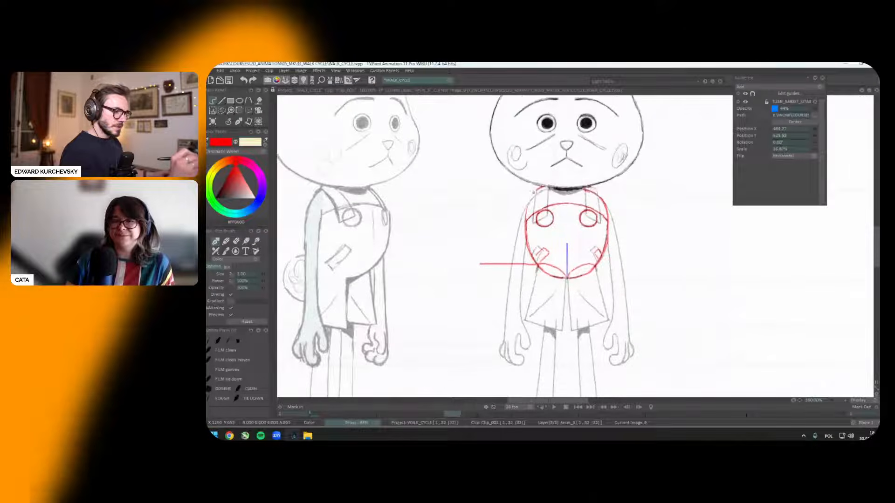
Step: Draw both shoulder straps over the turnaround guide and clean up the small side pockets on the front-view torso in red
mouse_move(526, 221)
left_mouse_down()
mouse_move(546, 190)
mouse_move(548, 207)
left_mouse_up()
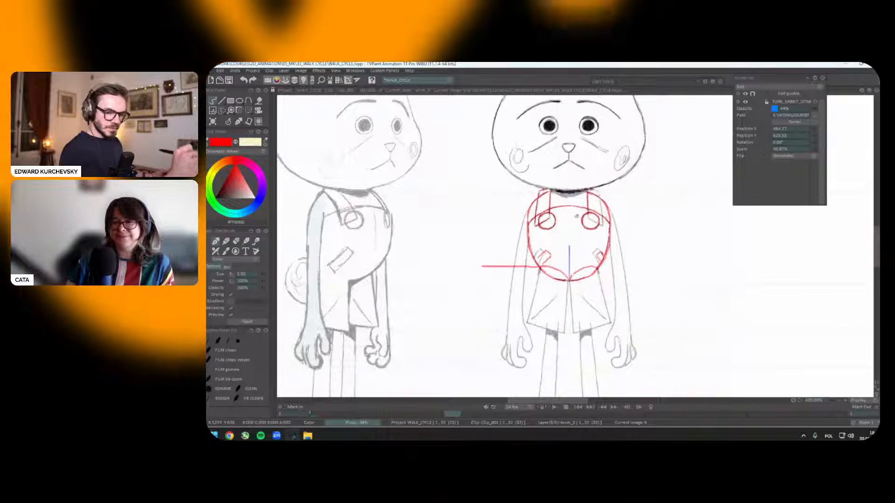
left_click_drag(588, 192, 590, 216)
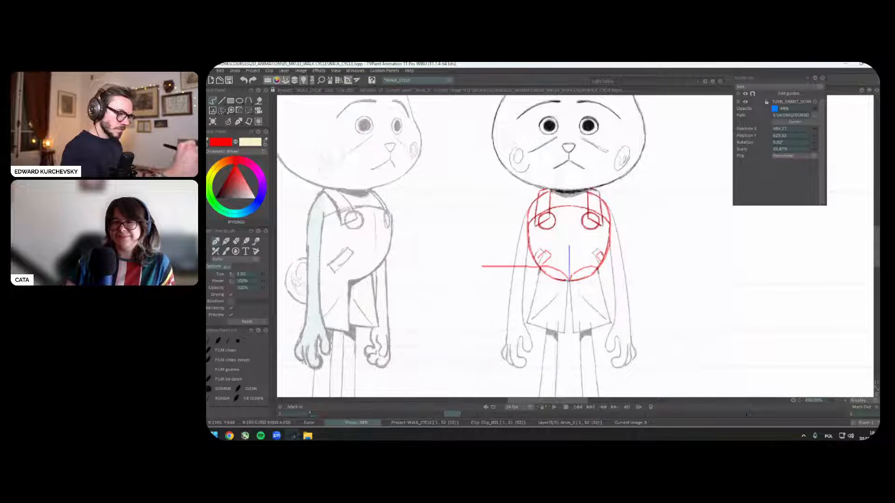
left_click_drag(545, 248, 551, 242)
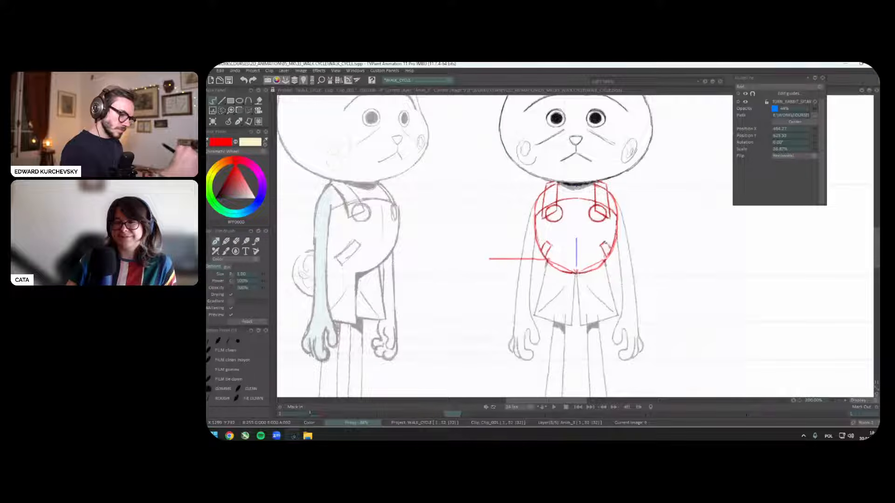
Step: Draw a blue vertical centre line through the front-view torso from its base up to the neck
left_click(576, 269, "ctrl")
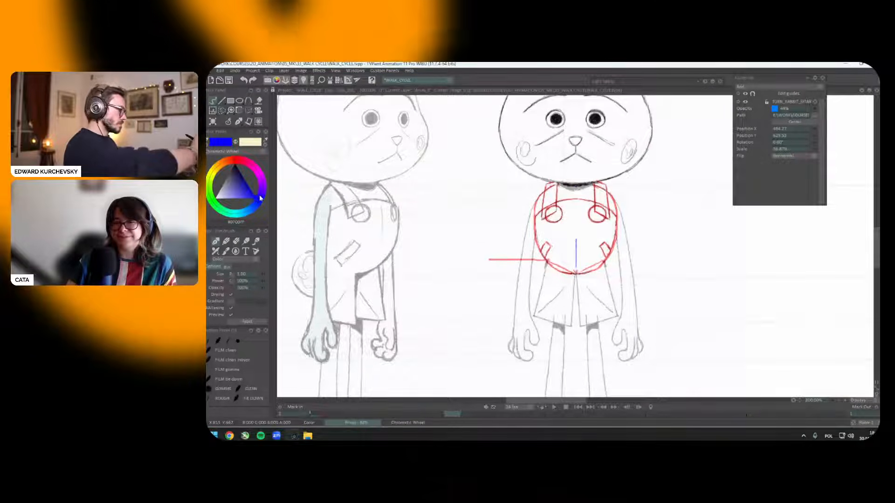
left_click_drag(576, 270, 576, 185)
scroll(587, 233, "down", 1)
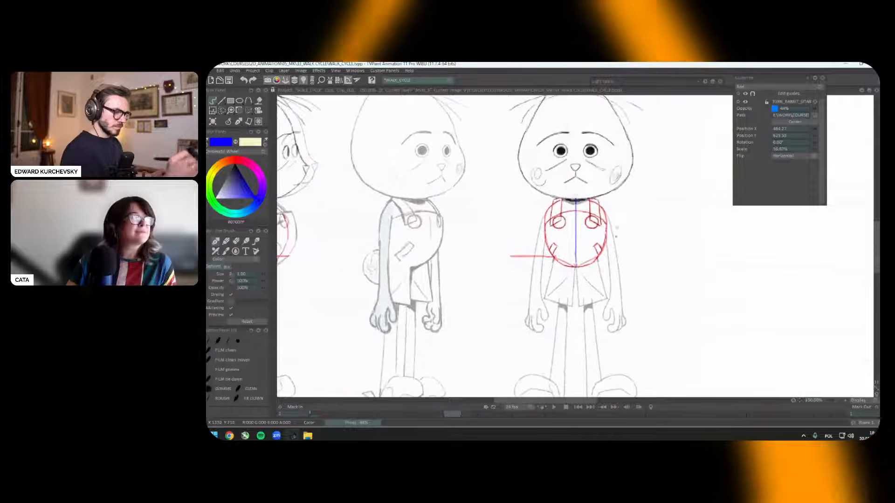
Step: Compare the front-view torso on frame 9 with the contact pose on frame 17, with the turnaround guide hidden
key("g")
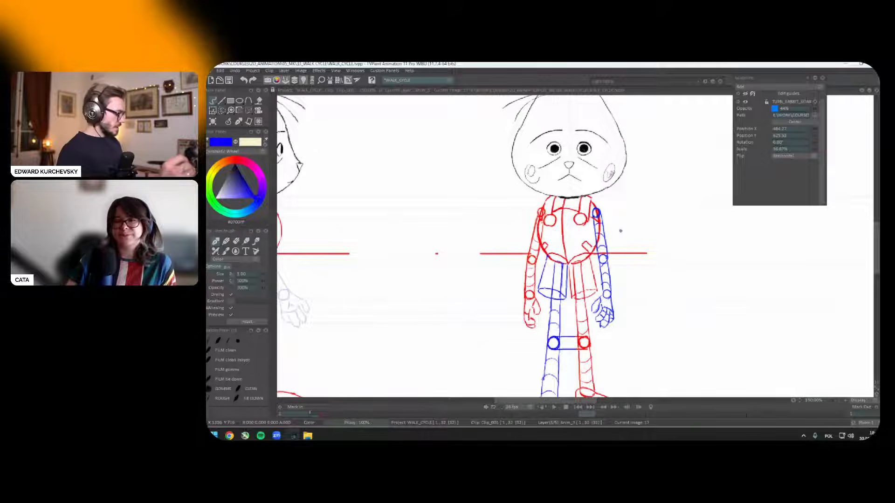
key("ctrl+t")
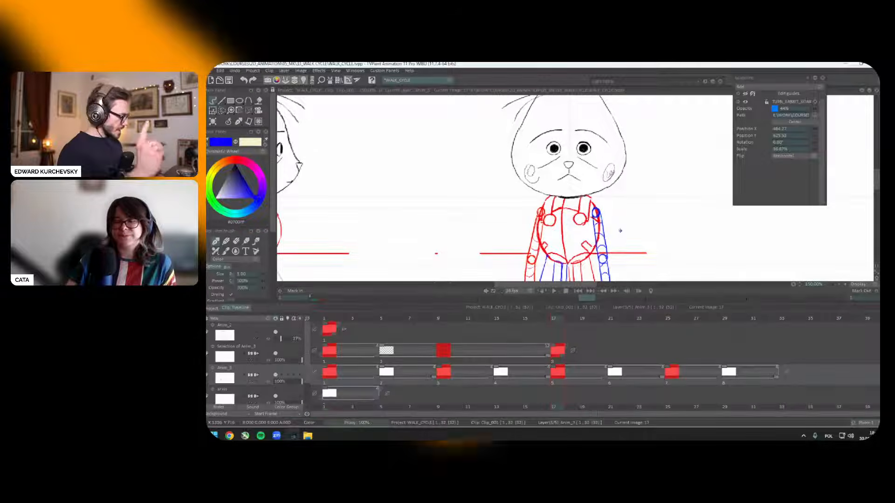
key("ctrl+Left")
key("ctrl+Left")
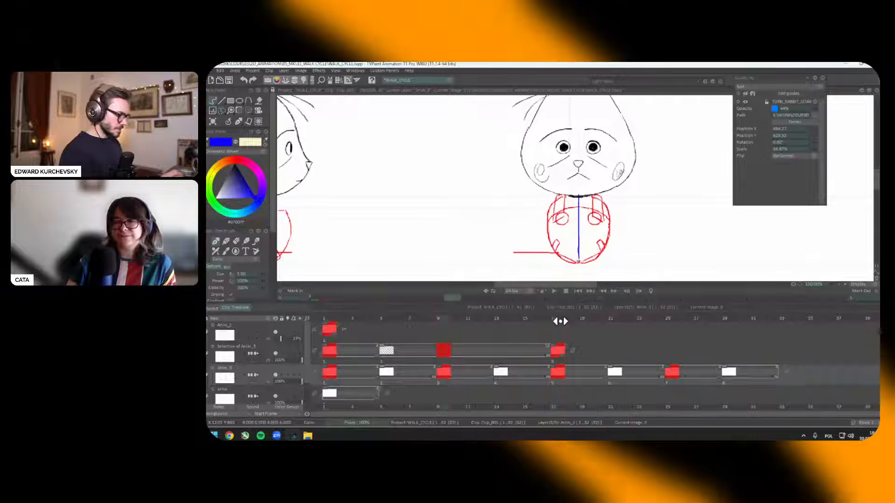
key("ctrl+t")
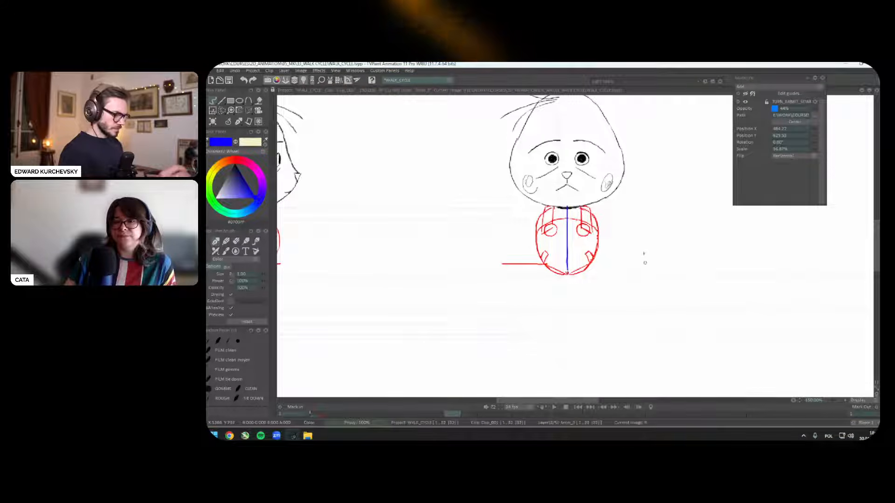
key("g")
left_click_drag(659, 255, 662, 256)
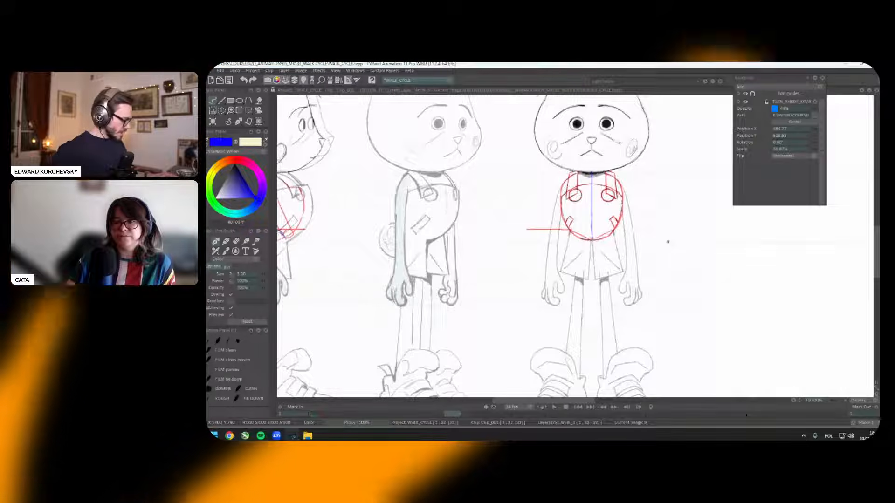
Step: Compare the limb colours of the front-view contact poses on frames 1 and 17
key("ctrl+t")
key("Home")
key("ctrl+t")
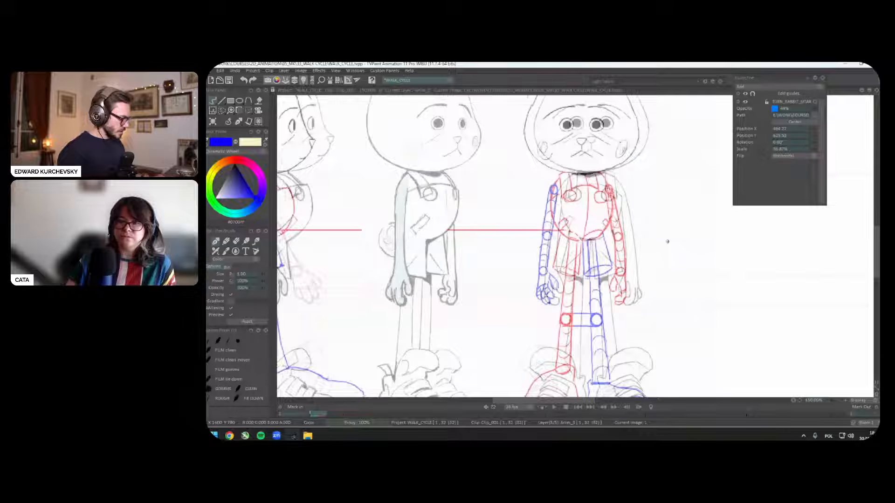
key("Return")
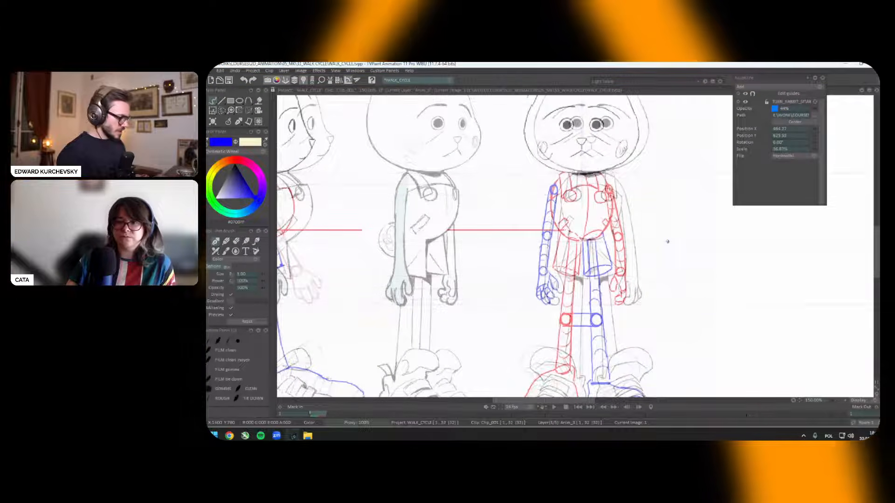
key("Return")
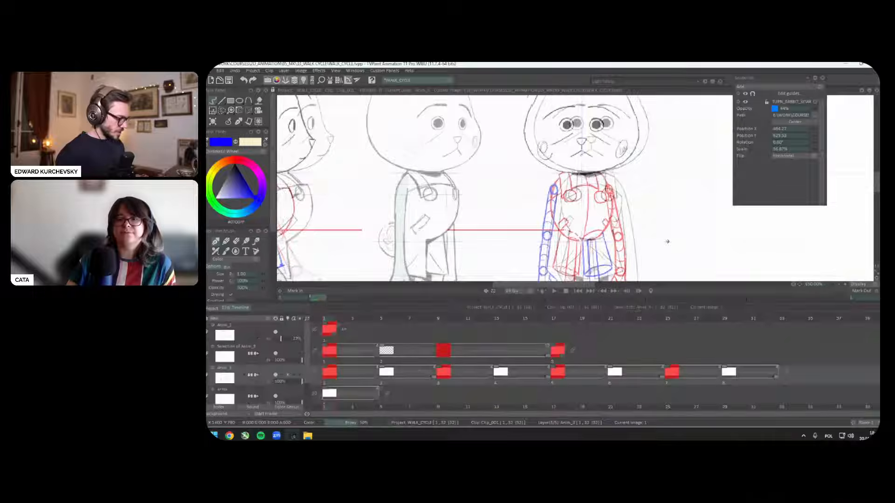
key("Return")
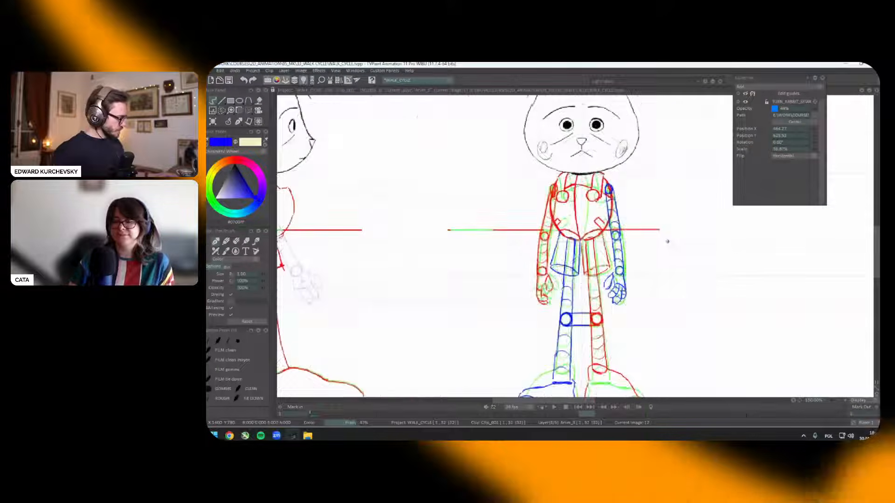
key("Return")
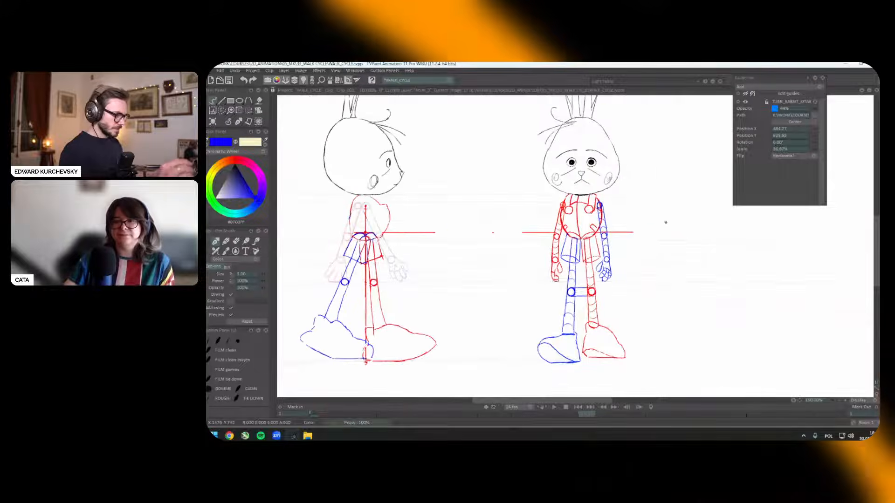
key("Return")
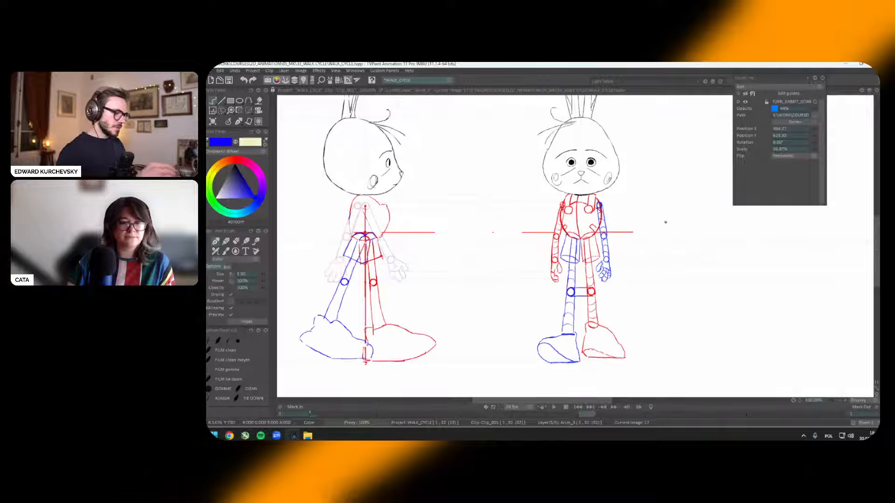
Step: On frame 17, recolour the front-view rabbit's blue arm red and its opposite arm blue
key("s")
key("greater")
left_click_drag(650, 228, 647, 226)
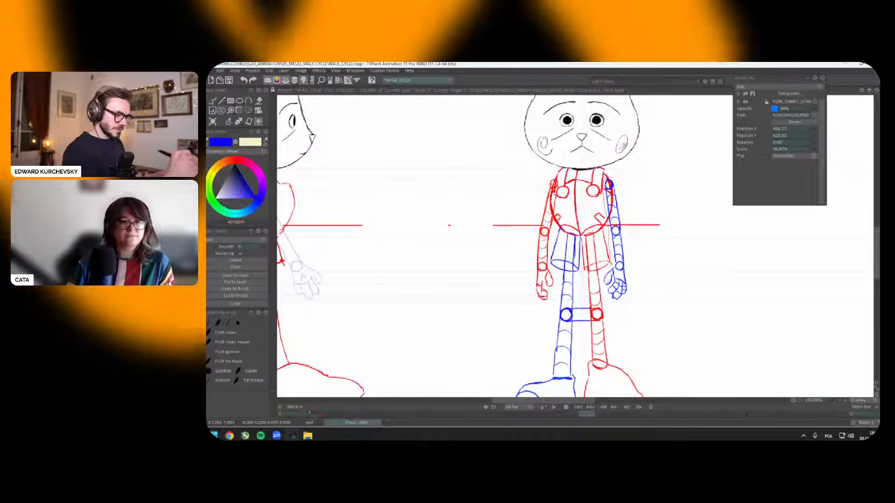
left_click_drag(612, 178, 667, 202)
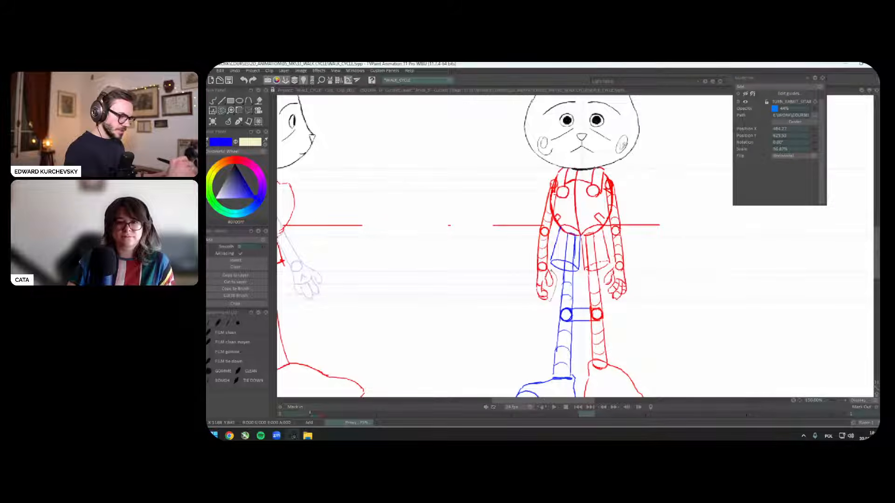
scroll(551, 263, "down", 1)
left_click_drag(553, 264, 559, 257)
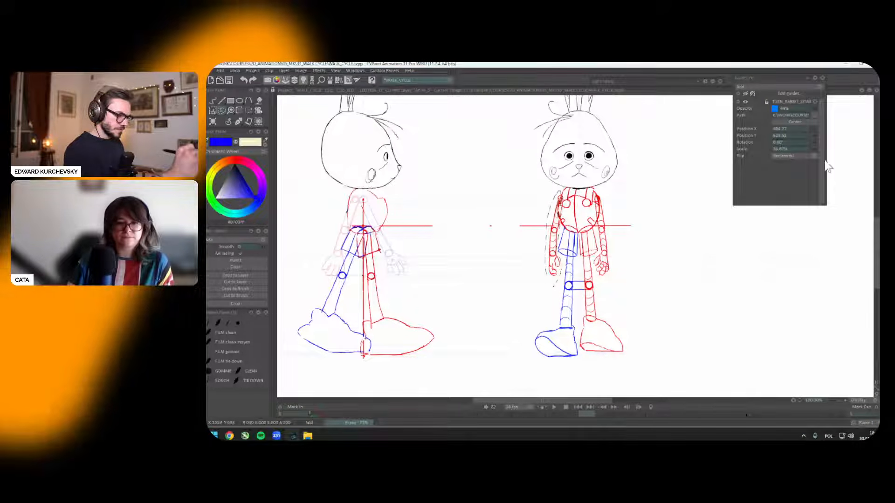
mouse_move(877, 193)
left_click(845, 267)
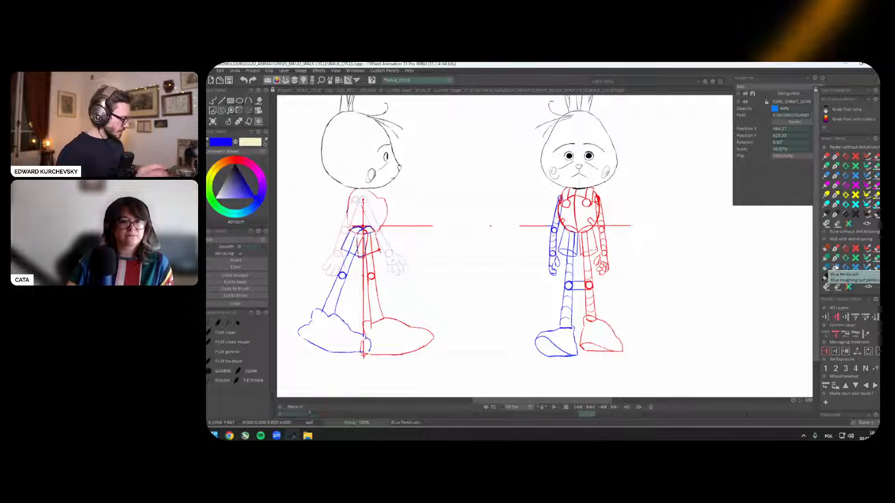
Step: Check frame 9 against the clip timeline and save the project
key("F4")
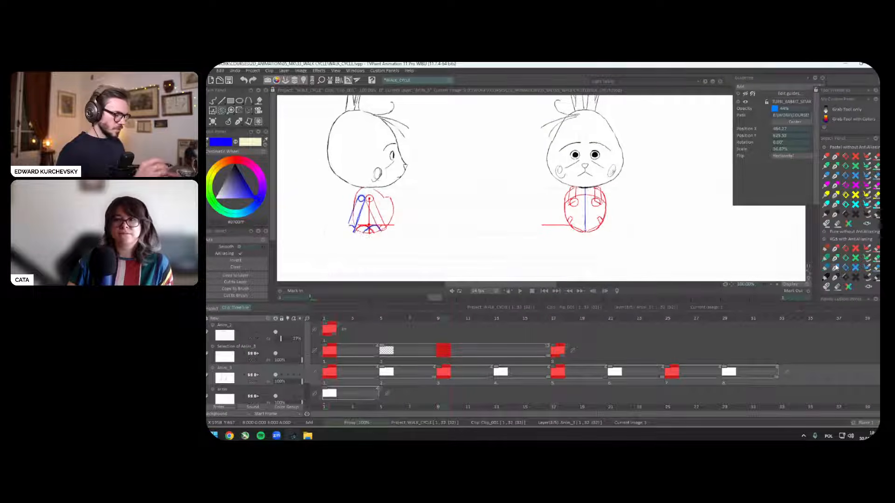
key("F4")
key("ctrl+s")
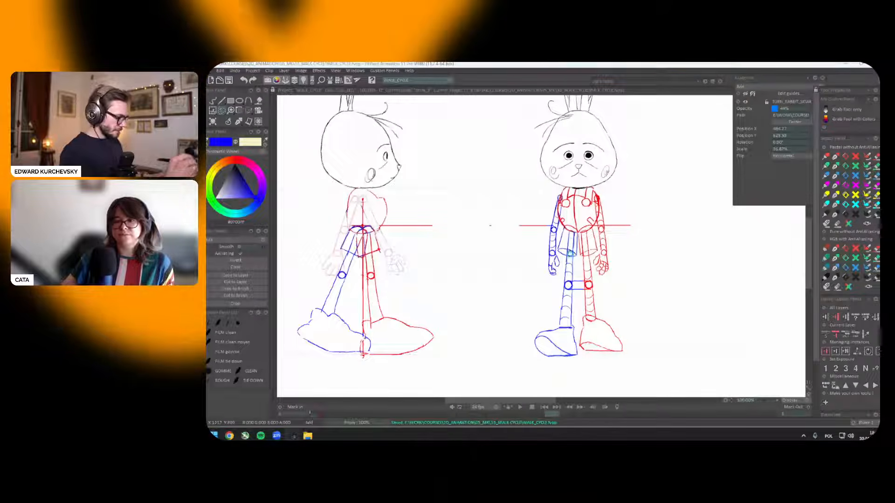
Step: On frame 17, select the front-view rabbit's legs separately and recolour the blue leg red and the red leg blue
key("F3")
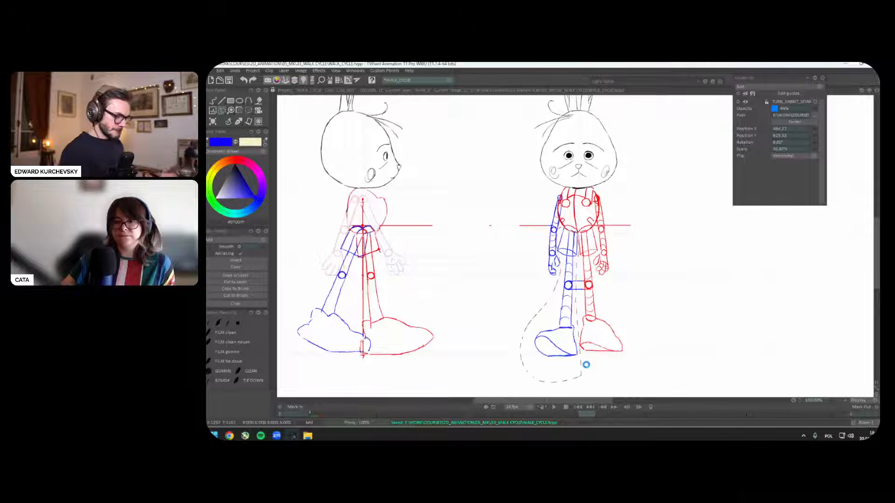
key("F3")
left_click(834, 159)
key("F3")
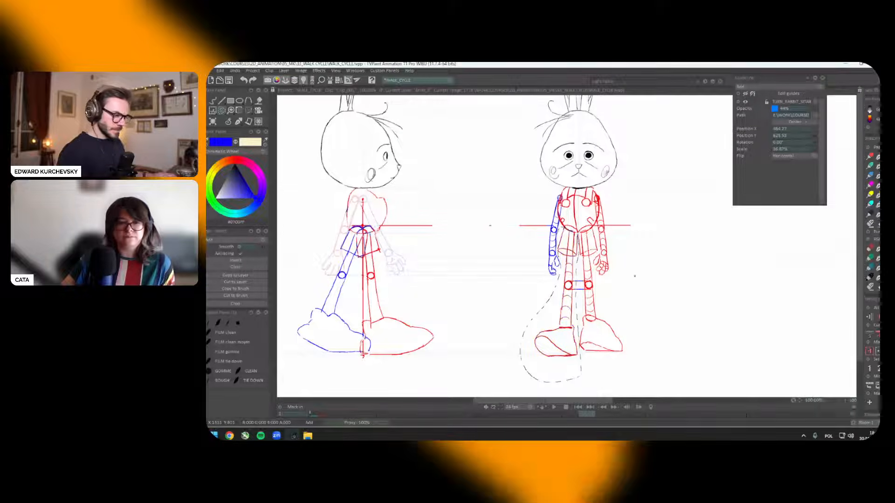
key("ctrl+d")
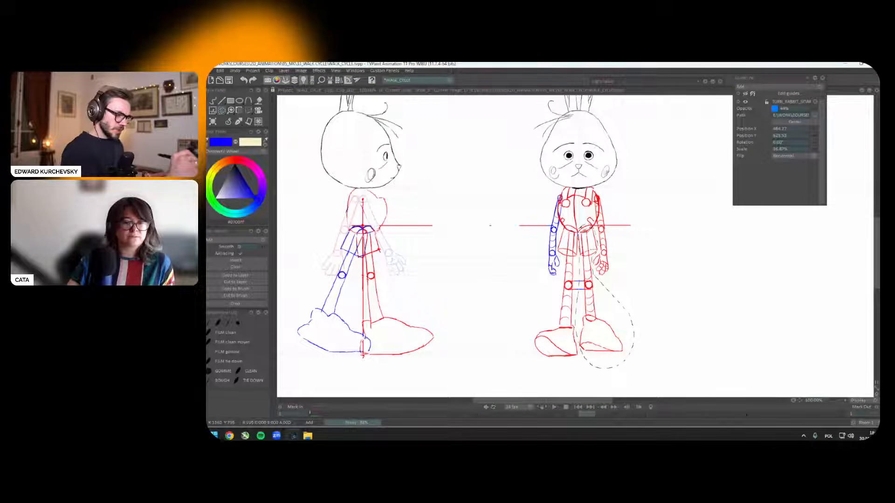
key("F3")
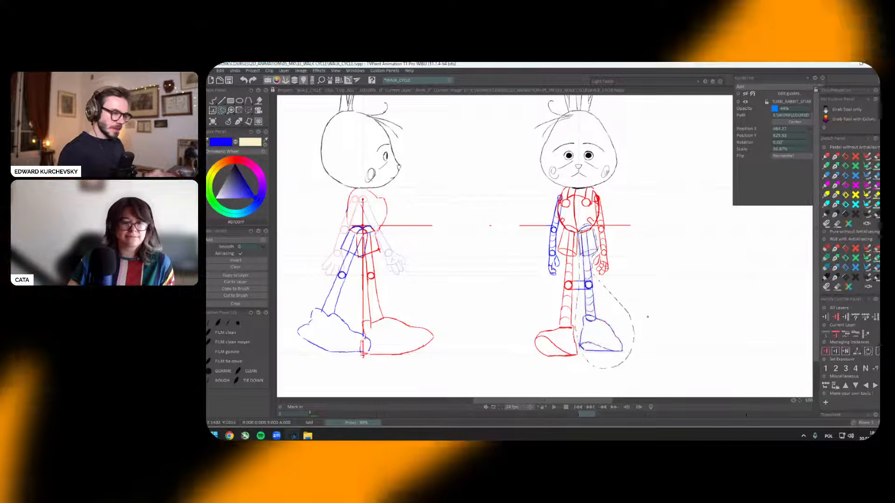
Step: On frame 9, draw the front-view rabbit's outer arm line in blue and show the previous pose through the light table
key("F3")
key("F4")
key("Left")
key("F4")
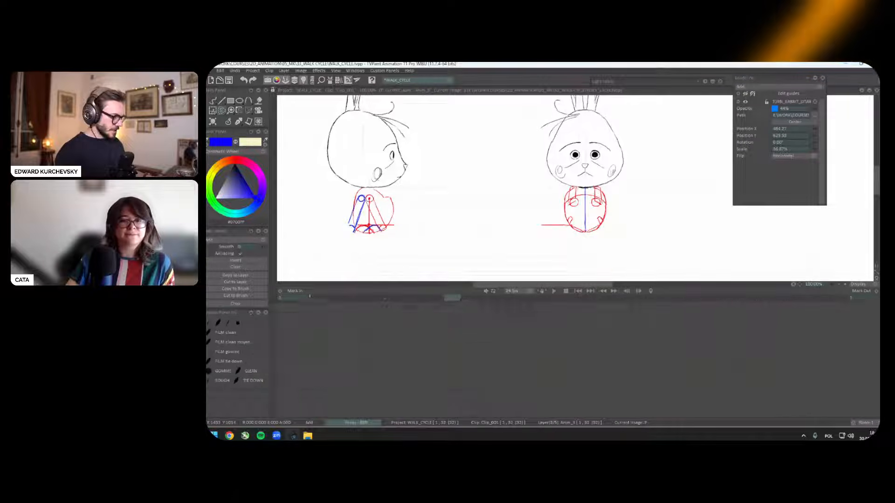
left_click(238, 122)
left_click(226, 124)
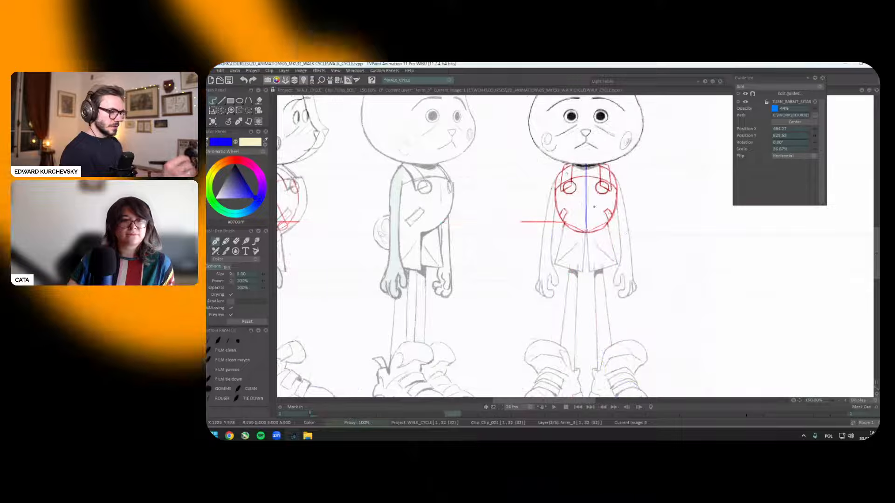
scroll(583, 260, "up", 1)
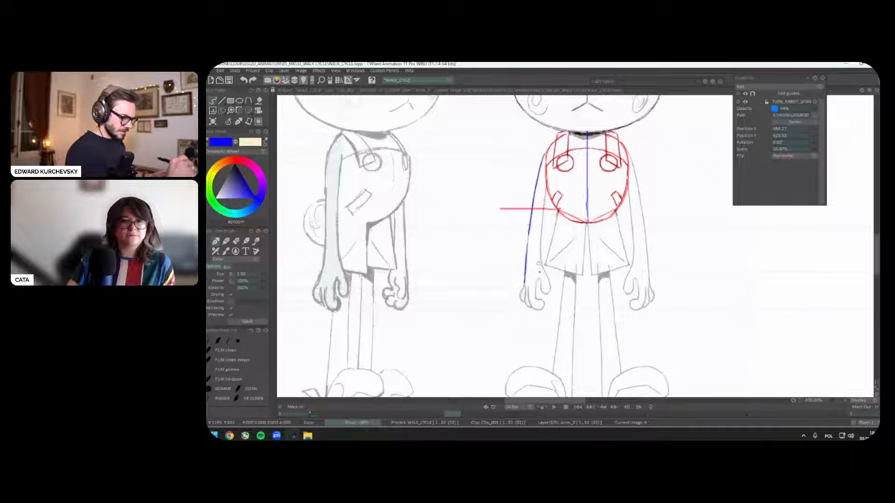
left_click(713, 83)
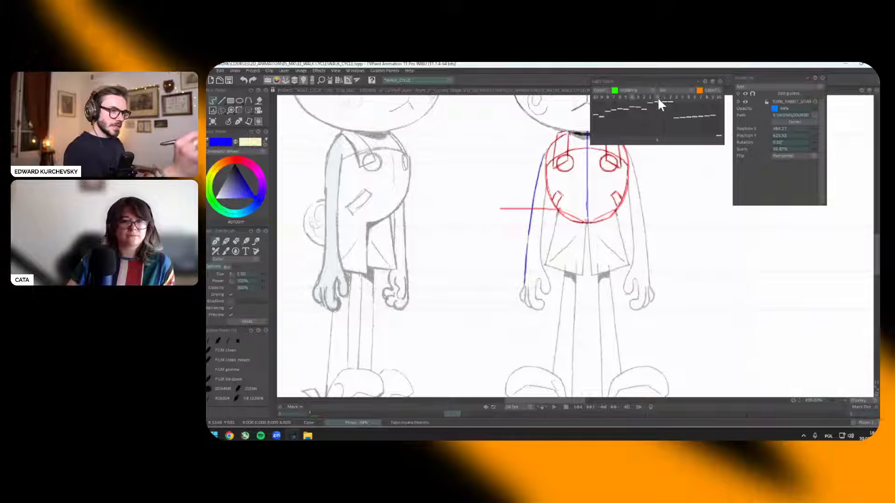
left_click(650, 97)
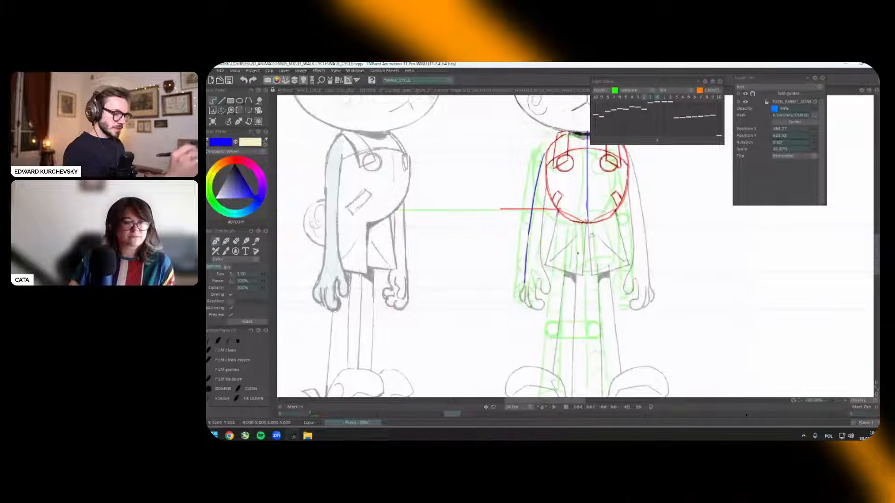
Step: Complete the front-view rabbit's blue arm on frame 9 with the hand, fingers and inner arm line
scroll(539, 320, "up", 3)
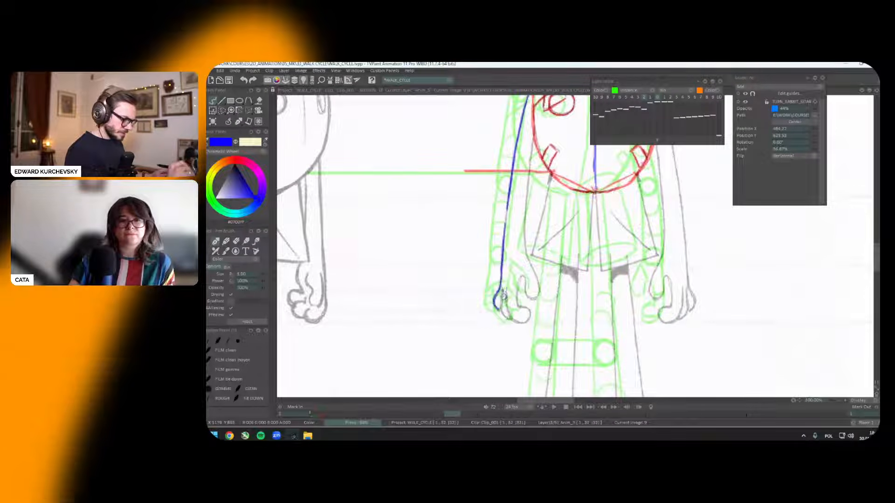
left_click_drag(498, 292, 509, 321)
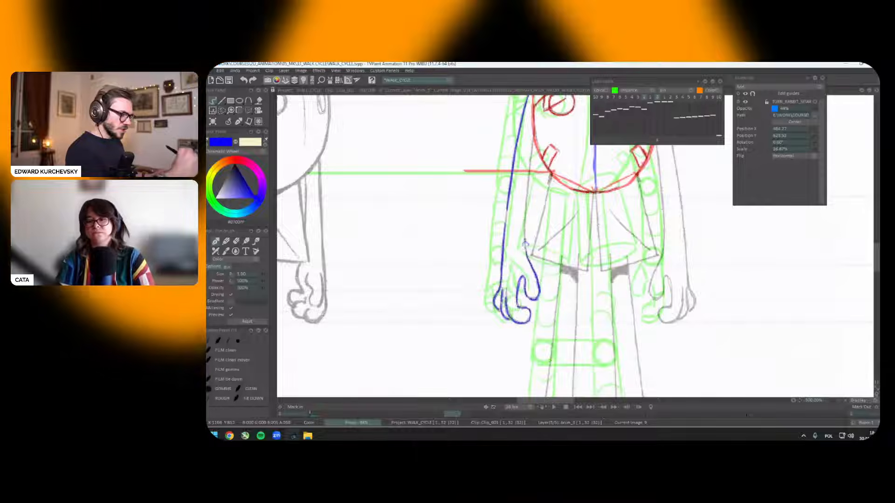
scroll(536, 289, "up", 2)
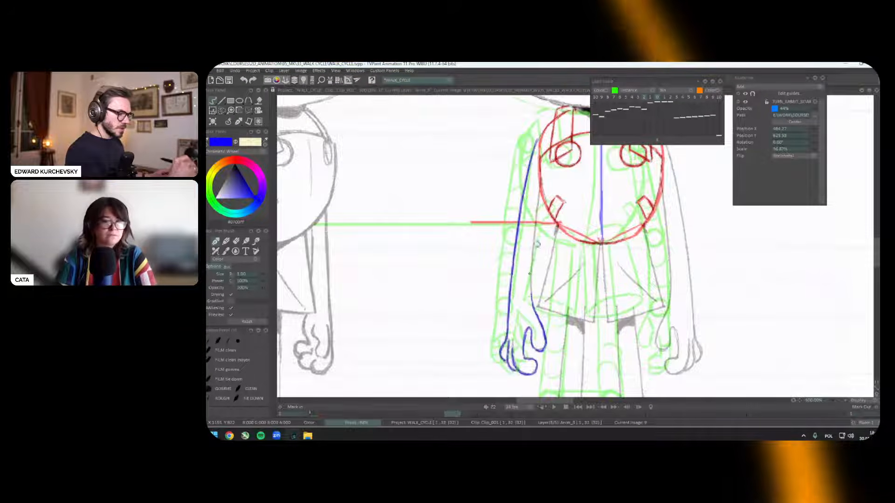
scroll(546, 167, "up", 1)
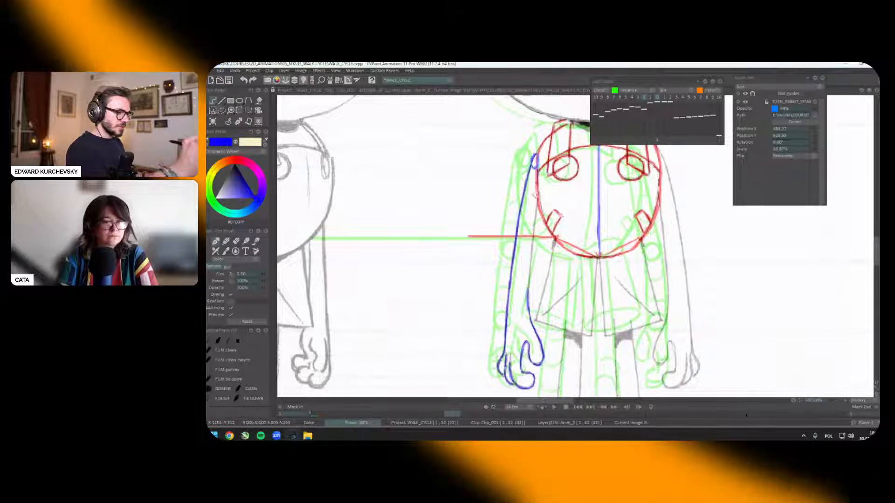
left_click_drag(535, 159, 528, 287)
scroll(526, 274, "down", 2)
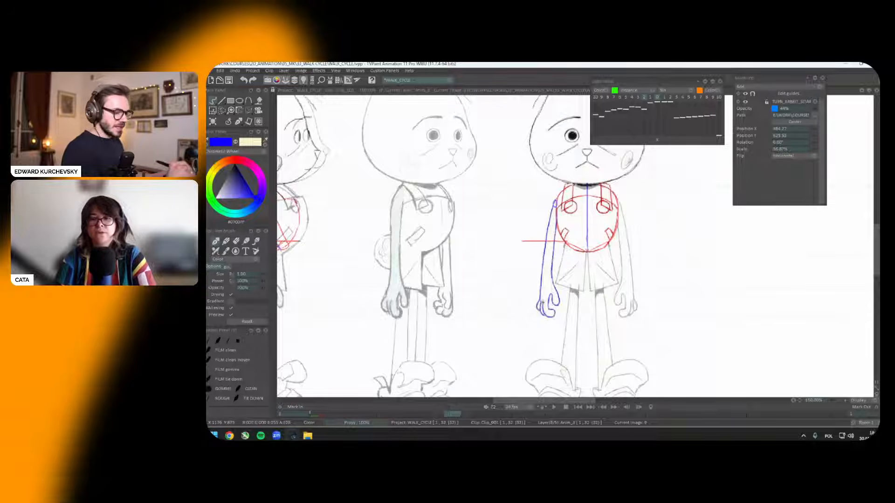
Step: Draw the front-view rabbit's opposite arm and hand in red on frame 9, following the reference sketch
scroll(638, 215, "down", 1)
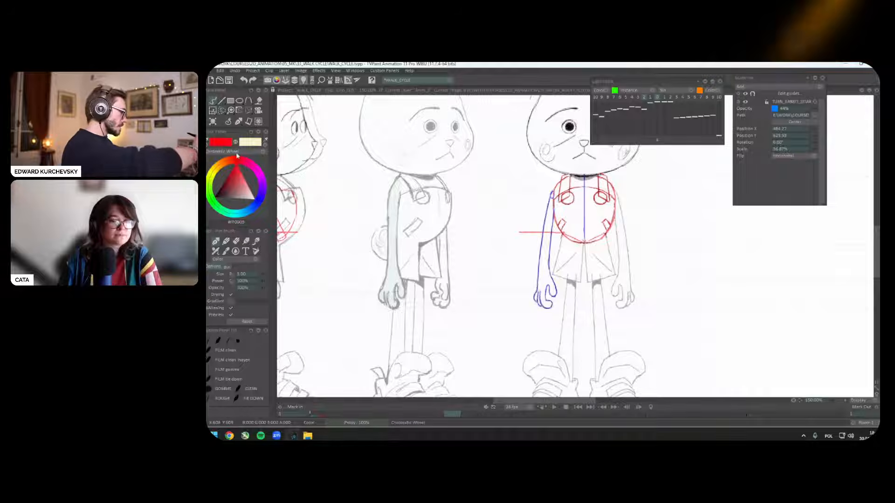
scroll(612, 164, "up", 1)
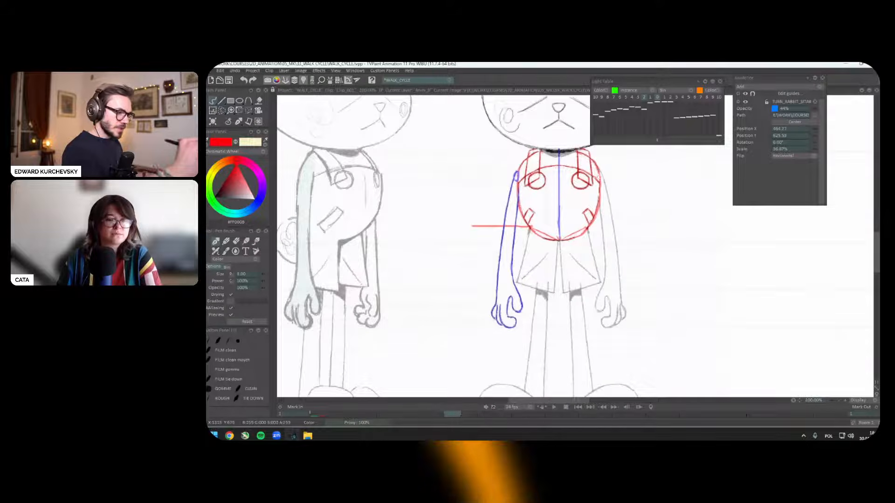
left_click_drag(600, 177, 605, 303)
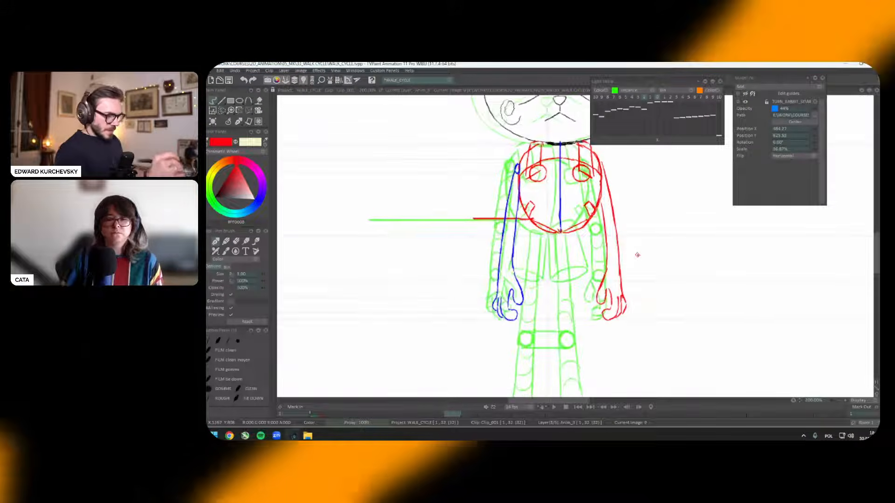
scroll(637, 255, "down", 2)
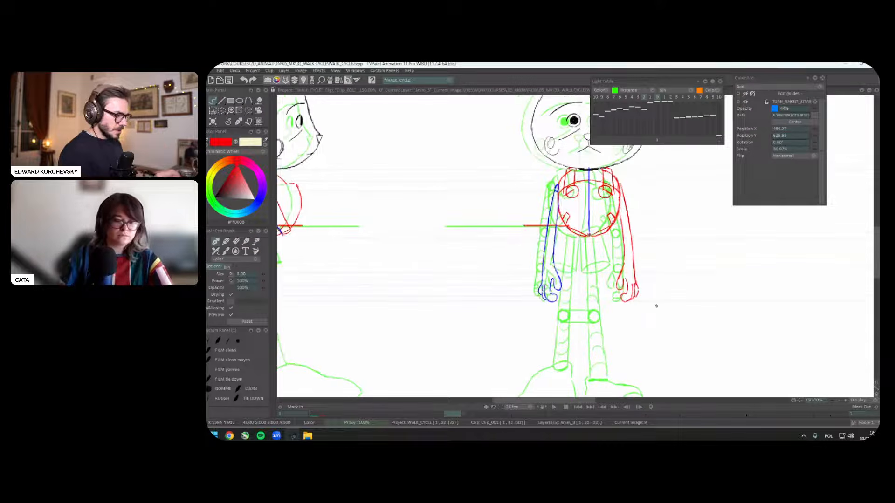
Step: On frame 1, select both of the front-view rabbit's hands and nudge them slightly upward
key("ctrl+t")
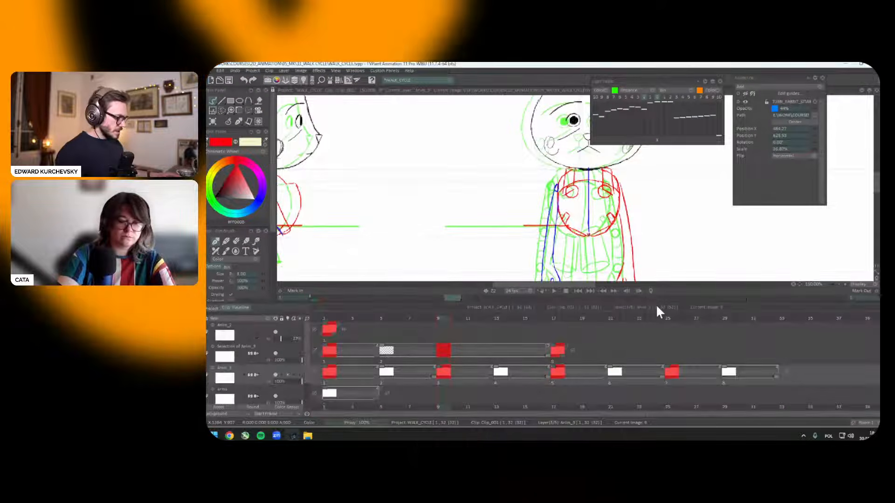
key("Home")
key("ctrl+t")
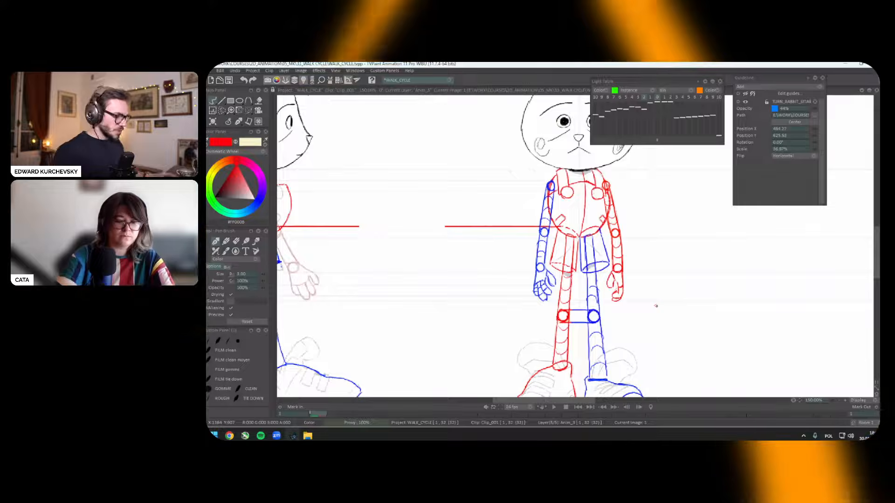
scroll(703, 214, "down", 2)
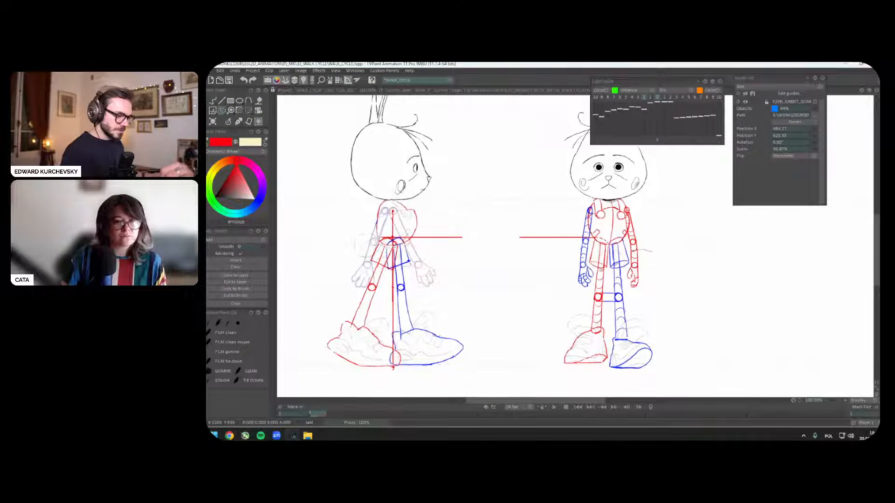
left_click_drag(626, 287, 653, 252)
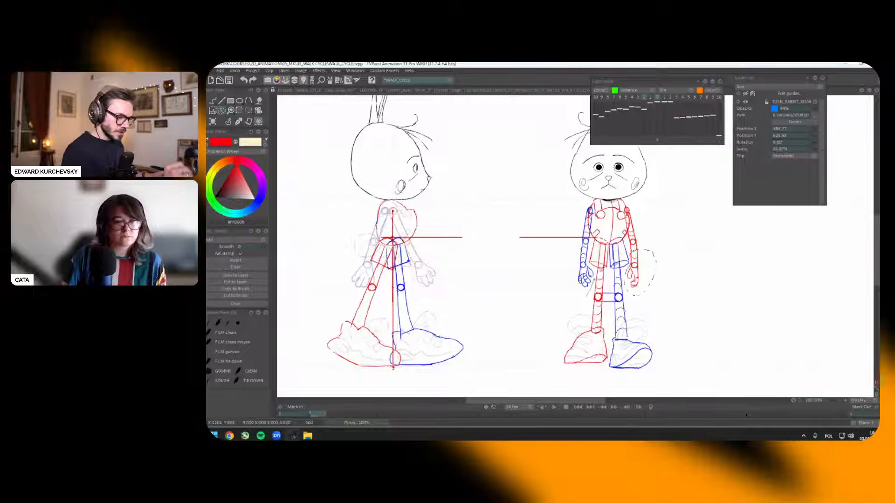
mouse_move(588, 296)
left_mouse_down()
mouse_move(567, 282)
mouse_move(587, 296)
left_mouse_up()
key("ctrl+t")
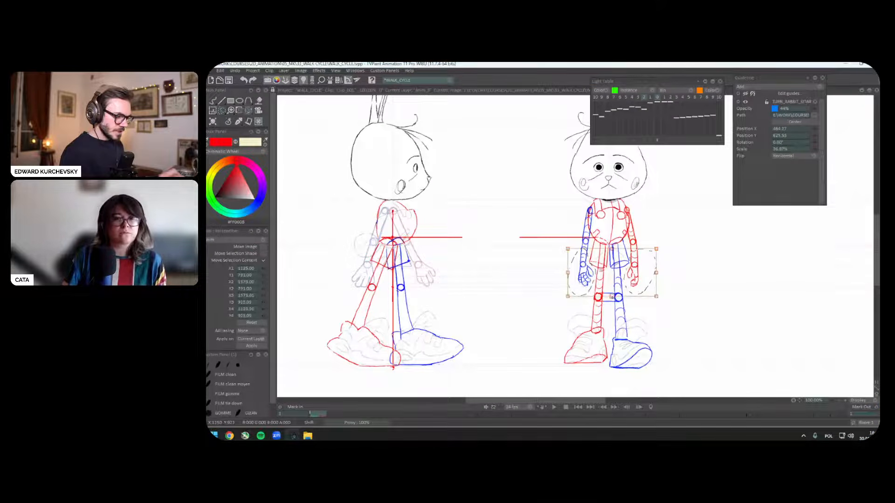
key("ctrl+z")
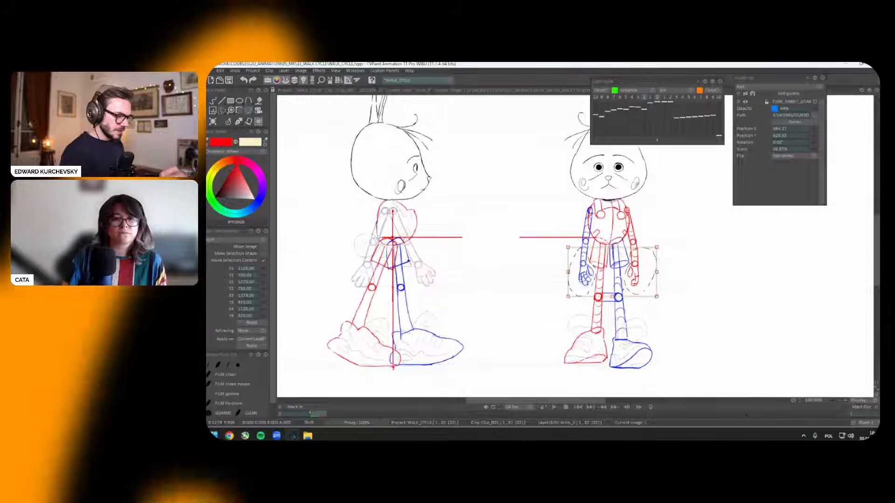
Step: On frame 17, select both of the front-view rabbit's hands and nudge them slightly upward
key("Tab")
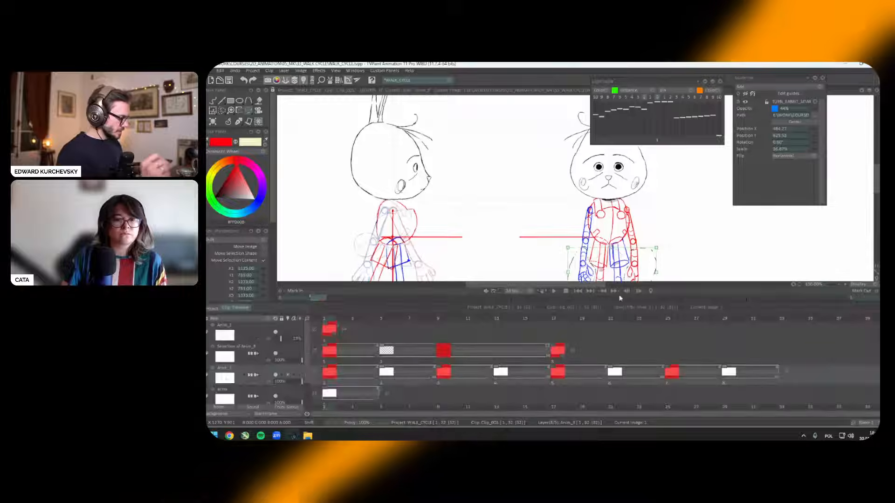
left_click(573, 328)
key("Tab")
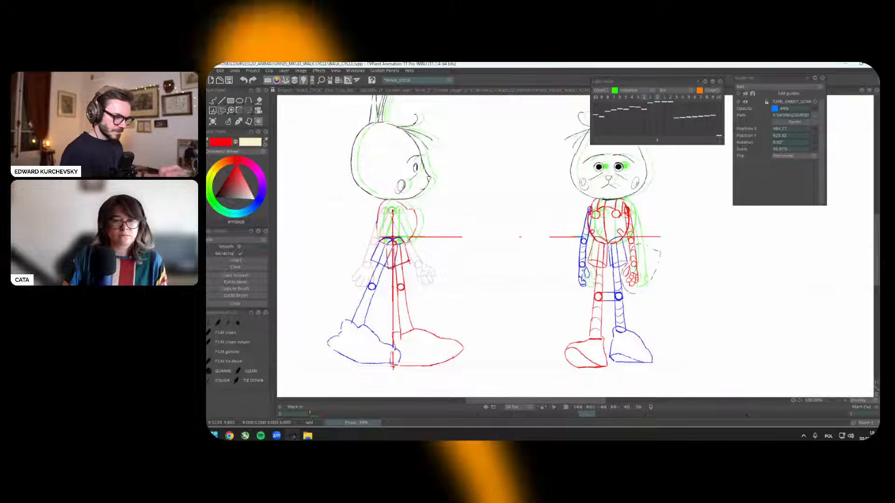
left_click_drag(577, 250, 583, 249)
key("ctrl+t")
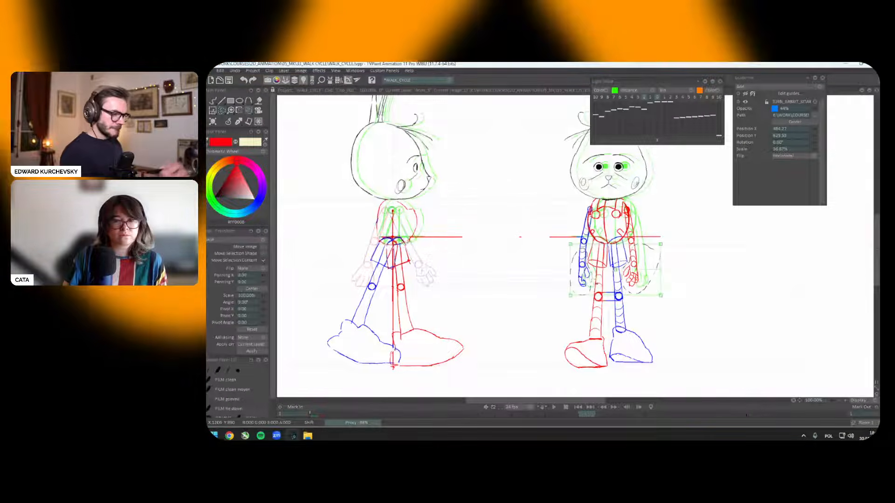
left_click_drag(595, 291, 572, 281)
key("ctrl+z")
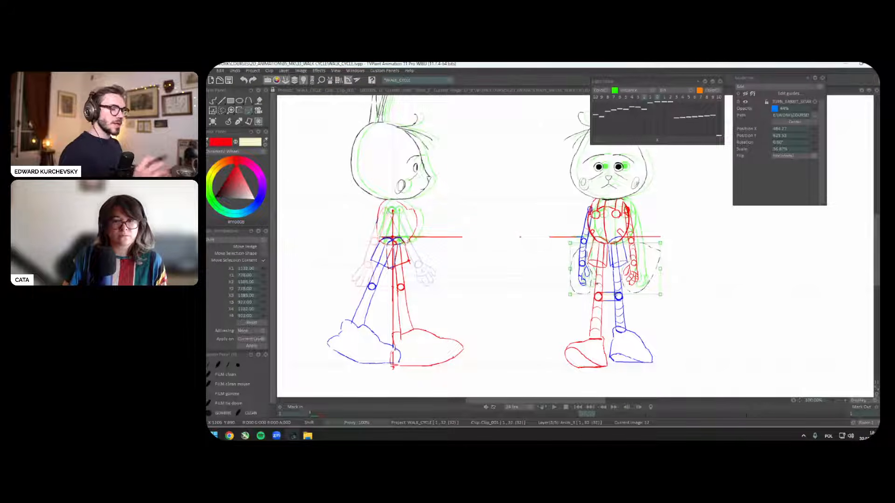
Step: On the Selection of Anim_3 layer, select the side-view rabbit's hands and nudge them slightly upward on frames 1 and 17
key("Tab")
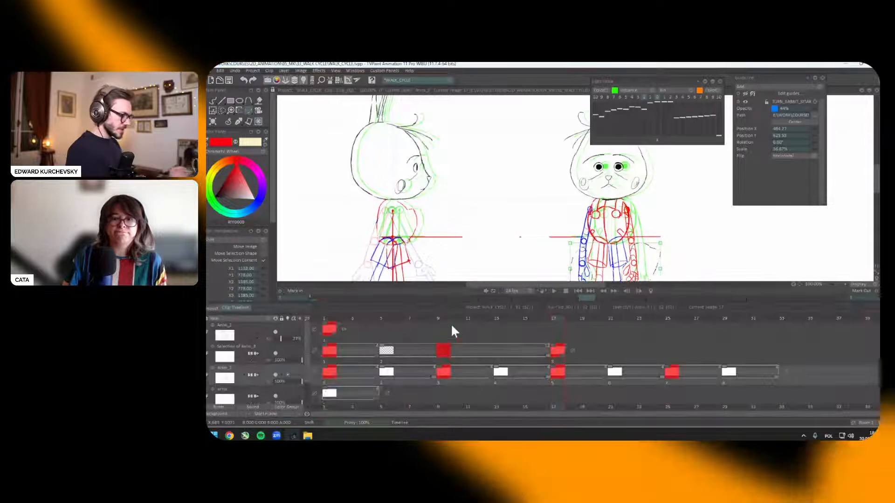
left_click(441, 319)
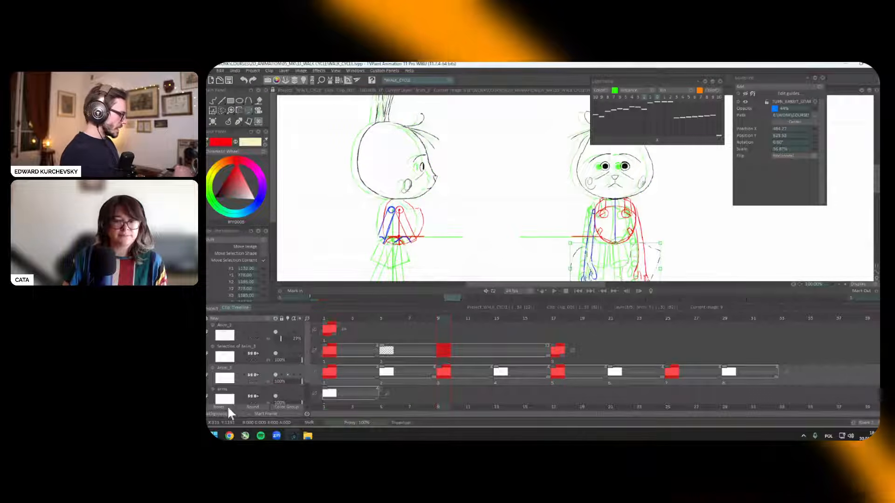
left_click(321, 329)
key("Tab")
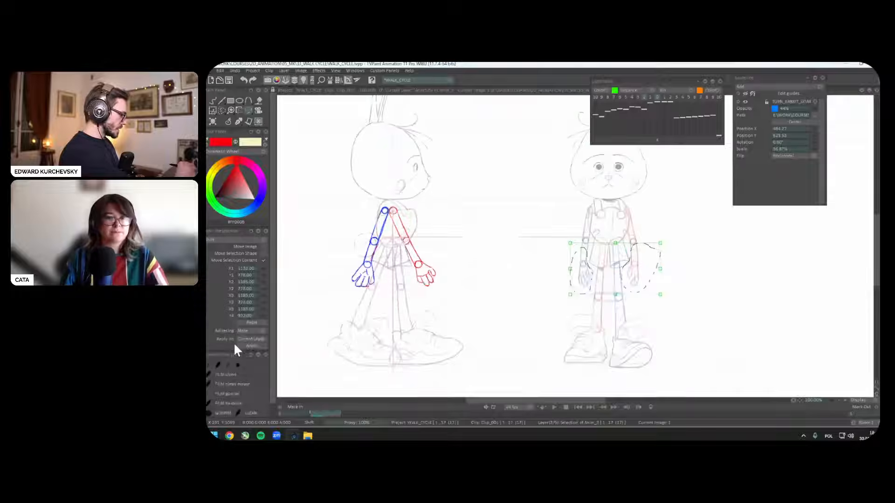
left_click(233, 342)
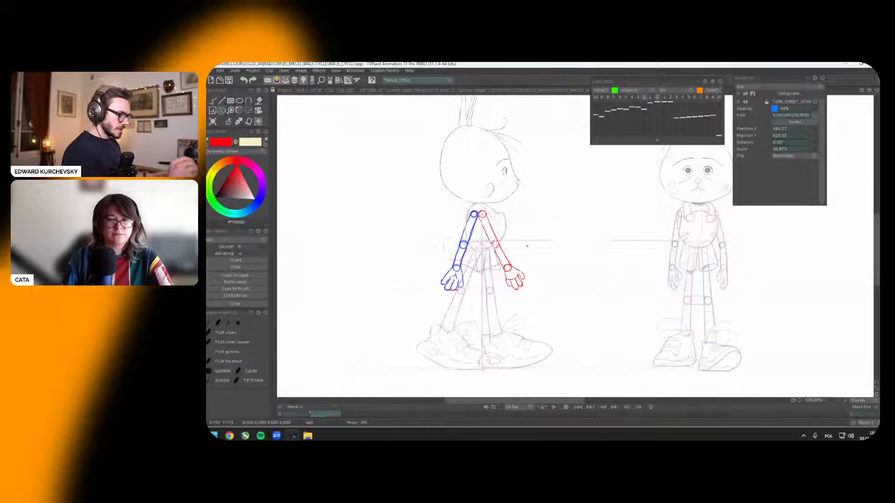
left_click_drag(525, 246, 544, 268)
left_click_drag(443, 252, 445, 254)
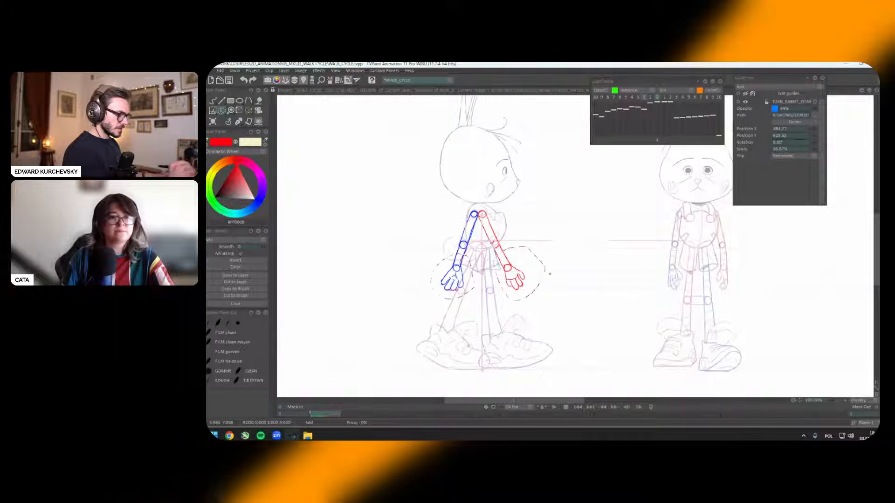
key("ctrl+t")
left_click_drag(573, 322, 554, 315)
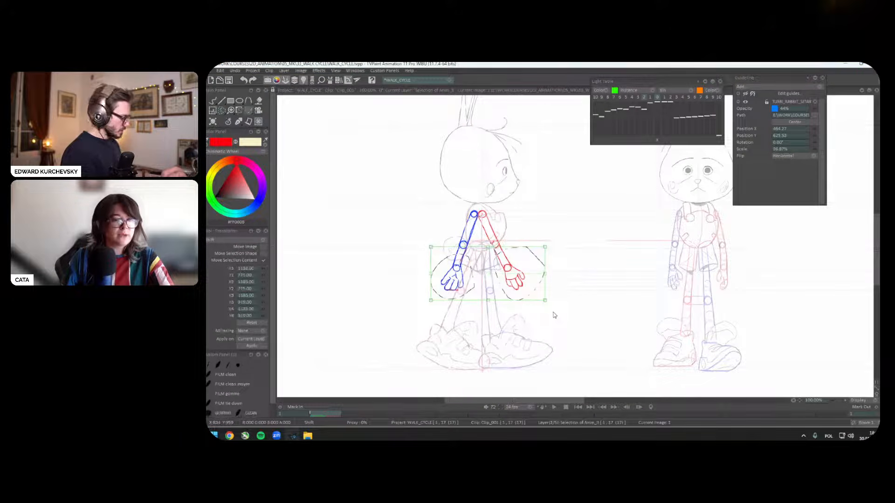
key("Tab")
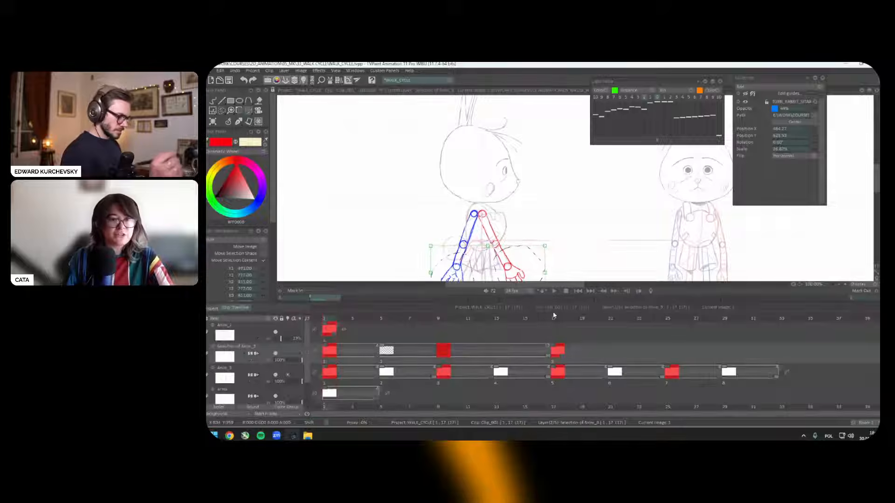
left_click(555, 318)
key("Tab")
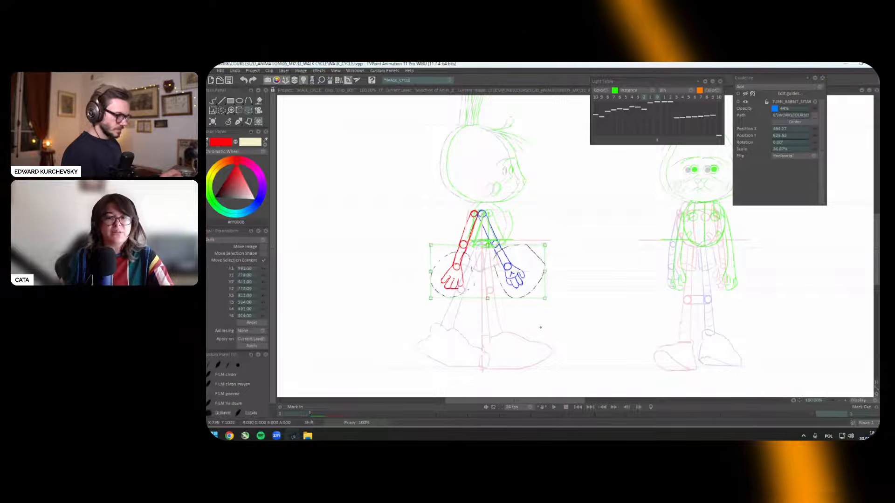
Step: Return to frame 9 on the Anim_3 layer and hide the light table's overlay
key("Tab")
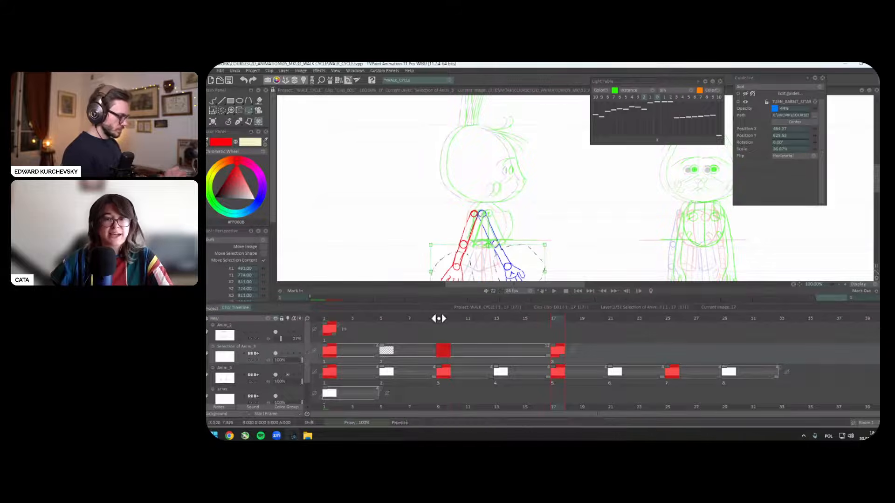
key("Tab")
key("Tab")
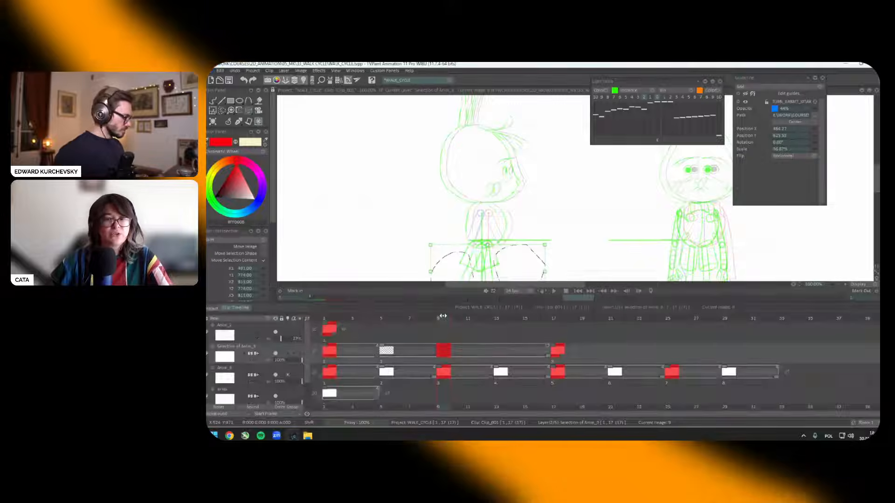
left_click(243, 375)
key("Tab")
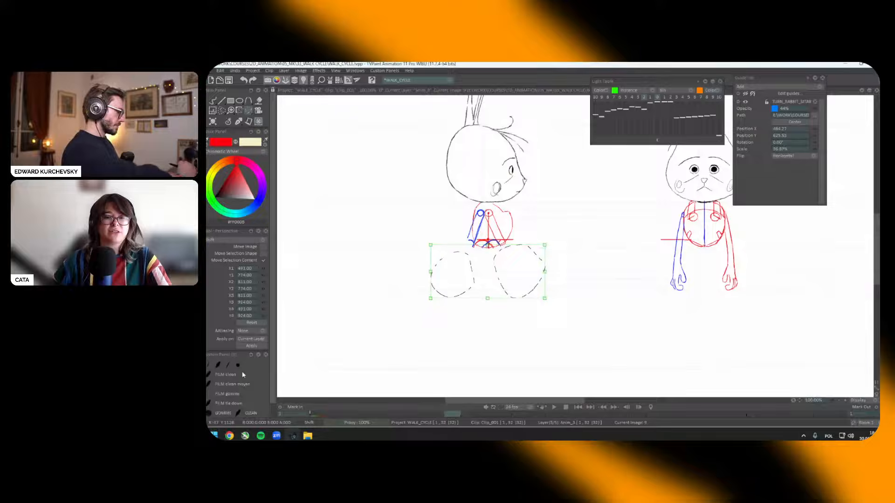
Step: Leave the transform of the side-view hands, switch to the drawing brush and show the character turnaround guide
left_click(228, 122)
left_click(226, 127)
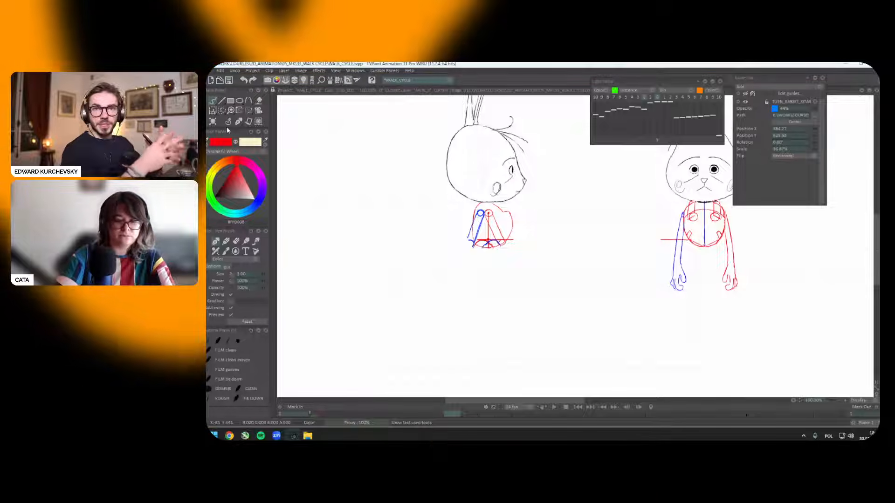
key("Tab")
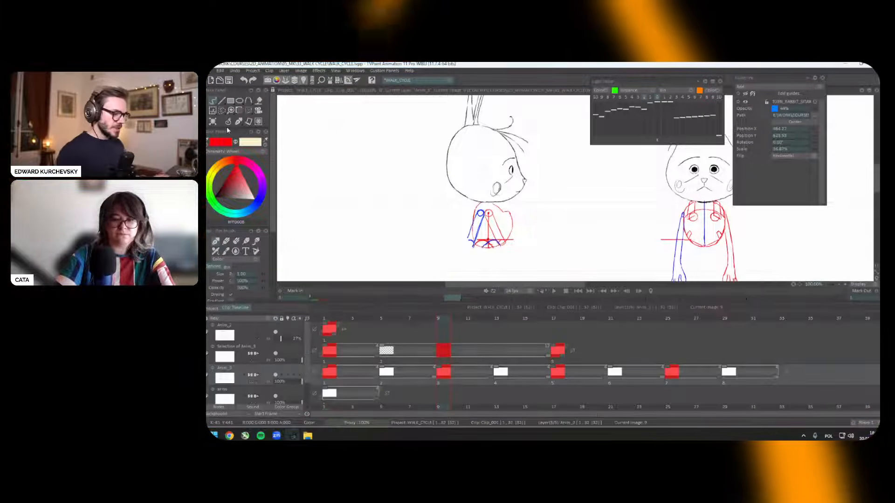
key("Tab")
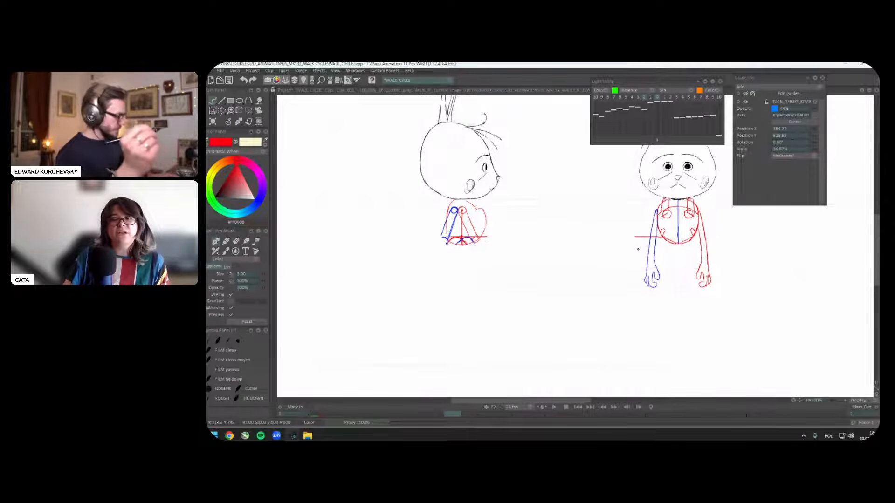
key("g")
left_click_drag(638, 249, 604, 247)
Step: On frame 9, trace the front-view rabbit's shorts from the turnaround guide, one leg blue and the other red, and hide the guide
left_click(228, 123)
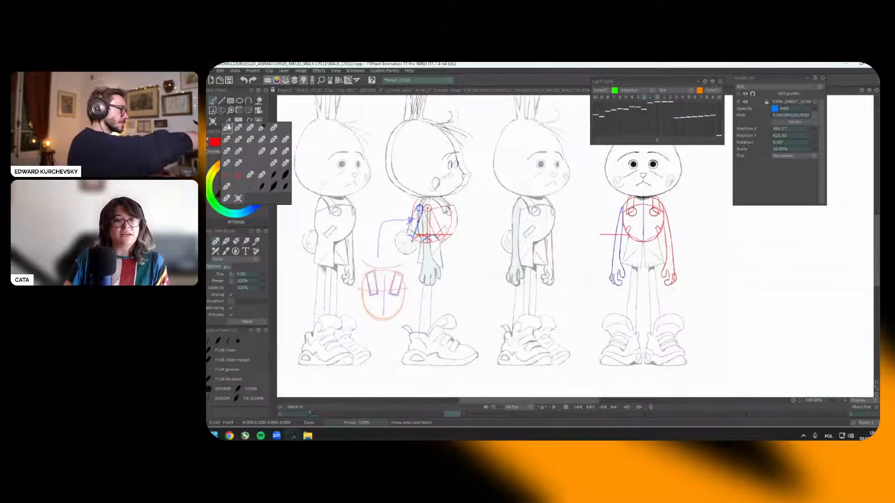
left_click(255, 201)
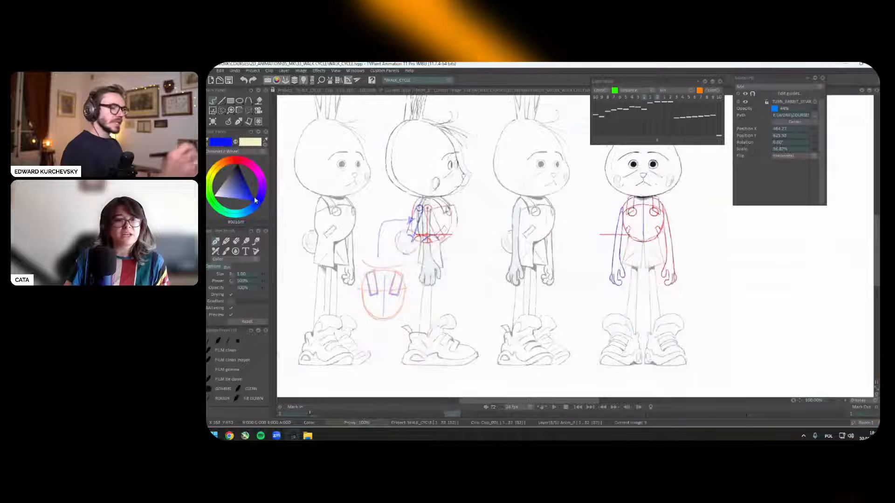
scroll(671, 270, "up", 3)
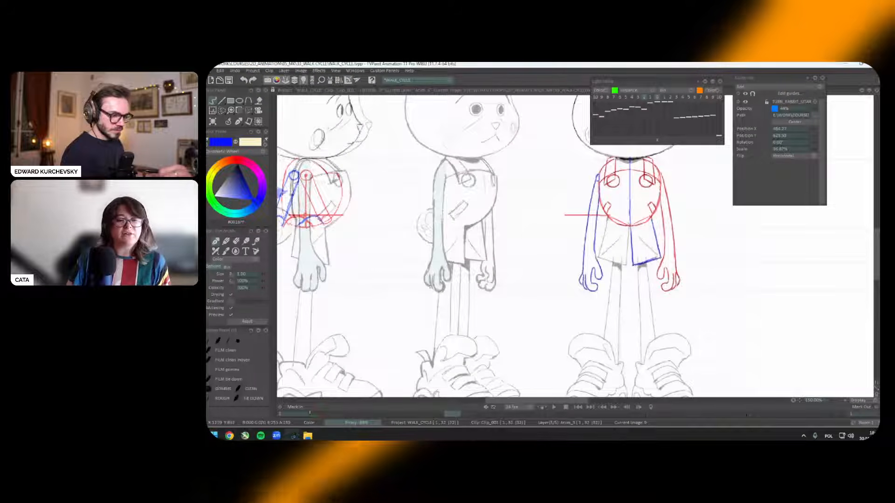
mouse_move(633, 265)
left_mouse_down()
mouse_move(660, 258)
mouse_move(629, 242)
mouse_move(628, 259)
mouse_move(576, 234)
left_mouse_up()
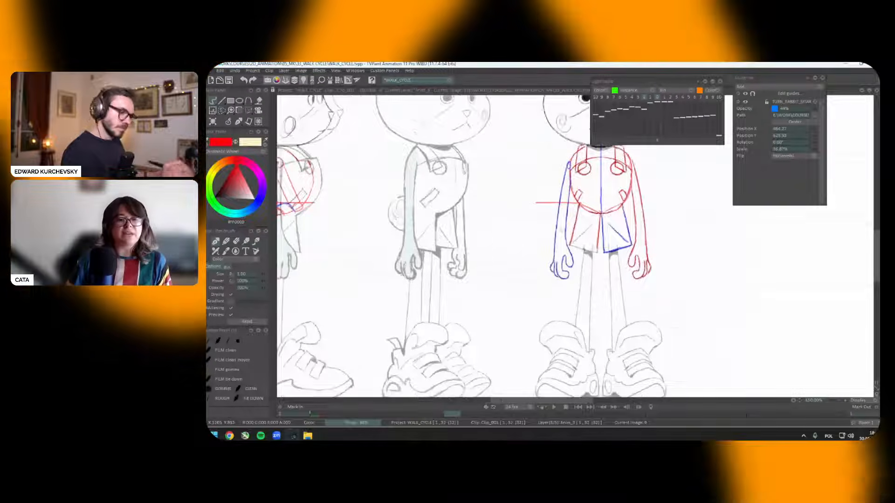
scroll(574, 247, "down", 2)
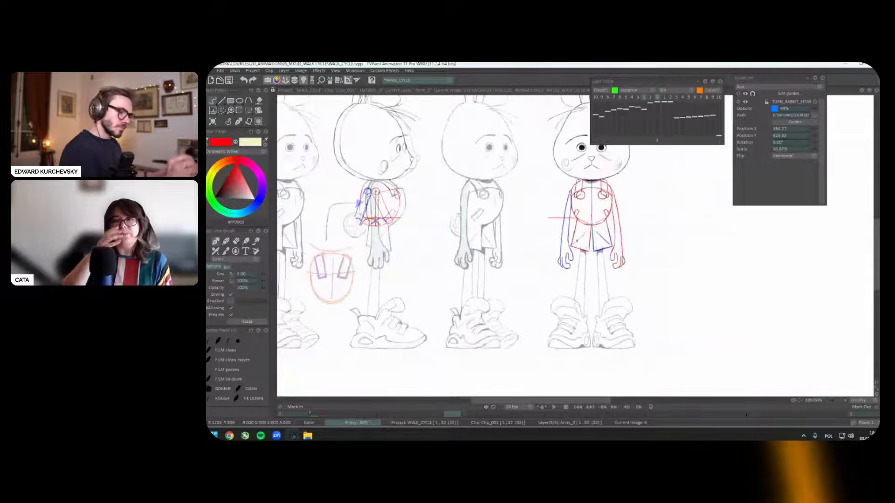
left_click_drag(638, 272, 631, 266)
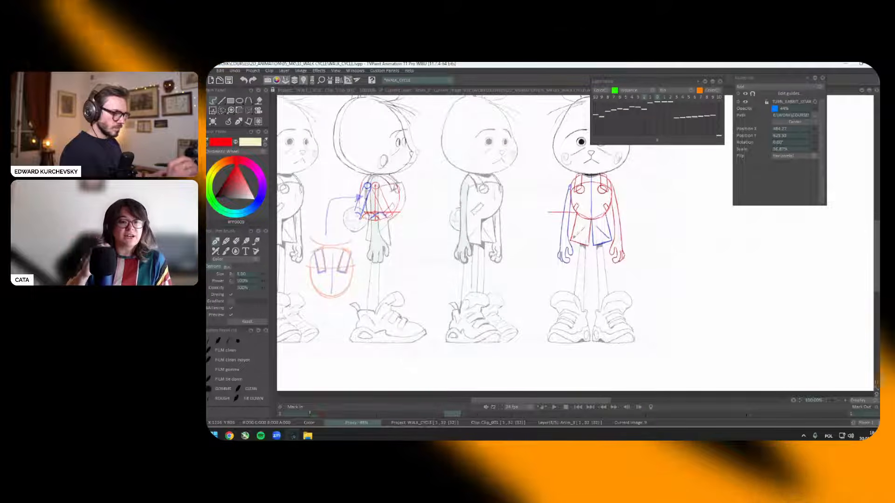
key("l")
key("g")
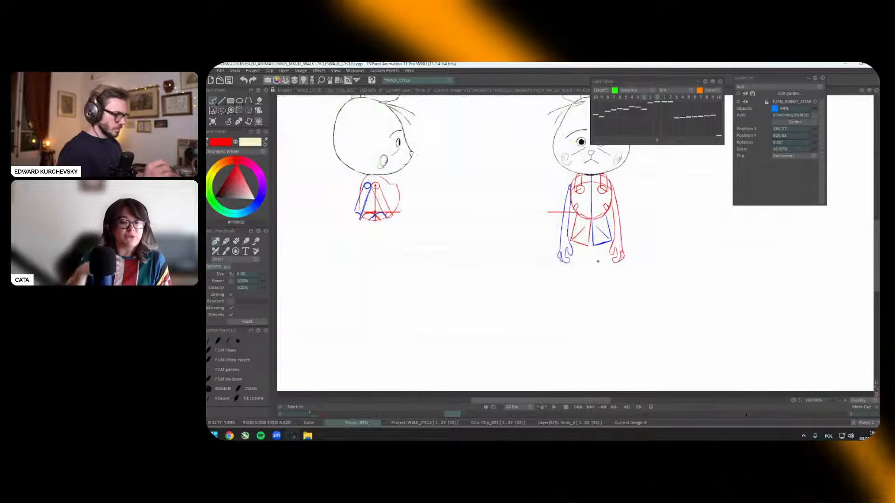
Step: Flip between frame 9 and its neighbouring frames to compare the passing pose with the contact poses
key("Left")
key("Right")
key("Right")
key("Left")
key("Left")
key("Right")
key("Right")
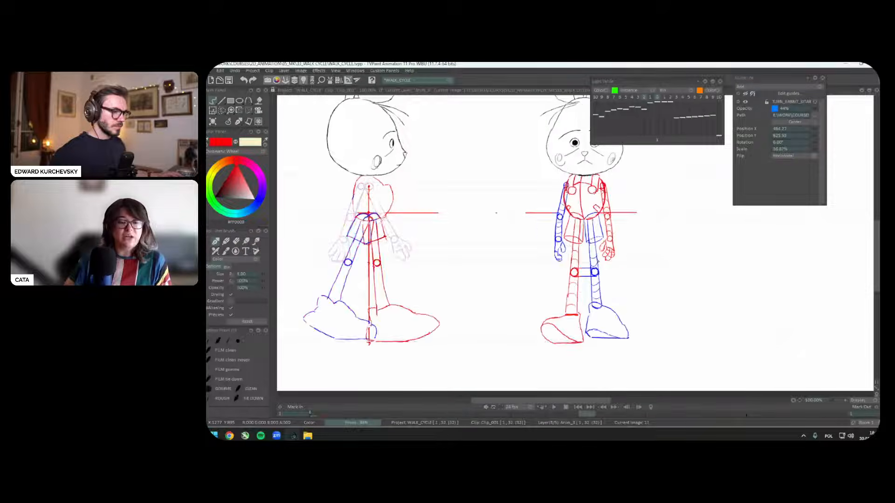
key("Left")
key("Left")
key("Right")
key("Right")
key("Left")
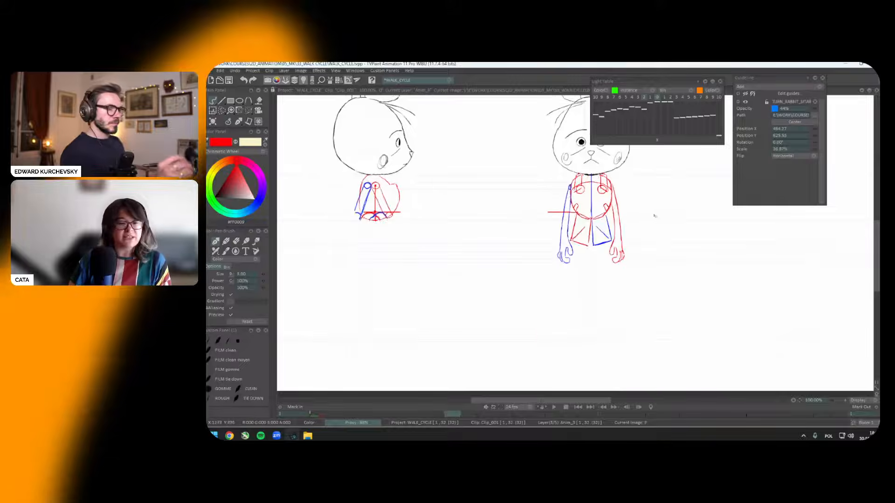
Step: Overlay the contact pose on frame 9 with the light table, shift it sideways to check the front-view shorts, and reset and hide it
scroll(654, 216, "up", 1)
scroll(671, 243, "down", 1)
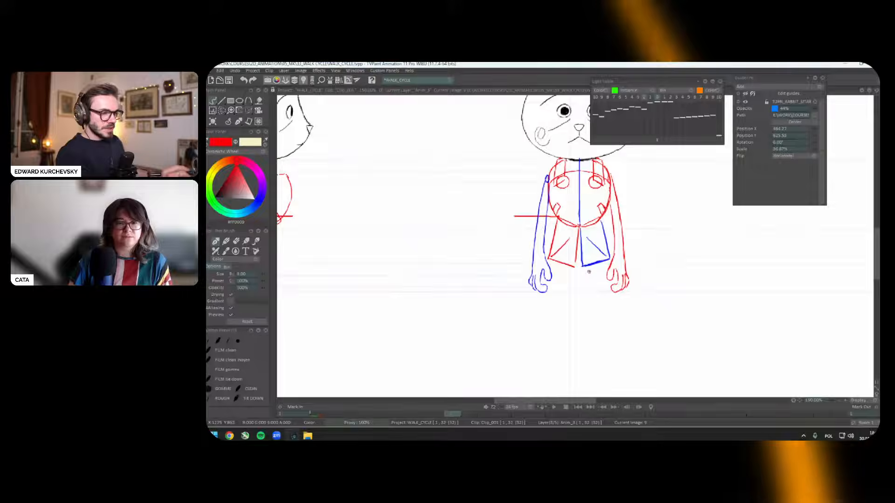
key("Left")
key("Right")
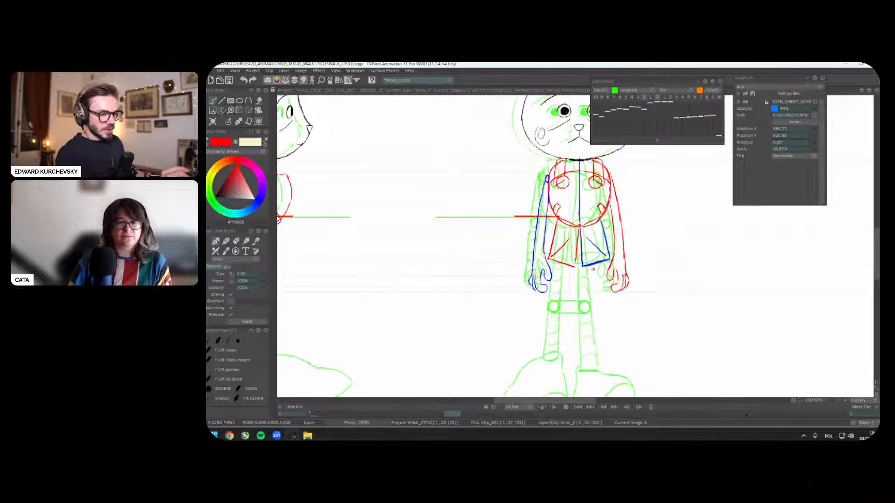
left_click_drag(616, 216, 625, 215)
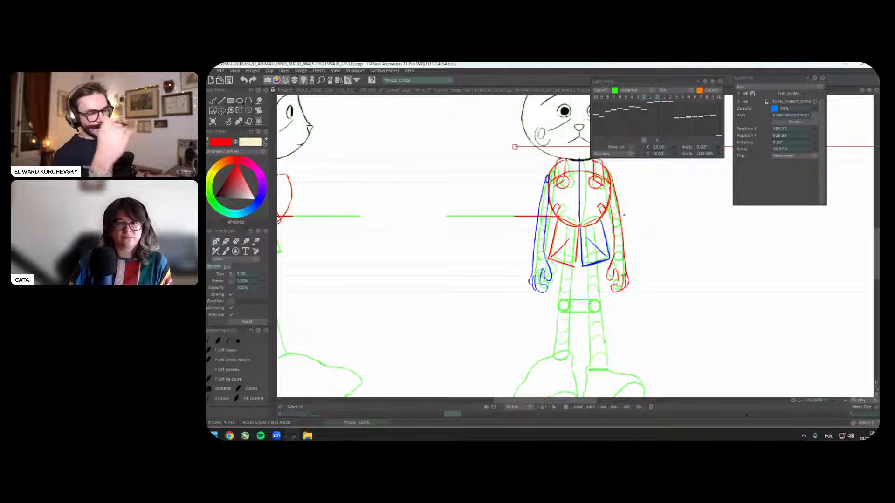
left_click(657, 140)
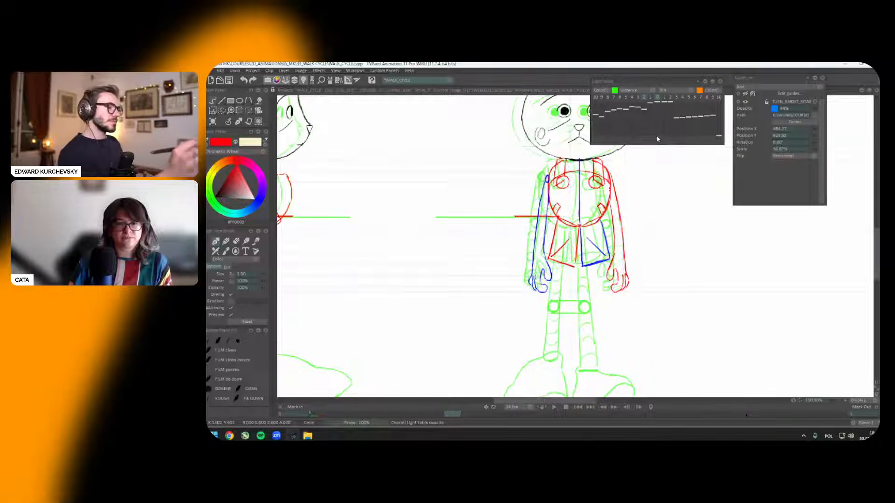
key("l")
key("Left")
scroll(657, 241, "down", 2)
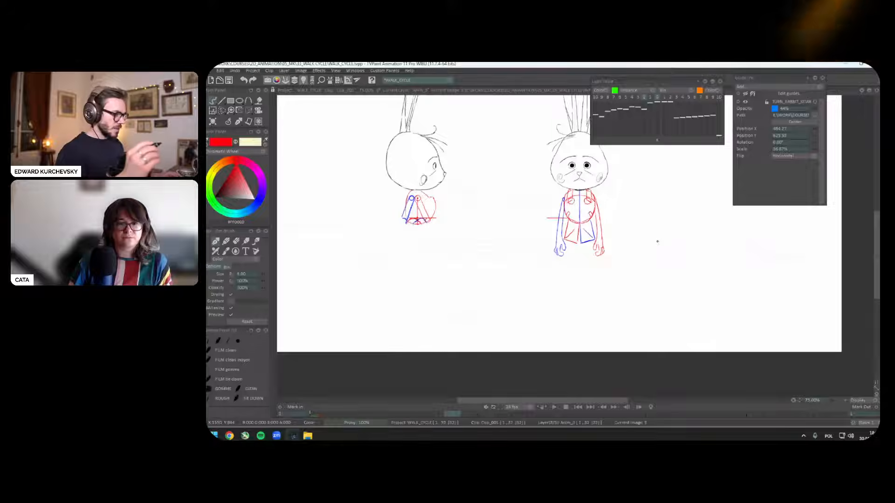
Step: Copy the front-view torso, arms and shorts from frame 9 to frame 25 on the Anim_3 layer, and delete the old torso there
key("shift+Tab")
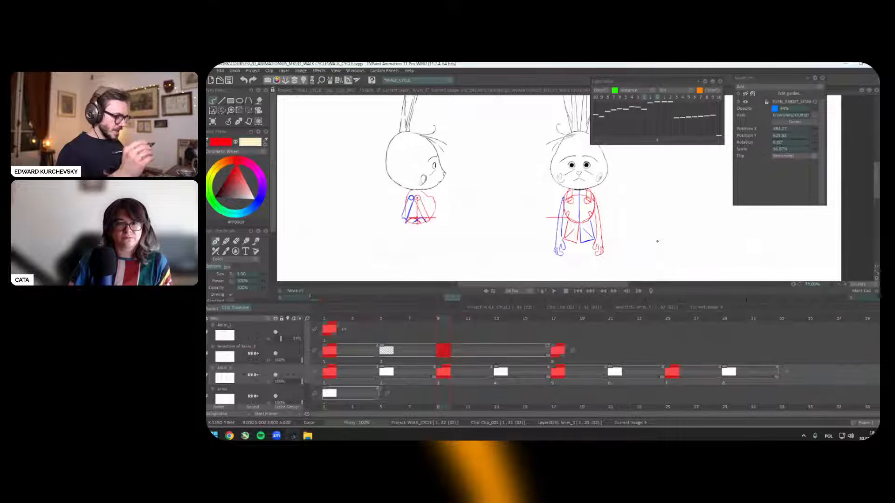
scroll(657, 241, "up", 1)
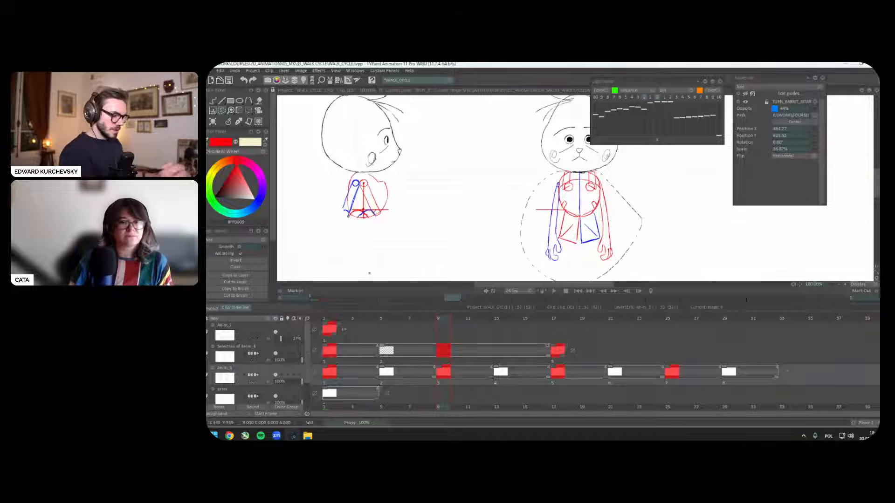
left_click(667, 319)
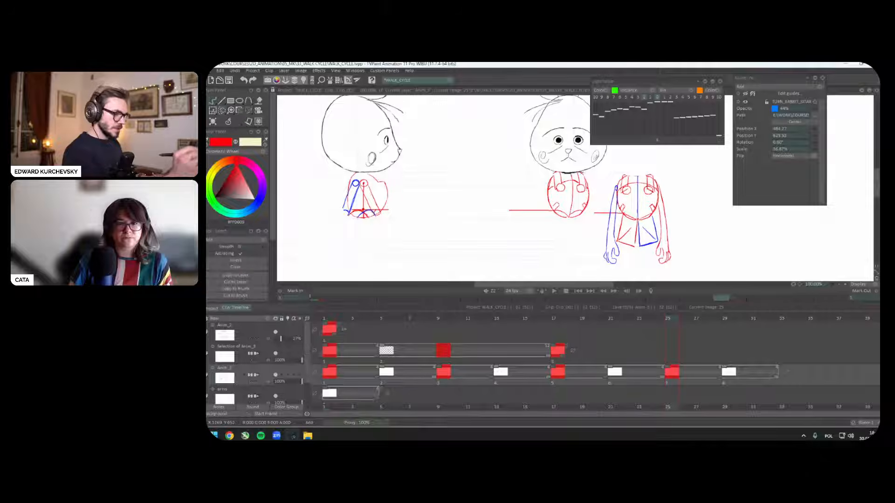
mouse_move(536, 174)
left_mouse_down()
mouse_move(489, 210)
mouse_move(600, 192)
left_mouse_up()
key("Delete")
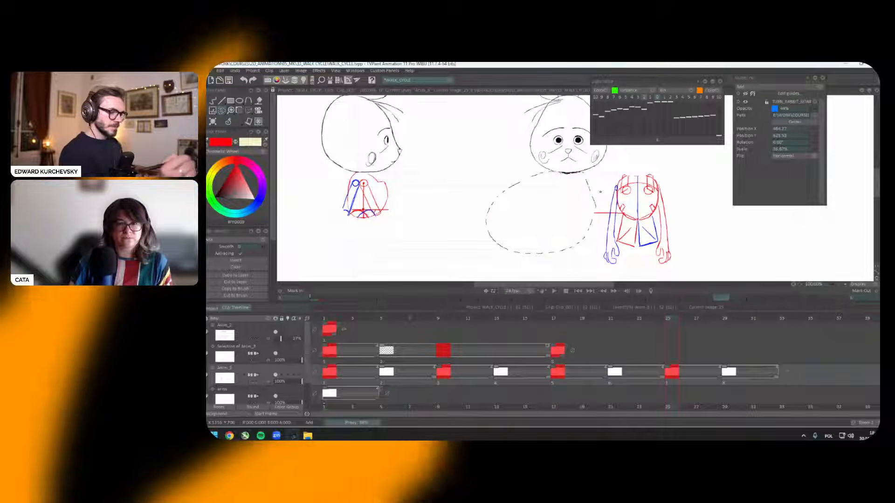
key("ctrl+d")
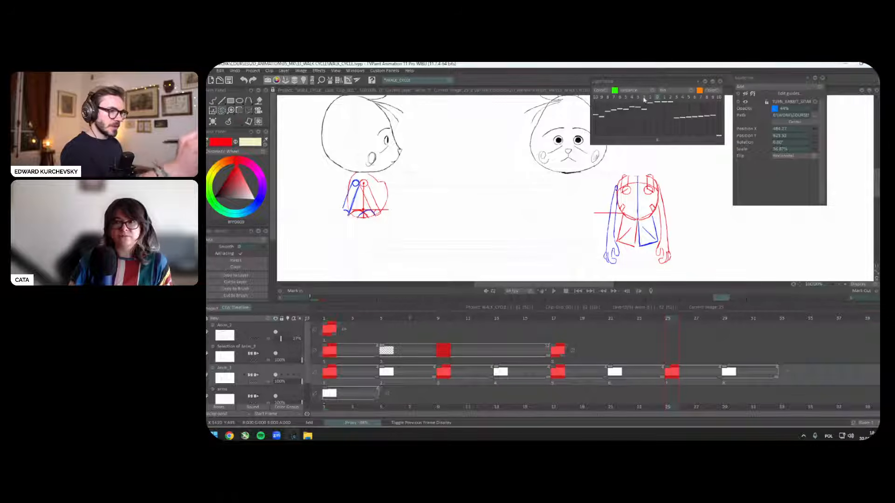
Step: On frame 25, show the frame 9 pose in the light table and shift the overlay until its front-view head matches the current one
left_click(634, 141)
key("Tab")
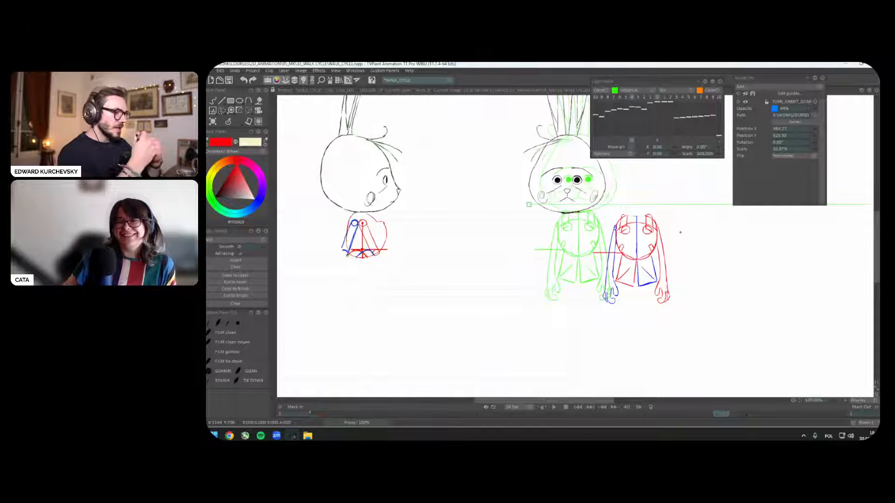
left_click_drag(528, 204, 516, 238)
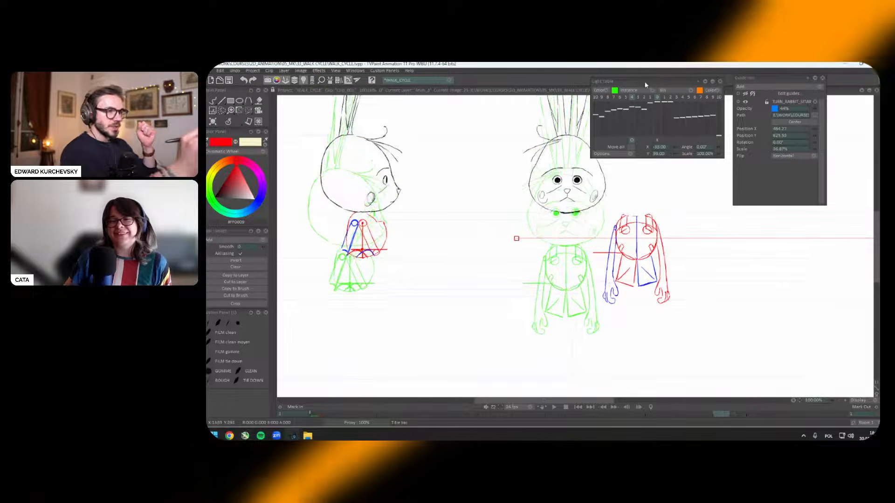
left_click_drag(648, 90, 645, 89)
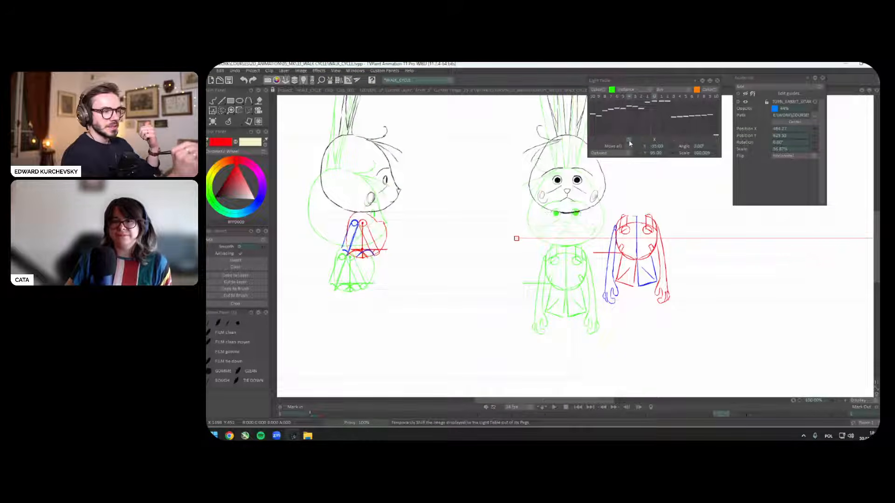
mouse_move(629, 143)
left_mouse_down()
mouse_move(629, 102)
mouse_move(556, 160)
left_mouse_up()
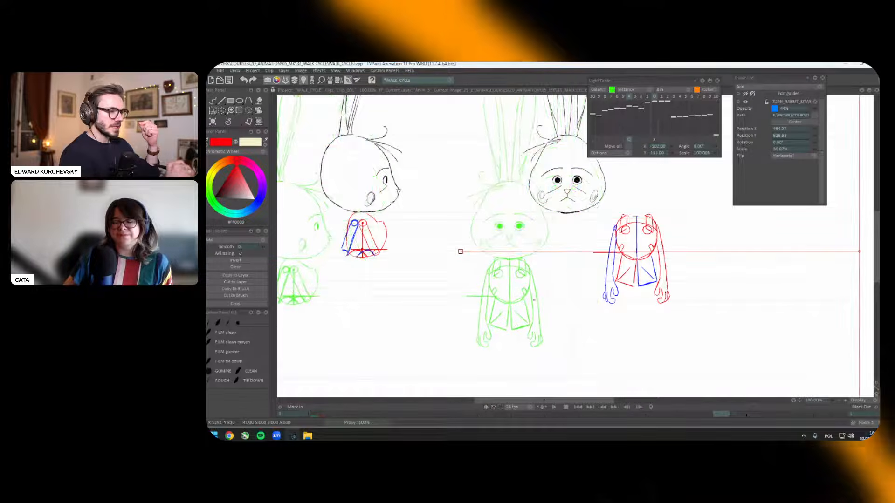
scroll(556, 160, "down", 2)
mouse_move(626, 247)
left_mouse_down()
mouse_move(559, 345)
mouse_move(531, 357)
left_mouse_up()
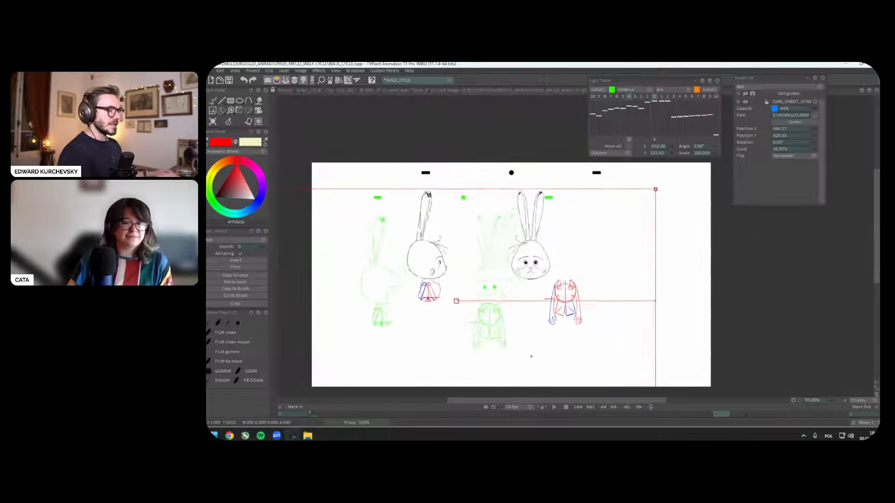
left_click_drag(600, 344, 627, 303)
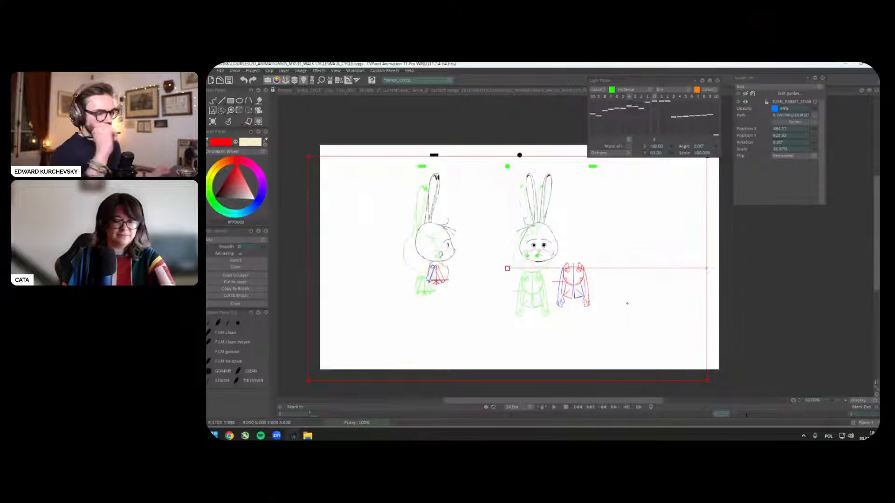
scroll(627, 303, "up", 5)
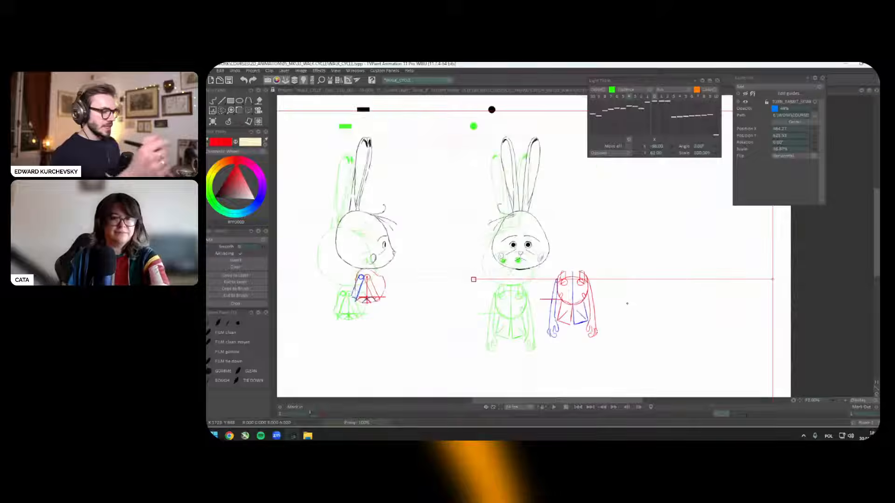
mouse_move(633, 303)
left_mouse_down()
mouse_move(651, 279)
mouse_move(656, 284)
left_mouse_up()
Step: Select the pasted front-view body on frame 25 and move it under the head to match the light table overlay
scroll(651, 278, "up", 2)
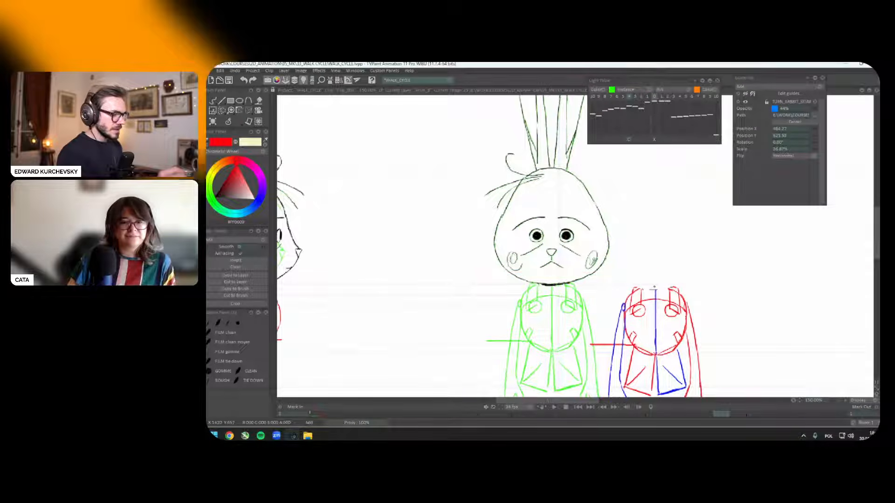
left_click_drag(652, 288, 655, 245)
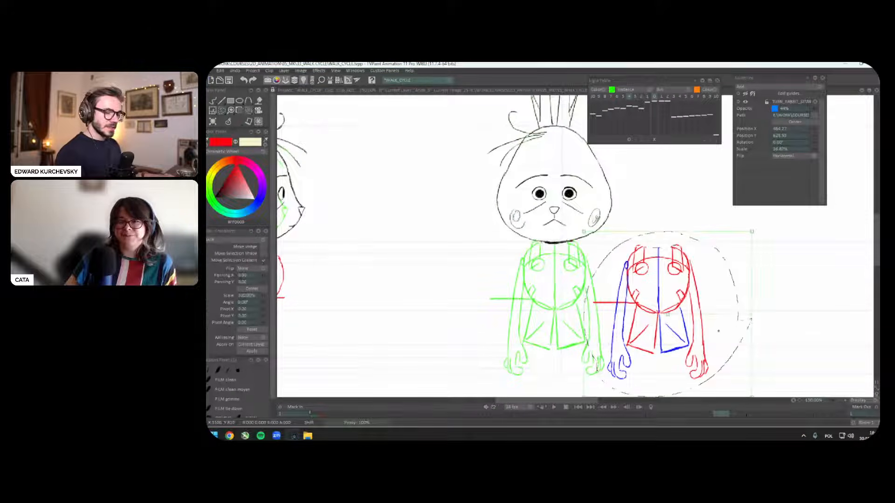
left_click_drag(718, 330, 616, 324)
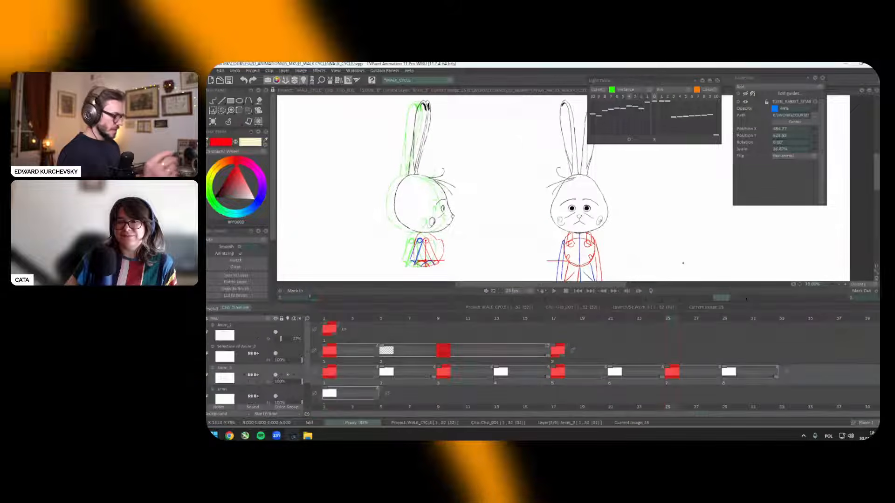
Step: Play back the walk cycle to review the poses, and return to the drawing brush with the timeline shown
key("Return")
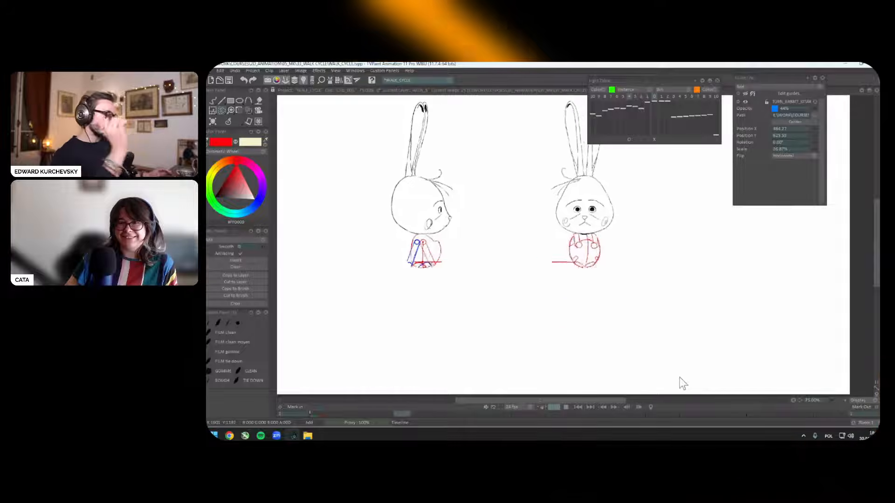
left_click(237, 122)
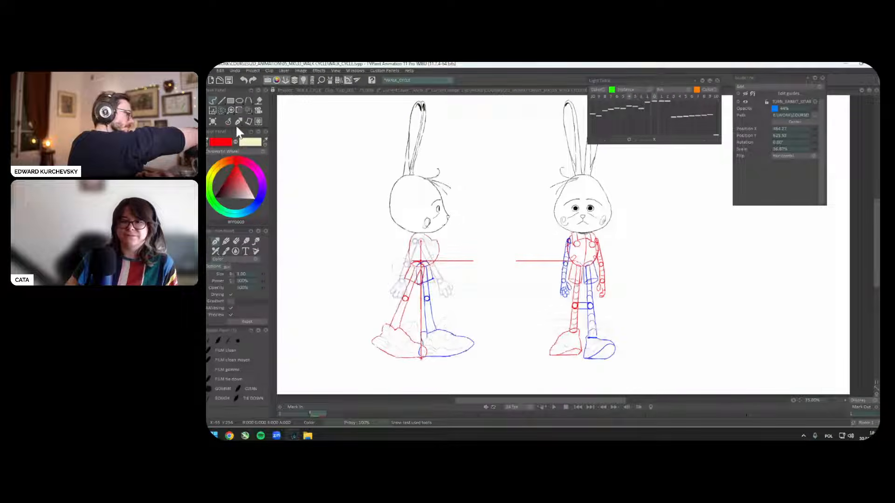
key("plus")
key("Tab")
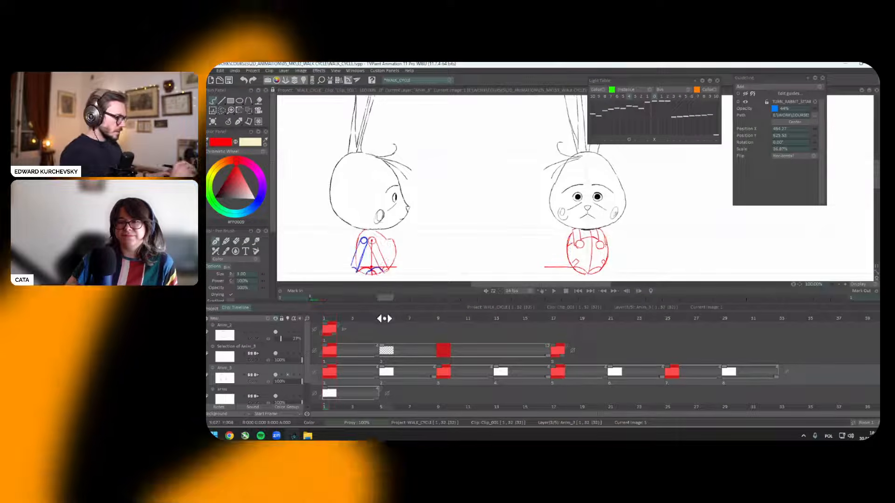
Step: On frame 9, overlay the earlier pose in the light table and shift it to compare the bodies under the front-view heads
key("Tab")
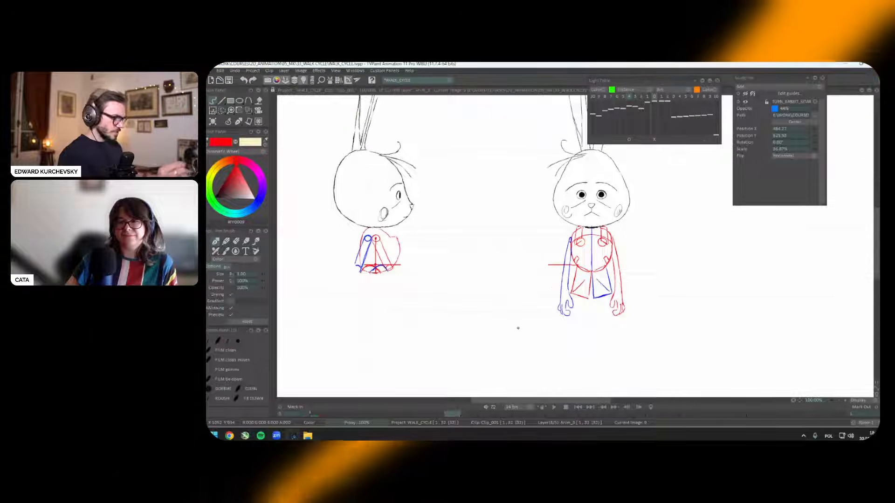
key("plus")
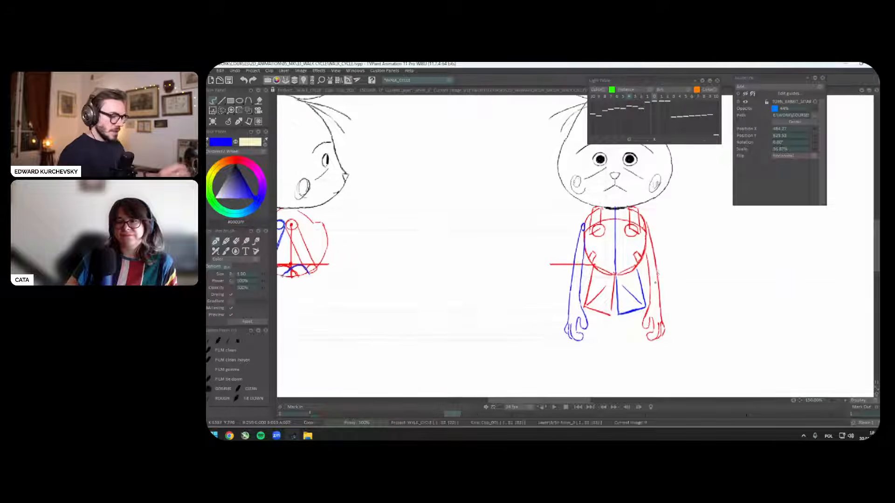
left_click(641, 99)
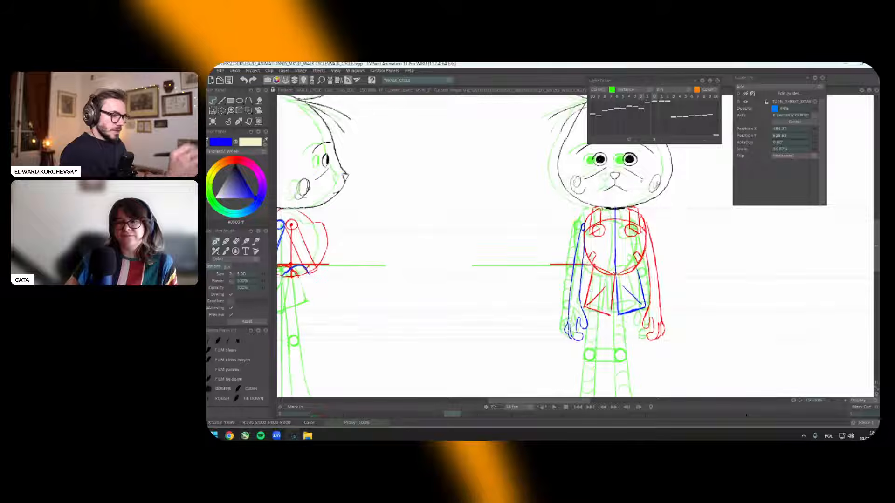
left_click(641, 140)
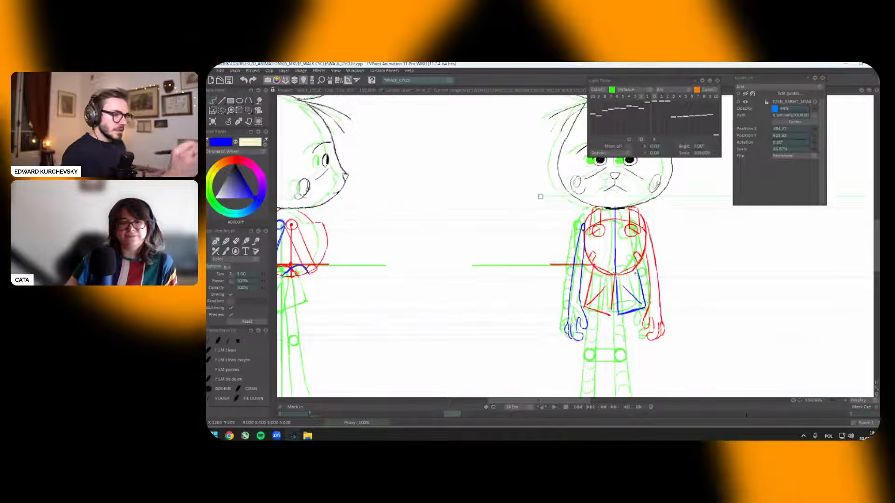
left_click_drag(624, 310, 621, 316)
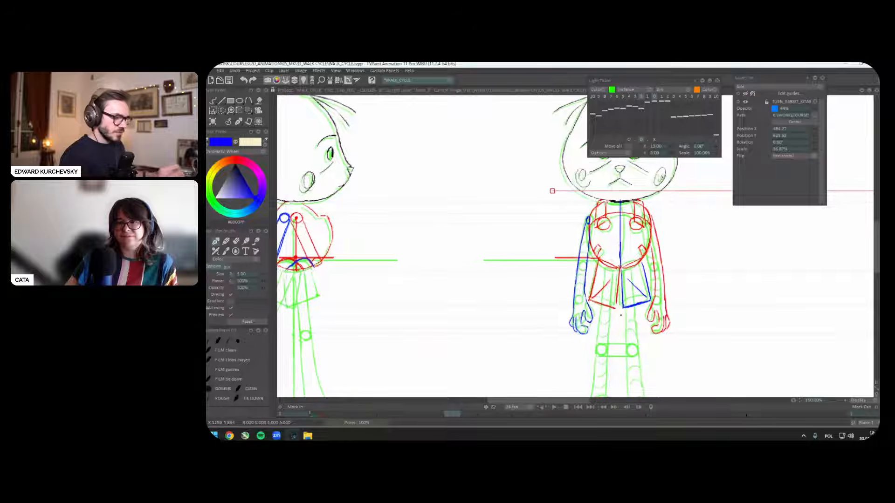
left_click(657, 143)
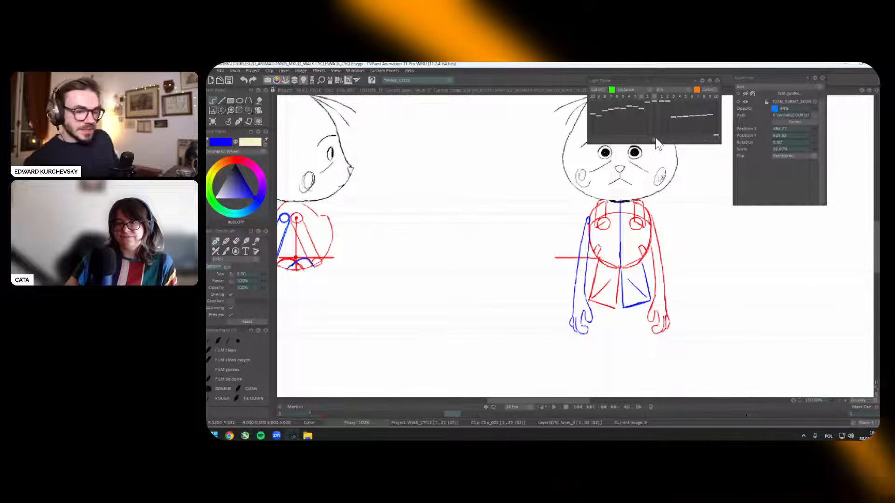
Step: Show the rabbit turnaround guideline over frame 9 and shift it to align with the side-view body
scroll(658, 141, "down", 3)
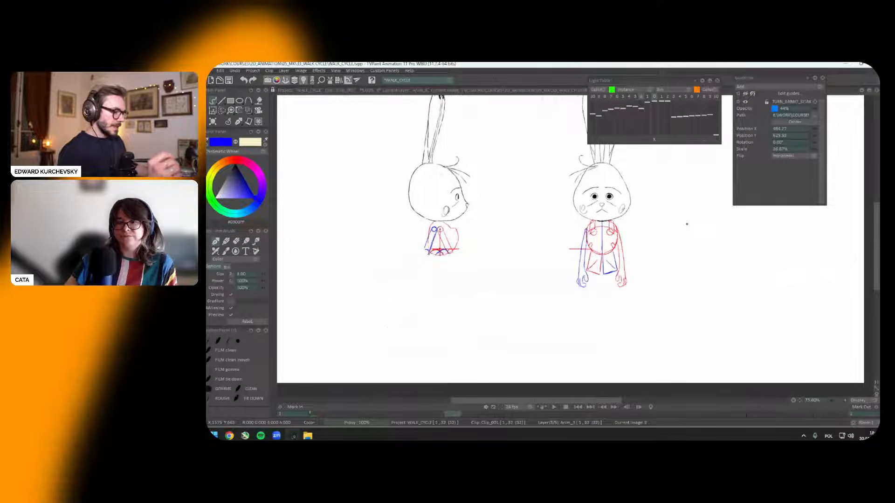
left_click_drag(686, 224, 737, 204)
key("Tab")
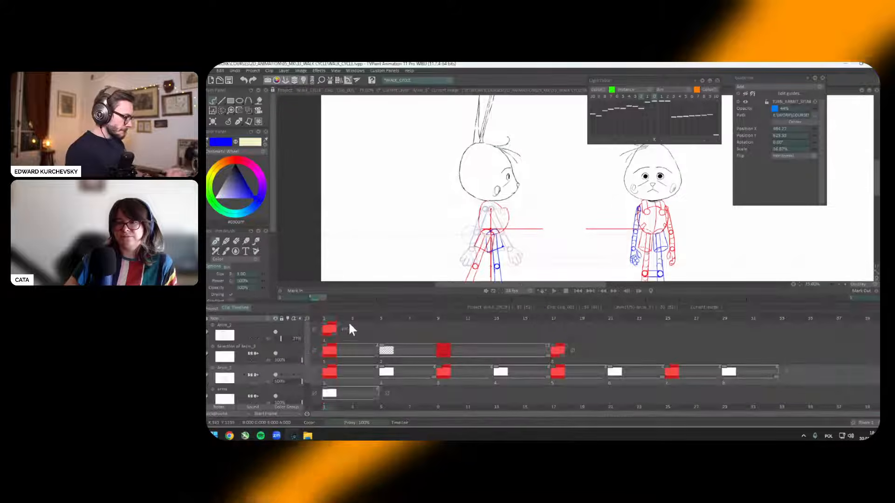
key("Tab")
scroll(575, 246, "up", 1)
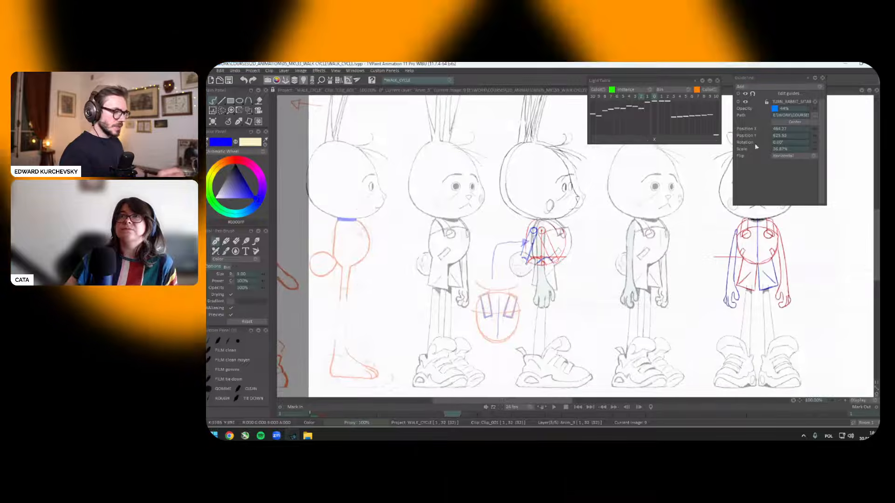
left_click_drag(685, 286, 652, 278)
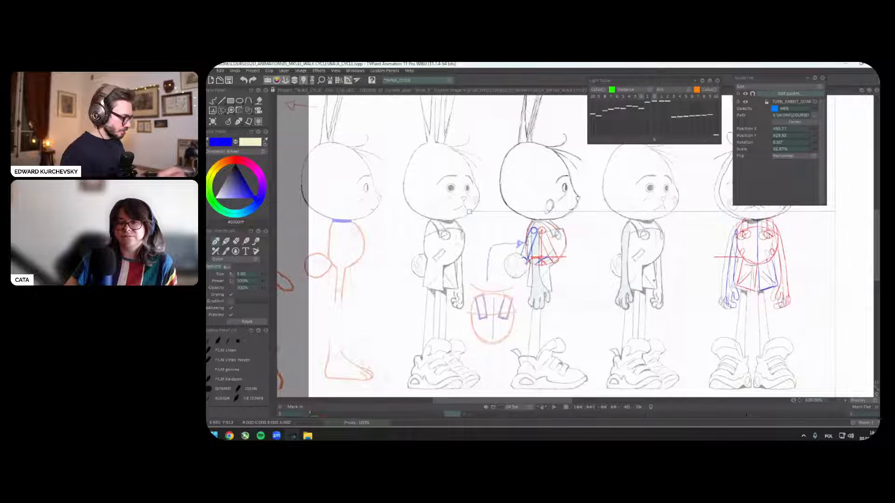
Step: On the Selection of Anim_3 layer, lasso and delete the old side-view arm and hip lines on frame 9, keeping the torso outline
key("Tab")
left_click(230, 352)
key("Tab")
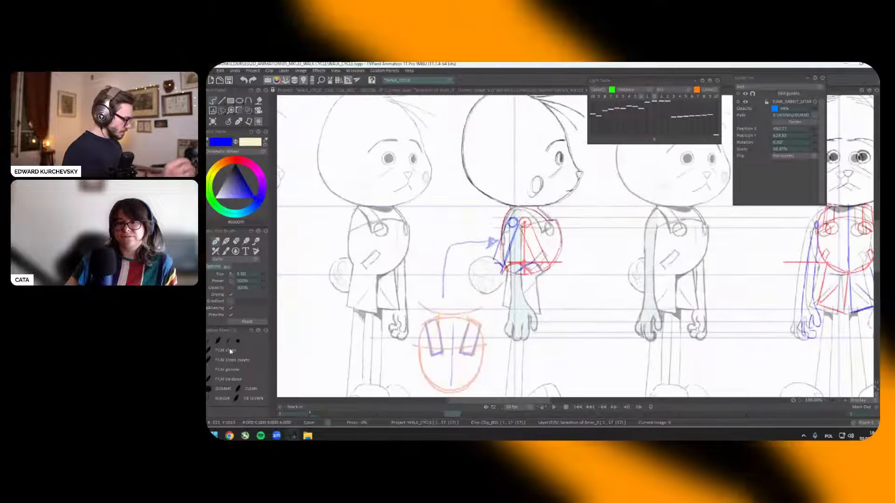
key("g")
key("ctrl+z")
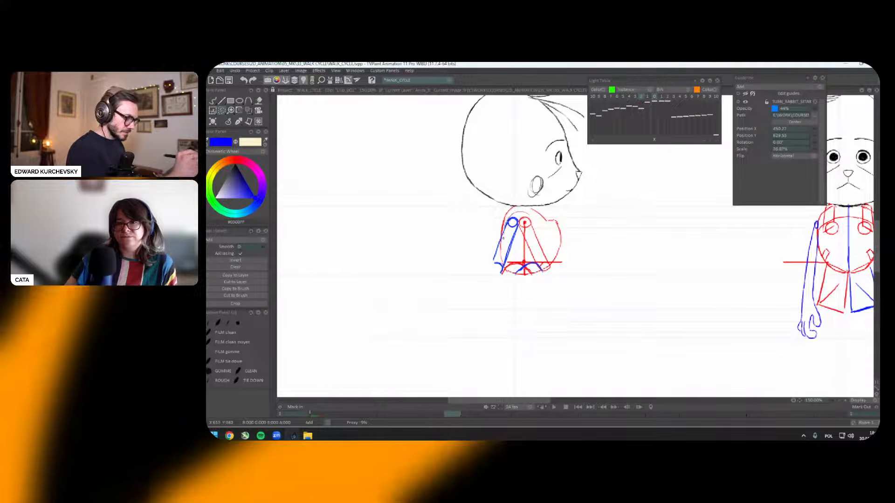
left_click_drag(513, 229, 556, 264)
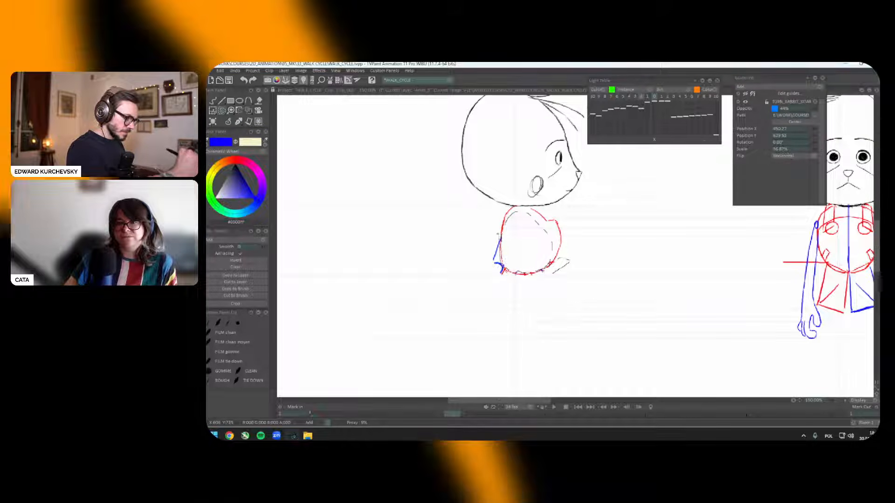
mouse_move(498, 235)
left_mouse_down()
mouse_move(554, 266)
mouse_move(534, 255)
mouse_move(515, 270)
mouse_move(499, 240)
left_mouse_up()
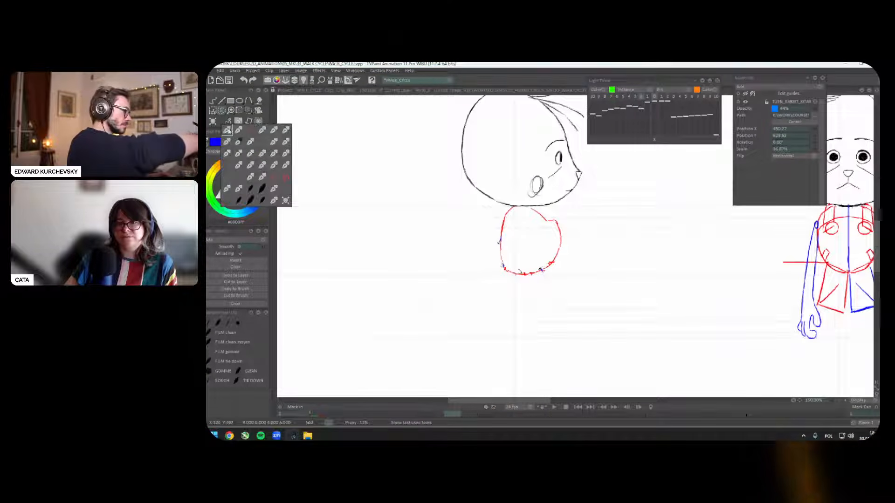
left_click(227, 130)
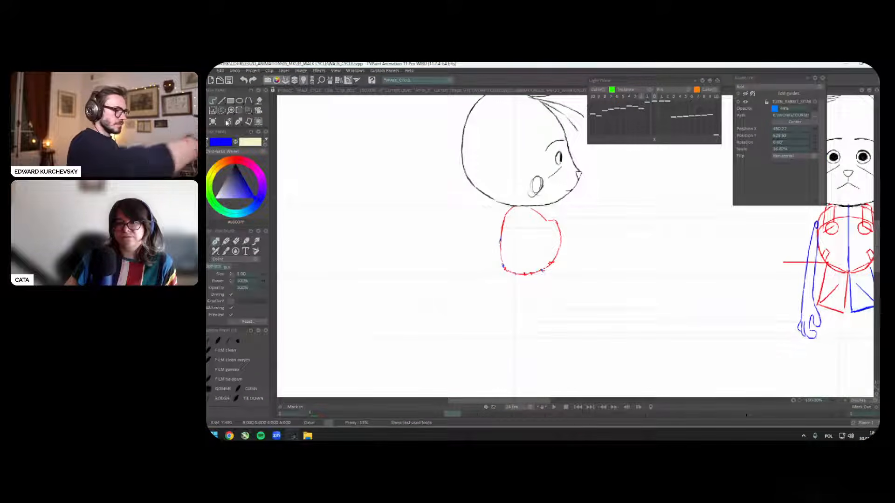
Step: Enable the contact pose in the light table and nudge the turnaround guideline to fit the side-view torso
left_click(644, 142)
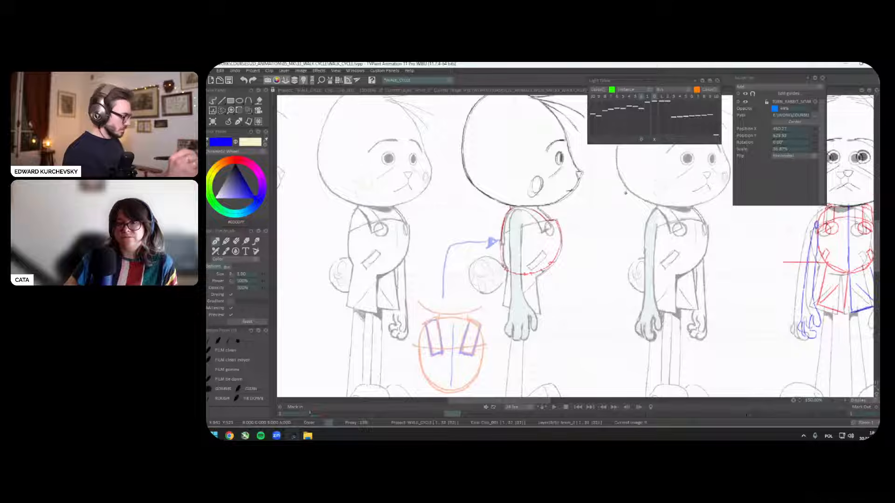
left_click(789, 94)
mouse_move(625, 229)
left_mouse_down()
mouse_move(635, 229)
mouse_move(627, 227)
left_mouse_up()
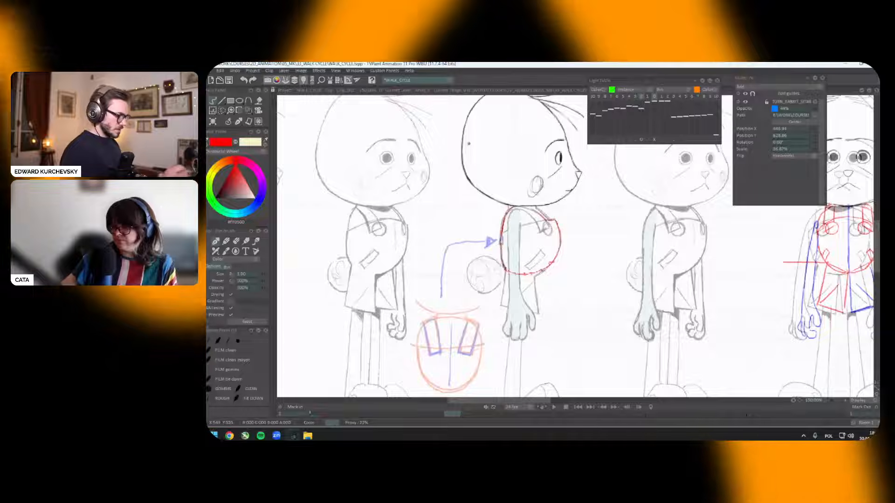
Step: Flip between the poses on frames 1, 9 and 17 to examine how the arms swing in the side view
key("Tab")
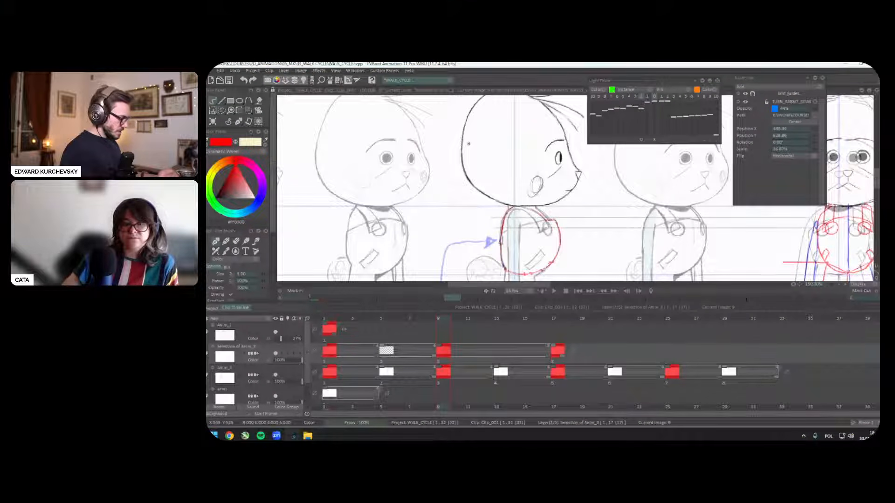
left_click_drag(437, 320, 326, 319)
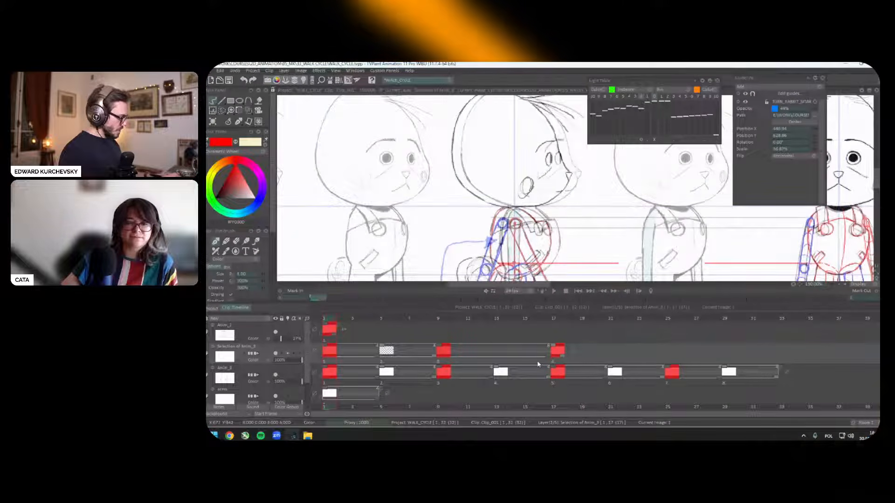
key("g")
scroll(575, 188, "down", 1)
left_click_drag(612, 189, 630, 206)
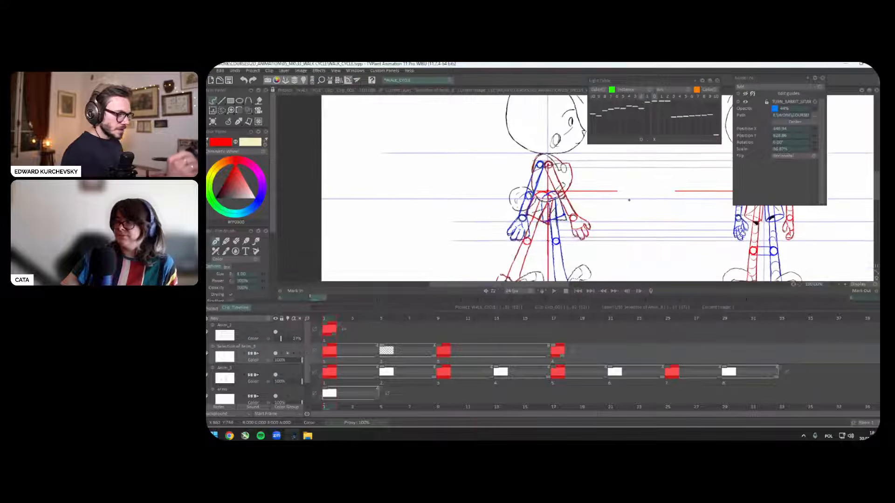
left_click_drag(632, 248, 587, 259)
key("Right")
key("Right")
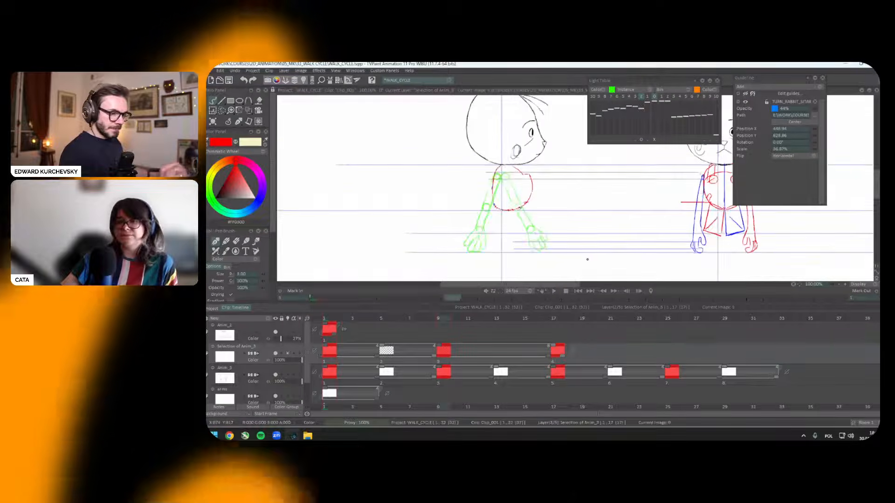
key("Left")
key("Left")
key("Right")
key("Right")
key("Left")
key("Left")
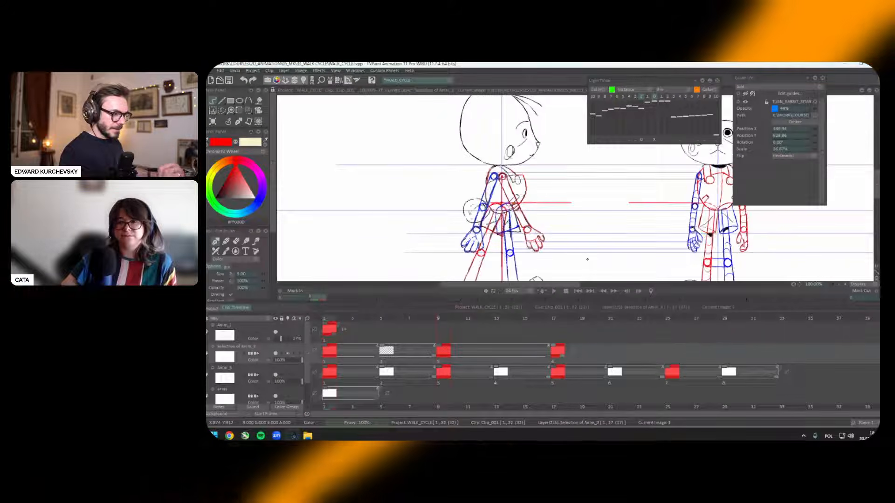
key("Right")
key("Right")
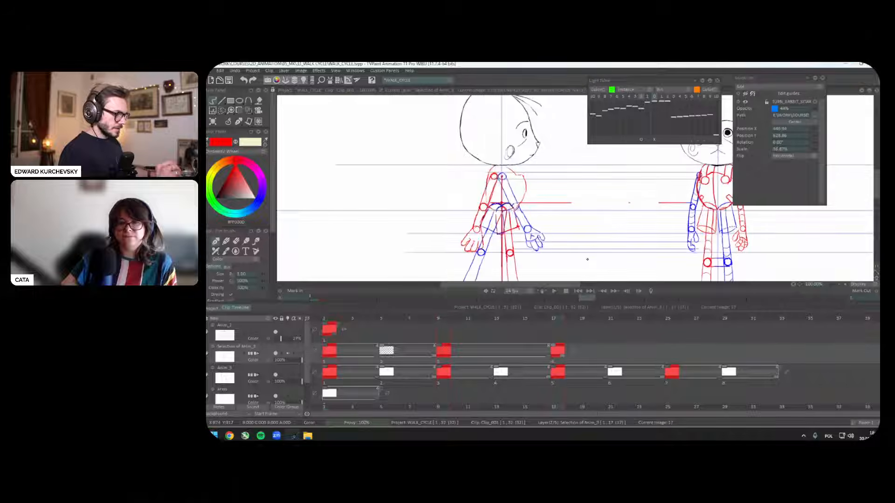
key("Right")
key("Right")
key("Left")
key("Left")
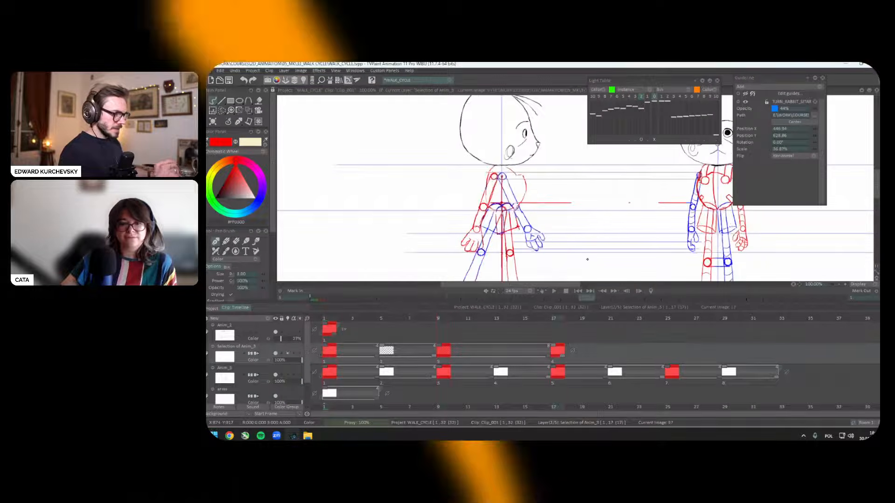
key("Right")
key("Right")
key("Left")
key("Left")
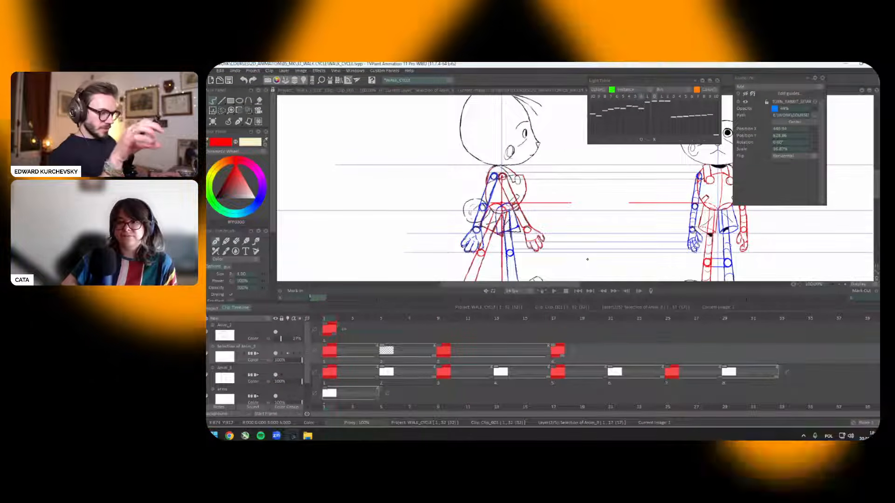
key("Right")
key("Right")
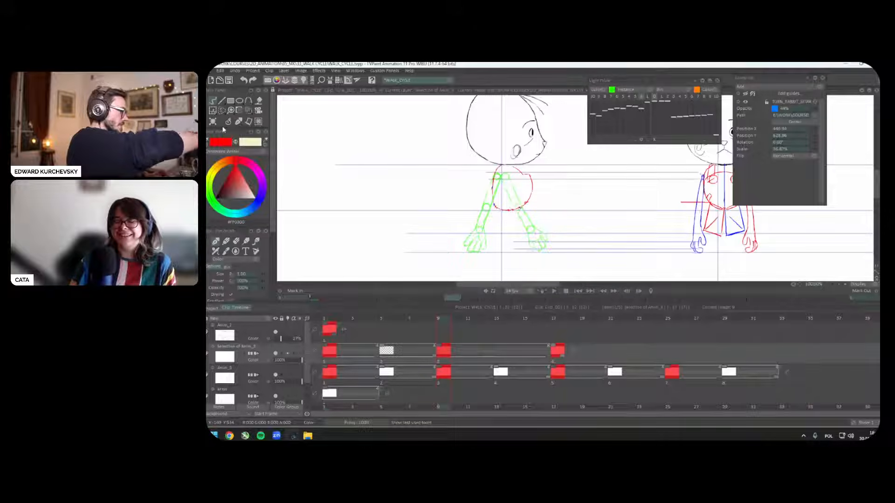
Step: Compare the full contact pose on frame 1 with the frame 9 drawing and its light table arms, then hide the timeline
key("plus")
key("Tab")
mouse_move(571, 223)
left_mouse_down()
mouse_move(581, 246)
mouse_move(633, 226)
mouse_move(615, 239)
left_mouse_up()
key("plus")
key("Left")
key("Left")
key("minus")
key("minus")
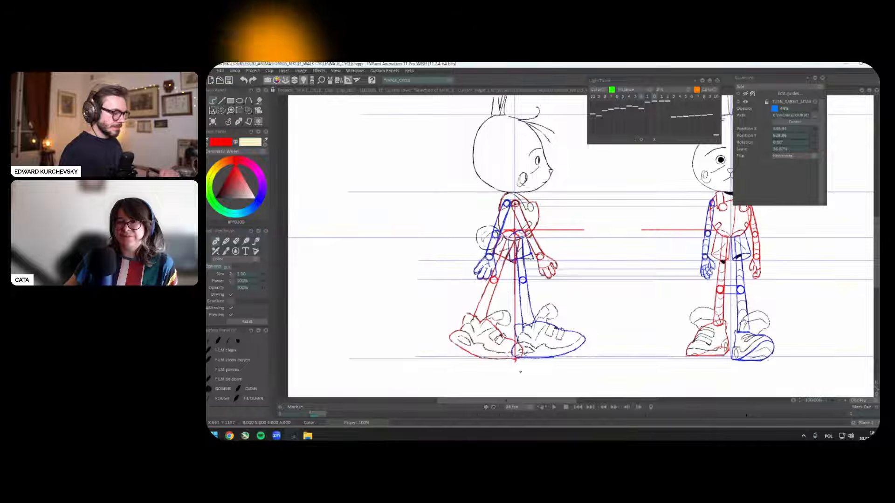
key("Tab")
key("Tab")
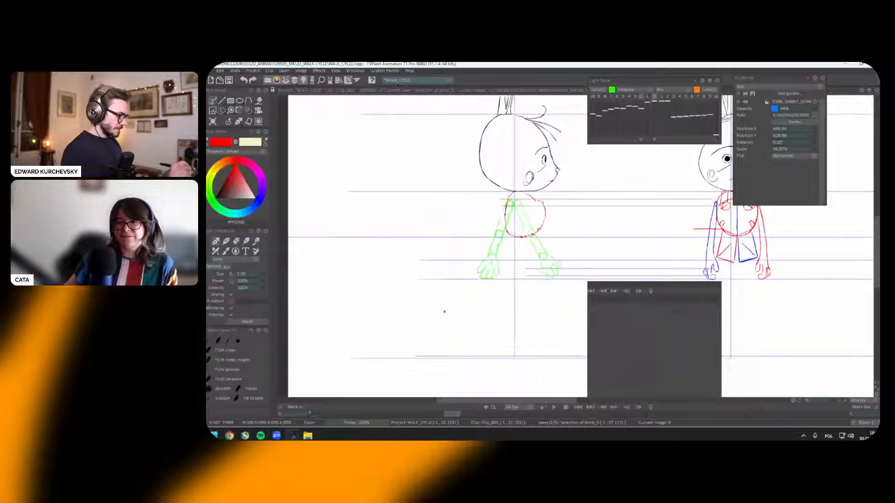
Step: Over the turnaround guideline, draw the side-view shoulder circle and both edges of the straight hanging arm in red on frame 9
key("plus")
key("plus")
key("g")
left_click_drag(461, 189, 489, 185)
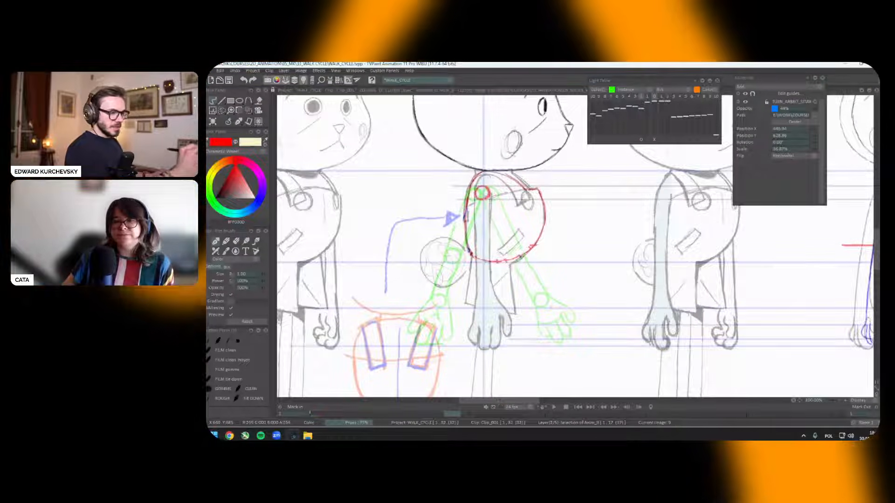
left_click_drag(534, 222, 543, 220)
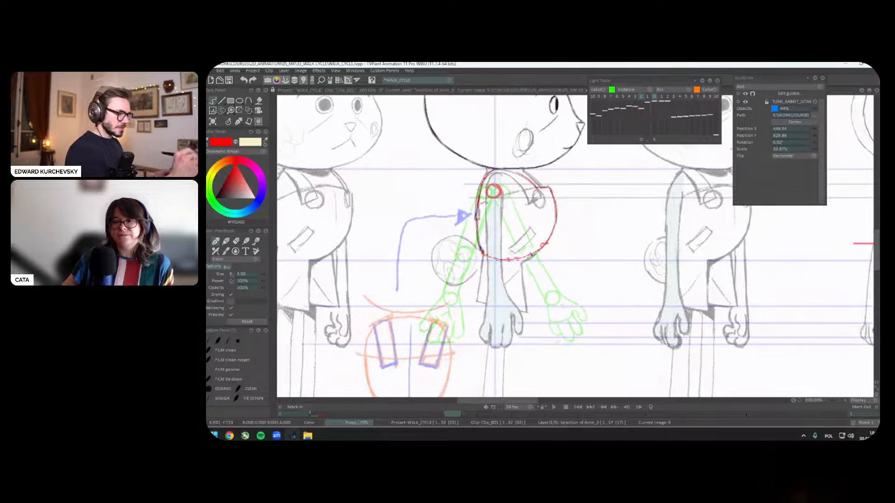
left_click_drag(485, 247, 488, 275)
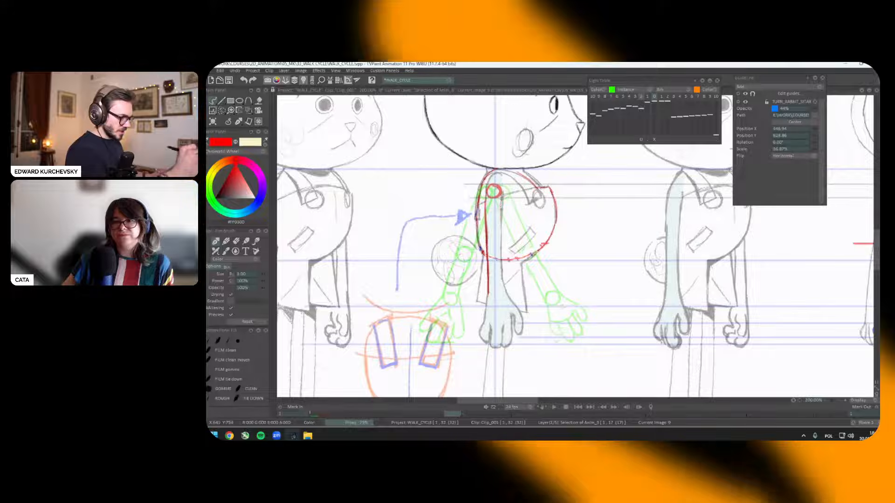
mouse_move(501, 192)
left_mouse_down()
mouse_move(505, 286)
mouse_move(482, 288)
left_mouse_up()
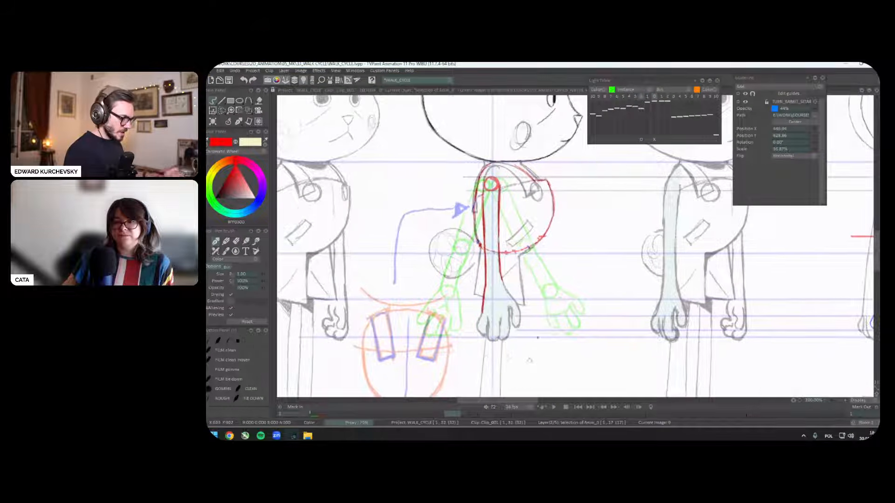
Step: Draw the fingers and thumb of the hanging side-view hand in red over the turnaround guideline on frame 9
left_click_drag(530, 360, 534, 338)
left_click_drag(487, 289, 489, 312)
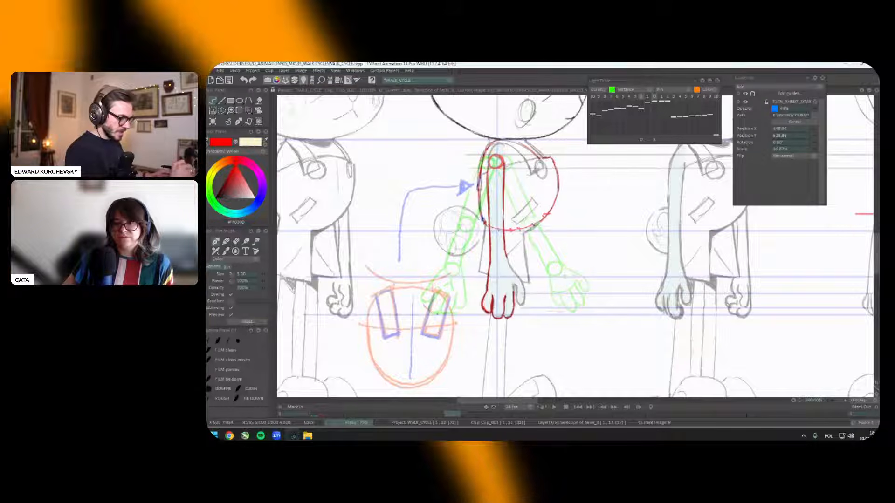
left_click_drag(434, 318, 565, 312)
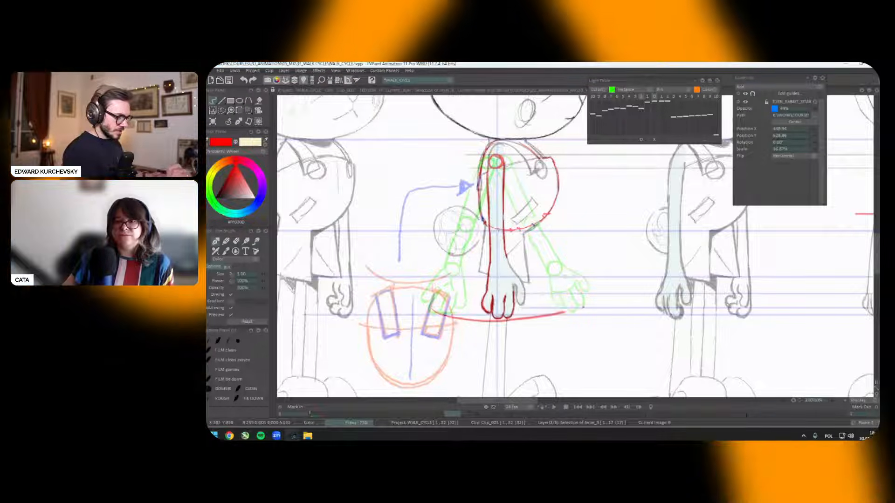
key("ctrl+z")
left_click_drag(440, 316, 467, 318)
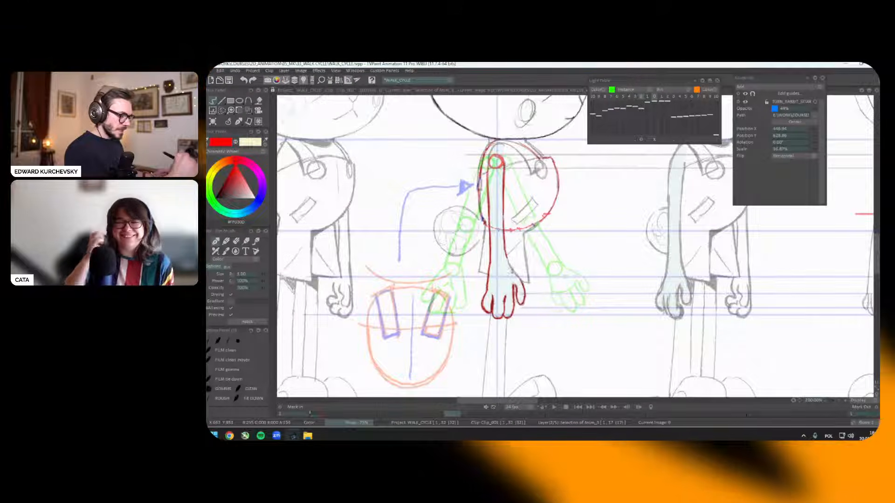
Step: Add a red elbow circle to the side-view arm at hip-line height and hide the turnaround guideline
left_click_drag(625, 270, 578, 288)
scroll(578, 289, "down", 3)
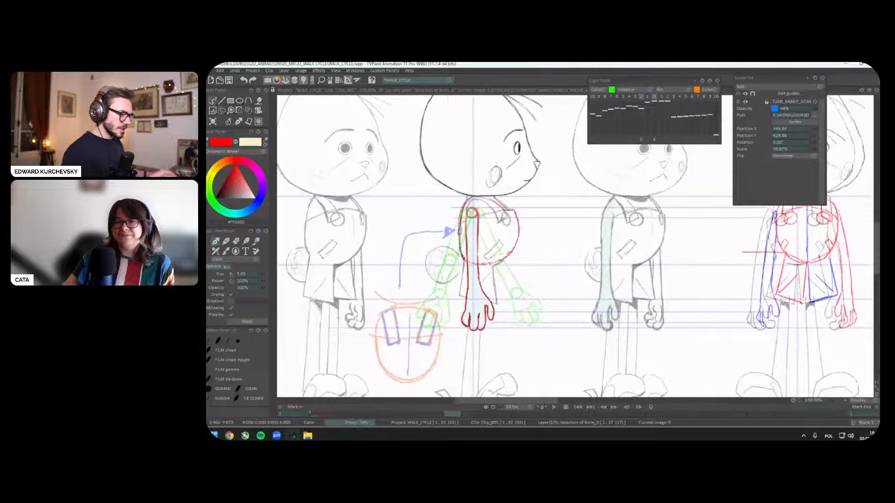
scroll(555, 266, "up", 3)
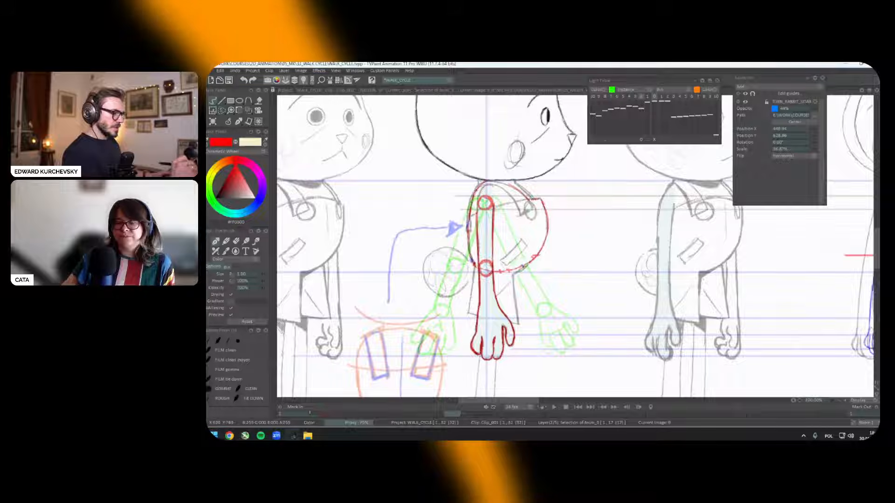
scroll(498, 266, "down", 3)
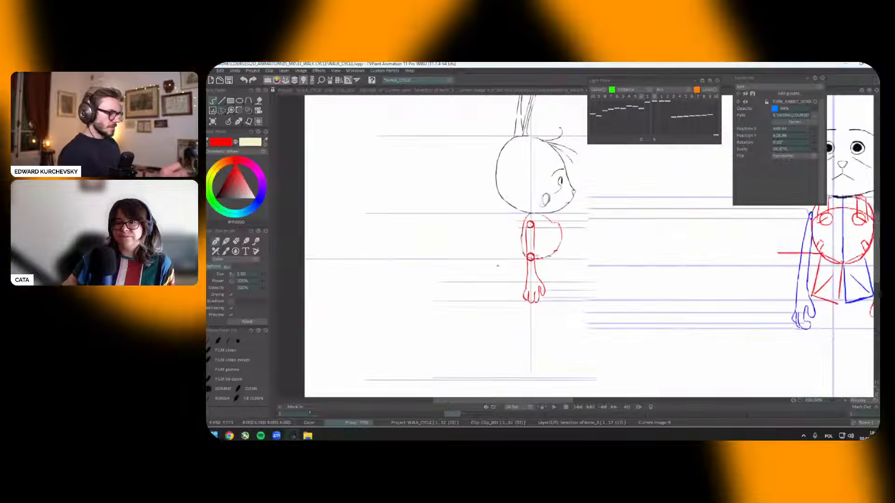
Step: Make Anim_3 the active layer and go to the full contact pose on frame 1
key("Tab")
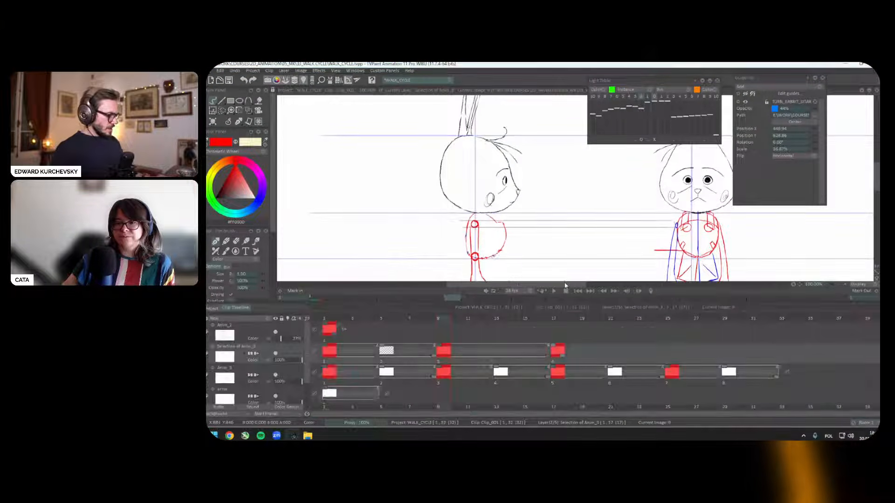
key("Tab")
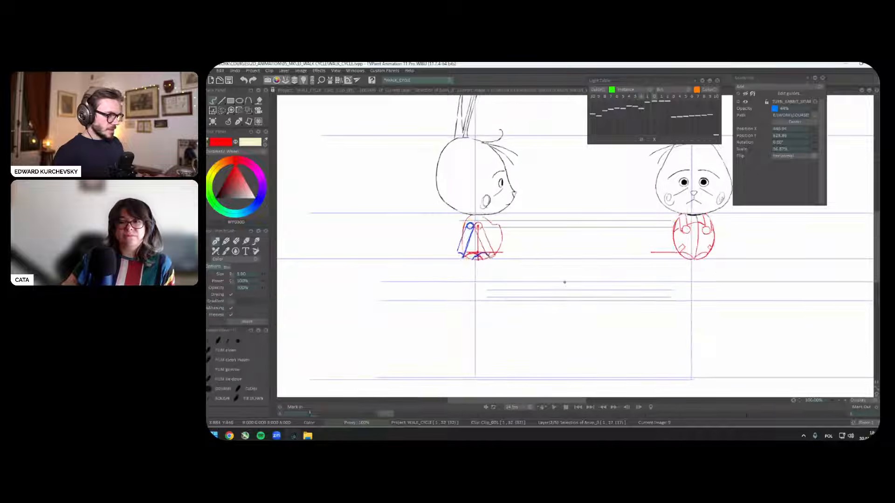
key("Tab")
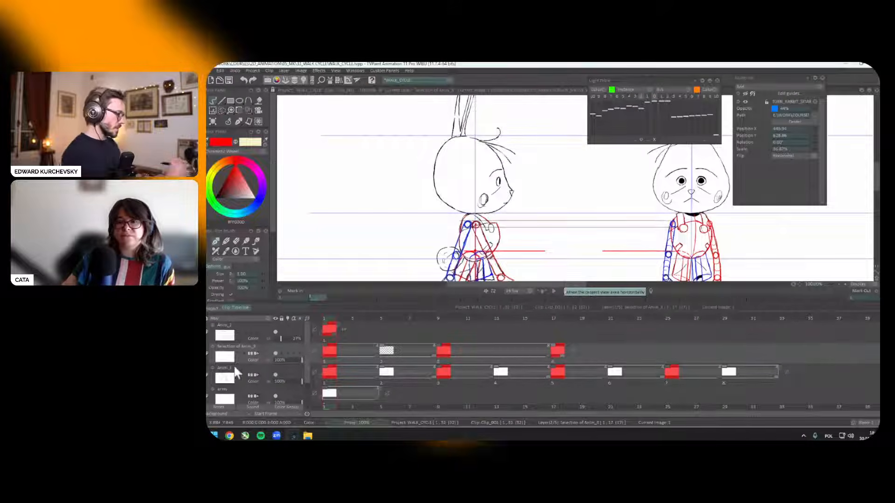
key("Tab")
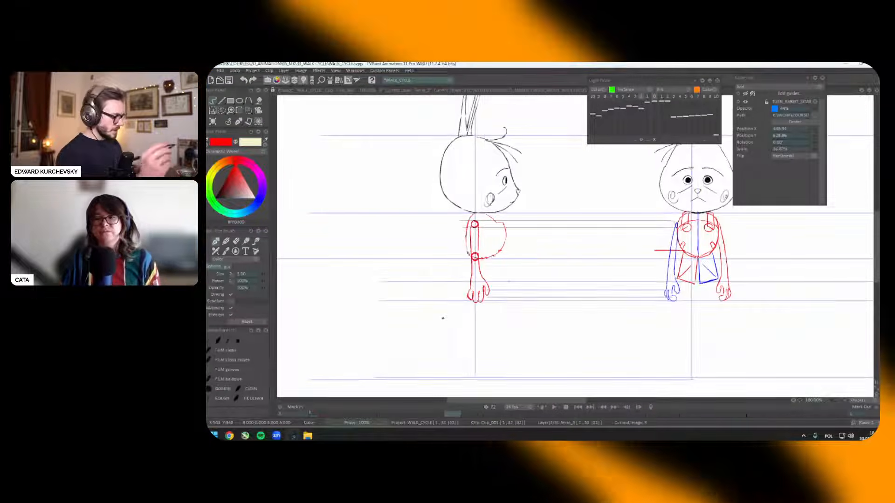
key("Tab")
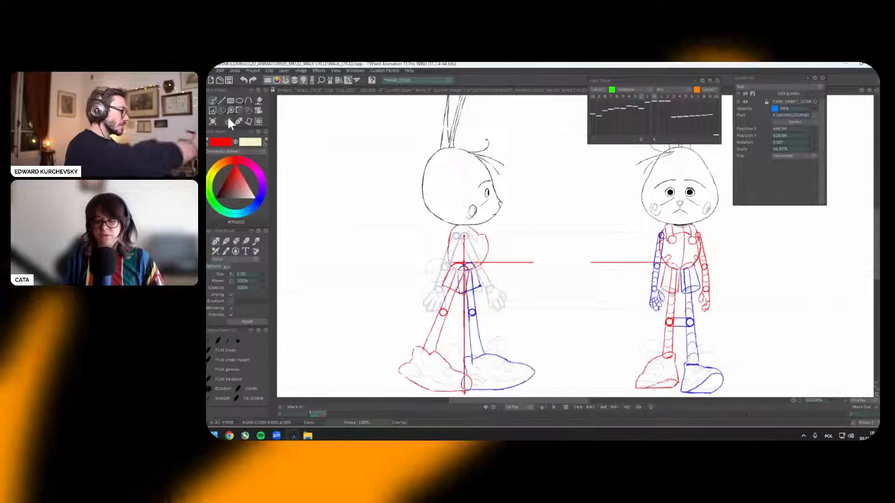
Step: In black, draw lines across the shoulders and hips of the front-view contact pose and mark each midpoint with an X
left_click(242, 182)
key("plus")
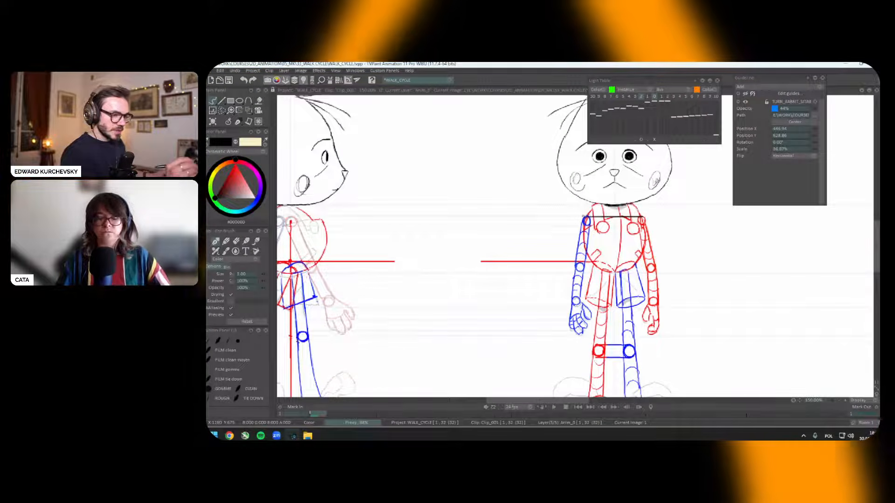
left_click_drag(665, 260, 663, 254)
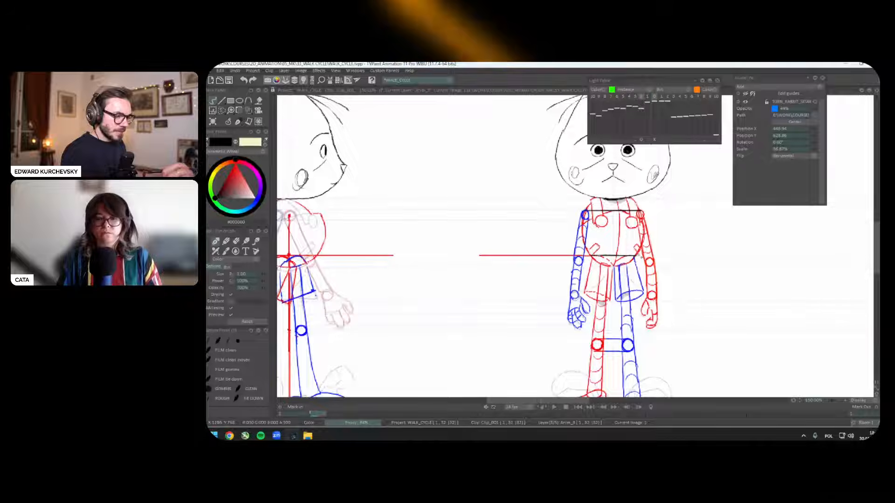
scroll(642, 256, "up", 3)
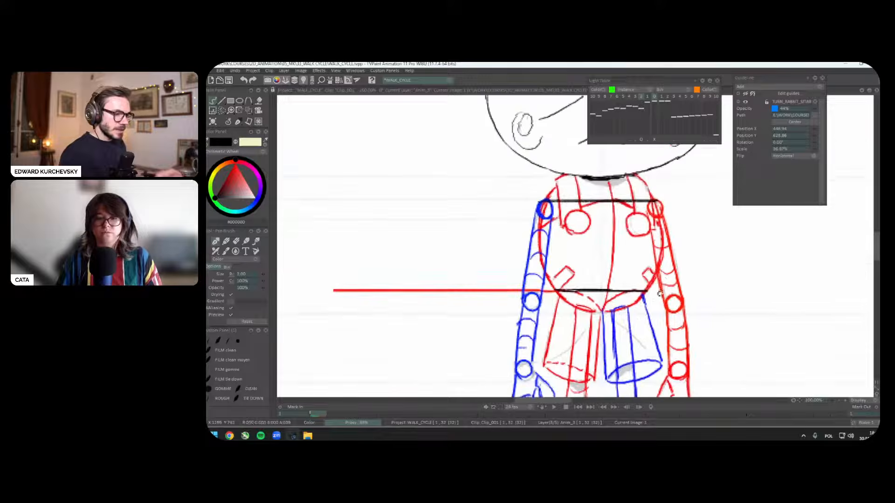
scroll(659, 293, "up", 1)
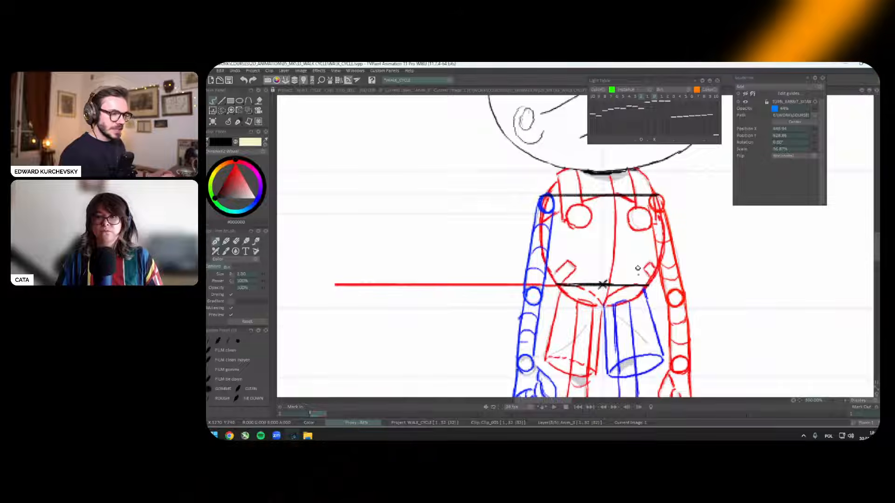
scroll(638, 269, "up", 1)
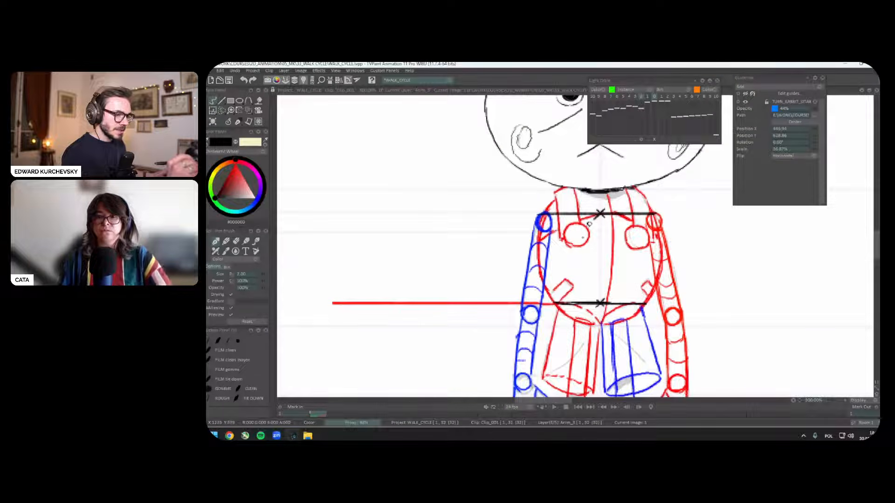
scroll(589, 224, "down", 2)
scroll(645, 270, "up", 1)
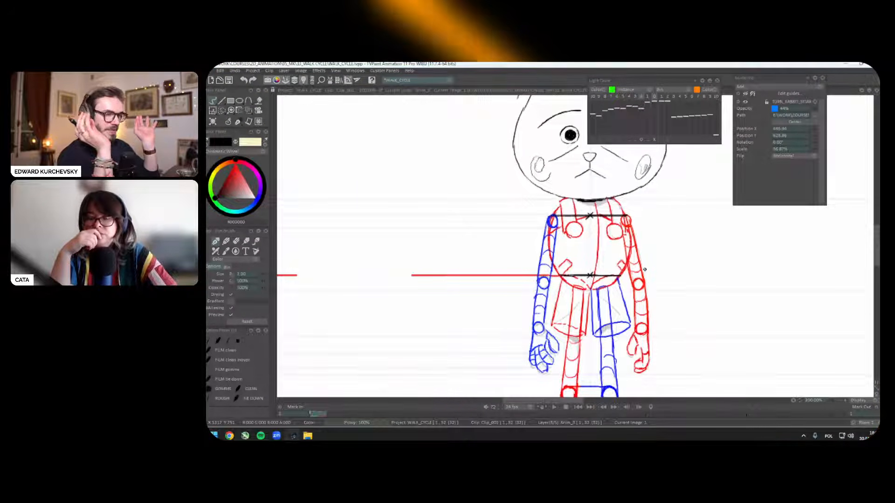
Step: Go to frame 17 and add black shoulder and hip lines with X midpoint marks to the front-view contact pose
key("Right")
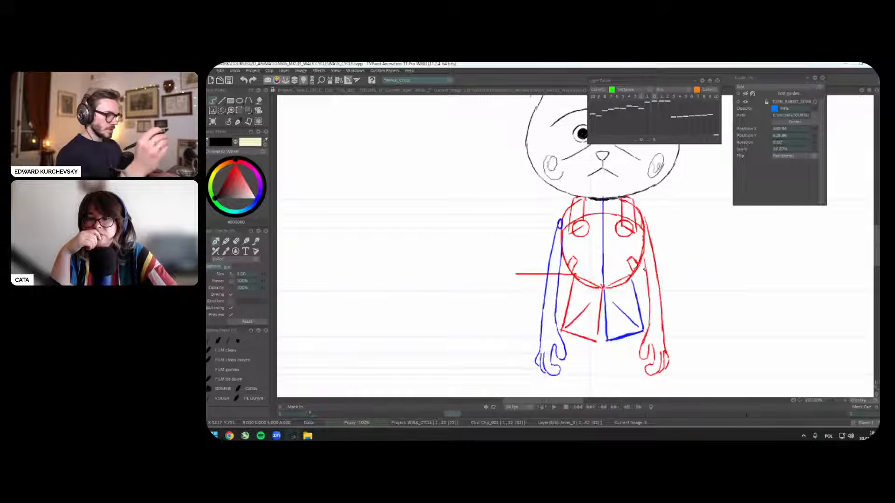
key("ctrl+t")
key("Right")
key("Right")
key("Right")
key("Right")
key("Right")
key("Right")
key("Right")
key("Right")
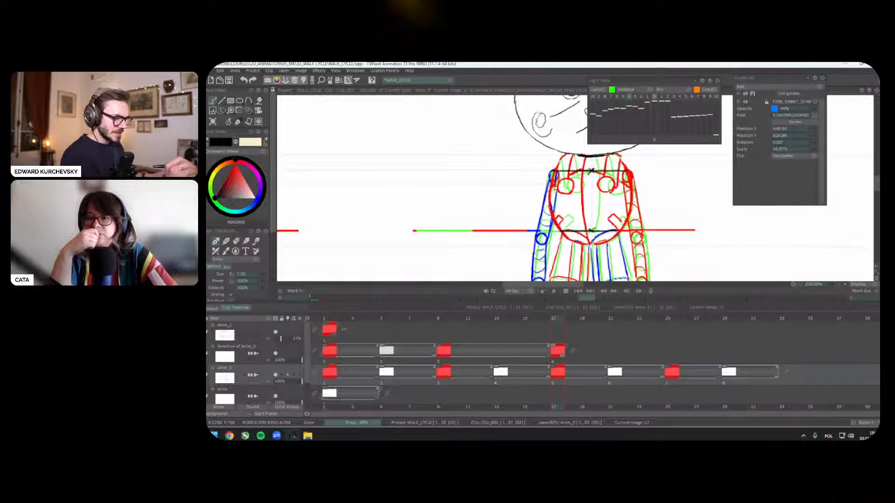
scroll(600, 222, "up", 1)
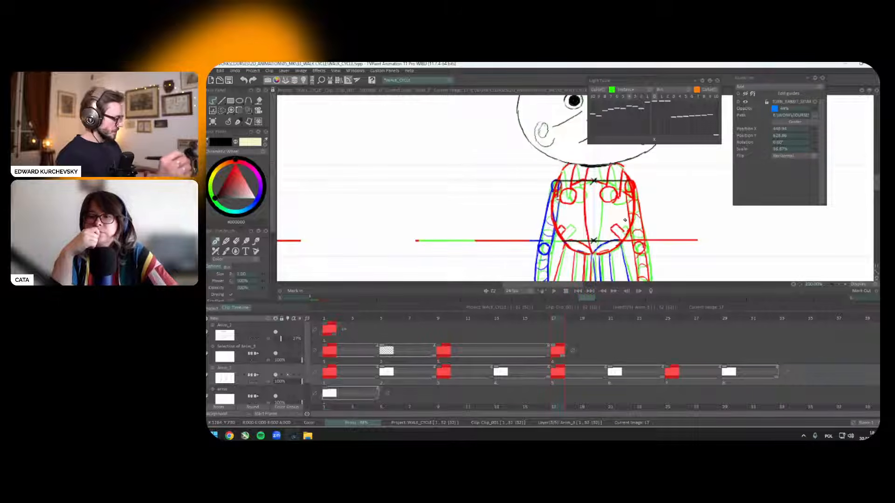
Step: Return to frame 9, enable the frame 1 contact pose in the light table and shift it sideways to fit the front view
key("Tab")
scroll(629, 233, "up", 4)
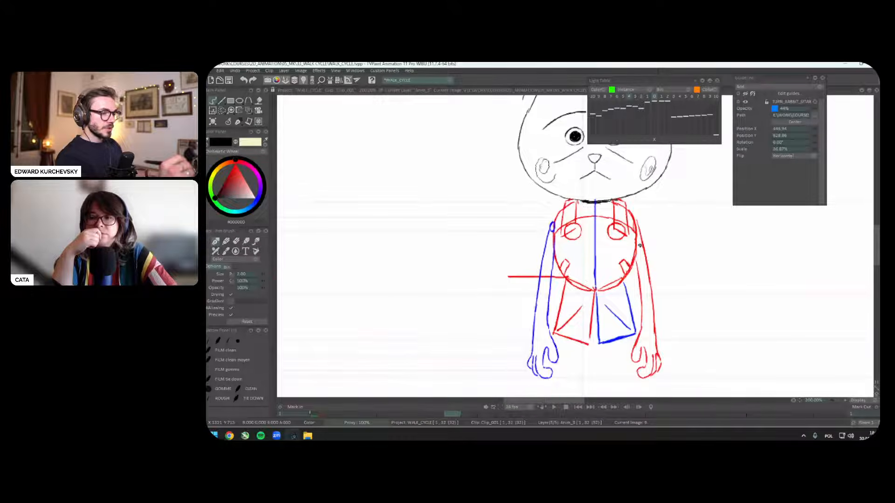
left_click(642, 139)
left_click_drag(644, 232, 655, 232)
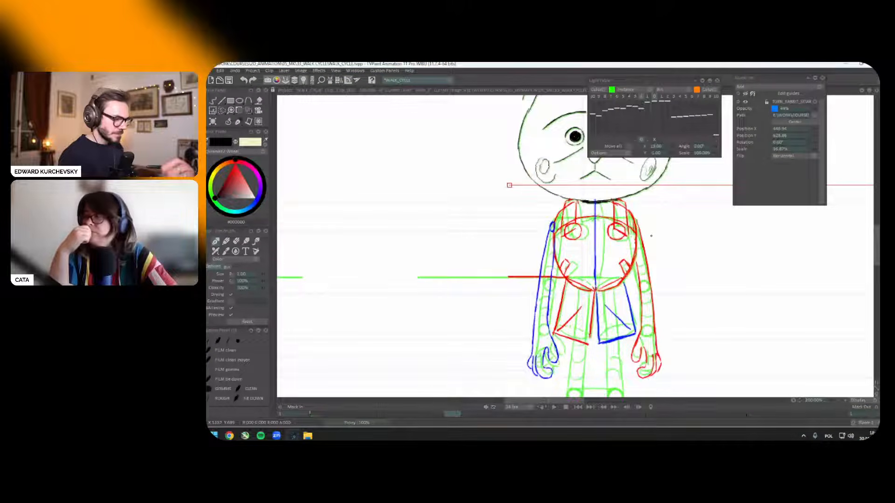
key("Escape")
Step: Mark the shoulder and hip midpoints with black X marks on frame 9's front-view torso and draw a horizontal guide line through the shoulders
left_click_drag(591, 217, 592, 220)
left_click_drag(595, 274, 595, 278)
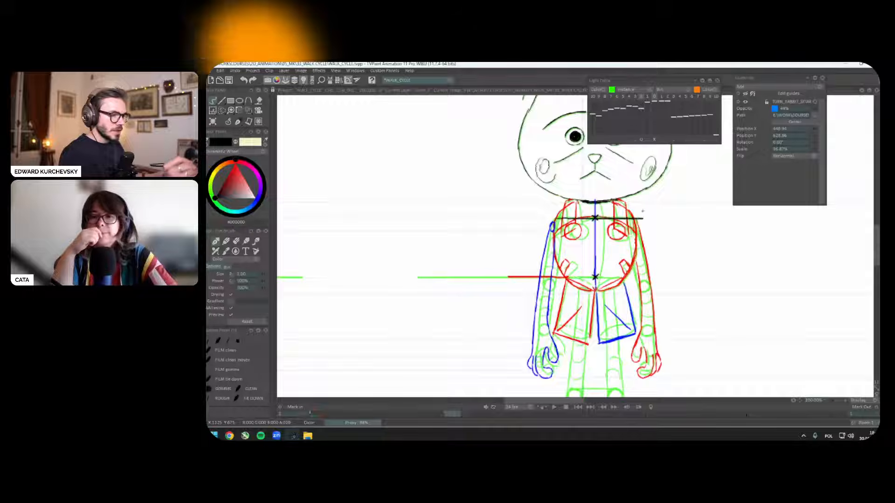
left_click_drag(643, 211, 683, 217)
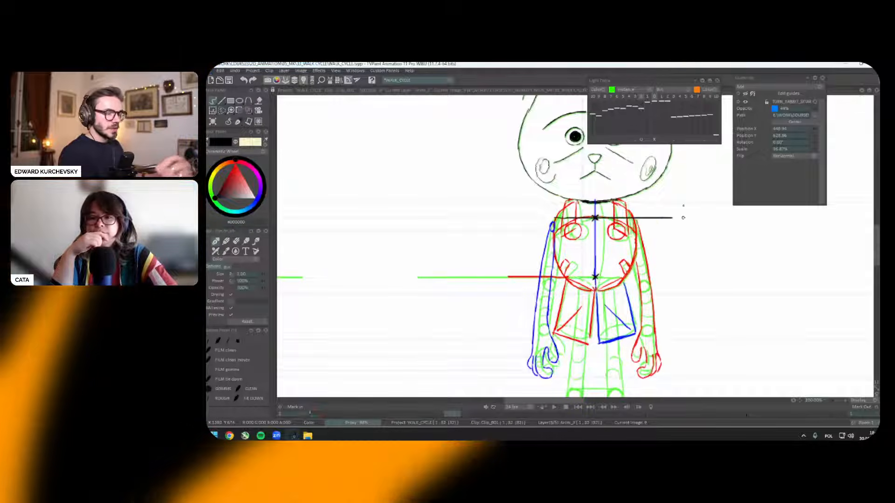
Step: Roughly sketch the straight supporting leg, the lifted foot and a sideways arrow over the front view in black, and undo these sketches
scroll(683, 218, "down", 3)
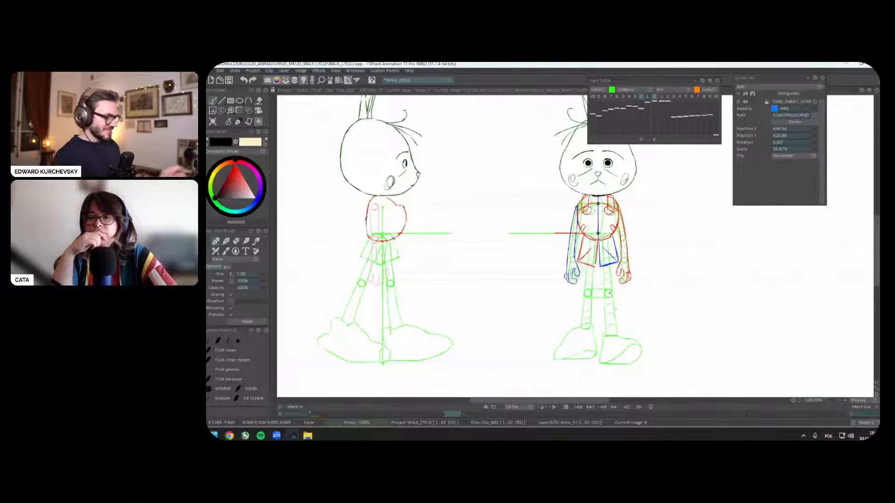
left_click_drag(610, 263, 614, 360)
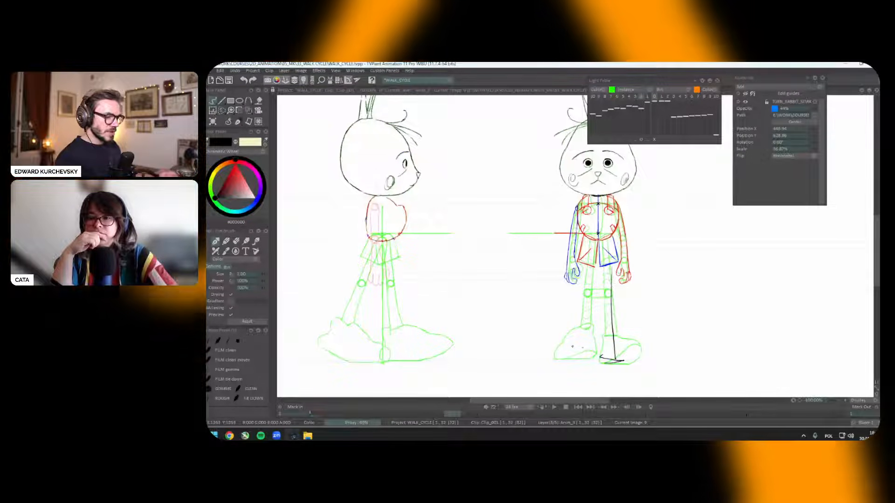
mouse_move(595, 317)
left_mouse_down()
mouse_move(574, 345)
mouse_move(623, 360)
left_mouse_up()
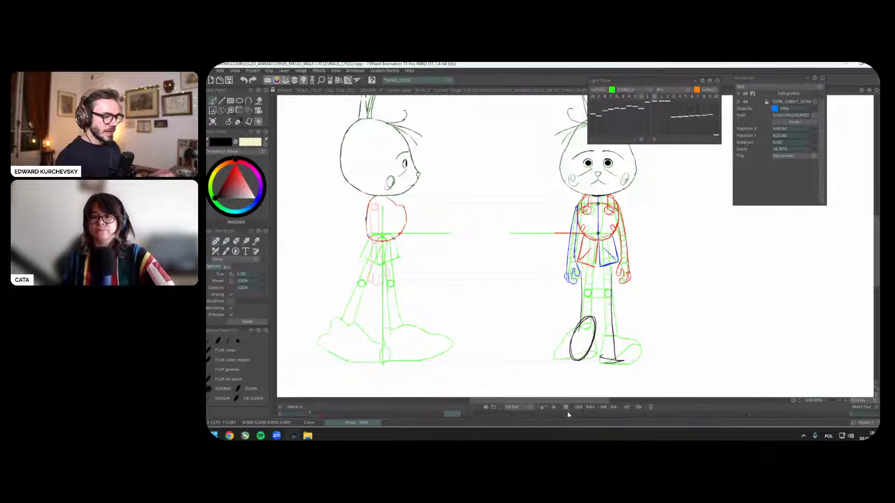
scroll(527, 177, "down", 2)
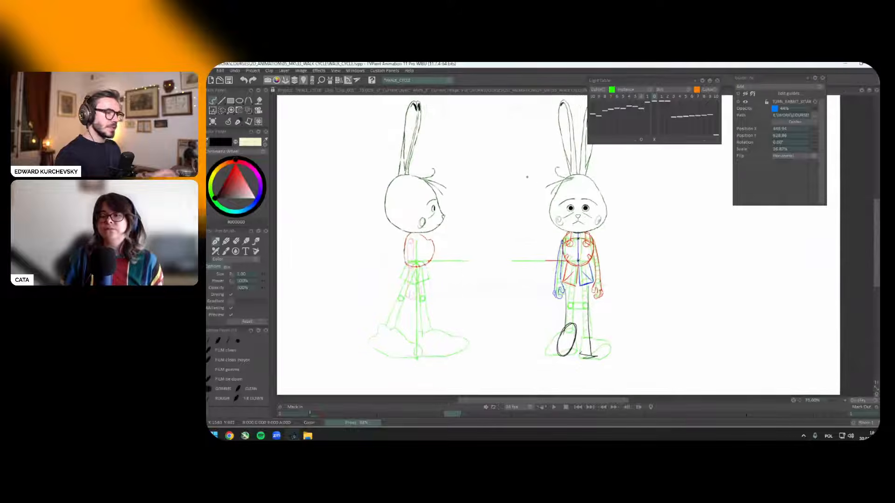
left_click_drag(637, 171, 649, 174)
left_click_drag(531, 167, 539, 184)
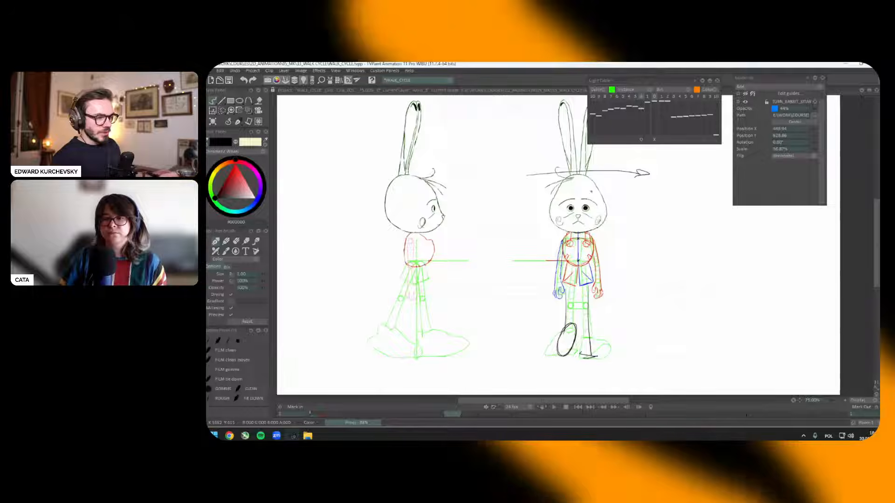
key("ctrl+z")
left_click_drag(571, 330, 570, 370)
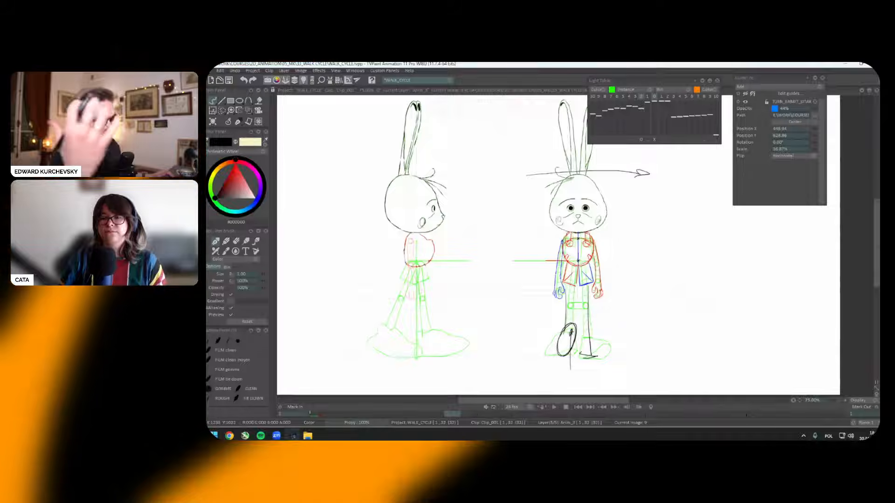
key("ctrl+z")
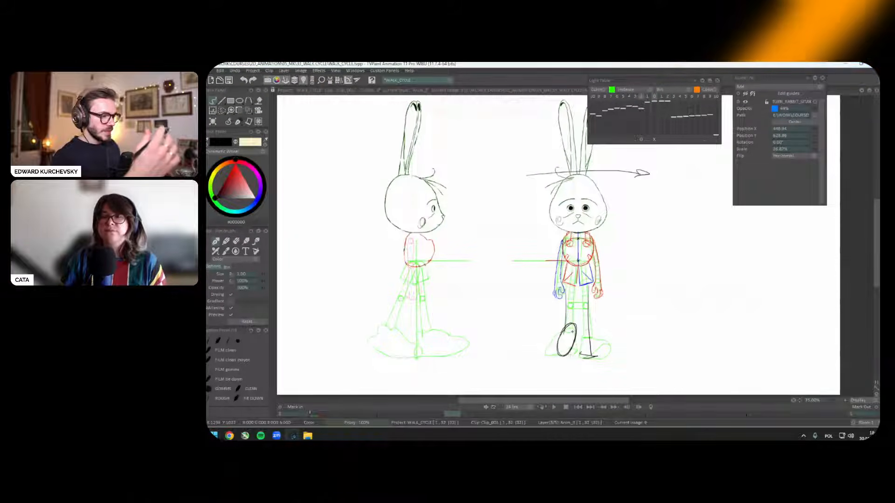
key("ctrl+z")
key("plus")
key("plus")
left_click_drag(662, 232, 674, 165)
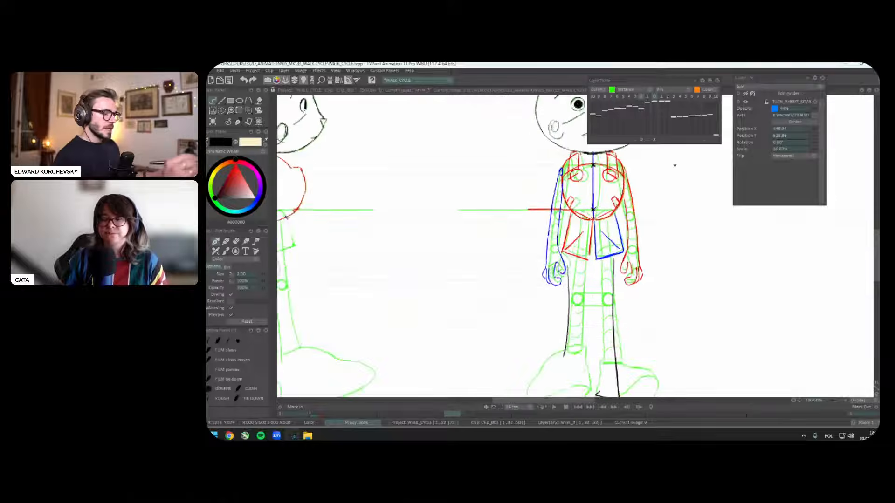
key("minus")
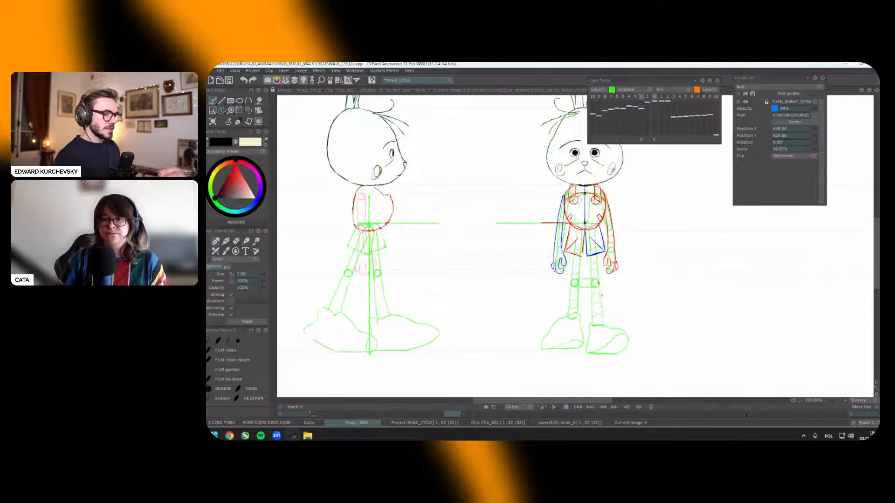
Step: Draw a black hip line and a black shoulder line through frame 9's front-view X marks, tilted in opposite directions
key("plus")
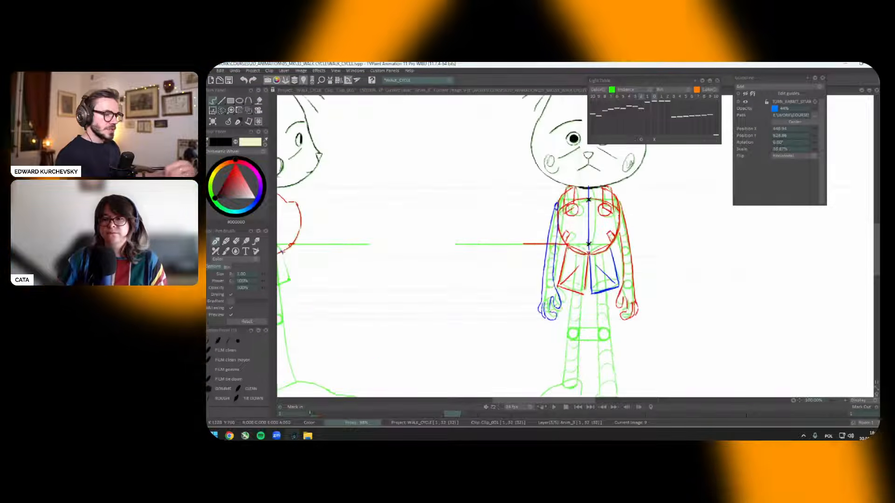
left_click_drag(572, 247, 618, 239)
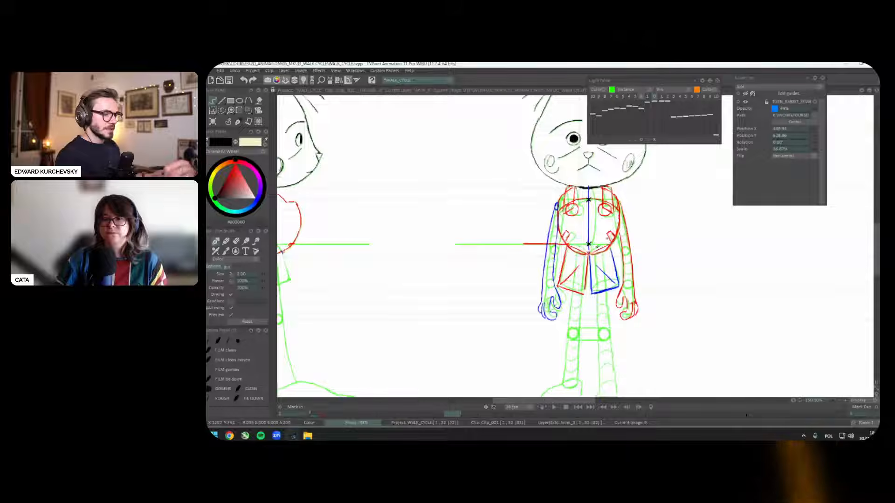
scroll(597, 247, "up", 2)
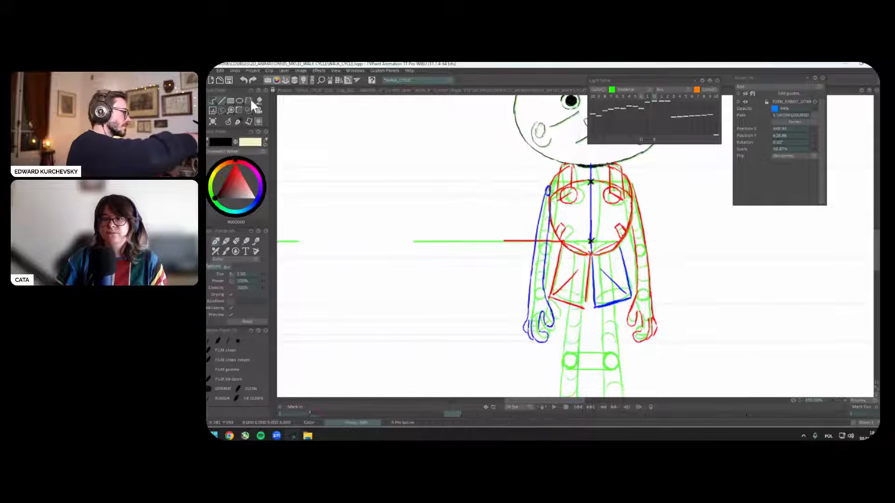
mouse_move(620, 238)
left_mouse_down()
mouse_move(630, 236)
mouse_move(621, 238)
left_mouse_up()
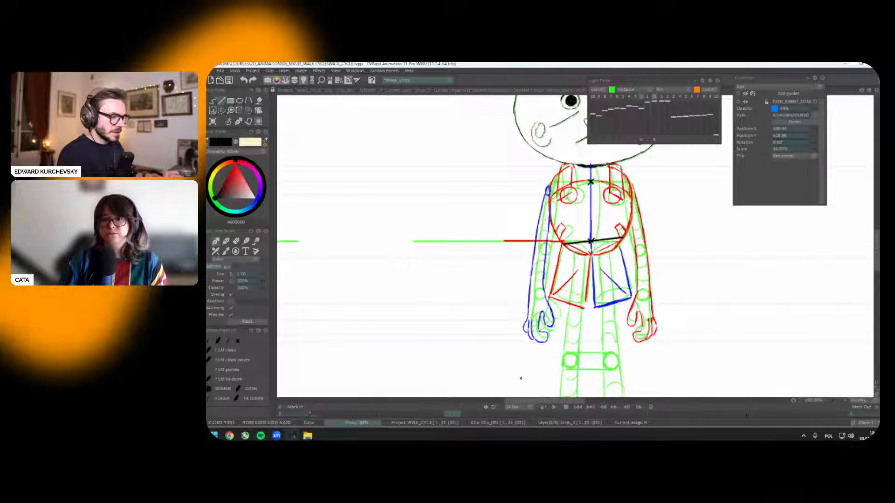
left_click_drag(649, 231, 649, 252)
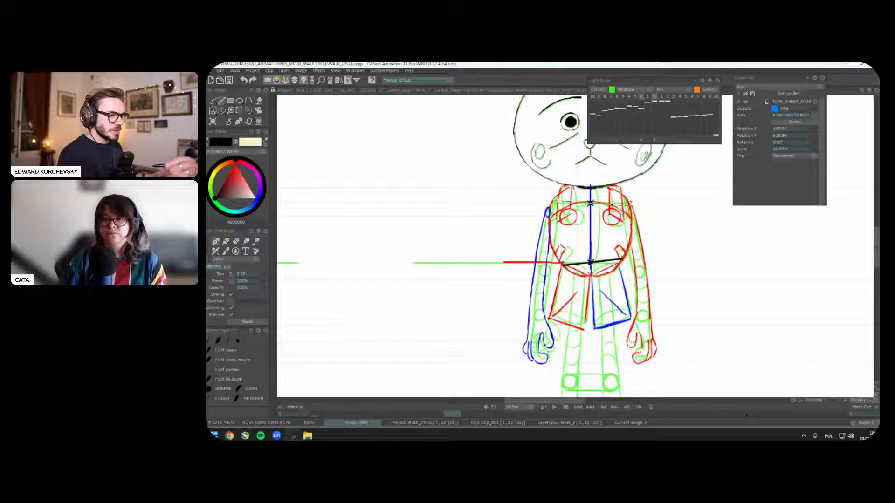
scroll(630, 202, "down", 2)
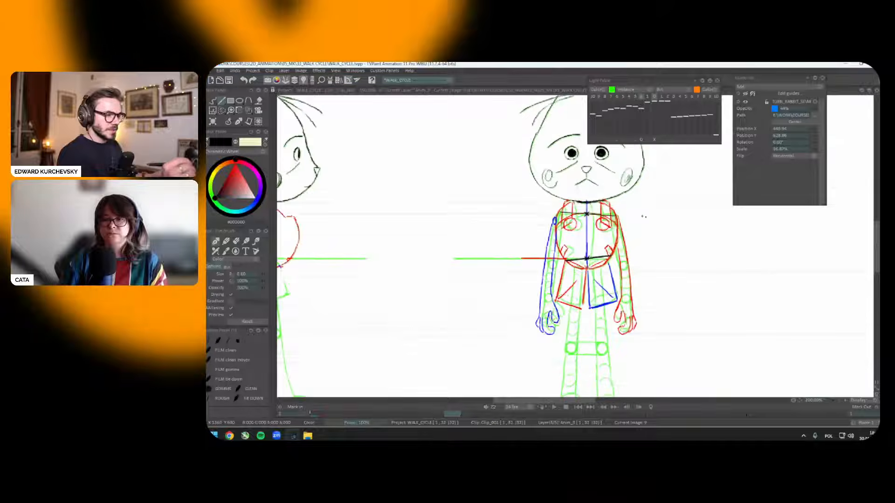
Step: Sketch up and down arrows beside the front-view shoulders and hips to show their opposing tilts, and undo the arrows
mouse_move(644, 196)
left_mouse_down()
mouse_move(644, 218)
mouse_move(649, 208)
left_mouse_up()
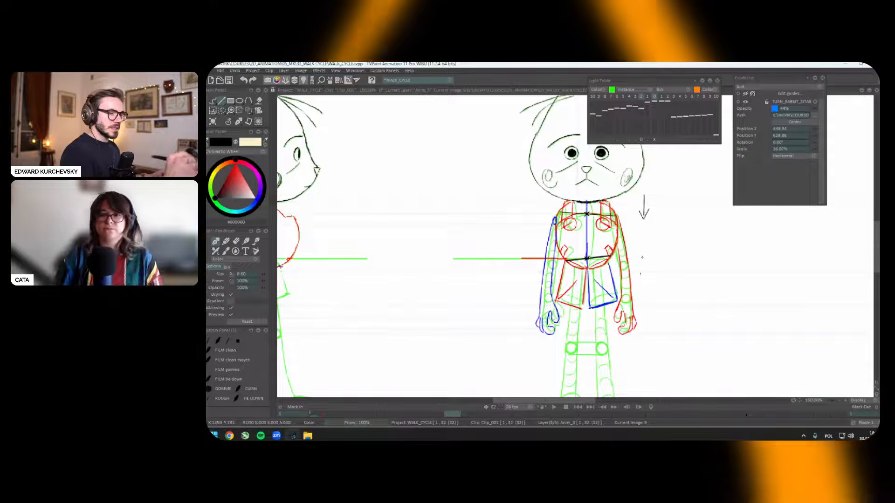
left_click_drag(641, 275, 639, 250)
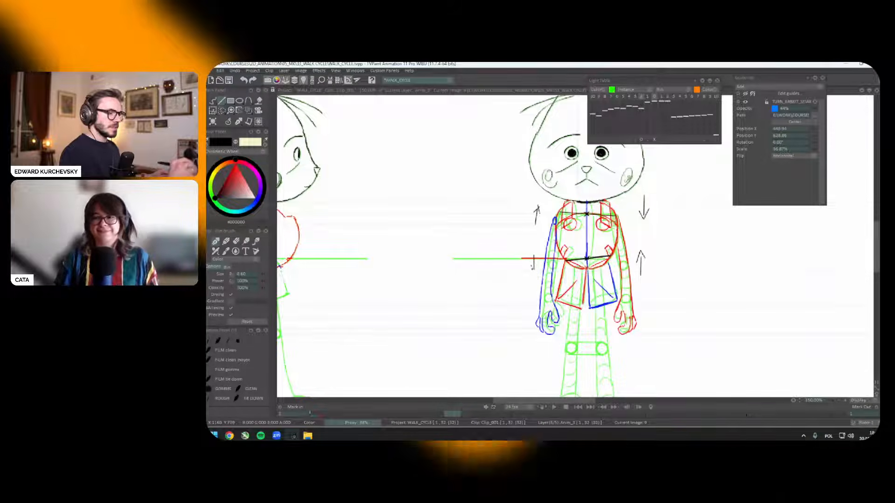
left_click_drag(534, 255, 535, 272)
left_click_drag(531, 266, 538, 265)
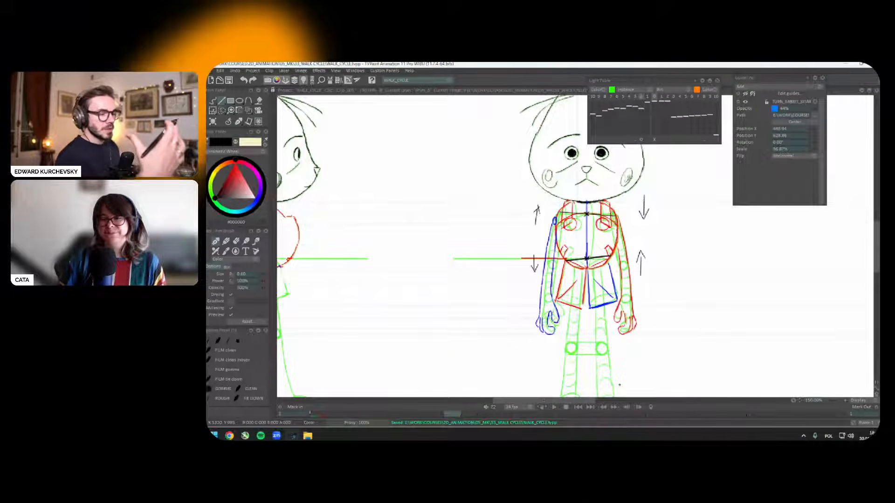
key("ctrl+z")
key("ctrl+z")
key("ctrl+z")
key("ctrl+z")
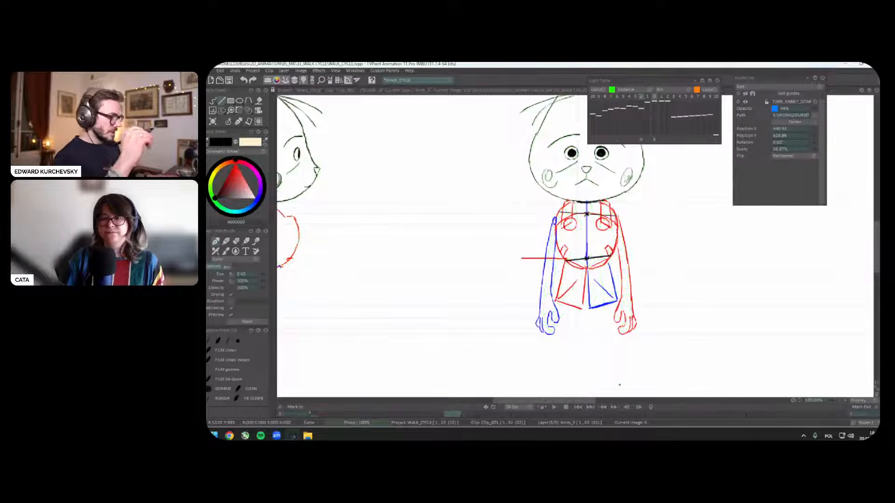
Step: On frame 25, align frame 9 in the light table with the front view and draw mirrored shoulder and hip tilt lines with X midpoints
scroll(671, 251, "down", 1)
key("Return")
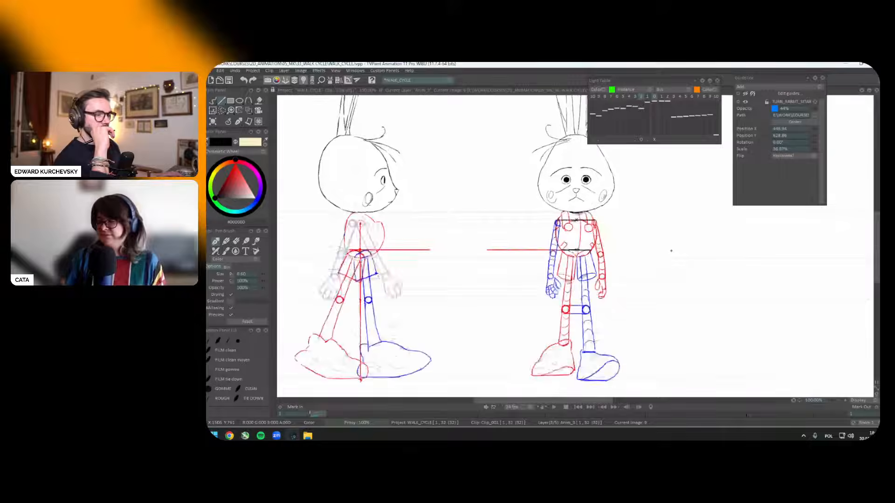
scroll(671, 250, "up", 2)
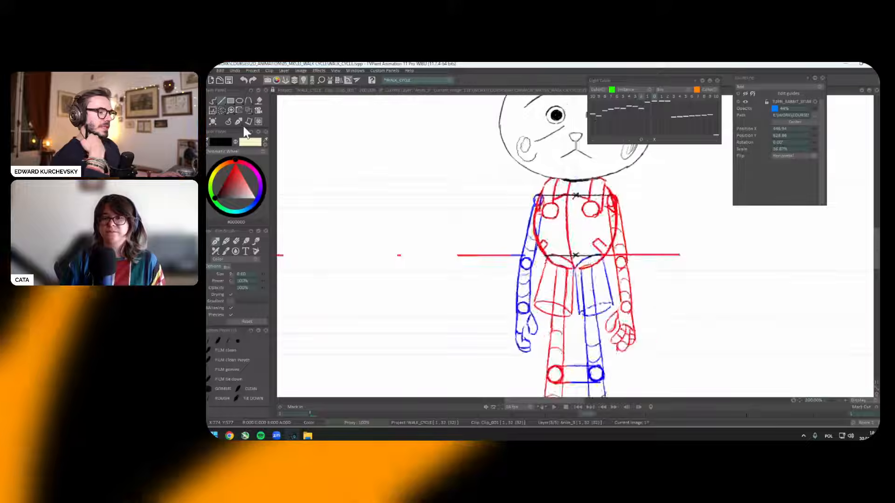
key("Tab")
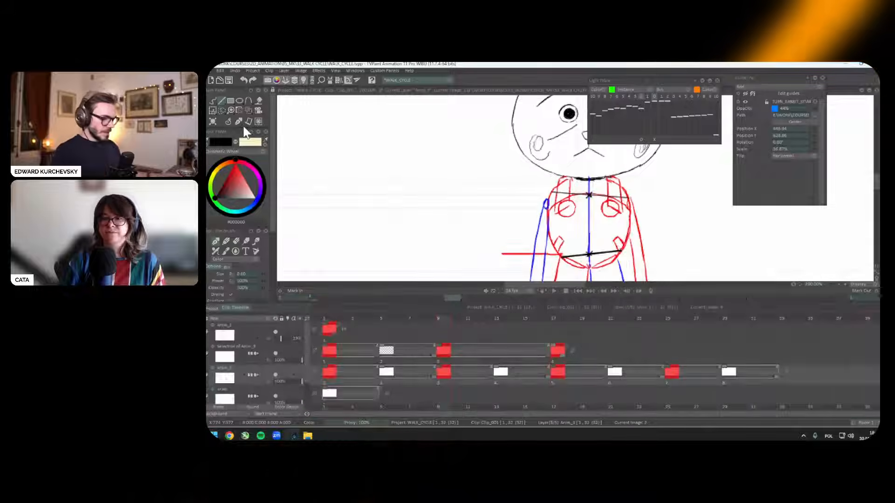
key("Tab")
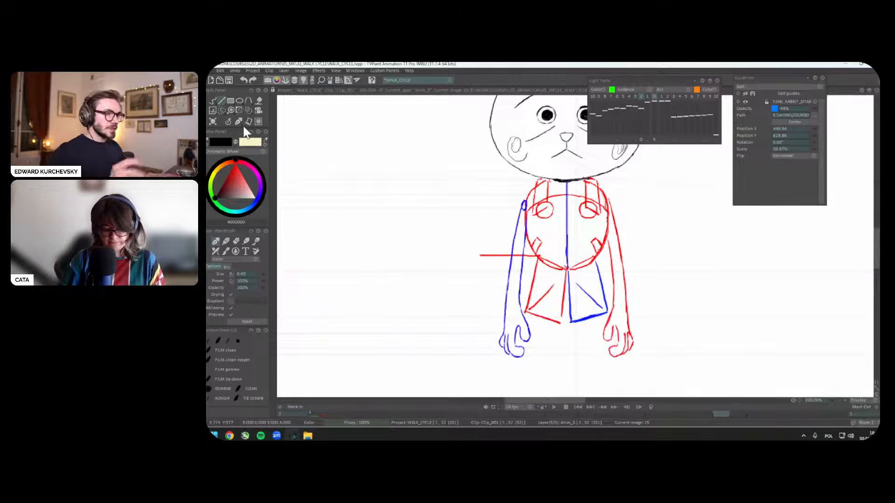
left_click(658, 109)
left_click(639, 94)
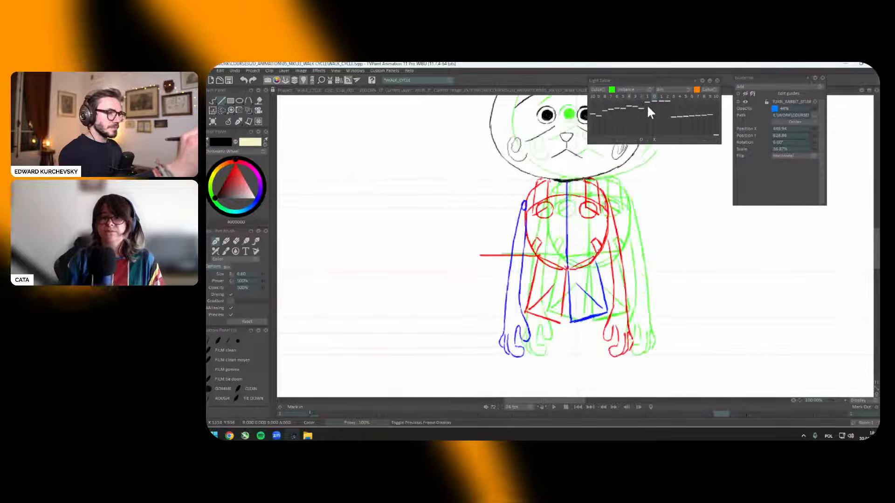
left_click(655, 140)
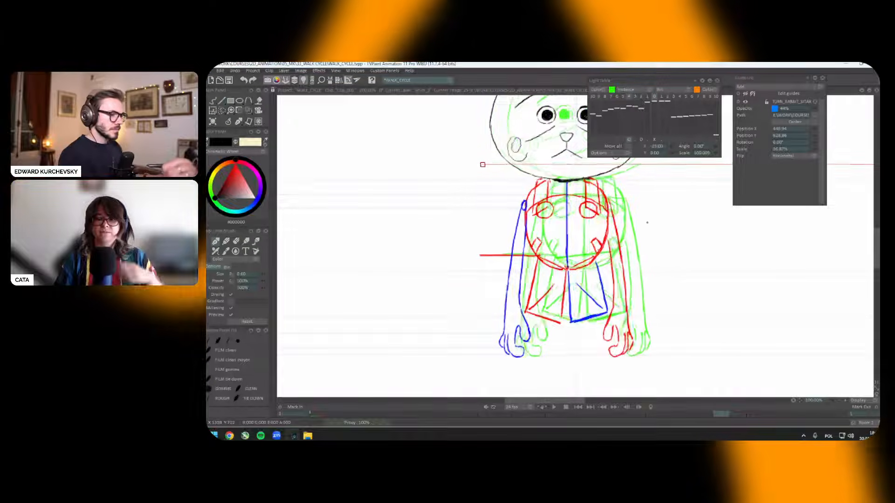
left_click_drag(636, 221, 639, 221)
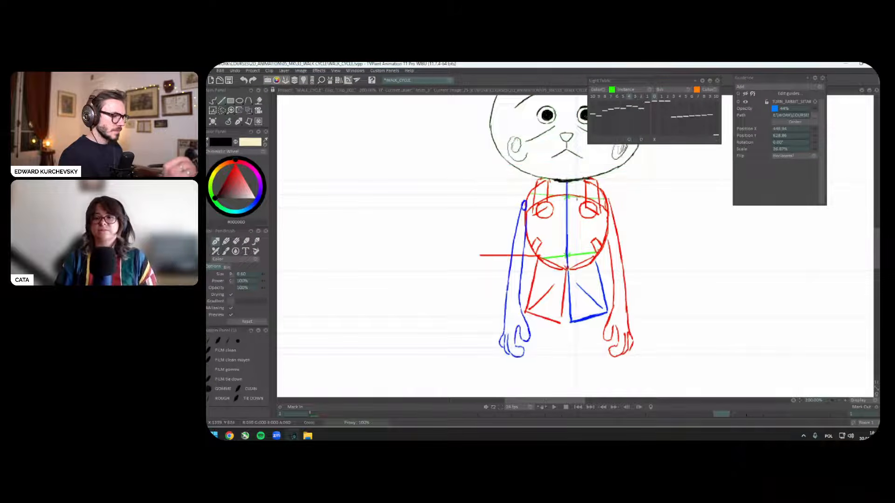
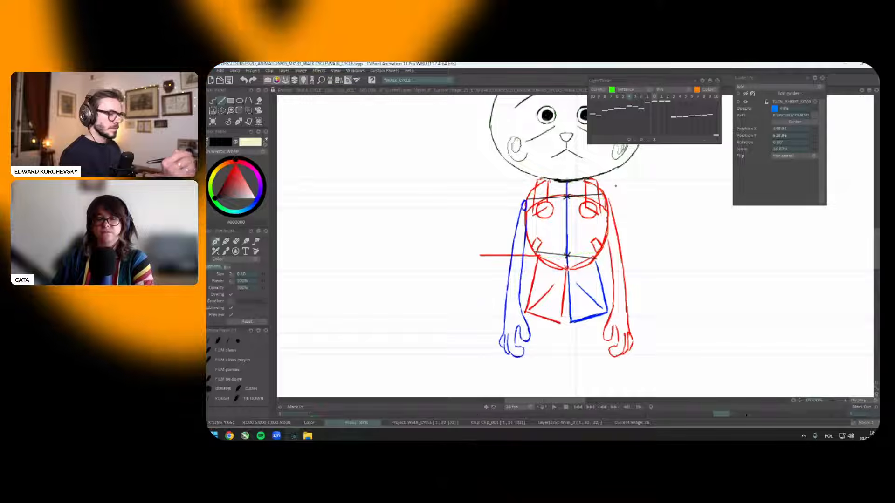
Step: Return to frame 9, select the front-view blue arm freehand, move it up to the raised shoulder and clear the selection
key("minus")
key("Return")
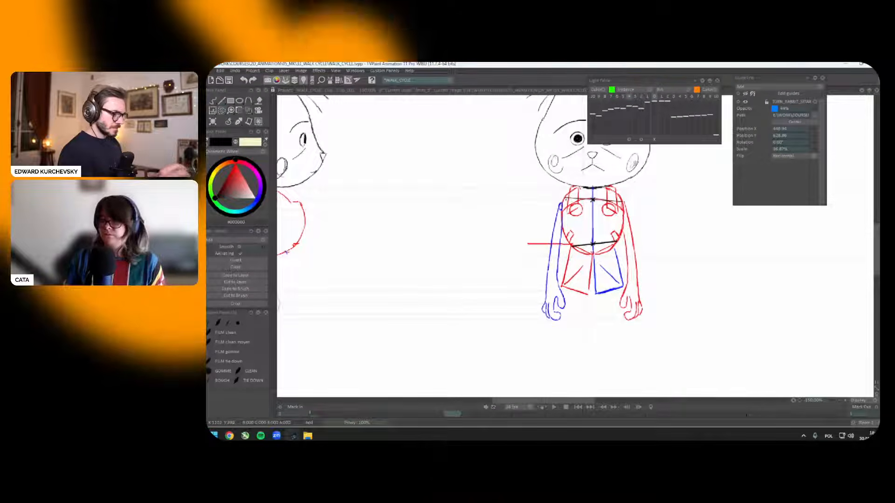
mouse_move(562, 245)
left_mouse_down()
mouse_move(537, 259)
mouse_move(572, 308)
left_mouse_up()
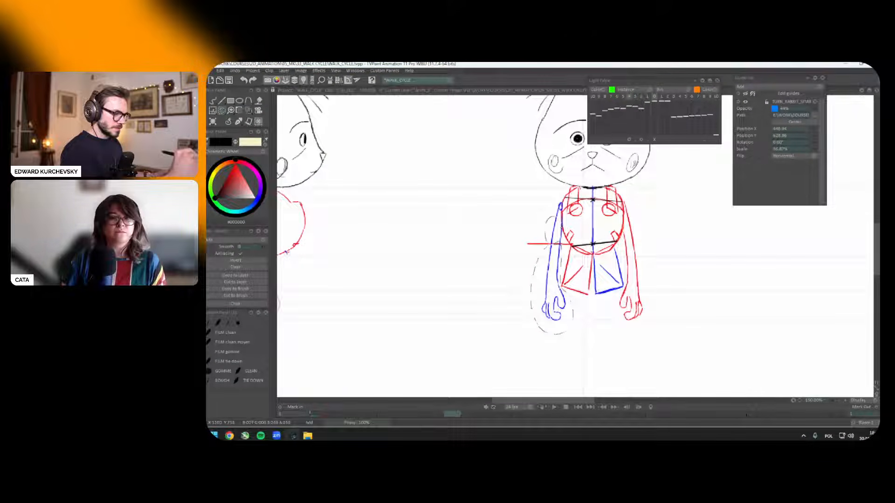
left_click_drag(561, 226, 561, 217)
key("ctrl+s")
key("ctrl+t")
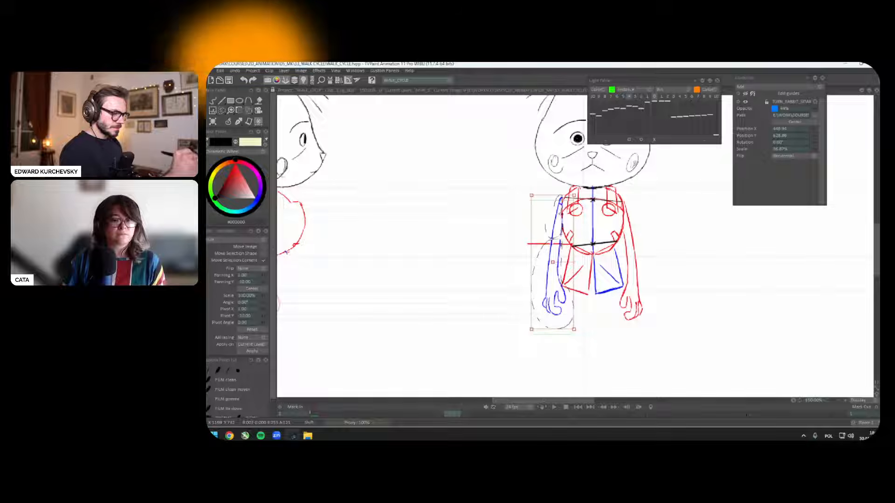
key("ctrl+d")
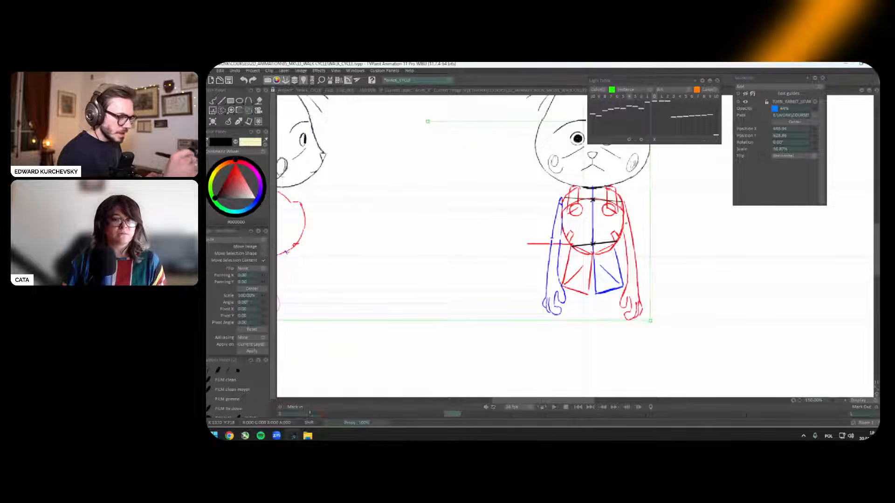
Step: Flip back and forth between frames 1 and 9 to compare the front-view arms and shoulder tilt
key("Left")
key("Right")
key("Left")
key("Right")
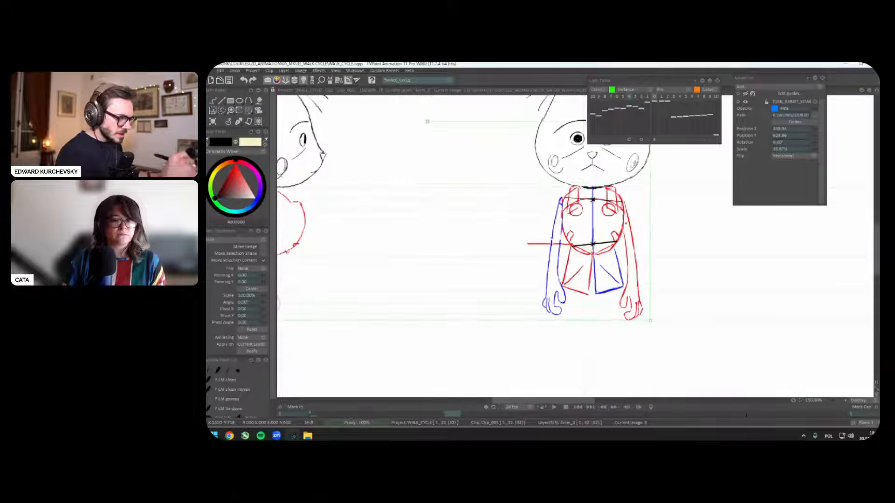
key("Left")
key("Right")
key("Left")
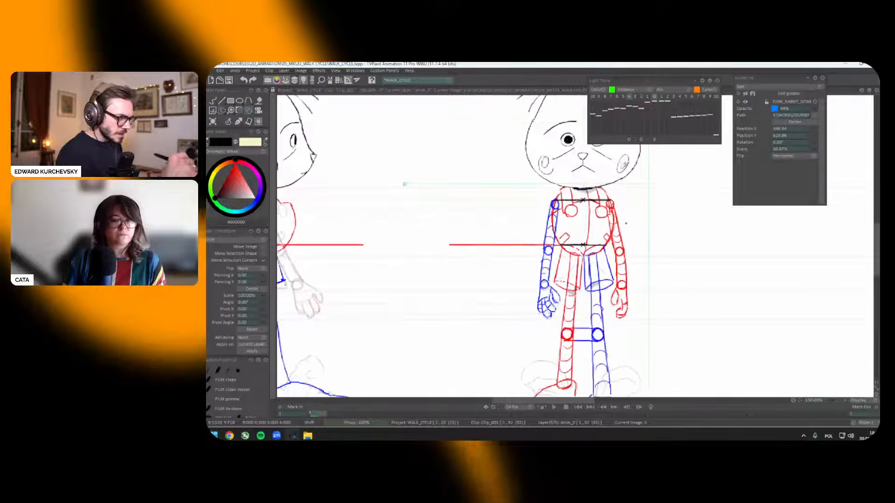
key("Right")
key("Left")
key("Right")
key("Left")
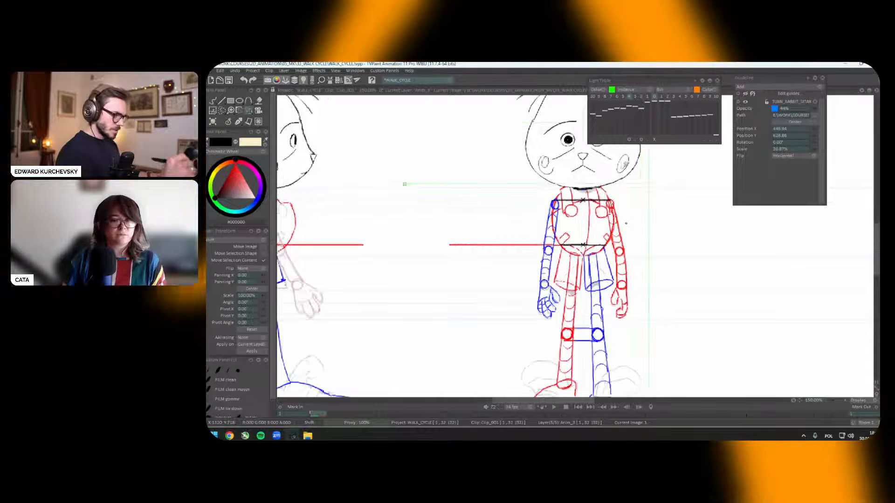
key("Right")
key("Left")
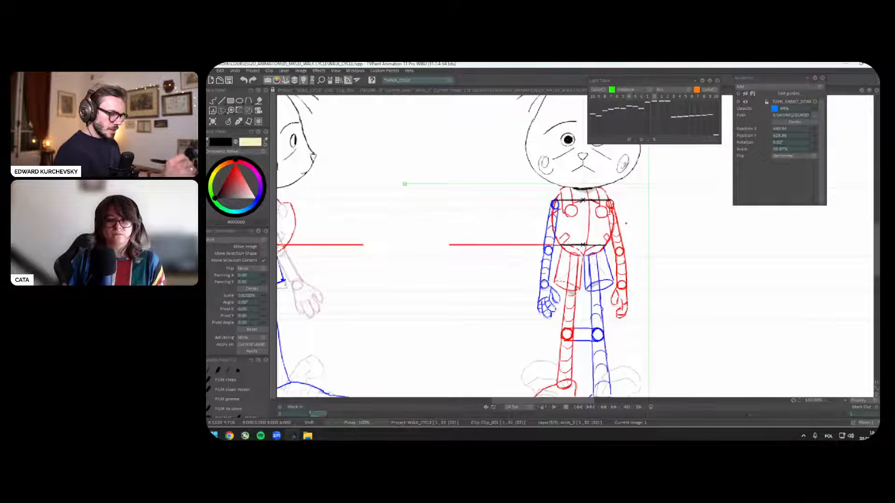
key("Right")
key("Left")
key("Right")
key("Left")
key("Right")
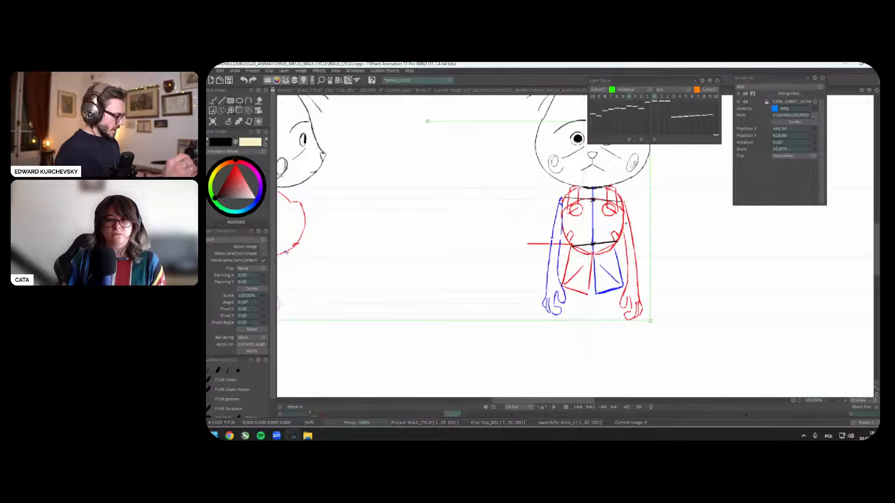
Step: Show frame 1 in frame 9's light table, switch to blue and draw the shoulder joint circle atop the front-view blue arm
key("0")
left_click(641, 96)
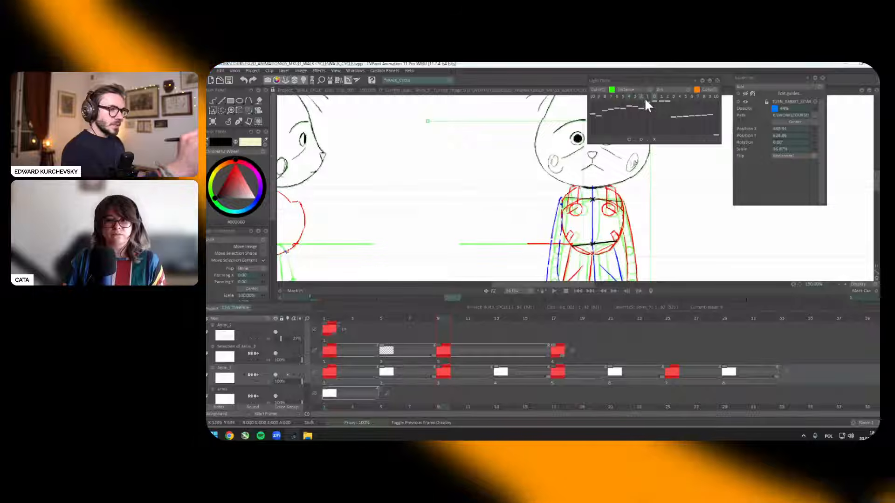
right_click(239, 120)
left_click(231, 130)
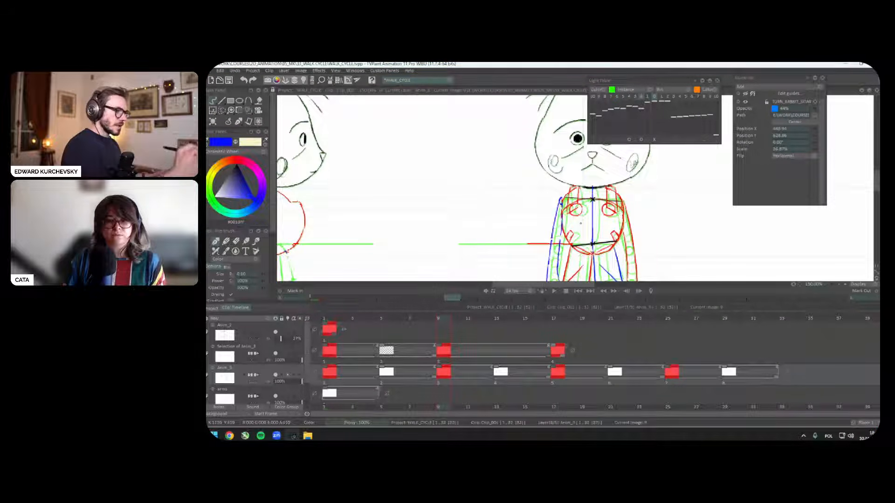
scroll(580, 208, "up", 3)
left_click(641, 139)
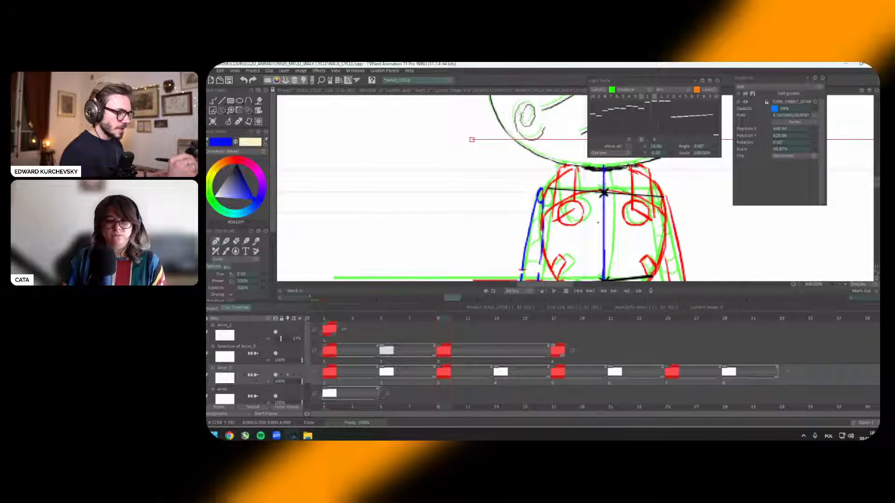
left_click(597, 218)
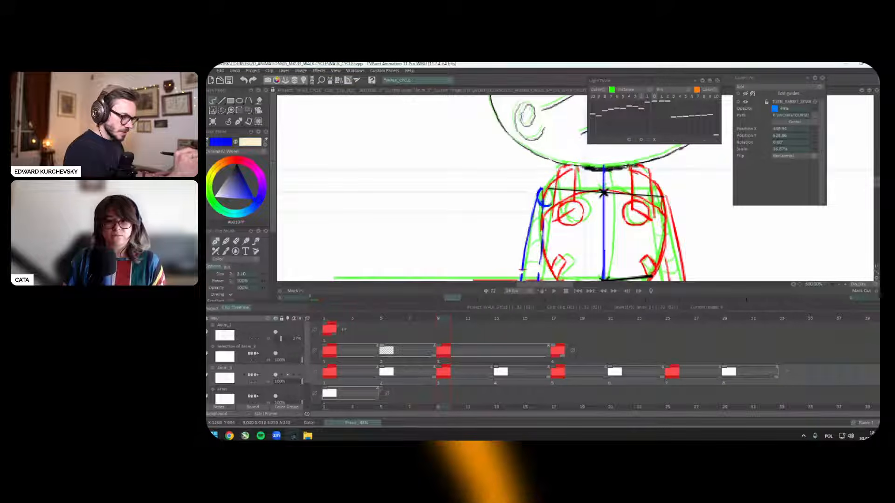
Step: Shift the frame 1 light-table image to the lowered shoulder and draw the red arm's shoulder joint circle in red
mouse_move(709, 213)
left_mouse_down()
mouse_move(685, 197)
mouse_move(660, 207)
left_mouse_up()
left_click(641, 140)
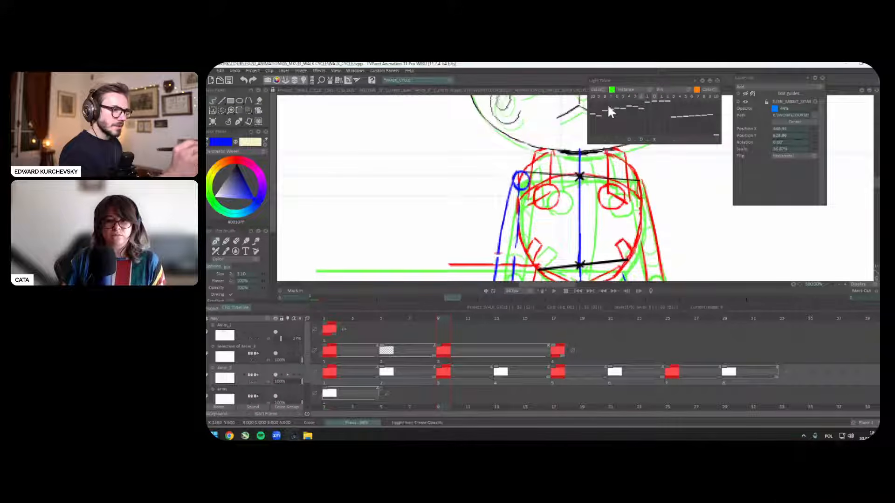
left_click(232, 155)
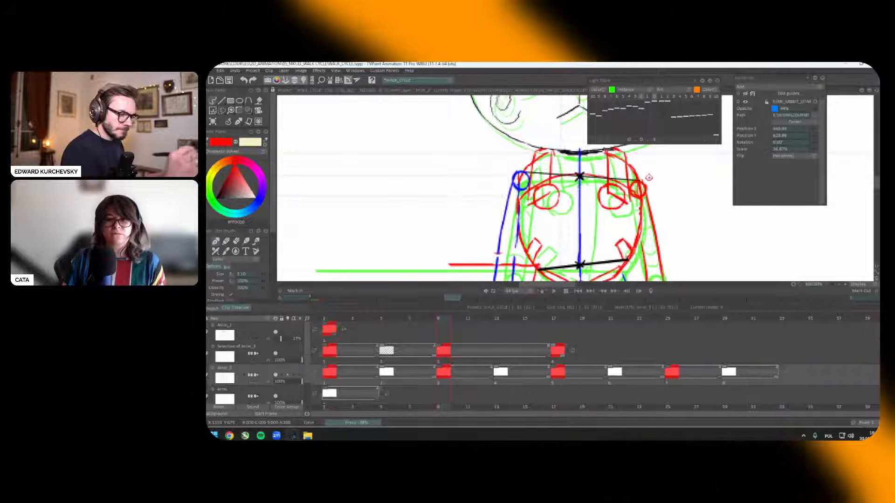
scroll(680, 196, "down", 2)
scroll(680, 196, "down", 3)
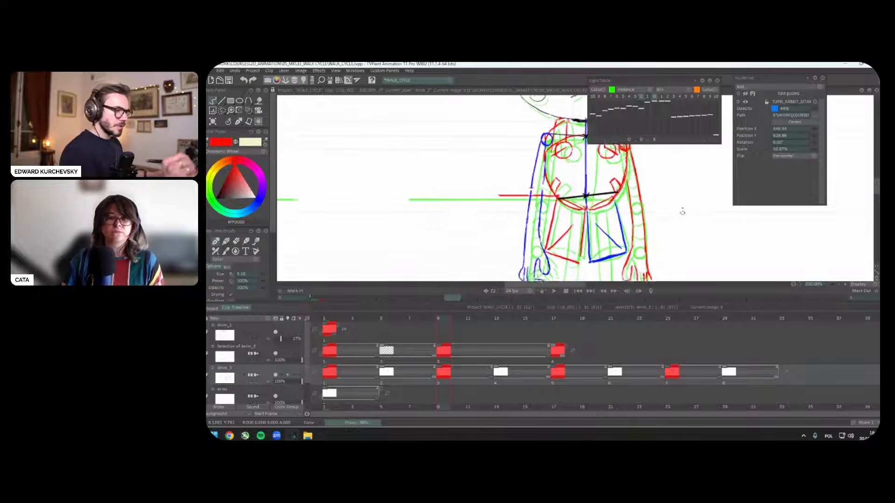
scroll(680, 196, "down", 1)
scroll(647, 219, "up", 1)
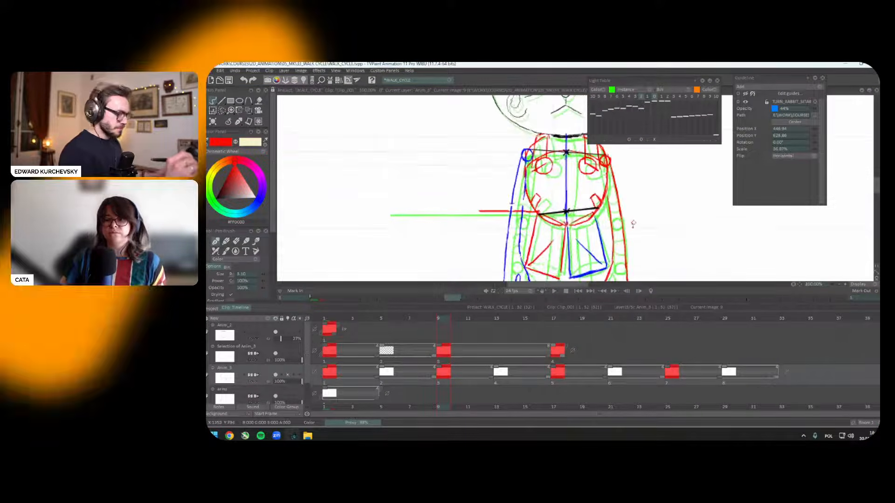
Step: Draw the elbow and wrist joint circles on frame 9's front-view red arm in red, following the light-table image
key("Tab")
scroll(650, 216, "up", 2)
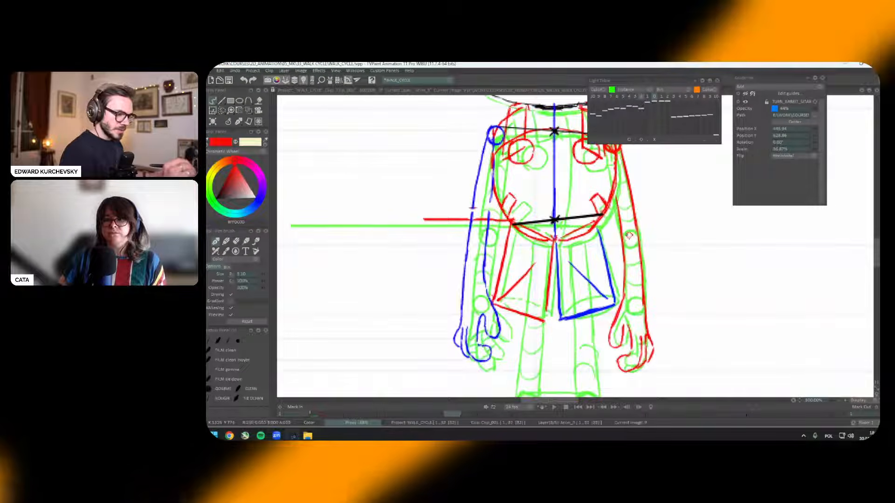
mouse_move(629, 235)
left_mouse_down()
mouse_move(632, 249)
mouse_move(681, 238)
left_mouse_up()
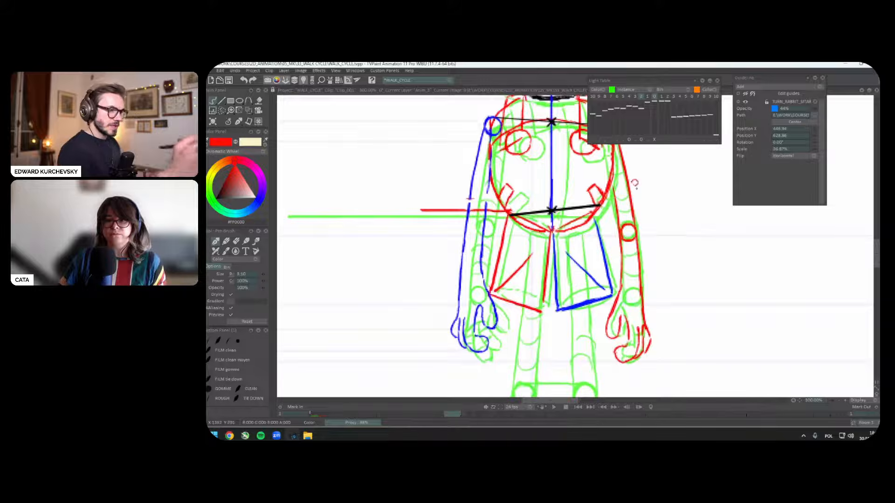
left_click(642, 140)
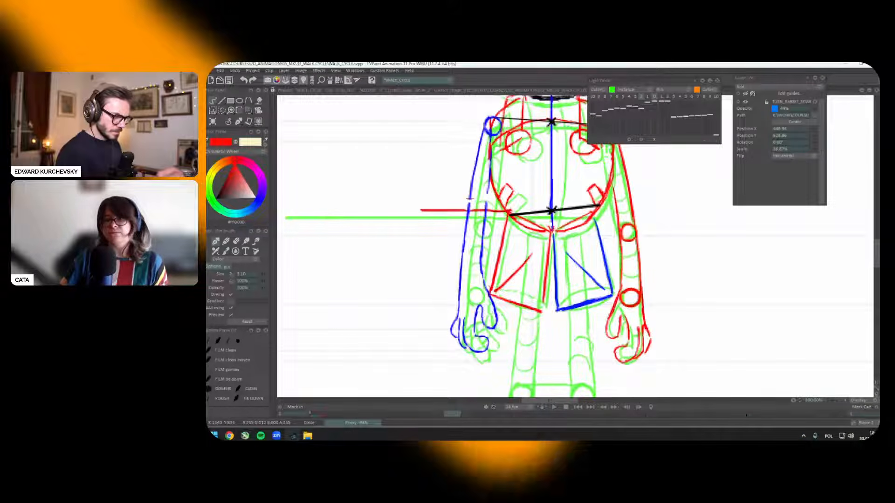
scroll(651, 271, "down", 4)
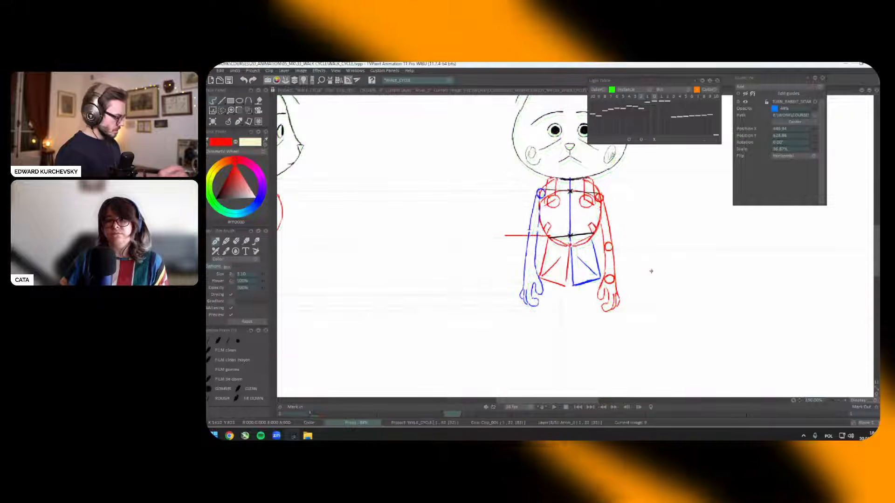
Step: Flip repeatedly between frame 9 and its neighbouring poses on frames 1 and 17 to compare the front-view shoulder tilt and arms
key("Left")
key("Right")
key("Right")
key("Left")
key("Left")
key("Right")
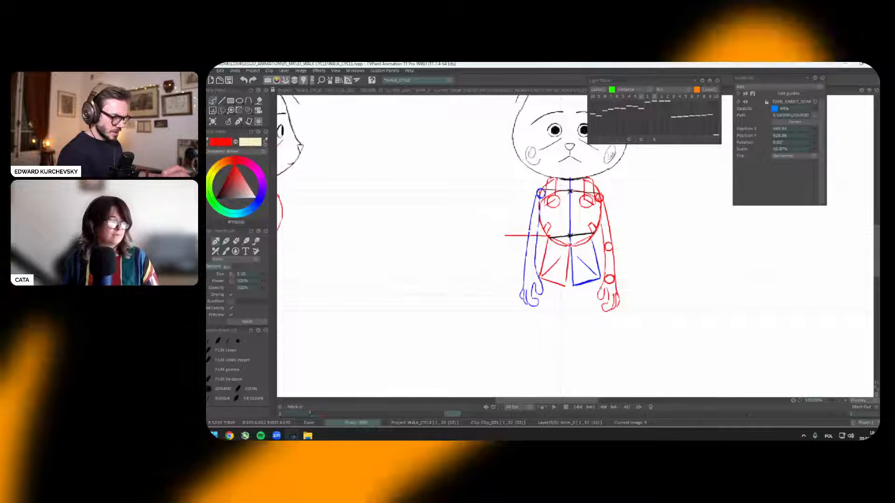
key("Right")
key("Left")
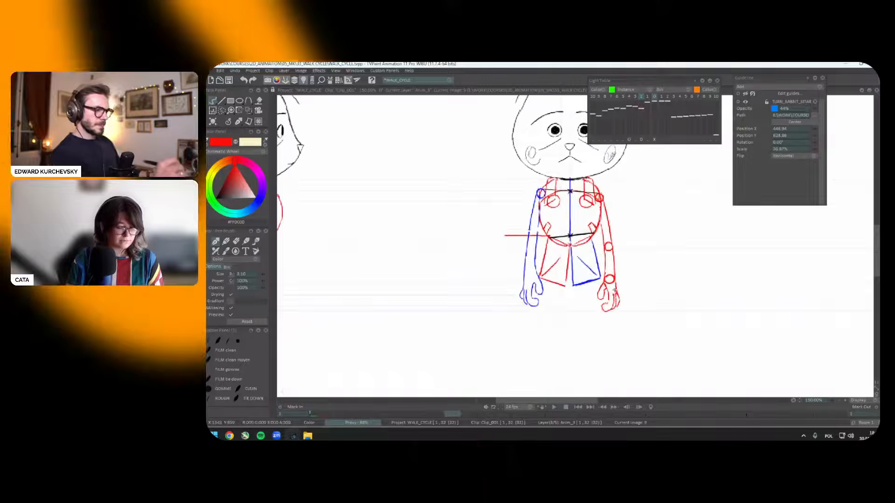
scroll(614, 291, "down", 2)
key("Right")
key("Left")
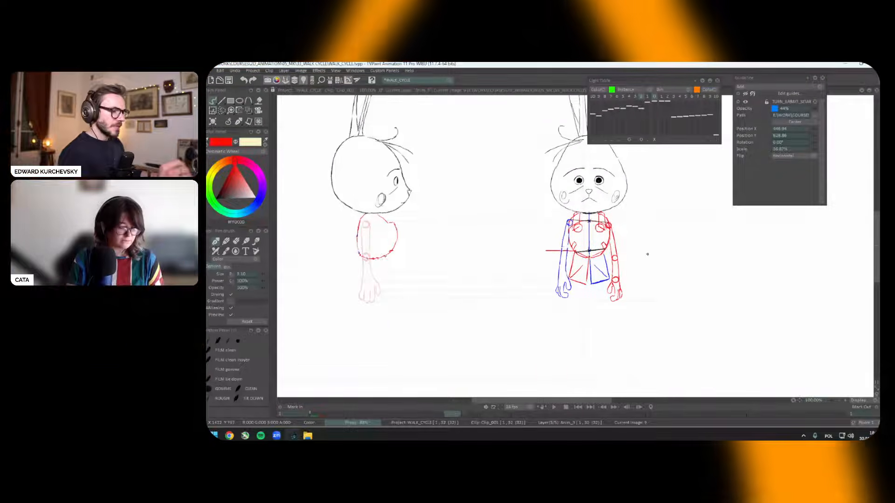
scroll(647, 254, "up", 2)
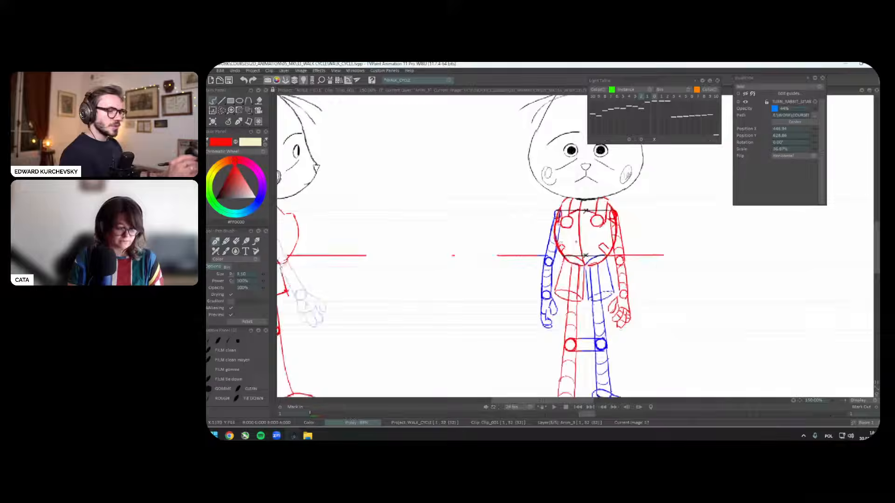
key("Left")
key("Left")
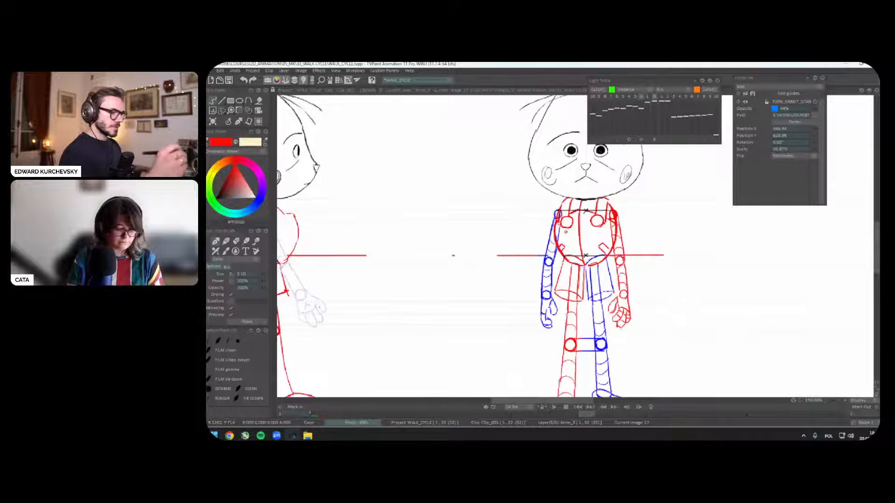
Step: On frame 25, shift the previous pose's light-table image to each front-view shoulder and draw the blue and red arms' shoulder joint circles
key("Right")
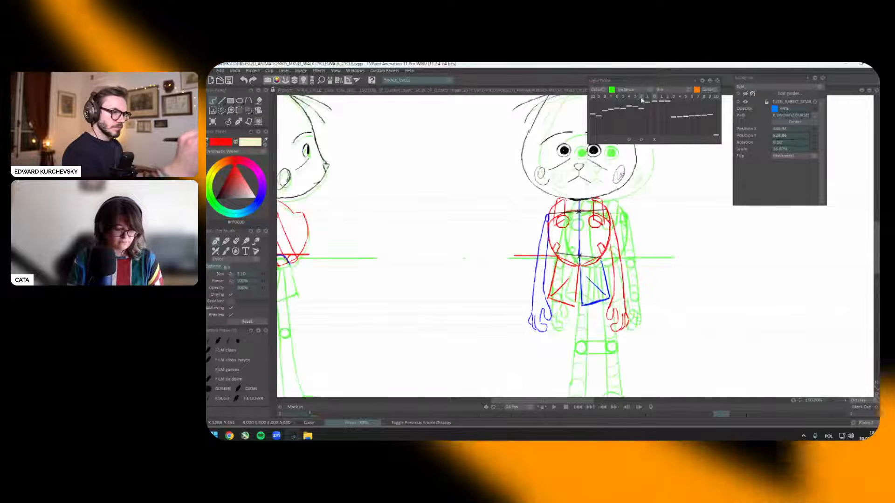
left_click(641, 98)
left_click(642, 99)
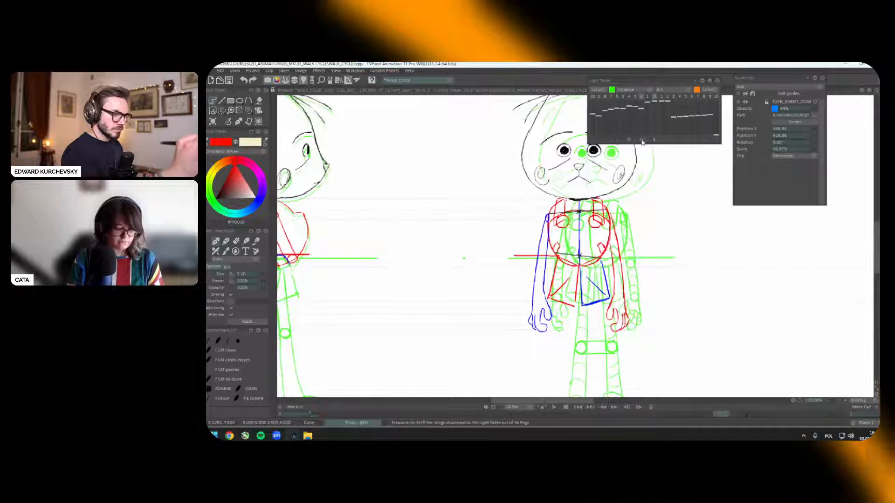
left_click(641, 140)
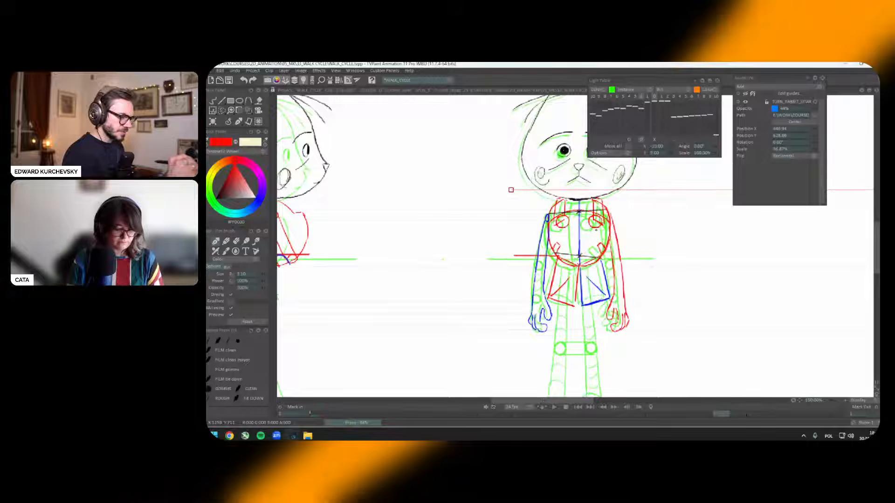
left_click(259, 203)
left_click_drag(519, 190, 527, 190)
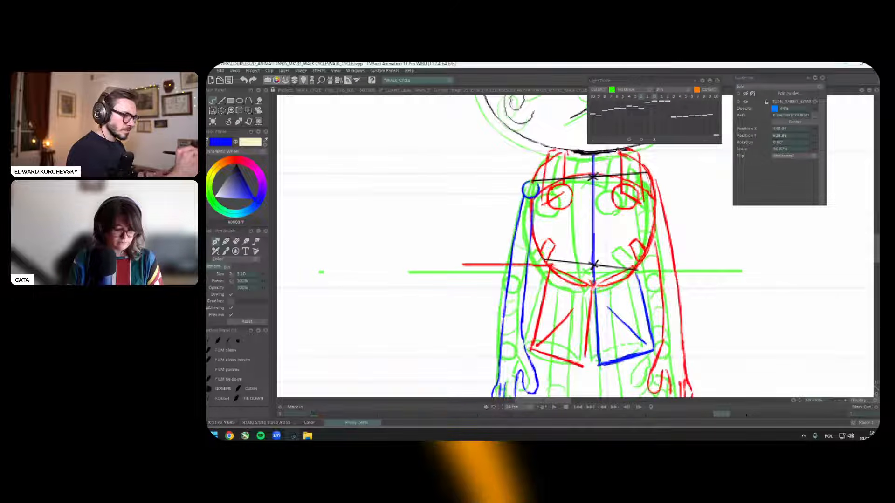
left_click_drag(526, 183, 506, 196)
left_click(641, 140)
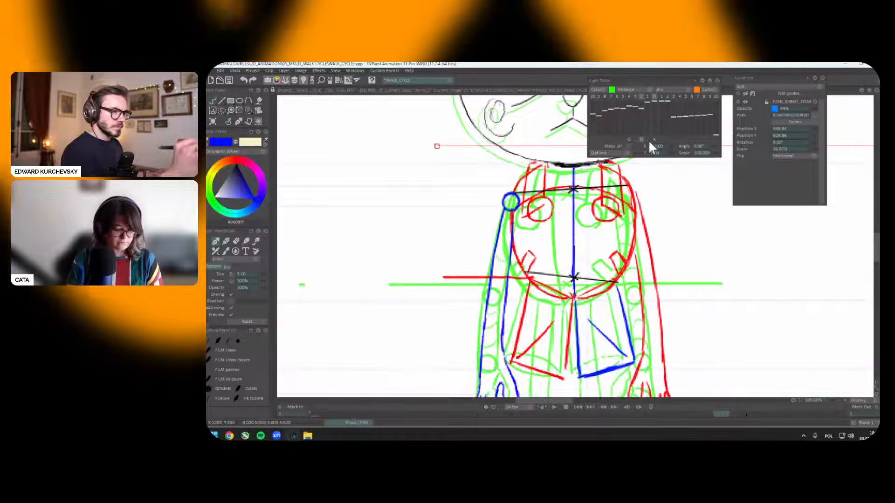
left_click_drag(659, 216, 666, 207)
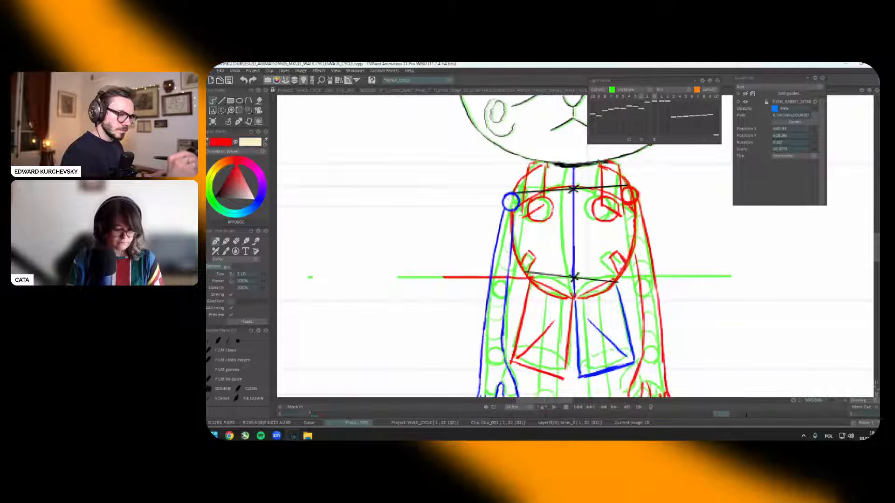
Step: Flip through the key poses on frames 1, 9, 17 and 25 to check the body and arm movement
scroll(664, 206, "down", 5)
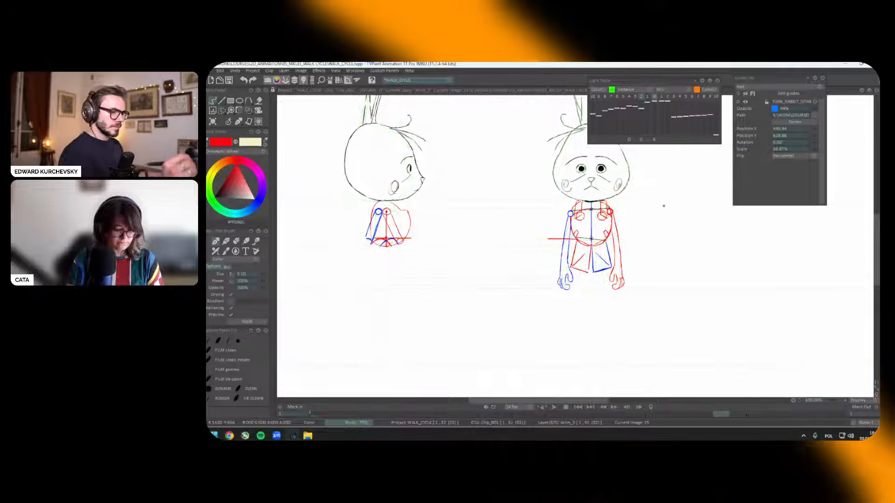
key("Right")
key("Left")
key("Left")
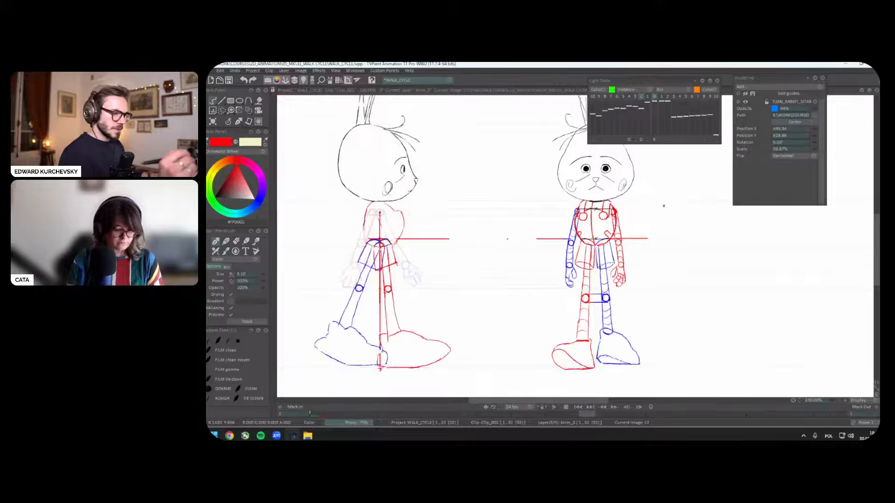
key("Left")
key("Right")
key("Right")
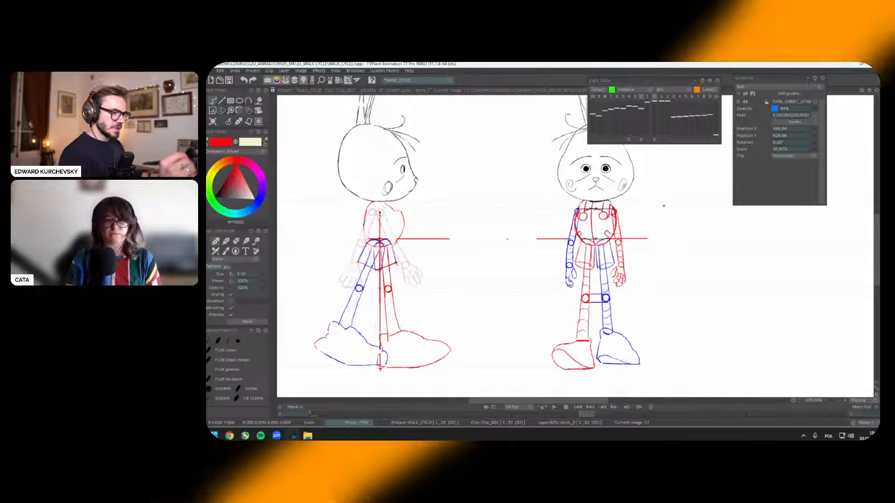
key("Left")
Step: Extend the side-view arms layer, Selection of Anim_3, to the end of the cycle and insert an empty image at frame 25
scroll(611, 256, "up", 1)
left_click_drag(610, 256, 673, 280)
key("Tab")
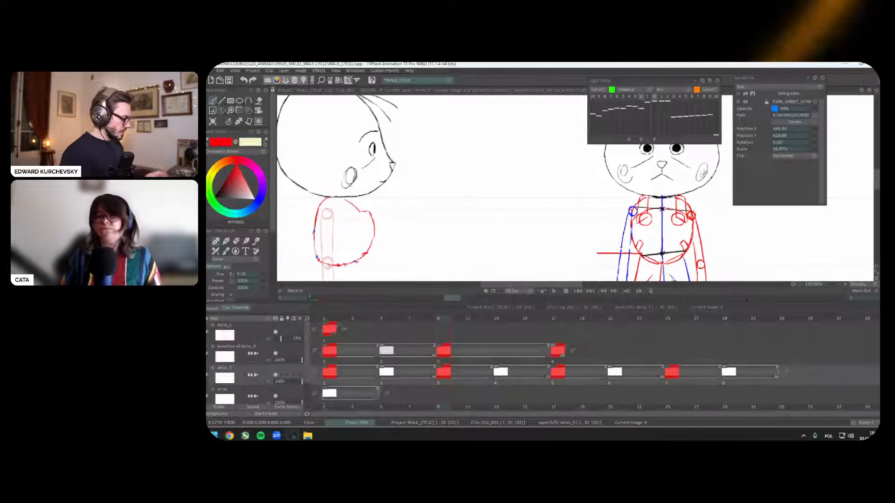
key("Up")
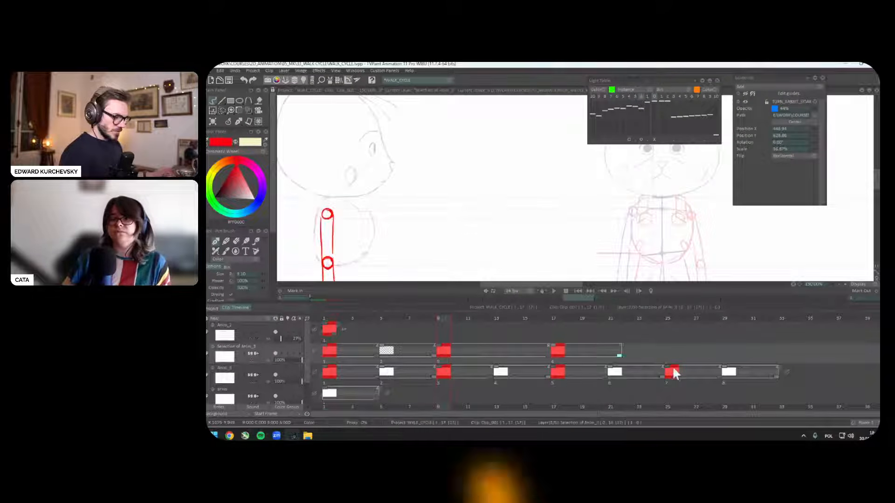
left_click(668, 319)
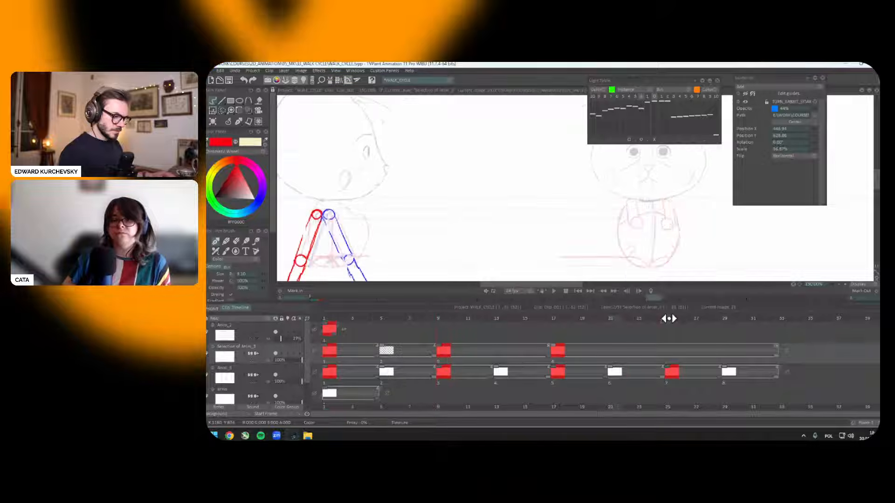
key("Insert")
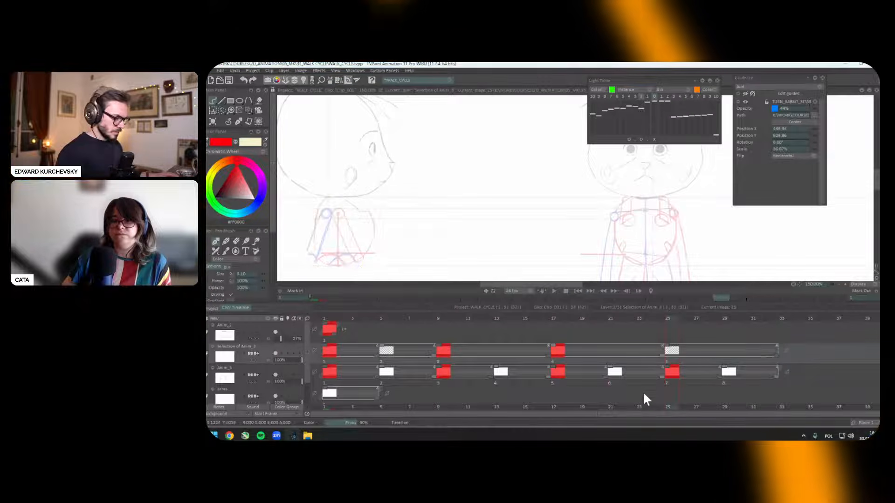
Step: On frame 1, try a horizontal guide line from the front-view shoulder across to the side view and undo it
key("Left")
key("Left")
key("Left")
left_click_drag(505, 172, 494, 184)
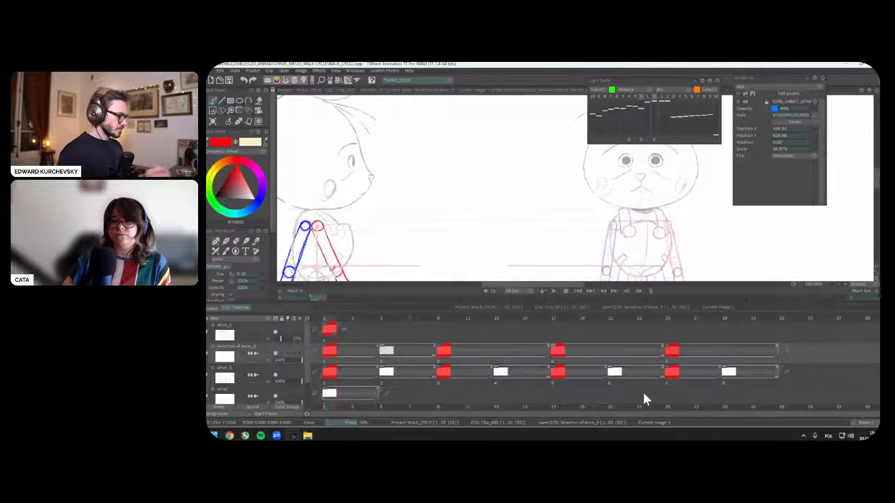
key("Tab")
left_click_drag(683, 216, 715, 217)
left_click_drag(644, 221, 324, 221)
key("ctrl+z")
Step: Switch to blue and flip between frames 1 and 9 of the arms layer to compare the shoulder positions
left_click(260, 195)
key("Right")
left_click_drag(581, 268, 617, 265)
key("Left")
key("Right")
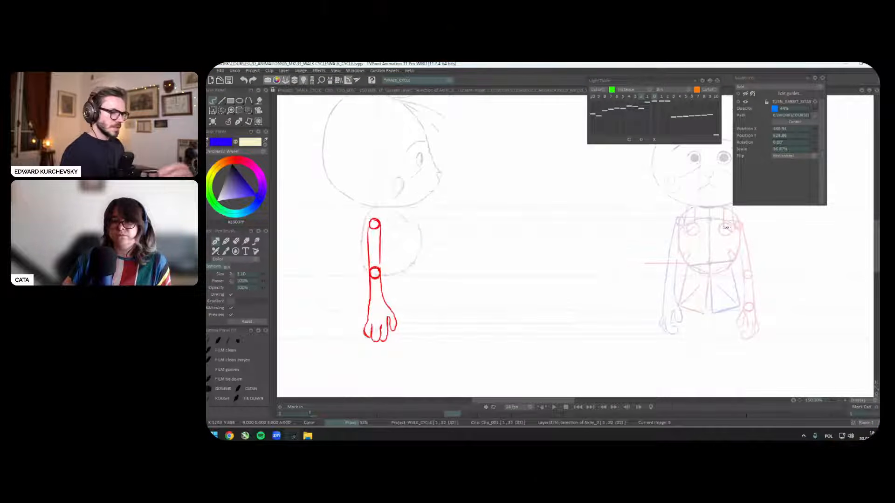
key("Left")
key("Right")
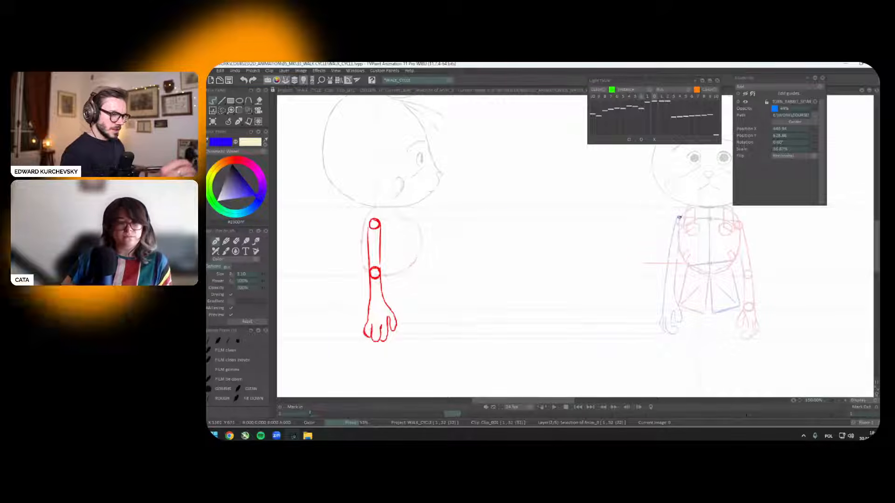
Step: Select frame 9's side-view red arm freehand, nudge it slightly upward with the Transform tool and clear the selection
mouse_move(679, 217)
left_mouse_down()
mouse_move(361, 214)
mouse_move(351, 264)
left_mouse_up()
left_click_drag(383, 215, 387, 291)
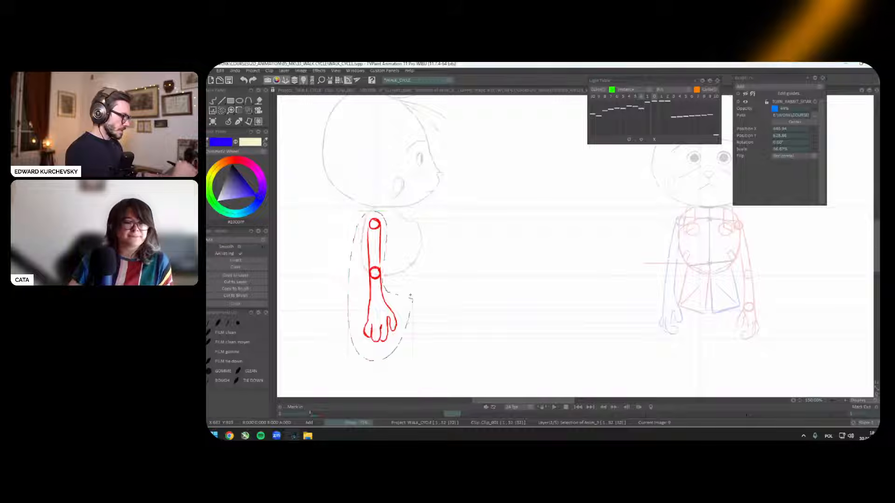
key("ctrl+t")
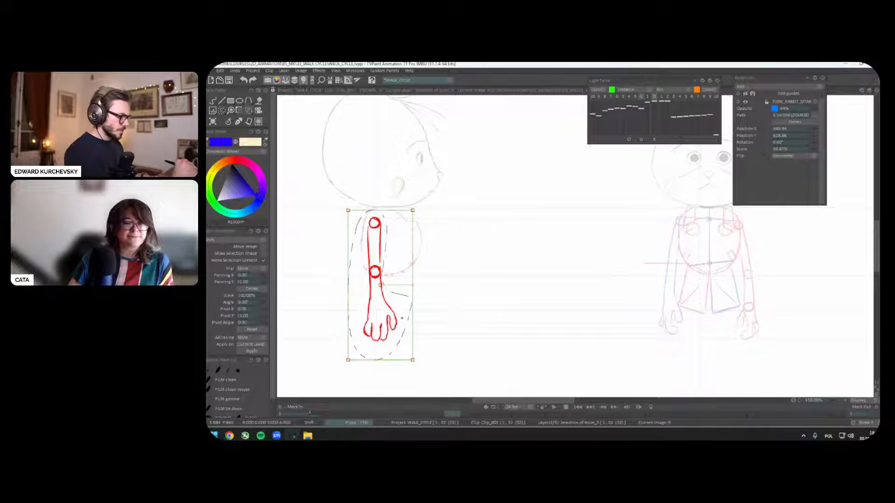
left_click(228, 125)
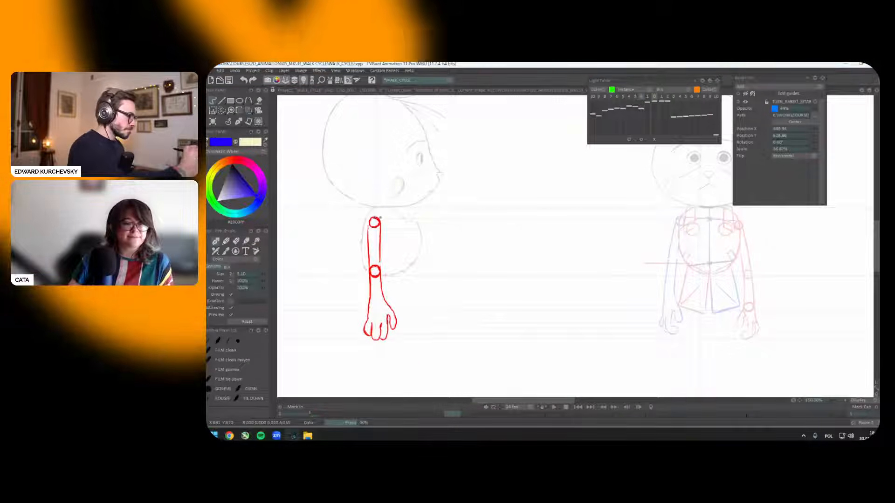
Step: Check the side-view shoulder height with a thin blue guide line from the front view, then copy the side-view arm into a custom brush
mouse_move(373, 217)
left_mouse_down()
mouse_move(683, 217)
mouse_move(411, 217)
left_mouse_up()
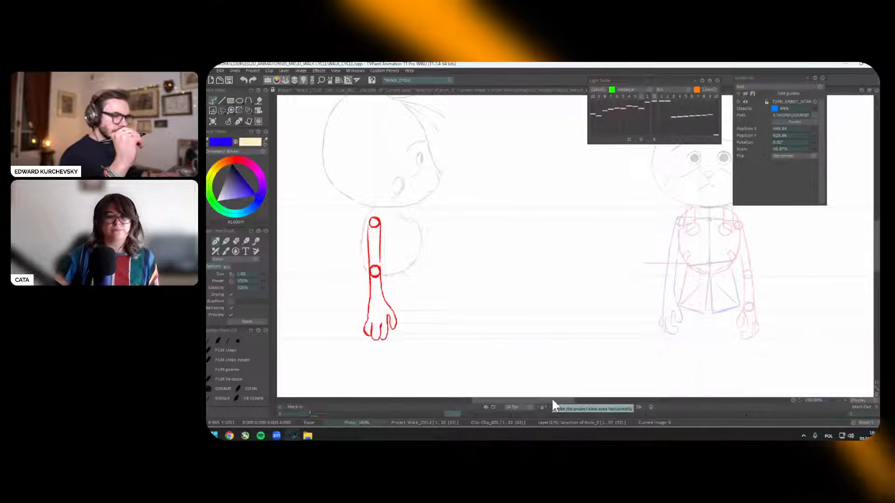
left_click_drag(736, 222, 360, 222)
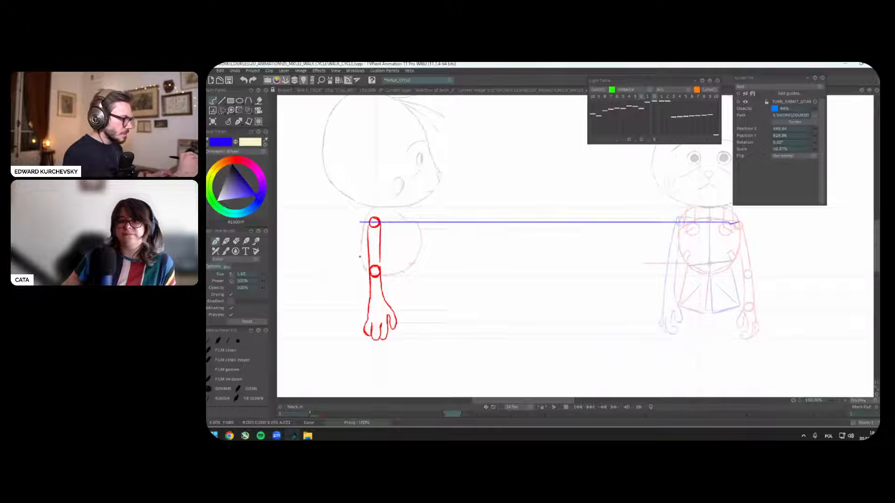
left_click_drag(360, 257, 375, 222)
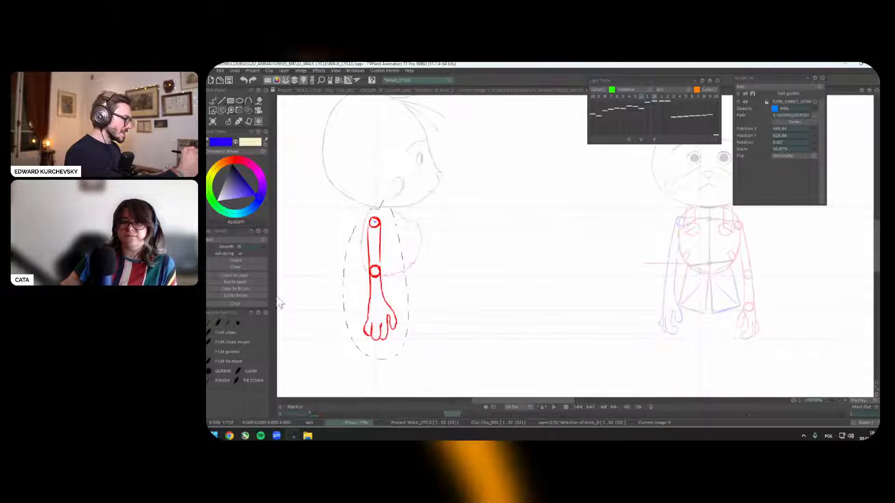
left_click(245, 289)
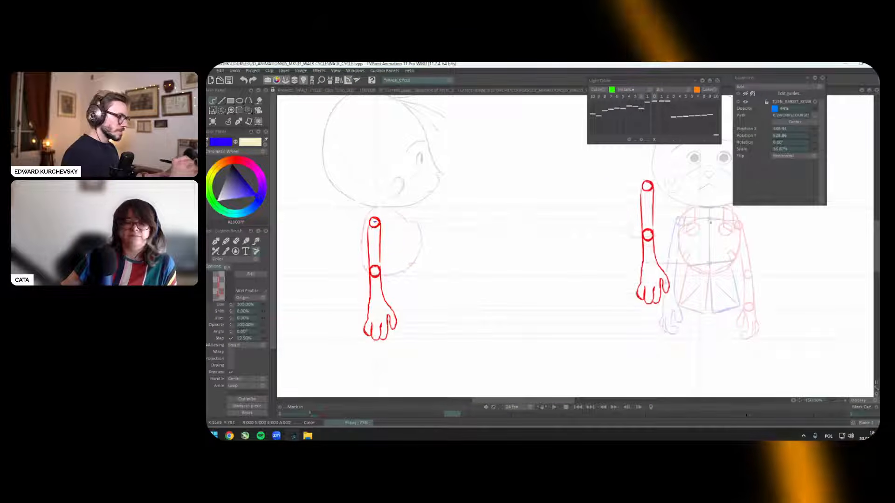
Step: Recolour frame 9's side-view arm blue, stamp a red copy of it slightly lower and flip frames to check both arms
mouse_move(856, 263)
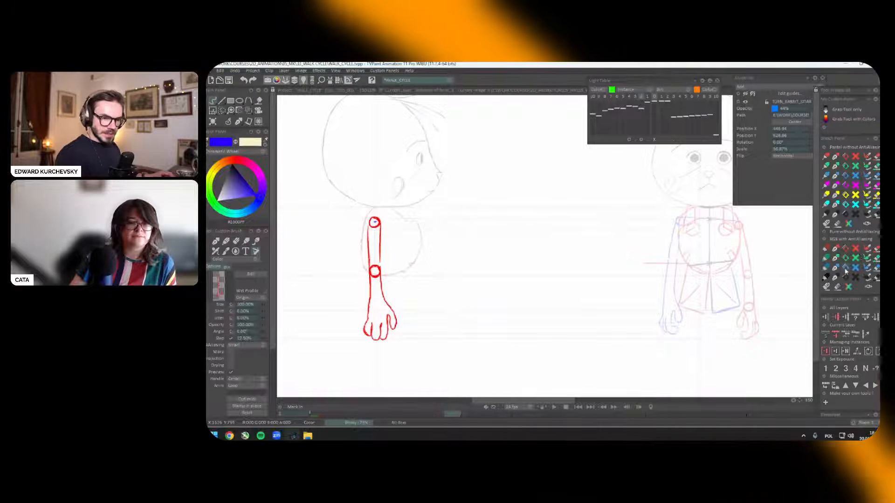
key("Right")
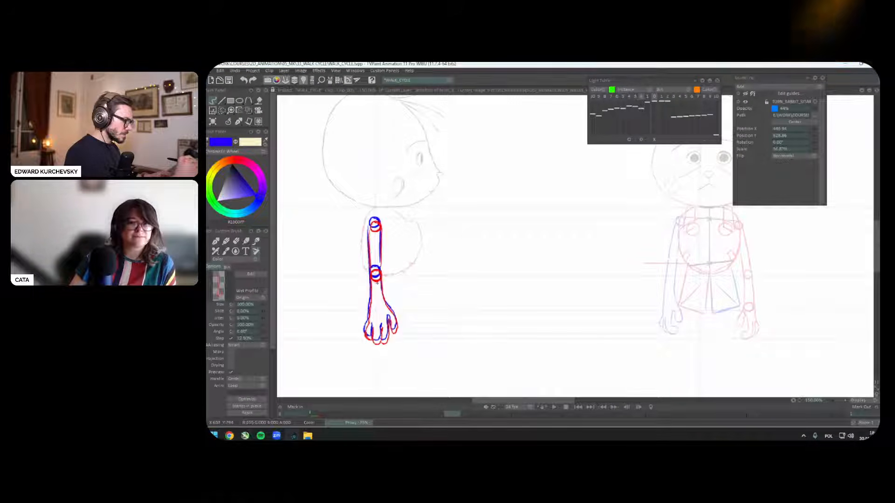
left_click_drag(412, 275, 599, 295)
key("Right")
key("Left")
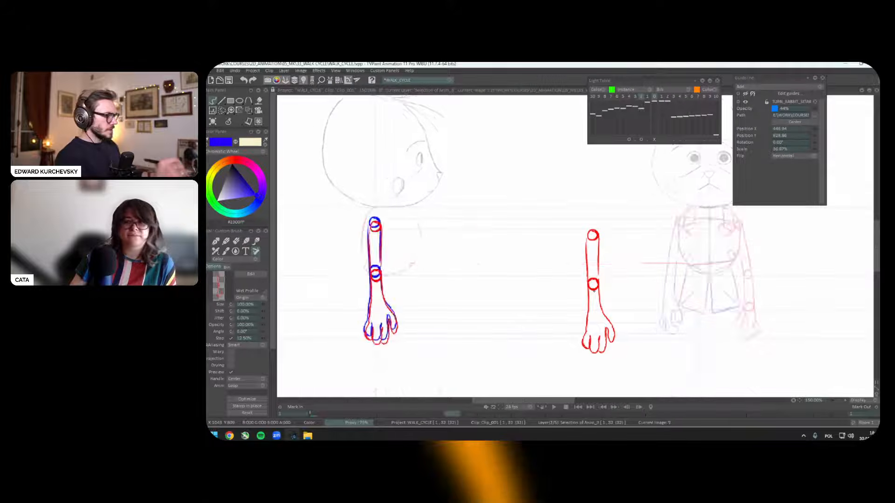
Step: Undo the red side-view arm on the blue arm's layer and stamp it on a new animation layer spanning frames 9 to 16
key("Home")
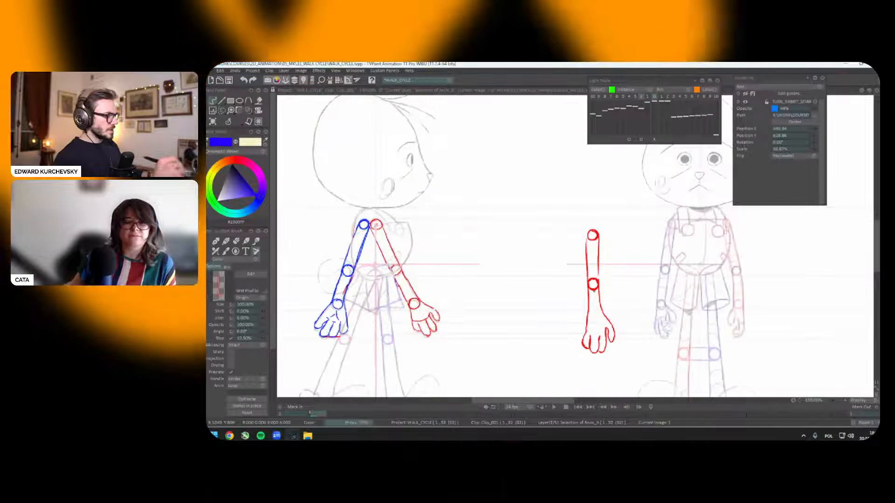
key("ctrl+z")
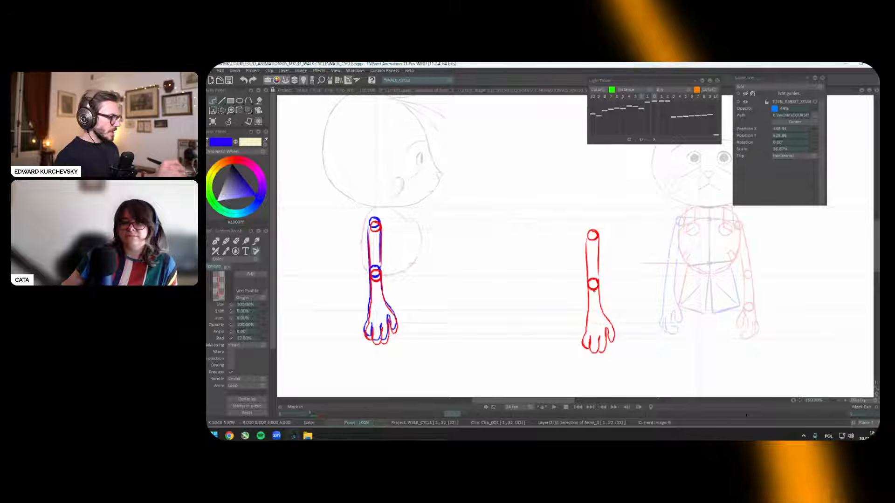
key("Tab")
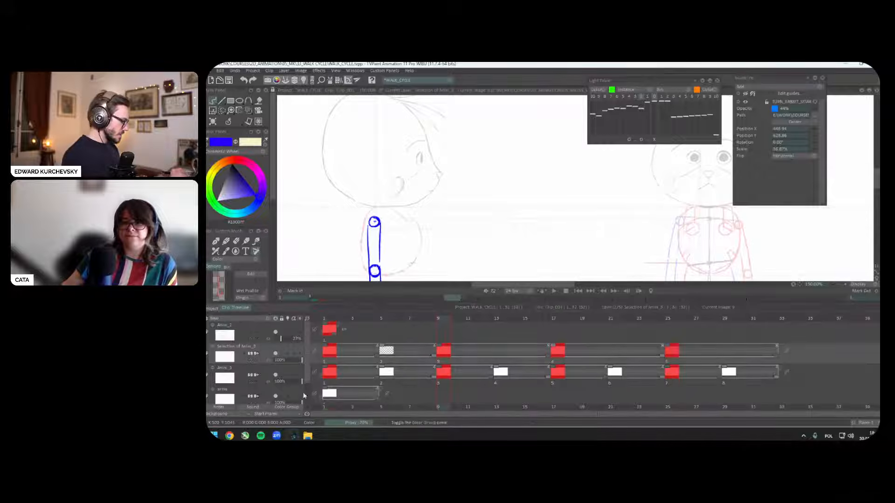
key("Tab")
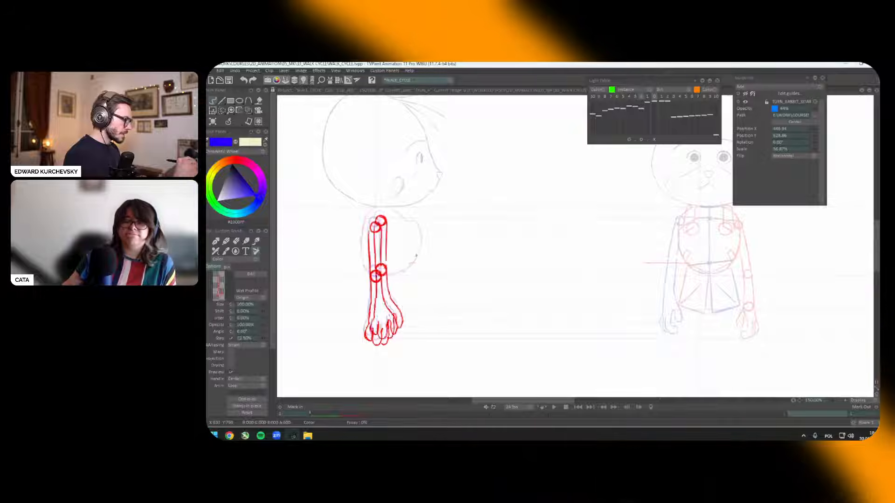
key("Tab")
left_click(494, 291)
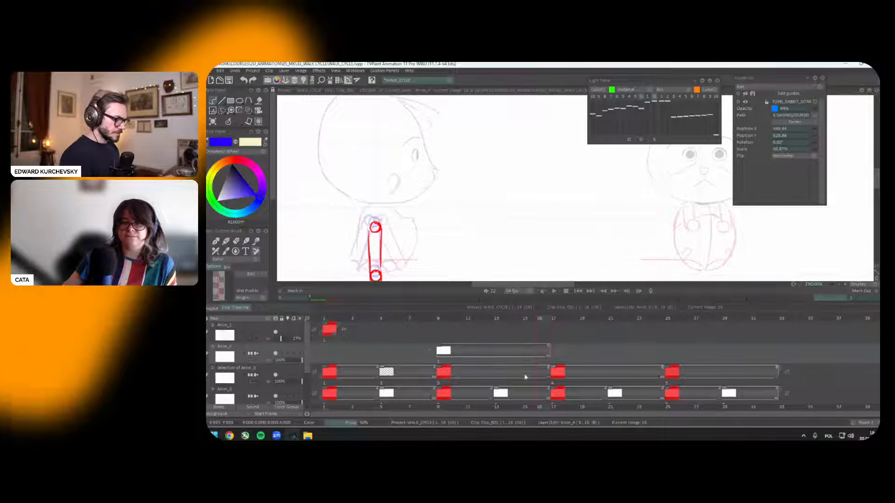
Step: Return to the blue arm's layer and flip between its contact pose and passing pose to compare the side-view arms
left_click(444, 368)
key("Tab")
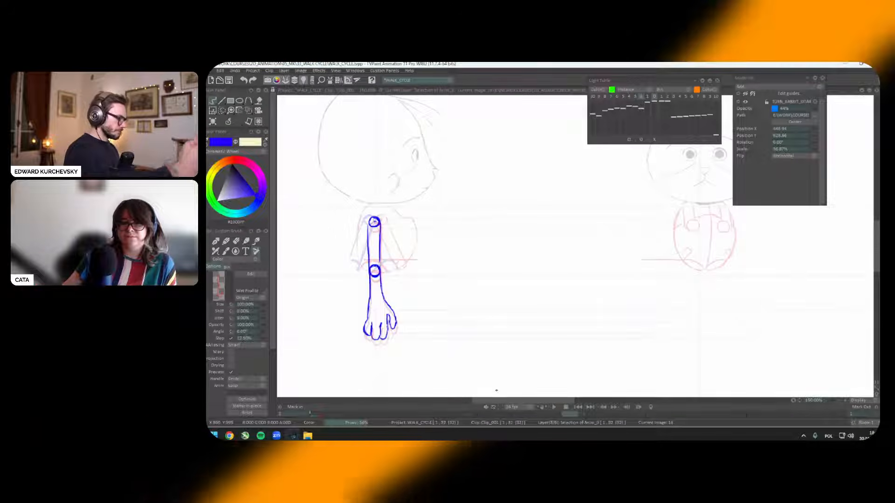
scroll(496, 391, "up", 2)
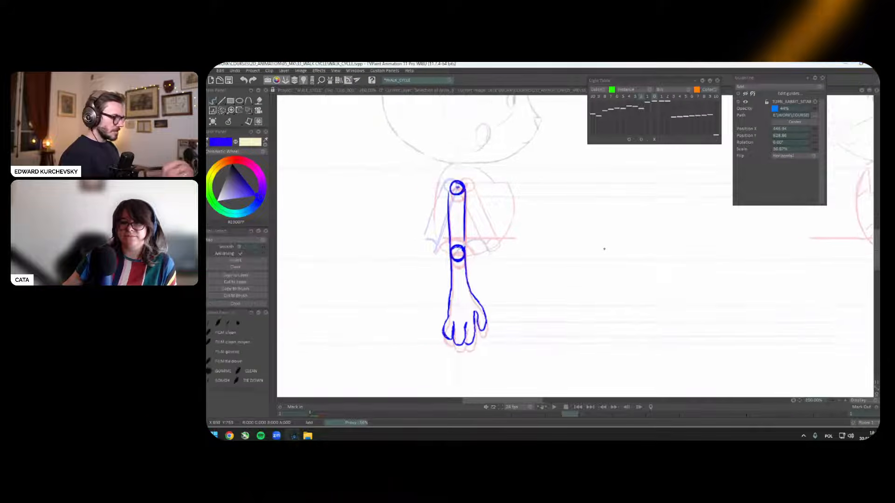
key("Tab")
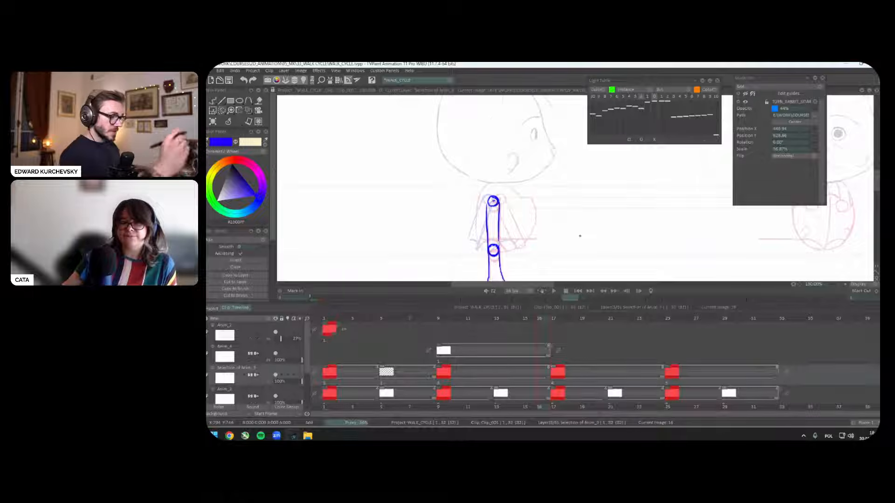
scroll(580, 235, "down", 2)
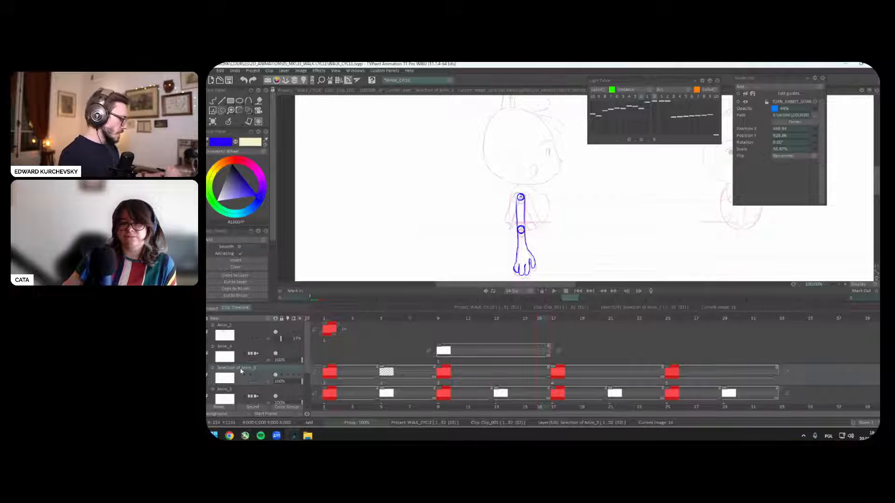
key("Tab")
key("Left")
key("Left")
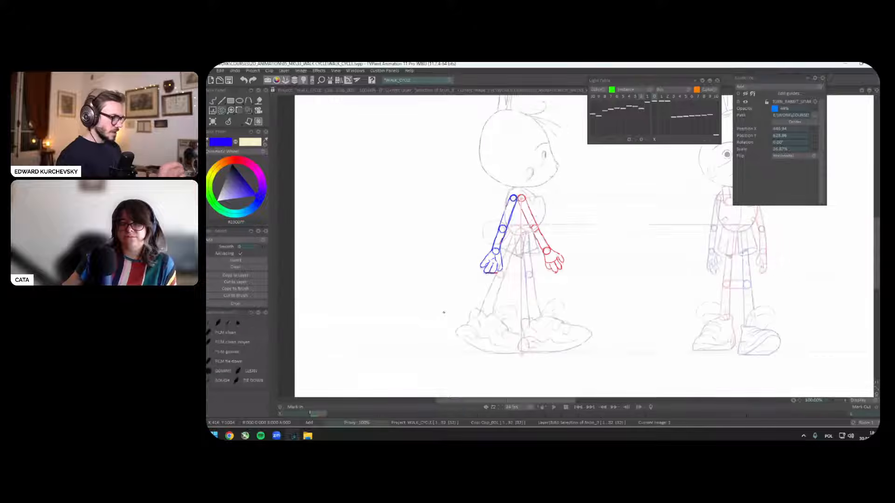
key("Right")
key("Right")
key("Left")
key("Left")
scroll(443, 312, "up", 1)
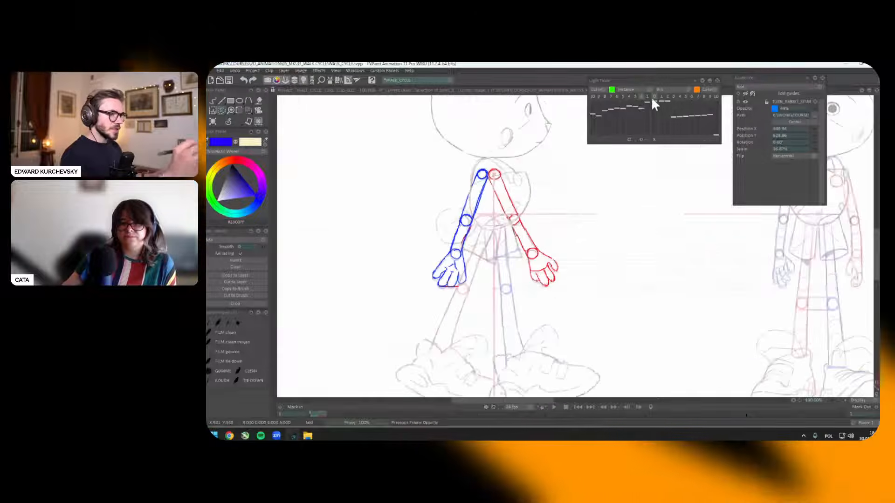
Step: Reposition and rotate the orange light-table drawing so its arm lines up over the red arm from shoulder to elbow
left_click(666, 97)
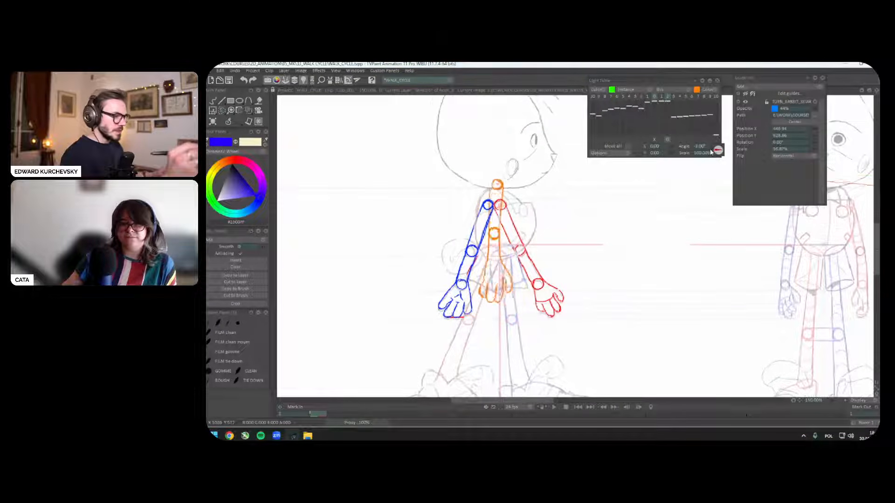
left_click_drag(574, 215, 611, 302)
scroll(556, 303, "up", 1)
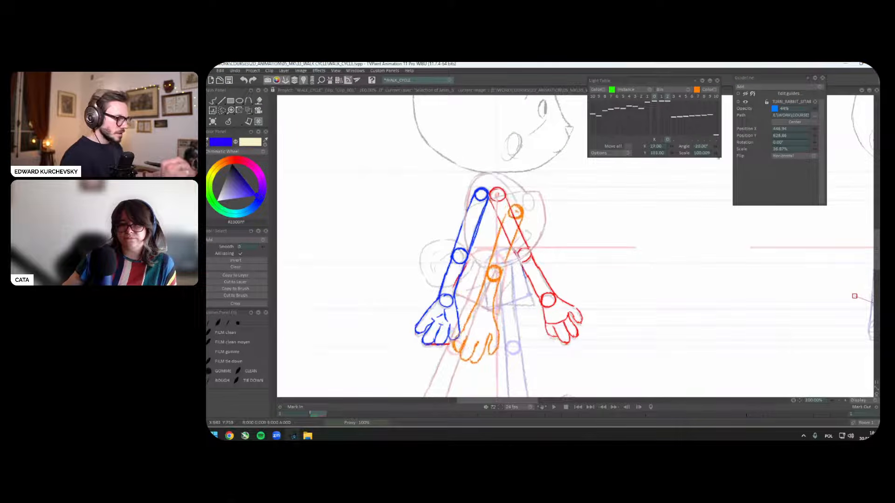
key("ctrl+z")
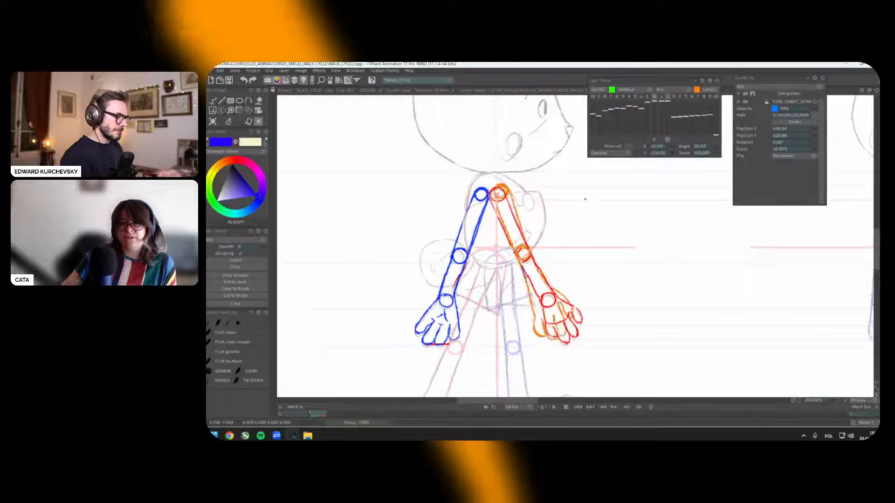
left_click_drag(628, 178, 648, 214)
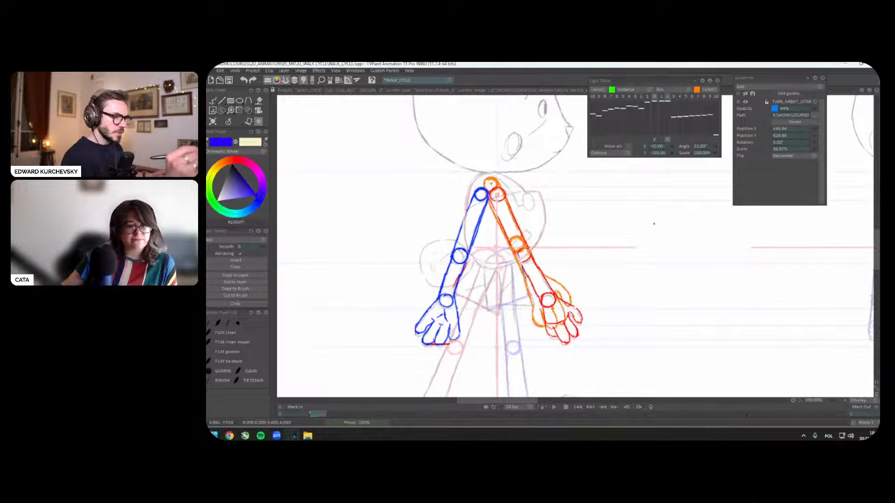
left_click_drag(661, 233, 664, 232)
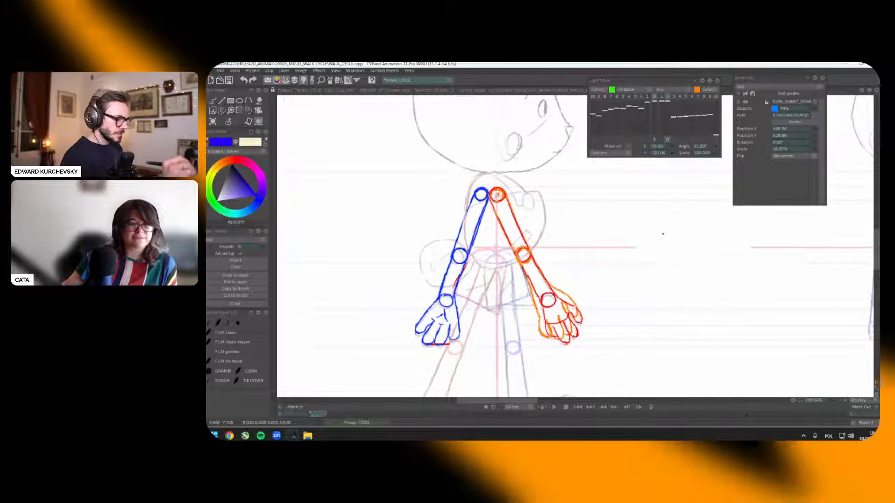
key("b")
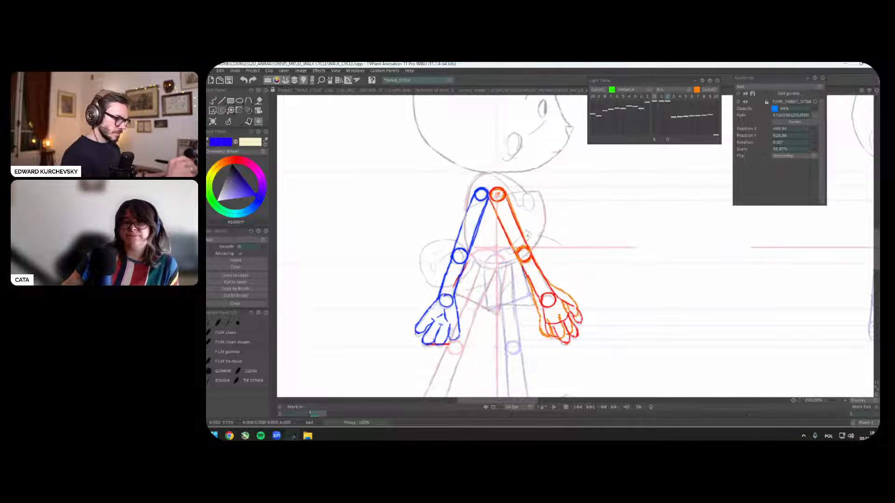
Step: Adjust the red arm's elbow joint to match the orange reference and set the drawing colour to red
key("ctrl+t")
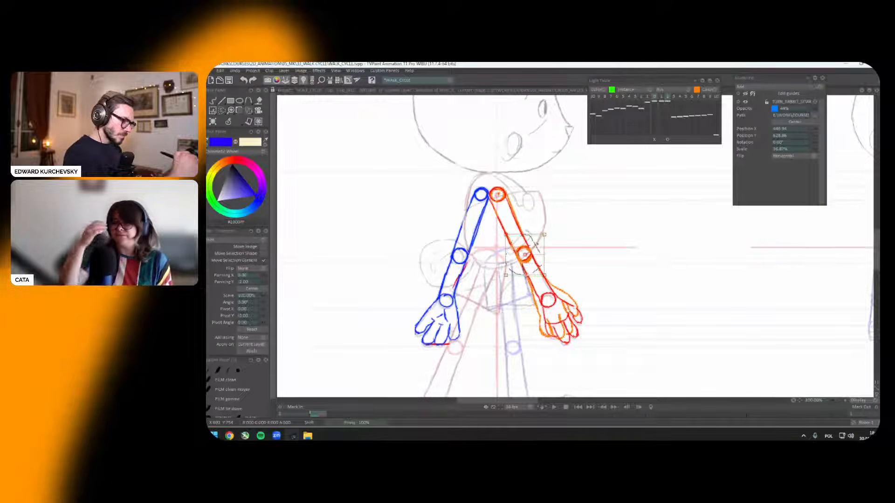
left_click(238, 120)
left_click(238, 127)
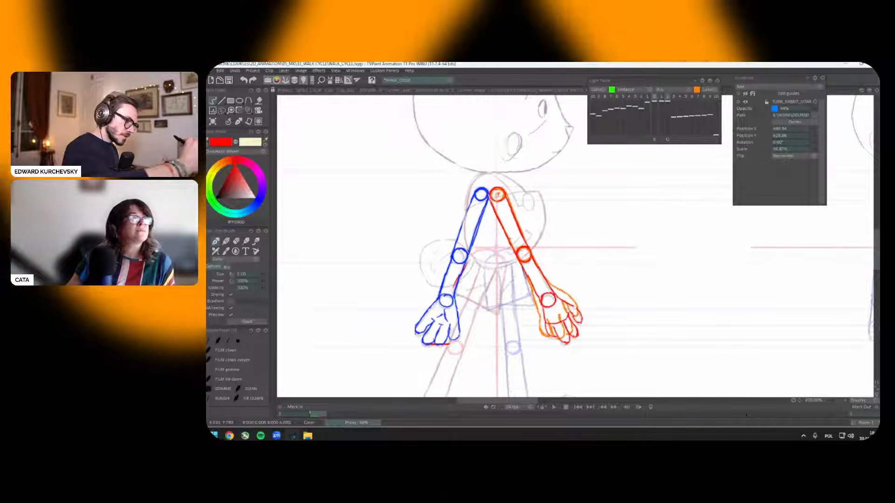
Step: Delete the red arm's lower forearm and hand, and redraw the forearm in red along the orange reference
mouse_move(577, 271)
left_mouse_down()
mouse_move(570, 257)
mouse_move(601, 286)
left_mouse_up()
key("s")
key("Delete")
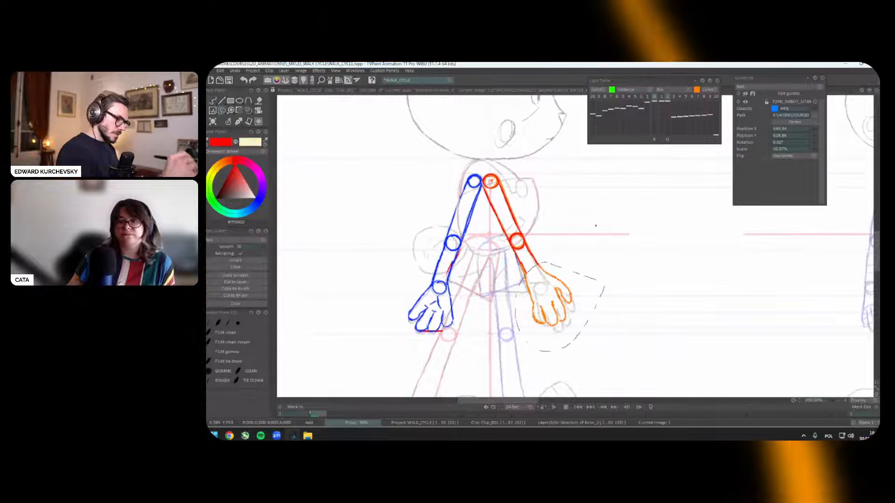
left_click(227, 127)
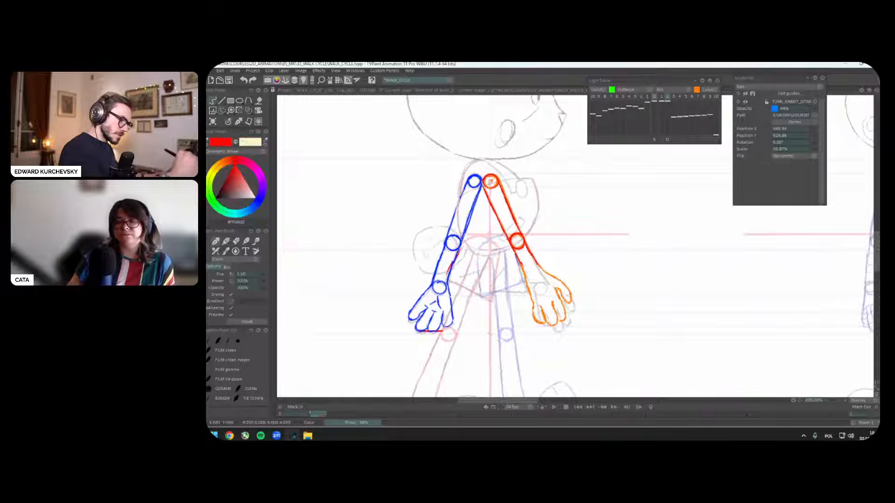
mouse_move(535, 256)
left_mouse_down()
mouse_move(562, 282)
mouse_move(529, 298)
mouse_move(532, 304)
left_mouse_up()
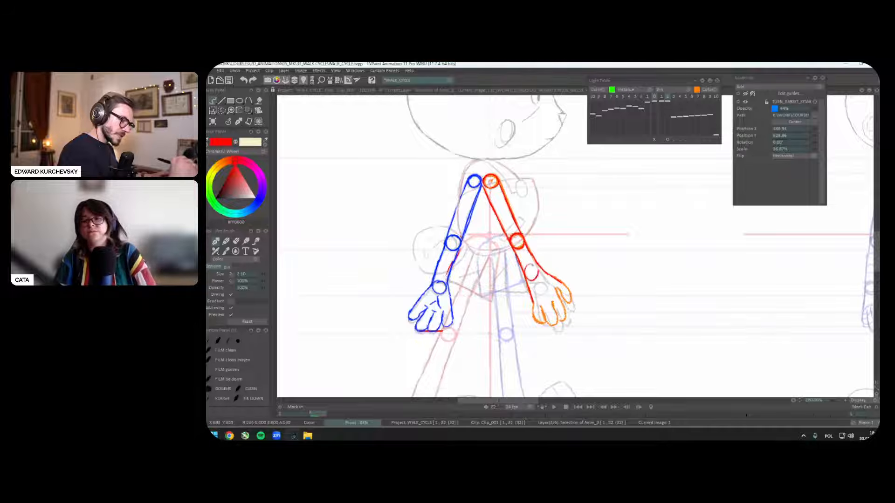
Step: Sketch temporary red marks linking the shoulders and chest of the side and front views, and erase them
scroll(529, 269, "down", 3)
left_click_drag(530, 269, 477, 305)
mouse_move(667, 181)
left_mouse_down()
mouse_move(691, 192)
mouse_move(623, 191)
mouse_move(670, 201)
left_mouse_up()
key("ctrl+z")
left_click_drag(652, 262, 660, 251)
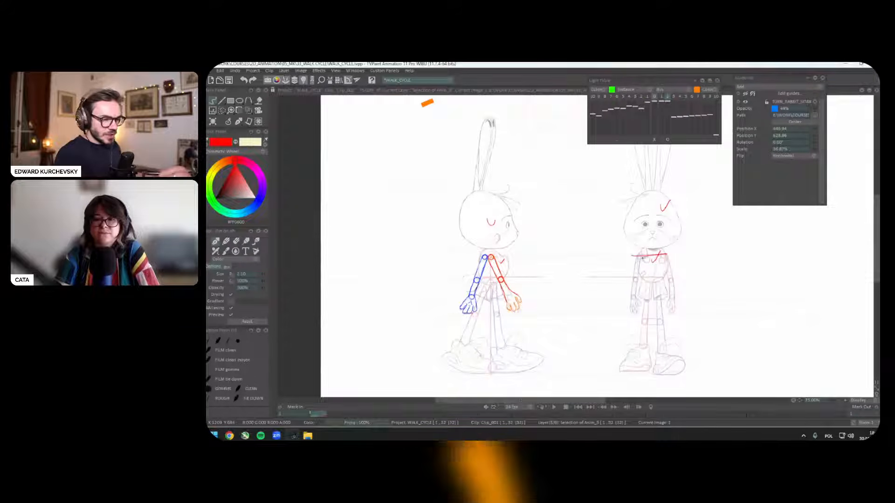
mouse_move(639, 254)
left_mouse_down()
mouse_move(670, 256)
mouse_move(637, 278)
left_mouse_up()
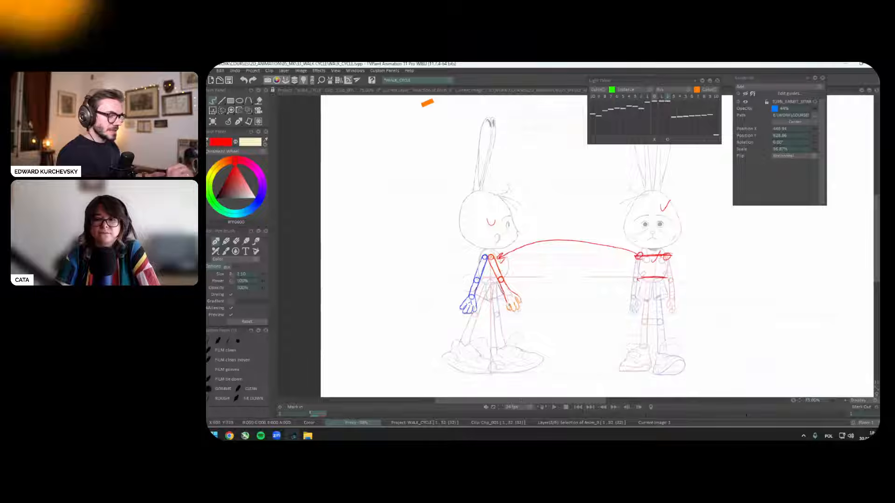
left_click_drag(462, 312, 524, 307)
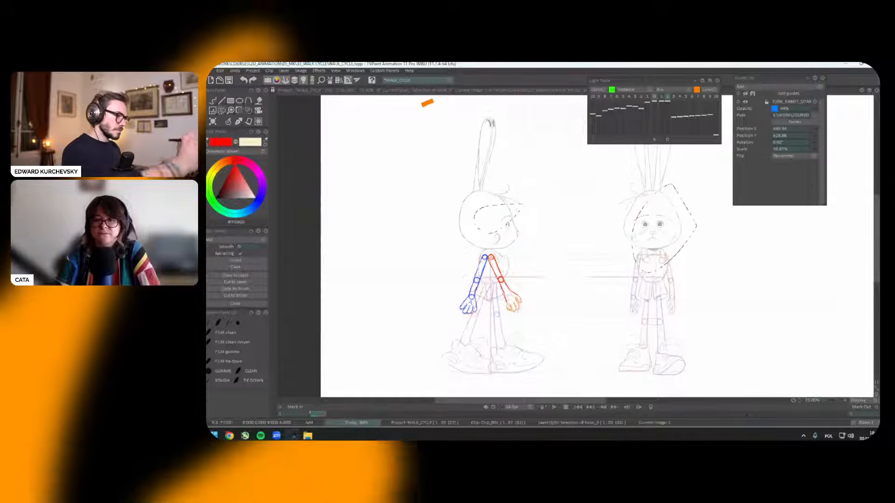
left_click(229, 128)
left_click(227, 125)
Step: Trace the hand in red over the orange reference and add a red wrist circle to the arm
scroll(489, 261, "up", 3)
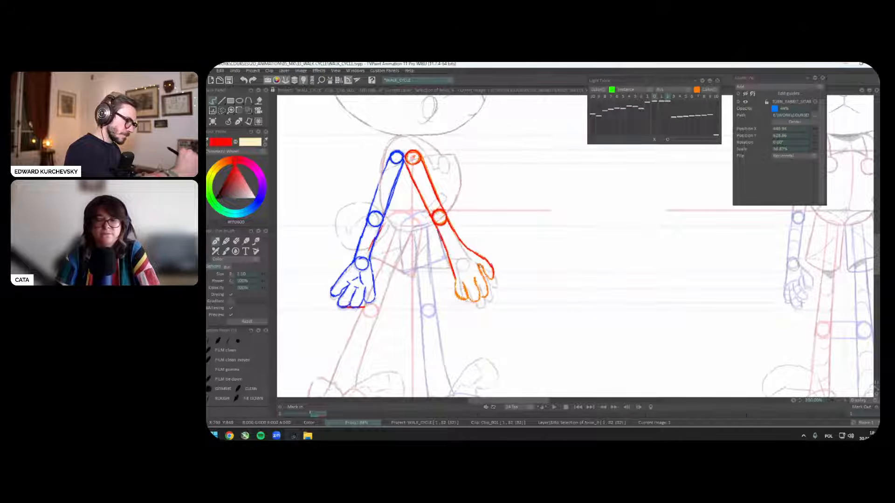
mouse_move(493, 269)
left_mouse_down()
mouse_move(491, 279)
mouse_move(479, 264)
mouse_move(487, 293)
mouse_move(476, 280)
mouse_move(474, 302)
left_mouse_up()
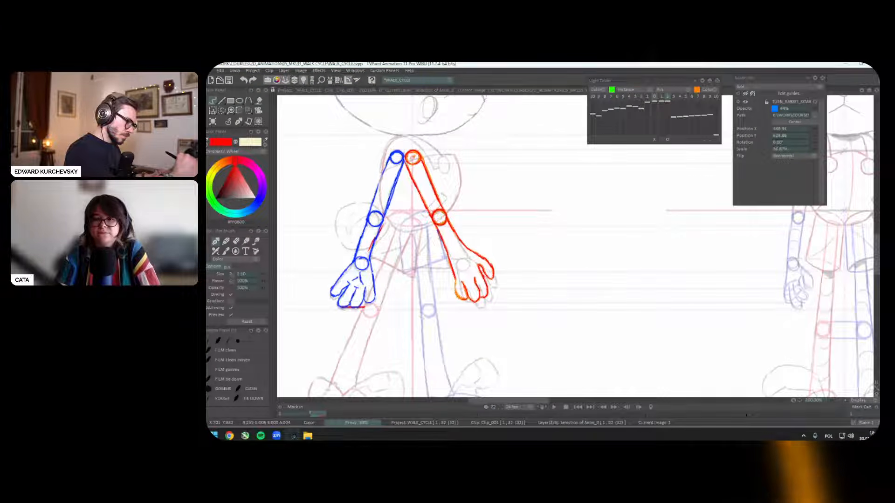
key("minus")
left_click_drag(535, 270, 551, 283)
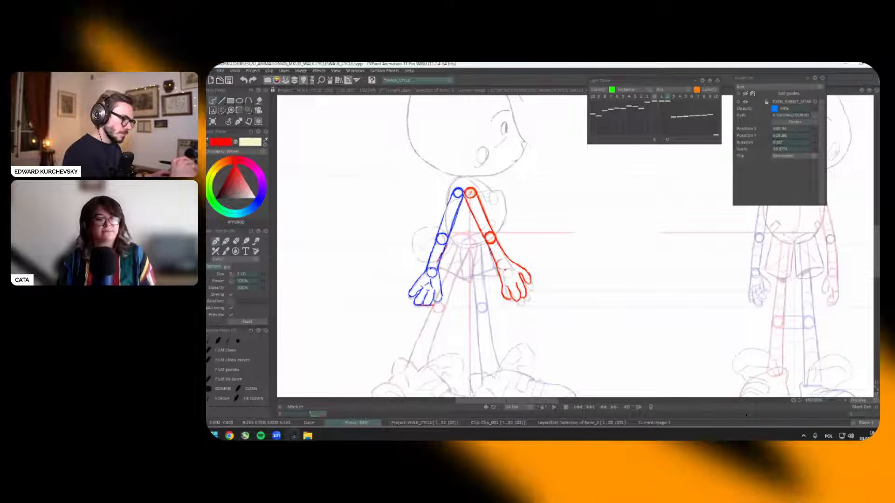
left_click_drag(501, 259, 502, 258)
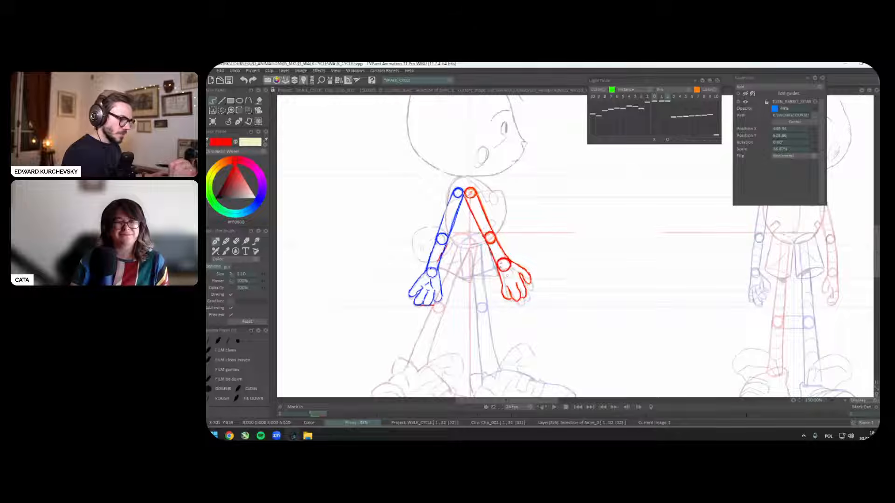
left_click_drag(608, 304, 606, 302)
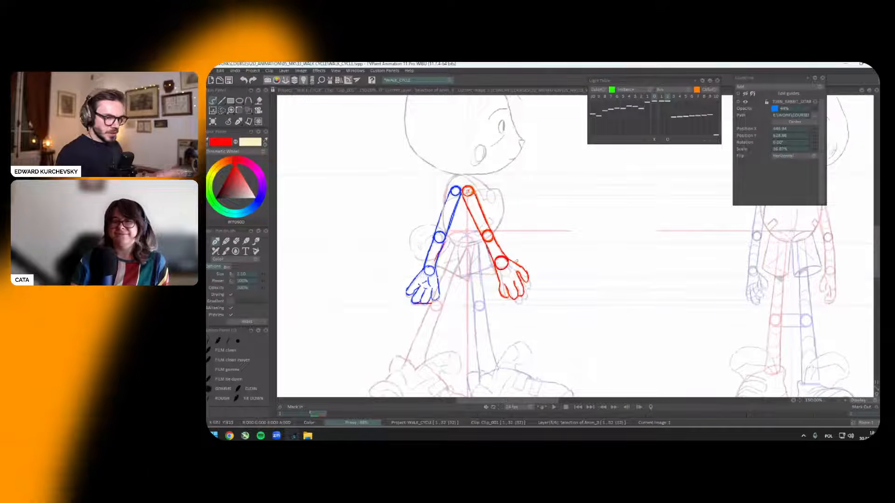
left_click_drag(571, 274, 591, 283)
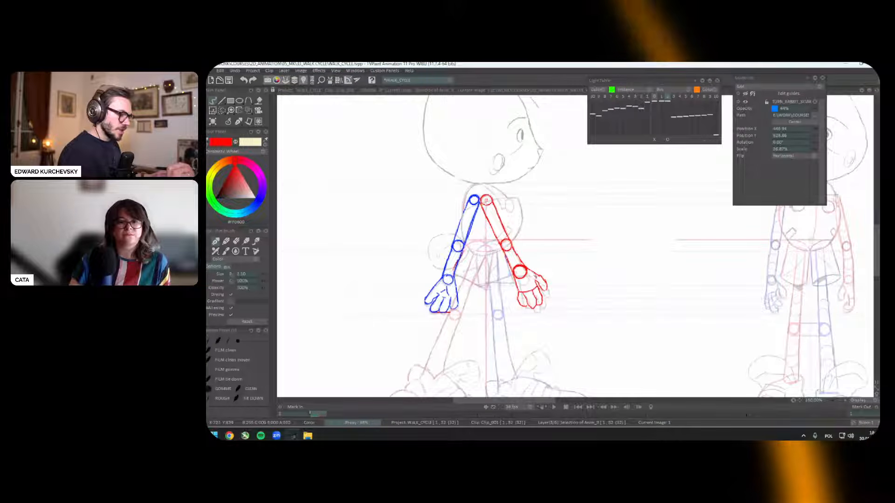
Step: Reposition and rotate the orange light-table drawing so its arm lies over the blue arm
scroll(539, 265, "down", 3)
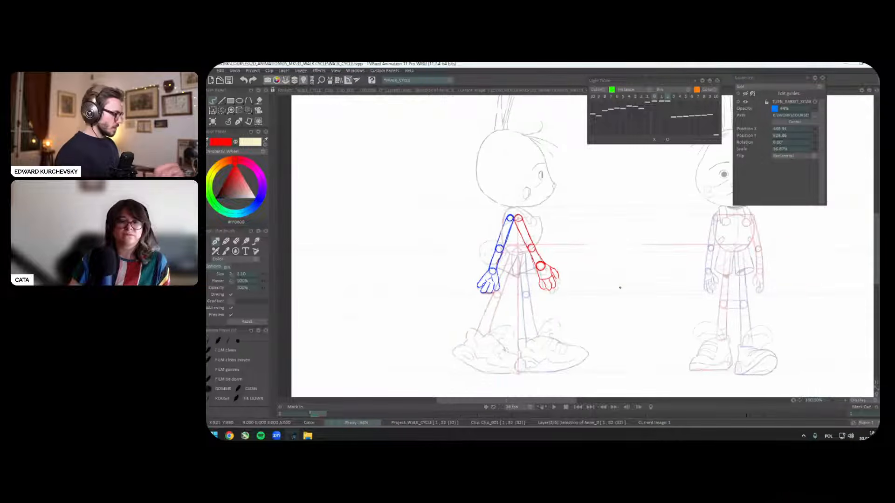
left_click_drag(586, 234, 615, 234)
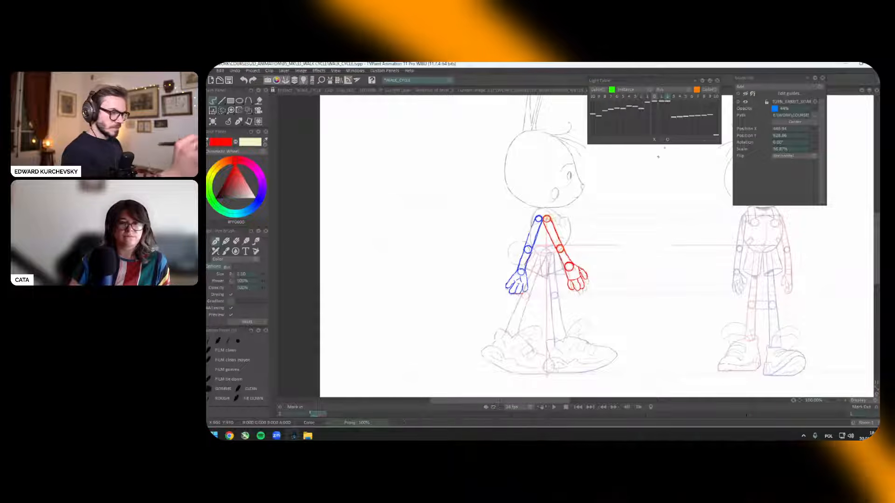
left_click_drag(715, 148, 685, 163)
left_click_drag(611, 268, 620, 330)
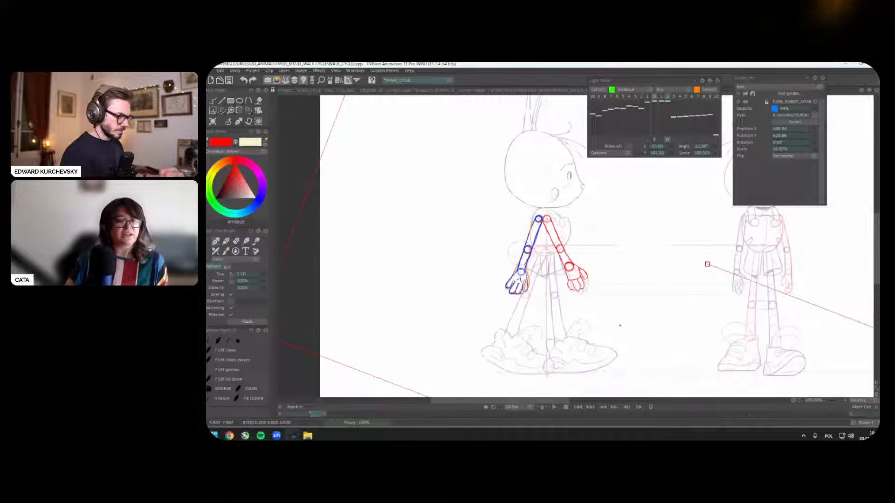
Step: Delete the blue arm's lower forearm and hand, and set the drawing colour to blue
scroll(620, 325, "up", 2)
key("s")
mouse_move(489, 275)
left_mouse_down()
mouse_move(542, 241)
mouse_move(544, 318)
left_mouse_up()
left_click(228, 122)
left_click(228, 125)
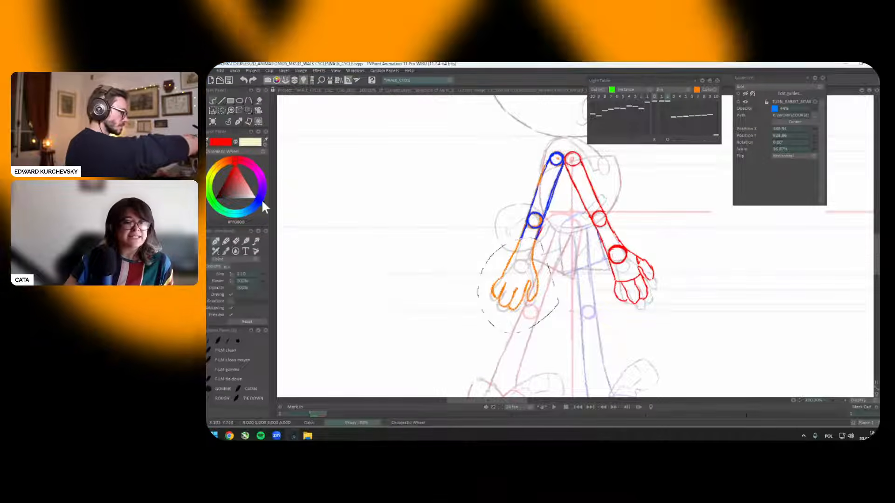
left_click(261, 200)
key("ctrl+d")
Step: Draw a blue guide line between the forearms to compare wrist heights and undo it
left_click_drag(614, 218, 580, 192)
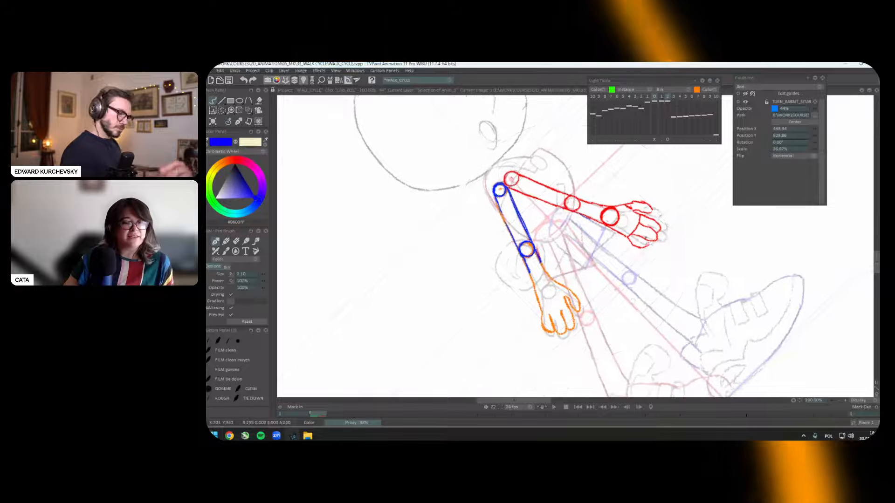
mouse_move(669, 249)
left_mouse_down()
mouse_move(644, 309)
mouse_move(620, 258)
left_mouse_up()
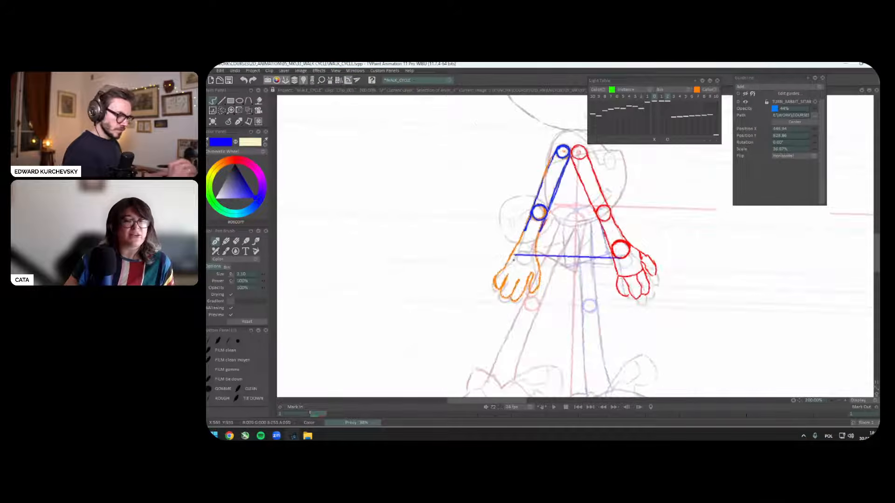
left_click_drag(525, 237, 622, 239)
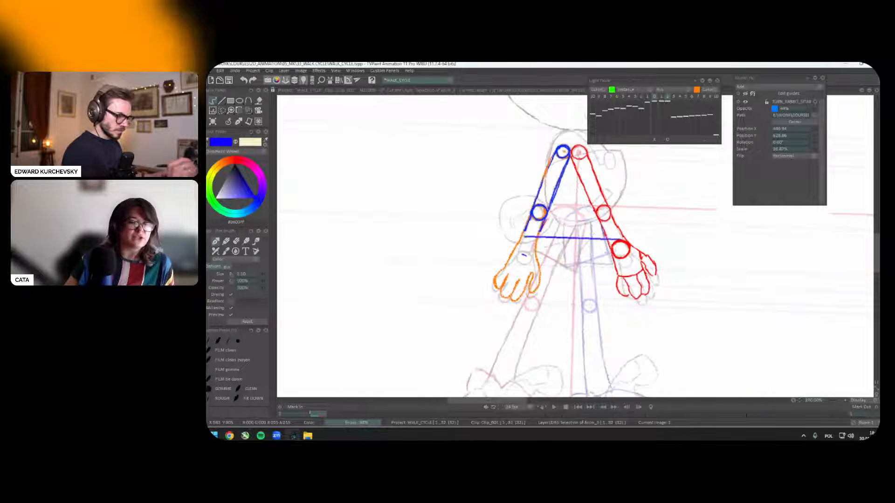
scroll(574, 243, "down", 3)
key("ctrl+z")
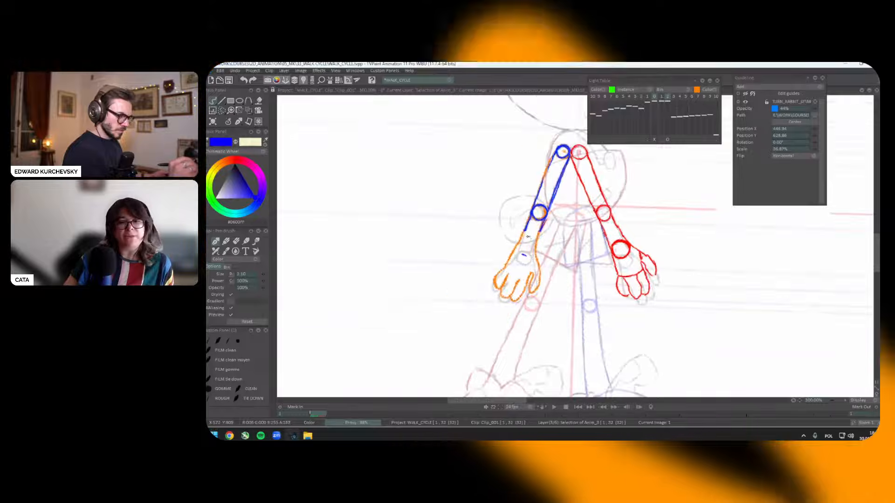
Step: Draw the wrist circle, forearm and hand of the blue arm over the orange reference
scroll(573, 243, "up", 3)
left_click_drag(526, 237, 526, 237)
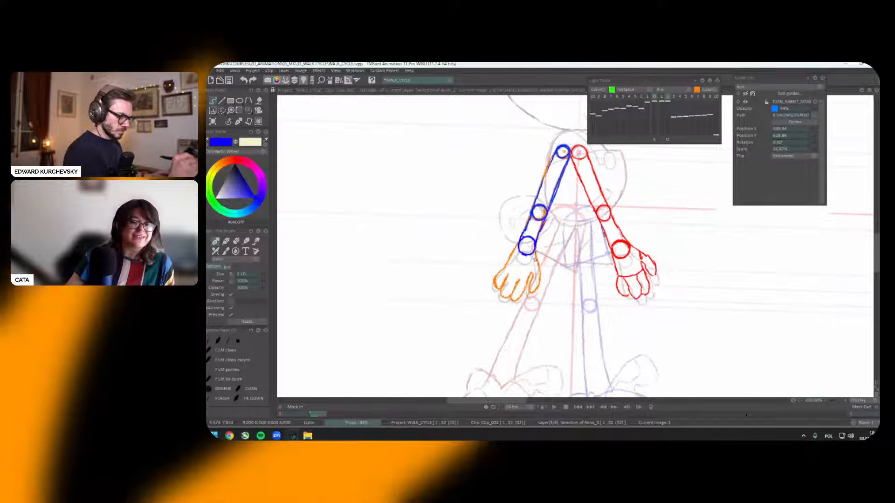
left_click_drag(530, 254, 539, 280)
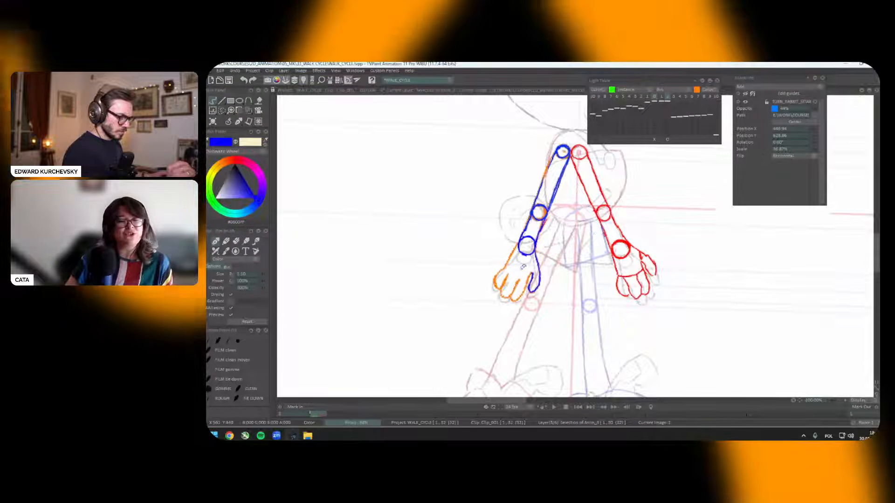
mouse_move(522, 269)
left_mouse_down()
mouse_move(512, 301)
mouse_move(503, 297)
left_mouse_up()
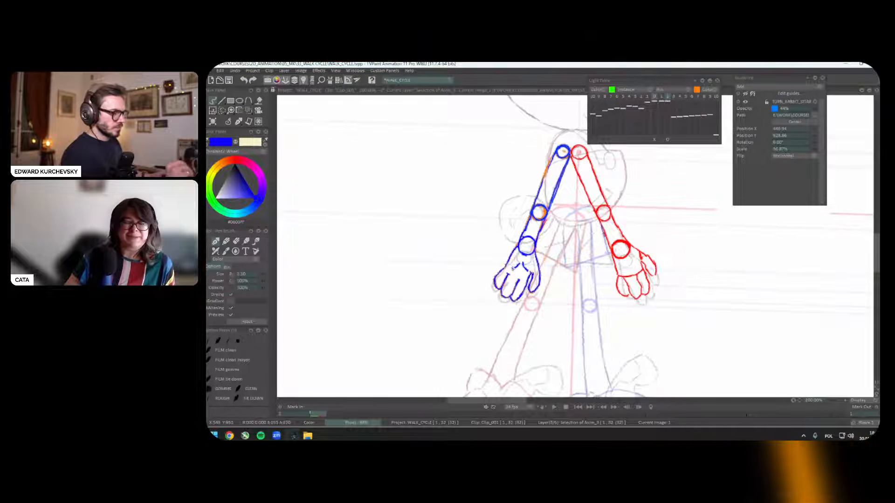
Step: Examine the finished arms on the whole character, view the clip timeline and compare the neighbouring arm drawing
scroll(525, 257, "down", 3)
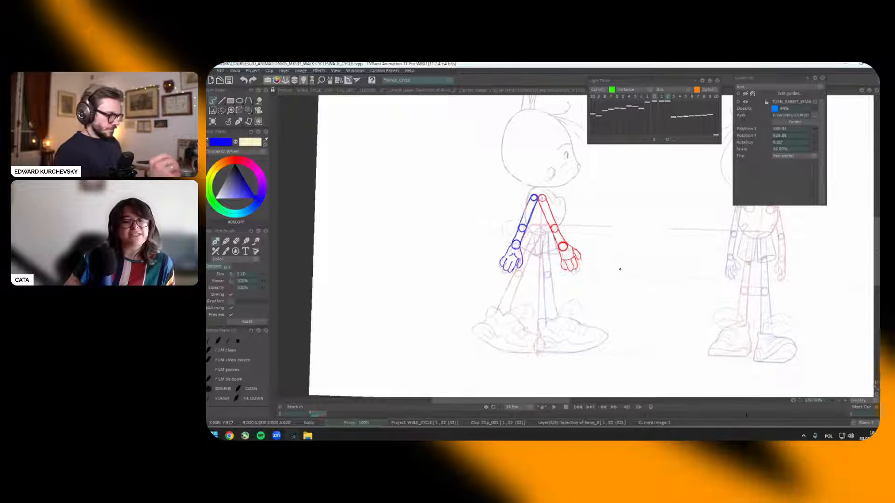
key("Tab")
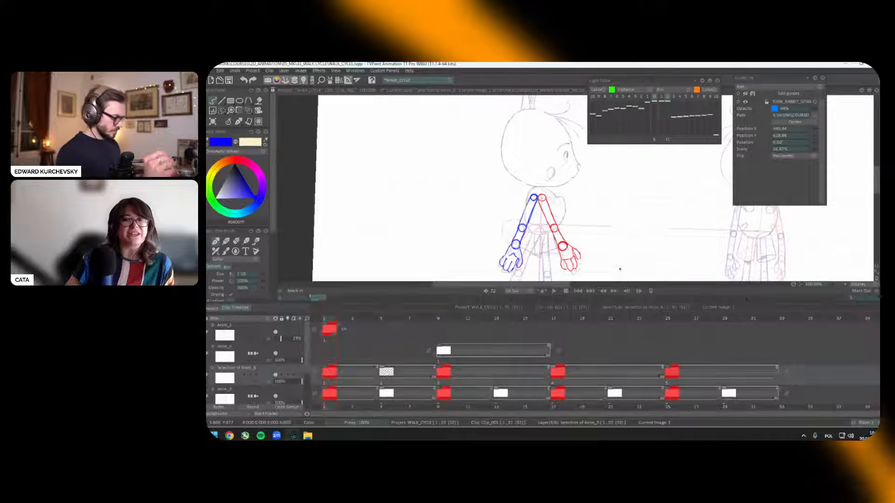
key("Tab")
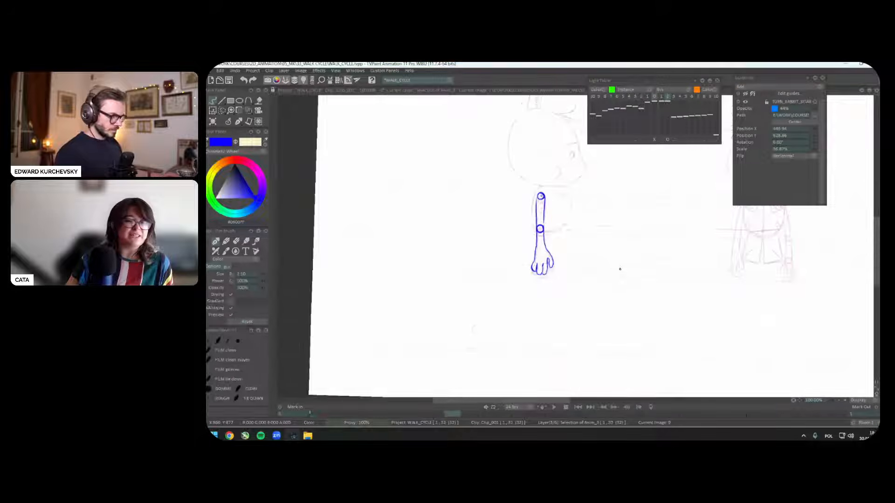
key("Return")
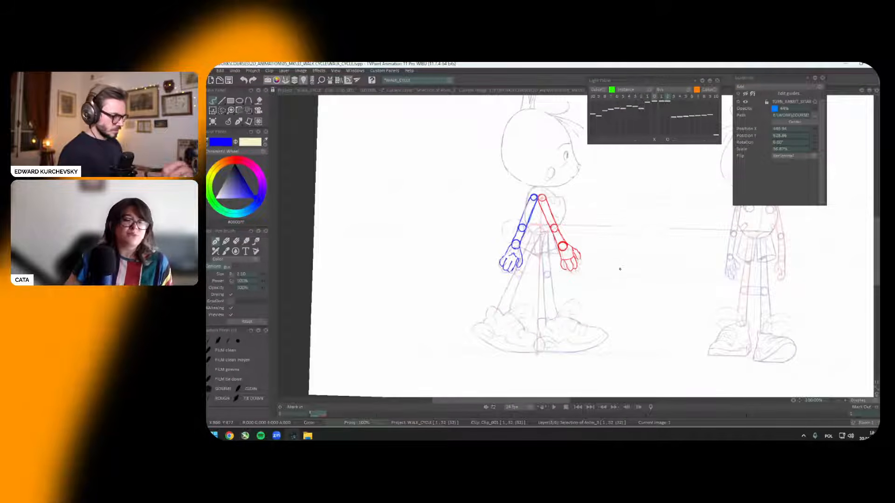
Step: Draw horizontal guide lines from the side-view hands and wrists across to the front-view arms
scroll(620, 269, "up", 2)
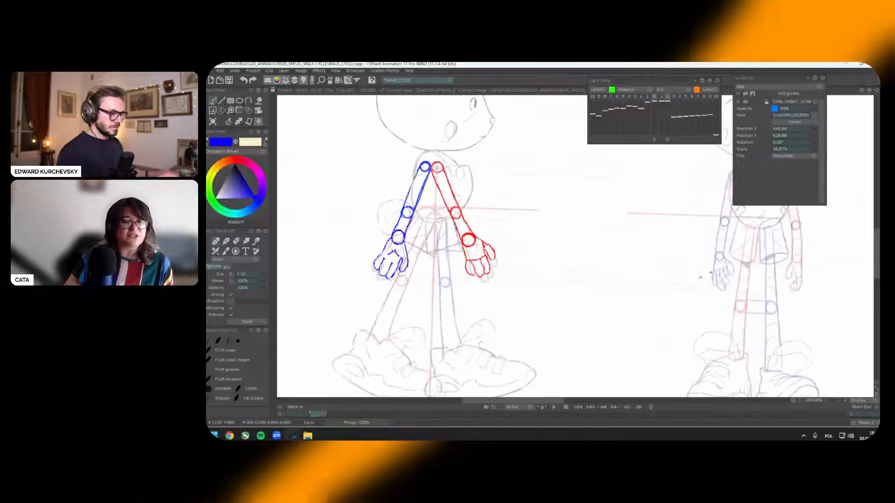
left_click_drag(708, 262, 624, 324)
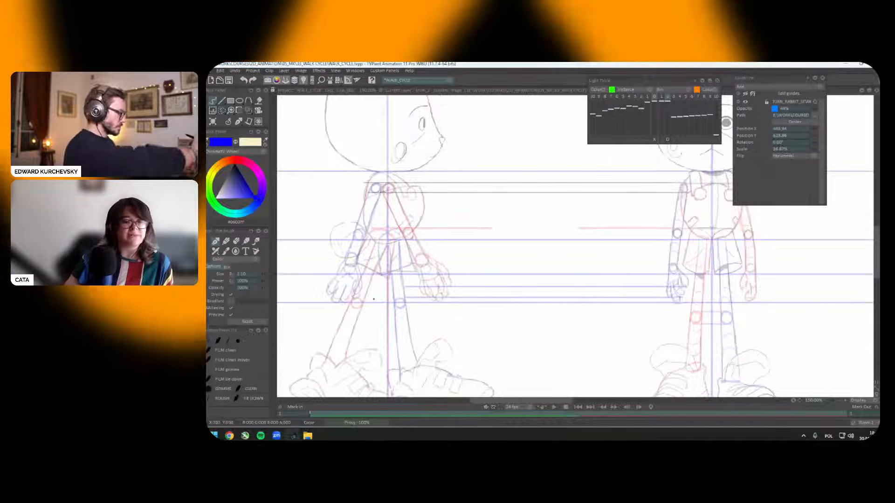
left_click_drag(406, 298, 809, 303)
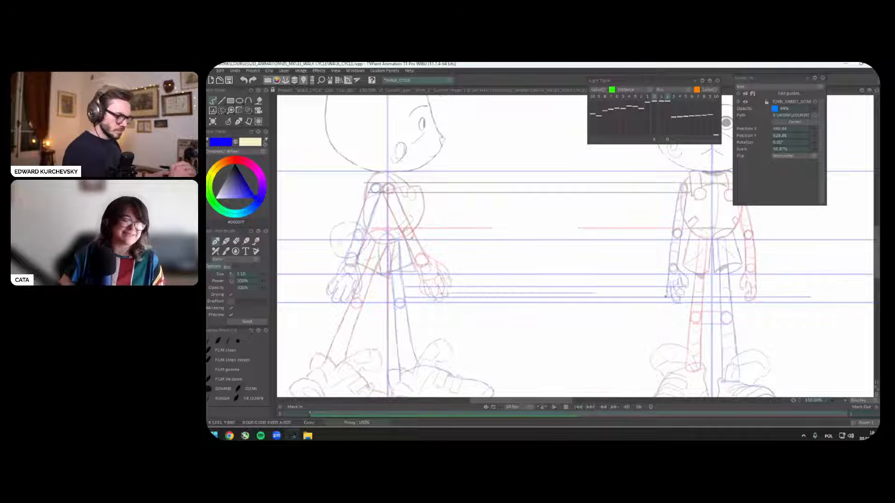
left_click_drag(565, 278, 786, 279)
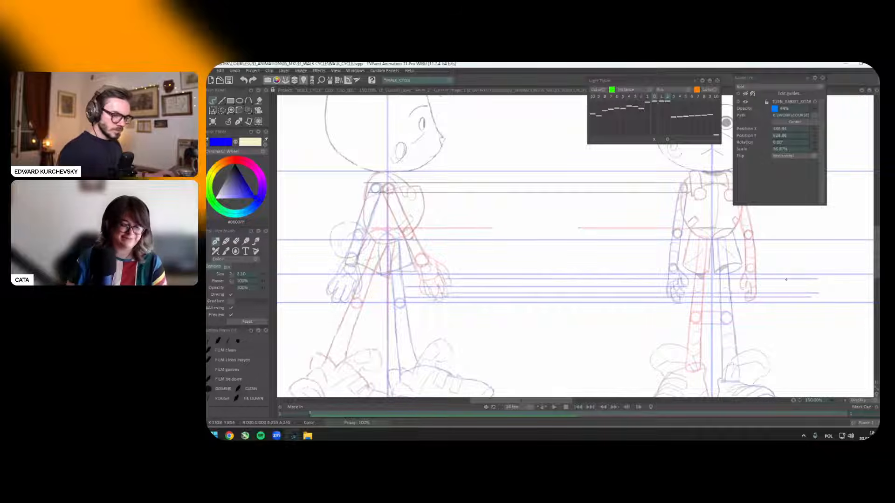
left_click_drag(425, 267, 820, 266)
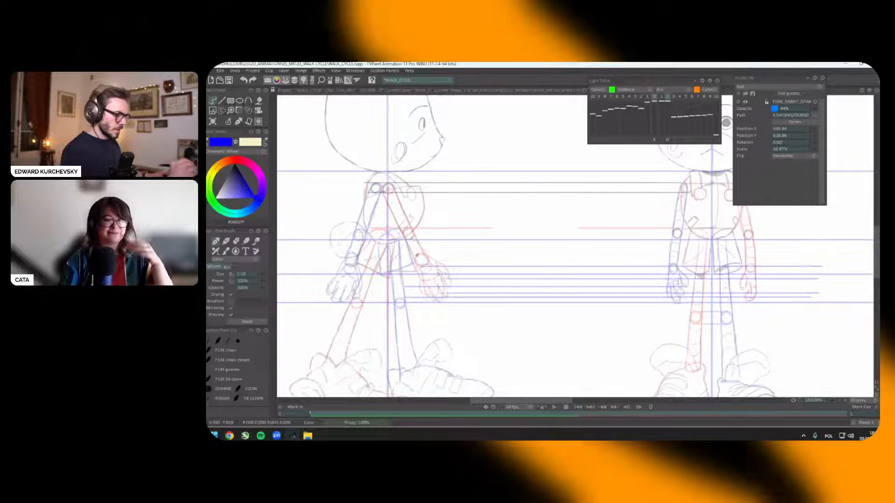
left_click_drag(419, 254, 837, 255)
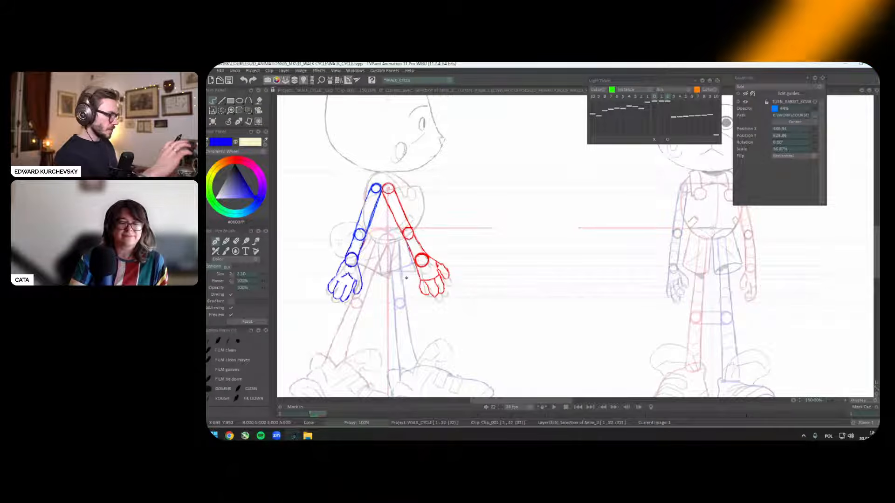
Step: Check the layers in the clip timeline, switch to the Anim_3 character layer and set the drawing colour to red
key("ctrl+t")
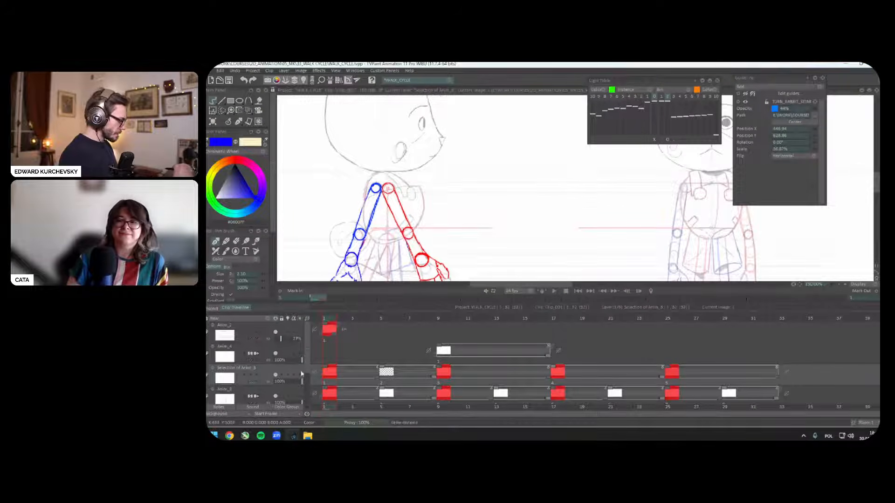
scroll(307, 385, "down", 2)
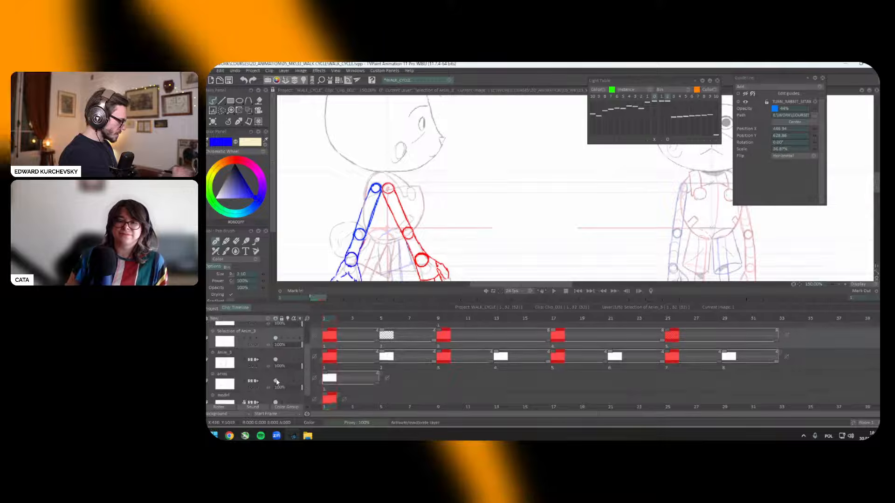
key("ctrl+t")
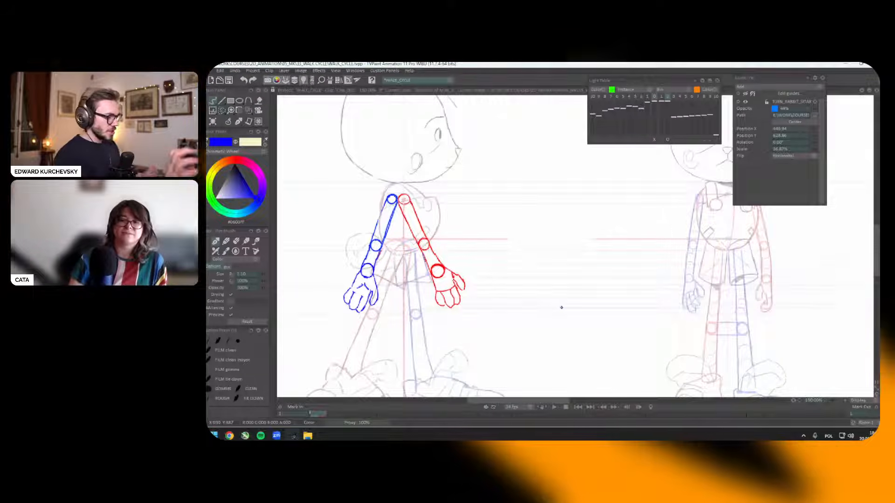
left_click_drag(683, 317, 665, 318)
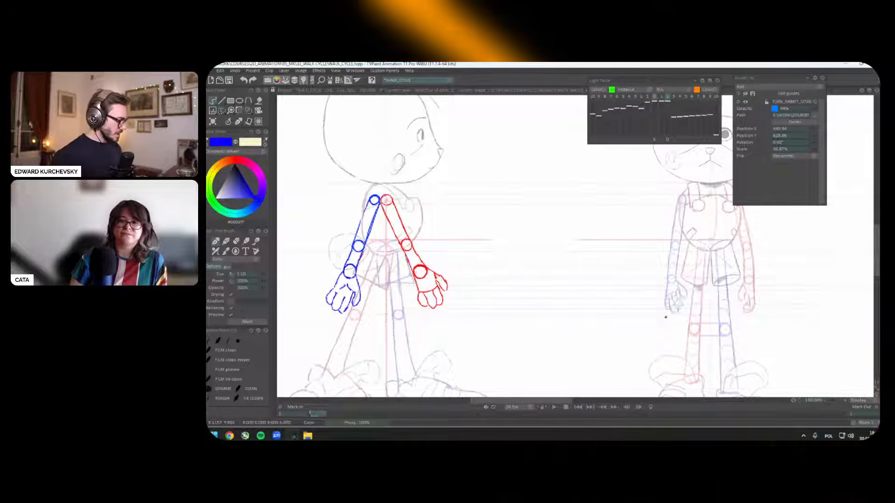
key("Down")
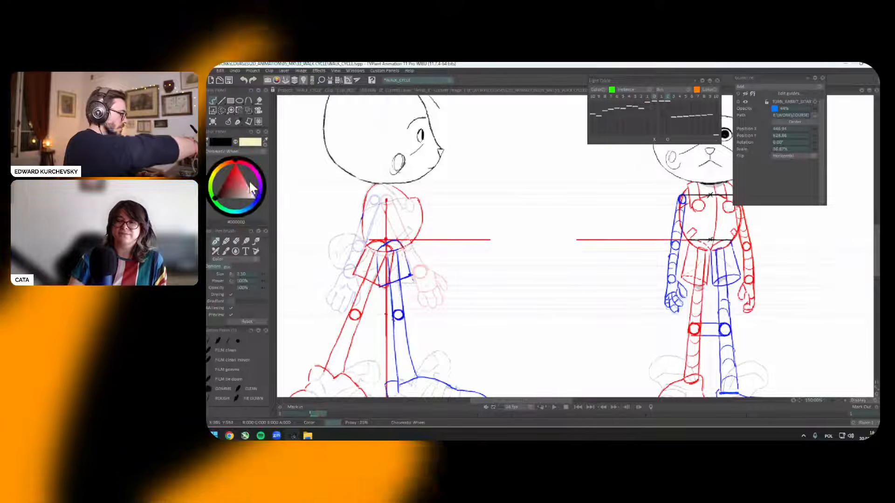
left_click(253, 186)
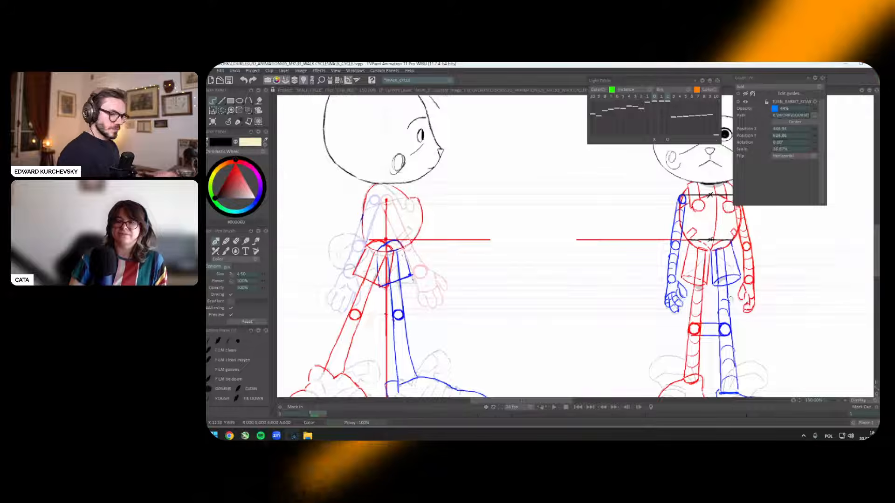
left_click(235, 164)
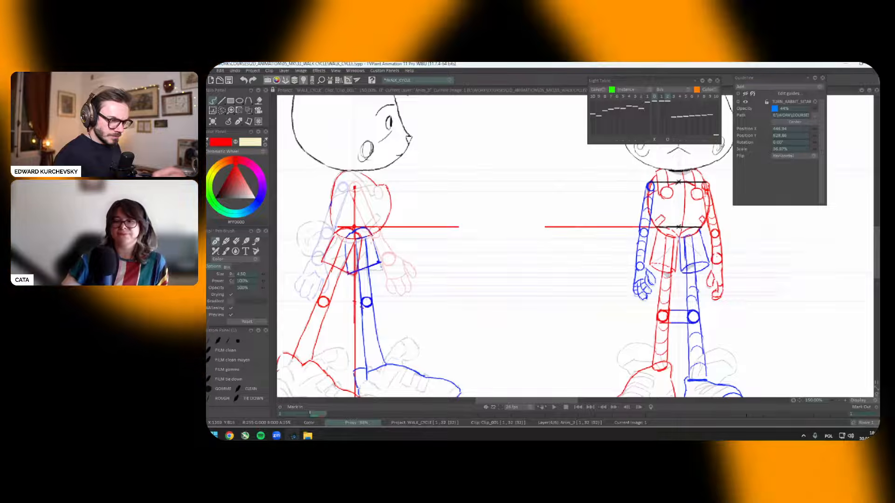
Step: Redraw the front-view red arm's wrist circle at the side-view wrist height, and select and move the red hand to meet it
left_click_drag(713, 254, 724, 261)
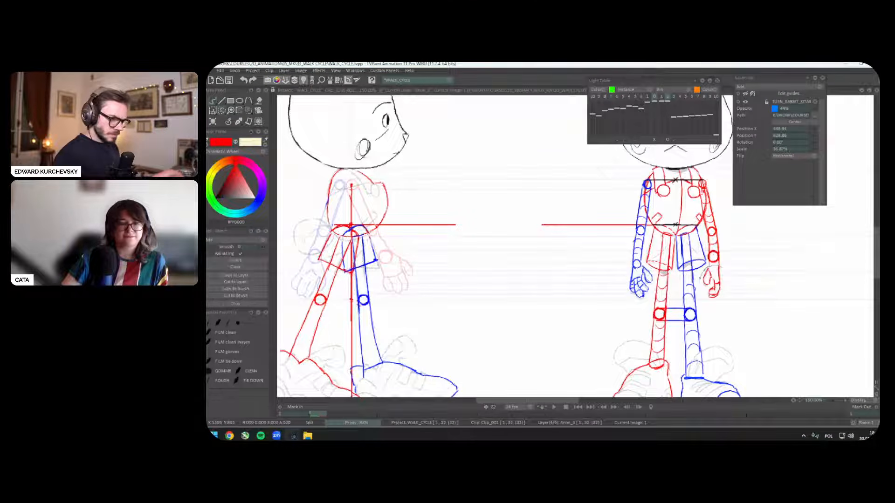
mouse_move(716, 268)
left_mouse_down()
mouse_move(728, 291)
mouse_move(719, 277)
left_mouse_up()
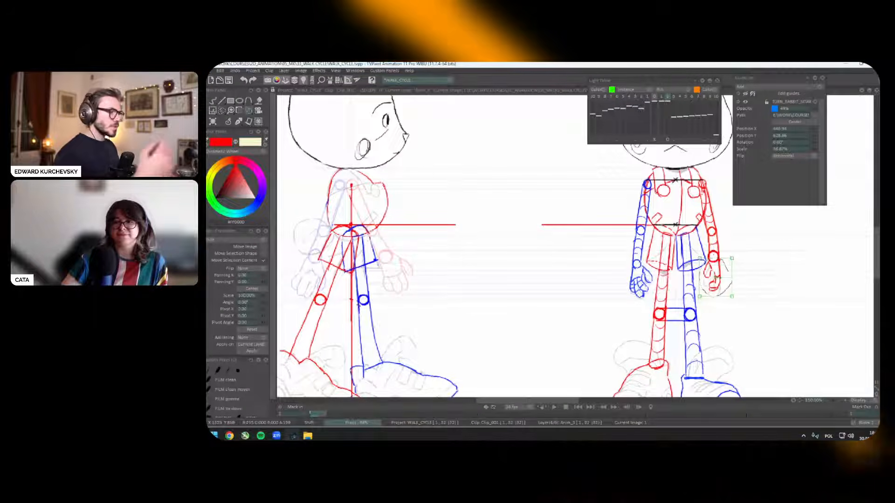
left_click(239, 120)
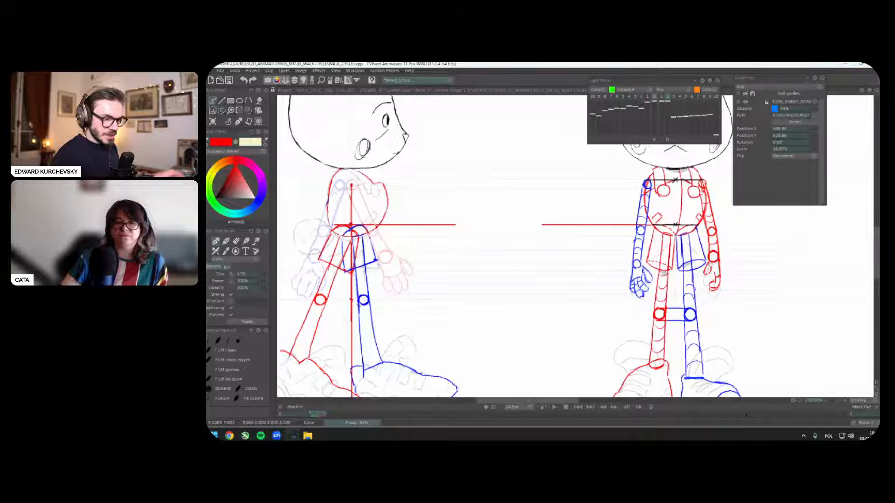
Step: Compare the red wrist and fingertip heights between the side and front views using temporary horizontal lines, undoing each line
left_click_drag(400, 257, 729, 257)
key("ctrl+z")
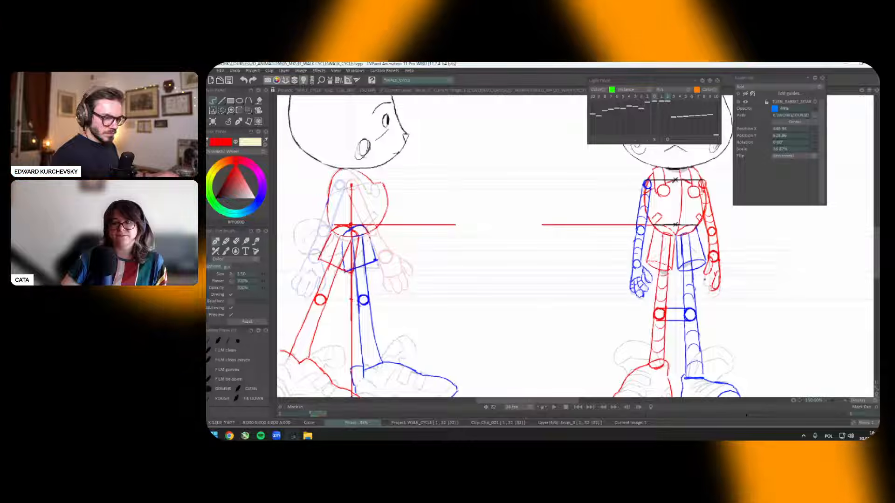
left_click_drag(400, 294, 728, 294)
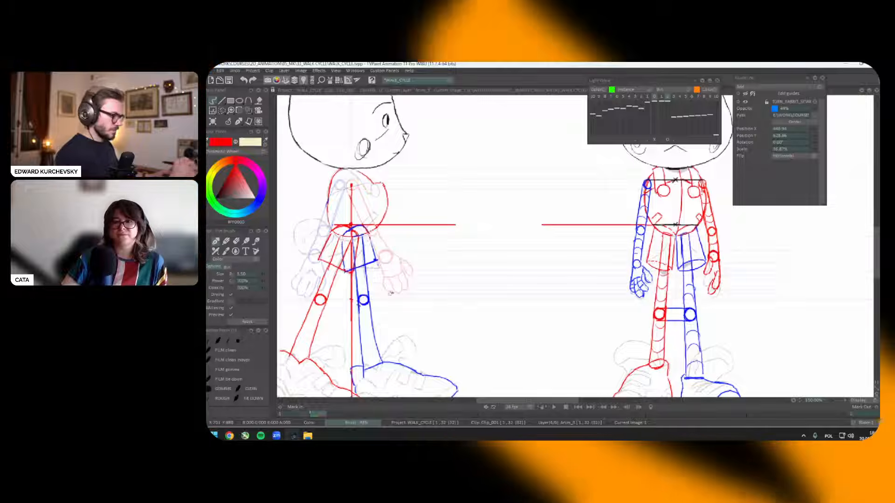
left_click_drag(390, 291, 705, 288)
key("ctrl+z")
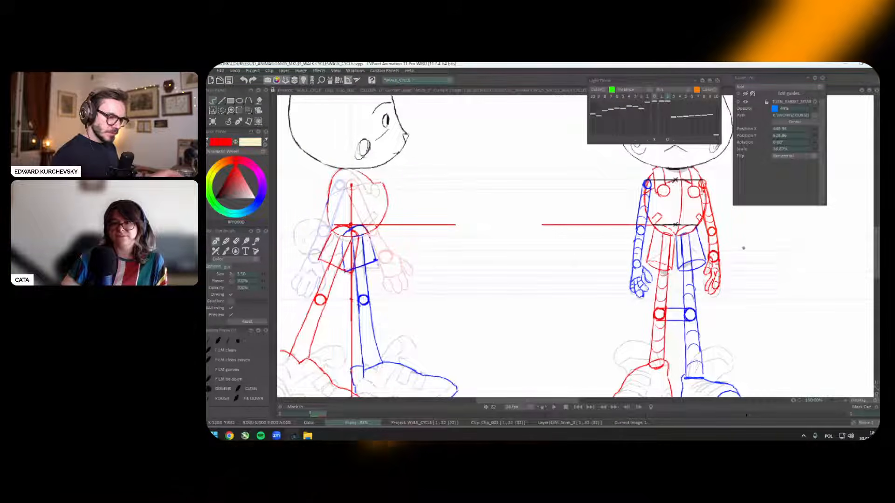
left_click_drag(746, 261, 746, 262)
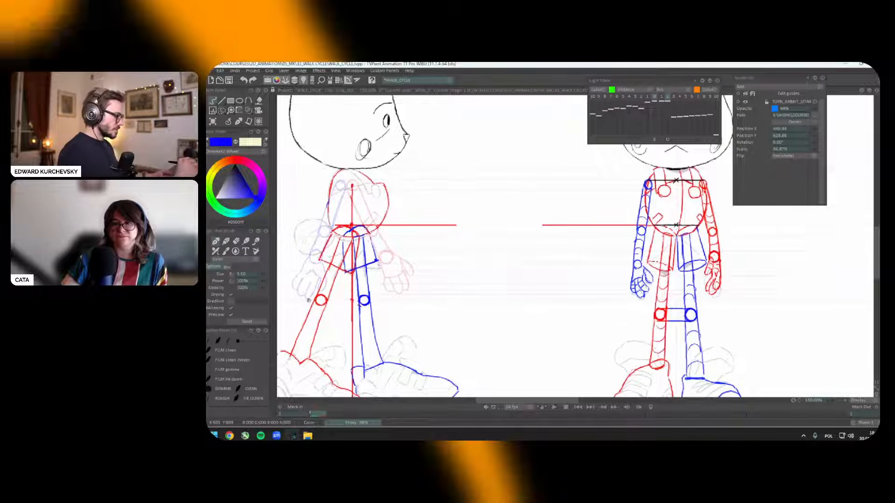
Step: Compare the blue hand's height between both views with temporary blue lines, and check the separate arm drawing before returning to Anim_3
mouse_move(340, 306)
left_mouse_down()
mouse_move(690, 299)
mouse_move(668, 304)
left_mouse_up()
key("ctrl+z")
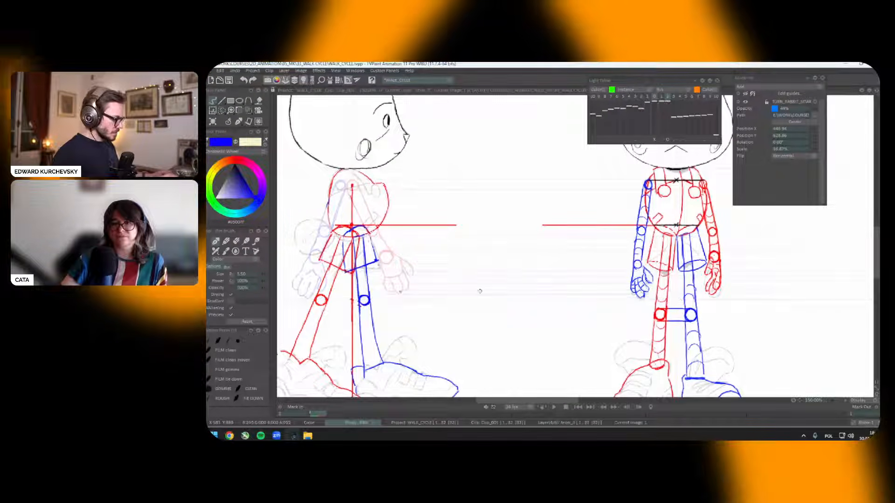
left_click_drag(320, 291, 399, 291)
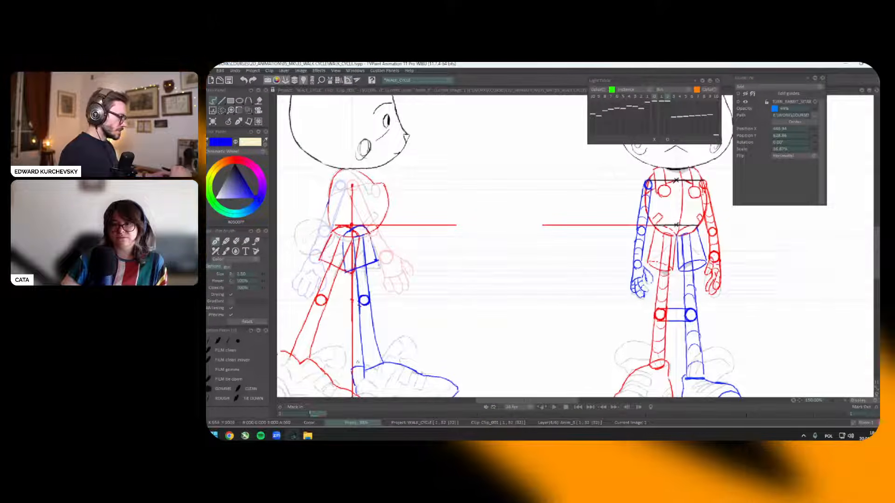
key("Up")
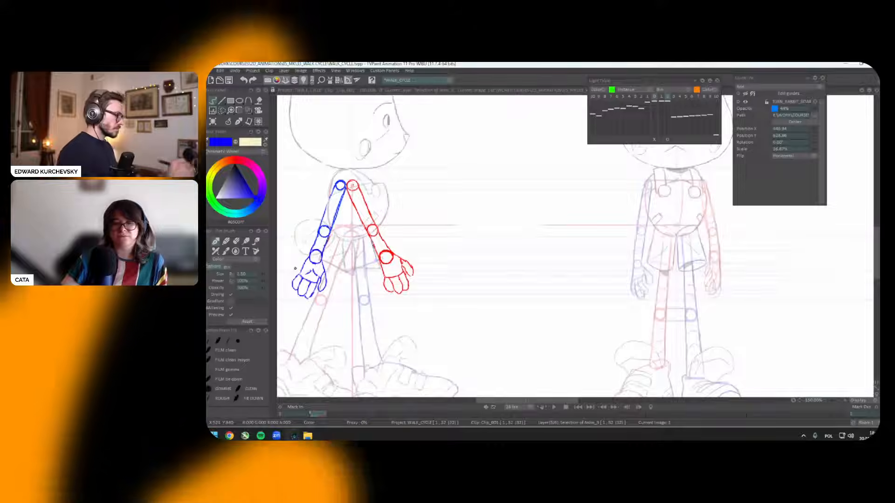
key("Down")
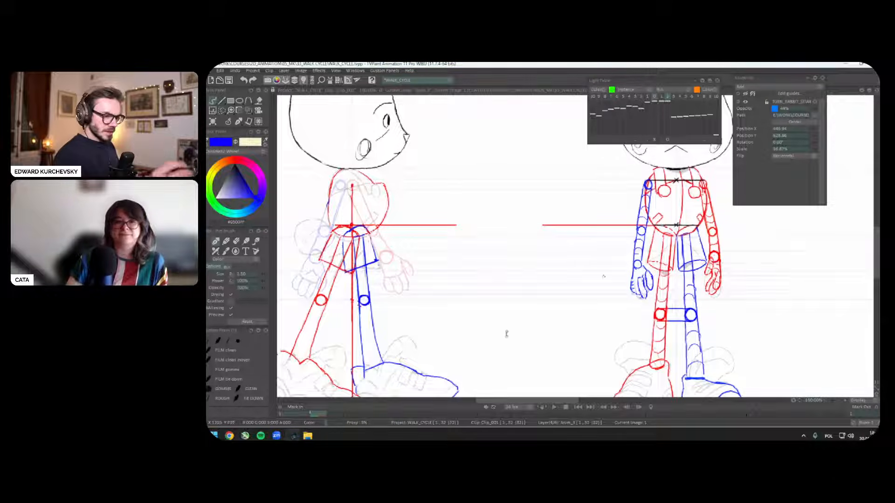
Step: Save the project, and select and reposition the fingers and thumb of the front-view blue hand
key("ctrl+s")
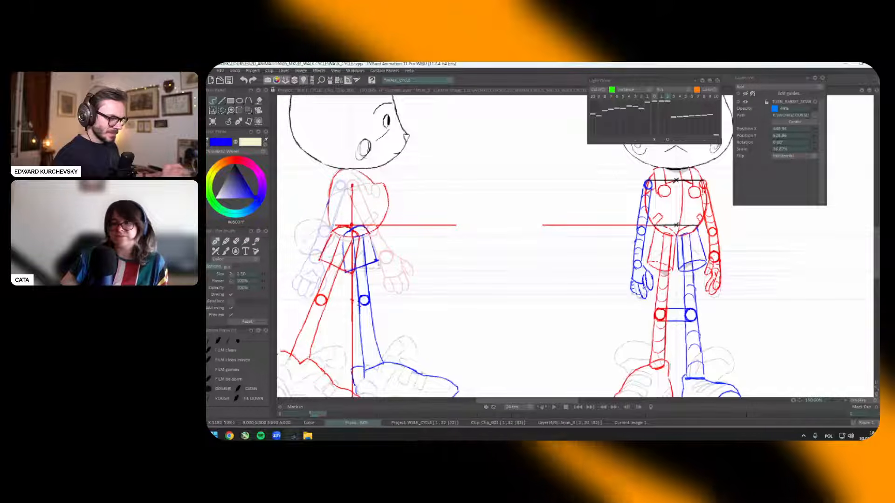
key("s")
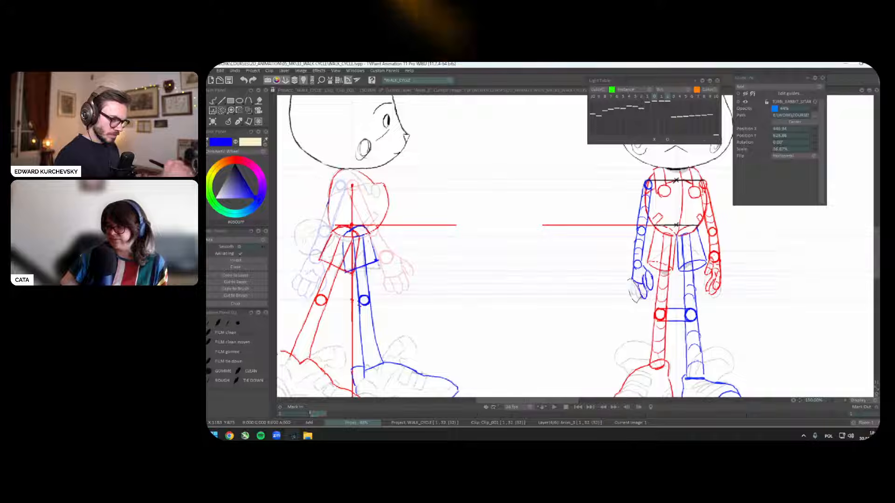
key("Return")
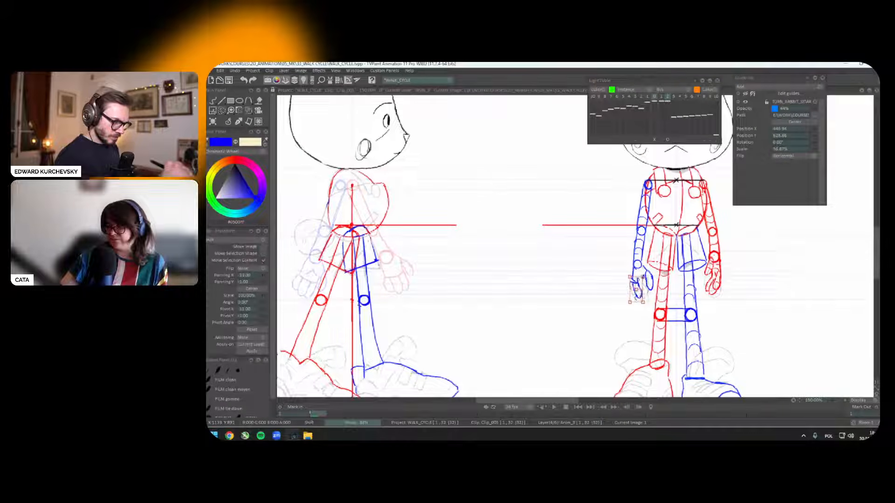
mouse_move(656, 278)
left_mouse_down()
mouse_move(652, 269)
mouse_move(643, 280)
left_mouse_up()
key("ctrl+t")
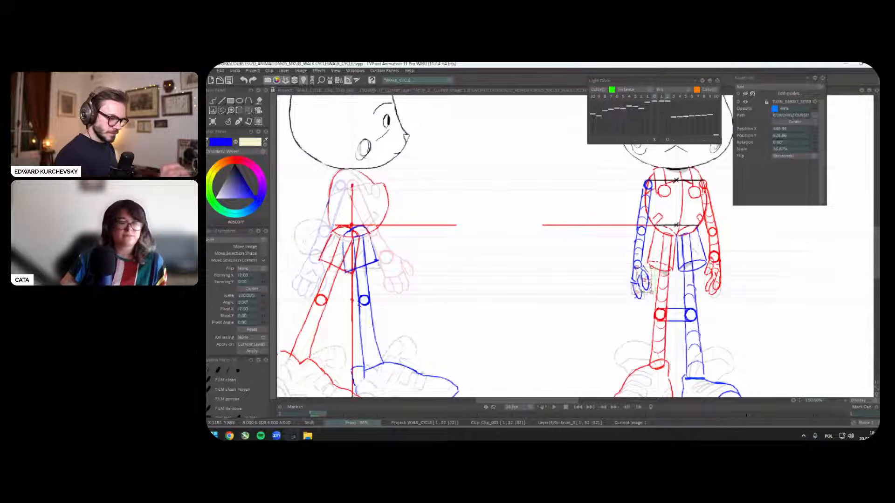
left_click(229, 122)
left_click(228, 127)
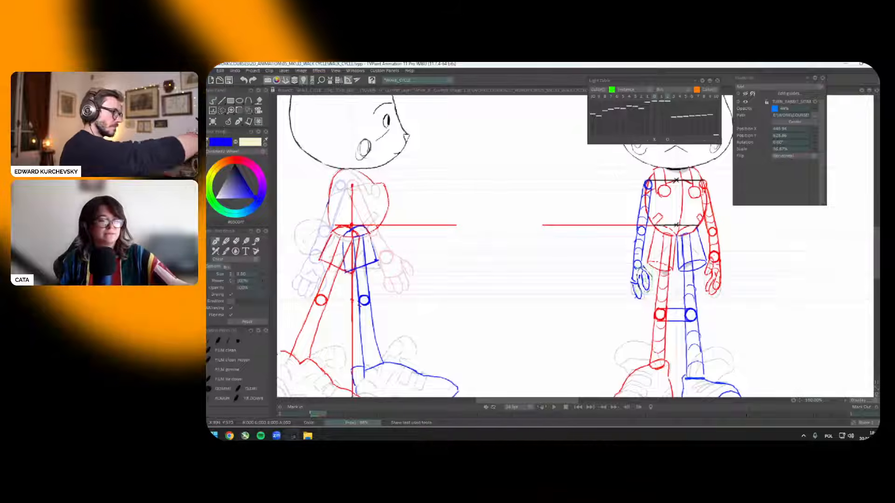
Step: Check the blue fingertip height with a temporary horizontal line, and select and transform the front-view blue hand's thumb again
left_click_drag(301, 295, 656, 295)
key("ctrl+z")
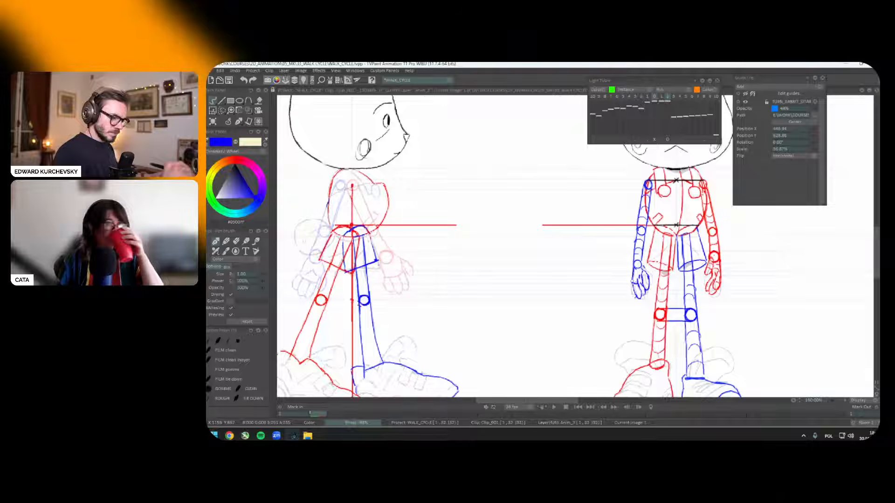
key("s")
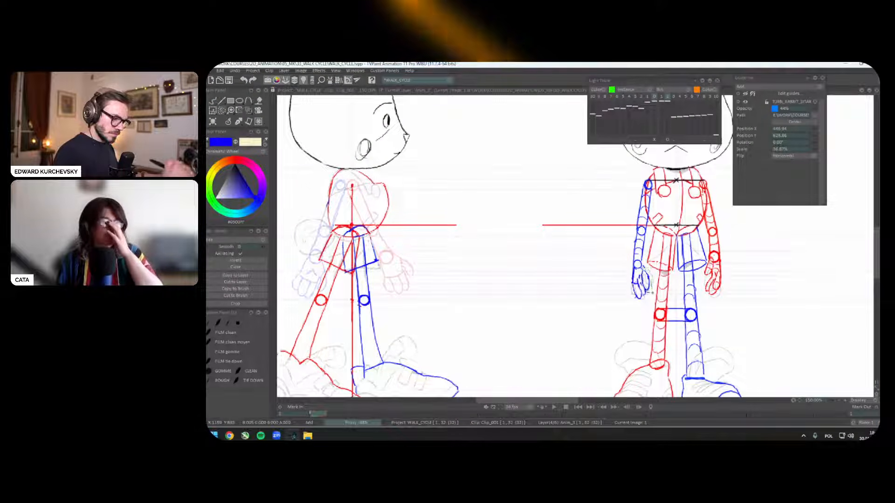
key("ctrl+t")
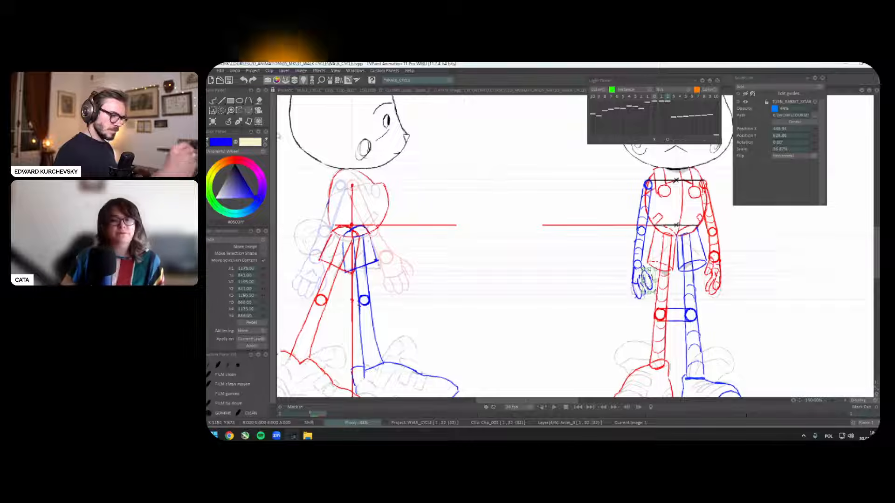
left_click(239, 122)
left_click(236, 122)
Step: Compare the blue hand's height between the side and front views with temporary horizontal blue lines, undoing each line
left_click_drag(294, 290, 695, 289)
key("ctrl+z")
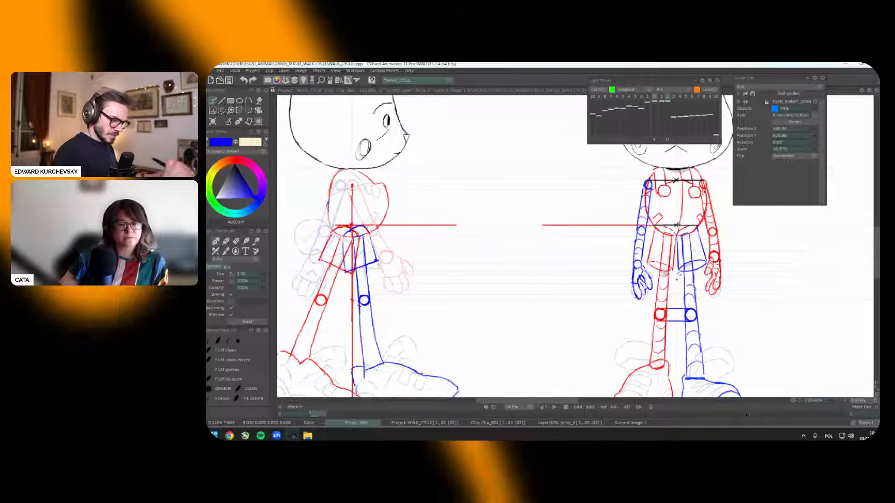
left_click_drag(371, 271, 690, 271)
key("ctrl+z")
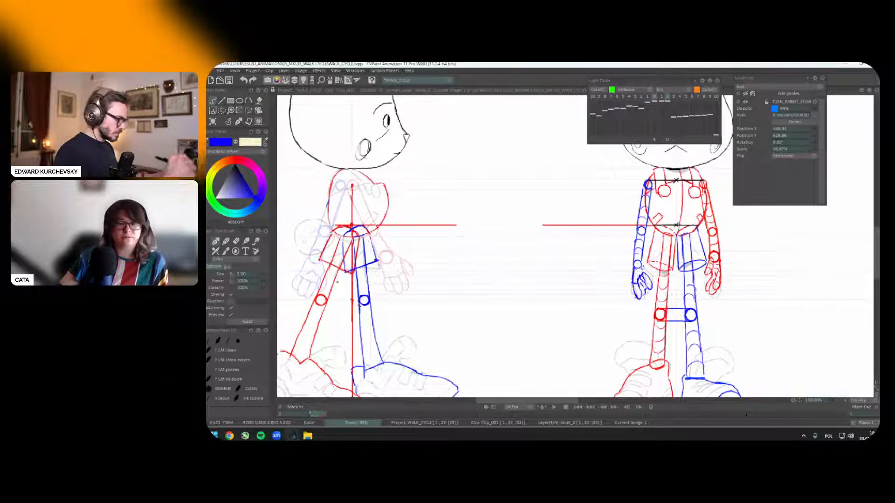
left_click_drag(360, 289, 689, 291)
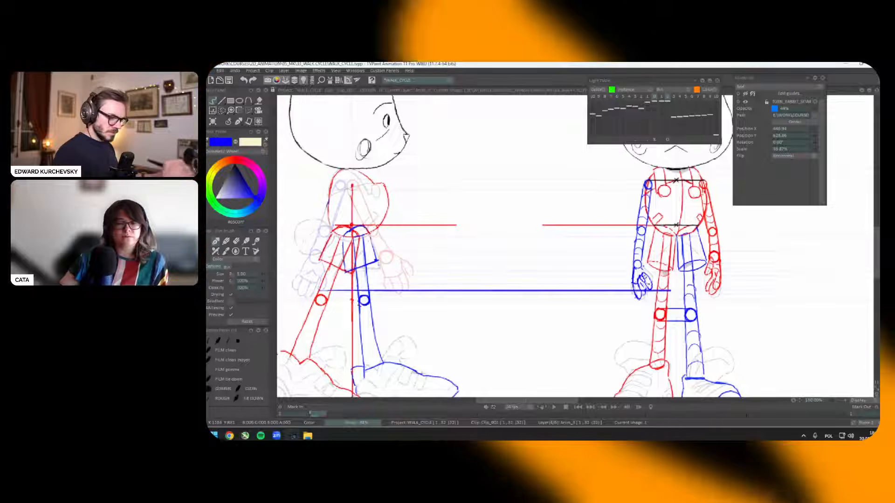
key("ctrl+z")
Step: Select the thumb side of the front-view blue hand and shift it closer to the fingers
key("s")
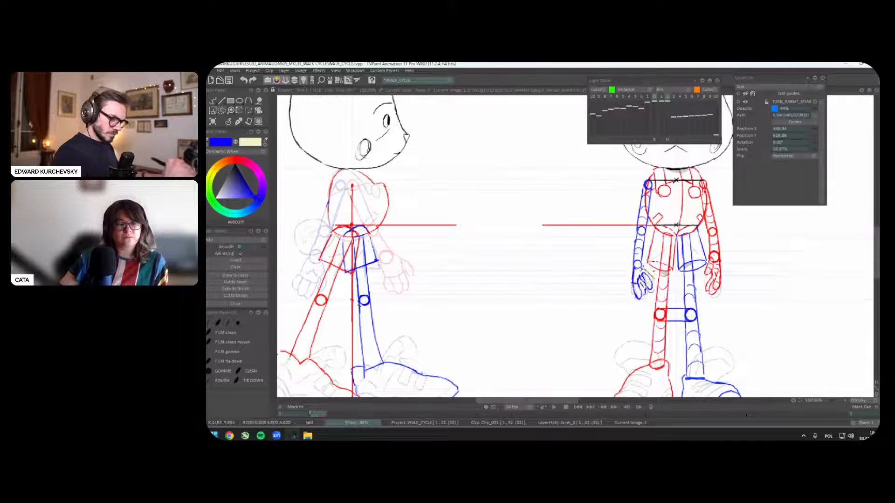
key("shift+t")
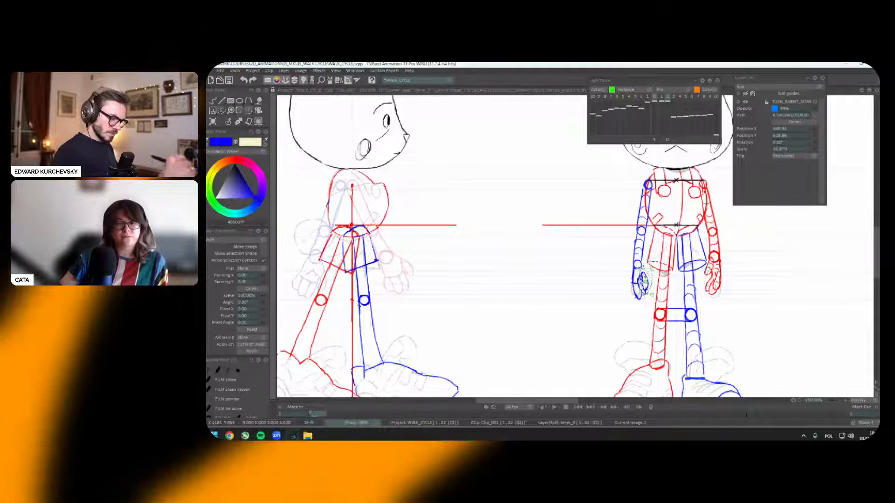
left_click(232, 122)
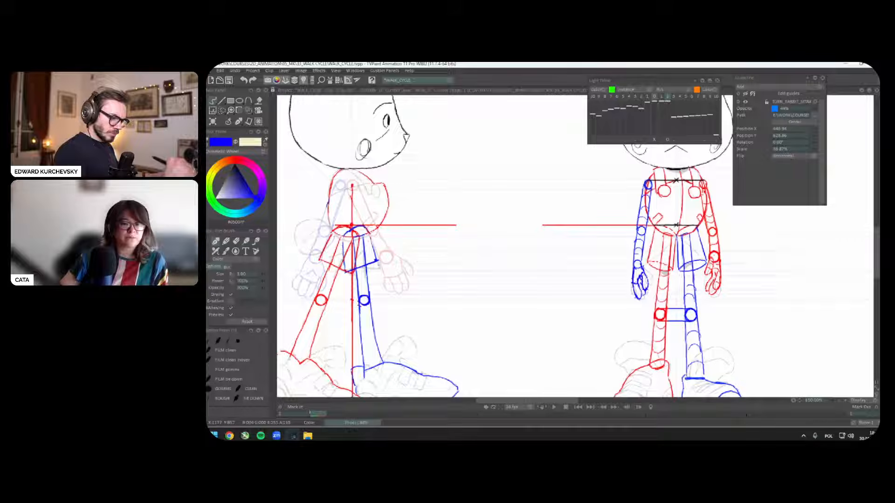
Step: Flip through the walk cycle drawings to review the front-view arms against the side view
key("Right")
key("Right")
key("Right")
key("Right")
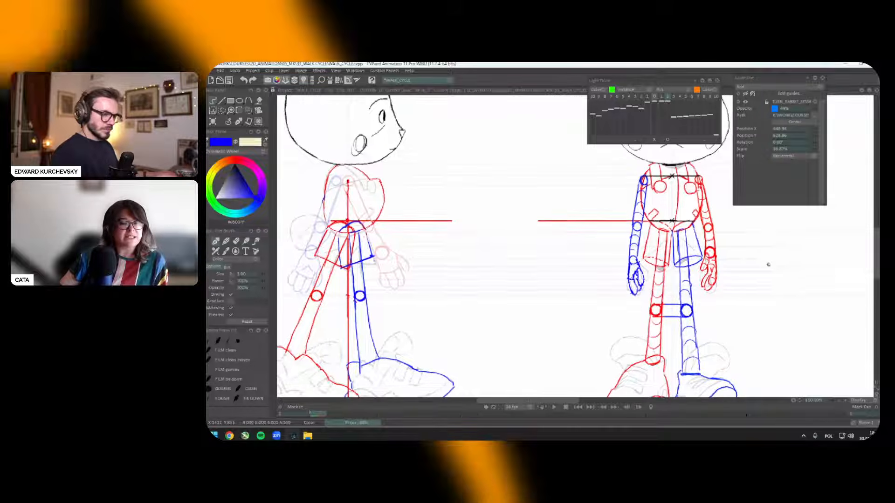
scroll(682, 262, "down", 1)
left_click_drag(691, 251, 696, 267)
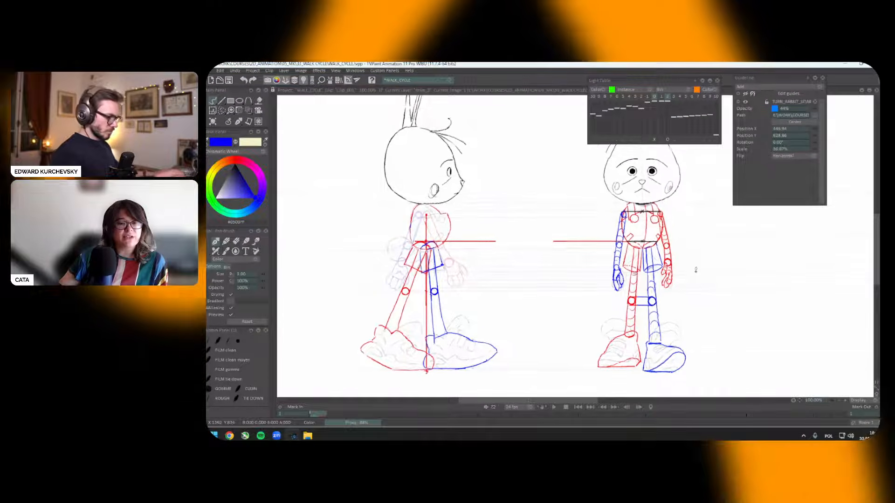
key("Right")
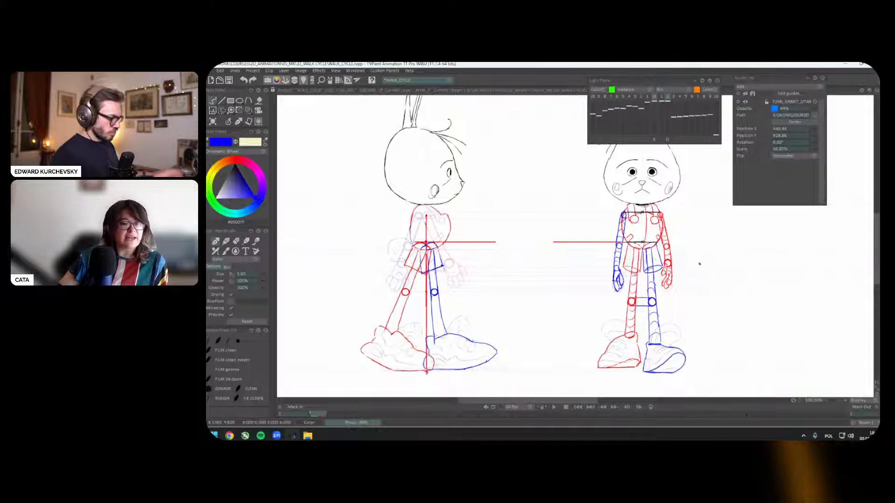
scroll(706, 265, "up", 2)
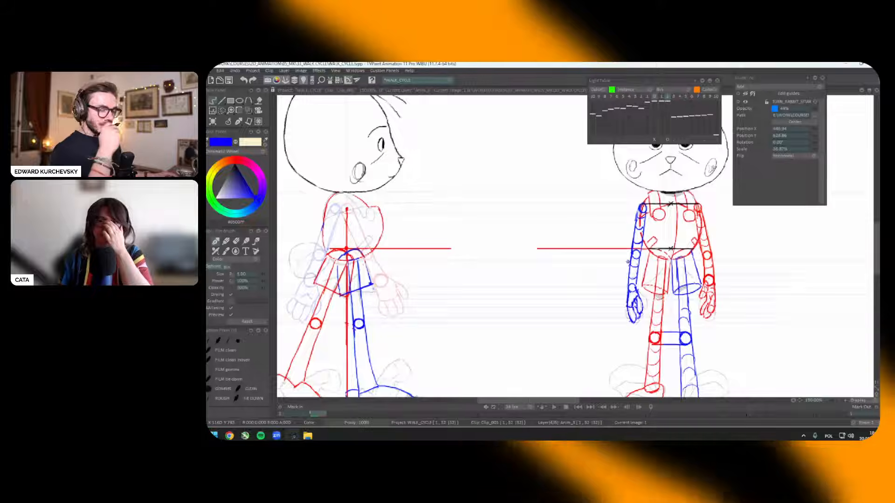
Step: Switch to red and check the hip-level height across both views with a temporary horizontal line, undoing it
left_click(238, 159)
key("minus")
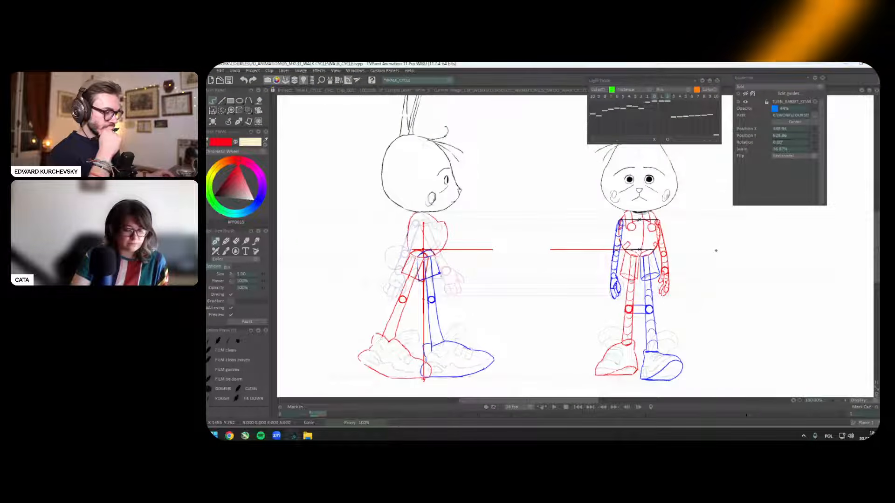
scroll(716, 250, "up", 2)
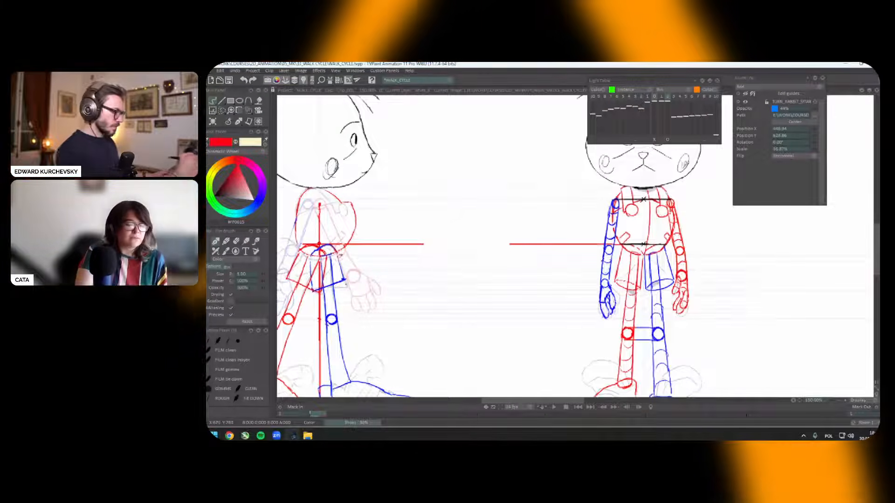
left_click_drag(319, 255, 723, 255)
key("ctrl+z")
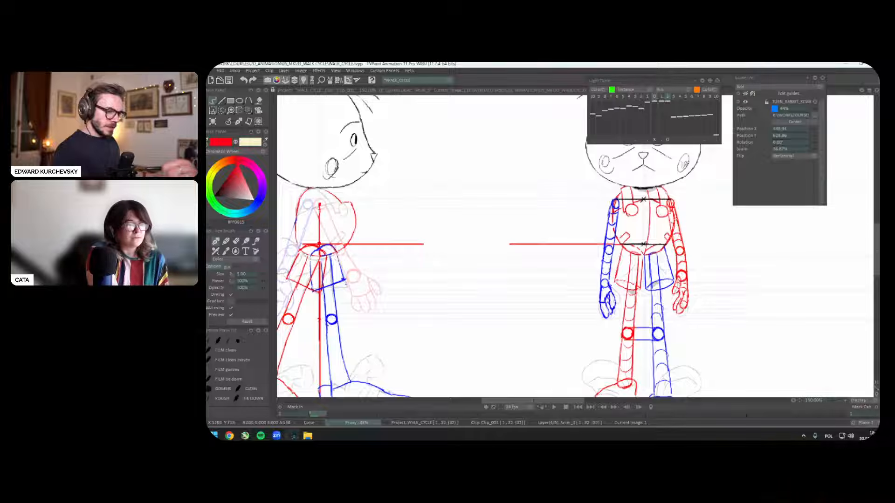
Step: Select both front-view arms in the first contact pose, flip them horizontally, realign them with the shoulders, and deselect
key("less")
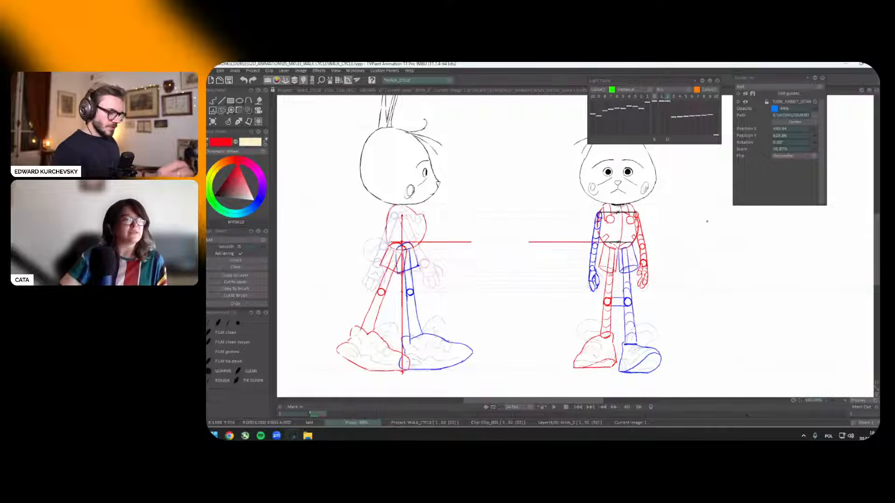
key("greater")
key("less")
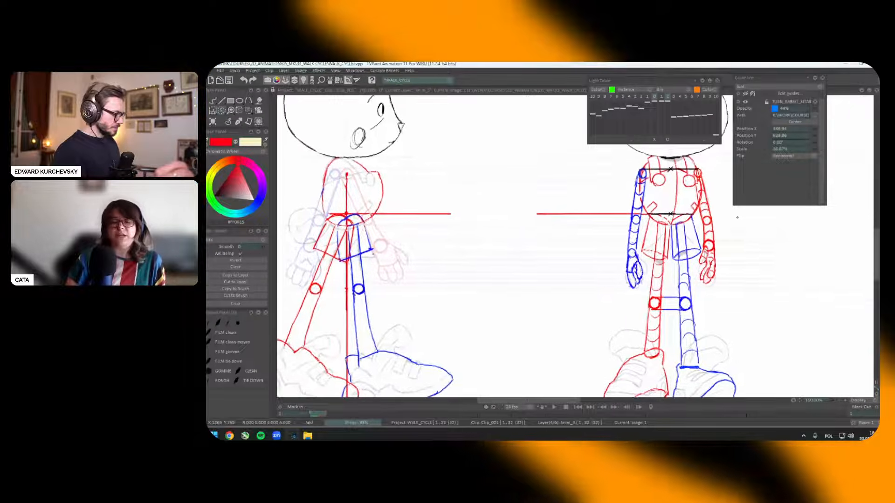
left_click_drag(733, 226, 686, 242)
key("greater")
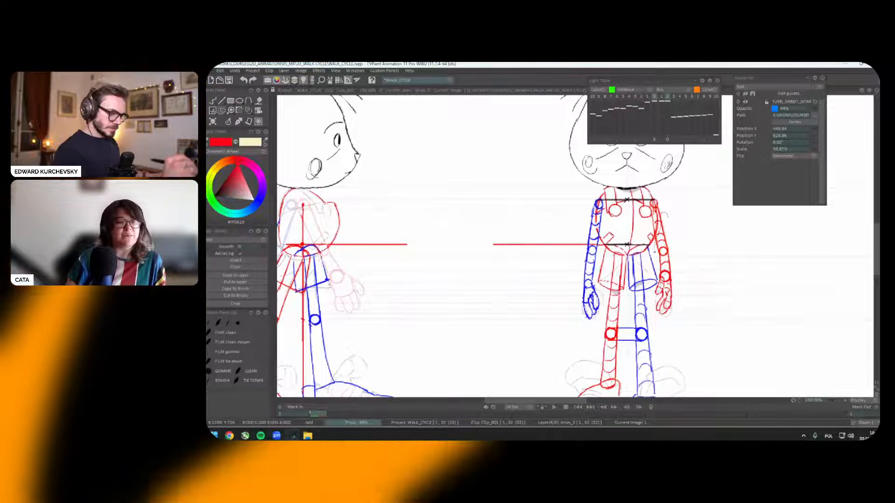
left_click_drag(697, 256, 666, 213)
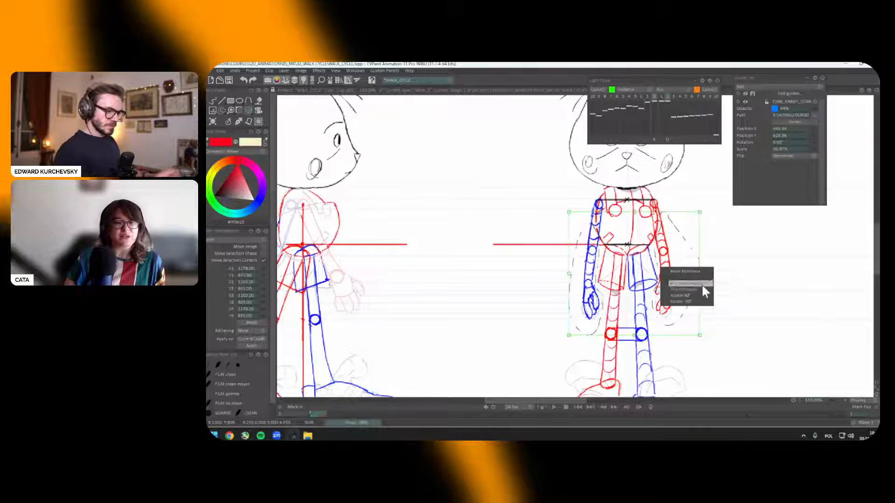
left_click(702, 284)
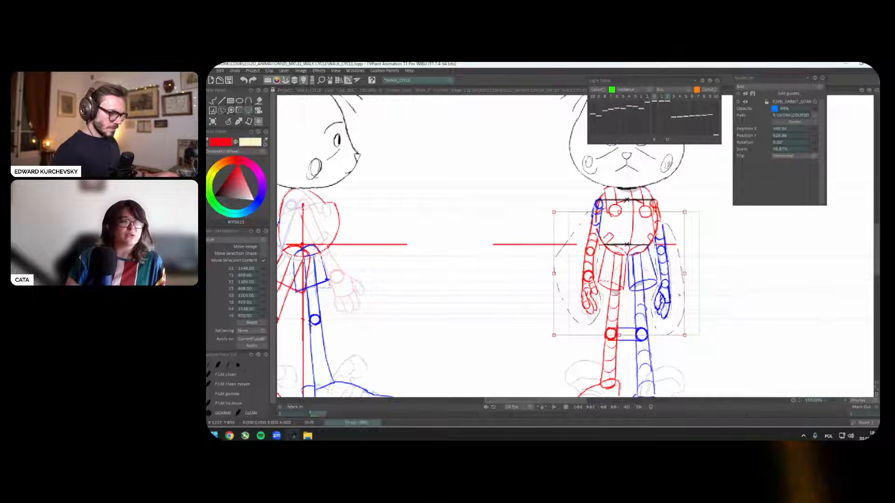
key("ctrl+d")
scroll(678, 306, "down", 2)
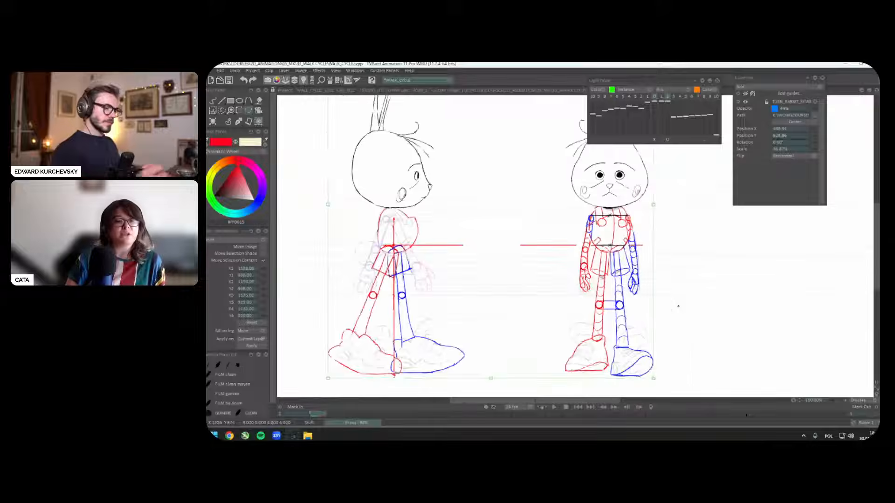
left_click(228, 122)
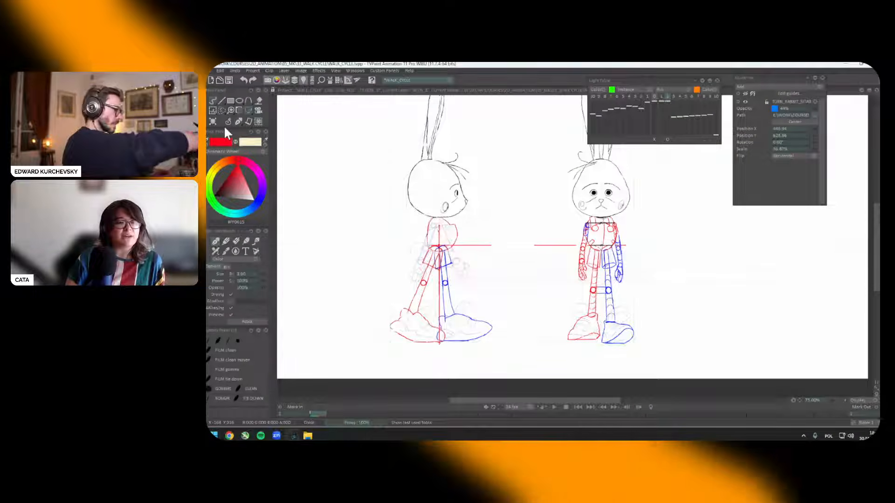
Step: Go to the passing pose and select the front-view arms to swap the red and blue sides
key("Right")
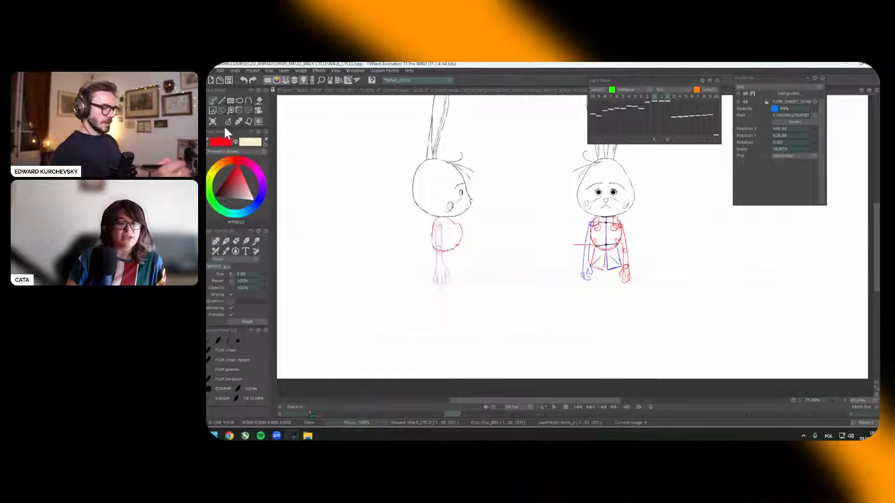
key("Left")
key("Right")
key("r")
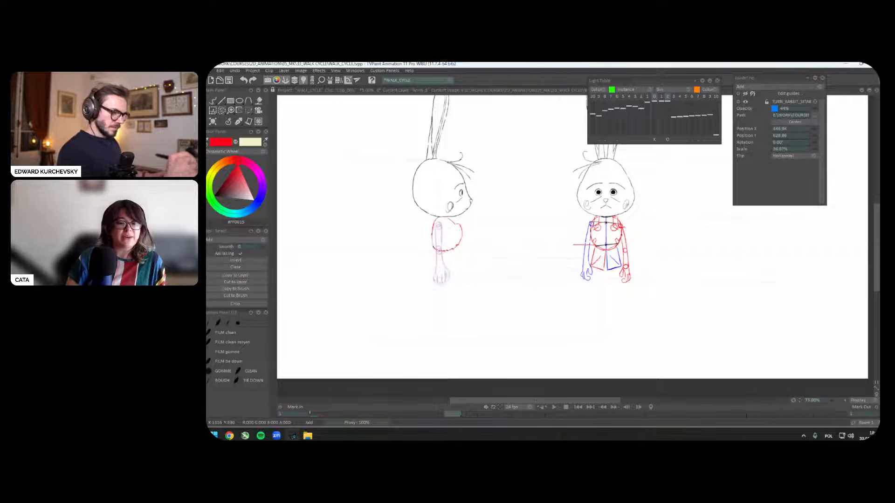
left_click_drag(640, 255, 624, 227)
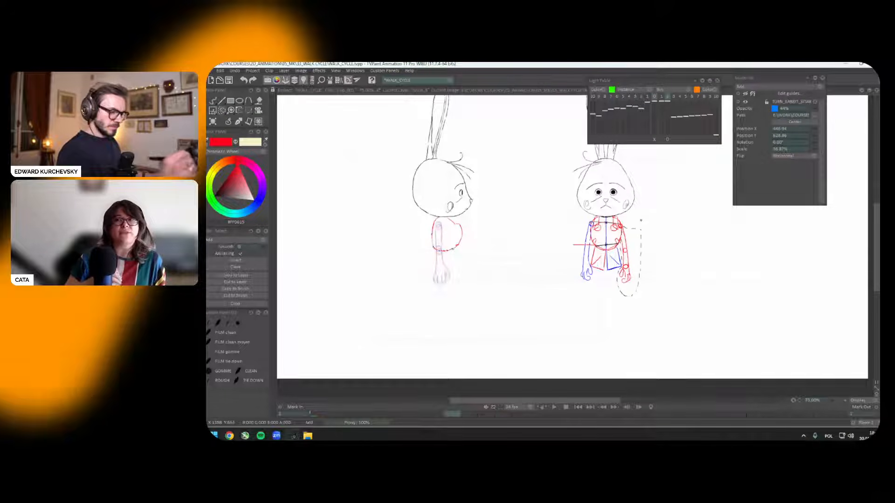
Step: Swap the red and blue front-view arms in the opposite contact pose, image 17
mouse_move(877, 238)
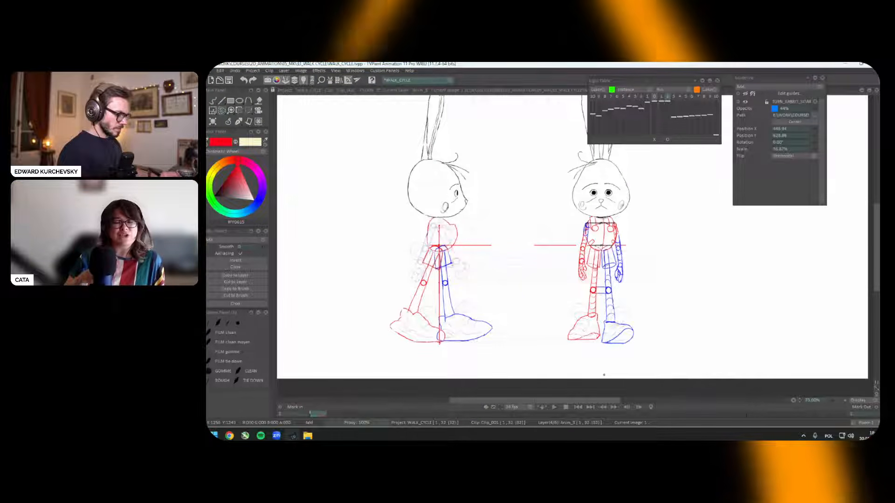
key("Return")
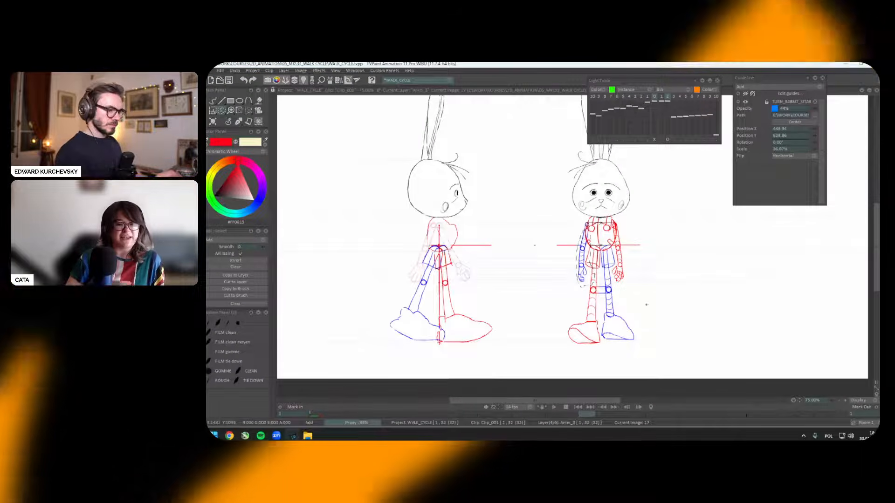
key("KP_Add")
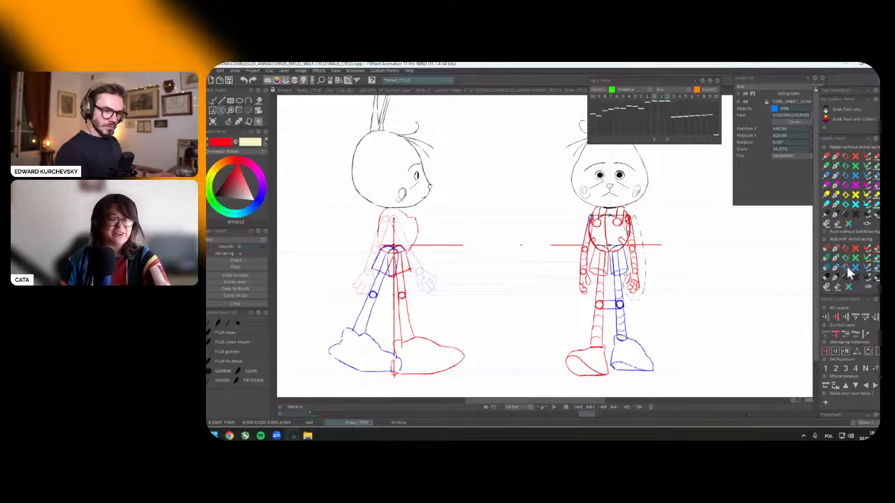
Step: Select and transform the lower torso curve of the front view in the first passing pose
scroll(681, 273, "down", 1)
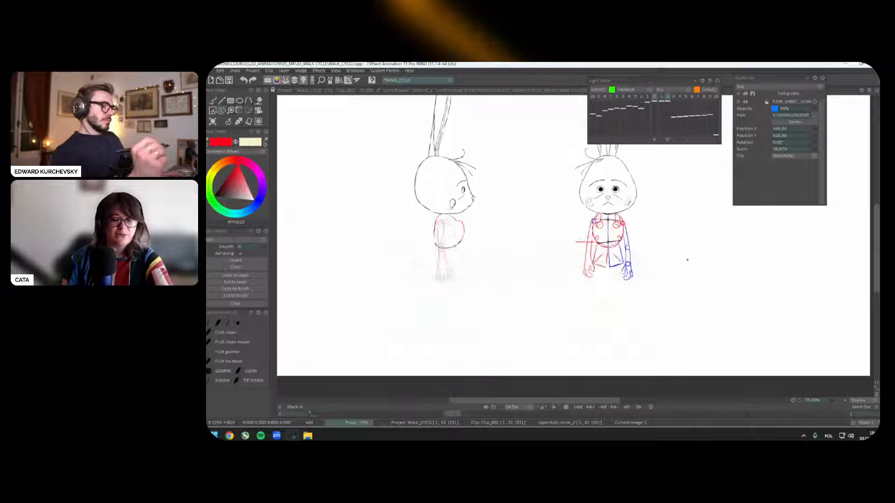
scroll(686, 259, "up", 2)
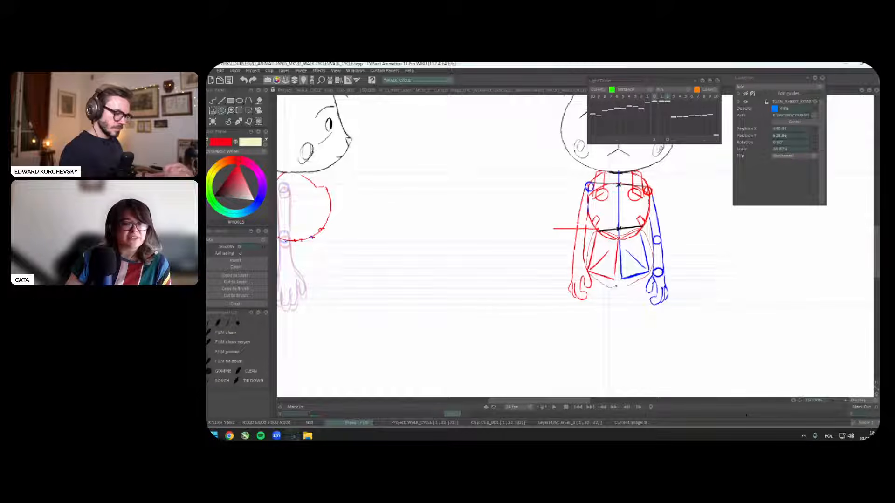
key("t")
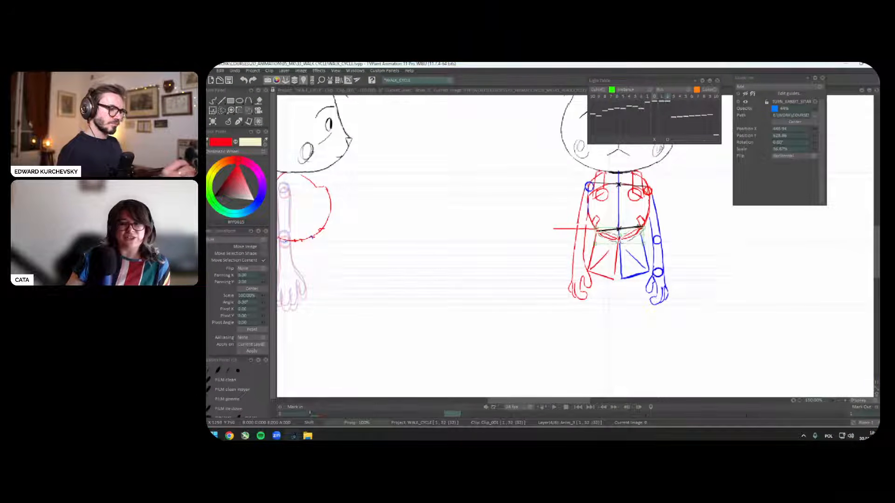
key("shift")
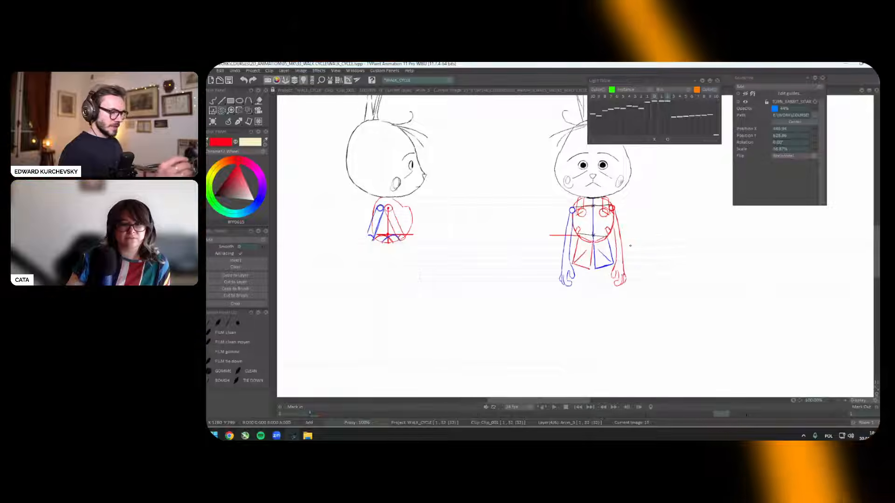
Step: Adjust the front view's lower torso curve and shift the shorts slightly sideways in the second passing pose
scroll(630, 245, "up", 2)
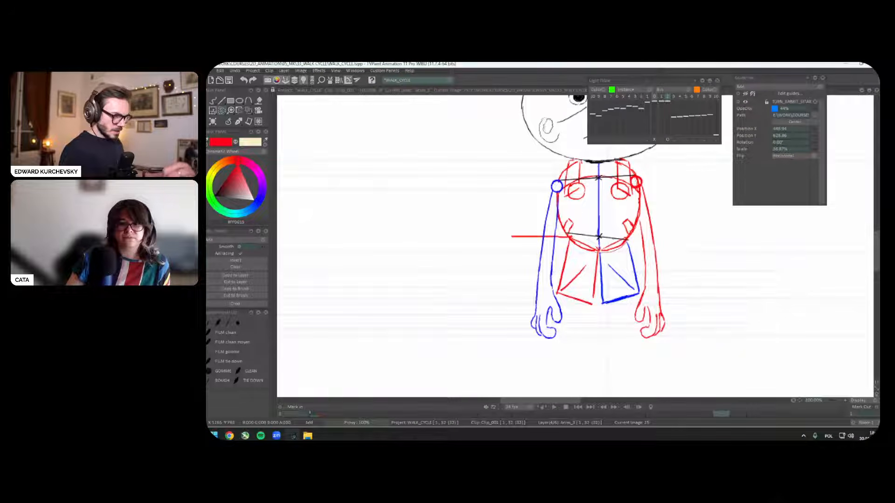
key("ctrl+t")
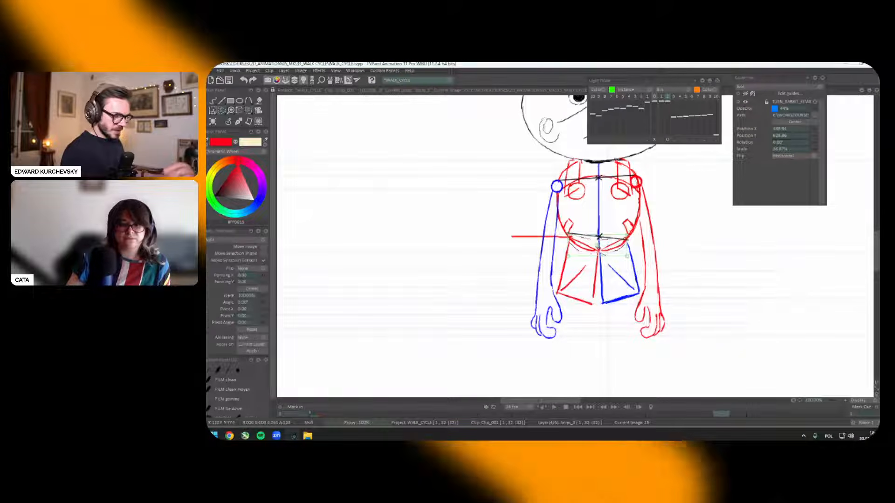
left_click_drag(598, 247, 596, 249)
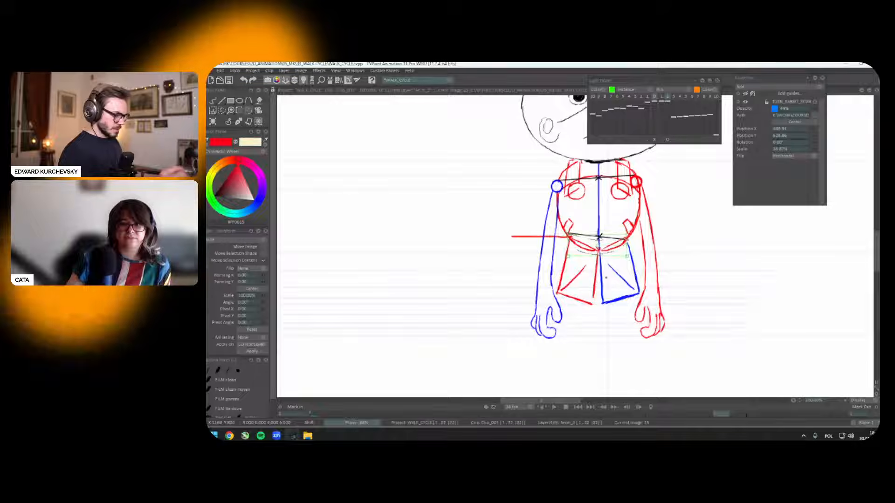
key("Return")
key("ctrl+t")
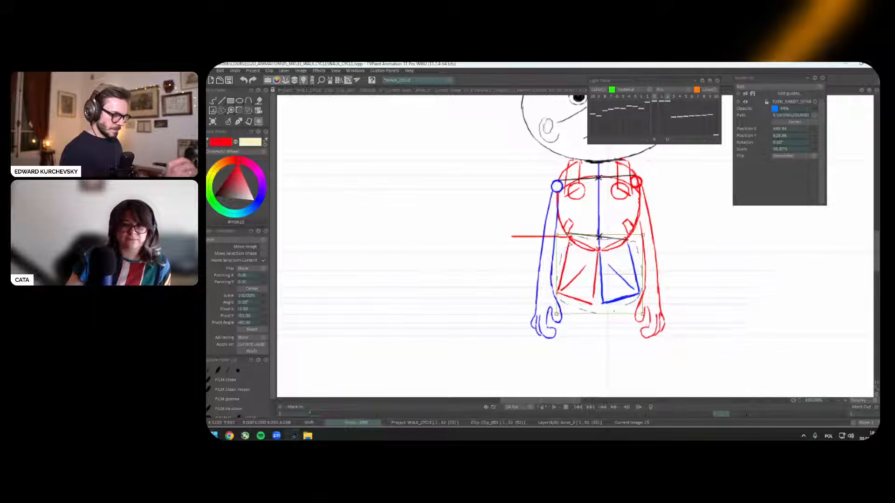
key("Return")
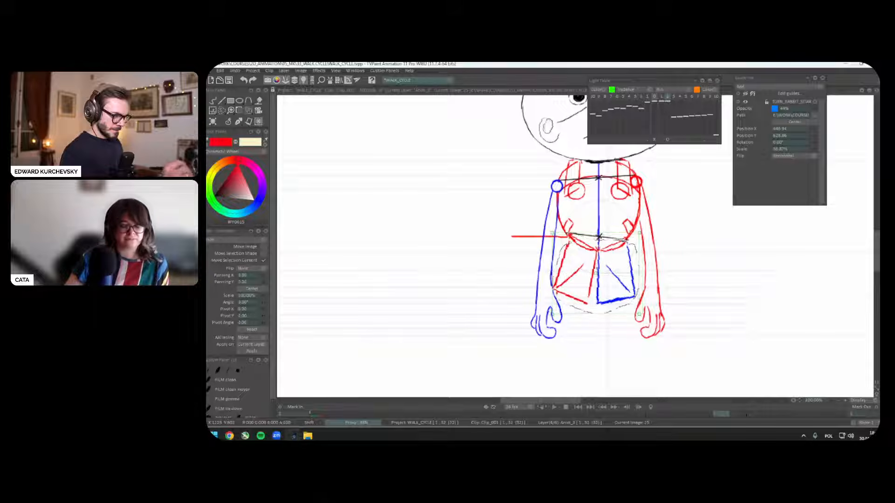
Step: Shift the front view's shorts slightly sideways in the second passing pose, image 25, and redraw the lower torso curve as red and blue lines
mouse_move(605, 254)
left_mouse_down()
mouse_move(554, 274)
mouse_move(606, 313)
mouse_move(629, 243)
left_mouse_up()
key("ctrl+t")
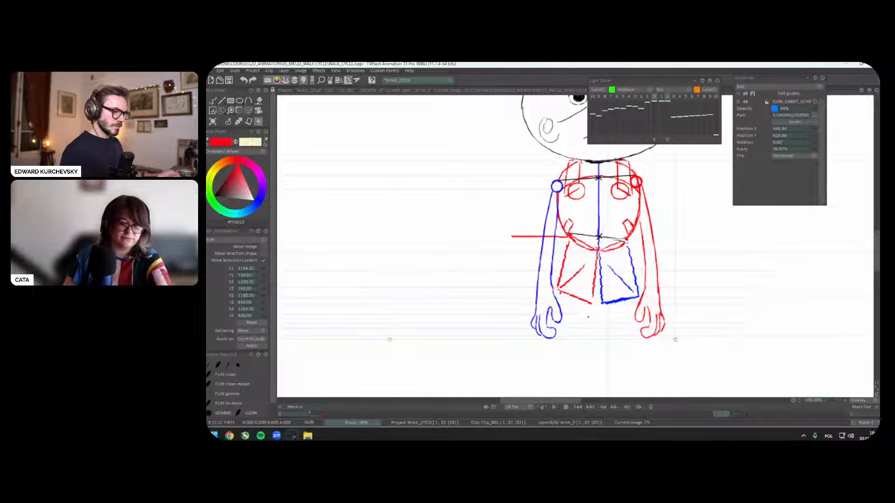
left_click(228, 122)
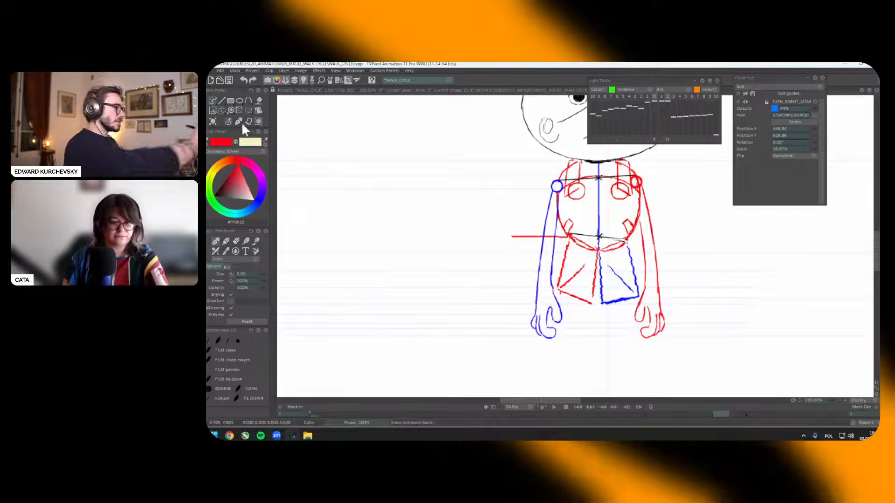
left_click(227, 123)
left_click(224, 121)
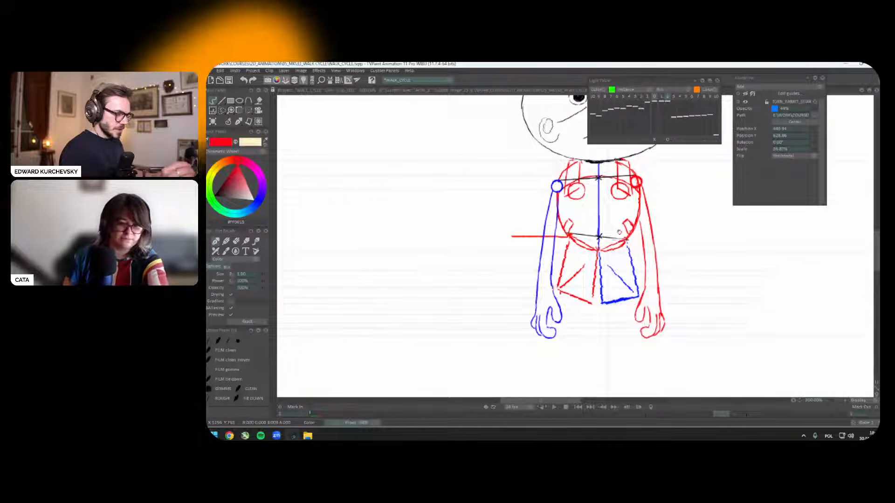
left_click(258, 202)
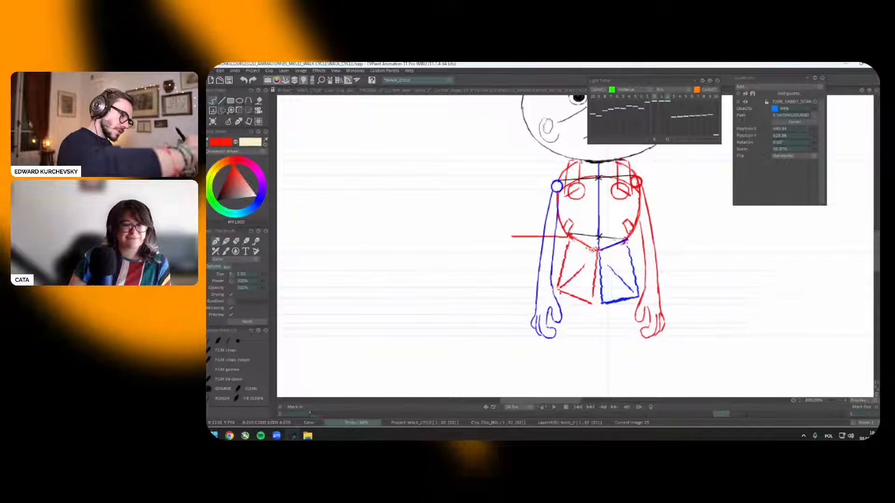
scroll(630, 233, "up", 2)
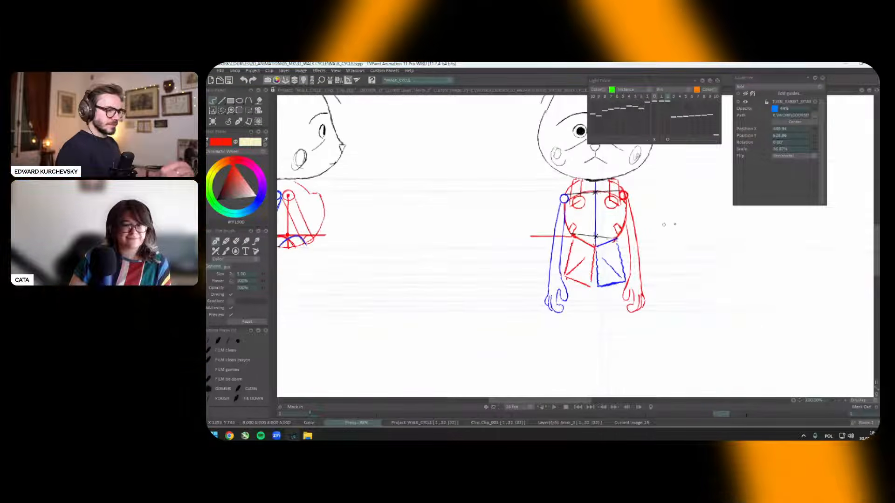
Step: Redraw the front view's lower torso curve as matching red and blue lines in the first passing pose, image 9
key("Left")
key("Left")
key("Left")
key("Left")
key("Left")
key("Left")
key("Left")
key("Left")
key("Left")
key("Left")
key("Left")
key("Left")
key("Left")
key("Left")
key("Left")
key("Left")
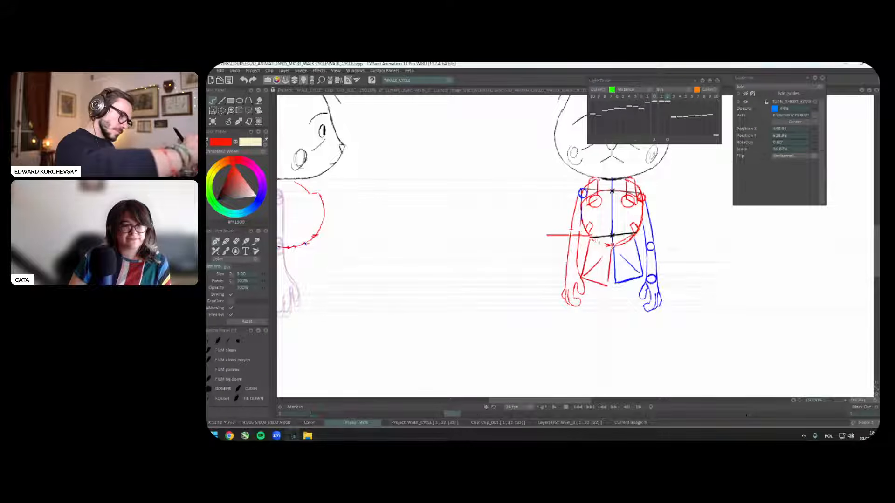
left_click(650, 213, "ctrl")
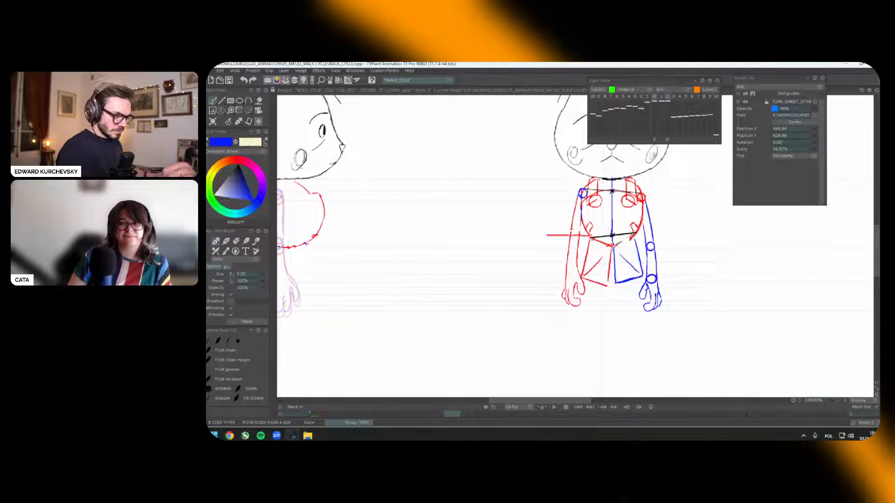
Step: Flip back and forth between the contact and passing poses to examine the front view's hips and shorts
key("Right")
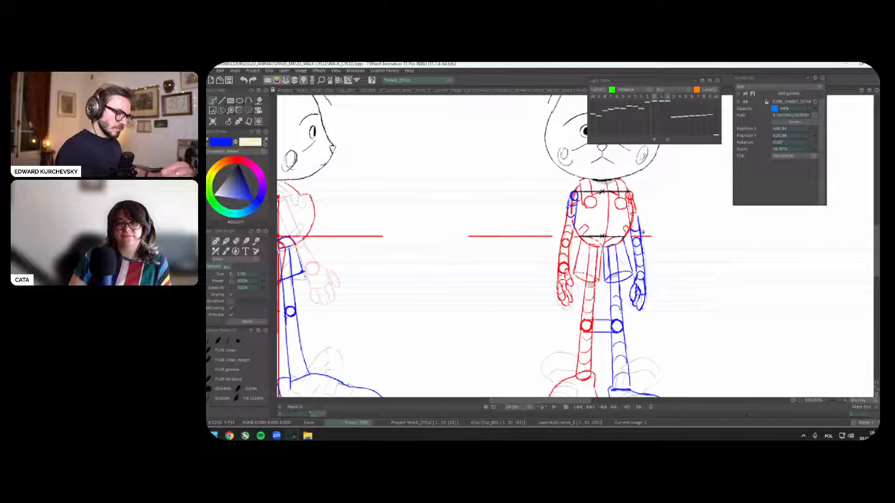
key("Right")
key("Right")
key("Left")
key("Left")
key("Right")
key("Right")
key("Right")
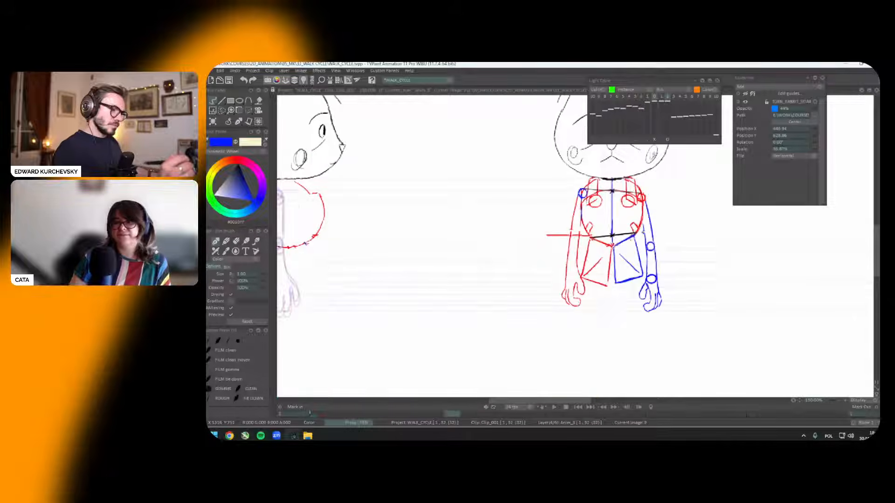
key("Right")
key("Right")
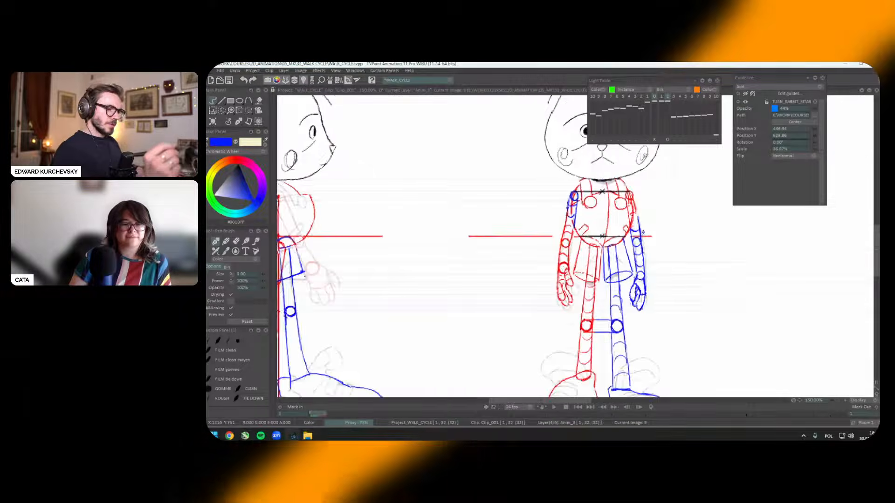
key("Right")
key("Right")
key("Right")
key("Right")
key("Right")
key("Right")
key("Right")
key("Right")
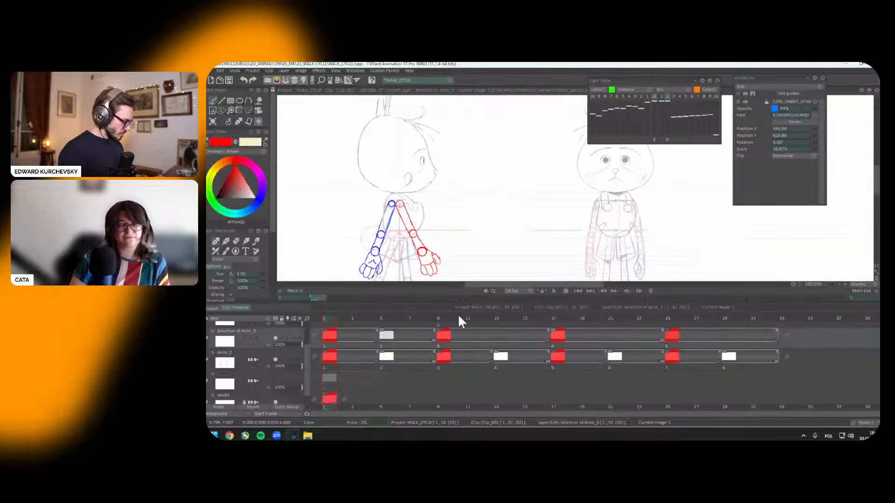
Step: On the separate arms layer at image 9, shift and rotate the light-table ghost of the contact pose to -24° over the blue side-view arm
key("Right")
key("Right")
key("Tab")
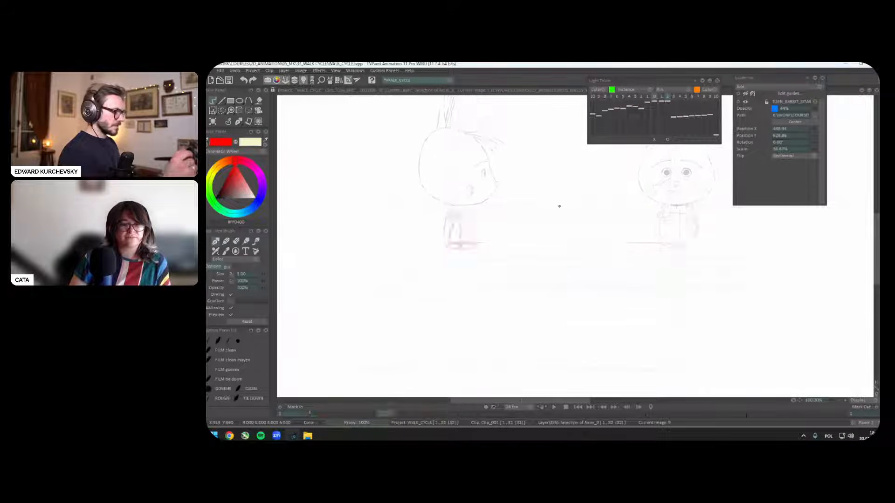
scroll(559, 206, "up", 2)
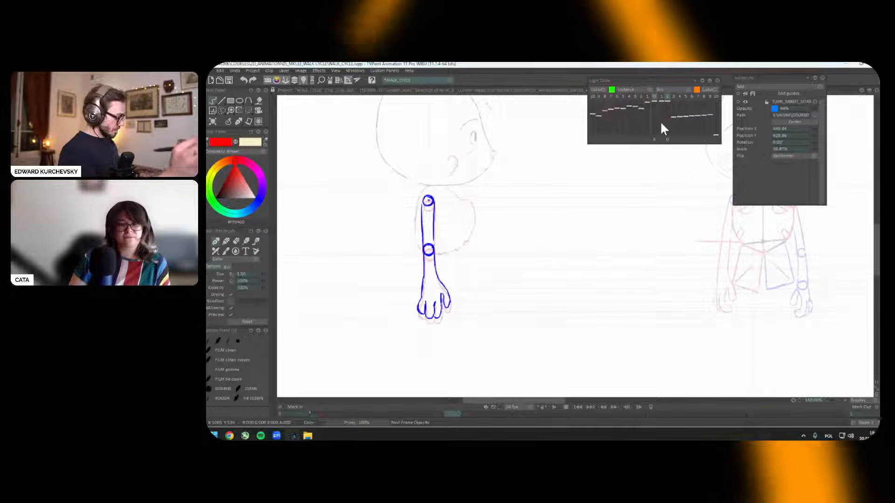
key("Tab")
key("Tab")
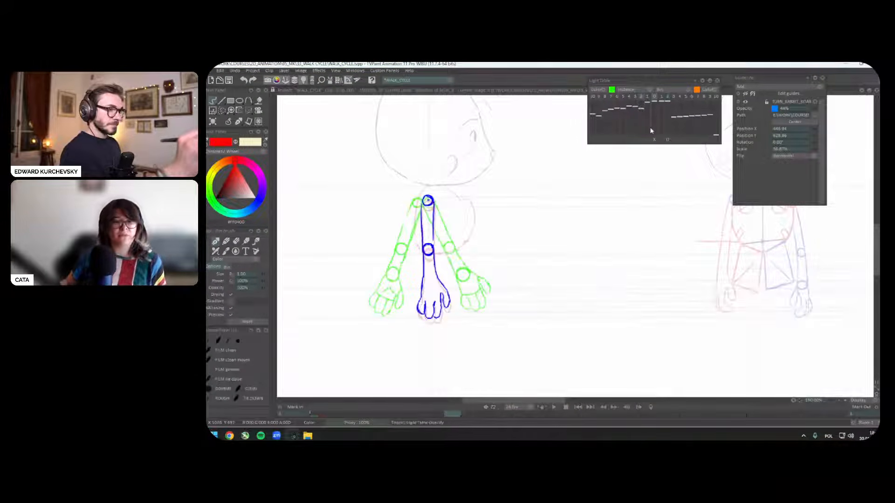
left_click(641, 140)
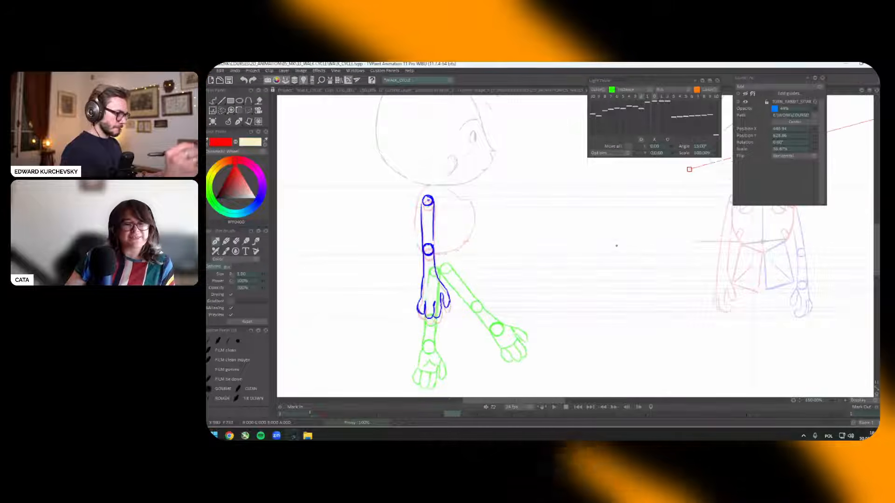
left_click_drag(688, 174, 530, 224)
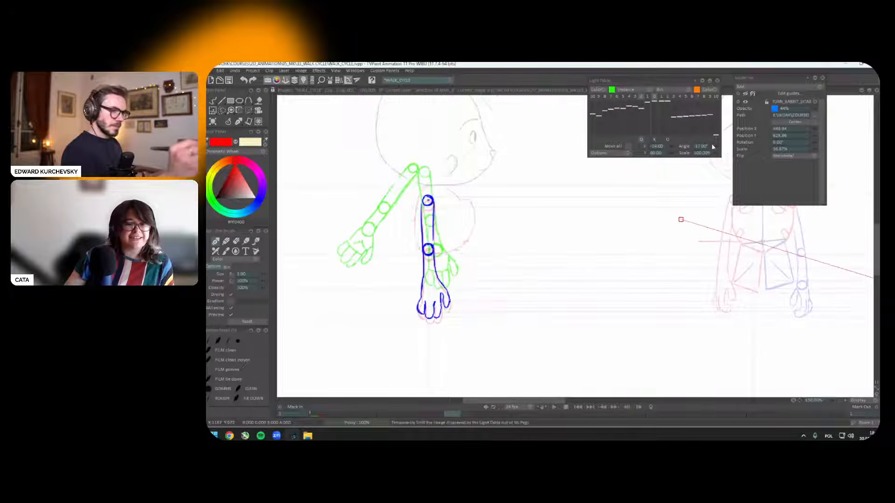
left_click_drag(713, 147, 604, 297)
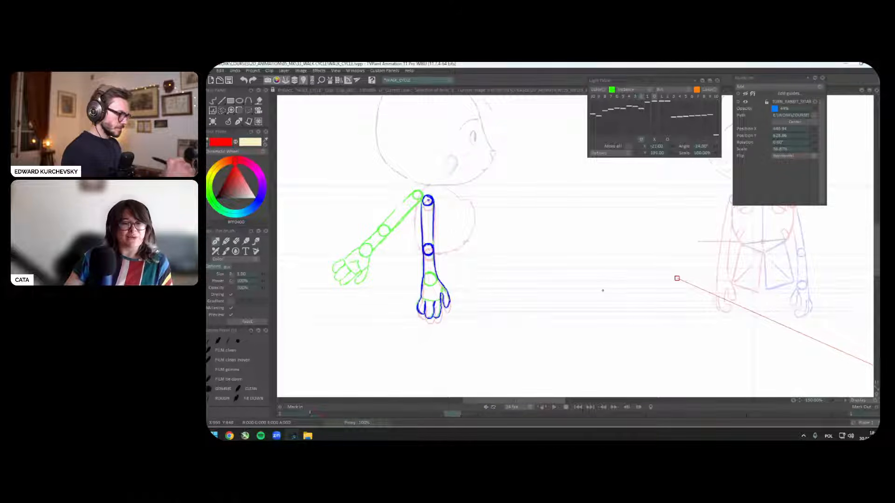
Step: Trace the wrist circle and knuckle line onto the blue side-view arm in blue, and turn off the light table
scroll(544, 230, "up", 1)
left_click_drag(543, 230, 595, 218)
left_click_drag(567, 276, 596, 262)
key("ctrl+z")
scroll(607, 274, "up", 1)
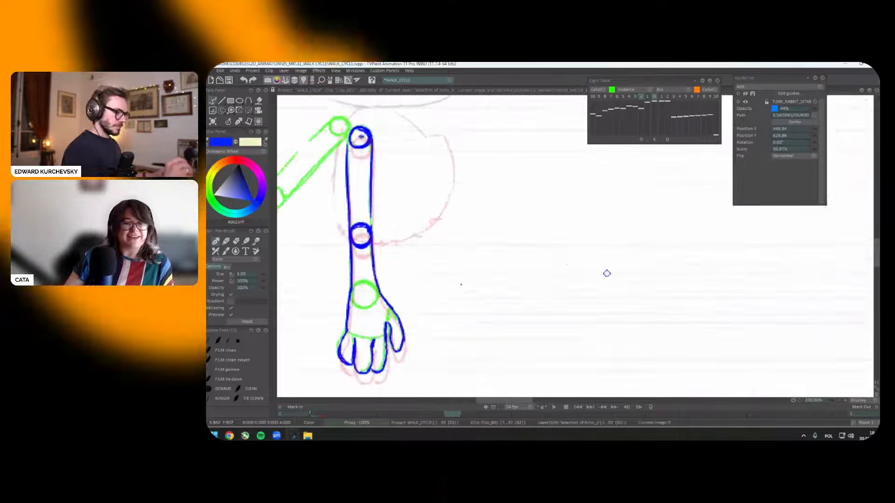
left_click_drag(491, 274, 660, 232)
scroll(583, 232, "up", 1)
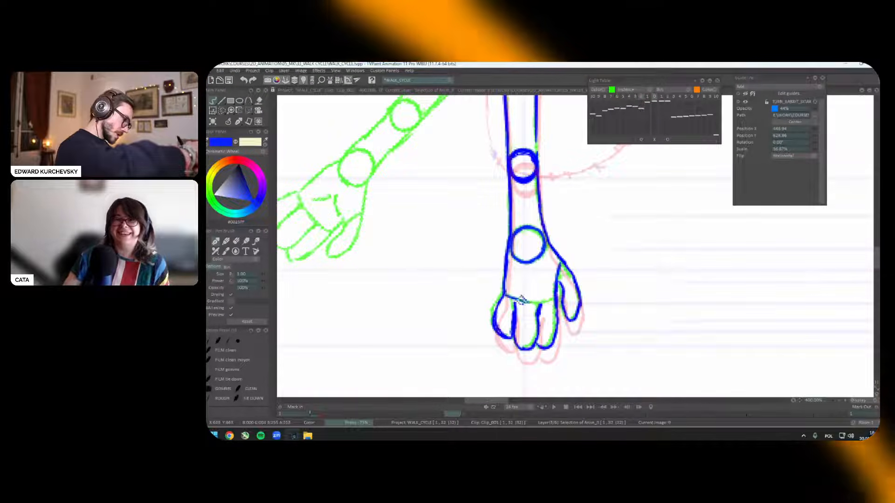
left_click_drag(505, 297, 547, 302)
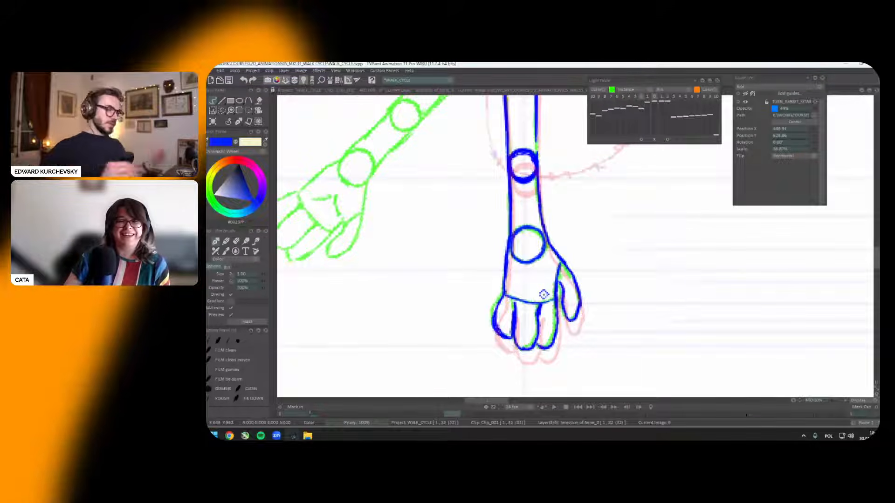
scroll(544, 294, "down", 1)
key("l")
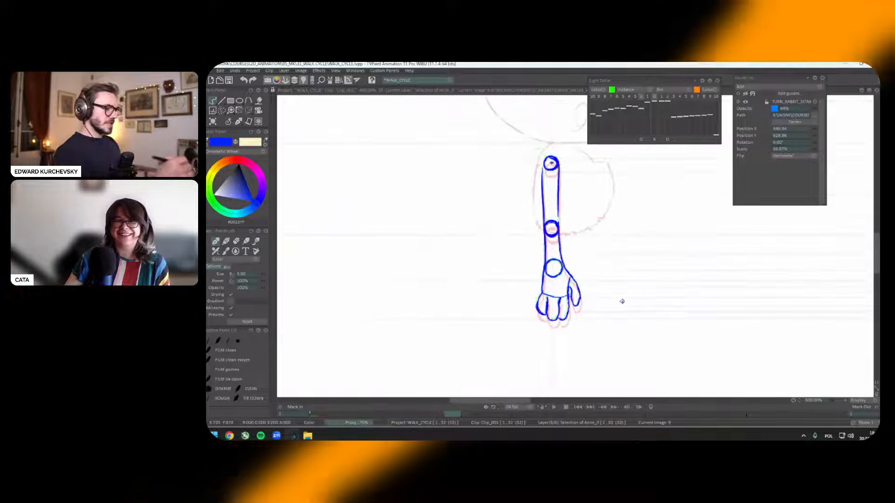
Step: Step through the contact and passing poses with the whole character in view to compare the side and front views
scroll(578, 233, "down", 1)
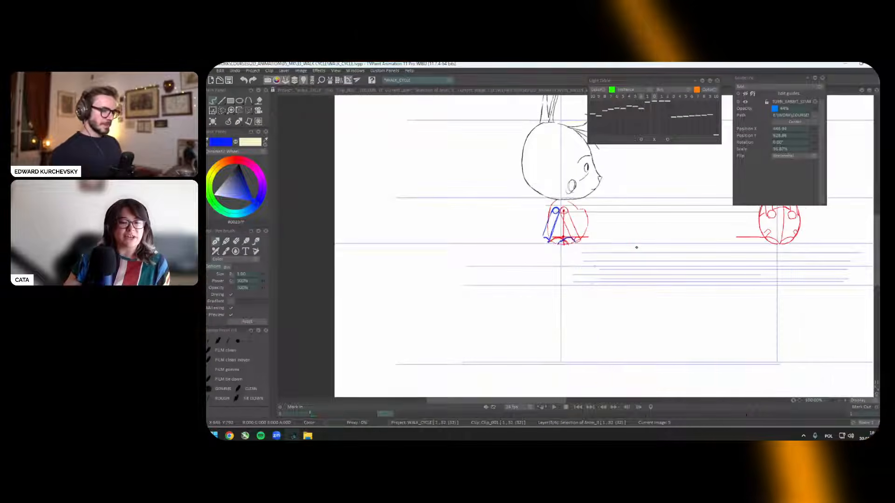
scroll(637, 247, "down", 1)
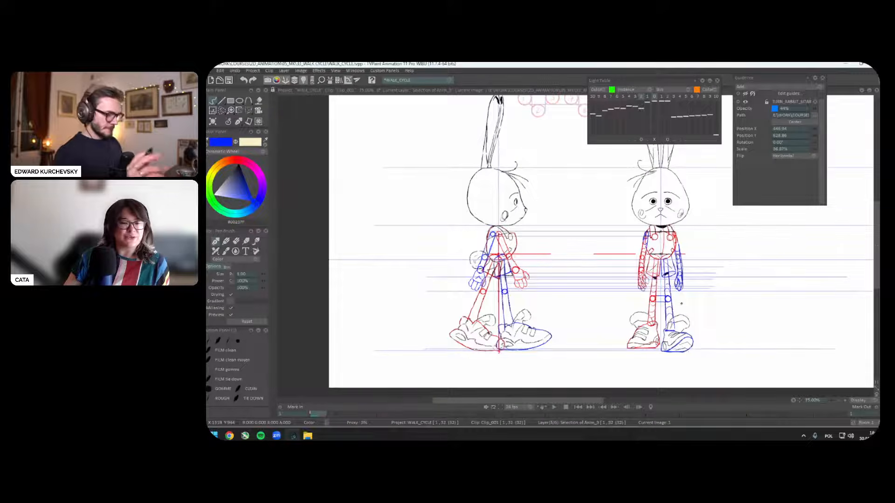
key("Tab")
left_click(432, 319)
key("Tab")
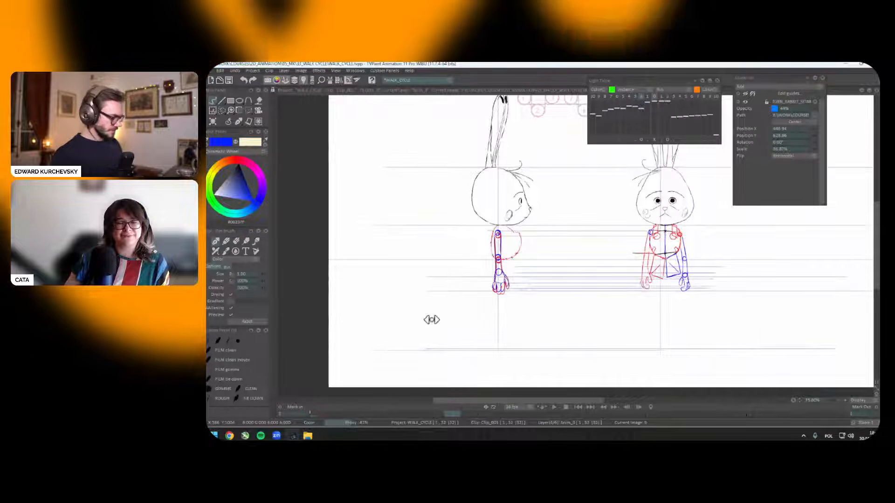
key("Tab")
key("Down")
key("Tab")
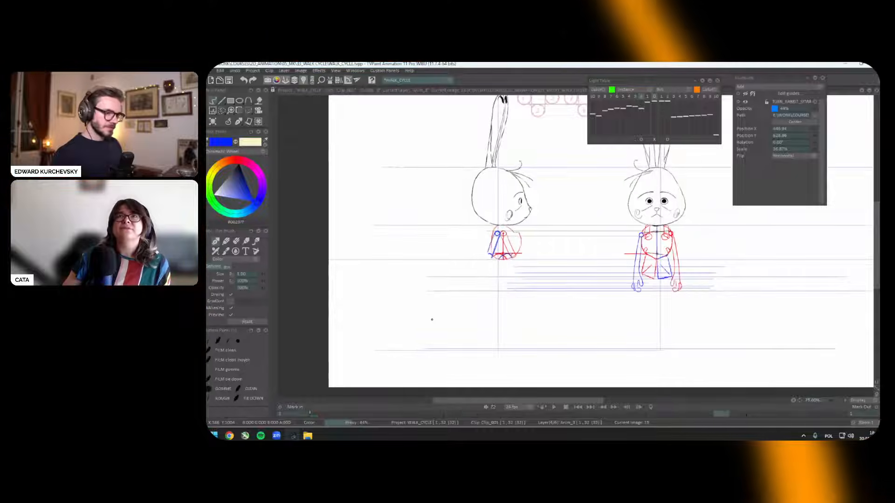
Step: Play the walk cycle from the first frame to review the motion in both views
key("Tab")
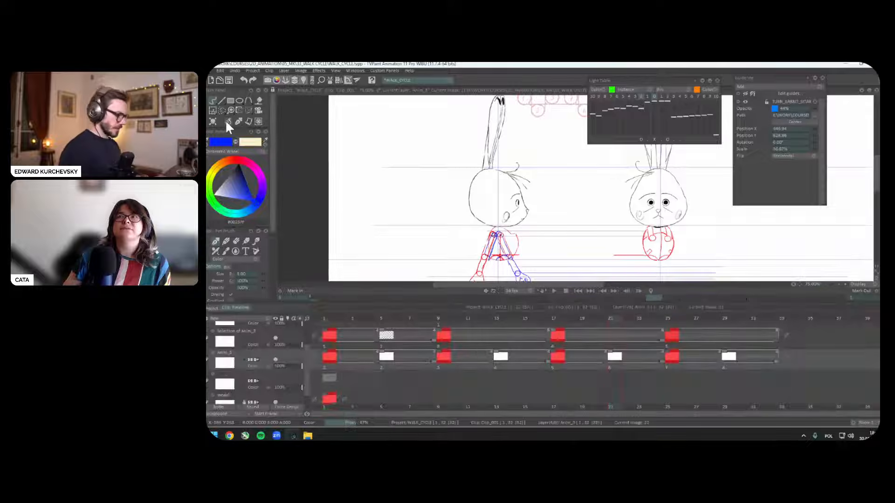
left_click(330, 317)
key("Tab")
key("Return")
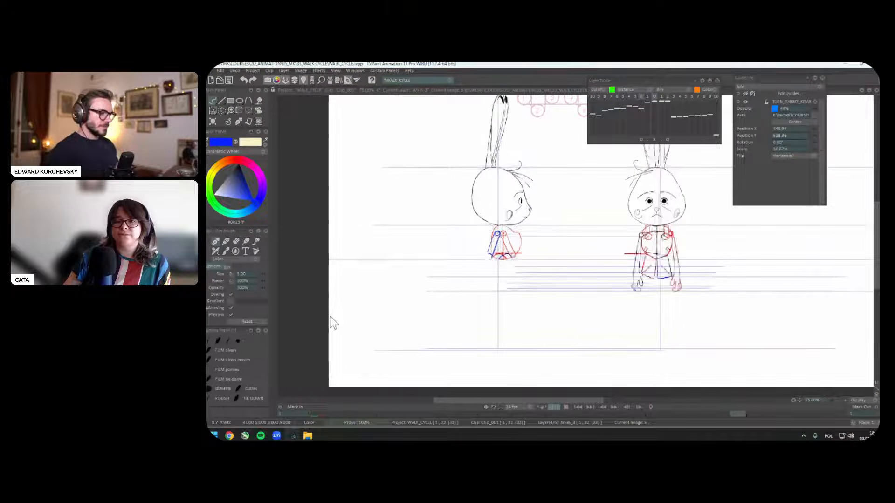
key("Return")
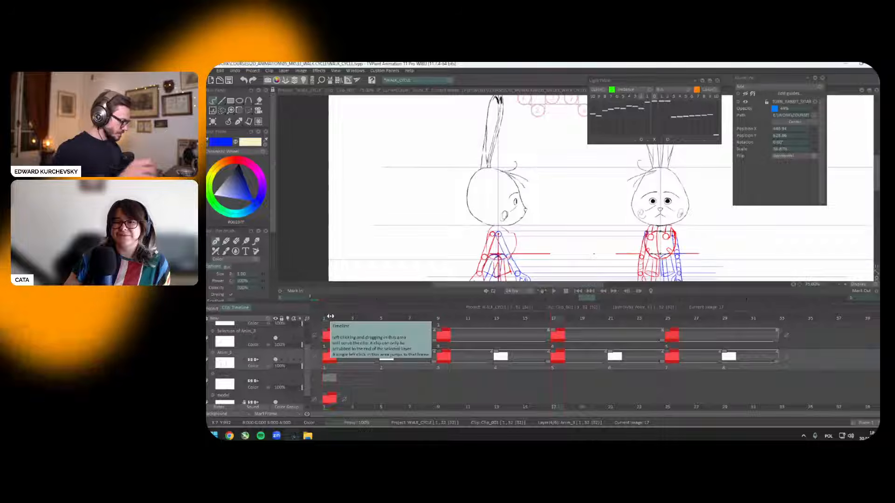
key("Return")
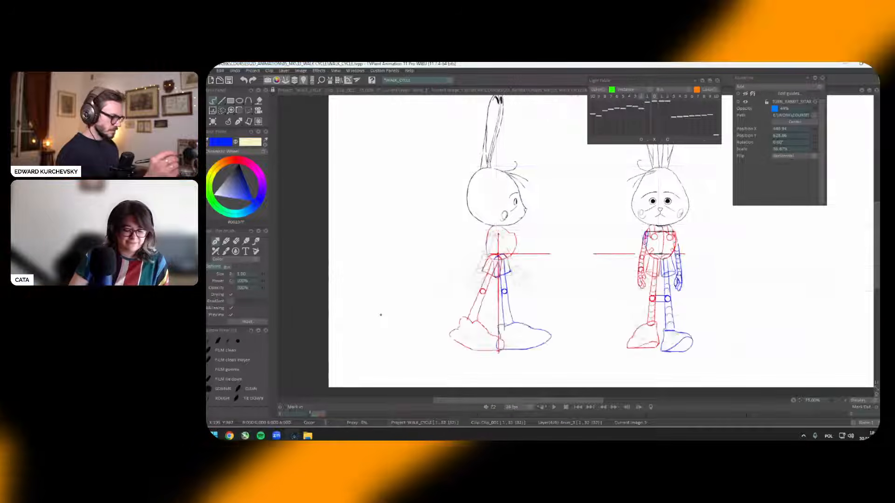
scroll(580, 242, "up", 1)
left_click_drag(591, 222, 628, 224)
key("s")
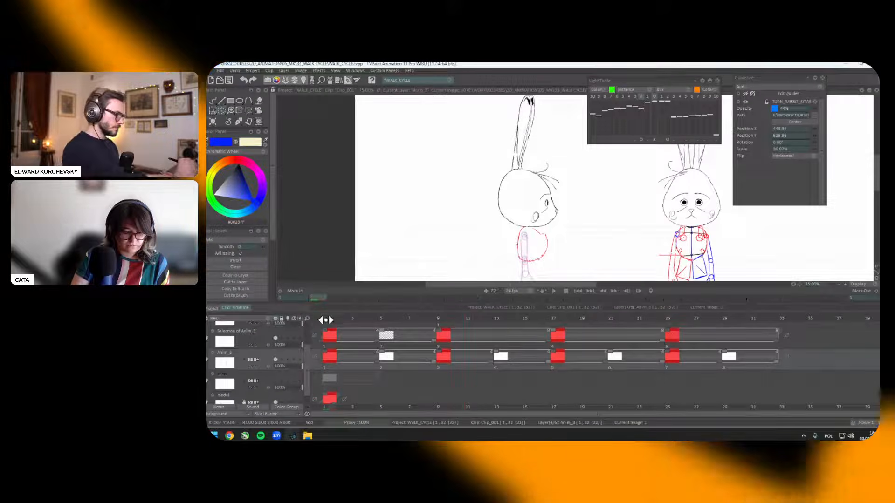
left_click(247, 122)
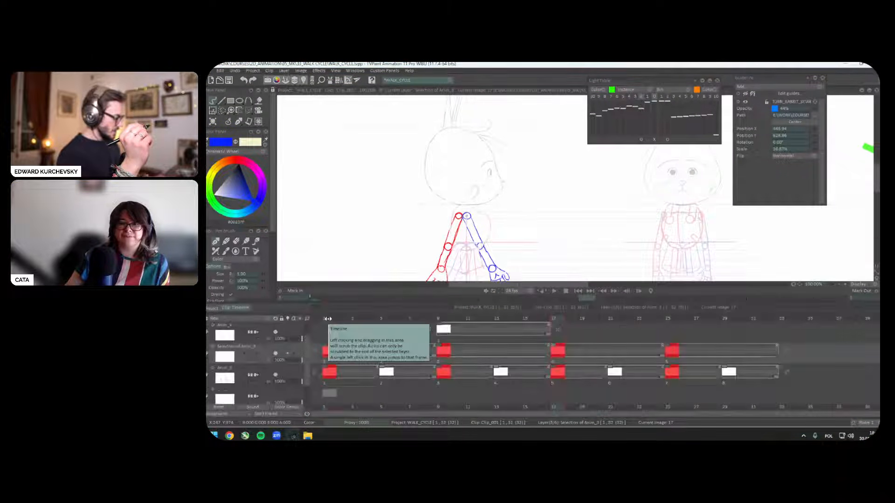
Step: On the arms layer at image 17, enable the previous image's light-table ghost and shift and rotate it over the blue side-view arm
left_click(641, 96)
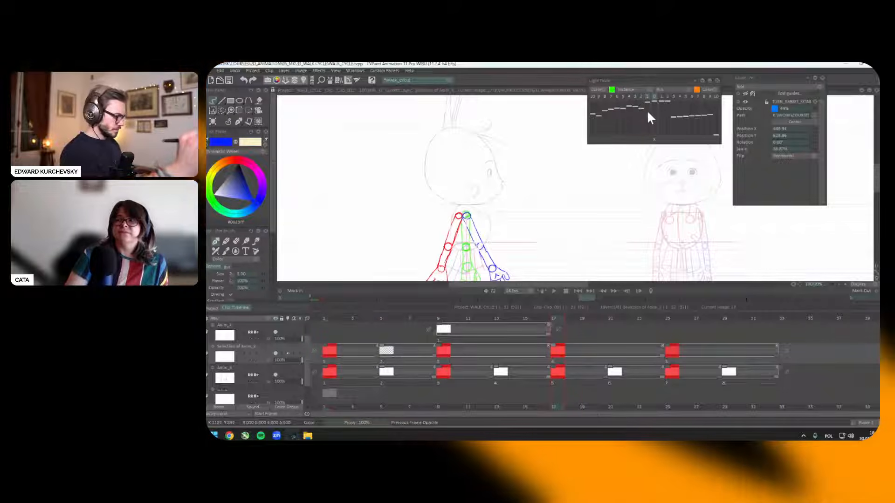
key("Down")
left_click(646, 140)
left_click_drag(718, 148, 724, 147)
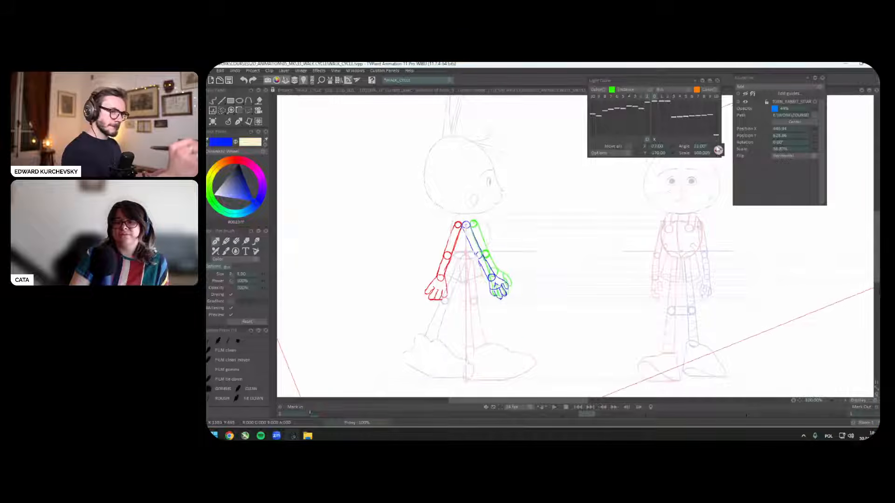
left_click_drag(607, 239, 595, 233)
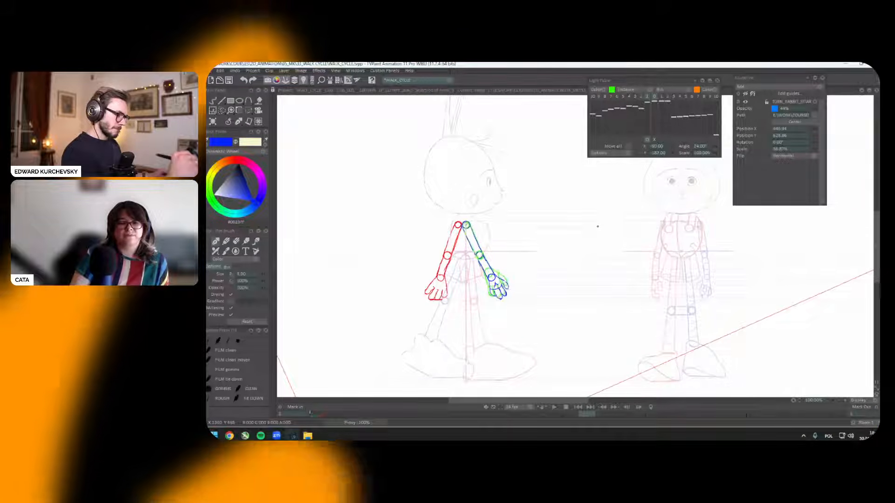
left_click(647, 139)
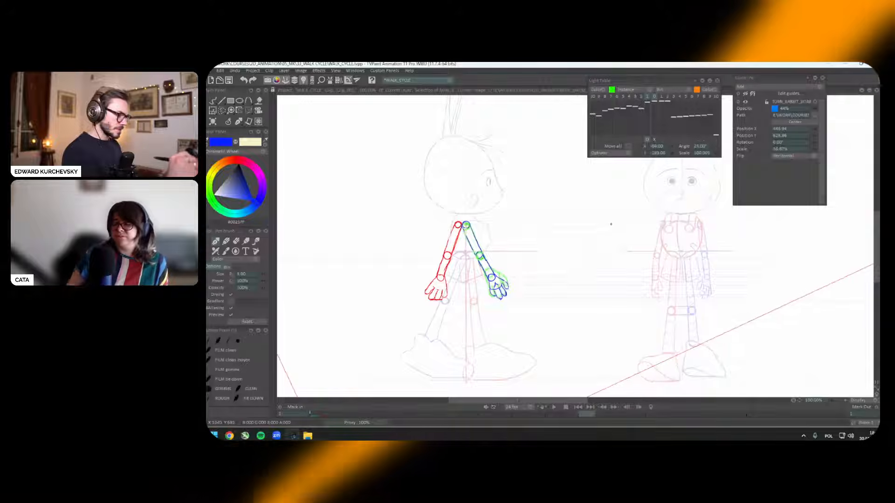
Step: Copy both side-view arms from image 1 as a brush and stamp them onto image 17 in the same place
key("Down")
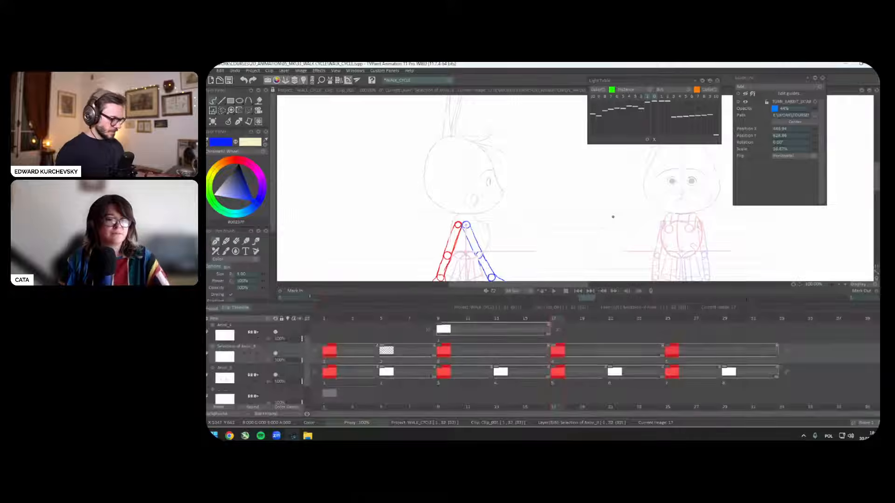
key("Down")
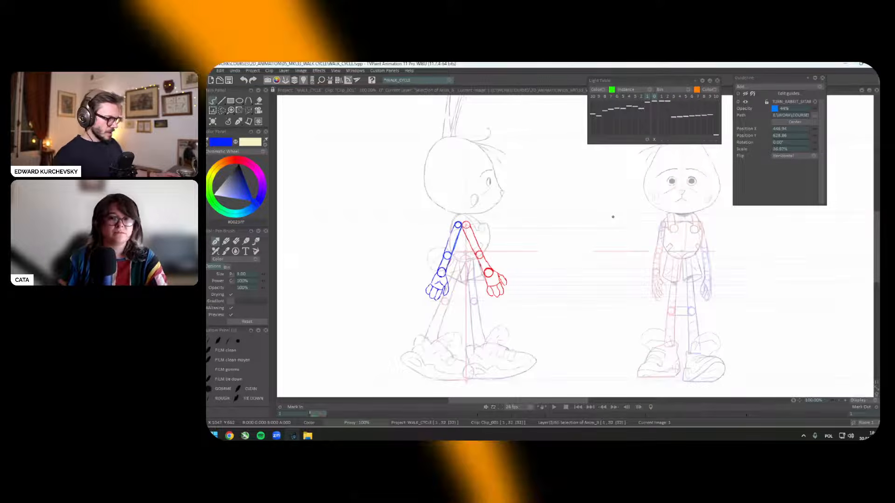
key("s")
left_click_drag(462, 279, 519, 249)
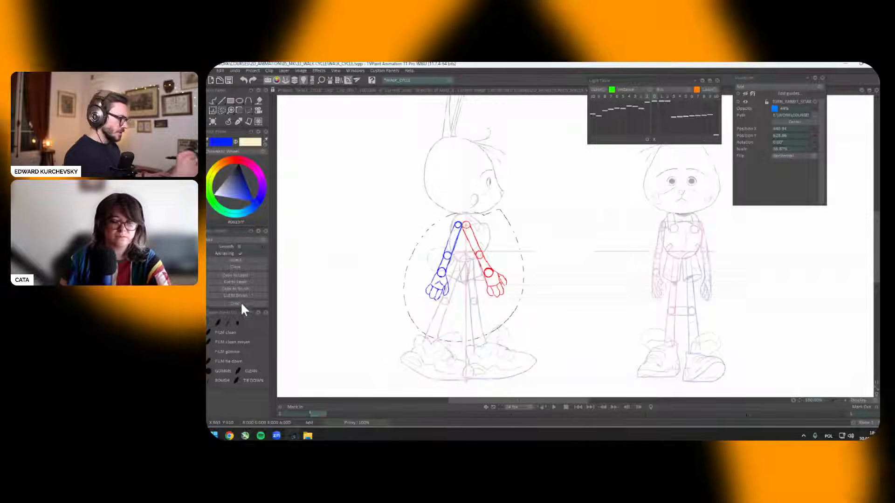
left_click(236, 288)
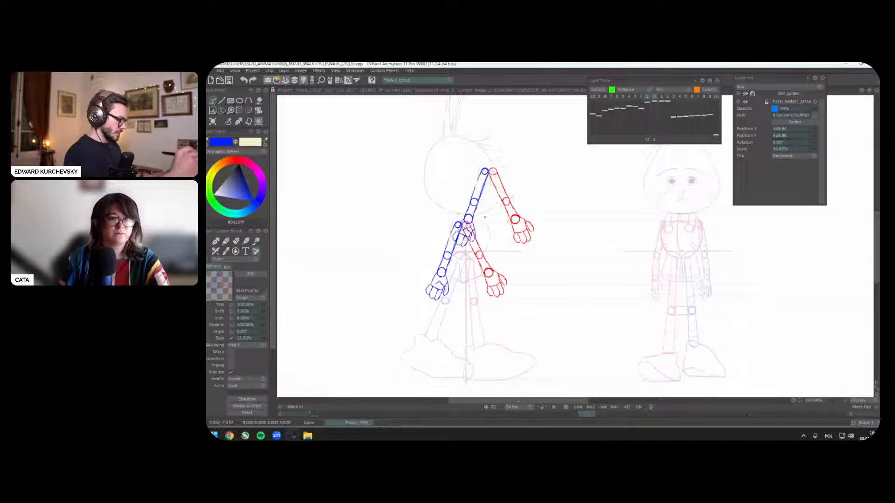
Step: Try to recolor image 17's forward-swinging side-view arm blue and its backward-swinging arm red
key("s")
mouse_move(515, 215)
left_mouse_down()
mouse_move(496, 309)
mouse_move(465, 218)
left_mouse_up()
mouse_move(875, 263)
left_click(846, 268)
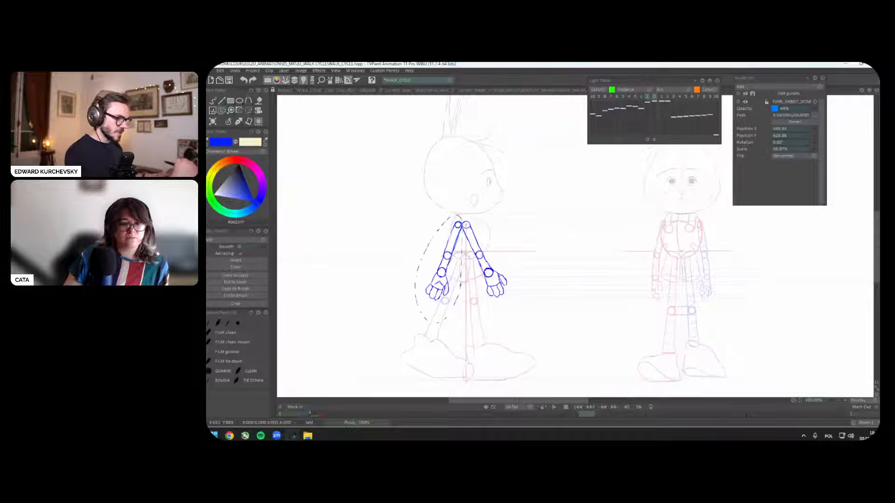
mouse_move(876, 247)
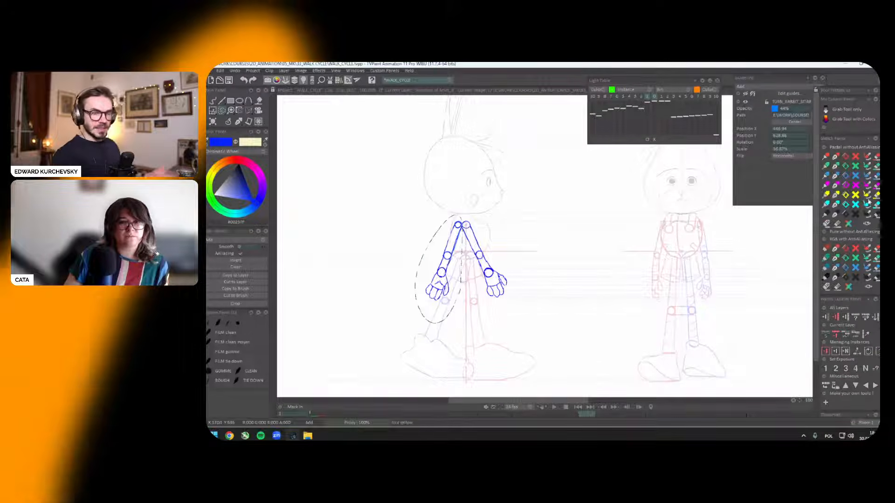
left_click(846, 247)
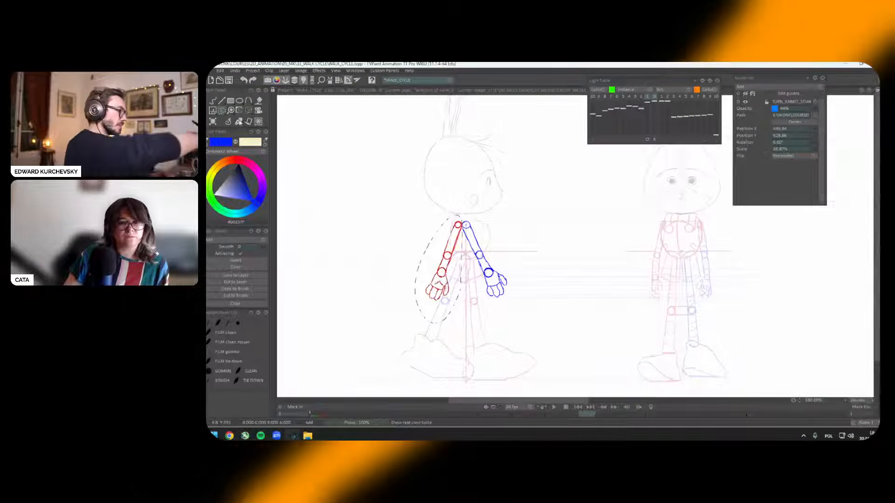
Step: Compare the arms on images 1 and 9, clear the selection, and recolor the side-view arm on image 9 red
left_click(228, 122)
left_click(228, 125)
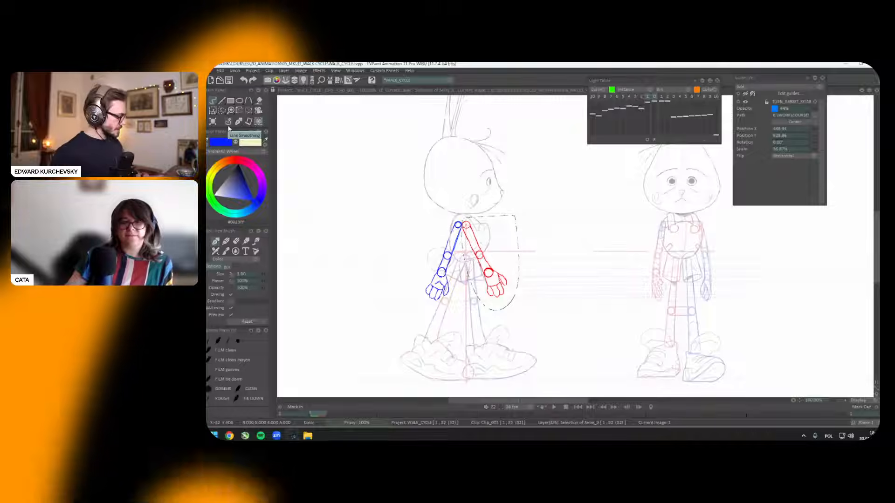
key("Tab")
key("Right")
key("Right")
key("Tab")
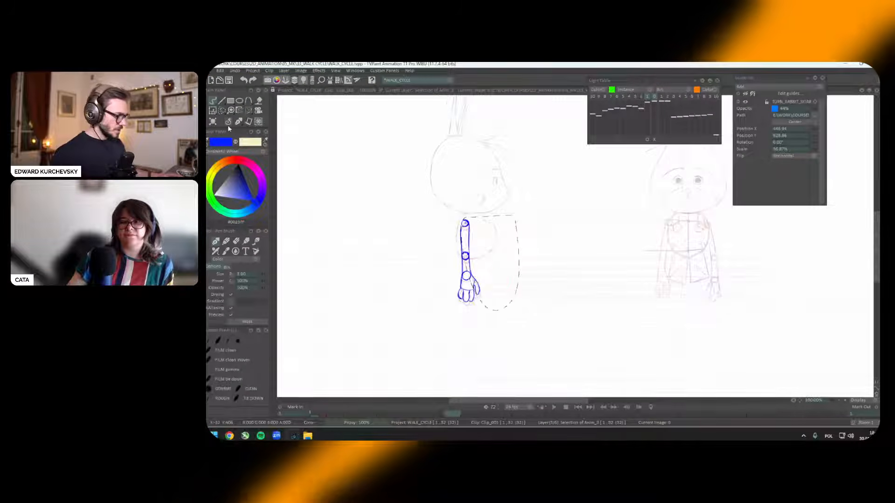
key("Left")
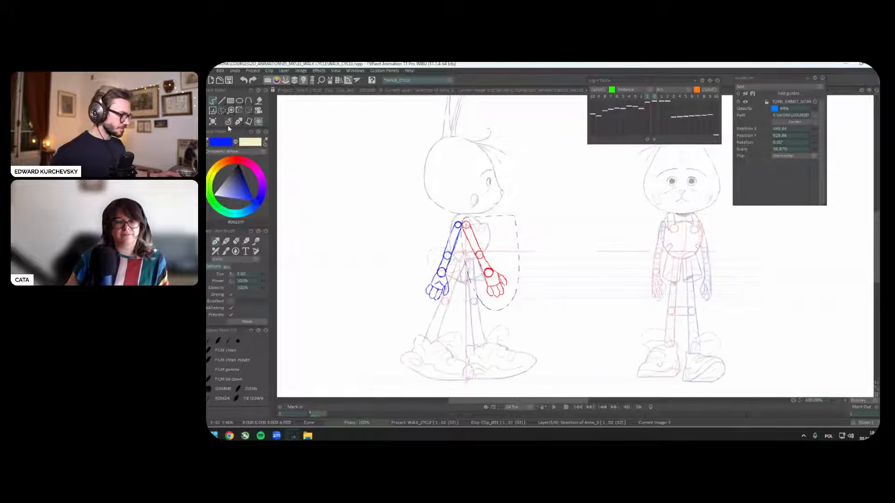
key("Right")
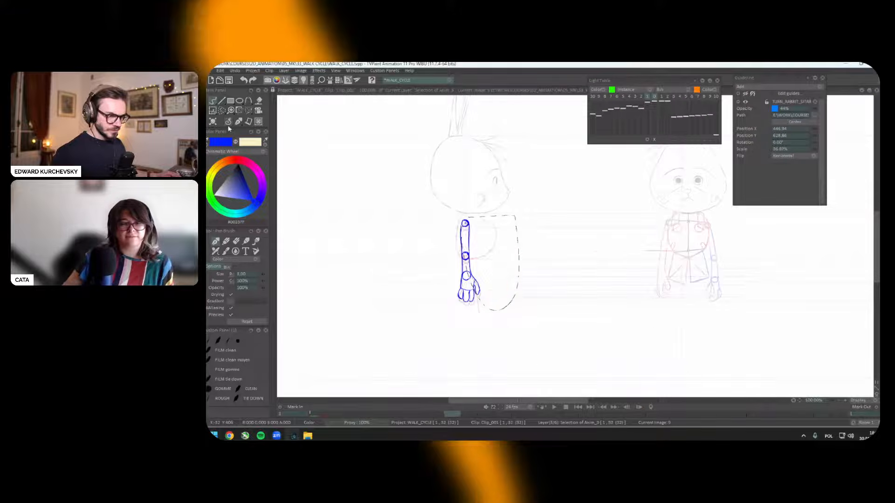
key("ctrl+d")
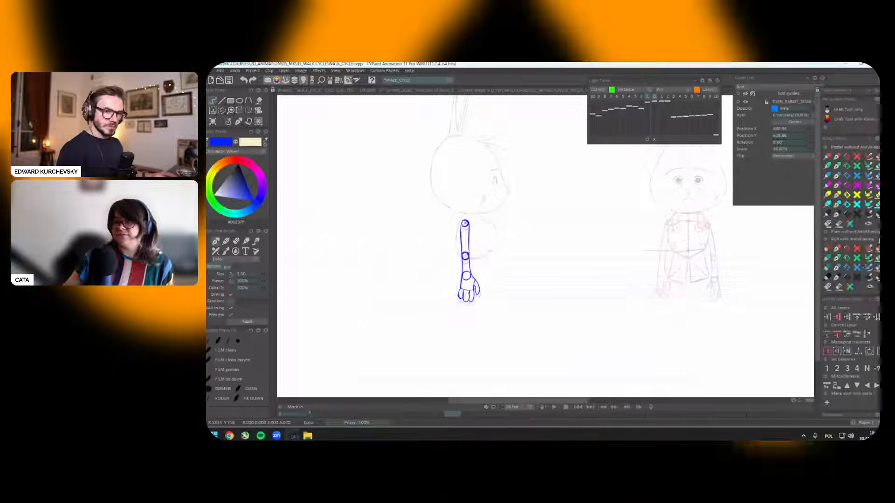
left_click(866, 249)
Step: On image 17, select each side-view arm in turn, recoloring the backward-swinging one red and the forward-swinging one blue
key("space")
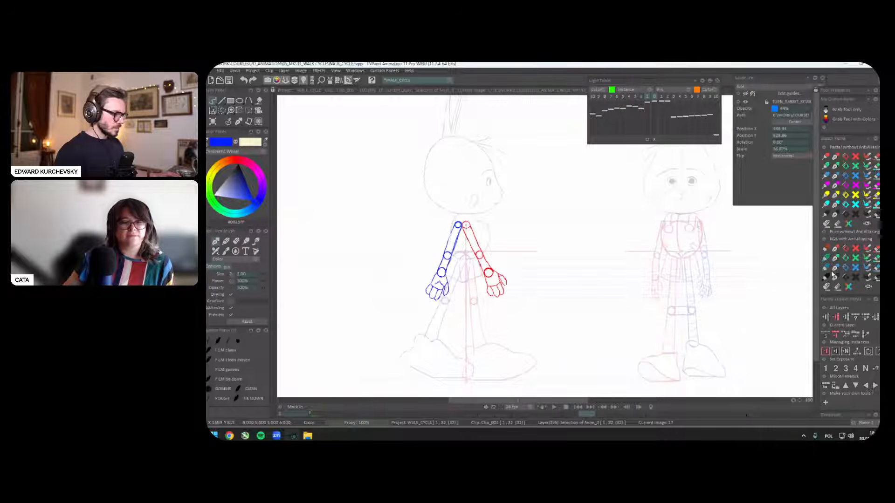
key("s")
left_click_drag(459, 217, 468, 331)
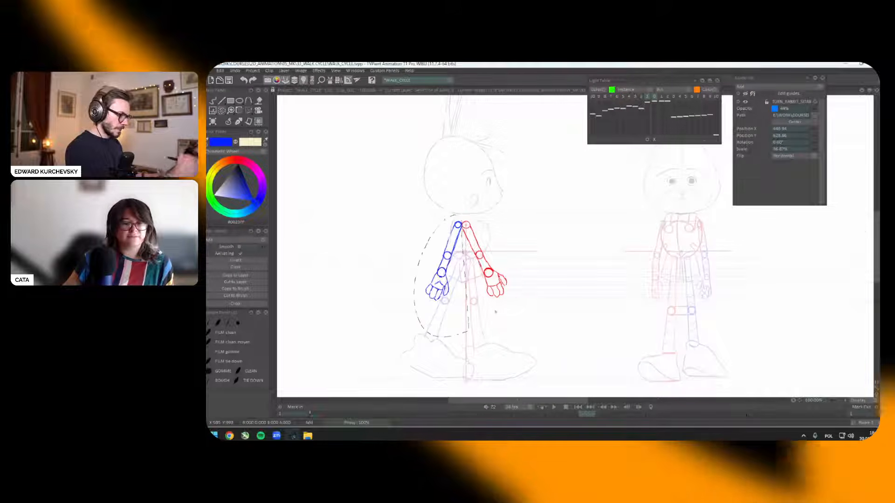
left_click(866, 249)
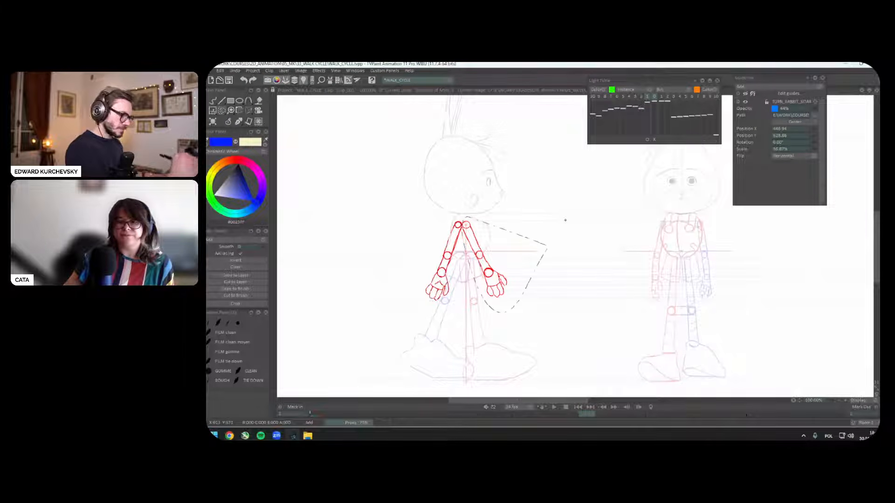
left_click(866, 261)
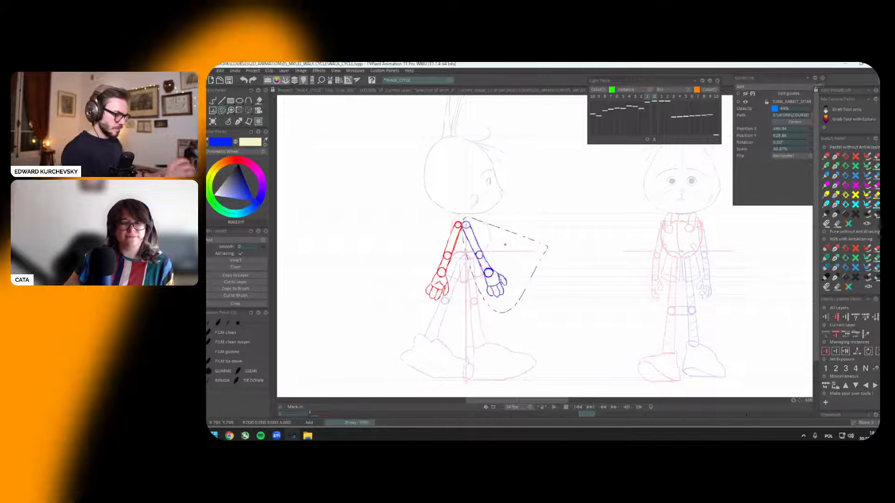
Step: Draw the palm mark on the blue side-view hand in blue and erase the palm mark from the red hand
scroll(476, 277, "up", 1)
left_click(228, 123)
scroll(521, 241, "up", 1)
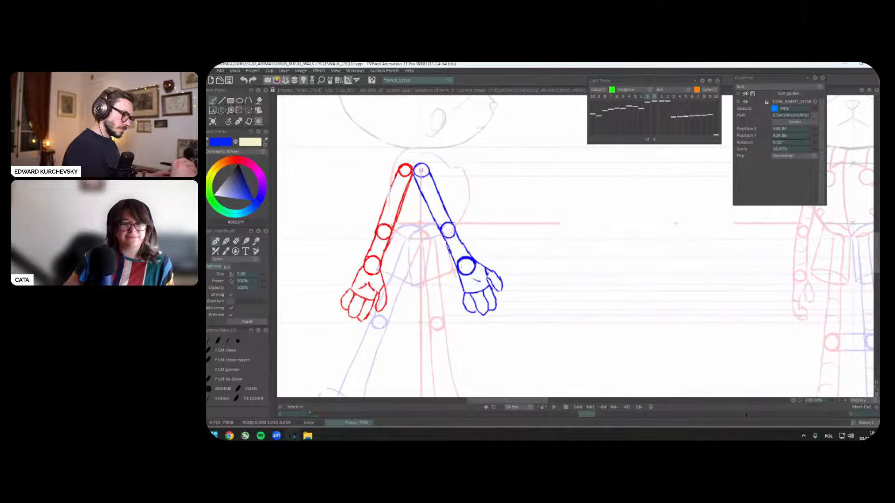
left_click_drag(484, 284, 472, 280)
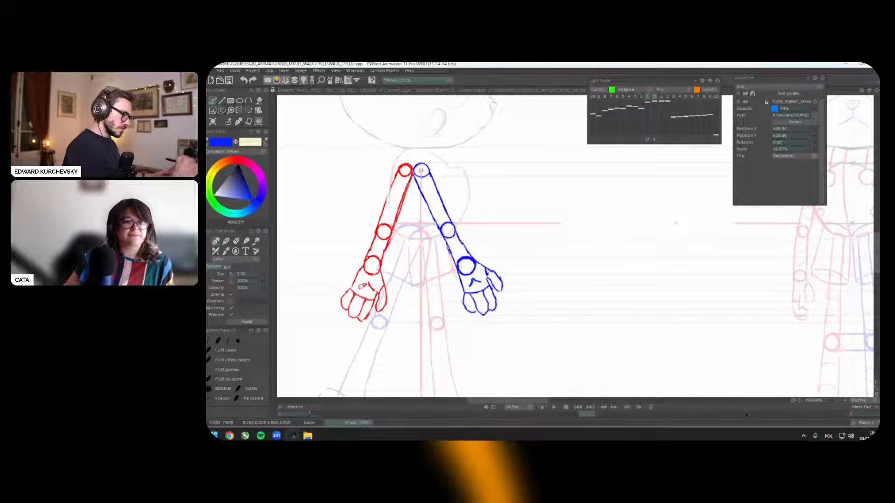
left_click_drag(360, 289, 374, 287)
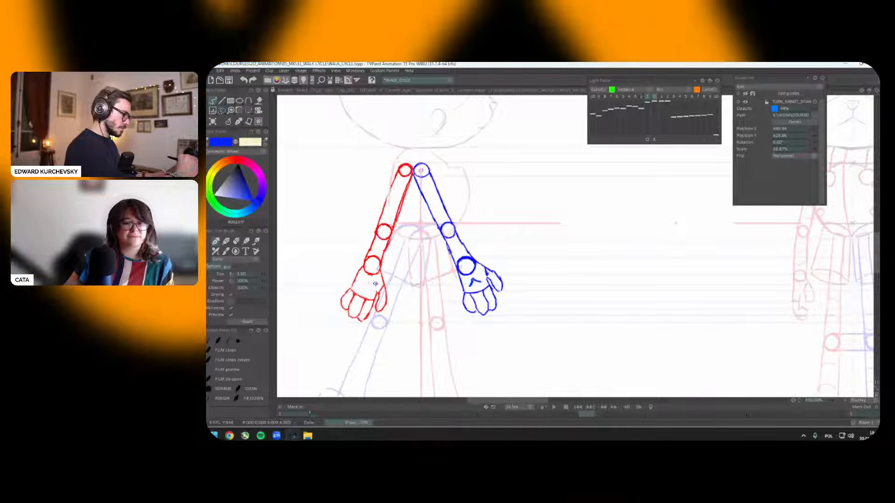
scroll(597, 269, "down", 3)
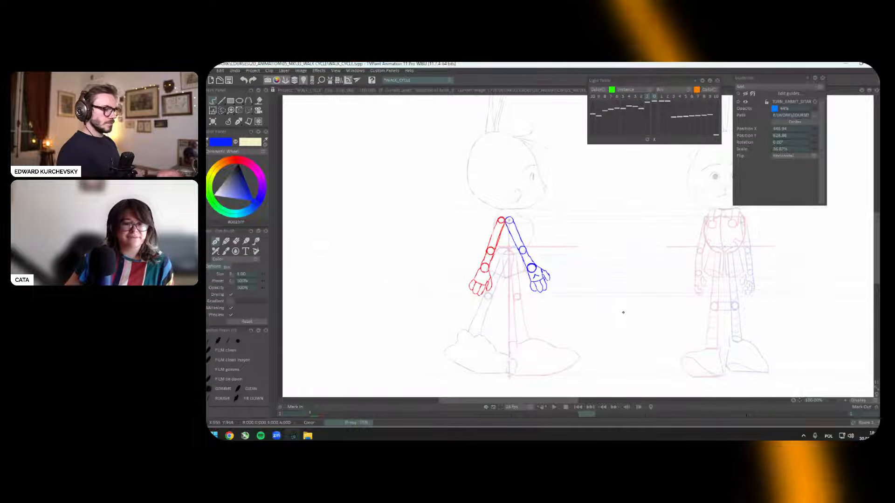
Step: Go to image 9 on the arms layer, lasso the red side-view arm, and copy it as a brush
key("Tab")
key("Tab")
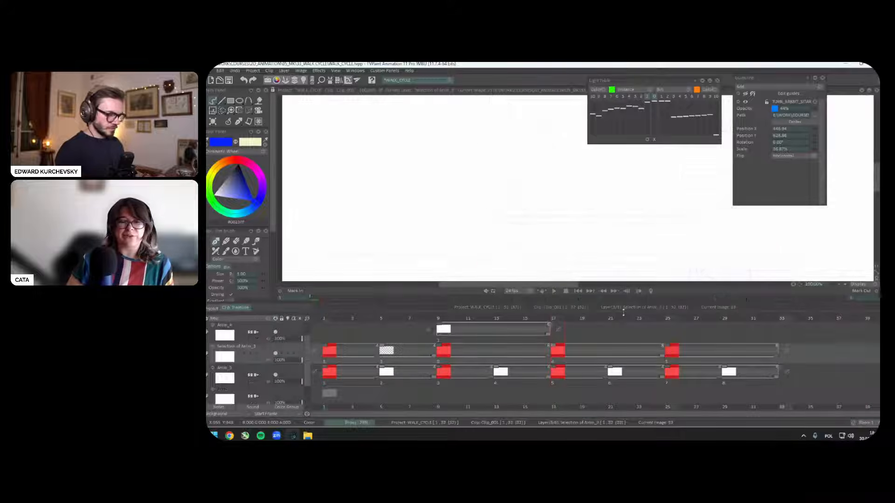
key("Tab")
key("Left")
key("Left")
key("Tab")
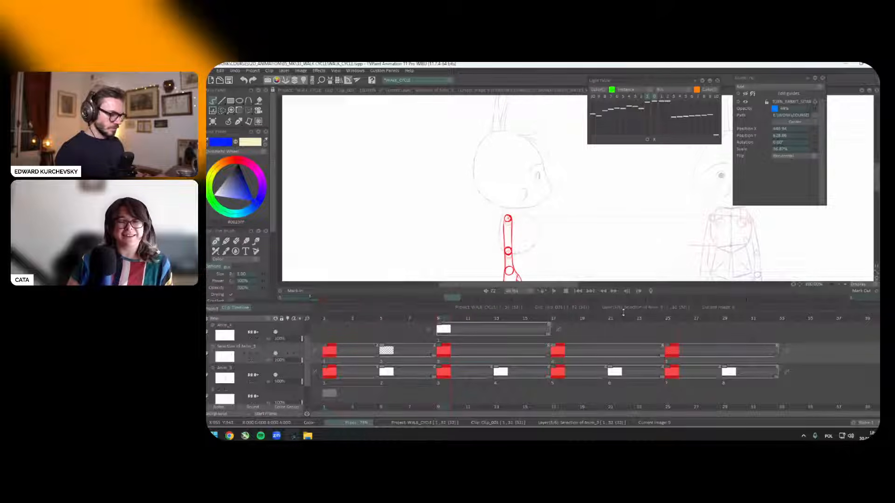
key("Right")
key("Tab")
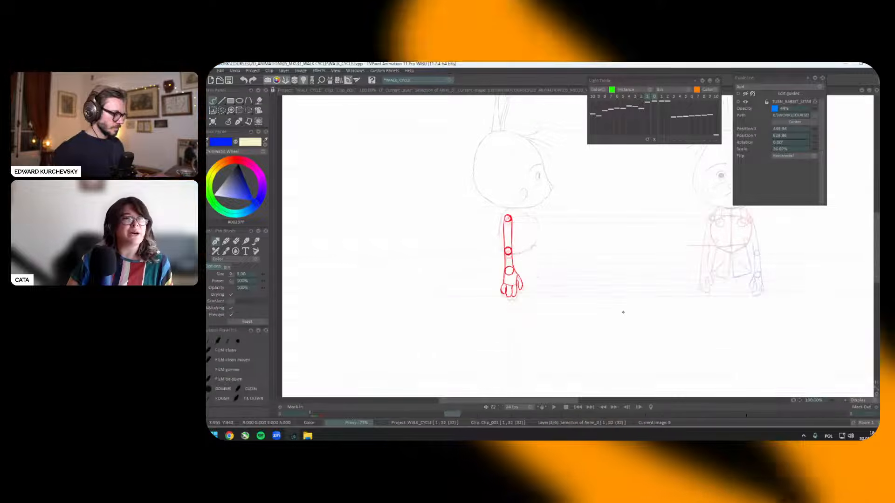
left_click_drag(514, 284, 549, 370)
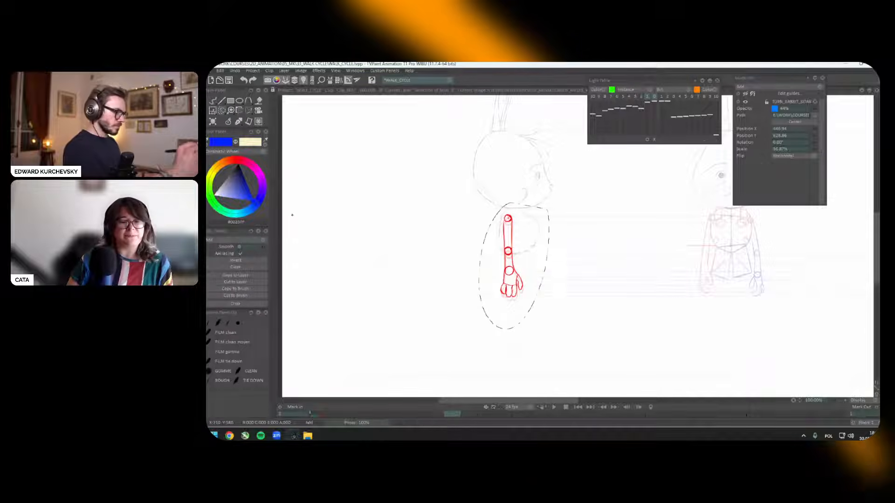
left_click(236, 289)
Step: Stamp the copied red arm onto image 25 at the side-view shoulder, and return to the pen
key("Tab")
key("Tab")
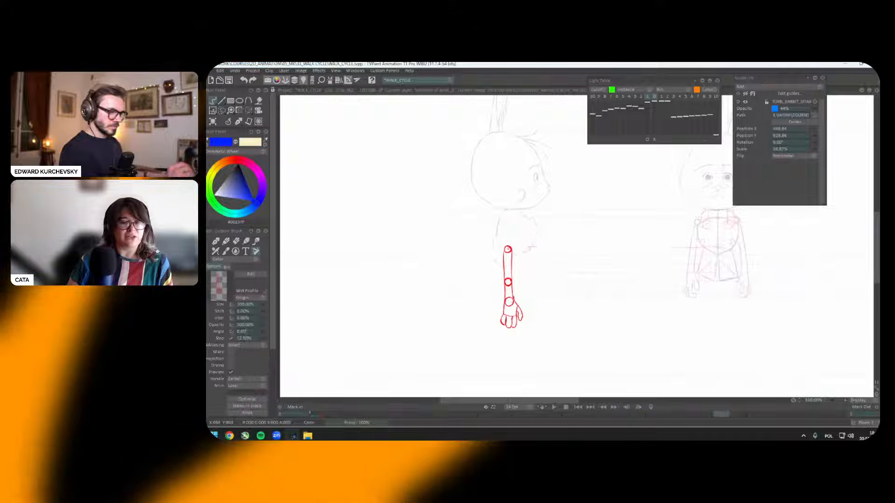
left_click(513, 270)
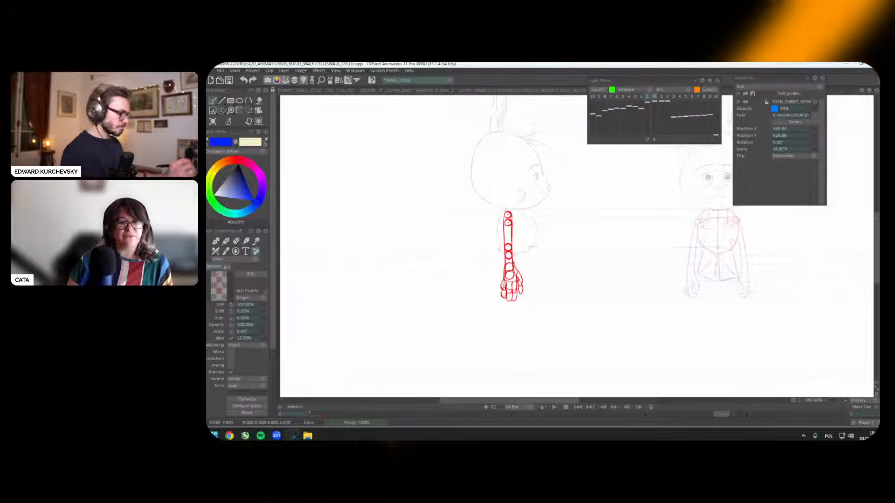
key("b")
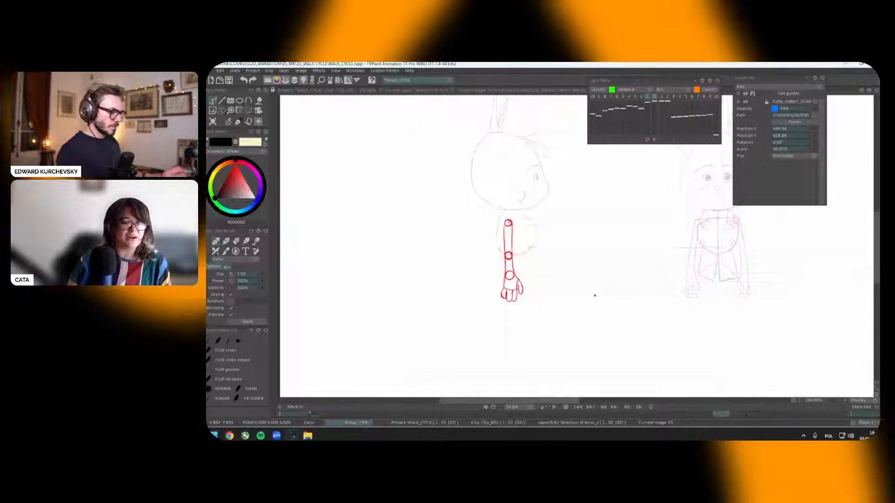
Step: Play the walk cycle to review the arm swing, and save the project
key("Return")
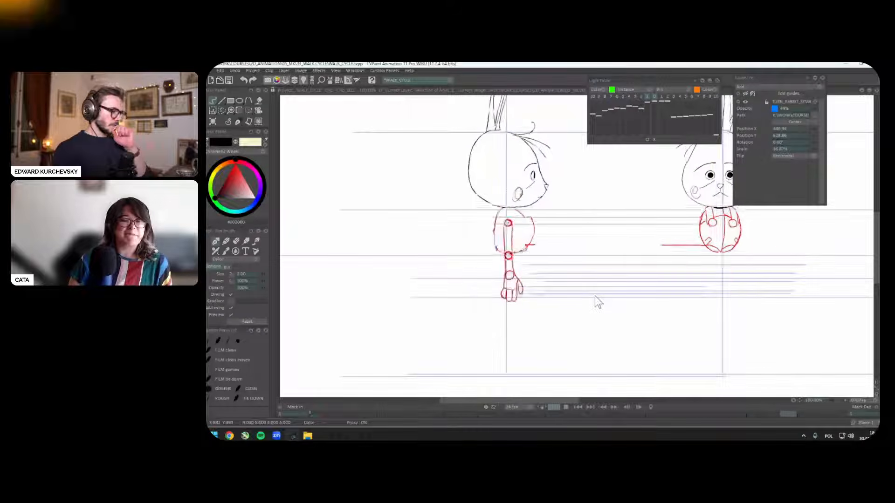
key("Return")
key("Return")
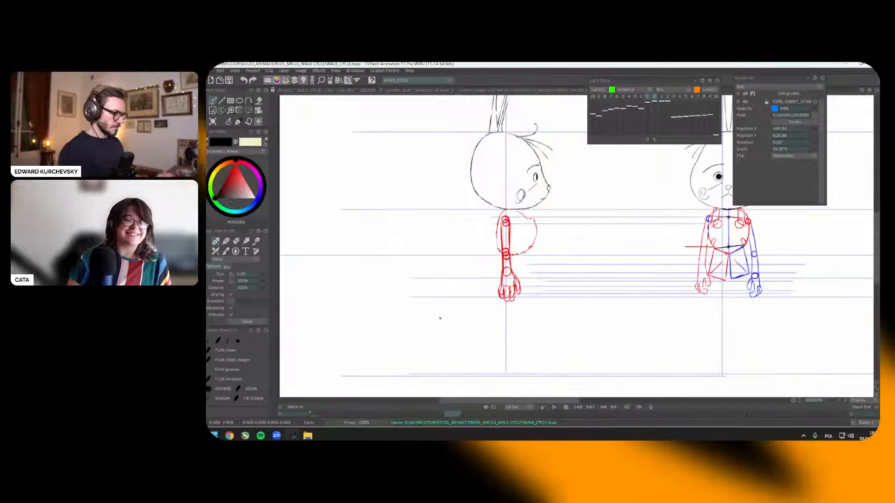
key("ctrl+s")
key("Return")
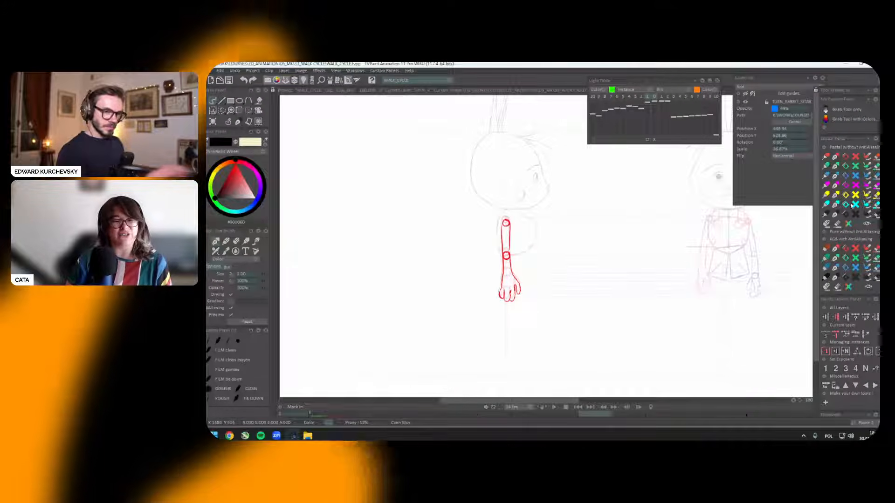
Step: Recolor the Anim_4 side-view arm at image 9 blue and draw a small palm mark on its hand
key("Left")
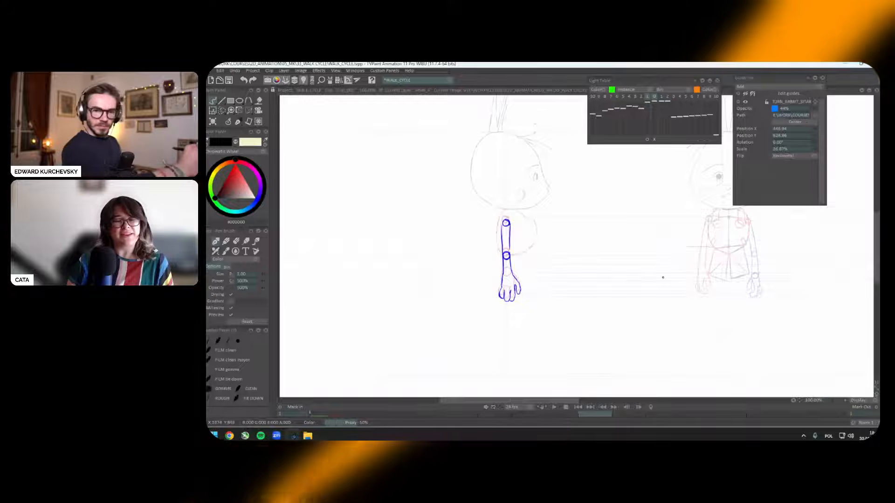
left_click(257, 205)
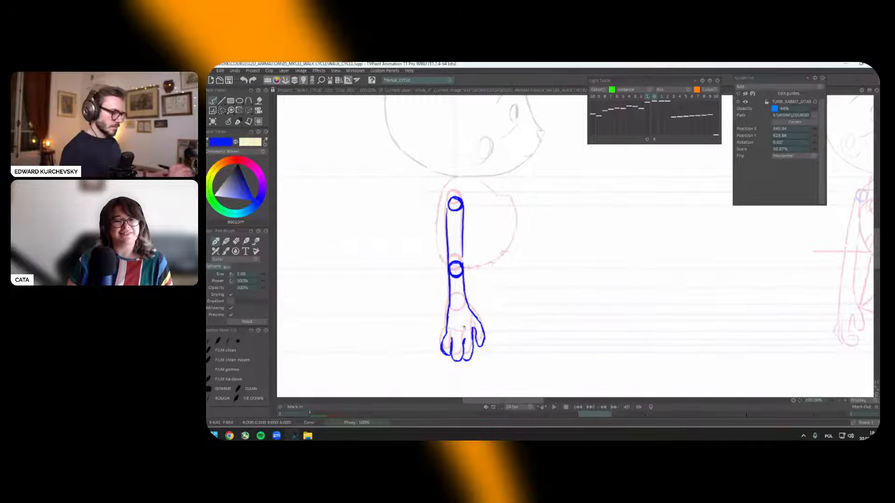
left_click_drag(456, 328, 467, 327)
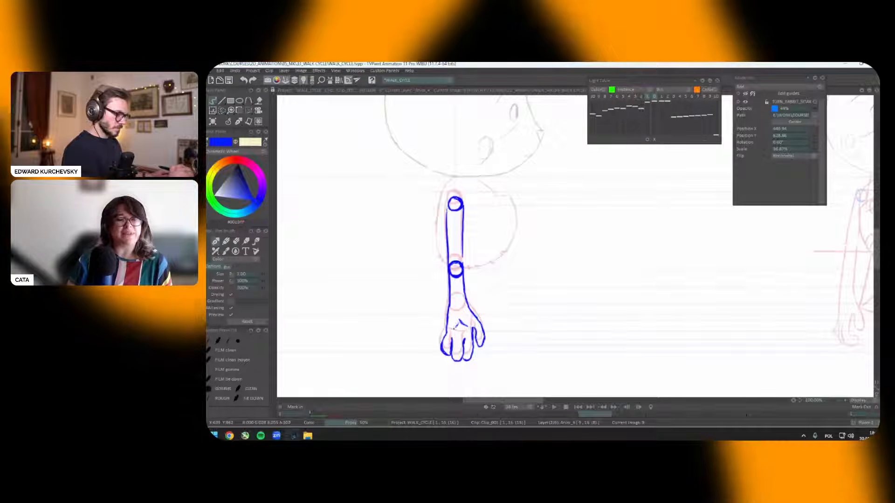
scroll(489, 307, "down", 5)
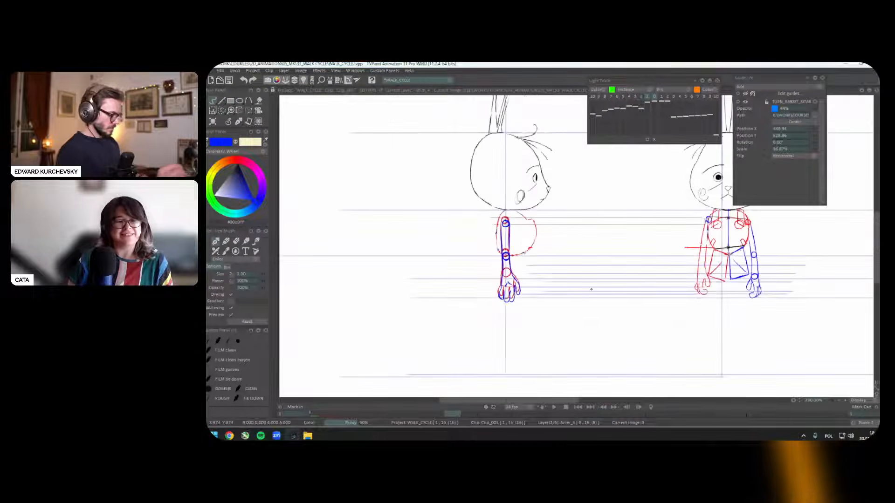
key("Return")
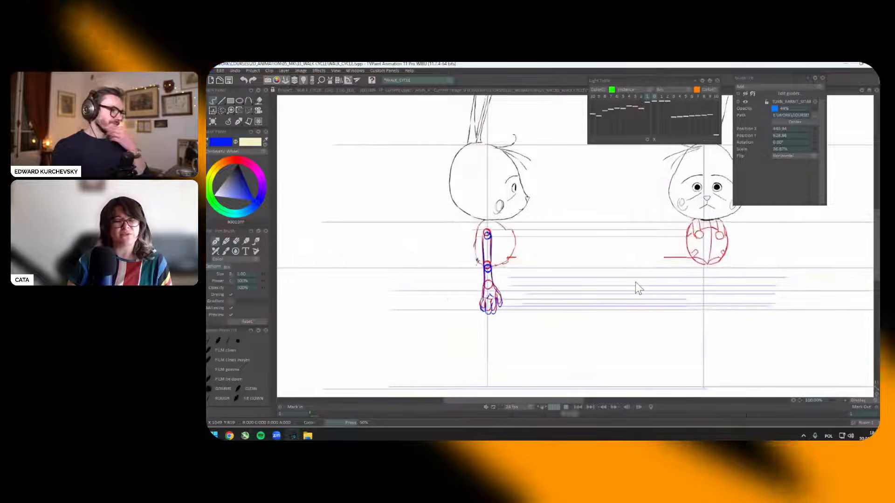
Step: Stop the playback and move the Anim_4 layer below the Selection of Anim_3 layer in the timeline
key("Return")
key("ctrl+t")
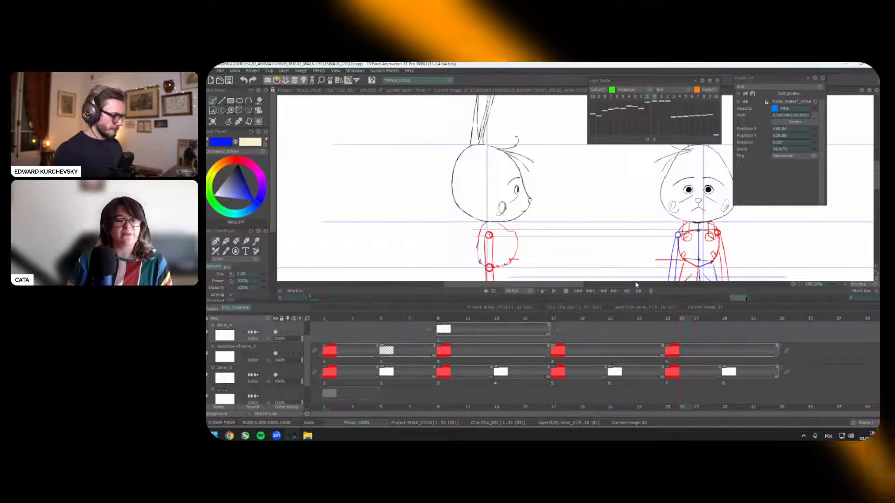
left_click(561, 320)
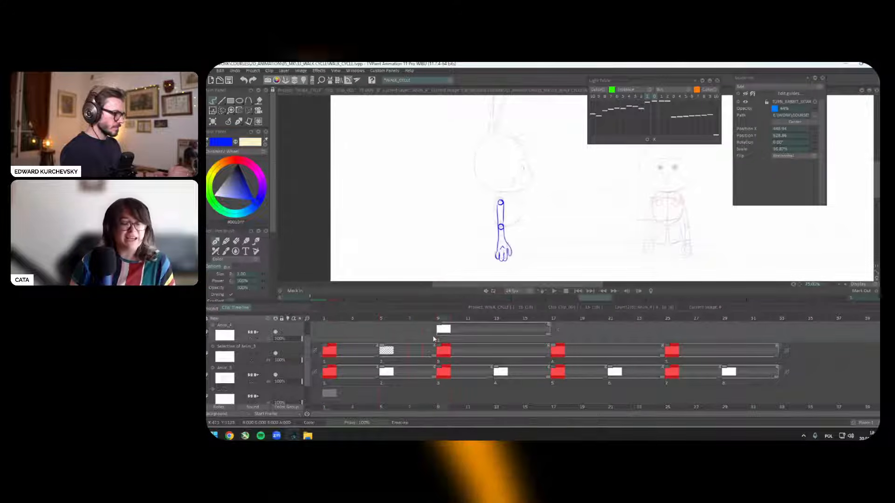
left_click_drag(233, 326, 235, 366)
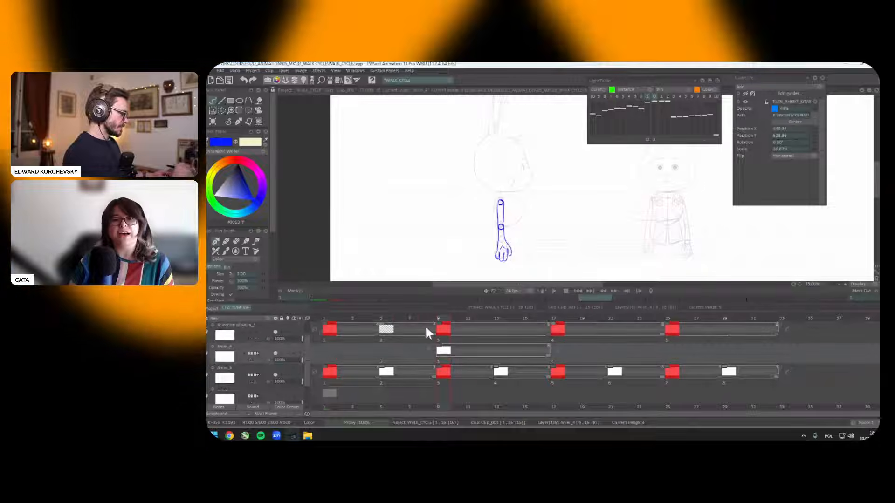
Step: On Anim_4, paste the blue arm image at 25 with a blank image at 17, and extend the layer to image 32
key("Left")
key("Right")
key("Left")
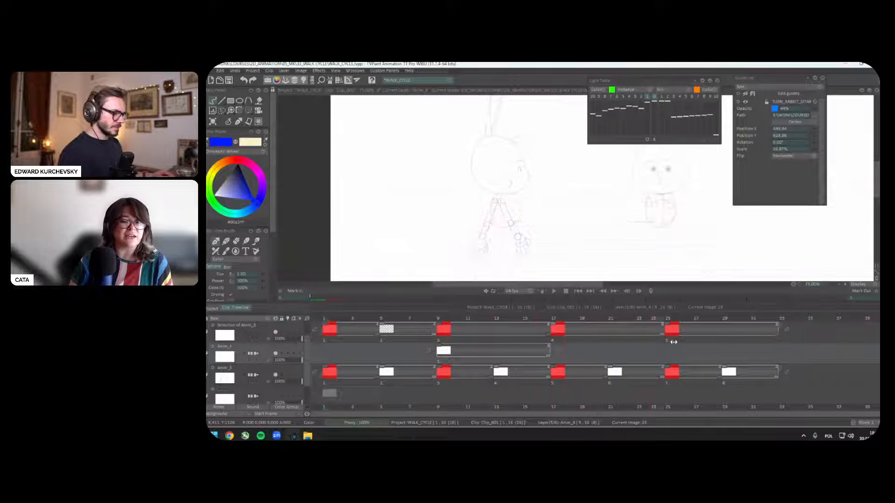
left_click(677, 318)
key("ctrl+v")
left_click(553, 318)
key("Insert")
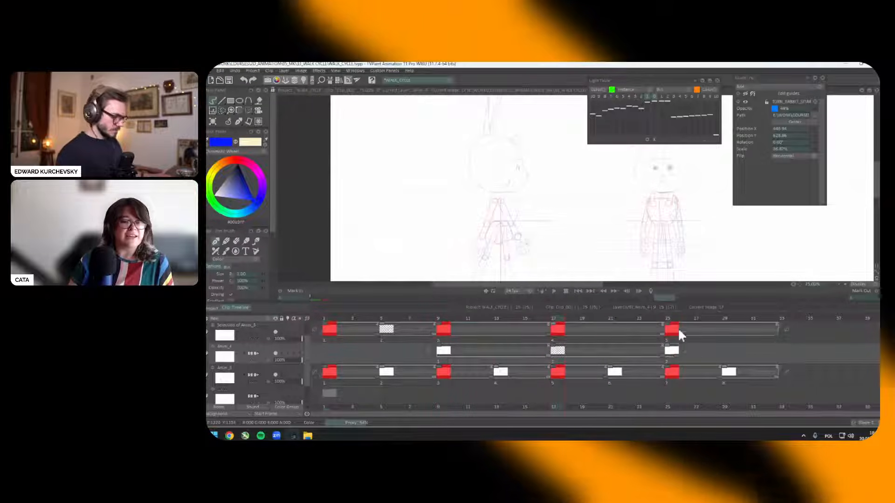
left_click_drag(679, 352, 777, 368)
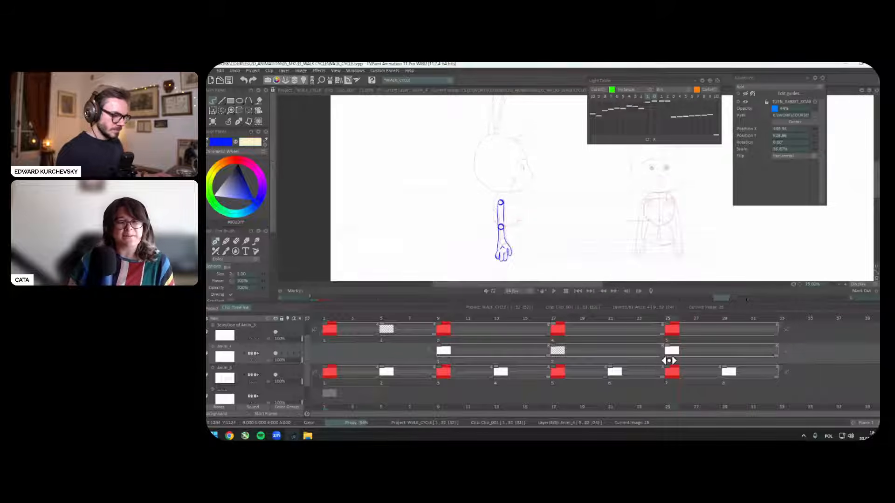
Step: Nudge the pasted side-view blue arm at image 25 slightly upward to match the shoulder, and return to the pen
key("plus")
key("Tab")
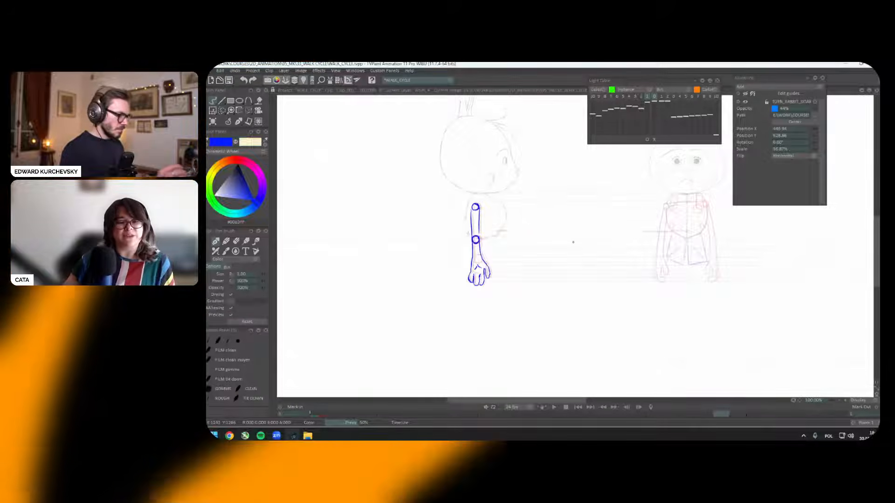
left_click_drag(609, 246, 591, 276)
key("i")
left_click_drag(688, 230, 517, 243)
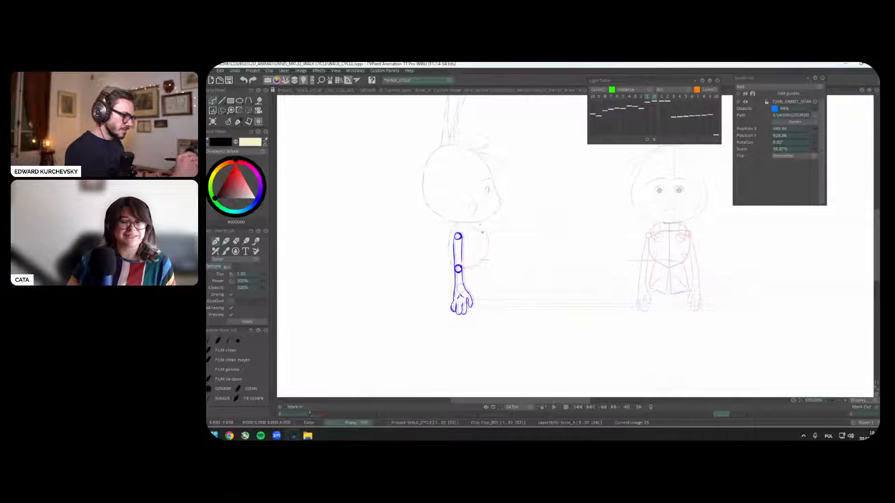
scroll(461, 261, "up", 5)
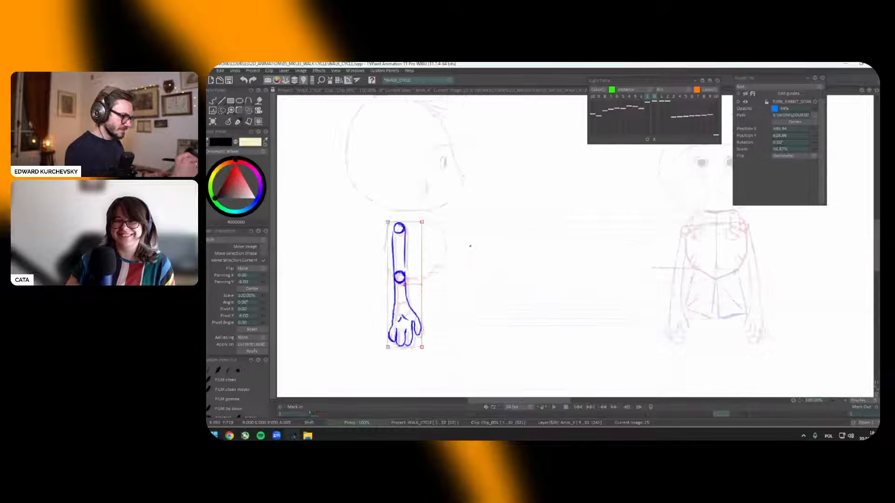
scroll(658, 267, "down", 4)
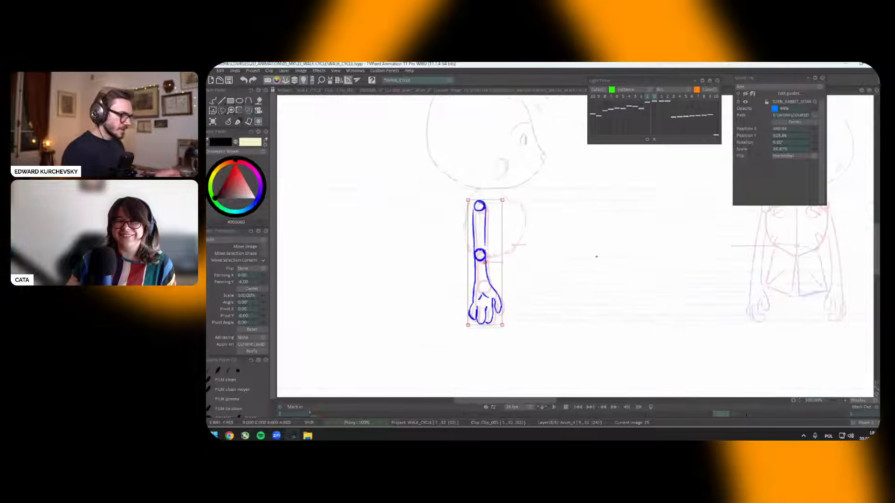
scroll(594, 257, "down", 2)
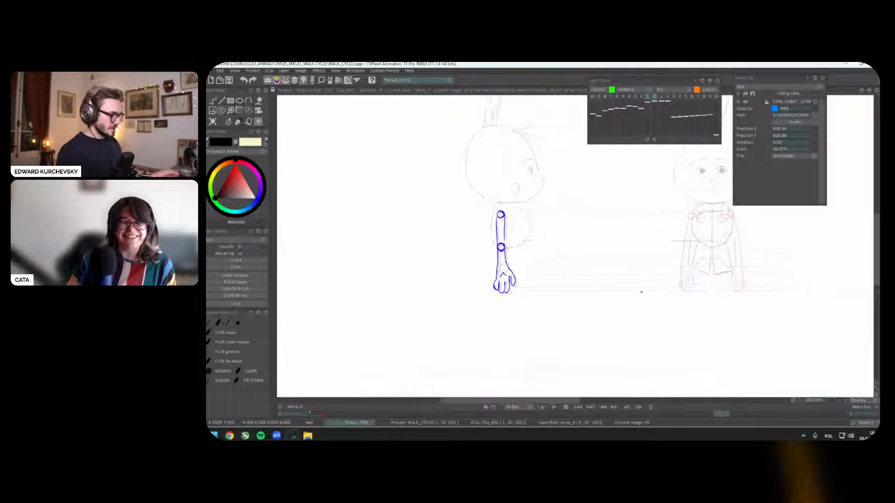
left_click(233, 121)
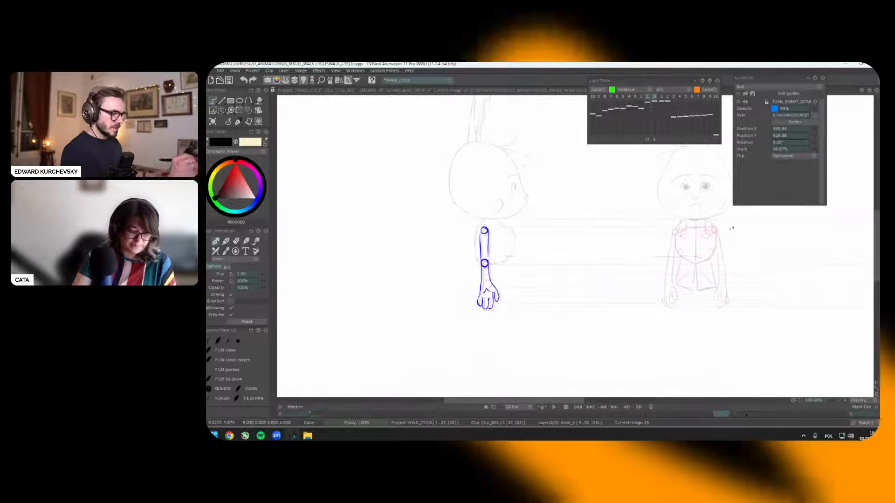
left_click_drag(715, 223, 714, 224)
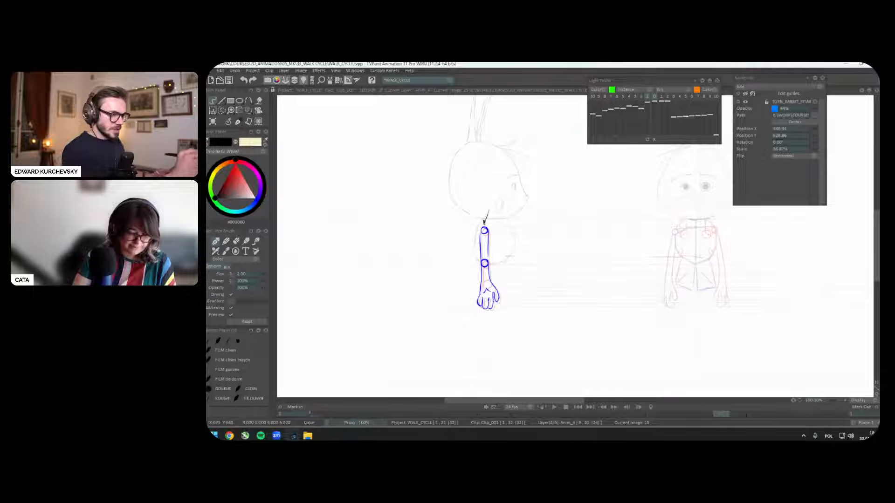
Step: Play the walk cycle to review both arms in the side and front views, and stop it
left_click(564, 408)
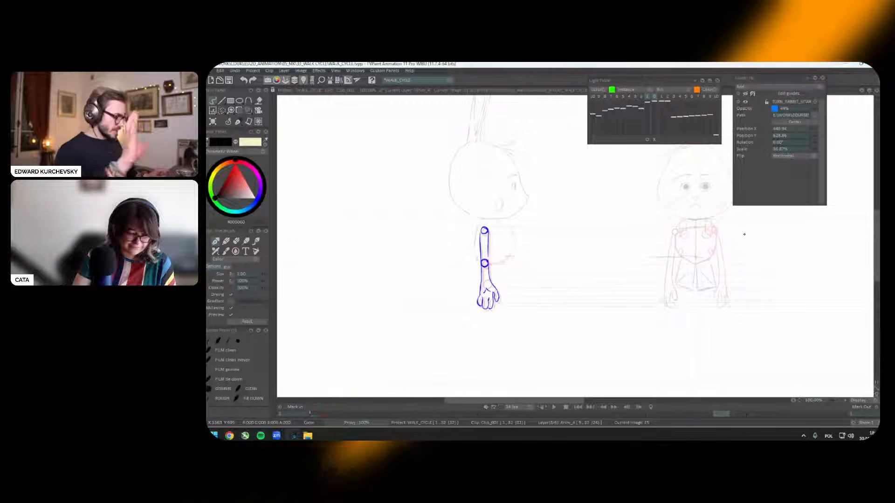
key("Tab")
key("Tab")
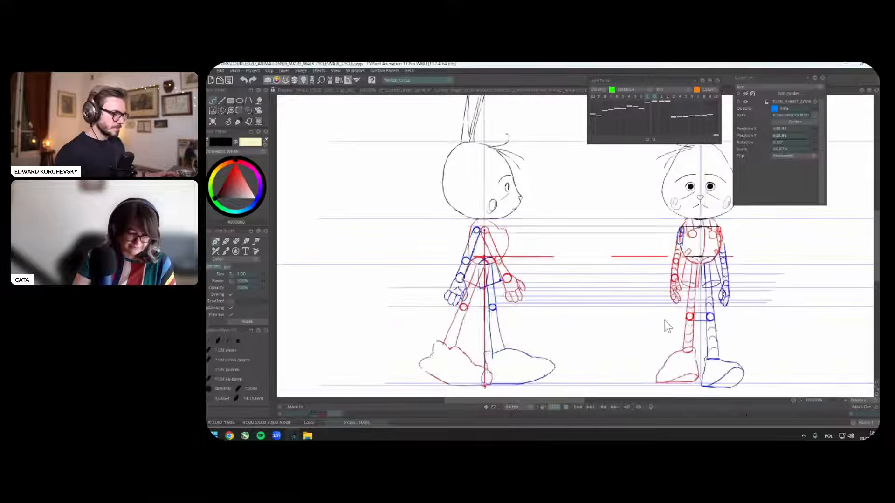
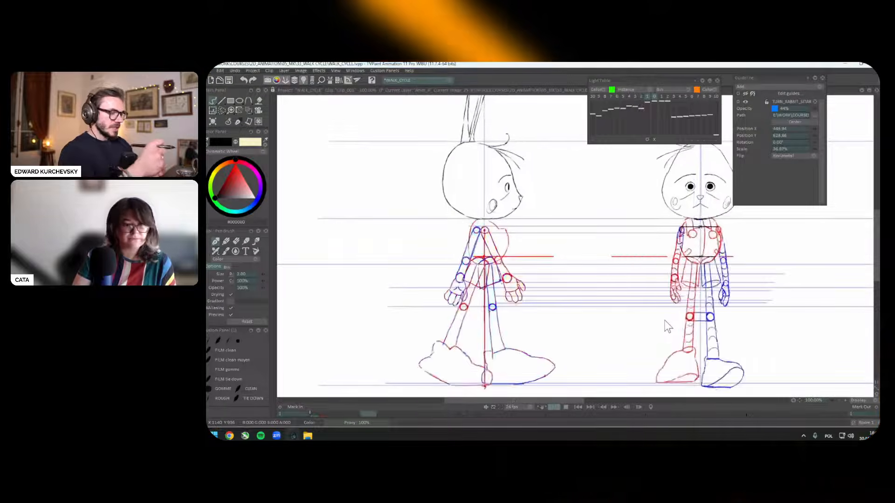
key("space")
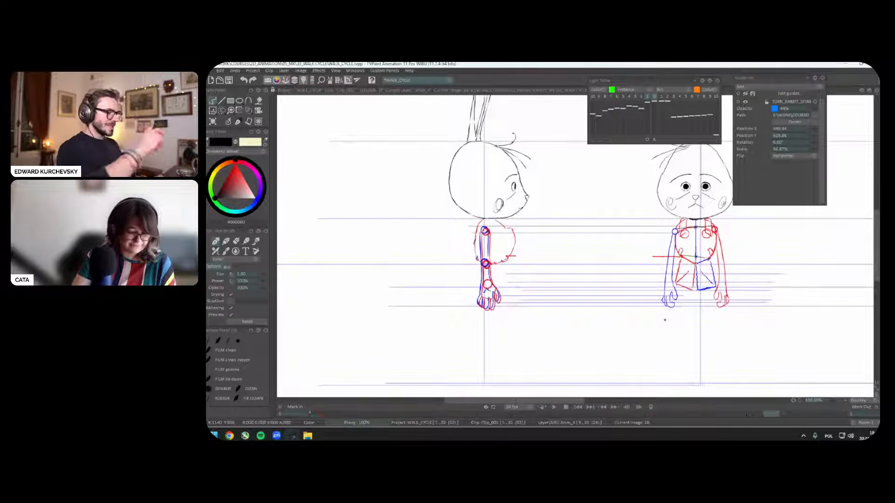
Step: Go to image 1 and make the Anim_3 layer current for working on the front-view arms
key("Tab")
left_click(324, 317)
key("Tab")
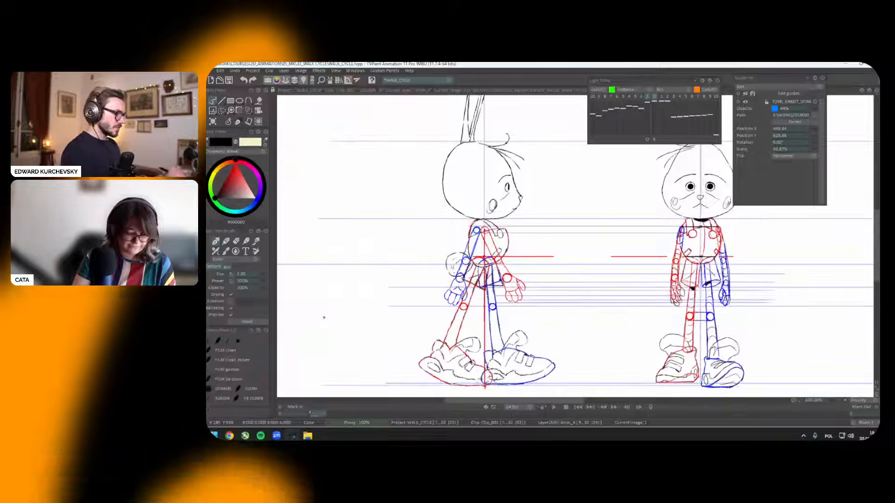
key("space")
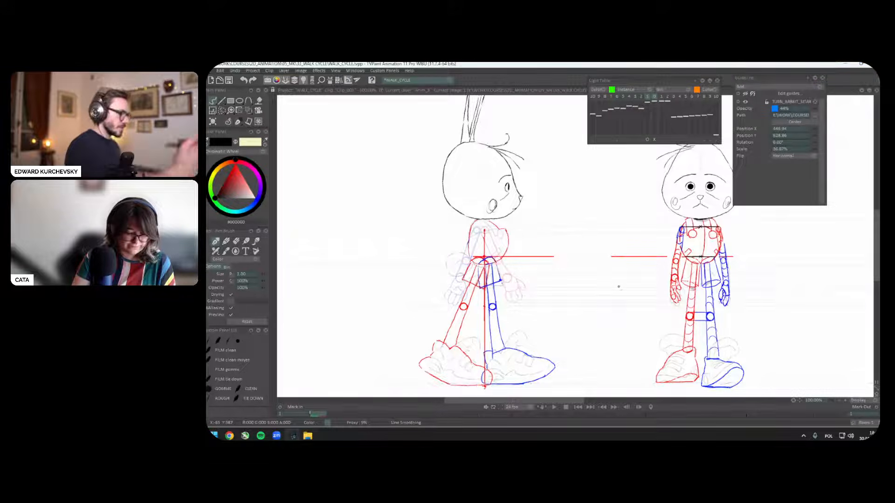
key("Tab")
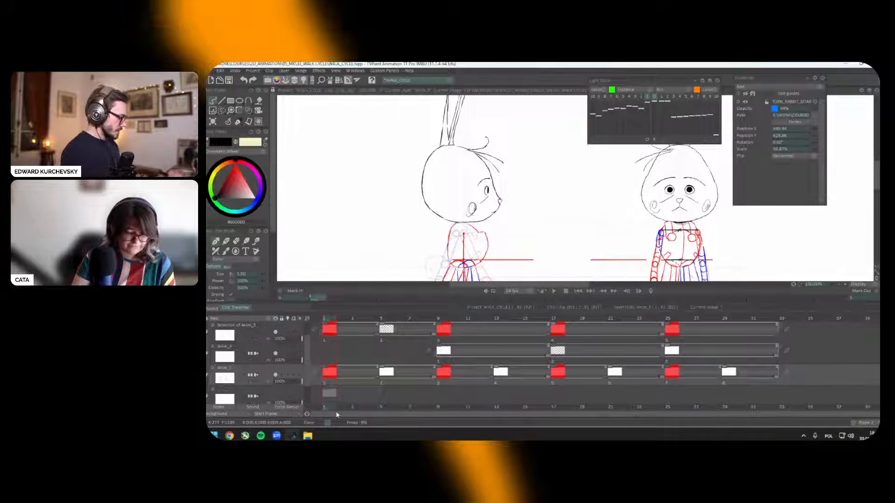
key("Tab")
key("plus")
key("Tab")
key("Tab")
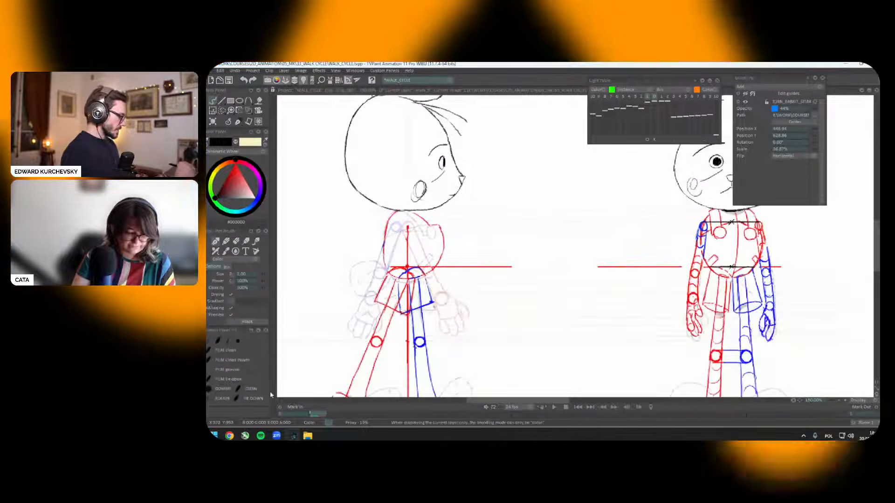
Step: On the guide-line layer, draw a blue horizontal guide at waist height across the side and front views
left_click_drag(608, 298, 595, 291)
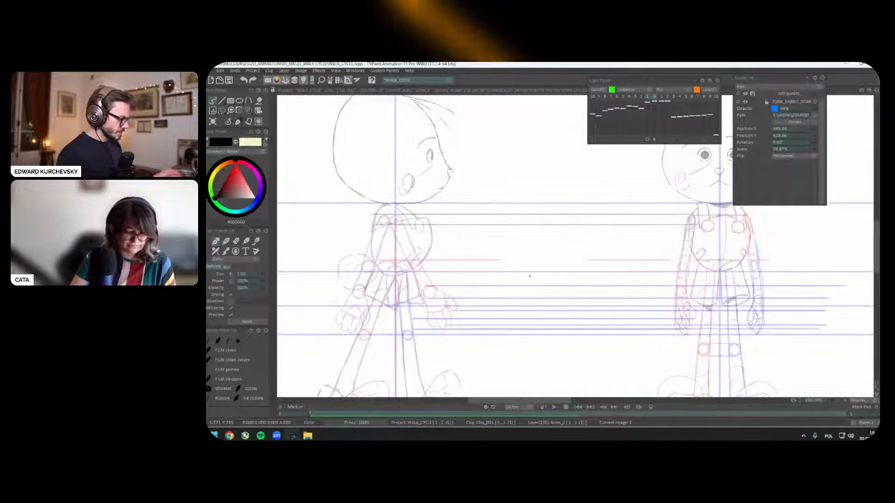
left_click(256, 201)
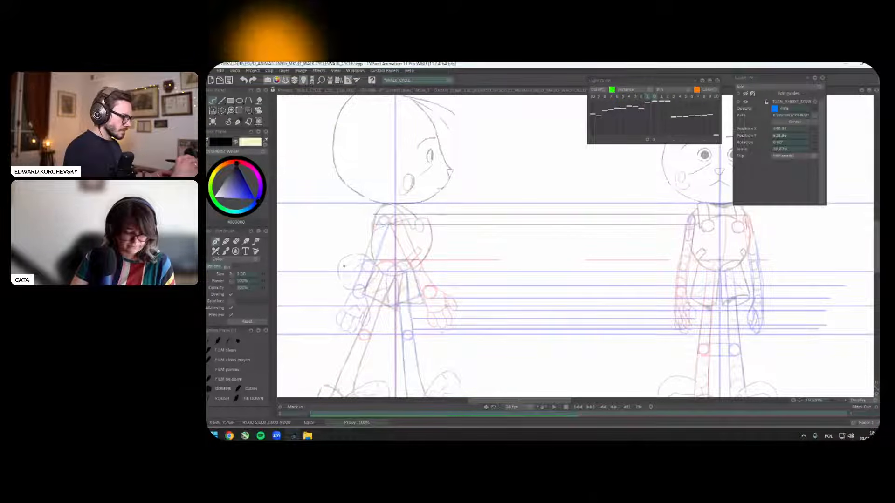
left_click(255, 200)
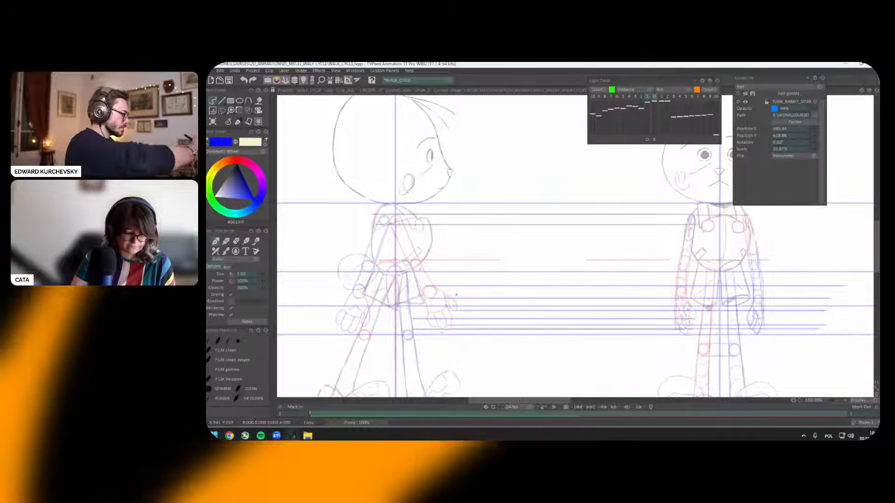
left_click_drag(298, 260, 857, 258)
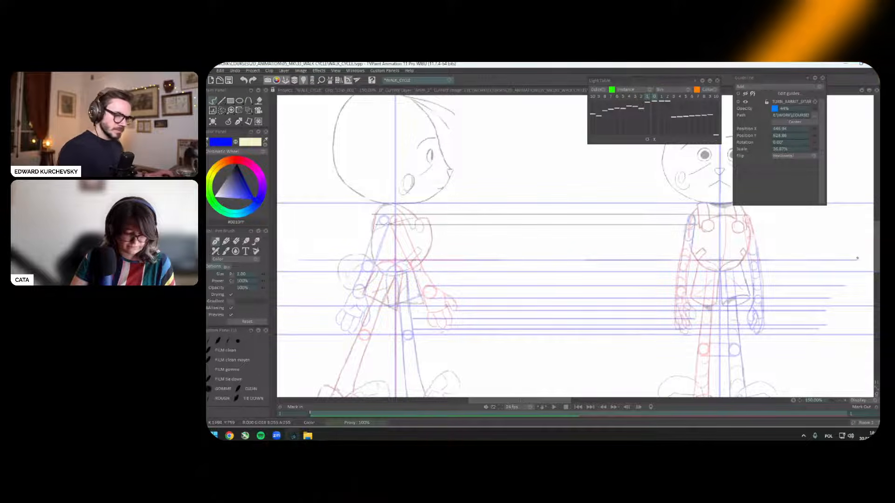
Step: Back on Anim_3 at image 1, add a blue wrist joint circle to the front-view blue arm
left_click(234, 160)
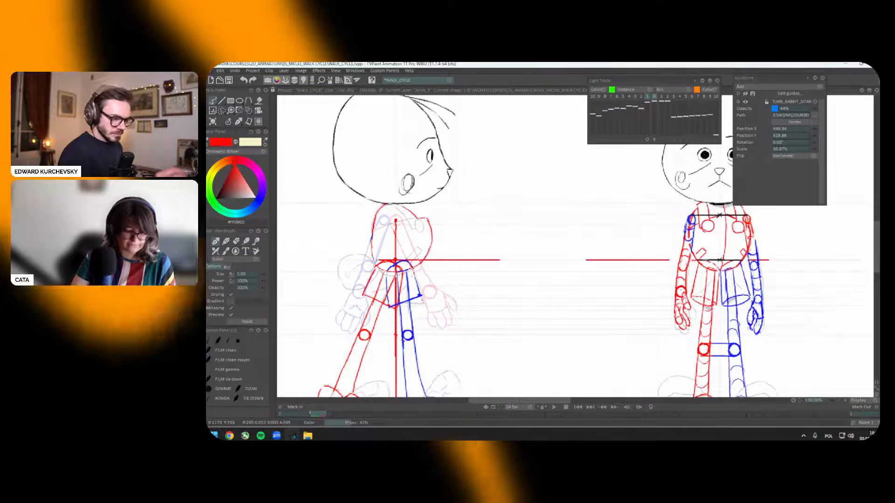
left_click(257, 201)
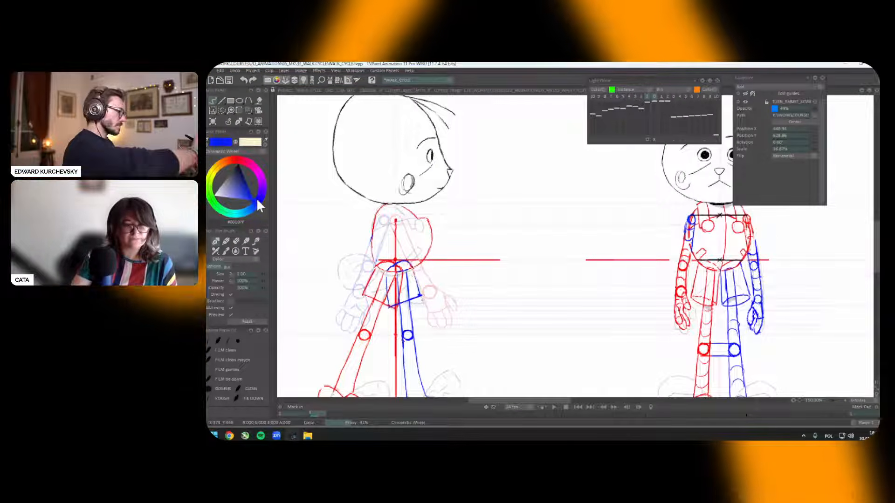
left_click_drag(788, 243, 779, 240)
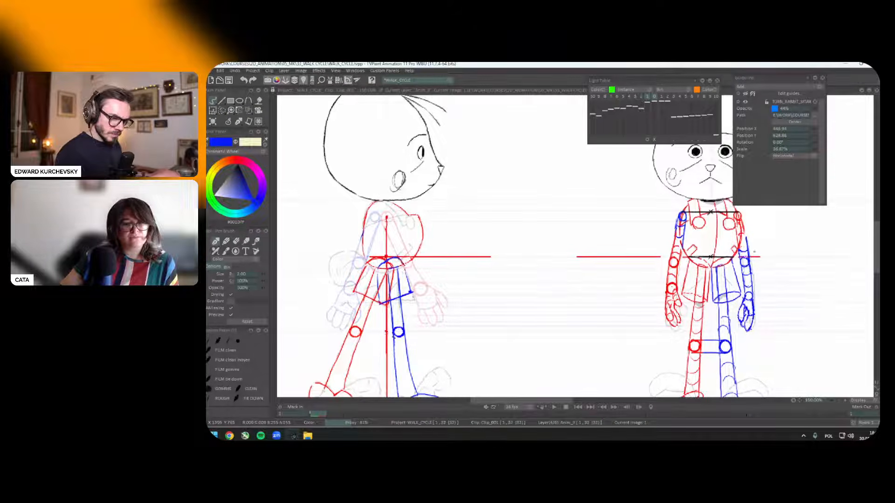
left_click_drag(745, 257, 745, 244)
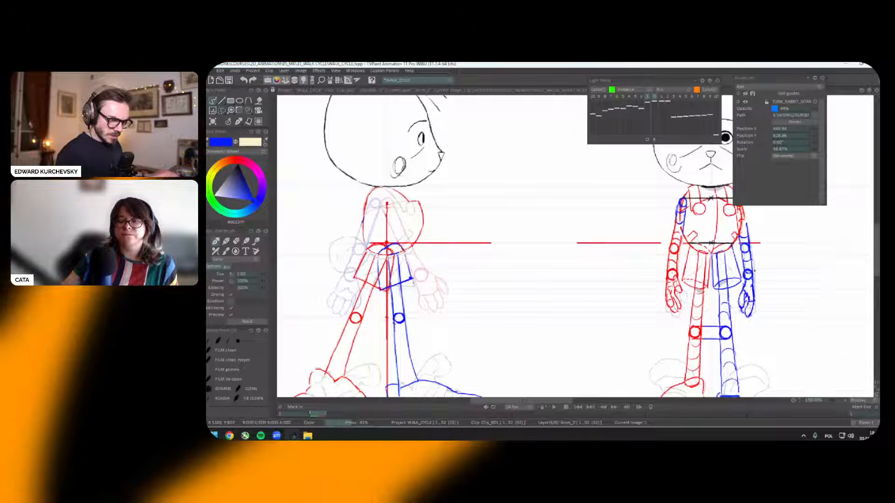
Step: Try to carry the side-view shorts' hem heights across to the front view with horizontal blue strokes
left_click_drag(358, 281, 742, 281)
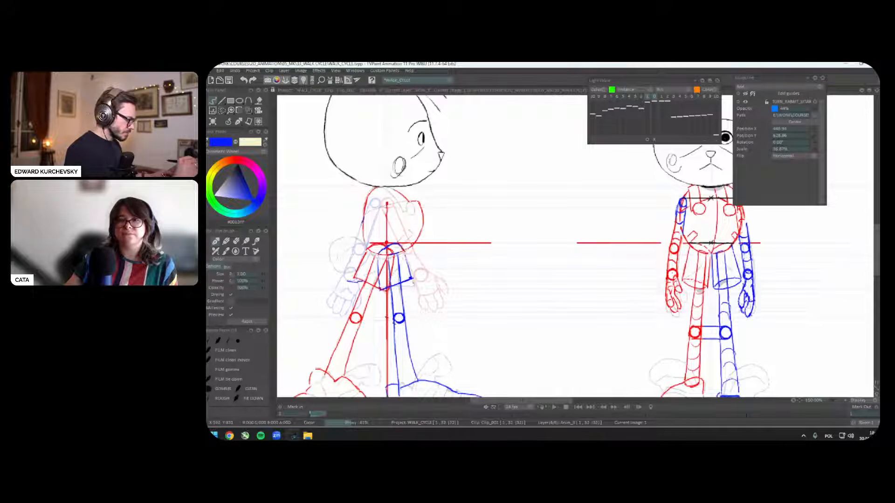
key("ctrl+z")
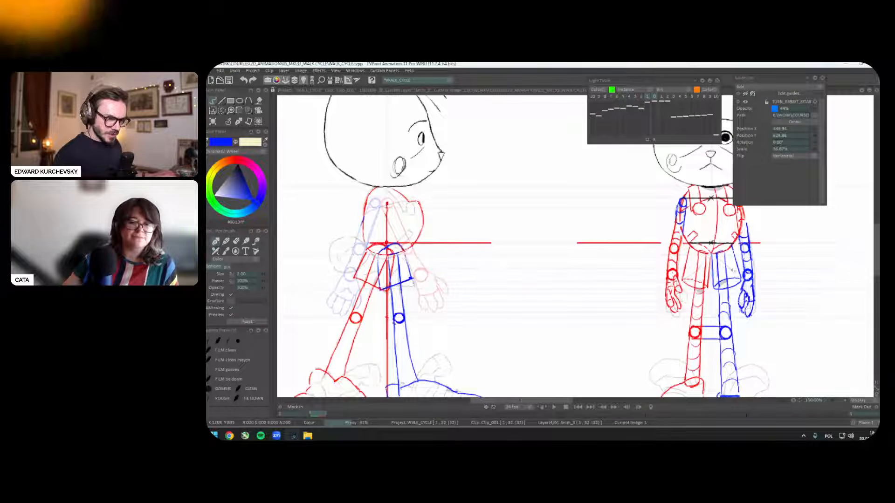
left_click_drag(389, 289, 781, 289)
key("ctrl+z")
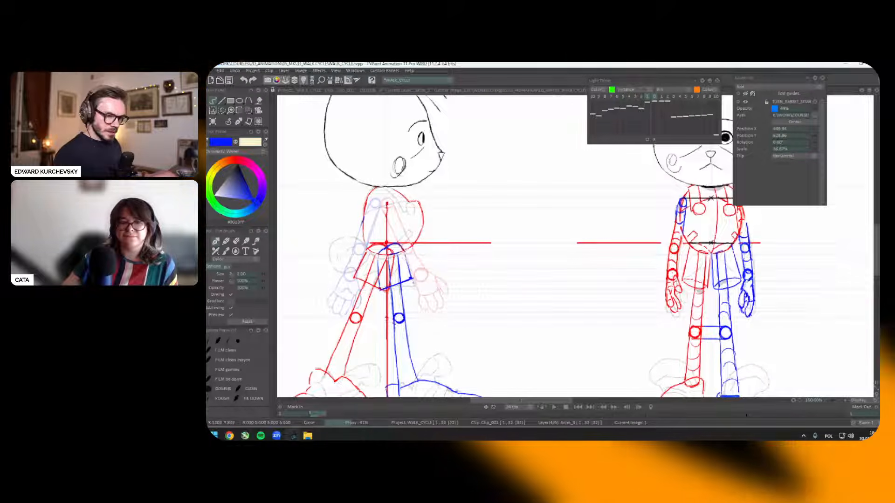
left_click_drag(412, 281, 386, 292)
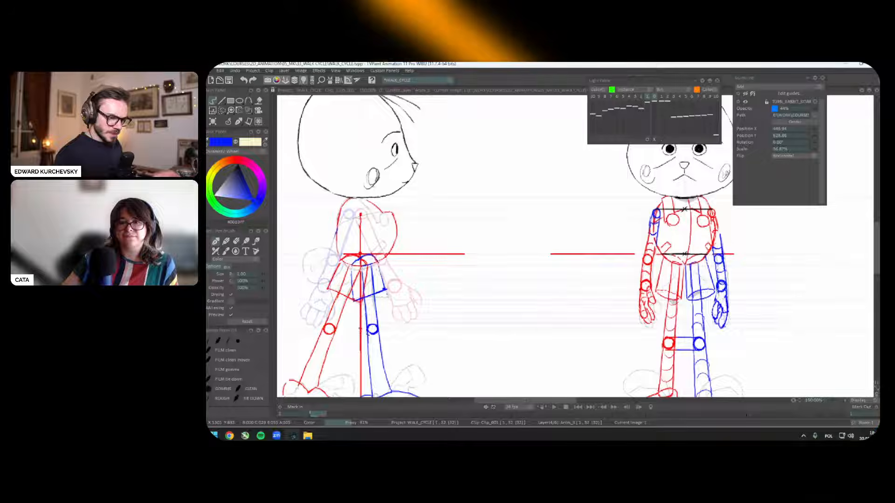
scroll(739, 266, "down", 2)
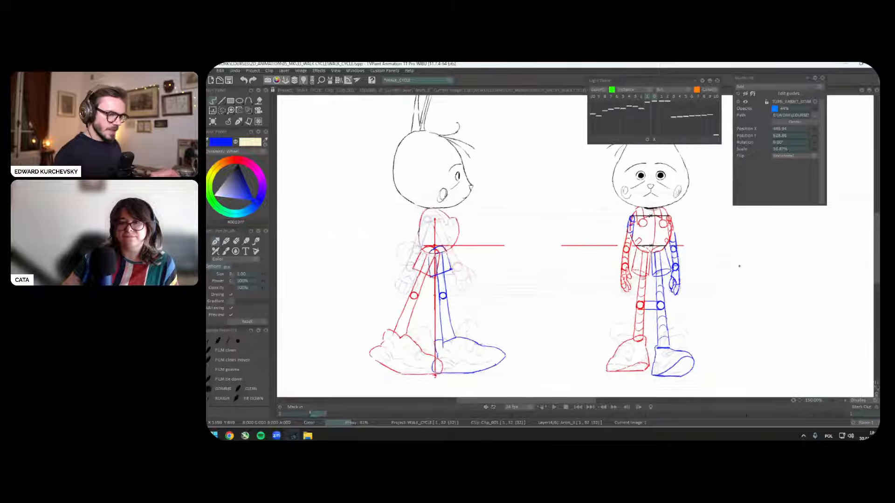
scroll(739, 266, "up", 2)
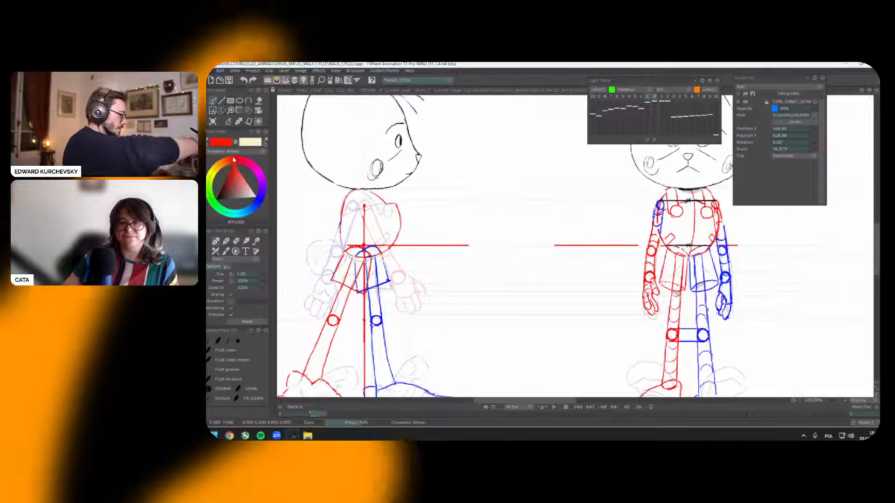
Step: Check the front-view red wrist against the side-view wrist height at image 1, and go to image 9 on Anim_3
left_click_drag(648, 215, 650, 201)
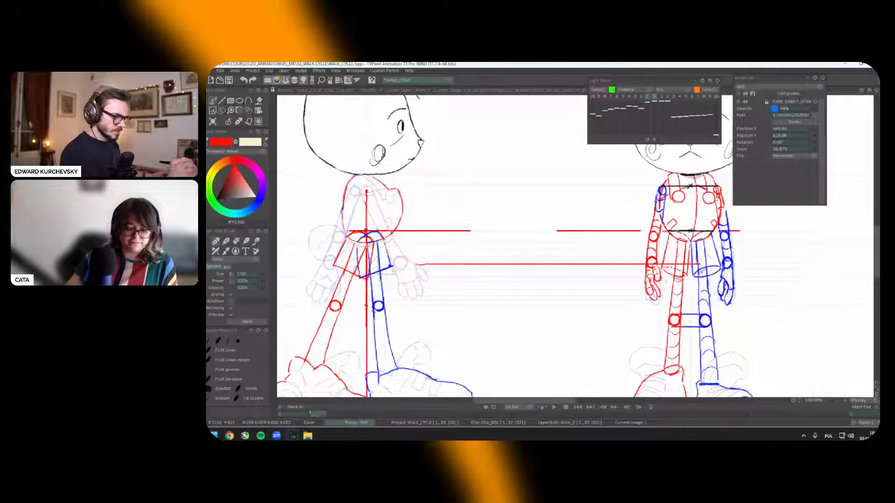
key("Tab")
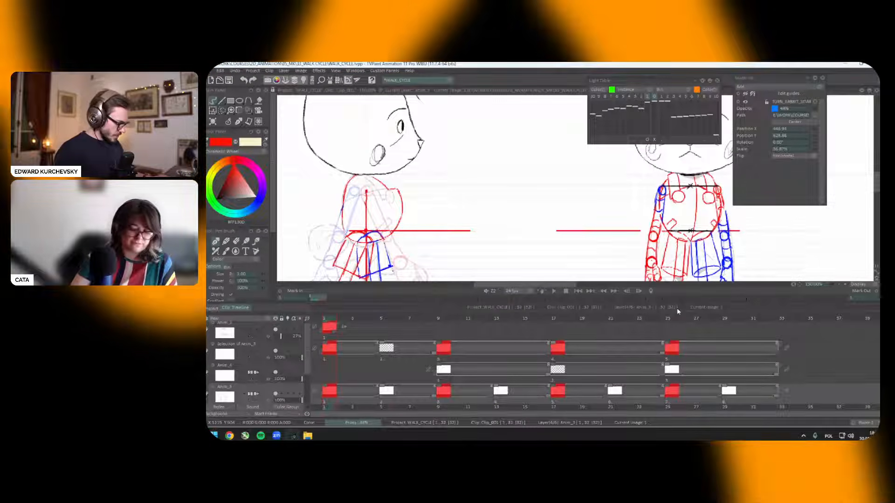
key("Right")
key("Tab")
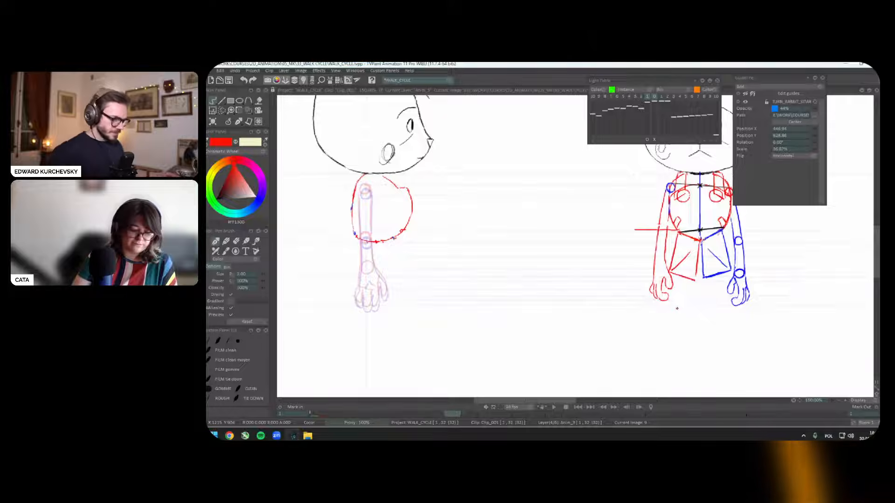
Step: Add red wrist and elbow joint circles to the front-view red arm, using temporary horizontal strokes from the matching side-view joints
left_click_drag(676, 308, 650, 302)
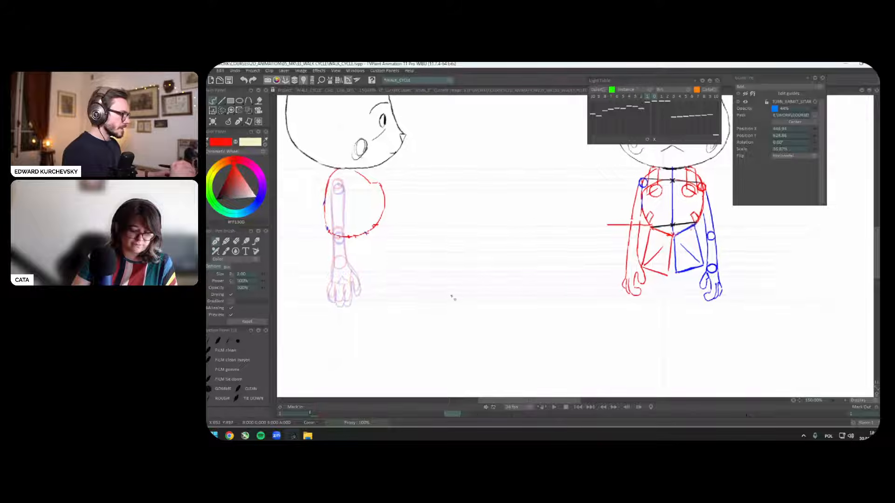
left_click_drag(403, 298, 652, 253)
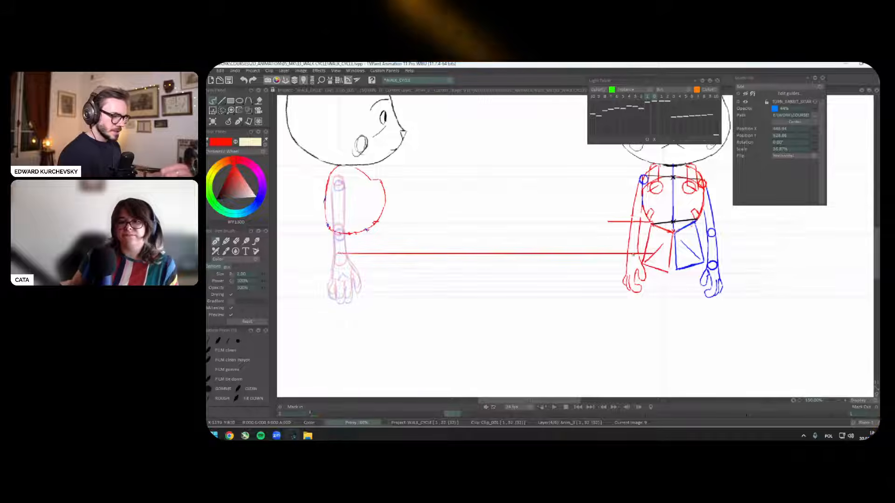
mouse_move(339, 266)
left_mouse_down()
mouse_move(644, 266)
mouse_move(638, 255)
left_mouse_up()
key("ctrl+z")
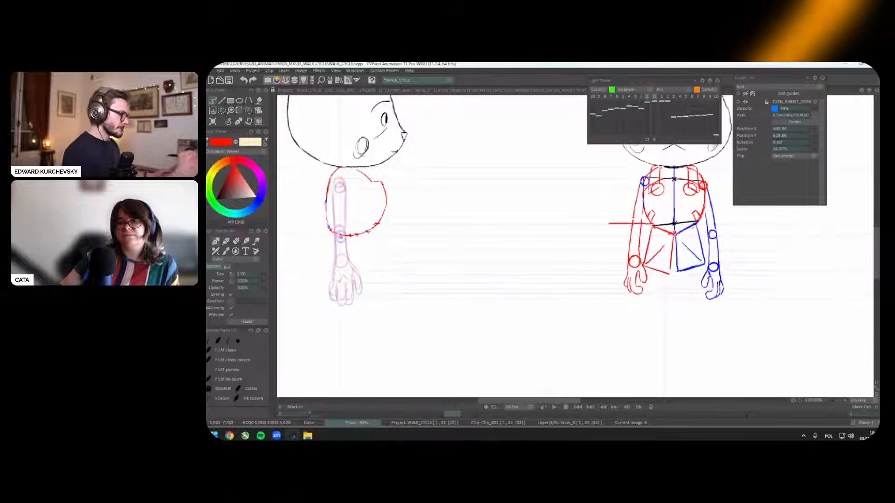
left_click_drag(338, 236, 652, 237)
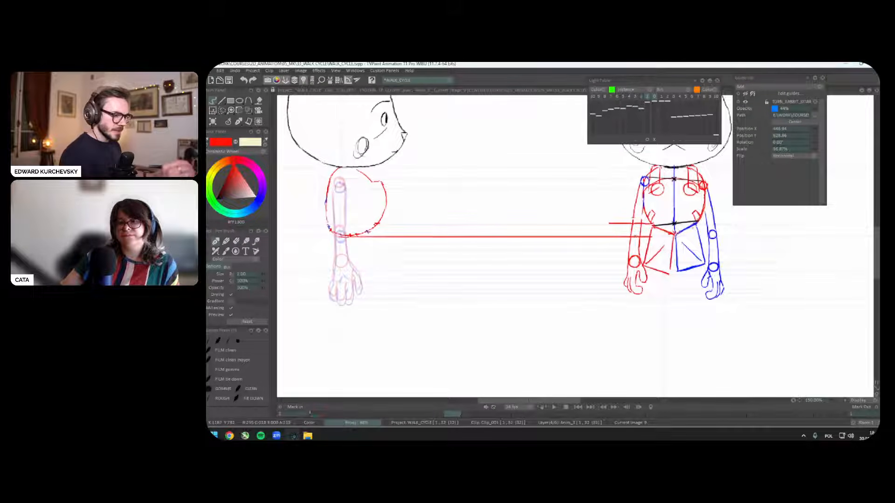
left_click_drag(338, 224, 639, 223)
key("ctrl+z")
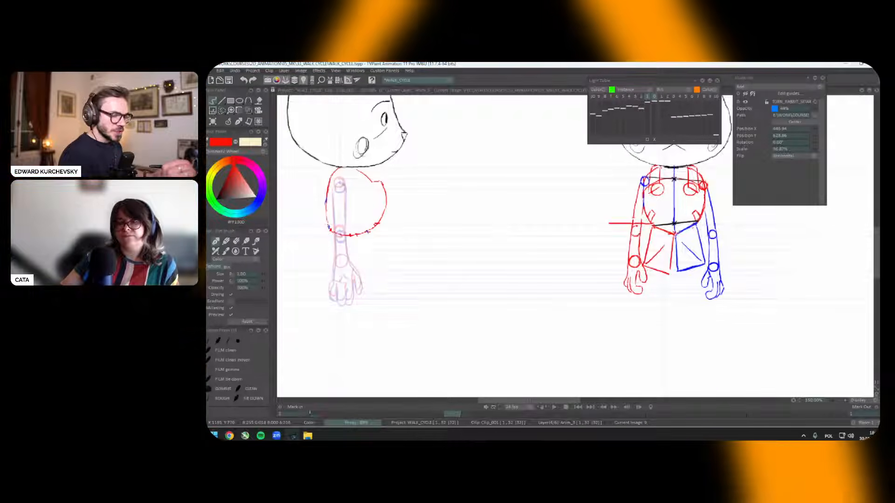
Step: Check the front-view red shoulder against the side-view shoulder joint with temporary horizontal red strokes
left_click_drag(664, 236, 679, 258)
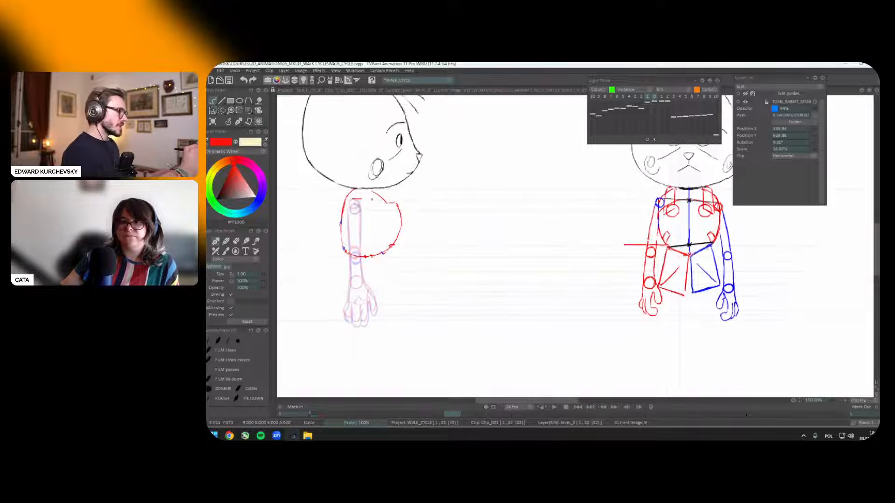
left_click_drag(350, 199, 658, 199)
key("ctrl+z")
left_click_drag(353, 209, 657, 208)
key("ctrl+z")
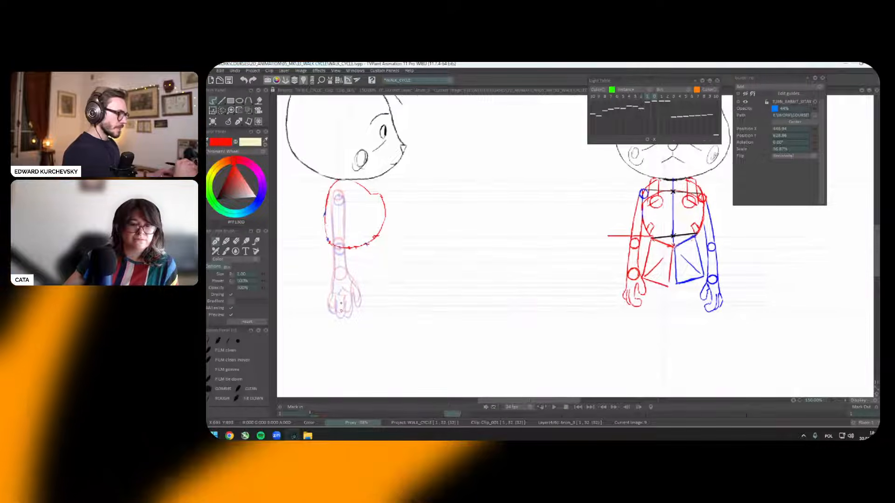
Step: Redraw the thumb of the front-view red hand, using temporary horizontal strokes from the side-view hand for its height
left_click_drag(342, 311, 687, 312)
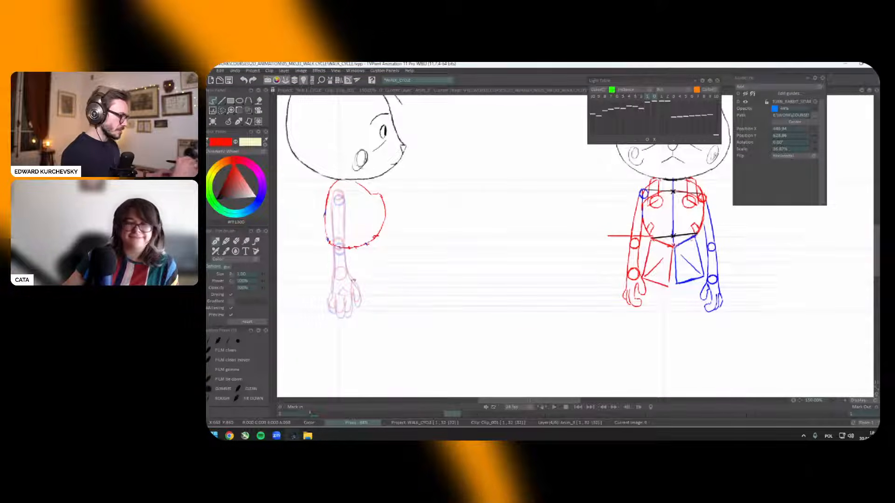
left_click_drag(353, 280, 641, 279)
key("ctrl+z")
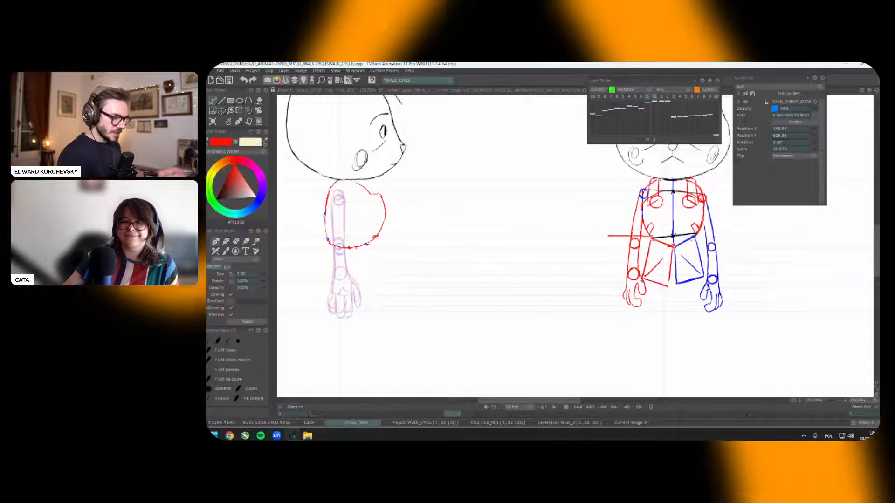
left_click_drag(357, 300, 582, 301)
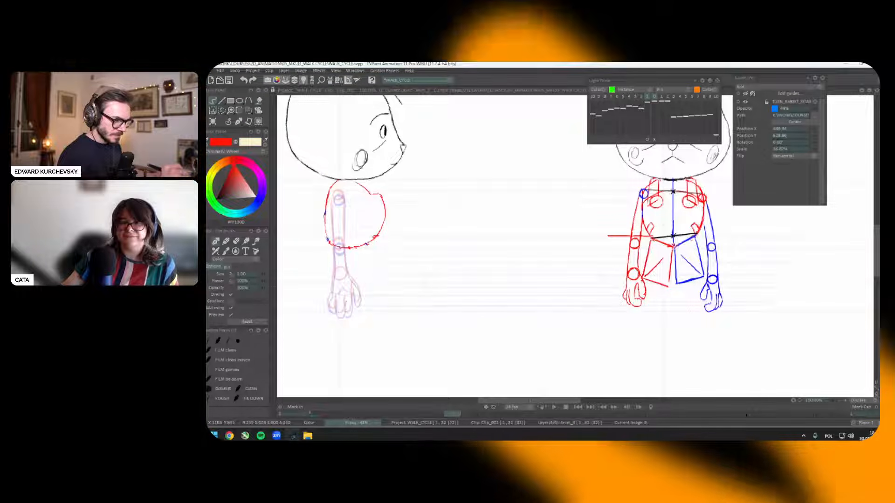
left_click_drag(355, 281, 625, 280)
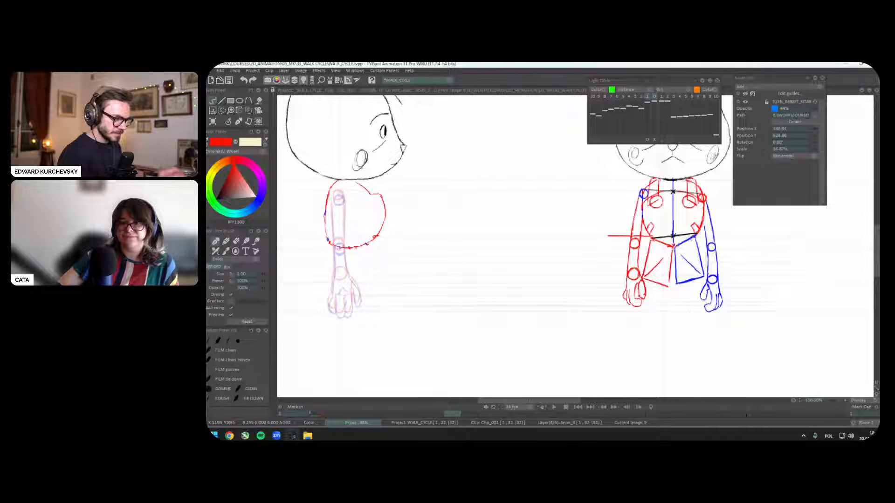
Step: Redraw the fingers of the front-view red hand down to the side-view fingertip height, removing the temporary guide strokes
left_click_drag(359, 309, 636, 309)
key("ctrl+z")
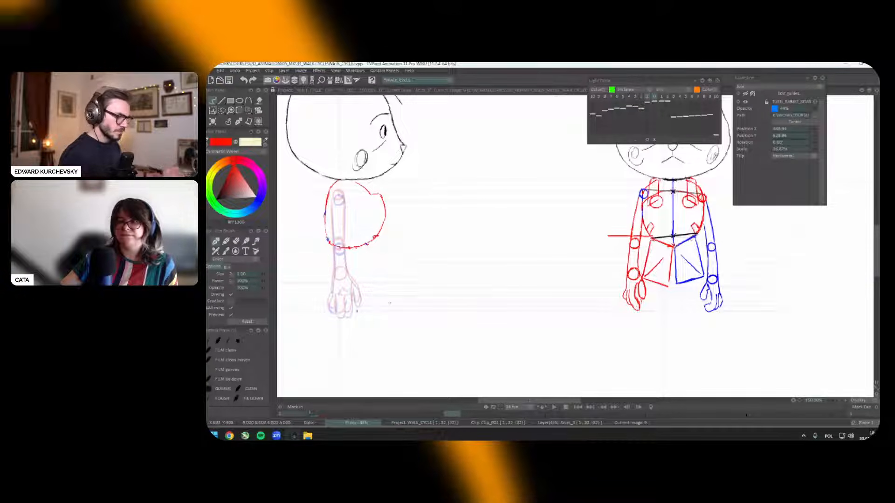
left_click_drag(340, 312, 657, 312)
key("ctrl+z")
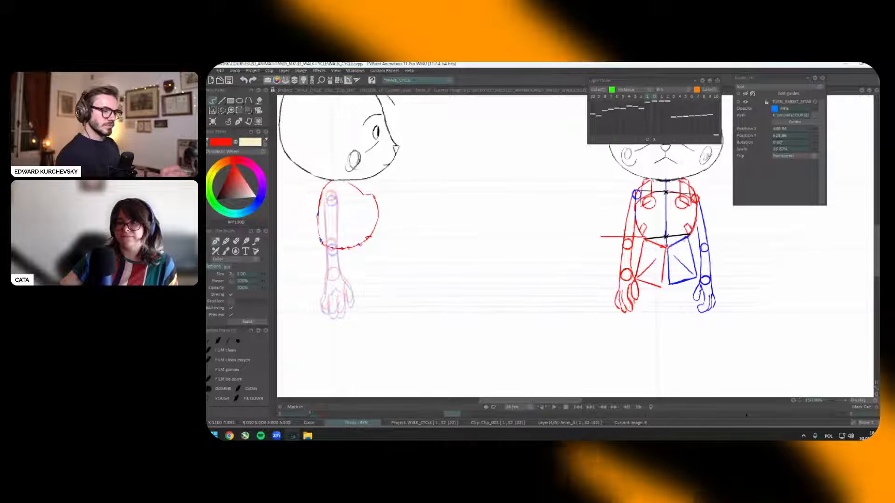
Step: Switch the drawing color to blue and redraw the thumb area of the front-view blue hand
key("minus")
left_click(258, 197)
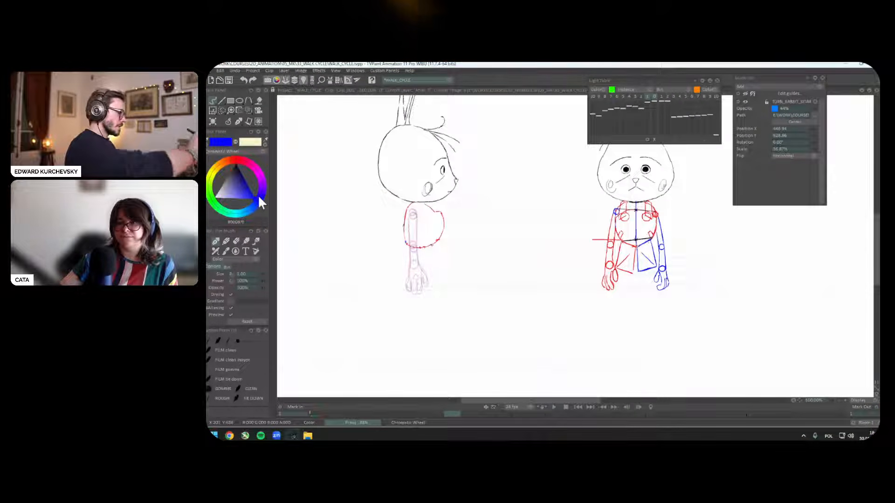
key("plus")
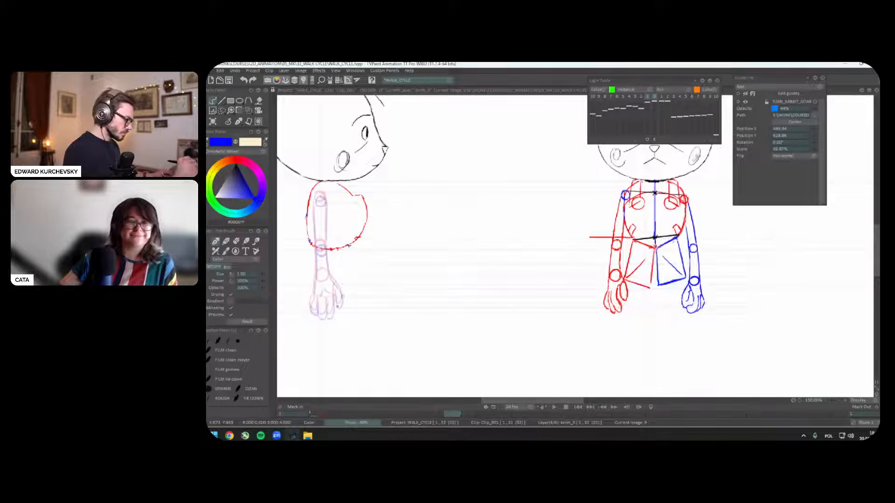
key("ctrl+z")
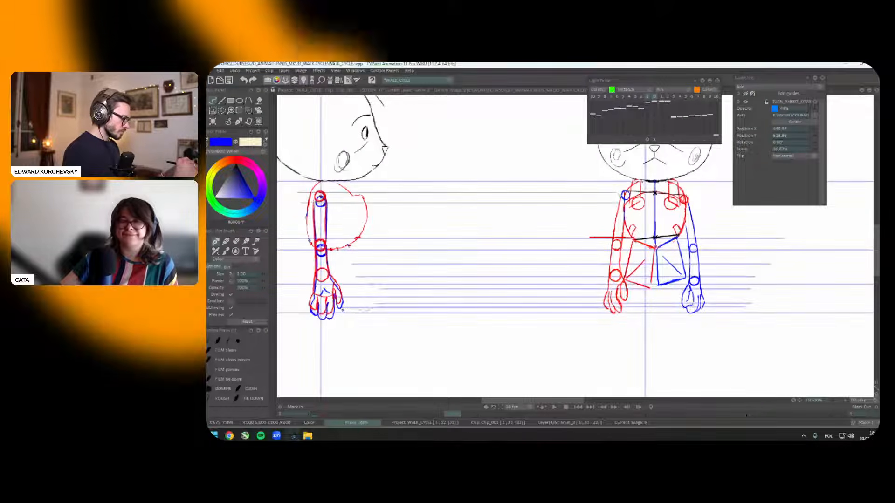
Step: Compare the side-view arm layers, return to Anim_3, and add cross-contour lines along the front-view blue arm
key("Down")
key("Up")
key("Up")
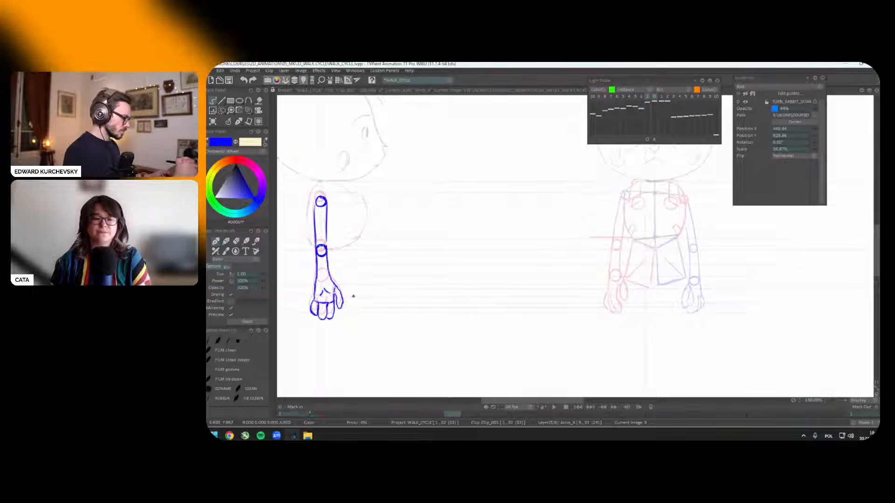
key("Down")
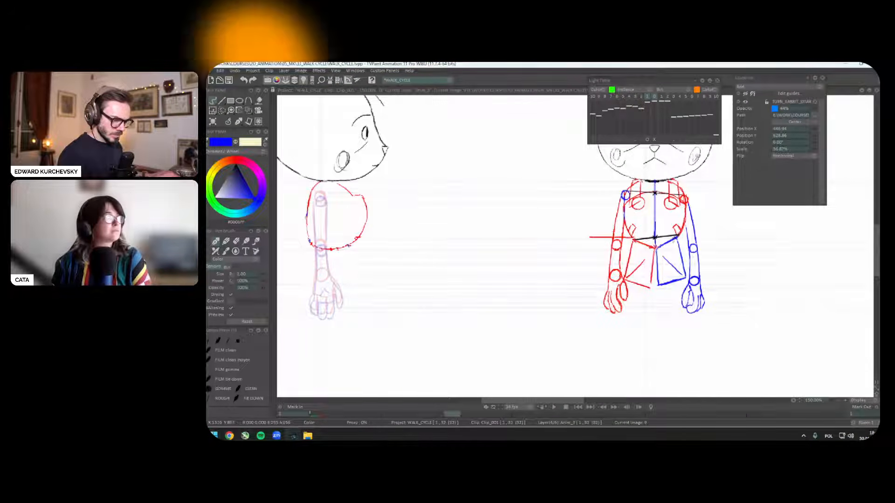
left_click_drag(687, 216, 666, 232)
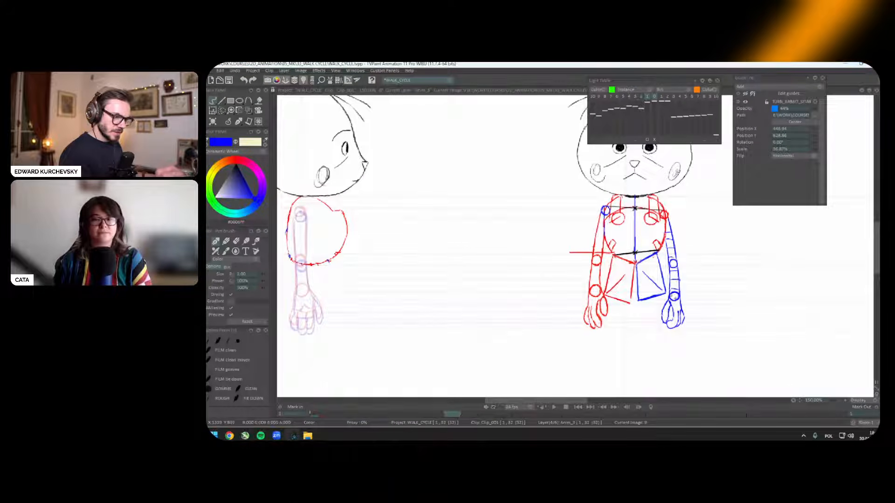
Step: Extend the front-view blue hand's fingers to the side-view fingertip heights, using temporary horizontal blue strokes as guides
left_click_drag(566, 309, 568, 297)
left_click_drag(311, 322, 696, 322)
key("ctrl+z")
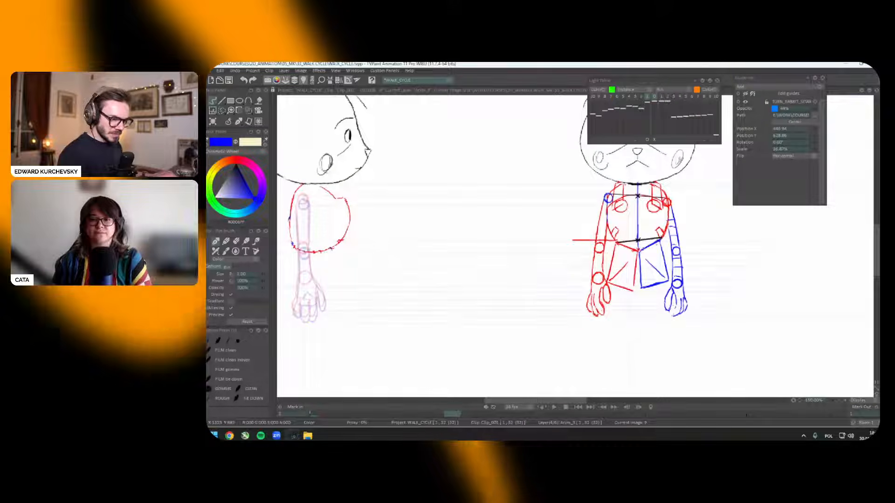
left_click_drag(310, 321, 689, 321)
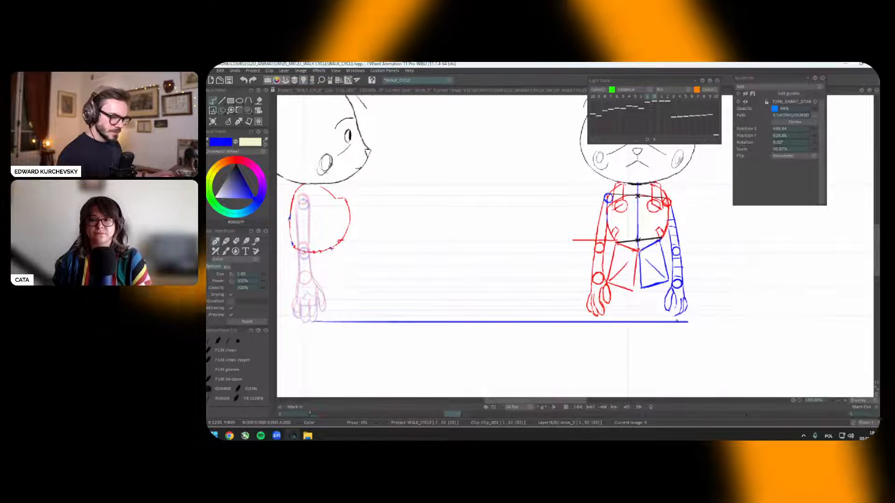
key("ctrl+z")
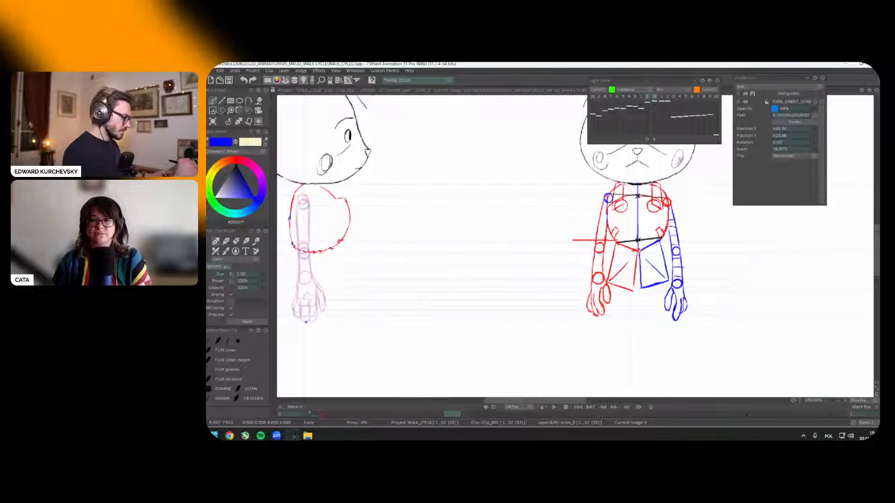
left_click_drag(394, 322, 689, 320)
key("ctrl+z")
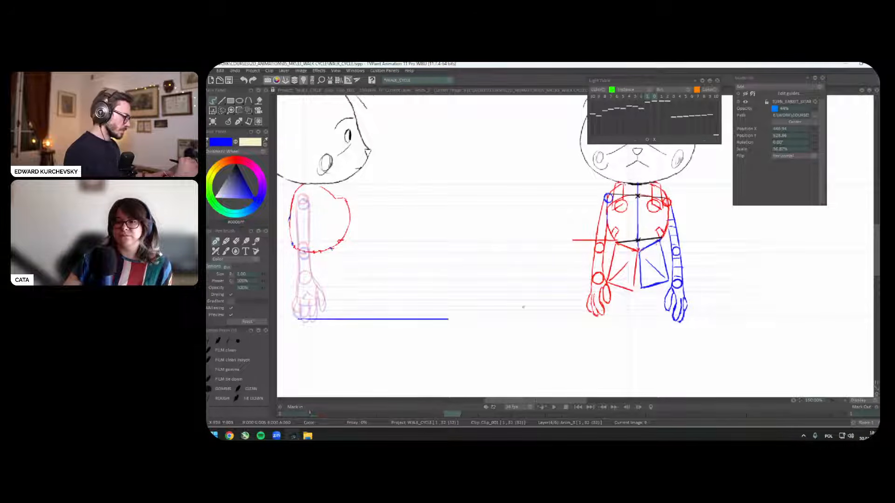
key("ctrl+z")
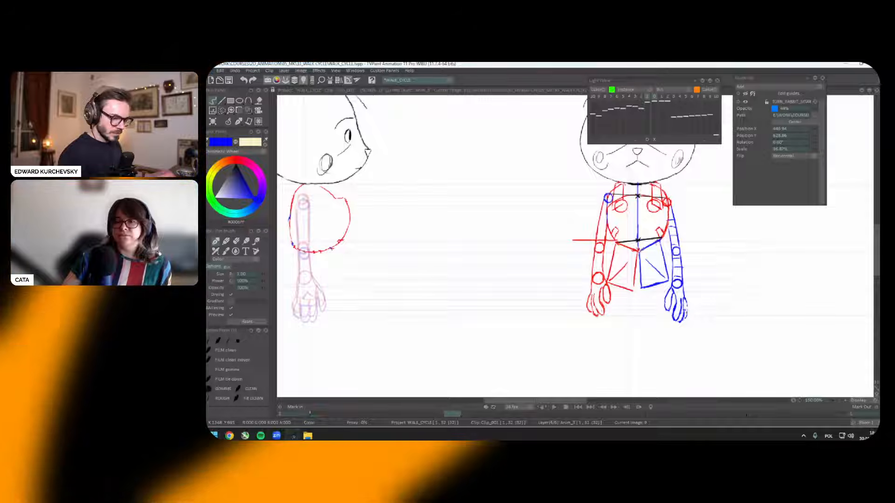
Step: Go to image 17 and redraw the front-view blue wrist joint circle at the height of the side-view wrist
scroll(560, 321, "down", 2)
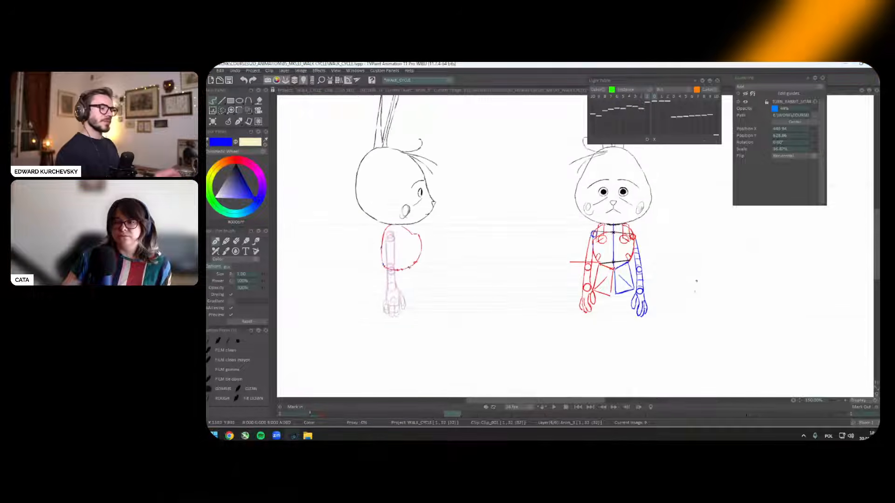
key("Return")
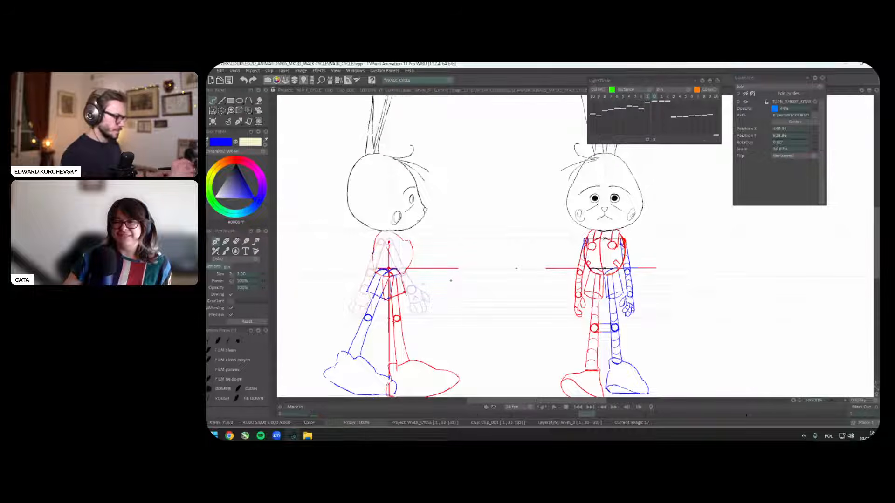
scroll(451, 281, "up", 1)
left_click_drag(425, 280, 432, 269)
left_click_drag(337, 302, 701, 301)
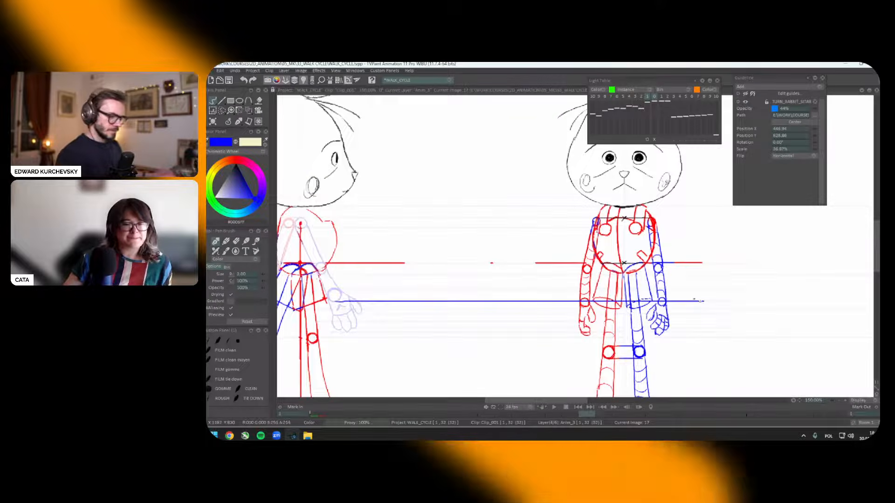
key("ctrl+z")
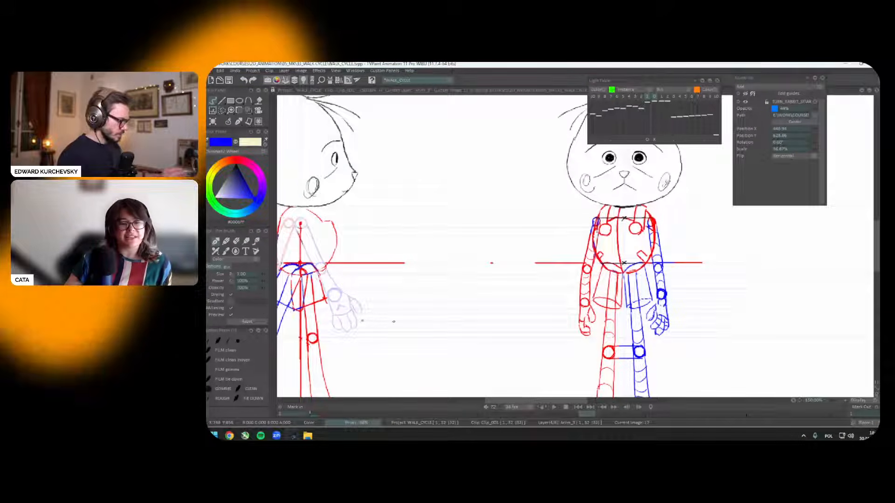
Step: Select and transform the front-view blue thumb to match the side-view hand, using a temporary horizontal guide stroke
left_click_drag(359, 315, 678, 315)
key("ctrl+z")
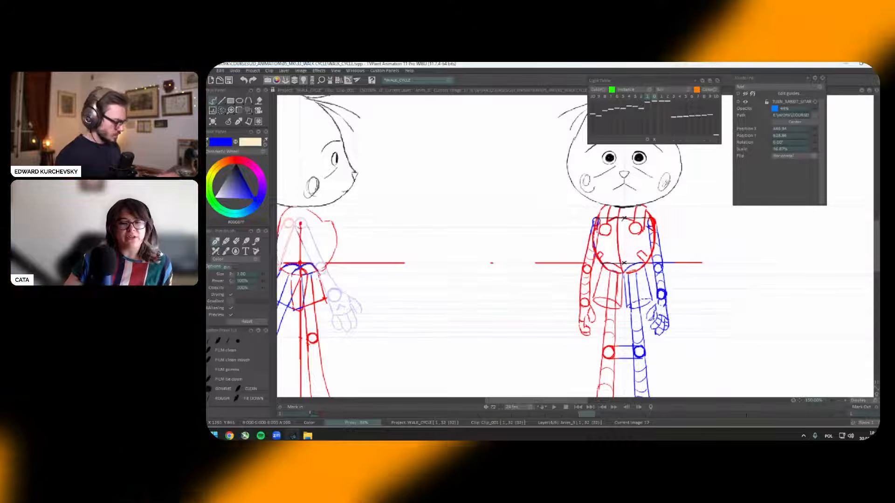
key("s")
key("t")
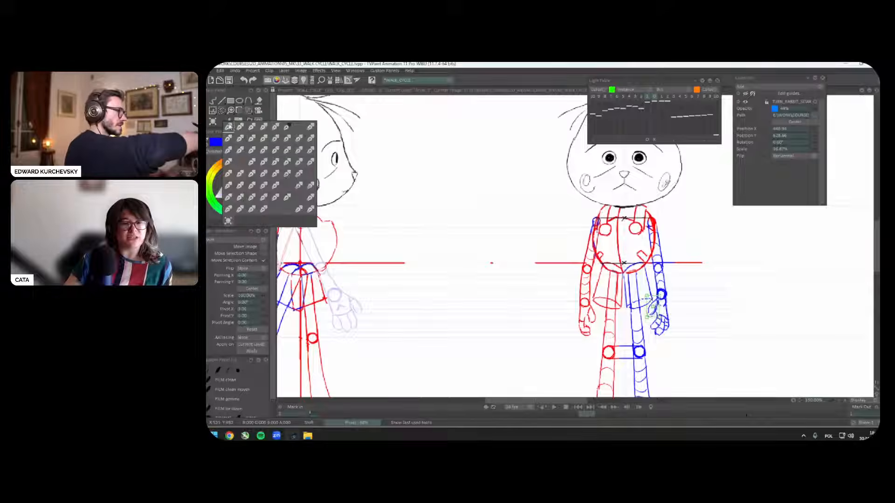
left_click(228, 127)
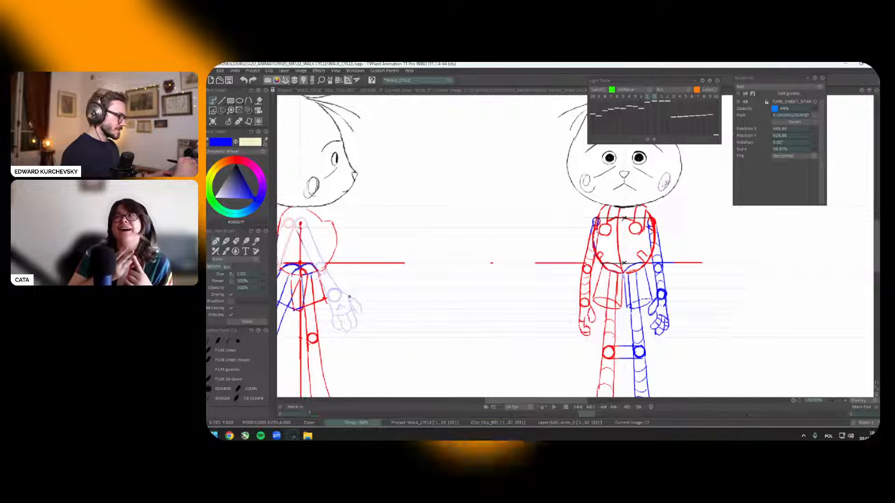
Step: Redraw the front-view blue hand's fingers to the side-view thumb, knuckle and fingertip heights, using temporary horizontal strokes as guides
left_click_drag(349, 296, 674, 295)
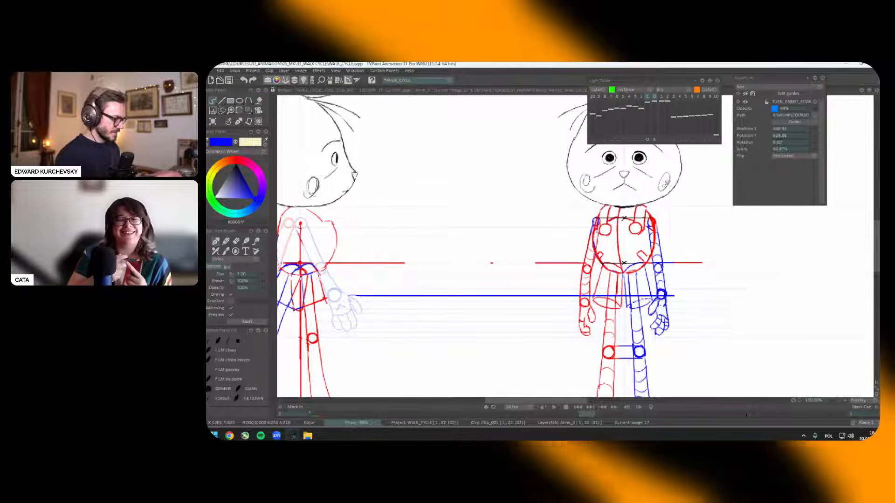
key("ctrl+z")
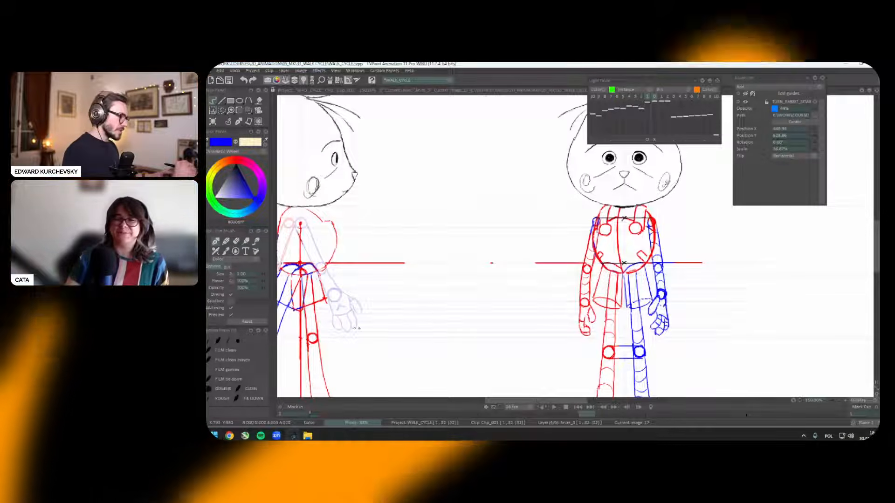
left_click_drag(354, 328, 674, 328)
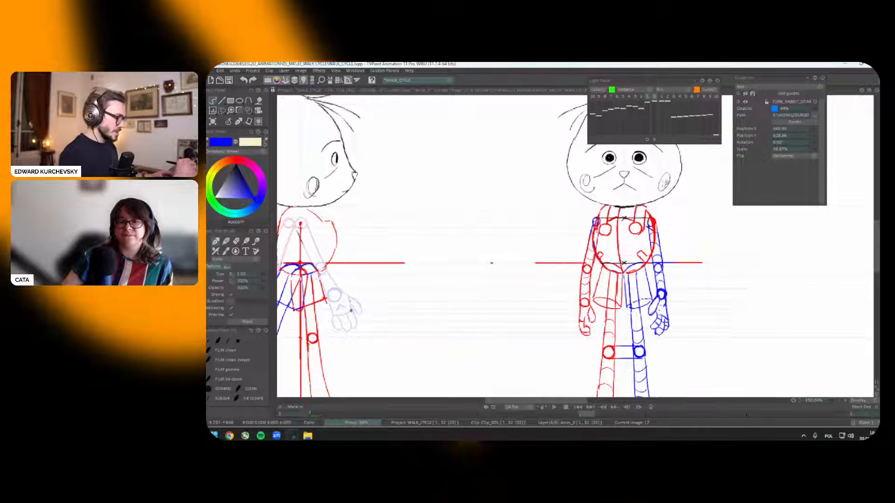
left_click_drag(338, 309, 679, 309)
key("ctrl+z")
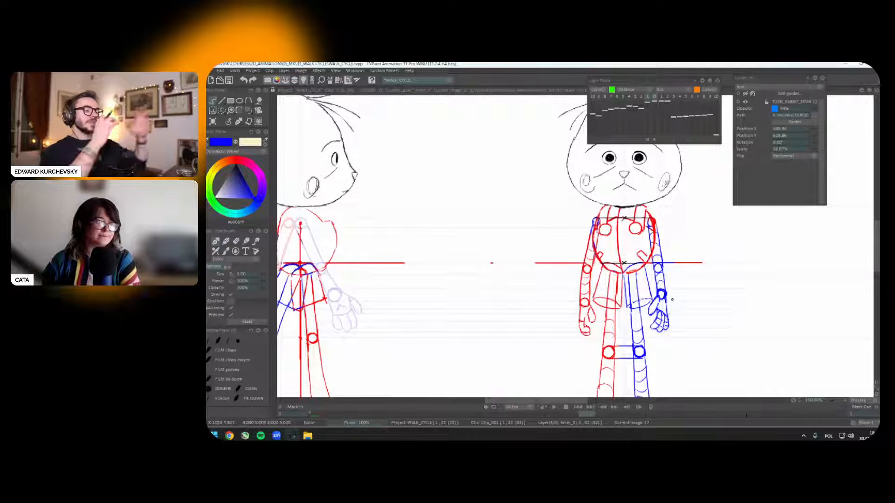
Step: Switch the drawing color to red and move the front-view red wrist joint circle up to the side-view wrist height
left_click(236, 159)
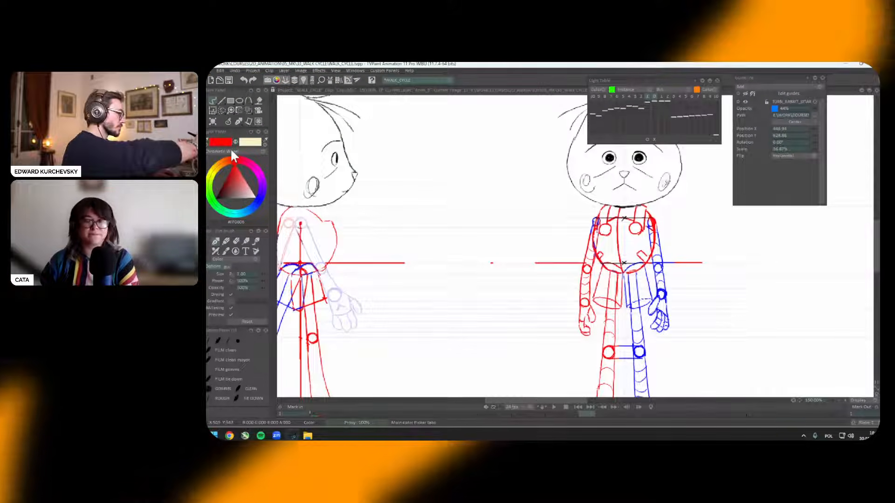
left_click_drag(461, 297, 512, 292)
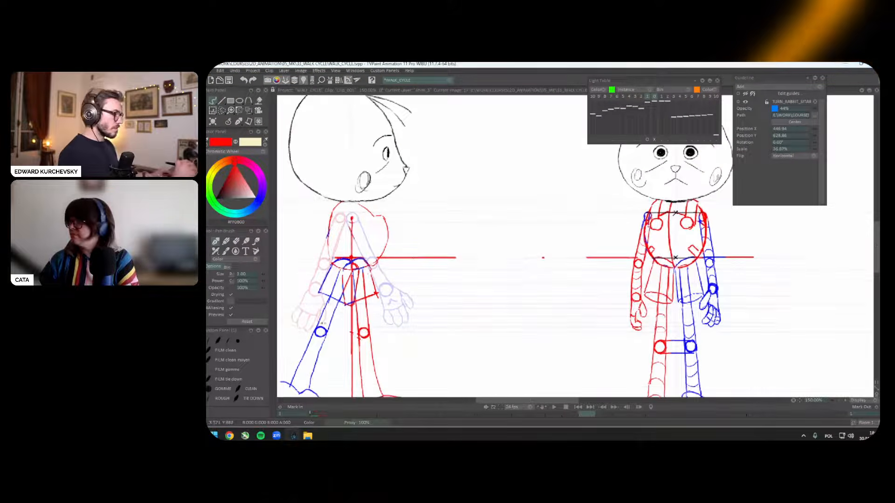
left_click_drag(315, 296, 685, 295)
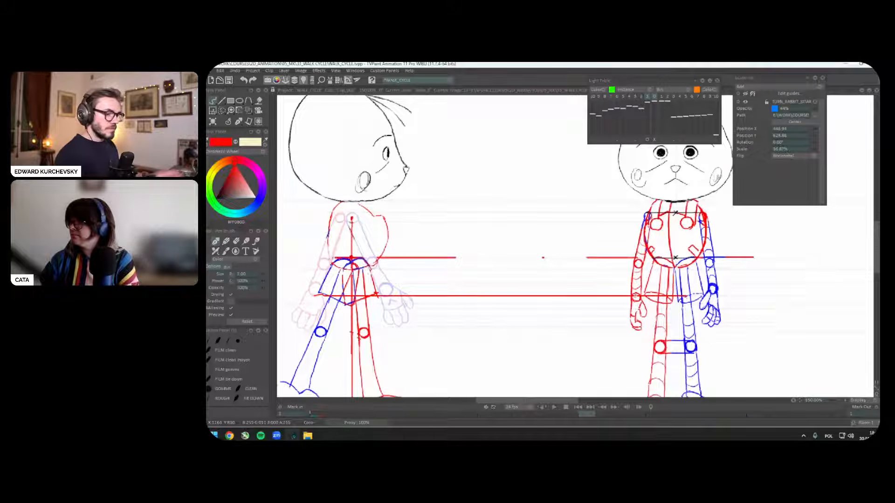
key("ctrl+z")
key("s")
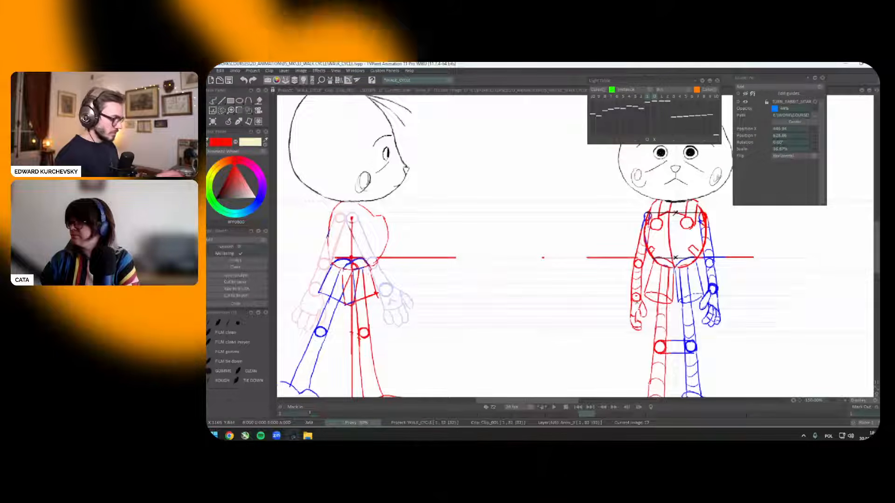
key("t")
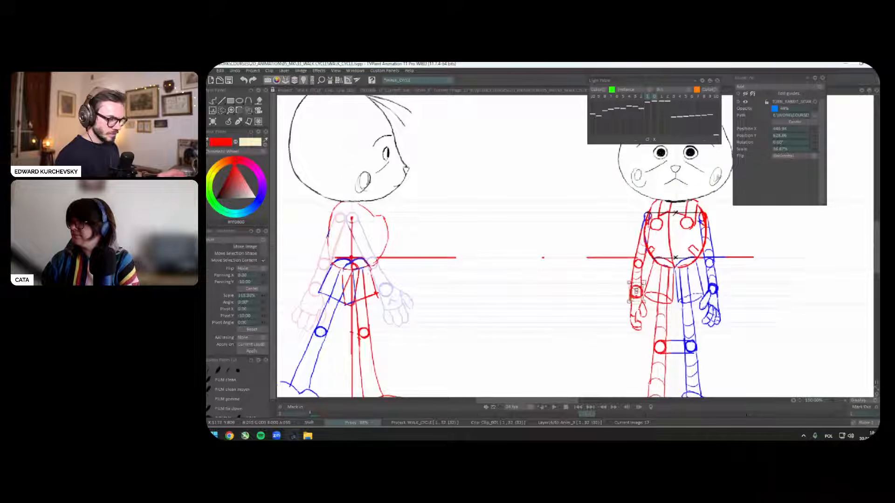
left_click_drag(637, 285, 636, 290)
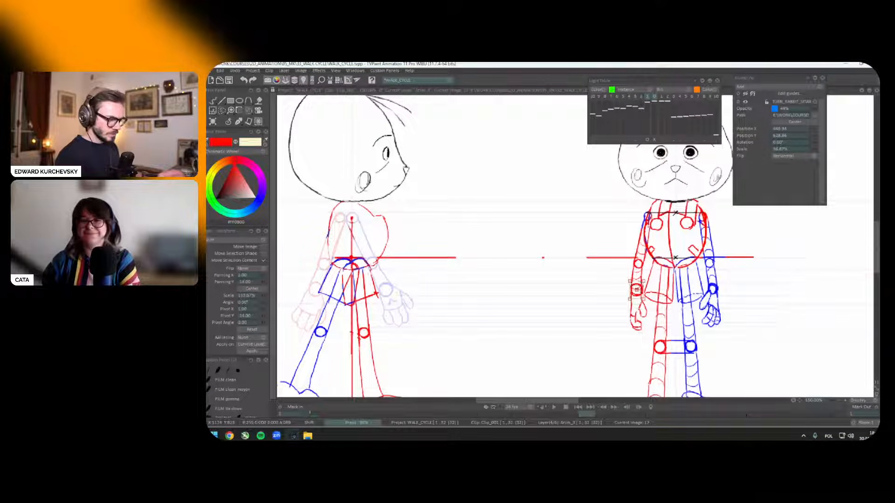
left_click(236, 122)
left_click(226, 124)
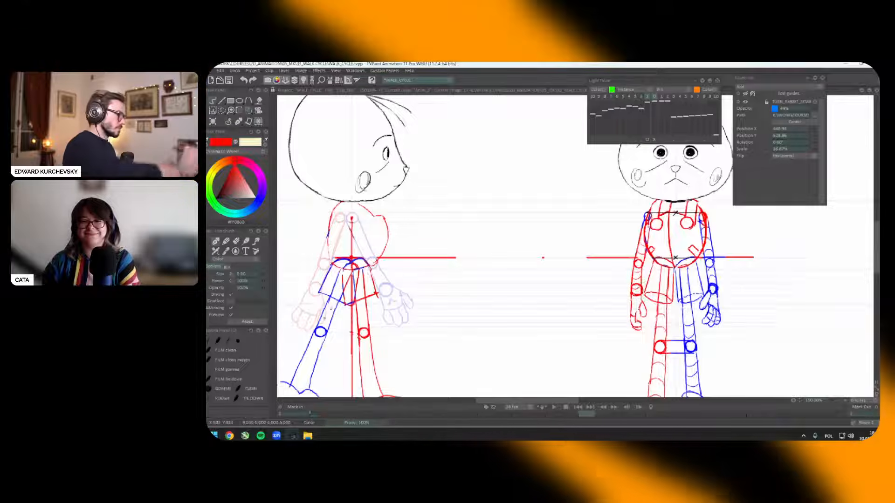
Step: Redraw the front-view red hand to the side-view fingertip heights, using temporary horizontal red strokes as guides
left_click_drag(319, 323, 632, 323)
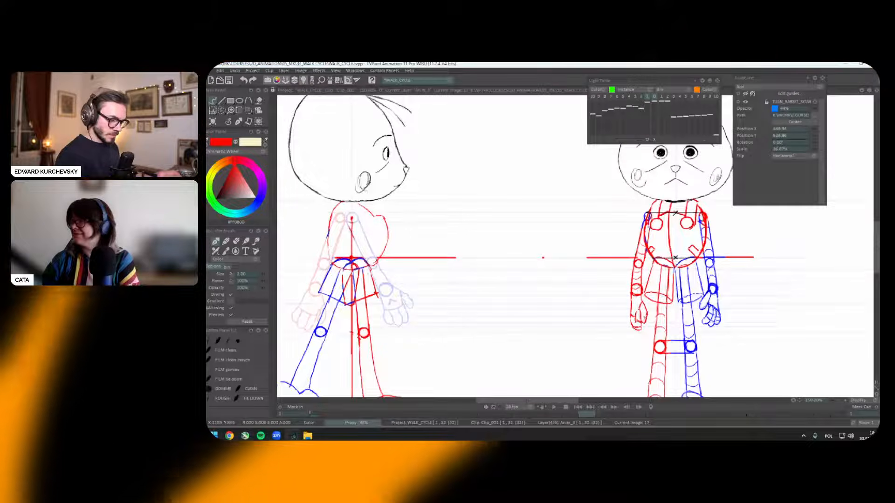
left_click_drag(306, 331, 649, 332)
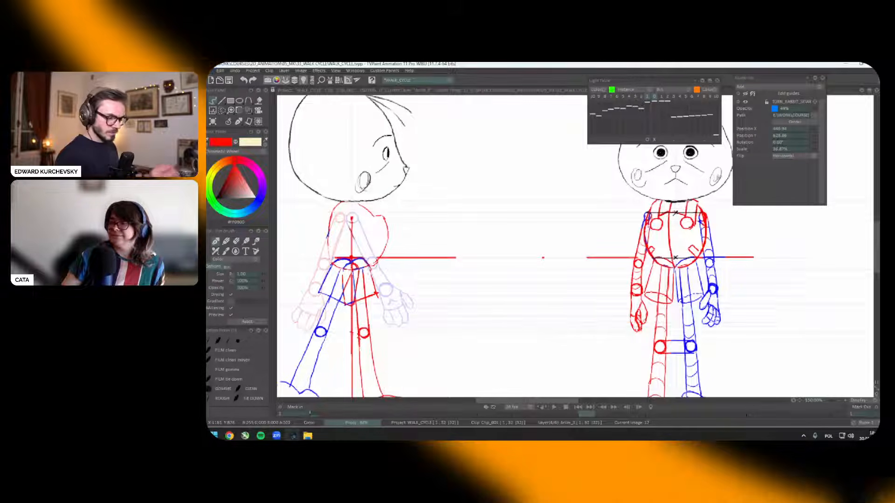
Step: Play back the walk cycle in both views to check the corrected arms and hands in motion
key("minus")
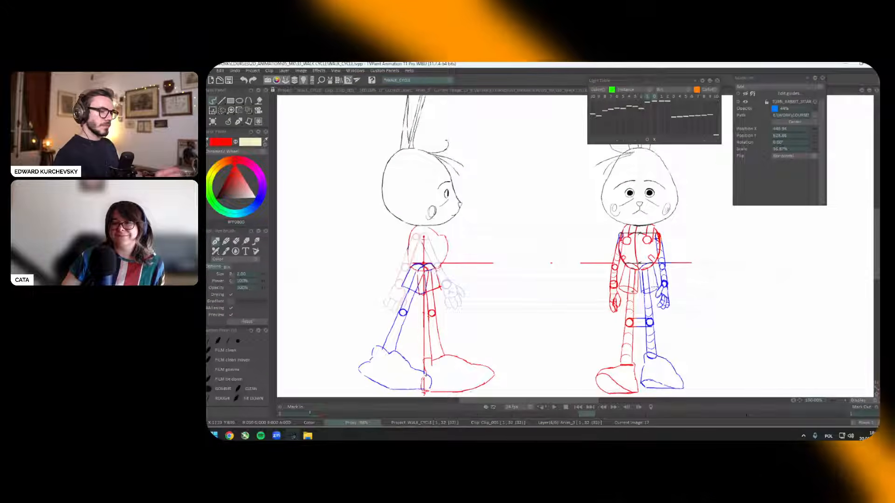
key("Left")
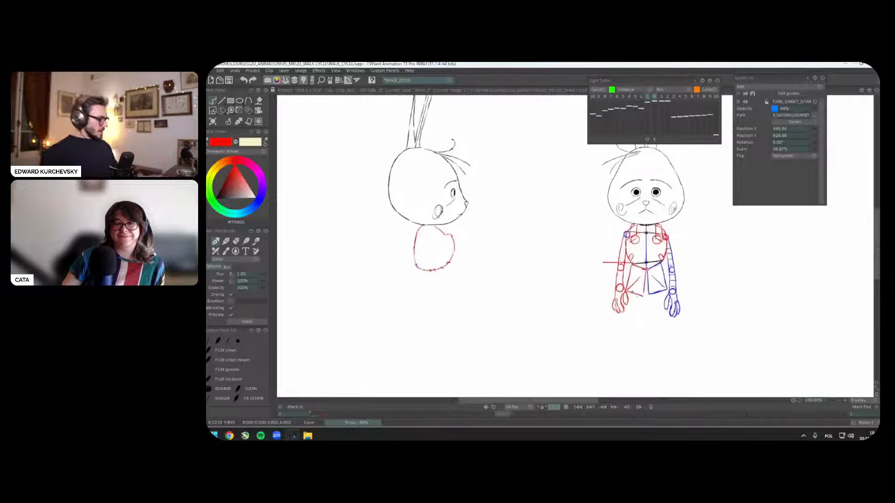
key("Return")
key("Return")
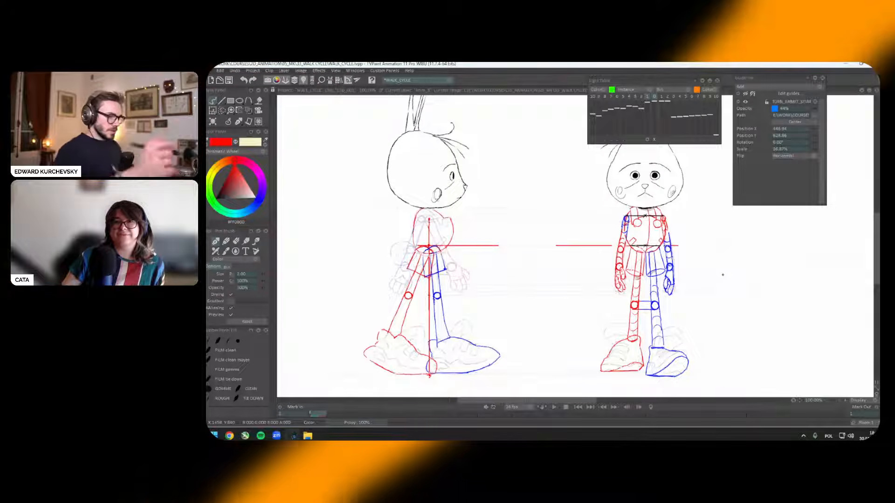
key("Right")
key("Return")
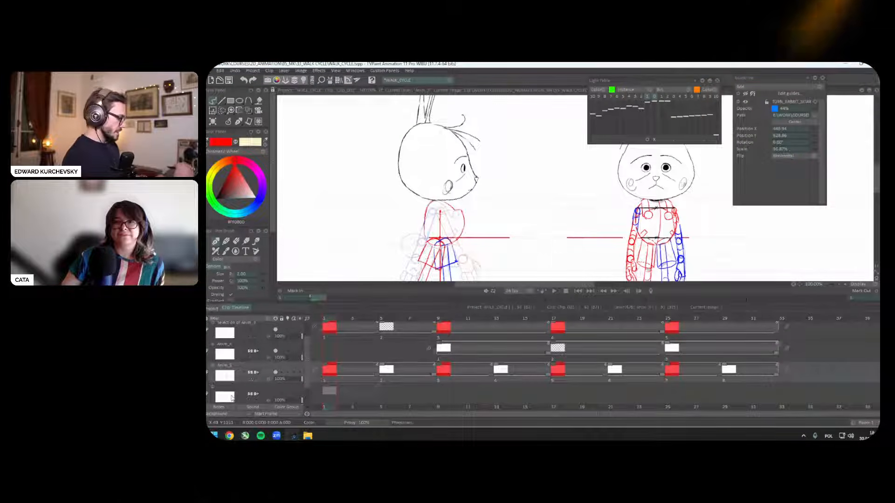
key("Return")
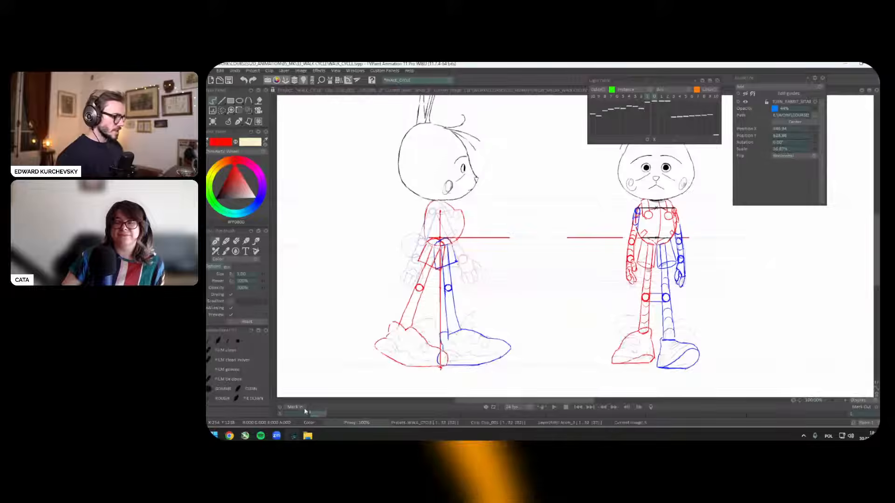
key("Return")
key("Return")
Step: Go to image 9 and mark the front-view red hip height on the side-view torso in red
key("Right")
key("Right")
key("Right")
key("Right")
key("Right")
key("Right")
key("Right")
key("Right")
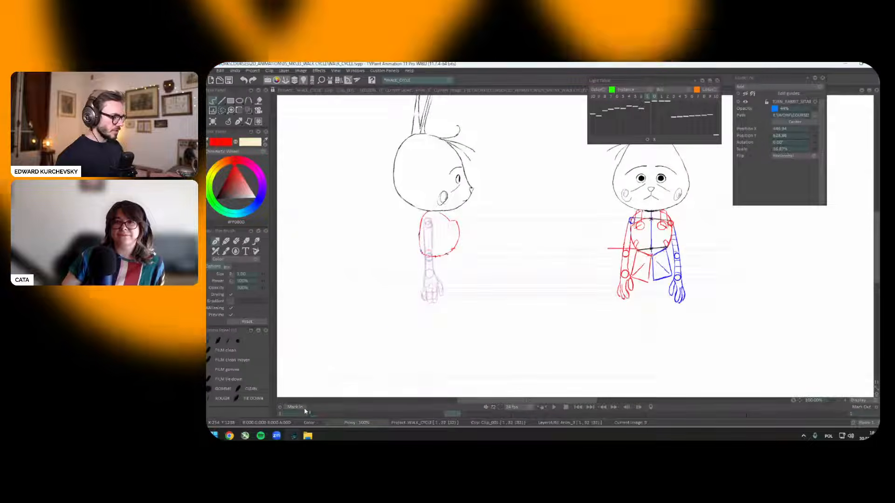
key("Right")
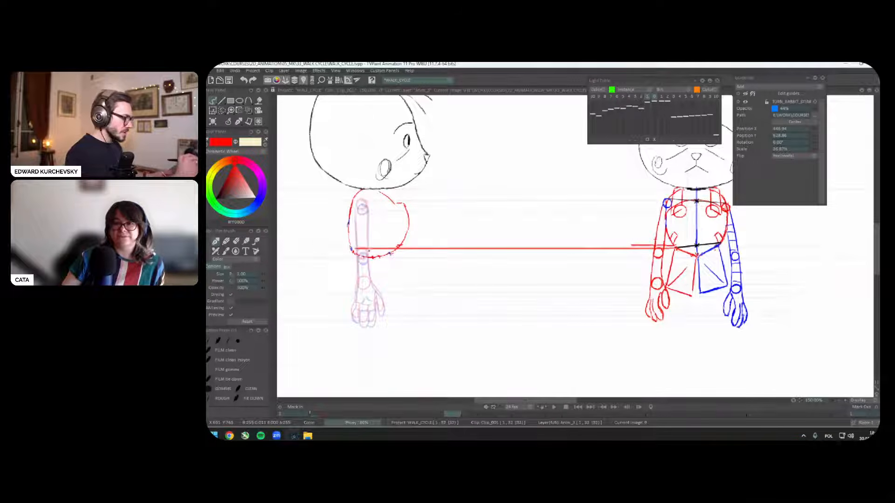
key("Left")
key("Right")
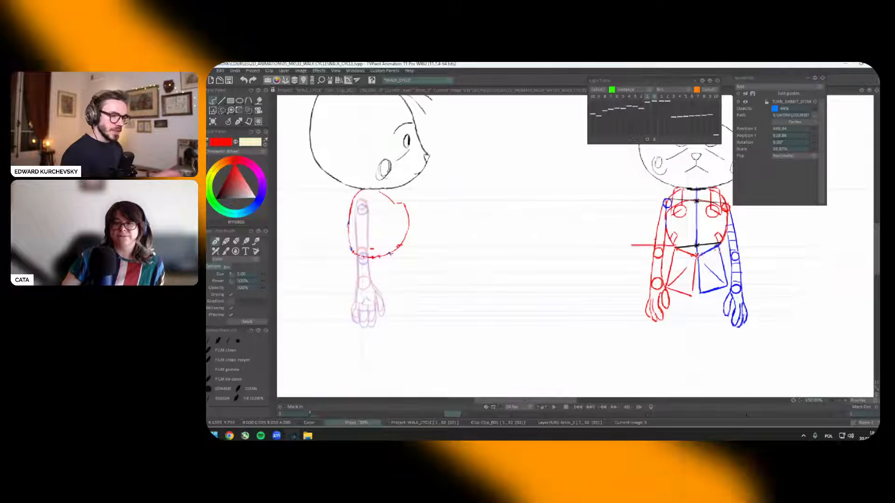
Step: Switch the drawing color to blue and mark the front-view blue hip height on the side-view torso, using horizontal guide strokes
left_click(256, 199)
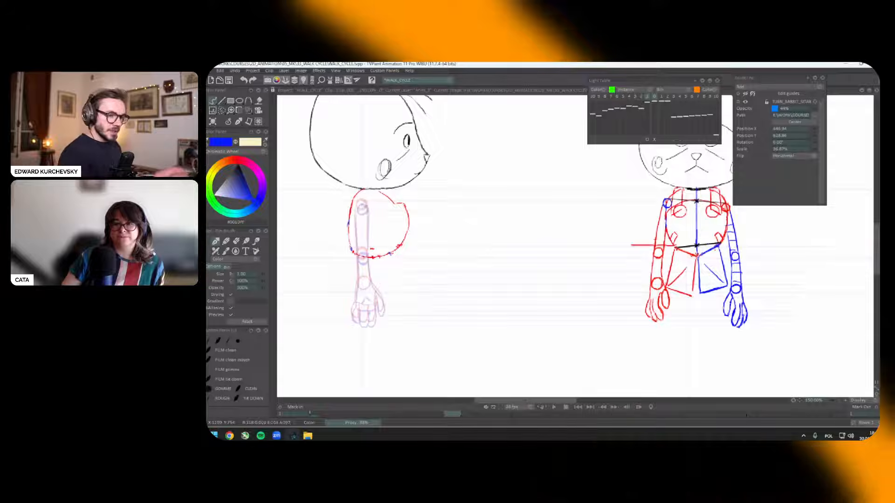
left_click_drag(720, 244, 366, 243)
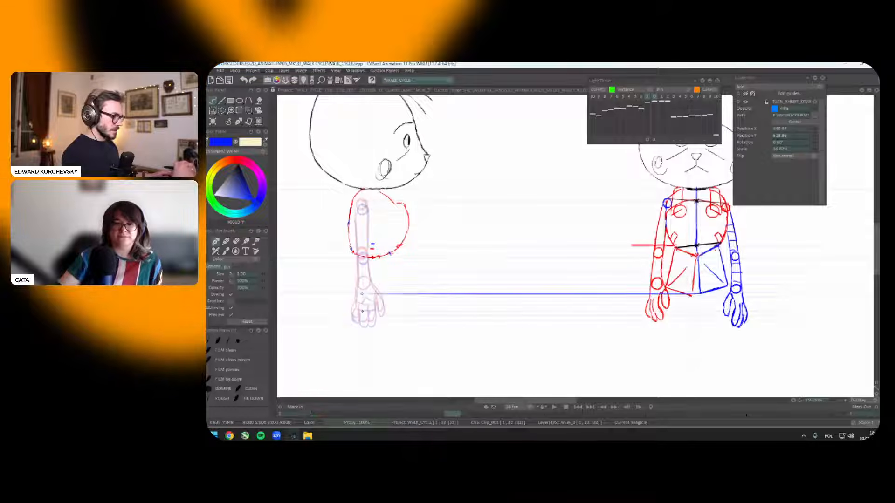
key("Left")
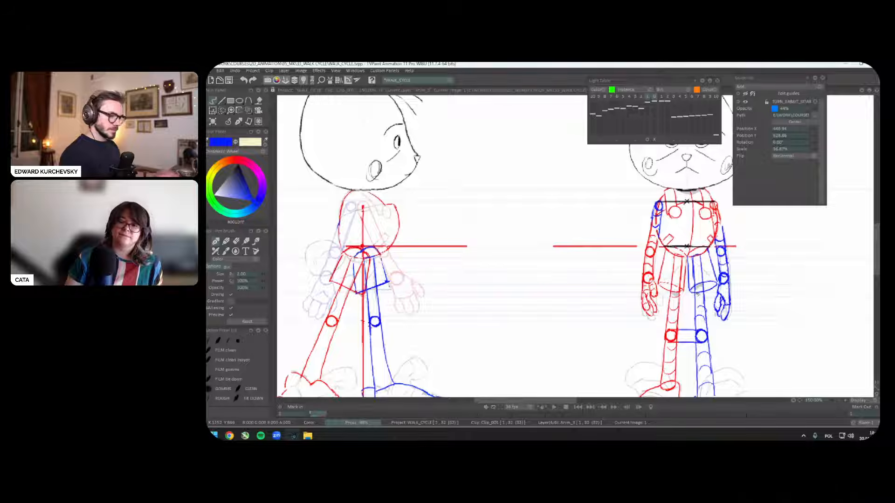
key("ctrl+z")
key("Right")
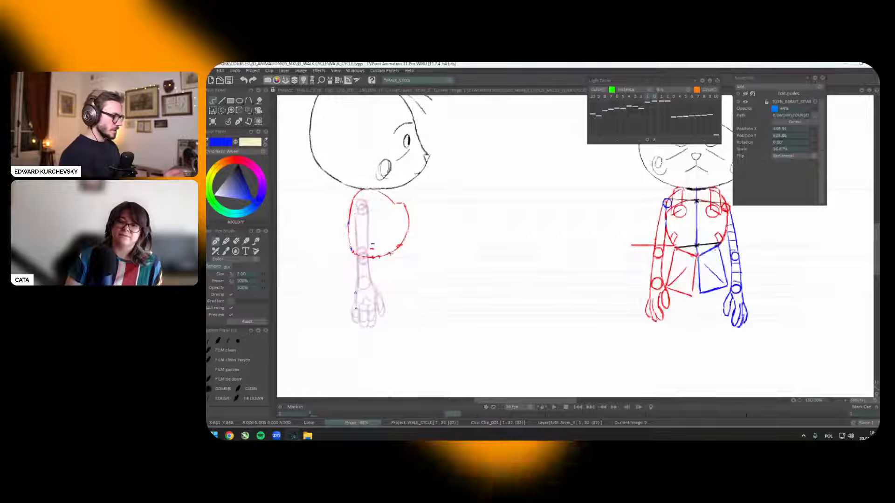
Step: Show the previous pose in green on the light table, and move and rotate it to align with the side-view pelvis
left_click(655, 97)
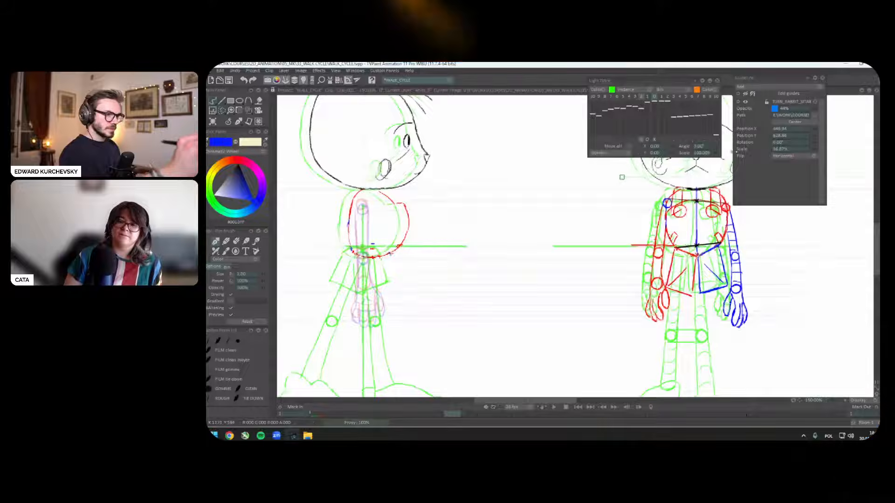
left_click_drag(713, 150, 715, 155)
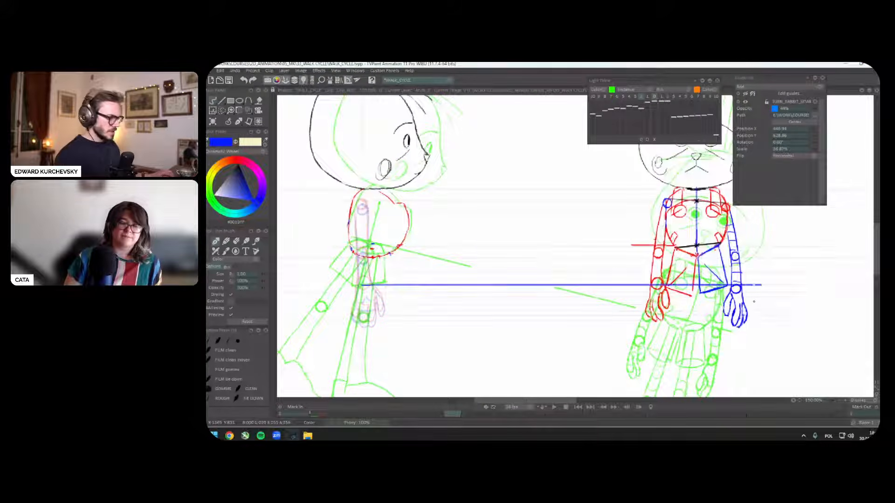
Step: Transfer the front-view blue shorts' hem heights to the side view with horizontal guide strokes and draw the side-view blue shorts leg
left_click_drag(384, 281, 680, 283)
key("ctrl+z")
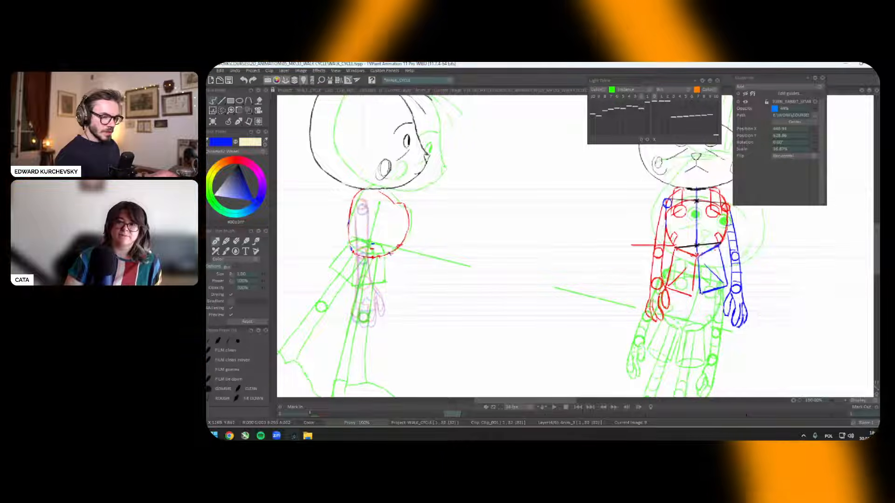
left_click(240, 371)
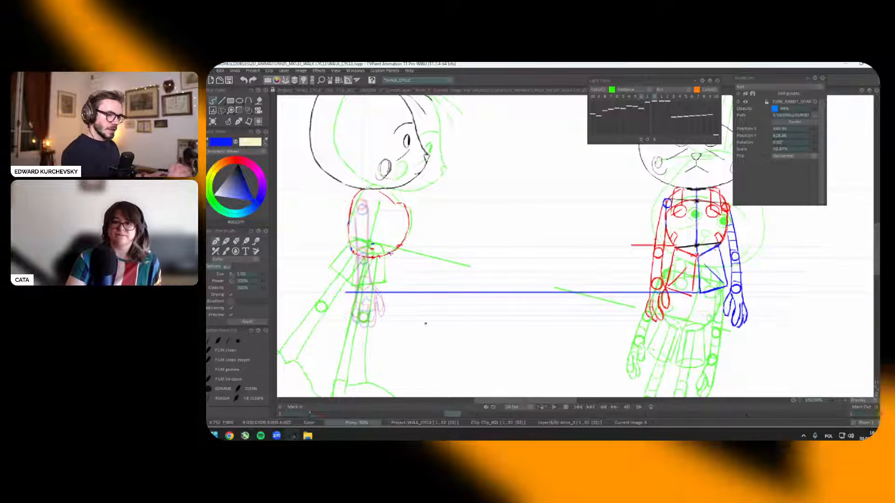
key("ctrl+z")
left_click_drag(694, 292, 350, 293)
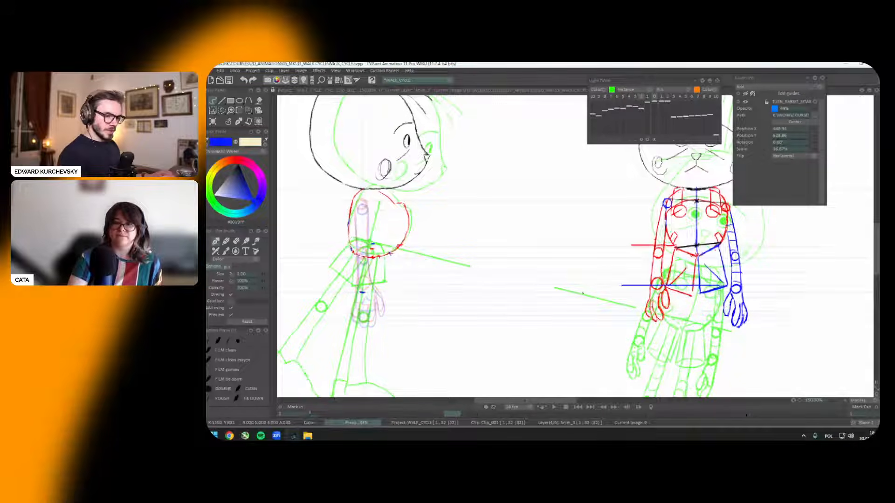
left_click_drag(724, 285, 361, 286)
key("ctrl+z")
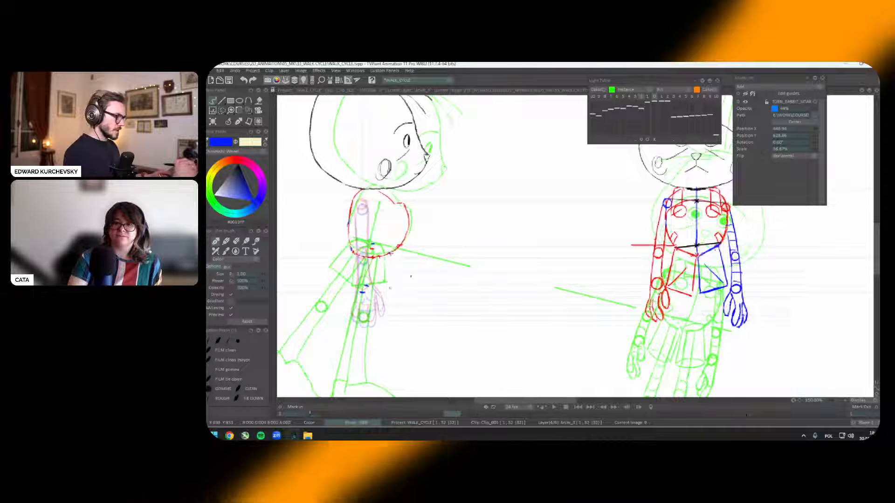
mouse_move(412, 275)
left_mouse_down()
mouse_move(520, 254)
mouse_move(492, 270)
mouse_move(465, 240)
left_mouse_up()
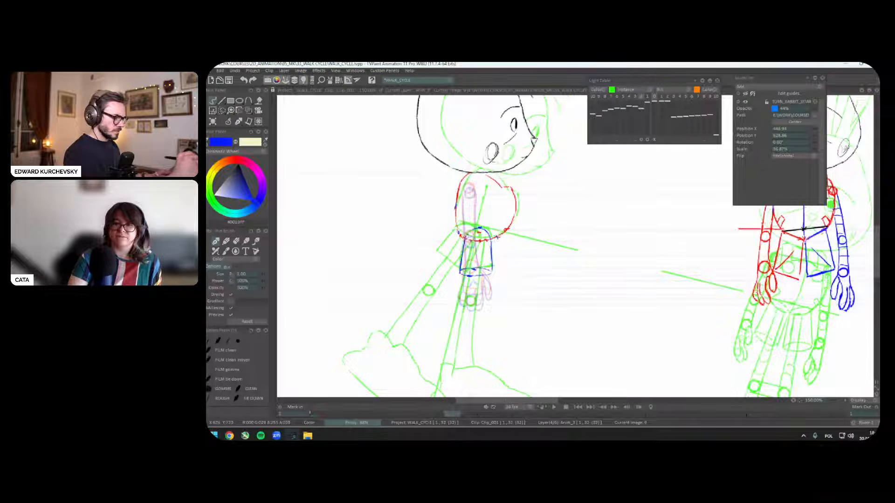
Step: Turn off the light table and flip between images 9 and 17 to compare the side-view pelvis and shorts
key("l")
key("Left")
key("Right")
key("Right")
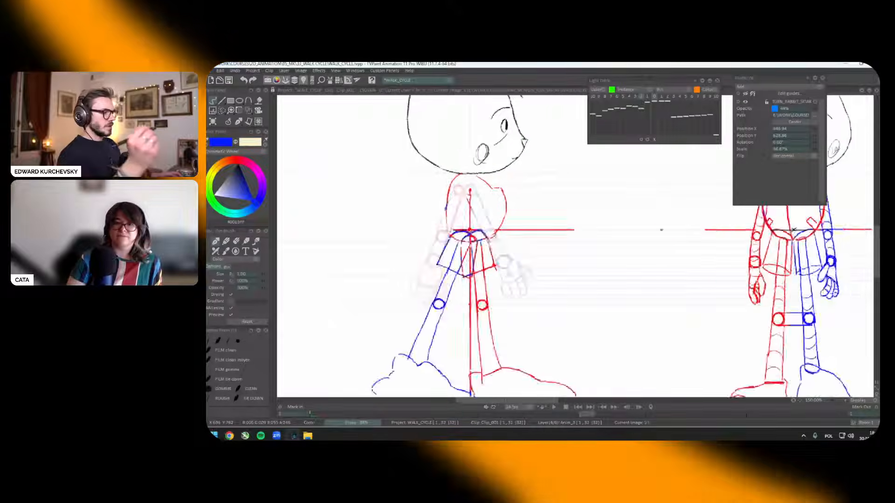
key("Left")
key("Left")
key("Right")
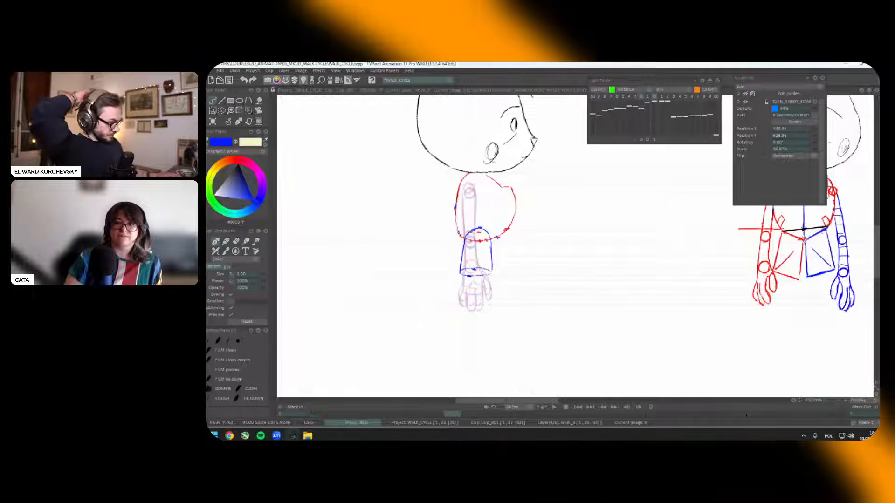
key("Right")
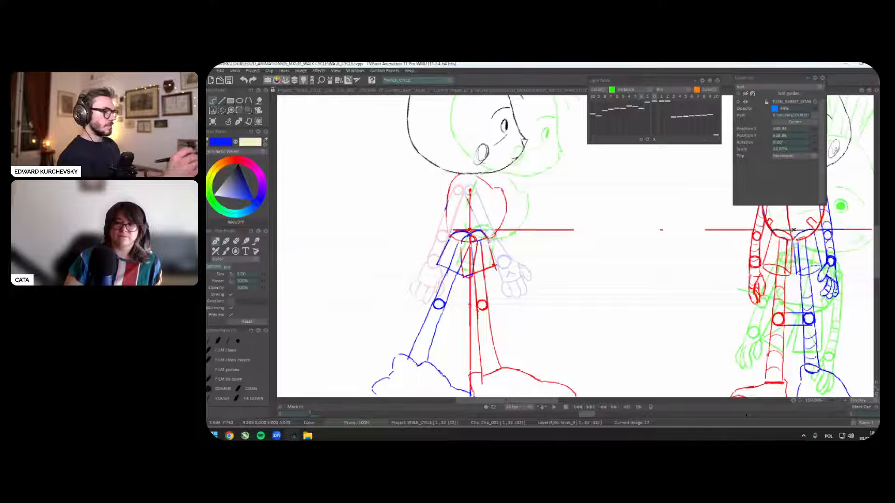
Step: On image 17, rotate and shift the green light-table reference to line up with the side-view pelvis and red shorts leg
left_click(654, 139)
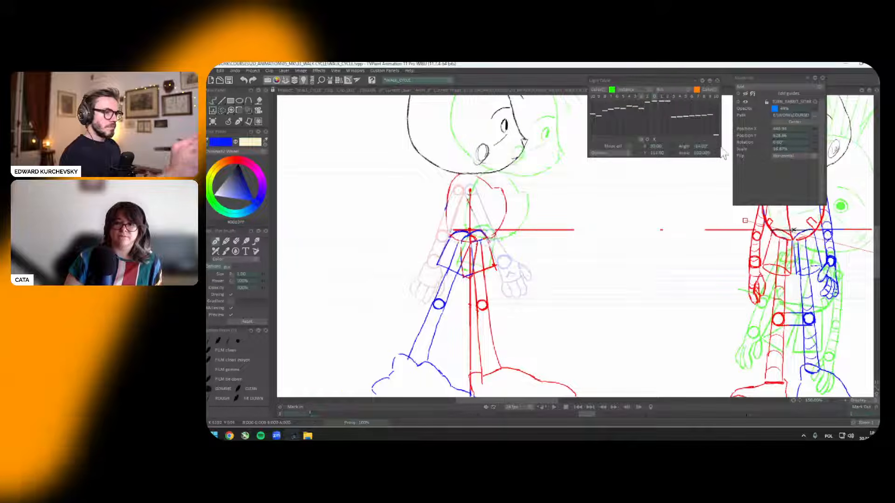
left_click_drag(718, 150, 721, 157)
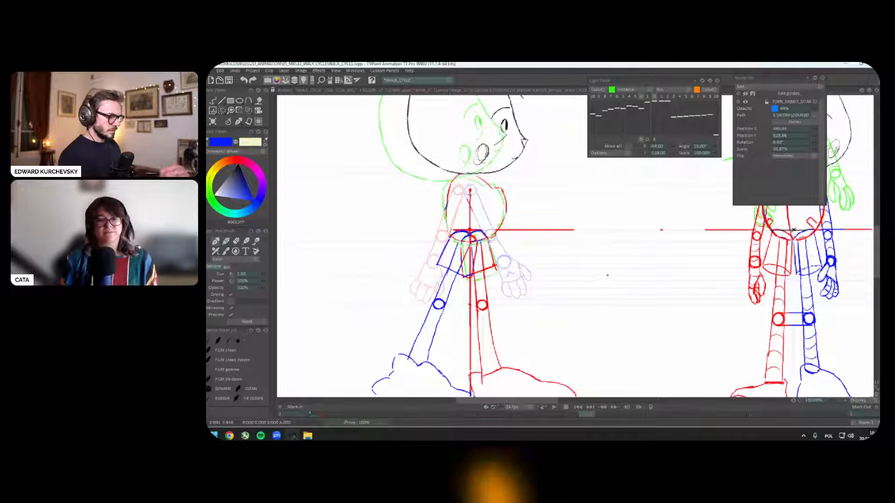
left_click_drag(715, 150, 718, 151)
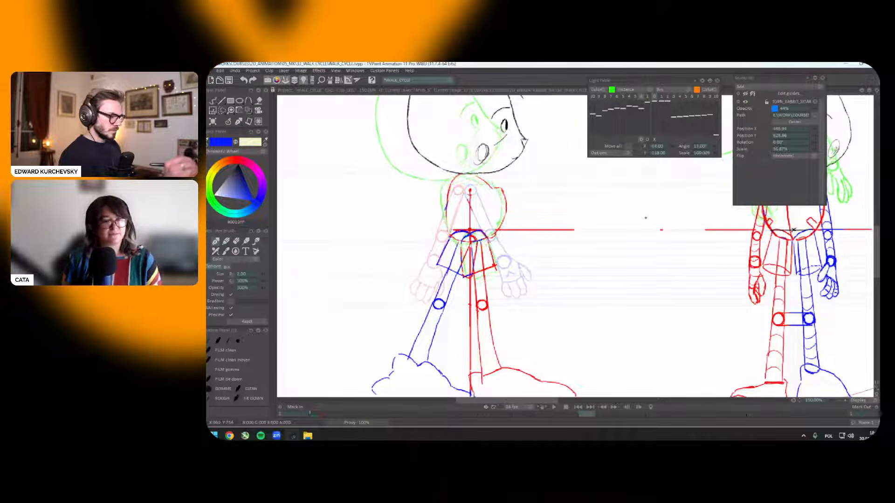
key("Escape")
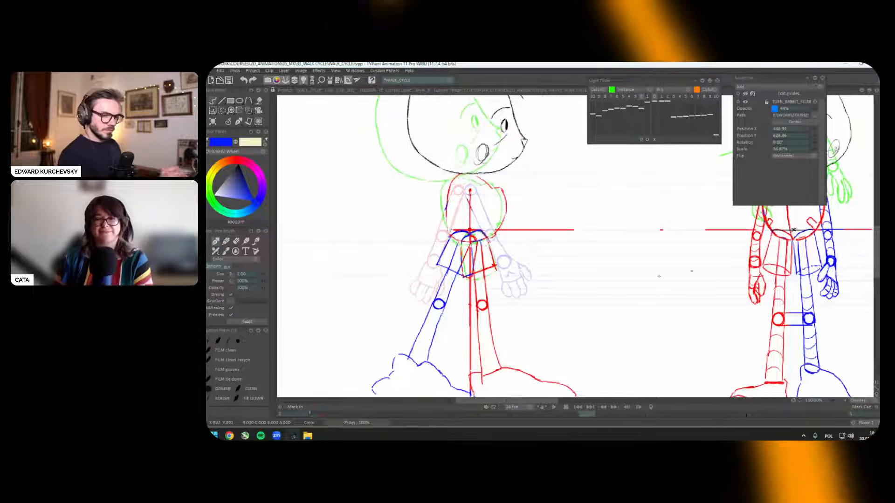
left_click_drag(788, 287, 769, 295)
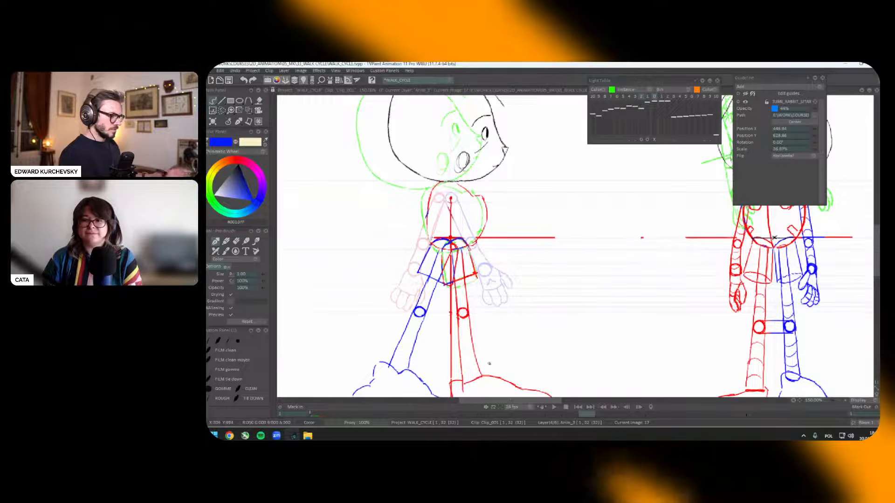
Step: Flip back and forth between images 9 and 17 to compare the side-view torso, pelvis and shorts
key("Left")
key("Left")
key("Right")
key("Right")
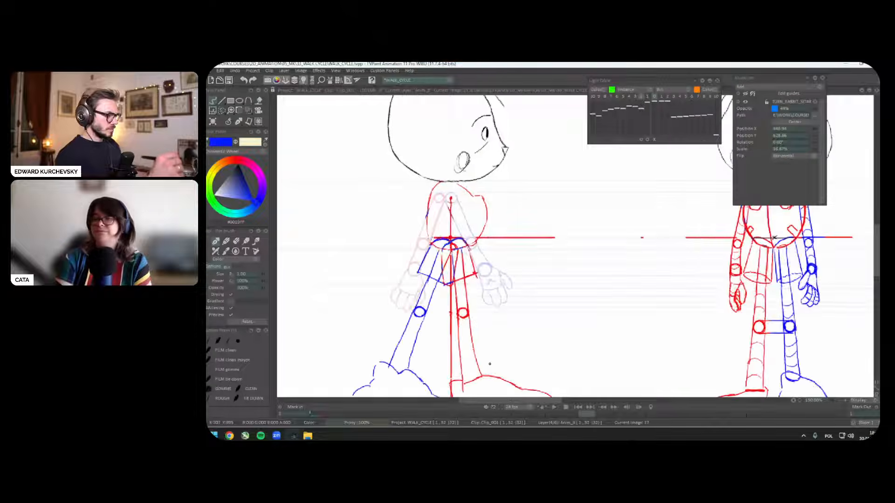
key("Left")
key("Left")
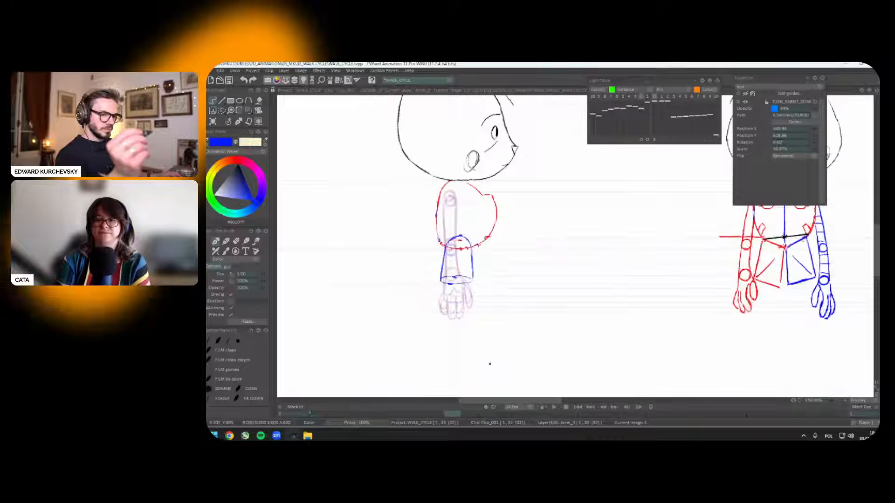
key("Right")
key("Right")
key("Left")
key("Left")
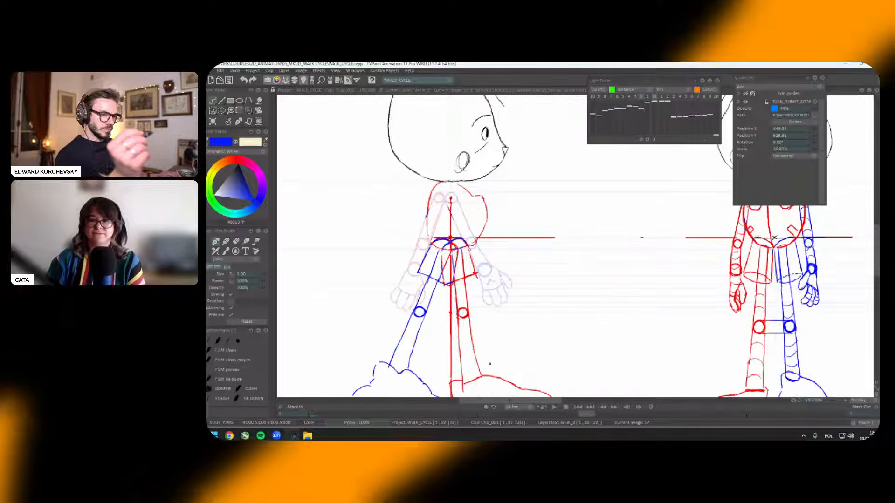
key("Right")
key("Right")
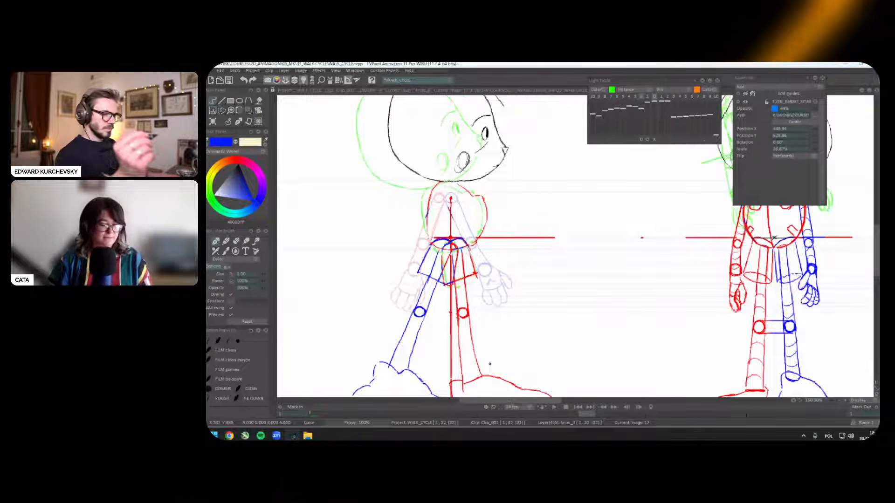
Step: Redraw the side-view red shorts leg and its hem on image 17 in red, following the green reference
left_click_drag(480, 243, 483, 241)
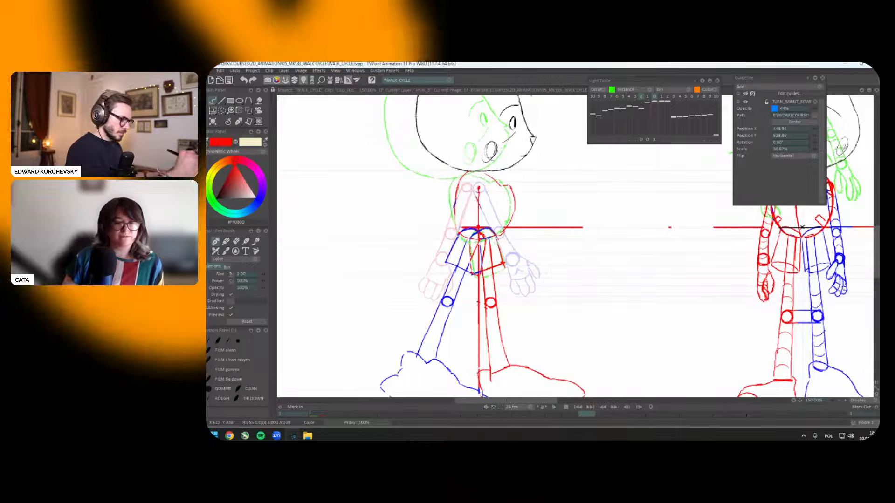
left_click_drag(473, 275, 503, 263)
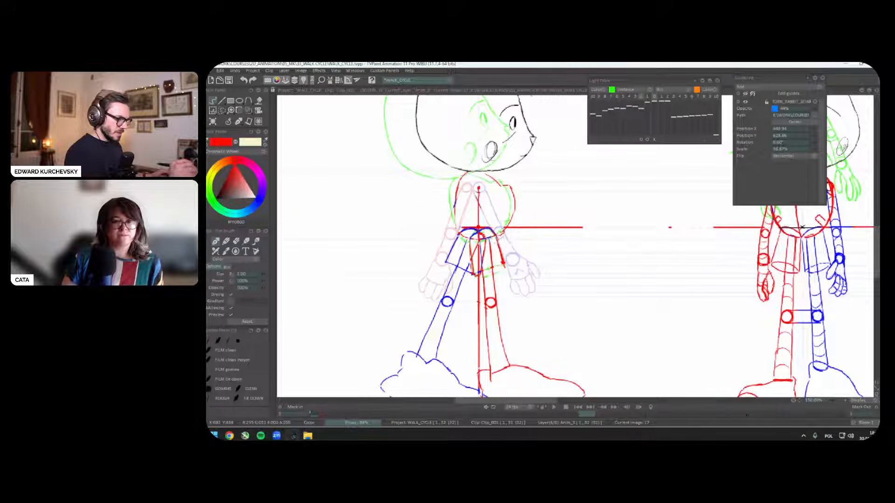
left_click_drag(479, 275, 504, 268)
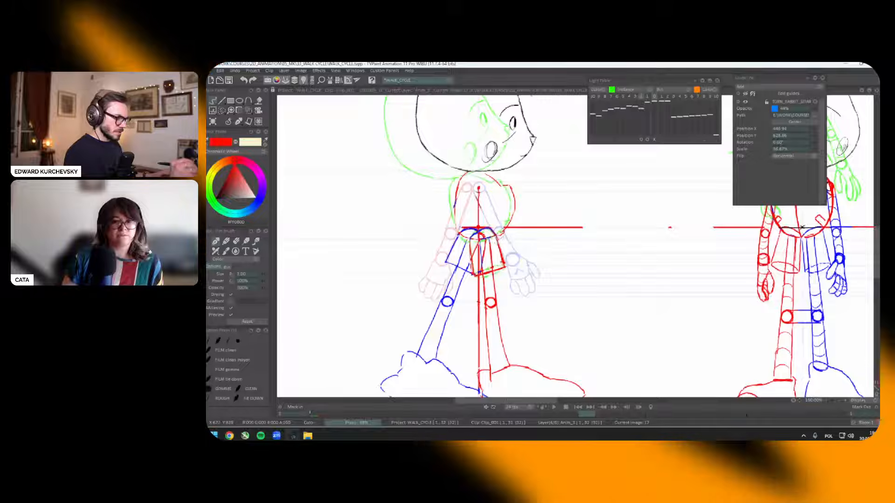
left_click_drag(606, 269, 606, 266)
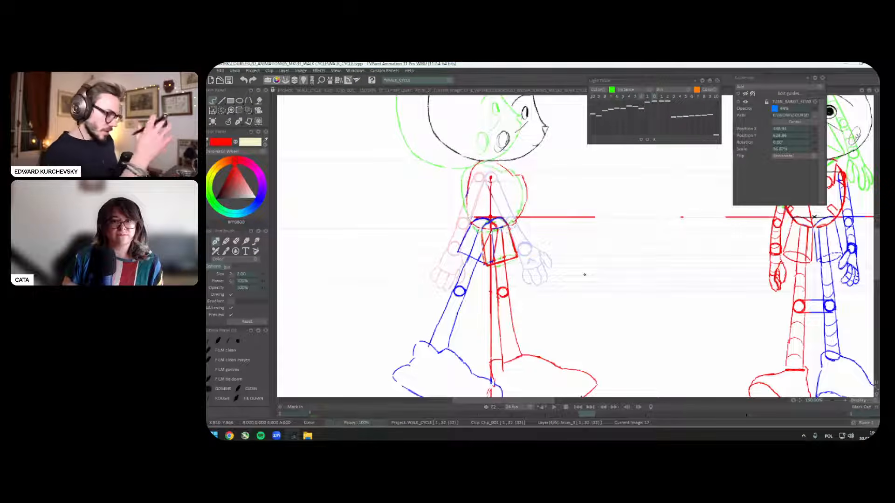
Step: Realign the light-table reference with the side-view blue shorts leg on image 17 and redraw that leg in blue
left_click(641, 140)
left_click_drag(717, 146, 719, 154)
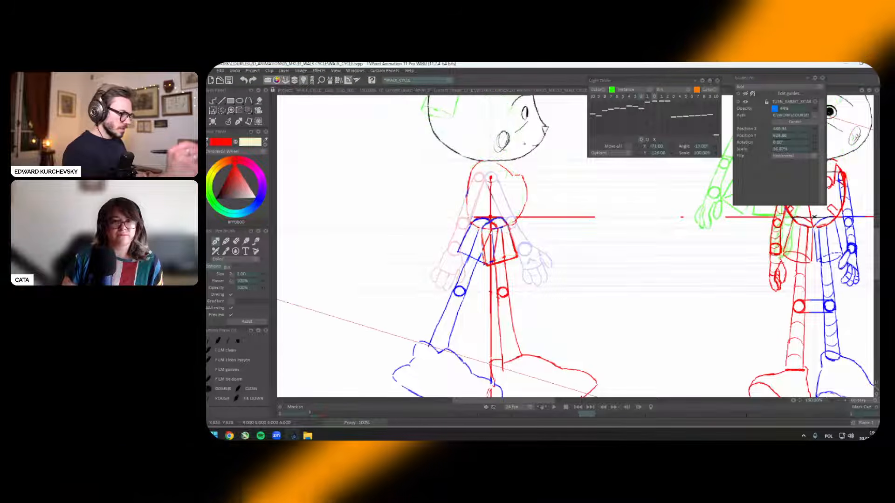
mouse_move(494, 123)
left_mouse_down()
mouse_move(551, 257)
mouse_move(521, 279)
mouse_move(528, 270)
left_mouse_up()
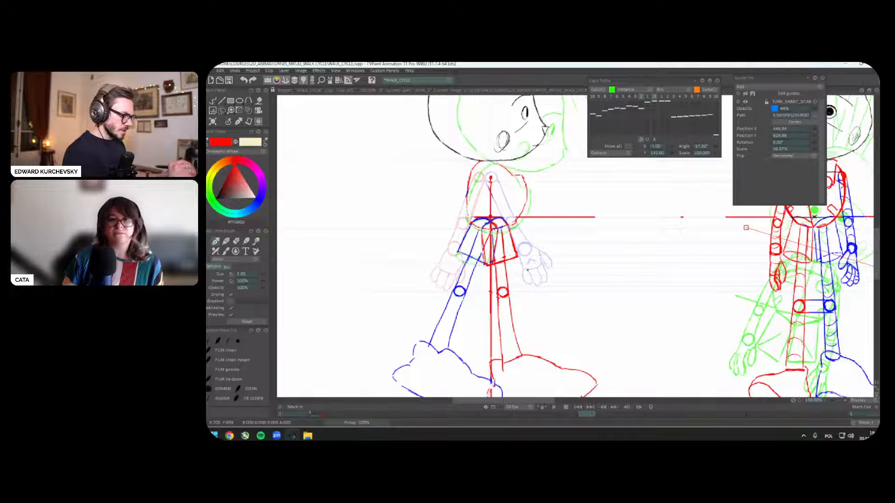
left_click(717, 148)
left_click_drag(606, 243, 607, 246)
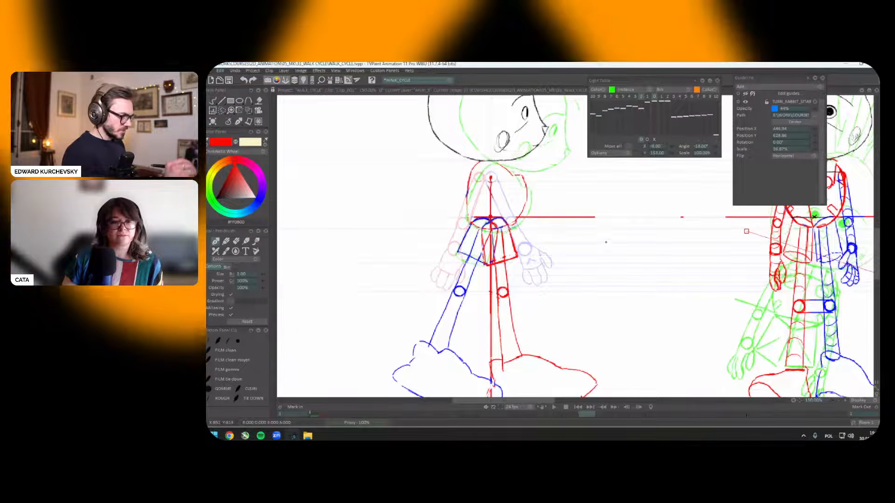
left_click(238, 122)
left_click(254, 203)
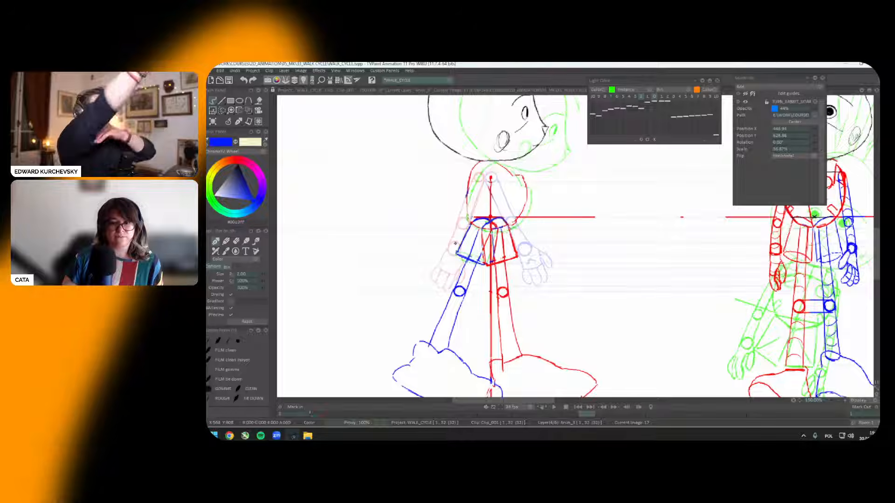
Step: Turn off the light table and flip through the key poses to check the shorts and pelvis, finishing on image 9
key("l")
key("minus")
key("Right")
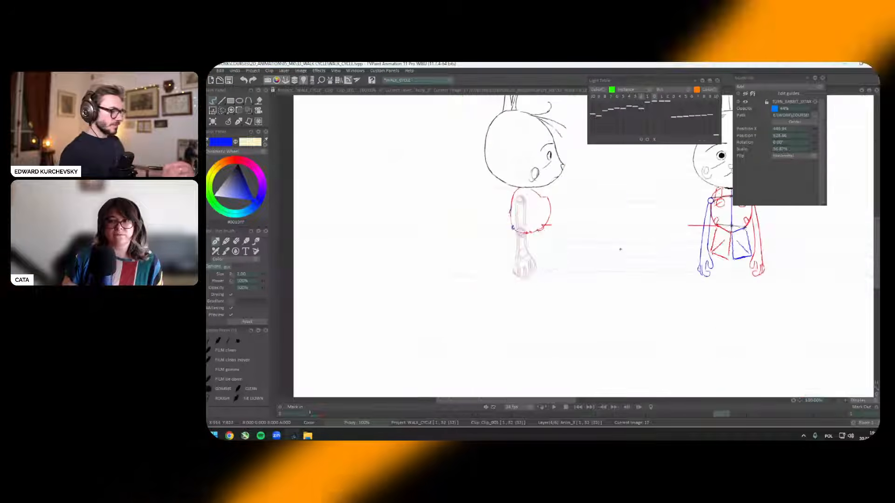
key("Left")
key("Right")
key("Left")
key("Right")
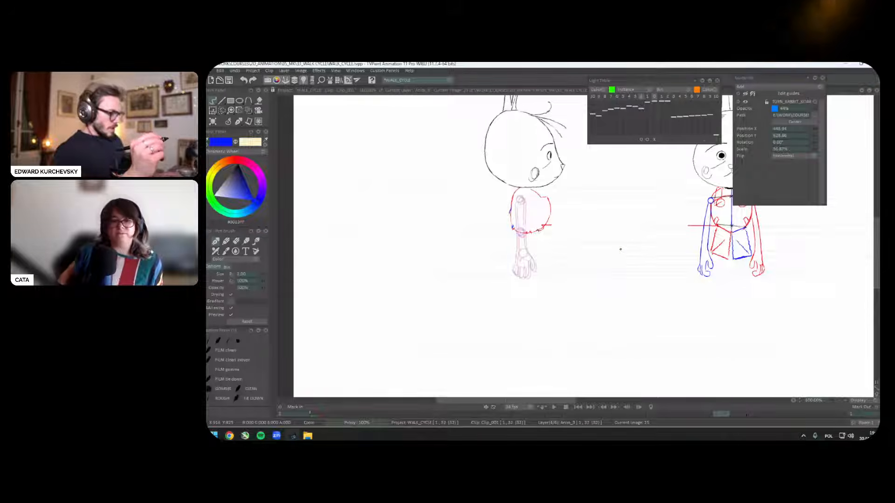
key("Left")
key("Left")
key("Left")
key("Right")
key("Left")
key("Right")
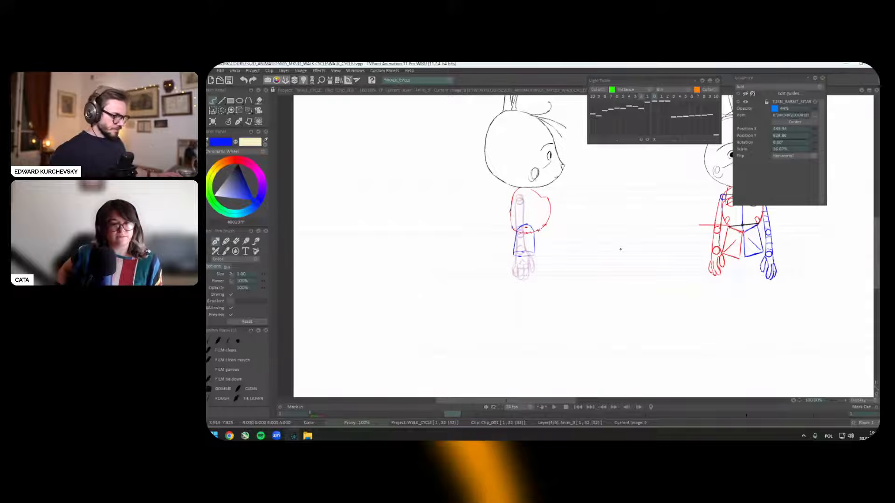
key("Right")
key("Left")
key("Right")
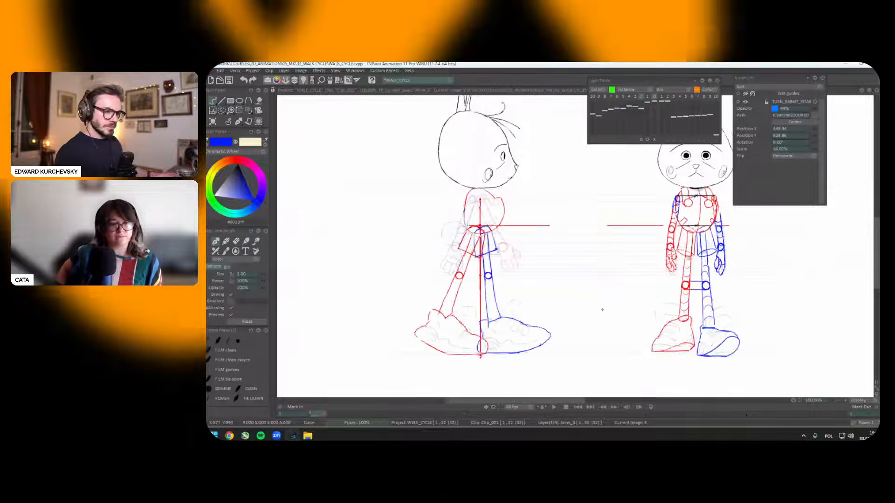
key("Left")
key("Right")
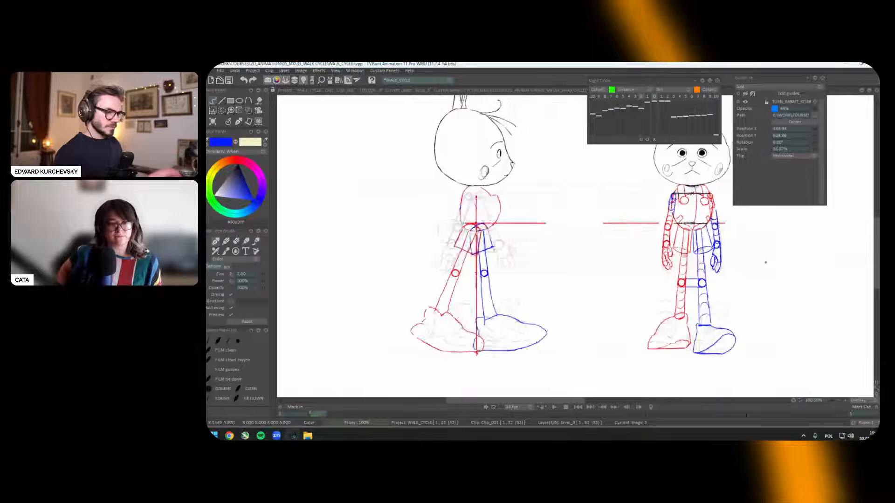
key("Home")
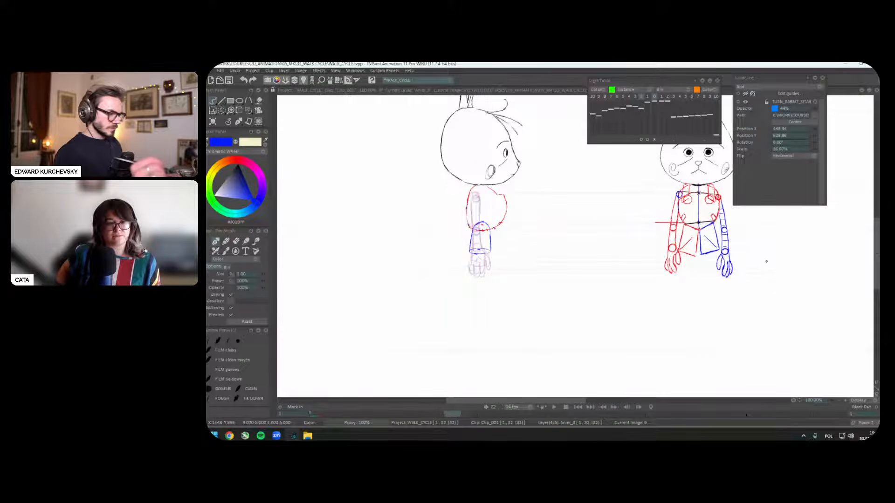
key("Left")
key("Right")
key("Left")
key("Right")
key("Left")
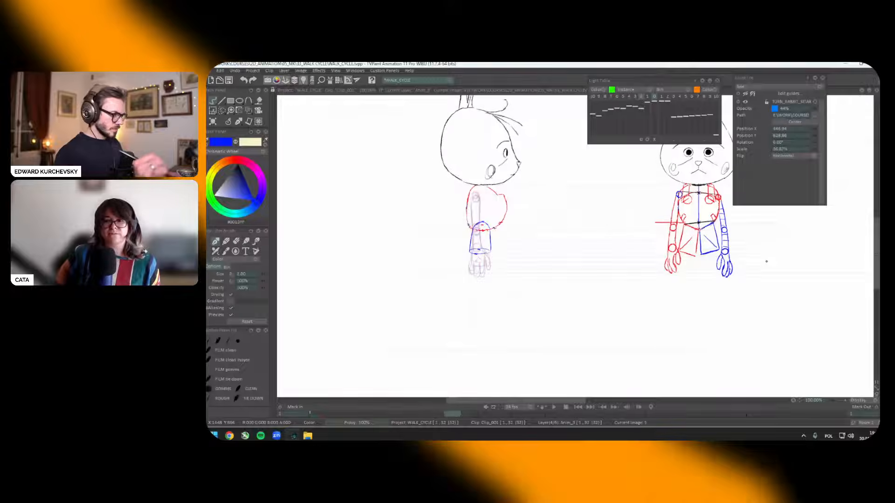
Step: Copy the side-view blue shorts leg as a brush, stamp it in the empty space between the two views, and recolor the copy red
left_click(236, 161)
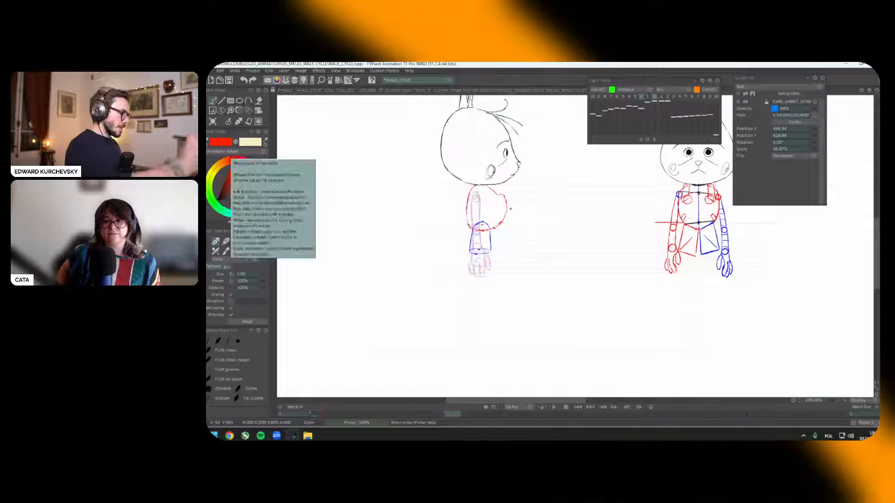
scroll(545, 233, "up", 2)
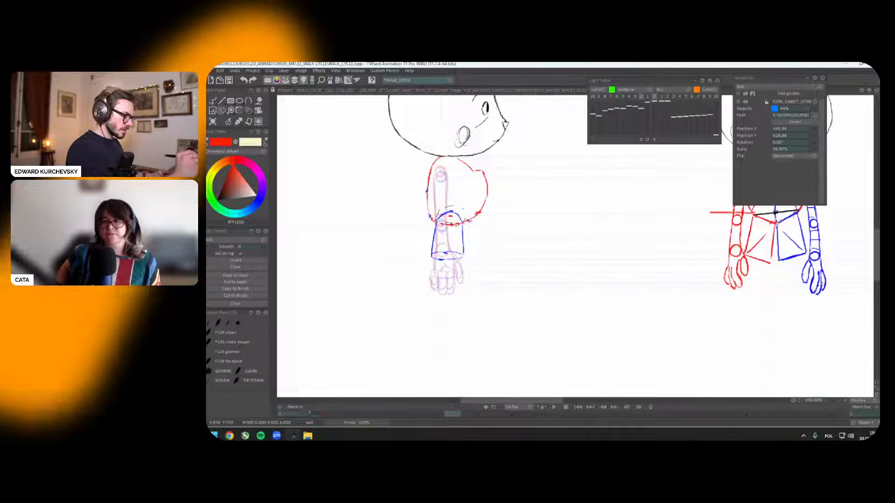
left_click(241, 288)
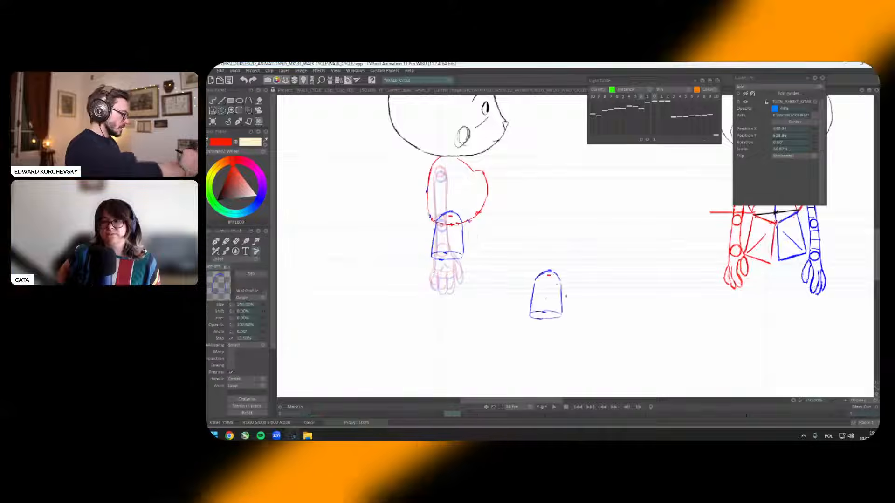
key("s")
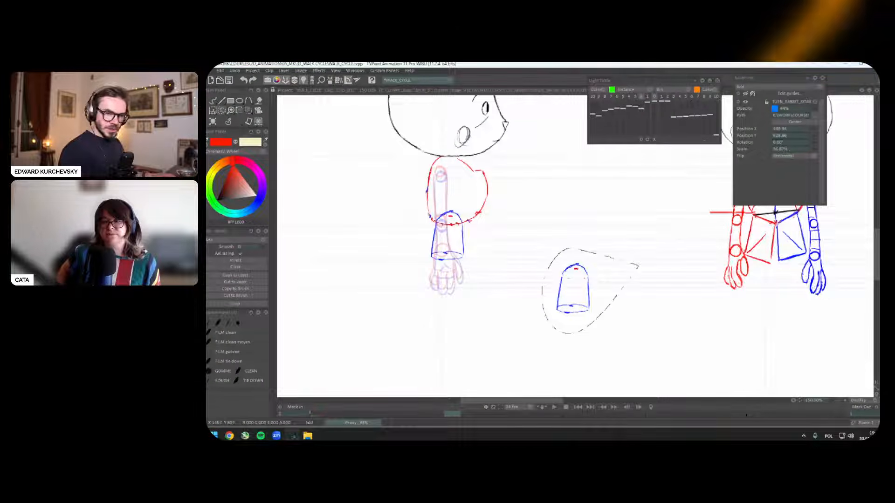
mouse_move(854, 272)
left_click_drag(741, 297, 690, 315)
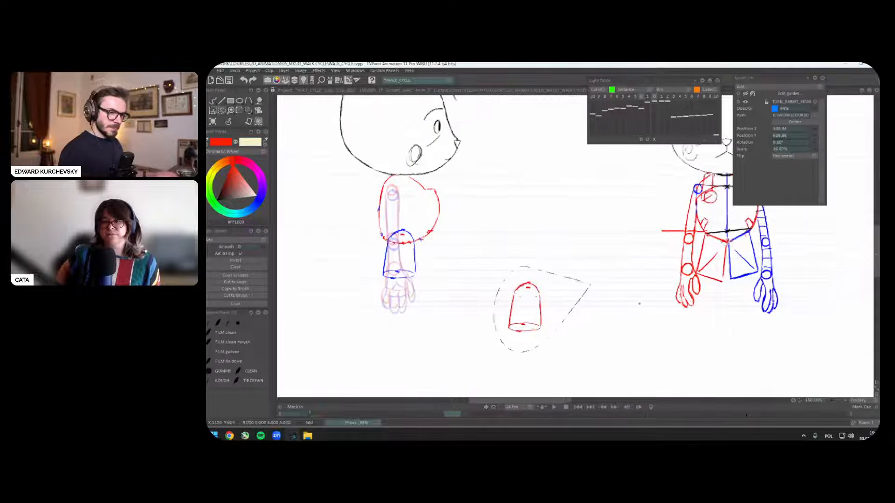
Step: Draw a blue horizontal guide from the front-view hip to the side-view torso and undo it
left_click(240, 127)
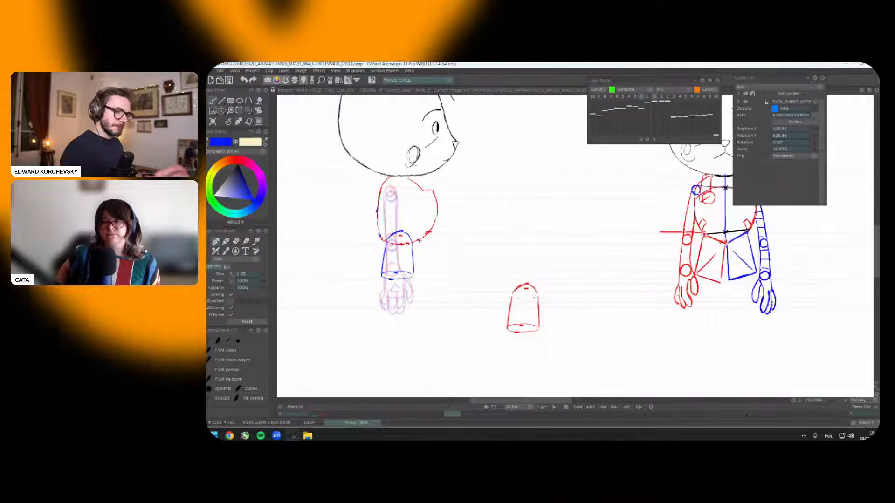
left_click_drag(751, 233, 400, 235)
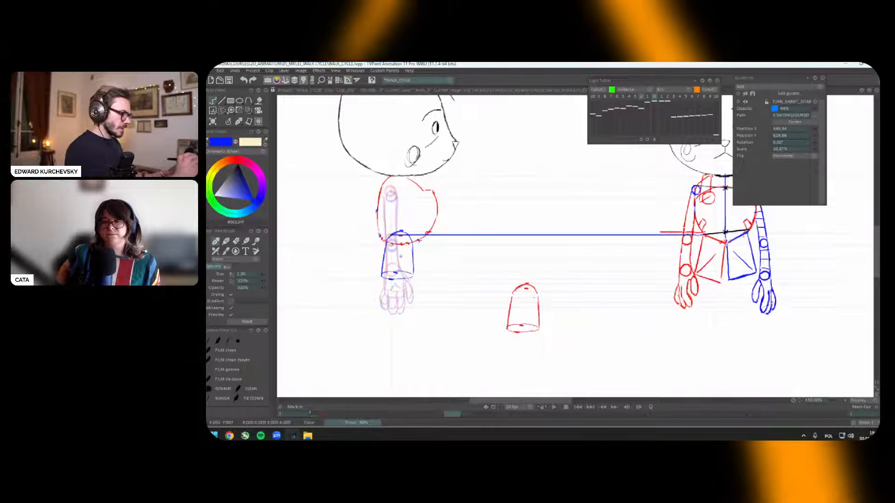
key("ctrl+z")
Step: Move the red shorts leg copy onto the side-view hip over the blue leg on image 9 and rotate it slightly
key("s")
left_click_drag(539, 270, 493, 312)
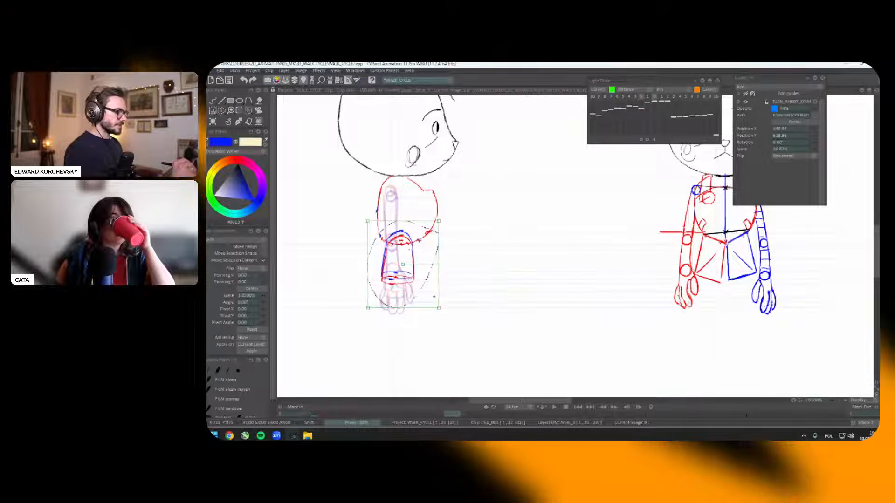
key("Return")
left_click(228, 121)
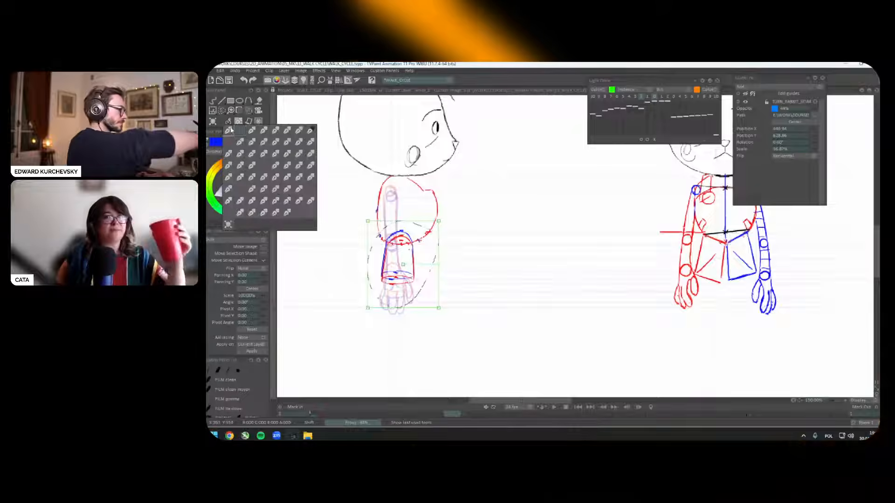
left_click(231, 129)
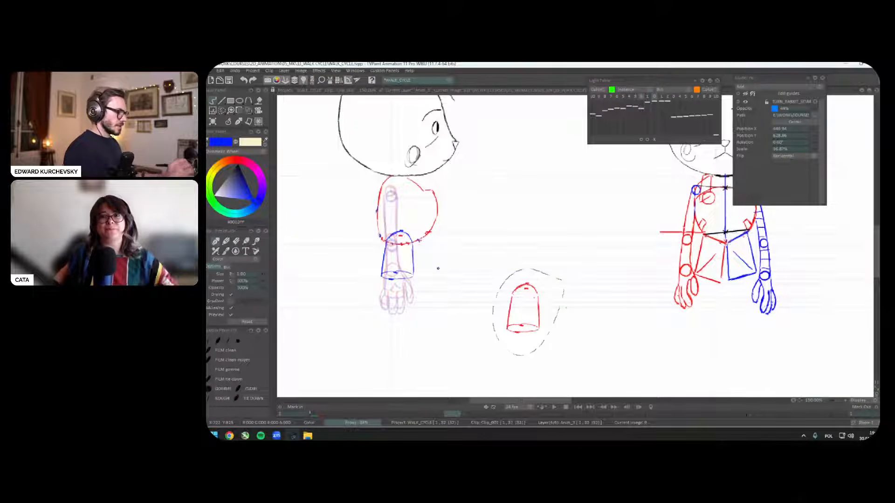
left_click_drag(445, 289, 404, 263)
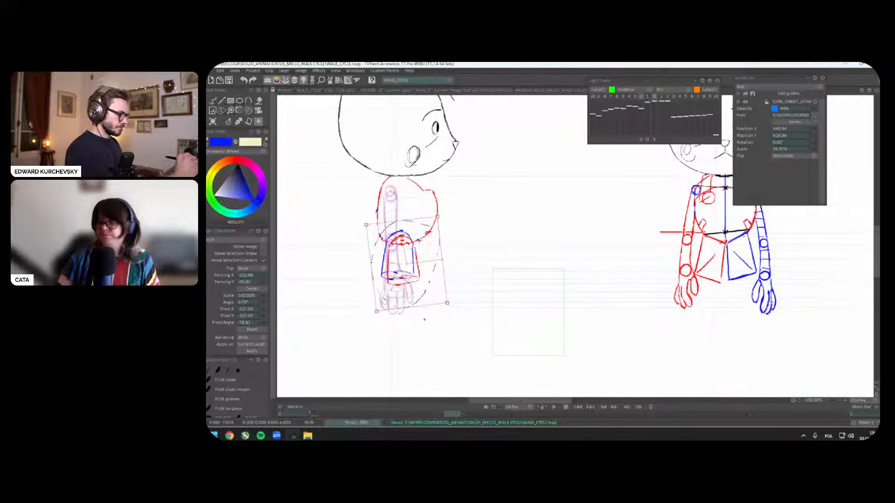
right_click(228, 123)
left_click(227, 120)
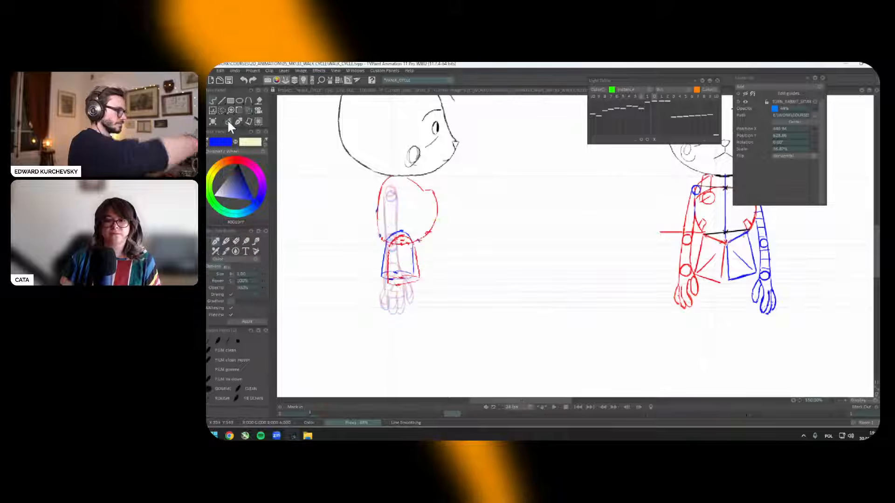
Step: Flip between the contact poses on images 1 and 17 to check the shorts against the light-table reference
scroll(608, 274, "down", 2)
key("Home")
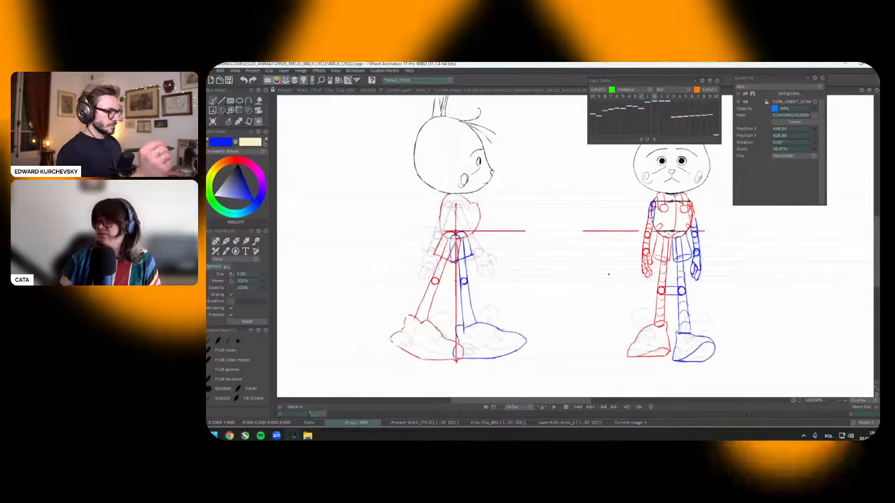
key("Return")
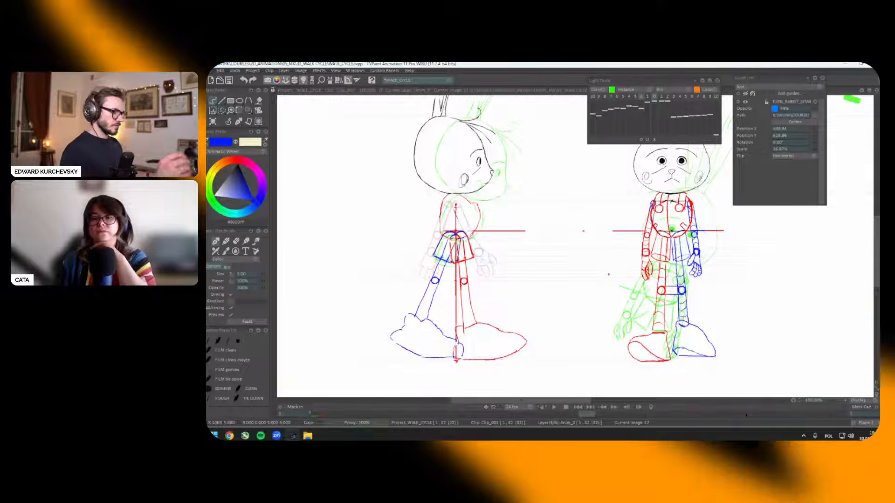
key("plus")
left_click_drag(671, 158, 709, 169)
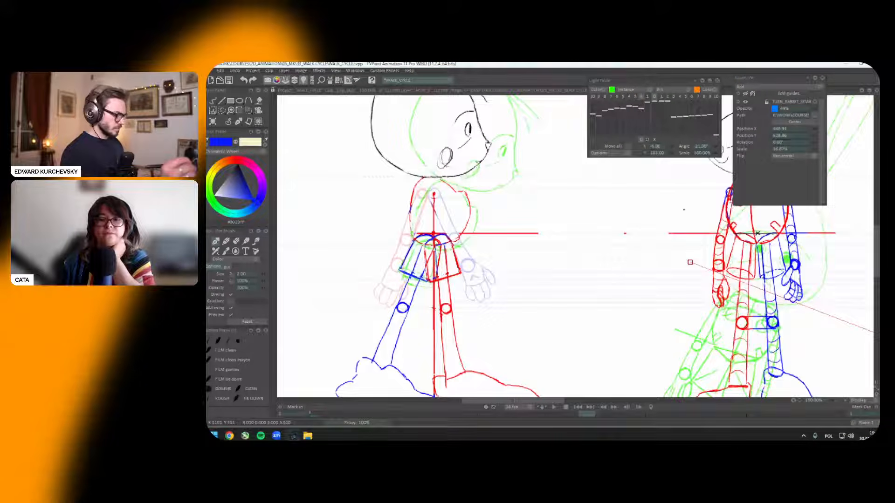
key("Escape")
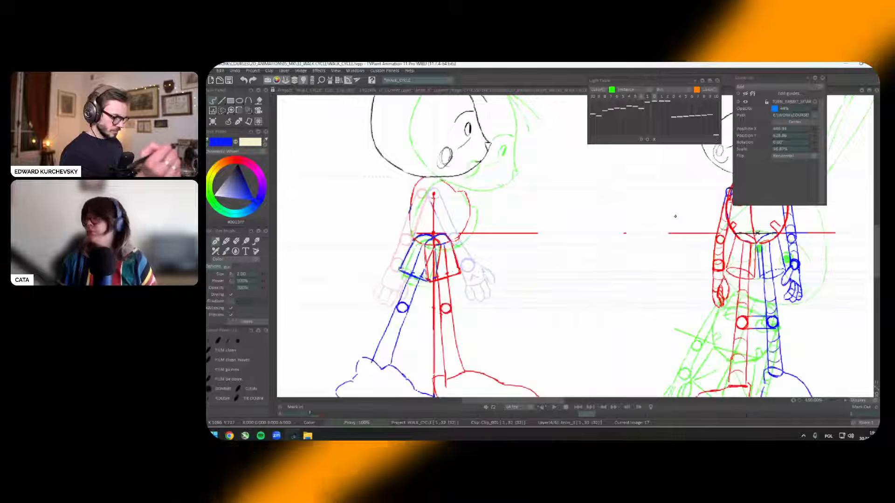
key("Left")
key("Left")
key("Right")
key("Right")
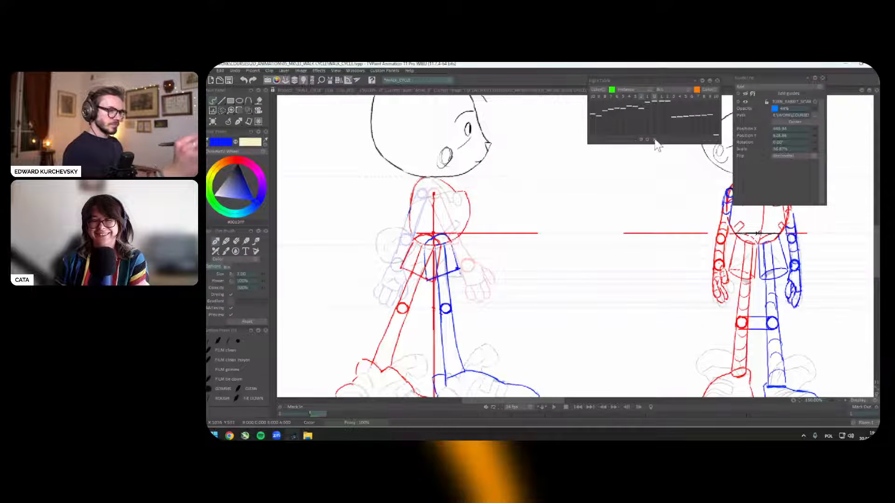
Step: Turn on the next-image light-table reference on image 1 and align it with the side-view torso and blue shorts leg
left_click(668, 97)
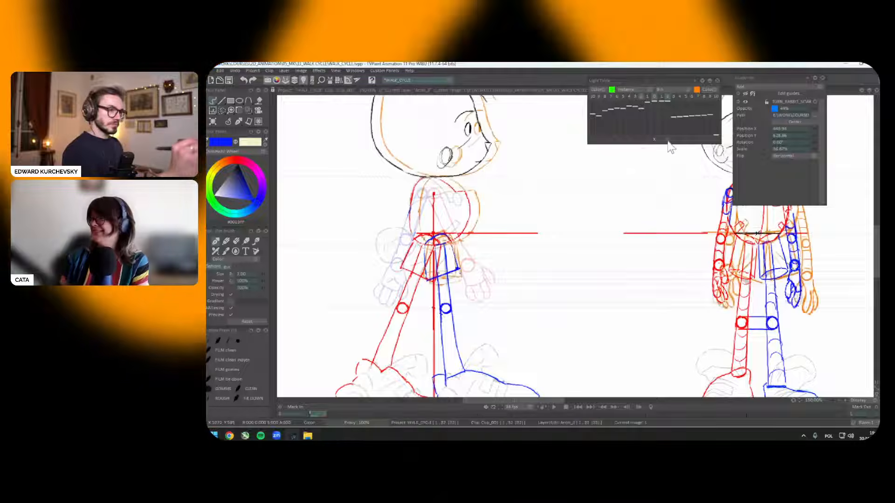
left_click_drag(693, 164, 688, 178)
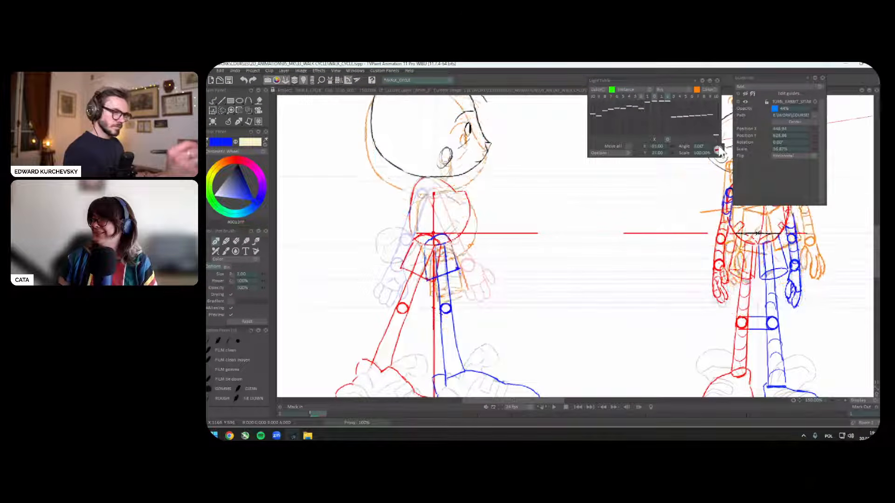
mouse_move(631, 224)
left_mouse_down()
mouse_move(626, 212)
mouse_move(660, 193)
left_mouse_up()
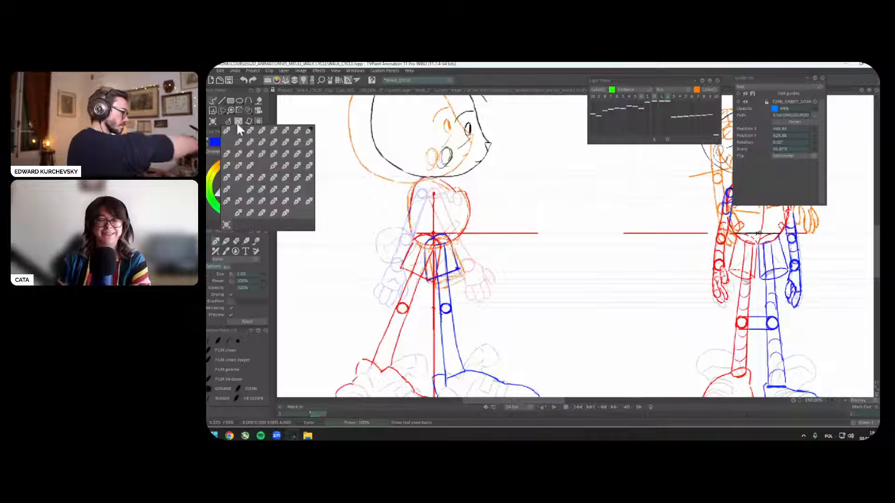
left_click_drag(447, 270, 512, 232)
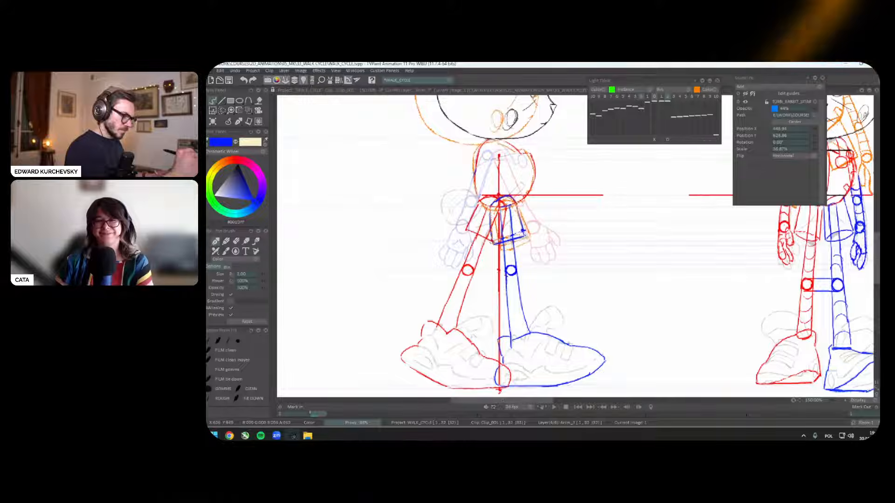
key("Right")
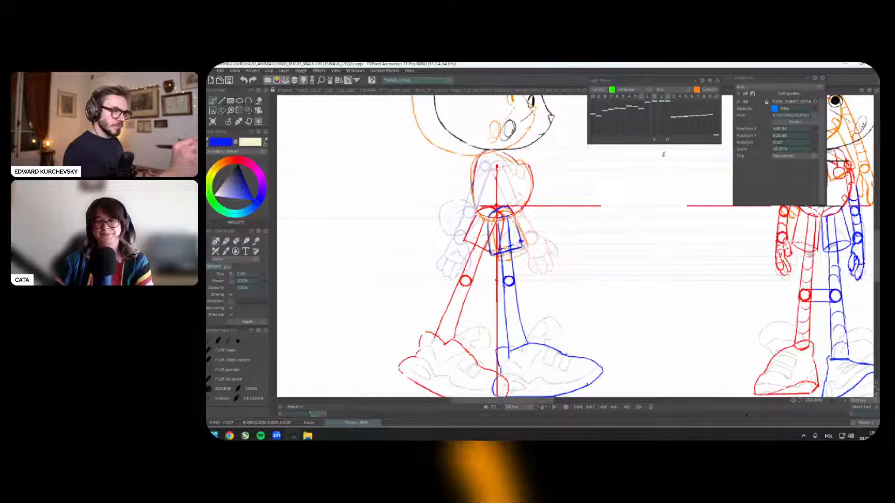
Step: Realign the light-table reference with the side-view red shorts leg on image 1 and set the drawing color to red
left_click(667, 140)
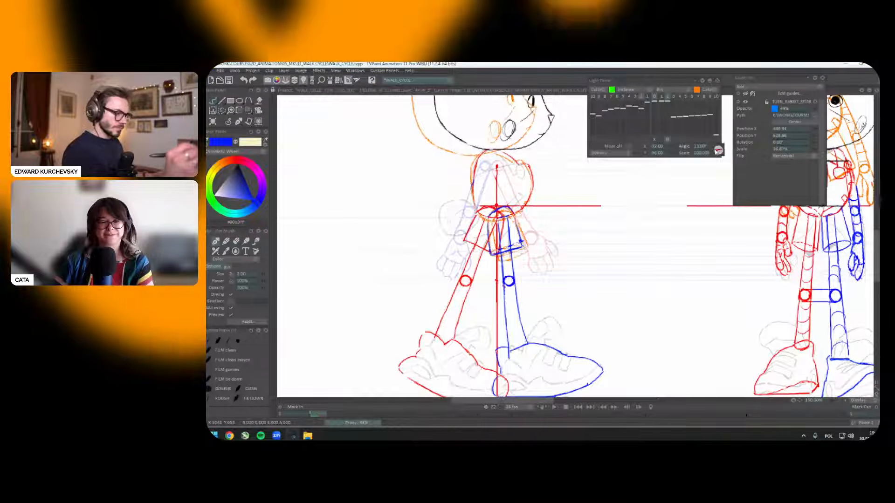
left_click_drag(716, 151, 719, 152)
left_click_drag(661, 238, 602, 323)
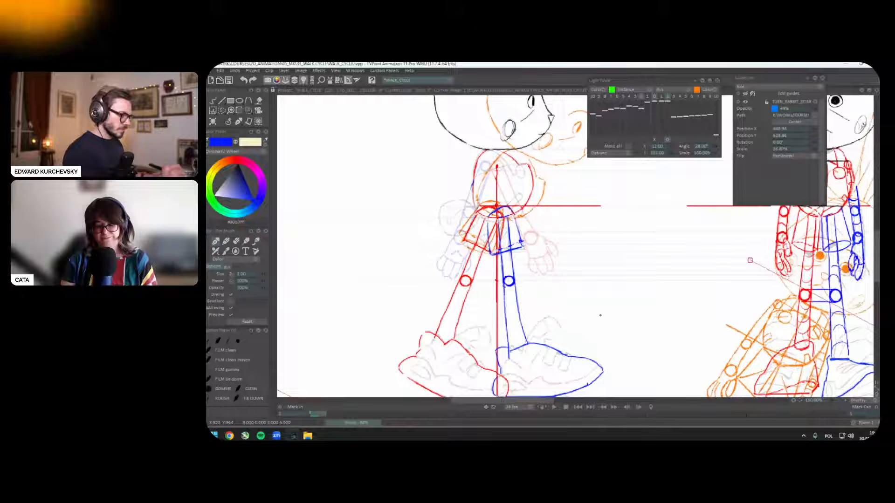
left_click(668, 140)
left_click(233, 158)
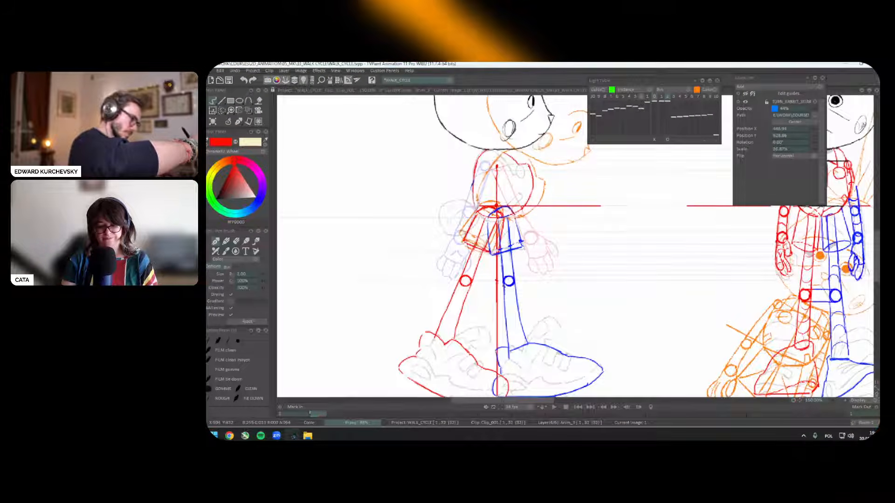
Step: Go to image 25 and draw a blue horizontal guide from the front-view hip to the side-view torso
key("l")
scroll(626, 264, "down", 2)
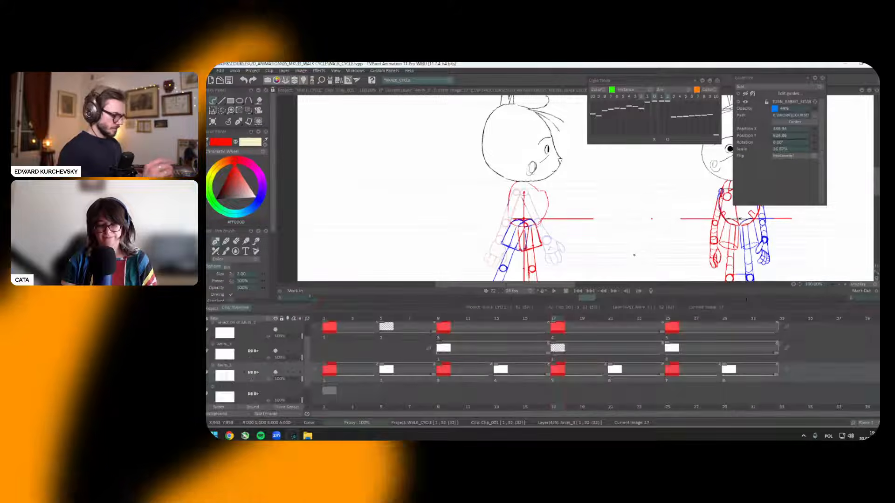
left_click_drag(637, 362, 555, 397)
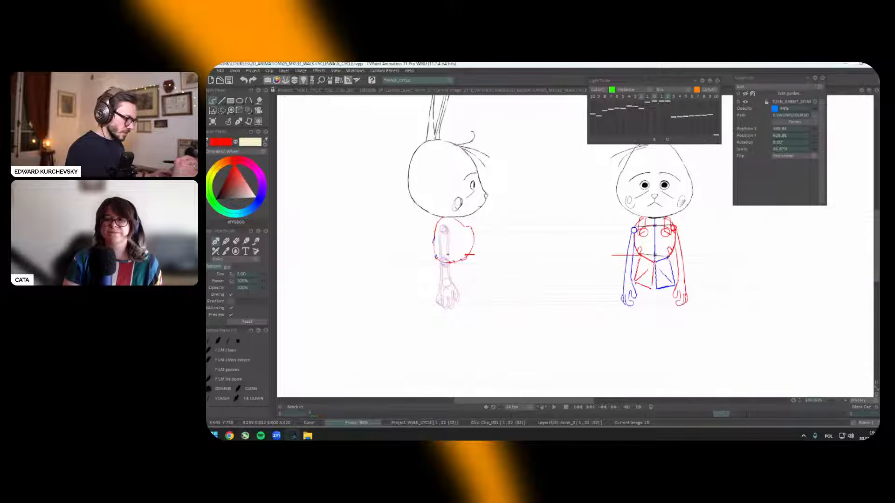
left_click(630, 254, "ctrl")
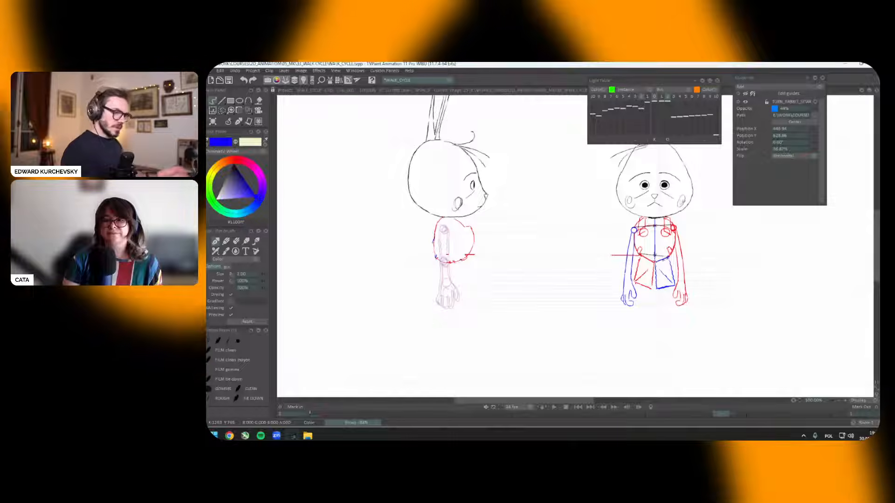
left_click_drag(668, 257, 436, 258)
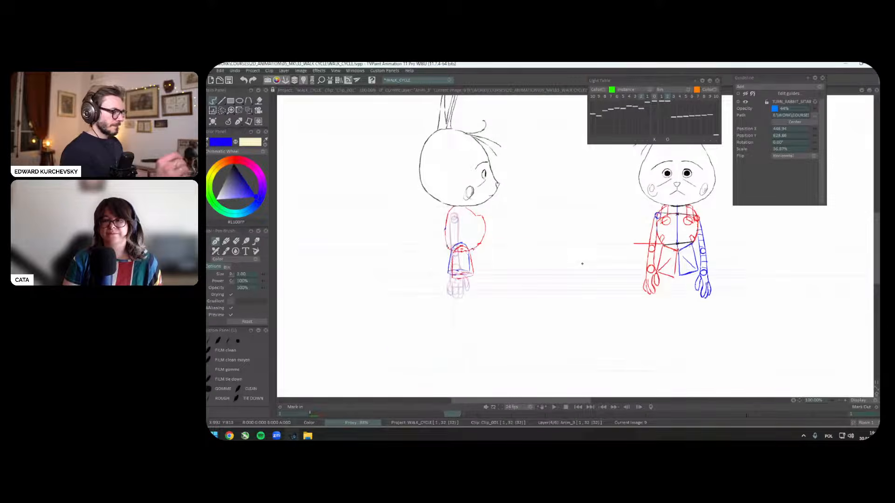
Step: Copy both side-view shorts legs from image 9 as a brush and stamp them under the side-view torso on image 25
key("s")
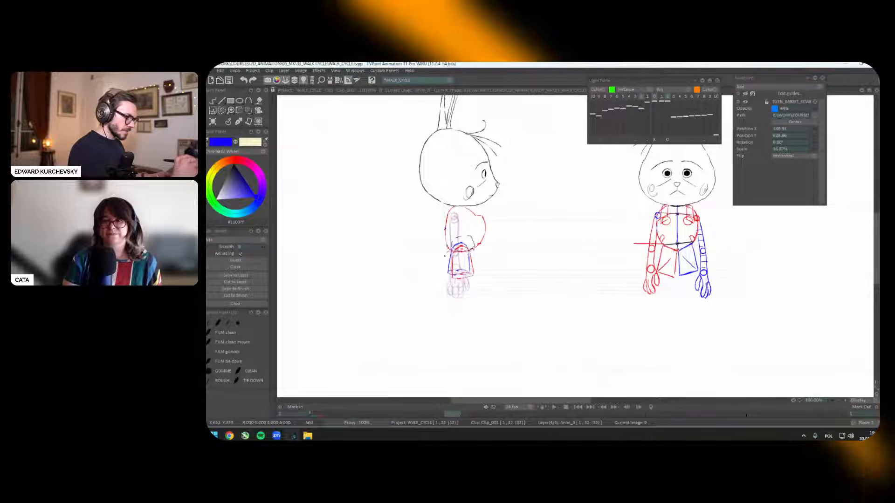
key("Right")
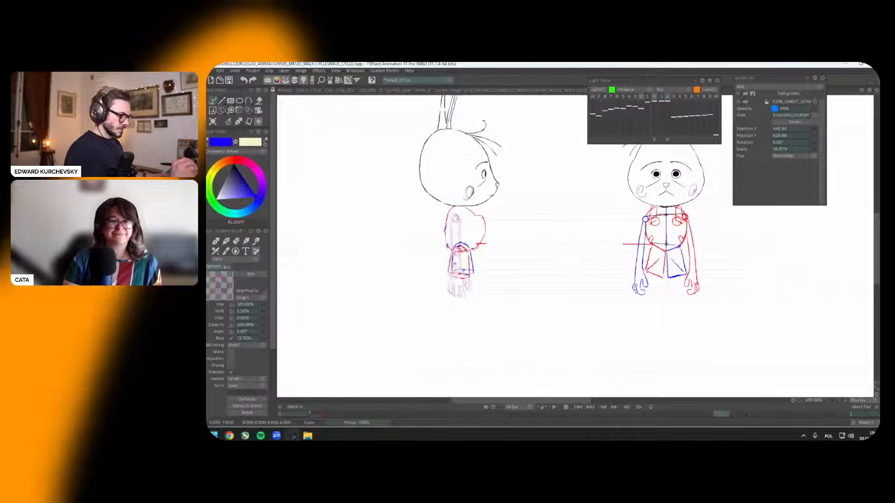
key("Right")
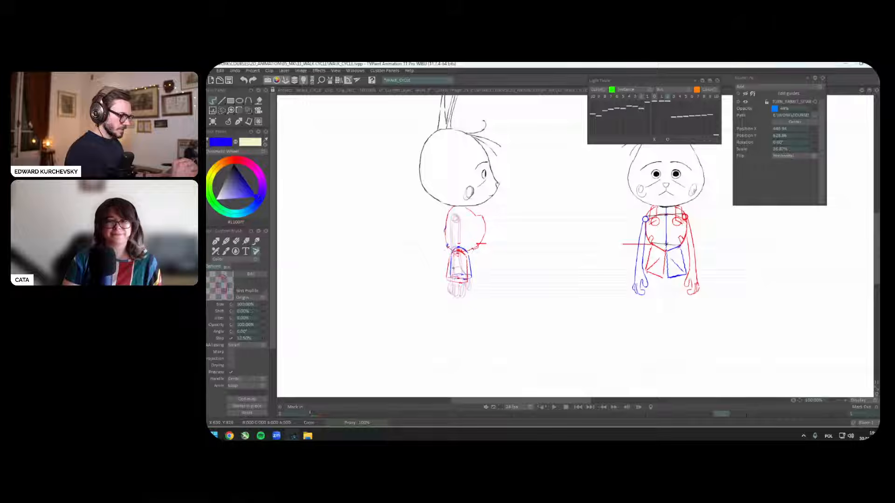
left_click(453, 269)
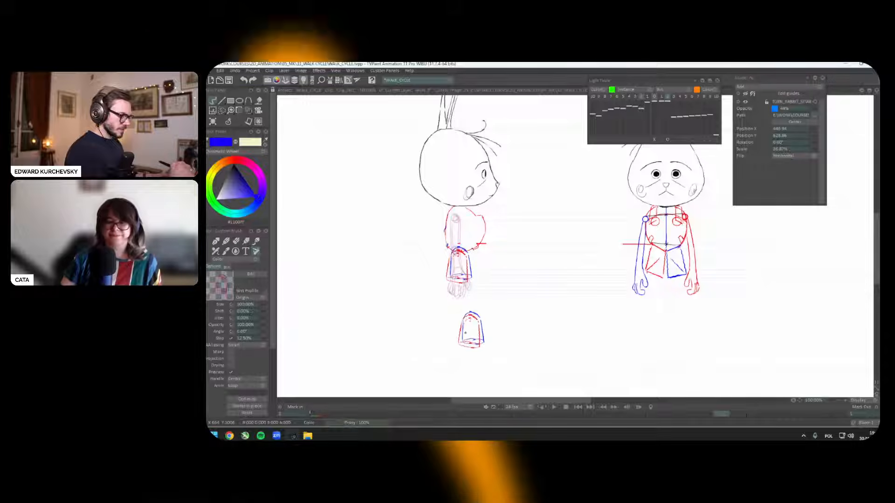
key("Right")
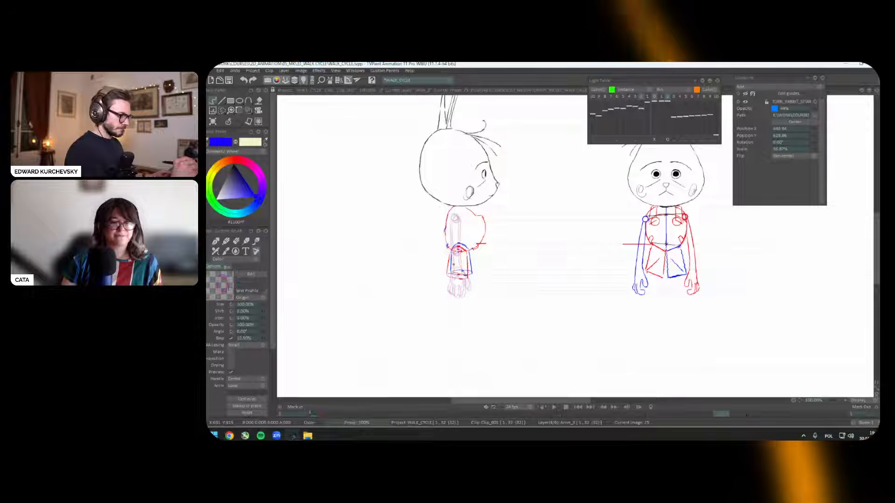
Step: Select the blue leg of the stamped side-view shorts on image 25 and recolor it red
key("plus")
left_click_drag(541, 249, 605, 226)
key("s")
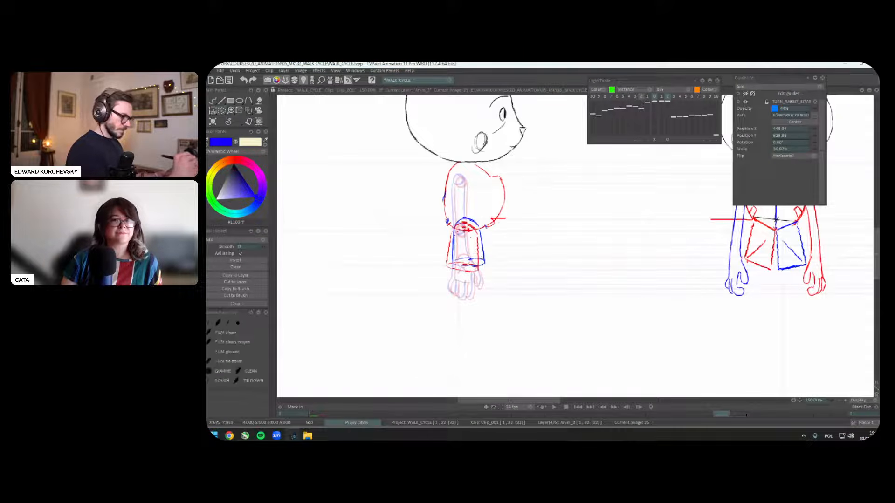
mouse_move(480, 269)
left_mouse_down()
mouse_move(487, 254)
mouse_move(460, 216)
mouse_move(458, 228)
left_mouse_up()
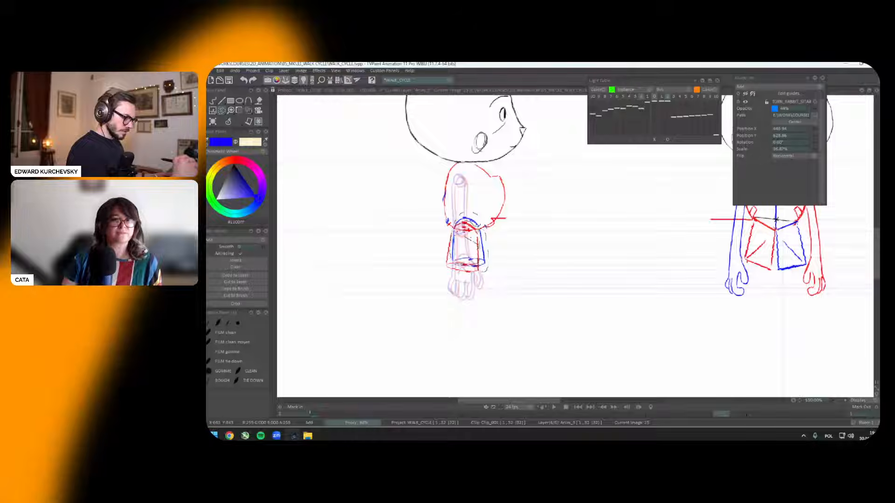
key("Tab")
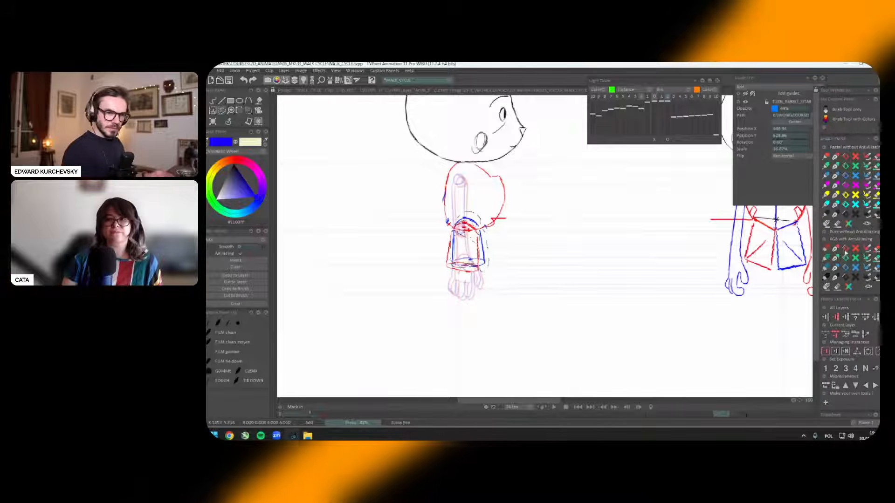
key("Tab")
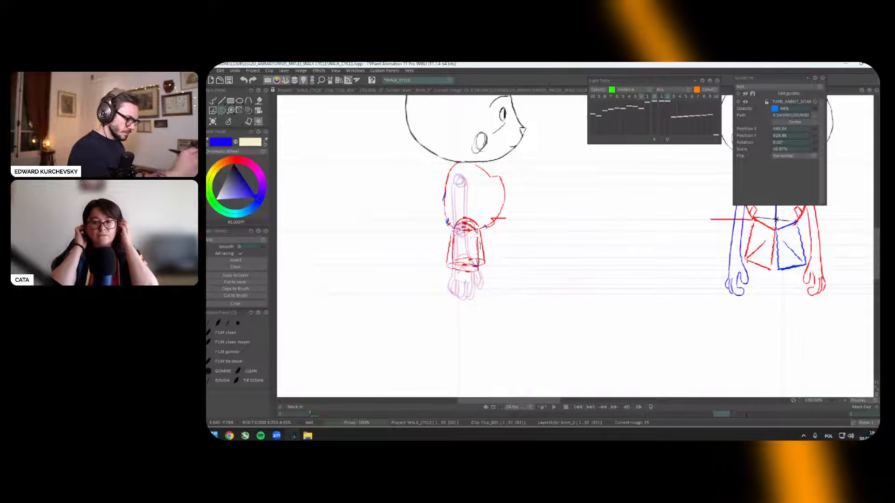
Step: Select the other side-view shorts leg on image 25, recolor it blue and clear the selection
scroll(494, 253, "up", 1)
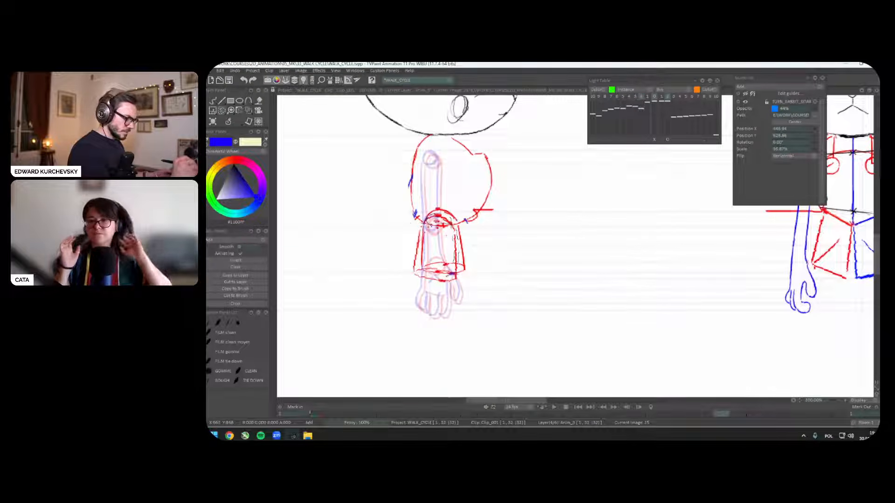
mouse_move(414, 228)
left_mouse_down()
mouse_move(402, 273)
mouse_move(419, 302)
left_mouse_up()
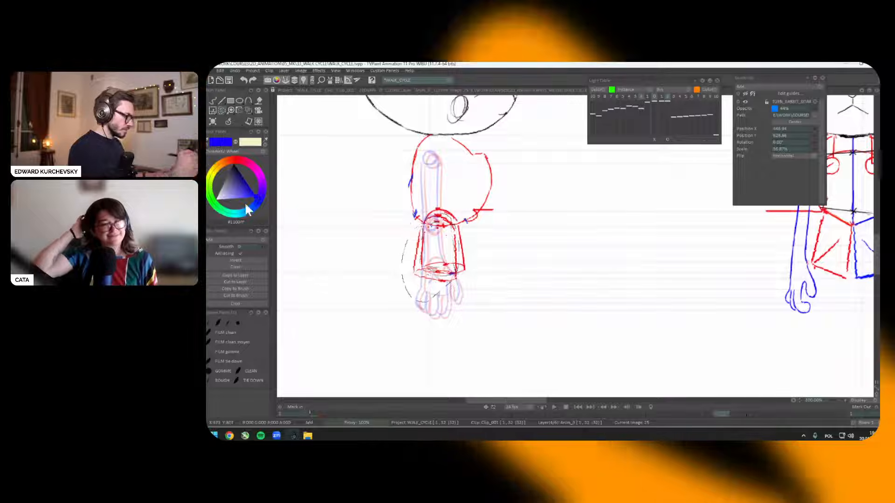
mouse_move(877, 275)
left_click(845, 268)
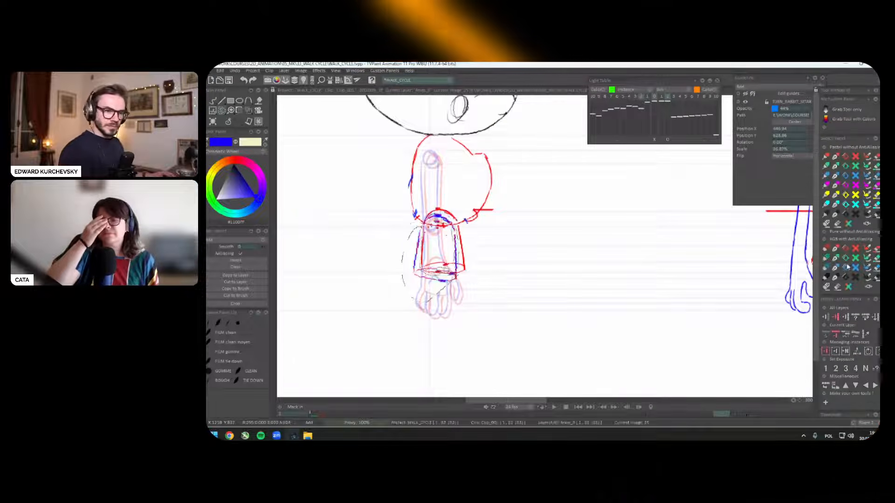
key("ctrl+d")
key("minus")
key("minus")
left_click(249, 122)
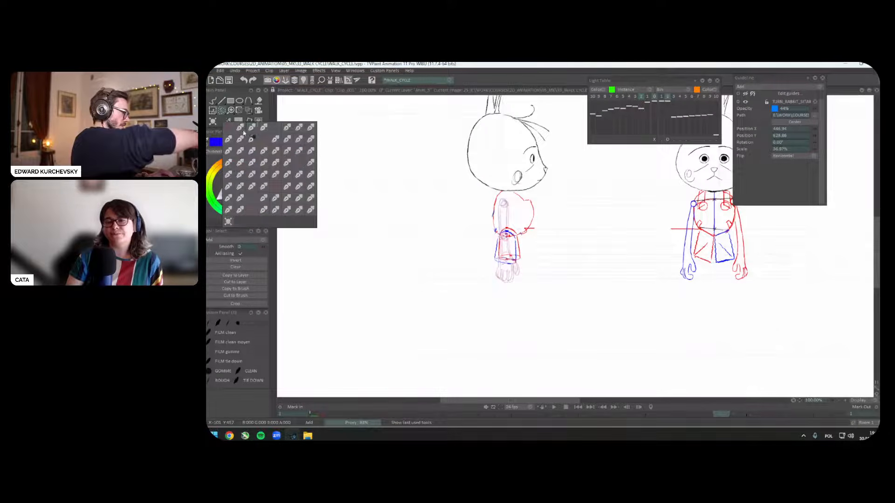
Step: Switch back to the pen brush and play the walk cycle to check the motion in both views
left_click(243, 133)
key("plus")
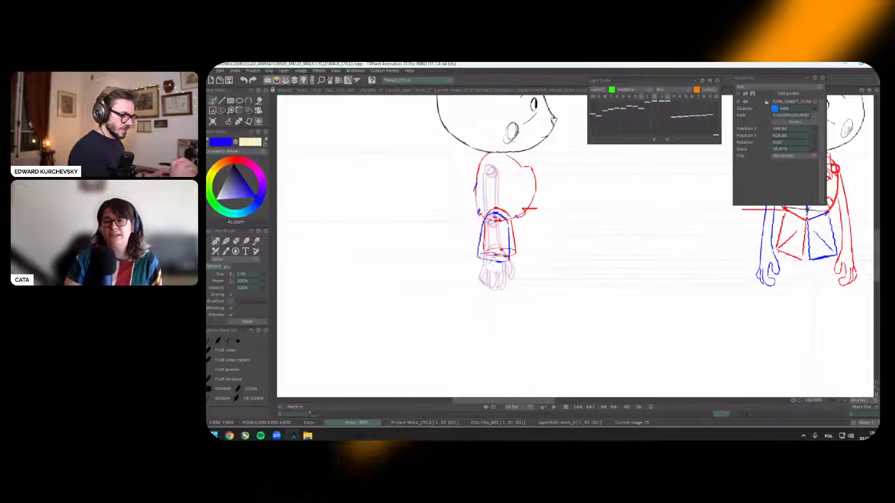
key("minus")
key("minus")
left_click_drag(587, 331, 576, 343)
key("Return")
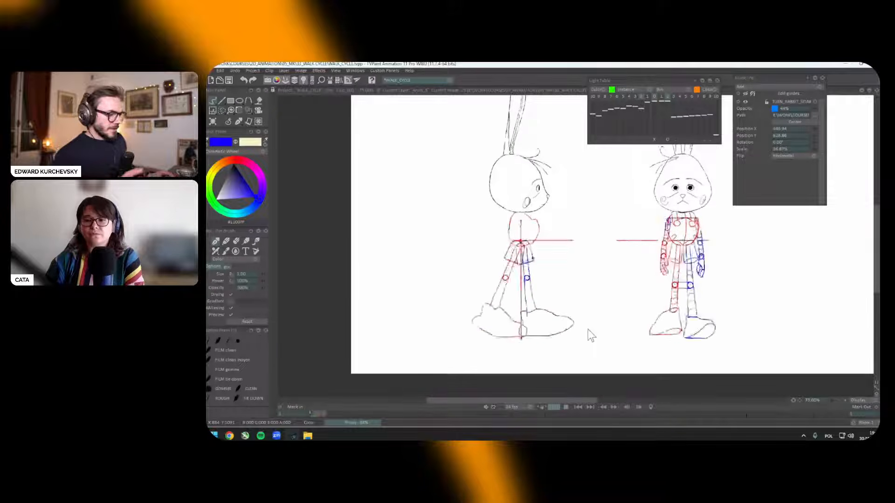
key("Return")
Step: Go to image 1 in the timeline and frame both full-body views of the rabbit
key("plus")
left_click_drag(589, 355, 594, 346)
key("Tab")
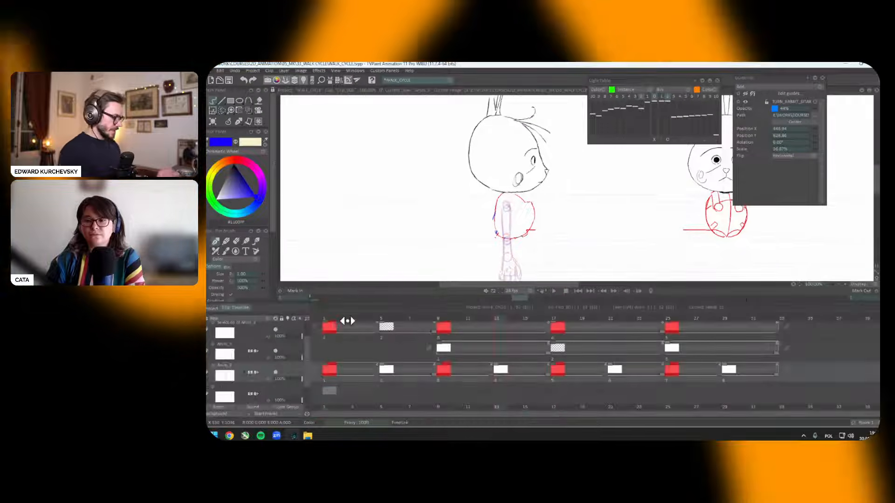
left_click(331, 318)
key("Tab")
left_click_drag(666, 283, 638, 279)
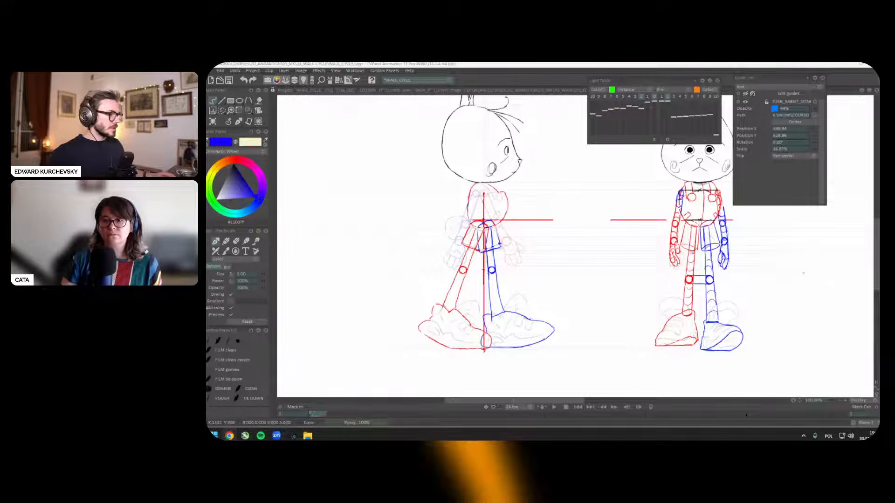
Step: Switch to Chrome and save the blue Google Play ruler image into the walk cycle's REF folder
key("alt+Tab")
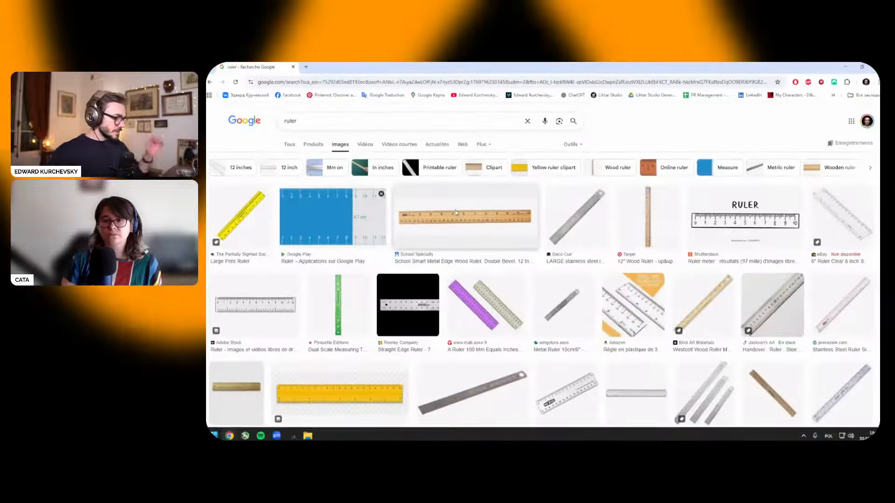
left_click(337, 223)
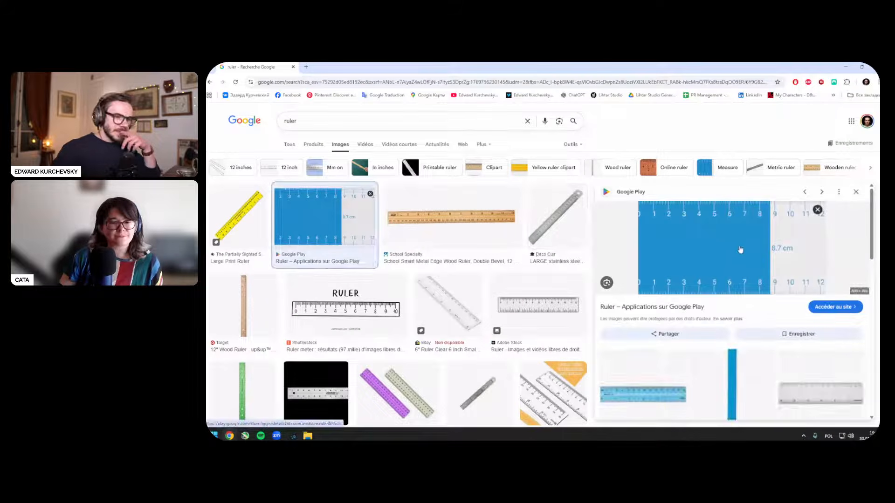
right_click(771, 273)
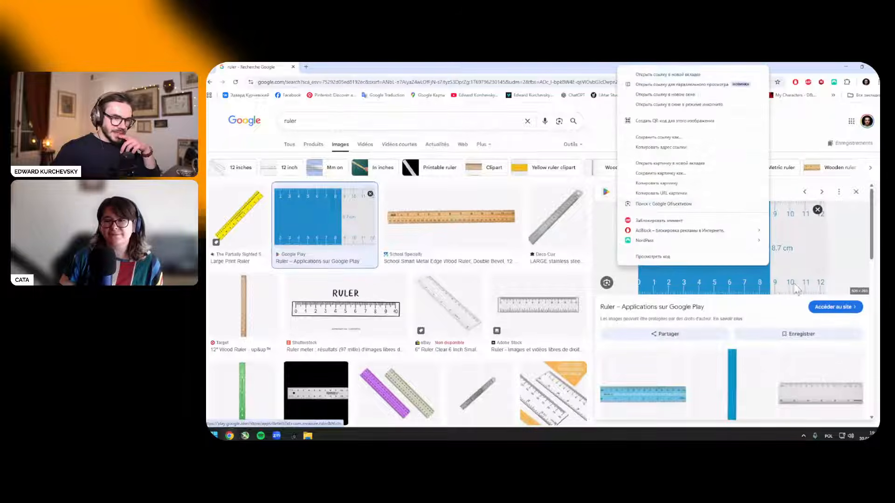
left_click(672, 177)
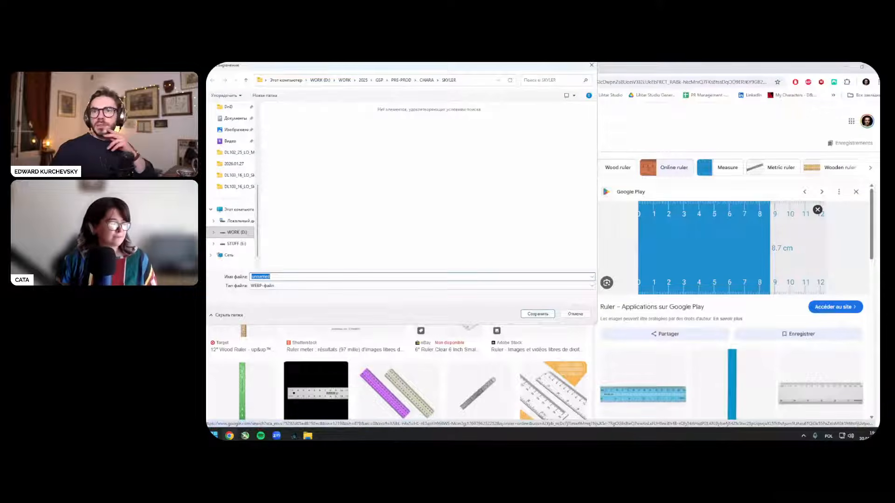
key("Return")
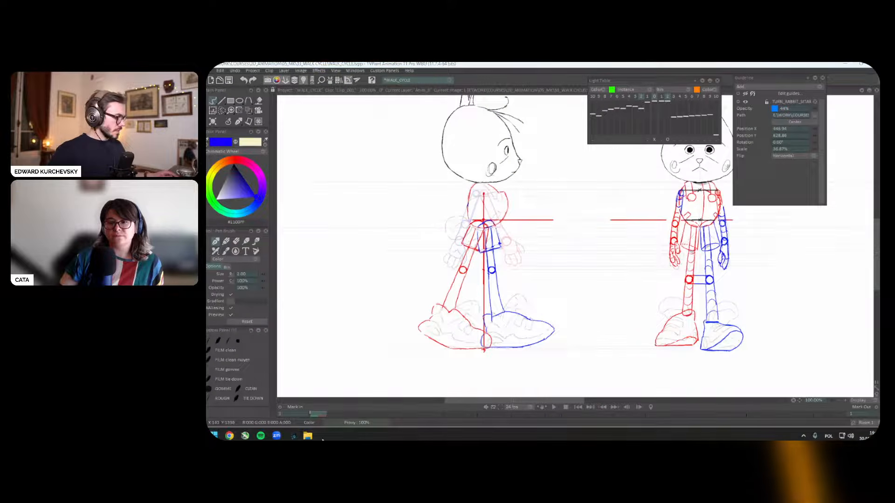
Step: Switch to File Explorer and open the REF folder inside 33_WALK CYCLE
key("alt+Tab")
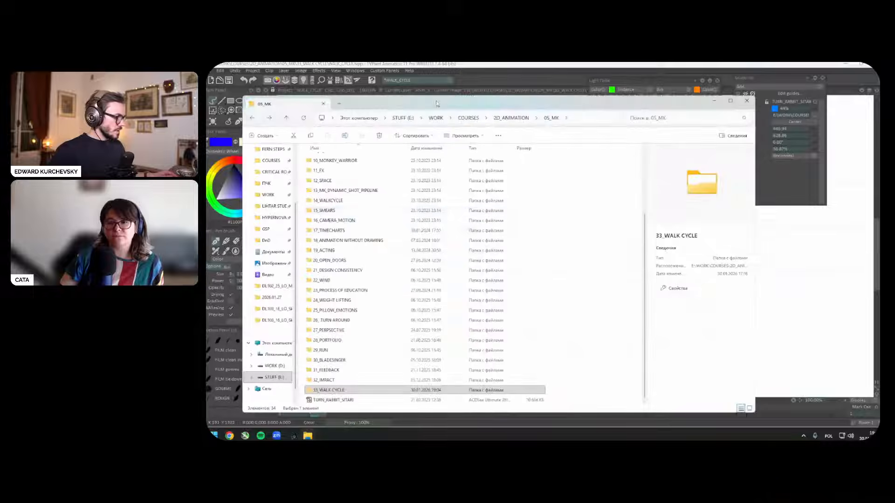
double_click(344, 391)
double_click(336, 160)
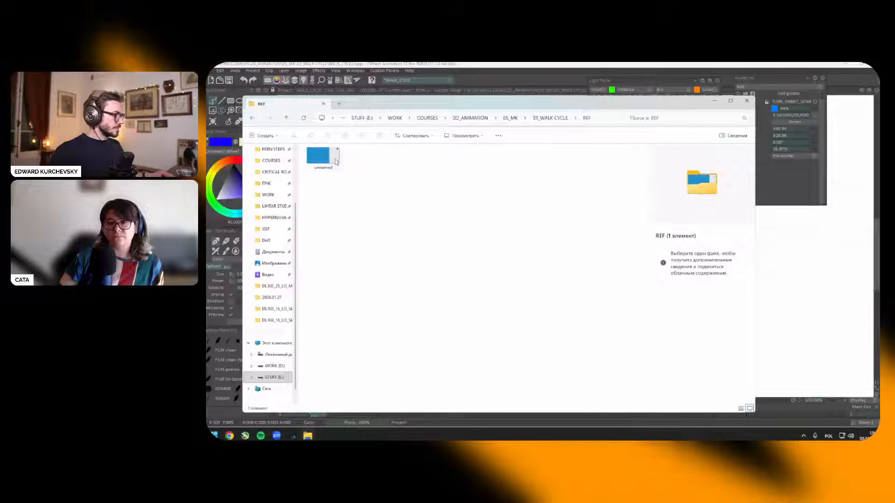
Step: Import the ruler image from the REF folder into the walk cycle project as a layer
left_click_drag(335, 162, 484, 74)
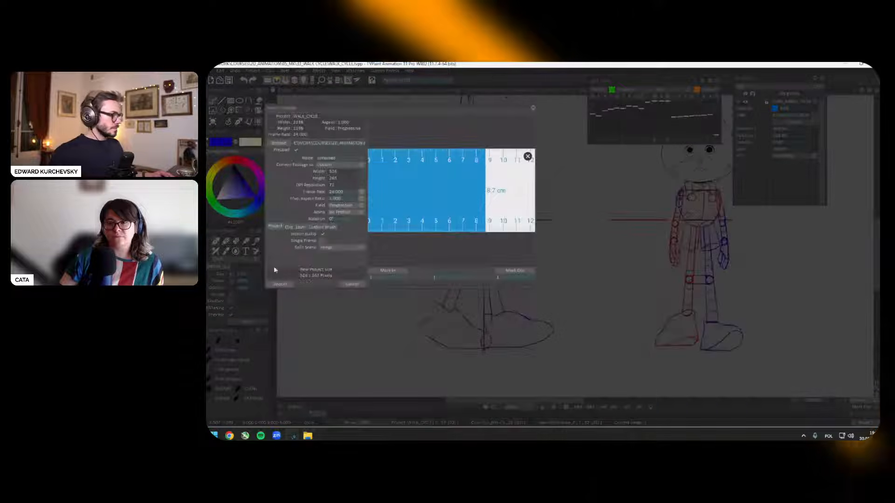
left_click(302, 228)
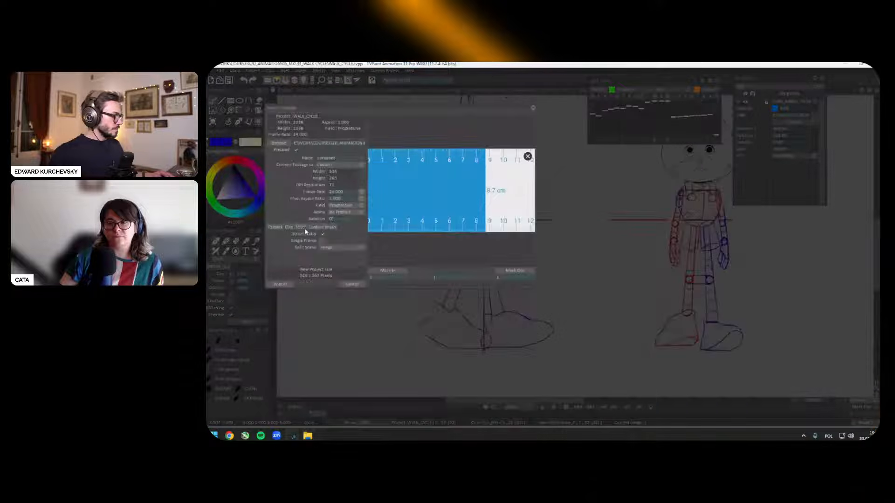
left_click(288, 284)
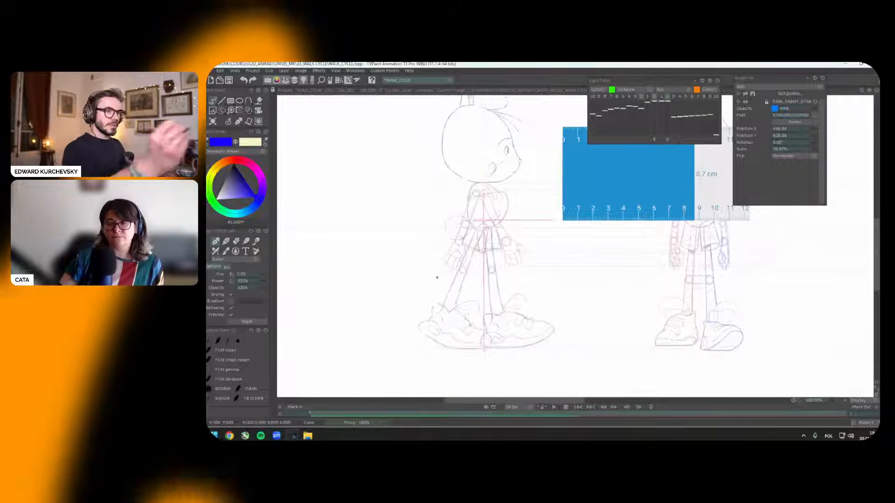
Step: Move the ruler image beneath the side-view character's feet so its scale runs along the ground line
left_click_drag(438, 278, 298, 471)
left_click_drag(587, 266, 608, 200)
left_click_drag(547, 306, 537, 337)
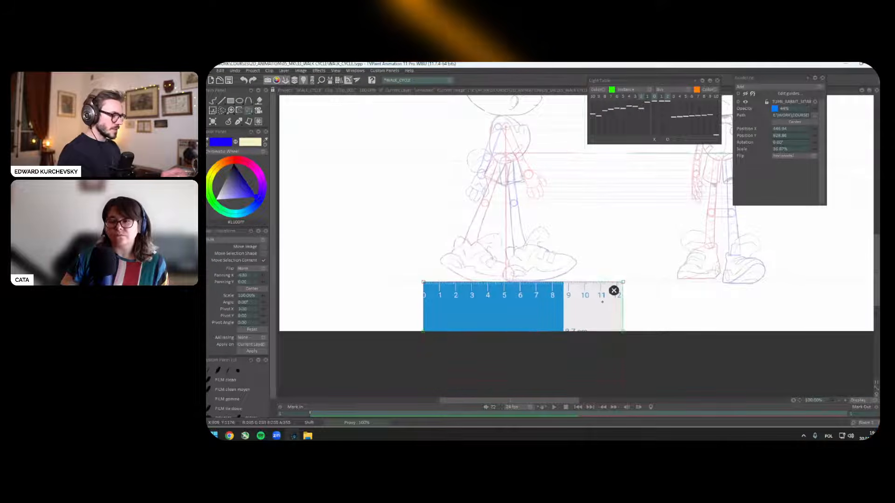
left_click(229, 129)
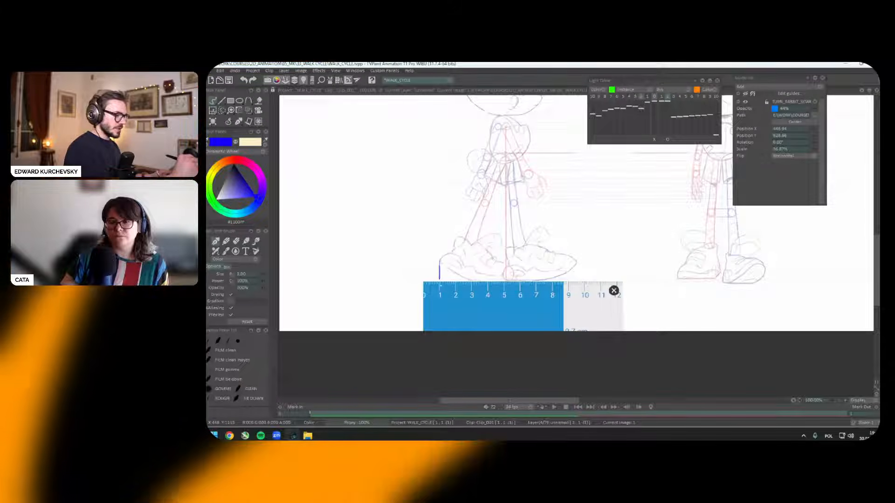
key("ctrl+z")
Step: Rename the ruler image's layer as RULER and make the Anim_3 layer current
key("Tab")
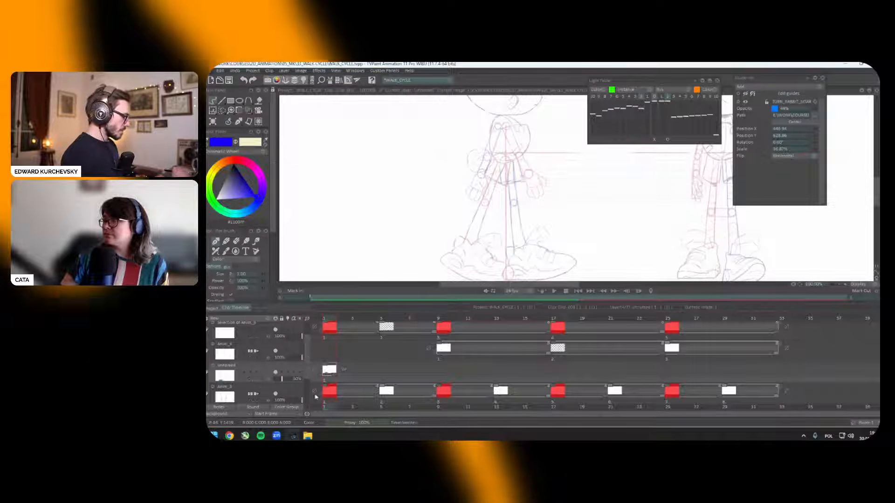
double_click(234, 360)
type("RULER")
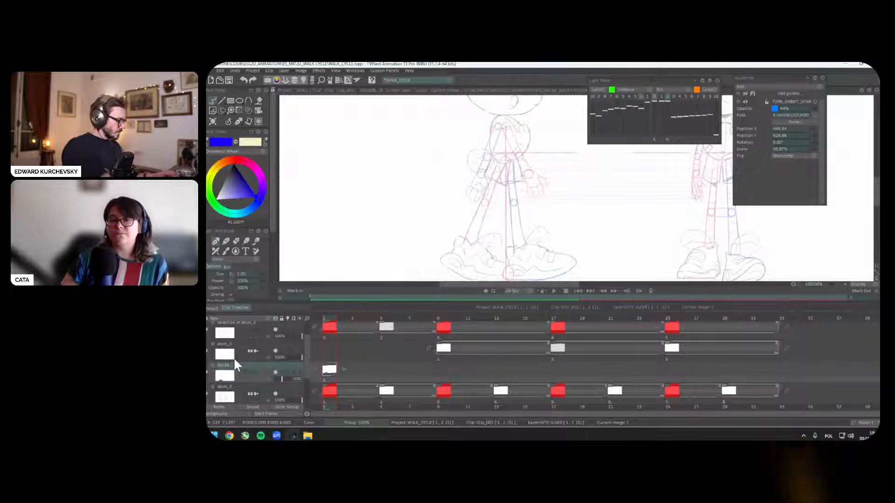
key("Return")
scroll(295, 365, "down", 1)
left_click(232, 374)
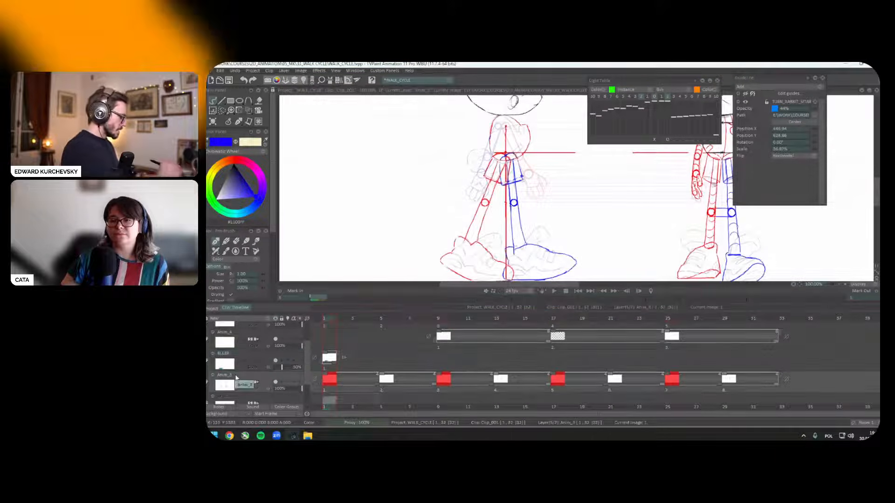
key("Tab")
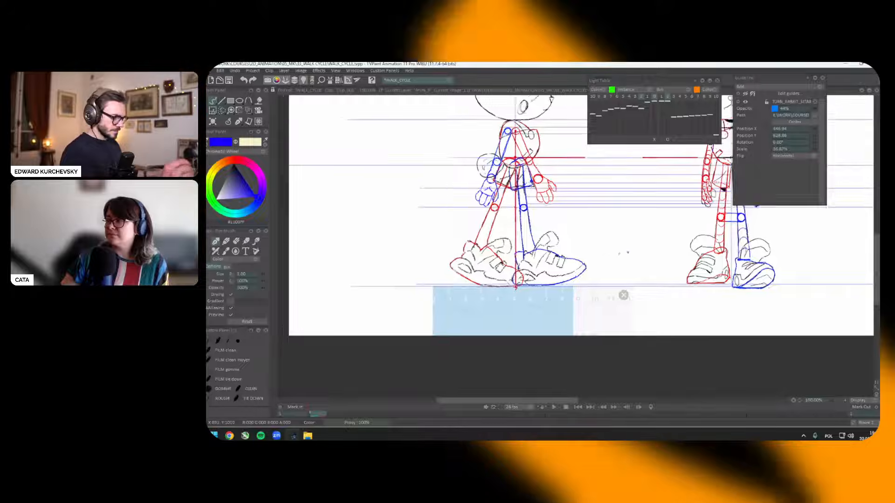
Step: On frame 5, show the previous contact pose through the light table and shift it one ruler mark backward
scroll(610, 246, "up", 3)
key("Home")
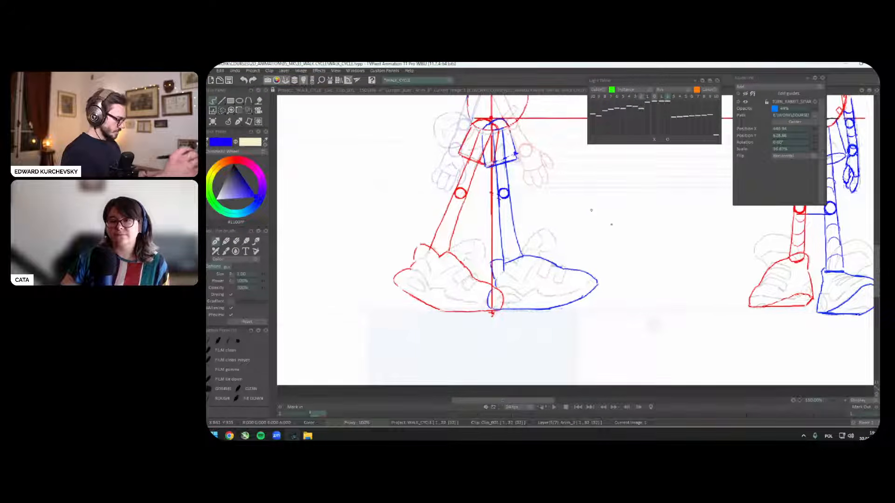
key("Right")
key("Right")
key("Right")
key("Right")
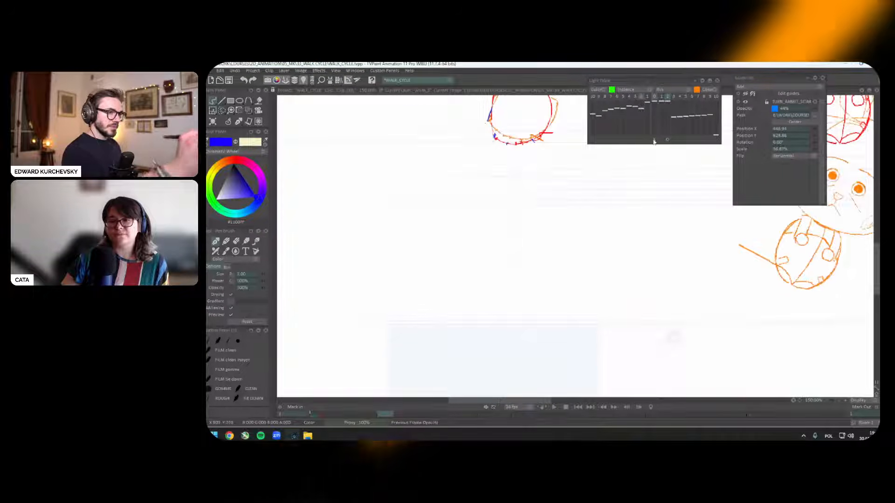
left_click(667, 101)
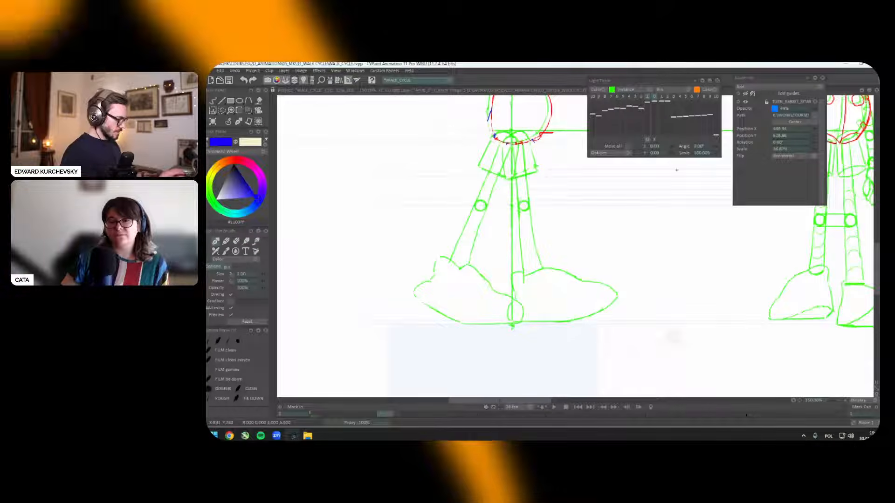
left_click_drag(690, 186, 604, 271)
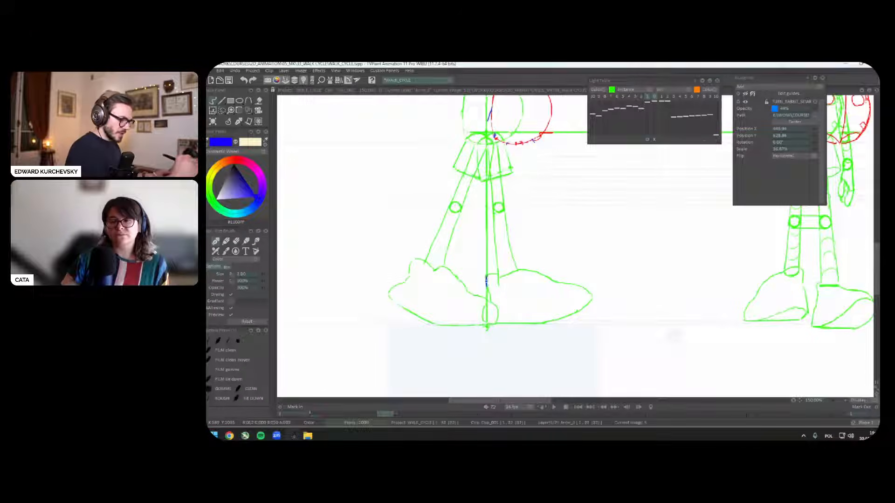
Step: Draw the front foot's heel, flat sole, toe and upper outline in blue over the shifted pose on frame 5
left_click_drag(486, 276, 483, 319)
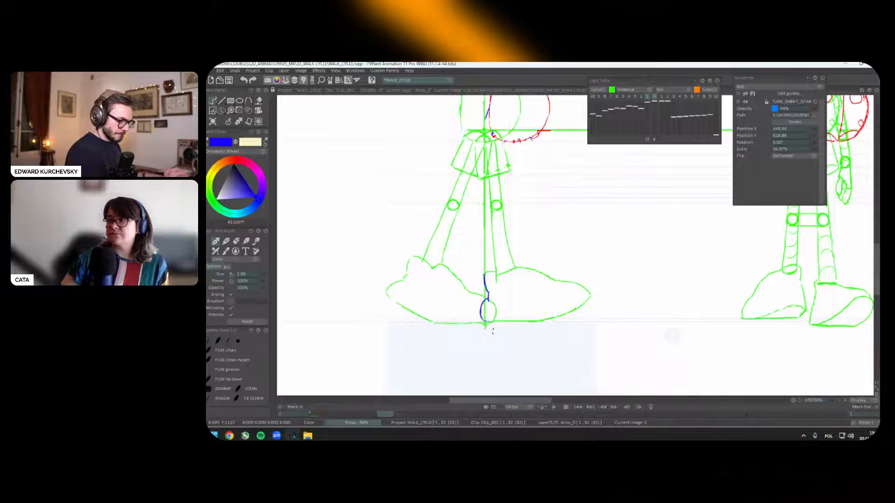
key("Left")
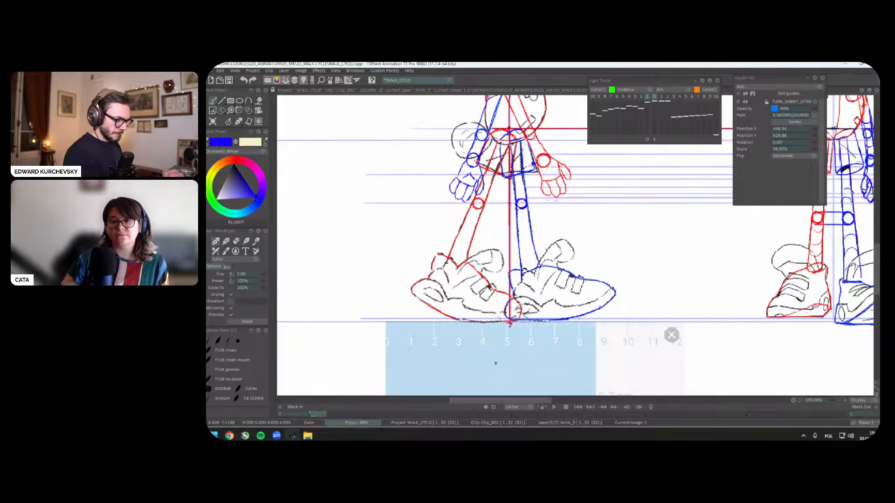
key("Right")
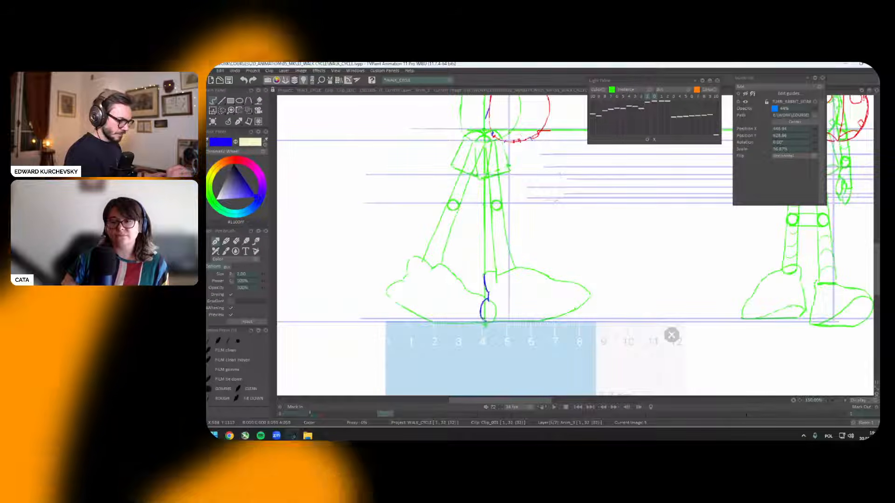
mouse_move(489, 319)
left_mouse_down()
mouse_move(589, 319)
mouse_move(590, 309)
left_mouse_up()
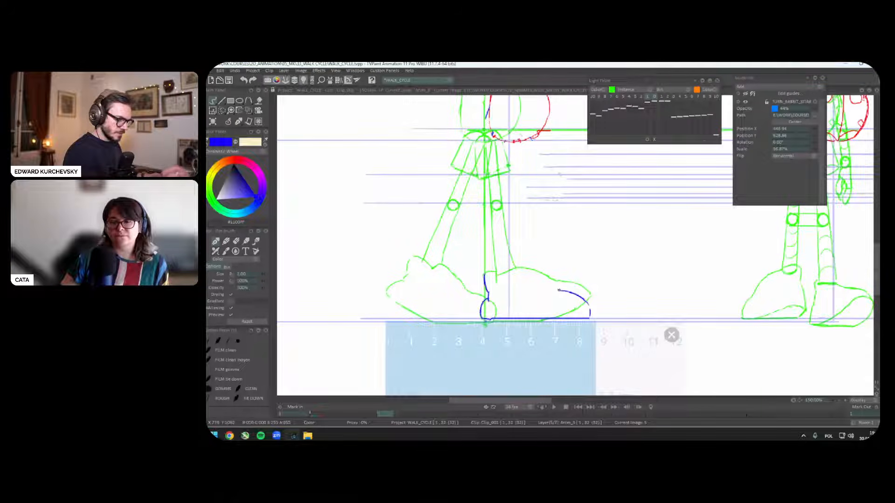
left_click_drag(503, 276, 501, 277)
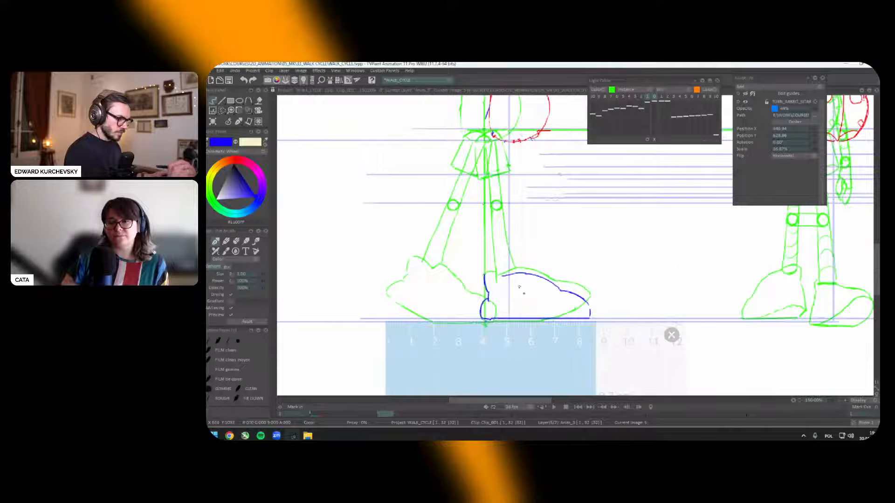
Step: Show the rabbit turnaround guide and align its side-view shoe with the blue foot
left_click(791, 93)
key("minus")
left_click_drag(594, 283, 603, 272)
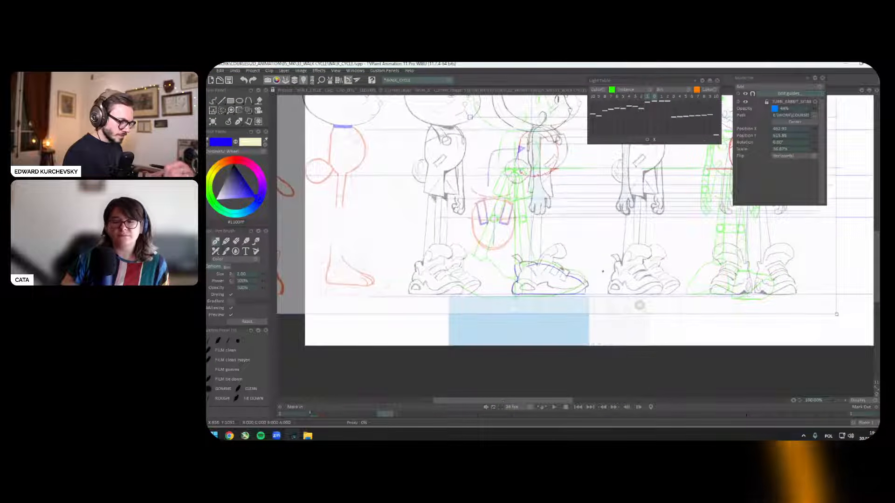
key("plus")
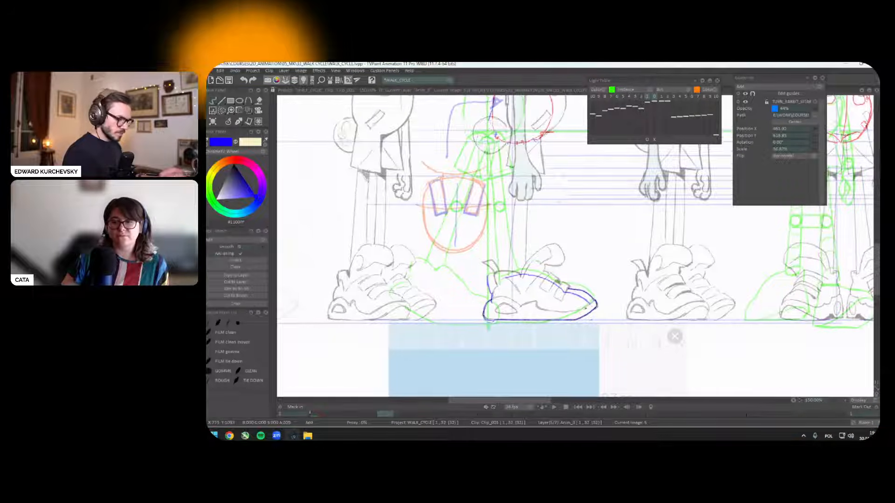
Step: Refine and close the blue foot outline along the guide's shoe, then hide the turnaround guide
right_click(257, 138)
left_click(233, 128)
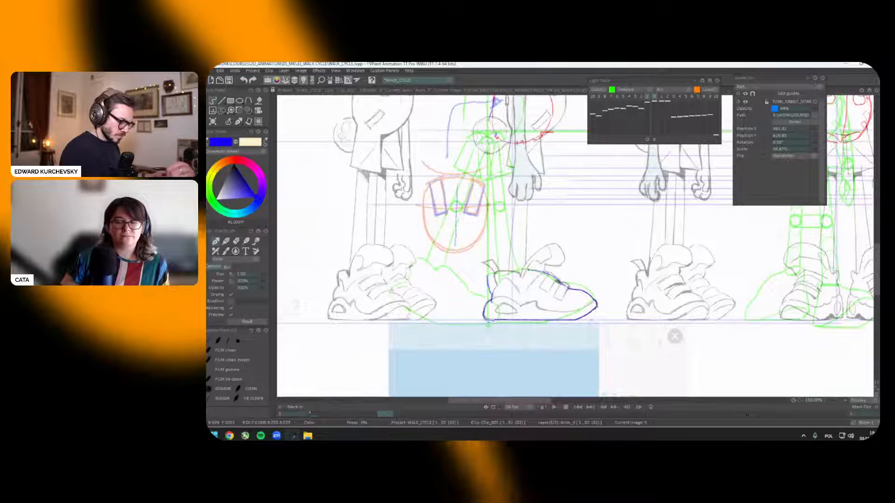
left_click_drag(551, 275, 521, 269)
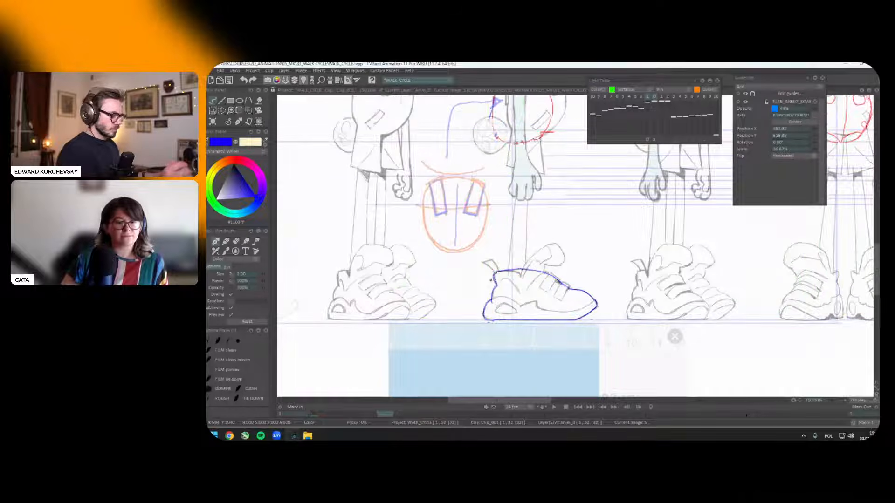
scroll(616, 270, "down", 2)
key("Right")
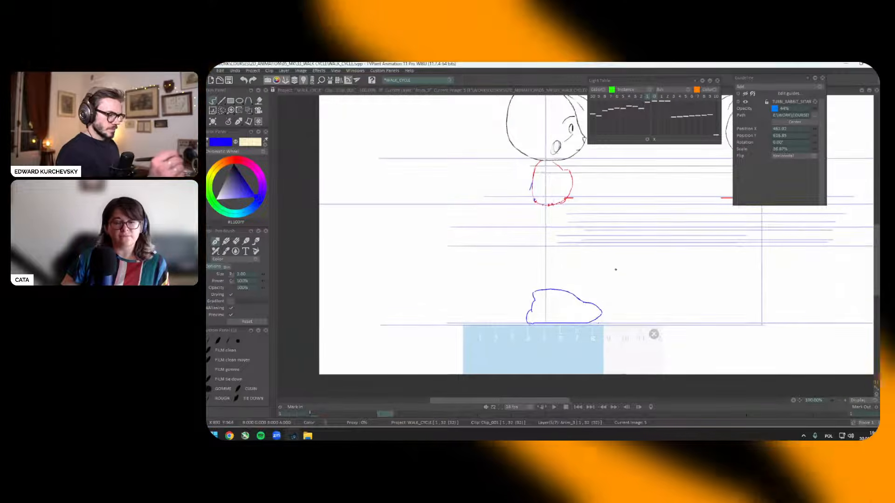
Step: Pick up the blue foot as a custom brush and stamp it on frame 9, one ruler mark further back
key("s")
mouse_move(568, 269)
left_mouse_down()
mouse_move(507, 315)
mouse_move(637, 269)
left_mouse_up()
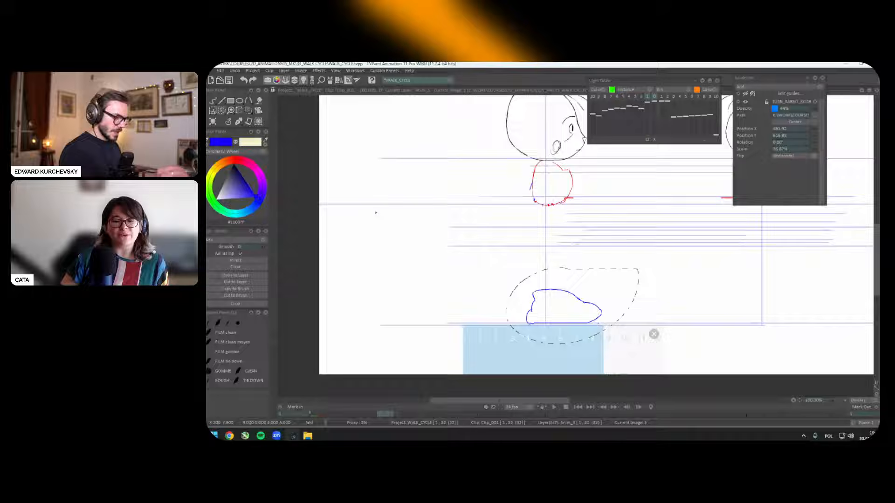
left_click(242, 290)
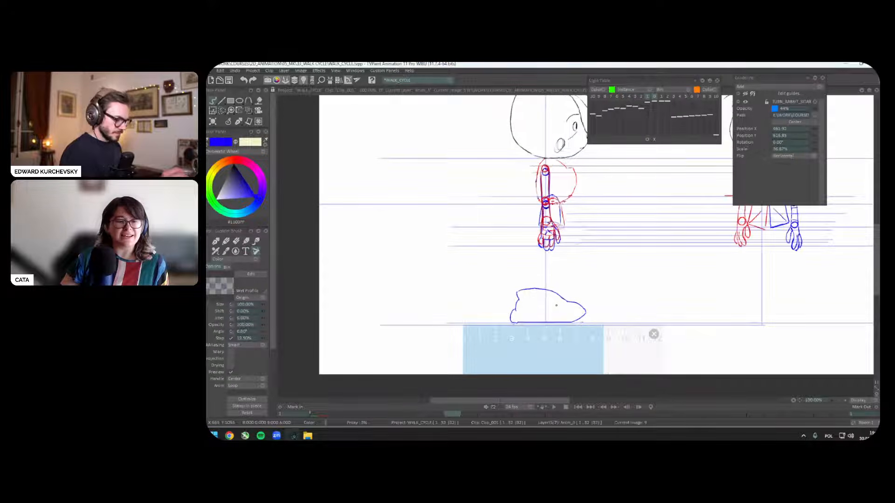
left_click(539, 306)
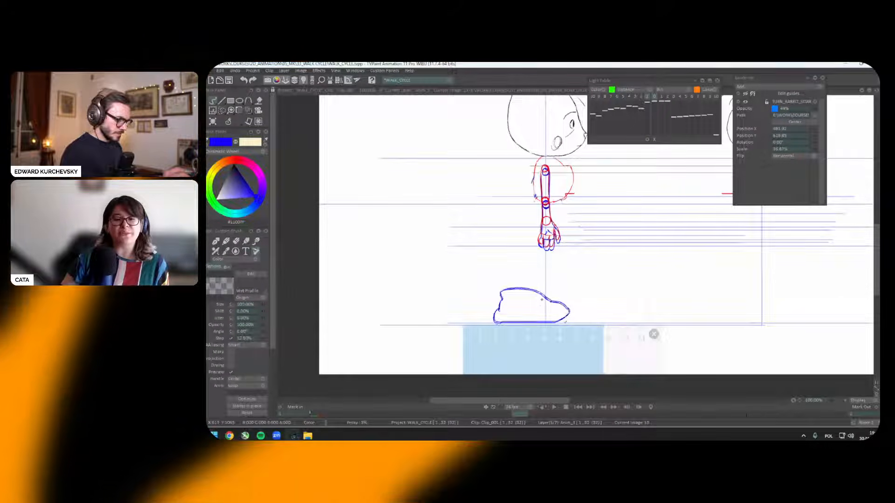
Step: Stamp the foot rotated about 20 degrees with its heel raised on the pose after frame 17, and return to freehand drawing
key("Right")
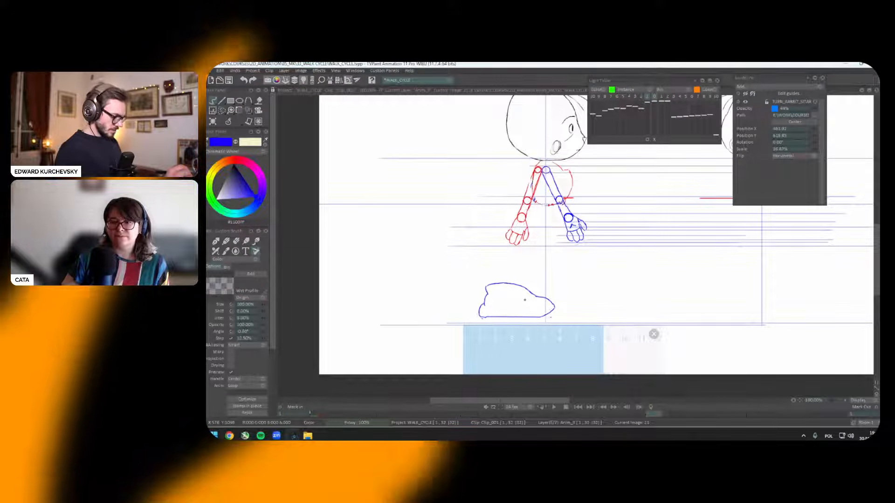
key("z")
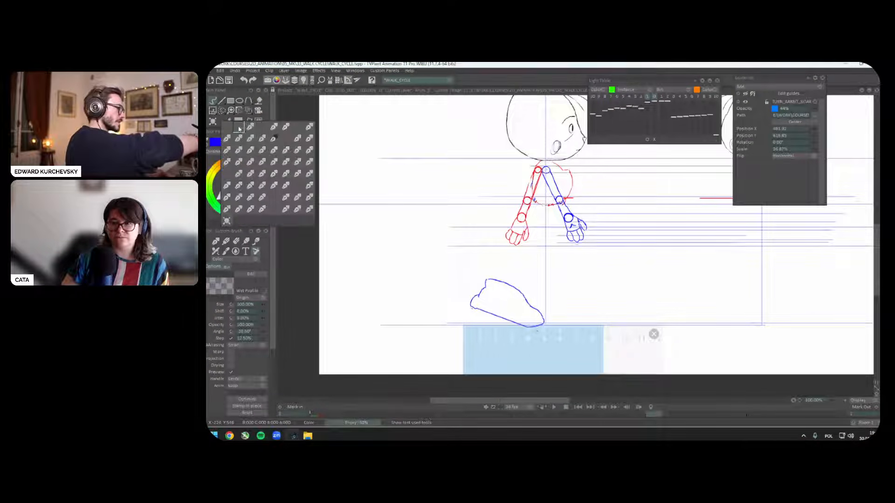
left_click(238, 127)
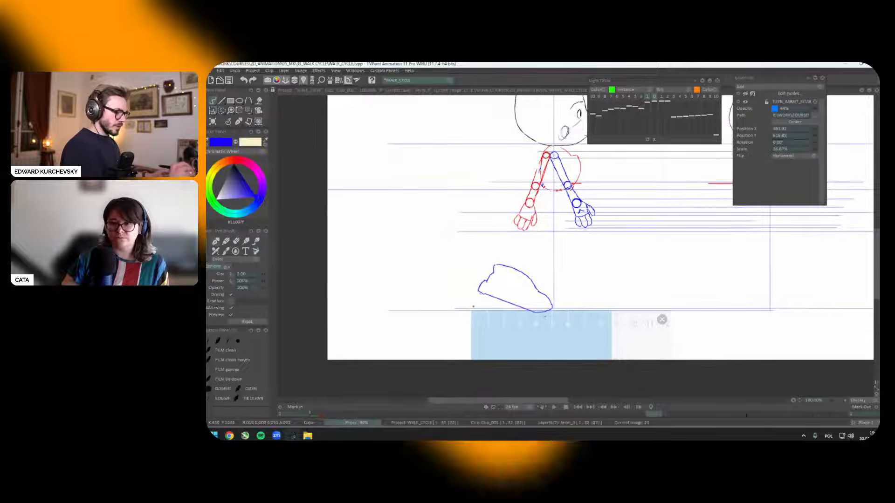
mouse_move(480, 282)
left_mouse_down()
mouse_move(473, 311)
mouse_move(545, 309)
left_mouse_up()
left_click_drag(473, 305, 536, 311)
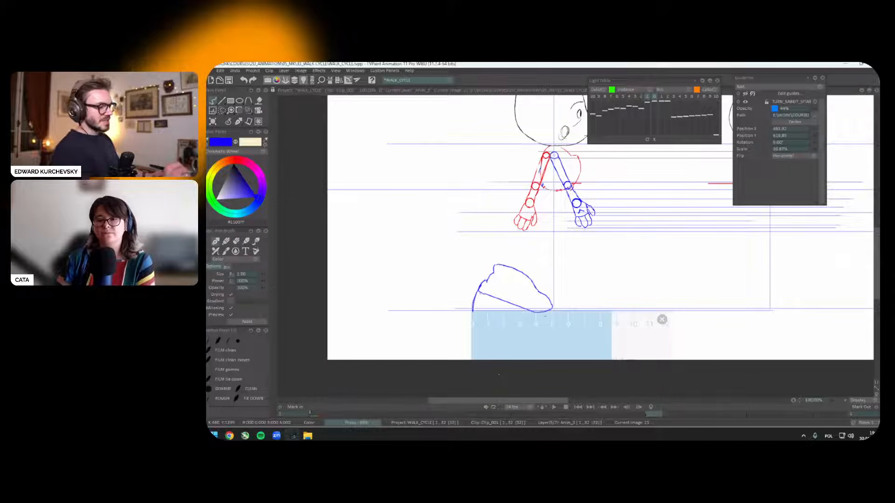
key("ctrl+z")
key("ctrl+z")
key("ctrl+z")
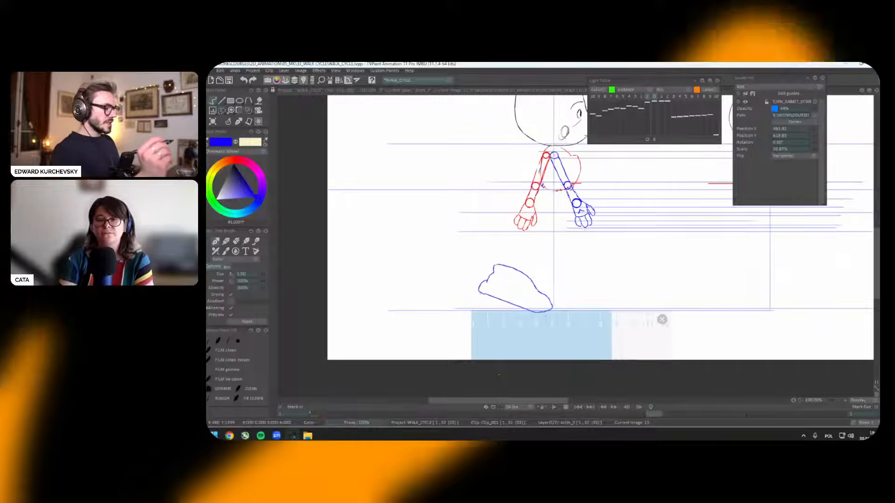
Step: Bend the raised foot on the pose after frame 17 by laying its toe flat and rotating the heel portion further up
key("Left")
key("Right")
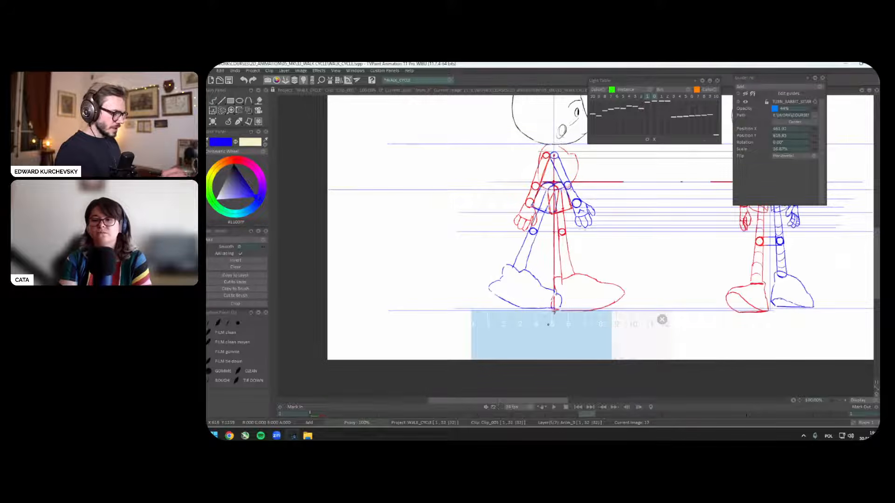
key("Right")
key("Right")
key("Right")
key("Right")
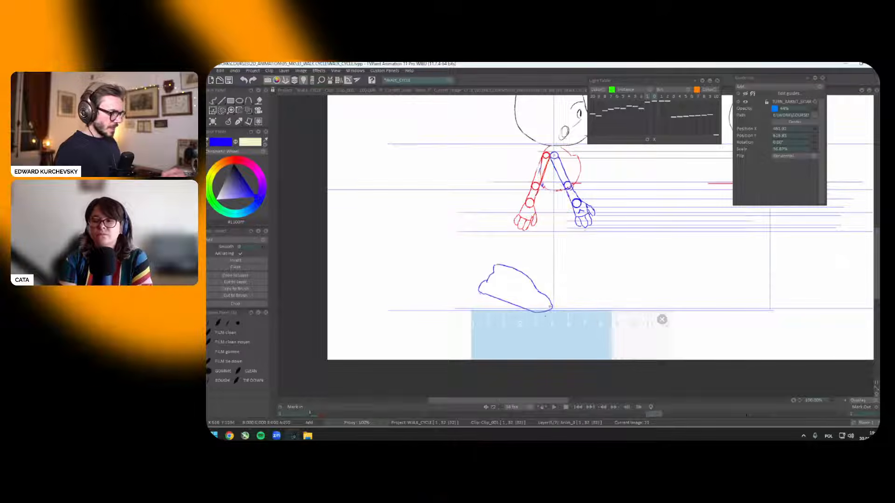
key("ctrl+v")
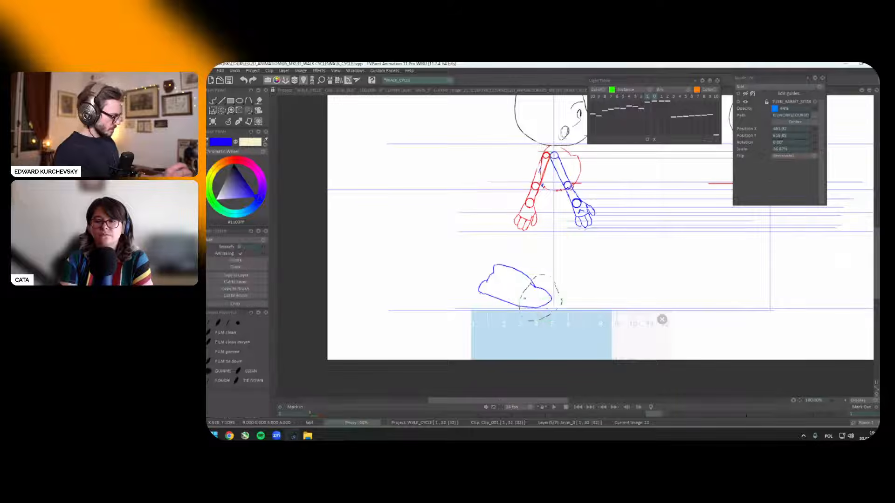
mouse_move(541, 298)
left_mouse_down()
mouse_move(502, 281)
mouse_move(515, 274)
mouse_move(509, 268)
left_mouse_up()
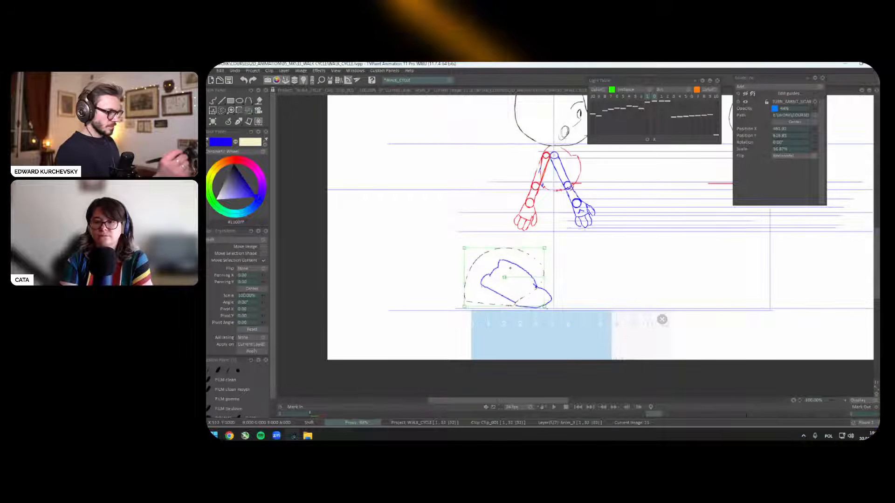
key("b")
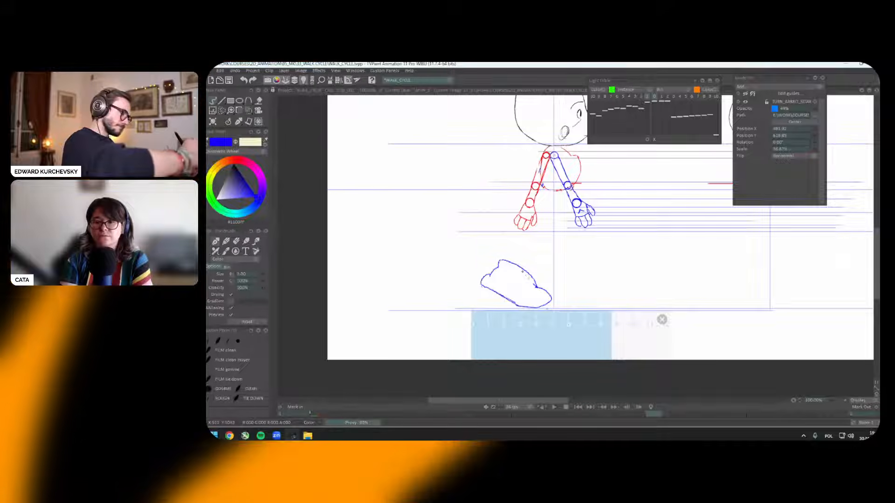
Step: Pick up the flat blue foot on frame 9 as a custom brush and stamp it slightly tilted on the frame 25 pose
key("Right")
key("Left")
key("Left")
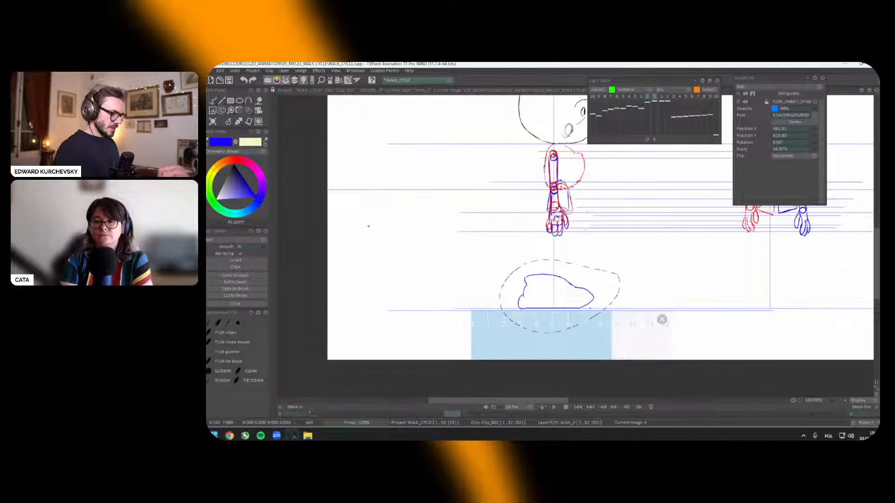
left_click(236, 288)
key("Right")
key("Right")
key("Right")
key("Right")
key("Right")
key("Right")
key("Right")
key("Right")
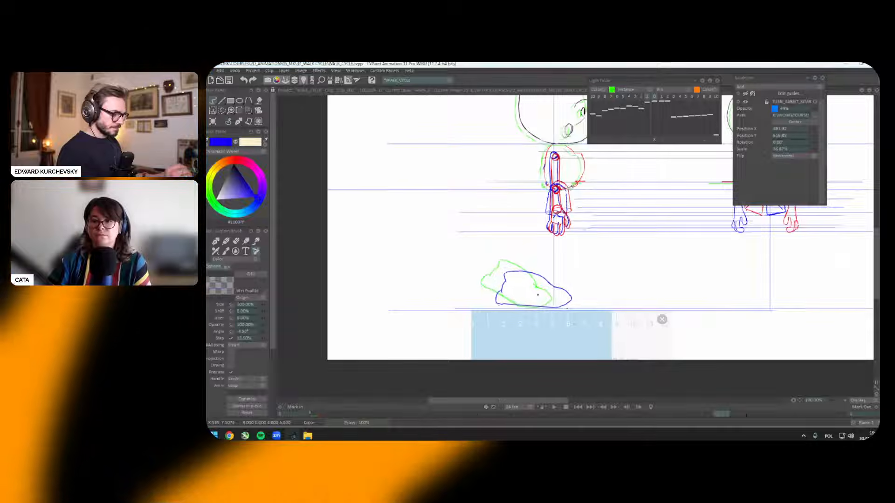
Step: Show the neighbouring contact pose on the light table and stamp the foot on frame 29 with its toe tilted slightly up
key("ctrl+shift+t")
key("ctrl+shift+t")
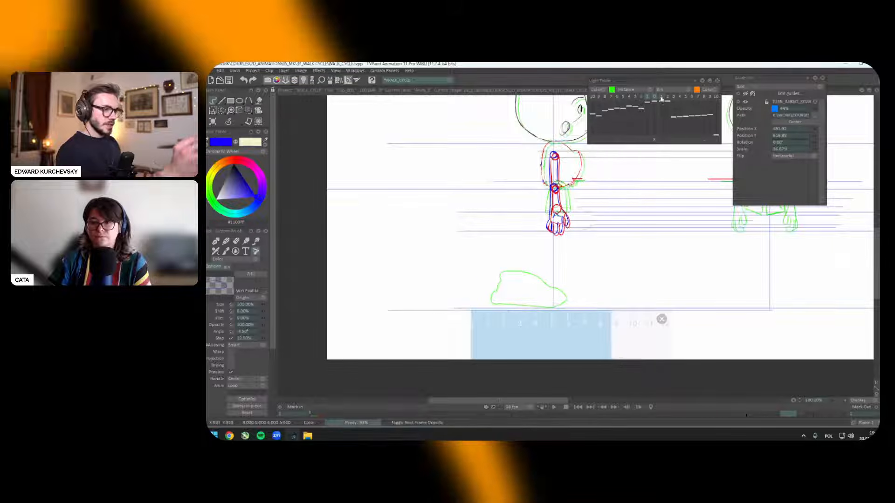
key("ctrl+shift+t")
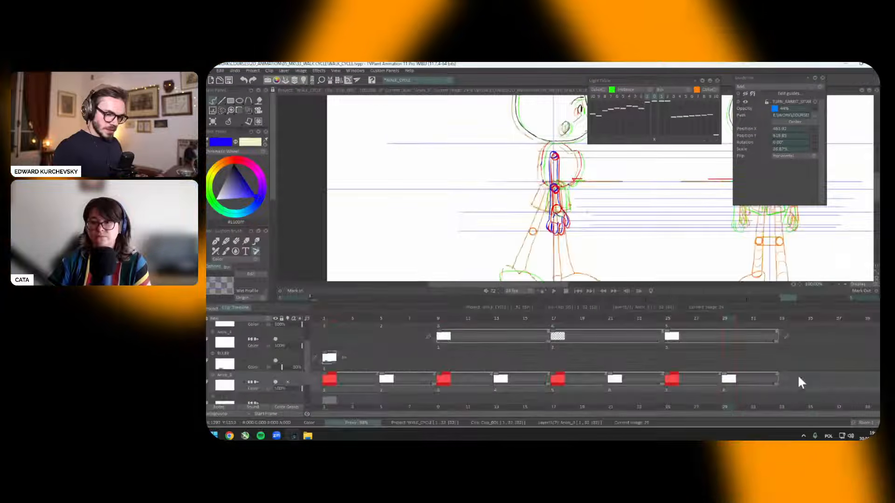
key("ctrl+shift+t")
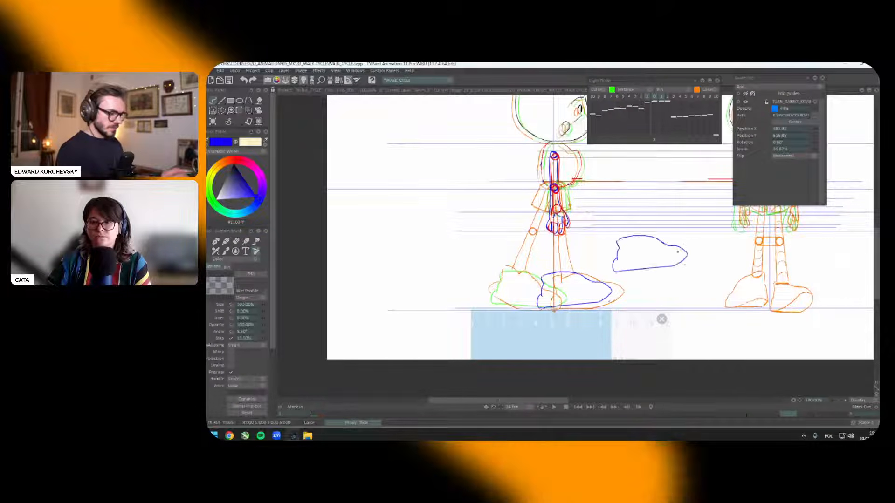
key("super+period")
key("Escape")
key("space")
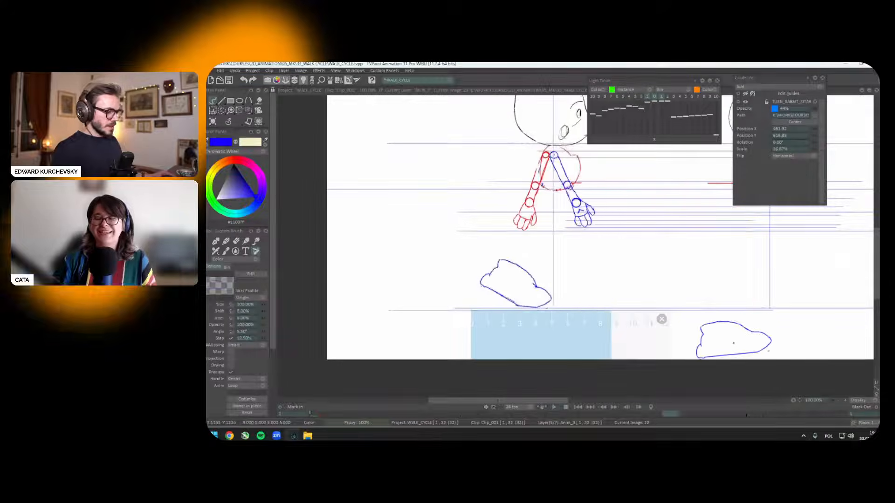
Step: Select the raised foot on the frame 21 pose and shift it slightly forward and up
key("Tab")
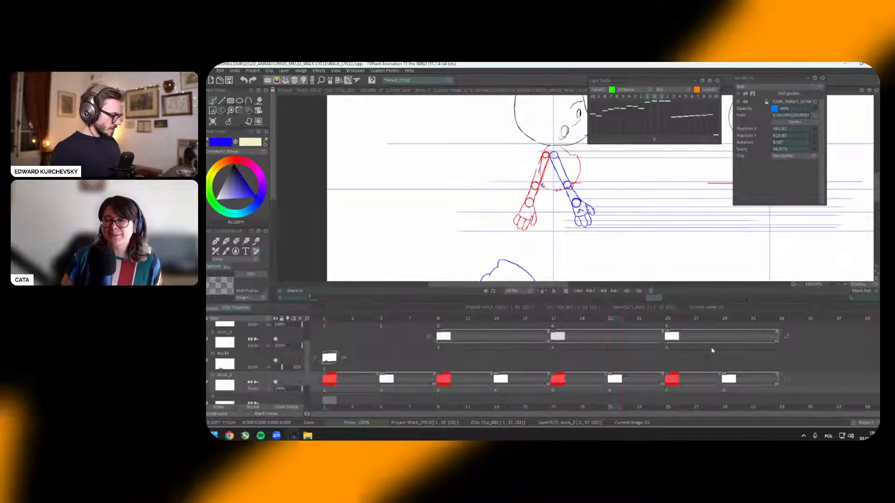
key("Tab")
key("s")
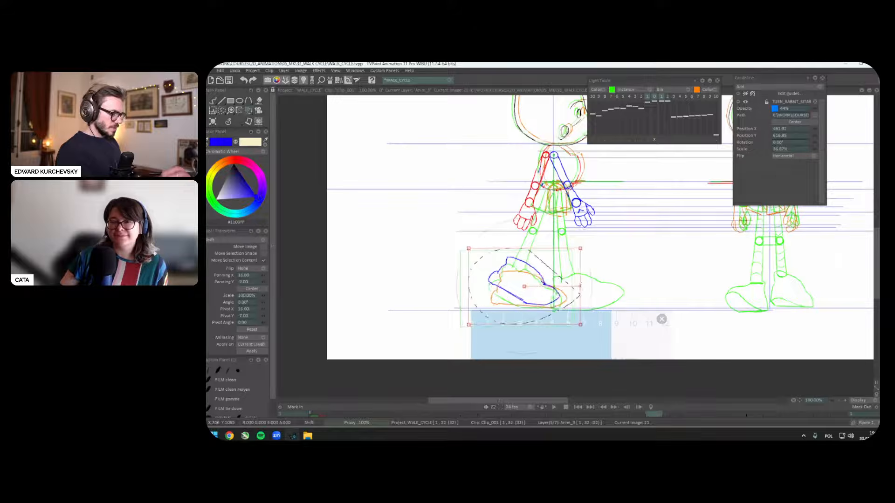
left_click_drag(579, 291, 579, 289)
key("Return")
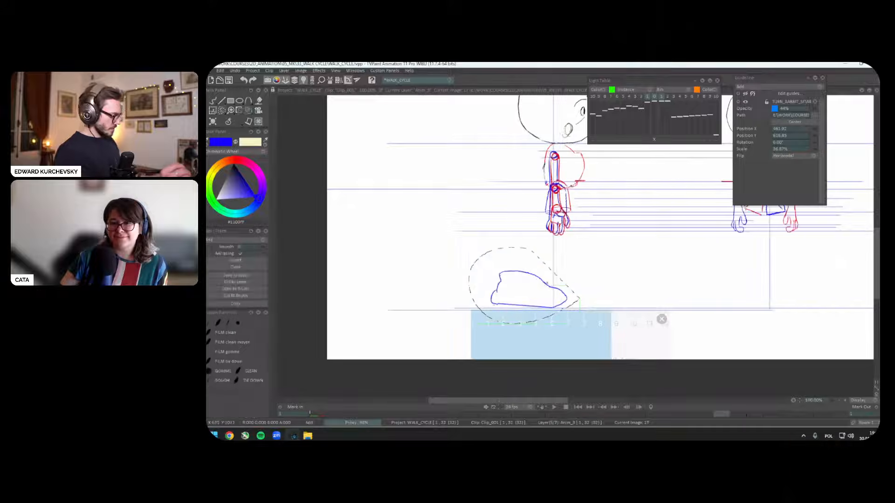
Step: Shift the foot on frame 25 forward between its neighbours and nudge the frame 29 foot to even the spacing
key("shift+t")
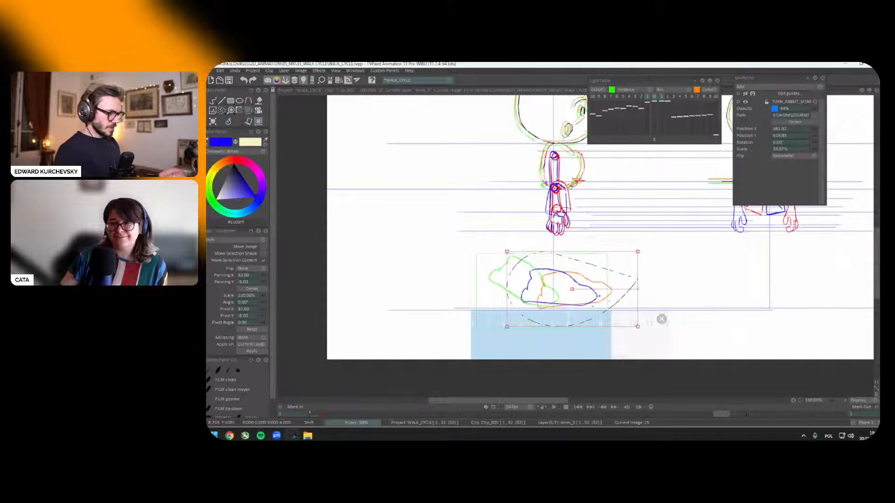
left_click_drag(599, 296, 595, 299)
key("Return")
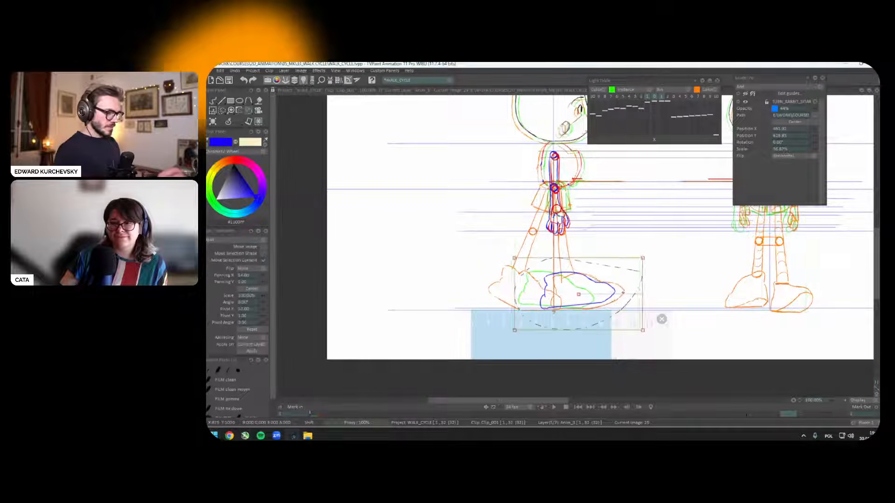
left_click_drag(623, 292, 625, 293)
key("Return")
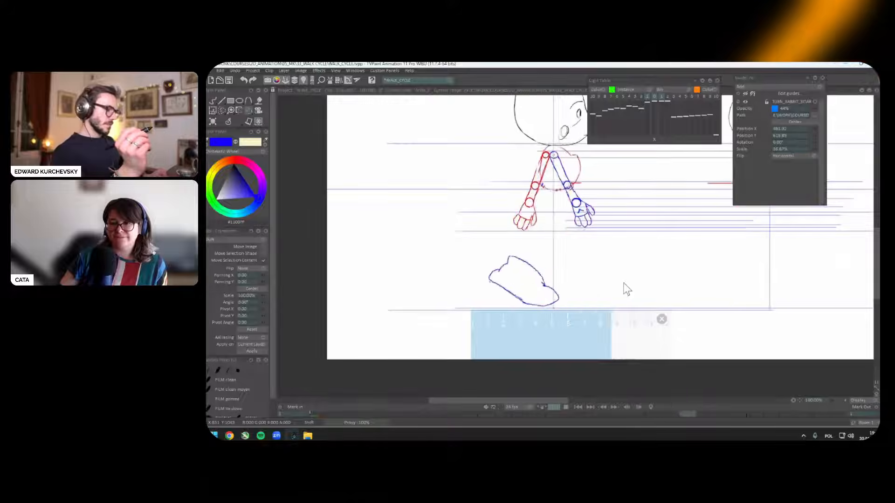
Step: Draw the blue leg's ankle line where it meets the shoe on the frame 1 contact pose
left_click(239, 122)
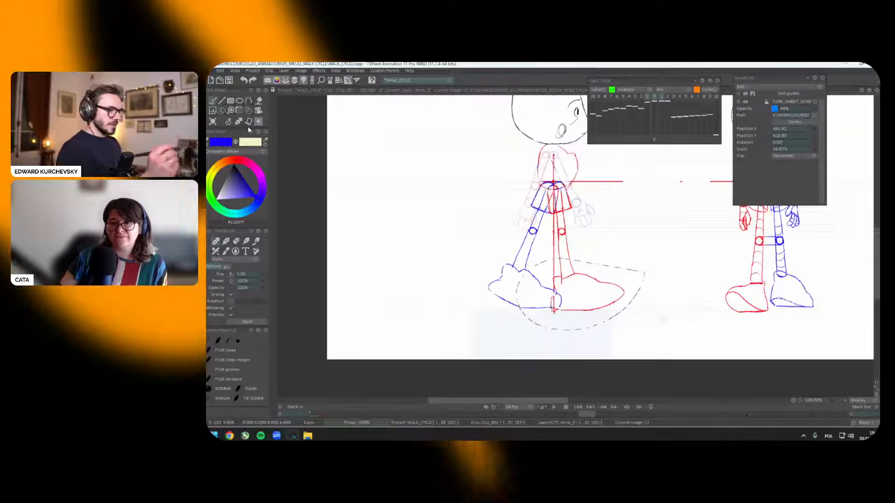
scroll(648, 248, "up", 2)
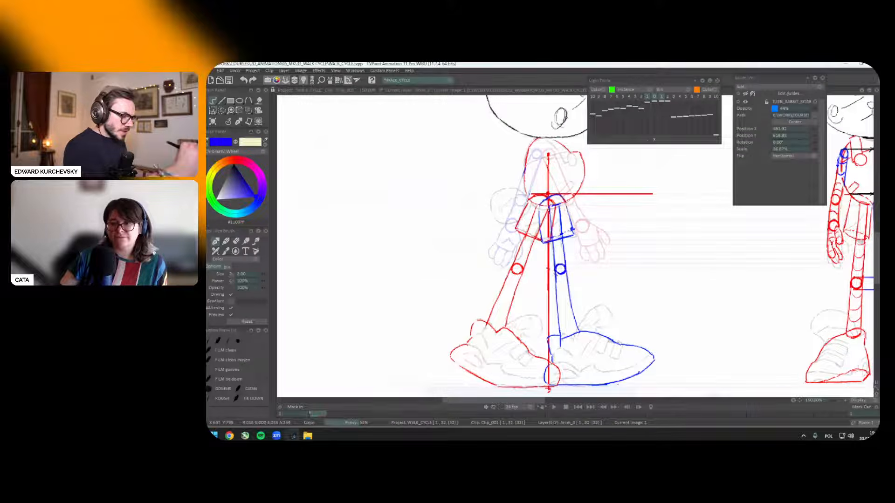
scroll(570, 216, "up", 1)
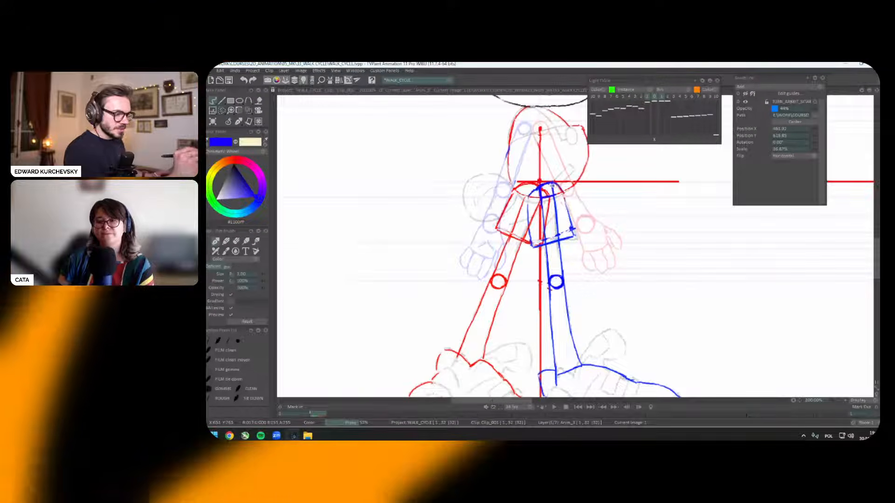
scroll(554, 213, "down", 2)
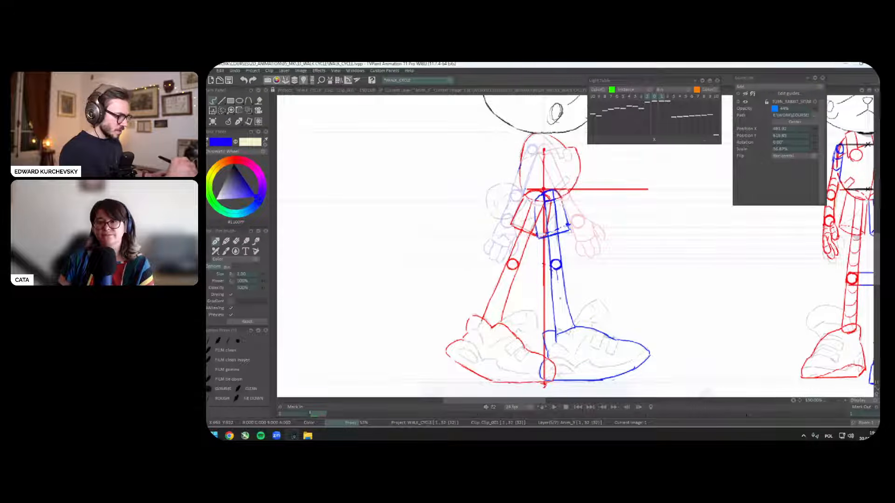
left_click_drag(556, 334, 573, 328)
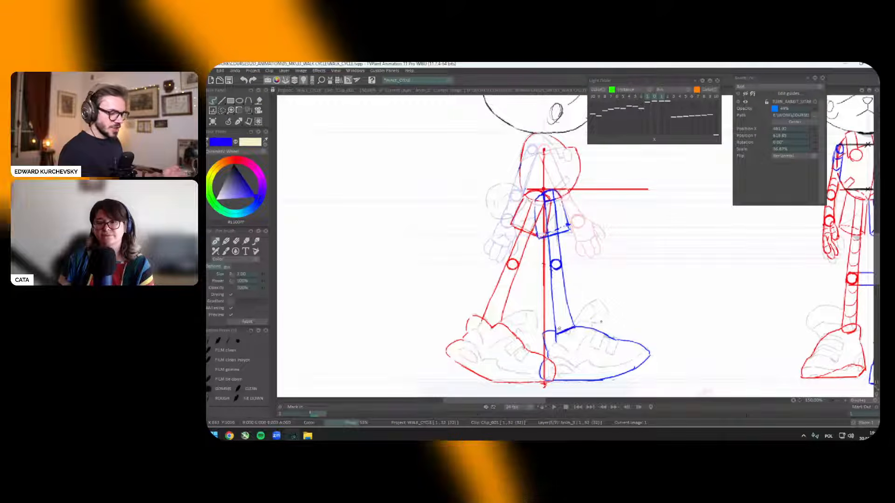
Step: Flip between the contact pose on frame 1 and frame 5 to compare the foot positions
key("Right")
key("Right")
key("Right")
key("Right")
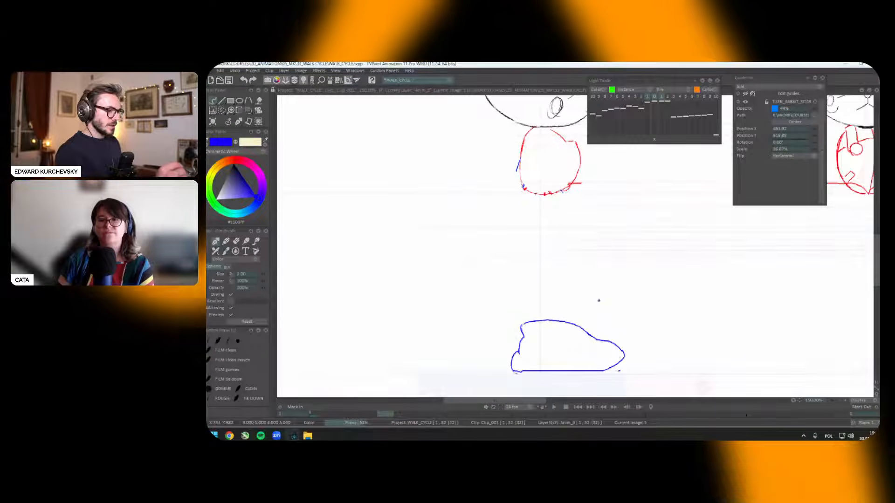
key("Left")
key("Right")
scroll(598, 300, "down", 1)
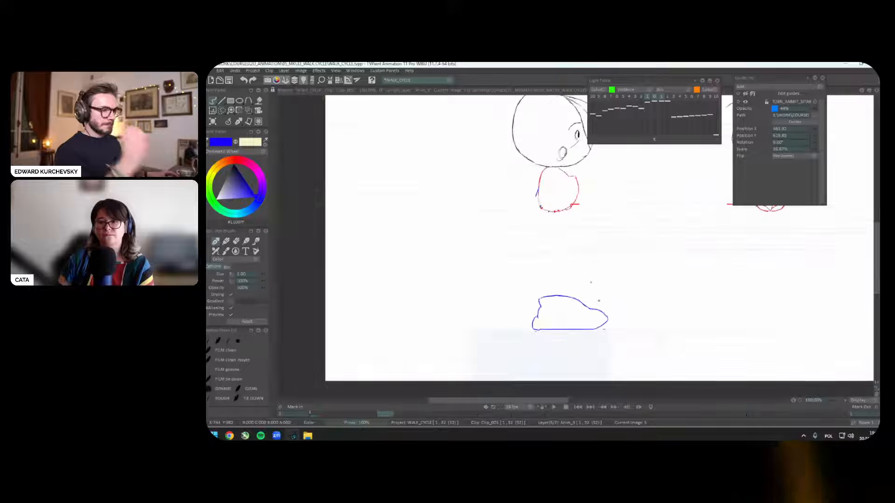
scroll(590, 282, "down", 1)
key("Left")
key("Left")
key("Left")
key("Left")
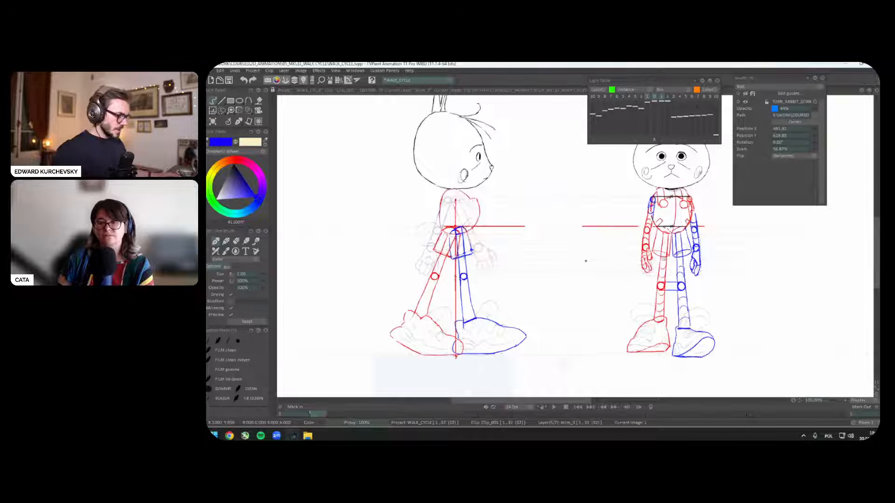
Step: Check the frame layout in the timeline and examine the blue foot and hips on the frame 9 pose
key("Tab")
key("Right")
key("Right")
key("Right")
key("Right")
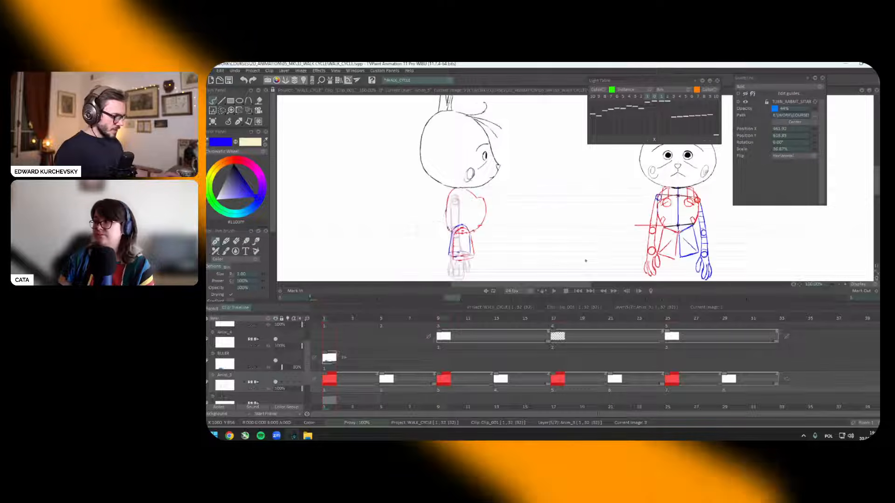
key("Tab")
key("Left")
key("Left")
key("Left")
key("Left")
key("Left")
key("Left")
key("Left")
key("Left")
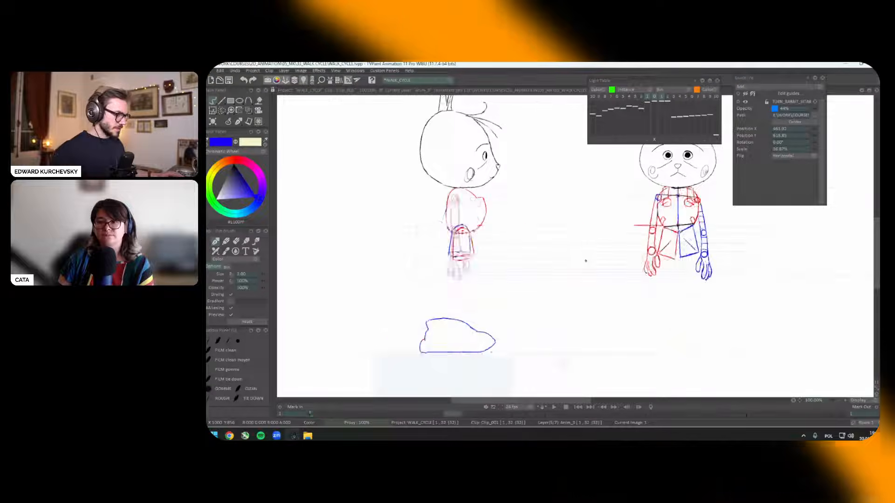
scroll(586, 260, "up", 3)
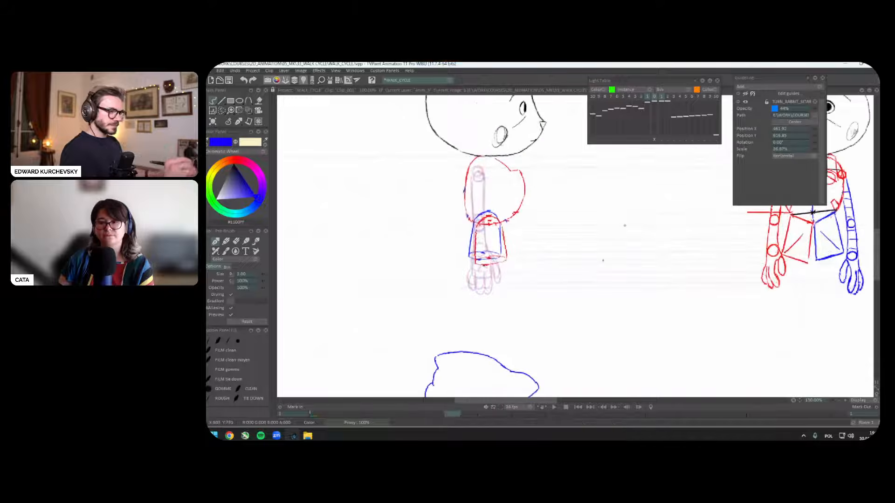
Step: Display the frame 1 contact pose on frame 9's light table, rotated about -20 degrees and offset so its leg meets the blue foot
scroll(604, 239, "down", 3)
key("Right")
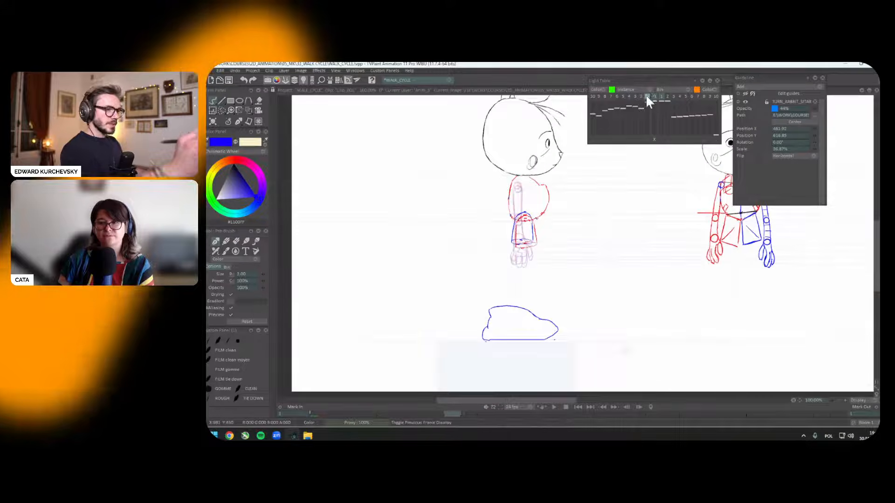
left_click(667, 117)
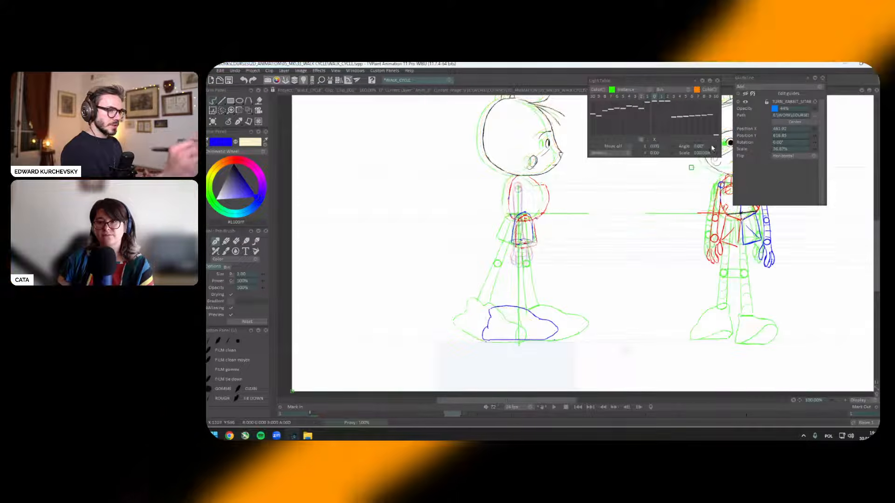
left_click_drag(713, 149, 699, 196)
scroll(632, 263, "up", 3)
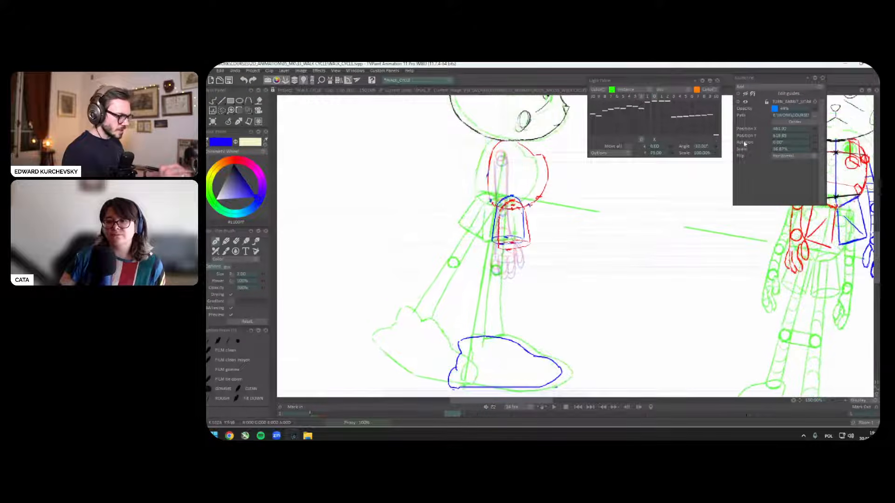
left_click_drag(716, 150, 664, 231)
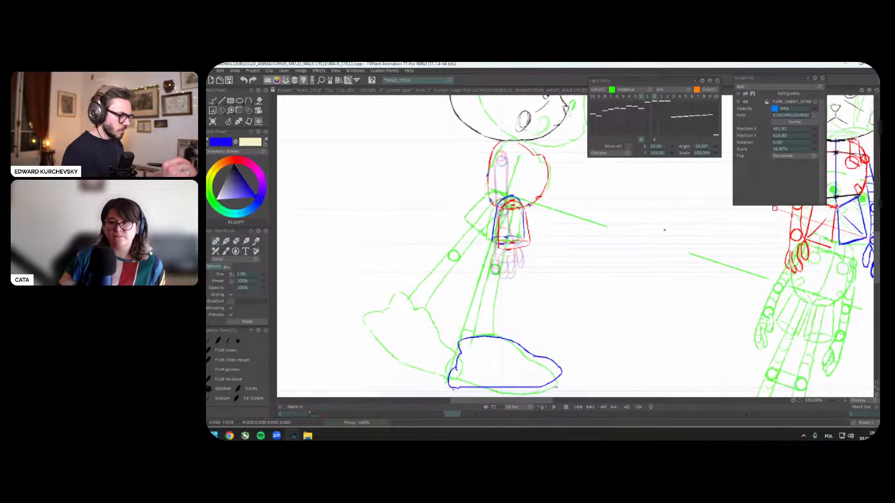
left_click_drag(714, 152, 646, 254)
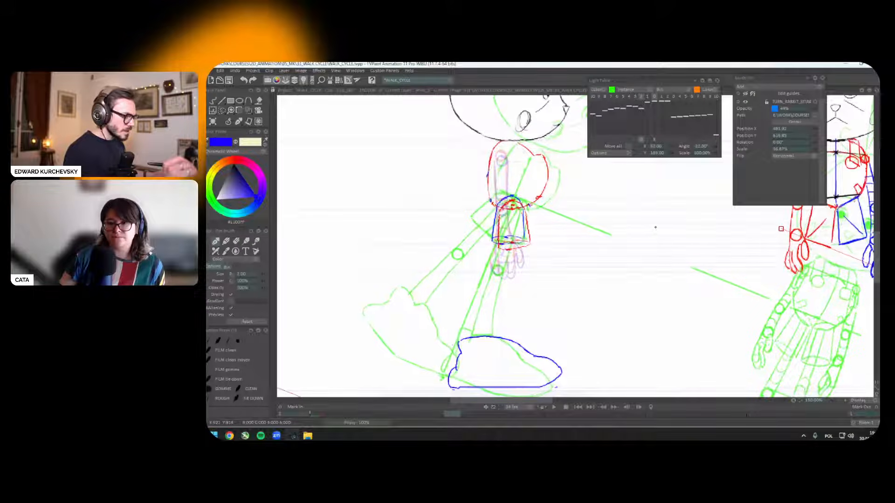
left_click_drag(655, 227, 656, 206)
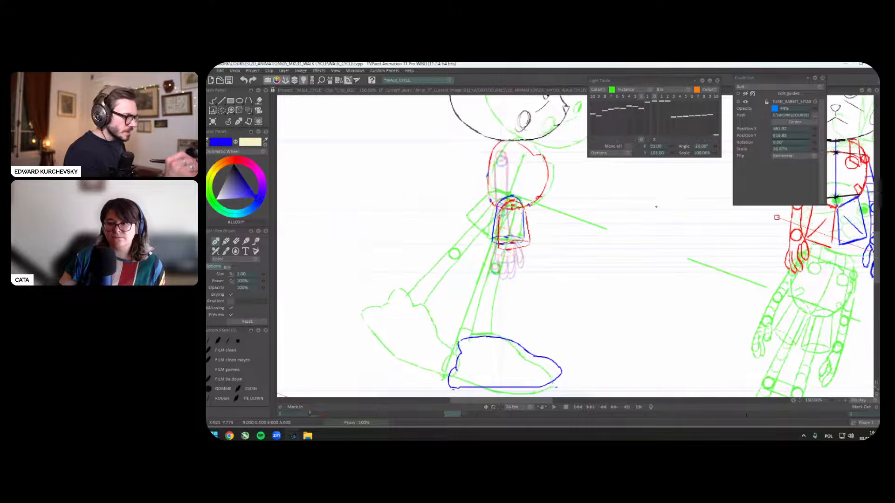
Step: Draw the blue leg on the frame 9 pose over the green reference, with thigh, knee circle and shin running to the shoe
left_click(240, 122)
left_click(228, 128)
left_click_drag(493, 264, 494, 273)
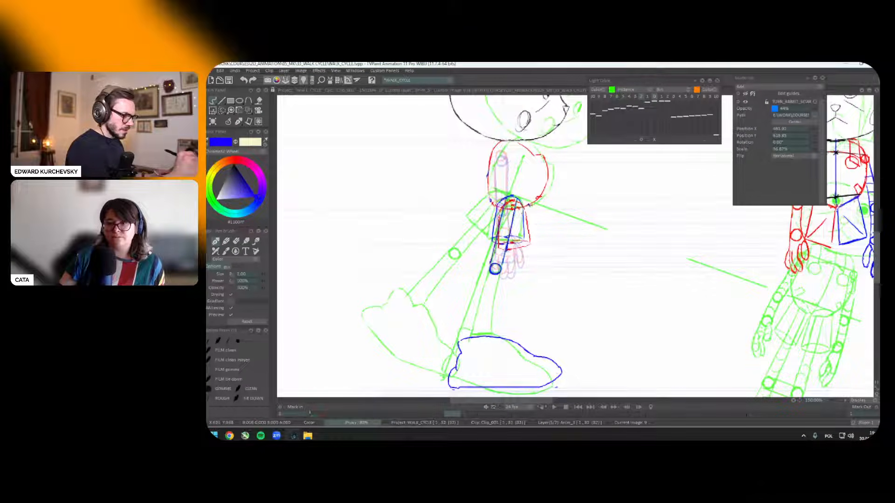
left_click_drag(499, 276, 490, 333)
left_click_drag(490, 274, 472, 334)
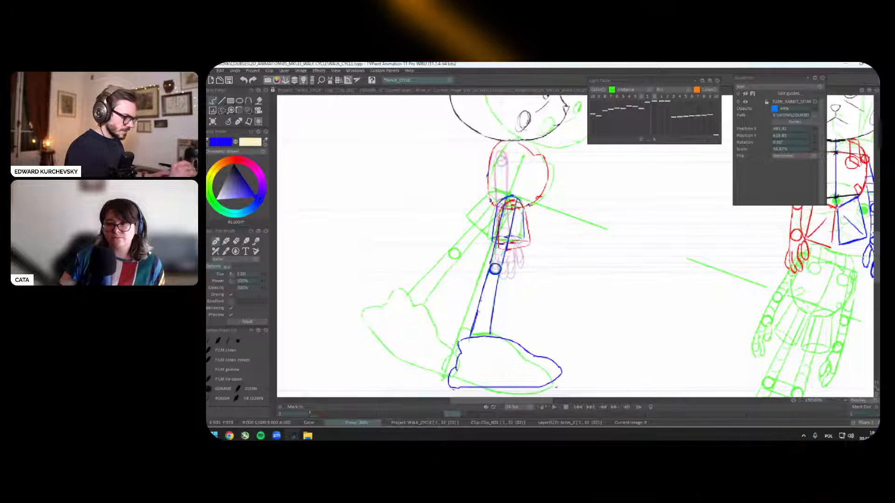
Step: Flip repeatedly between the frame 1 contact pose and frame 9 to examine how the blue leg moves
key("Right")
key("Left")
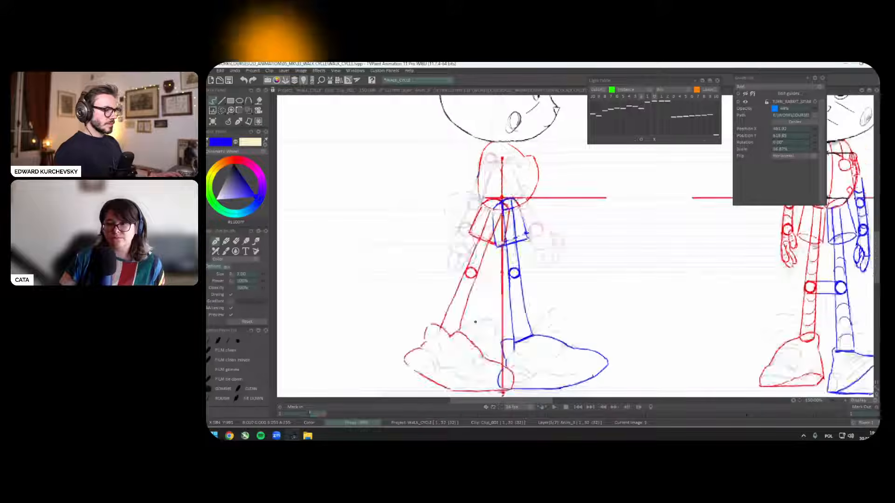
key("Right")
scroll(660, 310, "down", 1)
key("Left")
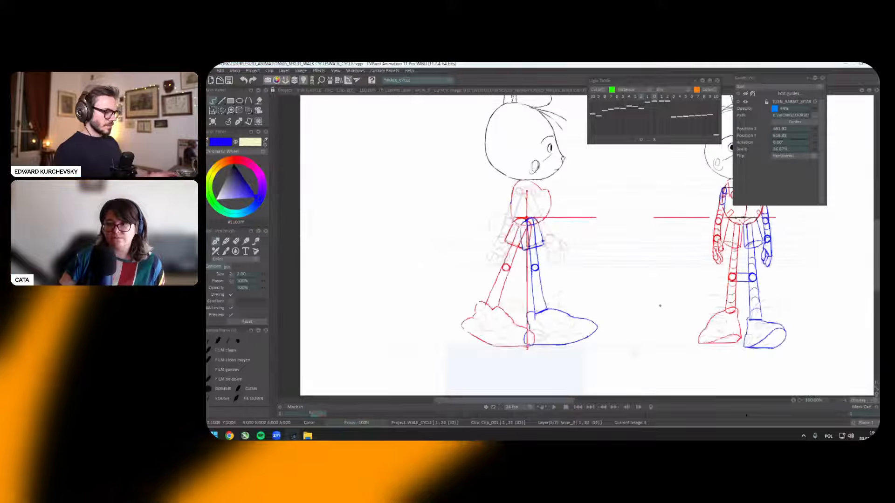
key("Right")
key("Left")
key("Right")
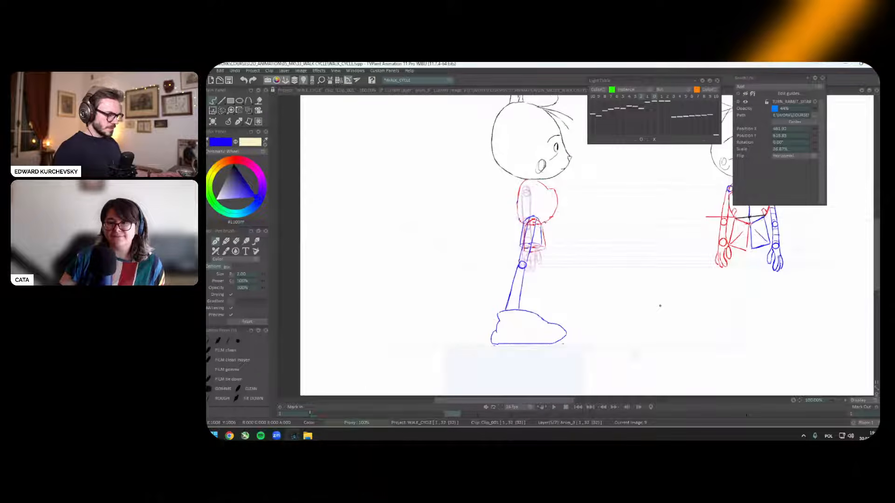
key("Left")
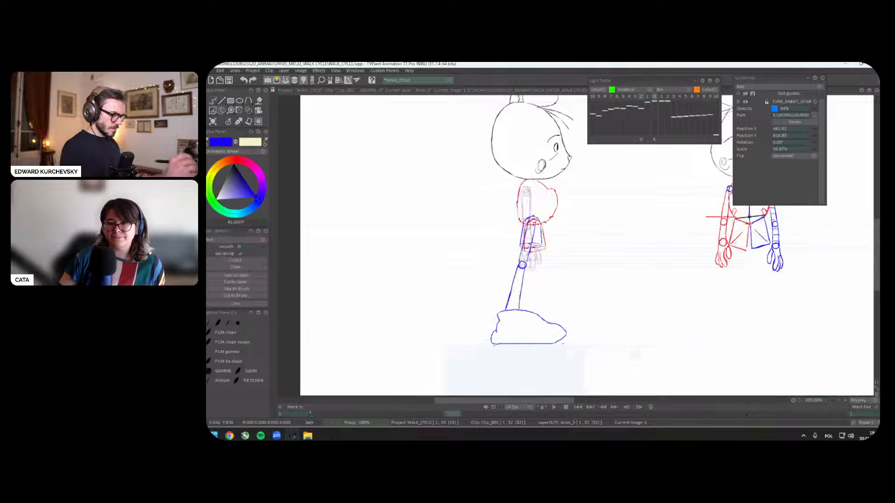
key("Left")
key("Right")
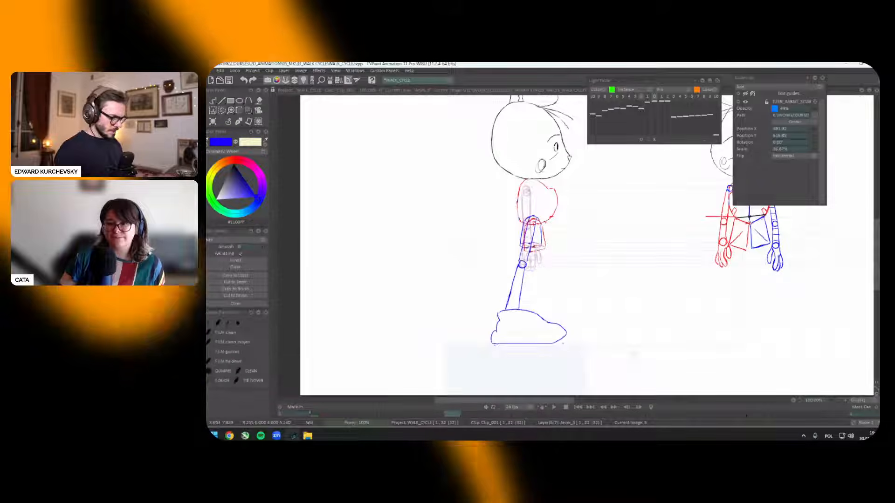
key("Left")
key("Right")
Step: On frame 17, rotate the light table's contact-pose reference about -27 degrees and offset it so its leg lines up with the hip and blue foot
key("Right")
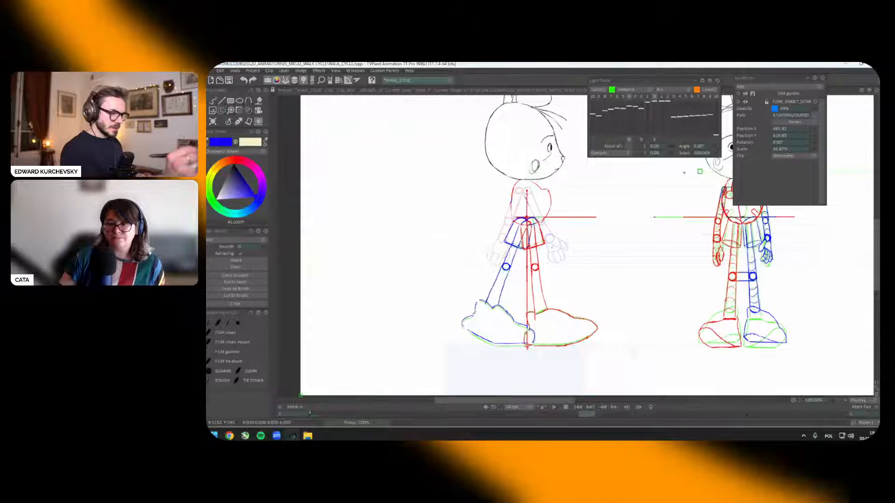
left_click_drag(700, 170, 708, 210)
left_click_drag(671, 186, 687, 245)
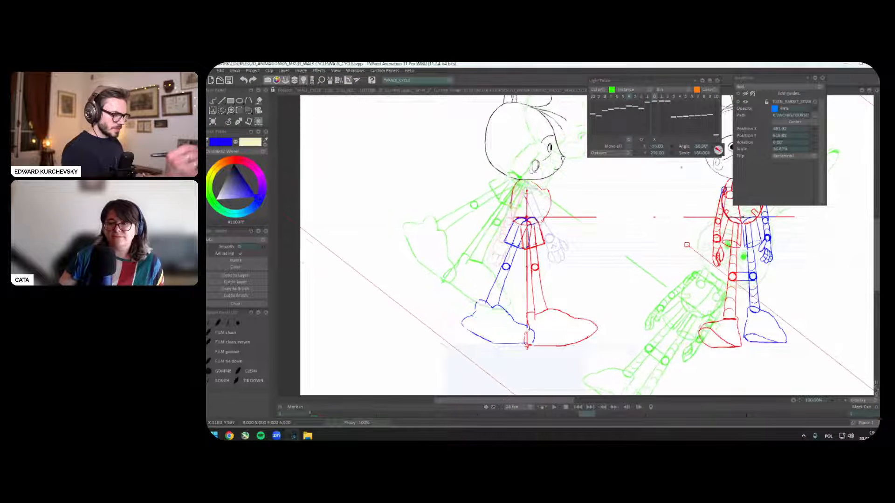
scroll(624, 255, "up", 2)
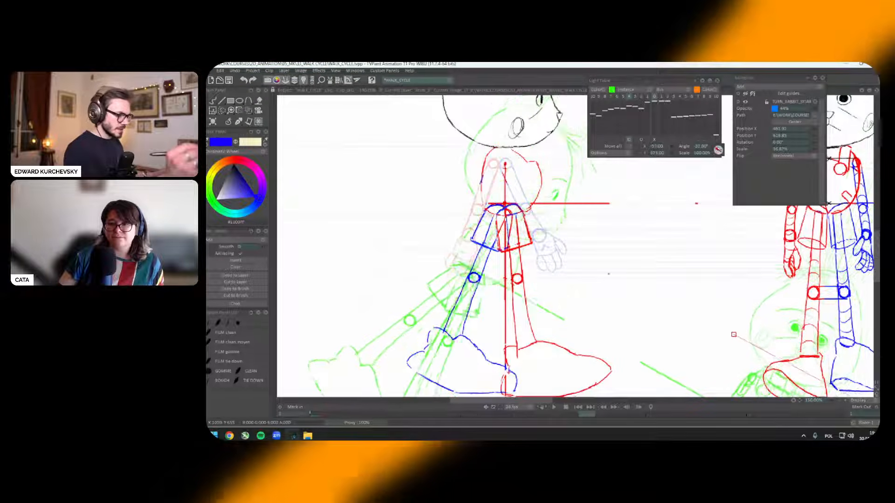
left_click_drag(667, 269, 663, 224)
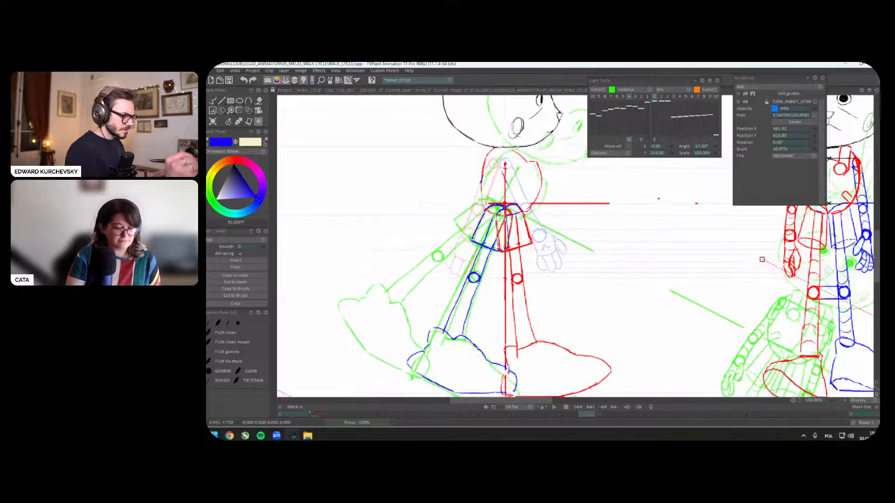
left_click_drag(658, 198, 657, 198)
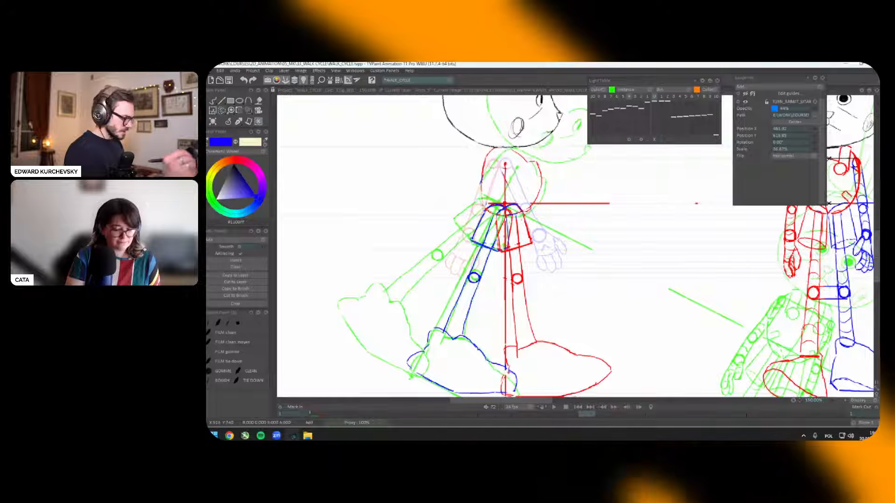
Step: Adjust the blue leg's knee on frame 17 using the reference and draw the ankle line where the leg meets the shoe
key("ctrl+t")
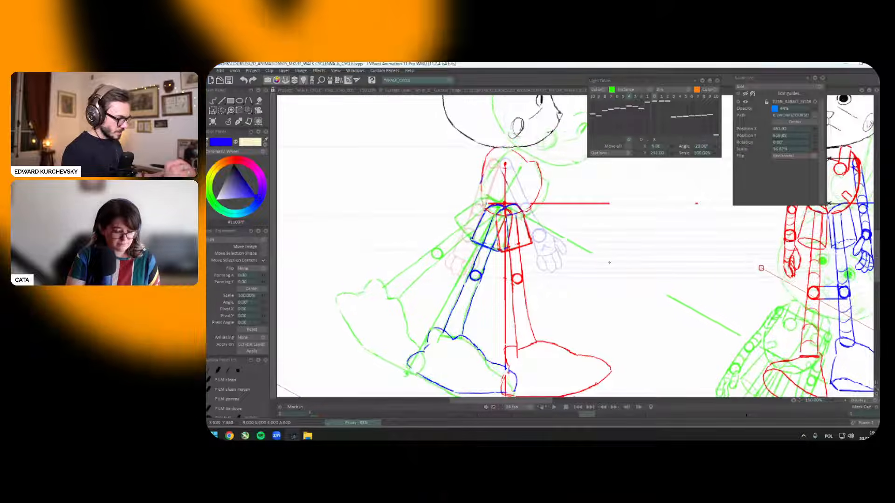
key("shift")
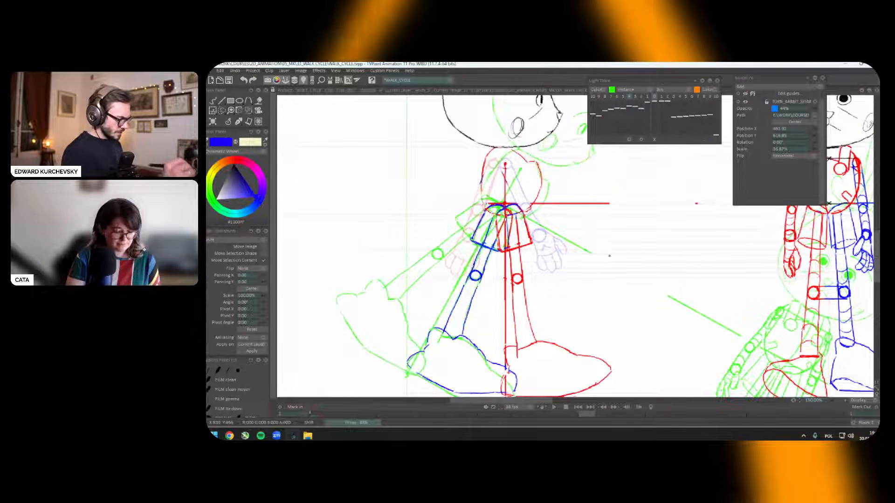
left_click_drag(609, 256, 621, 234)
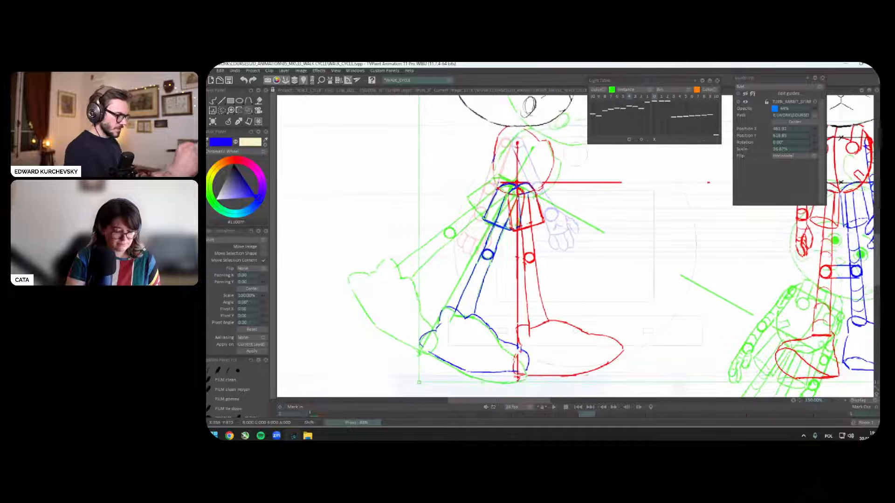
key("b")
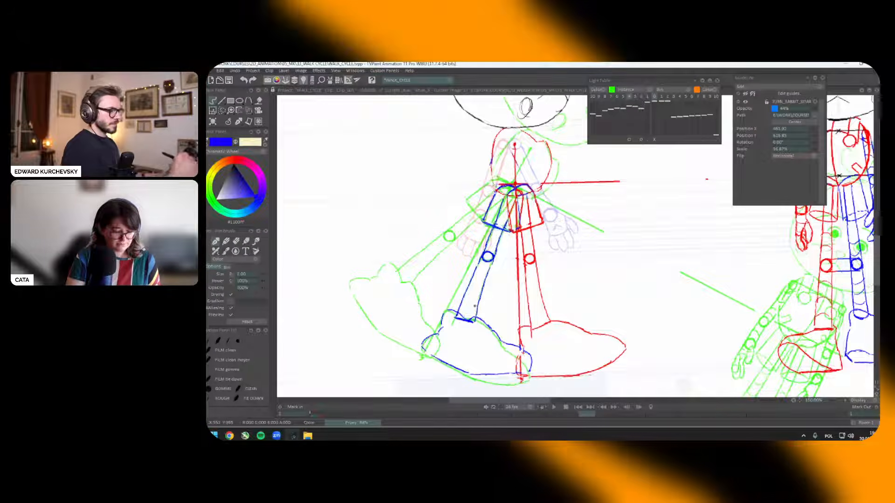
Step: Check the frame layout in the timeline and compare the poses on frames 9, 17 and 25
scroll(474, 306, "down", 3)
key("ctrl+t")
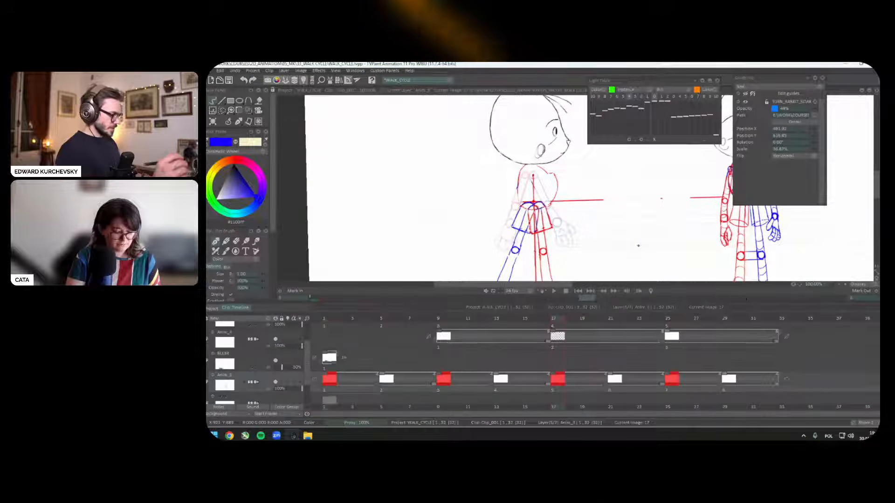
key("ctrl+t")
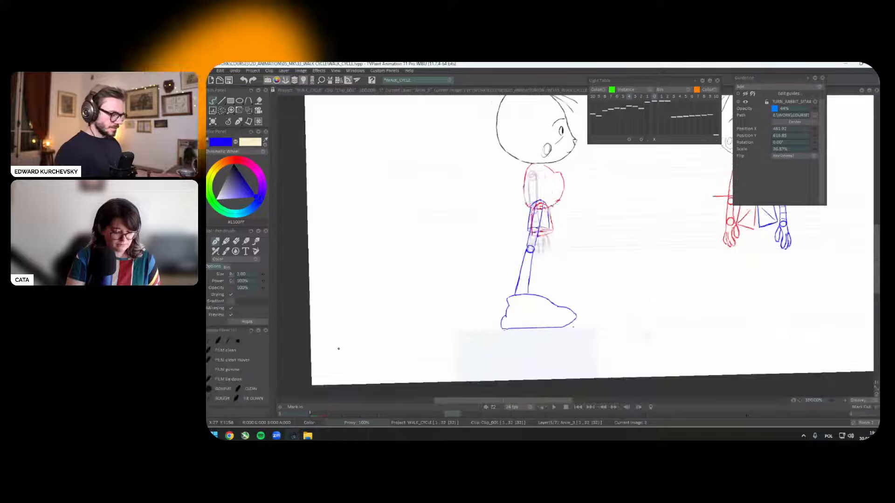
key("Right")
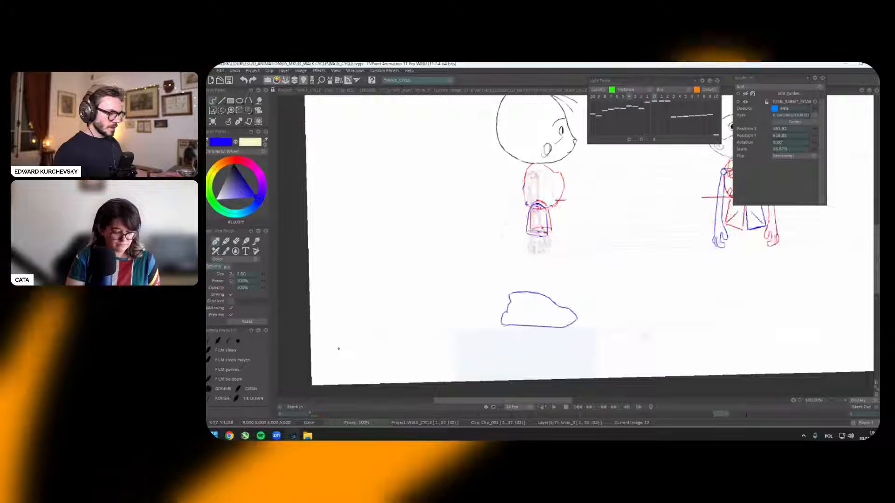
scroll(636, 263, "up", 2)
key("Left")
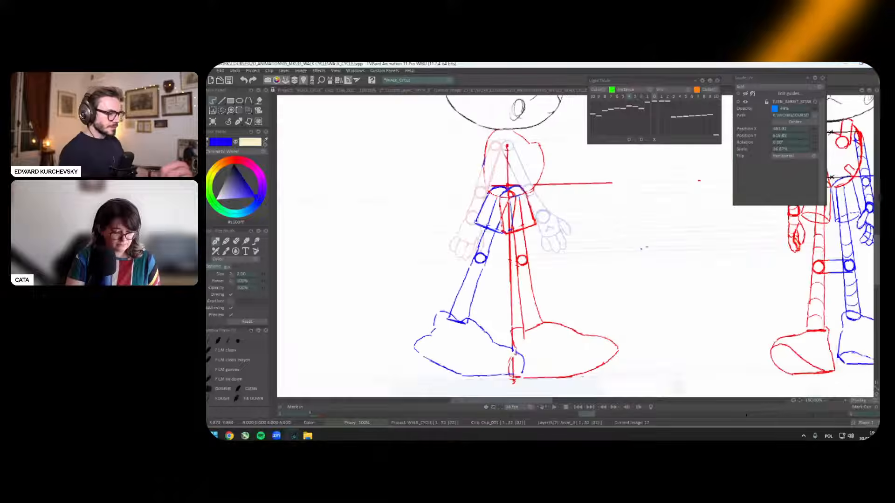
key("Right")
Step: On frame 25, rotate the light table reference about 19 degrees to meet the hip, and trace the blue thigh and knee circle
left_click_drag(718, 272, 535, 332)
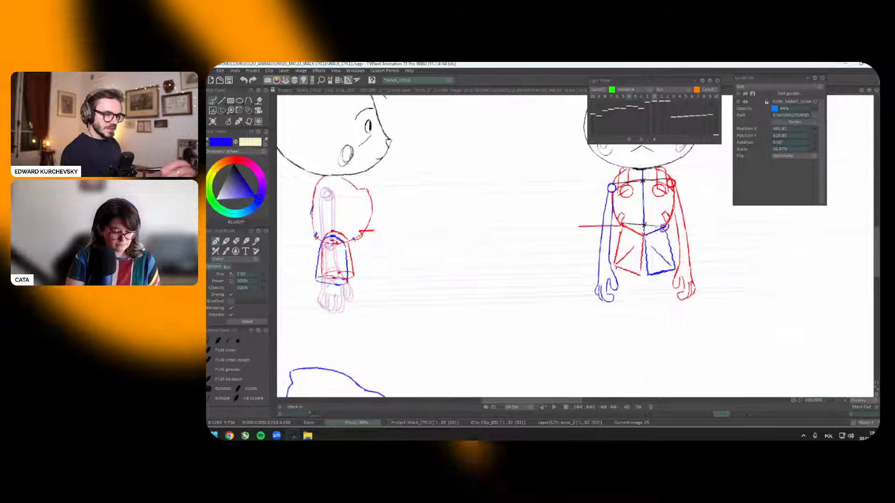
left_click_drag(535, 332, 643, 305)
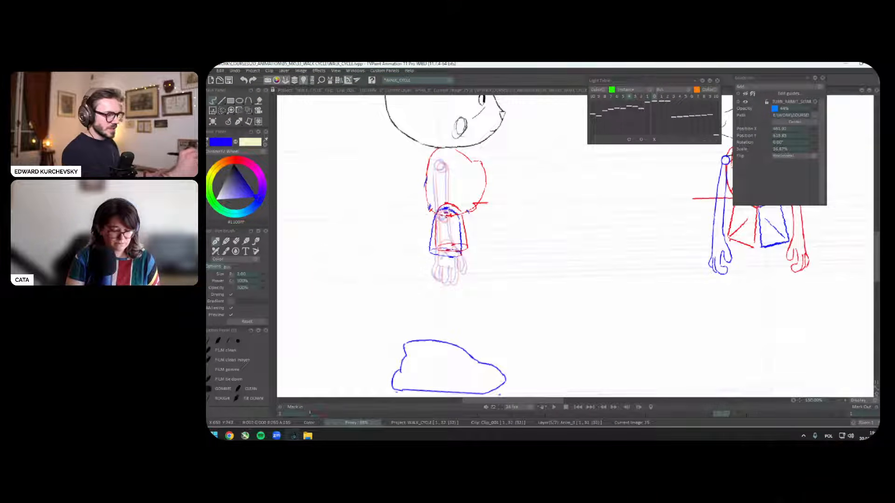
left_click_drag(524, 283, 533, 279)
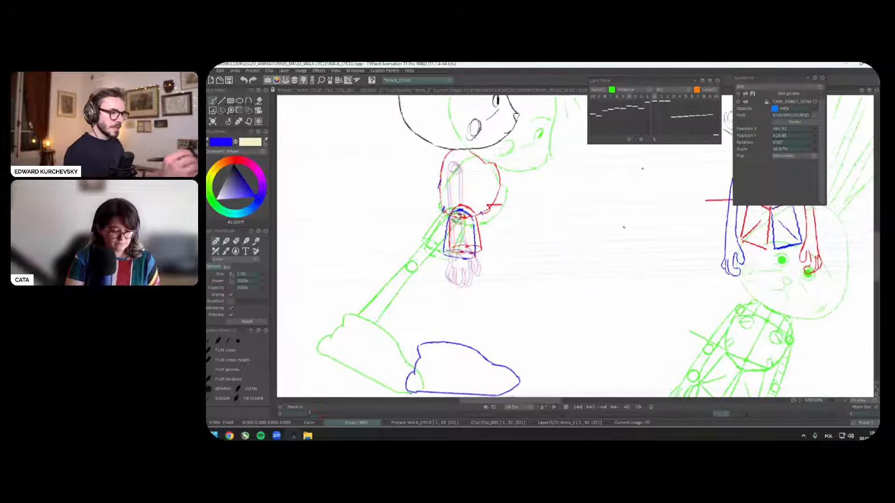
left_click(635, 139)
mouse_move(720, 153)
left_mouse_down()
mouse_move(720, 146)
mouse_move(644, 262)
mouse_move(612, 234)
left_mouse_up()
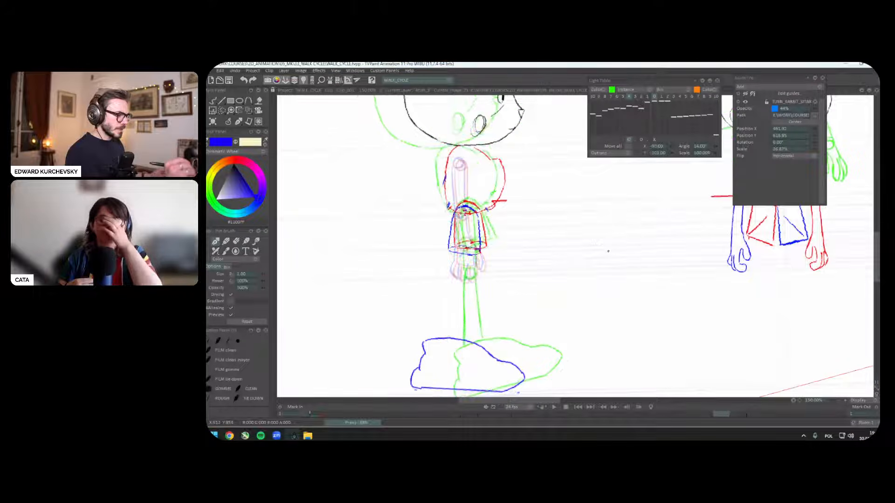
left_click_drag(631, 200, 631, 196)
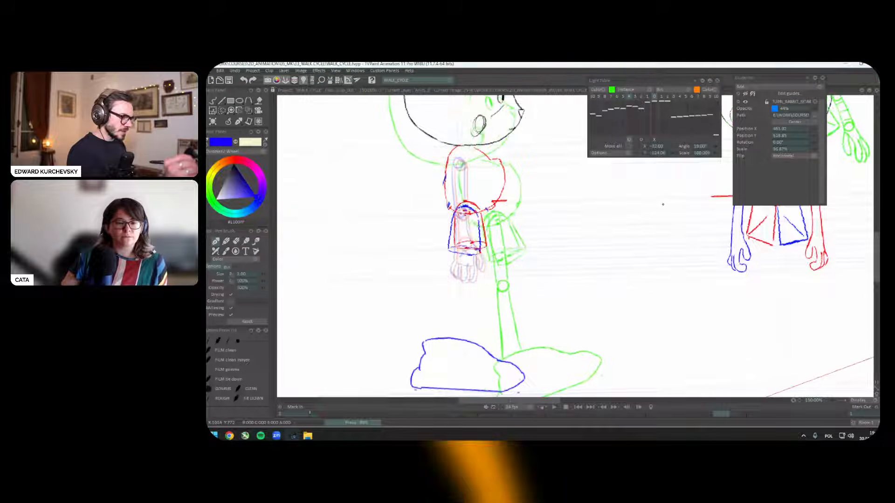
left_click_drag(663, 204, 632, 199)
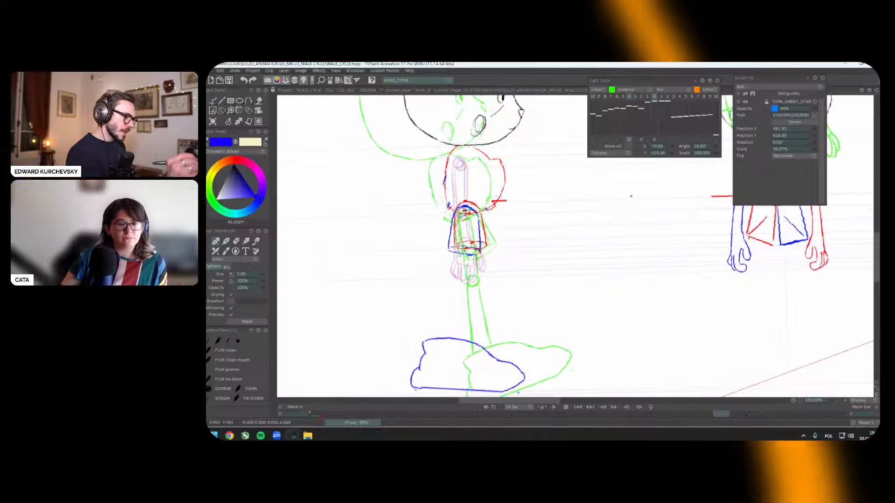
key("Return")
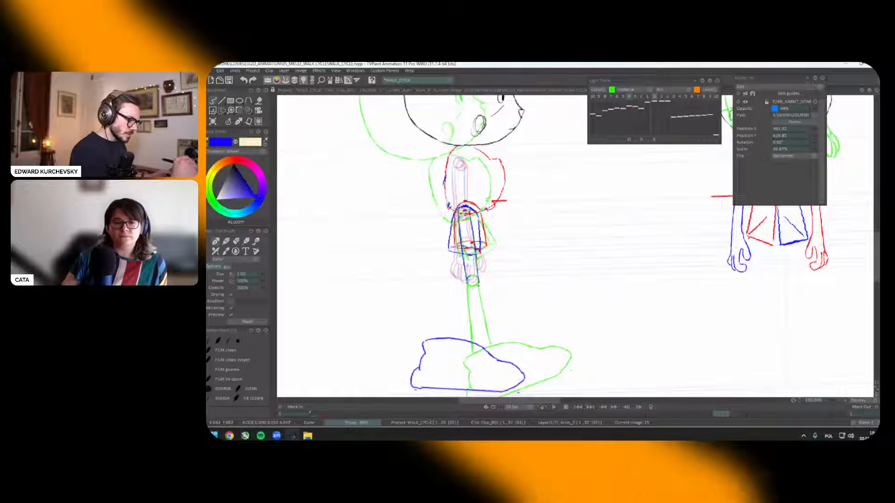
left_click_drag(467, 280, 469, 279)
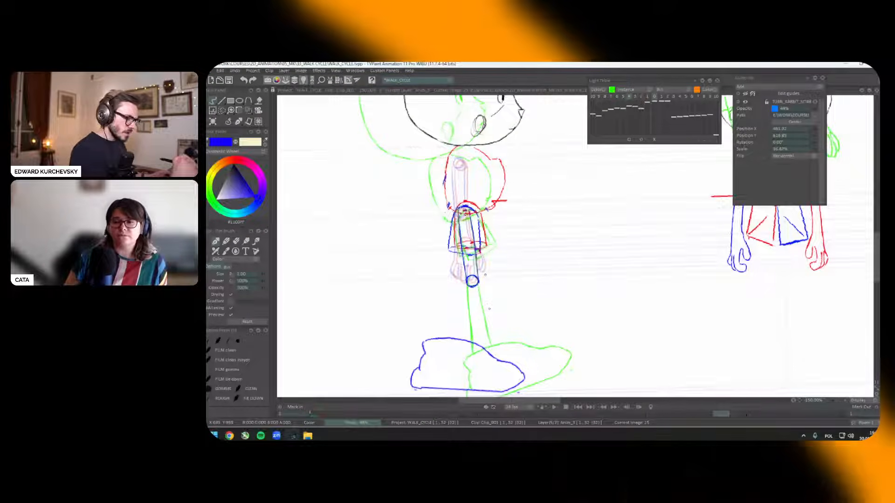
Step: Rotate the frame 25 reference to about -14 degrees so its foot meets the blue shoe, and trace the blue shin down to the shoe
key("l")
key("l")
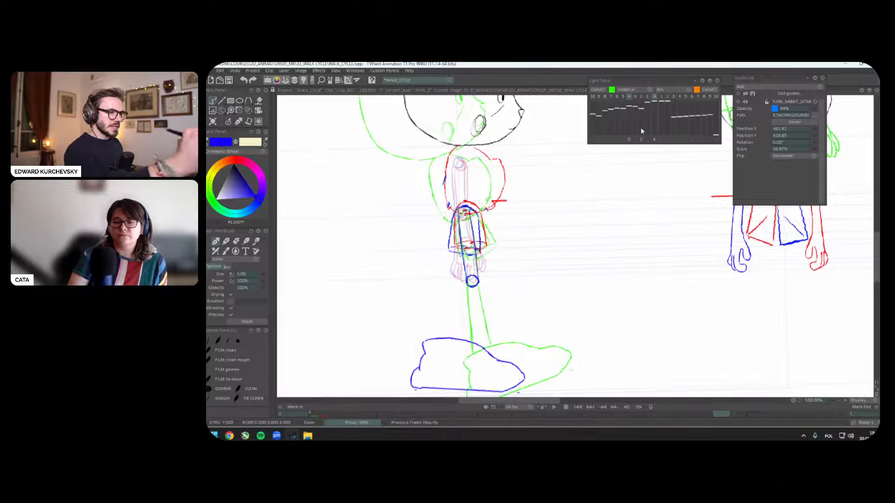
left_click_drag(717, 150, 772, 210)
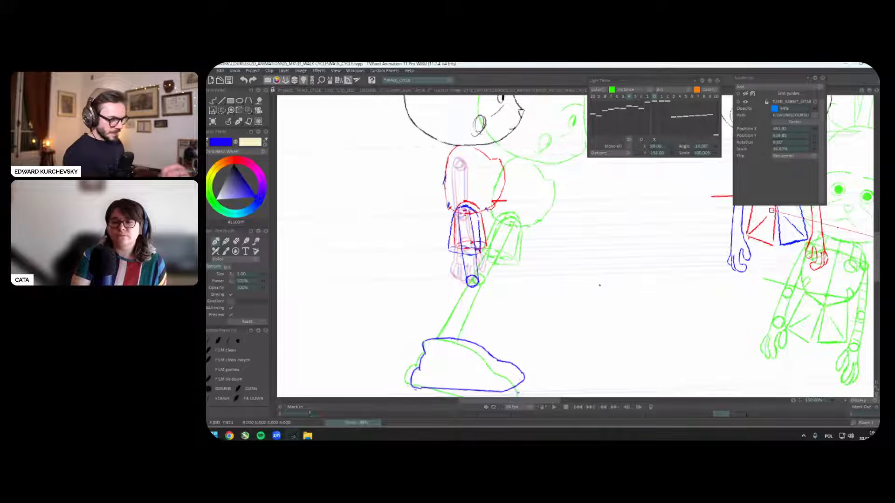
left_click_drag(772, 210, 771, 211)
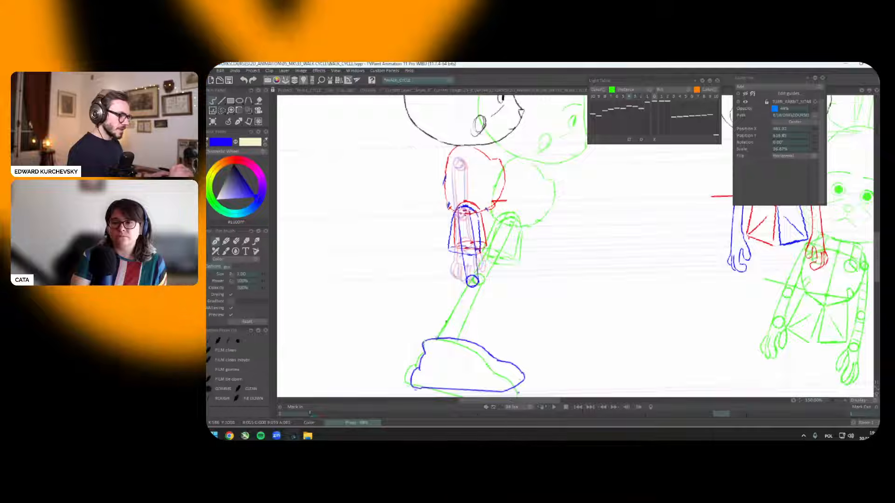
left_click_drag(470, 283, 438, 338)
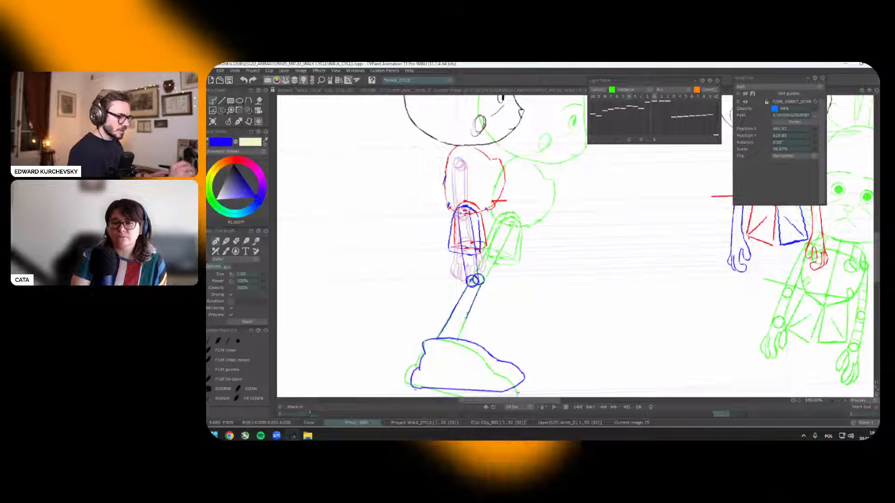
left_click_drag(466, 318, 458, 339)
Step: Select the blue knee area on frame 25 and shift it slightly forward so it lines up with the shin
key("s")
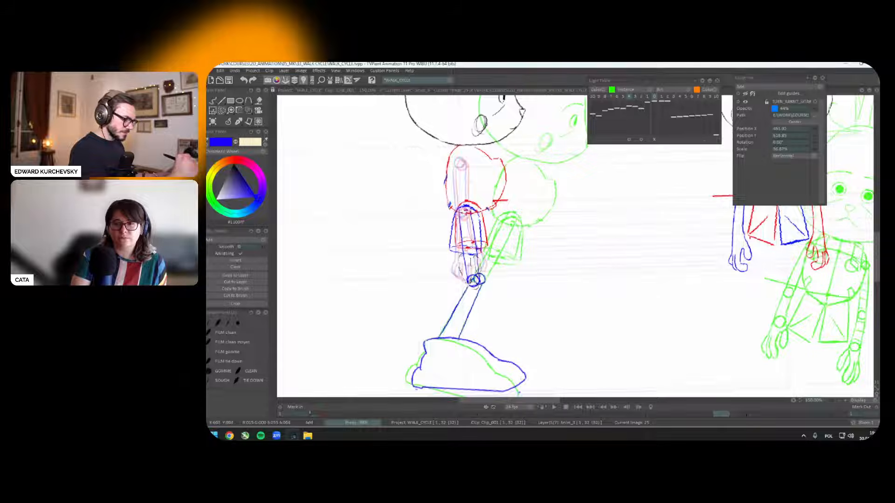
left_click_drag(476, 280, 474, 286)
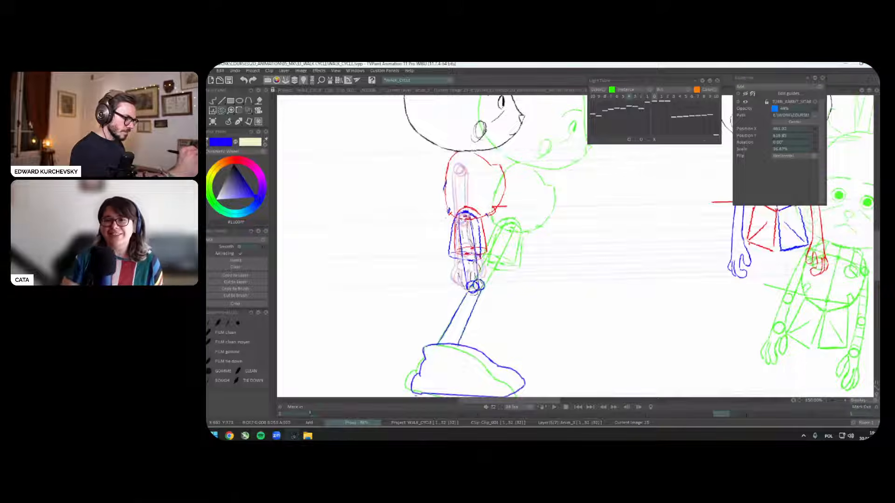
left_click_drag(474, 285, 480, 286)
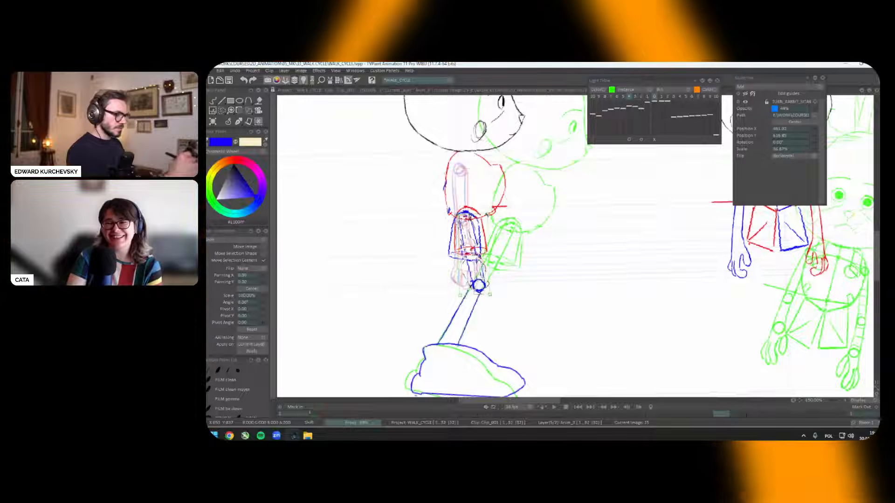
Step: Trace the blue thigh from the hip down to the knee circle on frame 25
left_click(230, 93)
left_click(229, 125)
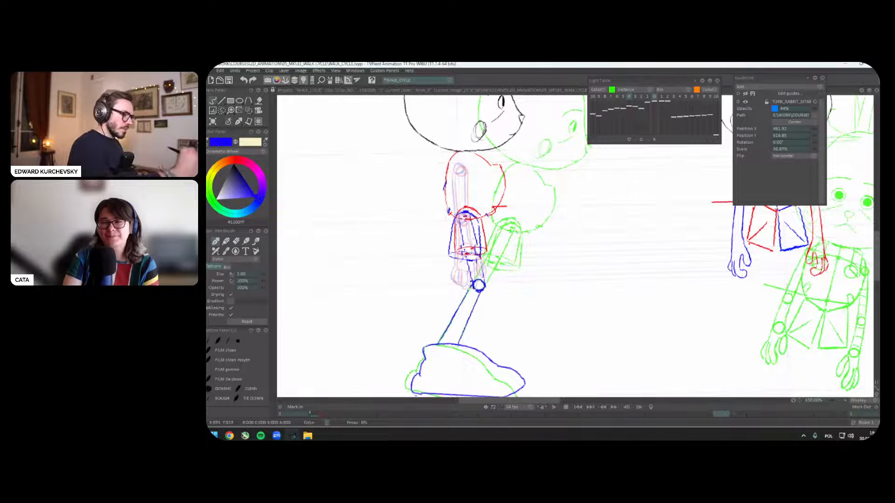
left_click_drag(465, 254, 476, 281)
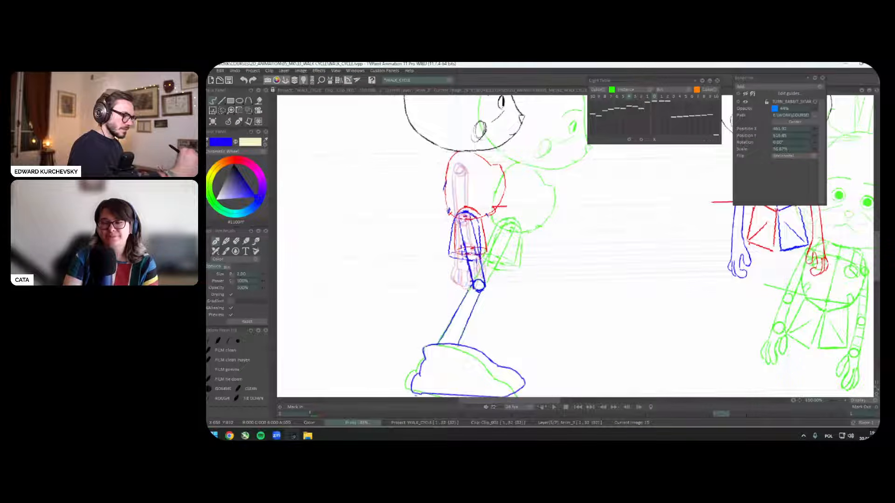
Step: Flip through the poses between frames 17 and 25 and play them to check the blue leg
scroll(564, 283, "down", 3)
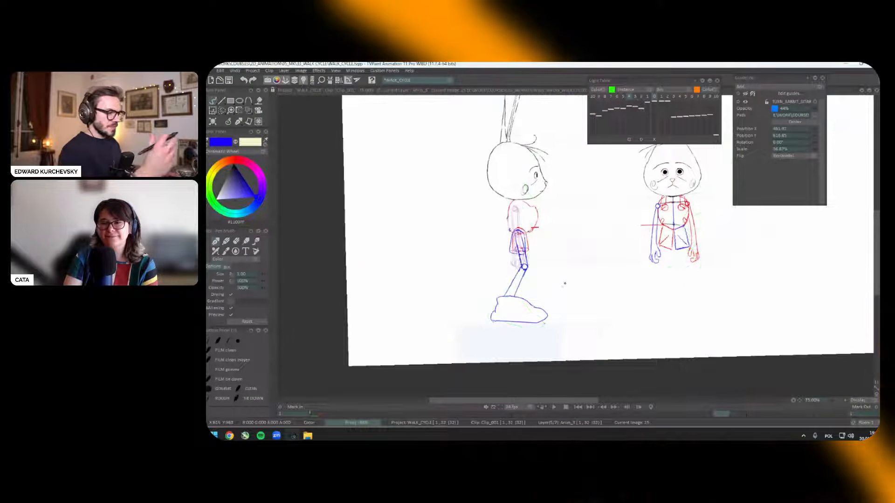
key("Right")
key("Right")
key("Left")
key("Right")
scroll(565, 284, "up", 1)
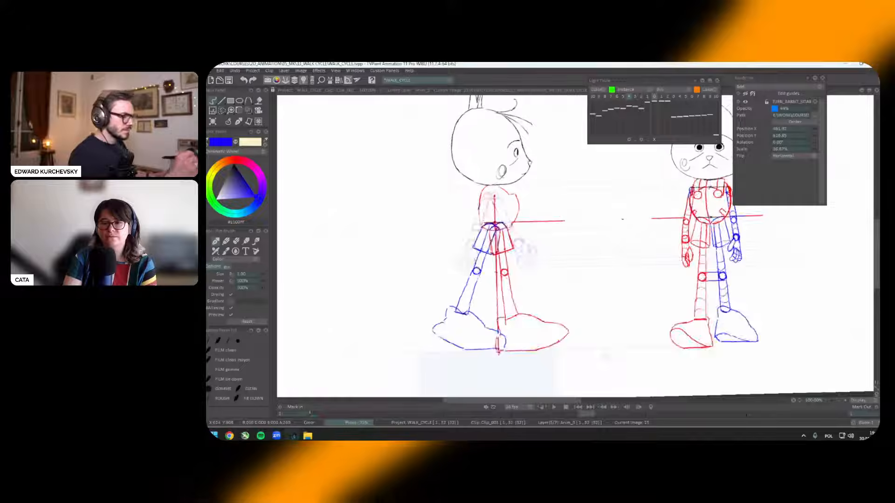
key("space")
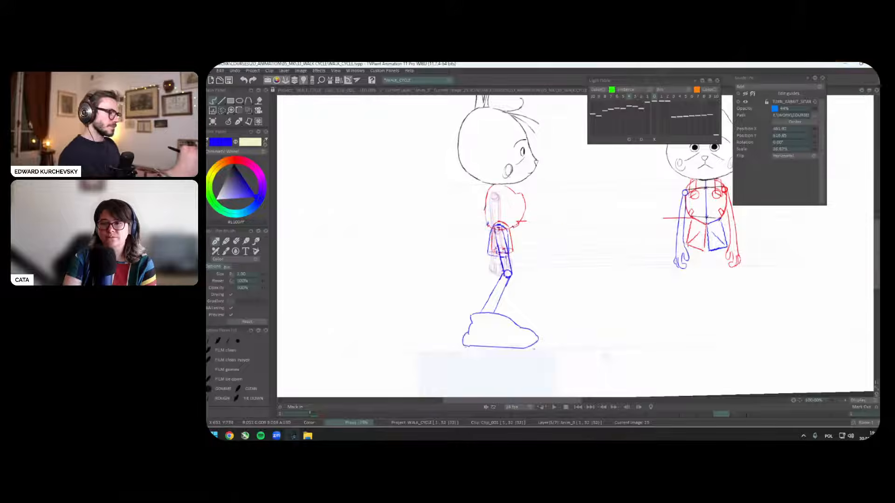
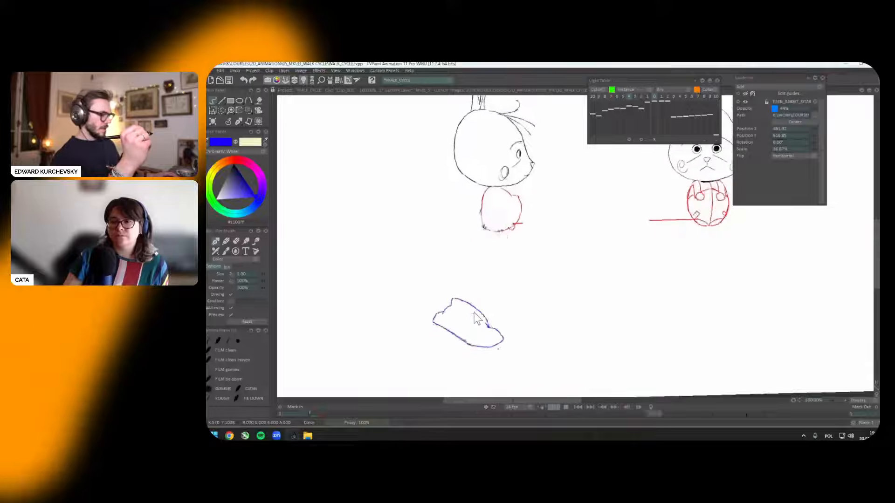
Step: Remove the stray extra instance at frame 20 in the timeline so the frame 17 pose holds until frame 21
key("Return")
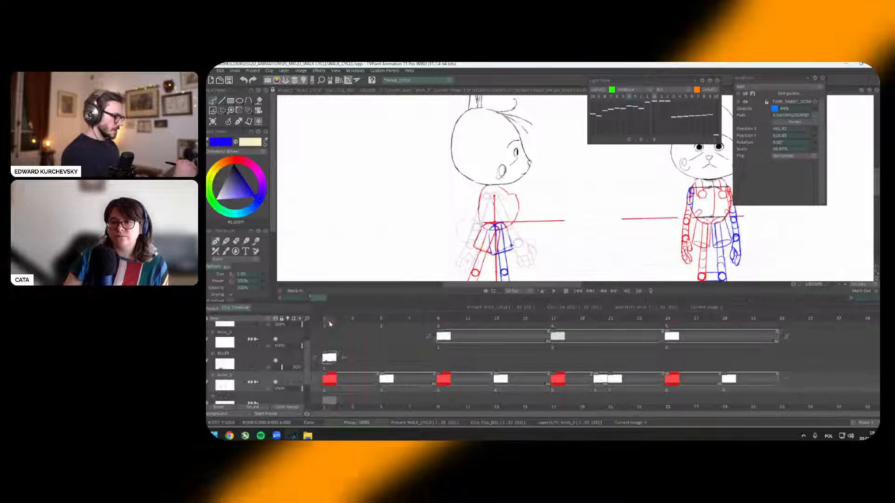
key("Return")
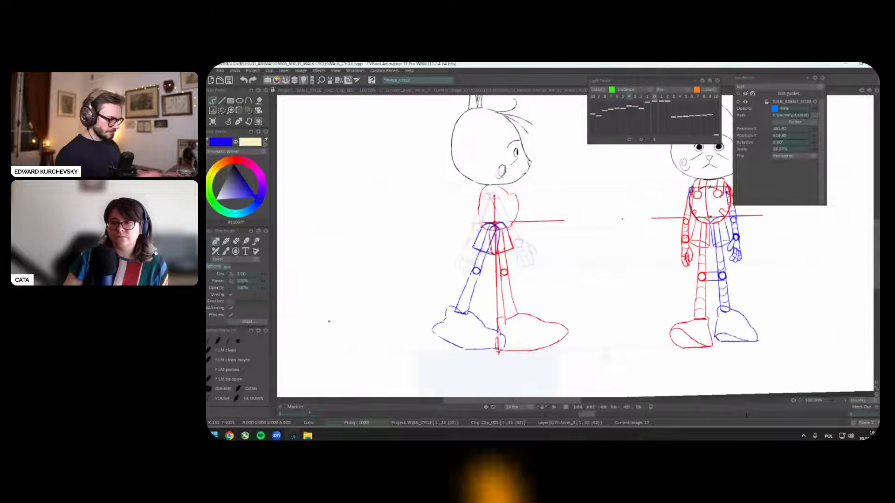
key("Return")
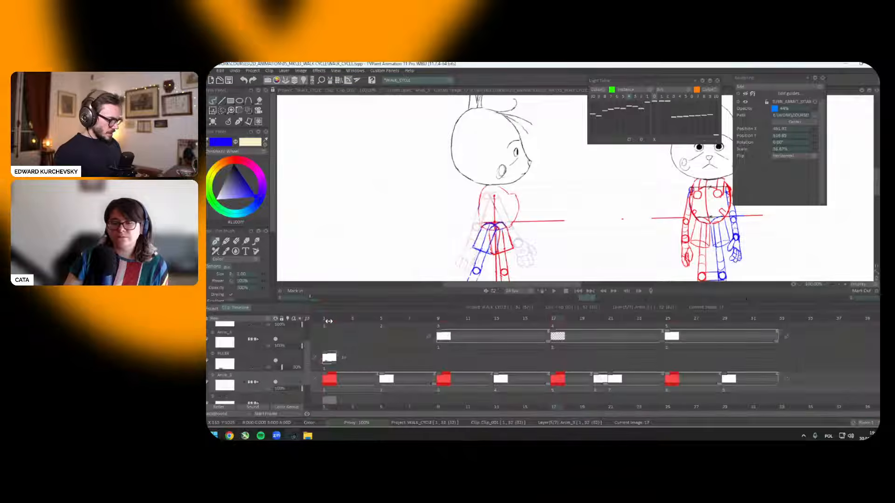
left_click(612, 324)
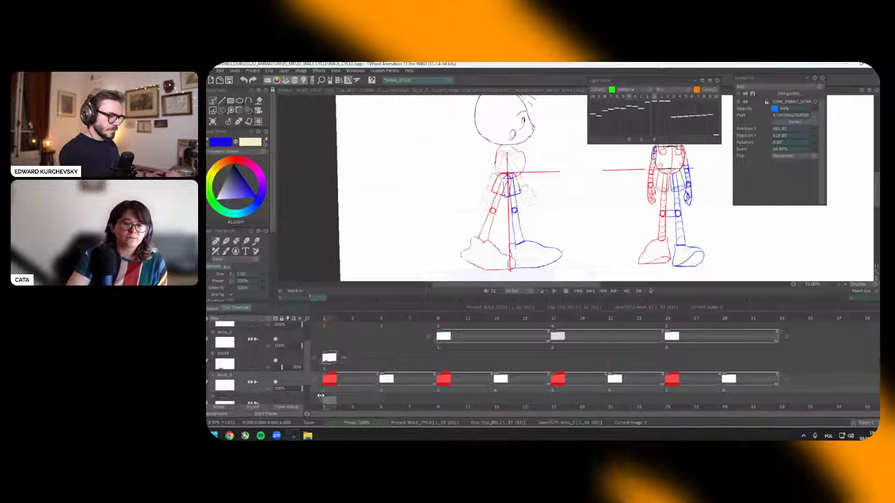
Step: On frame 5, display the fourth next instance on the light table and trace its tilted shoe in red
left_click(414, 385)
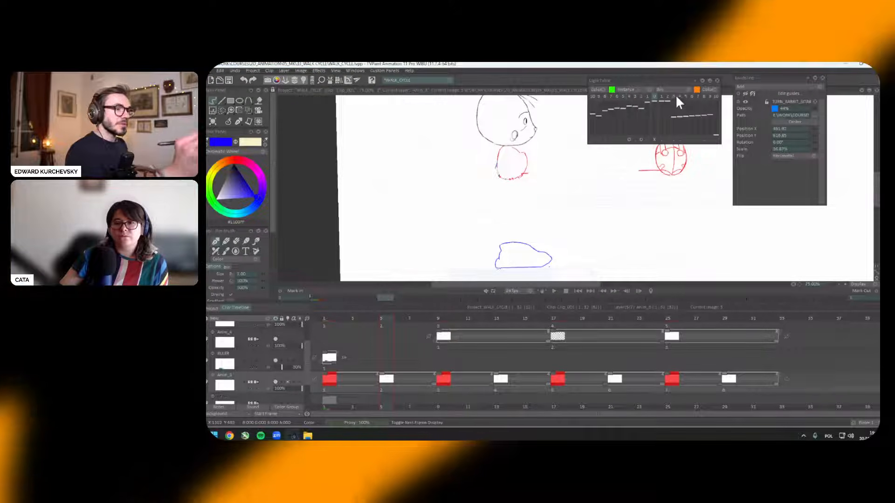
left_click(675, 97)
left_click(239, 128)
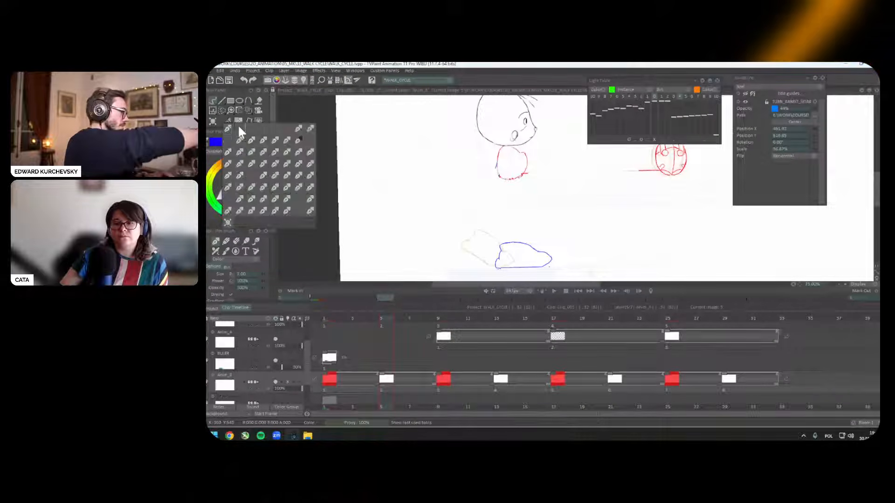
left_click(235, 159)
key("plus")
key("Down")
key("plus")
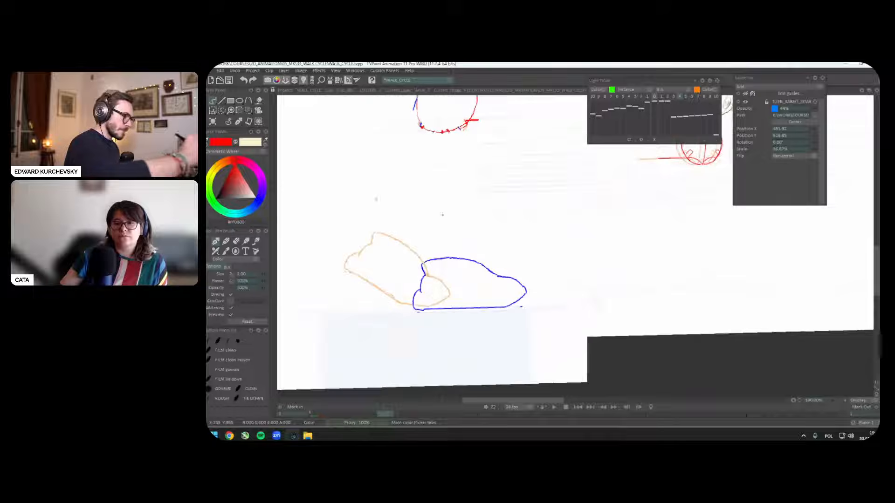
mouse_move(499, 227)
left_mouse_down()
mouse_move(585, 288)
mouse_move(585, 279)
left_mouse_up()
key("Down")
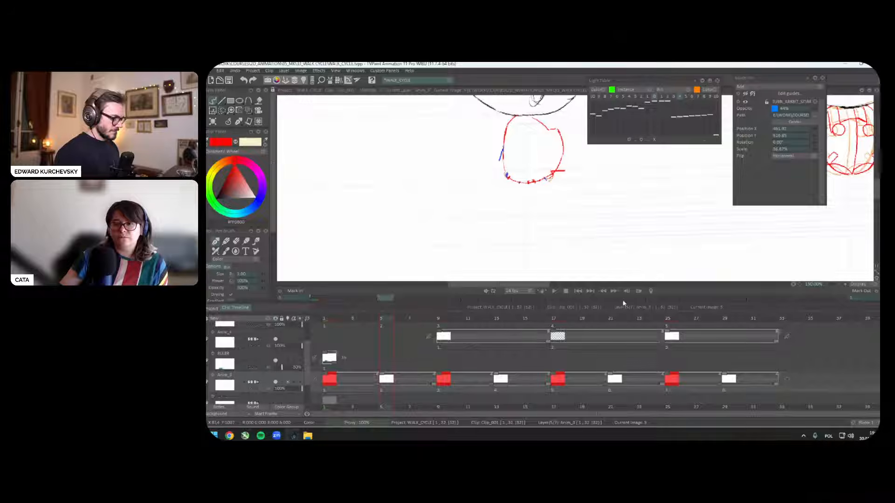
key("Down")
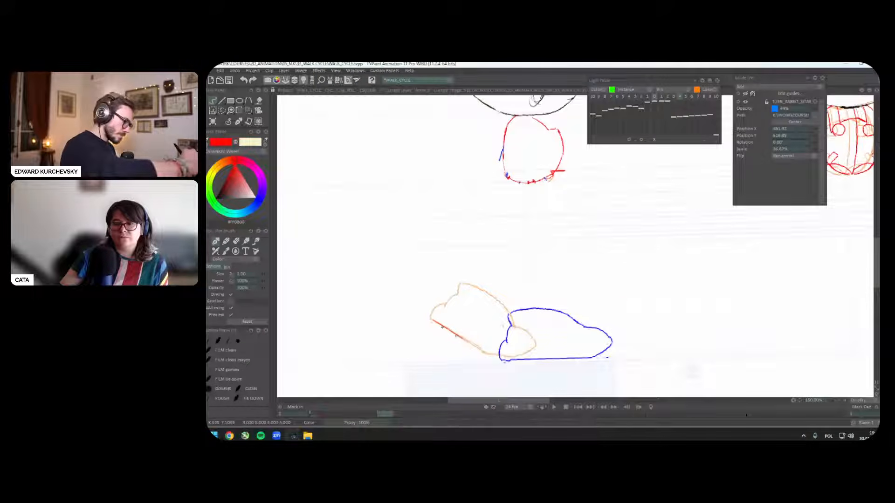
mouse_move(463, 338)
left_mouse_down()
mouse_move(477, 349)
mouse_move(524, 354)
mouse_move(535, 344)
mouse_move(512, 326)
left_mouse_up()
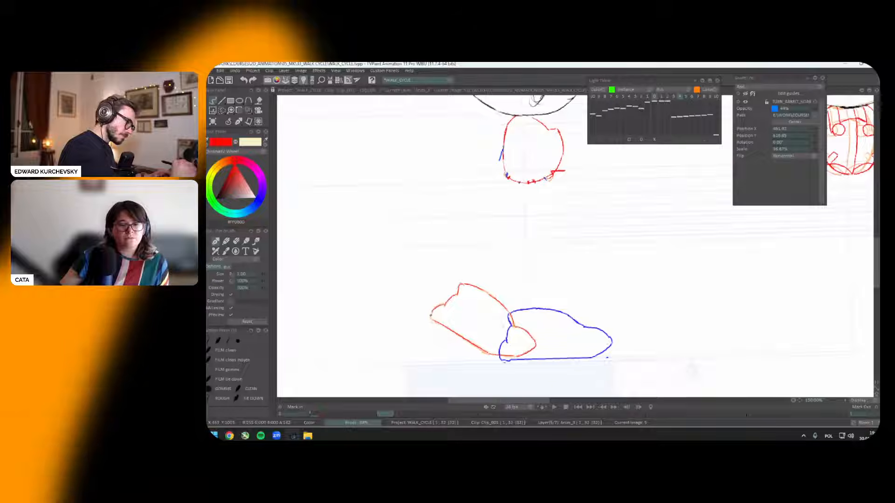
Step: On frame 9, shift the light table reference slightly forward to meet the hip, and trace the red thigh and knee circle
key("Right")
key("Right")
key("Right")
key("Right")
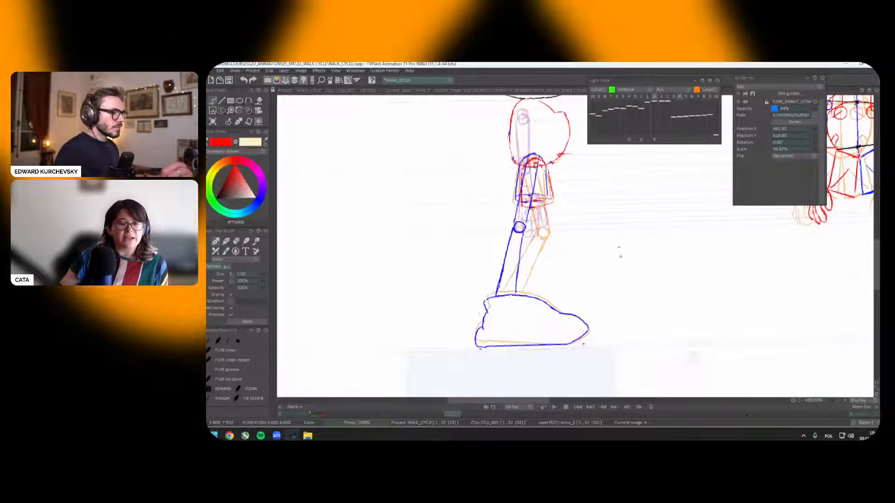
left_click_drag(615, 248, 614, 257)
scroll(530, 206, "up", 2)
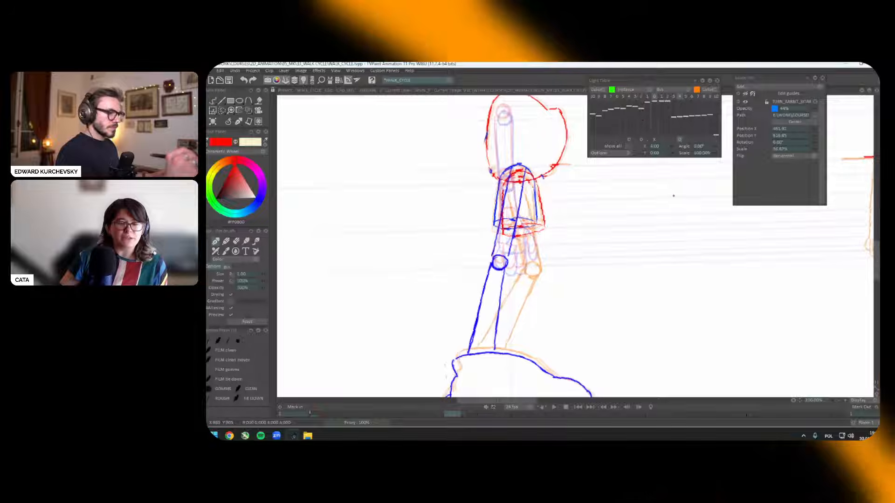
left_click_drag(673, 196, 677, 196)
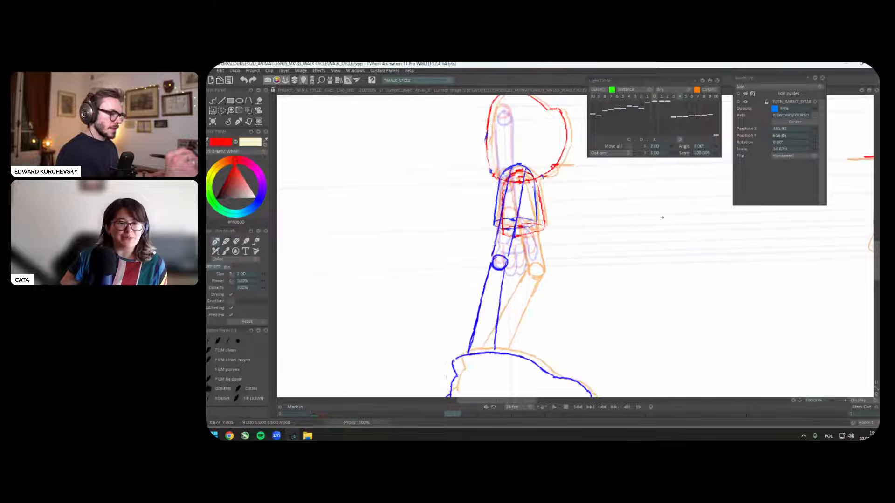
scroll(662, 218, "down", 1)
left_click(655, 140)
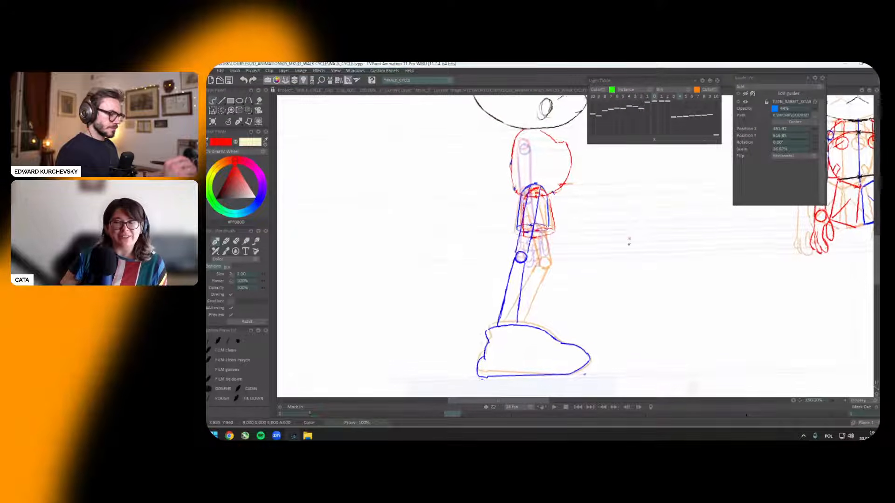
left_click_drag(629, 241, 628, 248)
left_click(654, 139)
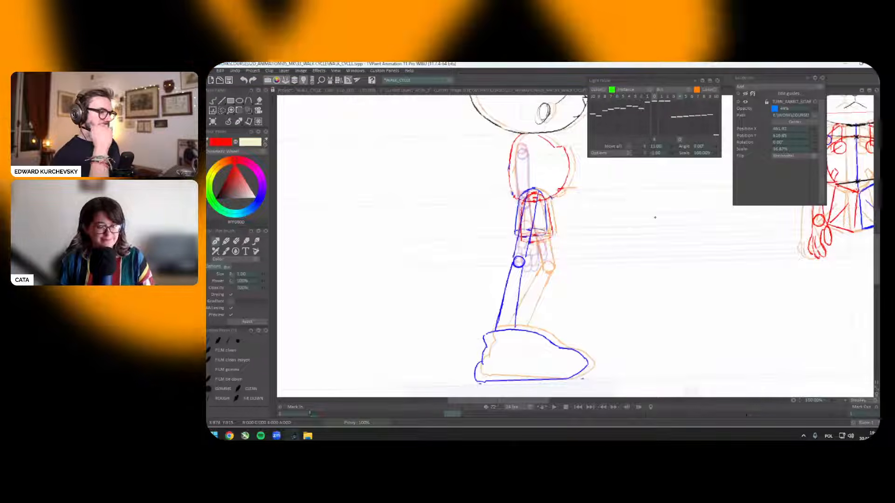
left_click_drag(623, 222, 648, 220)
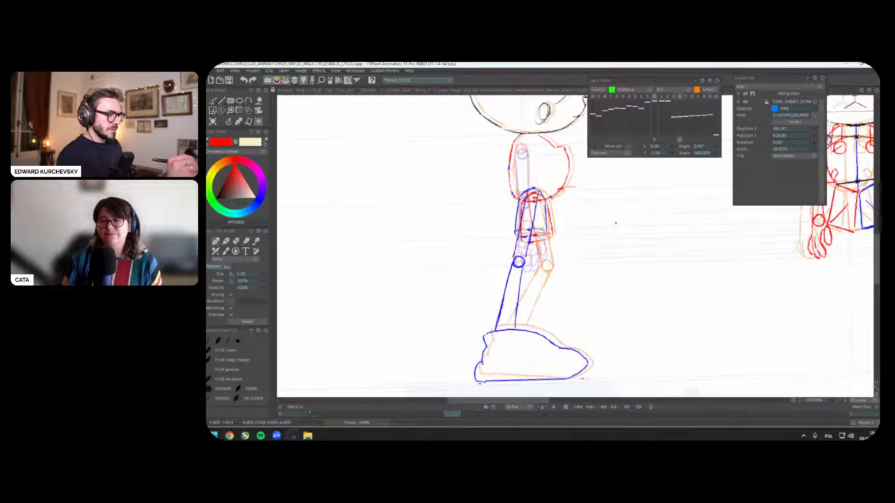
key("Escape")
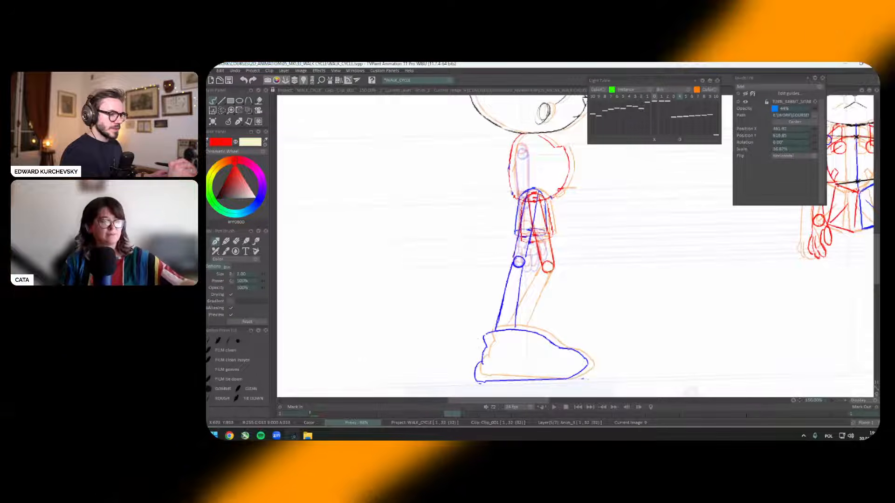
Step: Trace the red shin and the full red shoe outline from the reference on frame 9
left_click_drag(572, 290, 579, 277)
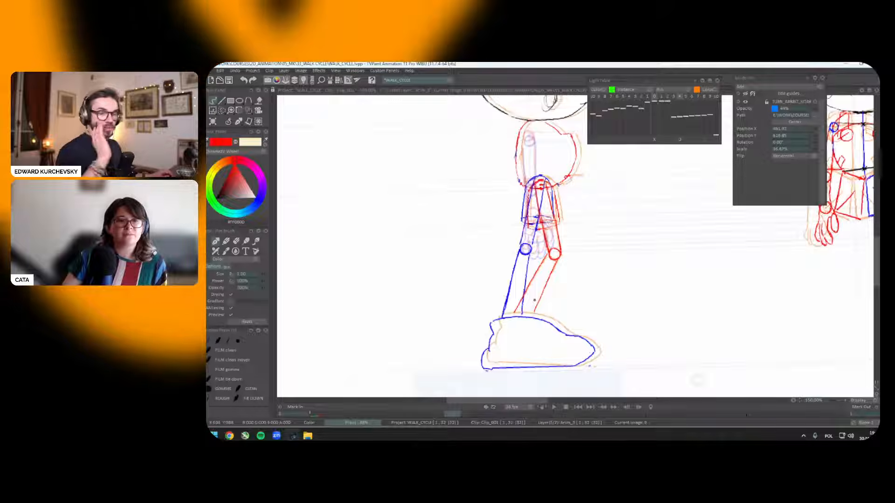
scroll(544, 250, "up", 3)
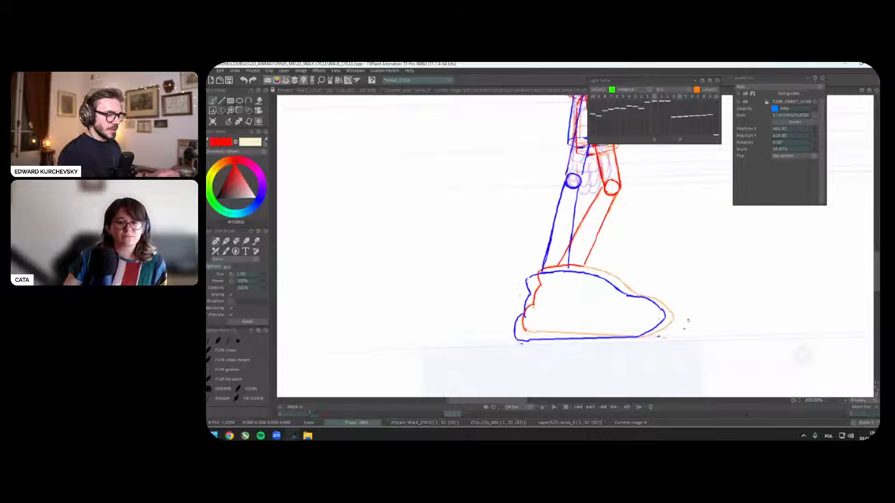
left_click_drag(687, 320, 637, 319)
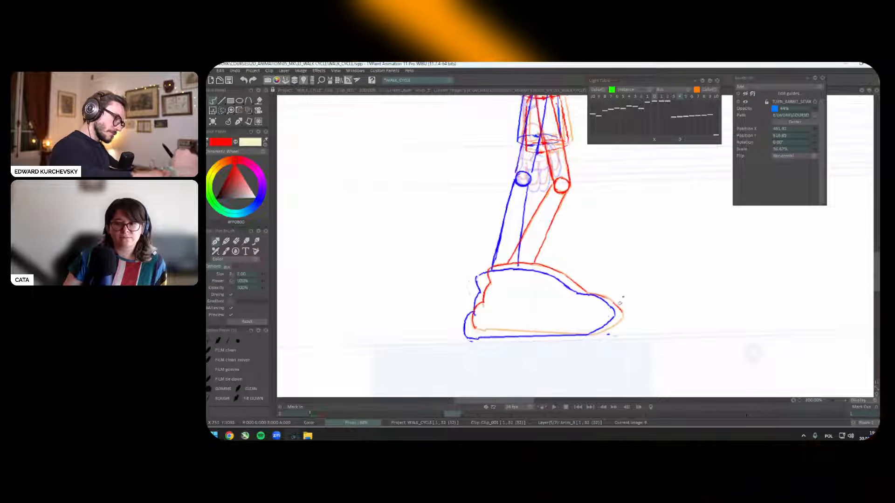
left_click_drag(620, 302, 647, 265)
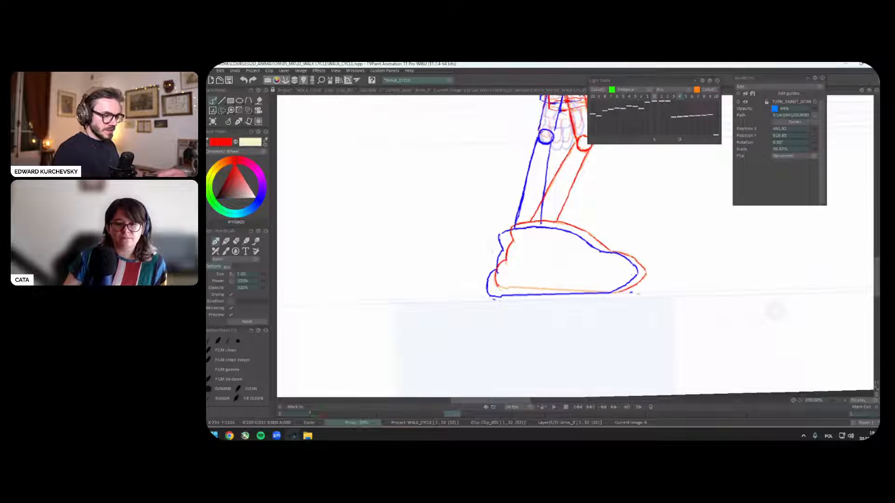
left_click_drag(498, 288, 601, 292)
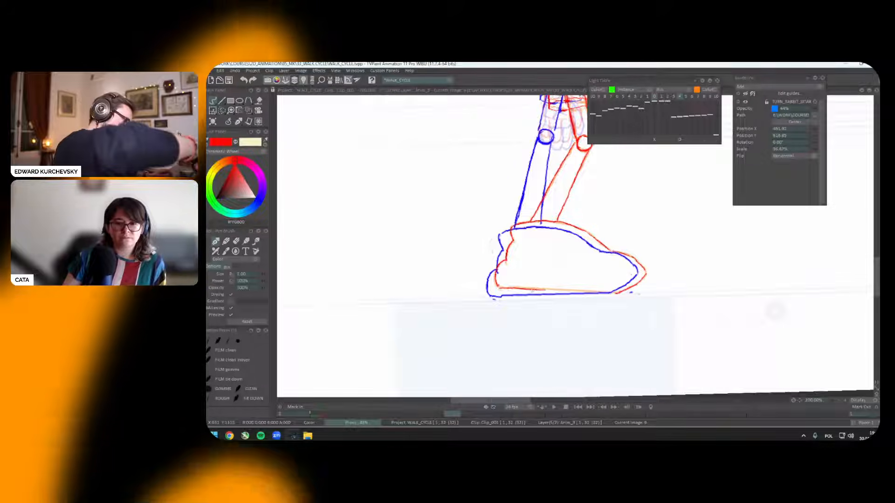
Step: On frame 17, select the vertical red guide line between the legs with a freehand selection and delete it
scroll(603, 247, "down", 2)
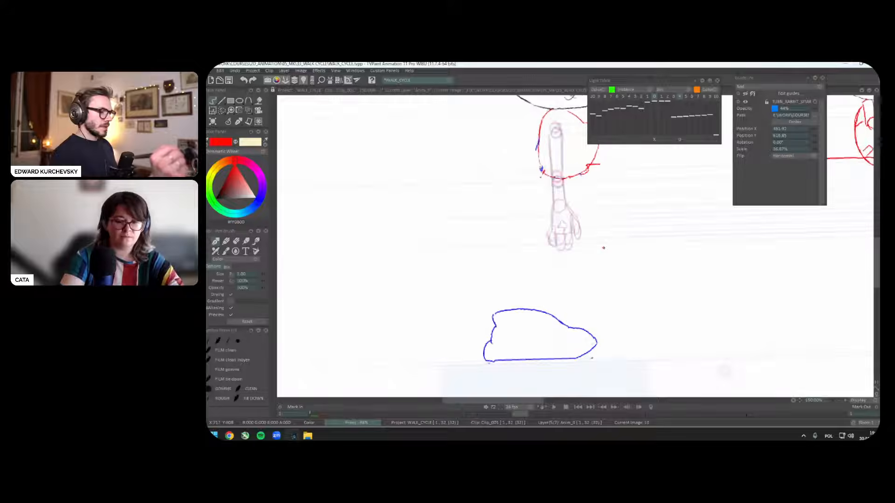
key("s")
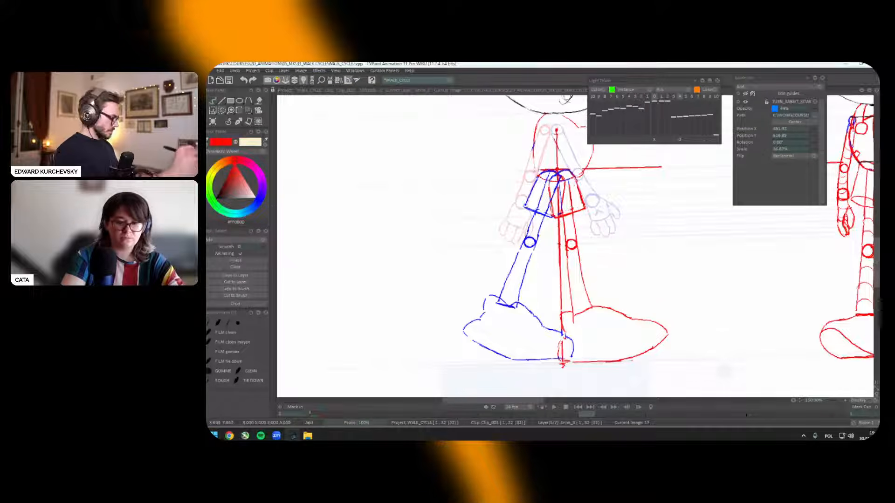
mouse_move(566, 228)
left_mouse_down()
mouse_move(555, 298)
mouse_move(558, 223)
left_mouse_up()
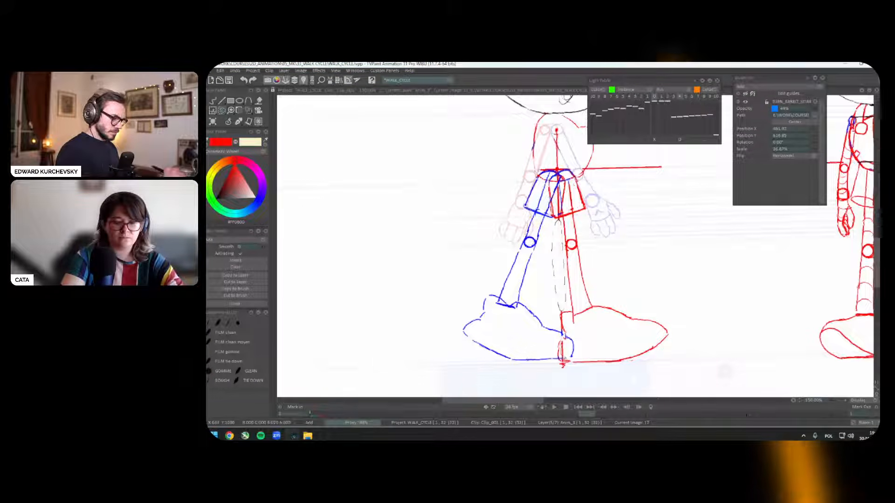
scroll(591, 280, "up", 2)
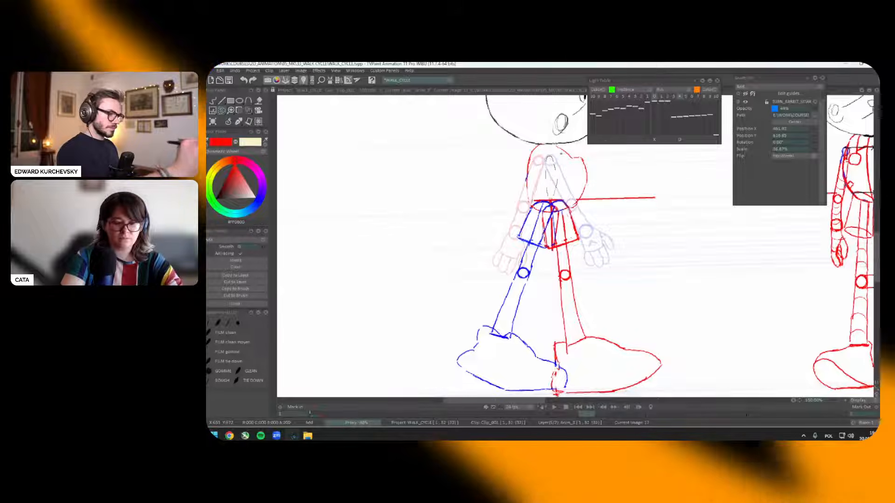
Step: Flip forward through the walk cycle frames to review the leg poses in sequence
left_click(238, 121)
key("Right")
key("Right")
key("Right")
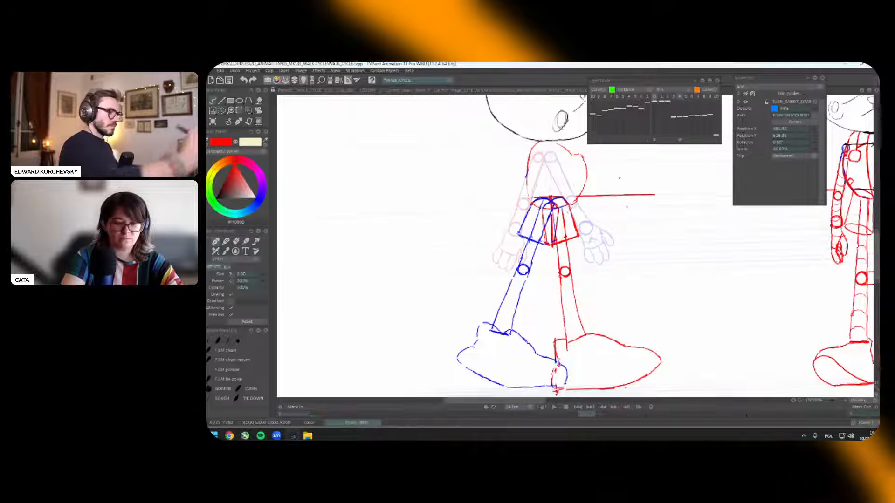
key("Right")
key("Right")
key("Right")
key("Right")
key("Right")
key("Right")
key("Right")
key("Right")
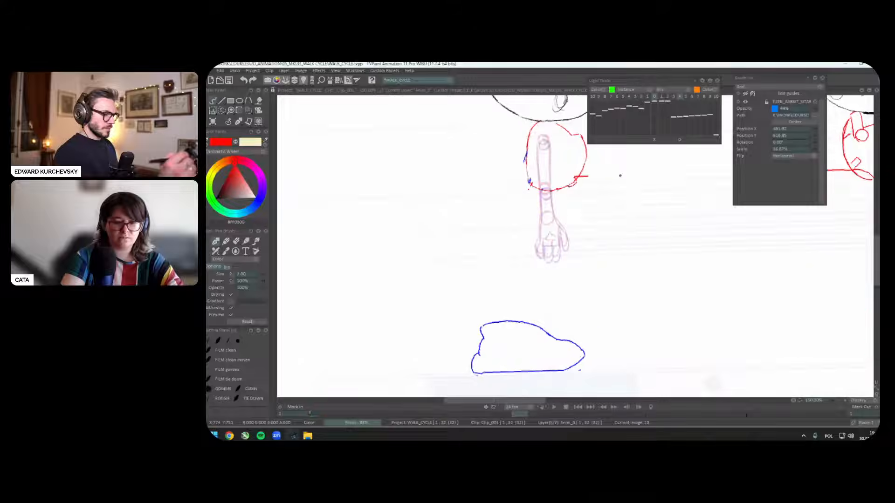
key("Right")
key("Right")
key("Right")
key("Right")
key("Right")
key("Right")
key("Right")
key("Right")
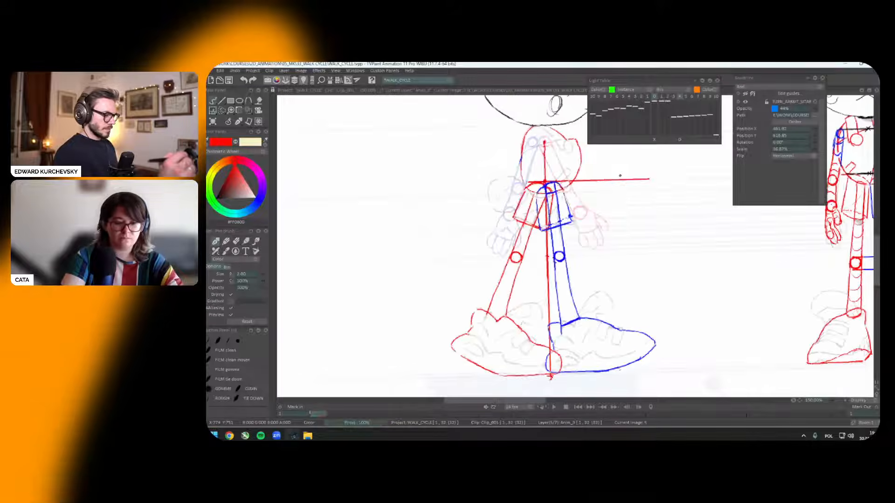
Step: On frame 13, trace the full red shoe outline over the light table reference in front of the blue shoe
left_click(666, 135)
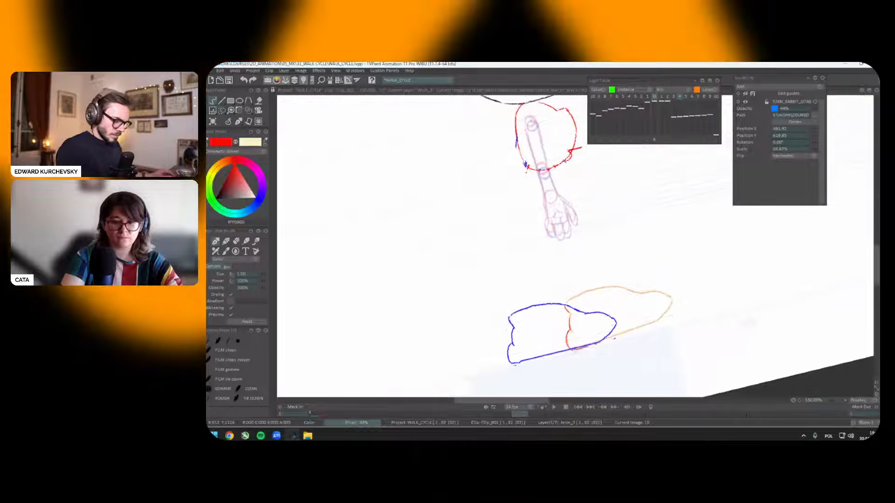
left_click_drag(575, 350, 661, 319)
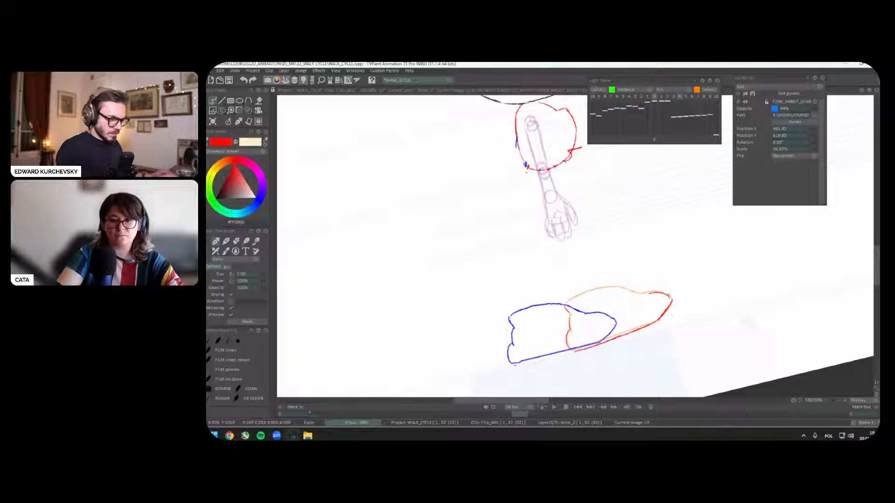
left_click_drag(672, 295, 566, 305)
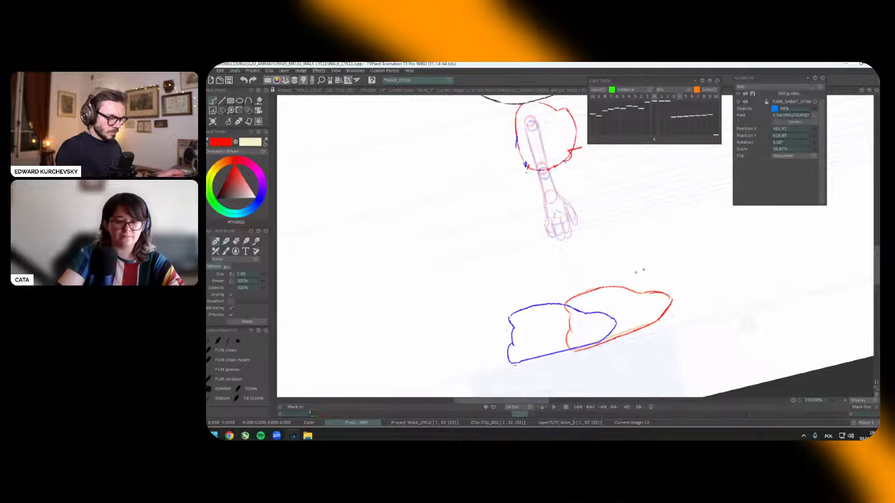
key("shift+space")
left_click_drag(644, 270, 625, 297)
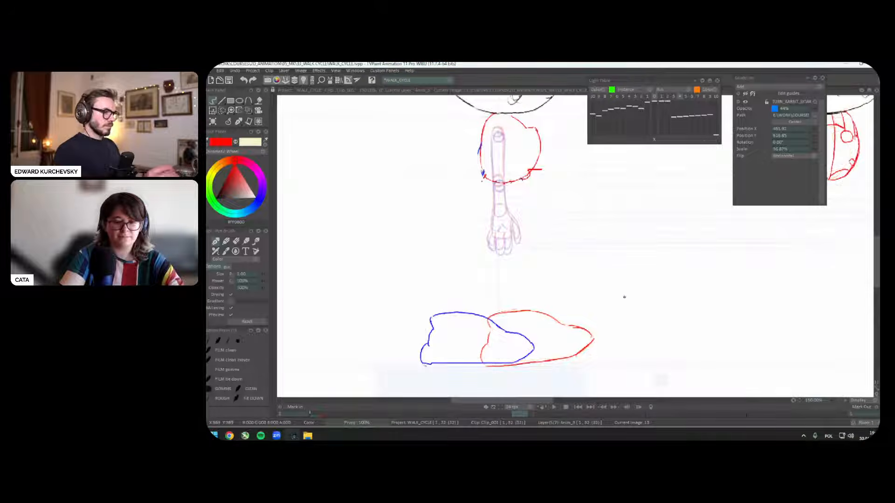
Step: Play the walk cycle and check the leg poses against the drawings in the timeline
key("Right")
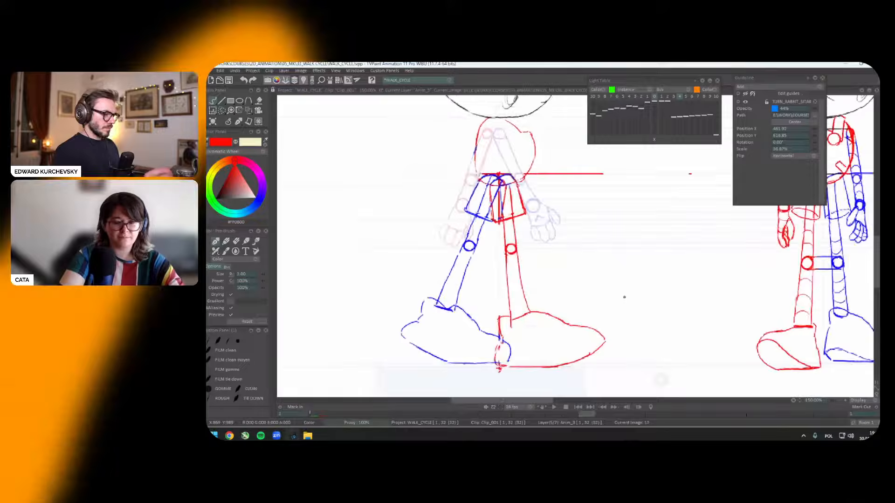
key("Left")
scroll(625, 297, "down", 1)
left_click_drag(643, 276, 639, 315)
key("Return")
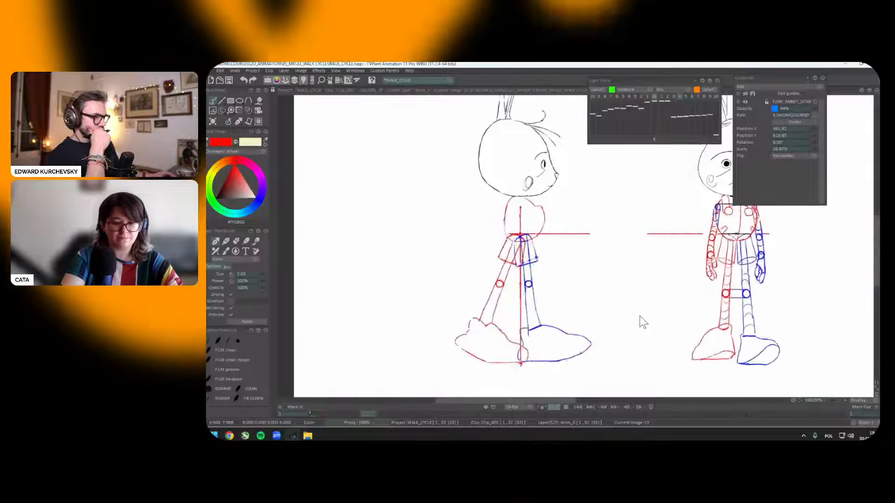
left_click(619, 243)
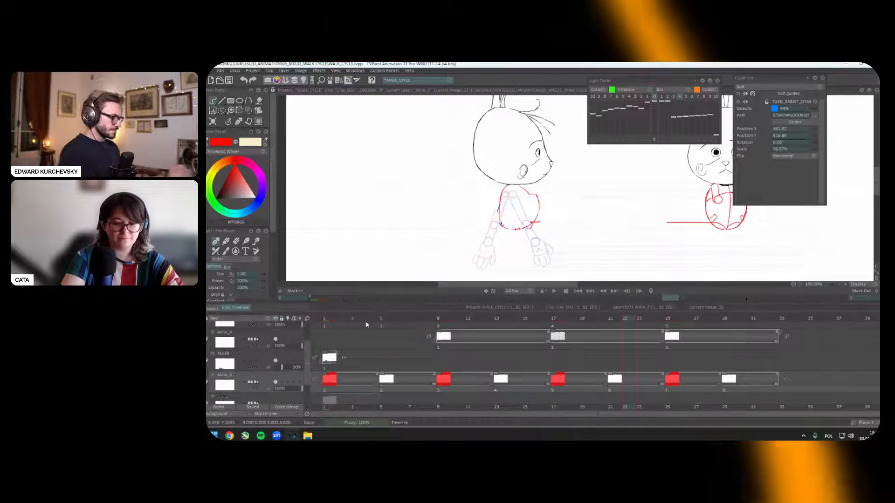
left_click(348, 326)
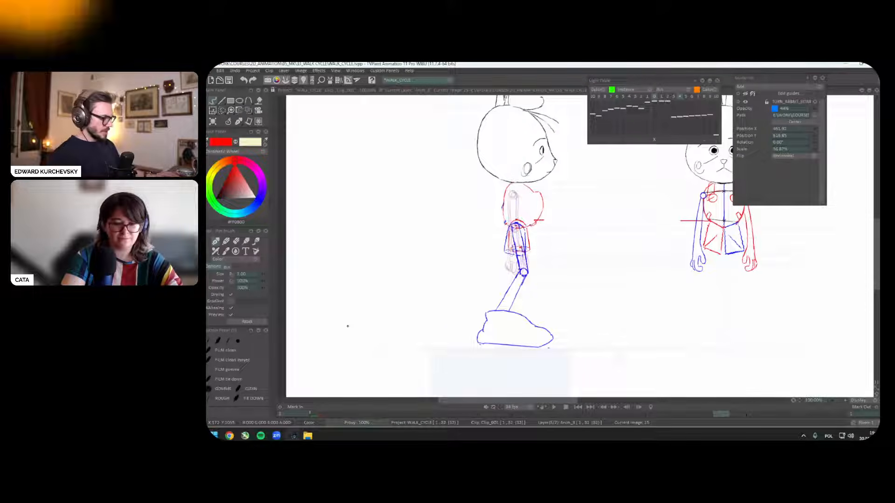
key("Tab")
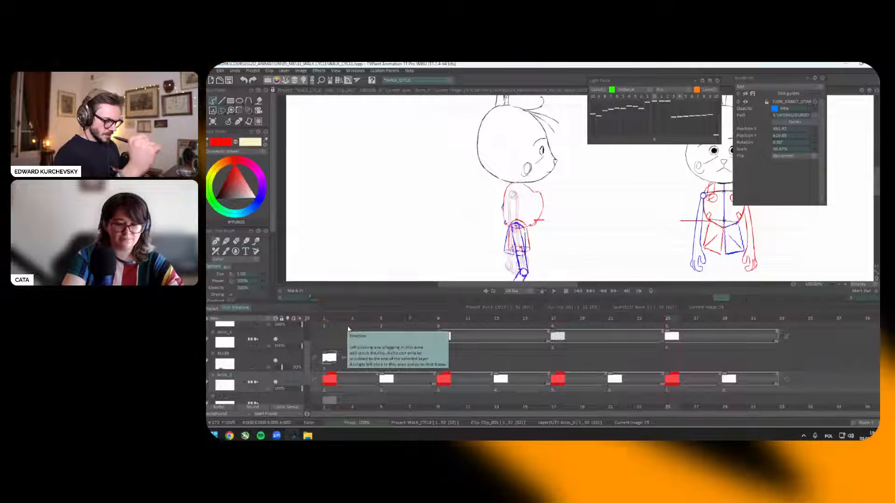
key("Tab")
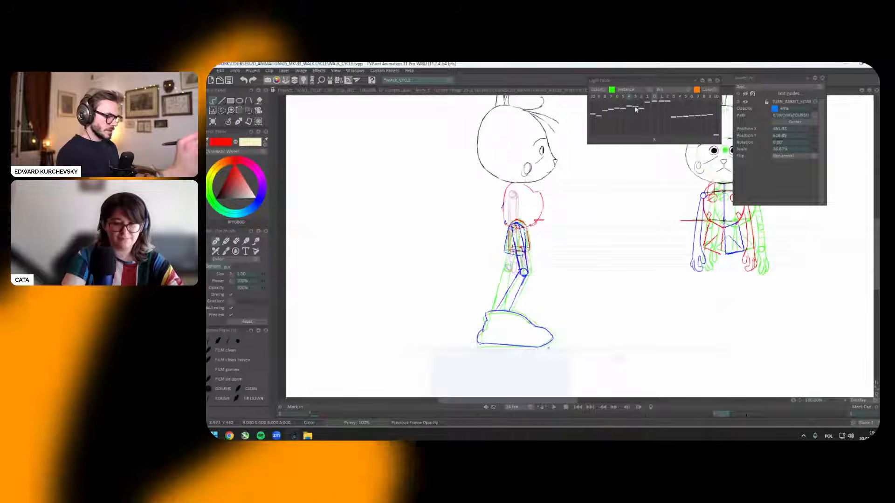
Step: Show the fourth previous drawing on the light table and compare it with the blue leg on frame 25
left_click(630, 97)
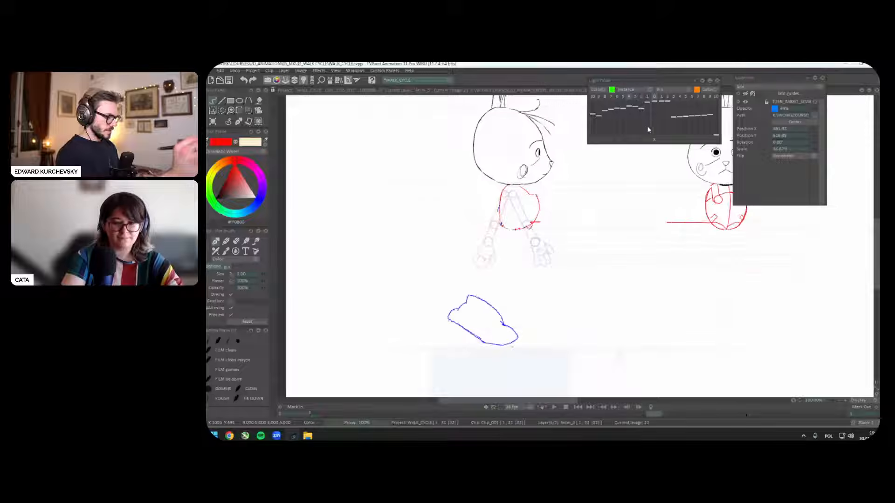
key("Tab")
key("Tab")
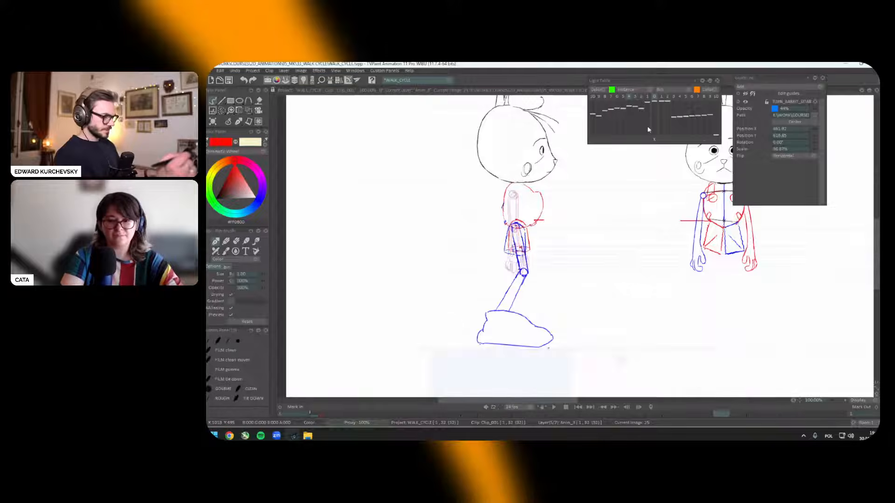
left_click(648, 129)
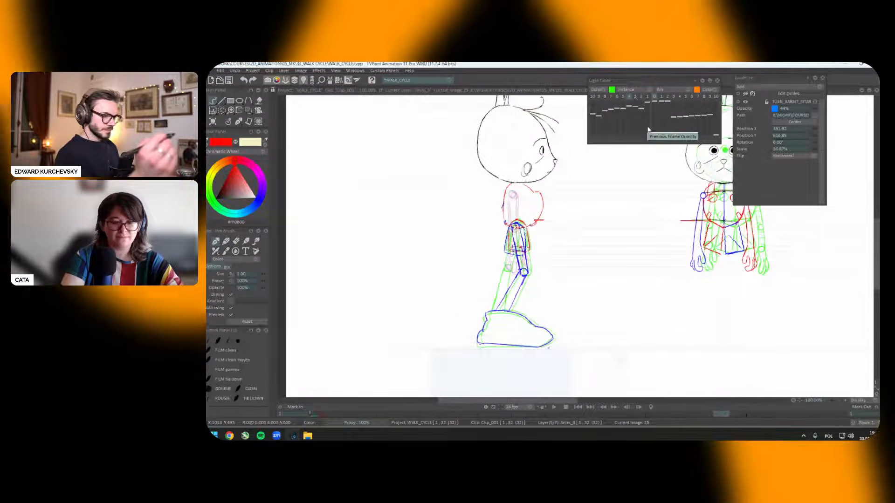
Step: Try a short red stroke beside the blue shin on frame 25, undo it, and hide the light table overlay
scroll(515, 254, "up", 2)
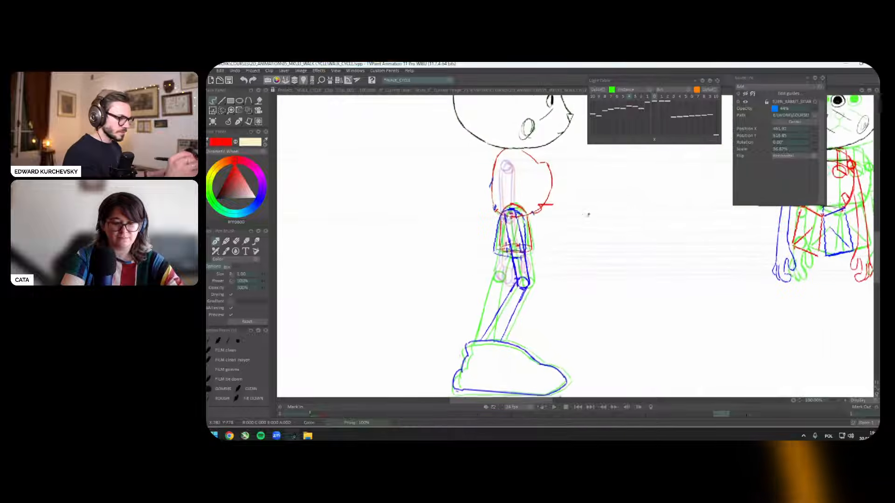
left_click_drag(556, 196, 565, 208)
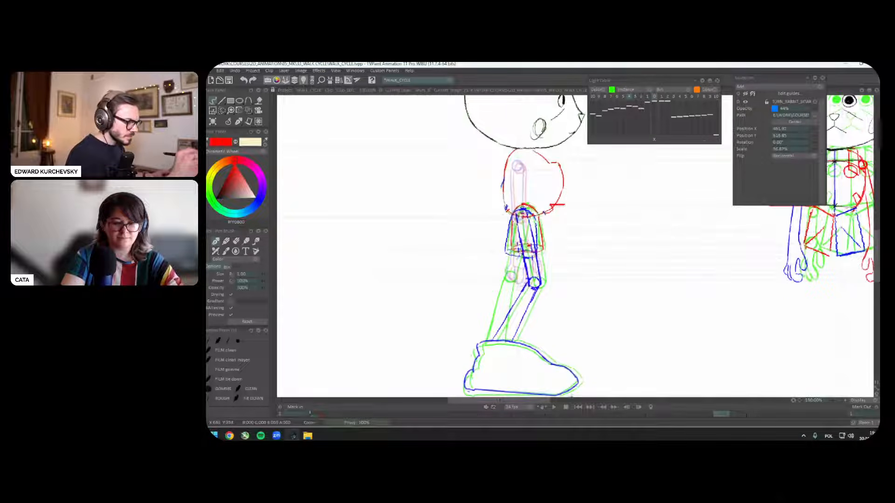
mouse_move(519, 291)
left_mouse_down()
mouse_move(512, 308)
mouse_move(525, 255)
left_mouse_up()
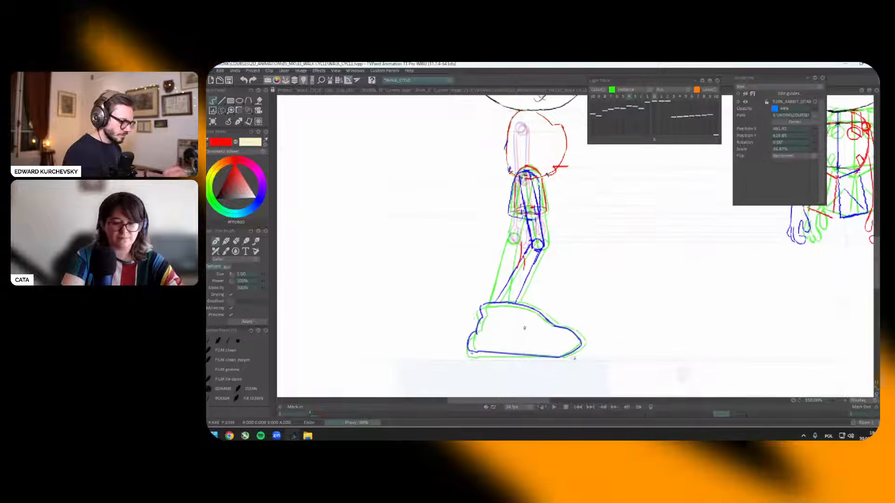
key("ctrl+z")
key("ctrl+z")
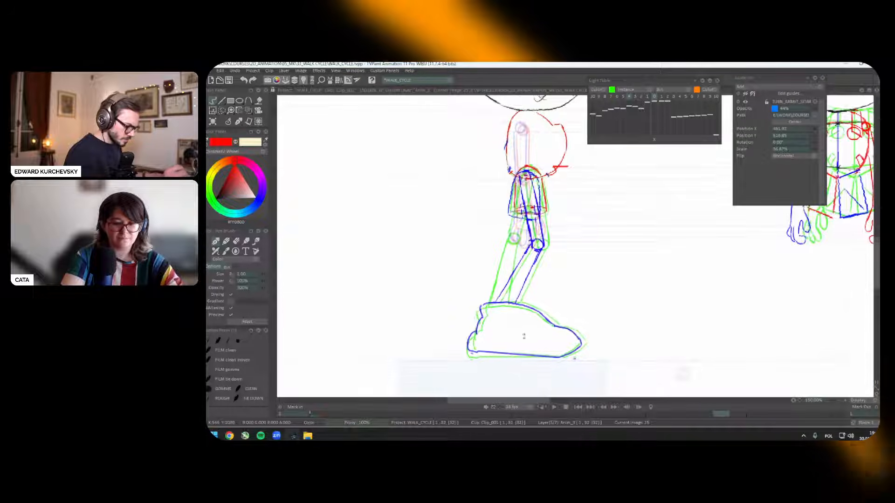
left_click_drag(527, 332, 528, 328)
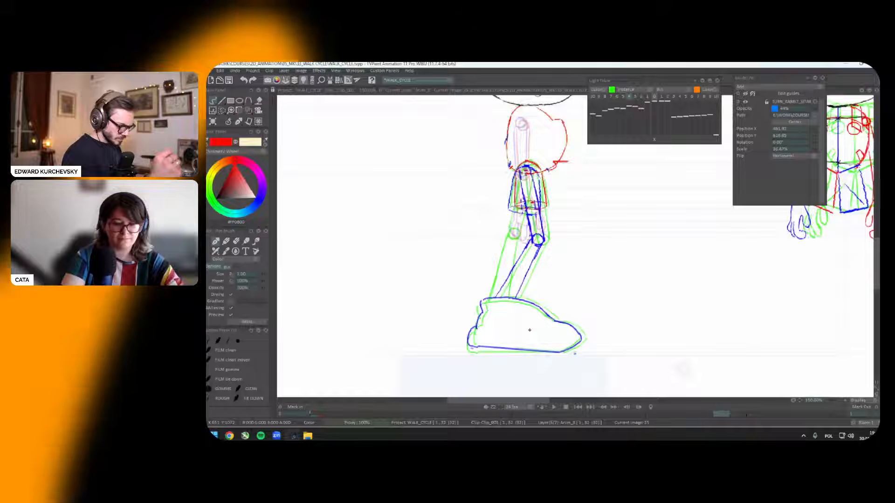
key("ctrl+l")
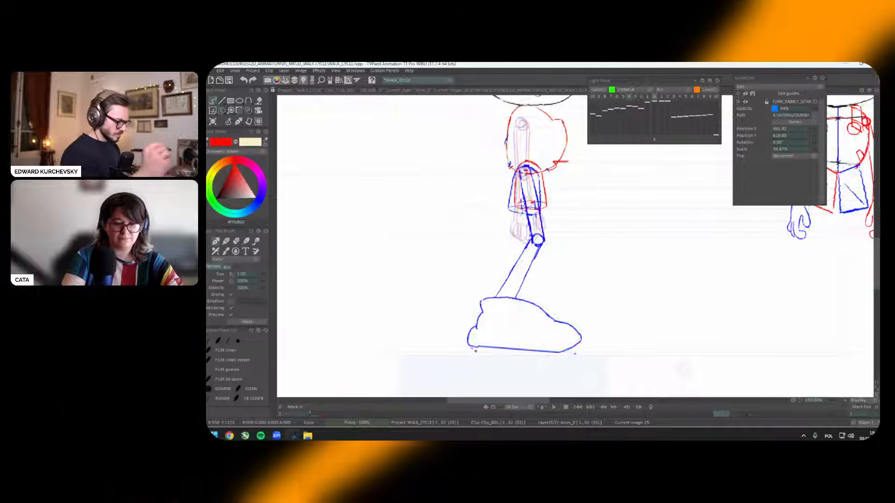
Step: Flip back and forth through the earlier frames, including 5 and 13, to compare the shoe placement
key("Left")
key("Left")
key("Left")
key("Left")
key("Left")
key("Left")
key("Left")
key("Left")
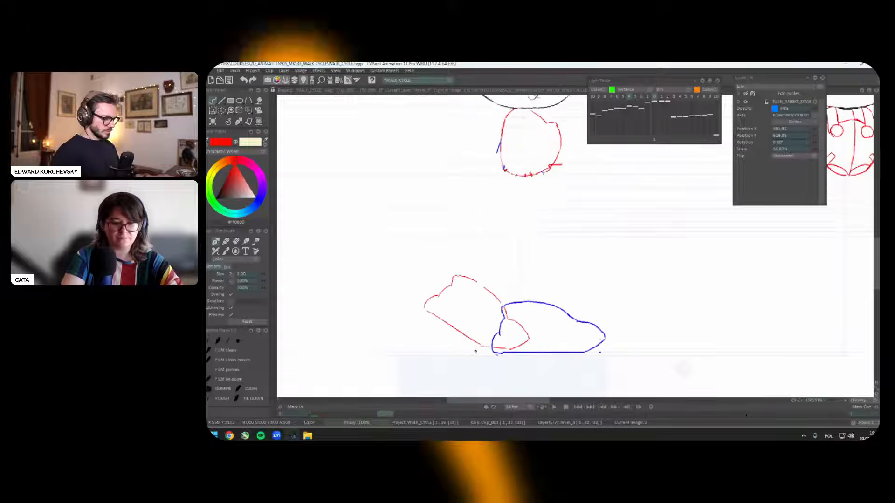
key("Right")
key("Right")
key("Right")
key("Right")
key("Right")
key("Right")
key("Right")
key("Right")
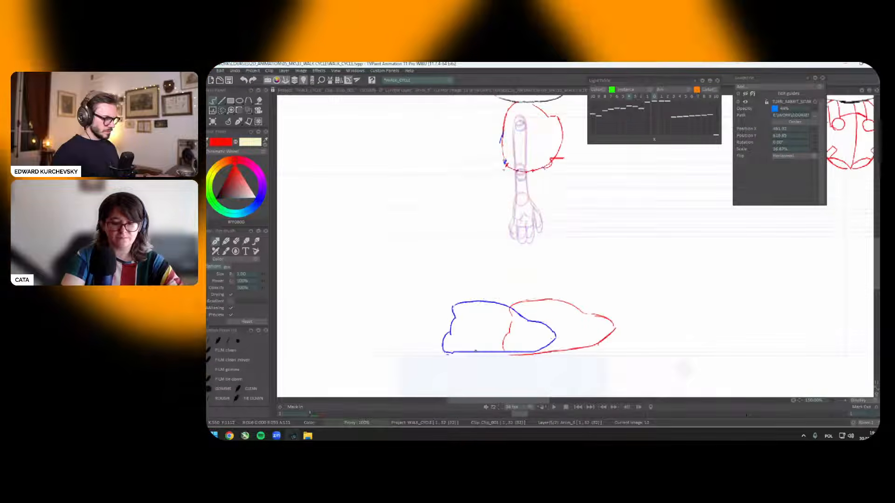
key("Left")
key("Left")
key("Left")
key("Left")
key("Left")
key("Left")
key("Left")
key("Left")
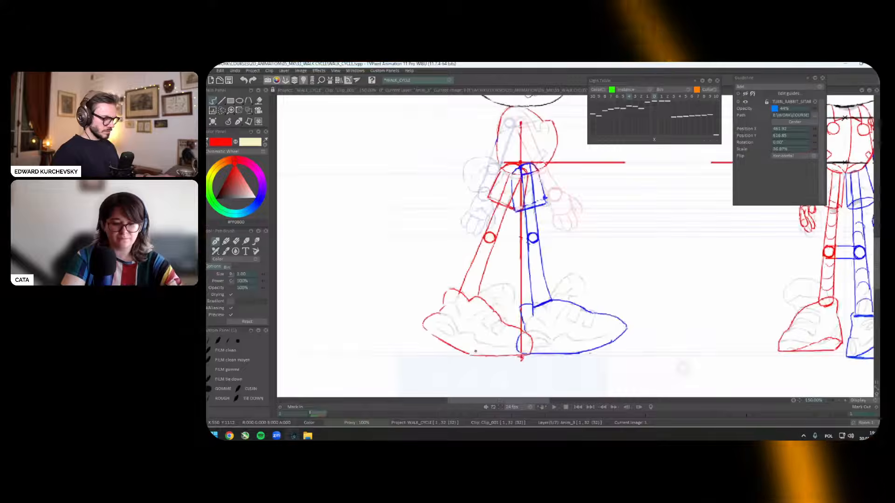
Step: Step through the key drawings with the timeline as reference and go to frame 21
key("Right")
key("Up")
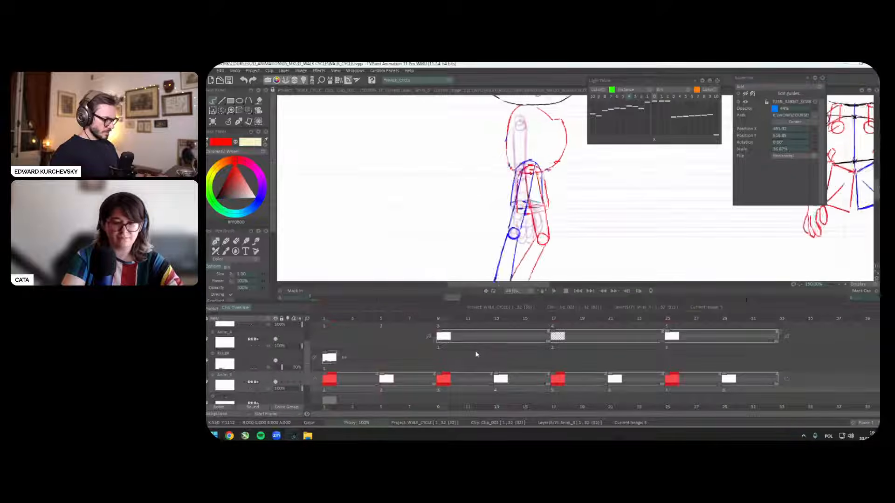
key("Left")
key("Left")
key("Down")
key("Right")
key("Right")
key("Right")
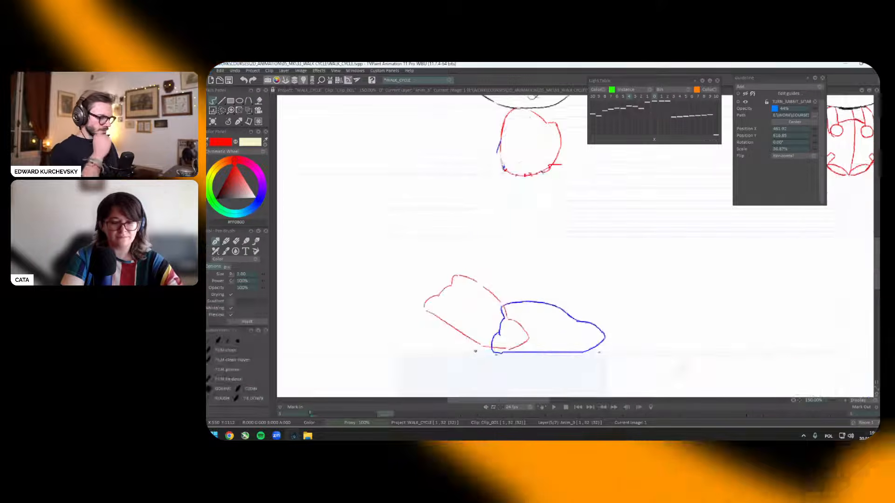
key("Right")
key("Right")
key("Left")
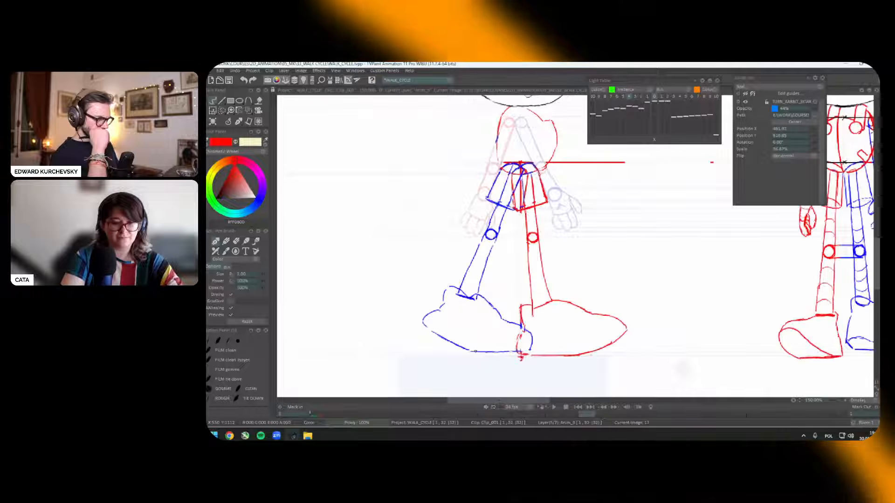
key("Up")
key("Down")
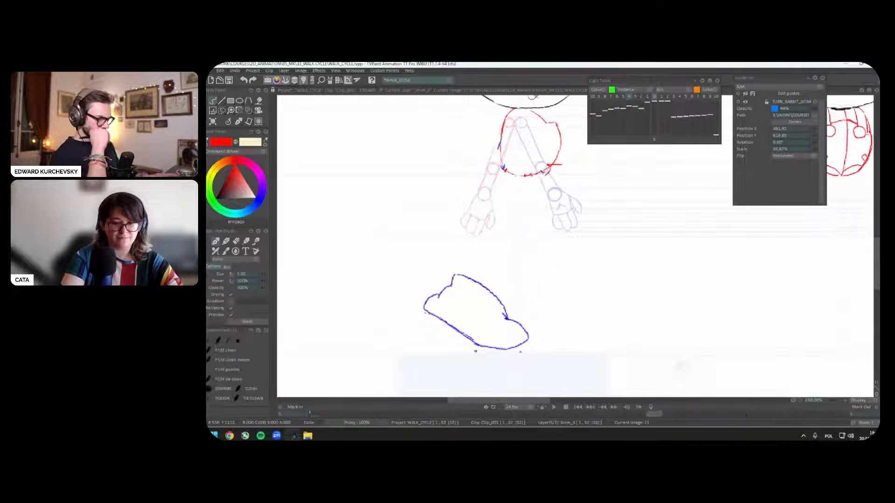
Step: Show the rabbit turnaround guide, compare it with frame 17, and shift it into place for tracing on frame 21
left_click_drag(476, 352, 464, 351)
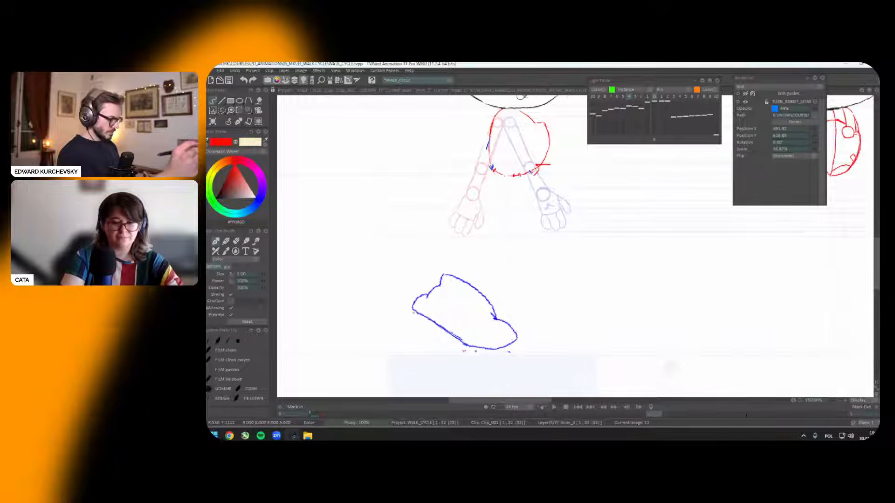
left_click(745, 93)
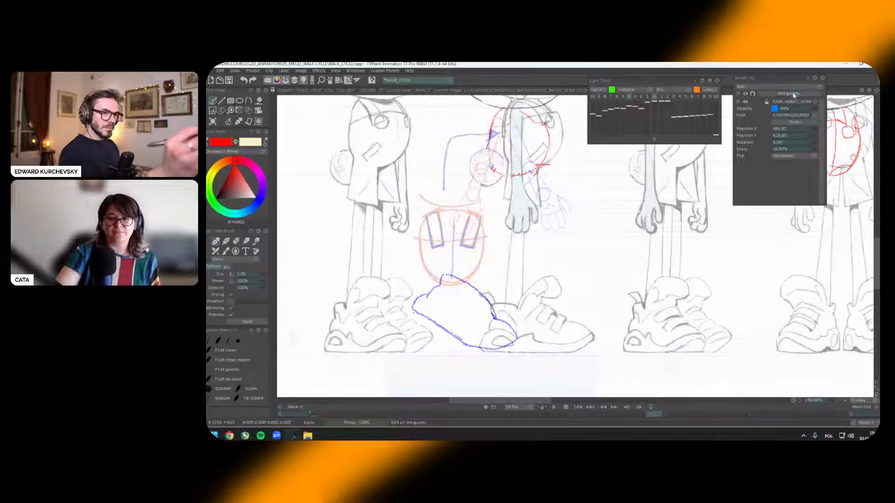
key("Right")
key("Right")
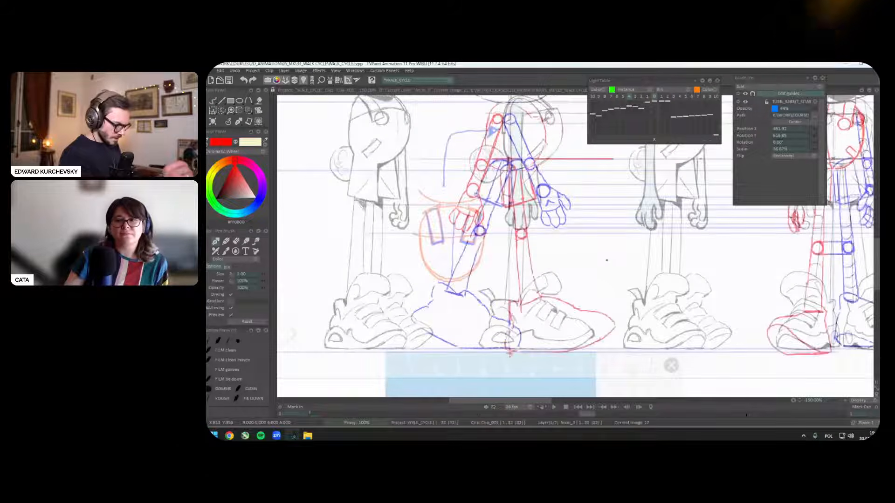
key("Left")
key("Left")
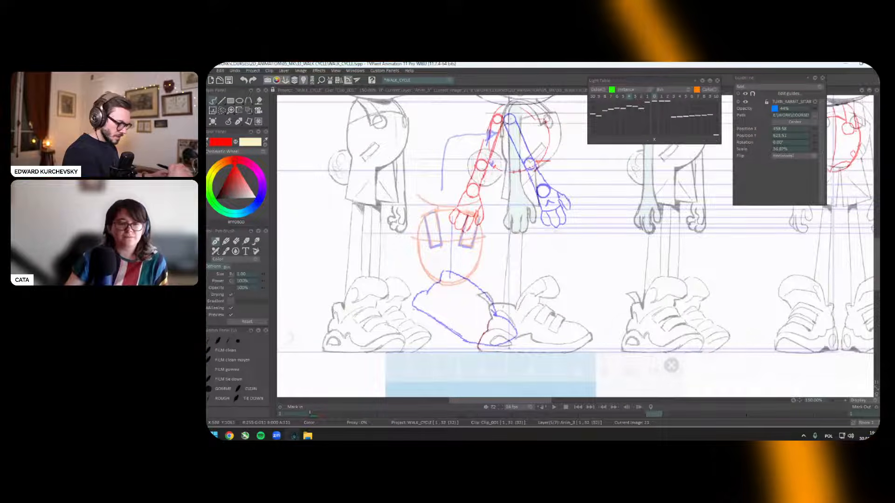
Step: Trace the red shoe outline flat on the ground line from the turnaround reference on frame 21
scroll(575, 246, "right", 1)
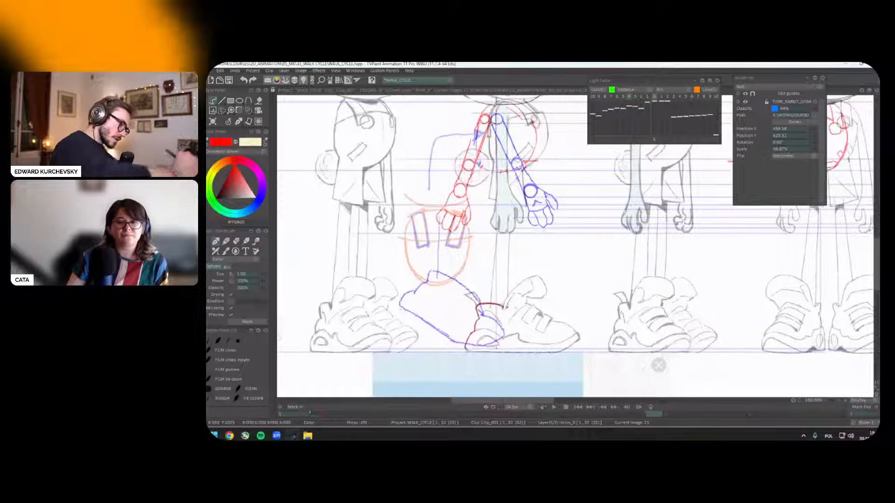
left_click_drag(502, 305, 578, 336)
left_click_drag(606, 250, 698, 205)
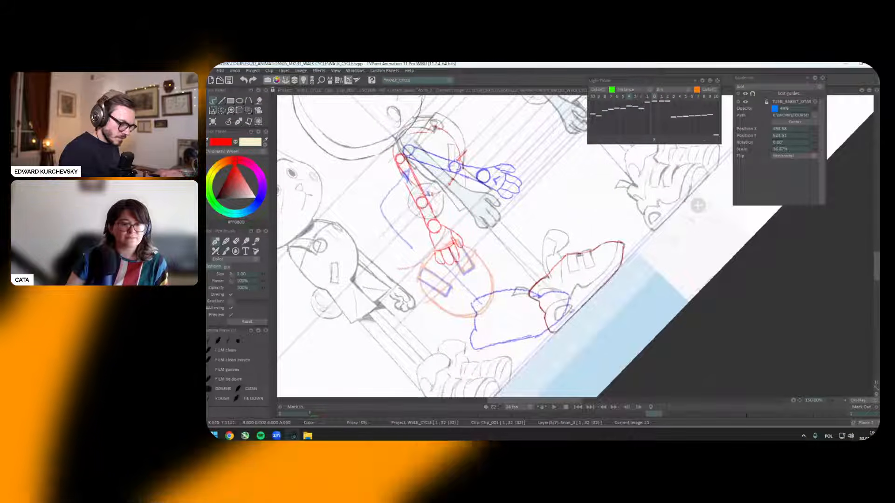
key("BackSpace")
left_click_drag(619, 227, 707, 325)
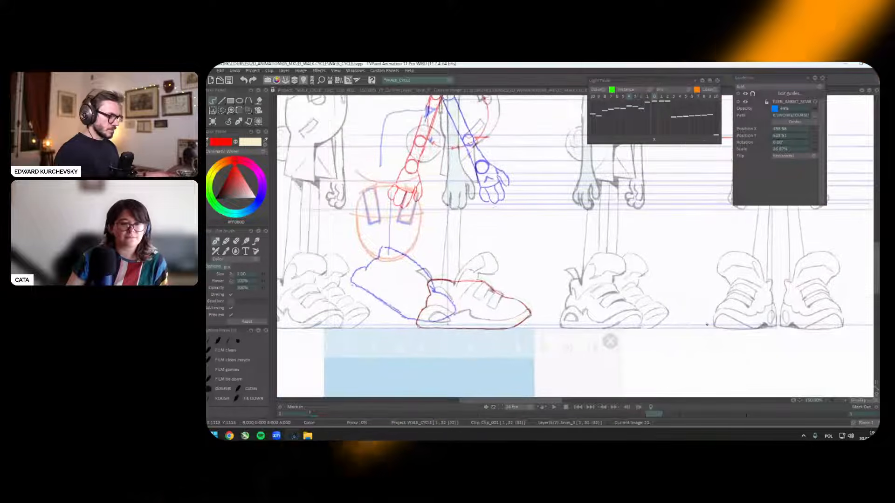
left_click_drag(567, 238, 613, 256)
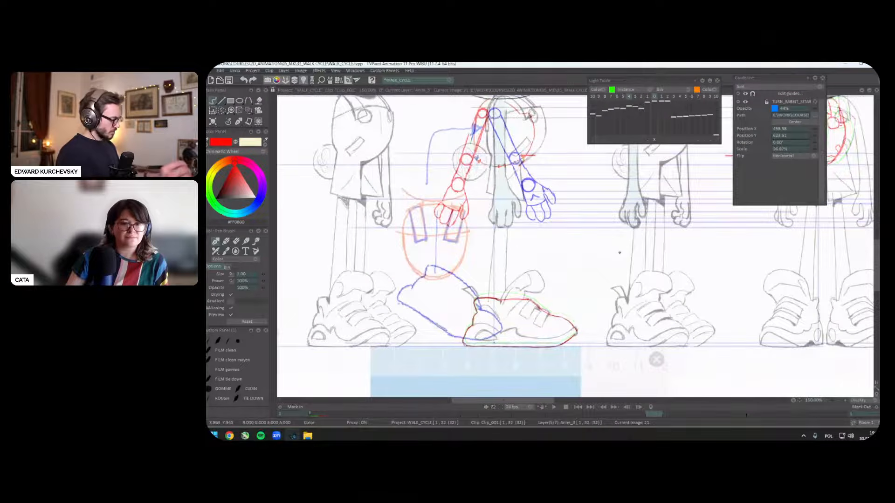
Step: Hide the turnaround guide and lasso the red shoe on frame 21 to copy it as a custom brush
key("g")
key("s")
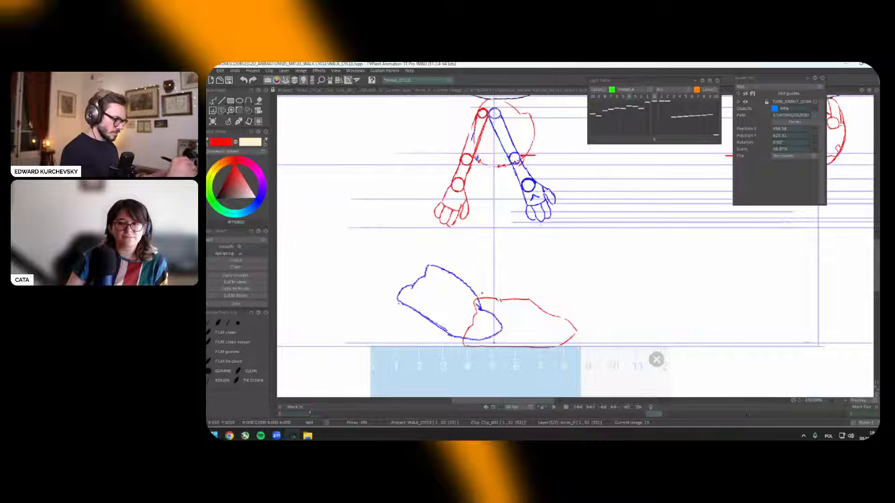
mouse_move(481, 293)
left_mouse_down()
mouse_move(511, 323)
mouse_move(470, 342)
mouse_move(531, 372)
mouse_move(479, 297)
left_mouse_up()
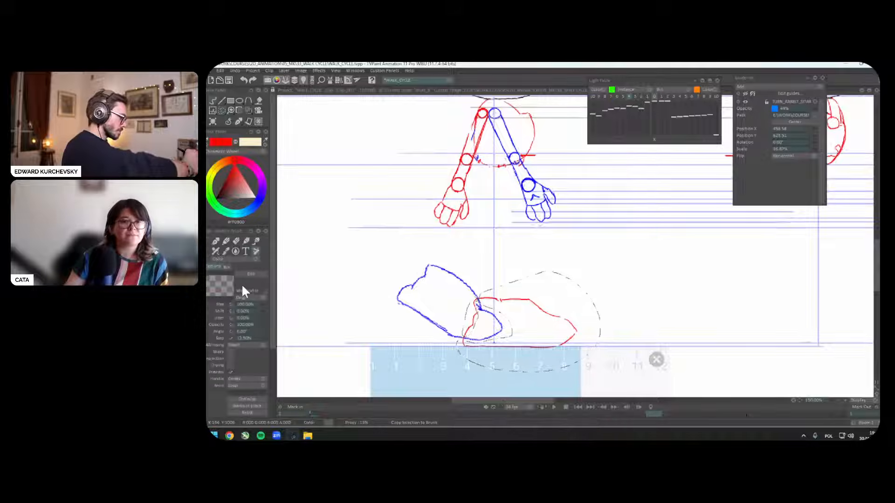
Step: Stamp the copied red shoe flat on the ground line in frames 25 and 29
key("Right")
key("Right")
key("Right")
key("Right")
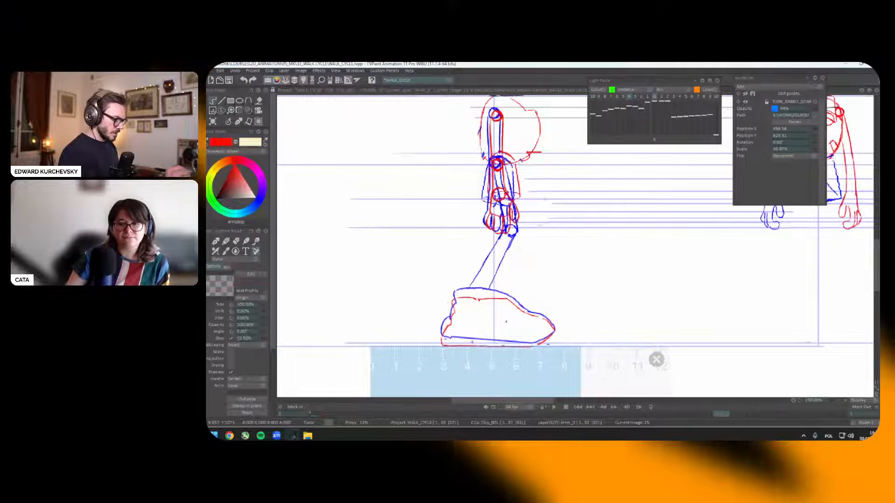
key("Right")
key("Right")
left_click(481, 320)
key("Right")
key("Right")
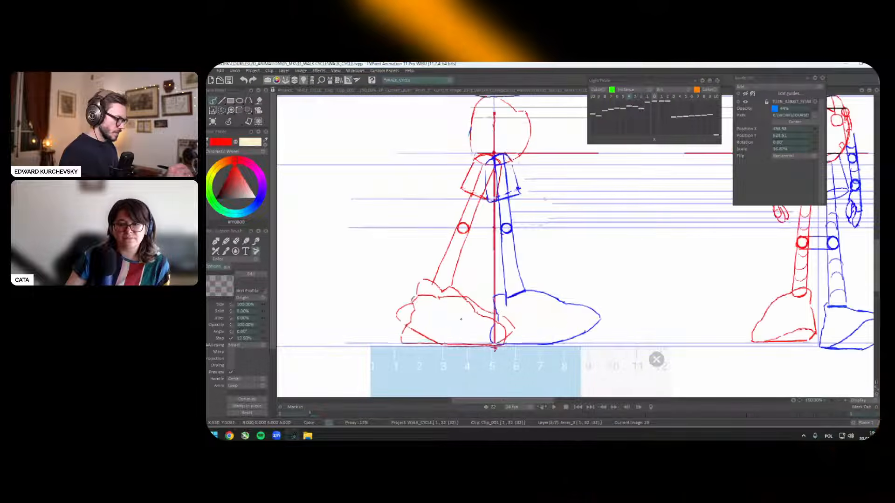
key("Right")
key("Right")
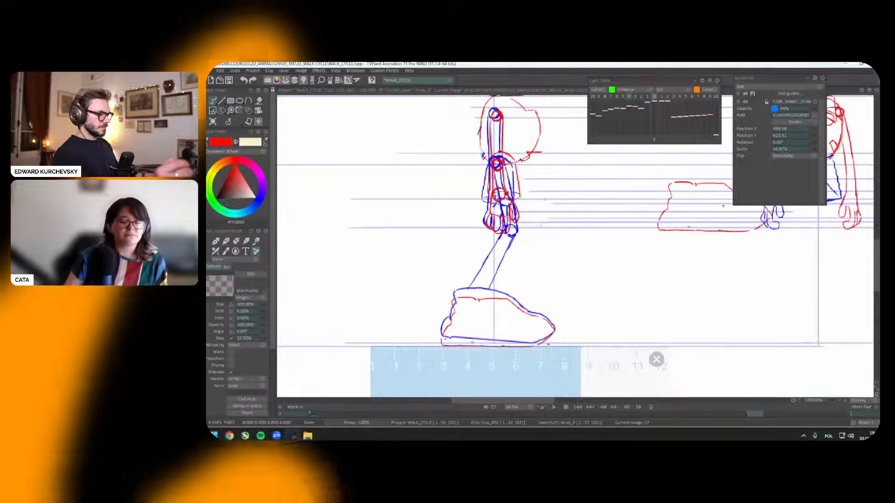
Step: Draw the red lower leg from the knee down to the shoe on frame 25, using the light table as reference
left_click(239, 122)
left_click(242, 127)
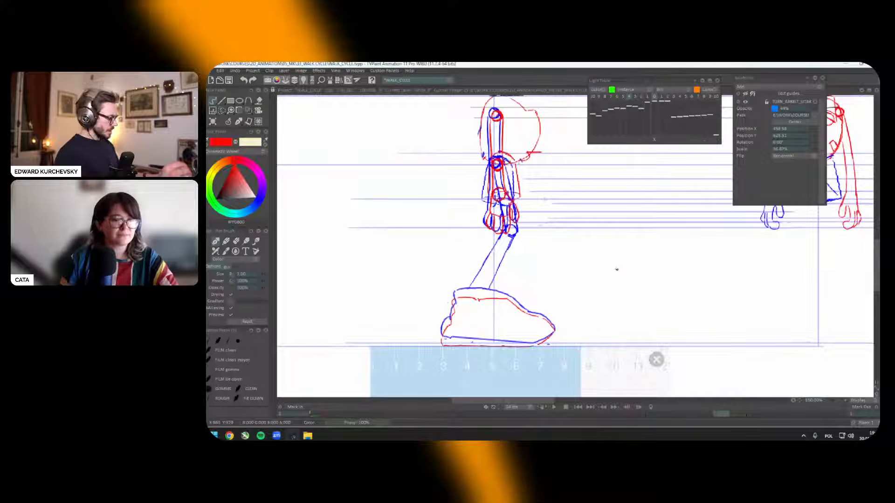
key("d")
left_click_drag(600, 205, 627, 242)
key("l")
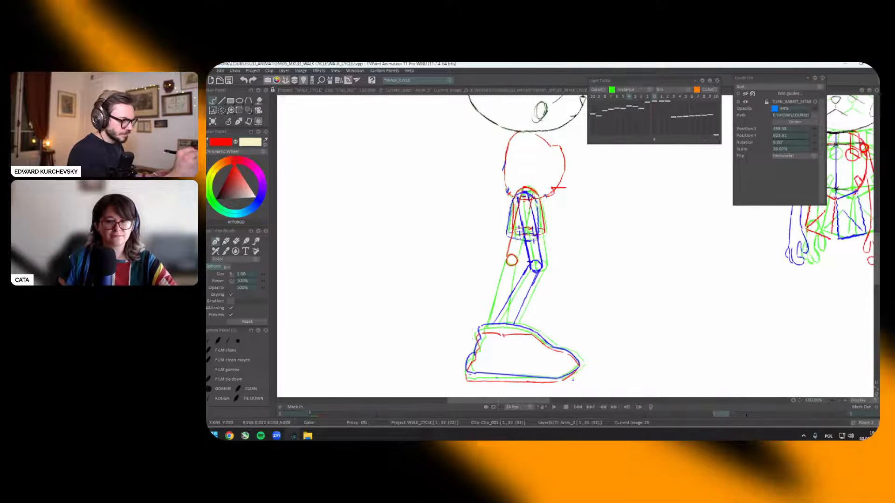
left_click_drag(507, 312, 507, 306)
left_click_drag(517, 257, 511, 293)
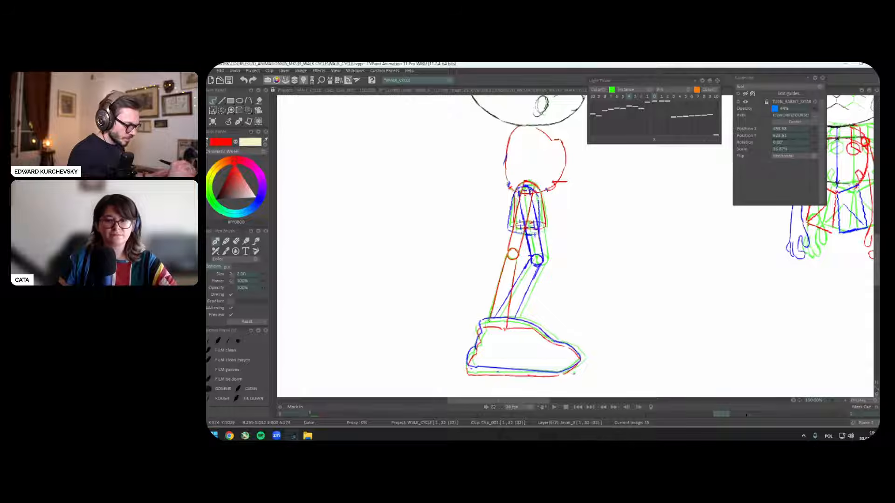
scroll(617, 274, "down", 1)
Step: Play back the walk cycle and check key frames 1, 17 and 25 against the timeline
key("Return")
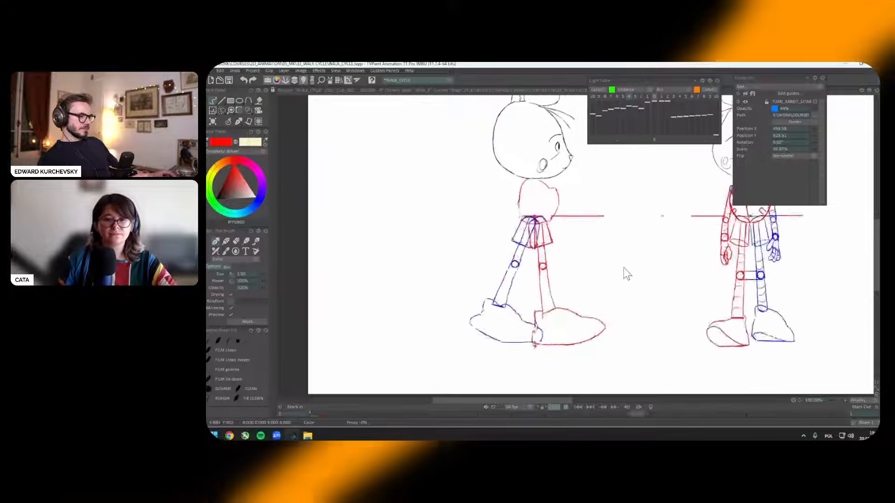
key("Return")
key("ctrl+t")
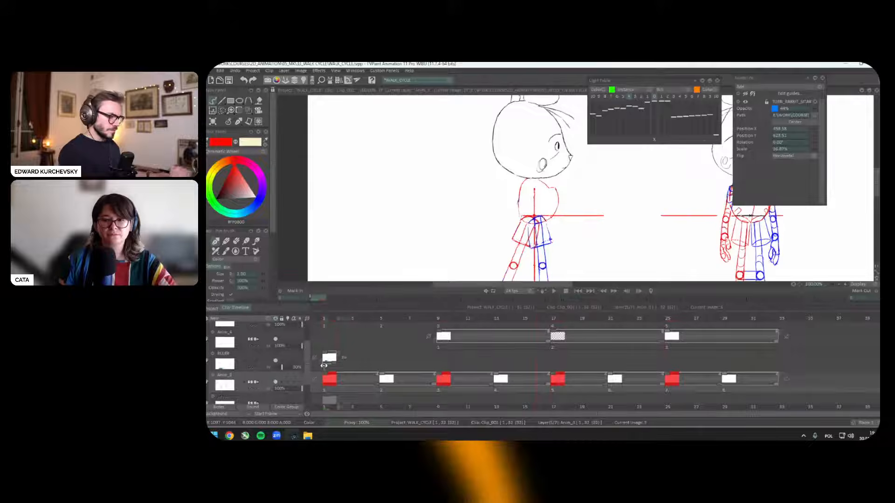
key("ctrl+t")
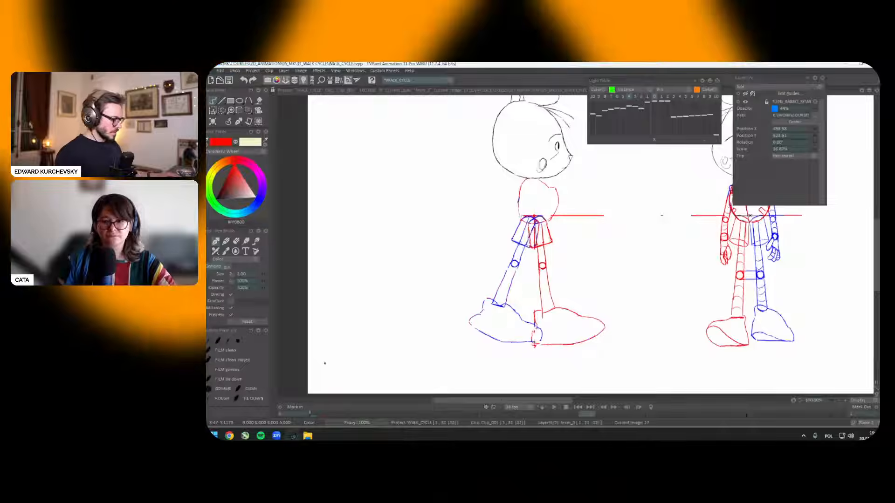
key("ctrl+t")
key("ctrl+t")
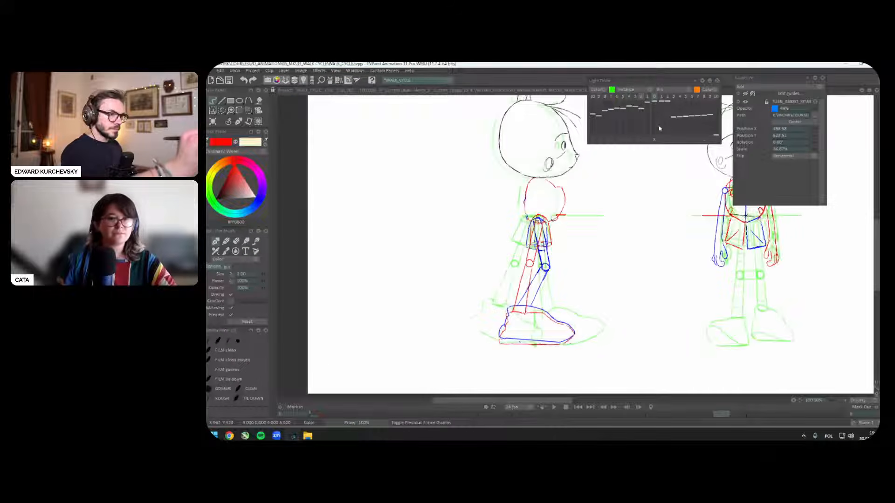
Step: Rotate and shift frame 17's light table image so its front leg and shoe line up with the red ones on frame 25
scroll(650, 288, "up", 2)
left_click_drag(651, 288, 652, 279)
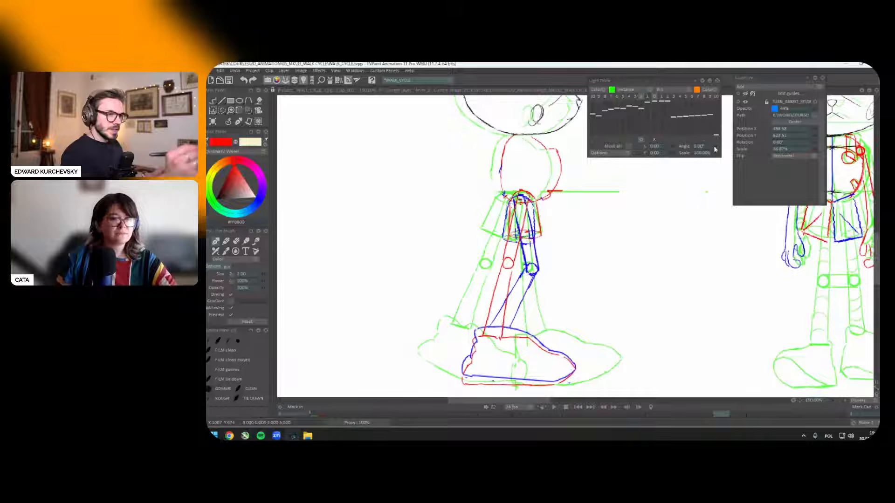
left_click_drag(708, 146, 705, 162)
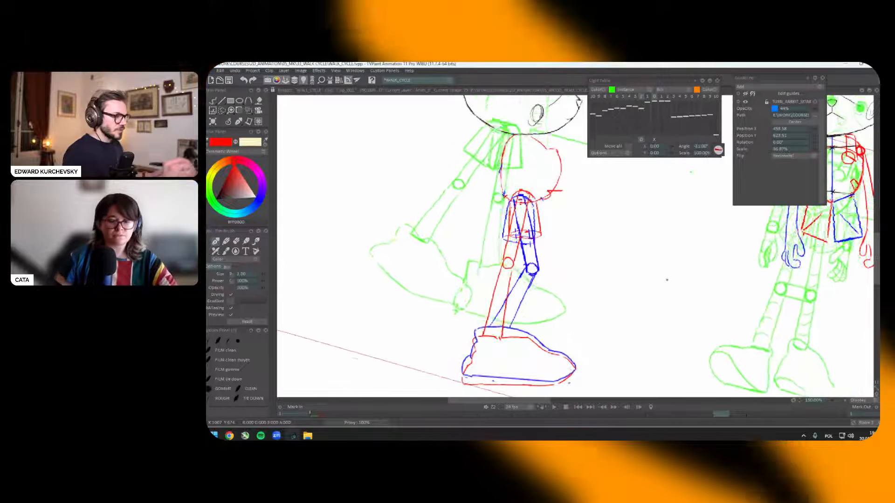
left_click_drag(667, 280, 653, 332)
left_click_drag(682, 219, 654, 236)
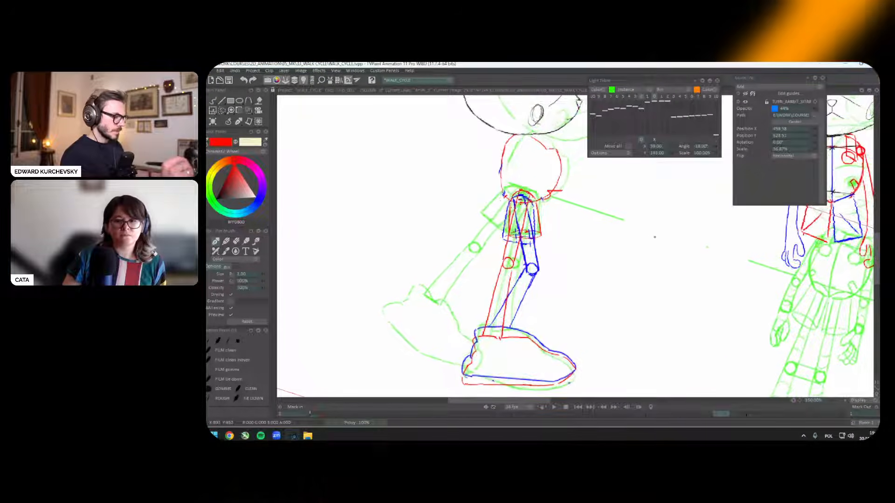
Step: Compare the leg poses on frames 9, 17 and 25, using the timeline to move between them
left_click(228, 125)
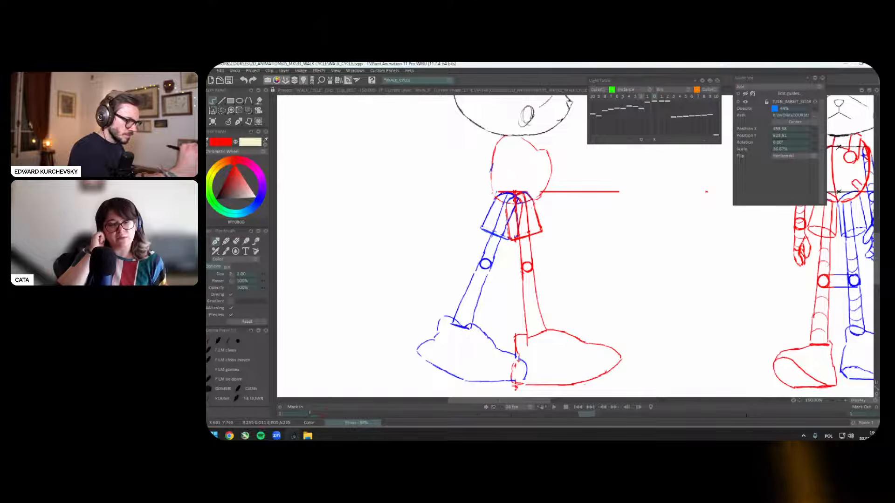
key("Left")
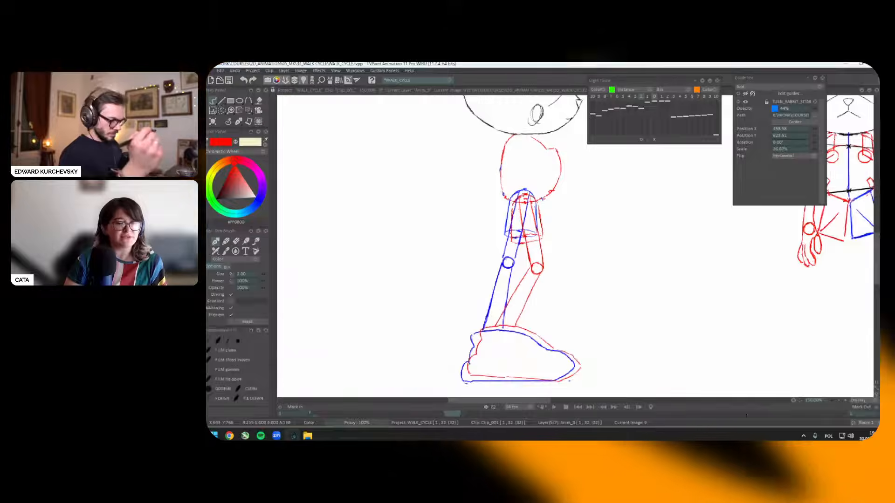
key("ctrl+t")
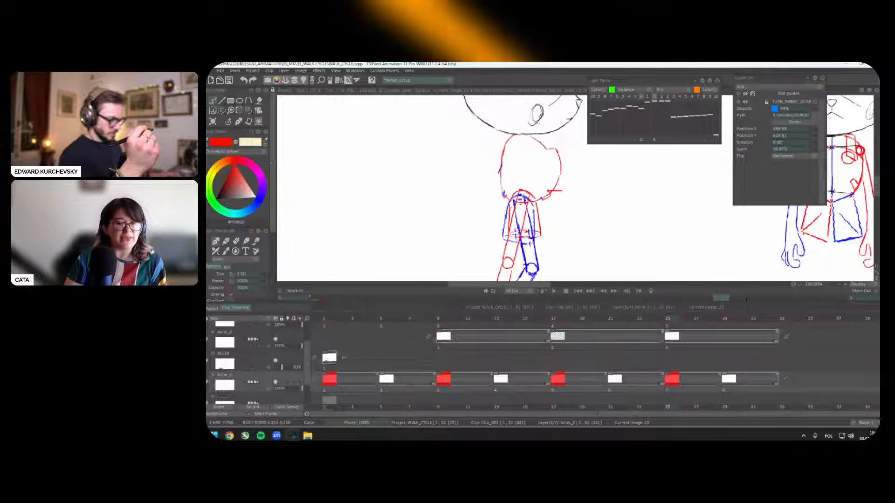
left_click(553, 319)
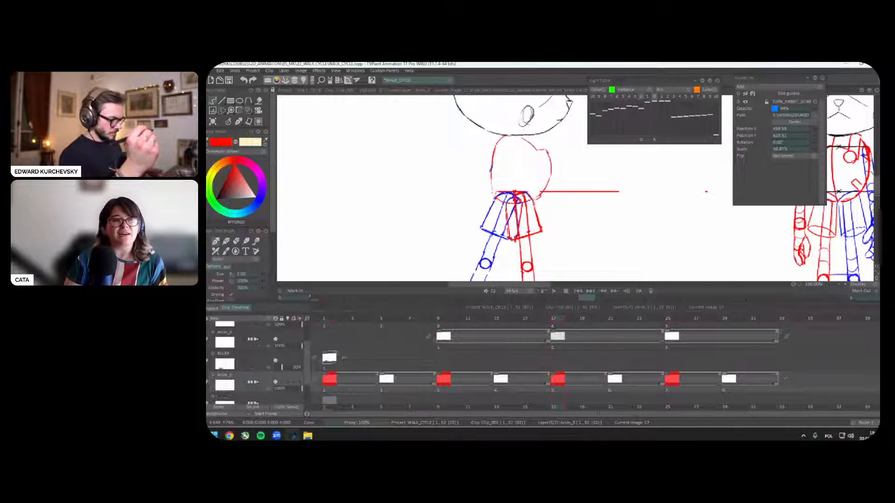
key("ctrl+t")
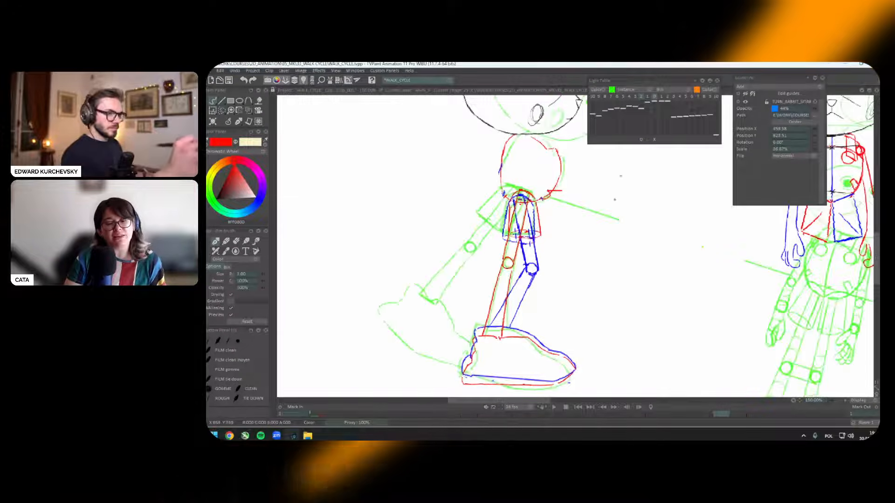
Step: Fine-tune the rotation and position of the shifted light table image over the red leg on frame 25
scroll(535, 233, "up", 3)
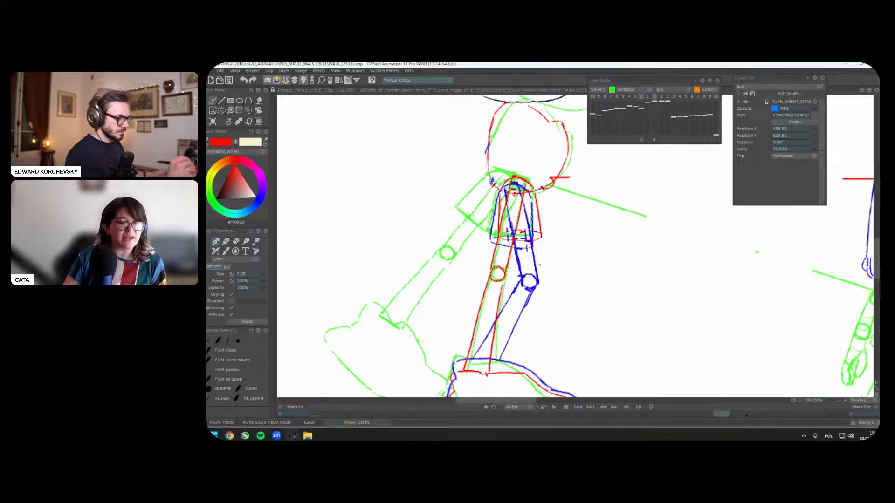
left_click_drag(510, 276, 519, 288)
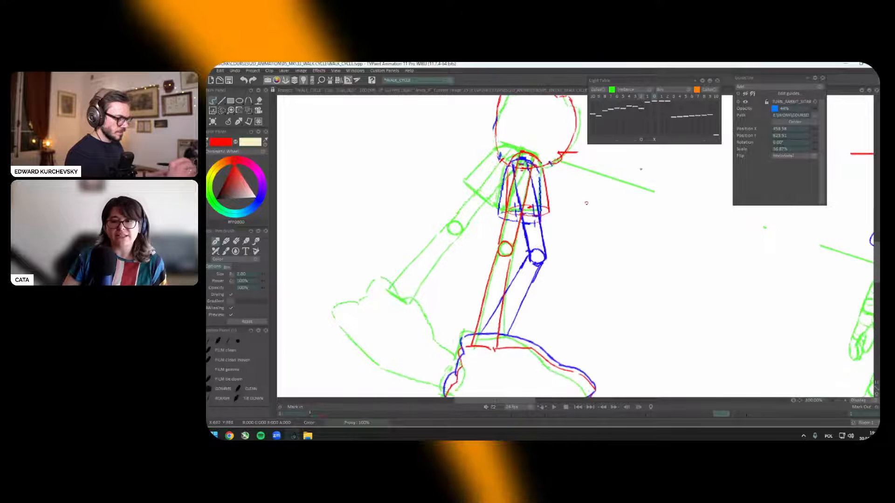
mouse_move(697, 145)
left_mouse_down()
mouse_move(696, 159)
mouse_move(696, 145)
left_mouse_up()
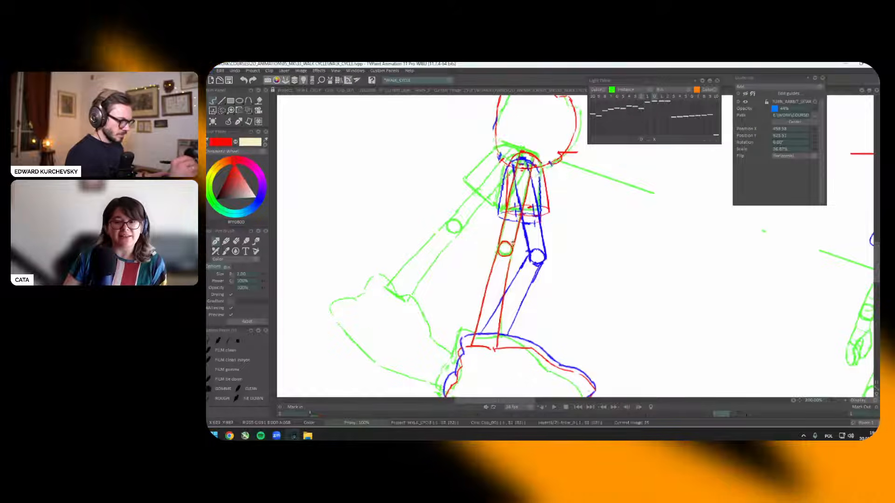
scroll(575, 247, "down", 2)
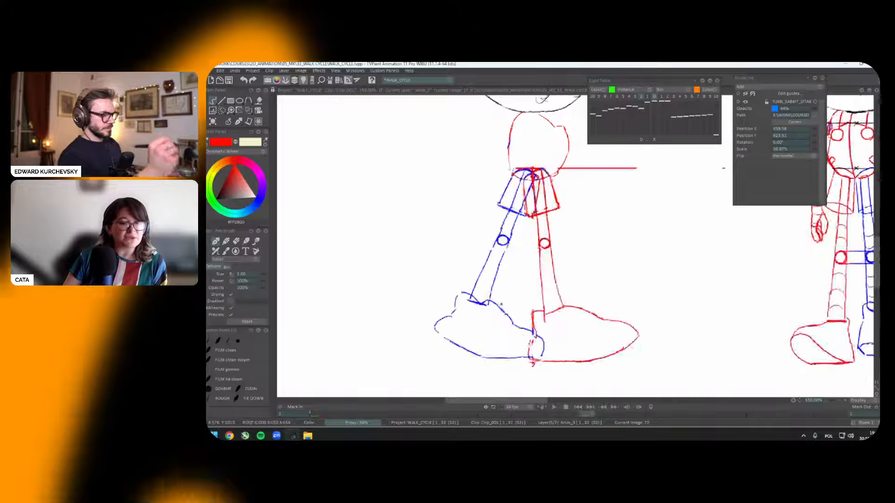
key("Return")
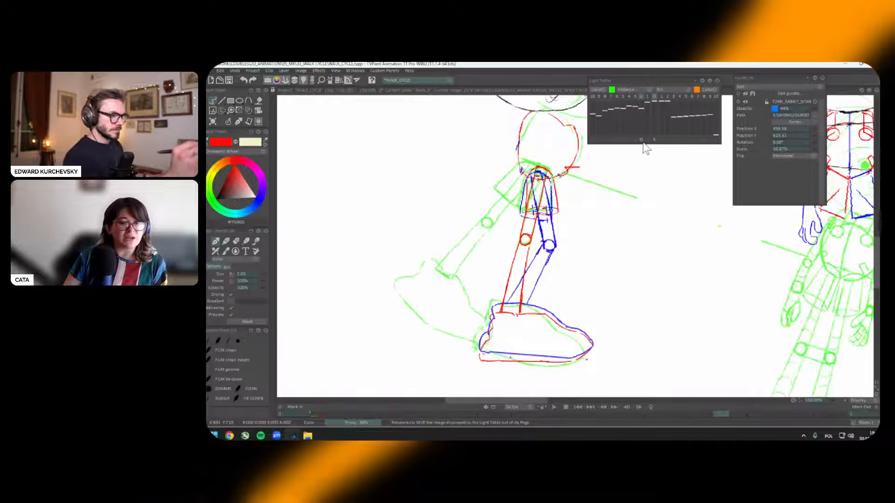
left_click_drag(644, 144, 632, 156)
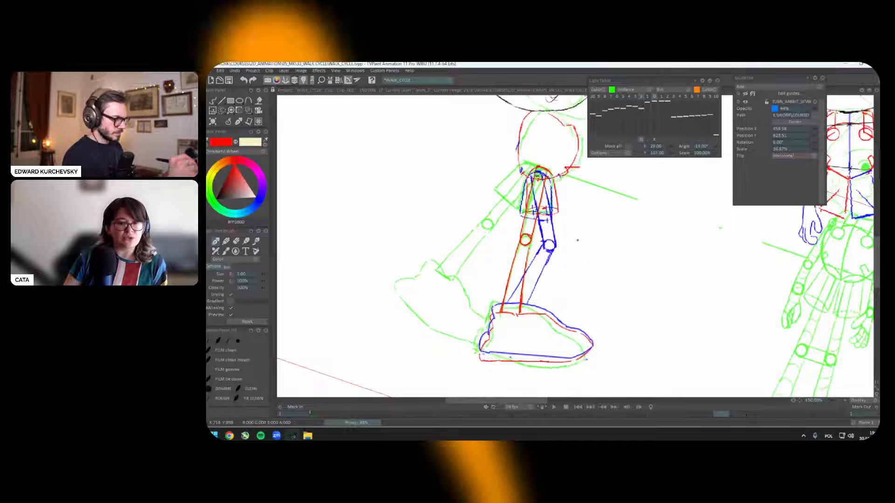
left_click_drag(578, 240, 578, 240)
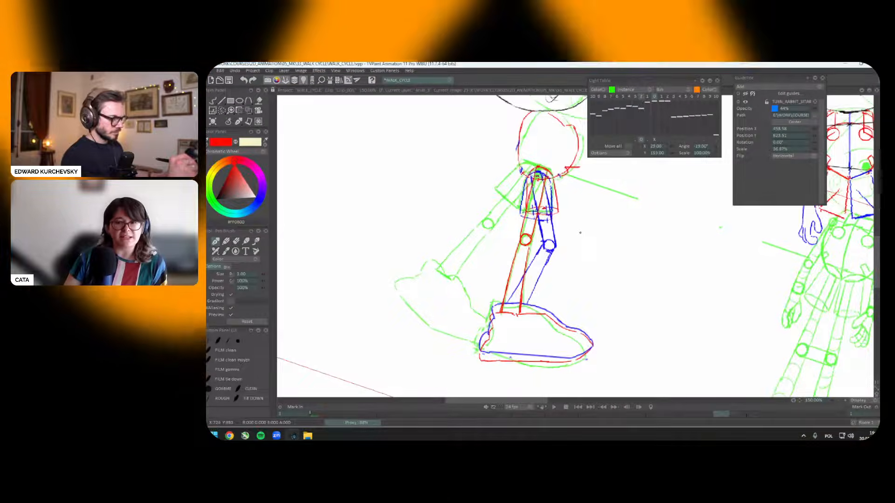
Step: Select the heel of the red shoe on frame 25 and raise it slightly with a transform
key("s")
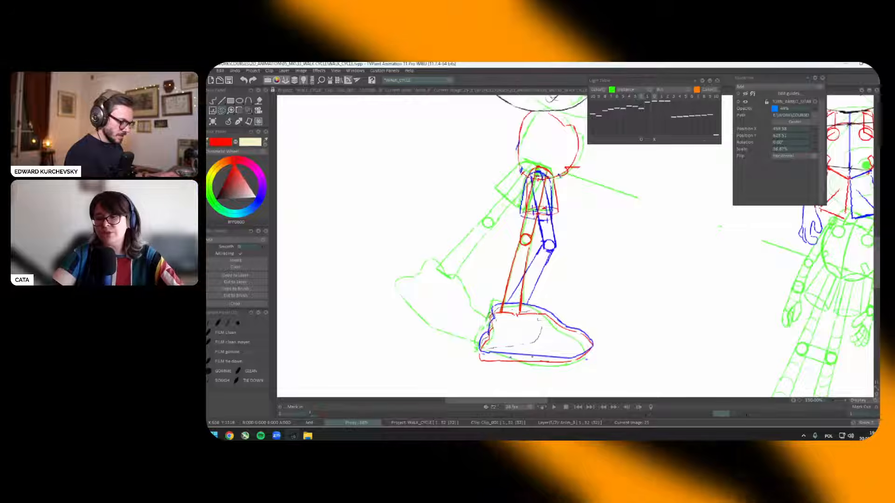
key("ctrl+t")
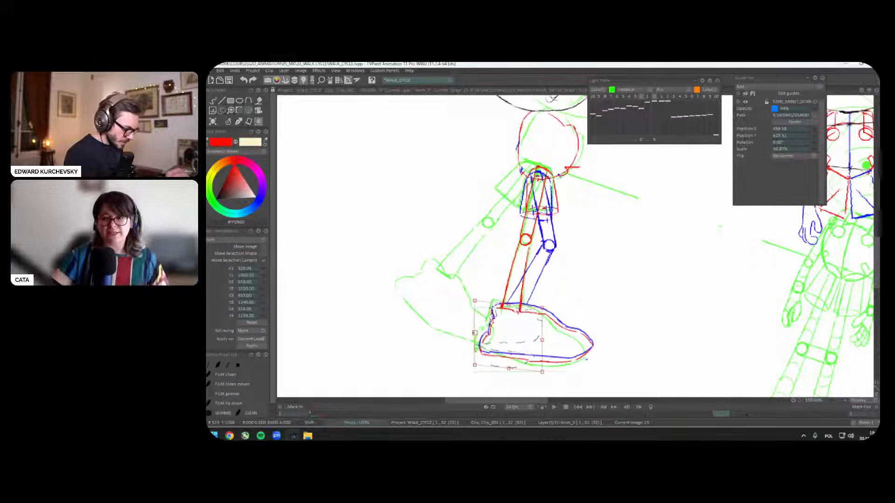
key("ctrl+z")
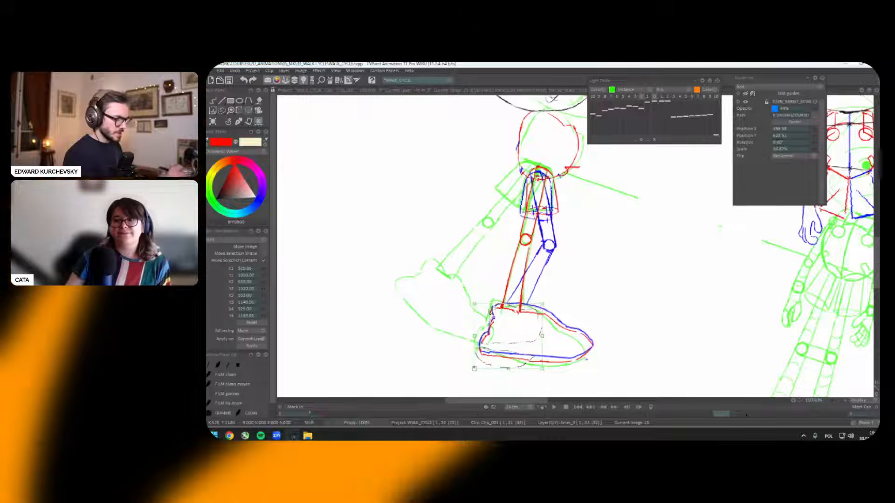
key("ctrl+d")
left_click(239, 121)
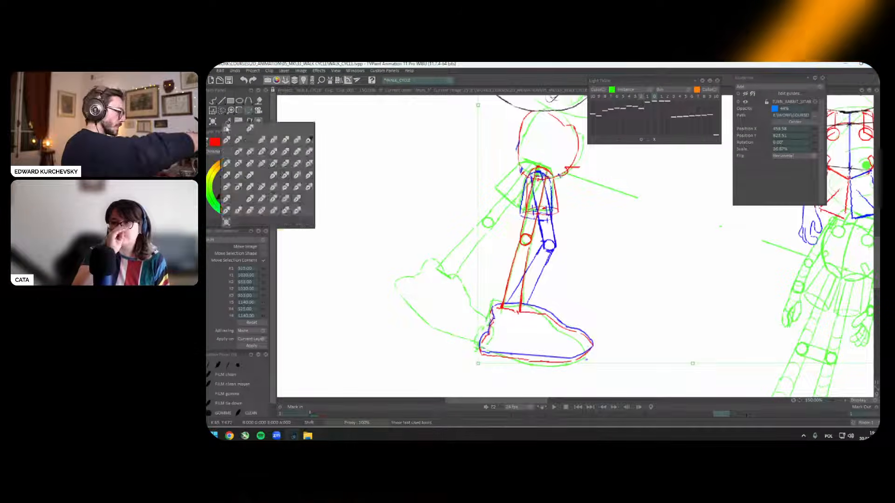
left_click(228, 127)
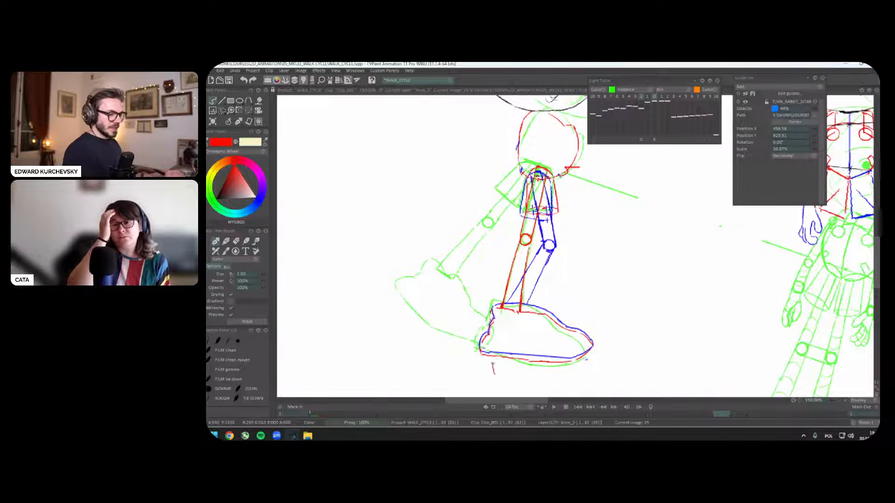
Step: Select the heel of the red shoe on frame 29 and raise it slightly with a transform
key("Left")
key("Right")
key("Right")
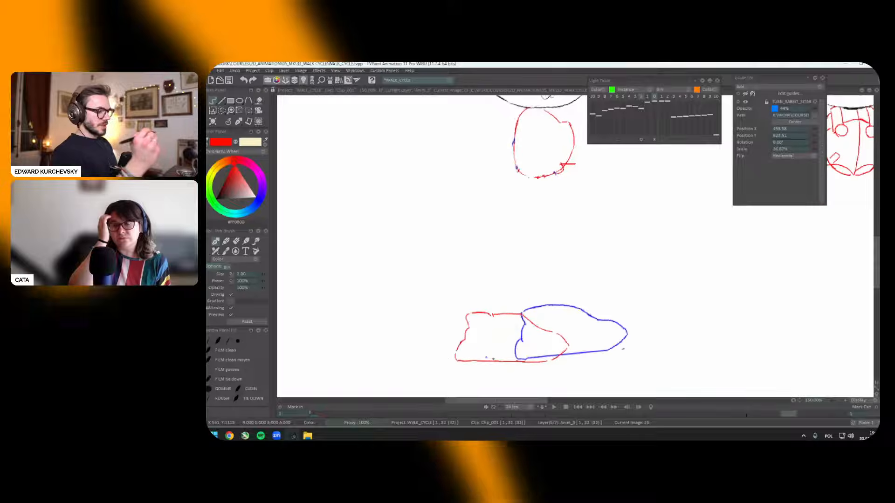
key("s")
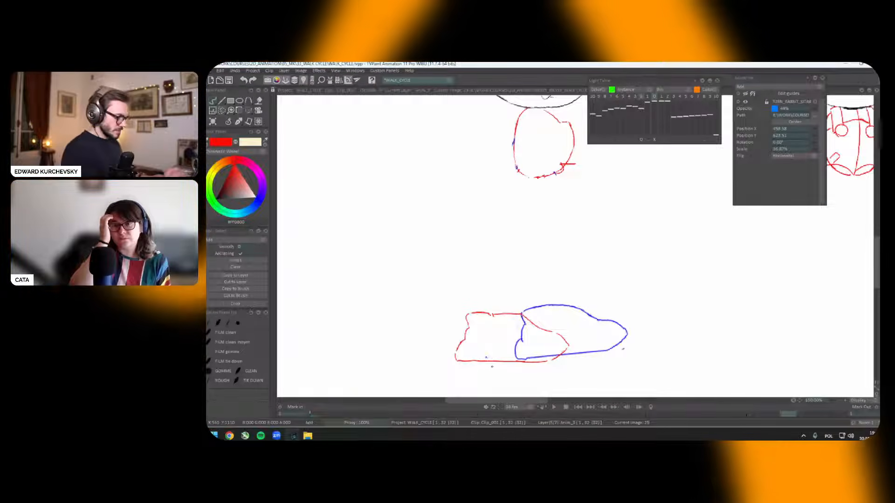
left_click_drag(493, 367, 466, 369)
key("ctrl+t")
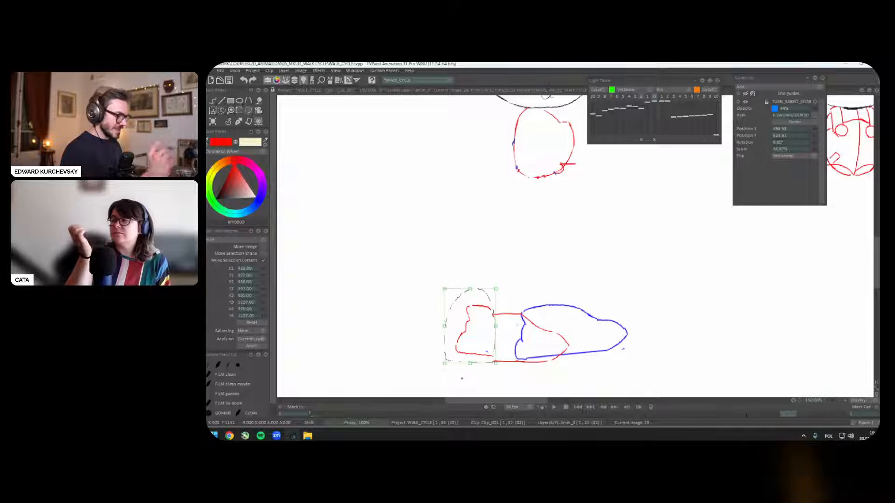
left_click(226, 126)
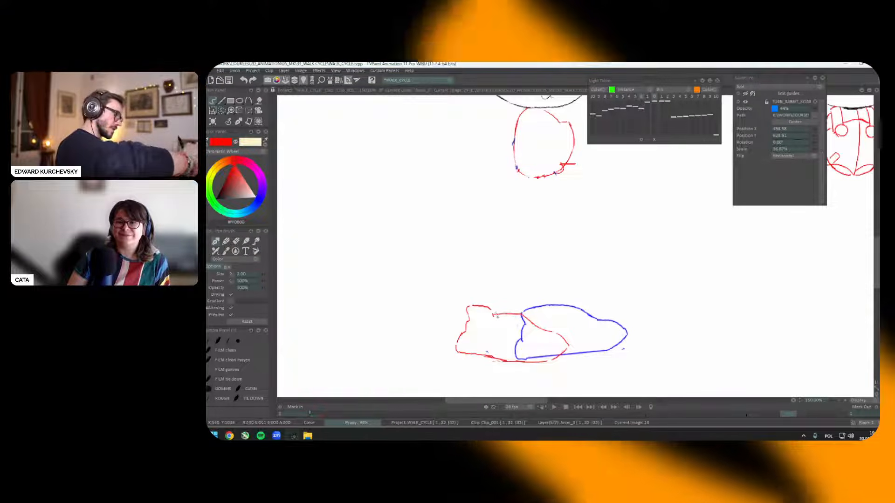
Step: Step back through the earlier frames and play the walk cycle to check the motion of the shoes
key("Left")
key("Left")
key("Left")
key("Left")
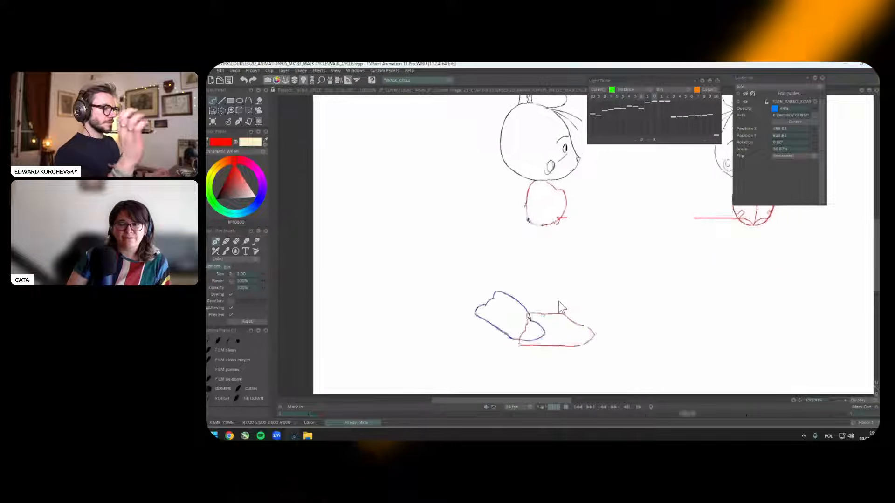
left_click_drag(629, 241, 590, 248)
key("Return")
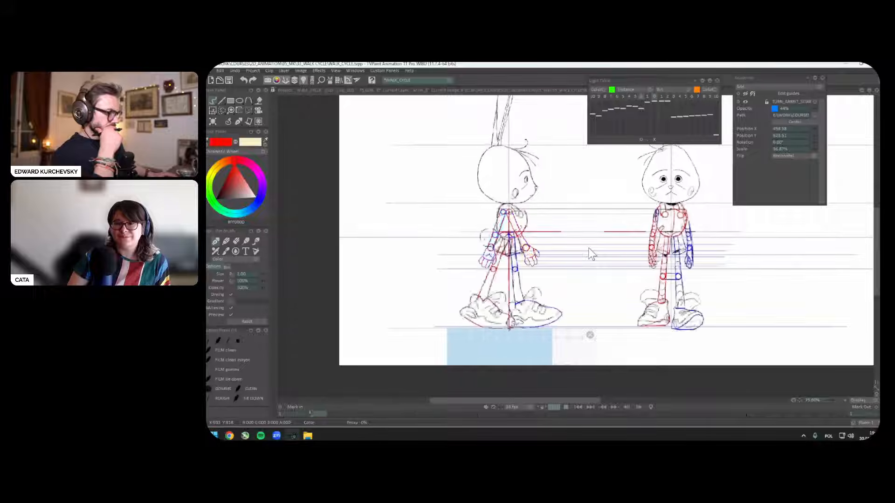
key("Return")
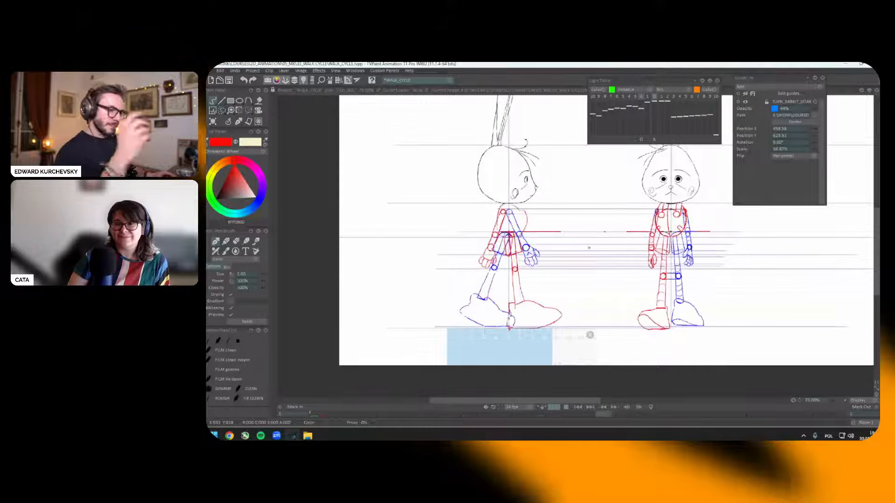
Step: Copy the ruler into a brush, extend the RULER layer across the clip, and stamp a second ruler beside the front view
left_click_drag(713, 286, 661, 264)
key("Tab")
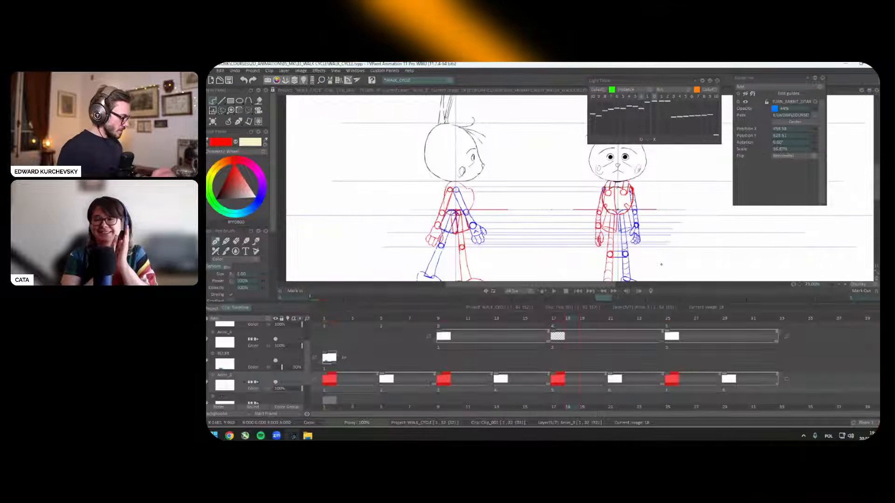
key("Tab")
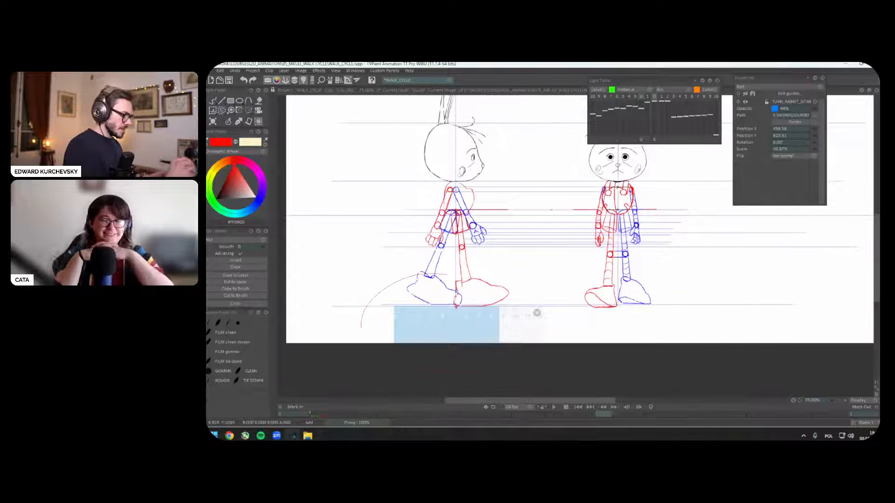
left_click(237, 289)
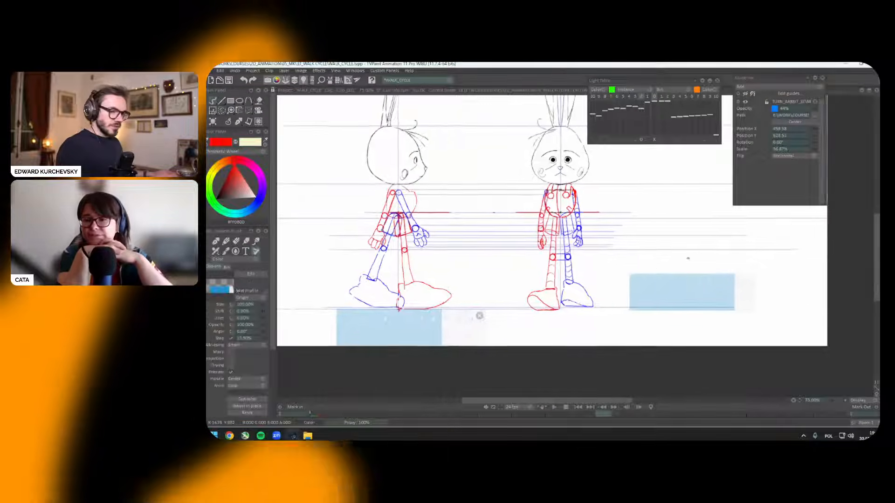
key("Tab")
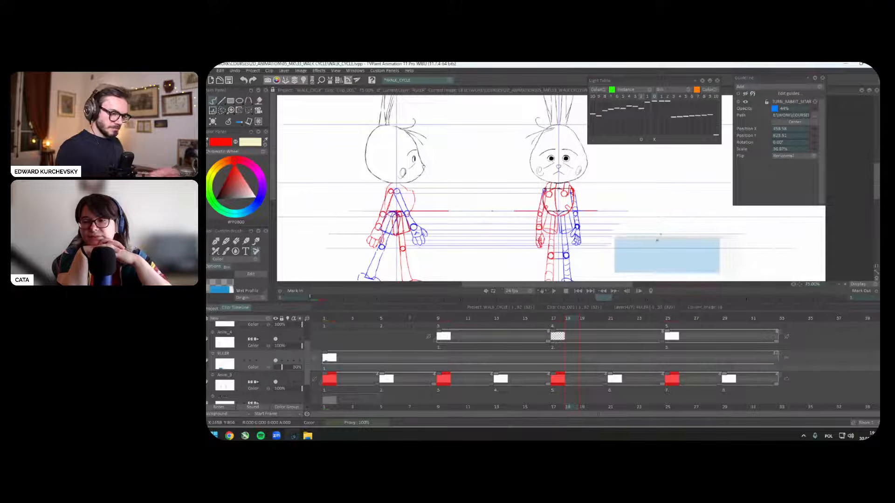
key("Tab")
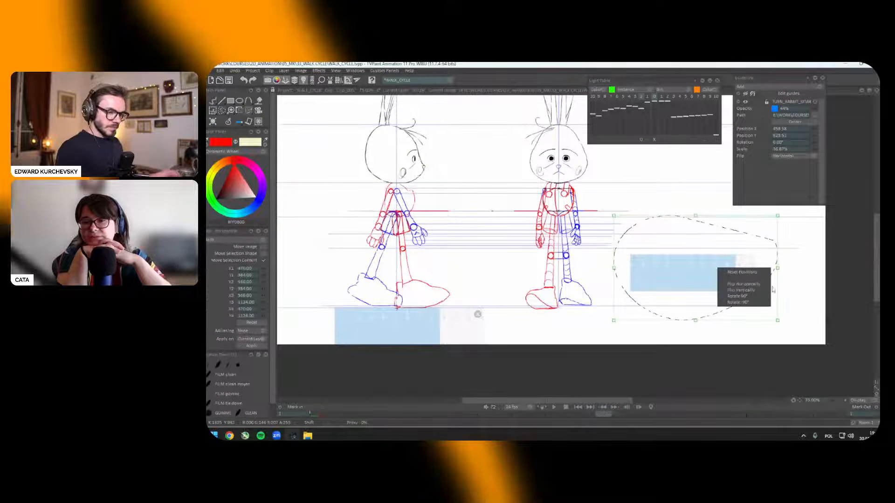
Step: Rotate the copied ruler section by 90° and move it next to the blue foot of the front view
left_click(741, 296)
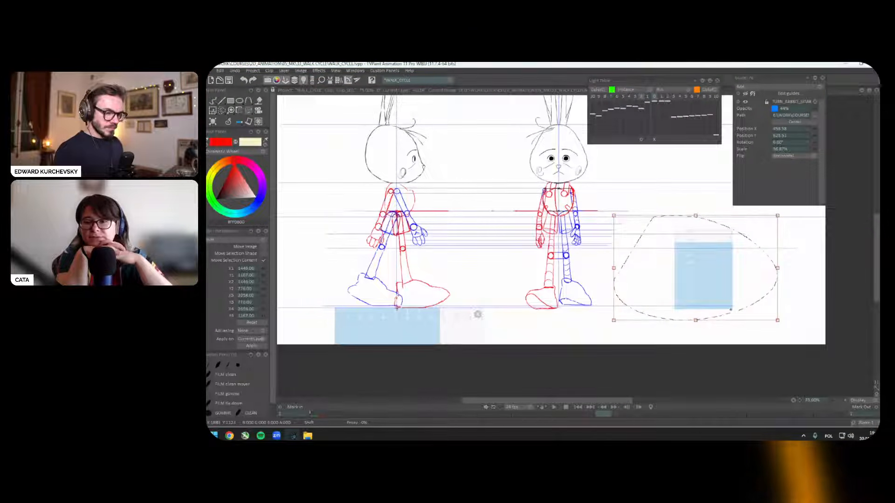
left_click_drag(726, 297, 722, 292)
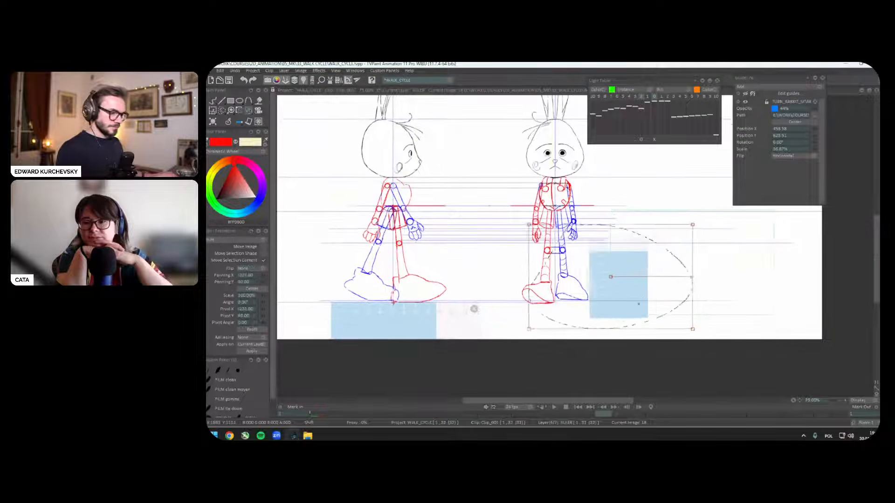
scroll(573, 266, "up", 3)
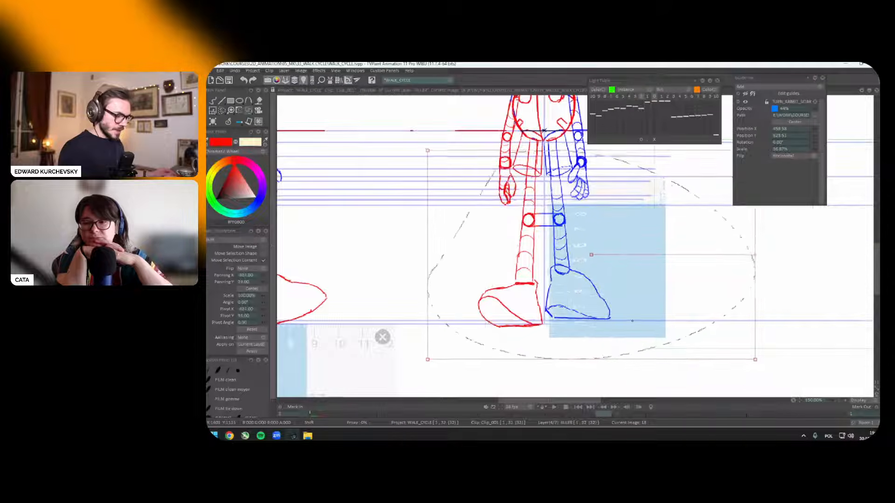
left_click_drag(632, 321, 623, 329)
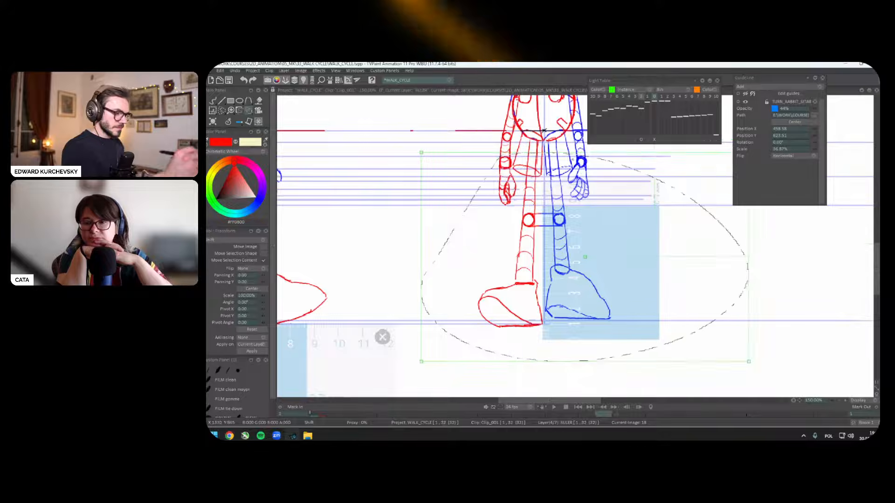
Step: Squash the rotated ruler vertically with a perspective transform and position it around the ground line under the front view
left_click_drag(585, 170, 590, 249)
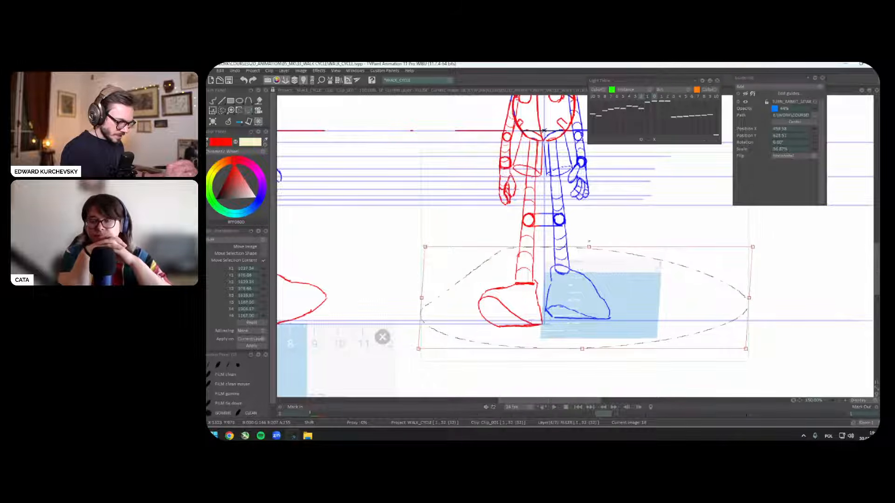
left_click_drag(589, 247, 586, 247)
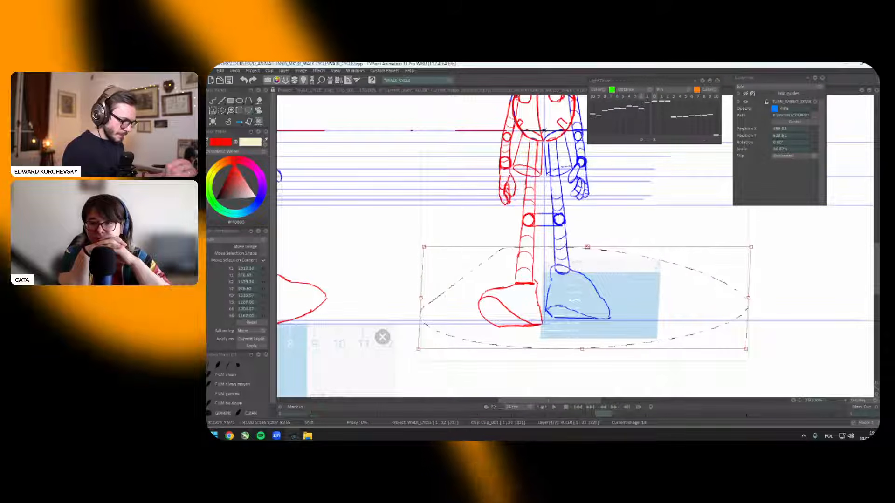
left_click_drag(587, 299, 587, 292)
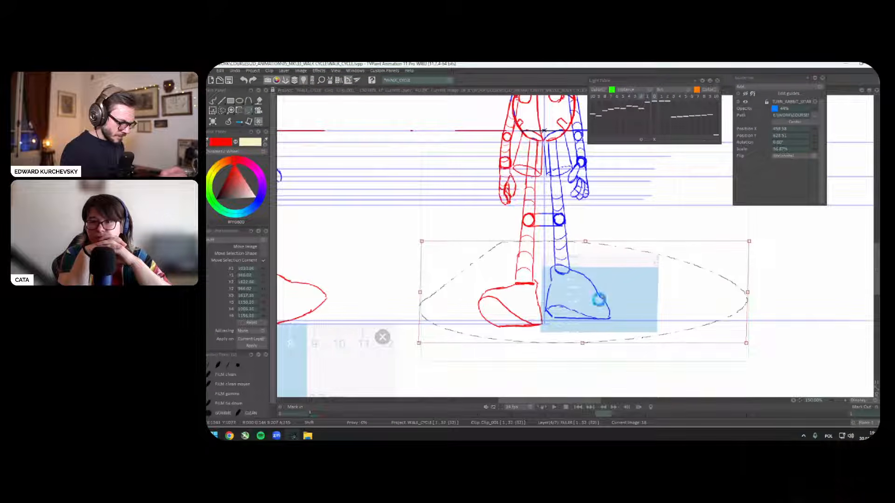
key("Return")
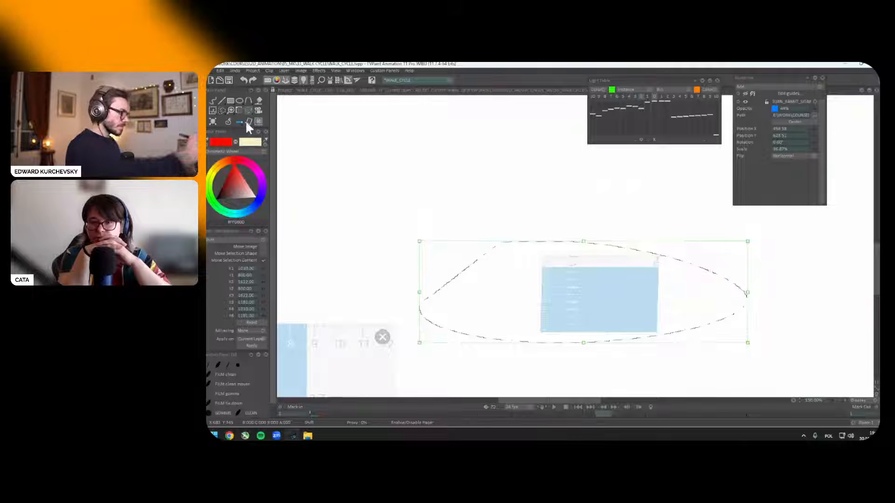
Step: Draw horizontal red lines at the markings of the squashed ruler and clear the selection
left_click(239, 121)
left_click(235, 160)
scroll(575, 247, "up", 1)
left_click_drag(560, 351, 566, 341)
key("ctrl+d")
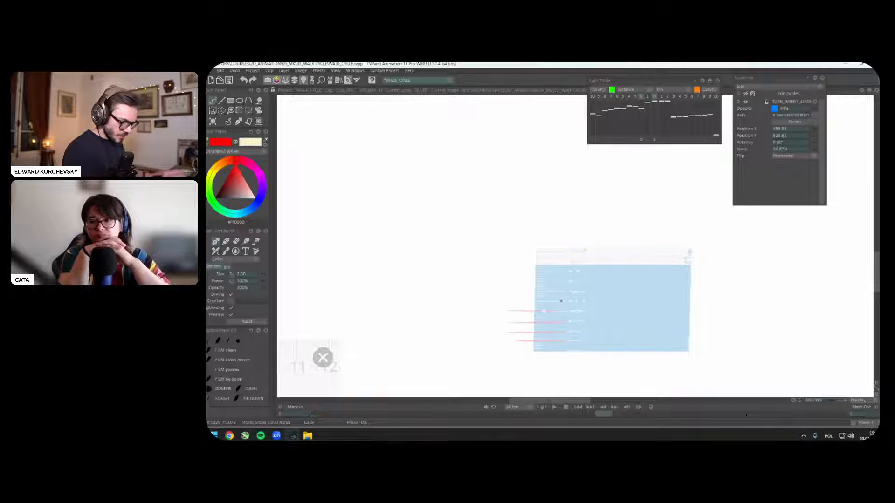
scroll(458, 315, "down", 1)
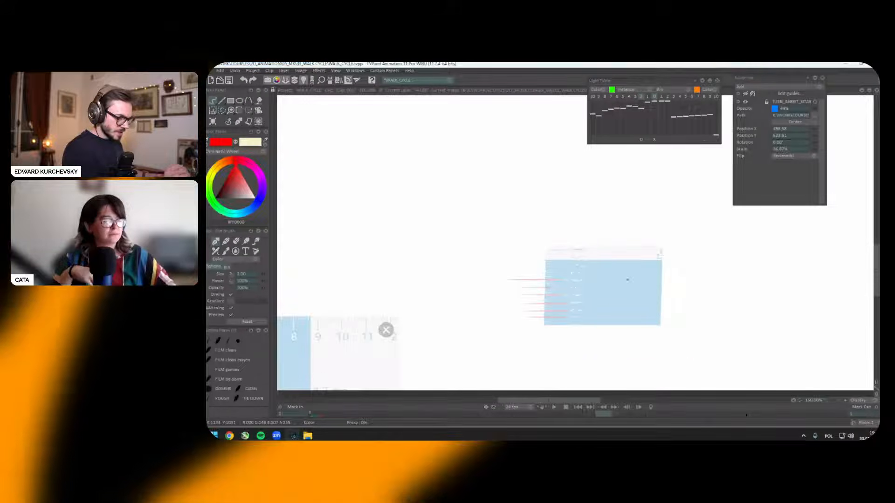
Step: Select the ruler with its red lines, flatten it further in perspective, and place it under the front view's feet
key("s")
mouse_move(663, 226)
left_mouse_down()
mouse_move(553, 212)
mouse_move(690, 296)
mouse_move(706, 261)
left_mouse_up()
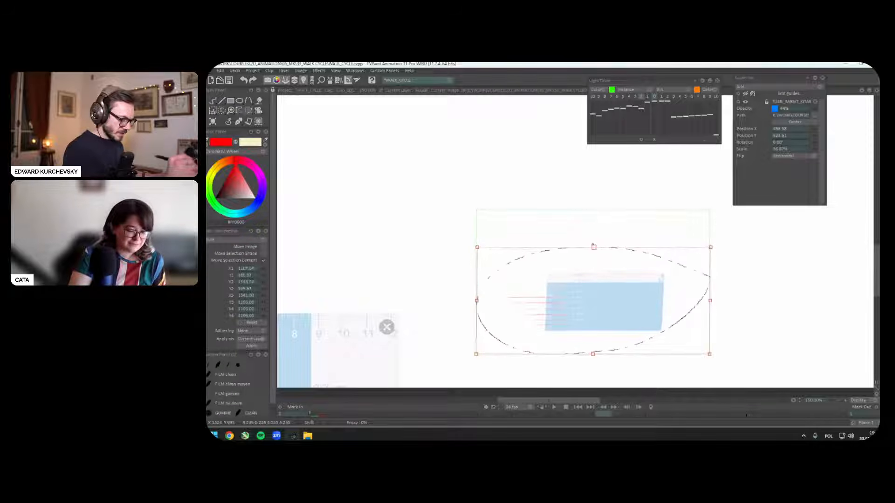
left_click_drag(593, 248, 598, 260)
left_click_drag(599, 291, 601, 278)
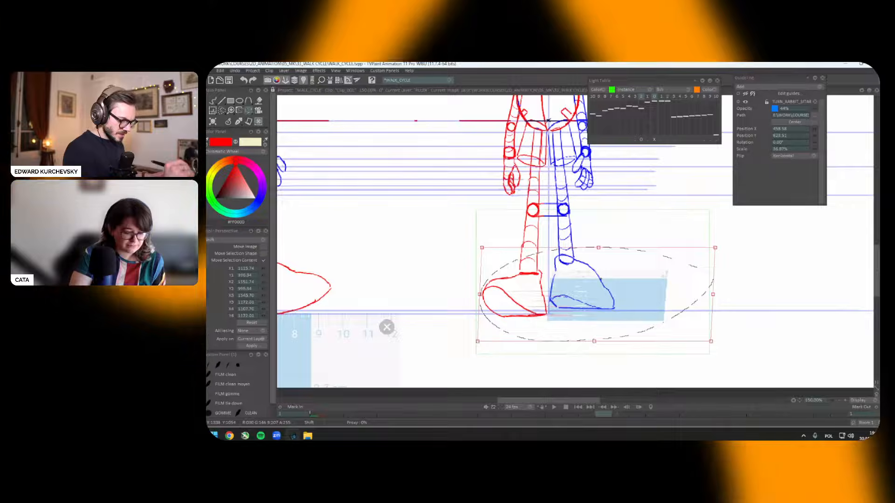
left_click(229, 125)
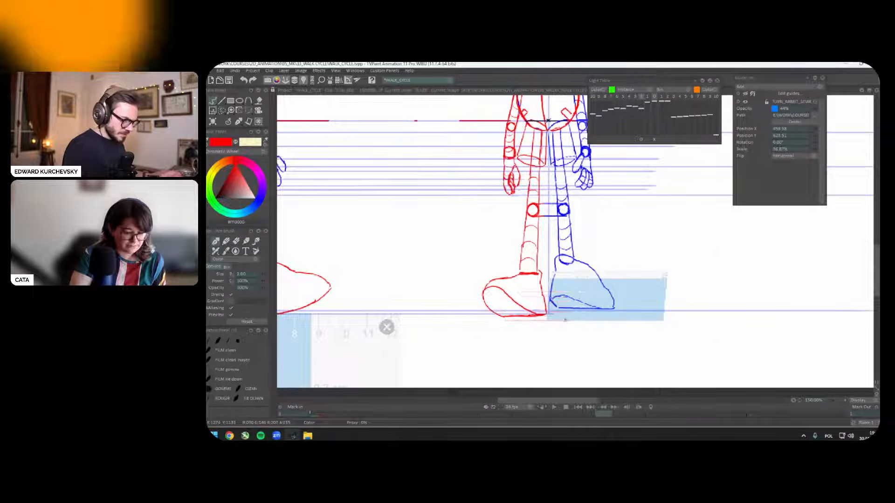
Step: Redraw the horizontal red guide lines more clearly at the markings of the flattened ruler
key("greater")
key("Right")
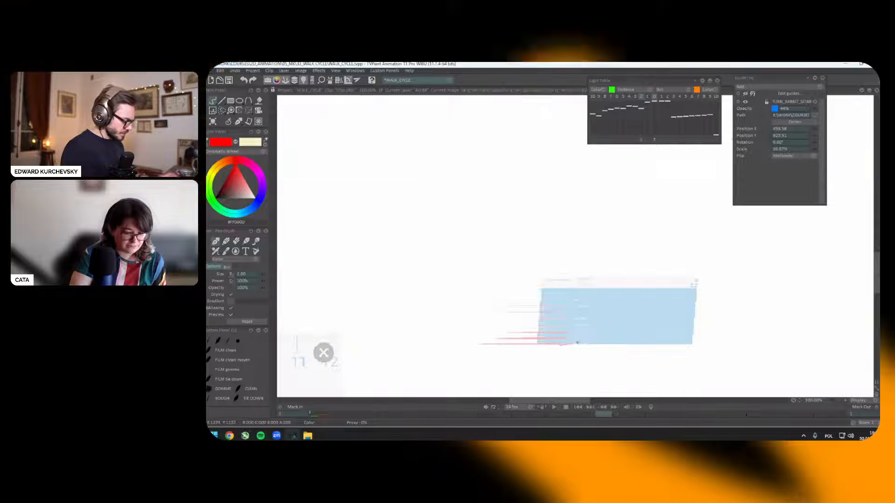
key("Right")
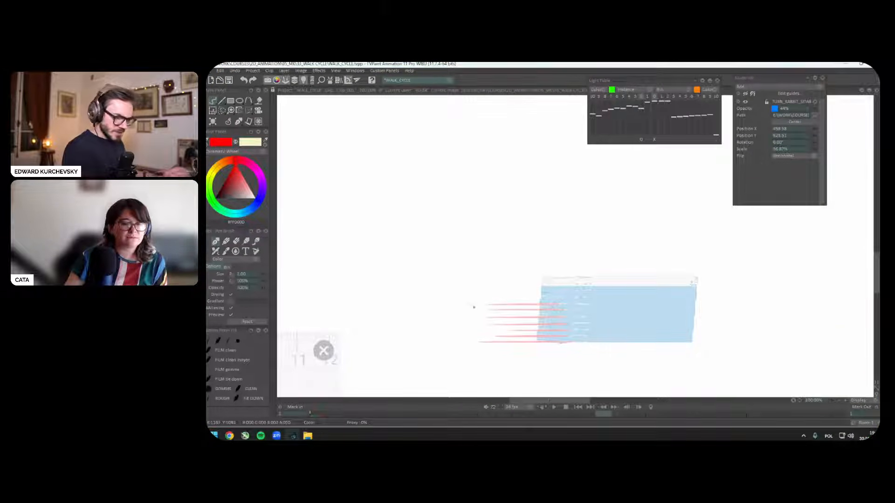
key("less")
key("Left")
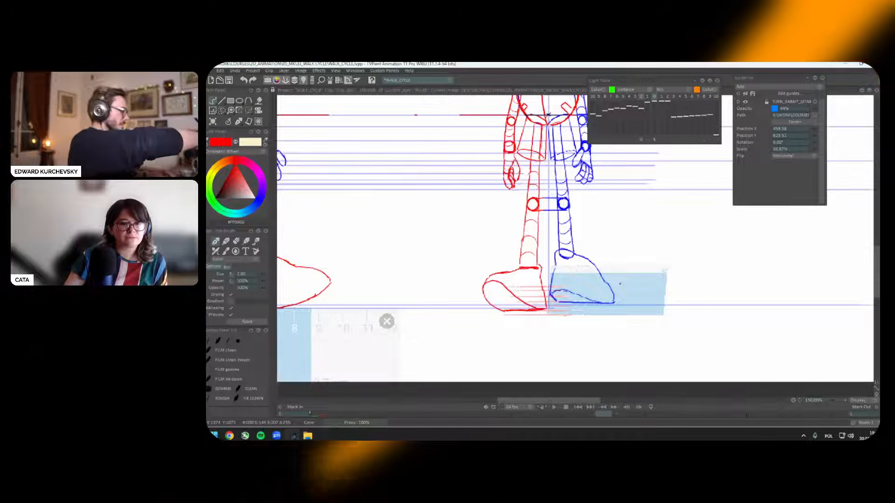
Step: Compare the shoe positions in the side and front views against their rulers on frame 18
left_click_drag(620, 284, 637, 288)
key("Right")
key("Left")
key("Up")
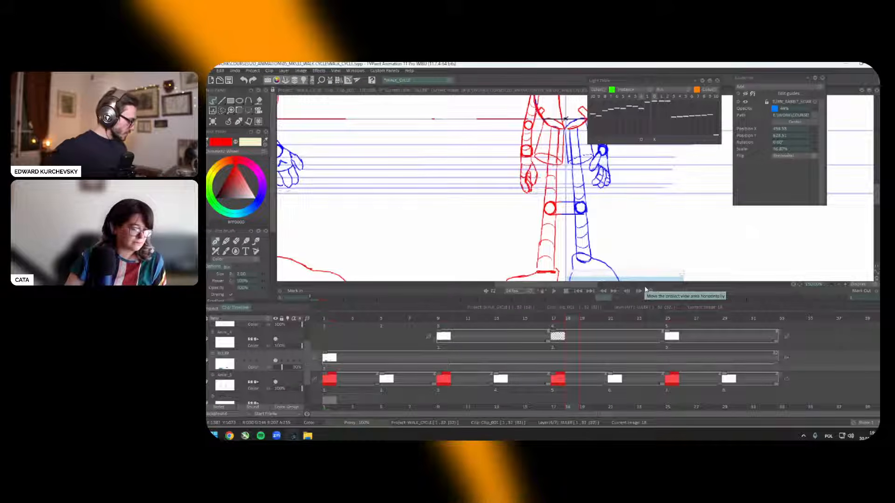
key("Tab")
key("Down")
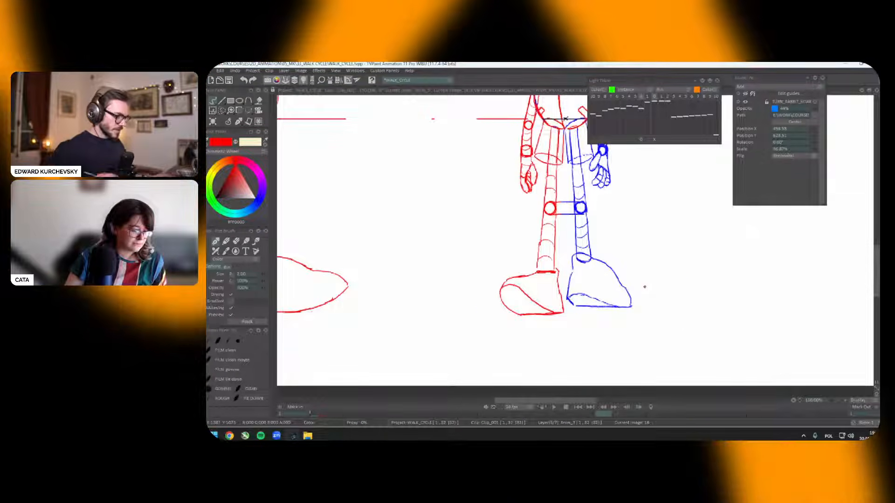
left_click_drag(645, 288, 669, 291)
key("Down")
left_click_drag(665, 323, 855, 311)
key("Up")
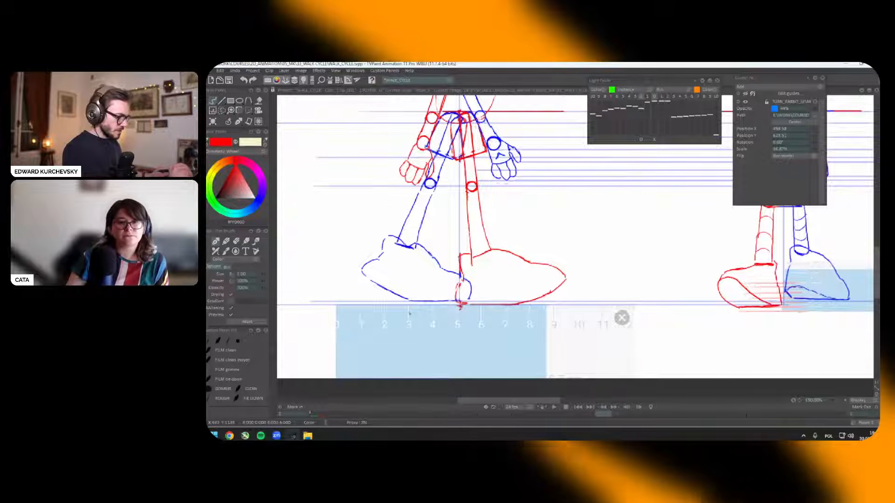
left_click_drag(804, 322, 601, 312)
scroll(662, 327, "up", 1)
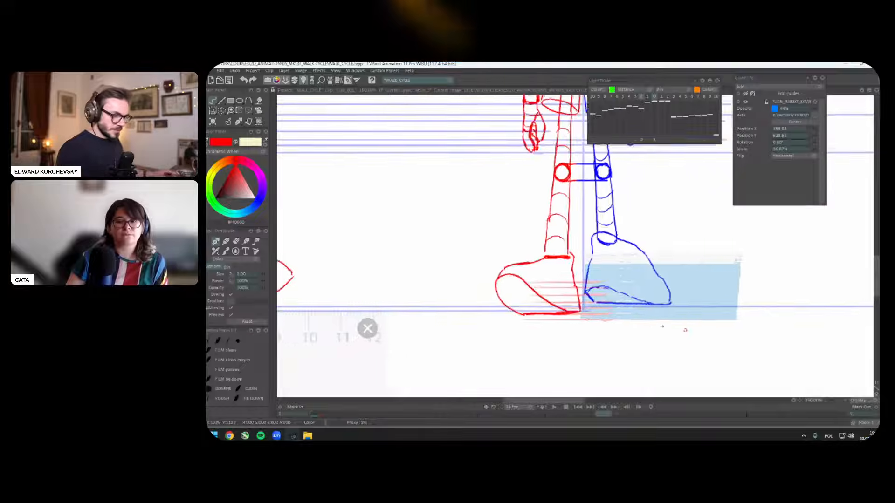
Step: Select the front view's blue shoe on frame 18 and stretch its lower edge slightly downward with a transform
left_click_drag(662, 326, 644, 319)
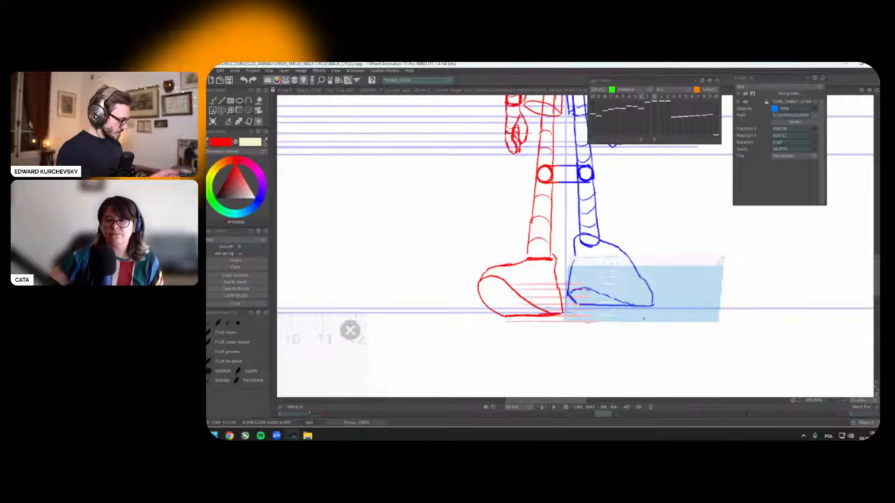
scroll(606, 308, "down", 2)
mouse_move(576, 247)
left_mouse_down()
mouse_move(604, 228)
mouse_move(671, 291)
mouse_move(612, 315)
left_mouse_up()
key("shift+t")
scroll(613, 315, "up", 2)
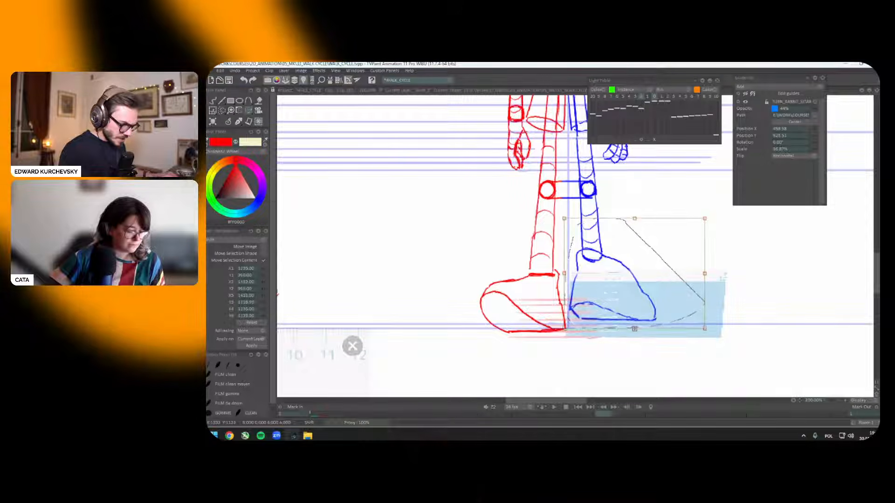
left_click_drag(634, 331, 634, 330)
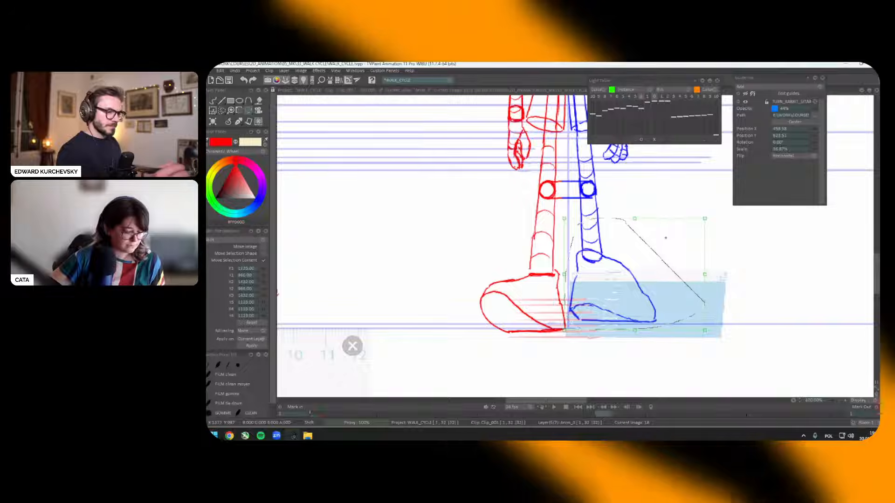
Step: Finish the front view's blue shoe transform on frame 18 and sketch a small red circle at the shoe's inner end
scroll(662, 242, "down", 3)
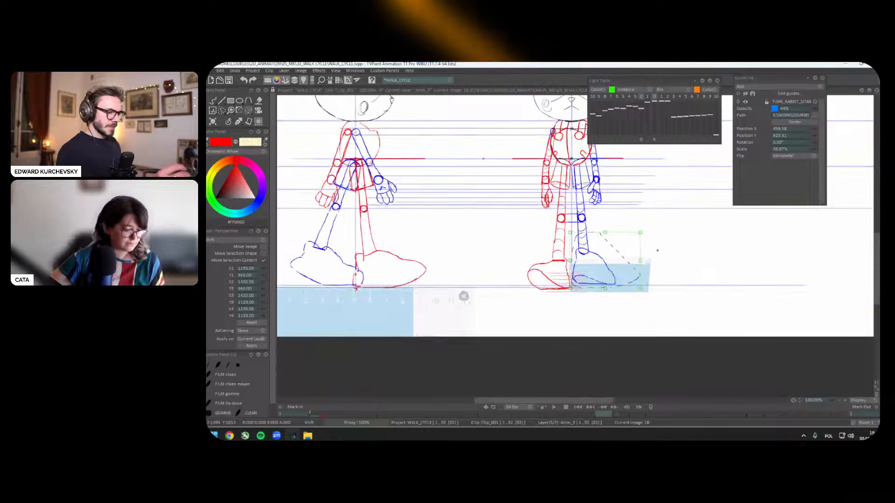
left_click(231, 126)
scroll(582, 287, "up", 2)
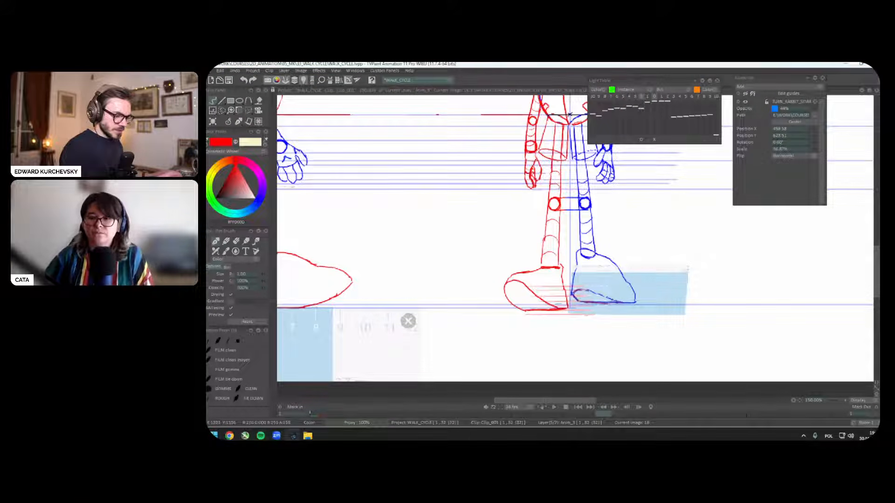
scroll(703, 321, "down", 2)
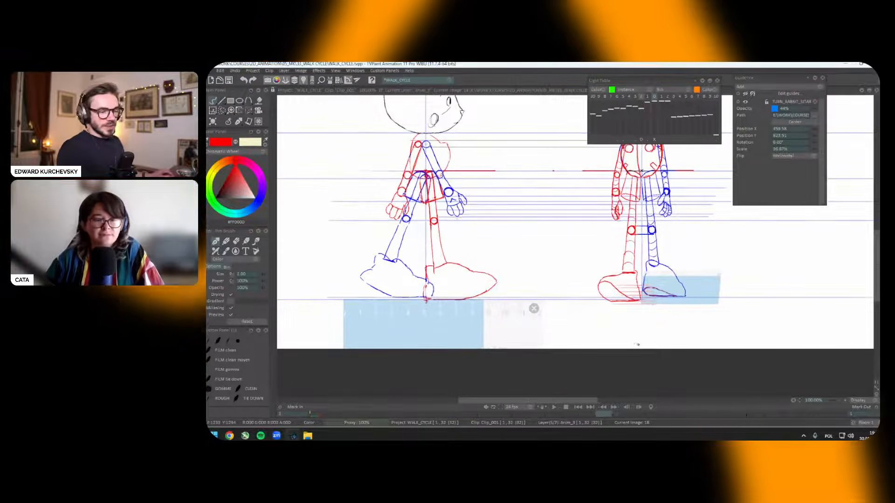
scroll(641, 346, "up", 2)
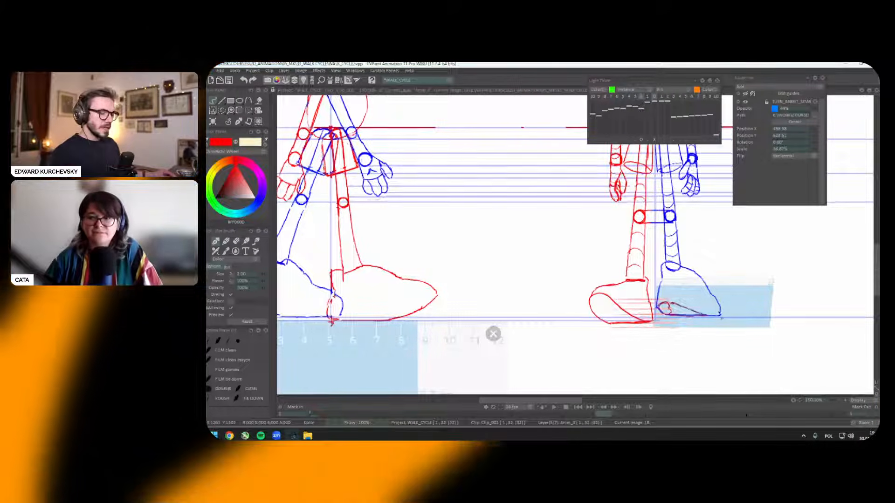
Step: Sketch two red diagonal lines across the front view's shoes to indicate the outward angle of the feet
key("Right")
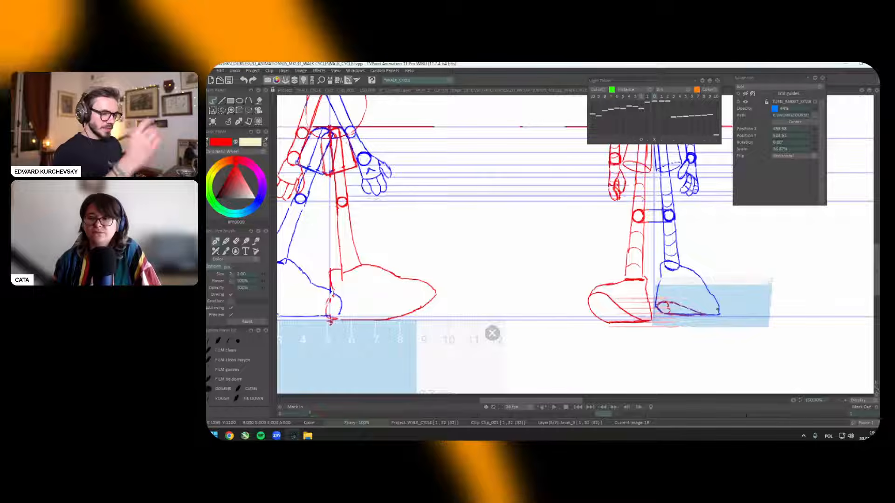
left_click_drag(647, 278, 614, 340)
left_click_drag(662, 277, 705, 337)
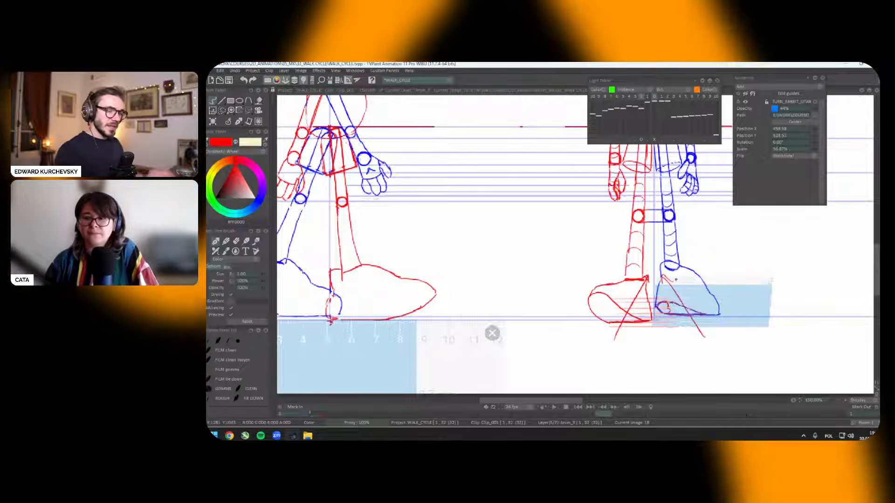
key("Tab")
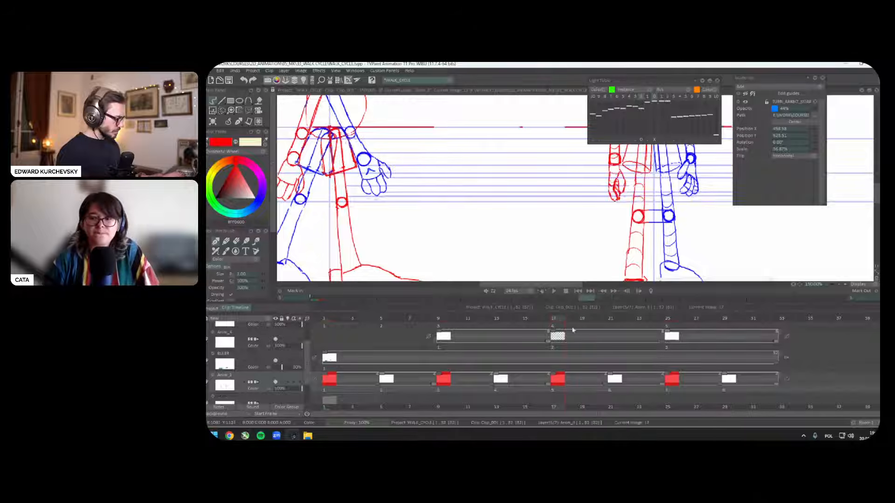
key("Tab")
key("Tab")
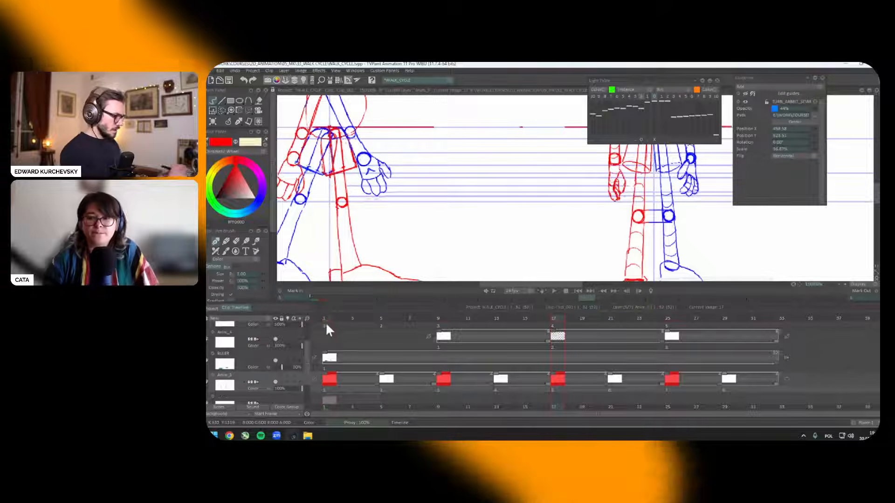
Step: Check the feet on frame 1, then mark the shoe's inner and outer limits with blue ticks on frame 5's front-view ruler
left_click(326, 319)
key("Tab")
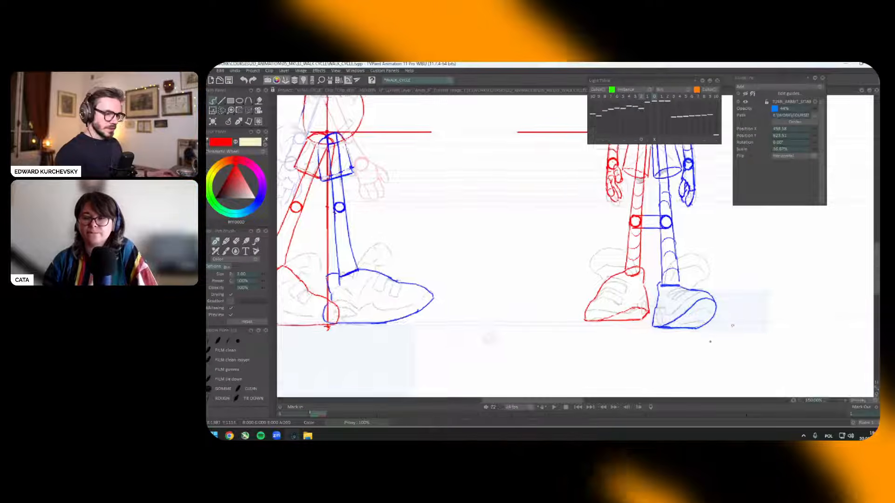
key("minus")
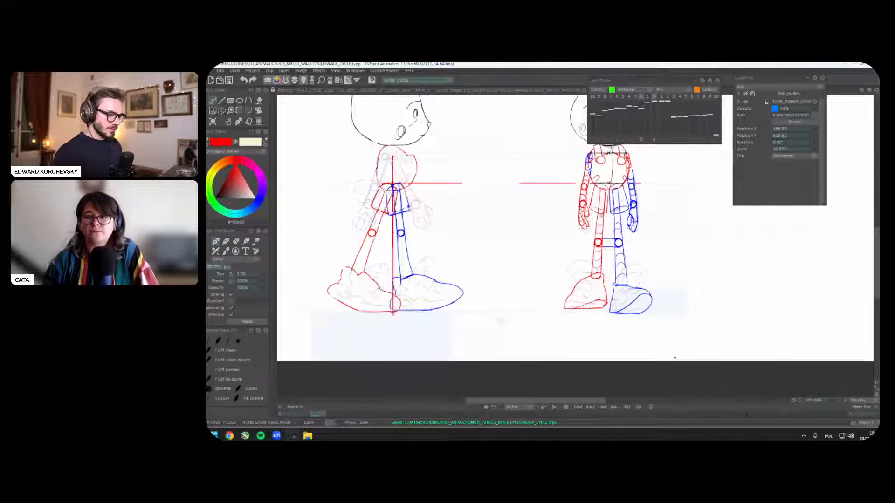
key("Tab")
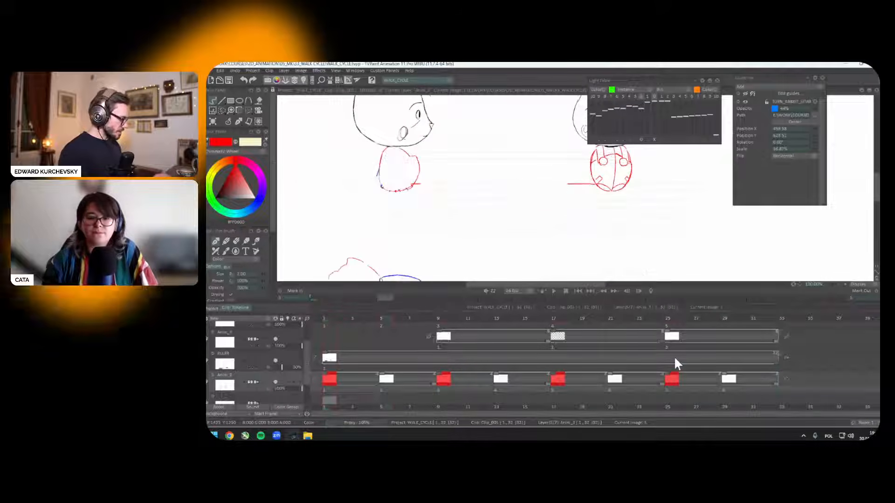
key("Tab")
left_click(256, 198)
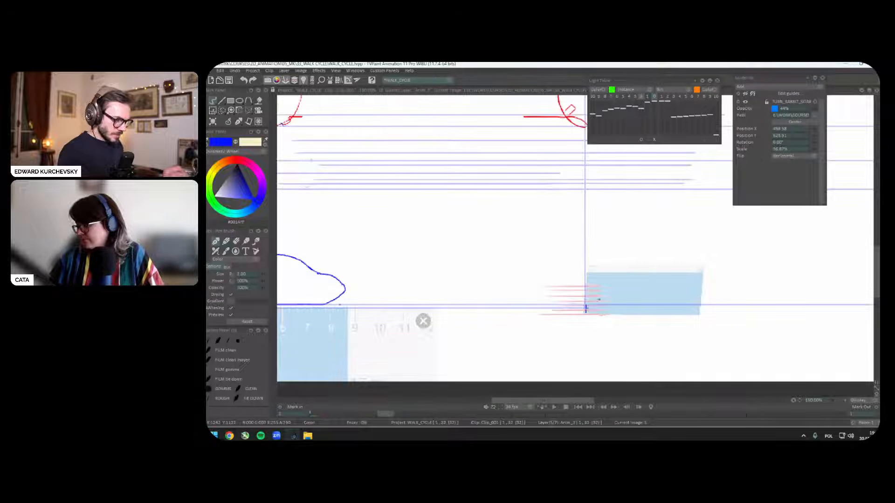
key("Right")
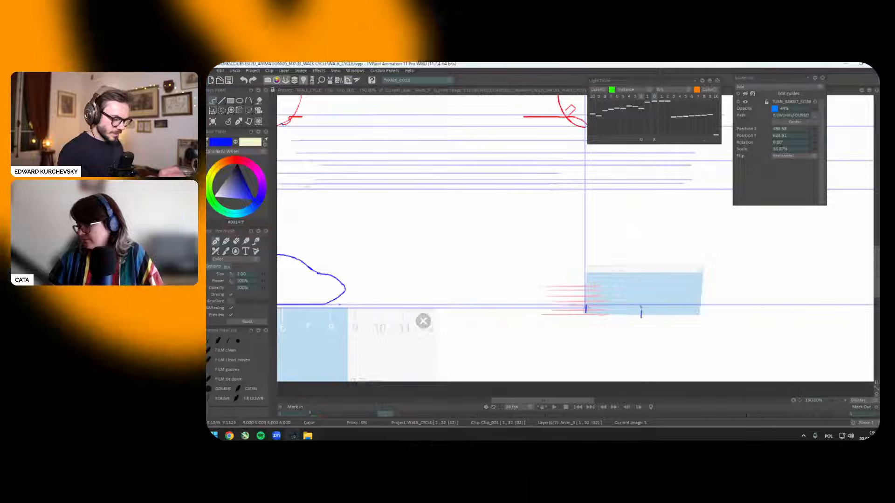
Step: Align the rabbit turnaround reference with the front view's feet, comparing its placement on frames 1 and 5
left_click_drag(673, 240, 661, 270)
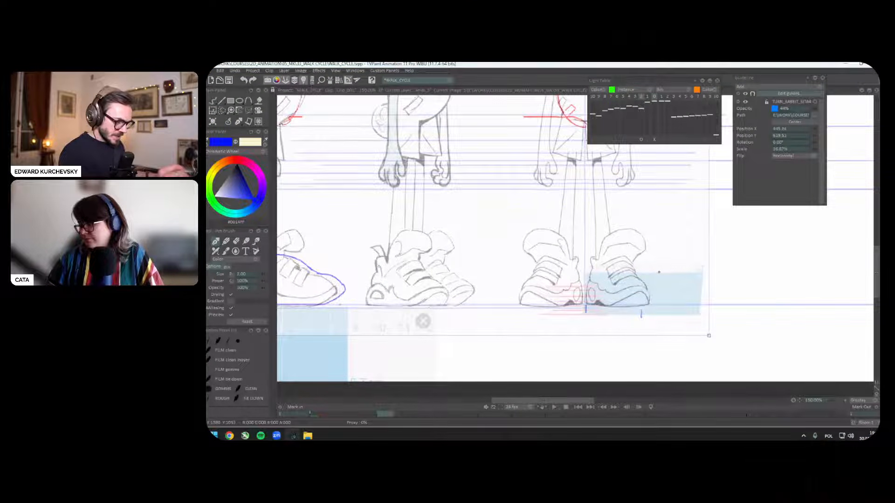
left_click_drag(600, 334, 598, 334)
key("Left")
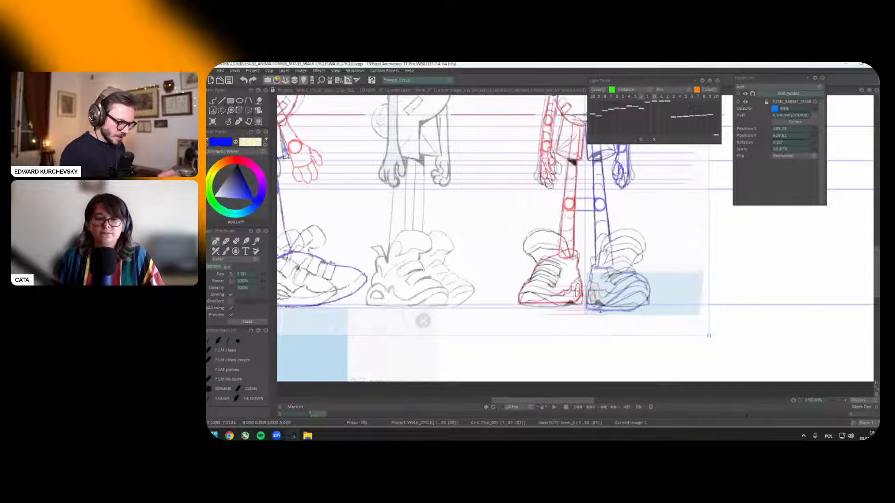
key("Right")
key("Left")
key("Right")
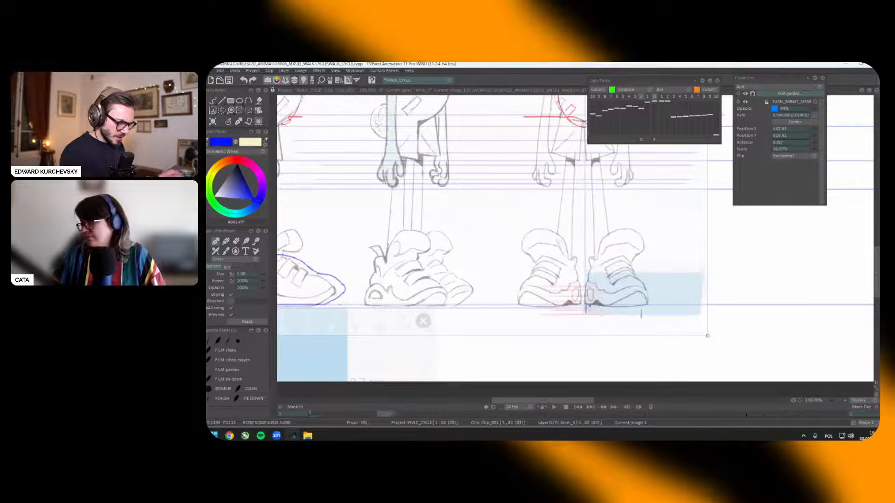
left_click_drag(598, 305, 599, 307)
key("d")
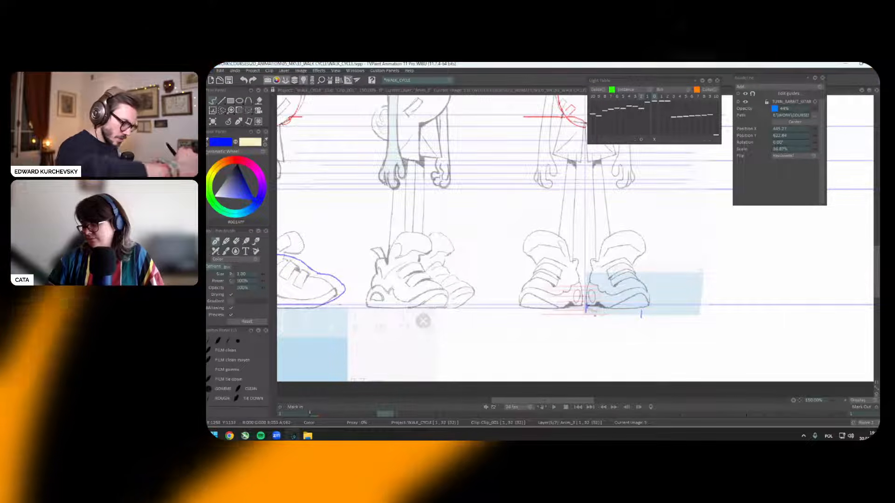
Step: Draw the flat blue sole outline between the two ticks in frame 5's front view and hide the turnaround reference
left_click_drag(611, 315, 639, 317)
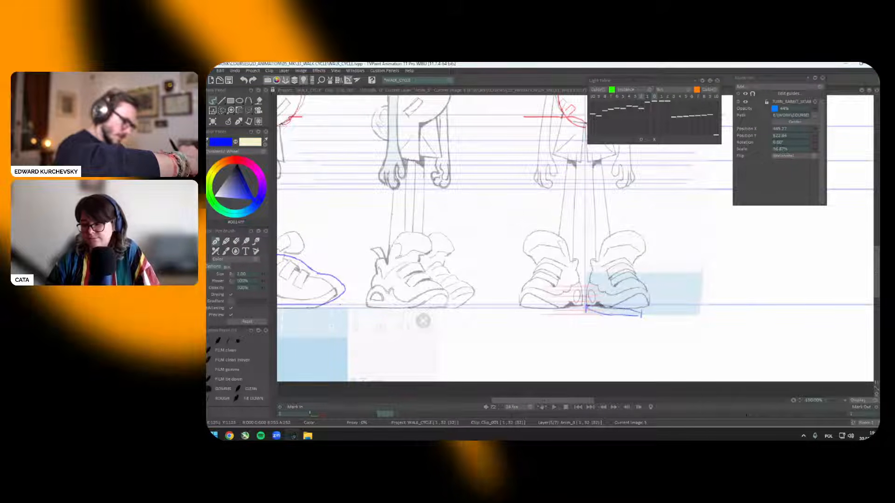
key("g")
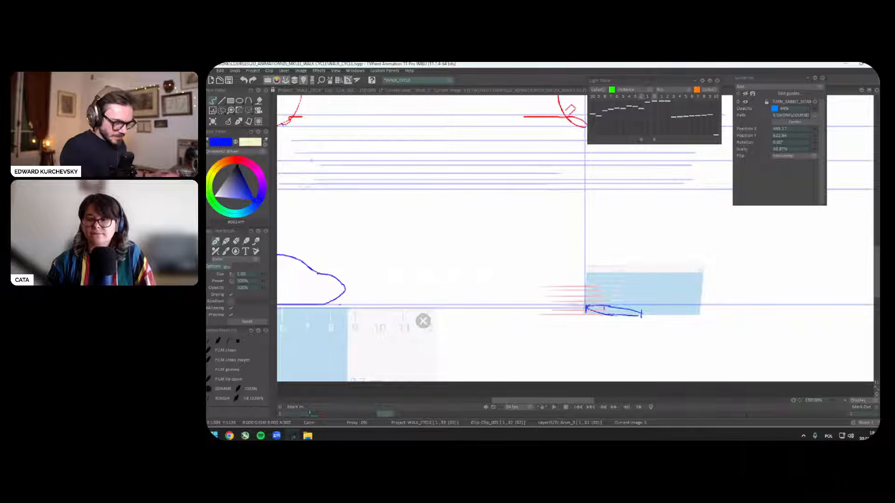
key("g")
key("g")
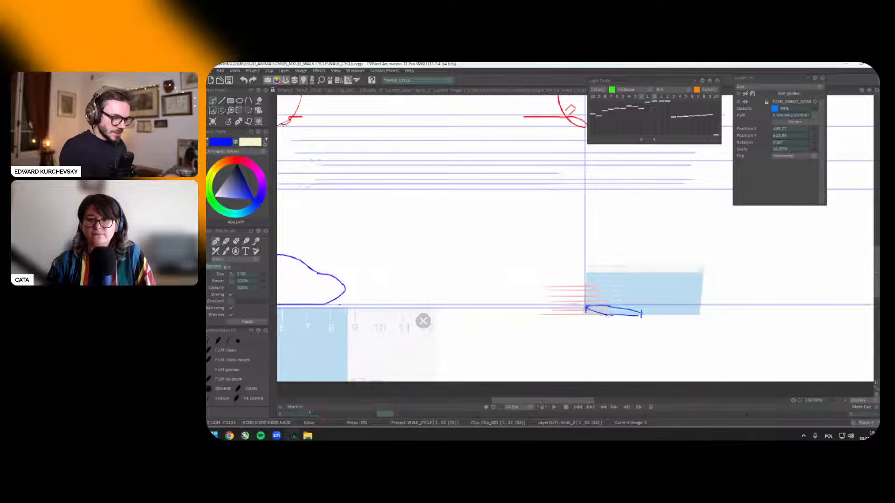
key("s")
mouse_move(596, 294)
left_mouse_down()
mouse_move(671, 321)
mouse_move(594, 297)
left_mouse_up()
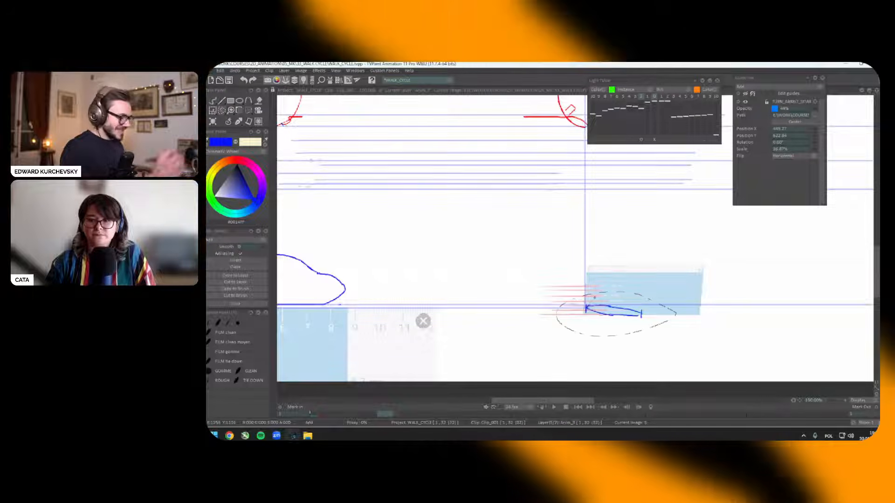
left_click_drag(228, 122, 229, 125)
Step: Extend the guide-line layer across the whole clip and add a short vertical blue guide at the sole's outer end
key("Tab")
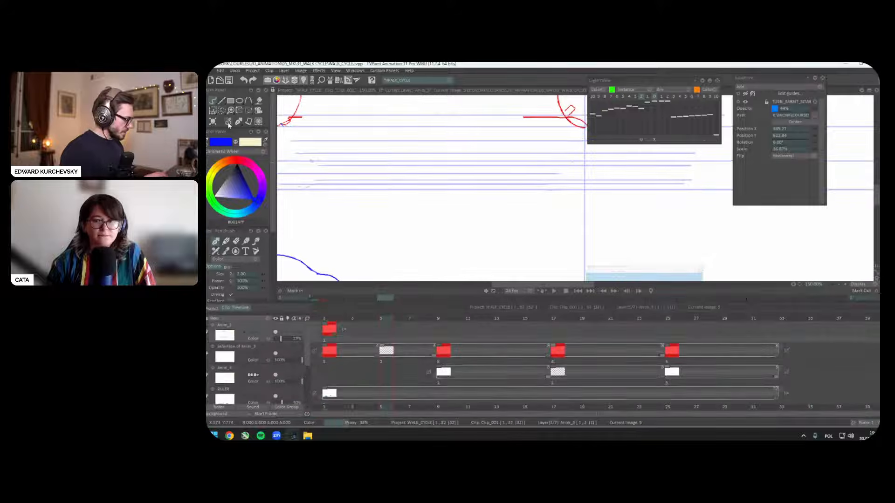
key("Tab")
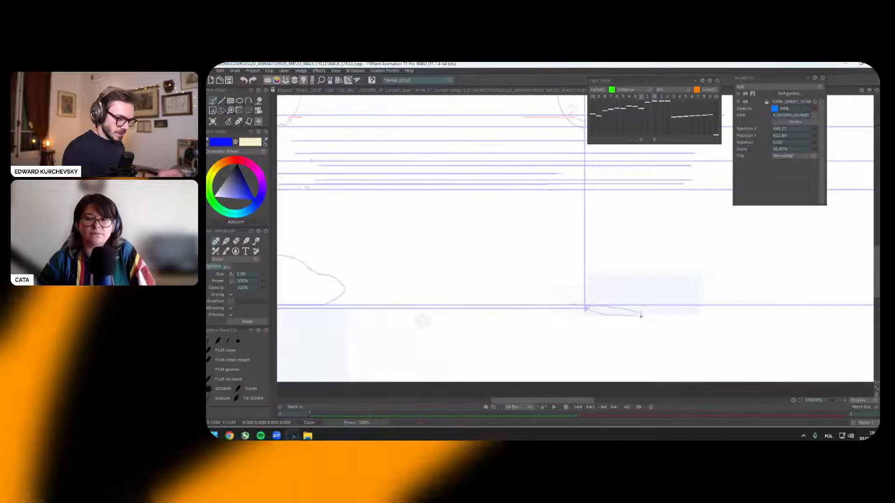
key("Tab")
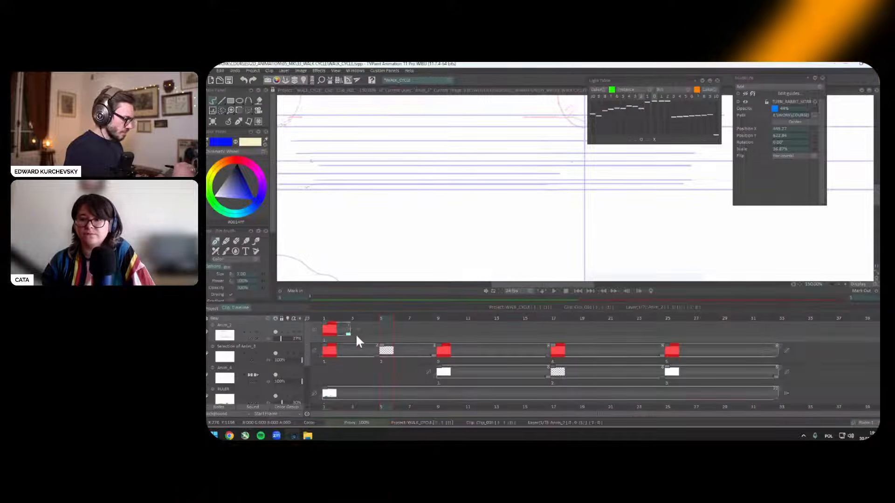
key("Tab")
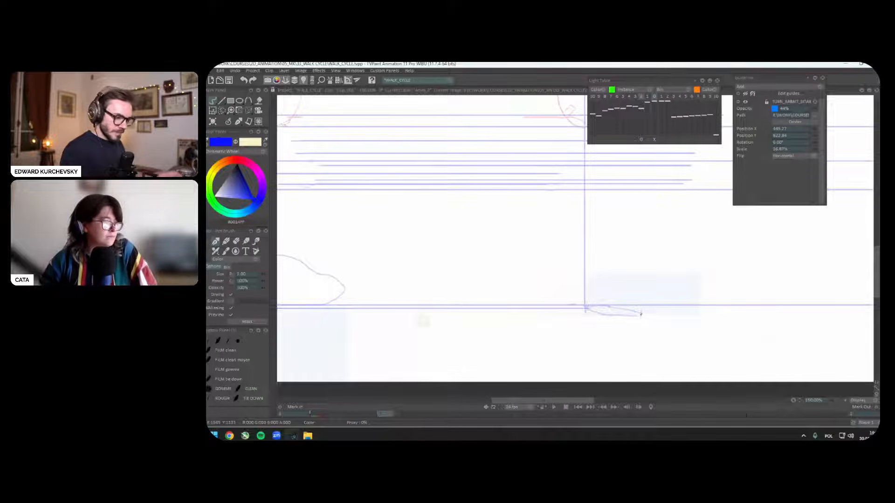
key("Tab")
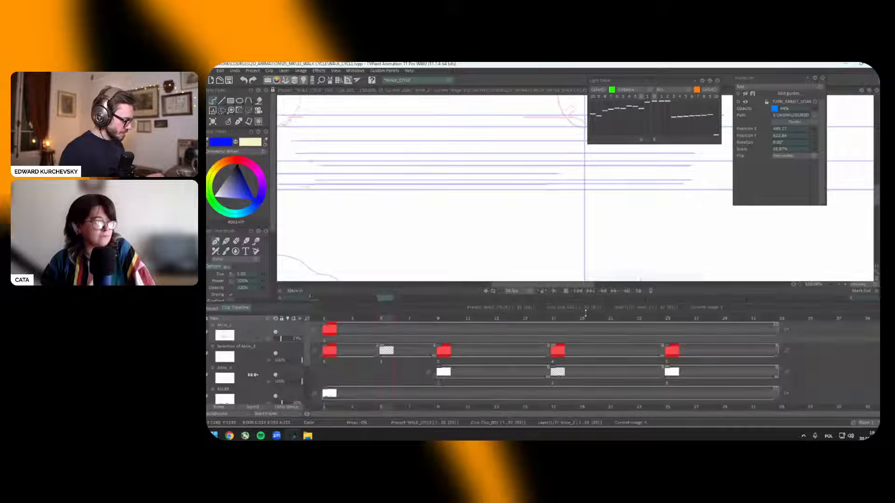
key("Tab")
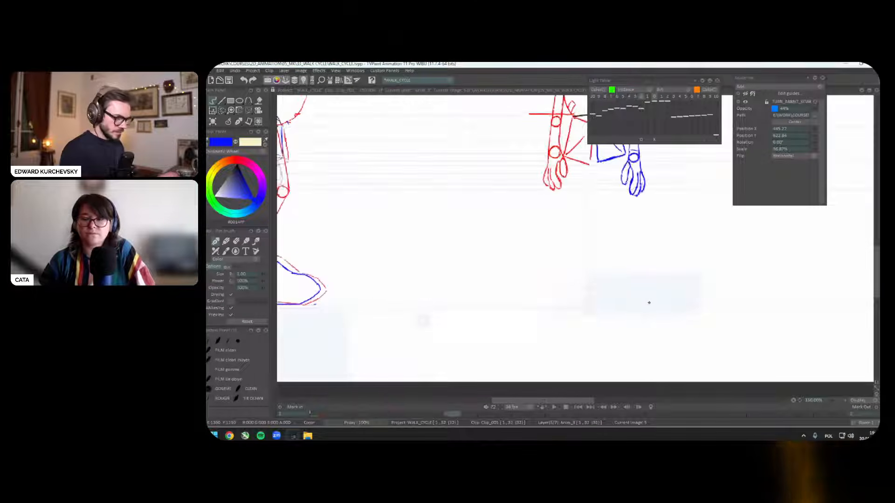
Step: Draw the flat blue sole outlines between the vertical guides in the front view on frames 9 and 13
key("Tab")
scroll(649, 302, "up", 1)
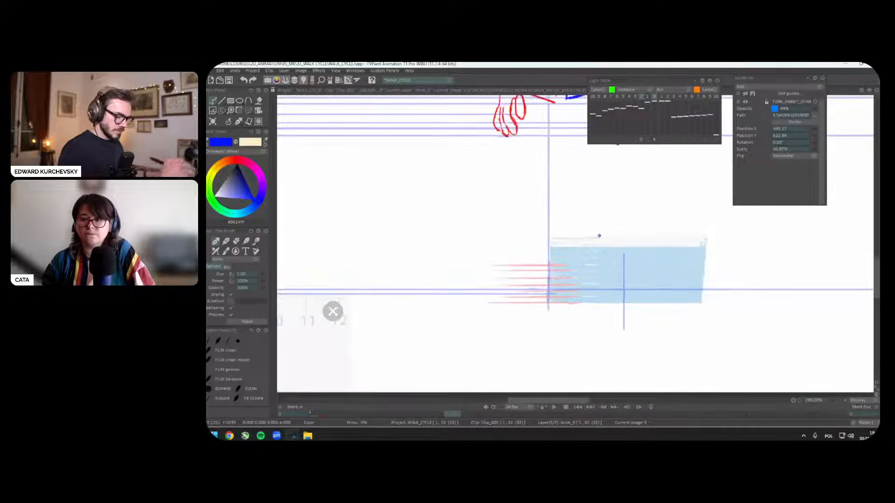
key("Right")
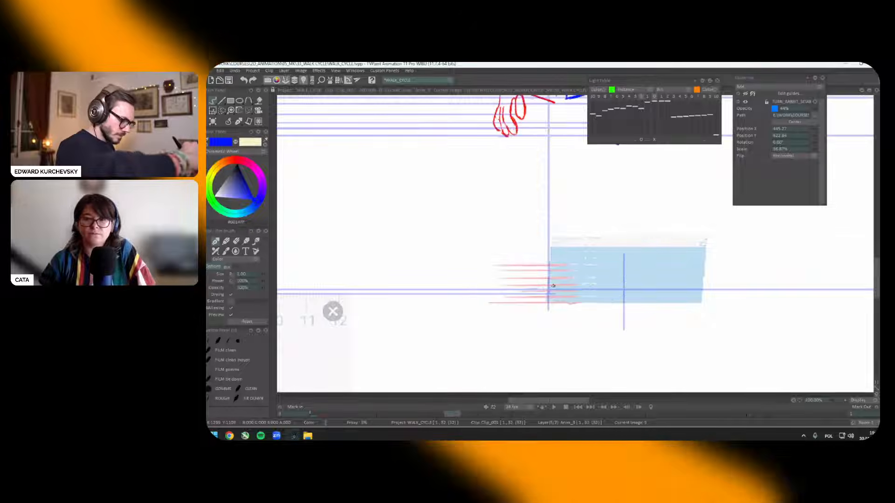
mouse_move(551, 287)
left_mouse_down()
mouse_move(604, 298)
mouse_move(622, 292)
left_mouse_up()
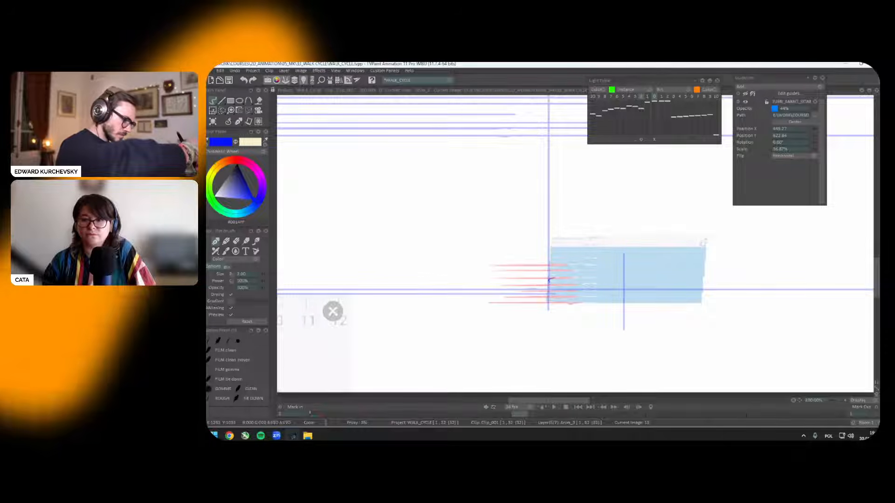
mouse_move(566, 290)
left_mouse_down()
mouse_move(623, 290)
mouse_move(550, 282)
left_mouse_up()
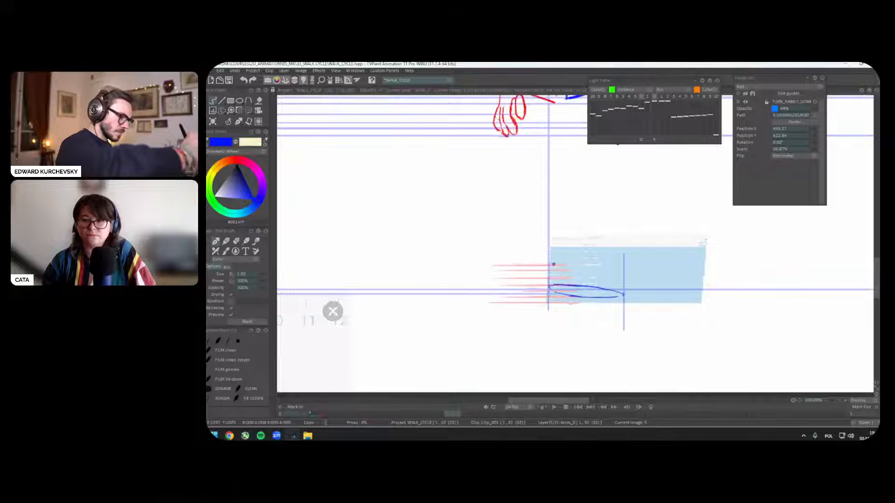
Step: Draw the blue sole outlines on the following front-view key frames, including frame 21, and play the animation to check them
scroll(559, 257, "down", 2)
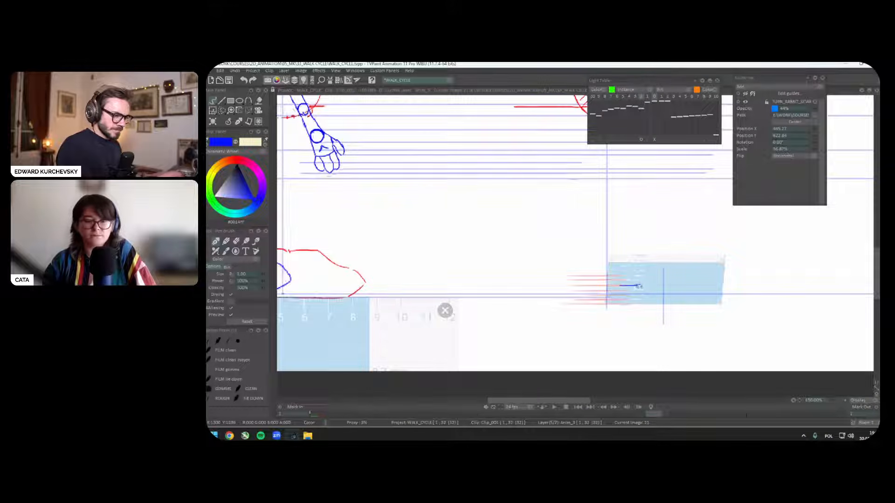
scroll(645, 284, "down", 2)
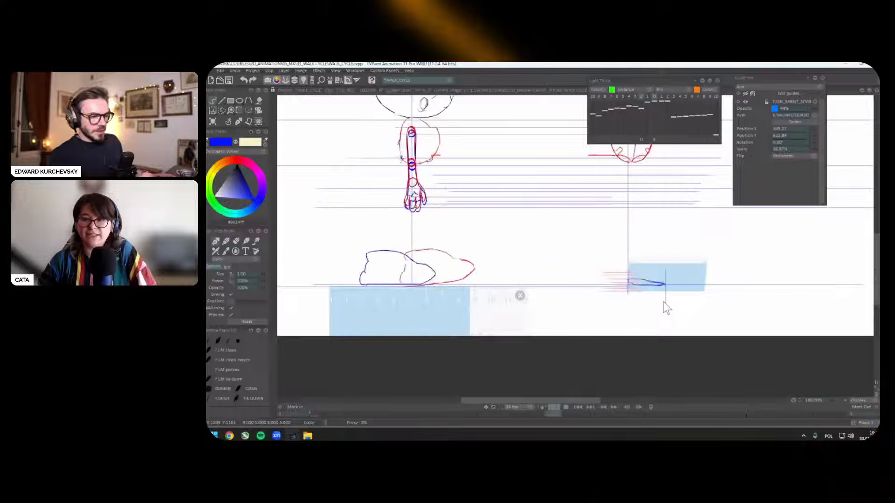
key("Return")
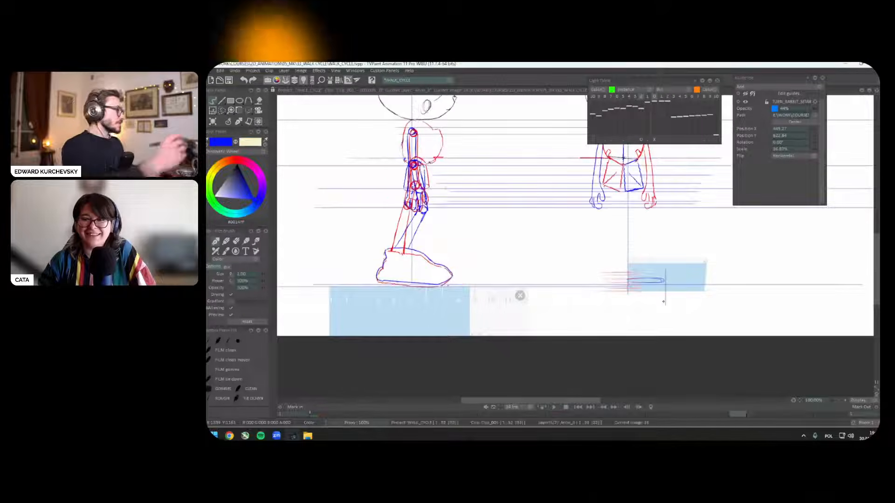
Step: Set the pen colour to red and flip from the first frame to frame 17 to compare the foot poses
left_click(235, 160)
key("Tab")
left_click(330, 317)
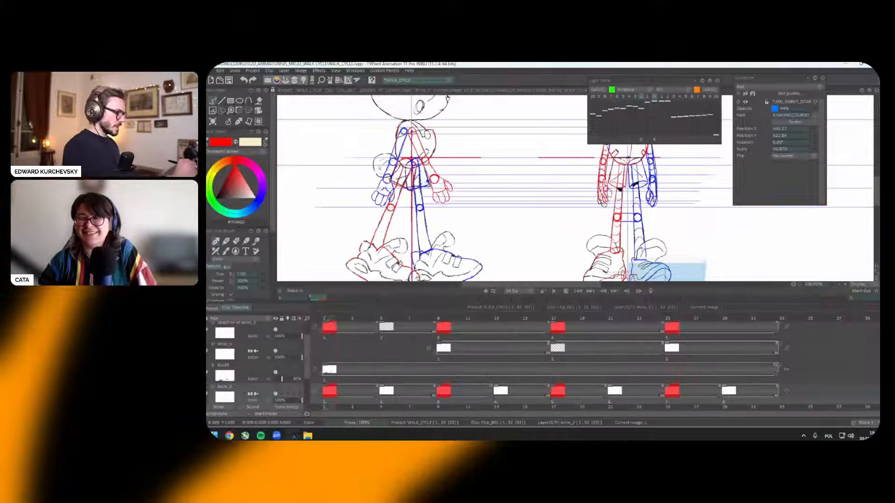
key("Tab")
scroll(572, 240, "up", 1)
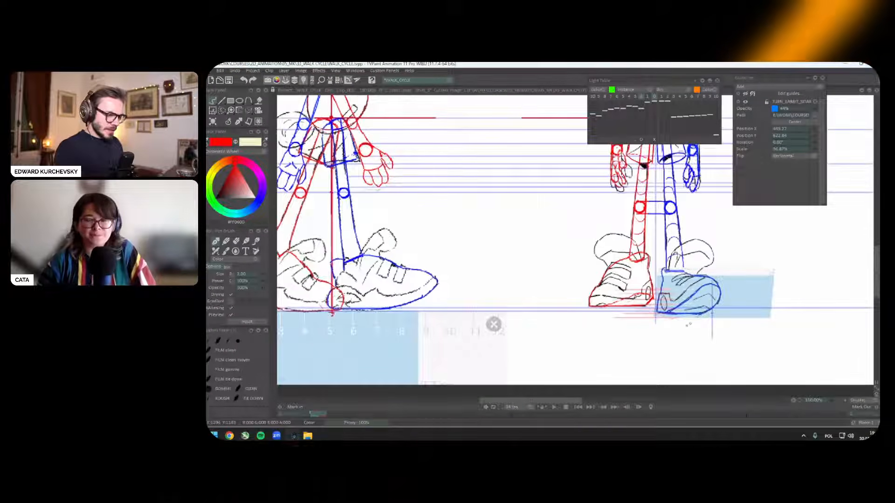
key("Right")
key("Right")
key("Right")
key("Right")
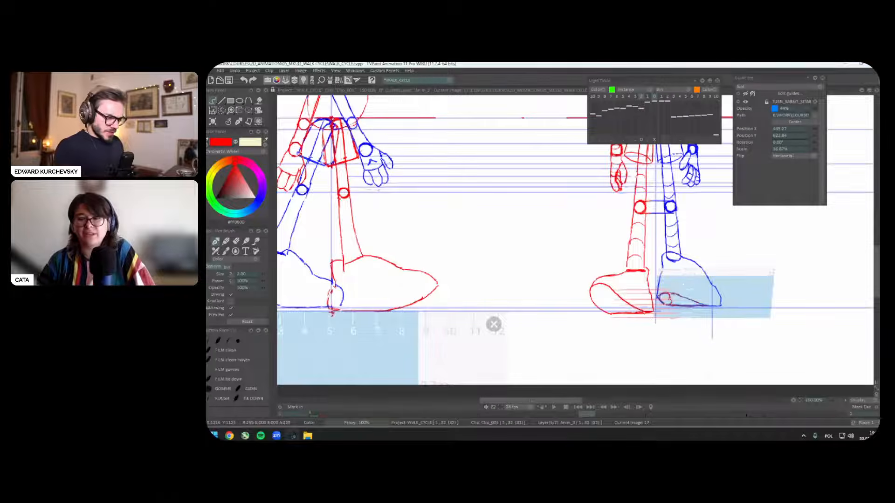
key("Left")
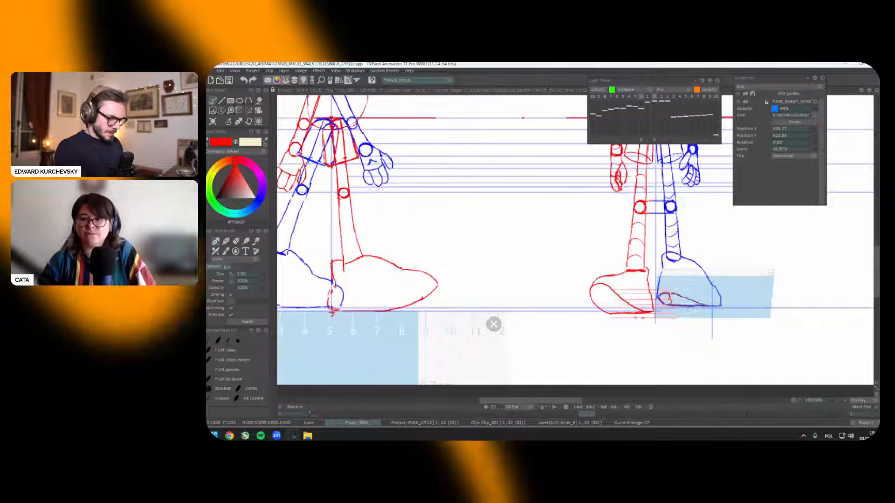
Step: Copy the short vertical guide on the guide-line layer and place it at the red sole's outer end in the front view
key("Up")
key("Up")
key("Up")
key("Up")
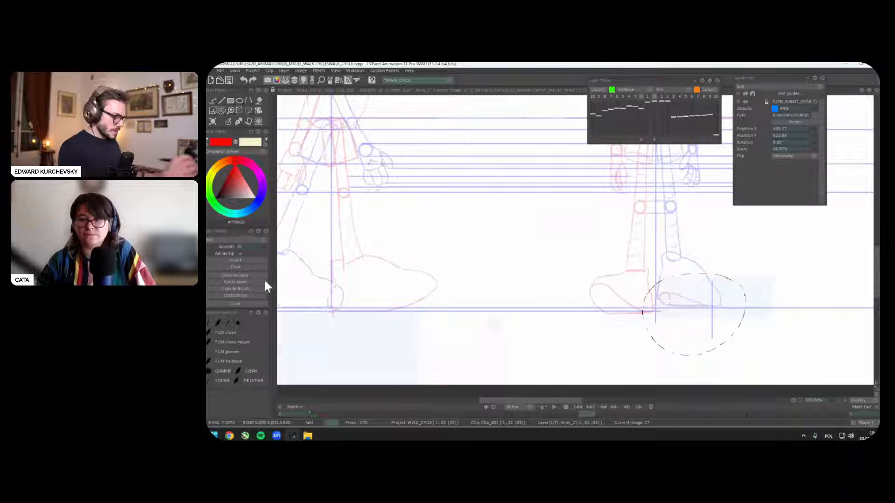
left_click(236, 287)
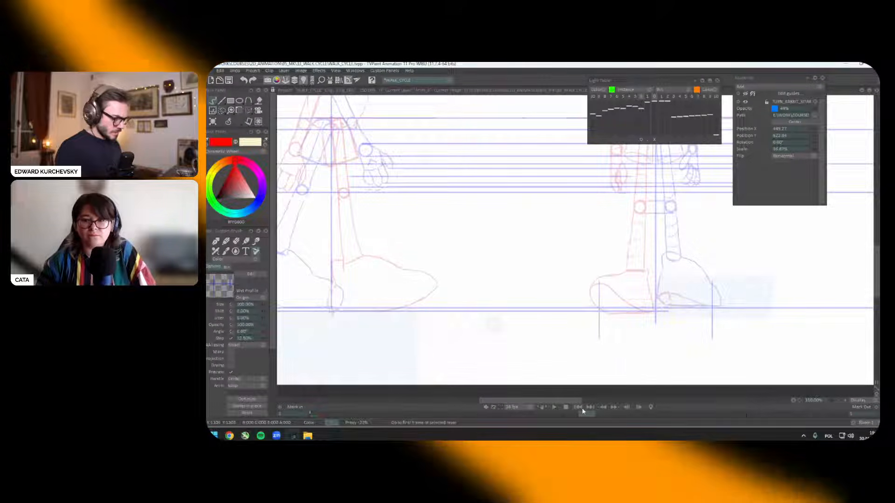
Step: Return to the animation layer and draw the flat red sole outline between the vertical guides in frame 21's front view
key("Down")
key("Down")
key("Up")
key("Up")
key("Down")
key("Down")
key("Down")
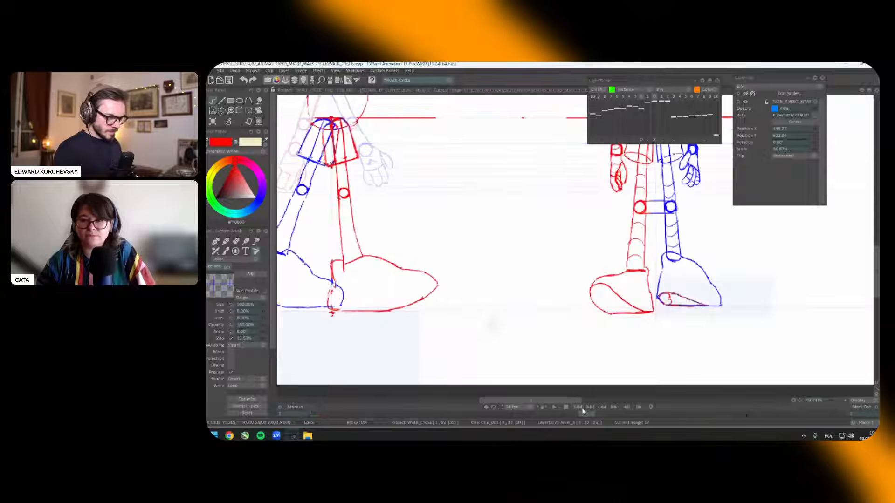
left_click(238, 122)
left_click(237, 126)
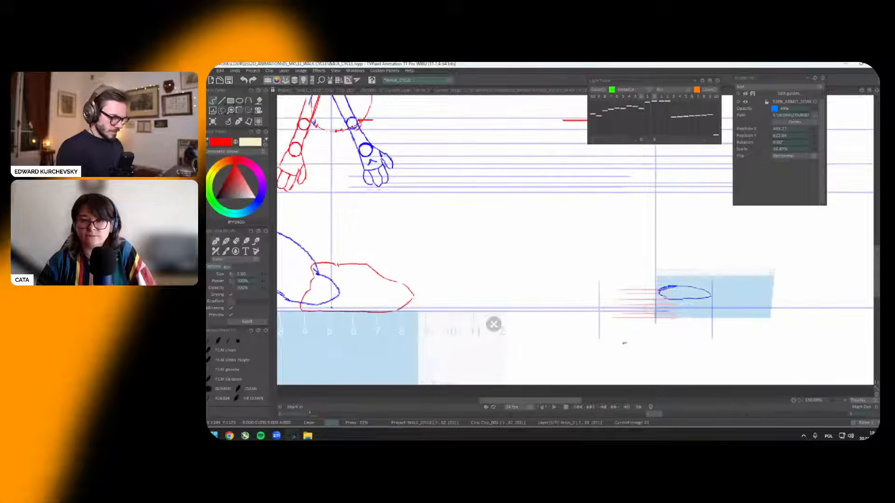
key("Left")
key("Right")
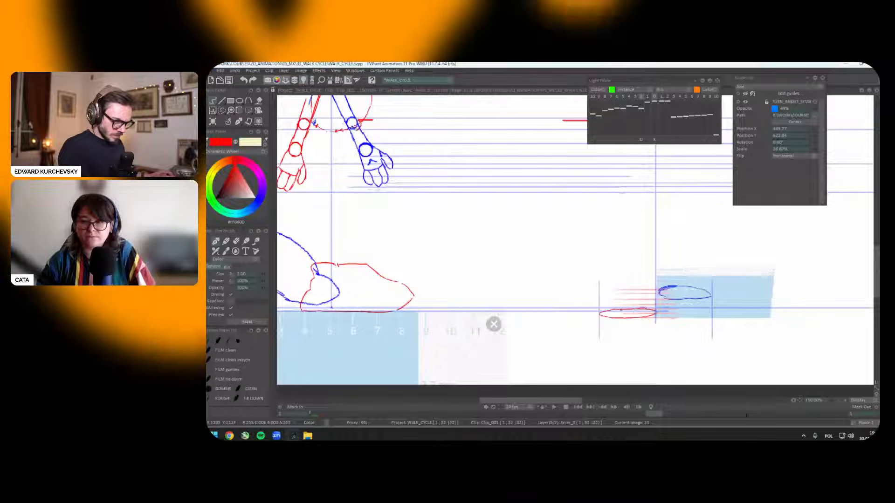
Step: Draw the red sole outlines between the vertical guides in the front view on frames 25 and 29
key("Right")
key("Right")
key("Right")
key("Right")
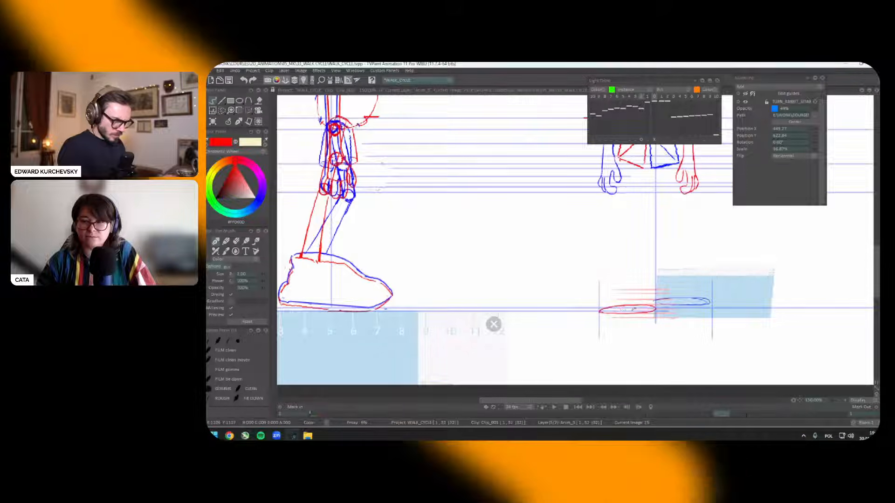
key("Right")
key("Right")
key("Right")
key("Right")
mouse_move(620, 300)
left_mouse_down()
mouse_move(652, 308)
mouse_move(619, 302)
left_mouse_up()
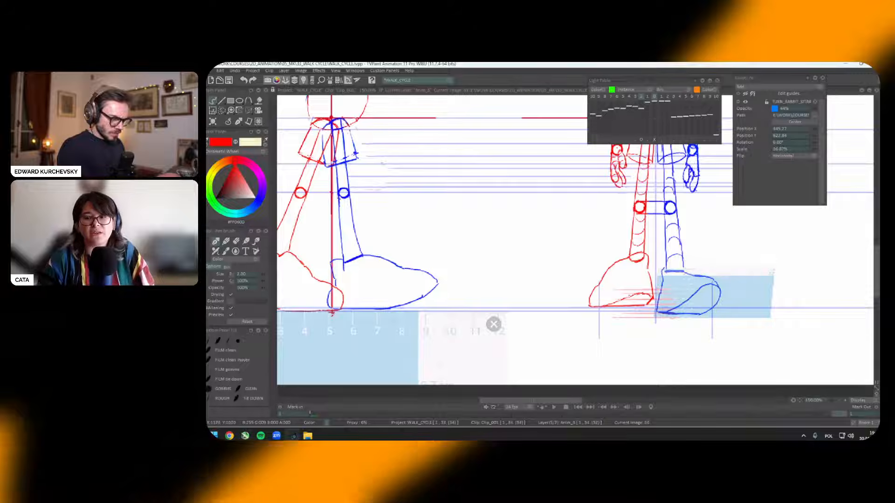
Step: Undo the stray red stroke and flip between frame 21 and the end of the clip to check the soles
left_click_drag(700, 225, 677, 247)
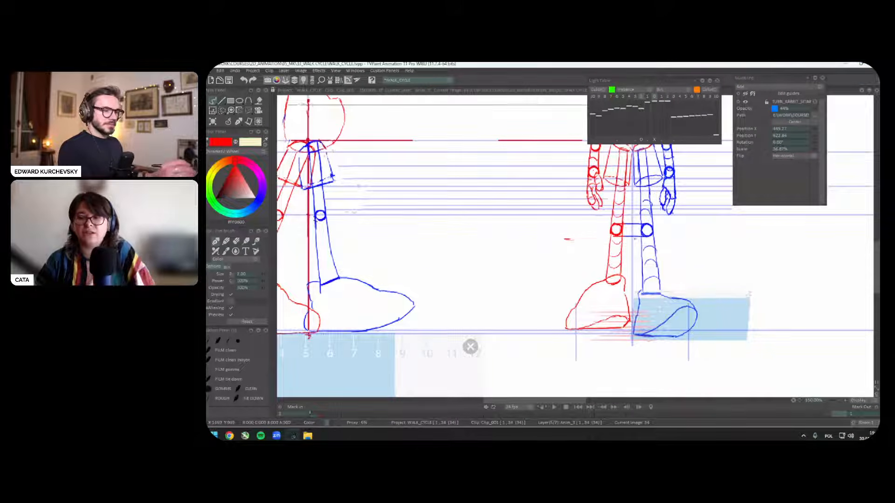
key("ctrl+z")
left_click_drag(552, 243, 573, 246)
key("Left")
key("Left")
key("Left")
key("Left")
key("Left")
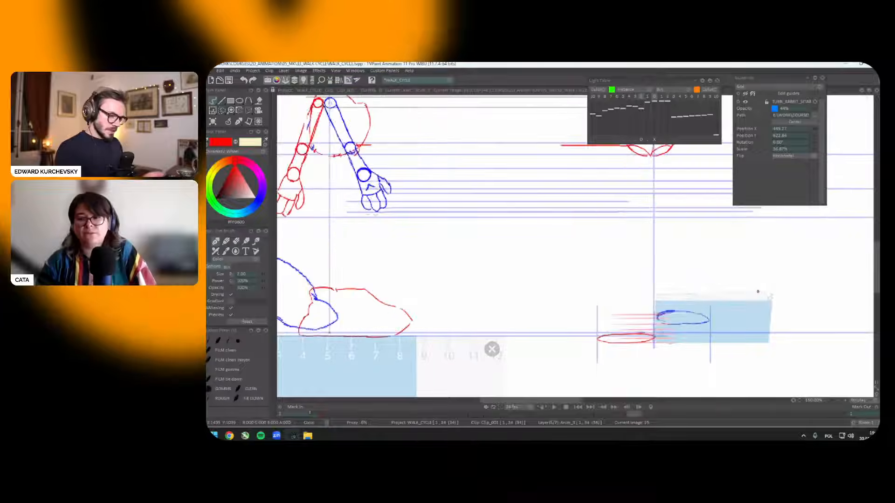
key("Right")
key("Right")
key("Right")
key("Right")
key("Right")
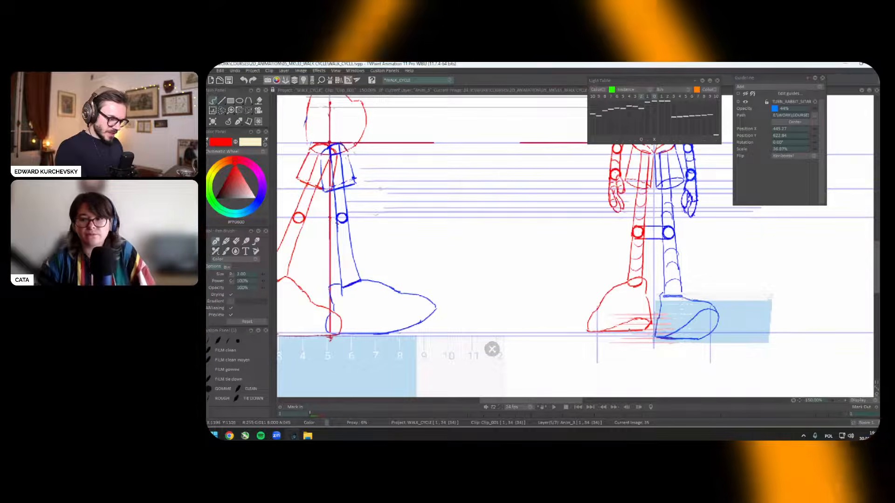
Step: Delete the extra image at frame 34 of the animation layer and return to the first frame
key("Tab")
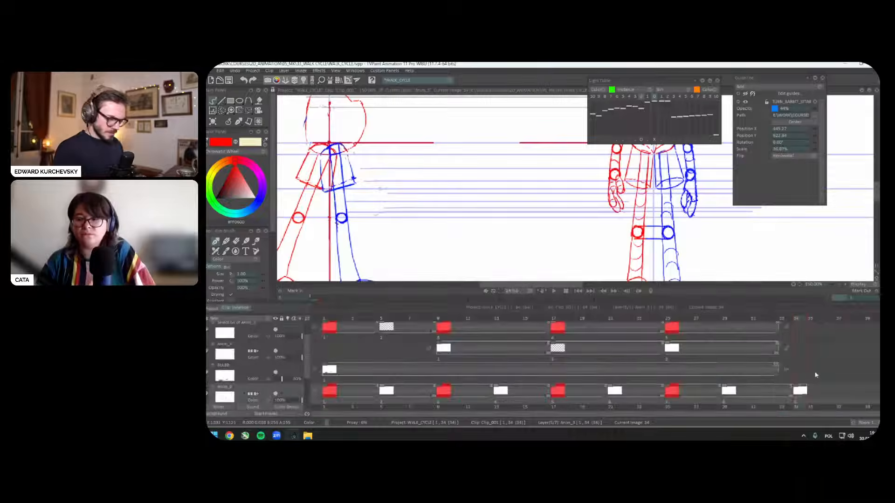
key("Delete")
key("Return")
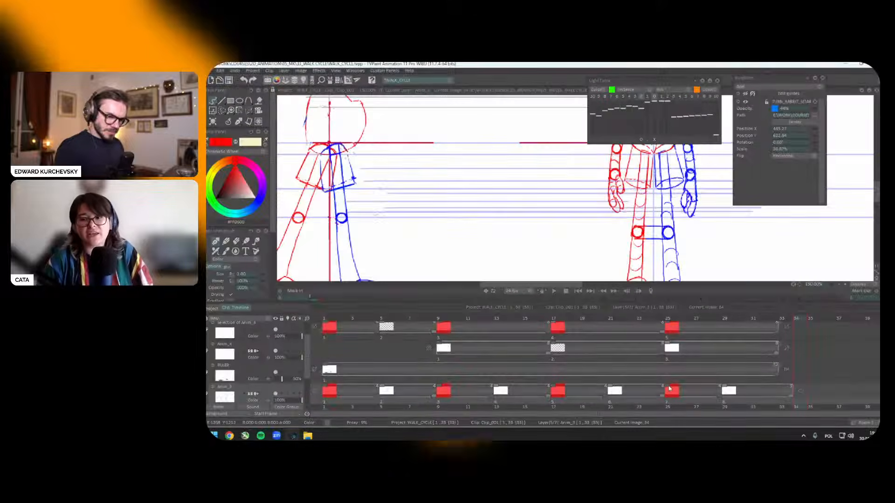
key("Tab")
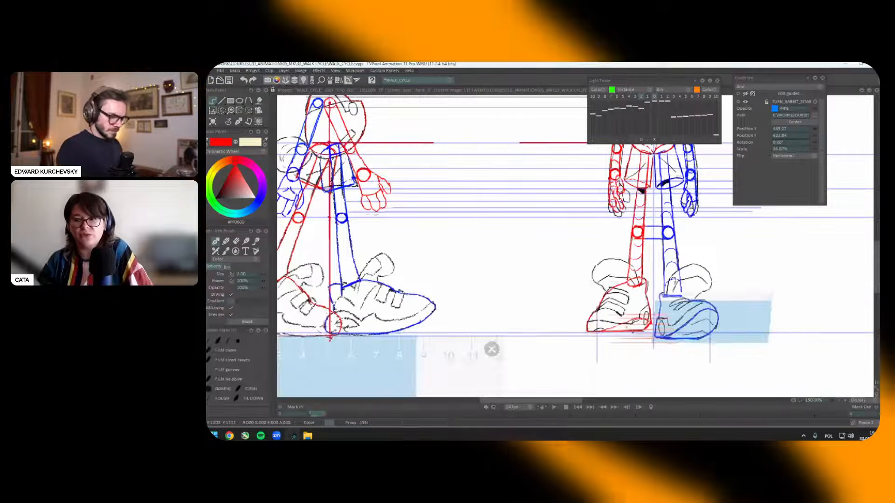
Step: Draw the red sole outlines between the vertical guides in the front view on frames 5, 9 and 13
key("Right")
key("Right")
key("Right")
key("Right")
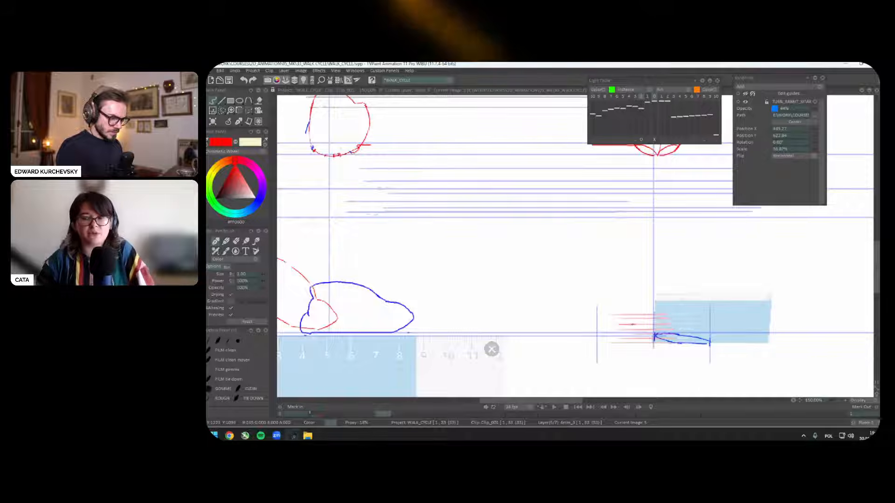
key("Right")
key("Right")
key("Right")
key("Right")
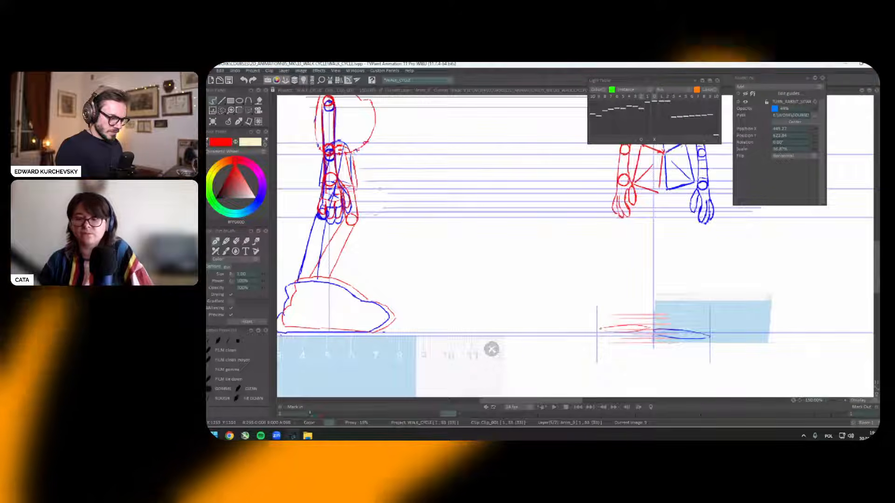
key("Right")
key("Right")
key("Right")
key("Right")
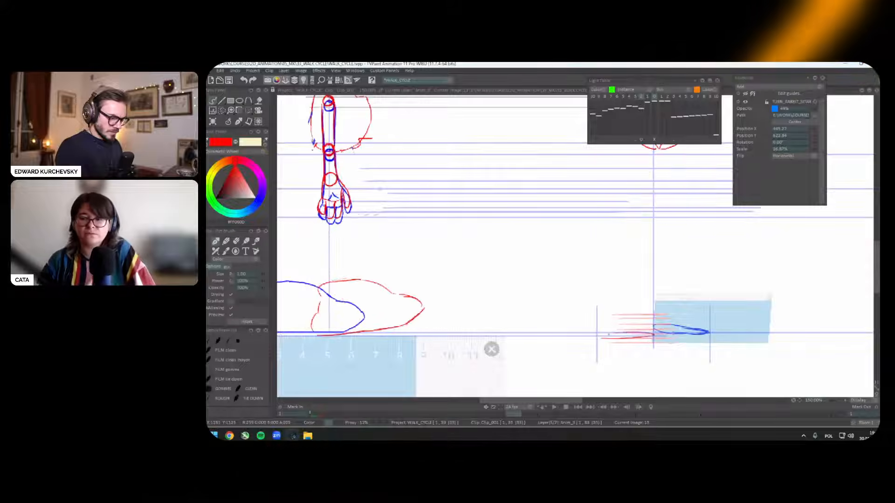
Step: Flip between neighbouring frames around frame 17 and play the walk cycle to check the motion of both soles
key("Right")
key("Left")
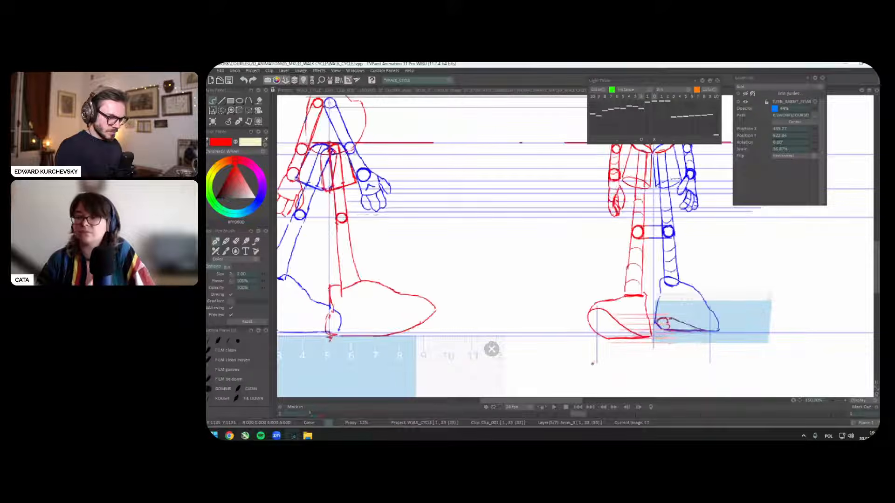
key("Right")
key("Left")
key("Right")
key("Left")
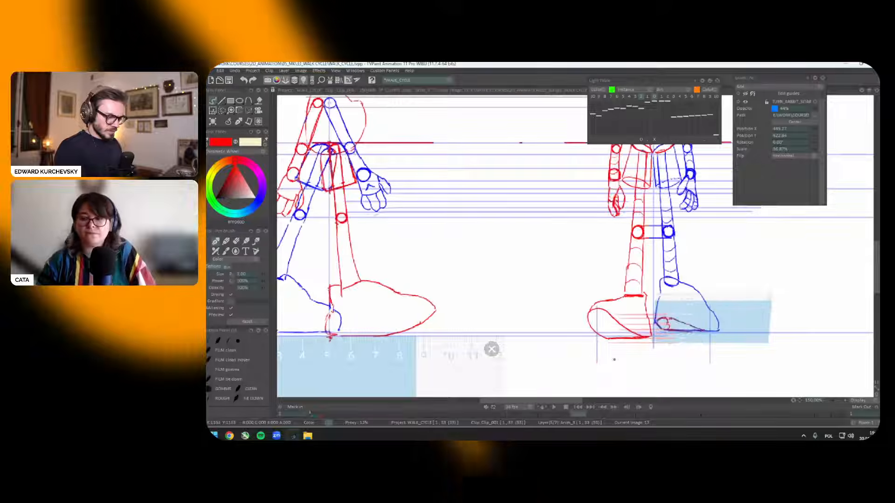
key("Right")
key("Left")
key("Right")
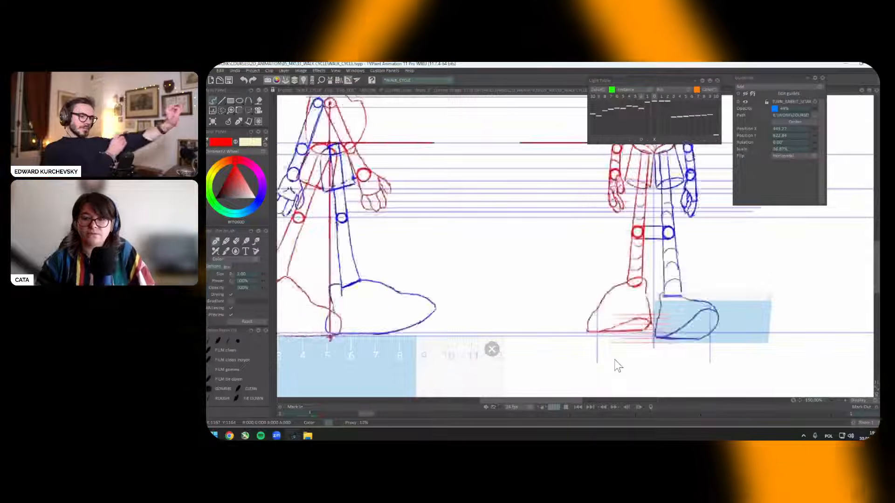
key("Left")
scroll(618, 366, "down", 2)
key("Right")
key("Left")
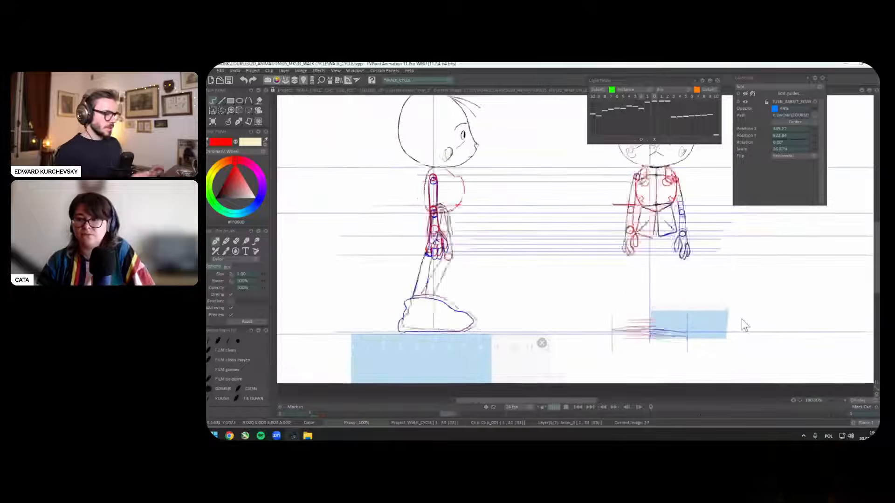
key("Right")
key("Left")
key("Right")
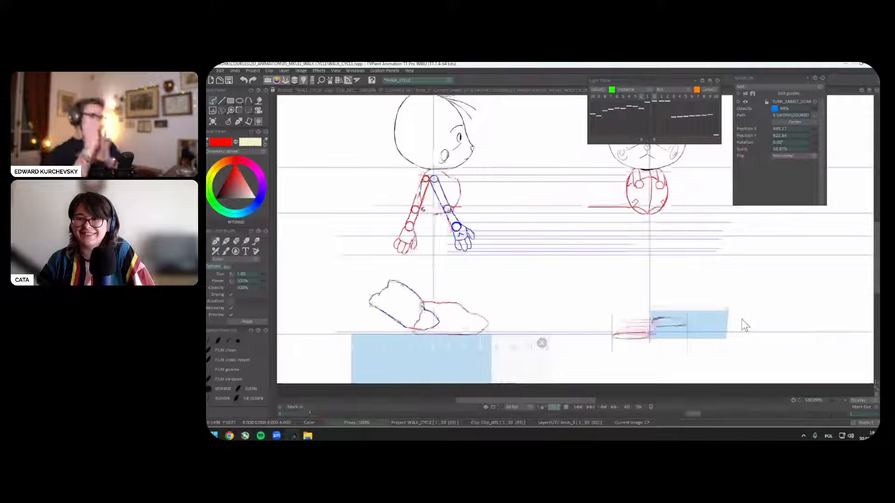
key("Left")
key("Right")
key("Left")
key("Right")
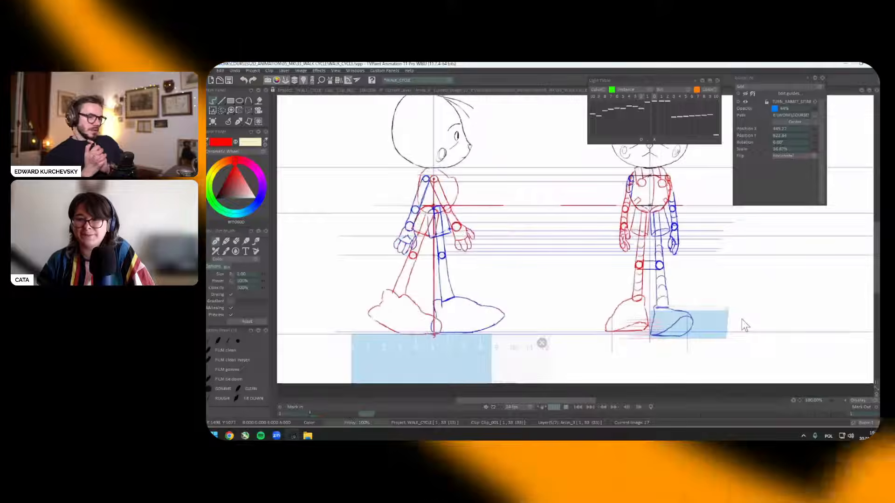
Step: Align the turnaround reference with the blue sole on frame 5, draw the blue shoe upper above it, and hide the reference
key("Left")
key("Left")
key("ctrl+t")
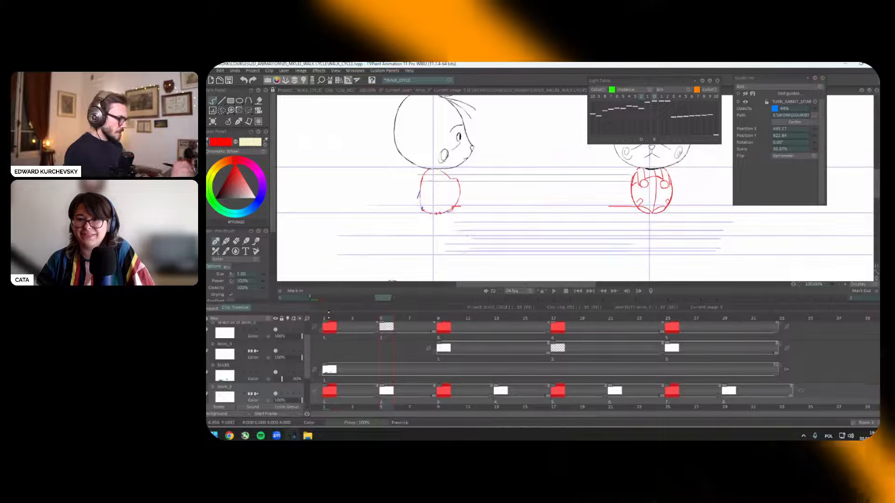
left_click(335, 329)
key("ctrl+t")
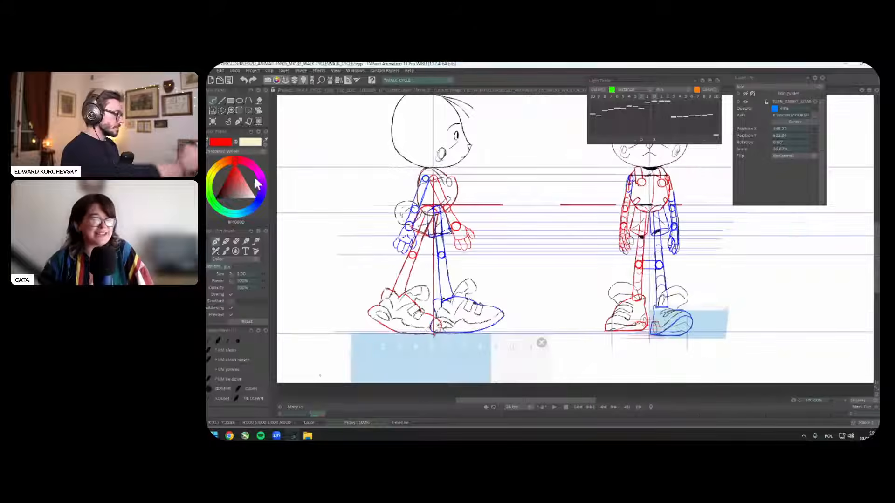
scroll(715, 246, "up", 3)
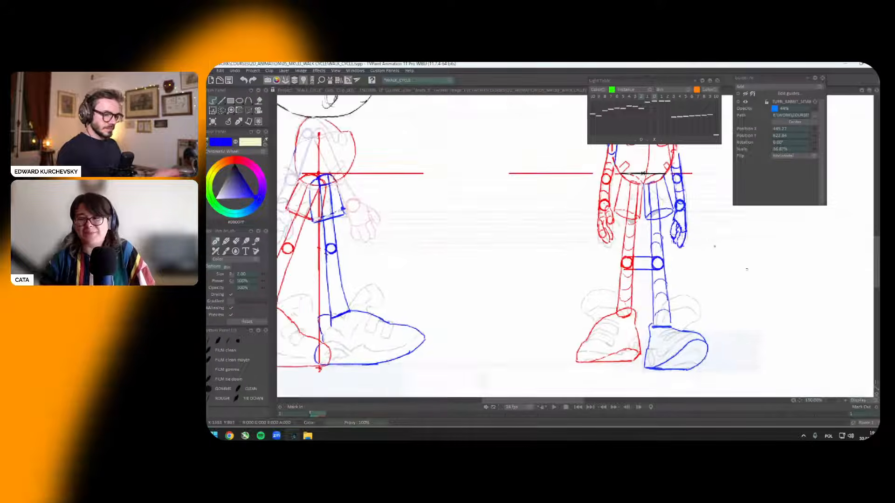
key("Right")
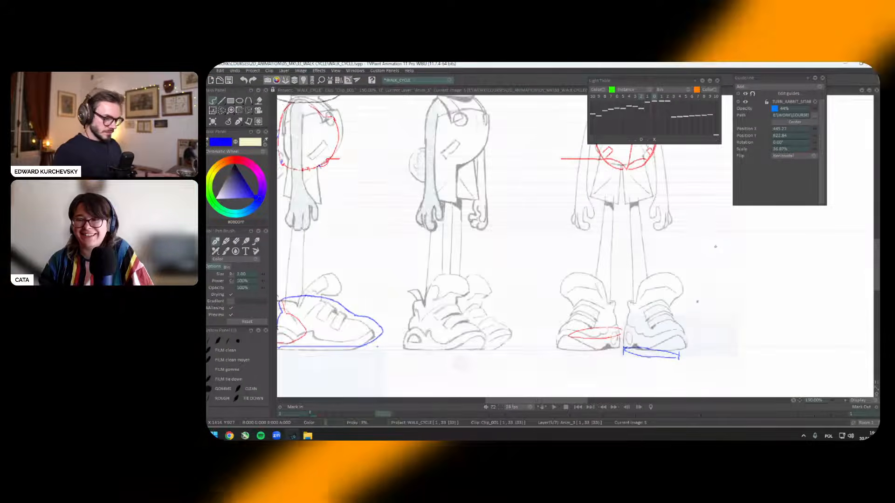
left_click(783, 94)
left_click_drag(689, 278, 687, 285)
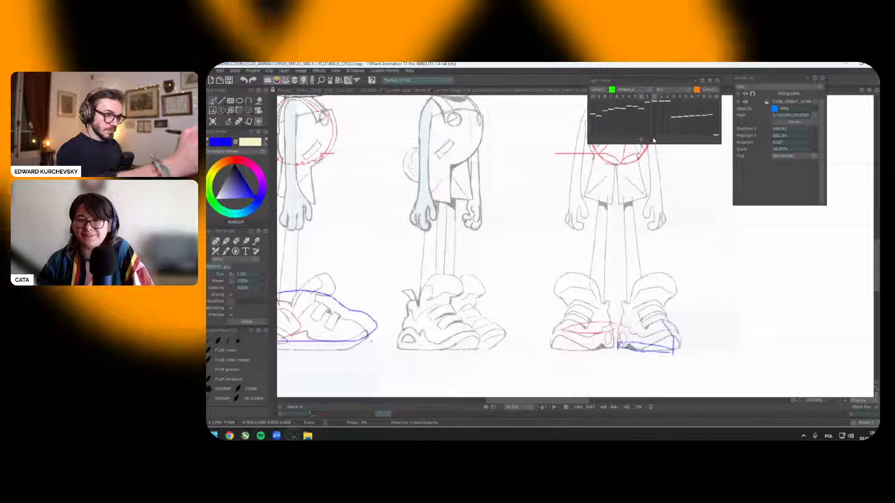
left_click(650, 96)
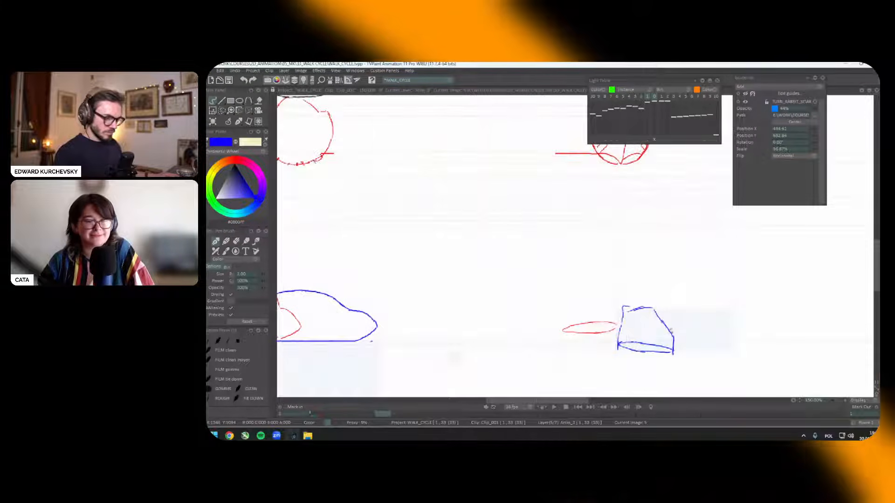
Step: Show the previous image in the light table and draw the blue shoe upper above the sole on frame 9
key("Left")
key("Right")
key("Right")
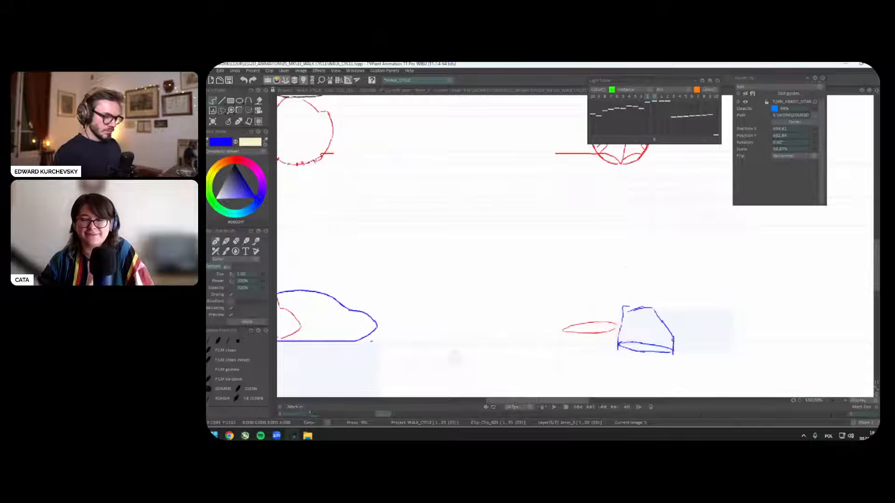
left_click(654, 140)
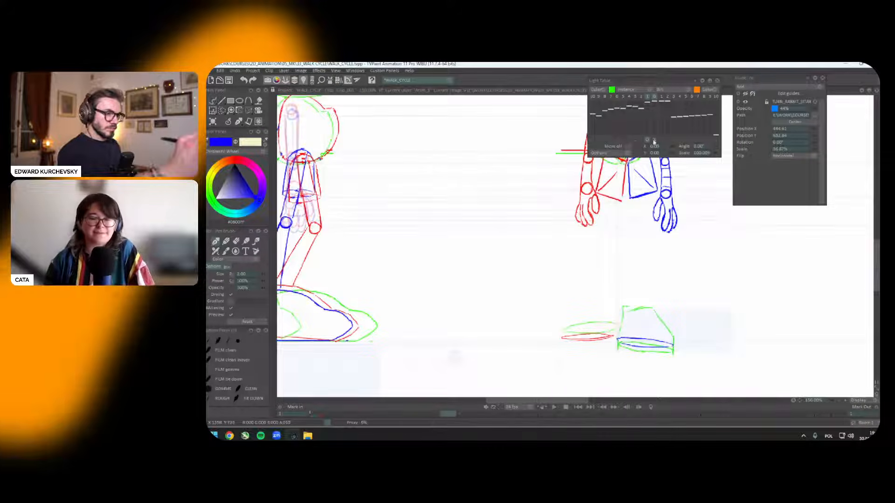
left_click(653, 139)
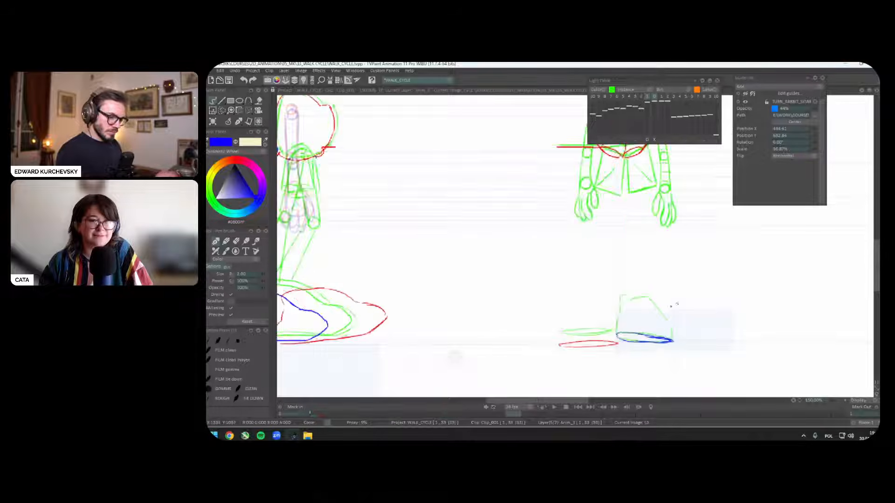
Step: Draw the blue shoe upper above the sole in the front view on frame 13
left_click_drag(652, 302, 671, 340)
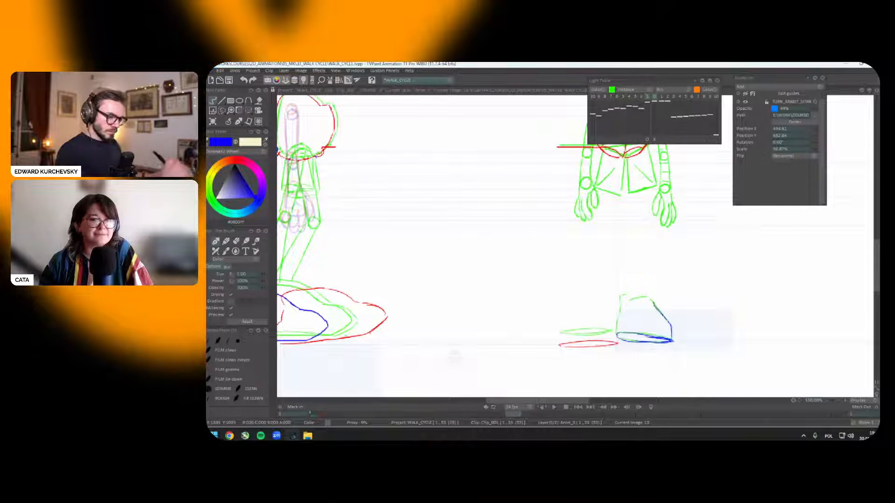
mouse_move(651, 299)
left_mouse_down()
mouse_move(627, 295)
mouse_move(619, 327)
left_mouse_up()
key("Right")
key("Right")
key("Right")
key("Right")
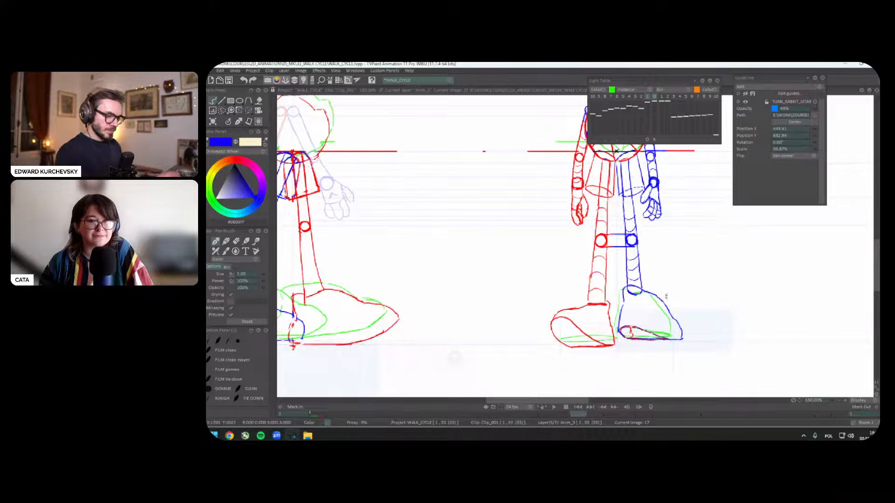
Step: Select the outer edge of the front-view blue shoe on frame 17 and move it inward to match the neighbouring frames
key("Left")
key("Left")
key("Left")
key("Right")
key("Right")
key("Right")
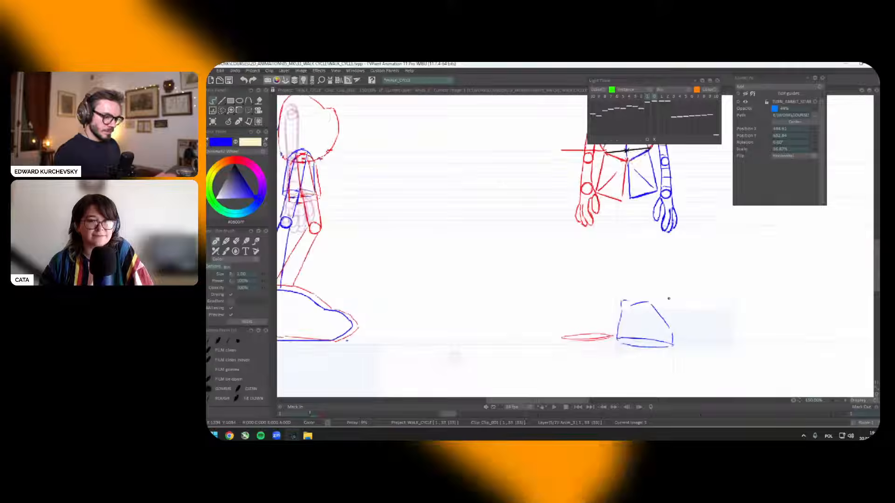
key("s")
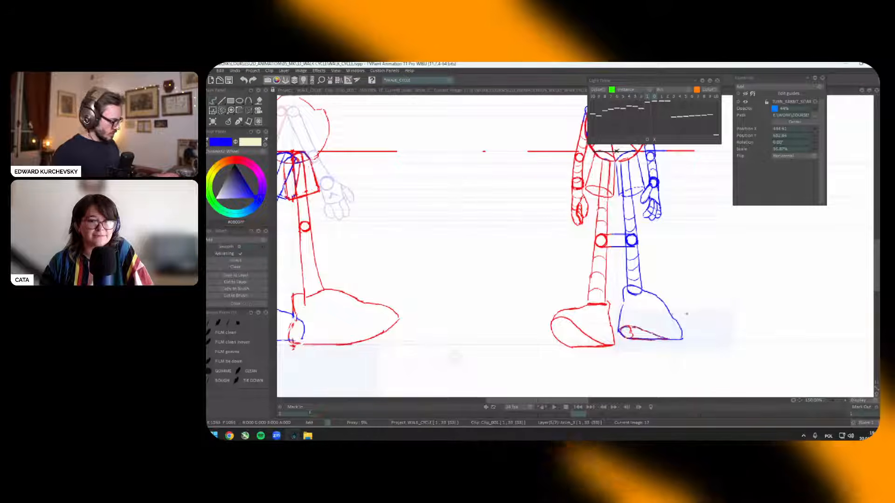
mouse_move(671, 297)
left_mouse_down()
mouse_move(669, 334)
mouse_move(681, 348)
left_mouse_up()
key("t")
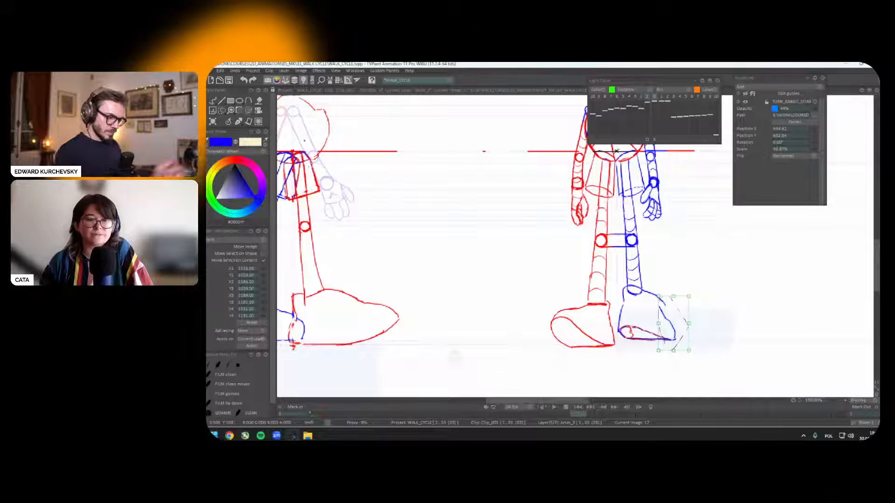
left_click(228, 122)
left_click(229, 128)
key("Left")
key("Right")
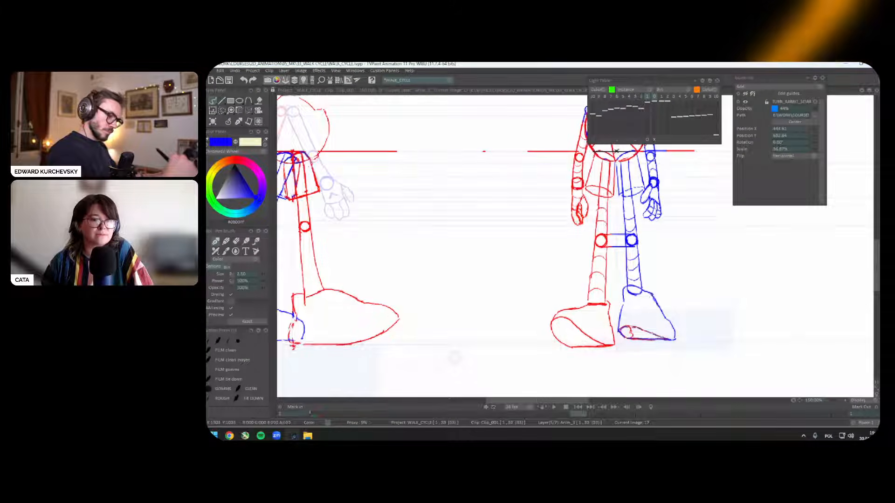
Step: Draw the blue shoe upper above the sole in the front view on frame 21, comparing it with frame 17
key("Right")
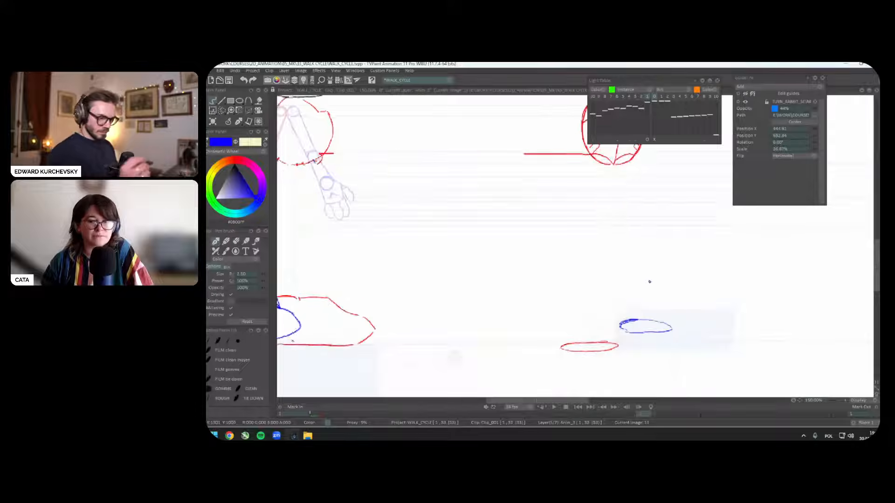
key("Right")
scroll(649, 282, "down", 3)
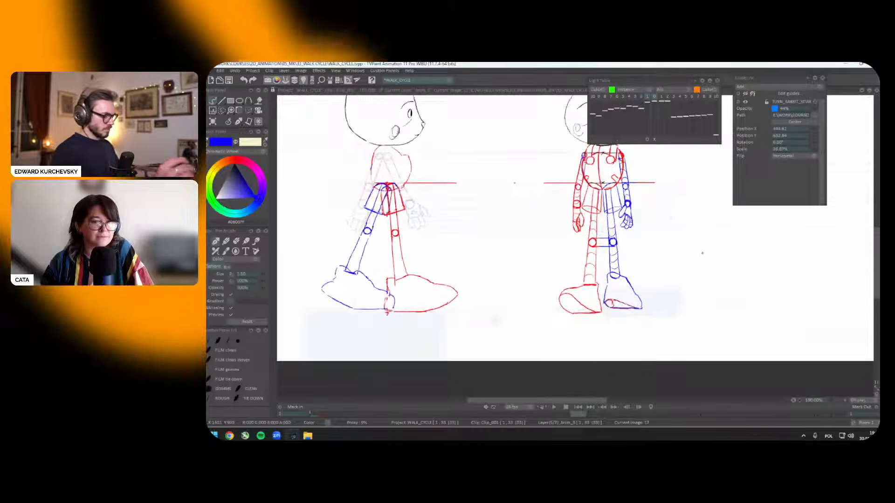
key("Left")
key("Left")
key("Left")
key("Left")
key("Left")
key("Left")
key("Left")
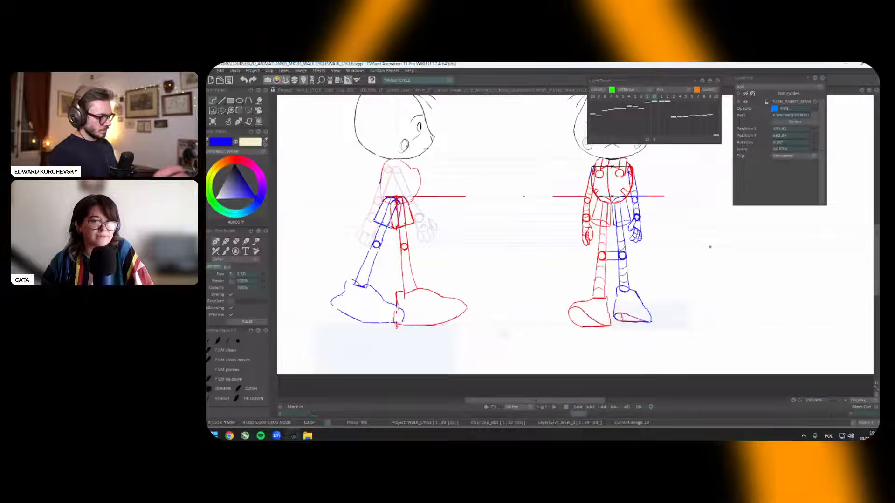
key("Right")
key("Left")
key("Right")
key("Left")
key("Right")
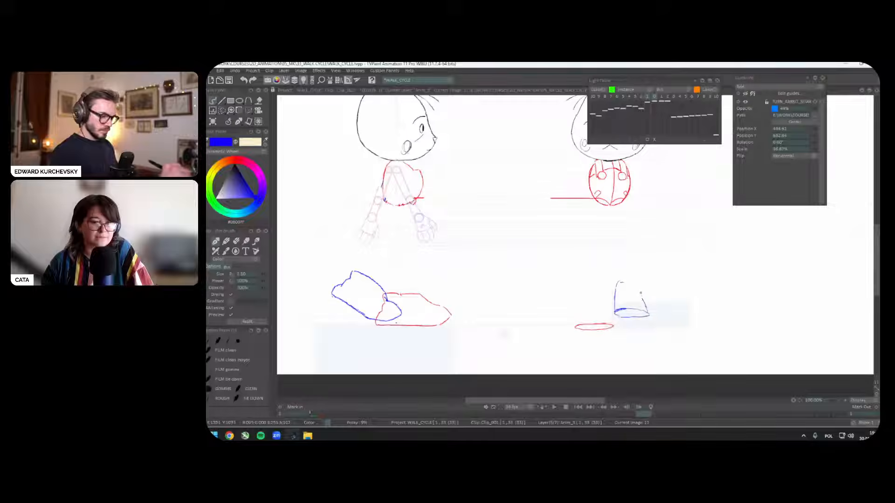
Step: Draw the blue shoe upper above the front-view sole on frame 25
key("Right")
key("Right")
key("Right")
key("Right")
key("Right")
key("Right")
key("Right")
key("Right")
key("Right")
key("Right")
key("Right")
key("Right")
key("Right")
key("Right")
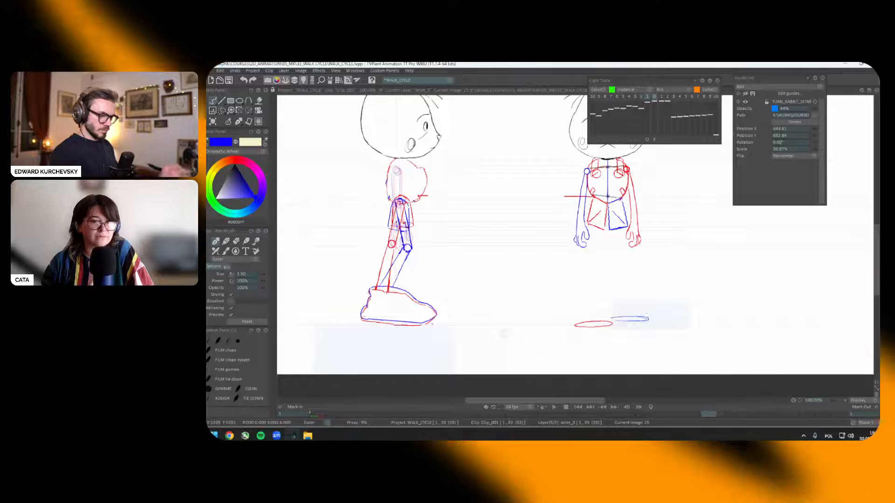
key("Left")
key("Left")
key("Left")
key("Left")
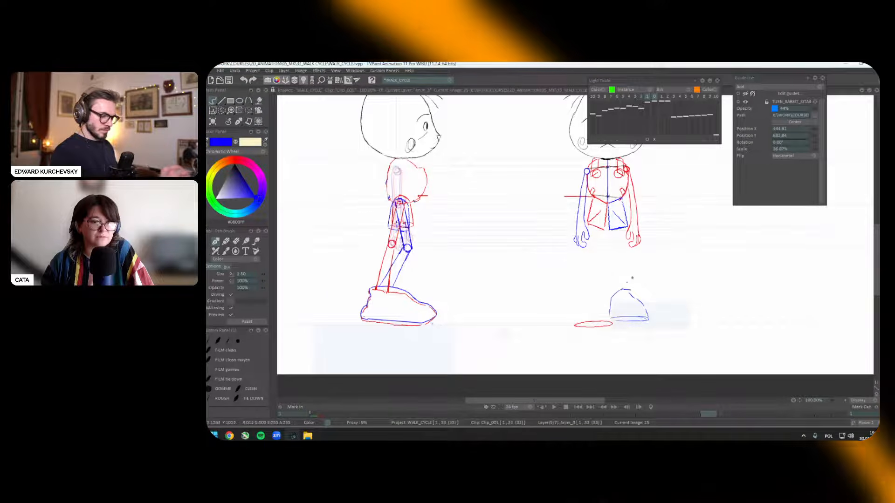
Step: Redraw the inner edge of the blue shoe upper on frame 25, flipping against the neighbouring frames
key("Right")
key("Right")
key("Right")
key("Right")
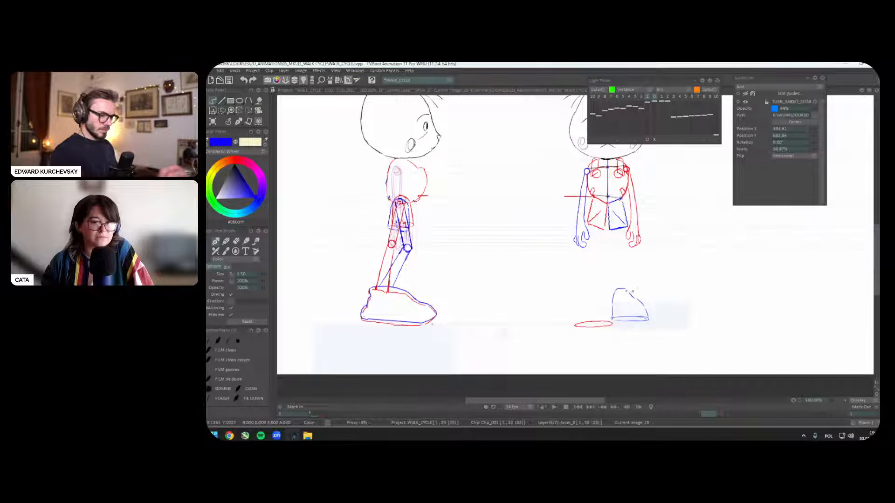
key("Left")
key("Left")
key("Left")
key("Left")
Step: Show the previous and next images in the light table and draw the blue shoe upper on frame 29
key("Right")
key("Right")
key("Right")
key("Right")
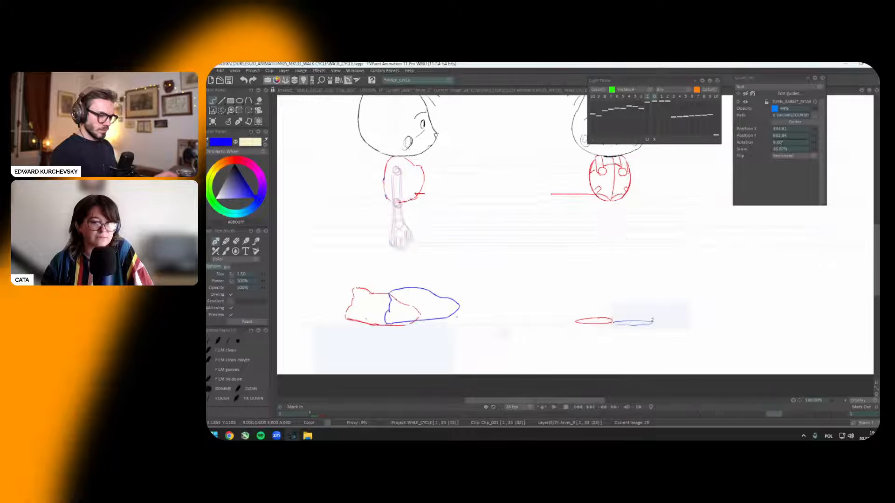
key("l")
left_click(662, 97)
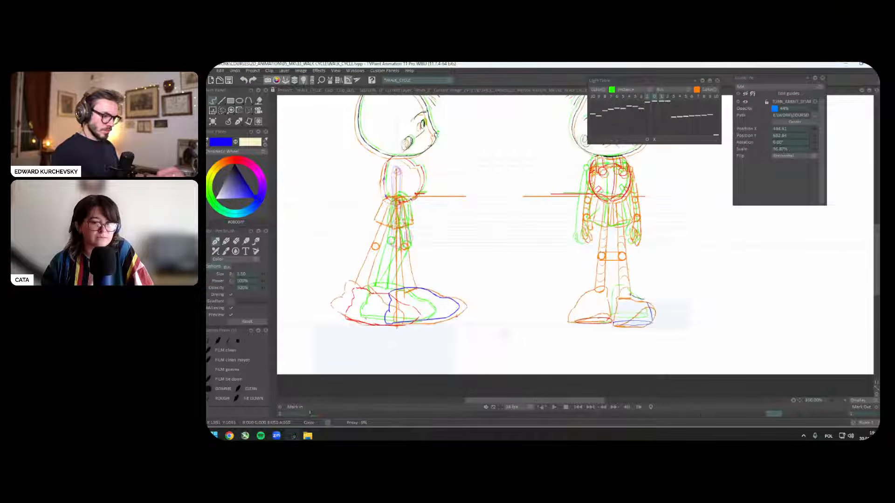
Step: Play the walk cycle and flip between frames 5, 13 and 17 to check the blue shoe's motion
key("Return")
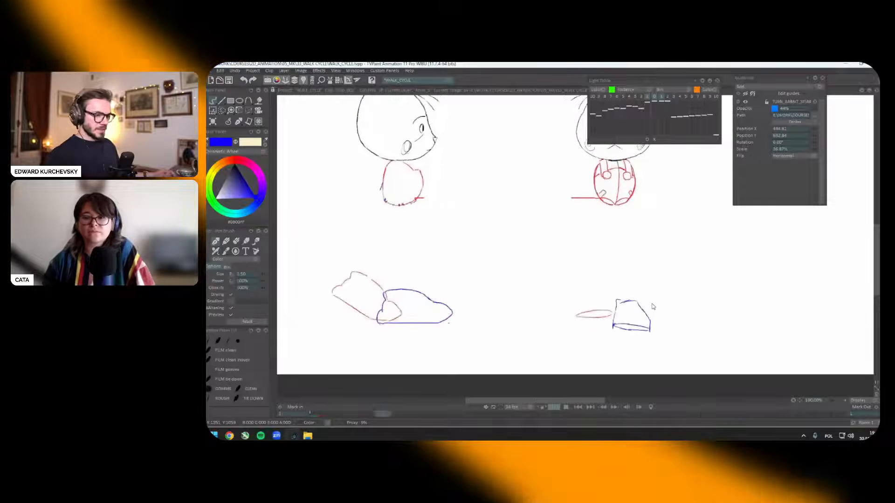
key("Return")
left_click_drag(624, 302, 621, 321)
key("Right")
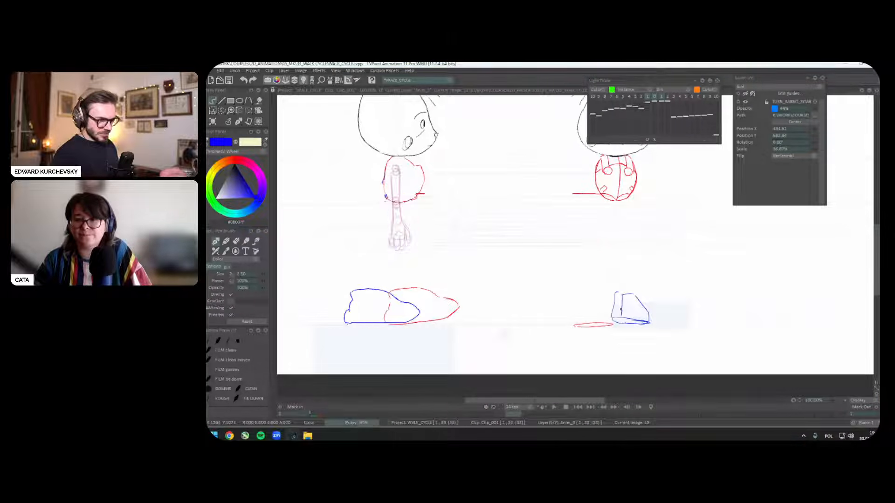
key("Left")
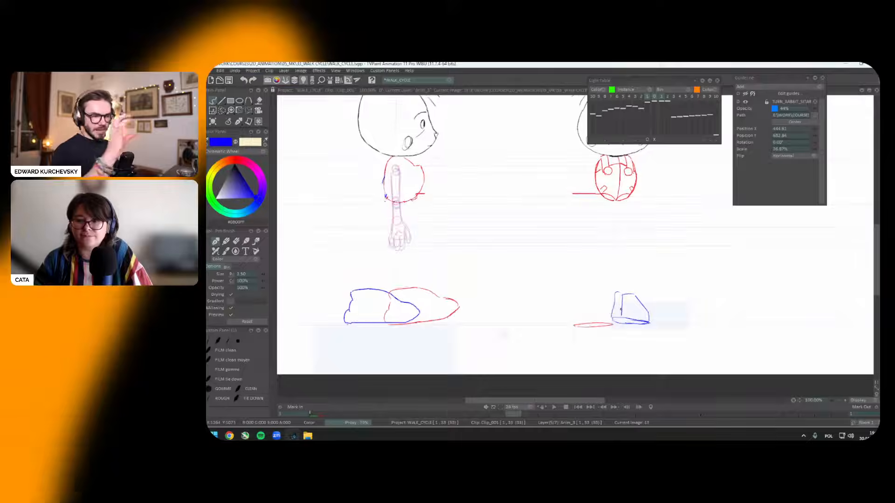
key("Right")
key("Left")
key("Right")
key("Right")
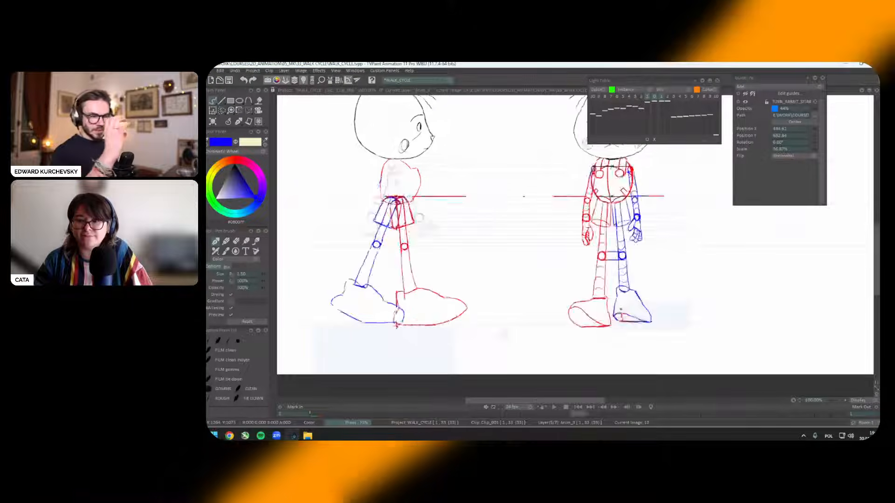
key("Right")
key("Left")
key("Right")
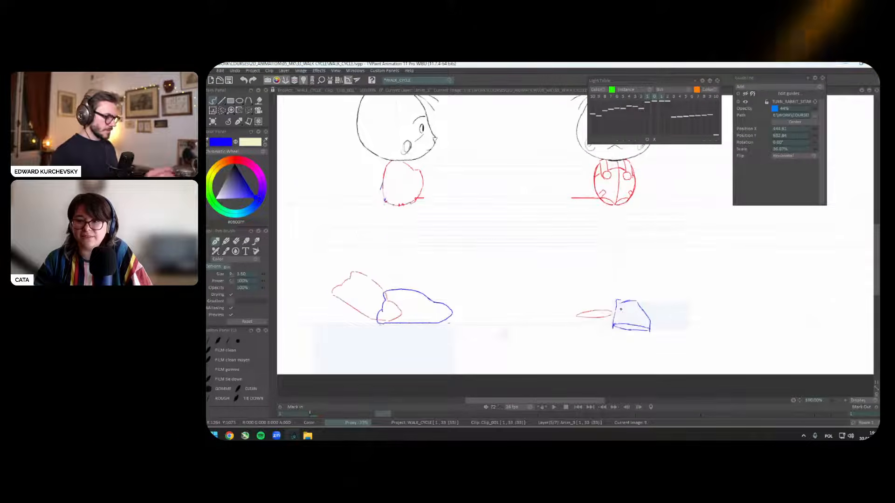
key("Right")
key("Right")
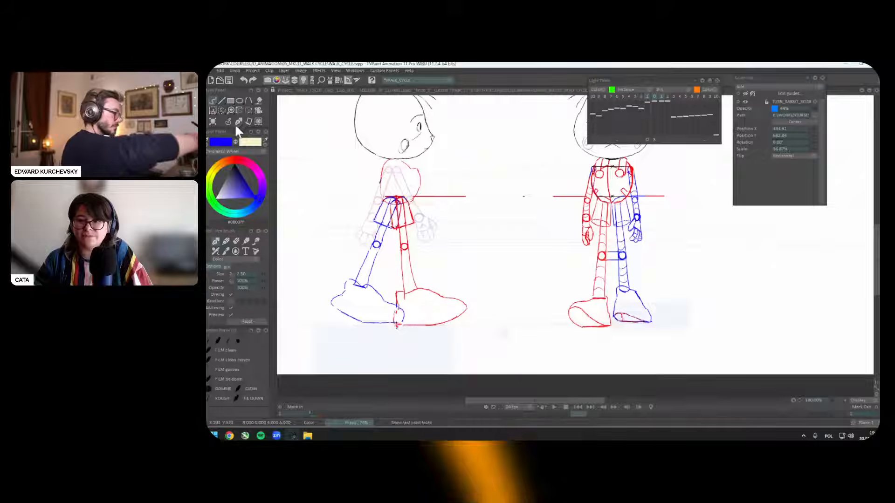
Step: Switch the pen to red, offset the previous image in the light table and draw the red shoe upper on frame 21
left_click(229, 156)
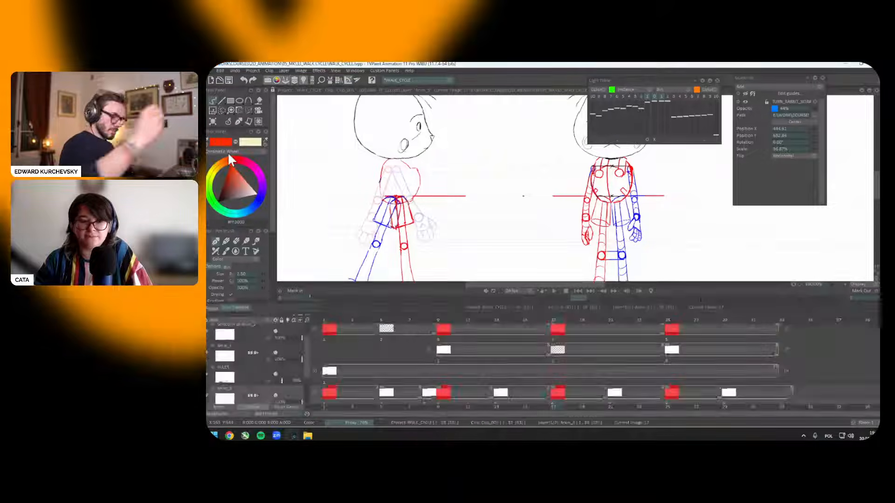
key("Right")
key("Right")
key("Right")
key("Right")
key("Right")
key("Right")
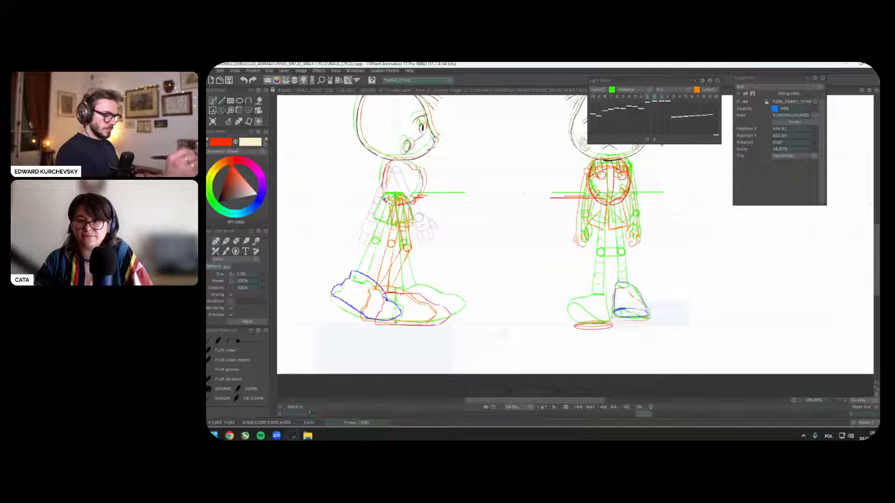
left_click(648, 140)
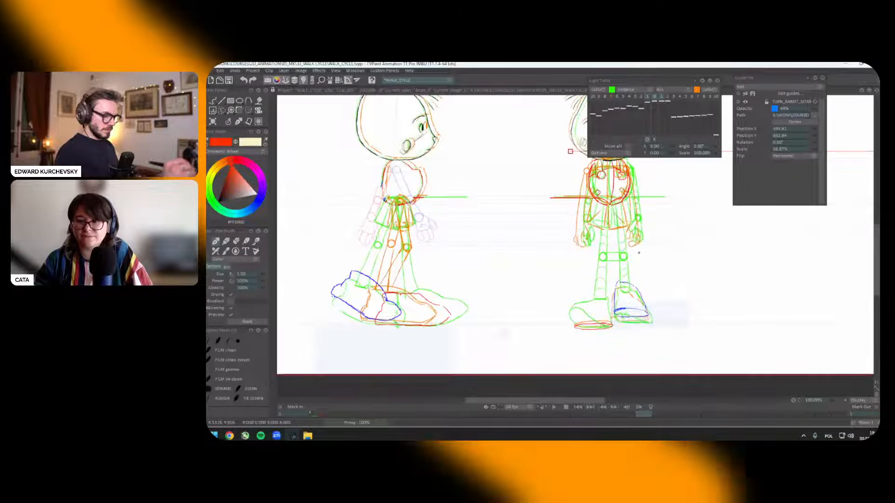
left_click(646, 139)
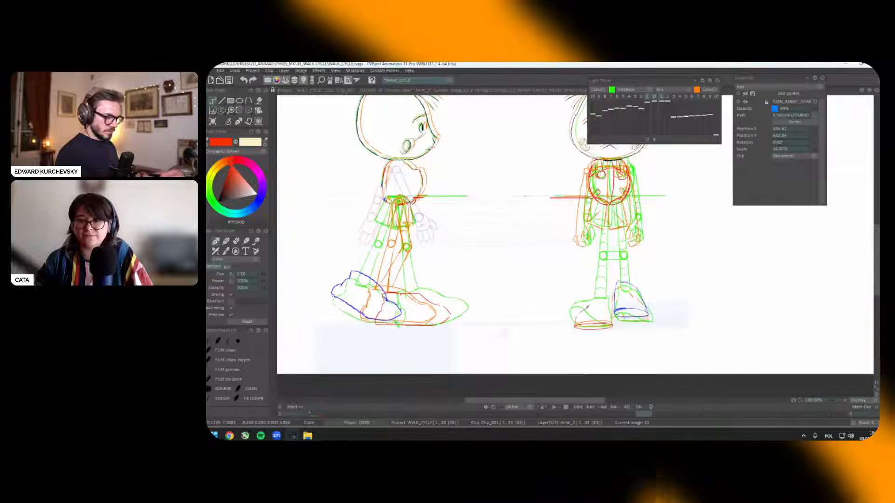
Step: Draw the red shoe uppers above the front-view soles on frames 25 and 29, guided by the light table
key("l")
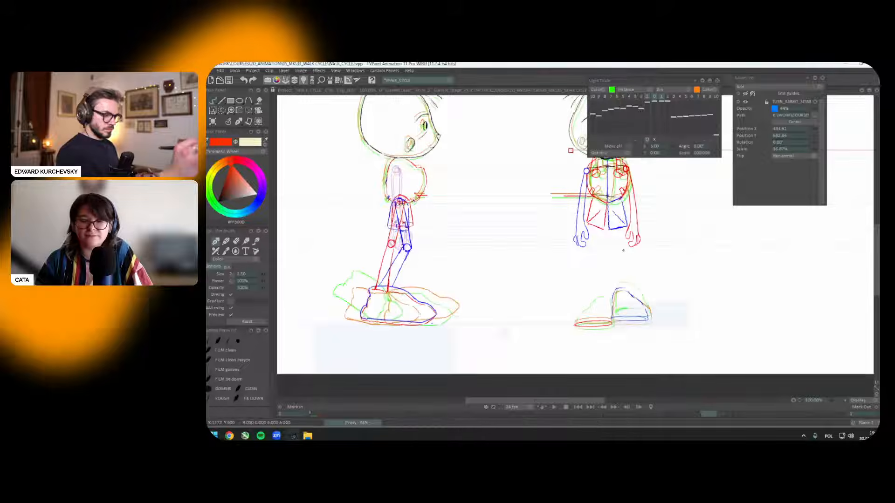
left_click(653, 141)
left_click(654, 139)
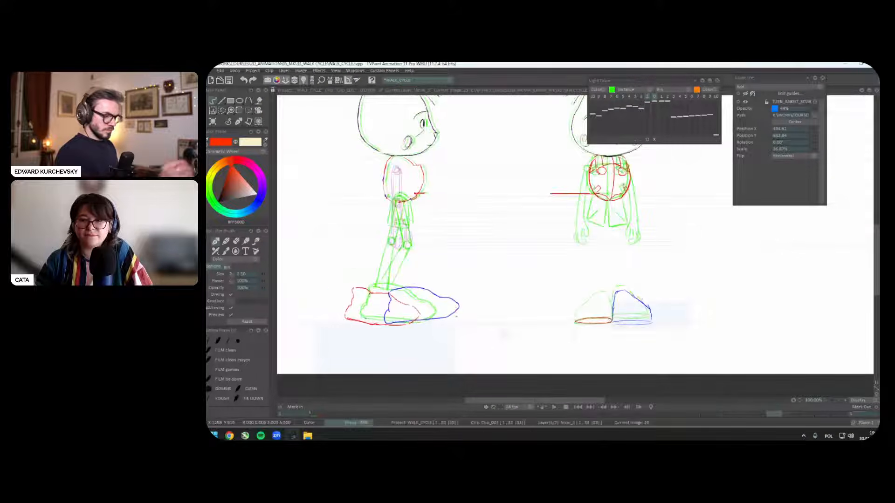
left_click_drag(585, 302, 608, 295)
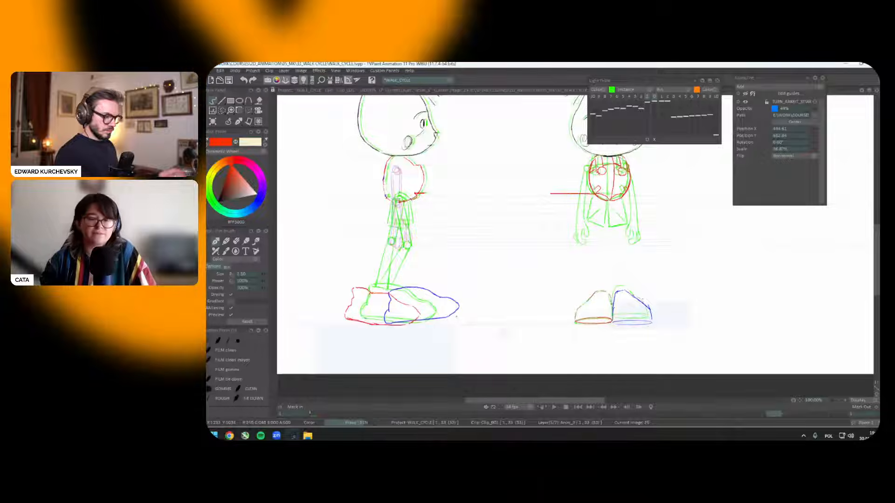
Step: Select the outer edge of the front-view red shoe on frame 34, move it inward, and hide the light table
key("Right")
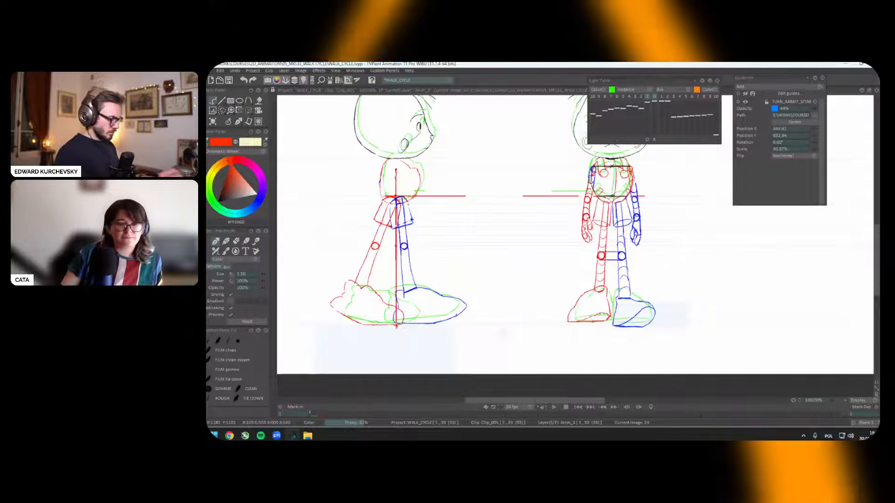
key("s")
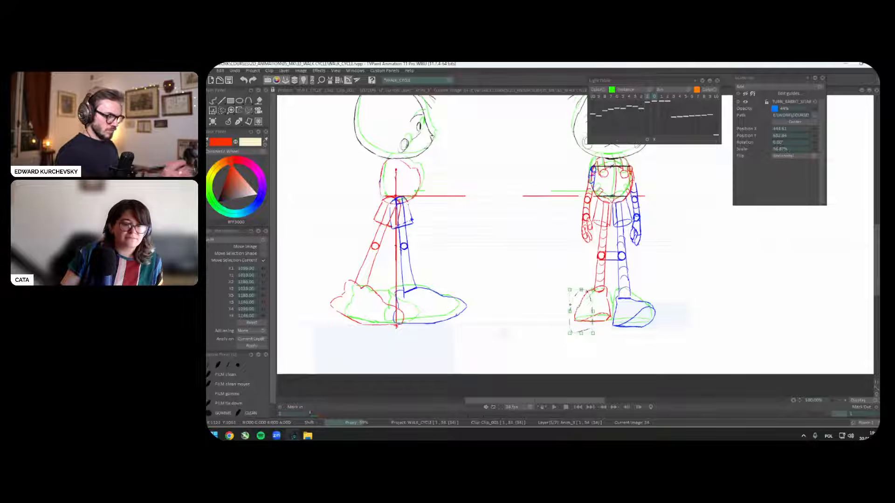
left_click(228, 123)
left_click(228, 126)
key("Return")
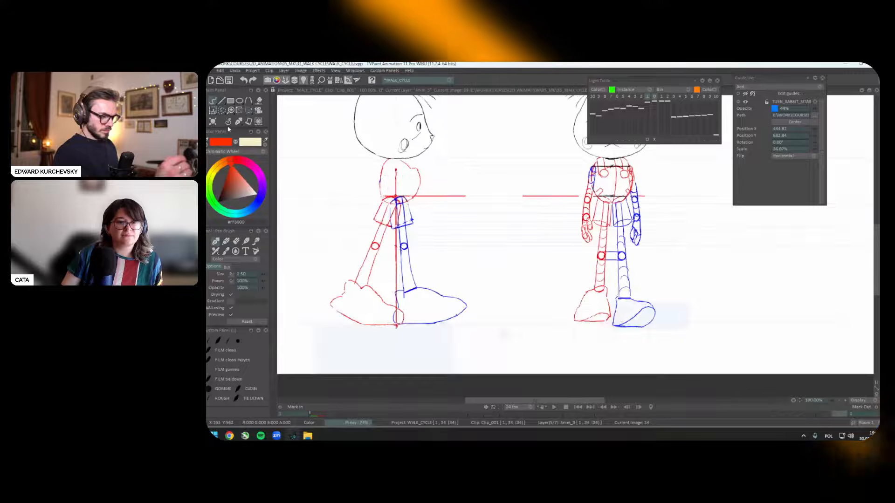
Step: Cut the corrected pose at frame 34 in the timeline and paste it over the image on frame 1
key("Tab")
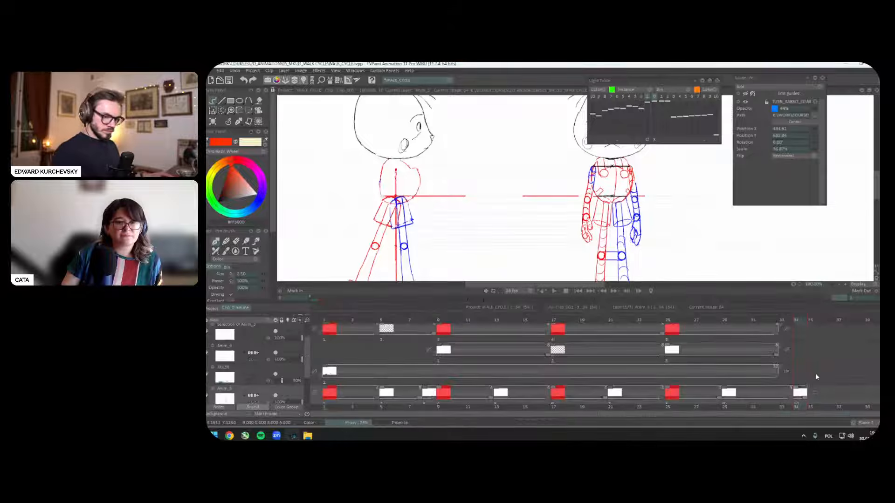
left_click_drag(785, 253, 791, 232)
key("ctrl+x")
left_click(331, 391)
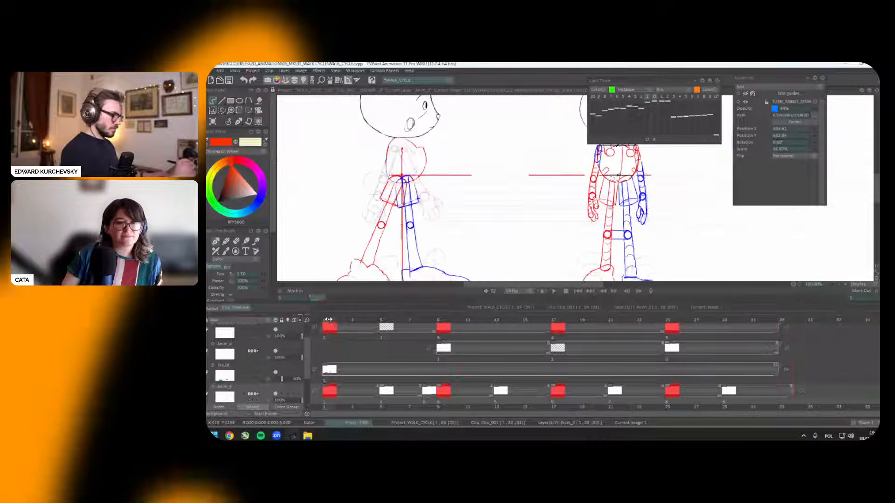
key("ctrl+v")
left_click_drag(342, 387, 375, 395)
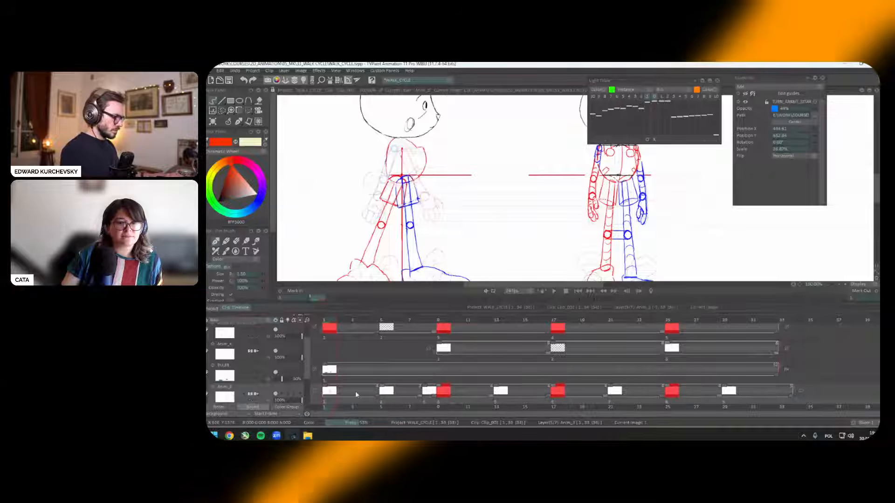
left_click(229, 127)
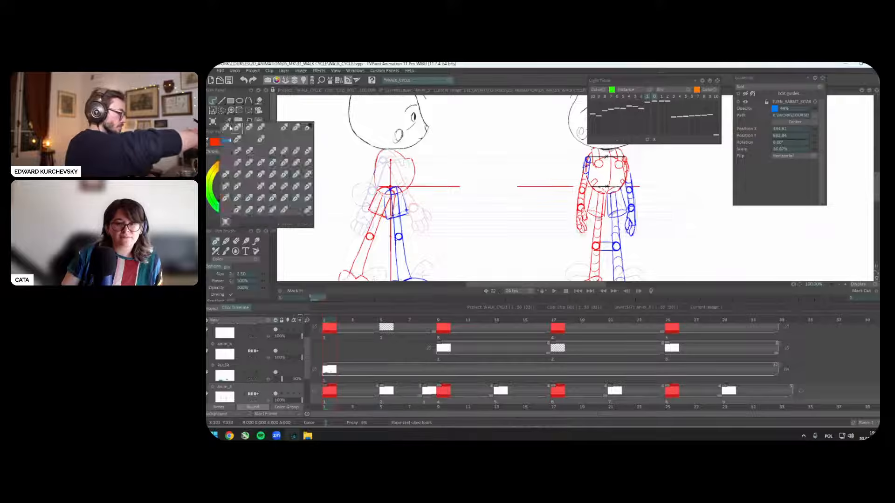
Step: Draw the red shoe upper above the front-view sole on frame 5, comparing it with the neighbouring images
key("Tab")
key("Left")
key("Right")
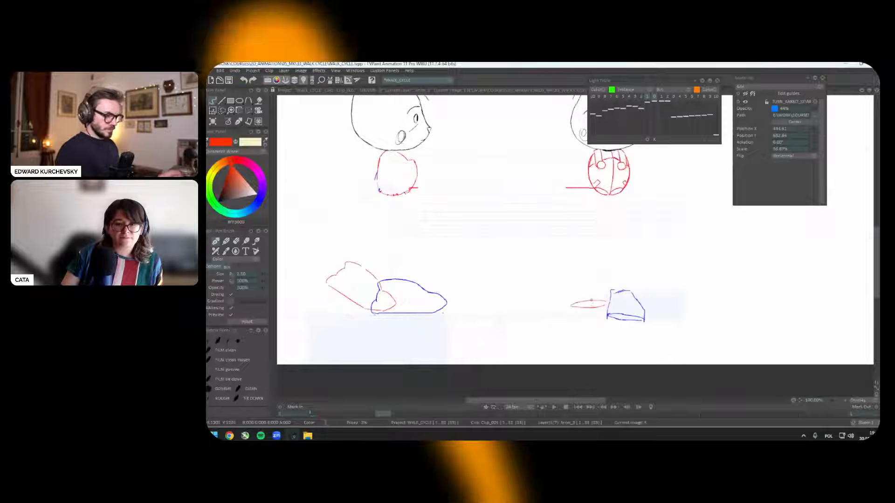
key("Left")
key("Right")
left_click_drag(573, 295, 571, 305)
key("Left")
key("Right")
key("Left")
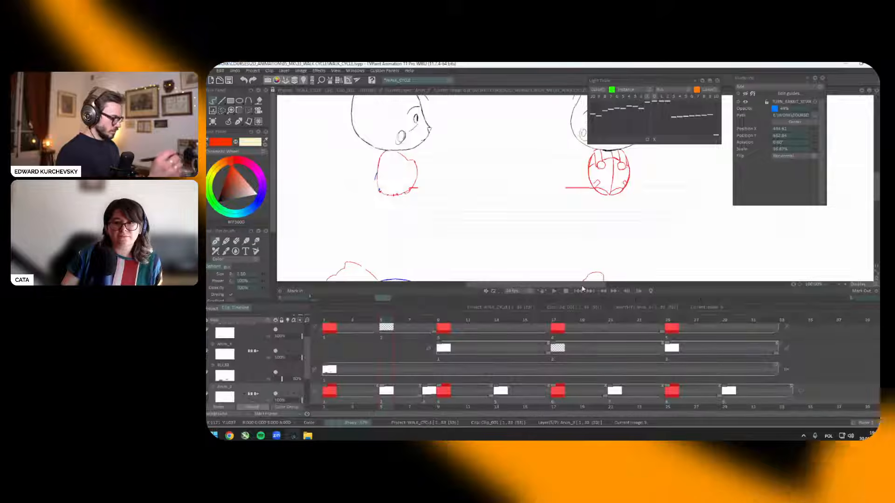
Step: Remove the leftover duplicate image at frame 8 from the shoe layer in the timeline
key("Tab")
scroll(581, 226, "down", 2)
key("Left")
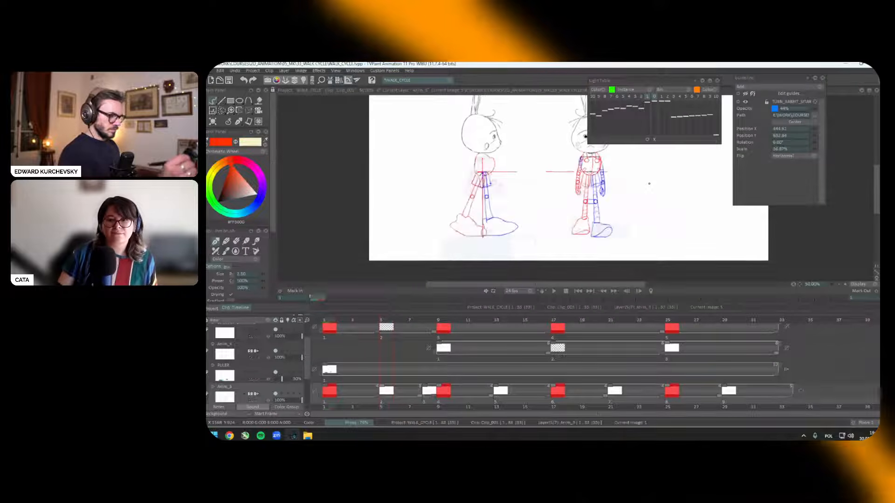
key("Right")
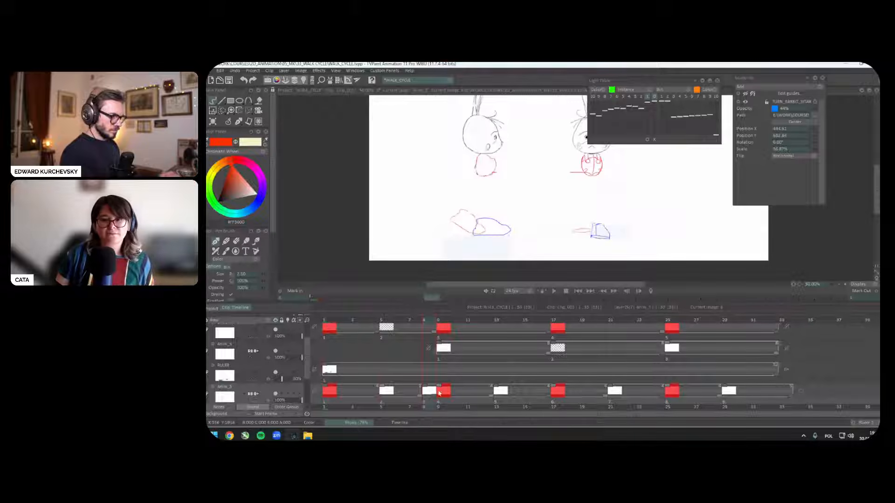
key("Left")
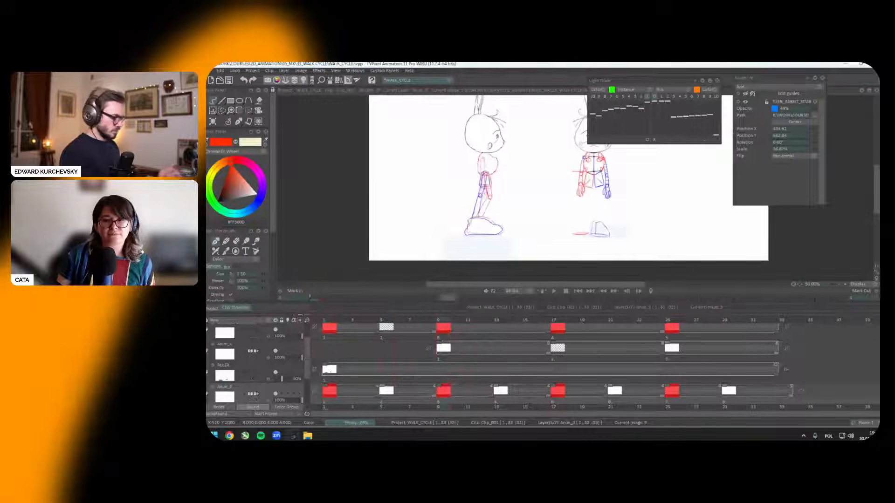
Step: Draw the red shoe uppers above the front-view soles on frames 9 and 13, guided by the light table
key("Tab")
scroll(653, 142, "up", 2)
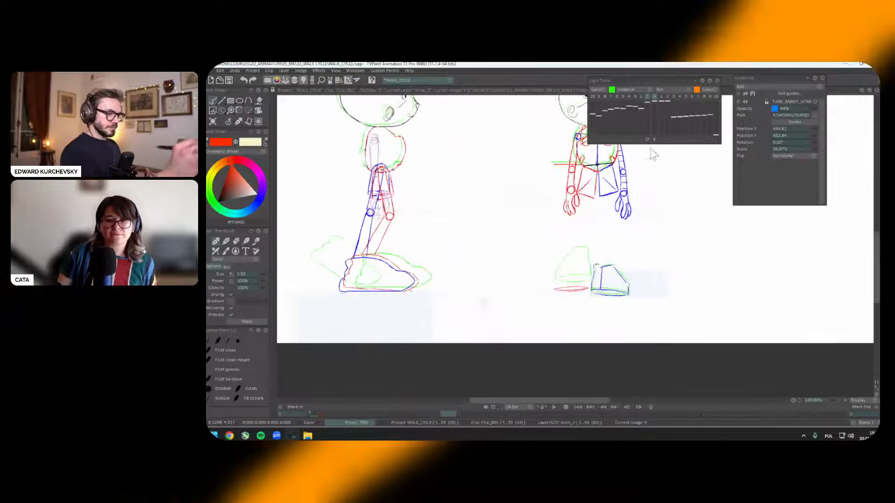
left_click(654, 139)
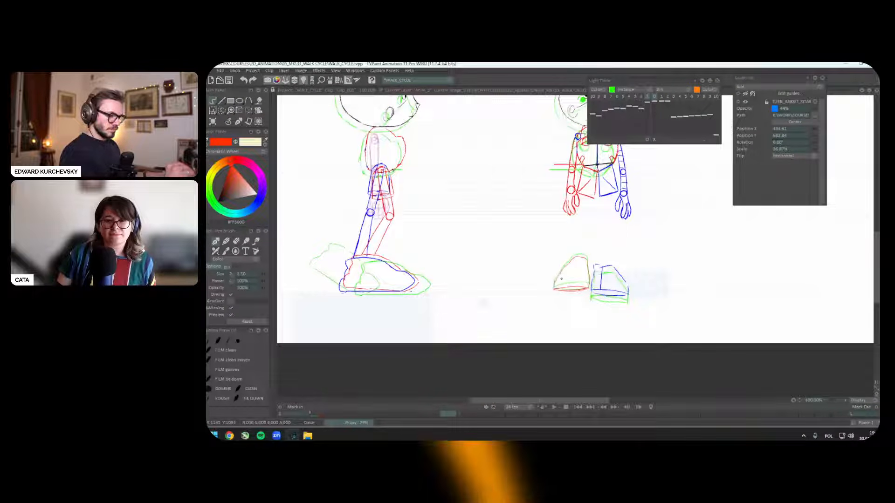
key("Right")
key("Right")
key("Left")
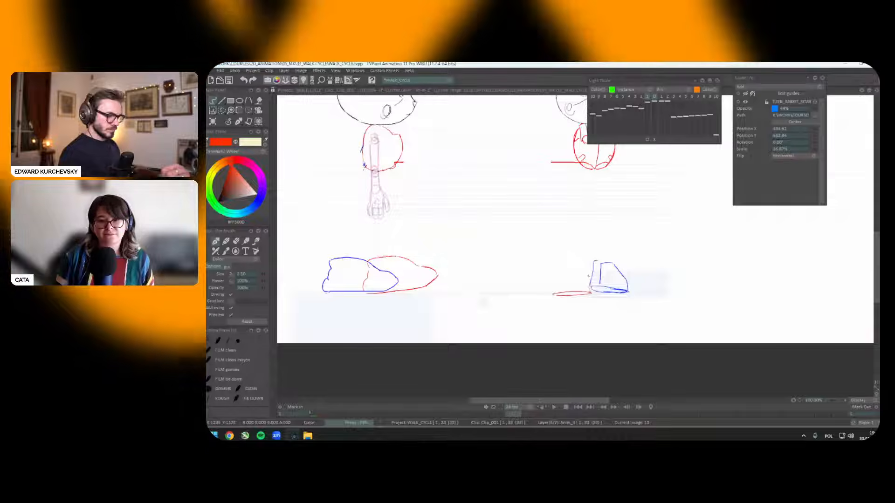
mouse_move(590, 290)
left_mouse_down()
mouse_move(577, 265)
mouse_move(552, 294)
left_mouse_up()
key("Right")
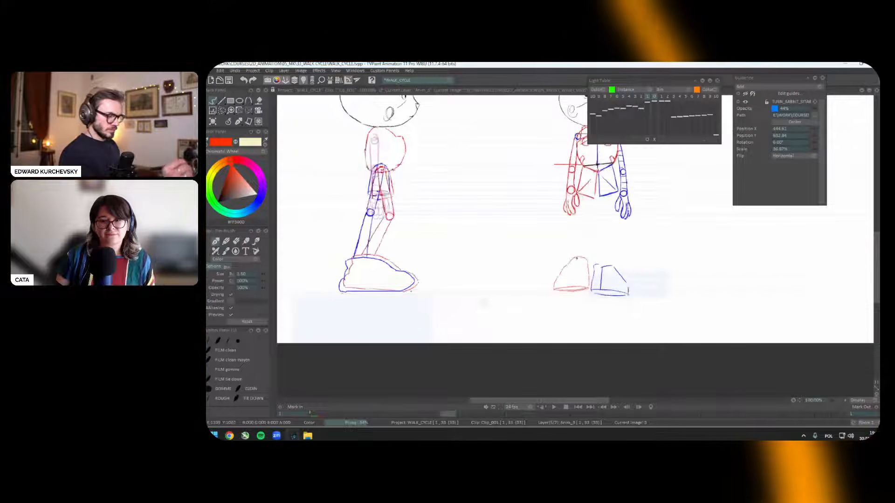
key("Left")
Step: Play back the walk cycle and examine how the shoes move in the side and front views
left_click_drag(680, 329, 689, 379)
key("Return")
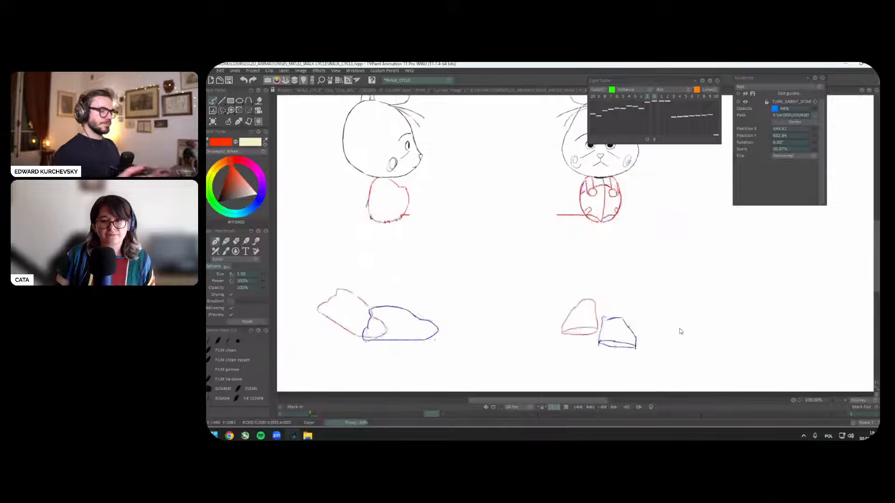
key("Return")
scroll(679, 329, "down", 1)
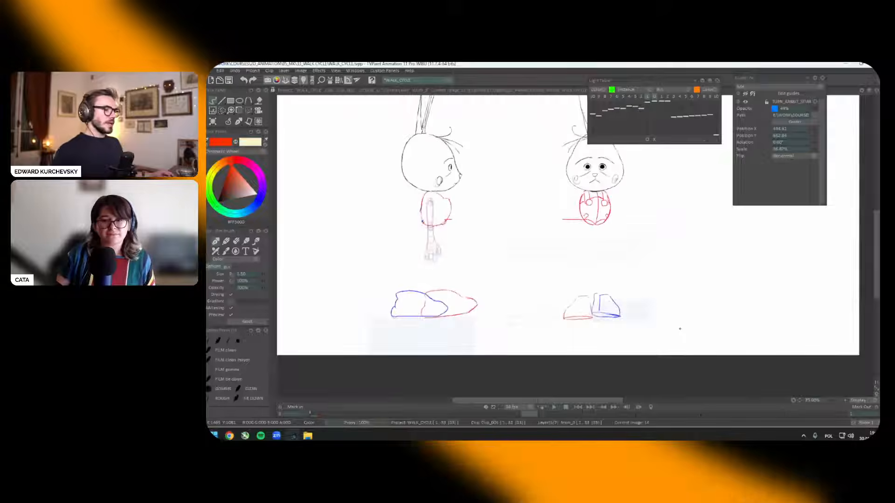
left_click_drag(688, 304, 699, 337)
left_click_drag(649, 200, 672, 239)
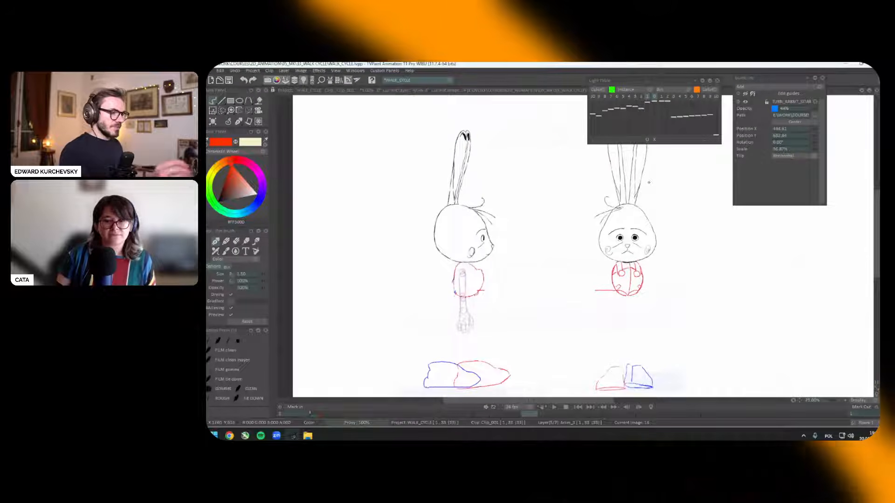
left_click_drag(636, 177, 453, 148)
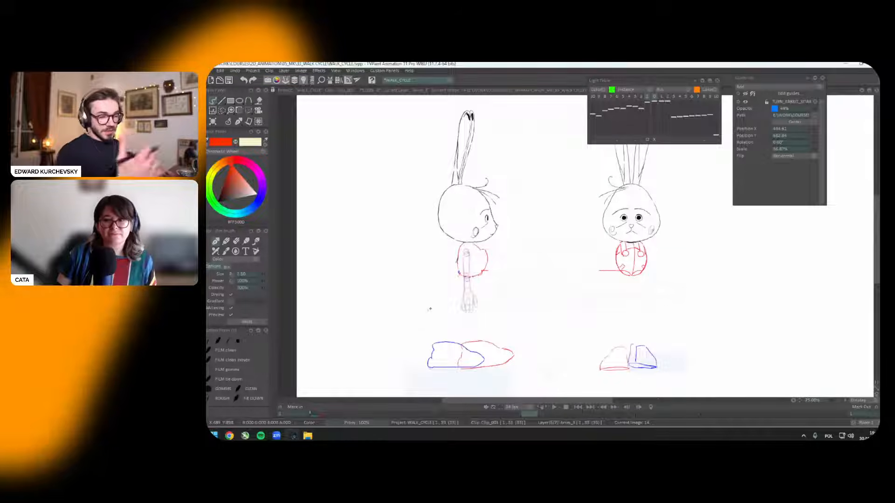
Step: Flip through the rabbit's walk-cycle drawings, comparing the leg poses in the side and front views
left_click_drag(691, 297, 696, 272)
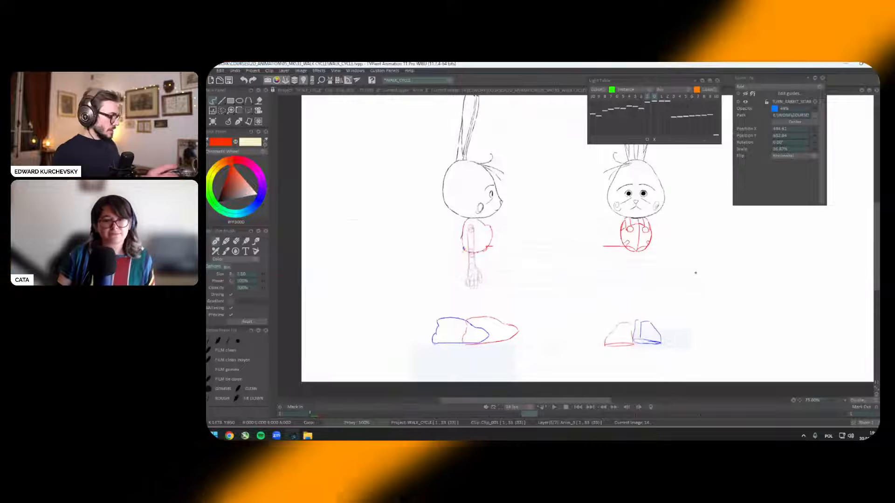
key("l")
key("Home")
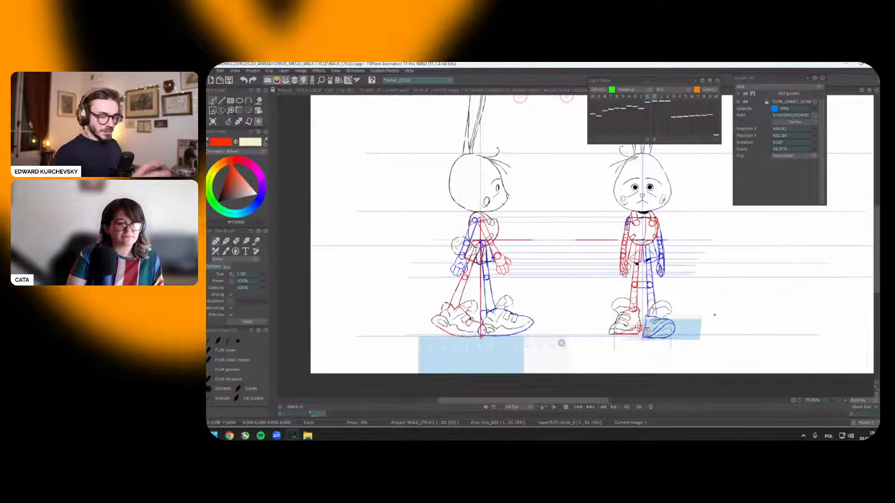
key("Tab")
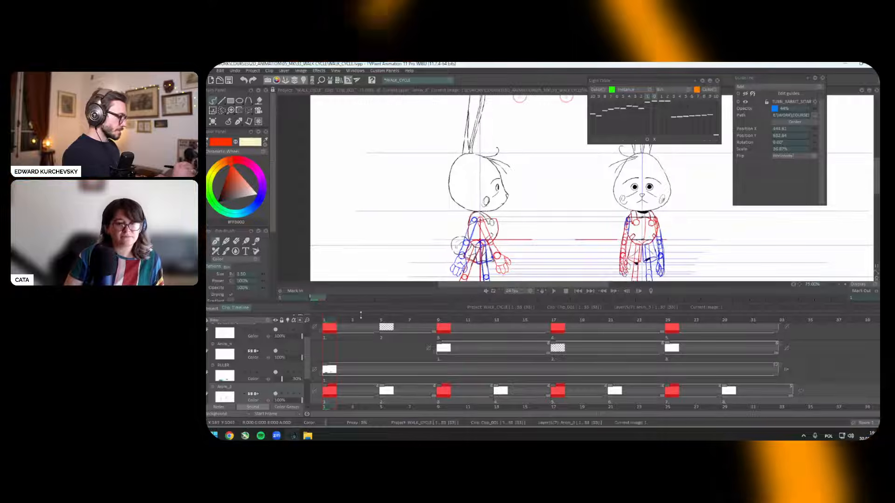
key("Tab")
key("Tab")
key("Tab")
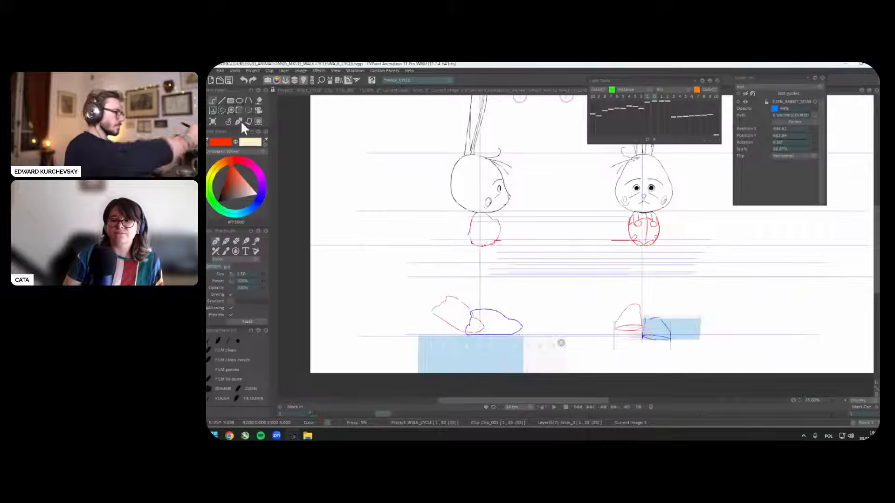
scroll(606, 276, "up", 1)
key("Right")
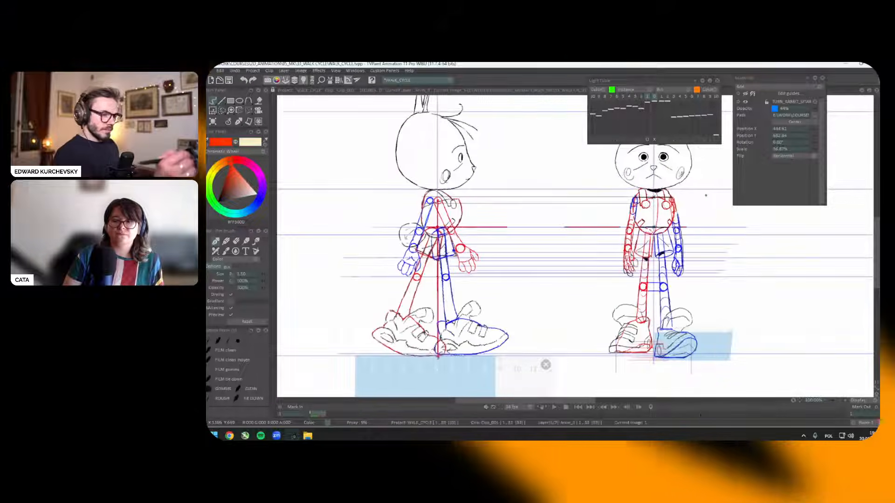
key("Right")
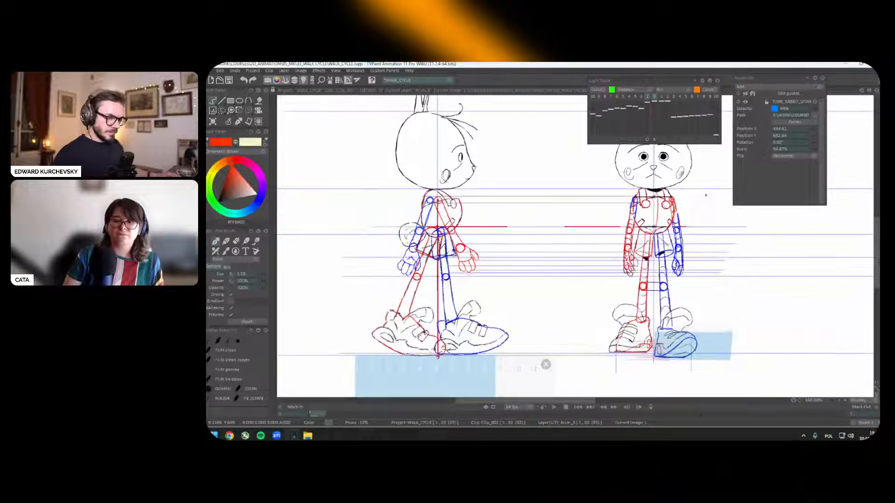
key("Left")
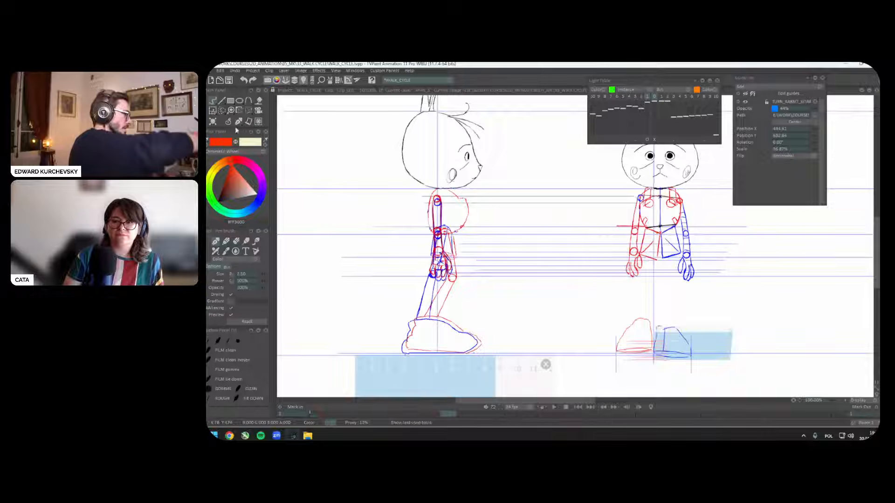
Step: Align an earlier contact pose as a light-table ghost and draw the blue leg on the front-view passing pose at frame 9
key("Right")
key("Right")
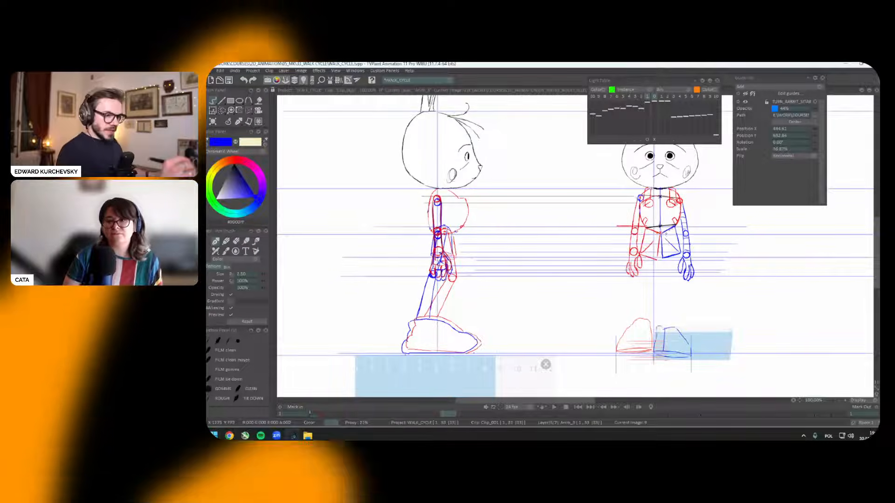
key("Left")
key("Left")
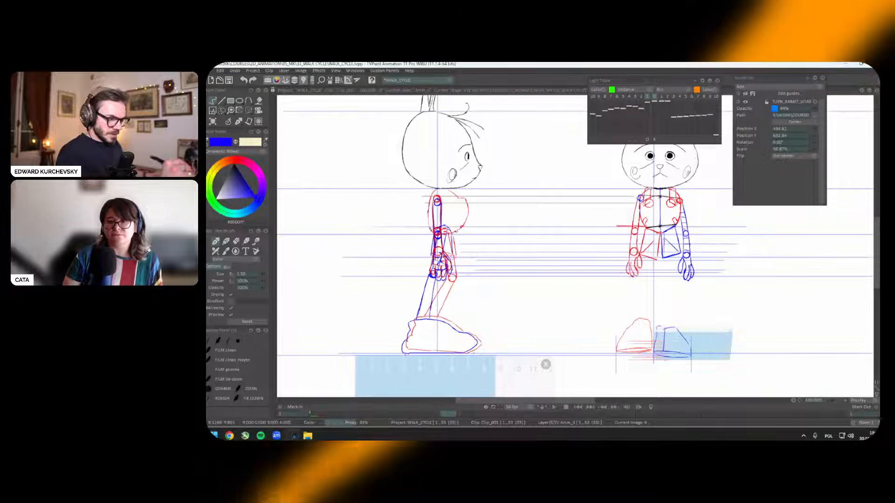
key("ctrl+z")
key("Right")
key("Left")
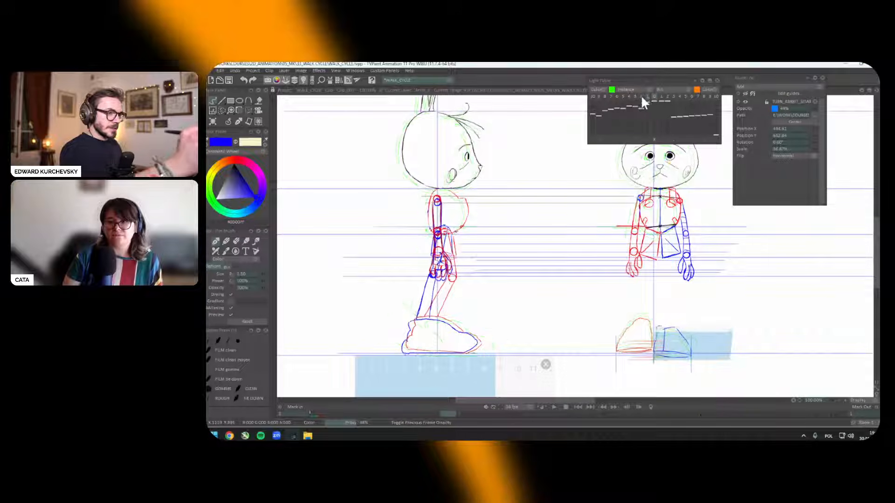
key("Right")
left_click(646, 139)
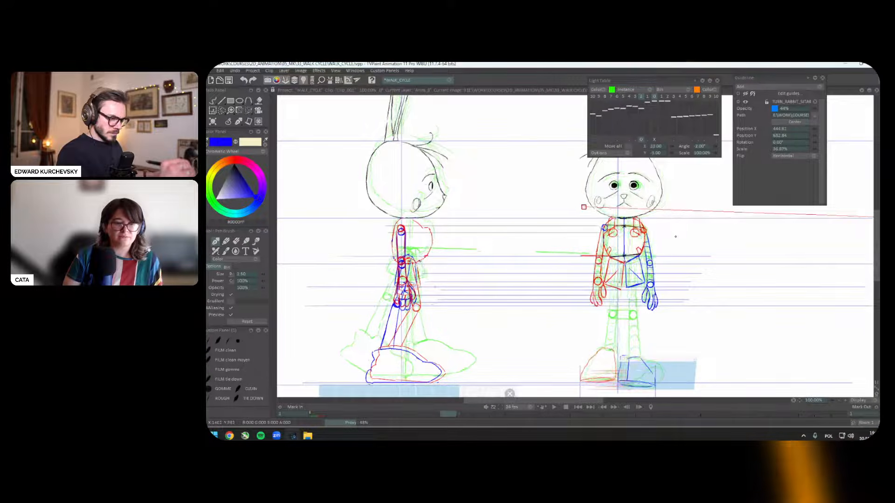
left_click_drag(679, 238, 717, 149)
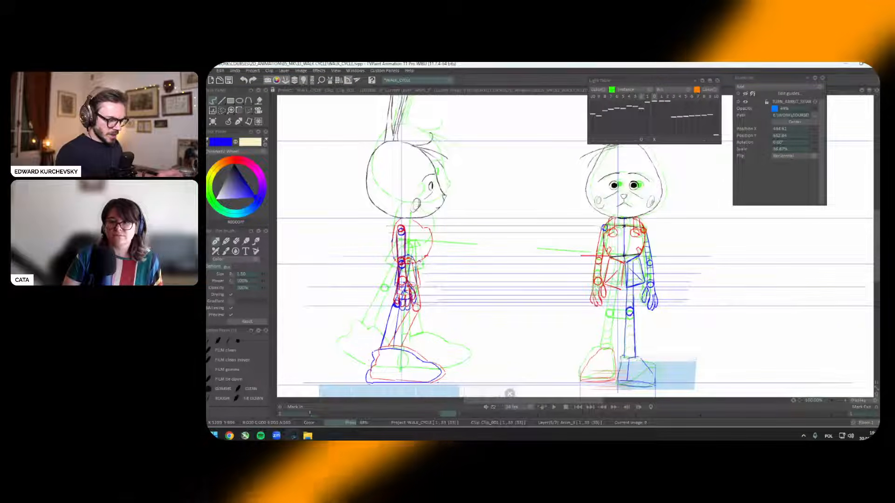
Step: Align an earlier drawing as a light-table ghost at frame 25 and draw the blue leg on the front-view rabbit
key("space")
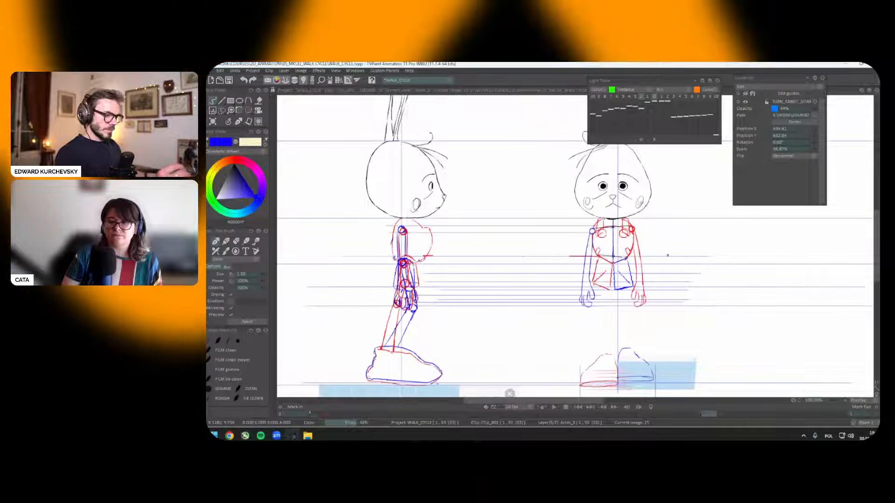
key("shift+Tab")
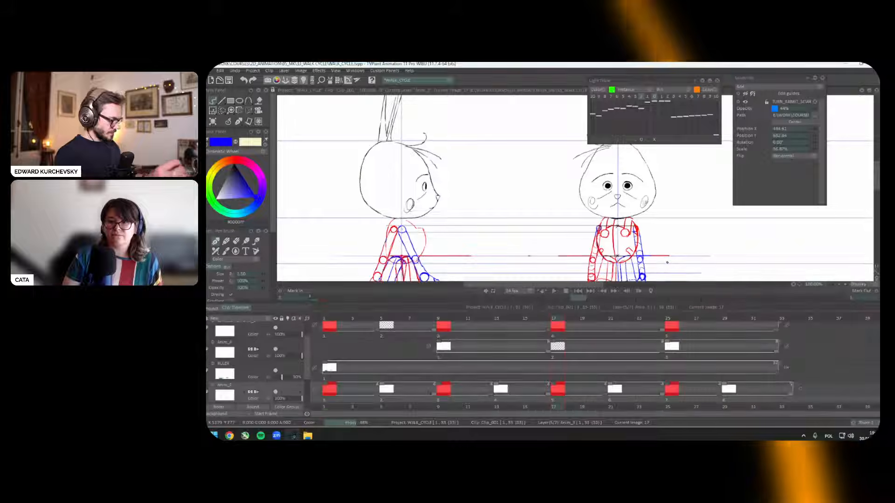
key("shift+Tab")
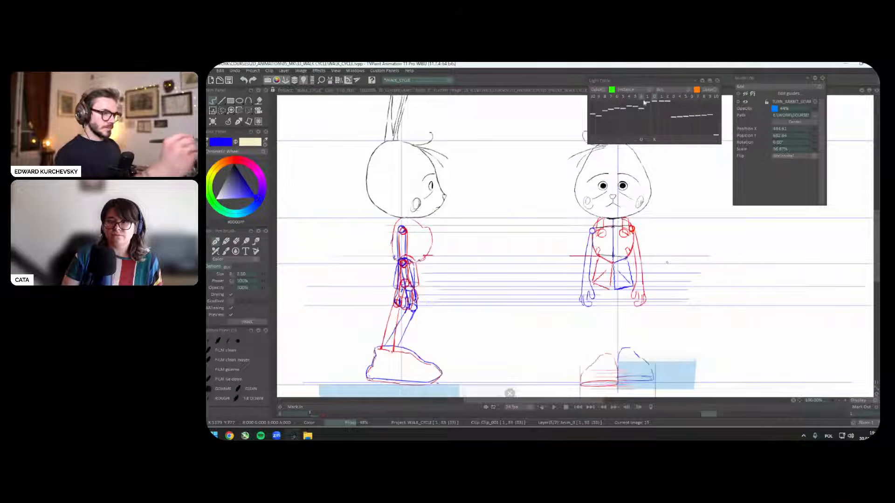
left_click(629, 142)
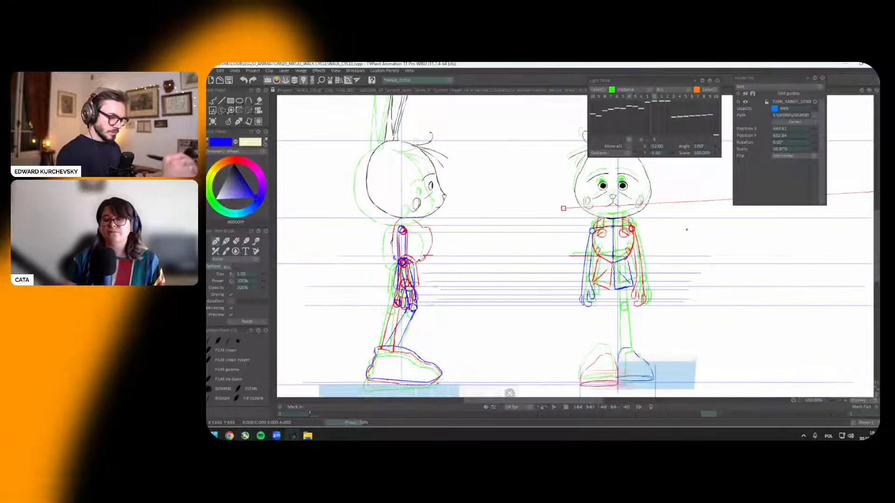
left_click_drag(689, 218, 687, 223)
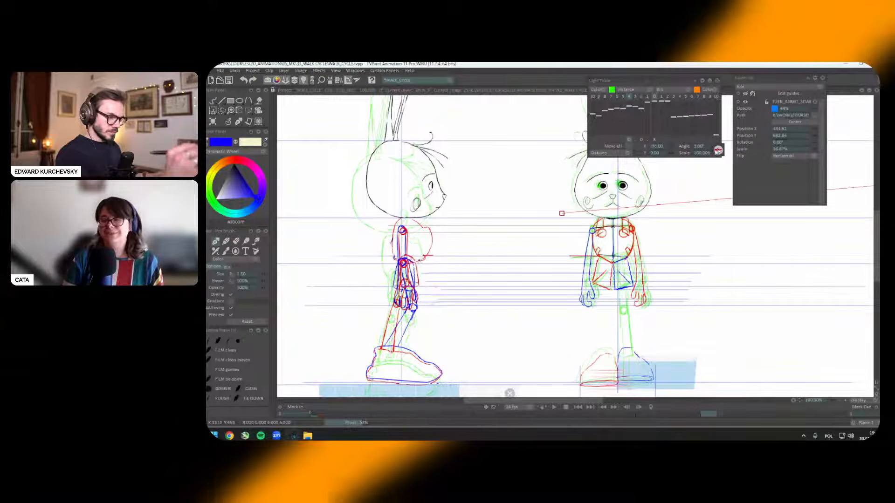
left_click_drag(716, 150, 717, 147)
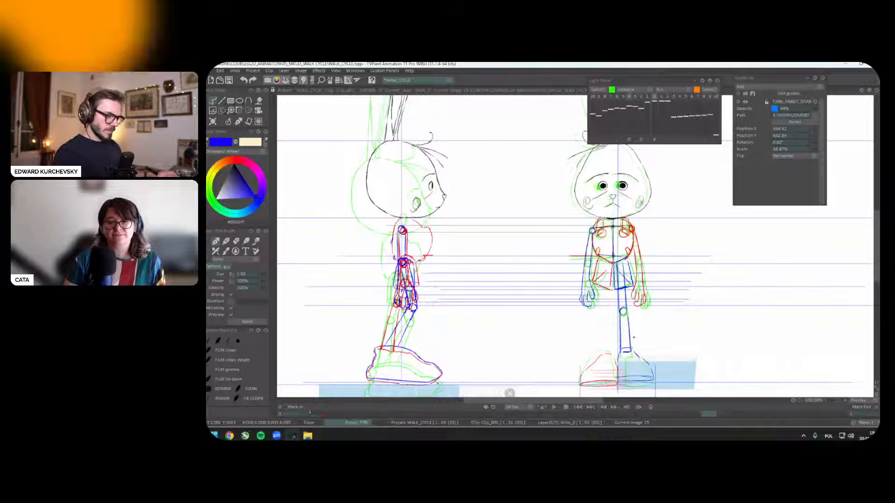
Step: Raise the front-view rabbit's blue knee joint on frame 17 and its red knee joint on frame 1
key("Return")
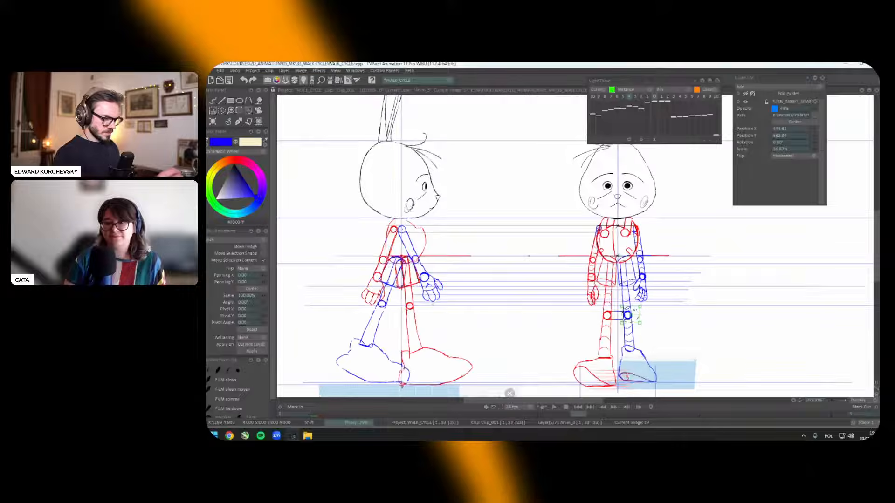
key("s")
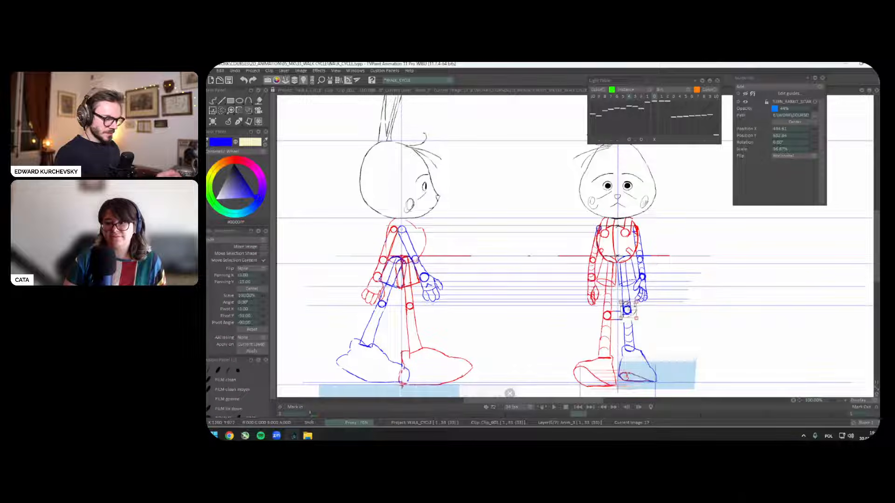
key("s")
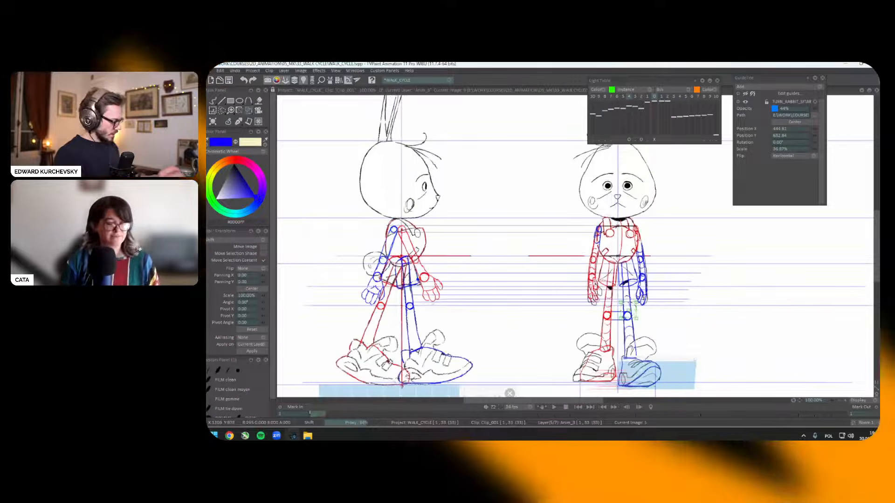
key("t")
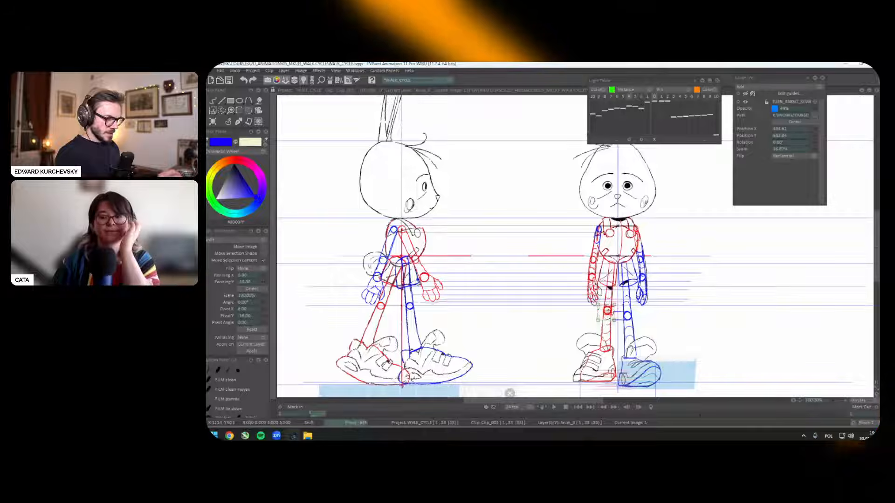
Step: Sketch an upward arrow beside the front-view red leg with the brush, and undo it
left_click(228, 129)
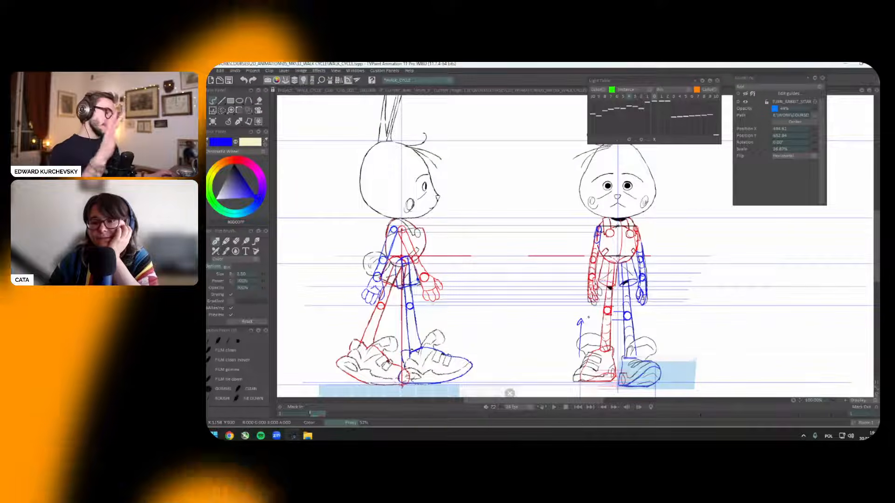
key("ctrl+z")
key("ctrl+z")
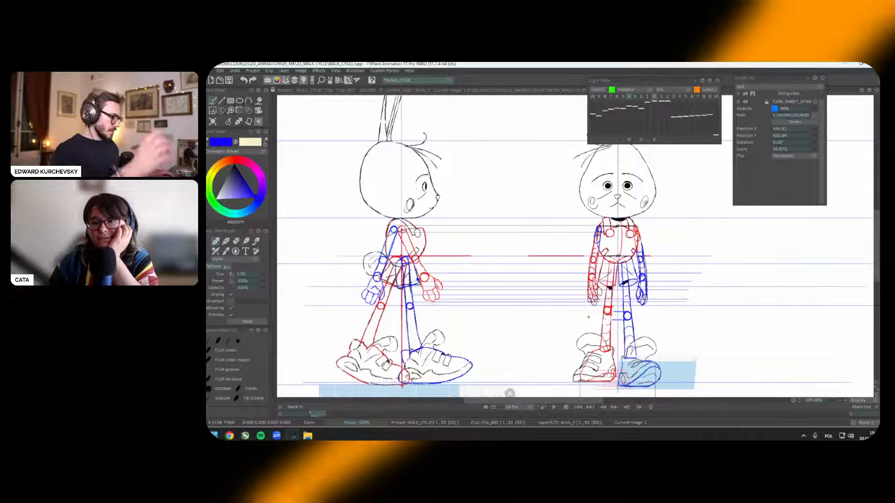
Step: Lower the front-view blue knee joint slightly on the passing pose at frame 26 and check it against the neighbouring poses
left_click_drag(327, 417, 728, 399)
key("s")
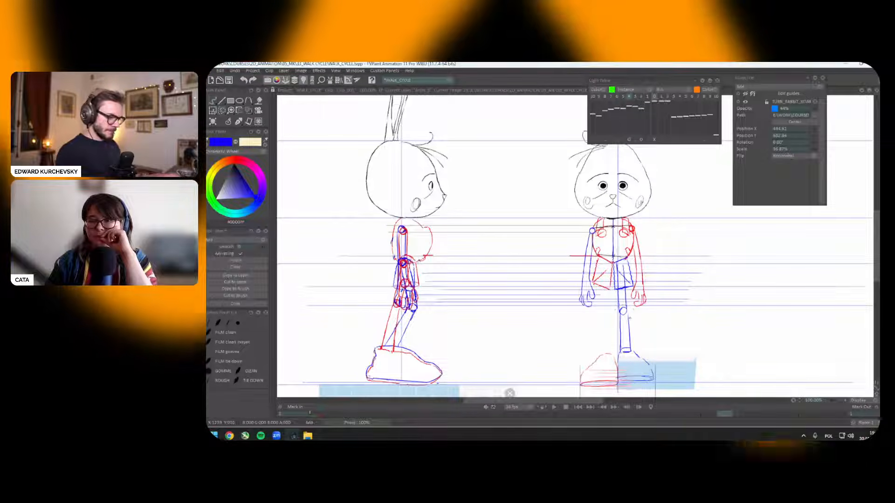
key("ctrl+t")
left_click_drag(616, 310, 629, 313)
key("Right")
key("Right")
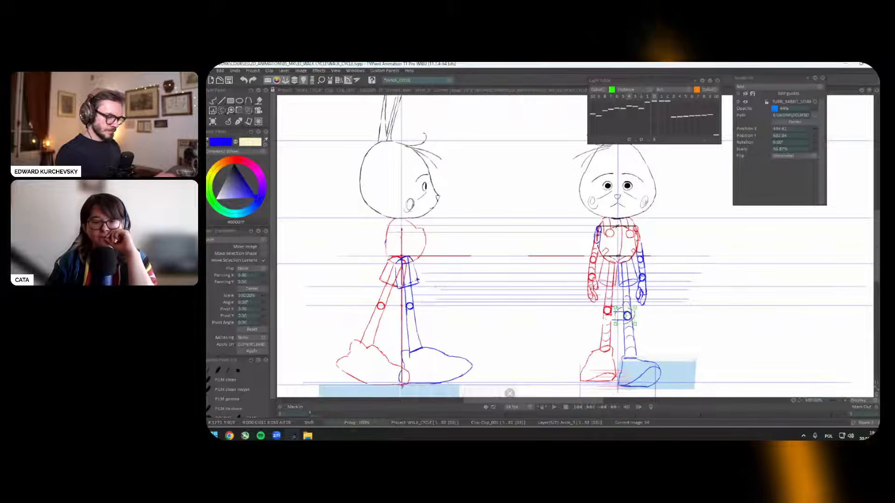
key("Left")
key("Left")
key("Left")
key("Right")
key("Right")
Step: Replace the frame 25 drawing with the adjusted frame 26 drawing in the timeline, and switch back to the brush
key("Tab")
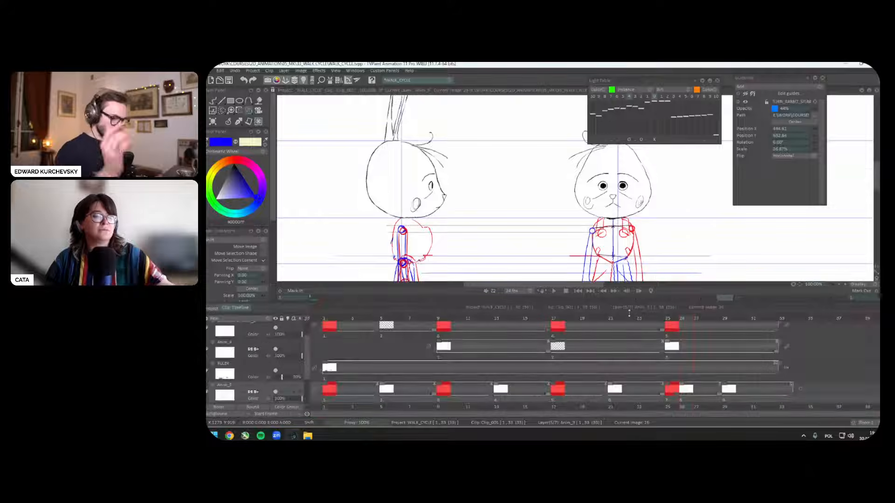
left_click_drag(682, 385, 677, 359)
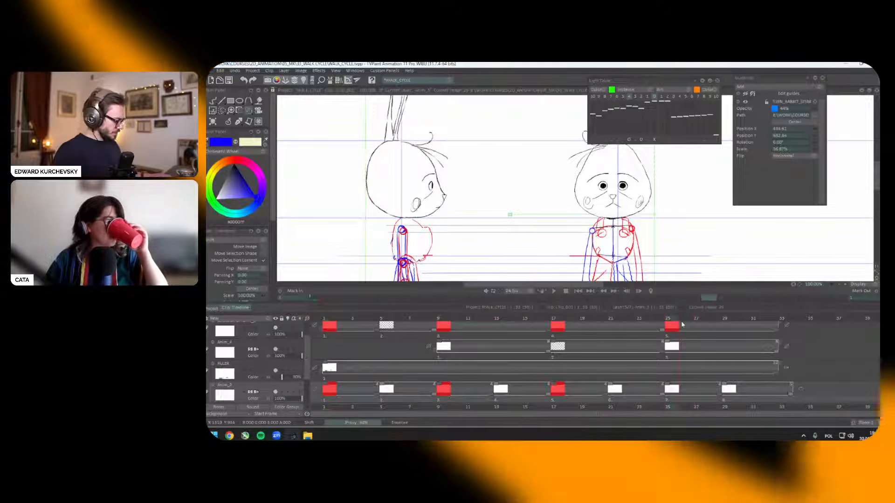
left_click(229, 122)
key("Tab")
key("Left")
key("Left")
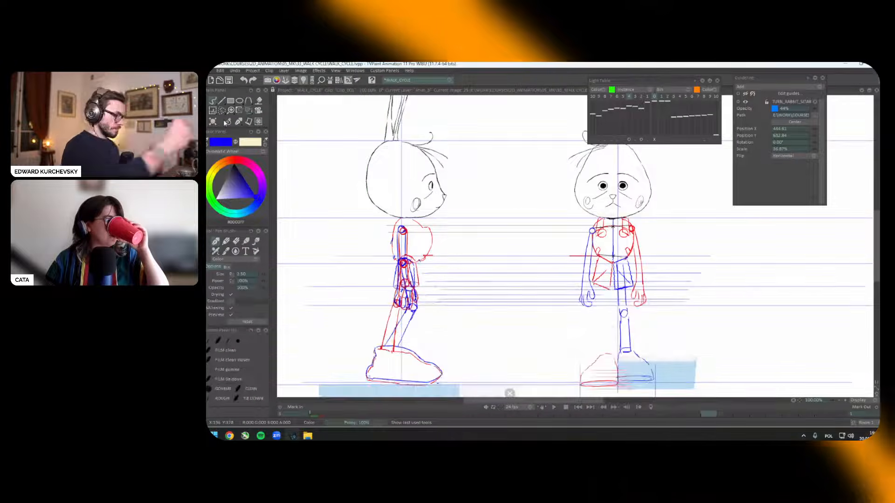
Step: Draw the front-view rabbit's lower leg in red on the frame 9 passing pose, running from the shorts down to the red foot
key("space")
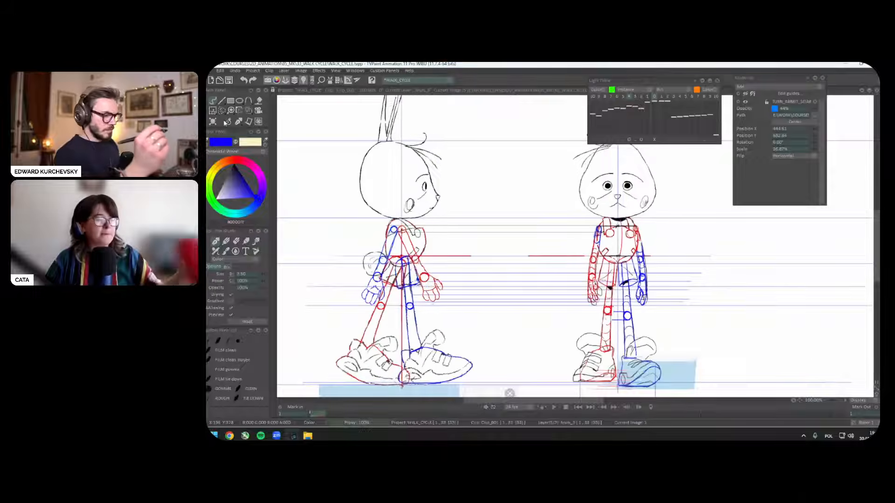
left_click(234, 159)
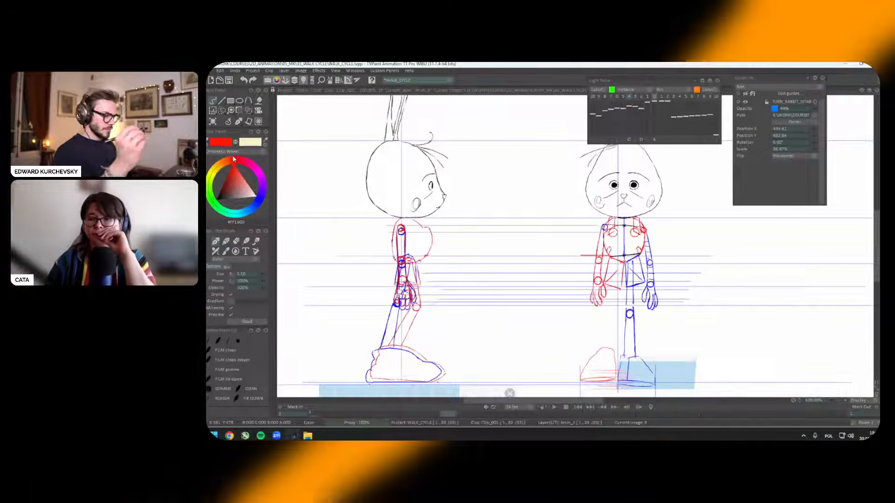
key("0")
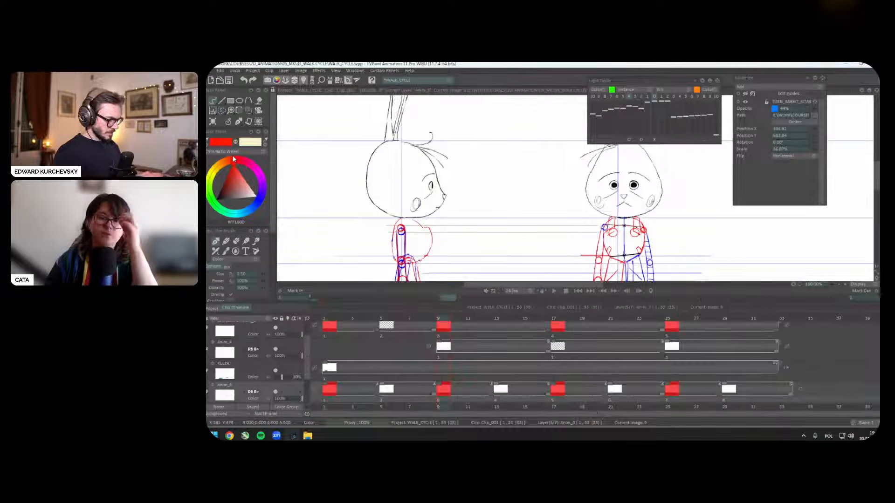
key("0")
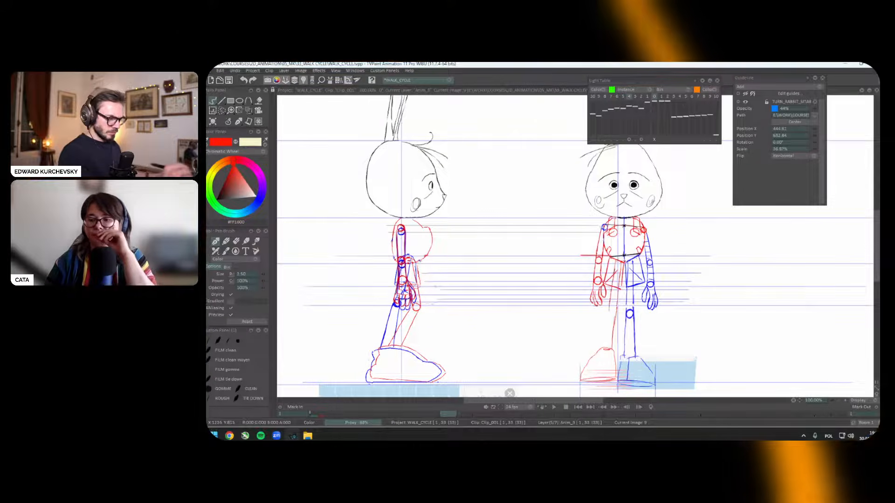
key("Left")
key("Right")
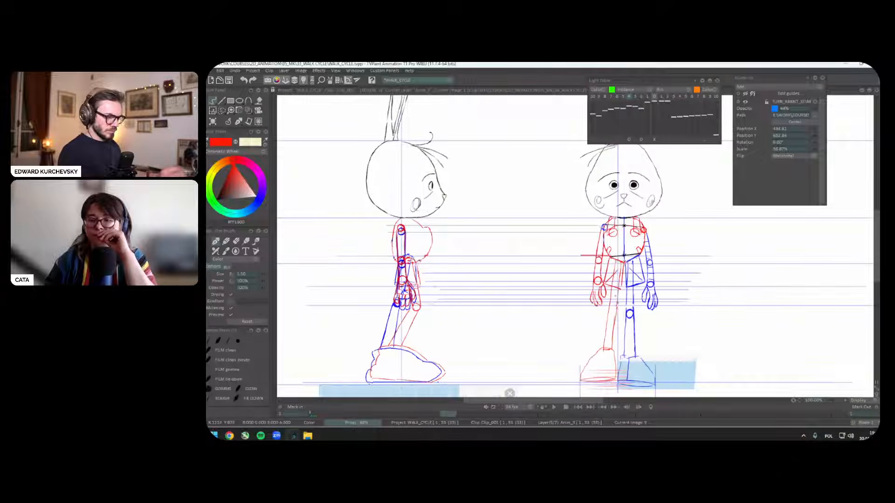
key("Left")
key("Right")
key("Left")
key("Right")
key("Left")
key("Right")
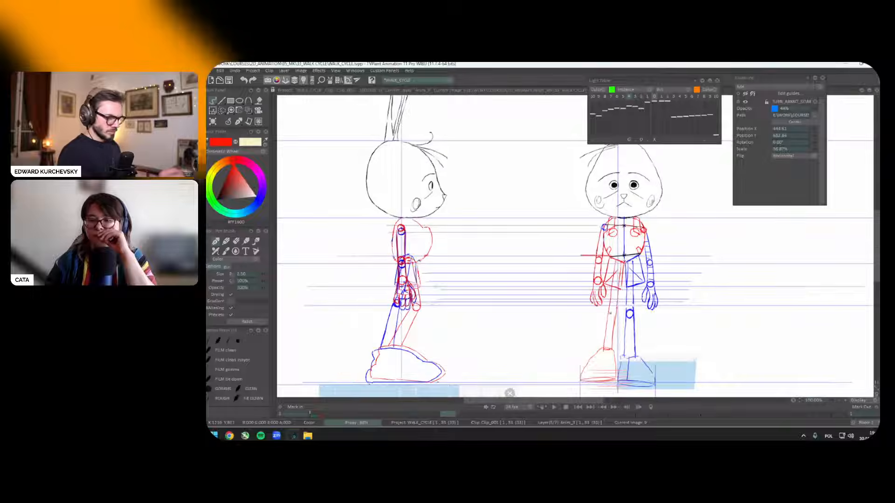
Step: Compare the contact poses at frames 1 and 17, and mark the front-view red ankle above the foot on frame 25
key("Right")
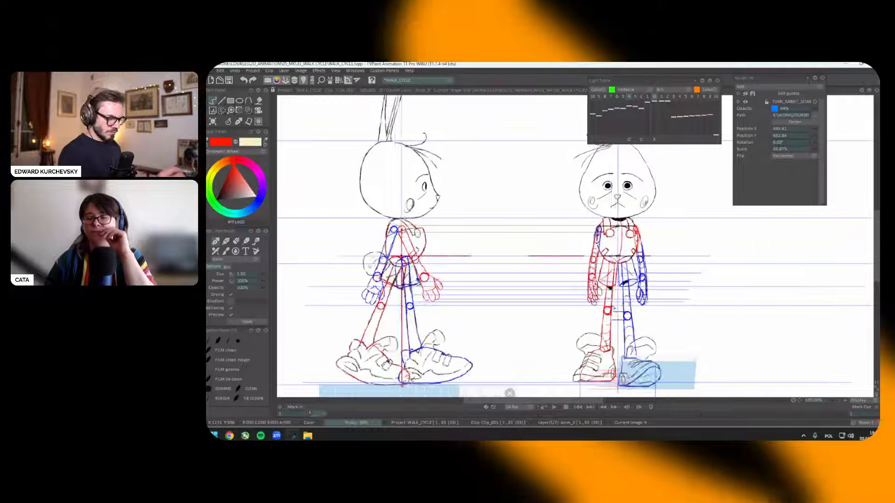
key("Left")
key("Right")
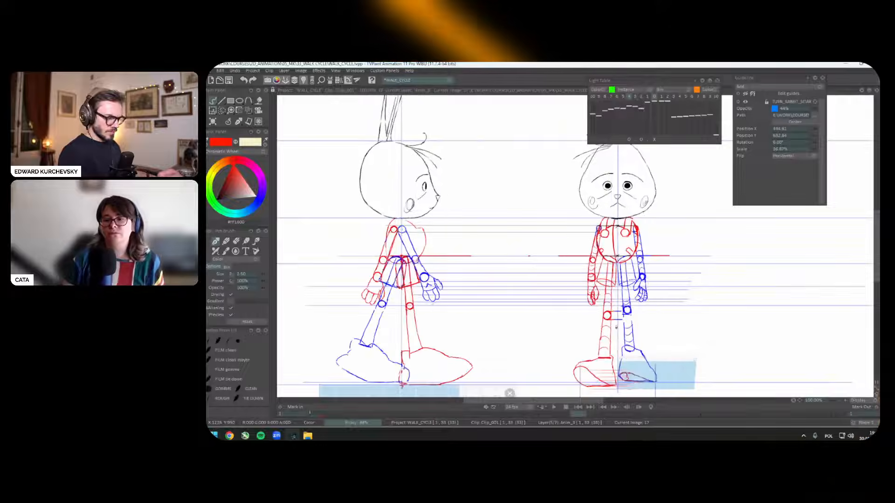
key("Left")
key("Left")
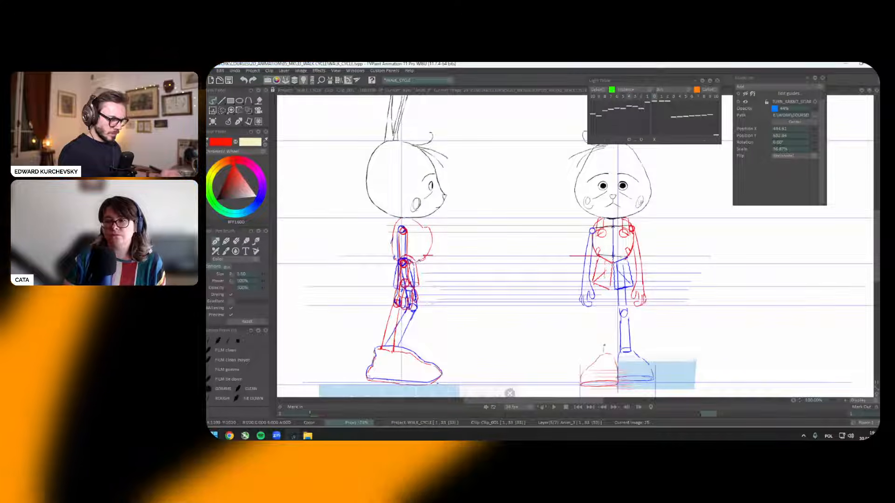
key("Left")
key("Right")
left_click_drag(604, 347, 604, 353)
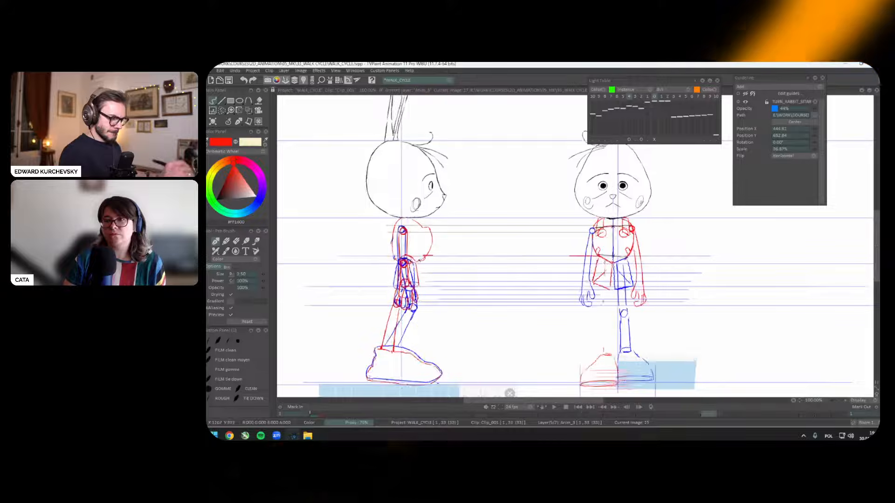
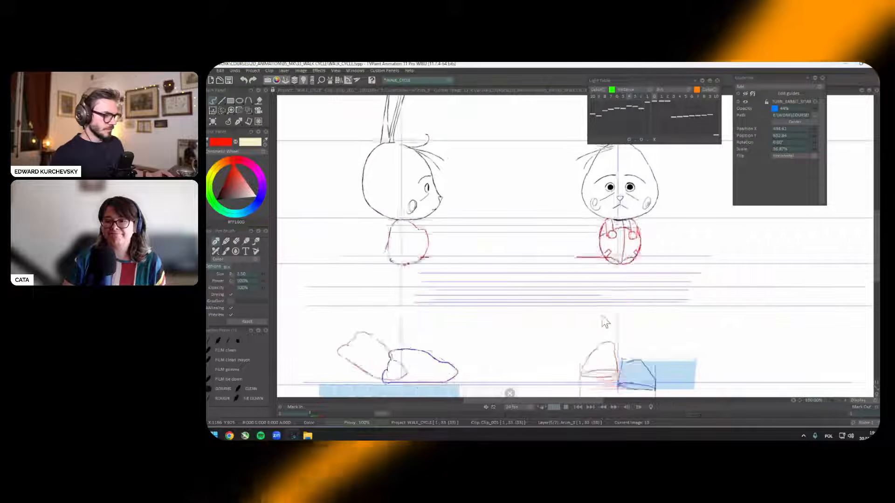
Step: Go to the frame 5 drawing and show the frame 1 and frame 9 poses around it with the light table
key("Return")
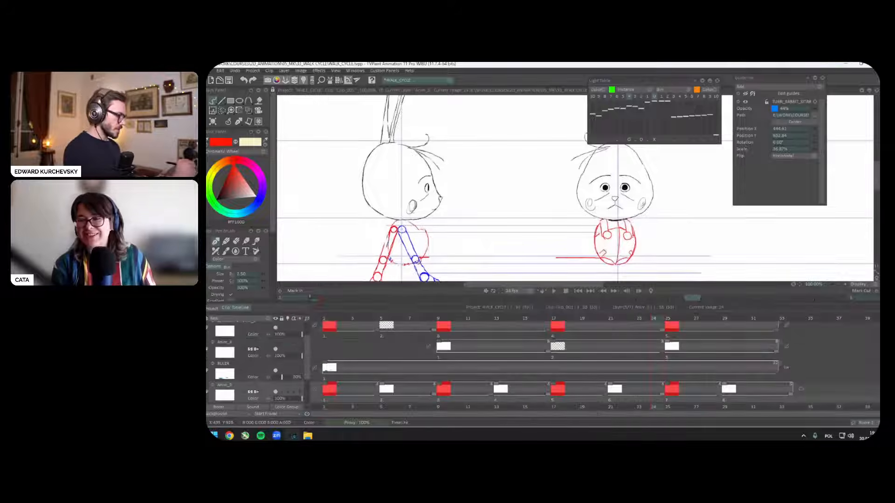
key("Return")
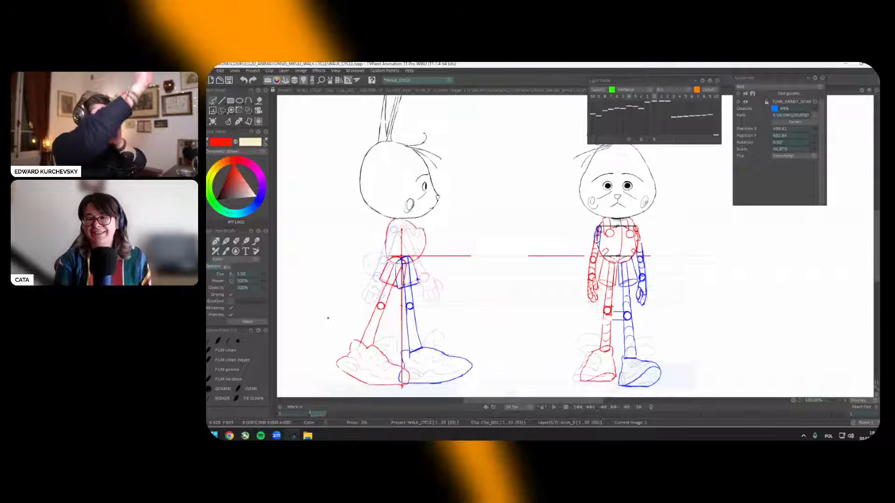
key("Return")
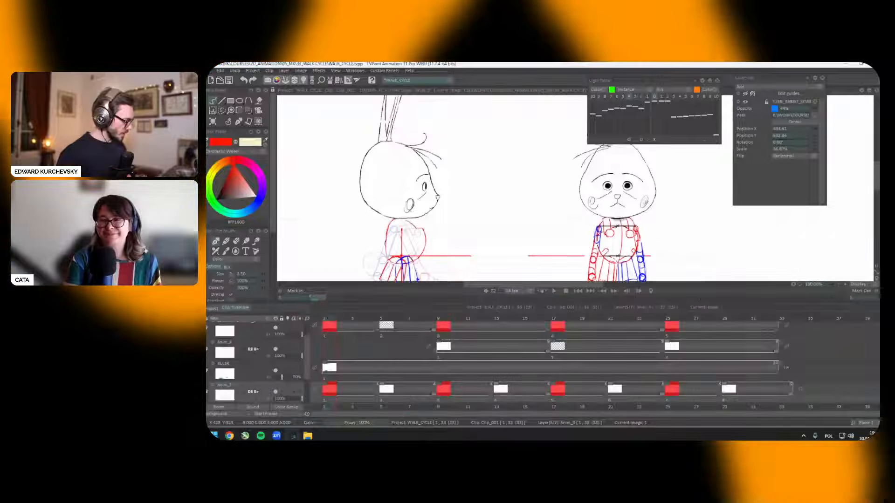
key("Return")
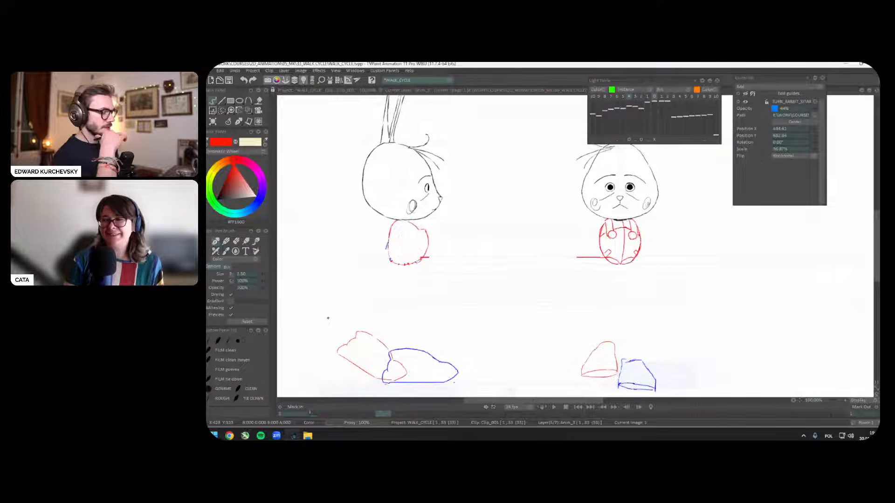
key("Return")
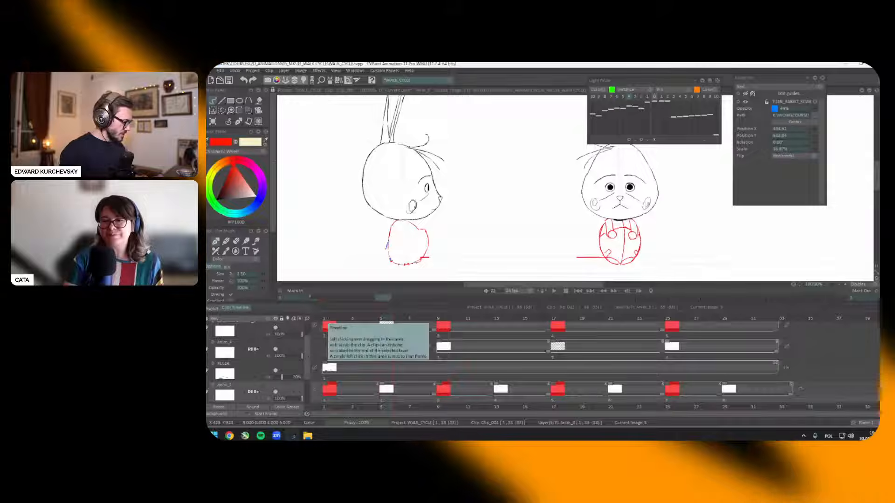
key("Return")
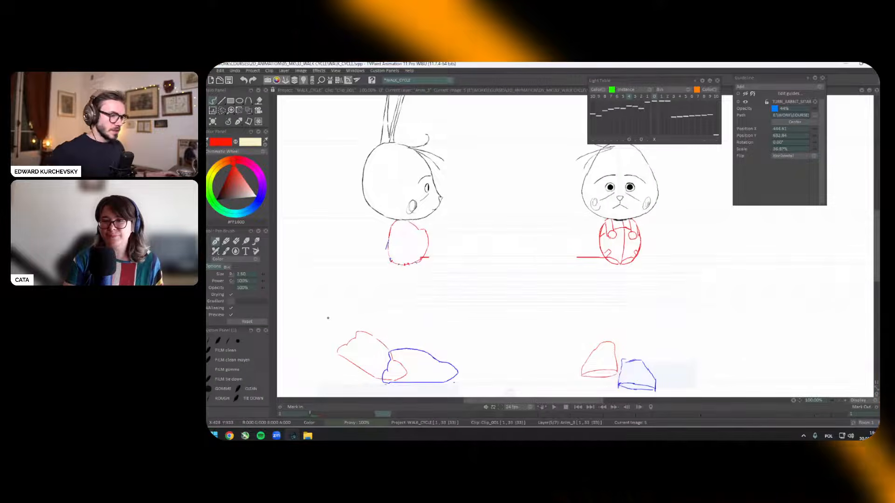
key("plus")
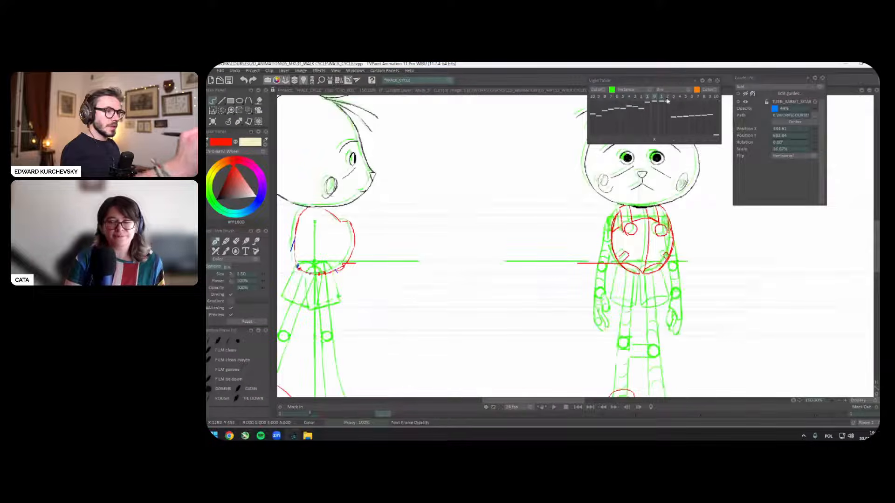
key("plus")
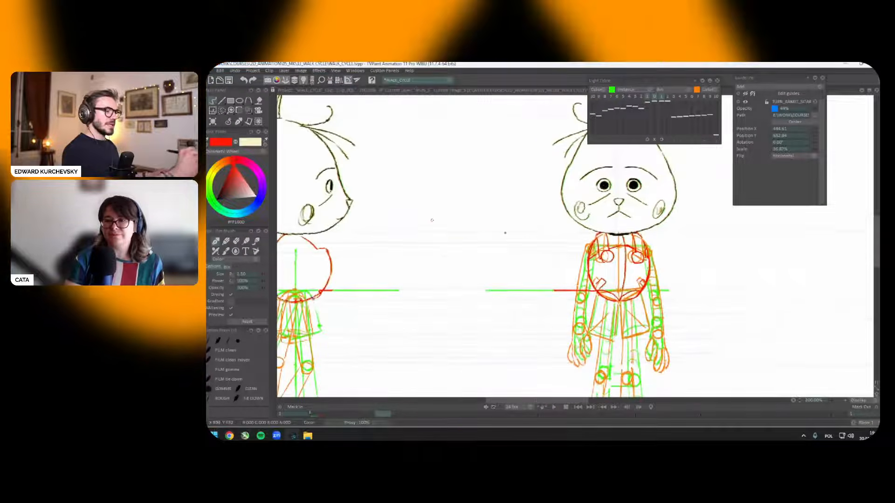
Step: Sketch a double-headed red arc with spacing ticks, labels and circled ends between the side-view and front-view rabbits
mouse_move(425, 228)
left_mouse_down()
mouse_move(527, 219)
mouse_move(427, 232)
left_mouse_up()
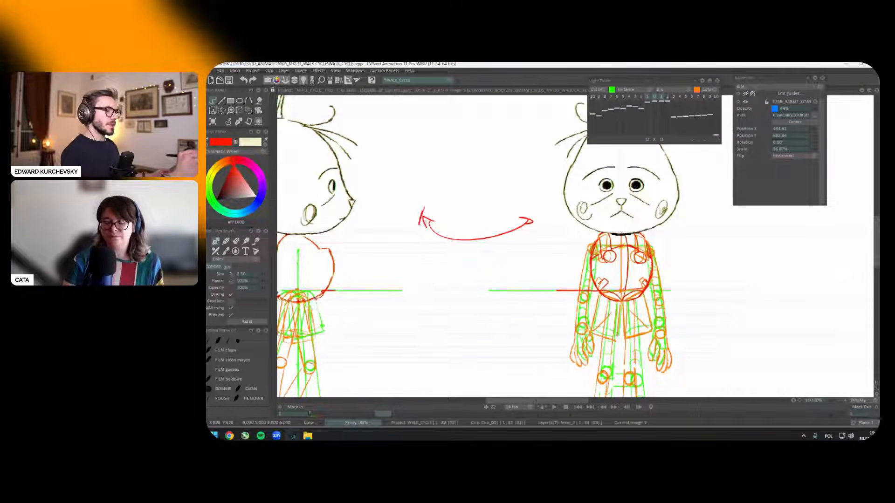
left_click_drag(474, 236, 475, 246)
left_click_drag(515, 225, 518, 233)
left_click_drag(525, 215, 531, 222)
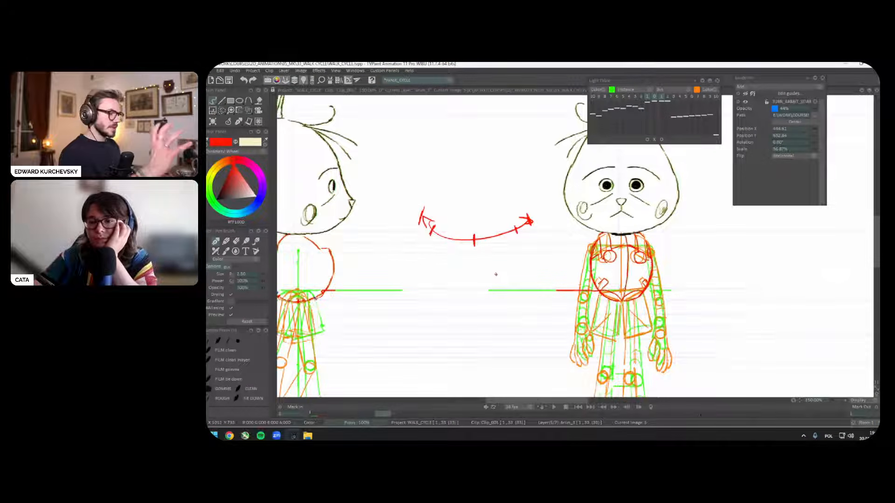
left_click_drag(415, 232, 414, 242)
left_click_drag(425, 246, 472, 259)
left_click_drag(518, 241, 541, 227)
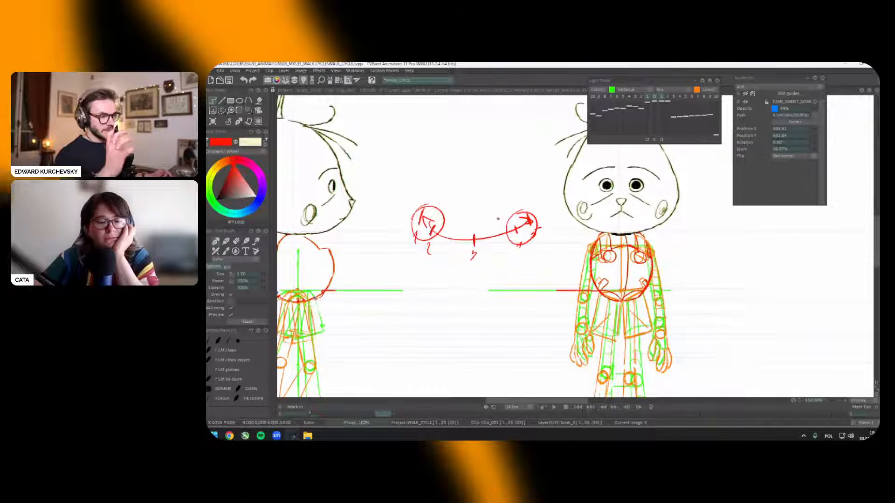
Step: Delete the arc sketch with a freehand selection and return to the brush
key("s")
left_click_drag(549, 216, 533, 198)
key("BackSpace")
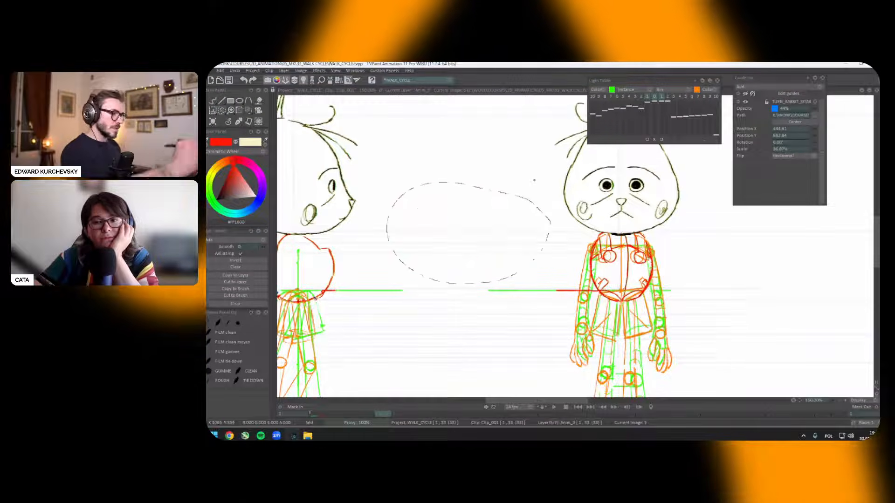
left_click(226, 126)
scroll(595, 313, "up", 2)
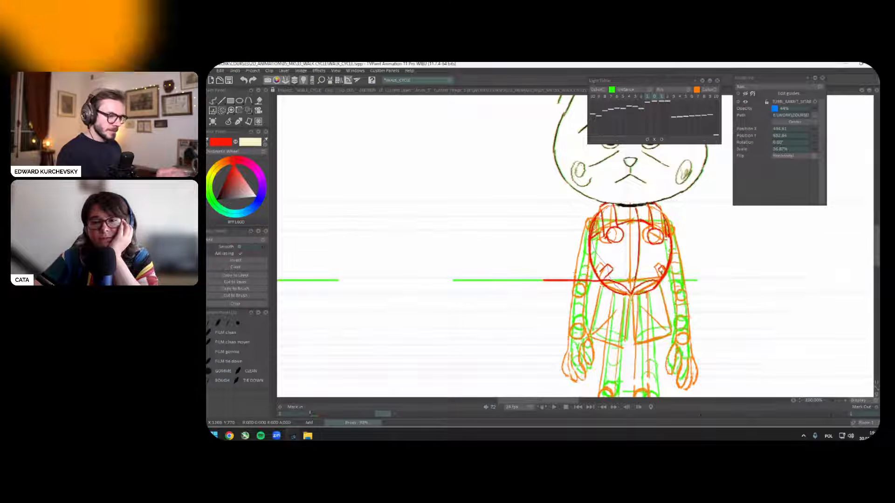
left_click(229, 122)
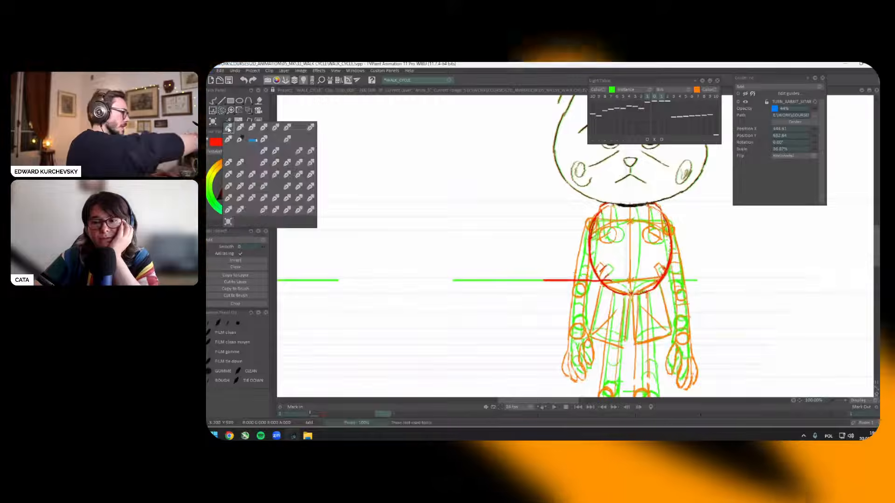
Step: Flip between frame 5 and its neighbouring drawings to compare the front-view rabbit's torso and overall straps
key("Right")
key("Right")
key("Right")
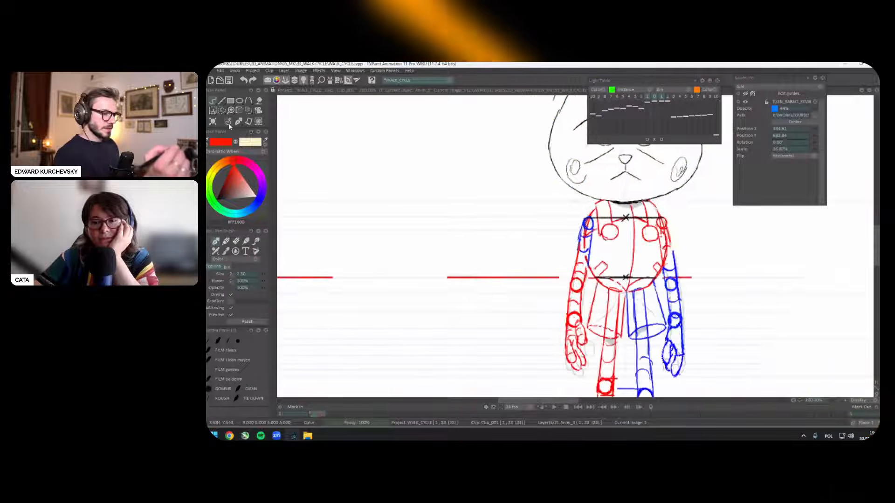
key("Right")
key("Right")
key("Right")
key("Right")
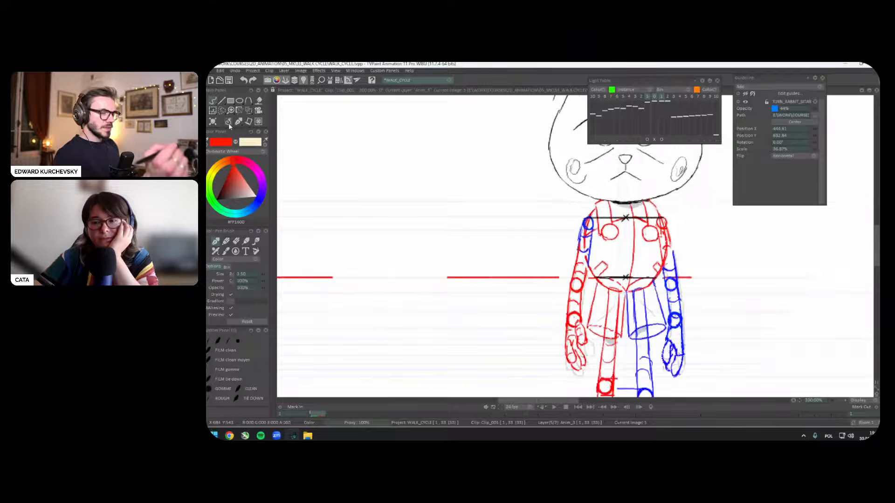
key("Left")
key("Left")
key("Left")
key("Left")
Step: Redraw one overall strap and its round button in red on the front-view torso at frame 5, between the neighbouring poses
scroll(623, 238, "up", 2)
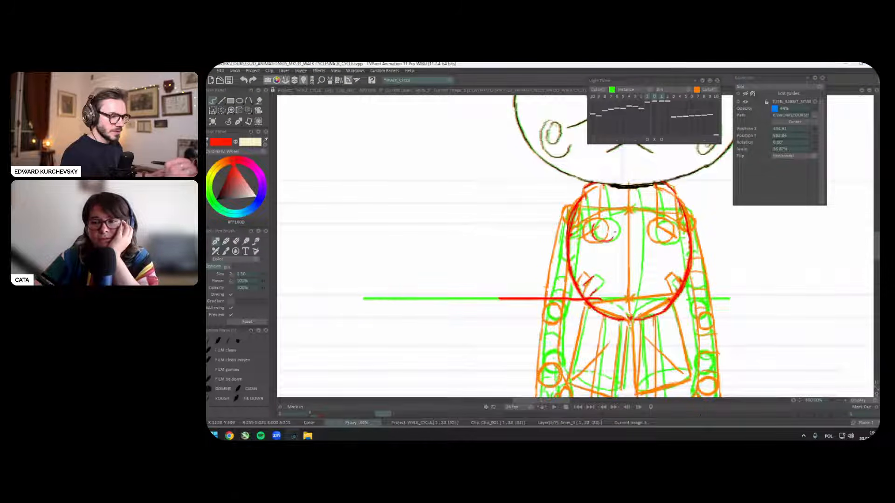
key("Right")
key("Right")
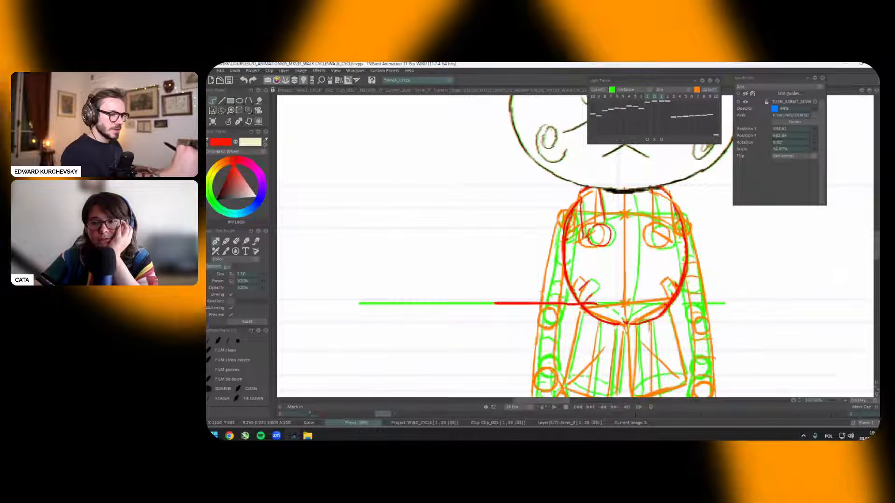
key("Right")
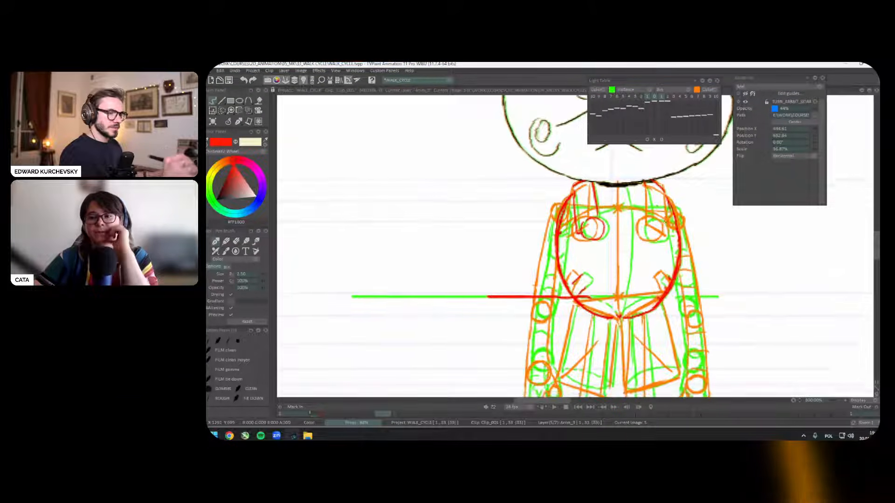
key("Right")
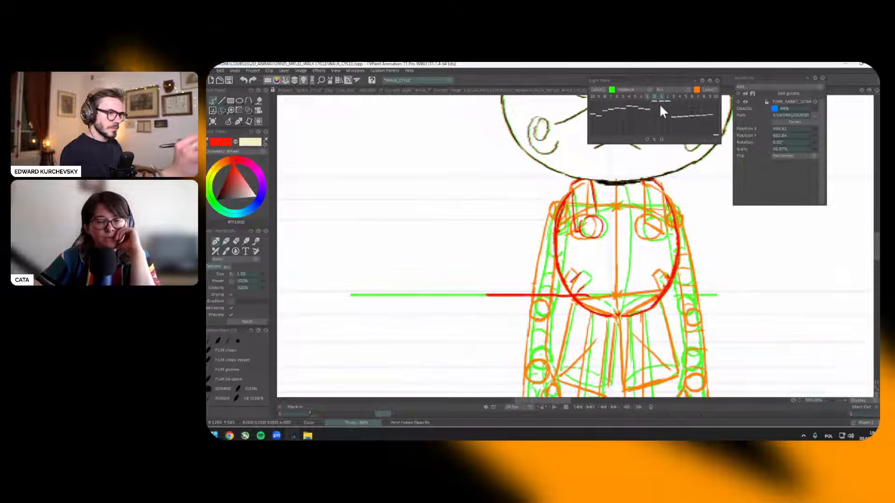
Step: Draw the curved neckline and the second overall strap with its round button in red on the front-view torso
left_click_drag(660, 104, 666, 111)
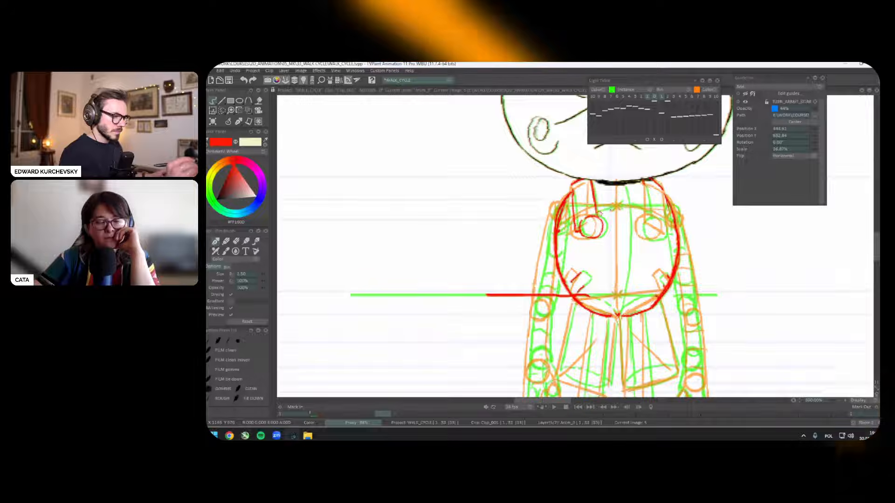
key("Right")
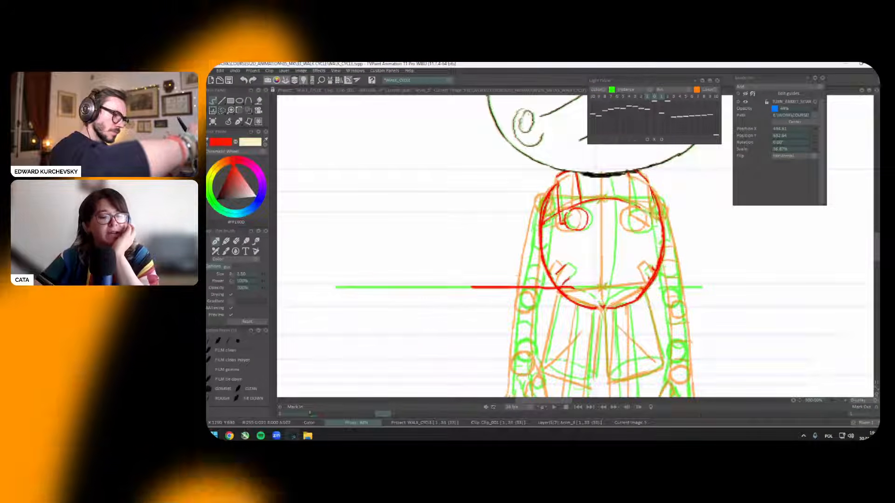
key("Left")
left_click_drag(631, 187, 635, 219)
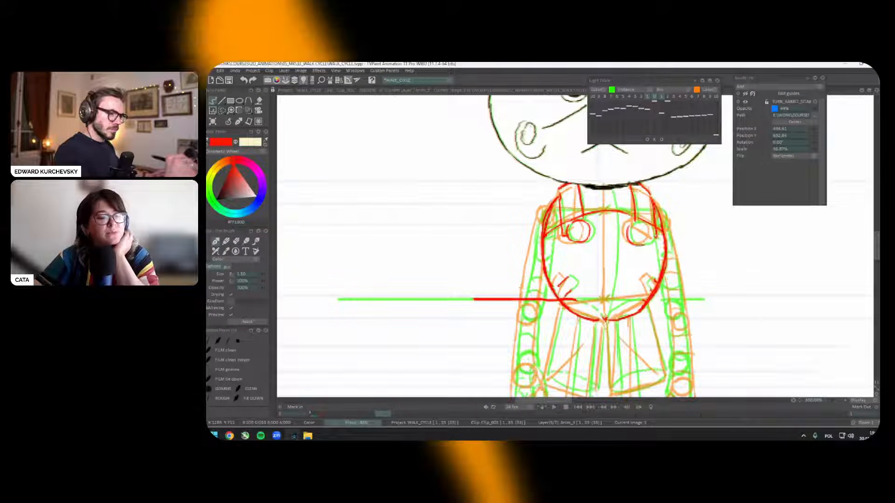
mouse_move(651, 232)
left_mouse_down()
mouse_move(620, 202)
mouse_move(613, 231)
left_mouse_up()
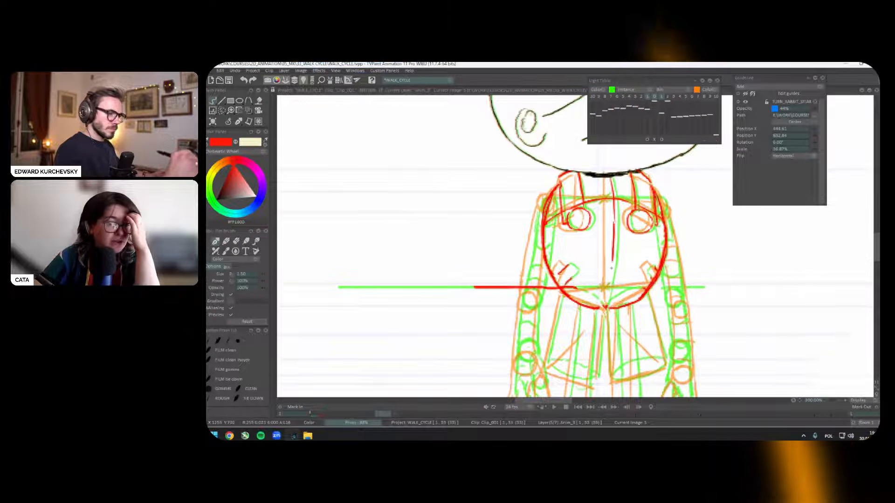
Step: Add the torso's centre line, both slanted pocket details and the V-shaped lower edges of the overalls in red
mouse_move(607, 298)
left_mouse_down()
mouse_move(606, 272)
mouse_move(563, 255)
mouse_move(568, 248)
left_mouse_up()
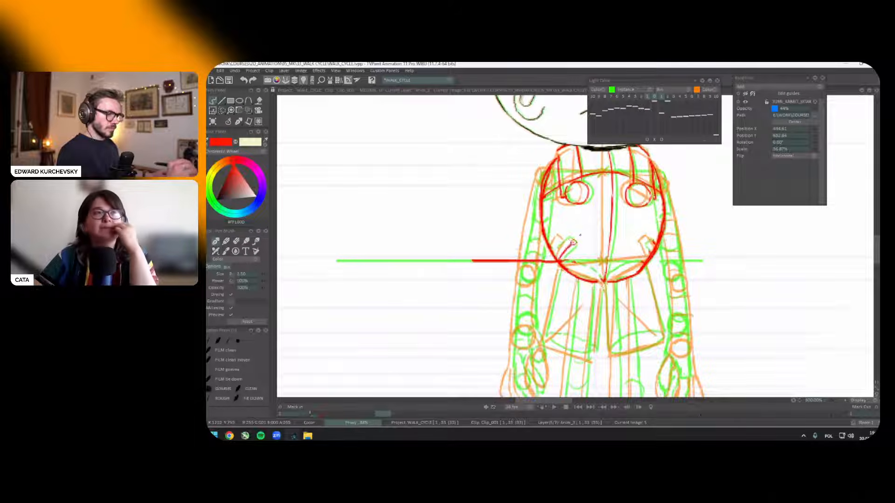
left_click_drag(645, 245, 639, 235)
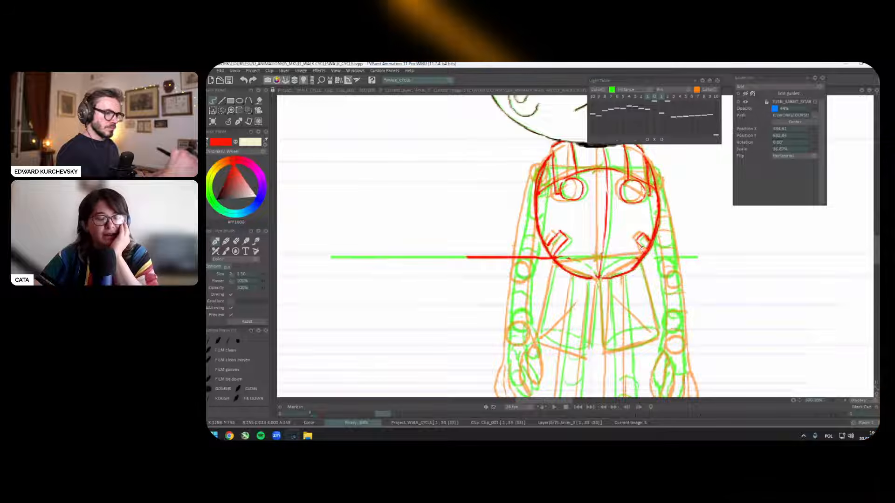
left_click_drag(638, 255, 654, 240)
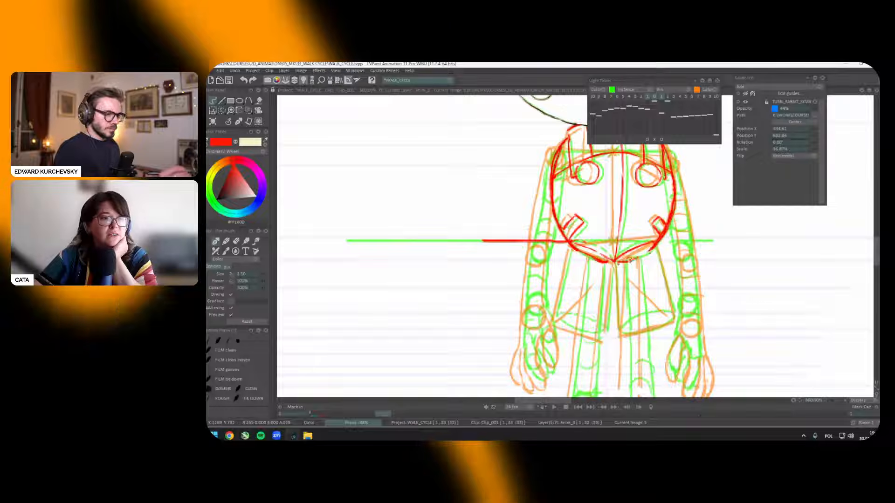
left_click_drag(628, 238, 623, 235)
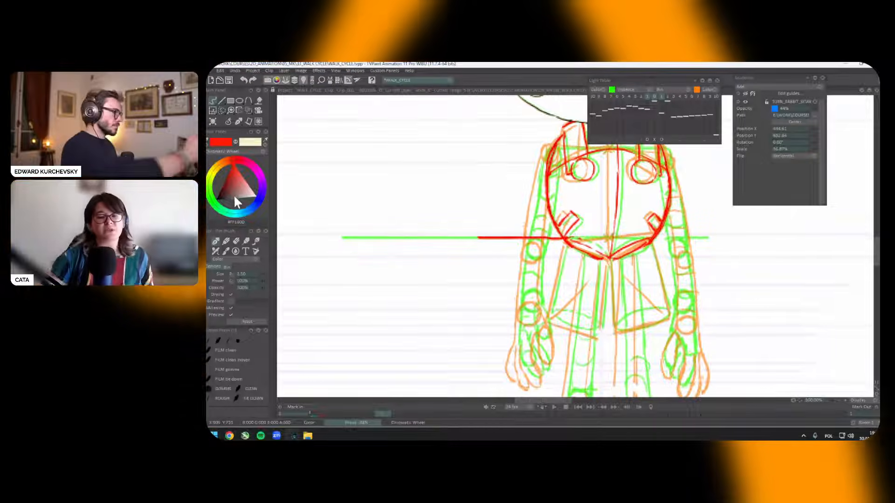
Step: Mark the chest and hip centres of the front-view torso with small black crosses
left_click(608, 238, "ctrl")
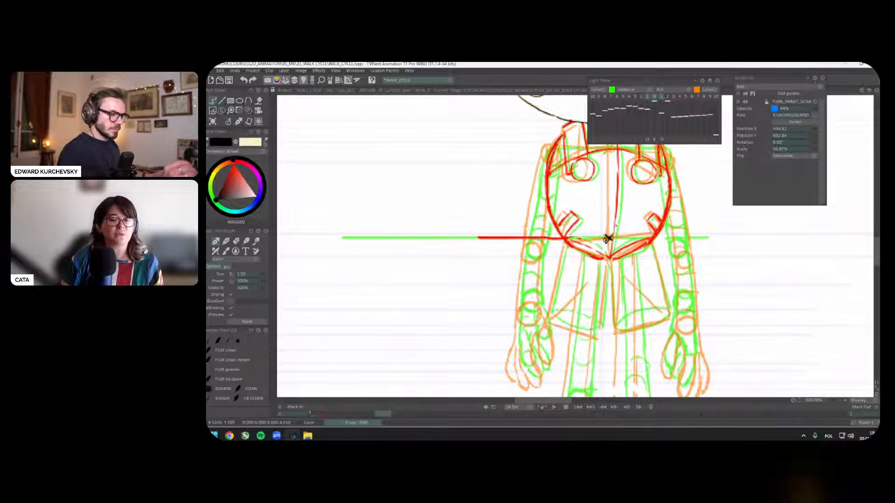
left_click_drag(607, 239, 574, 283)
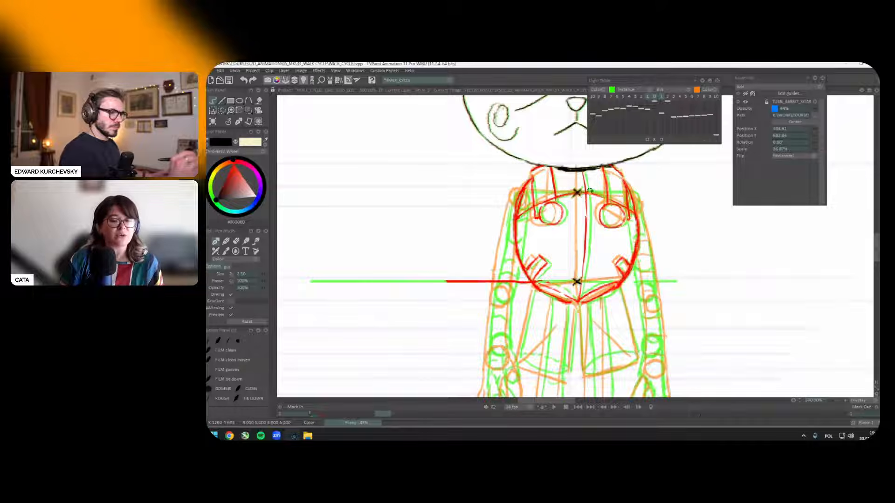
Step: Turn off the light table and step forward through the cycle to the matching front-view torso of the opposite step
scroll(579, 220, "down", 2)
key("l")
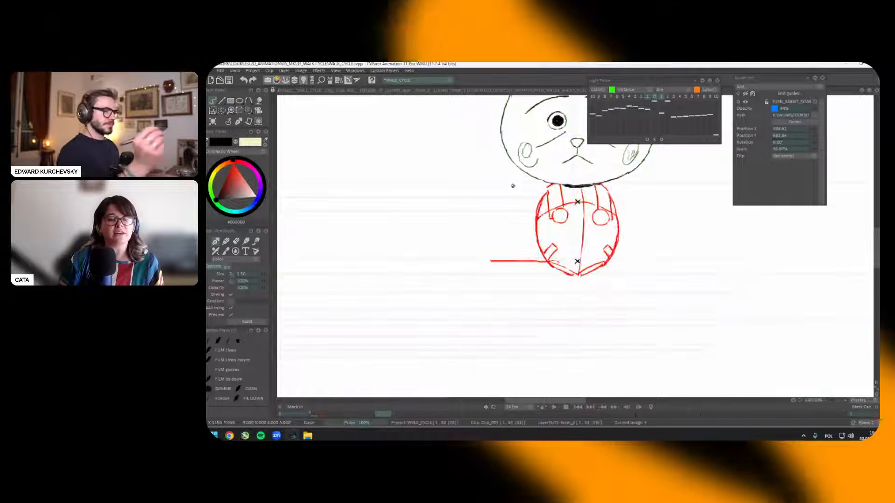
key("Left")
key("Right")
key("Right")
key("Right")
key("Right")
key("Right")
key("Right")
key("Right")
key("Right")
key("Right")
key("Right")
key("Right")
key("Right")
key("Right")
key("Right")
key("Right")
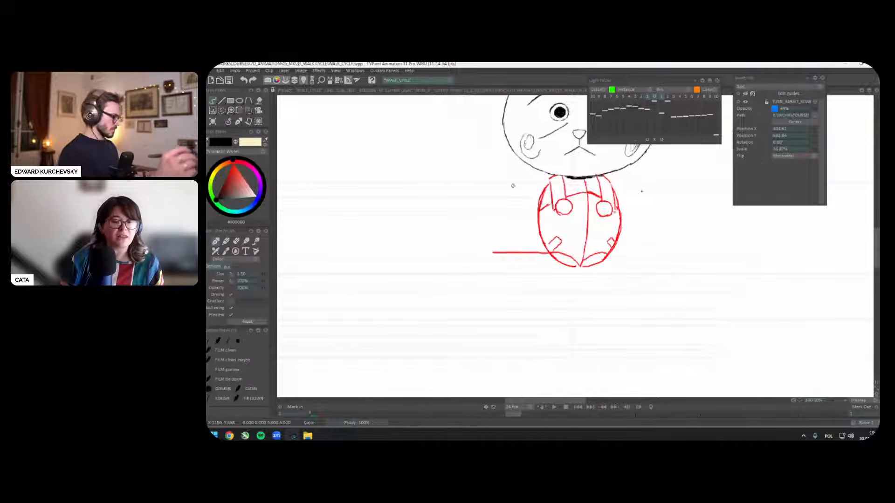
Step: Delete the straps, buttons, pockets and centre line inside the torso outline with a freehand selection
left_click_drag(627, 217, 643, 233)
key("s")
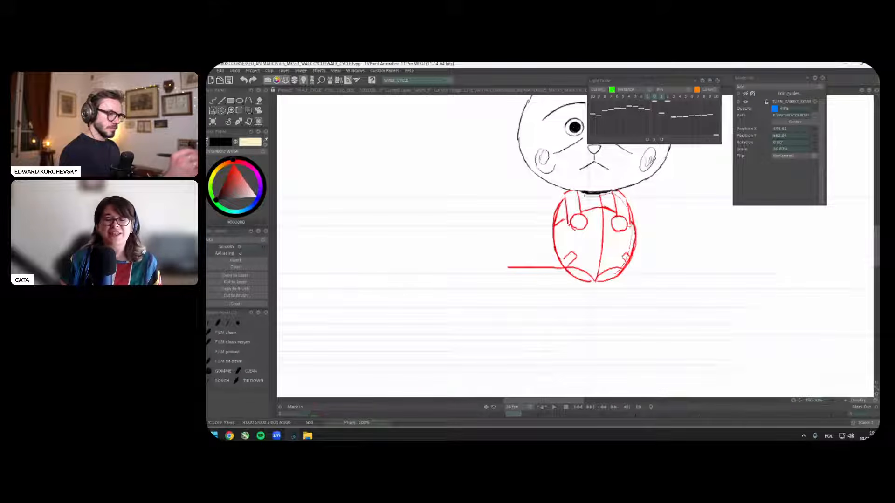
key("Delete")
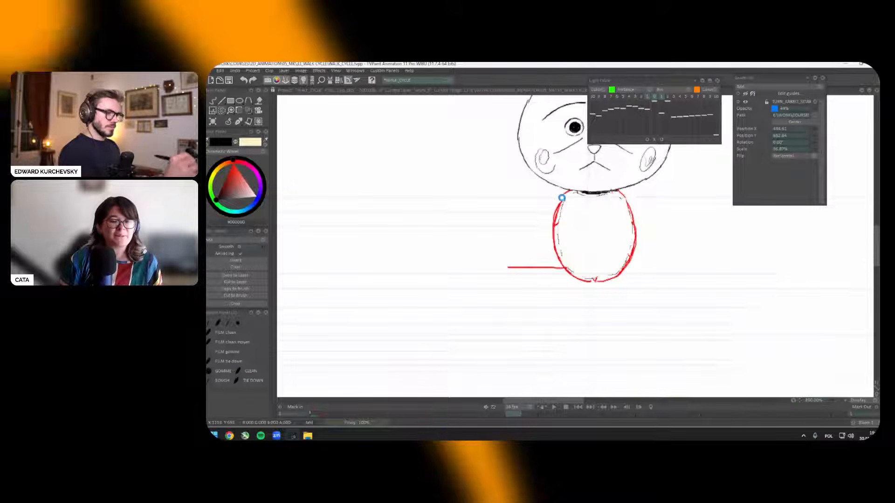
Step: Turn the light table back on and shift the neighbouring drawings so their torsos overlap the current one
left_click(659, 140)
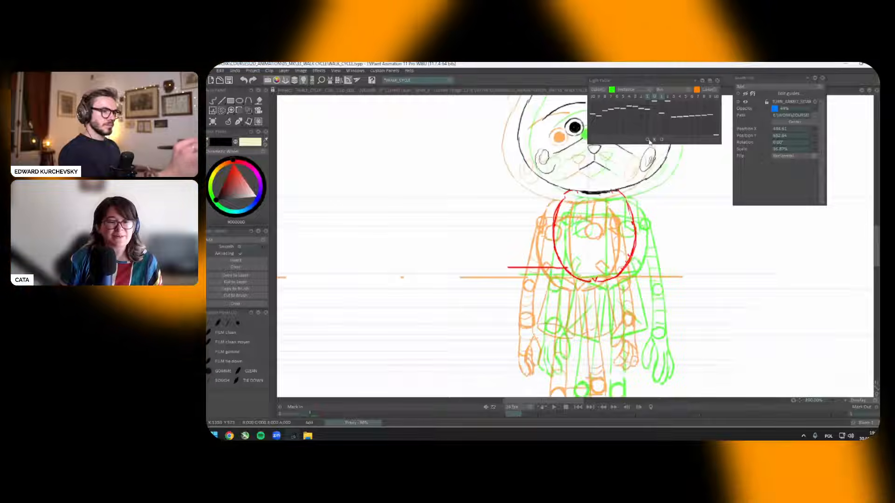
left_click_drag(624, 241, 621, 240)
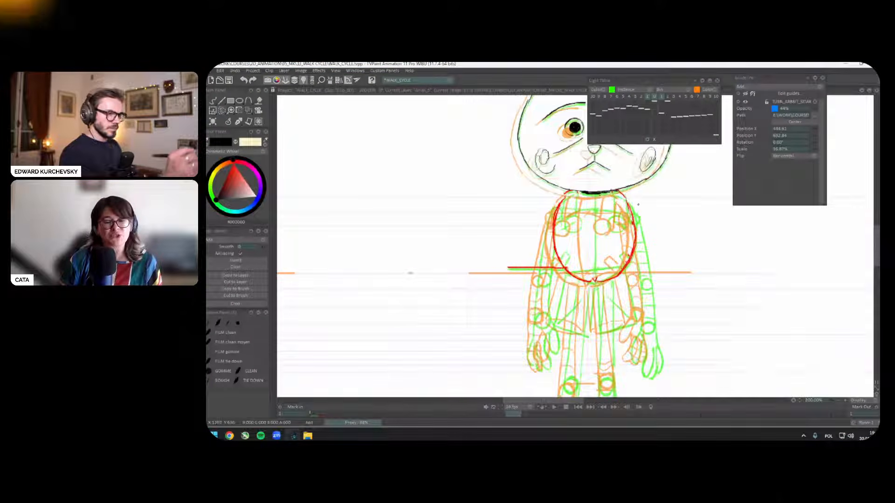
left_click_drag(638, 205, 637, 213)
left_click(647, 140)
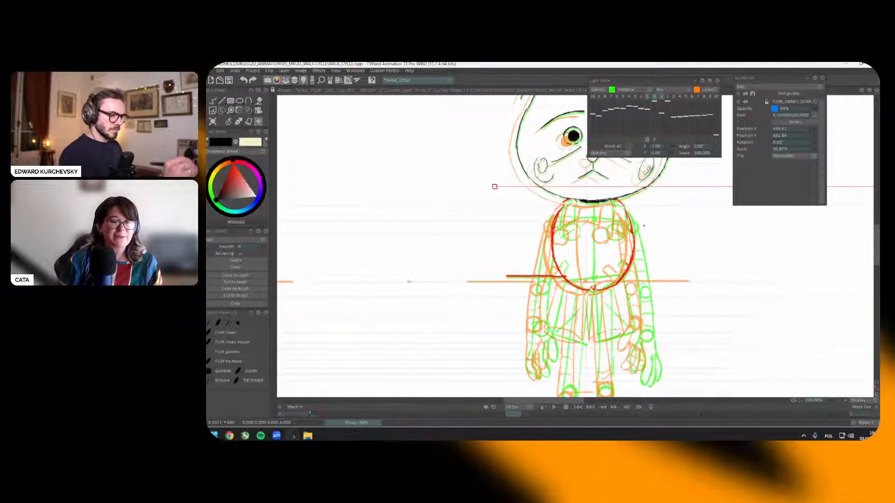
left_click(662, 140)
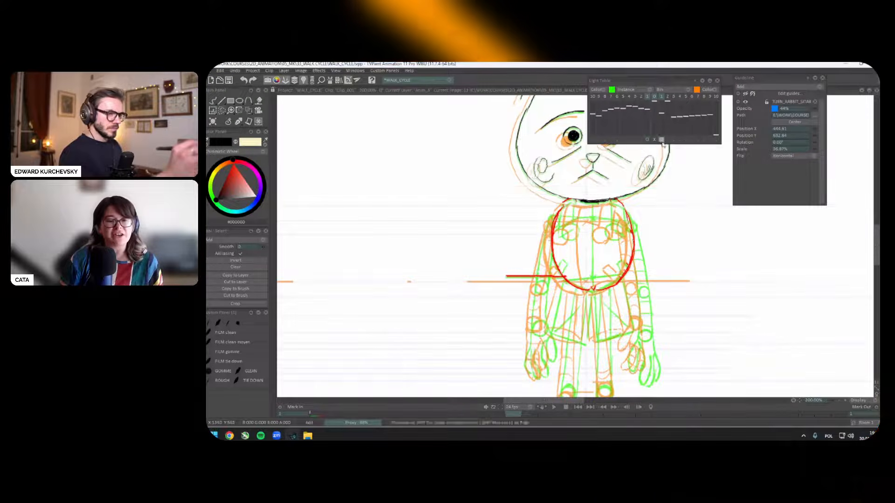
left_click_drag(654, 242, 659, 239)
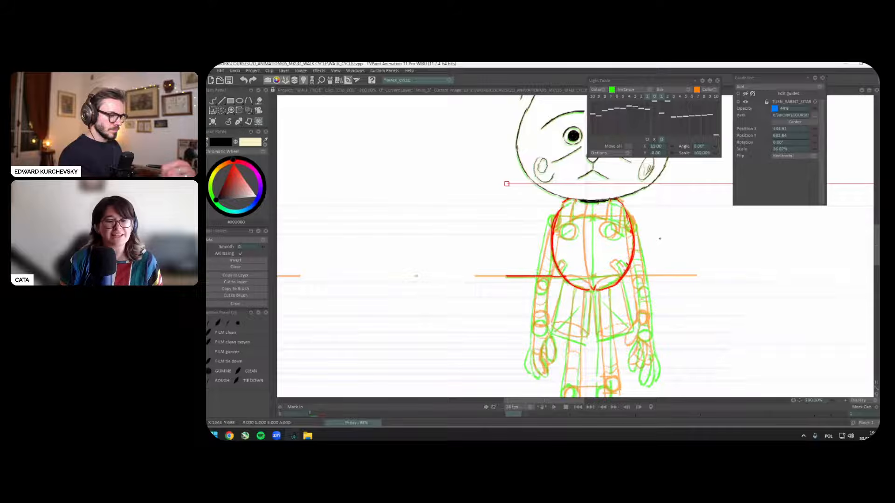
left_click(661, 140)
Step: Return to the brush in red and draw the first overall strap with its button and the torso's curved centre line
left_click(239, 122)
left_click(239, 128)
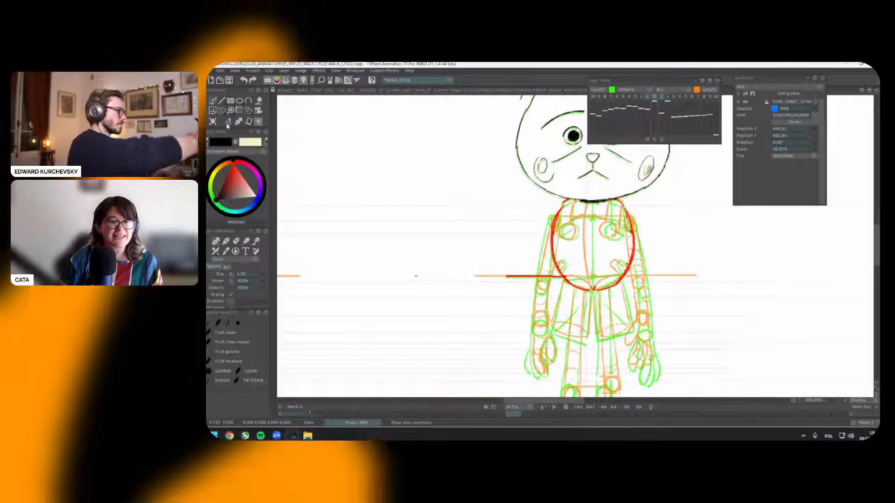
left_click_drag(450, 260, 461, 266)
left_click(233, 164)
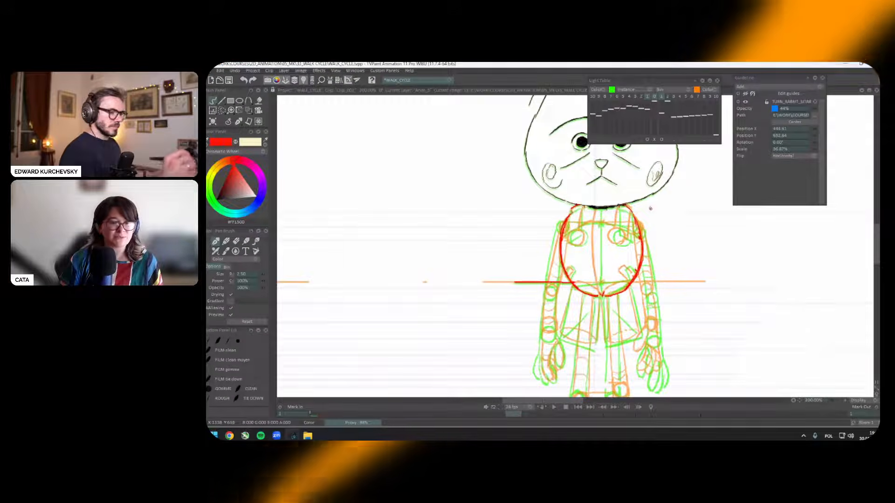
scroll(586, 206, "up", 1)
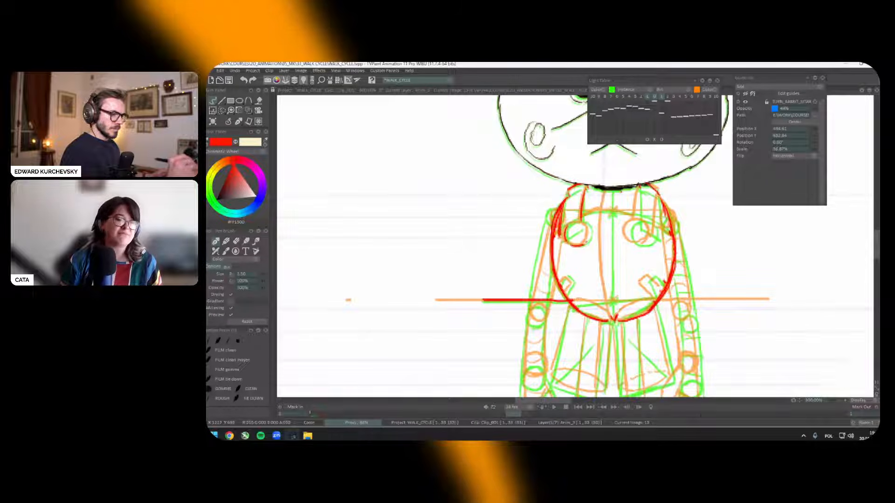
left_click_drag(587, 233, 585, 256)
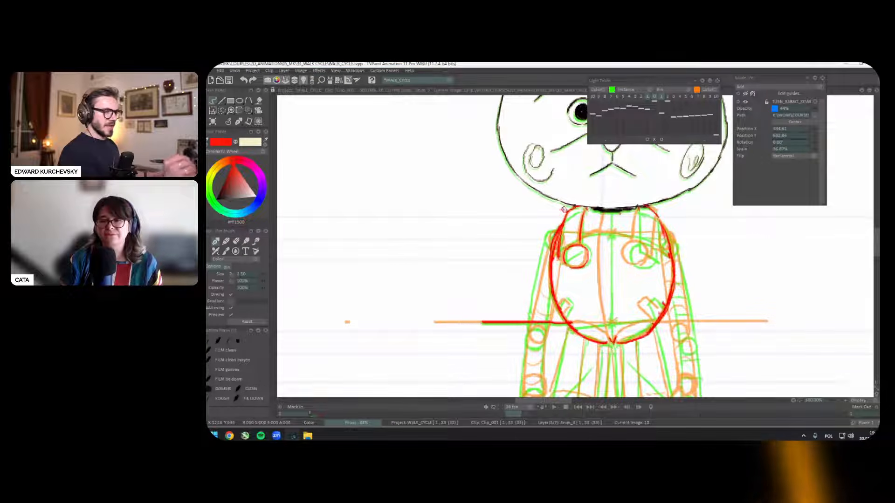
mouse_move(587, 233)
left_mouse_down()
mouse_move(574, 217)
mouse_move(589, 236)
mouse_move(596, 326)
left_mouse_up()
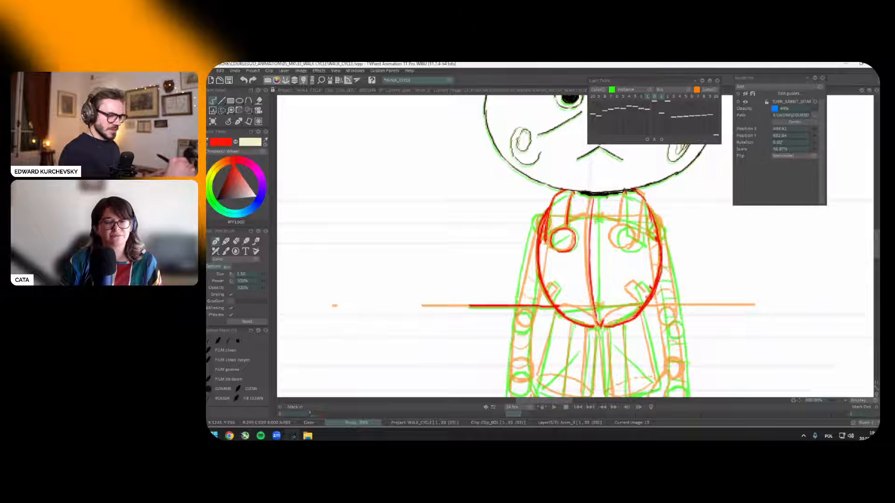
Step: Draw the slanted pocket details and the second overall strap with its round button in red on the torso
mouse_move(614, 276)
left_mouse_down()
mouse_move(611, 263)
mouse_move(637, 246)
left_mouse_up()
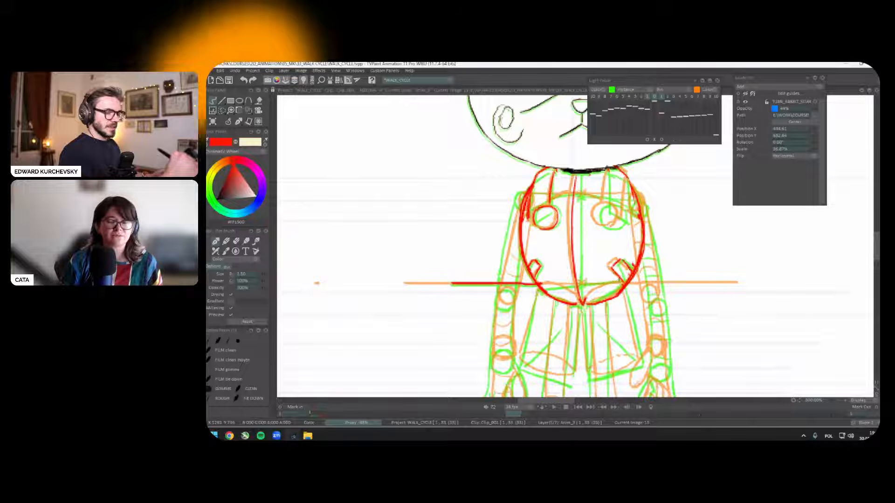
left_click_drag(631, 224, 633, 257)
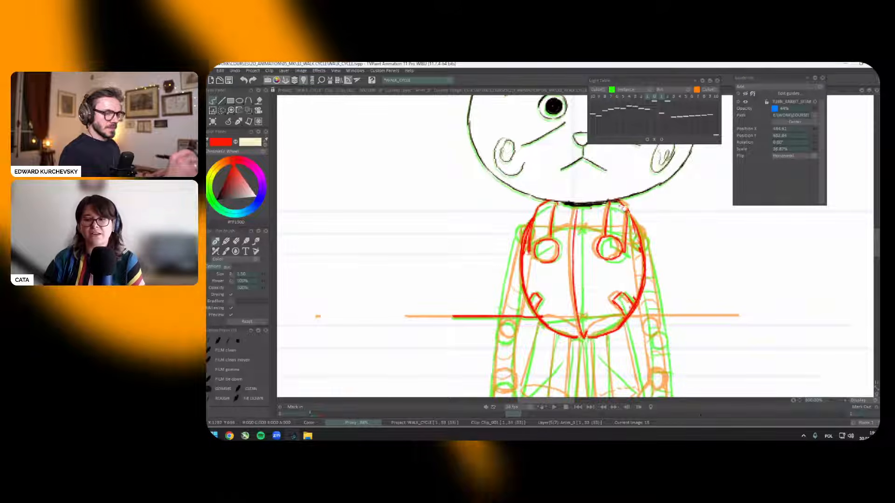
left_click_drag(621, 203, 625, 200)
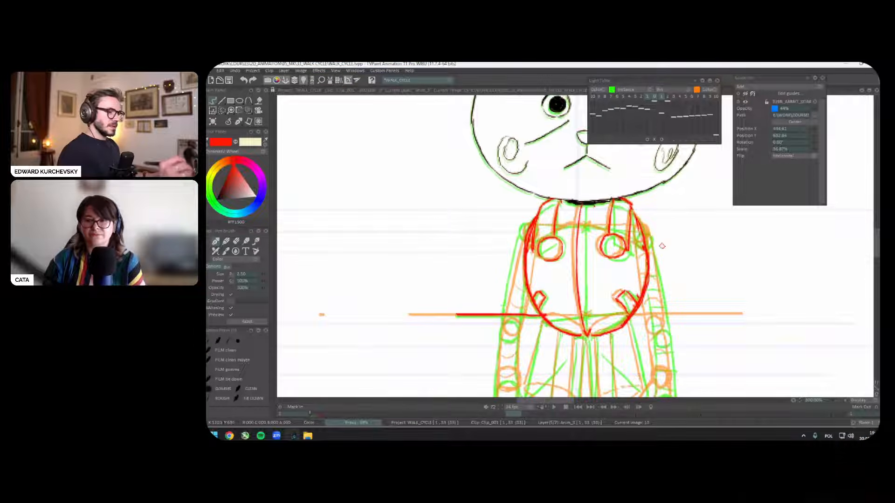
Step: Complete the overalls in red with the curved neckline and the V-shaped lower edges at the crotch
left_click_drag(647, 264, 650, 235)
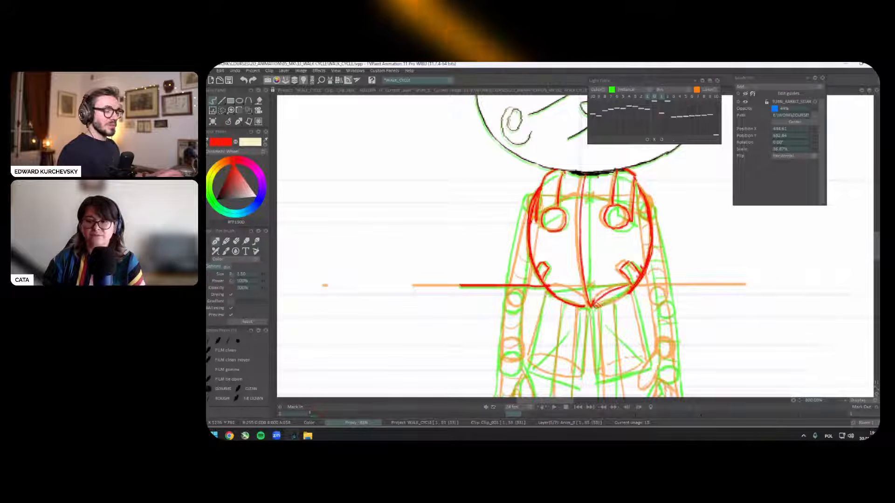
mouse_move(555, 288)
left_mouse_down()
mouse_move(546, 278)
mouse_move(581, 295)
left_mouse_up()
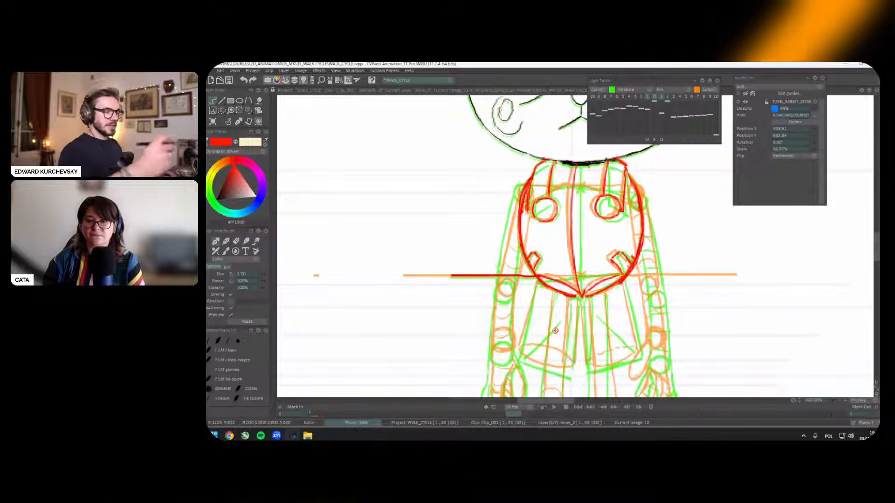
scroll(555, 330, "down", 2)
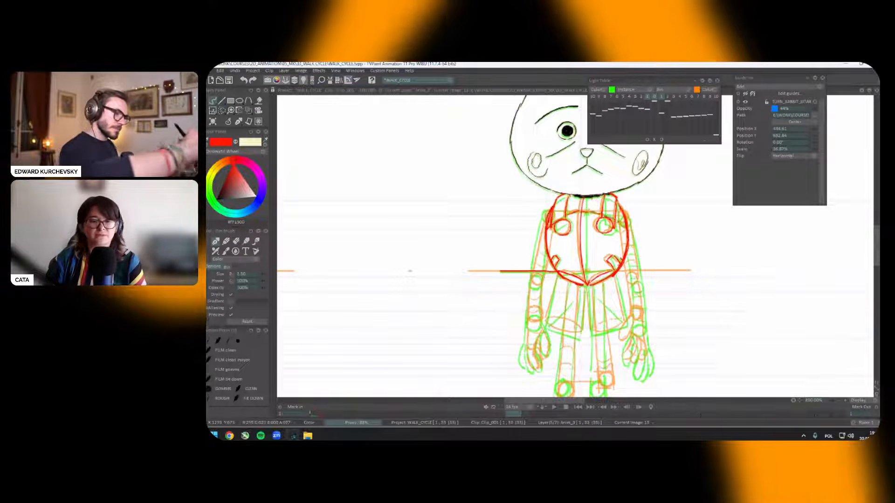
Step: Switch to black and mark the chest and hip centres of this torso with small crosses
left_click(230, 196)
scroll(594, 204, "up", 2)
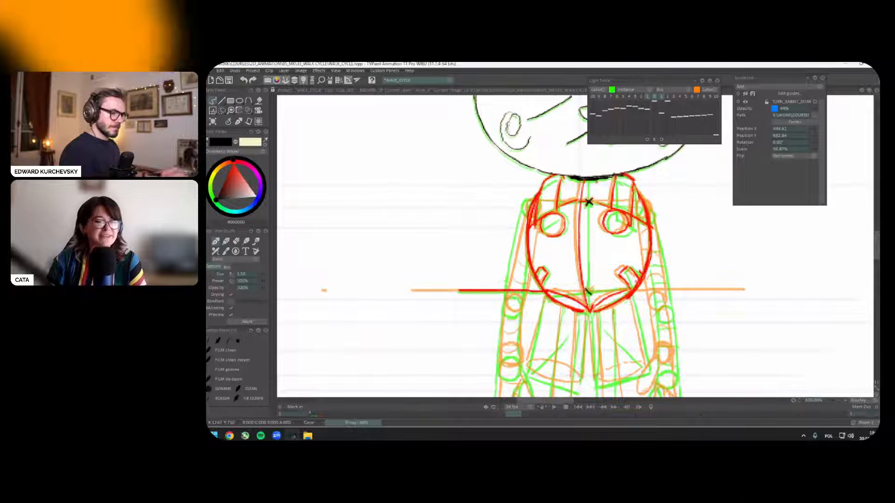
left_click_drag(591, 293, 592, 295)
left_click_drag(592, 289, 586, 296)
left_click_drag(609, 268, 607, 265)
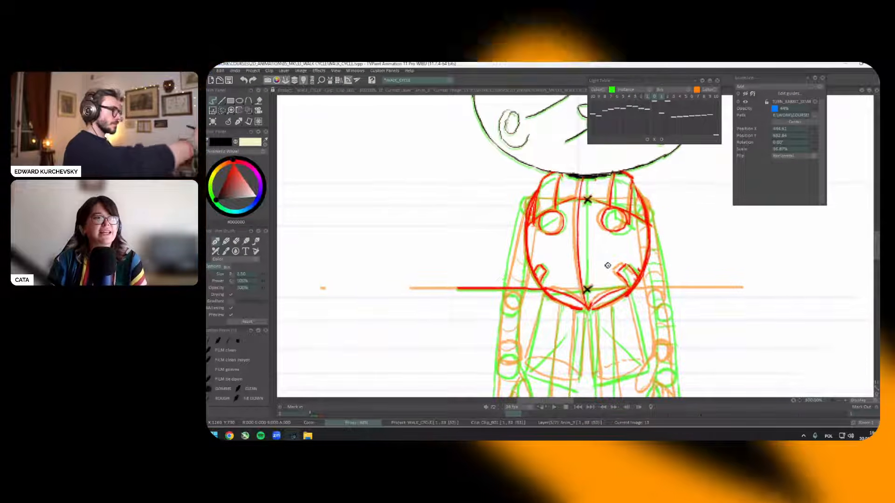
left_click_drag(640, 226, 640, 208)
Step: Try a straight black hip line across the torso through the lower cross with the Line tool, and undo it
left_click(222, 101)
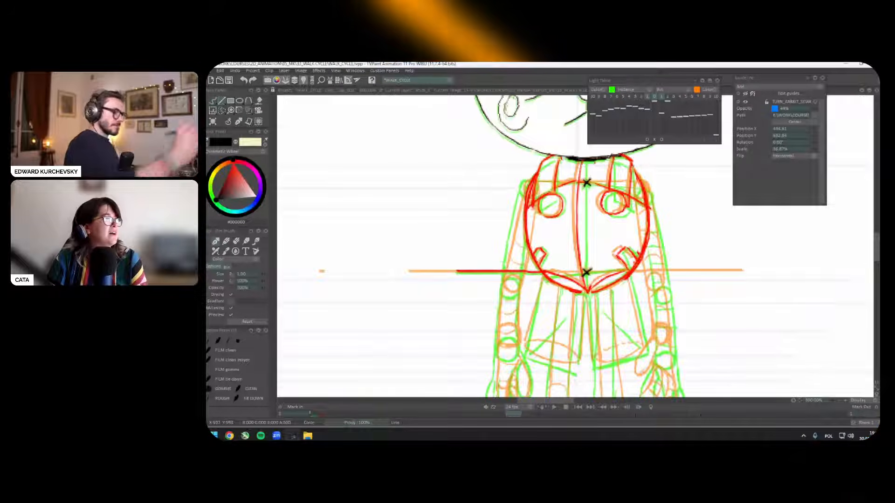
left_click_drag(628, 271, 630, 270)
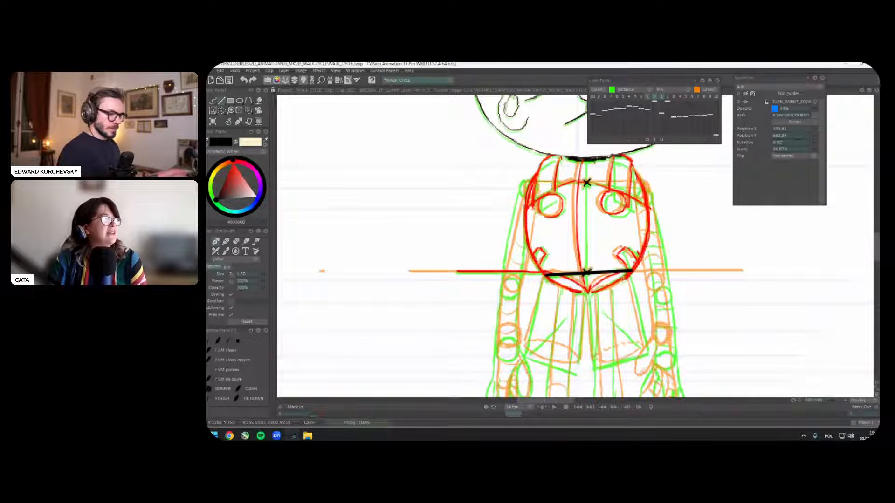
key("ctrl+z")
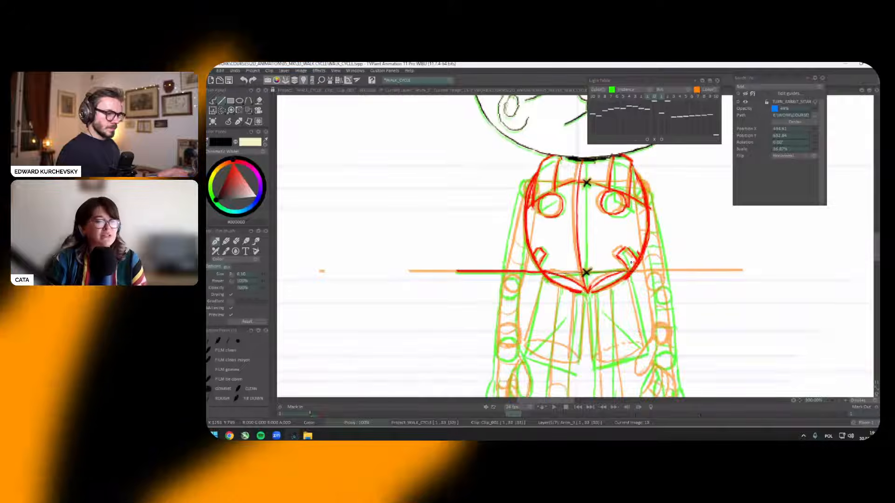
Step: Draw a straight black shoulder line across the frame 13 torso through the upper cross, and turn off the light table
left_click_drag(537, 182, 539, 196)
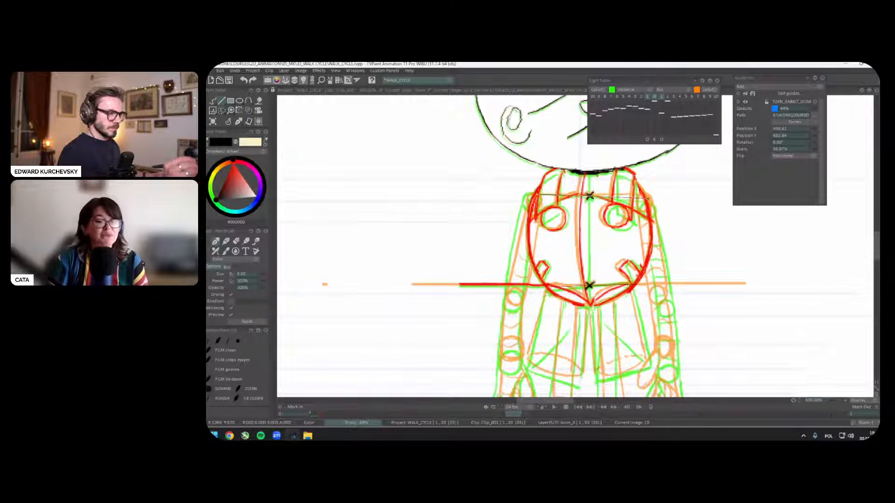
left_click_drag(648, 197, 649, 196)
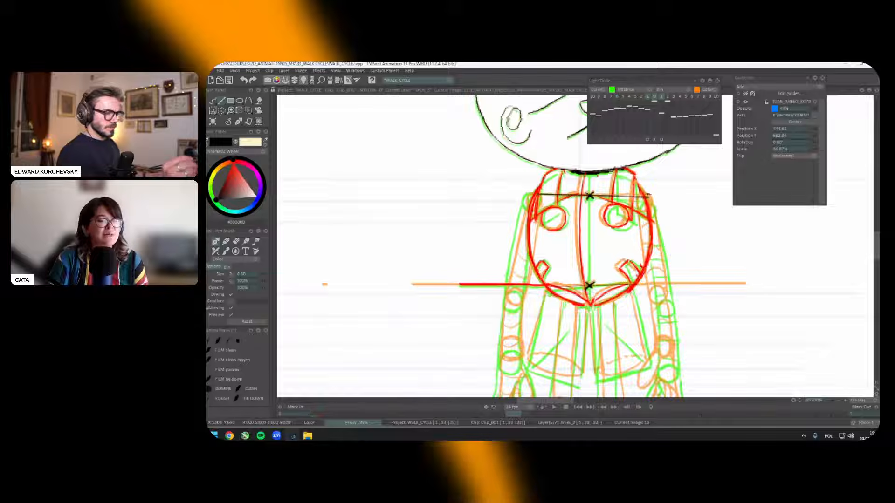
key("l")
Step: Flip back and forth through the neighbouring front-view drawings to compare the torso and its shoulder line from pose to pose
key("Left")
key("Left")
key("Right")
key("Right")
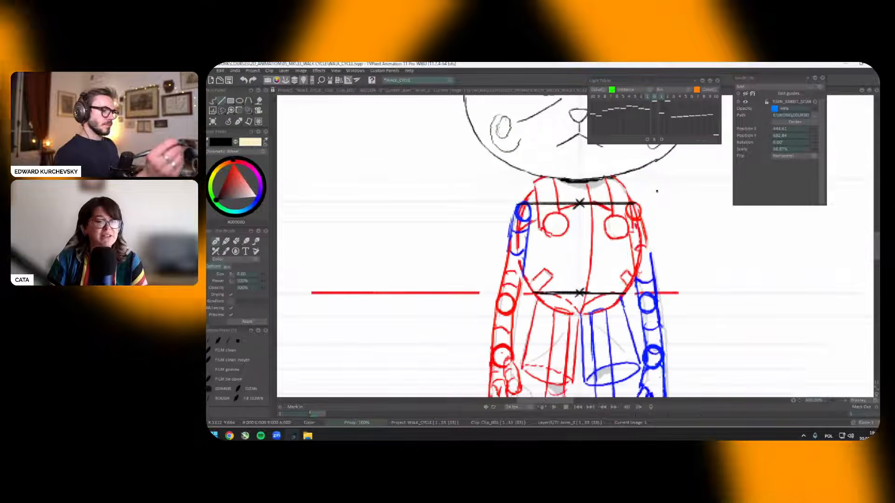
key("Left")
key("Left")
key("Right")
key("Left")
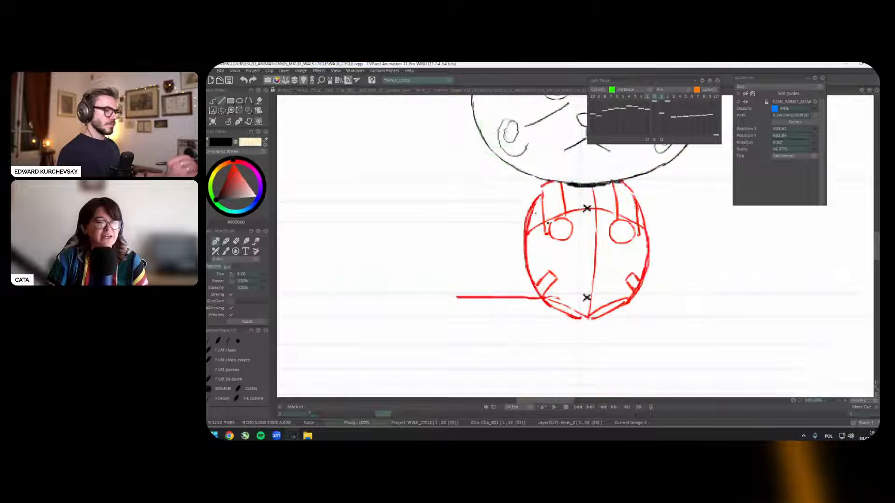
key("Right")
key("Right")
key("Left")
key("Left")
key("Right")
key("Left")
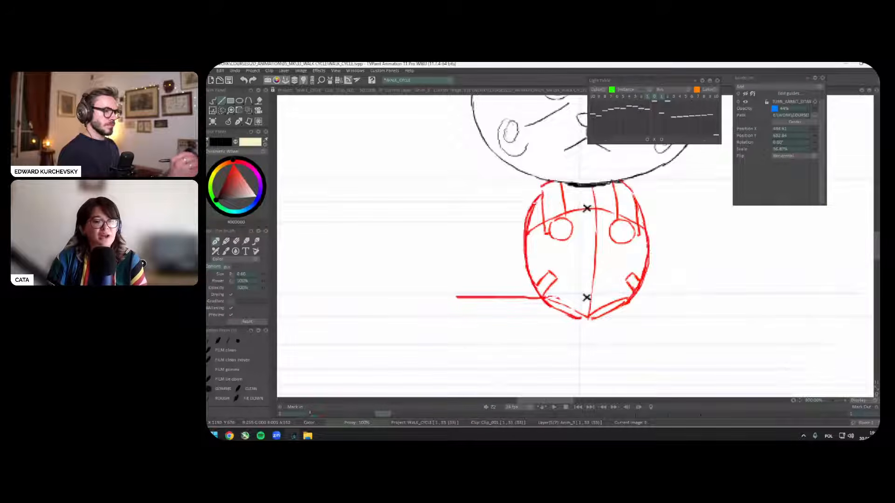
Step: At frame 5, turn on the light table and shift the previous drawing's overlay to line up with the torso
left_click_drag(533, 203, 615, 212)
key("l")
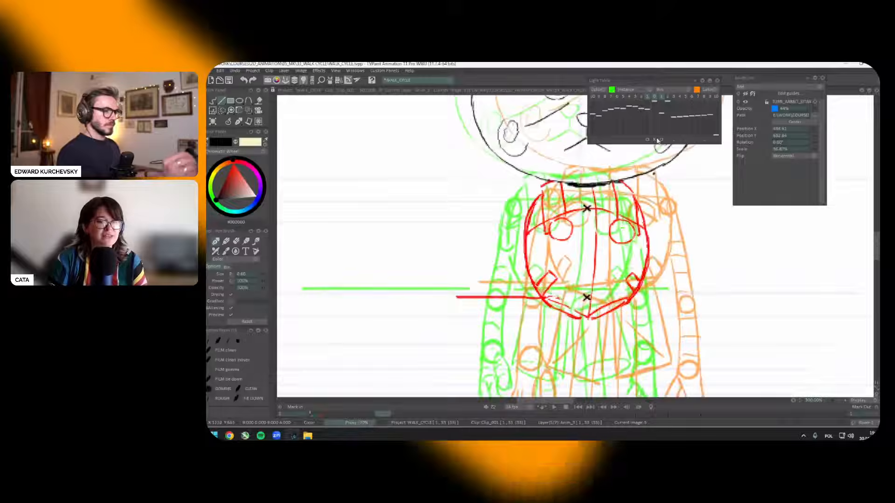
left_click(653, 139)
left_click(647, 140)
left_click_drag(639, 214, 652, 232)
left_click(660, 97)
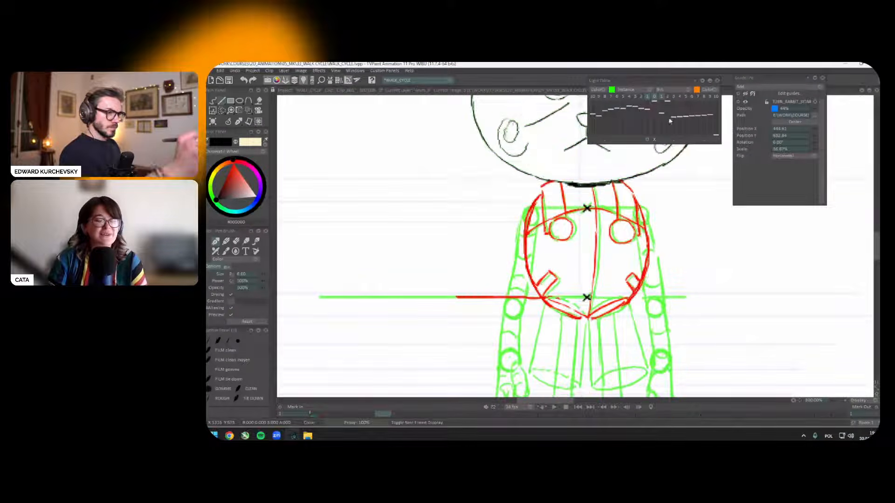
Step: Align the next drawing's overlay with the frame 5 torso, show both neighbours, and add a straight black shoulder line through the upper cross
left_click(646, 97)
left_click(661, 139)
left_click_drag(643, 245, 634, 249)
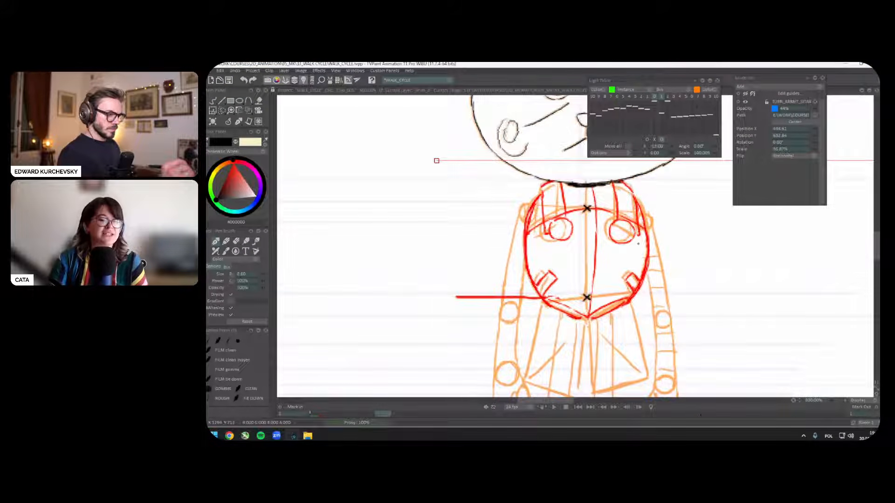
left_click(661, 139)
left_click(647, 96)
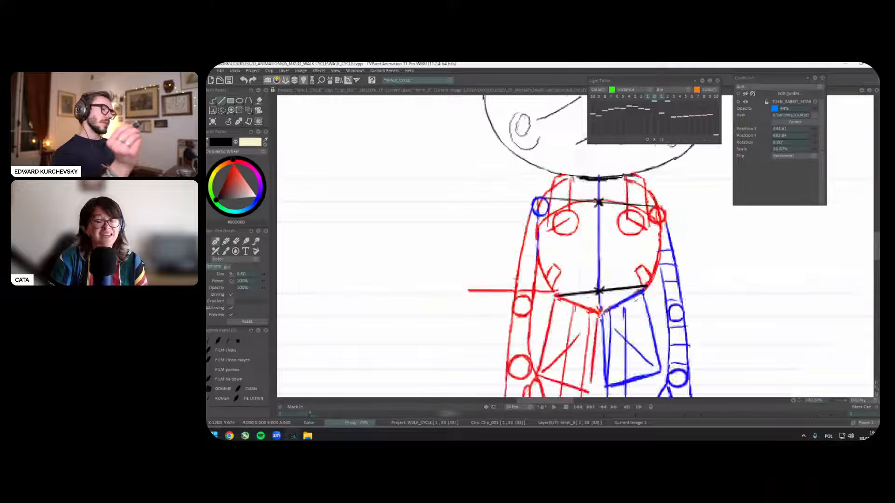
key("space")
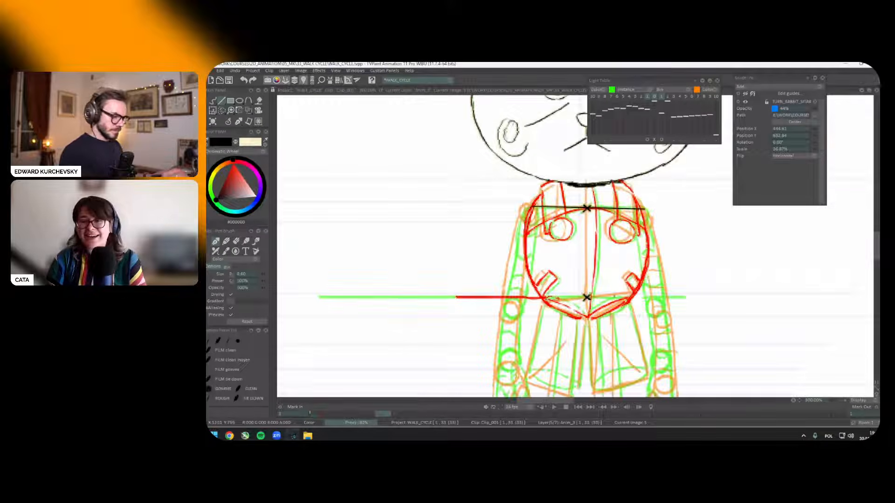
Step: Go to frame 21, cut away the overalls details inside the front-view torso outline, and return to the drawing brush
scroll(694, 294, "down", 3)
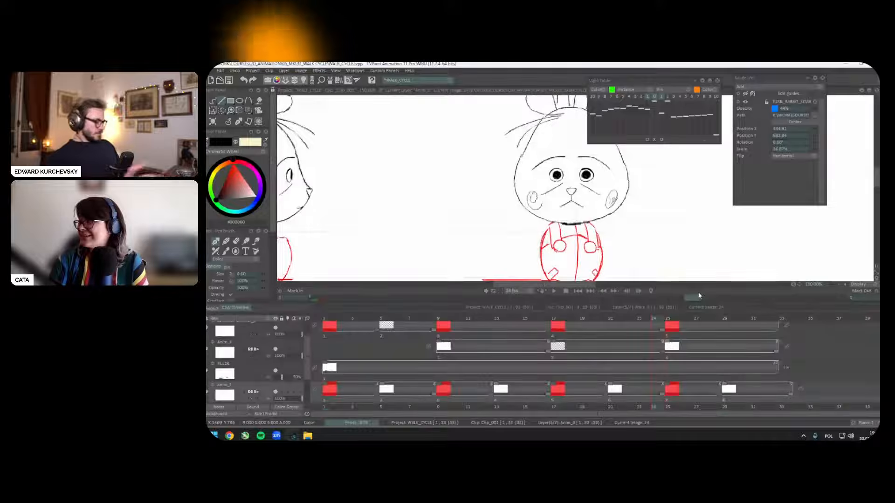
key("ctrl+t")
key("ctrl+t")
key("Right")
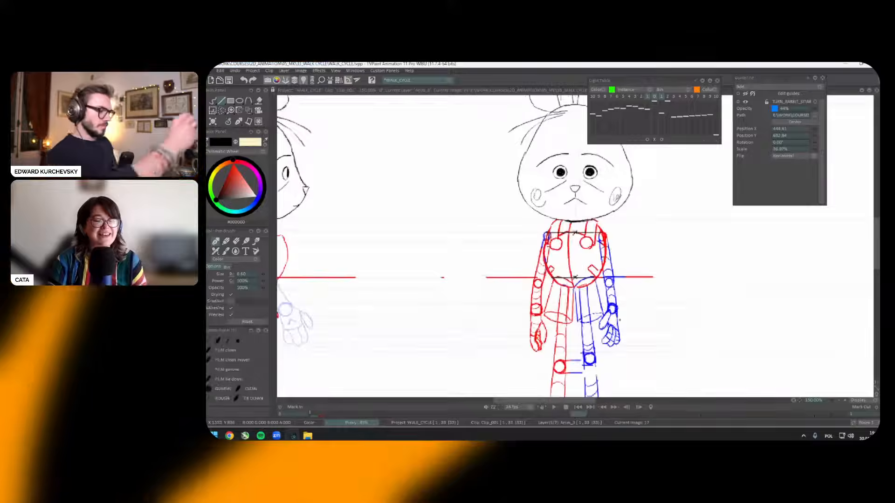
key("Left")
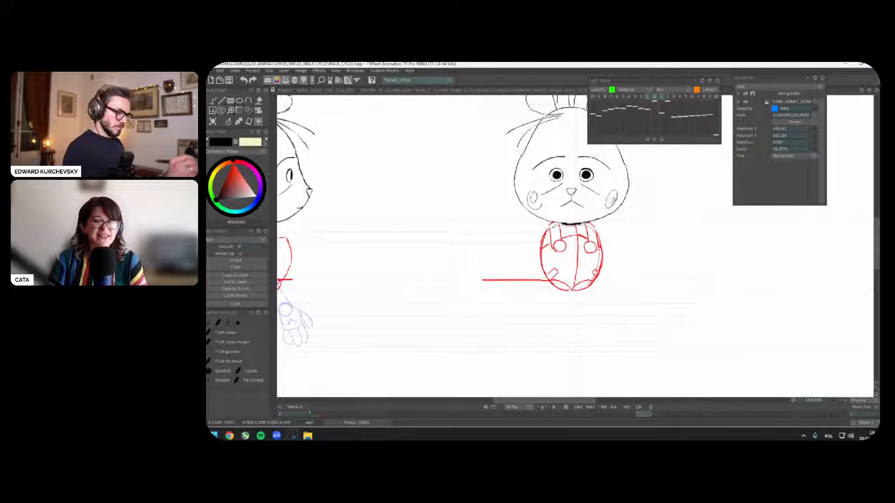
left_click(228, 121)
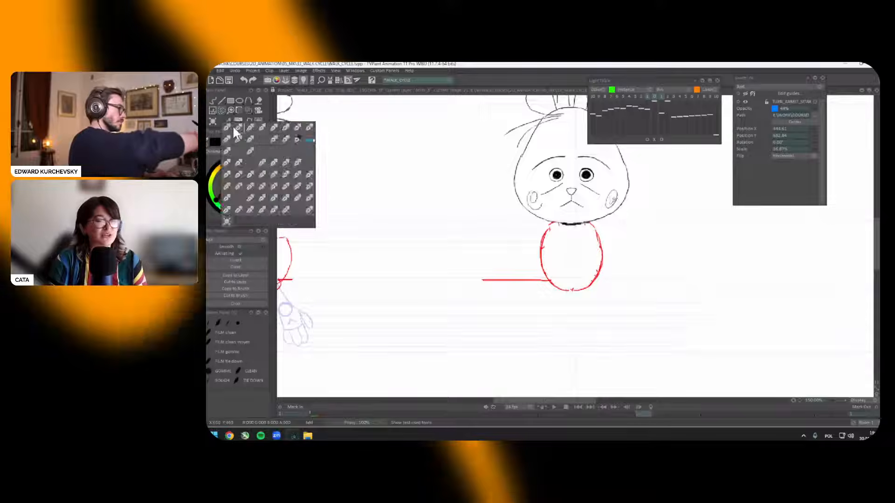
left_click(225, 125)
Step: Shift the previous drawing's green light table overlay to line up with the frame 21 torso
left_click(650, 141)
left_click(654, 140)
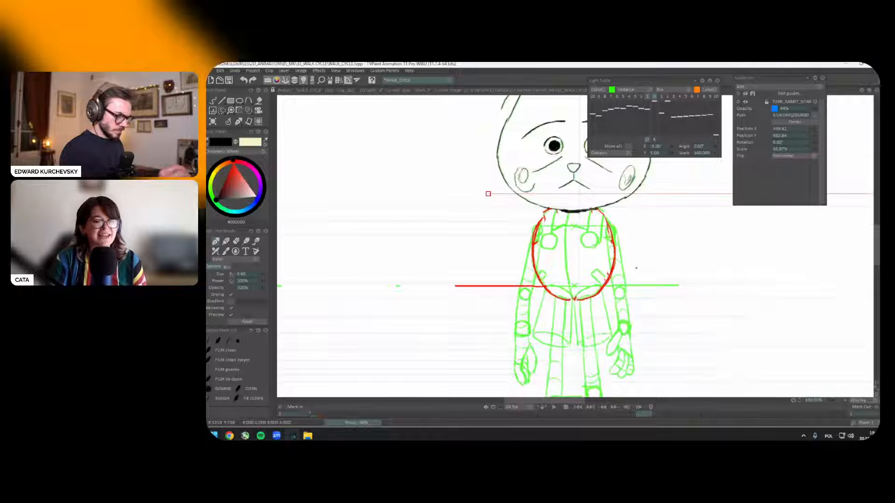
key("Tab")
key("Tab")
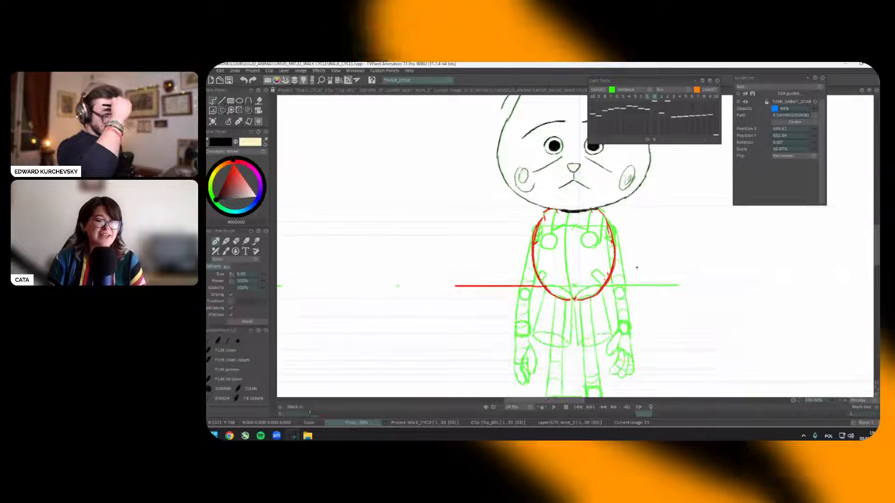
Step: Shift the next drawing's orange overlay to match the frame 21 torso, and display both neighbouring drawings together
left_click(660, 96)
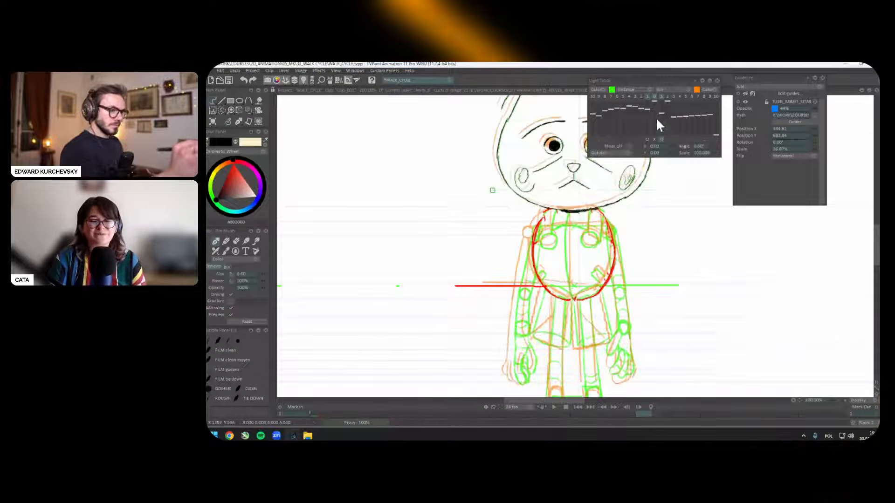
key("Left")
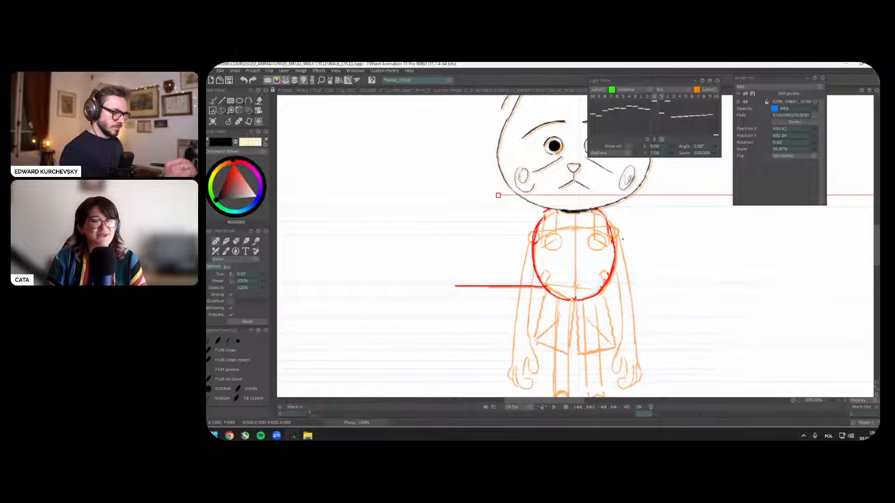
key("Left")
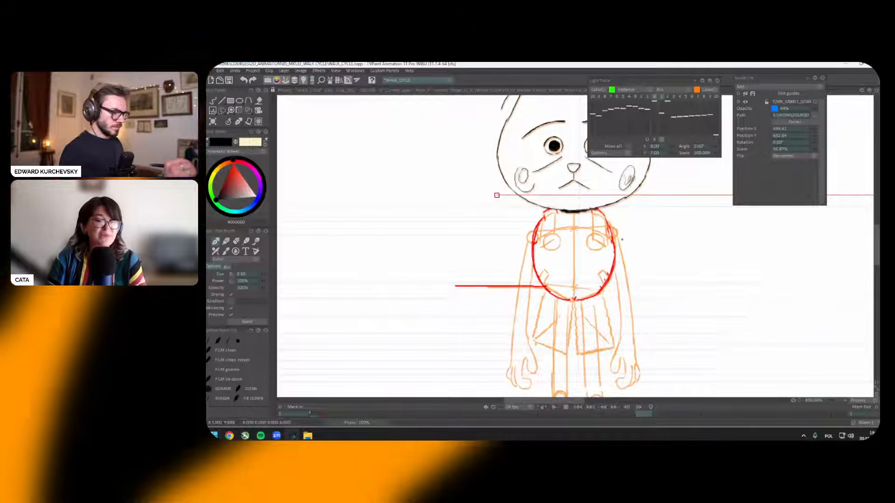
left_click(647, 97)
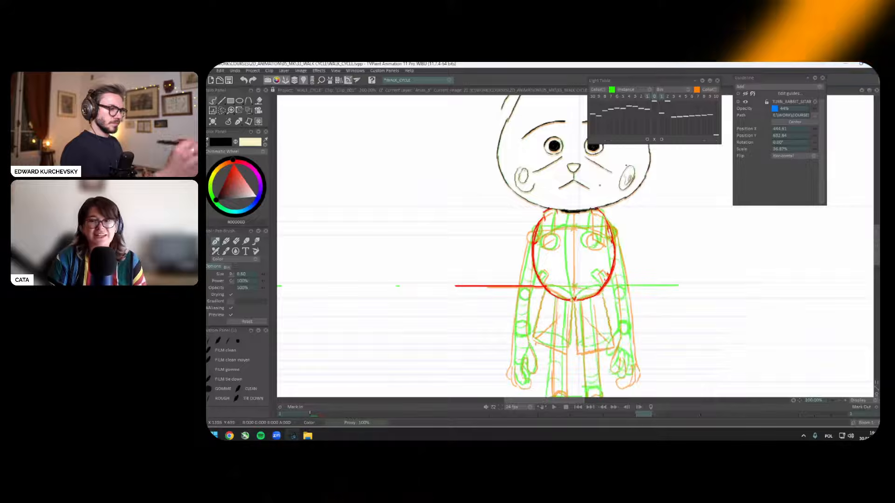
Step: Draw the two round buttons and both overall straps in red on the frame 21 torso
scroll(515, 235, "up", 2)
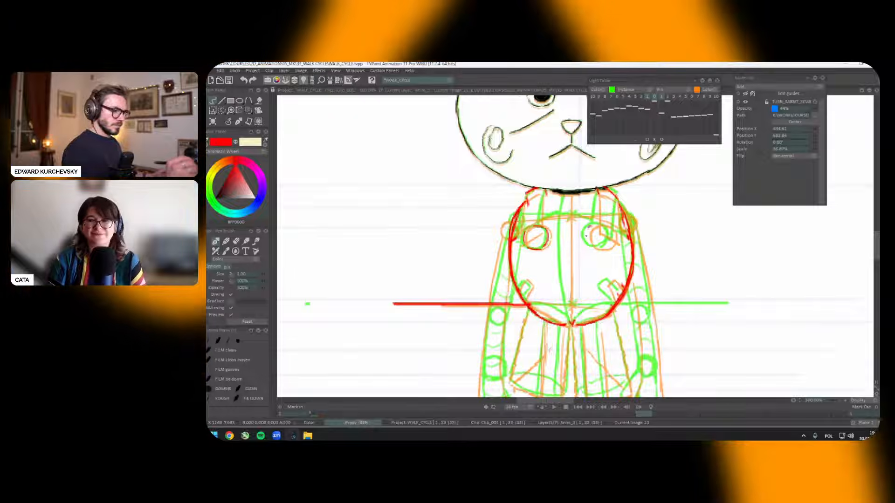
left_click_drag(590, 227, 591, 245)
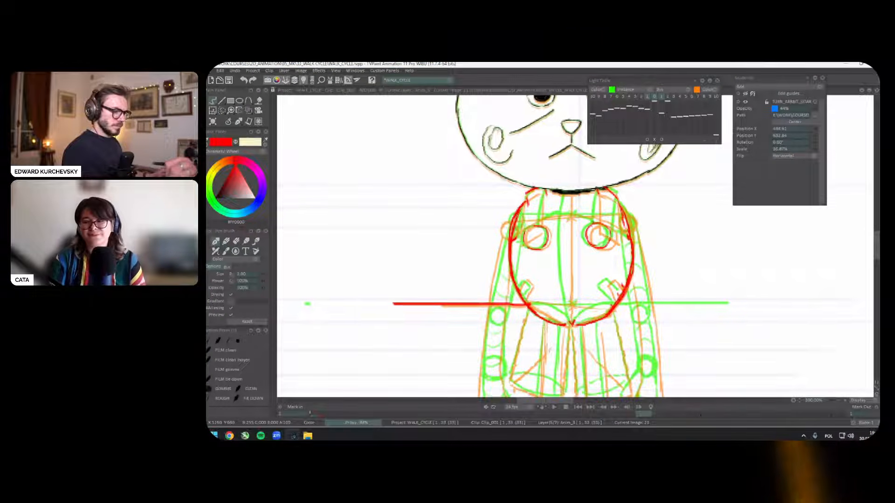
left_click_drag(595, 203, 593, 207)
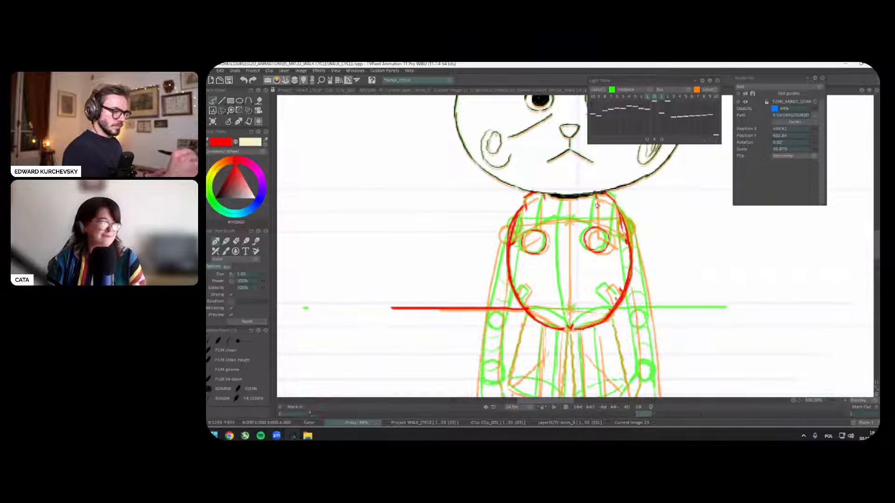
left_click_drag(613, 206, 611, 245)
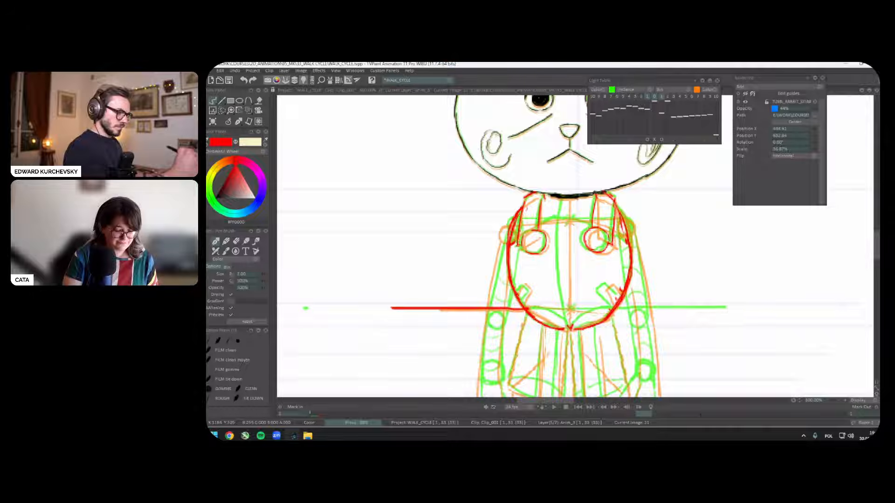
left_click_drag(598, 241, 600, 239)
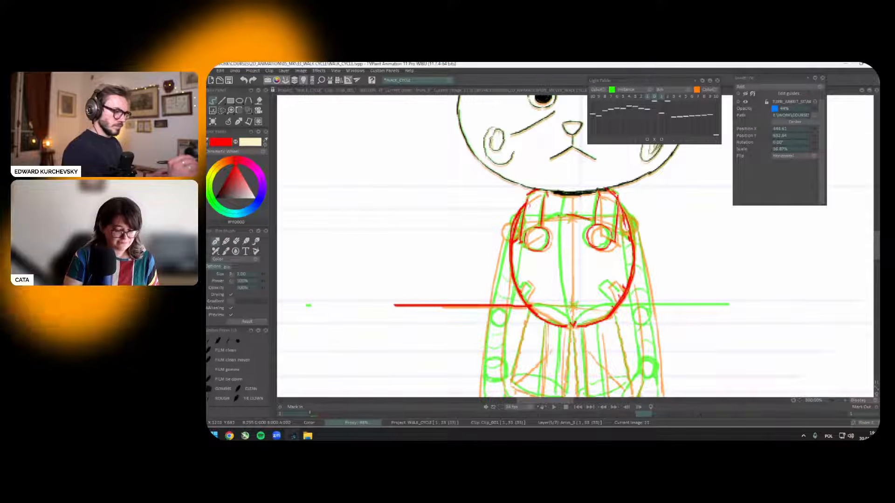
Step: Complete the overalls in red with the curved neckline, V-shaped lower edges, slanted pockets and vertical centre line
left_click_drag(526, 228, 525, 225)
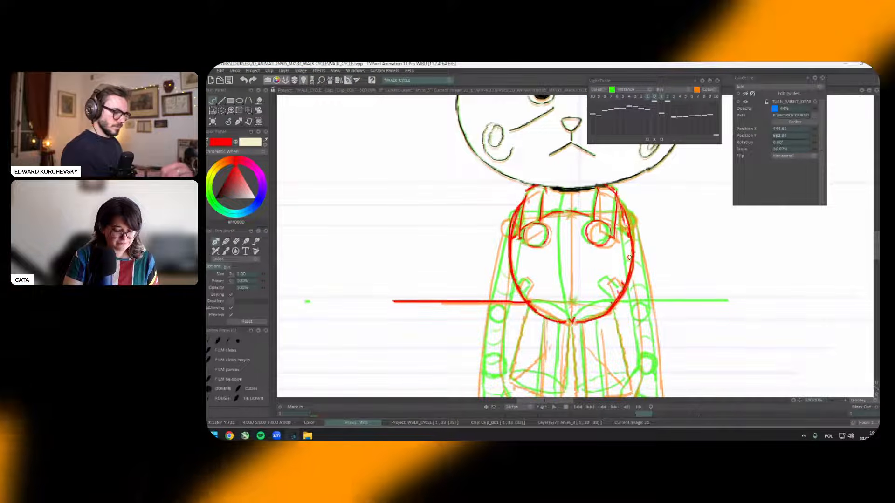
left_click_drag(601, 228, 596, 208)
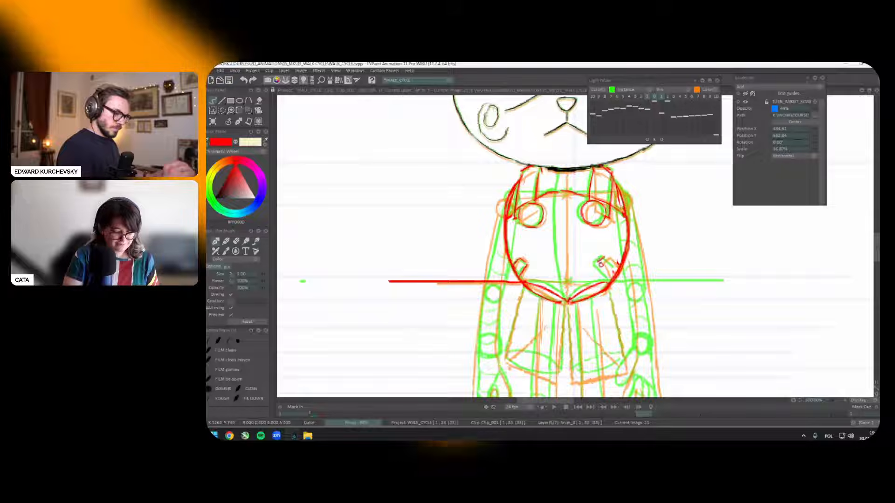
mouse_move(599, 264)
left_mouse_down()
mouse_move(609, 275)
mouse_move(599, 257)
left_mouse_up()
left_click_drag(562, 176, 559, 230)
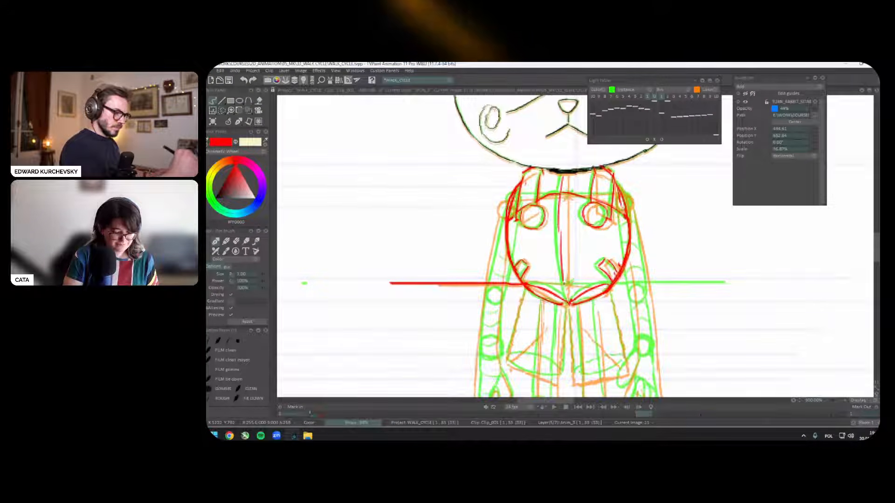
Step: Mark the chest and hip centres with black crosses and draw straight shoulder and hip lines through them with the Line tool
left_click(214, 199)
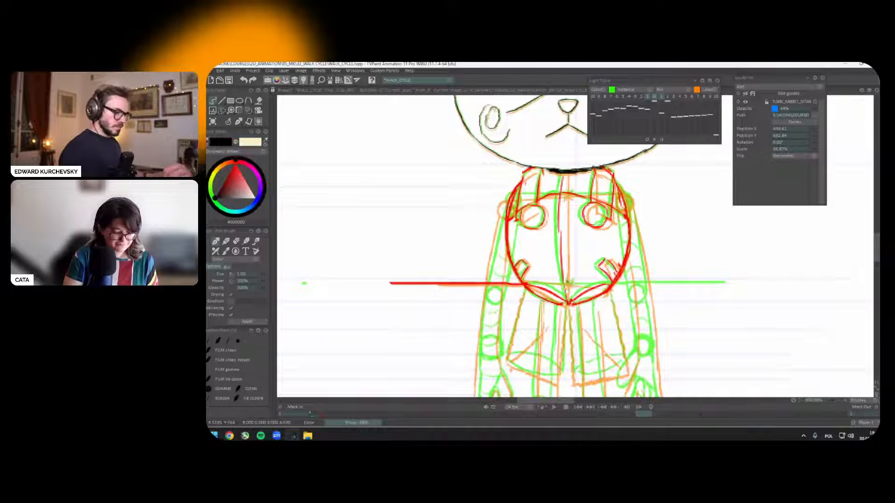
left_click_drag(564, 191, 564, 198)
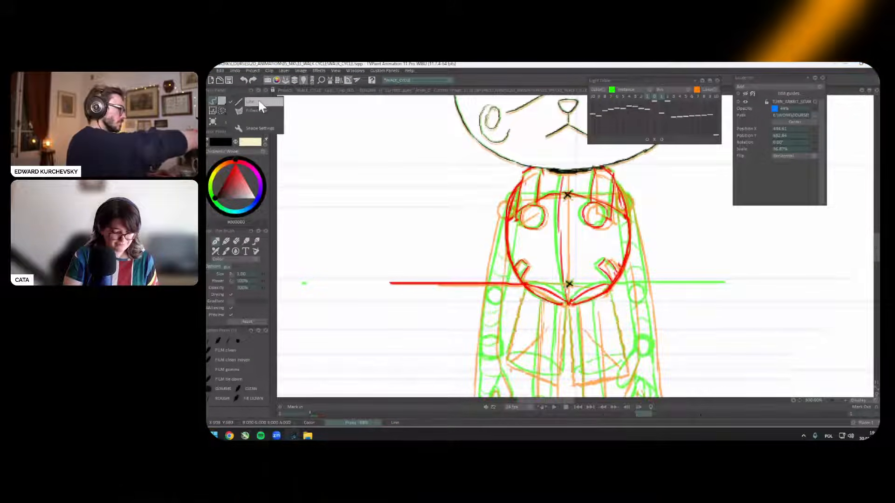
left_click(260, 103)
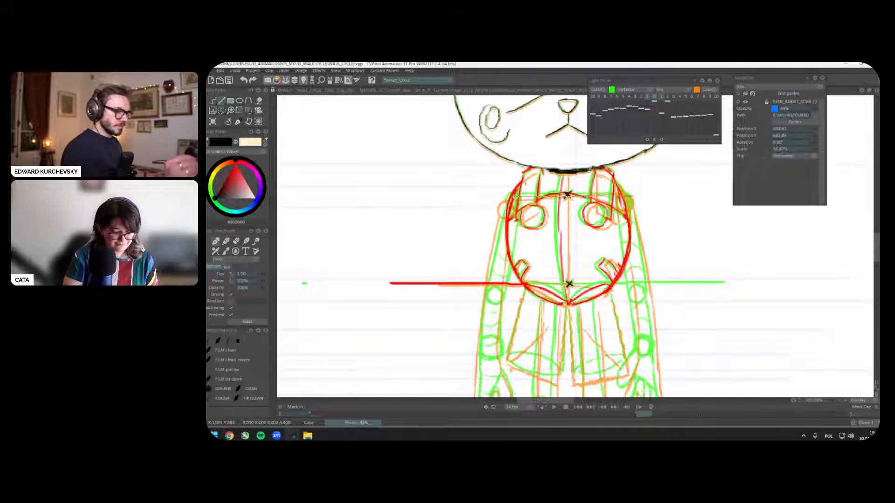
left_click_drag(513, 195, 622, 195)
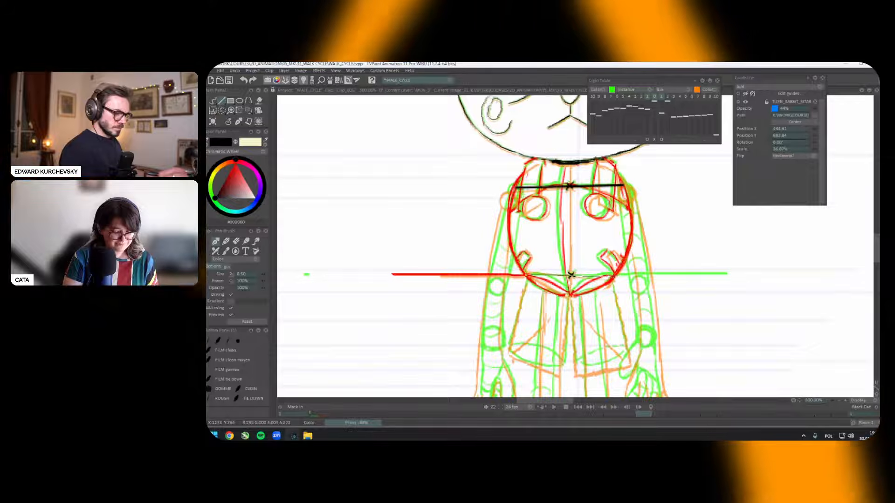
key("l")
scroll(673, 225, "down", 2)
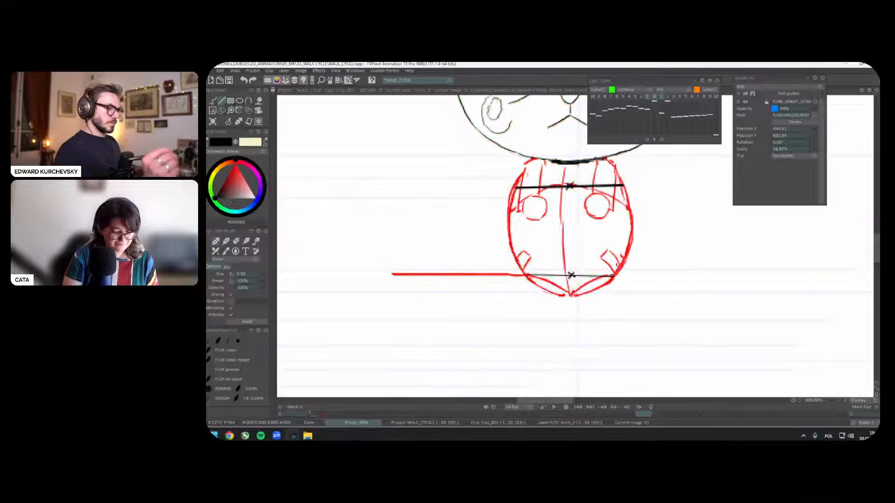
Step: Switch the colour back to red and step forward to the front-view drawing at frame 25
scroll(673, 225, "down", 2)
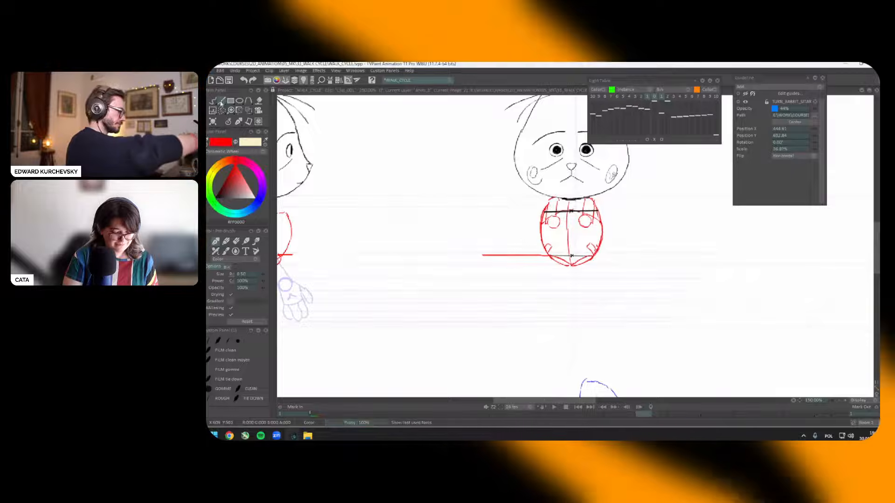
left_click(216, 198)
left_click(237, 163)
key("Right")
key("Right")
key("Right")
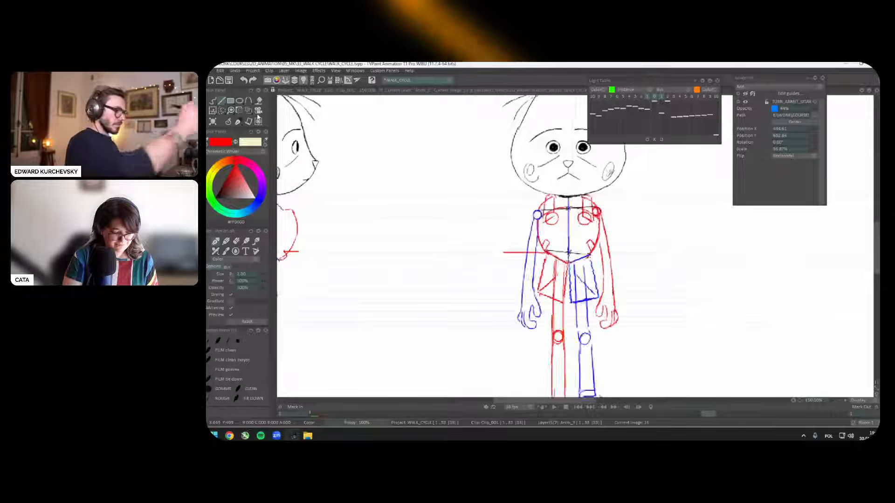
Step: Compare the frames around the front-view torso and shorten the torso layer's last exposure to match the end of the other layers
key("Left")
key("Left")
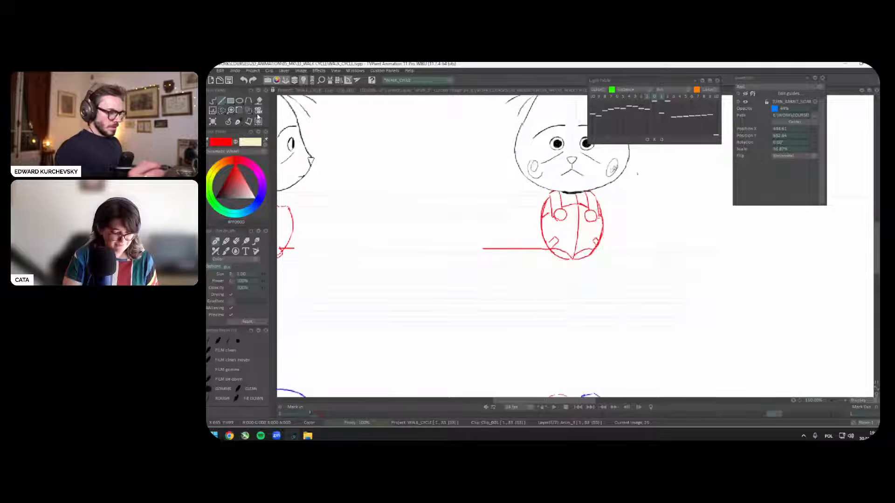
key("Right")
key("Tab")
key("Right")
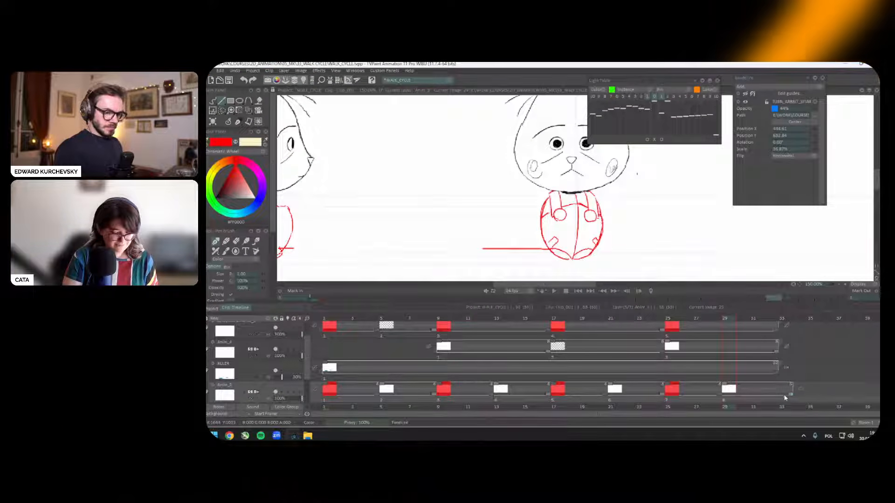
key("space")
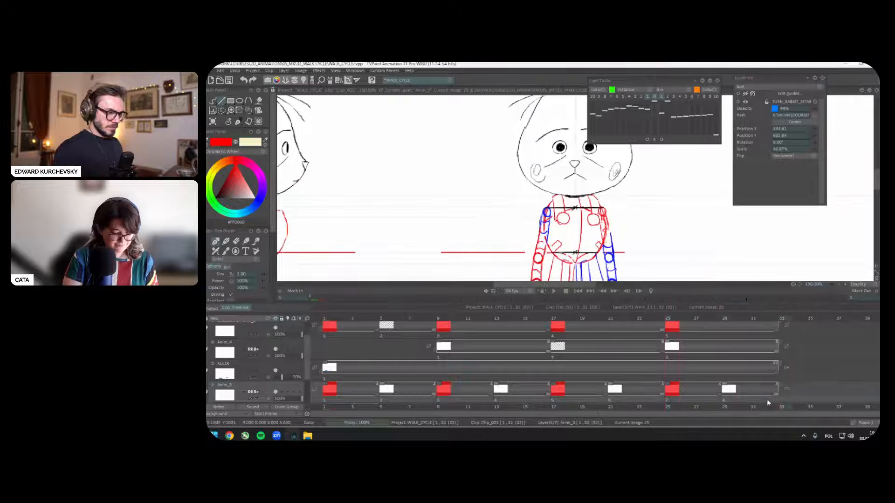
Step: Select the overalls details and stray hip line on the frame 29 front-view torso and delete them, keeping the body outline
key("Right")
key("s")
left_click_drag(597, 251, 595, 232)
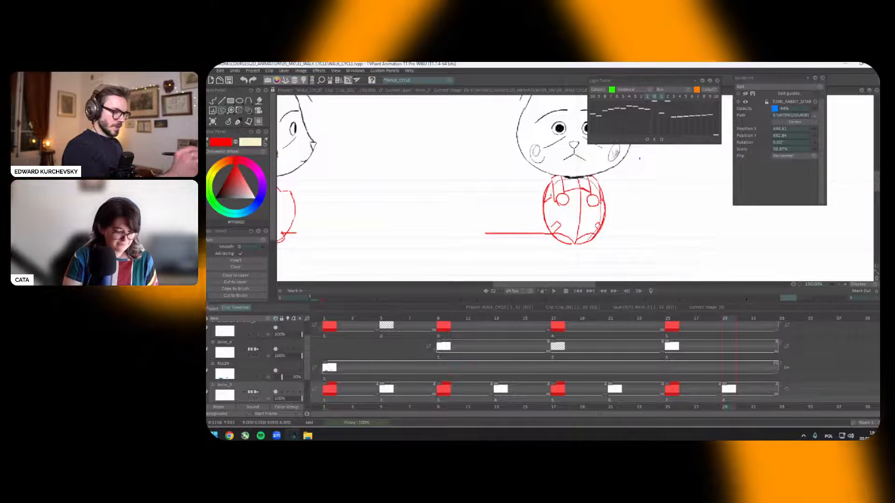
key("Delete")
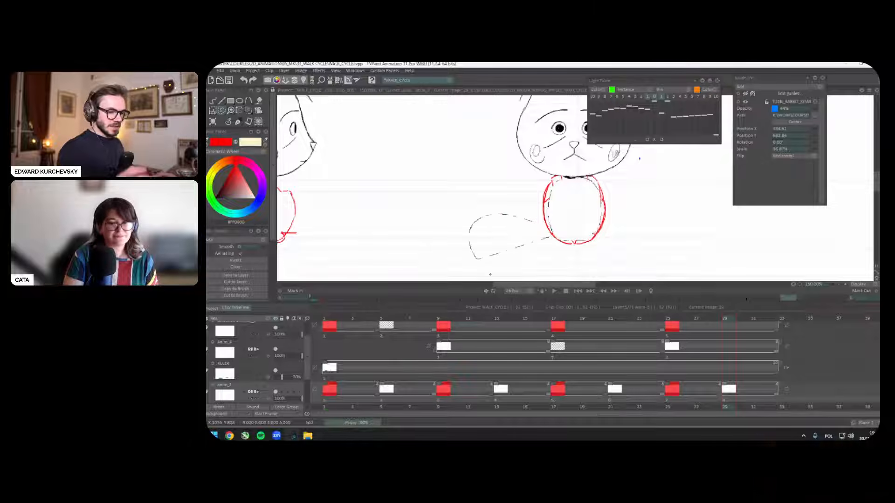
Step: Turn on the light table and shift the green previous drawing to line up with the frame 29 front-view torso
left_click(646, 140)
key("plus")
key("Tab")
left_click_drag(673, 238, 668, 255)
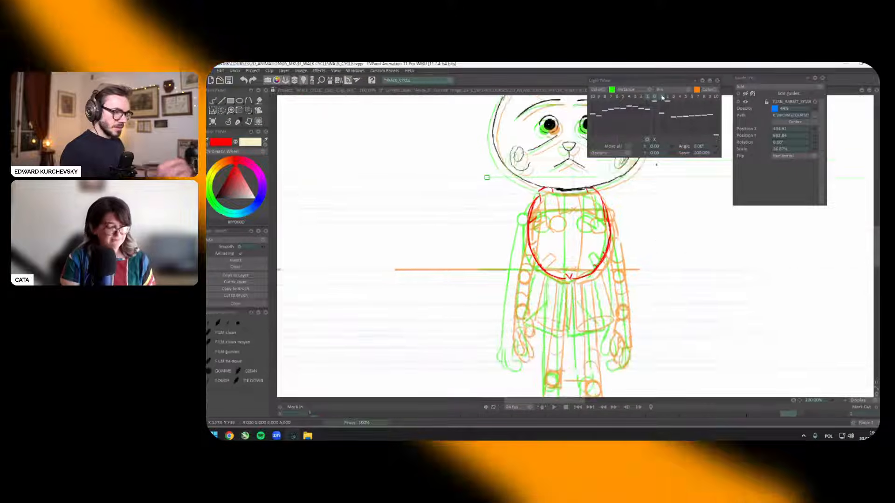
left_click(662, 97)
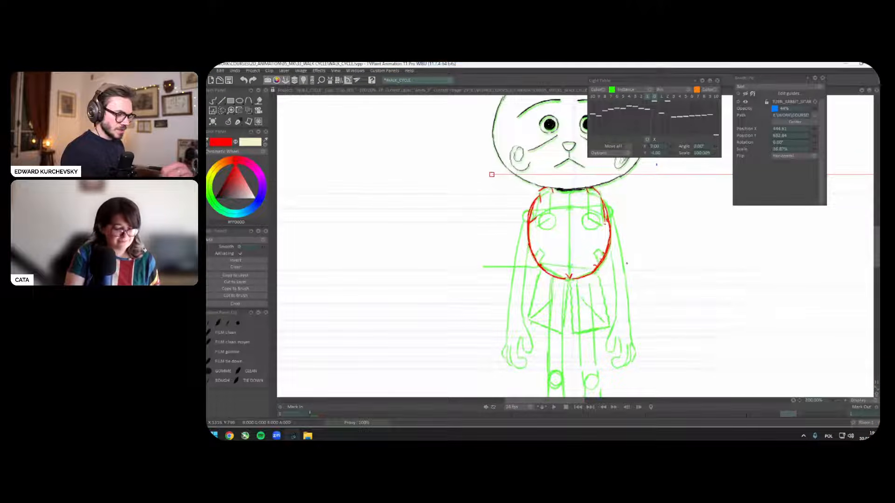
key("Tab")
key("Tab")
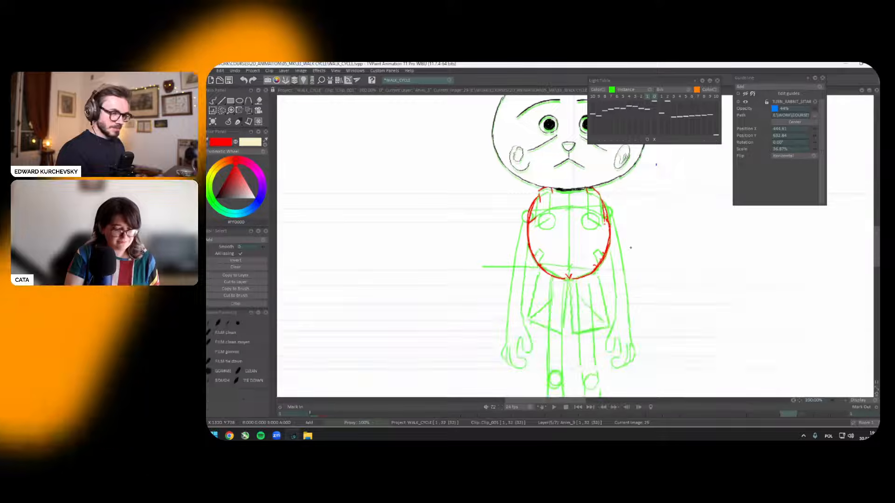
Step: Shift the orange next drawing on the light table to line up with the torso, and display both neighbouring drawings together
left_click(661, 96)
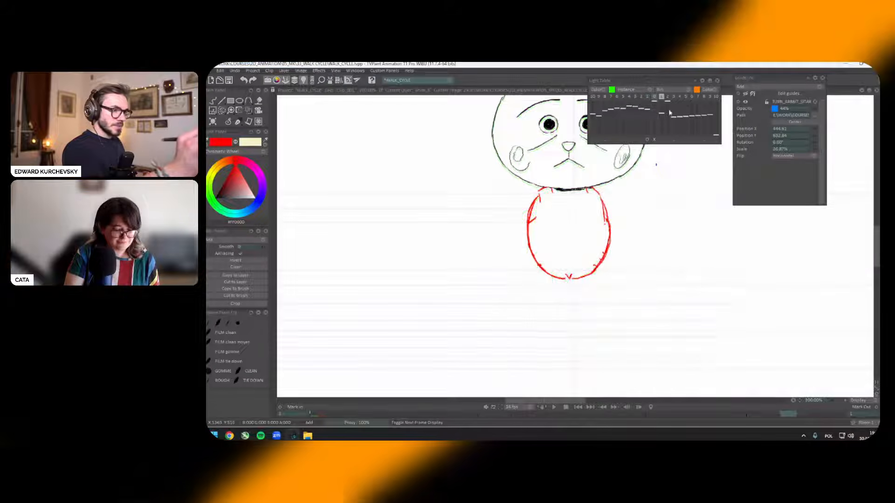
left_click_drag(665, 153, 638, 219)
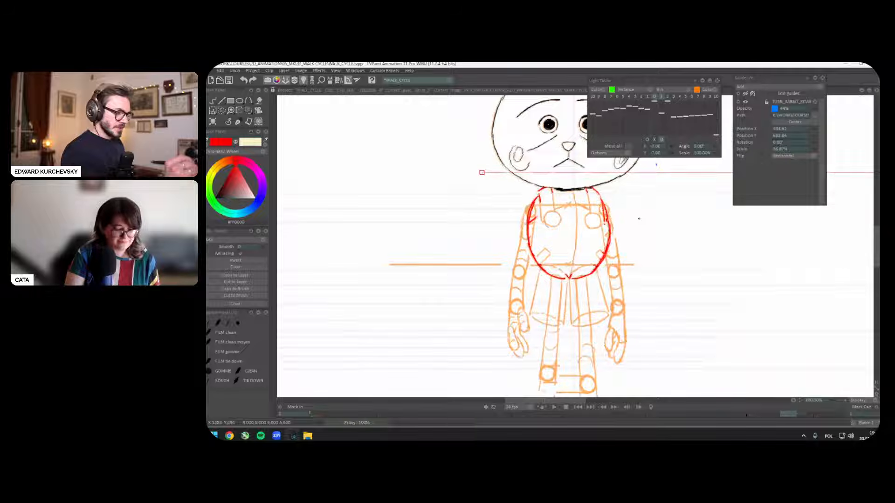
left_click(647, 97)
key("plus")
Step: Draw the two round buttons and both overall straps in red on the frame 29 torso with the freehand brush
left_click(228, 124)
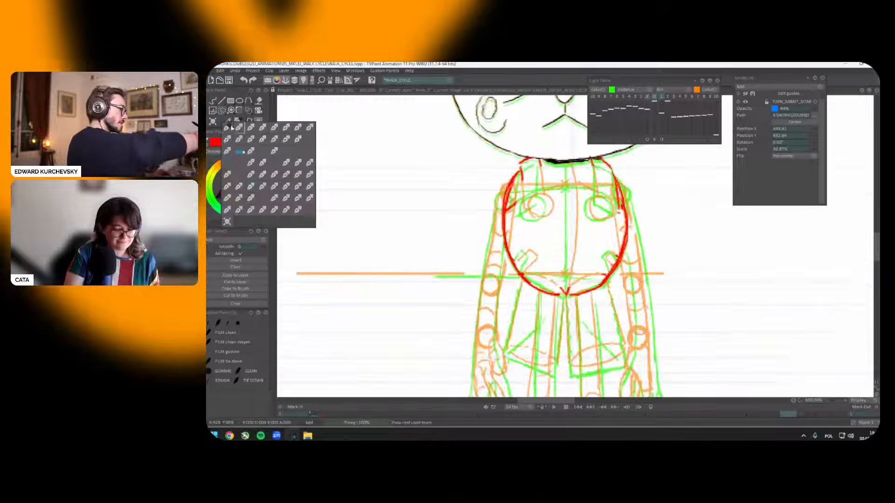
left_click(228, 126)
scroll(532, 214, "up", 2)
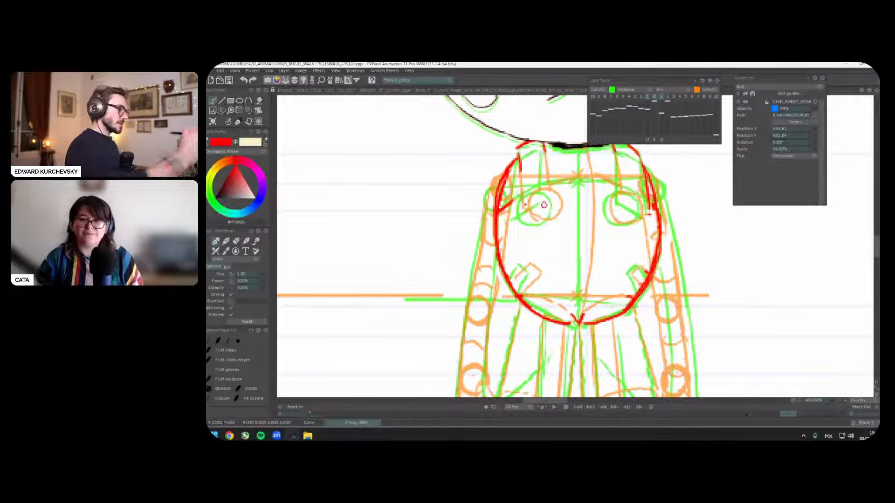
left_click_drag(539, 222, 527, 199)
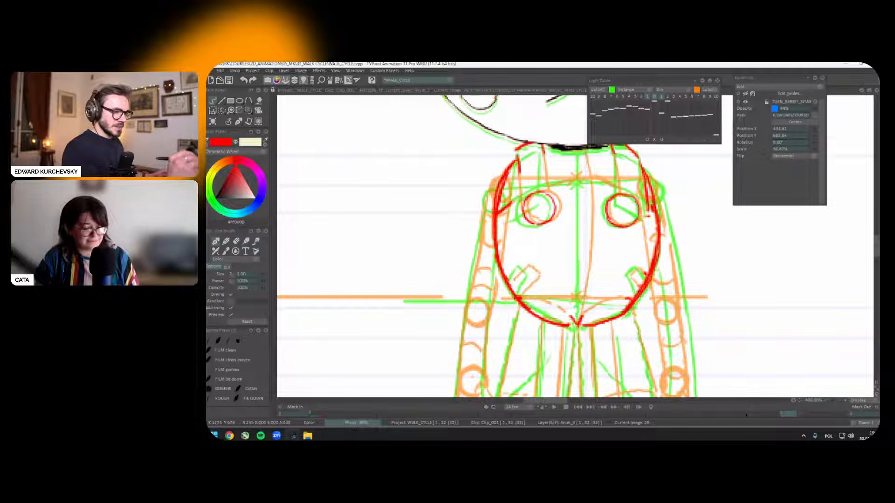
mouse_move(611, 164)
left_mouse_down()
mouse_move(597, 197)
mouse_move(604, 239)
left_mouse_up()
left_click_drag(626, 198, 629, 240)
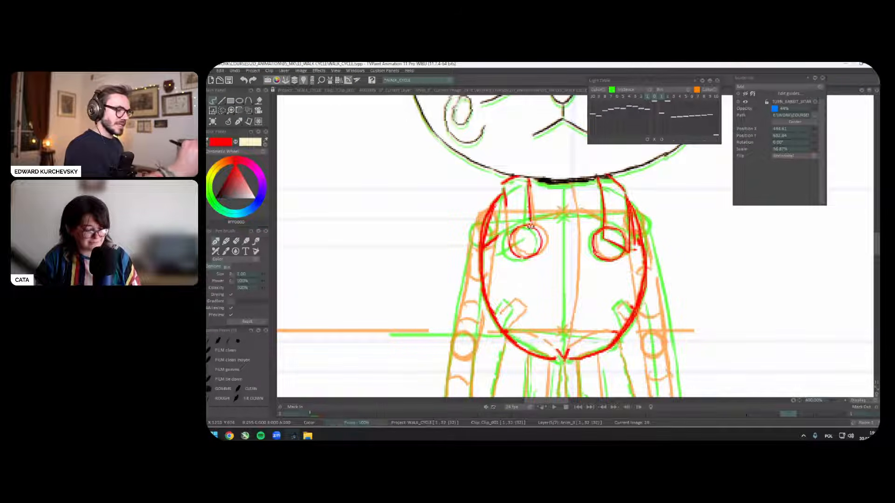
mouse_move(503, 235)
left_mouse_down()
mouse_move(506, 253)
mouse_move(532, 236)
left_mouse_up()
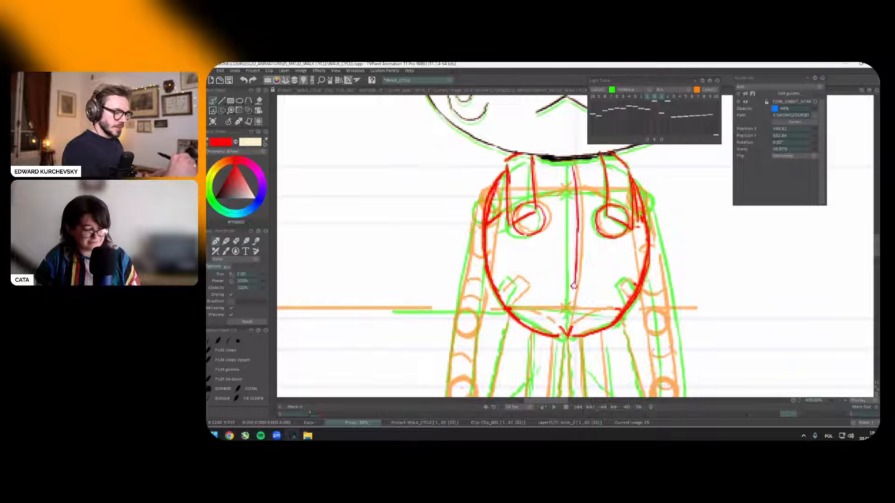
Step: Draw the curved vertical centre line and both slanted pockets in red on the frame 29 overalls
mouse_move(573, 285)
left_mouse_down()
mouse_move(568, 332)
mouse_move(582, 310)
left_mouse_up()
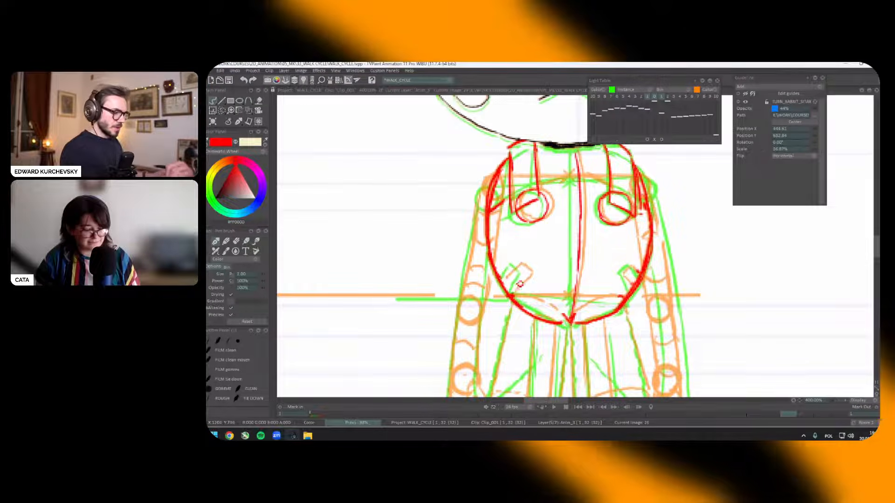
mouse_move(520, 283)
left_mouse_down()
mouse_move(511, 294)
mouse_move(521, 267)
mouse_move(501, 269)
left_mouse_up()
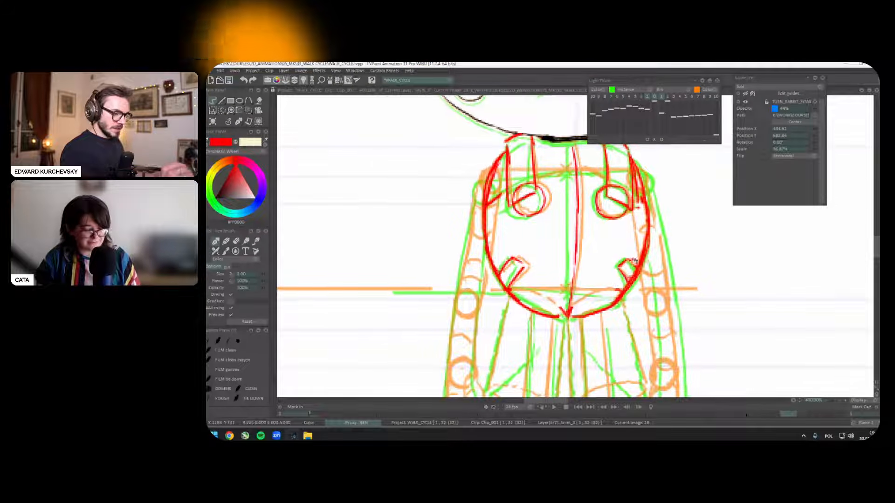
left_click_drag(634, 262, 638, 268)
Step: Mark the frame 29 chest and hip centres with black crosses and draw straight shoulder and hip lines through them
left_click(216, 198)
left_click_drag(561, 287, 571, 293)
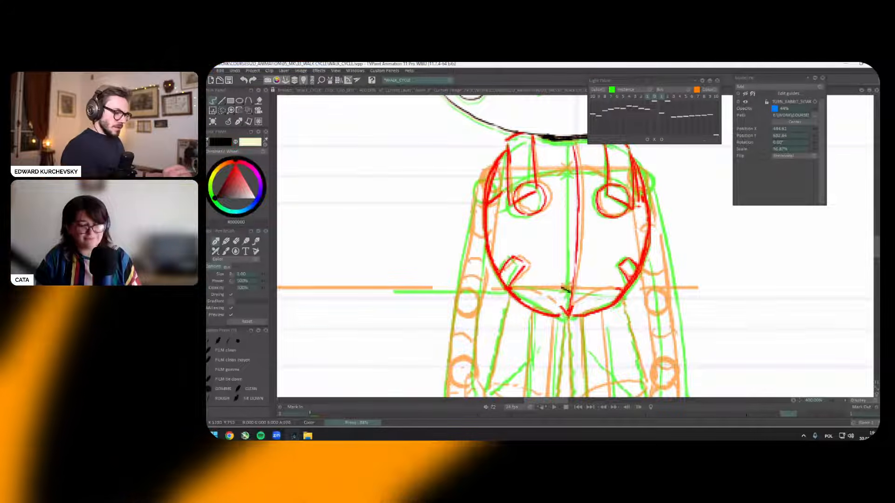
left_click_drag(580, 181, 582, 183)
left_click_drag(563, 173, 569, 190)
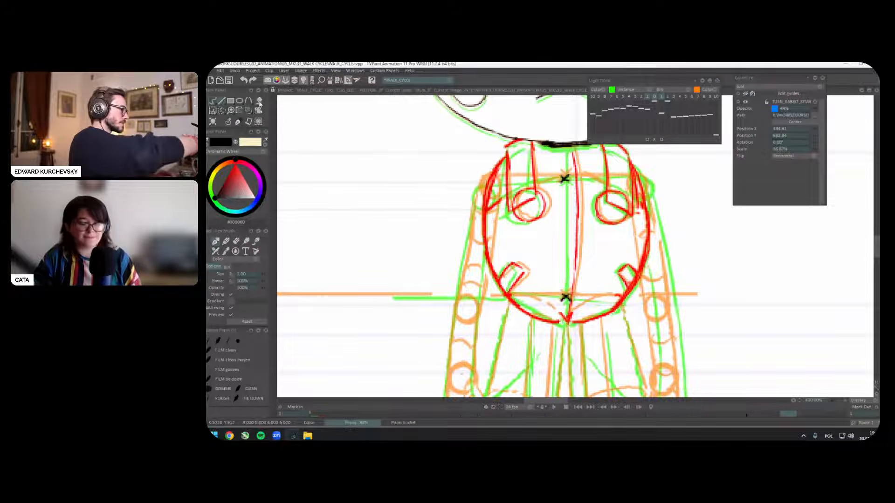
left_click_drag(645, 180, 646, 179)
key("ctrl+z")
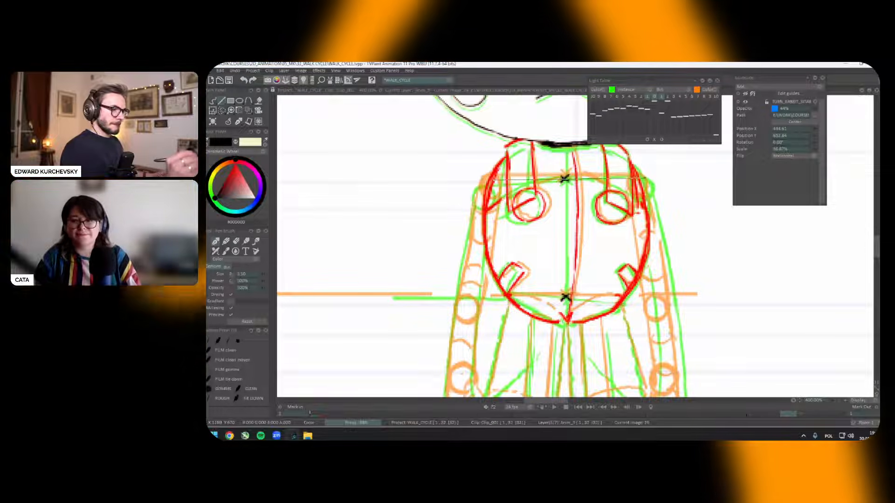
left_click_drag(507, 177, 507, 174)
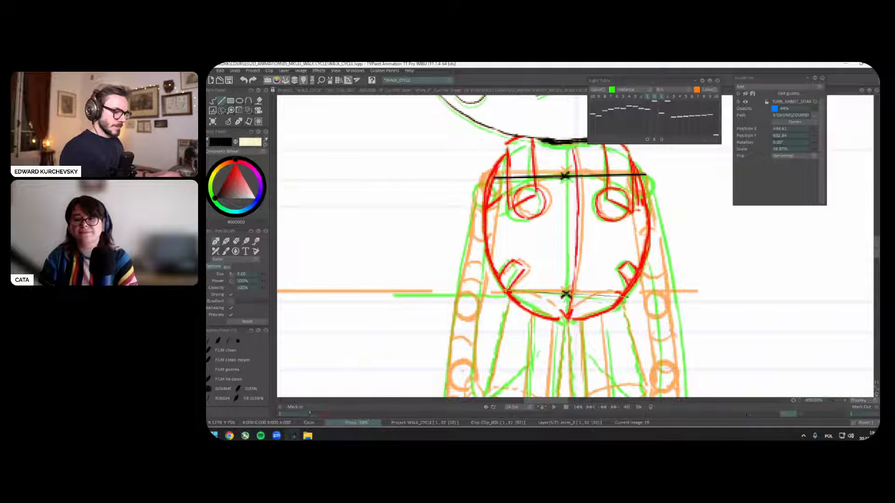
scroll(652, 293, "down", 2)
key("l")
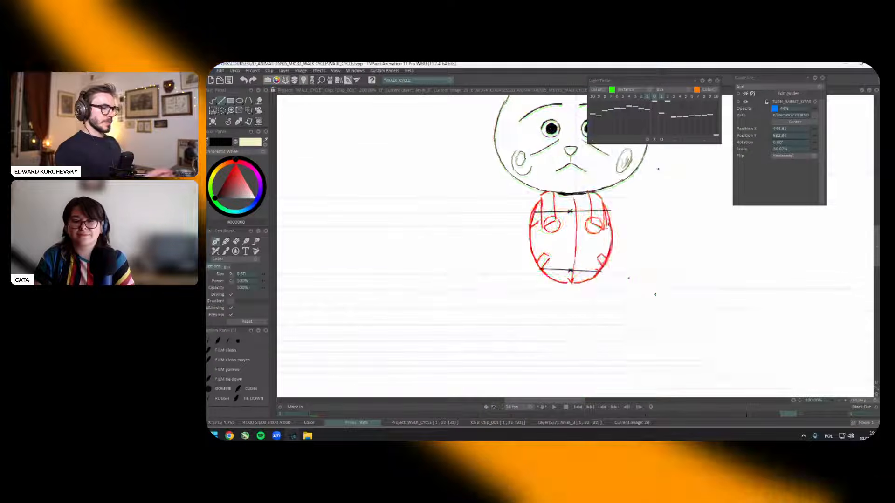
Step: Switch the colour back to red and return to the freehand brush with the light table on
scroll(654, 295, "down", 1)
scroll(654, 295, "up", 1)
left_click(236, 163)
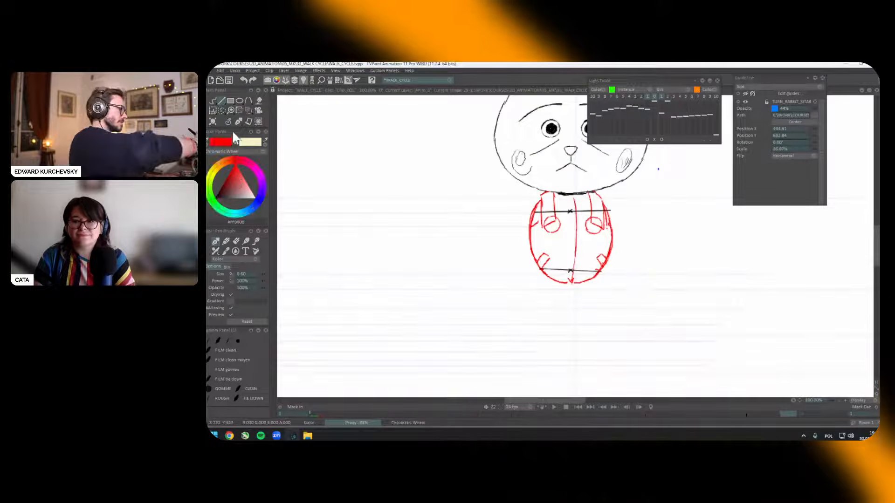
left_click(213, 101)
left_click(248, 101)
key("l")
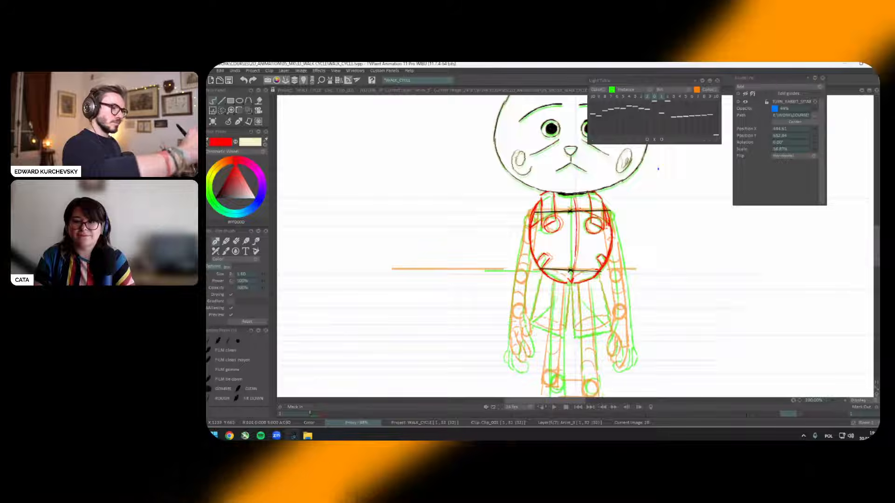
Step: Play back the walk cycle and review the side-view and front-view drawings together
key("Return")
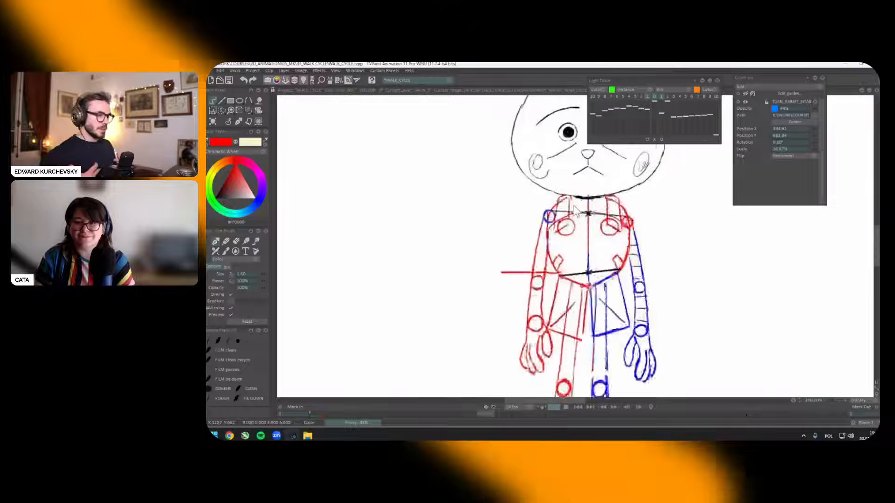
scroll(574, 208, "down", 5)
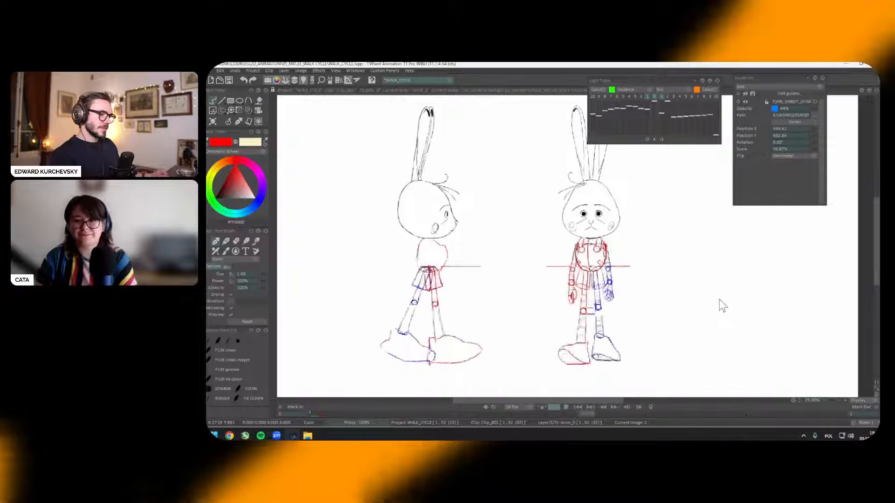
scroll(720, 299, "up", 1)
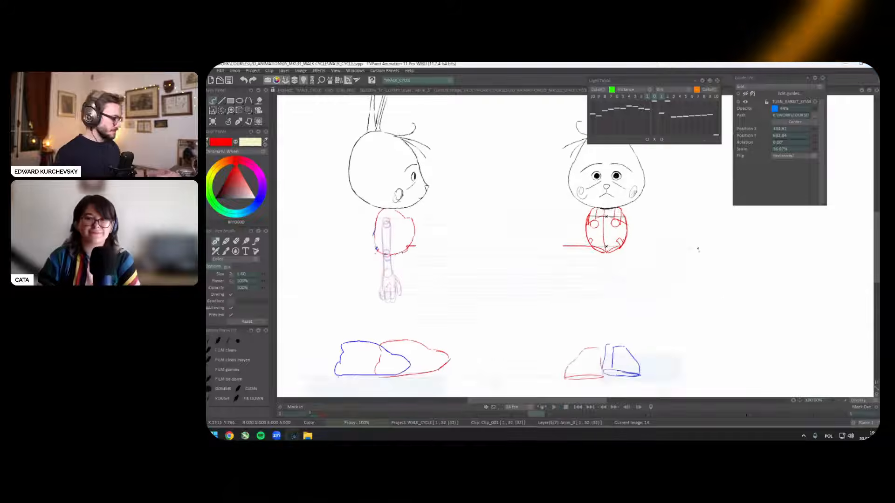
key("Tab")
key("Tab")
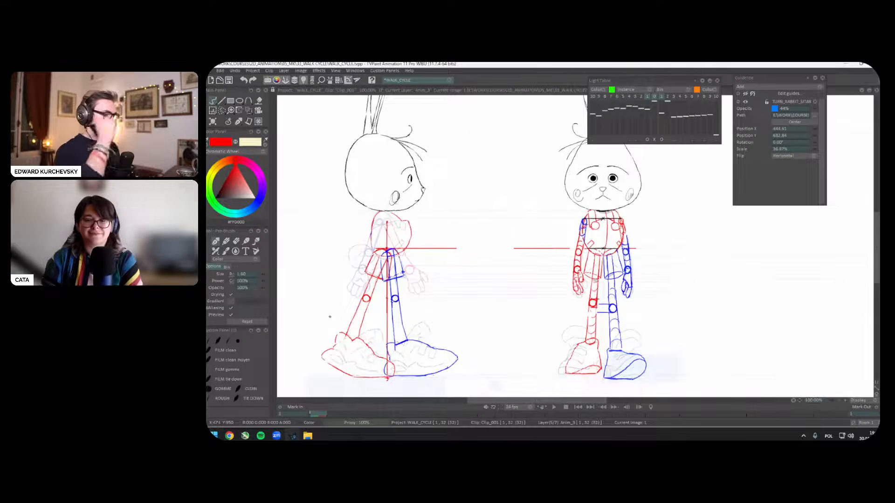
key("Tab")
key("Tab")
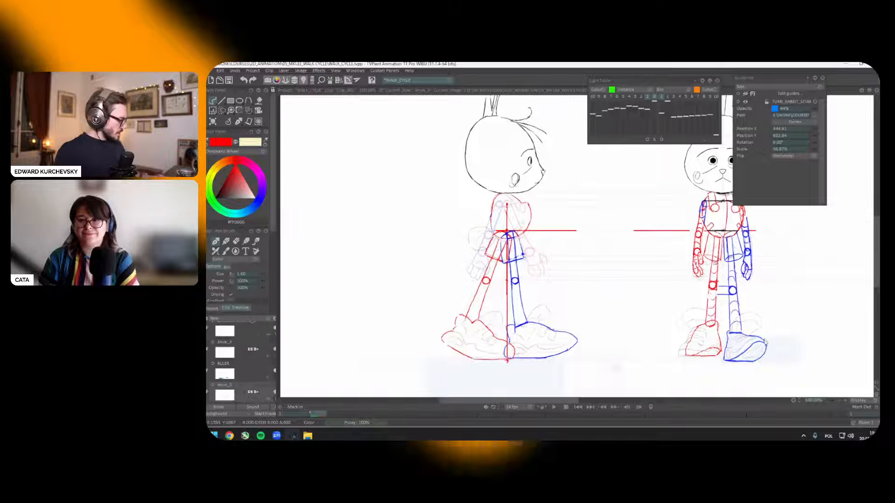
Step: Draw the overalls' neckline, button and slanted pocket in red on the frame 1 side-view torso
key("Tab")
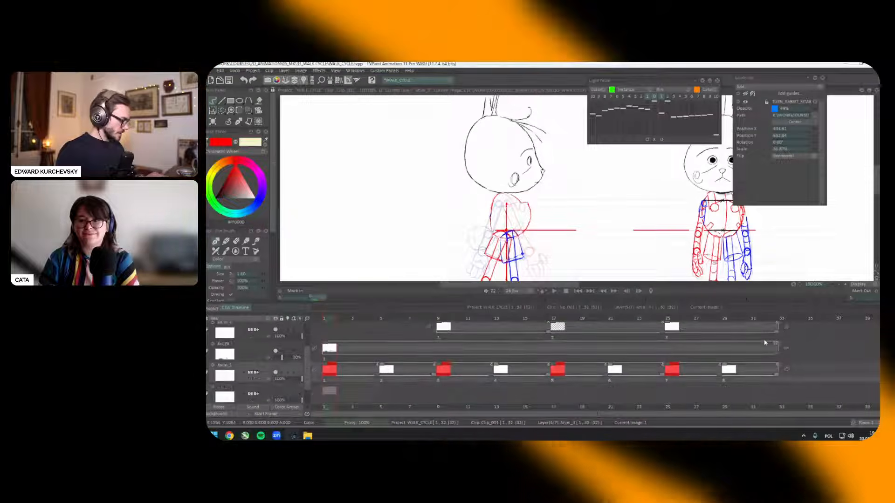
key("Tab")
scroll(500, 203, "up", 2)
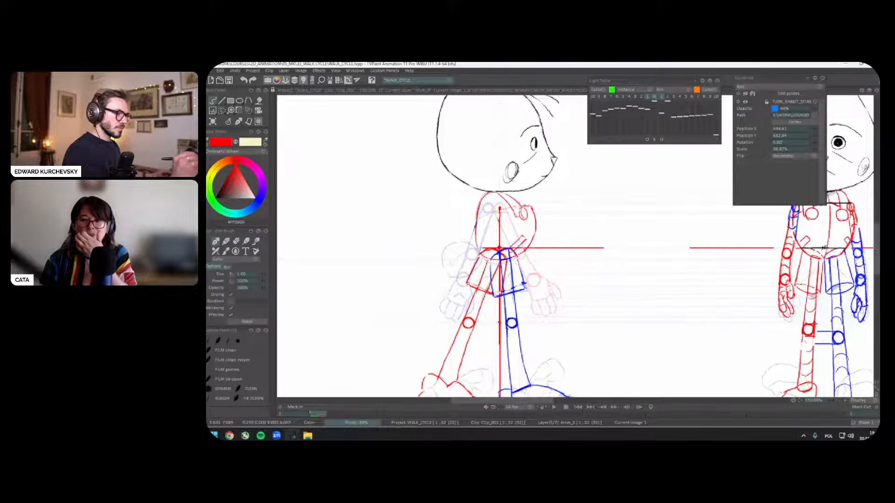
key("Right")
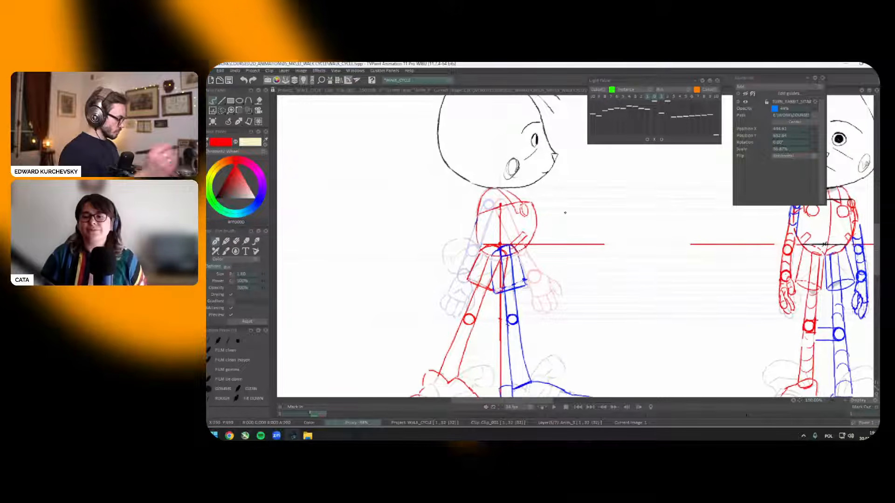
Step: Draw the overalls' neckline, straps and button in red on the frame 17 side-view torso and mirror the canvas
key("ctrl+t")
key("Return")
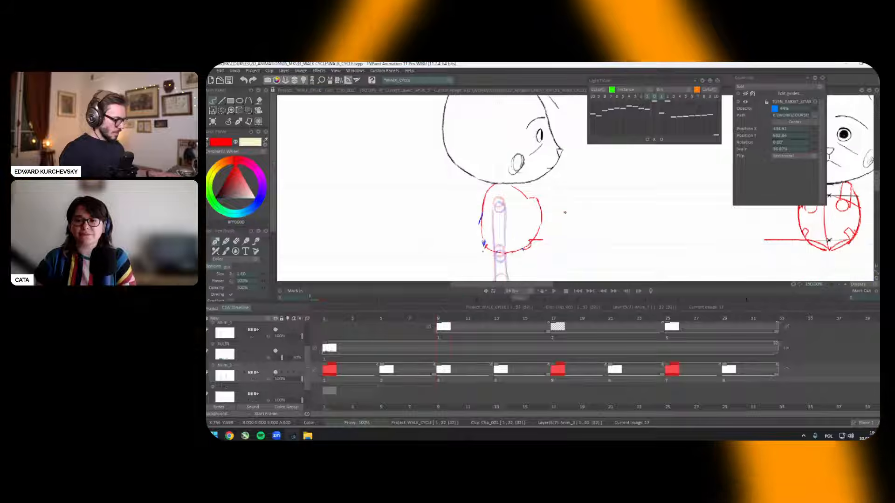
key("ctrl+t")
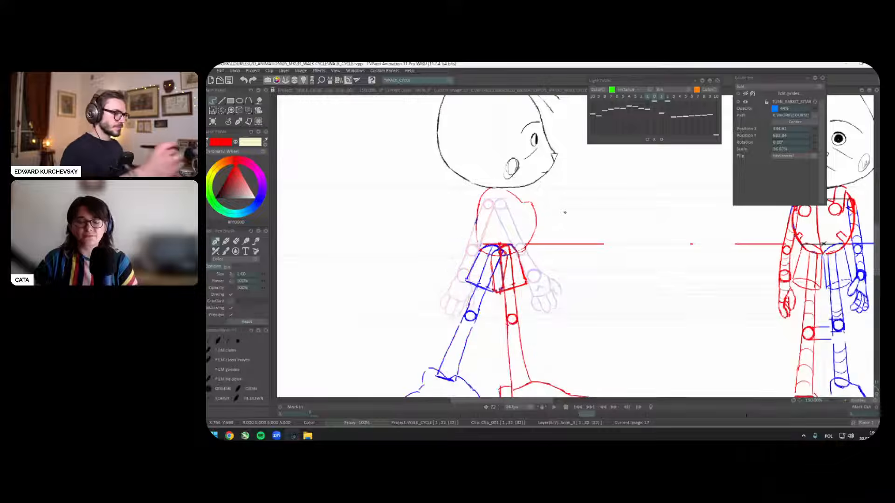
key("x")
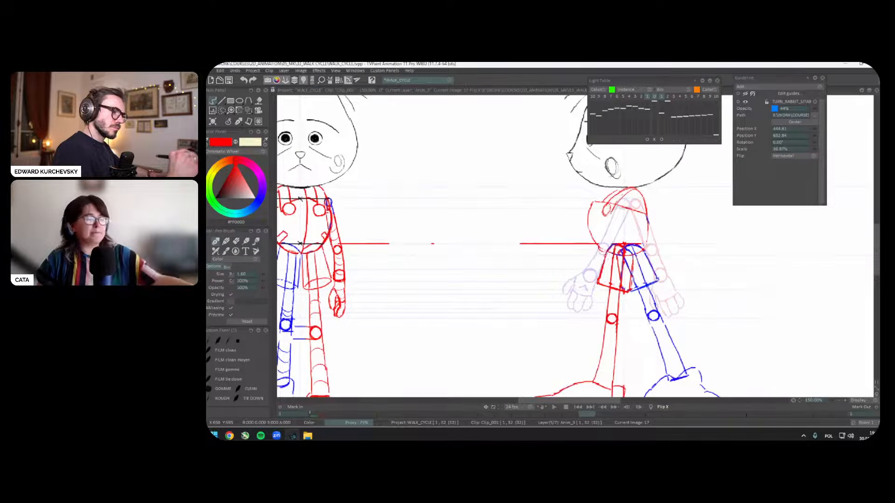
Step: Add the slanted pocket to the frame 17 side-view torso, matching it against frame 1, and restore the unmirrored view
left_click(318, 414)
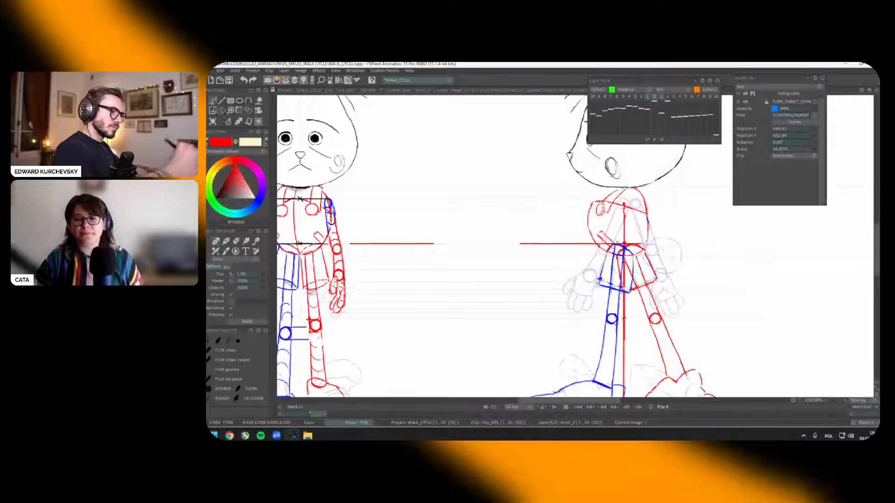
key("Right")
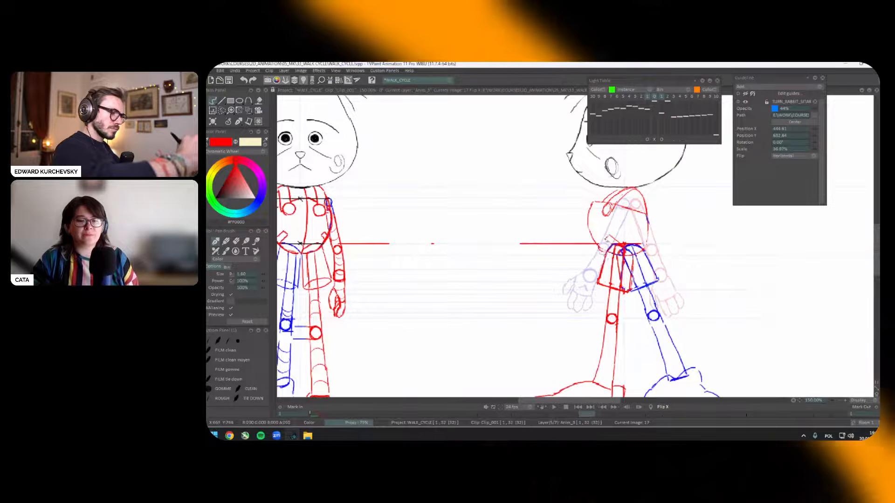
key("Left")
key("Right")
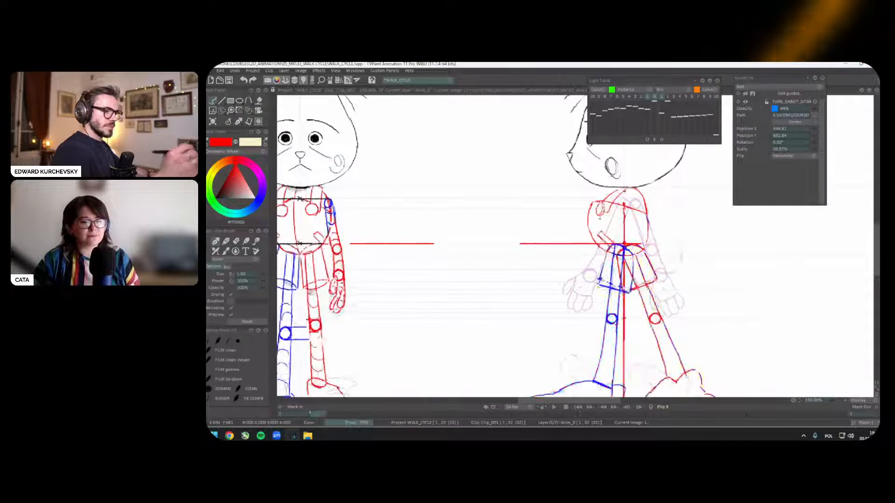
left_click(650, 406)
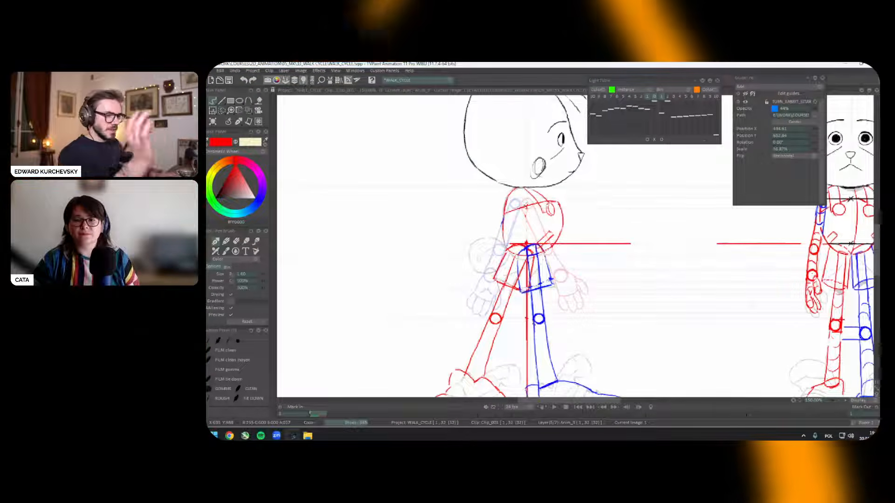
key("Right")
key("Left")
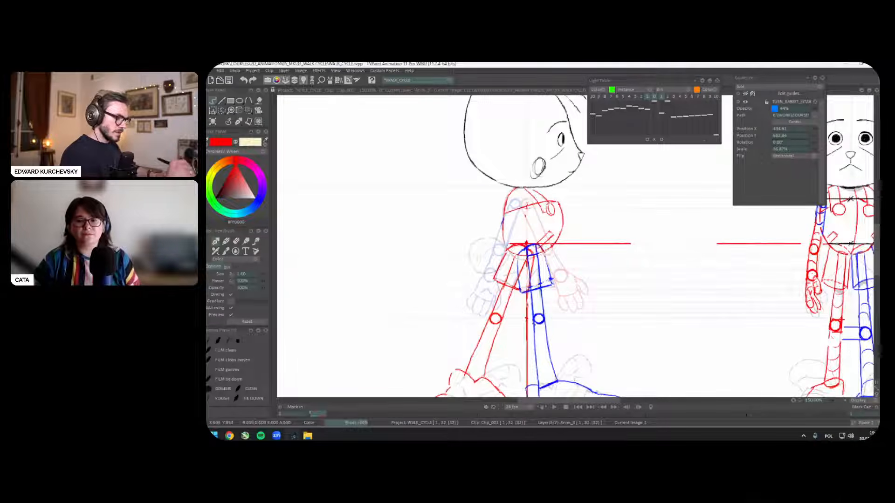
Step: Erase the vertical red construction line between the legs of the frame 1 side view and return to the freehand brush
mouse_move(546, 307)
left_mouse_down()
mouse_move(545, 250)
mouse_move(526, 329)
mouse_move(527, 379)
left_mouse_up()
key("s")
key("Delete")
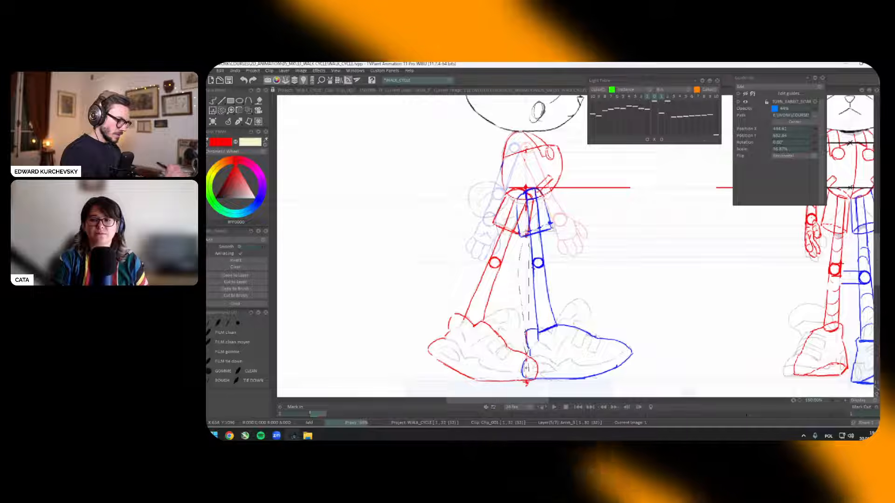
left_click(238, 122)
left_click(227, 126)
Step: Go to frame 9 and shift the light table's key drawings from two images before and after over its side-view torso
left_click_drag(579, 253, 569, 302)
key("shift+Tab")
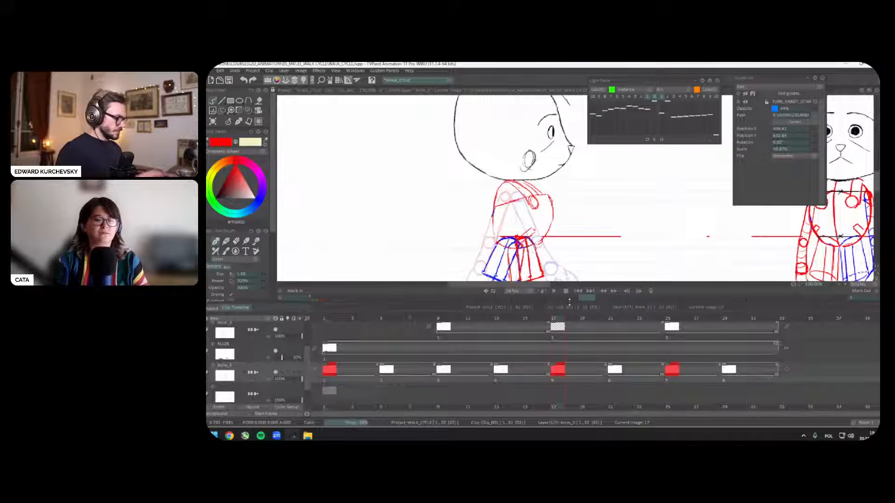
left_click(445, 318)
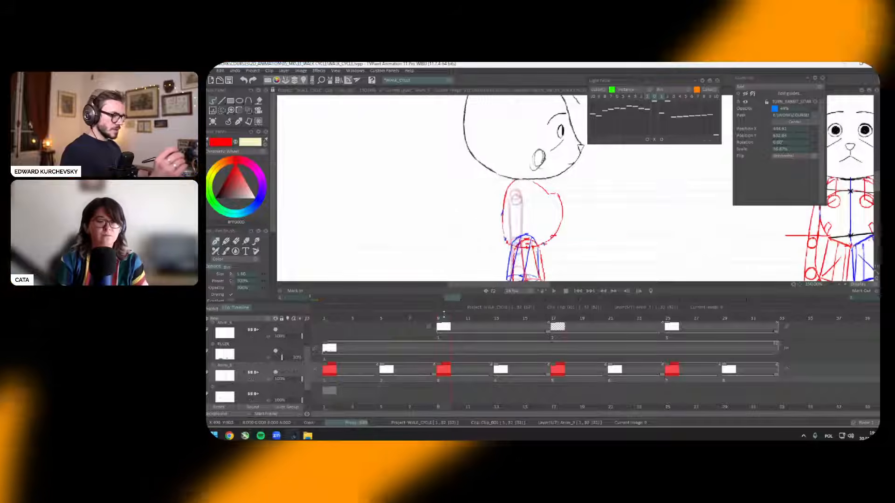
left_click(646, 97)
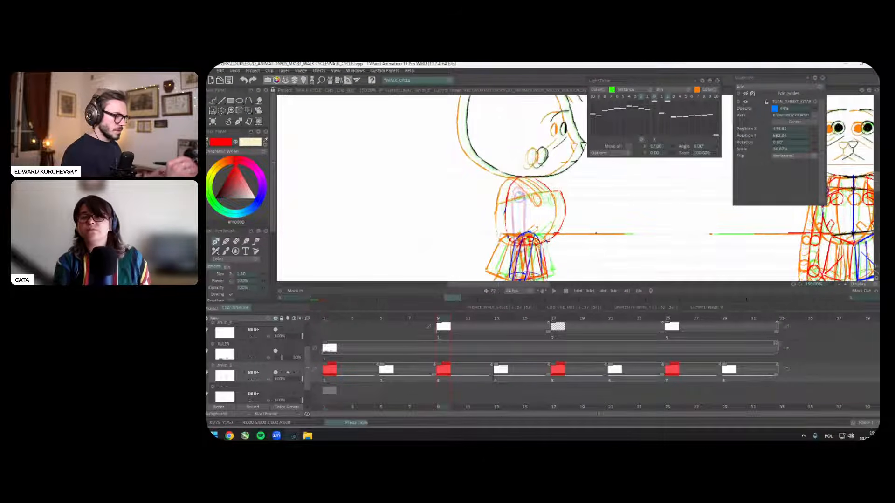
left_click(668, 141)
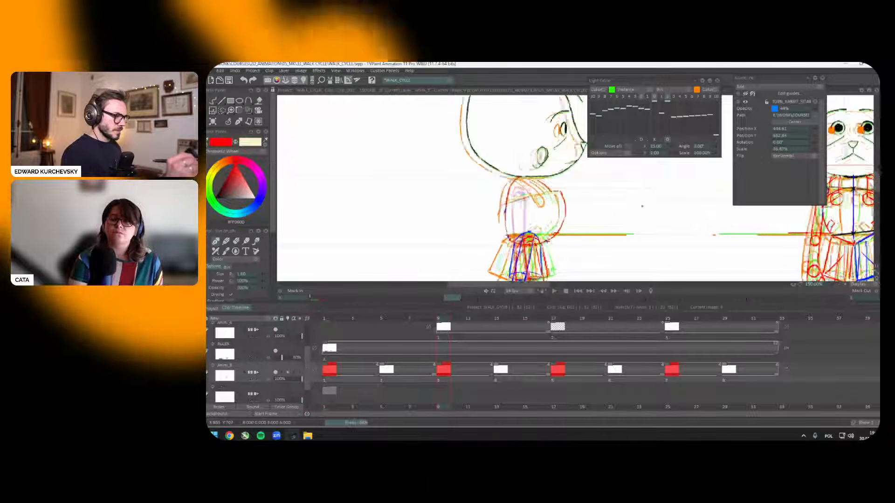
key("Tab")
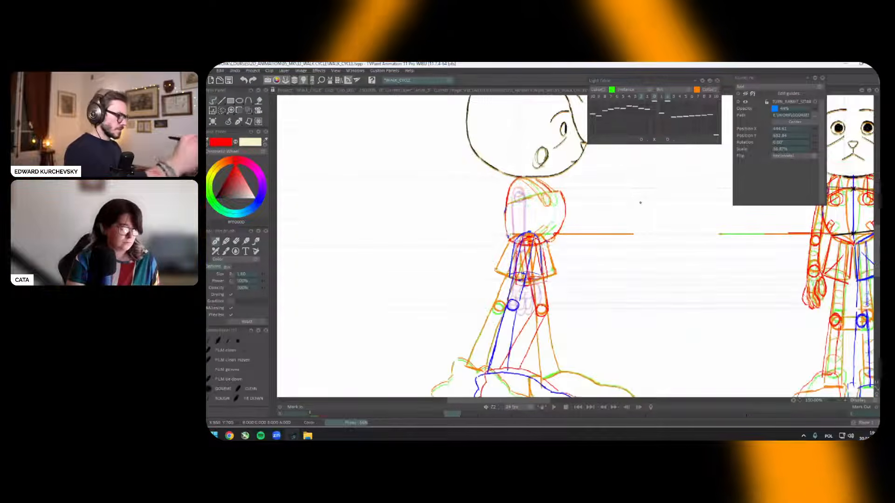
key("plus")
Step: Draw the overalls' neckline, straps and button in red on the frame 9 side-view torso and turn off the light table
left_click_drag(662, 188, 686, 201)
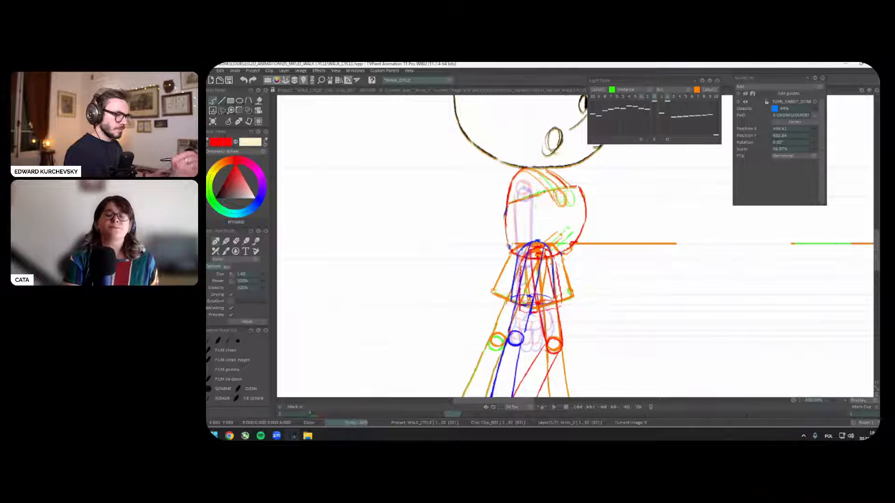
left_click_drag(551, 264, 543, 271)
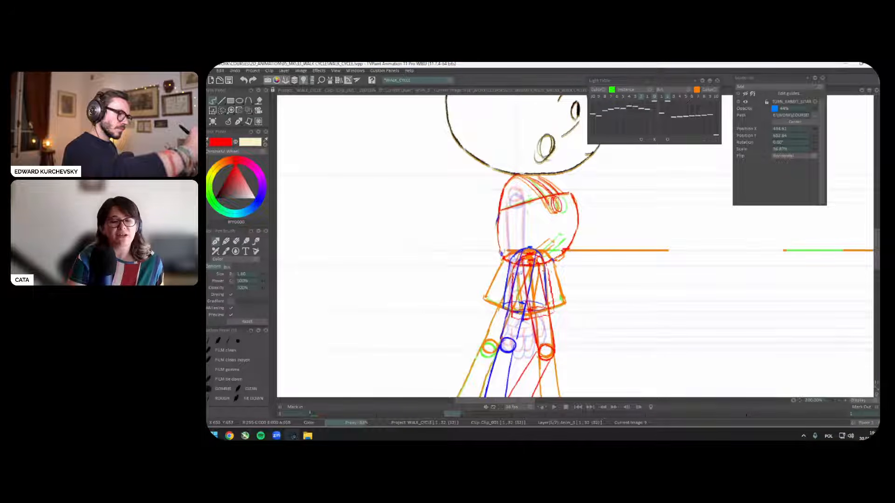
key("l")
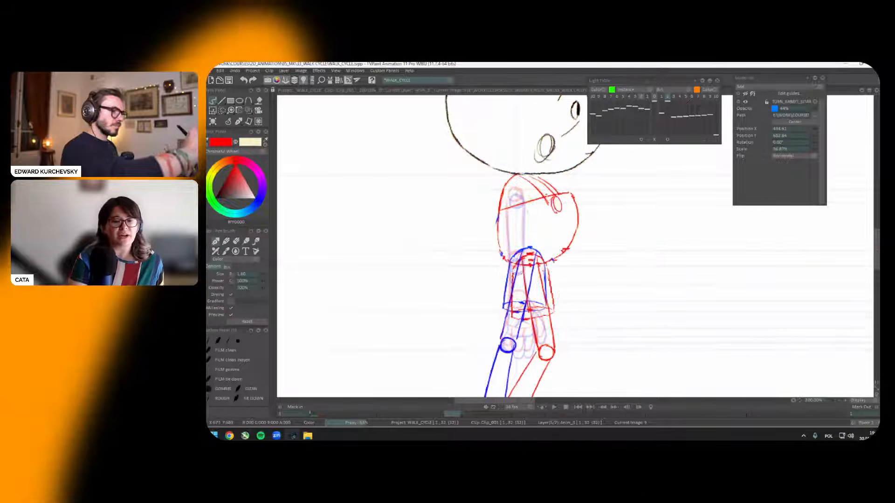
Step: Flip between frame 9 and its neighbouring drawings and play back the cycle to check the overalls details
key("Left")
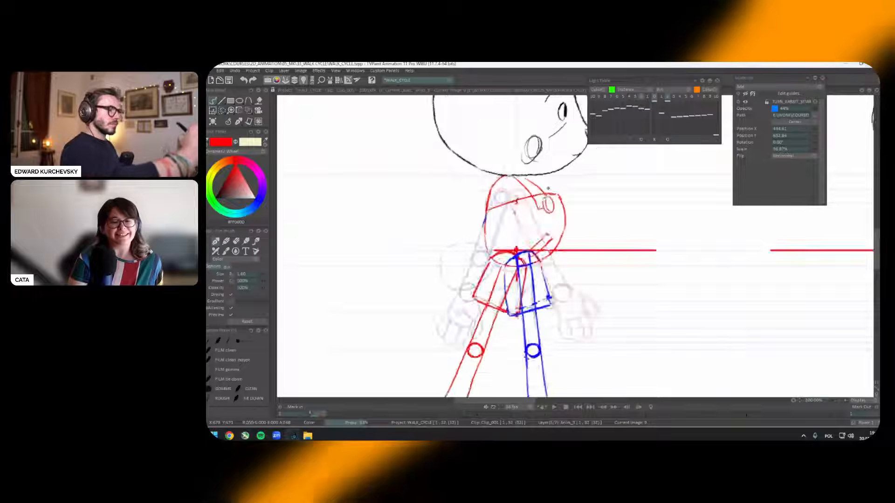
key("Right")
key("Right")
key("Left")
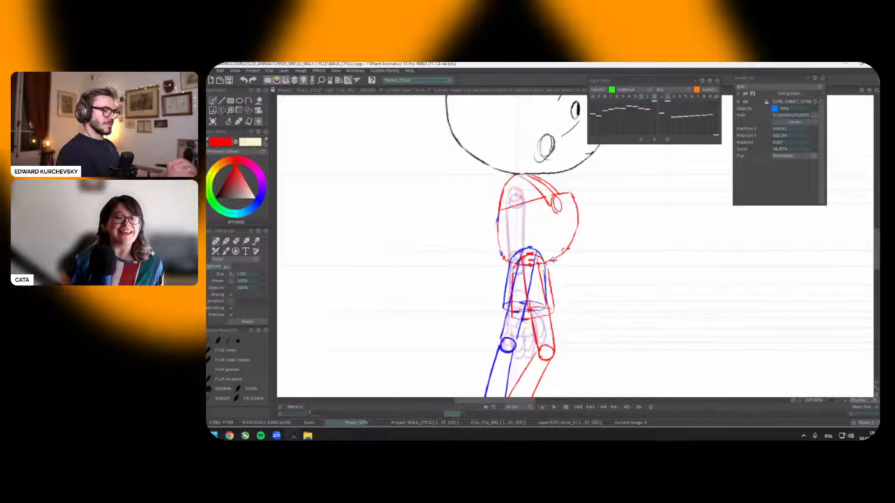
key("Right")
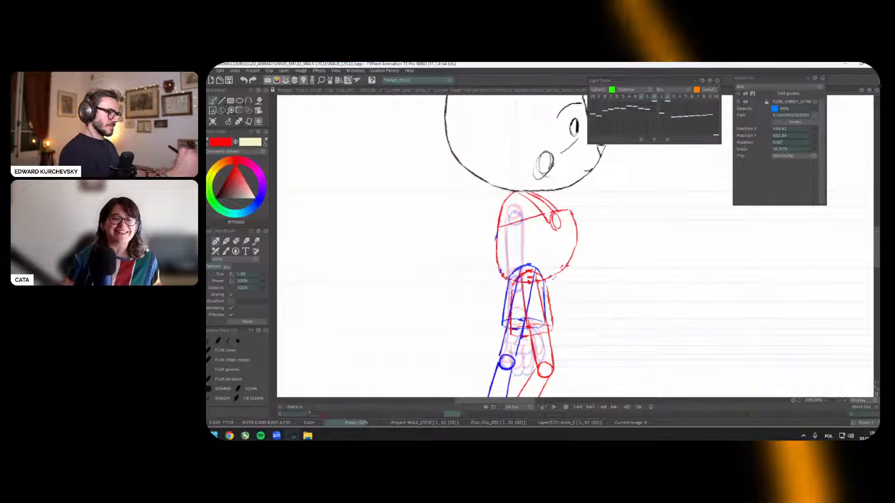
key("Right")
scroll(608, 264, "down", 3)
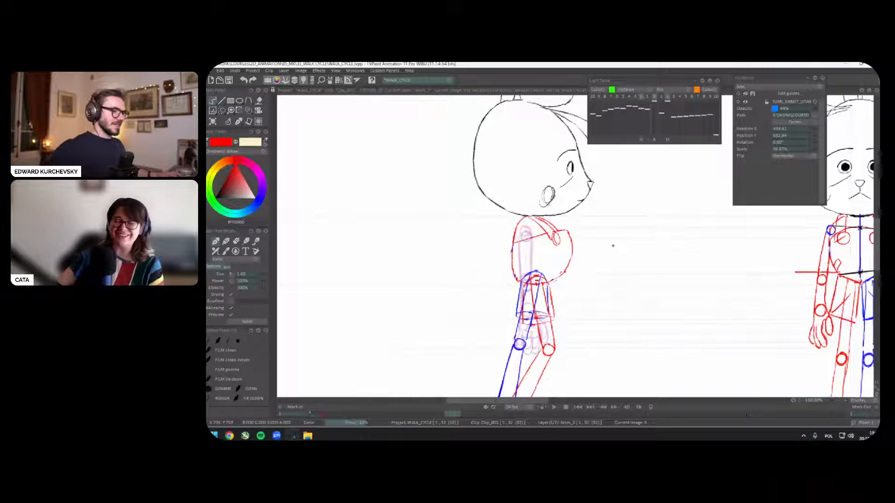
key("Return")
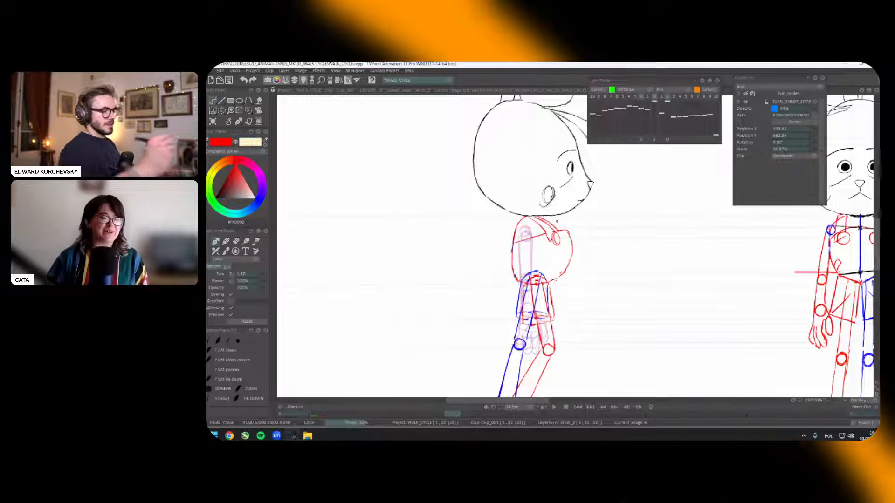
Step: Go to frame 25, shift the light table's key drawings to compare them with its side-view torso, and turn the light table off
key("F10")
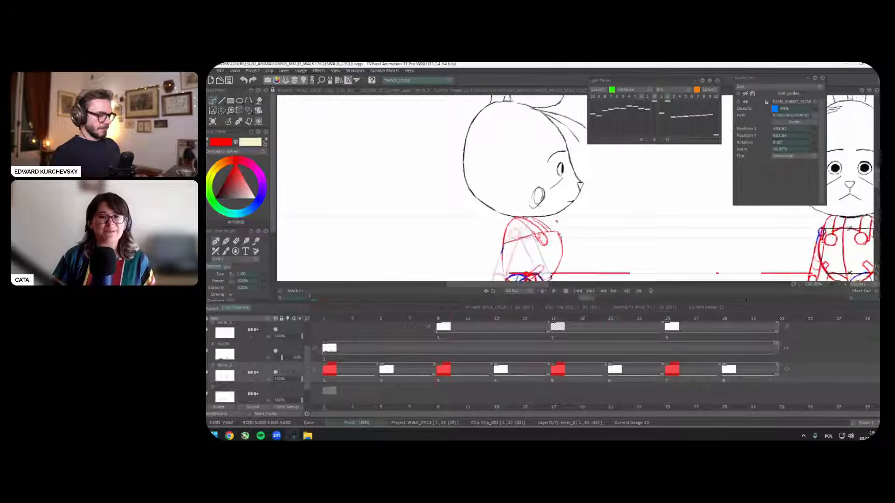
key("F10")
left_click(655, 139)
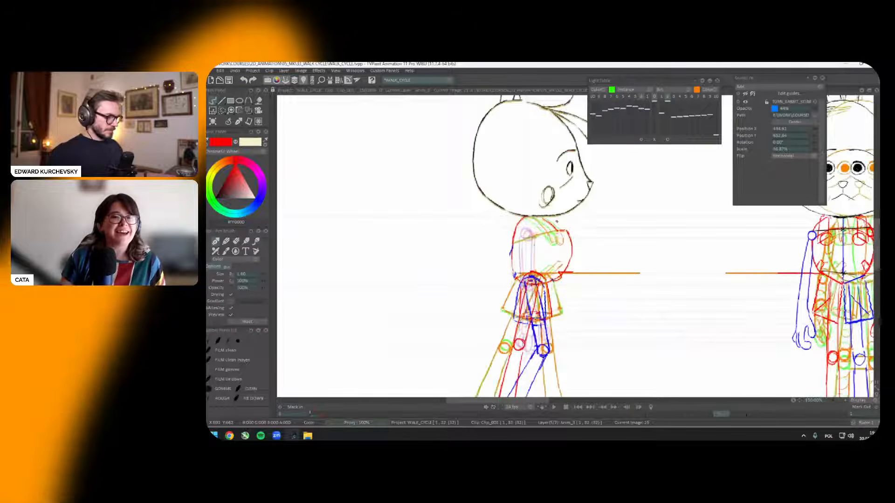
scroll(536, 247, "up", 2)
left_click(643, 142)
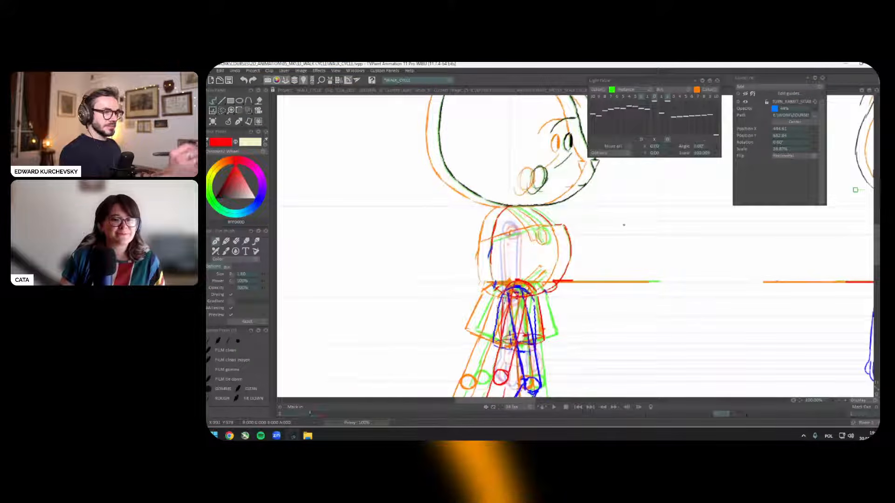
left_click_drag(623, 225, 632, 225)
key("Escape")
key("l")
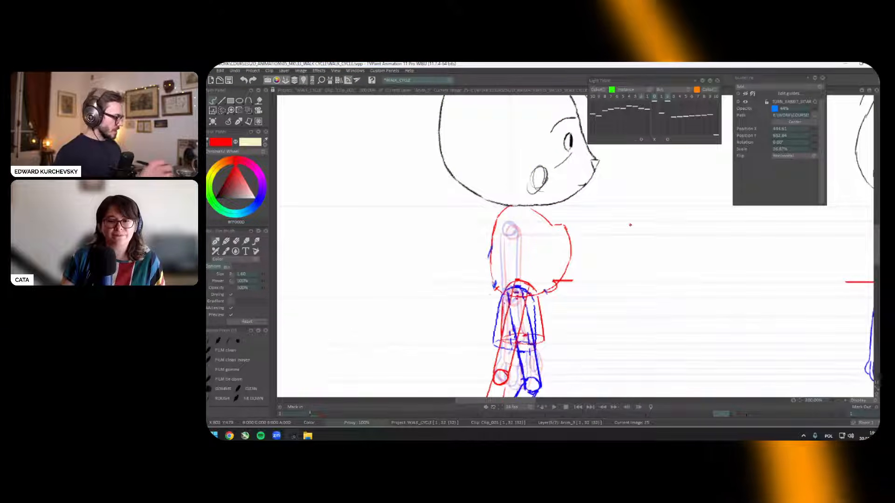
Step: Erase the stray horizontal hip line sticking out beside the frame 25 side-view torso
key("s")
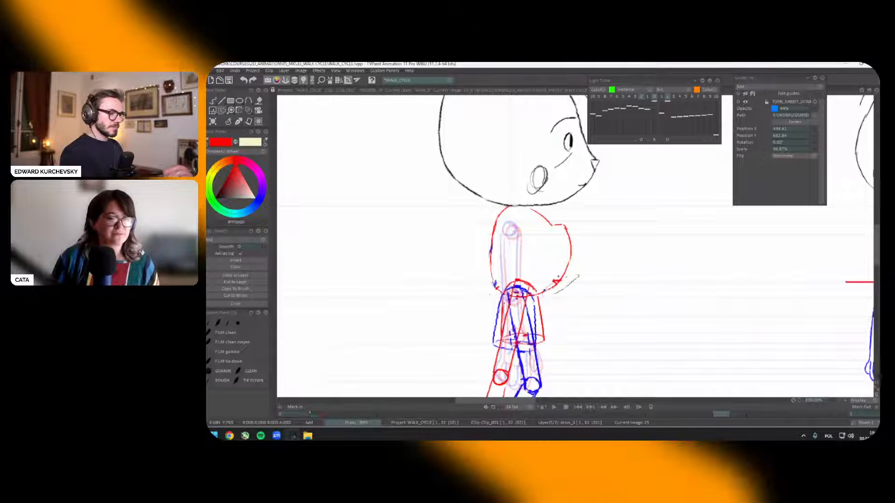
left_click_drag(556, 292, 577, 276)
key("Delete")
Step: Copy the neckline, straps and button of the frame 9 side-view torso into a custom brush
key("Tab")
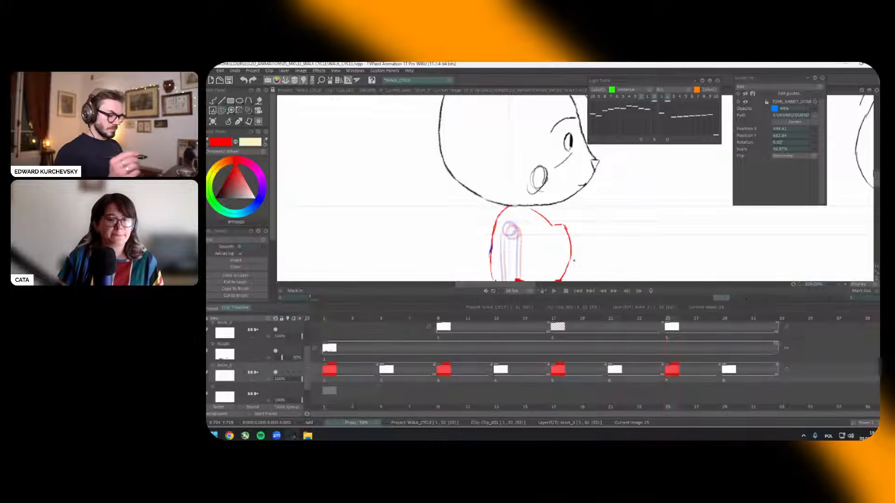
key("Left")
key("Left")
key("Left")
key("Left")
key("Tab")
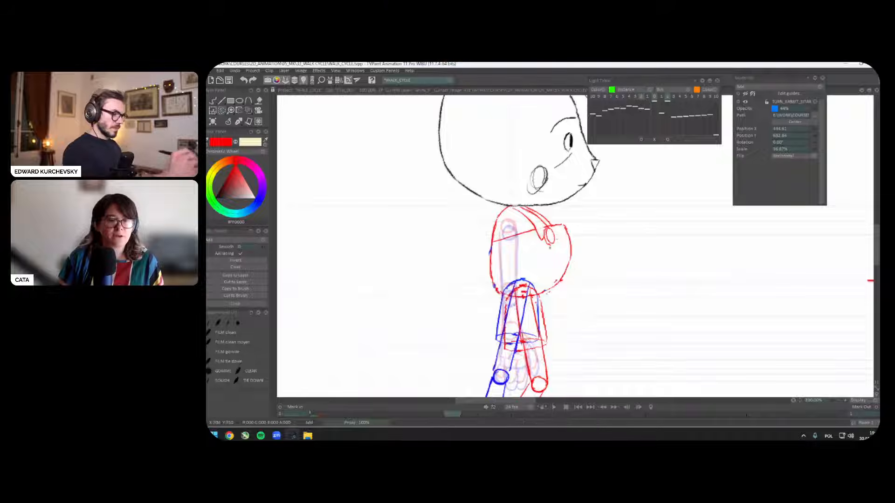
left_click_drag(549, 253, 514, 211)
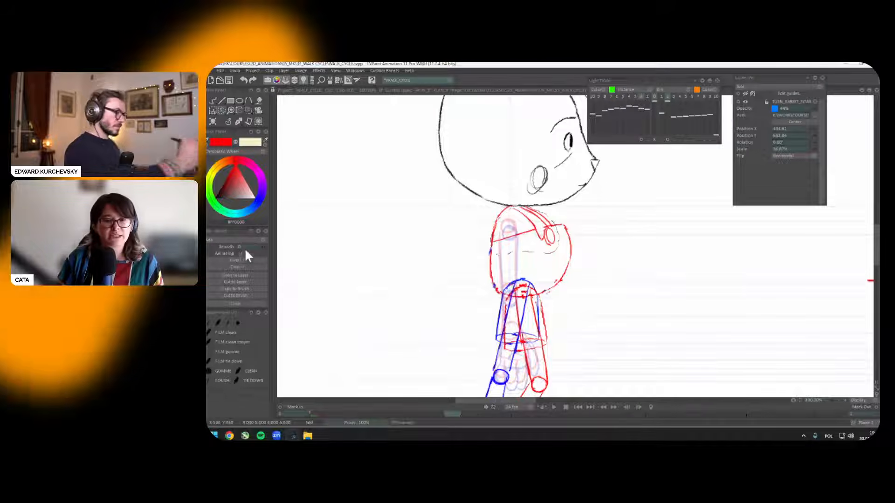
left_click(245, 288)
Step: Stamp the copied neckline, straps and button onto the frame 25 side-view torso and return to the freehand brush
key("Tab")
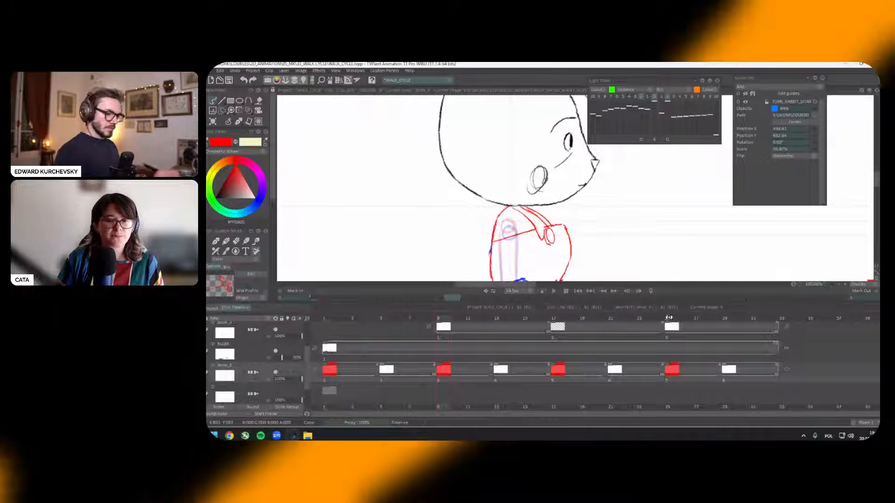
key("Tab")
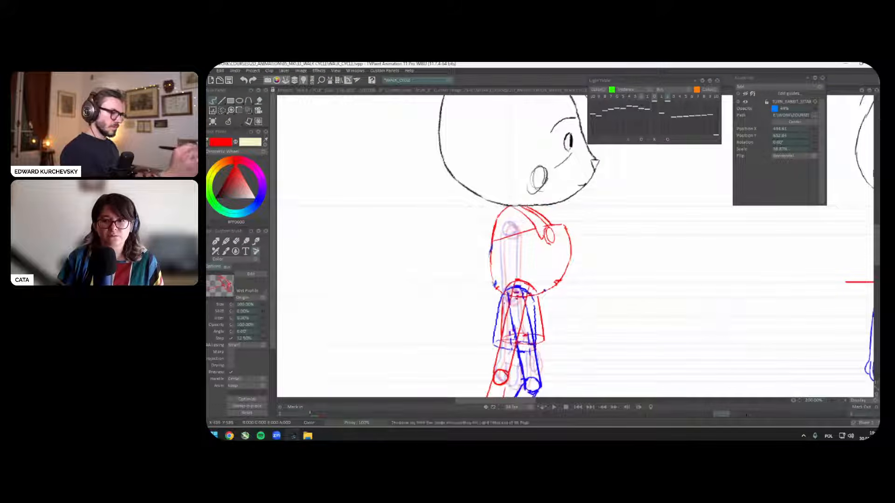
left_click(236, 124)
left_click(241, 126)
Step: Play back the walk cycle to review the overalls details on the side-view key torsos
key("Return")
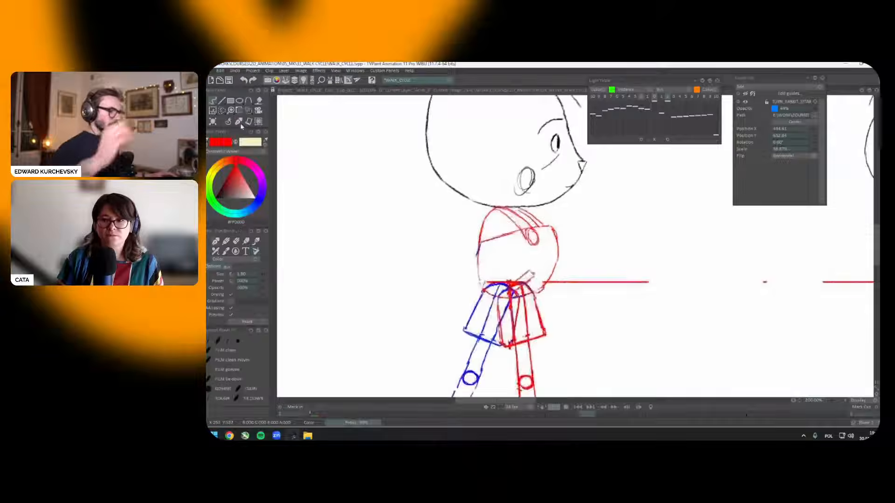
key("Return")
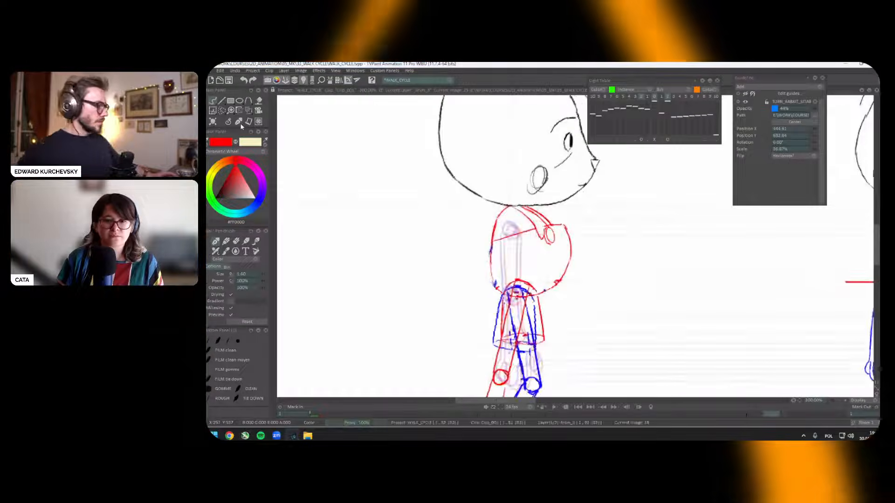
key("Return")
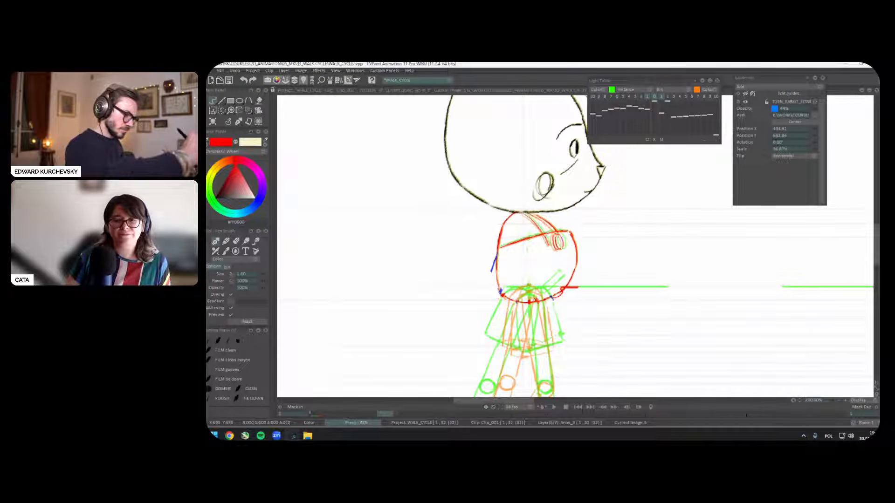
Step: Draw the overalls straps and button on the frame 5 side-view torso, comparing with the neighbouring poses
key("l")
key("l")
key("l")
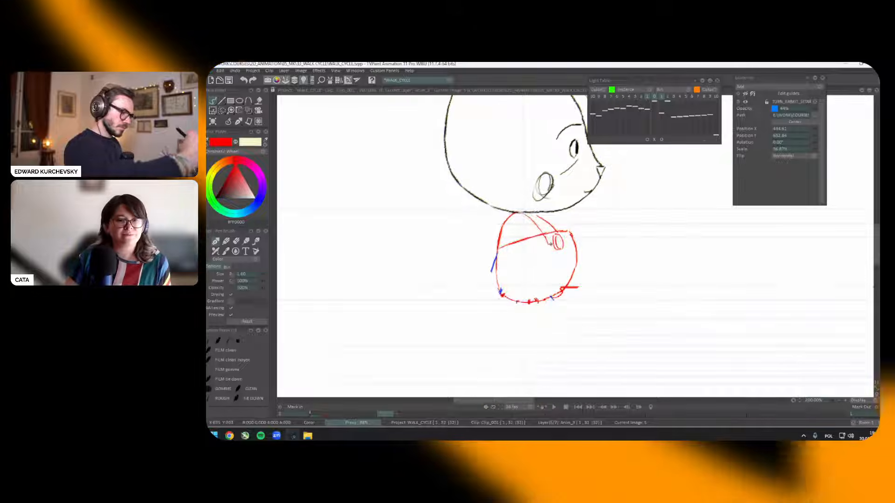
key("Left")
key("Right")
key("Right")
key("Left")
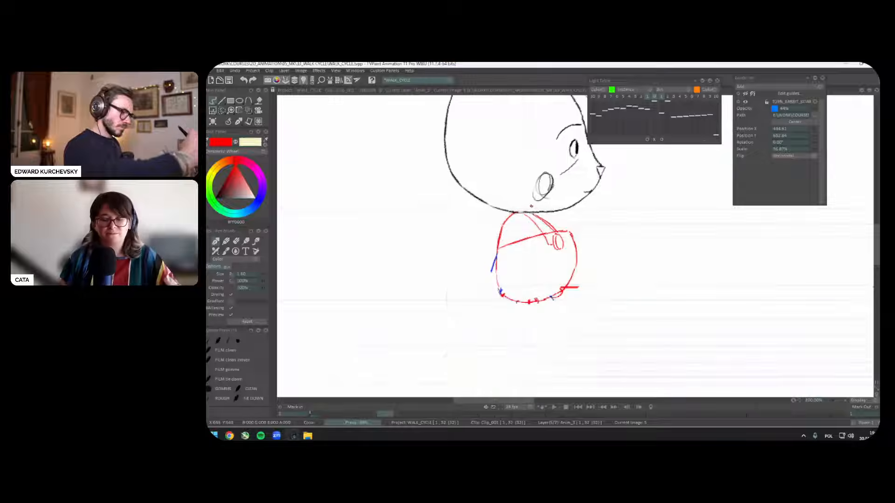
Step: Draw the slanted pocket opening on the frame 9 and frame 5 side-view torsos, using frame 1 as reference
key("Left")
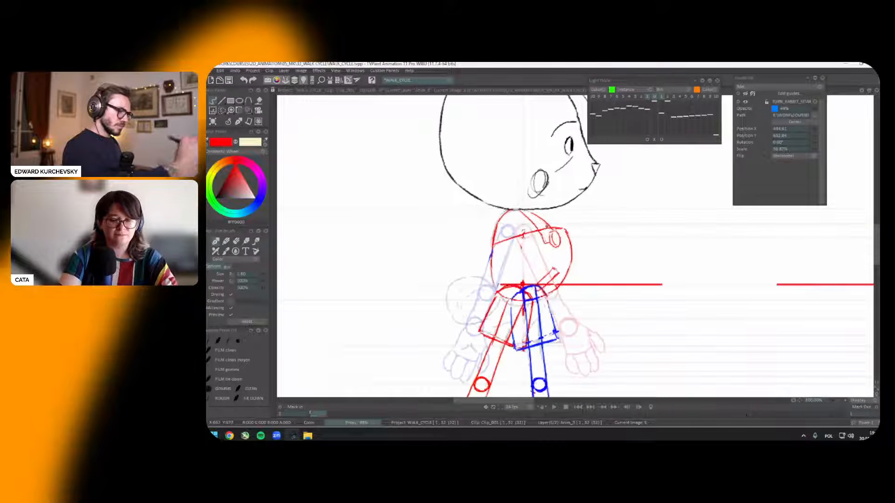
key("Right")
key("Left")
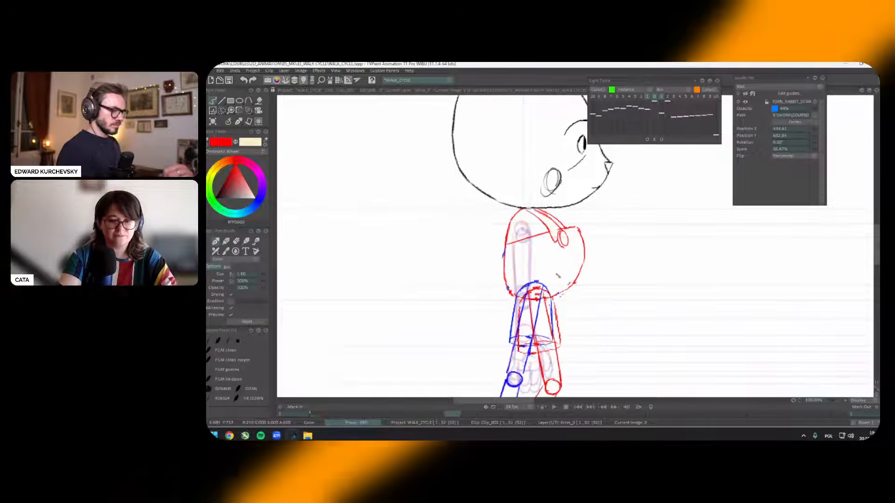
key("Right")
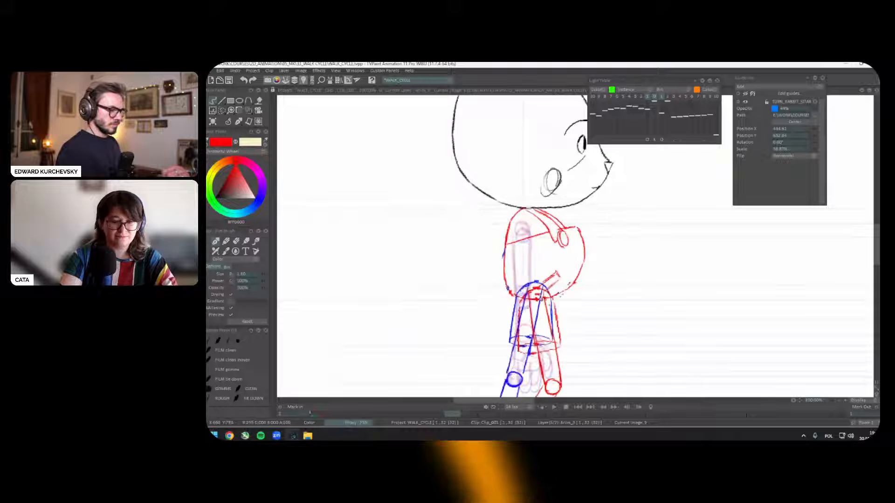
key("Right")
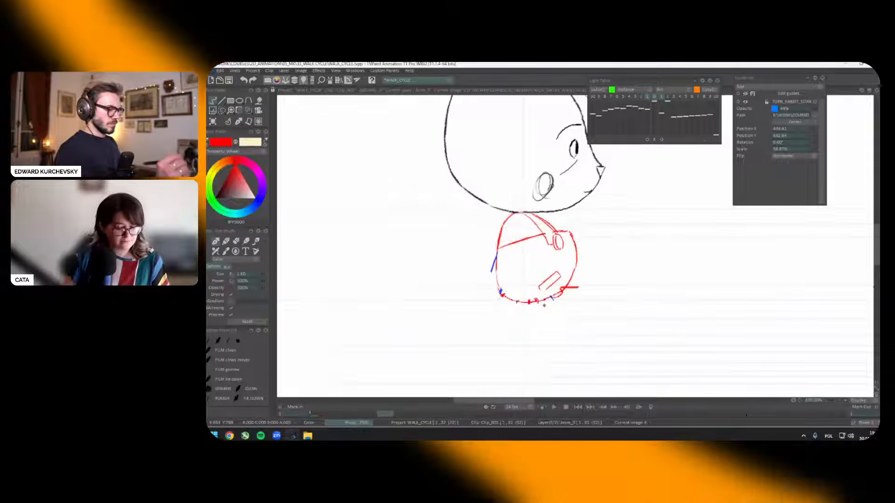
Step: Shift the light-table neighbours to line up with the frame 13 side-view torso and draw its neckline, straps and button
scroll(625, 217, "down", 3)
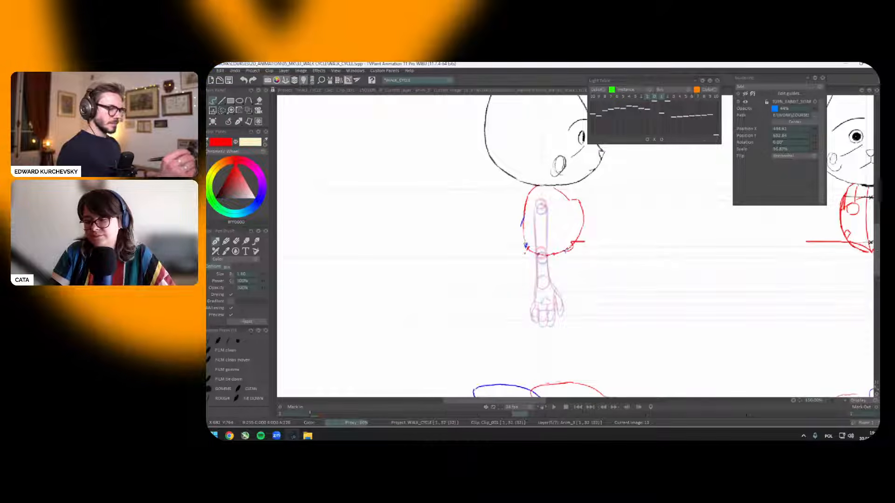
left_click(654, 139)
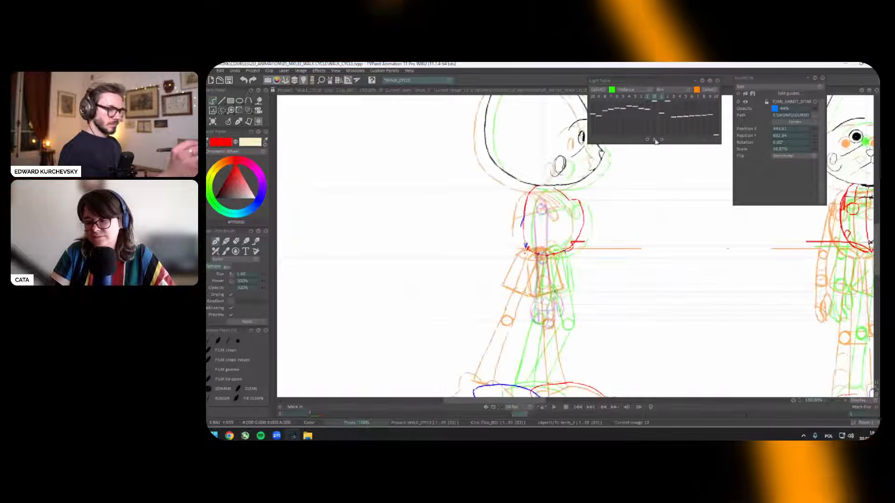
left_click(654, 140)
left_click_drag(610, 207, 622, 207)
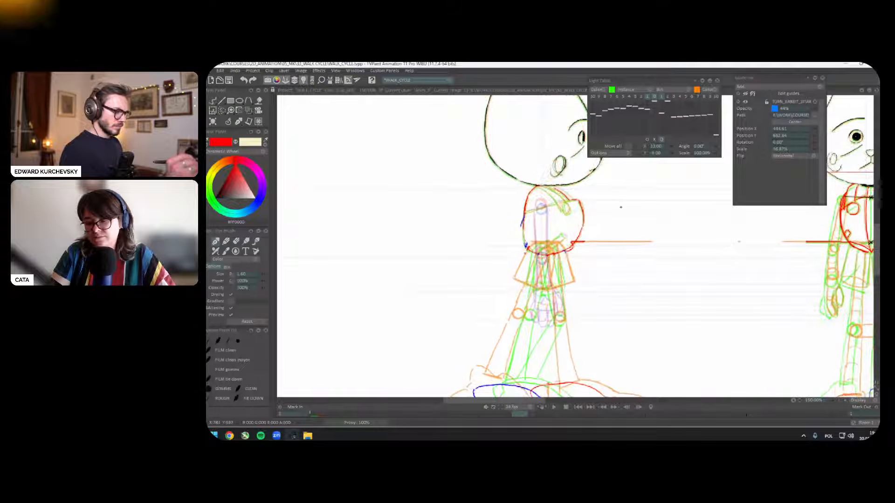
left_click(661, 140)
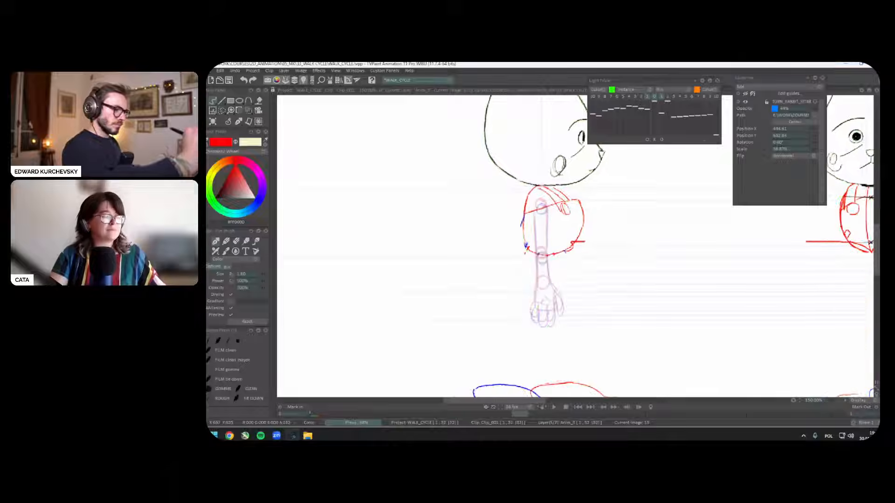
Step: Draw the neckline, straps and button on the frame 21 side-view torso over the light-table references
key("Left")
key("Left")
key("Return")
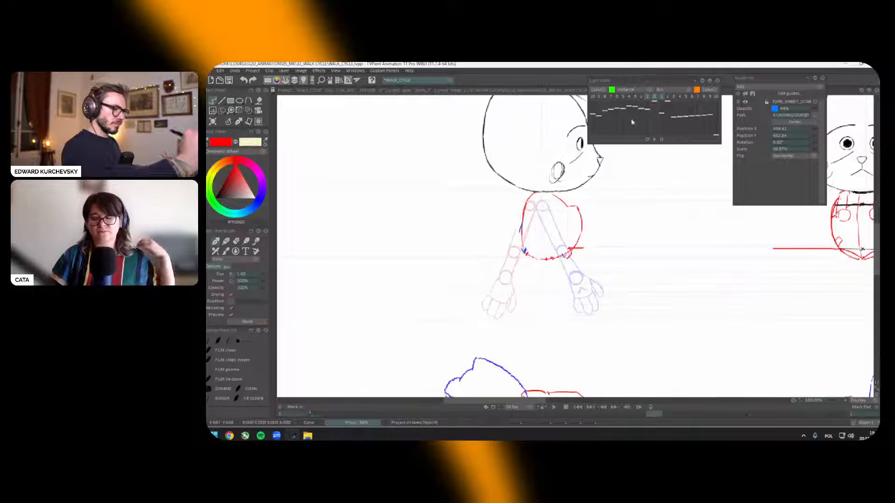
left_click(654, 140)
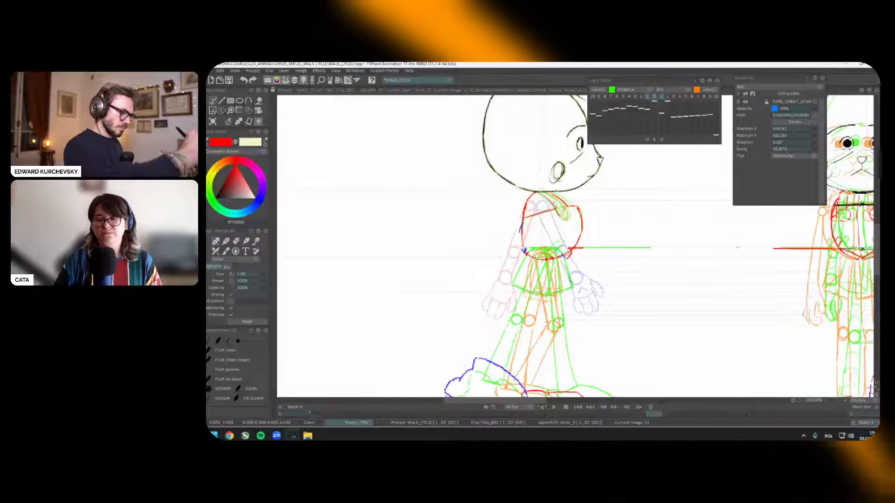
key("Right")
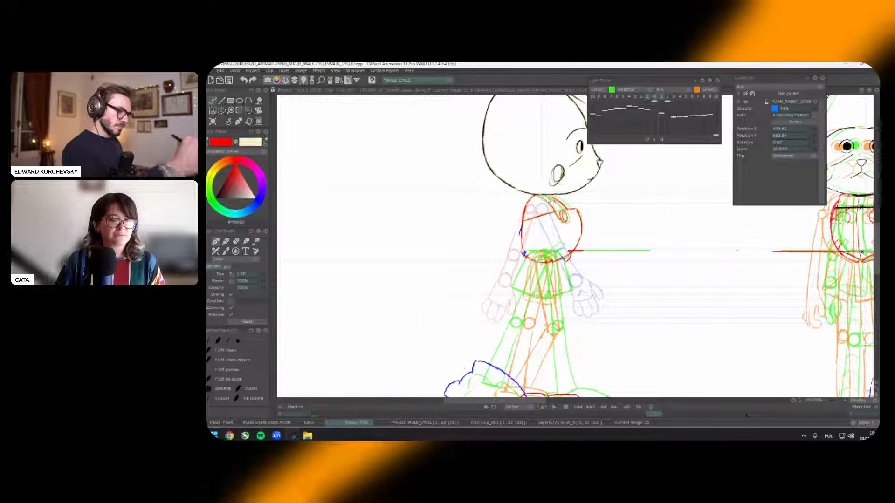
key("l")
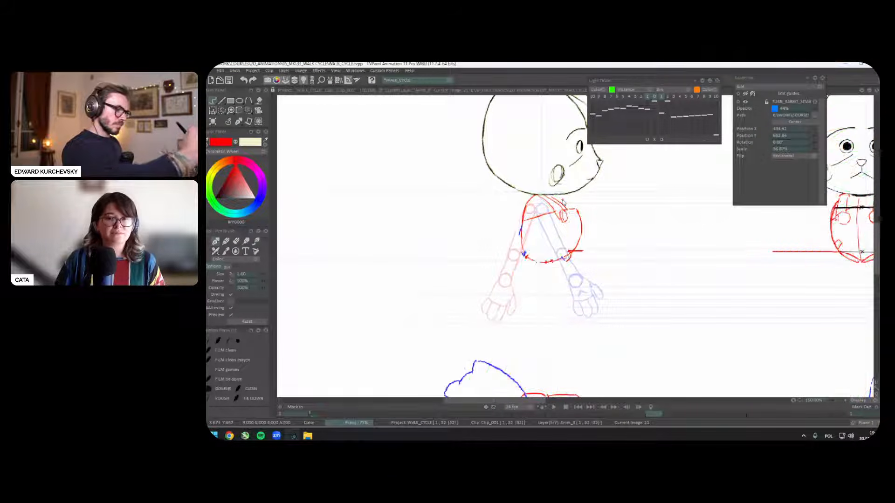
Step: Flip through the walk cycle poses to check the overalls details on the side-view torsos
key("Left")
key("Left")
key("Left")
key("Left")
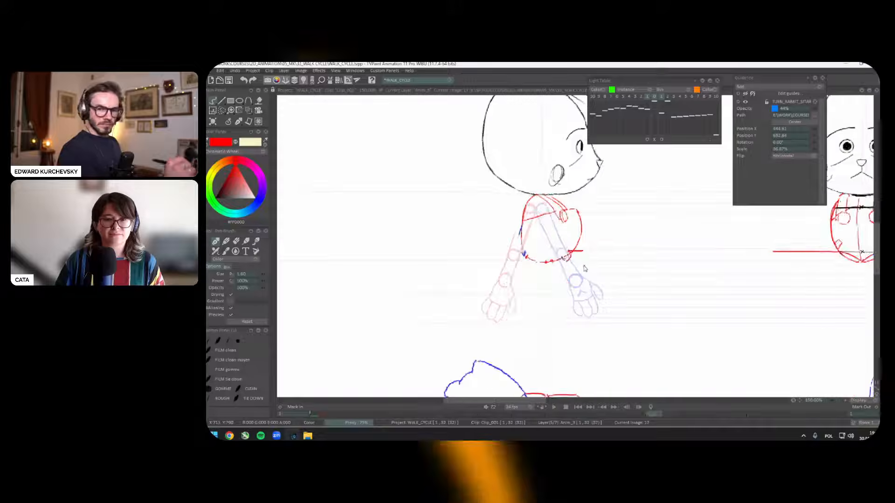
key("Right")
key("Right")
key("Right")
key("Right")
key("Right")
key("Right")
key("Right")
key("Right")
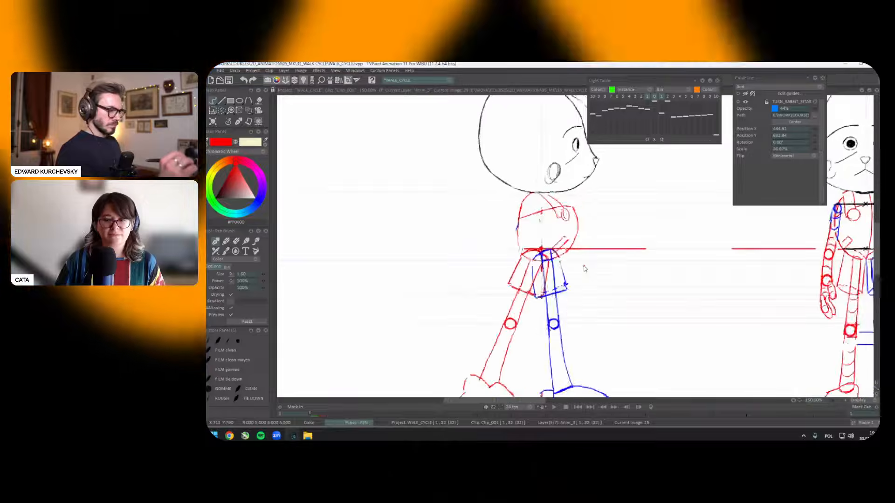
Step: Align the light-table neighbours with the frame 29 side-view torso and draw its neckline, straps and button
key("Left")
key("l")
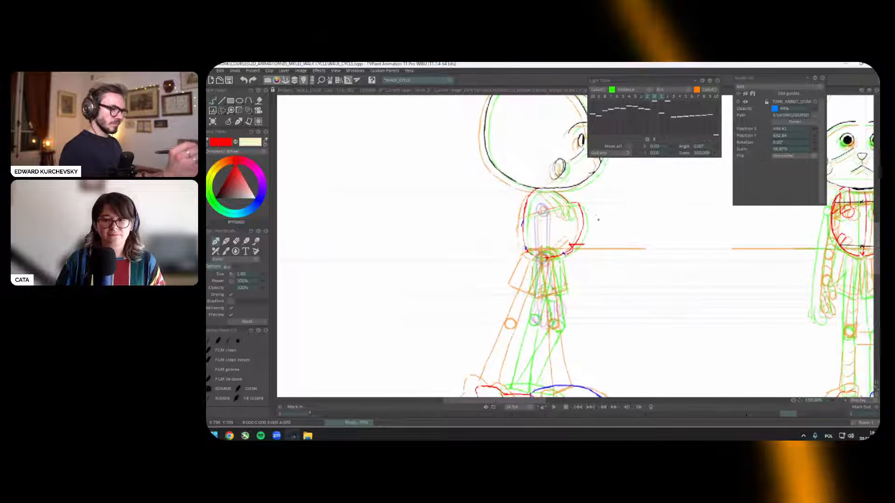
key("Right")
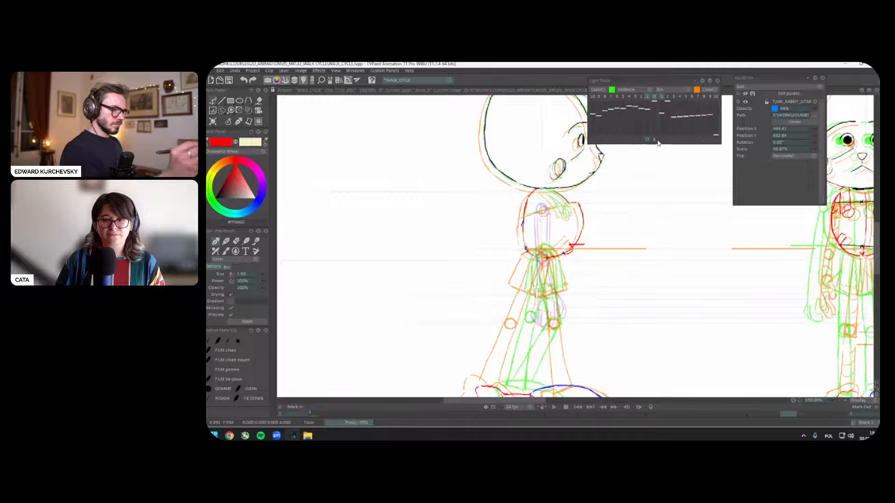
key("Right")
left_click_drag(626, 203, 624, 198)
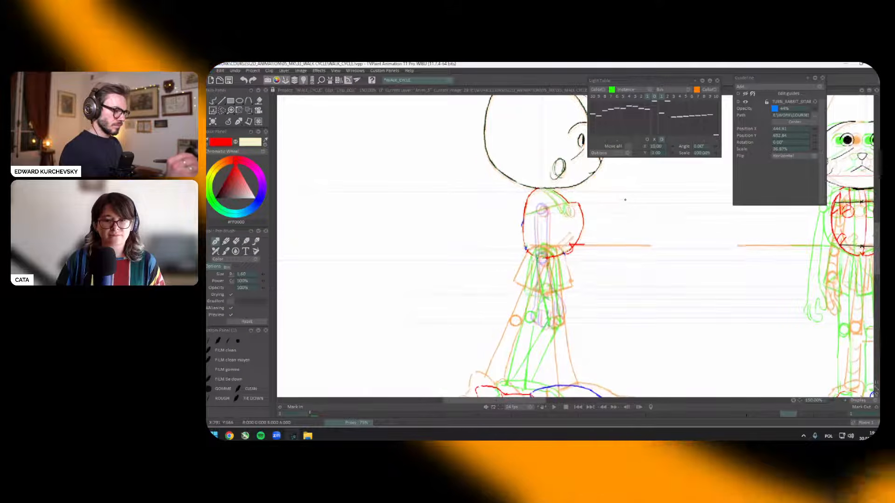
key("Escape")
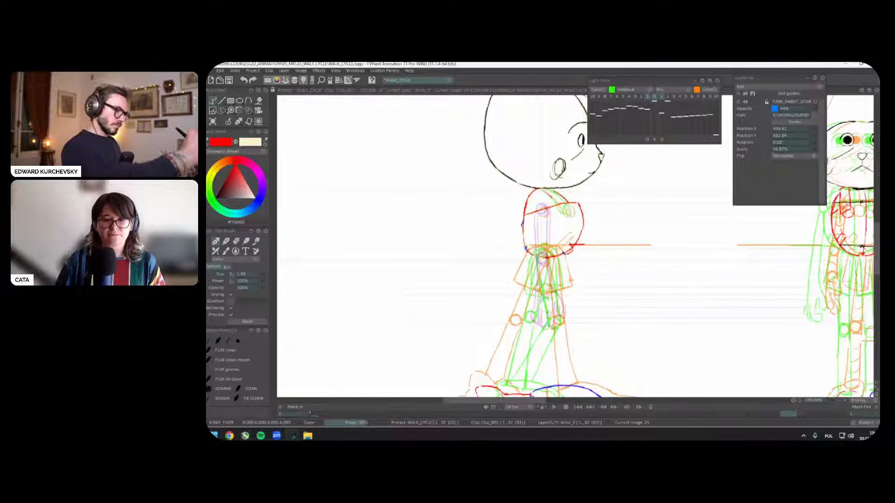
key("greater")
key("less")
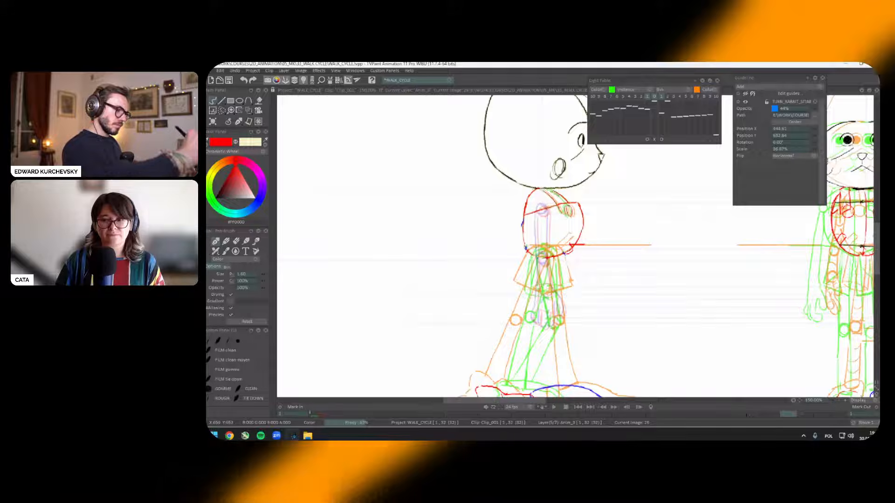
Step: Draw the slanted pocket openings on the remaining side-view torsos, including frames 25 and 29, and save the project
key("l")
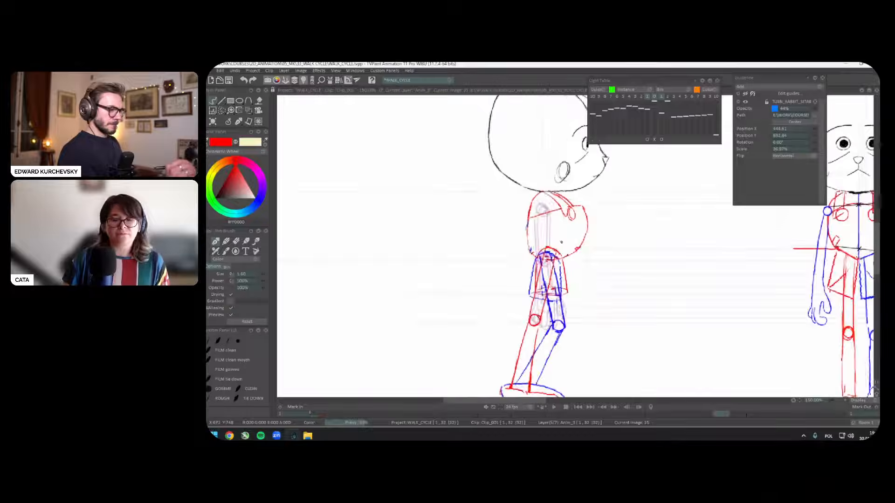
key("Tab")
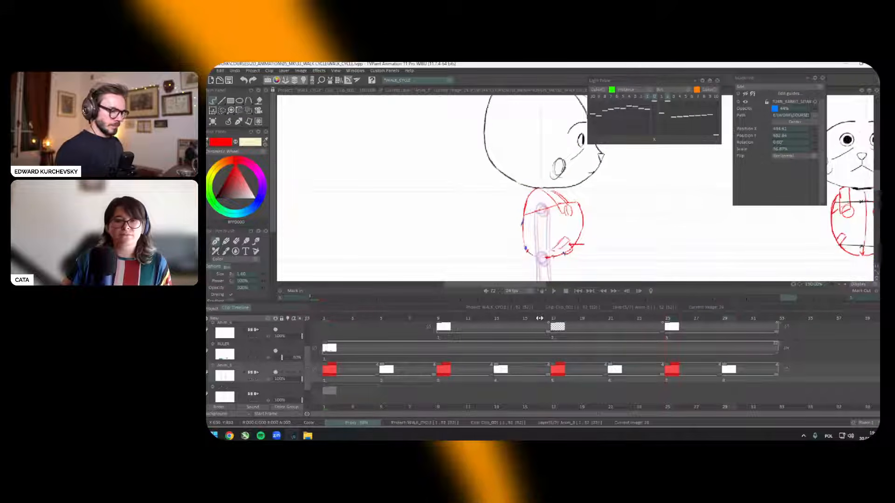
key("ctrl+s")
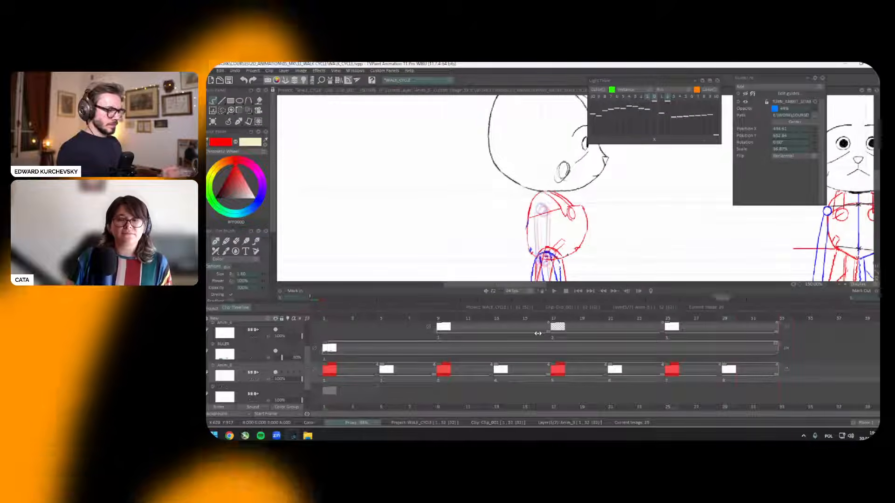
Step: Play back the walk cycle at a wider view to review the overalls on all side-view torsos
key("ctrl+t")
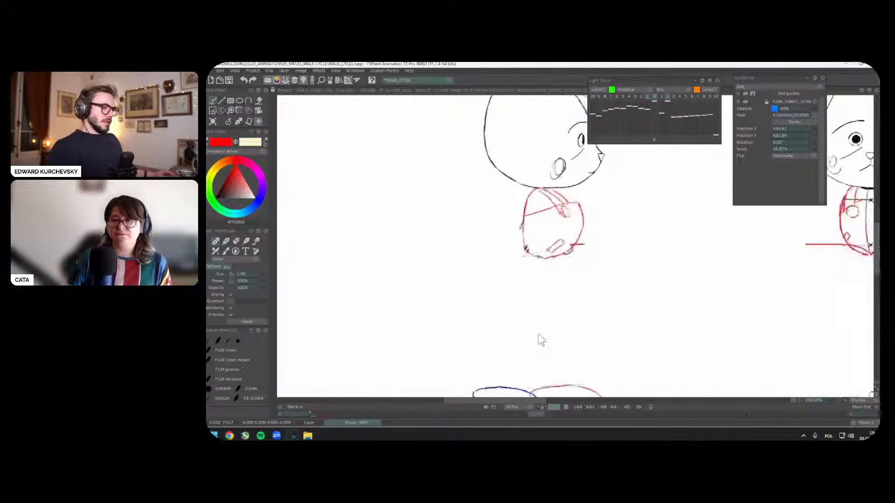
scroll(538, 334, "down", 2)
key("ctrl+t")
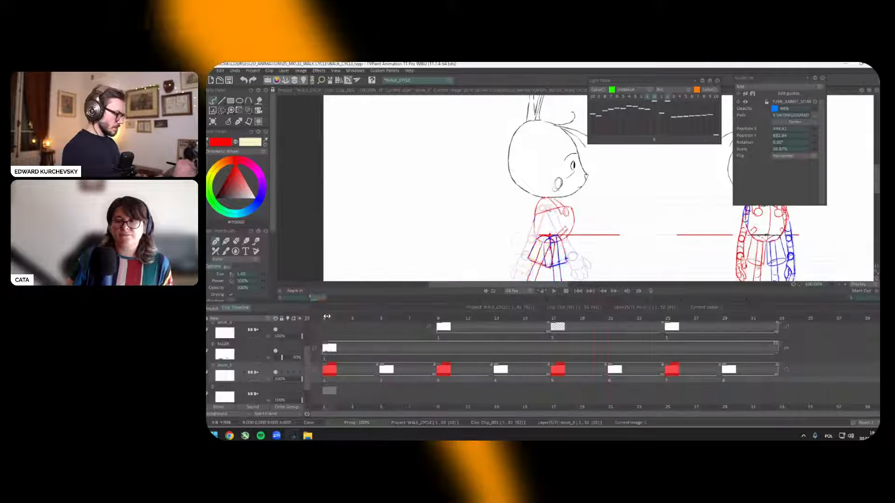
key("ctrl+t")
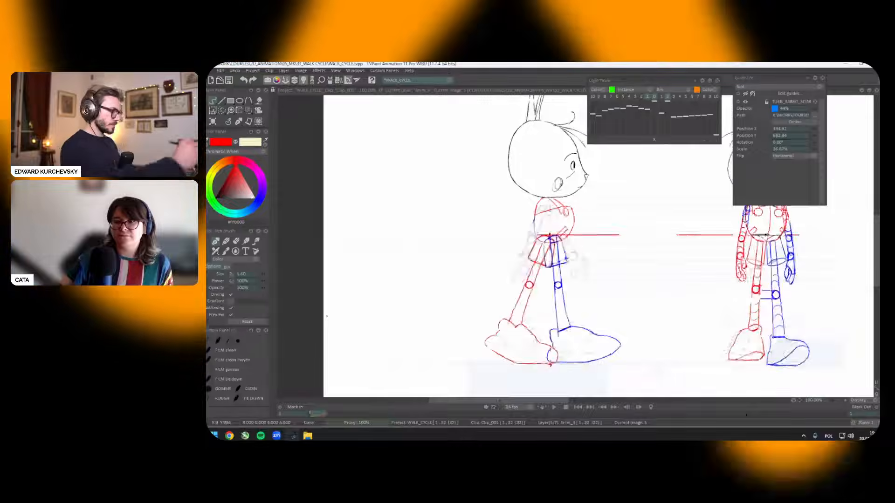
Step: Set the drawing colour to blue and compare the leg poses of frames 29 and 25 with their light-table neighbours
left_click(256, 200)
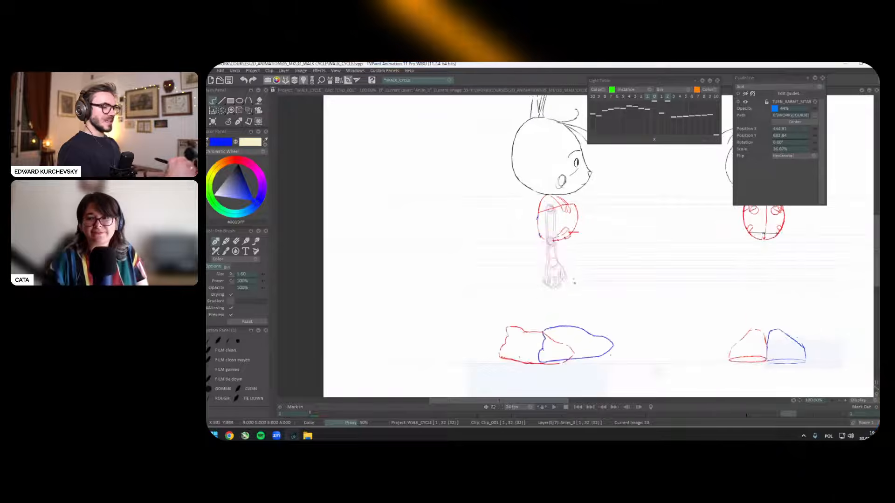
left_click_drag(595, 252, 599, 243)
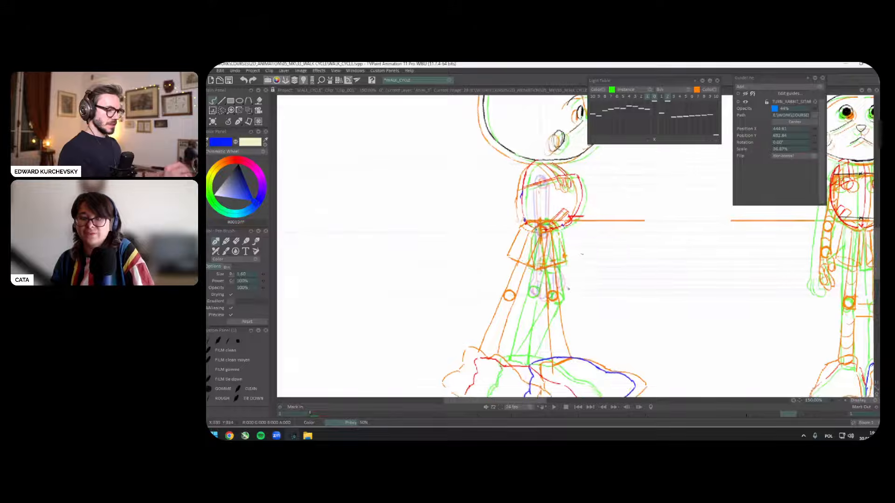
key("l")
key("l")
key("Left")
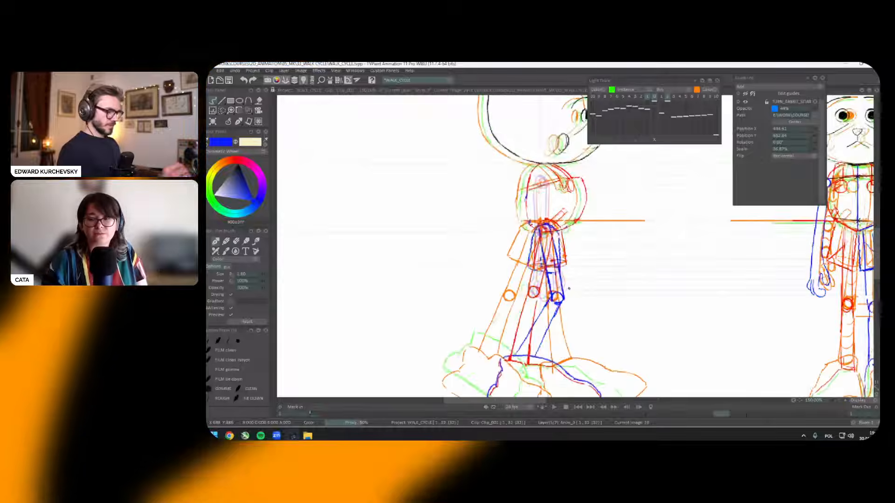
key("l")
key("minus")
left_click_drag(595, 262, 599, 244)
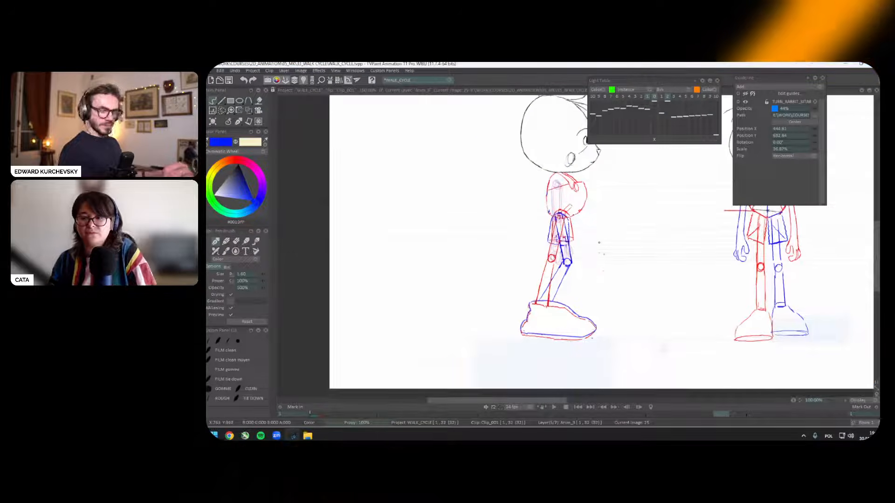
Step: Select the blue leg and shoe of the frame 25 side view, rotate them slightly, and compare with the adjacent poses
key("s")
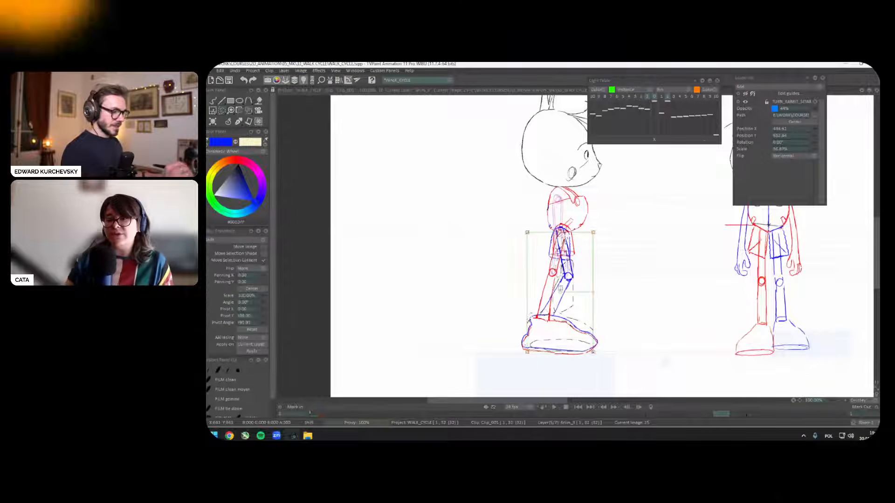
key("Left")
key("Right")
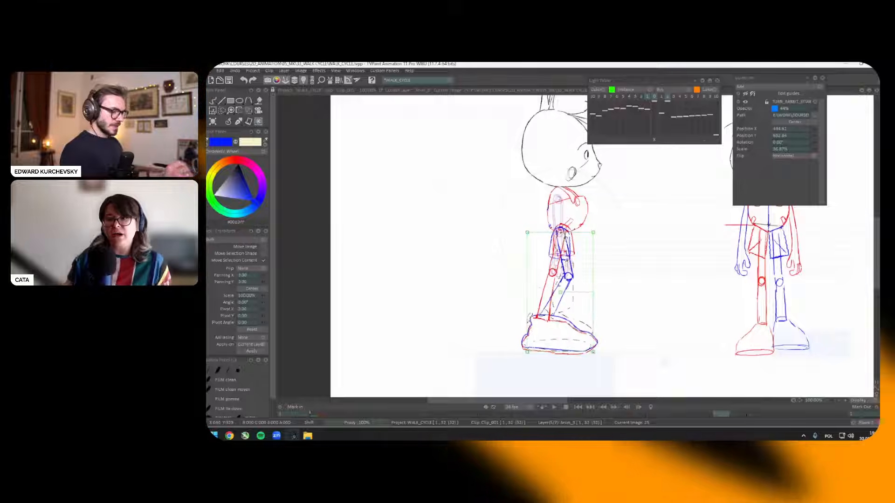
key("s")
key("ctrl+t")
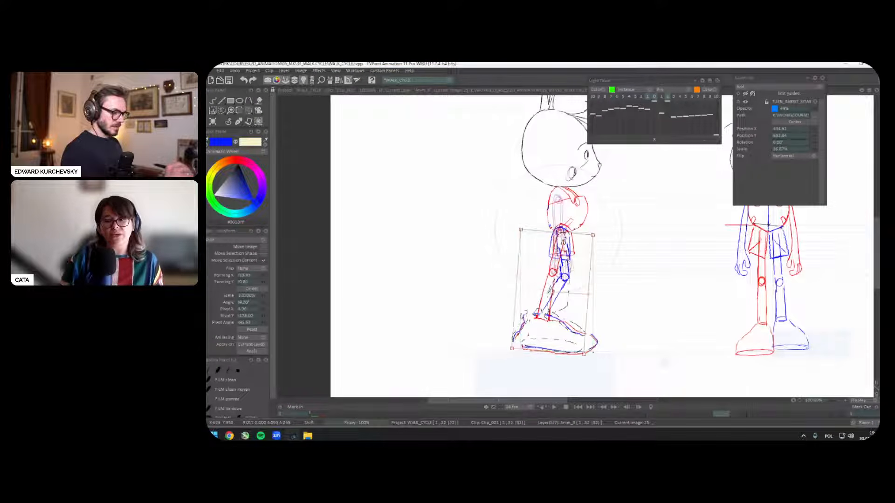
key("Left")
key("Right")
key("Right")
key("Right")
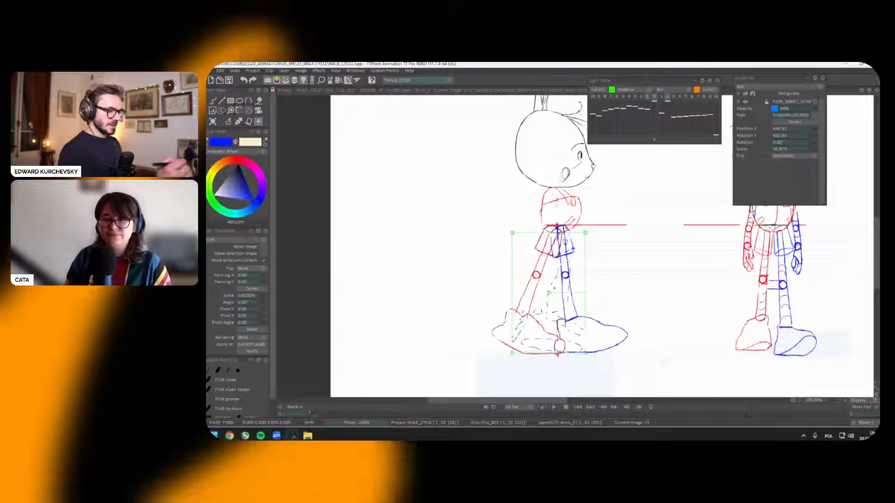
Step: Compare the frame 29 side-view leg pose with its light-table neighbours, with the light table on and off
key("Left")
key("Left")
key("Right")
key("b")
key("l")
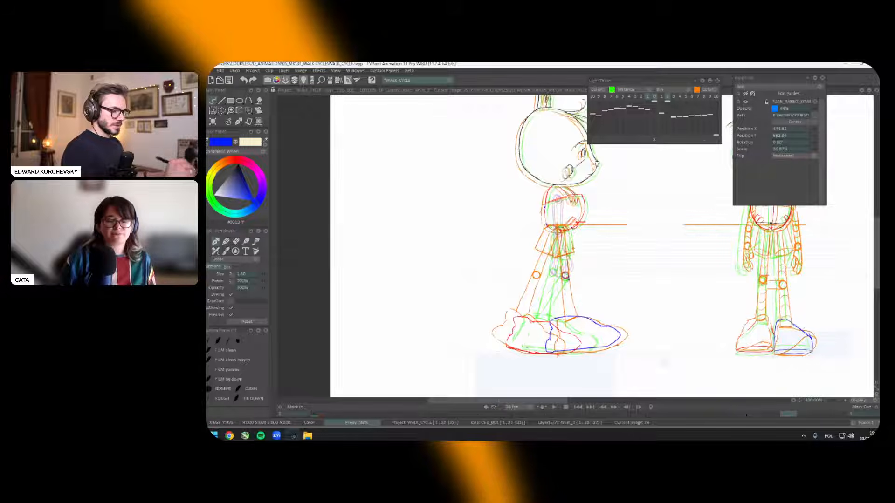
key("l")
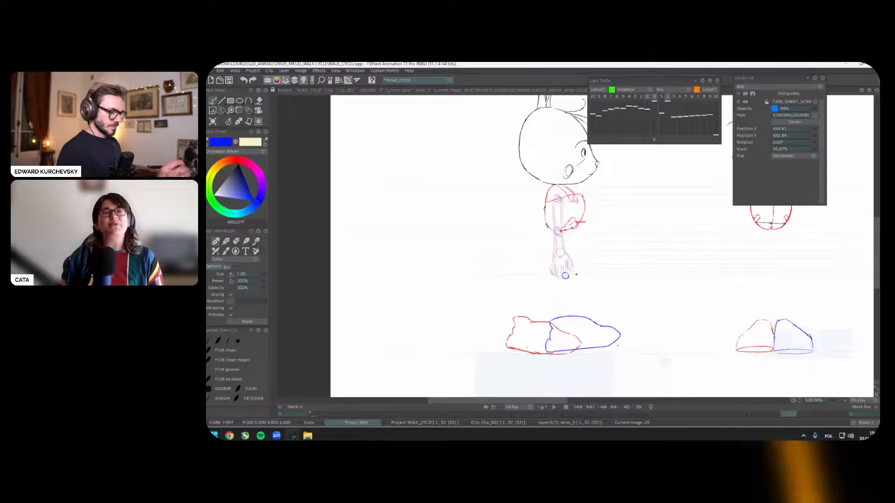
Step: Shift the blue side-view shoe of frame 29 slightly backward and draw the blue lower leg from the knee down to it
key("s")
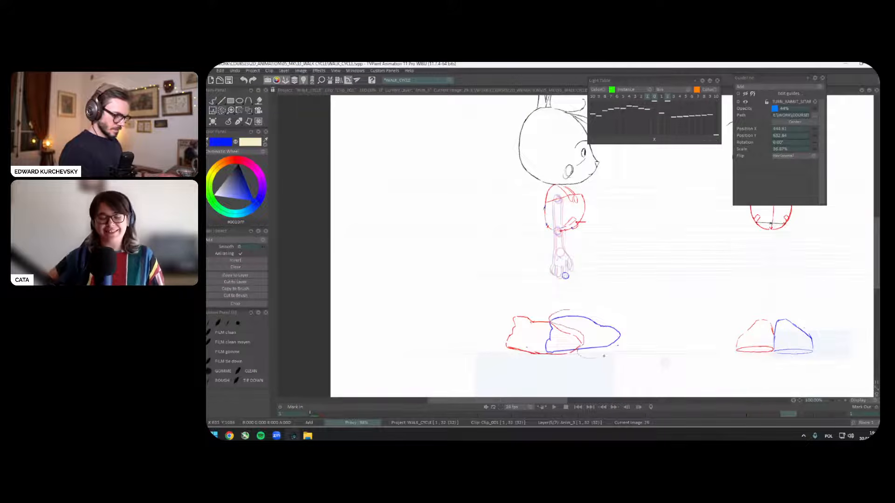
mouse_move(604, 356)
left_mouse_down()
mouse_move(553, 313)
mouse_move(577, 353)
left_mouse_up()
key("ctrl+t")
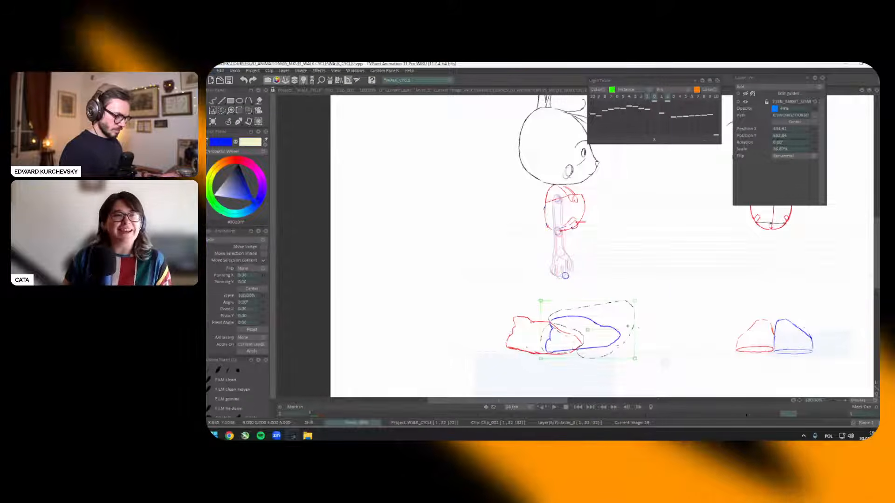
left_click_drag(632, 330, 623, 339)
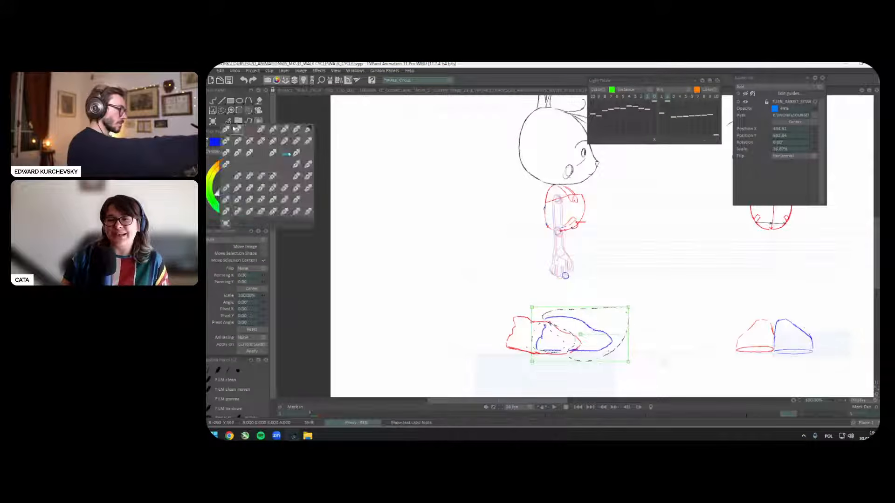
left_click(235, 129)
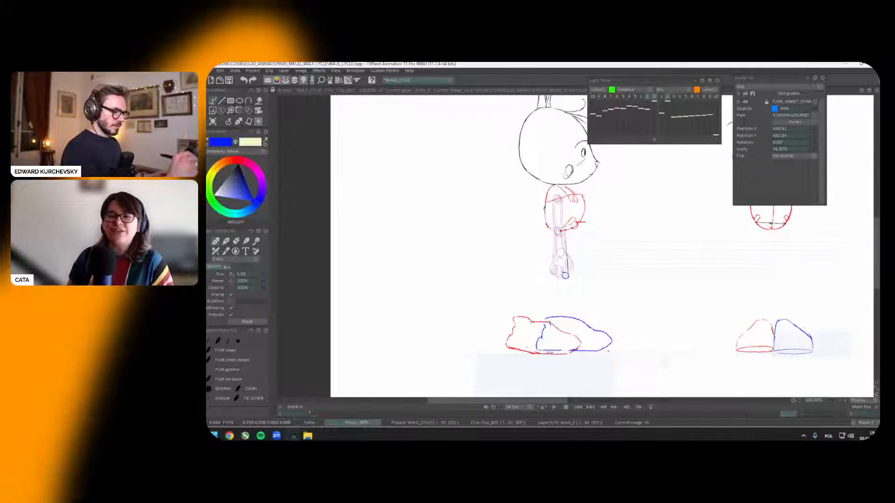
left_click_drag(565, 278, 553, 318)
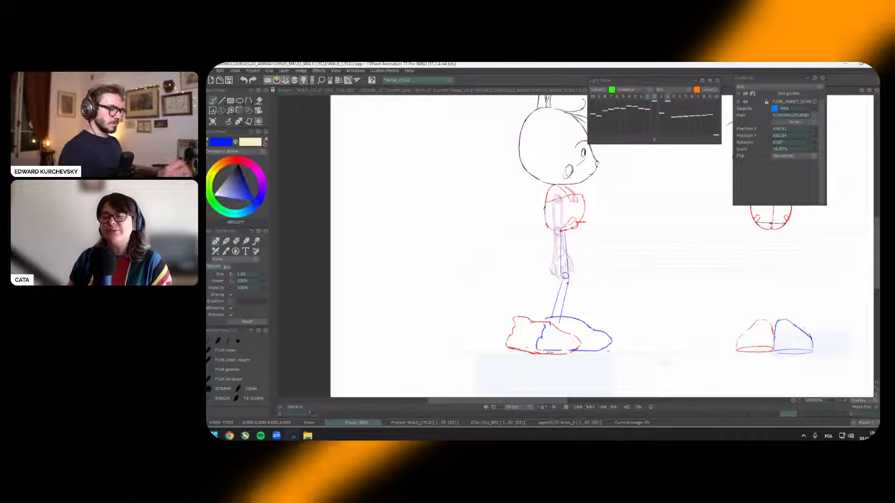
key("Return")
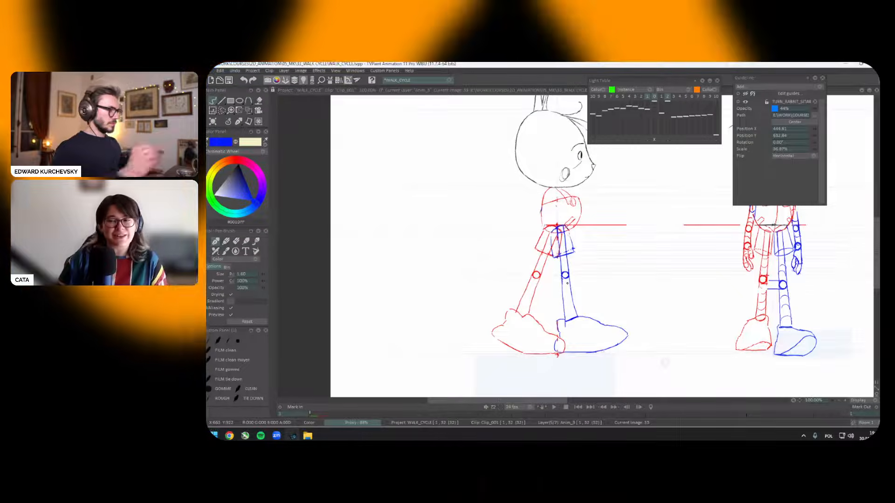
Step: Set the drawing colour to red and select the red leg and shoe of the frame 9 side view for transforming
left_click(232, 158)
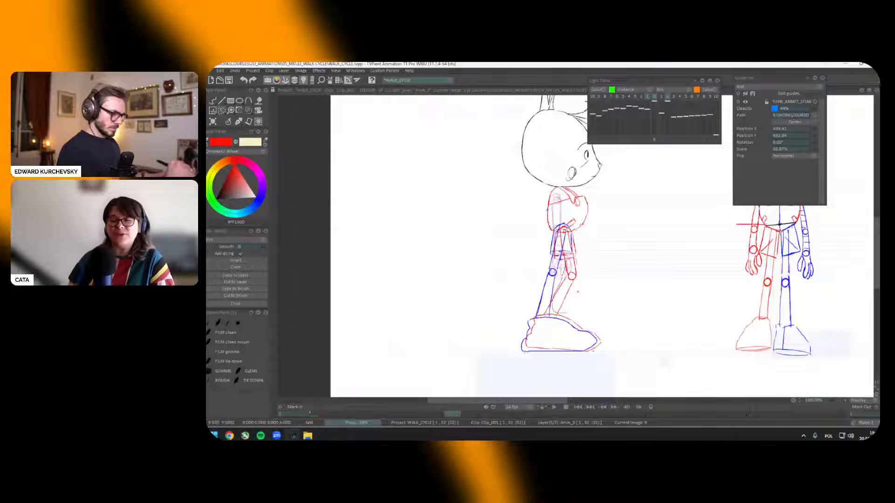
left_click_drag(578, 262, 560, 312)
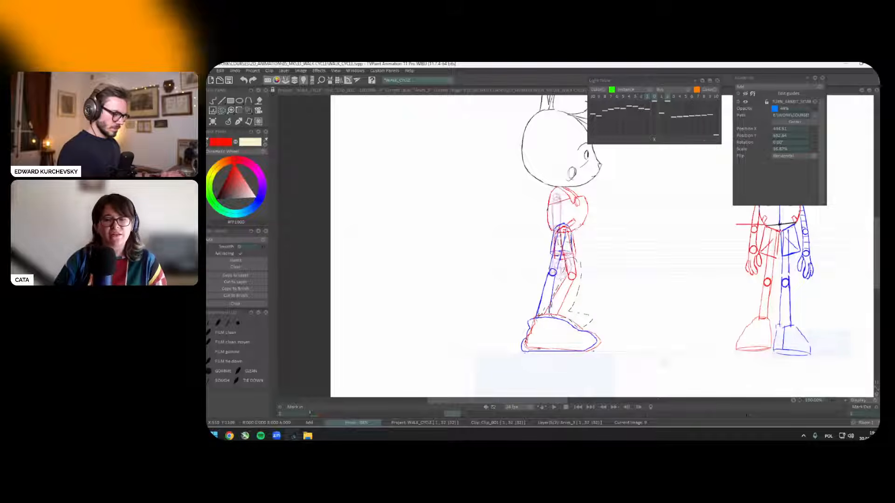
left_click_drag(524, 232, 613, 354)
key("ctrl+t")
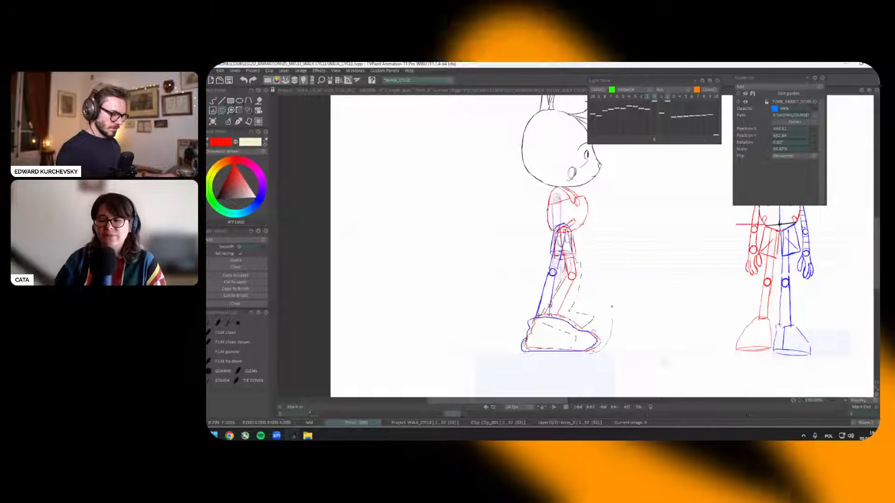
left_click_drag(552, 385, 514, 368)
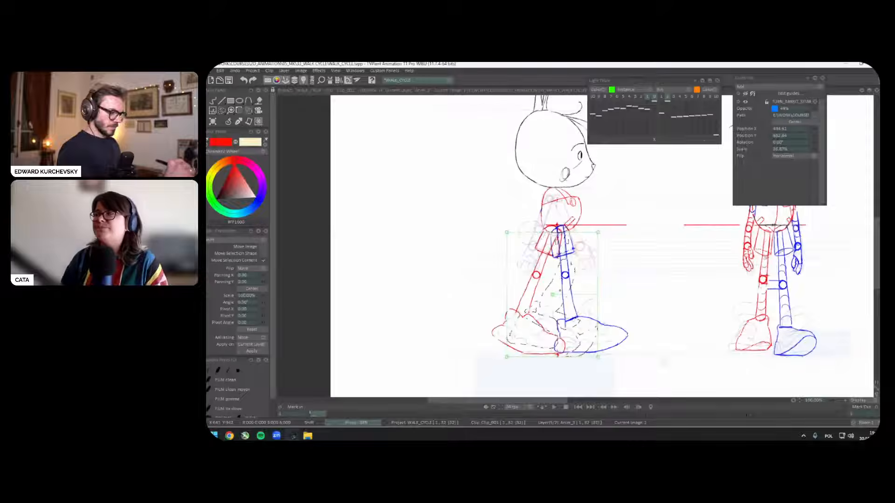
left_click(228, 122)
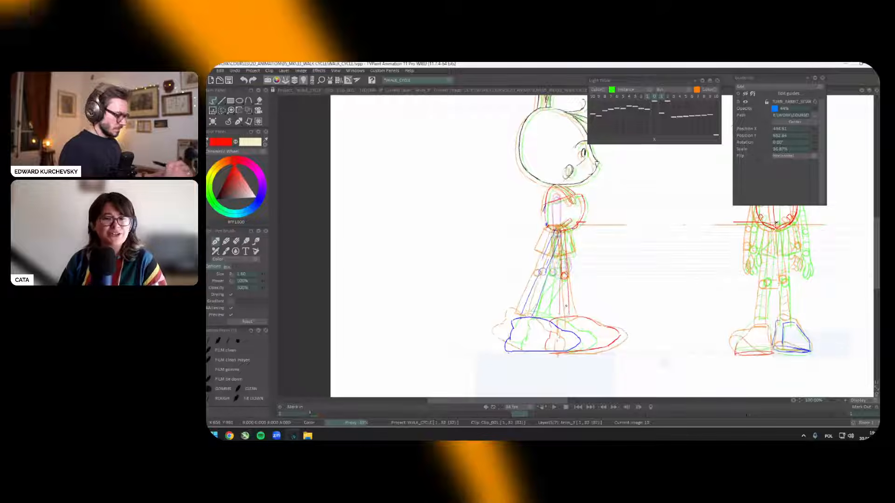
Step: Move the red side-view shoe of frame 13 slightly backward with a small rotation, and reshape the red lower leg to meet it
key("s")
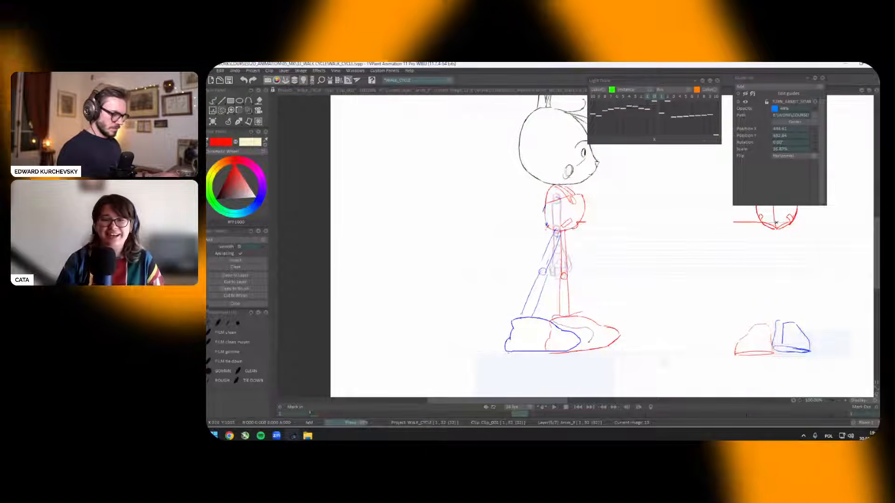
left_click_drag(552, 317, 550, 356)
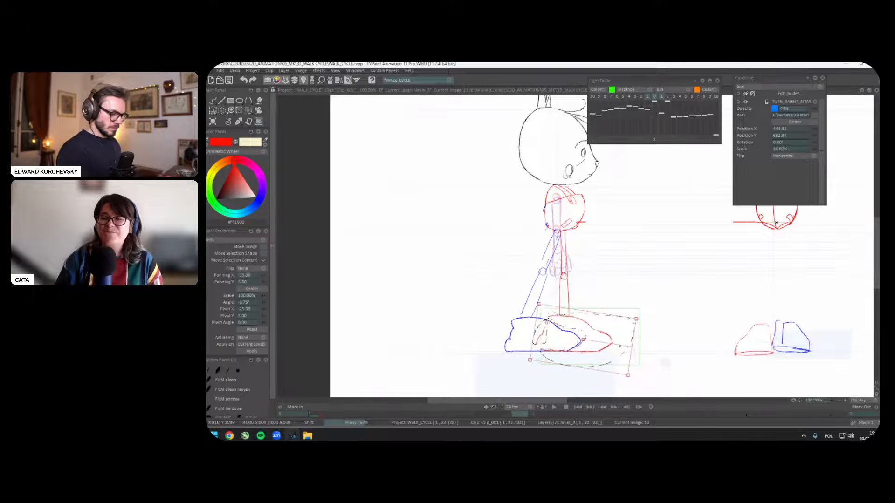
key("s")
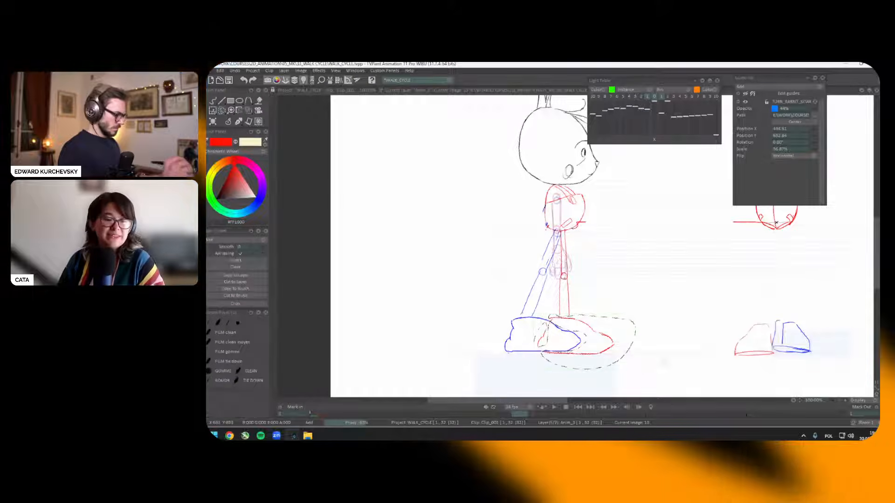
key("t")
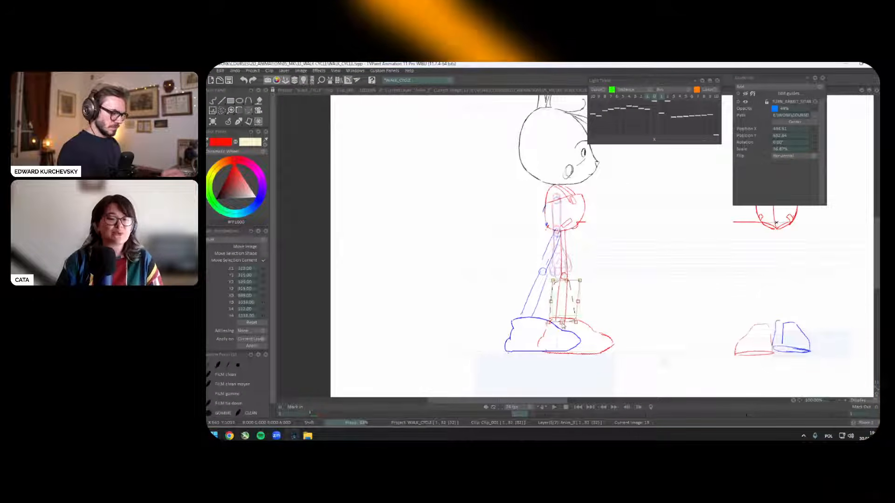
left_click(227, 122)
key("Return")
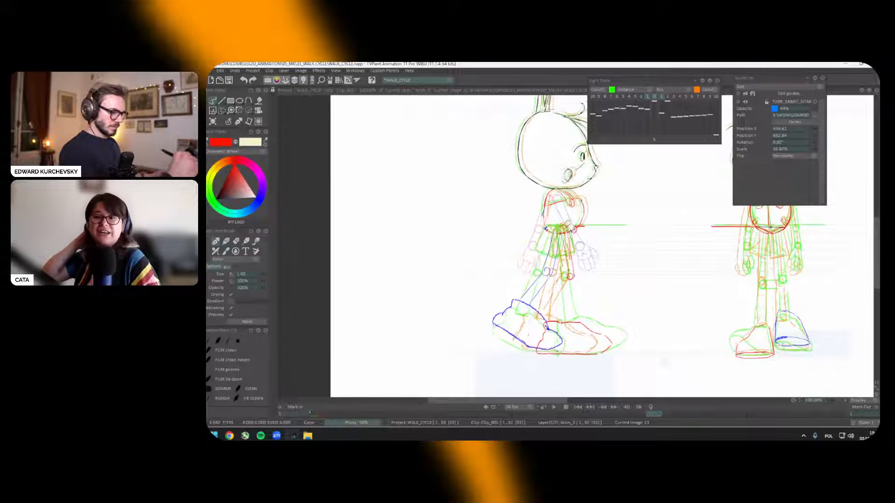
Step: Play back the walk cycle at a wider view to review the adjusted shoes and lower legs
key("l")
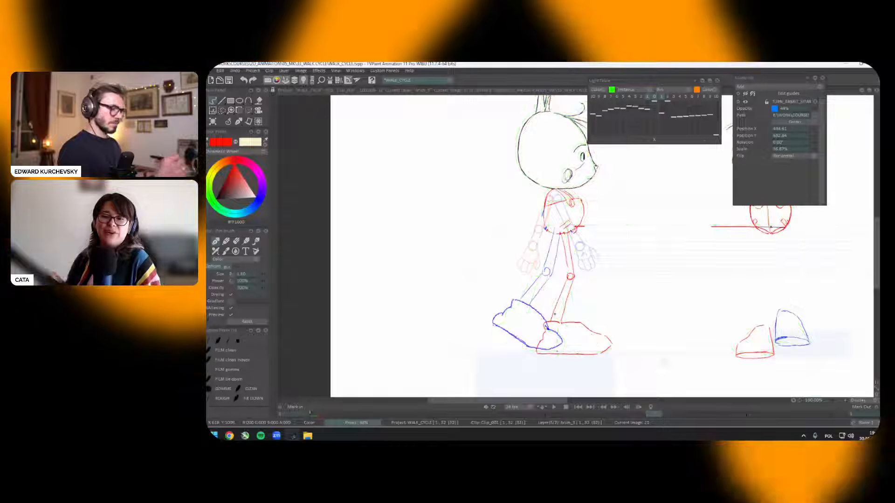
key("l")
key("l")
key("space")
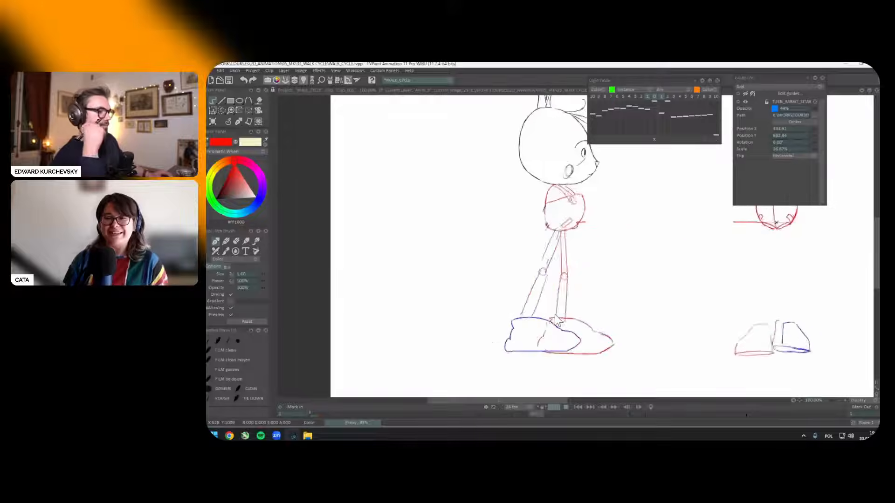
scroll(555, 316, "down", 1)
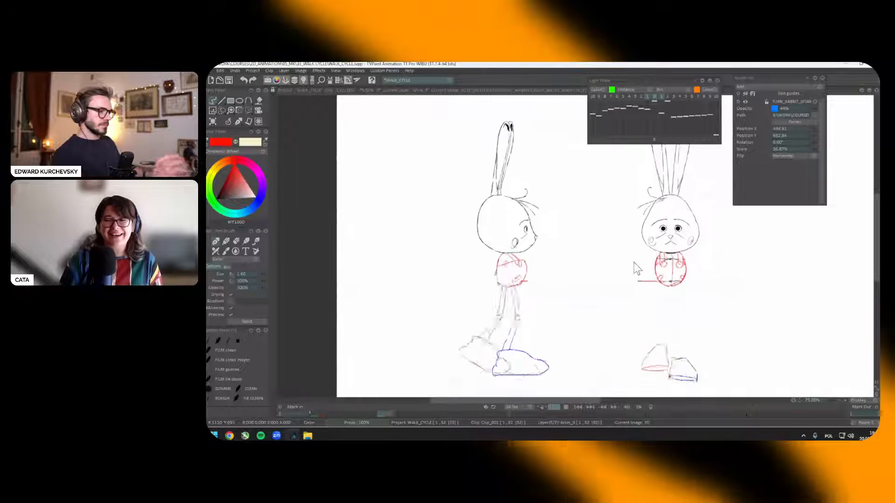
key("Return")
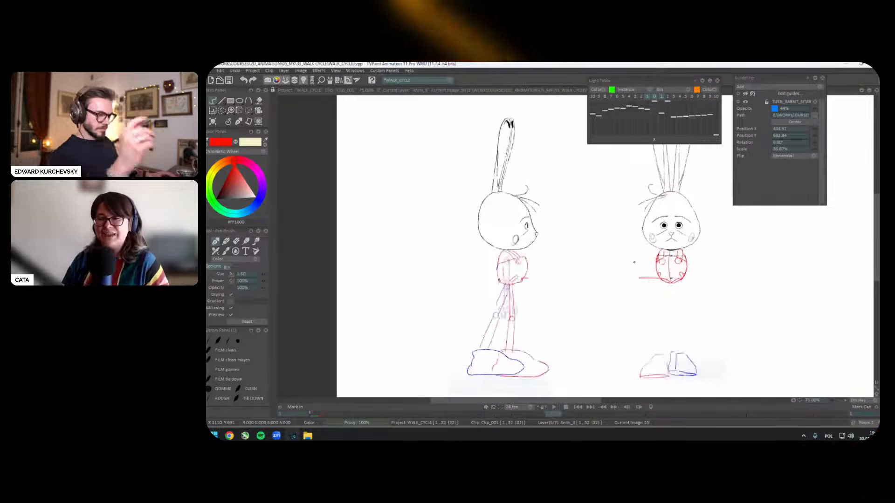
Step: Show the timeline and add empty in-between drawings at frames 13, 21 and 29 of the arms layer
left_click_drag(660, 297, 682, 265)
key("shift+Tab")
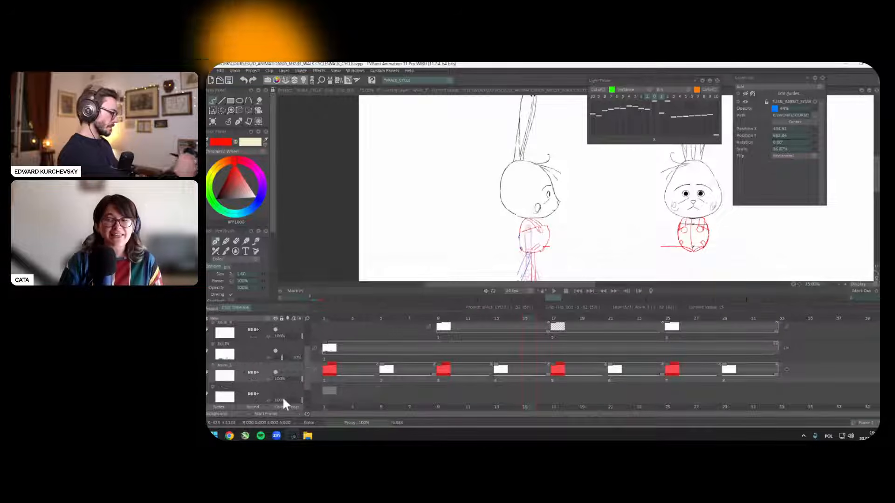
scroll(303, 350, "up", 1)
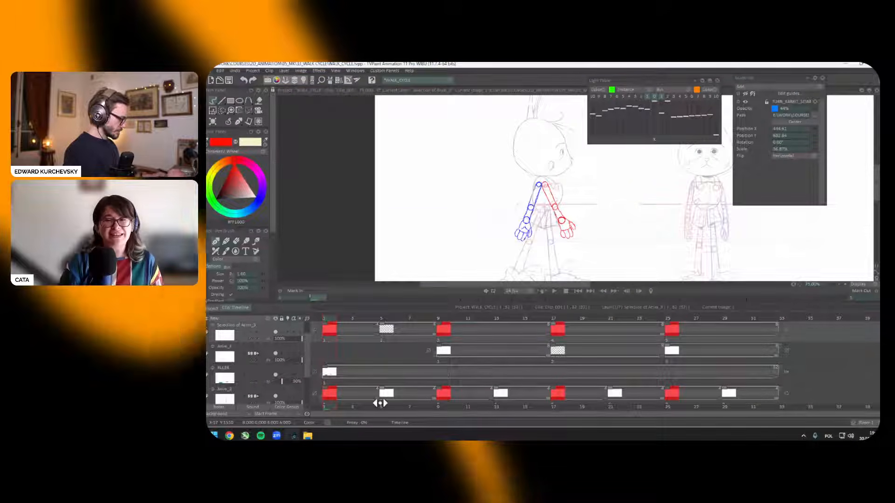
left_click(503, 319)
key("Insert")
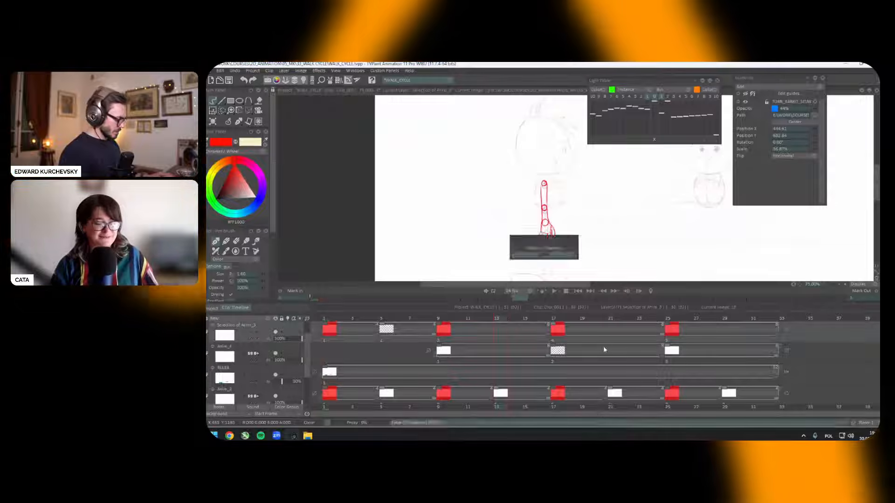
left_click(618, 319)
key("Insert")
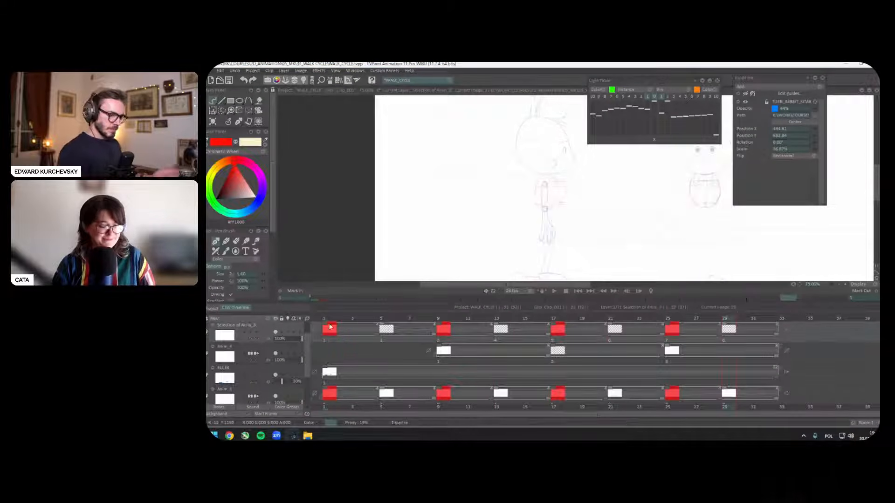
left_click(226, 122)
key("Tab")
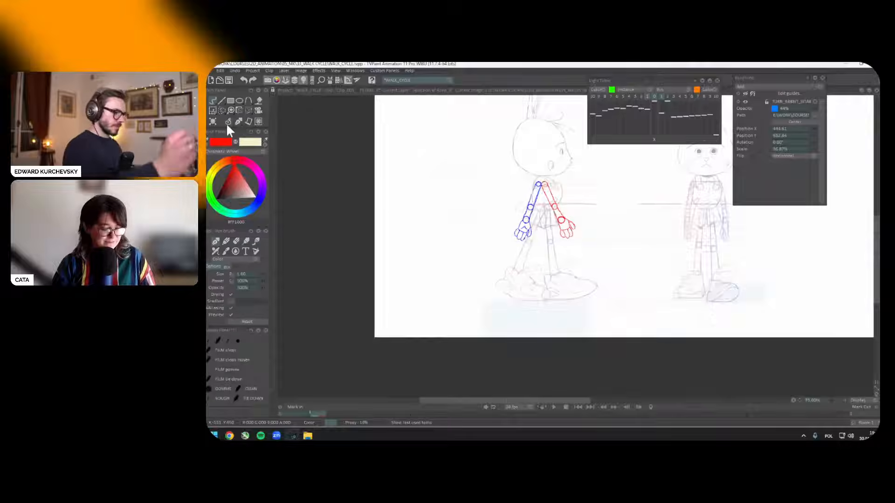
Step: Rough in the red in-between arm of the frame 5 side view, halfway between its light-table neighbours
key("greater")
left_click_drag(608, 209, 613, 237)
key("ctrl+Right")
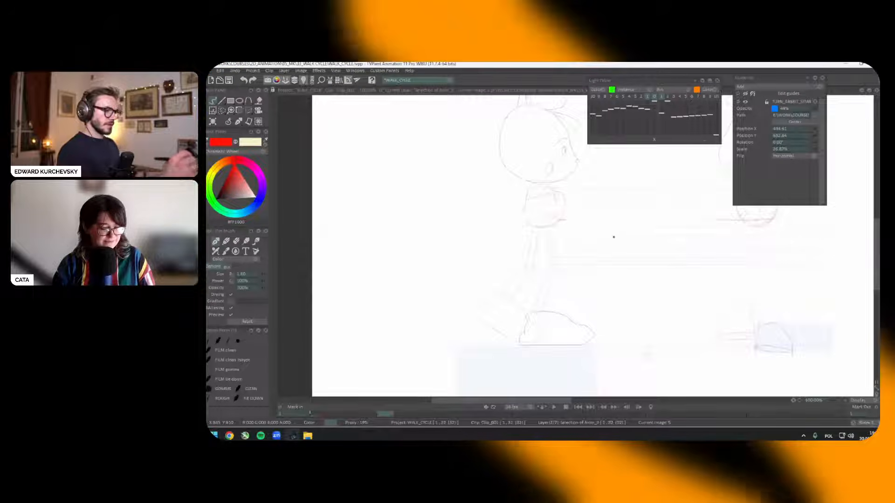
key("ctrl+Left")
key("ctrl+Right")
left_click_drag(614, 237, 606, 273)
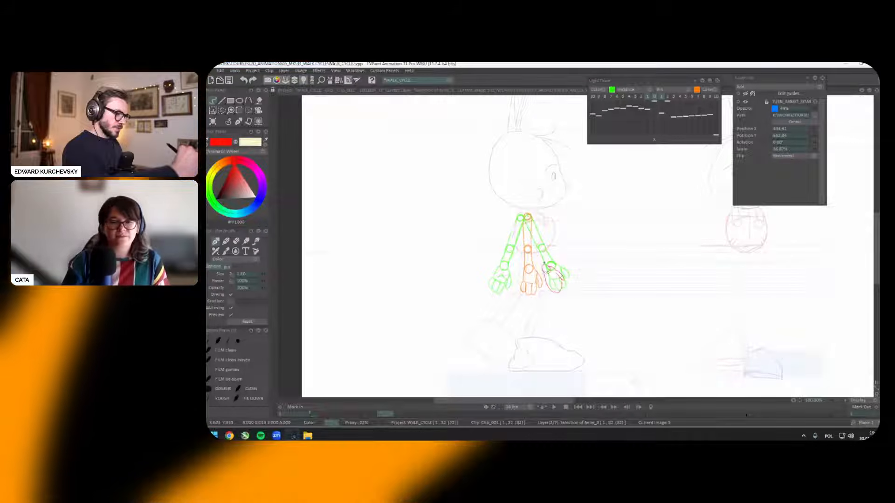
mouse_move(555, 275)
left_mouse_down()
mouse_move(536, 253)
mouse_move(531, 220)
left_mouse_up()
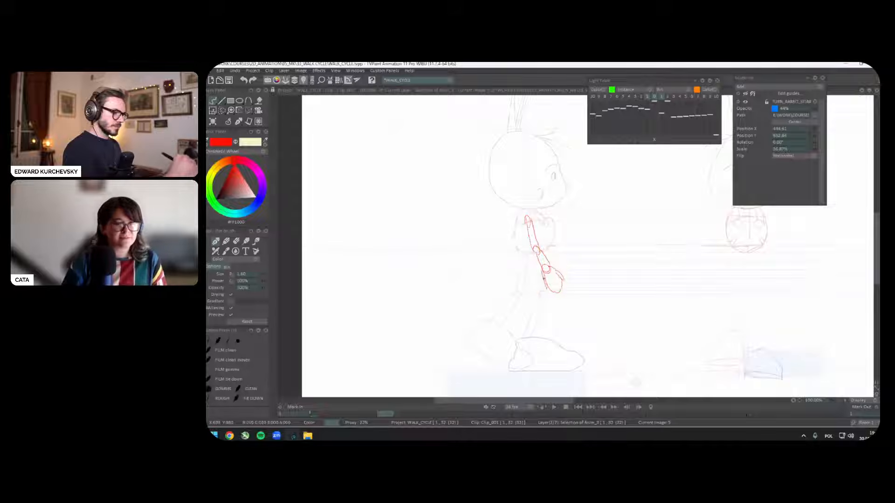
Step: Compare the side-view arm poses around frames 13 and 5 with their light-table neighbours
key("Left")
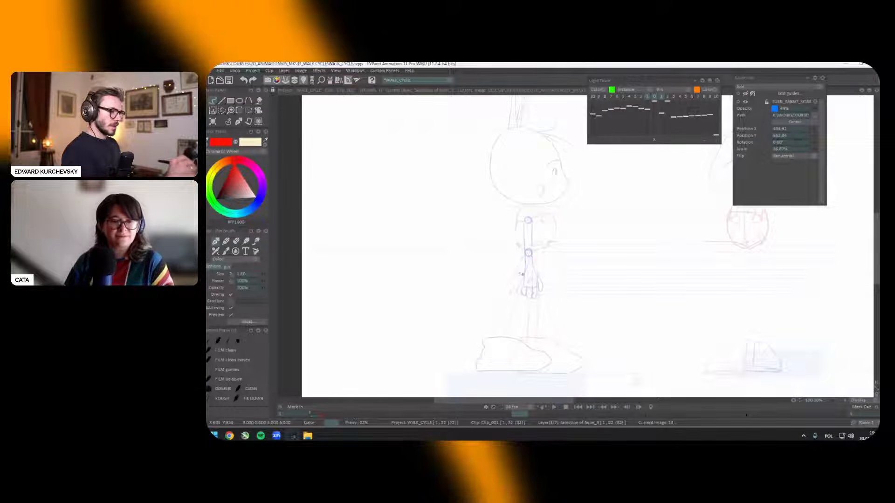
key("Right")
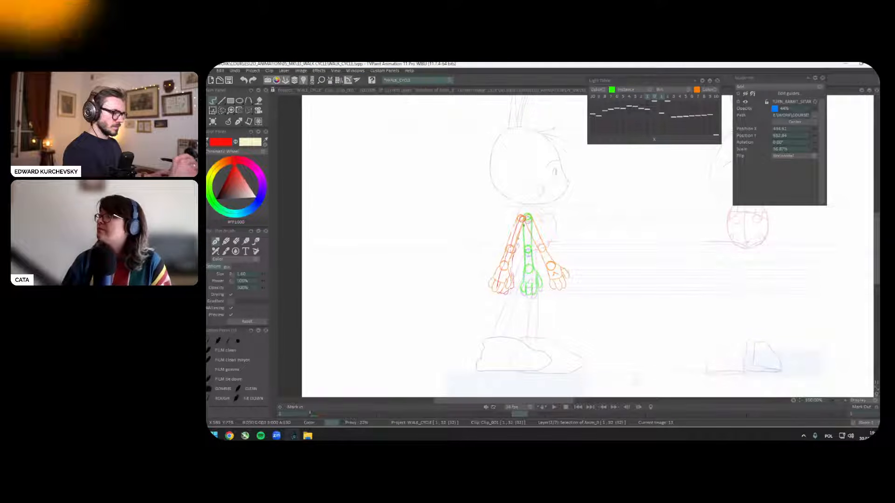
key("Left")
key("Left")
key("Left")
key("Left")
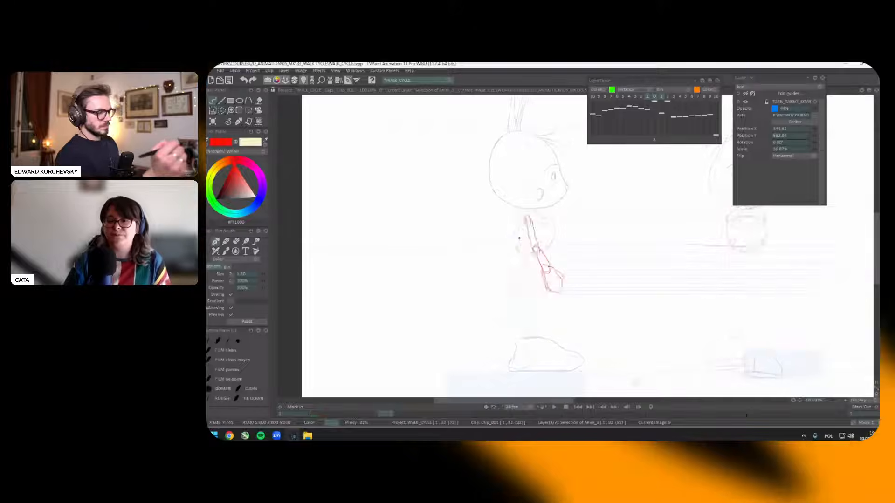
Step: Rough in the red in-between arm swinging backward in the frame 21 side view, from the shoulder down to the hand
key("Right")
key("Right")
key("Right")
key("Right")
key("Right")
key("Right")
key("Right")
key("Right")
key("Right")
key("Right")
key("Right")
key("Right")
key("Right")
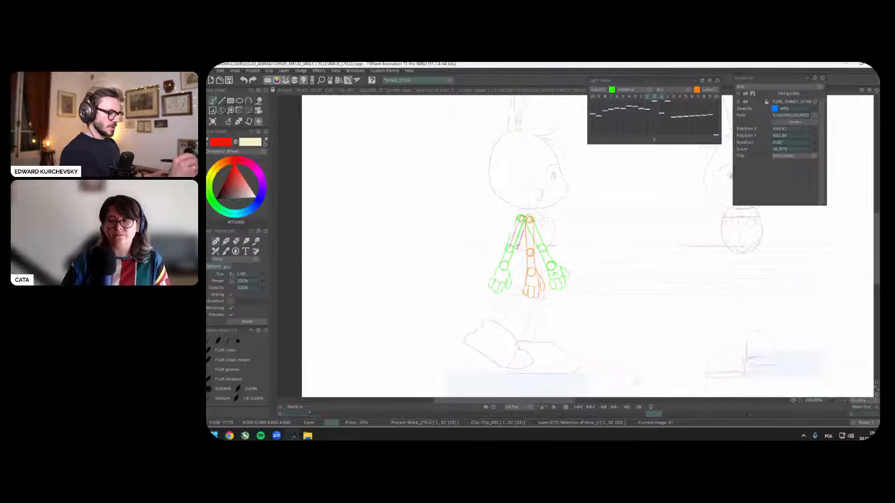
left_click_drag(522, 219, 507, 289)
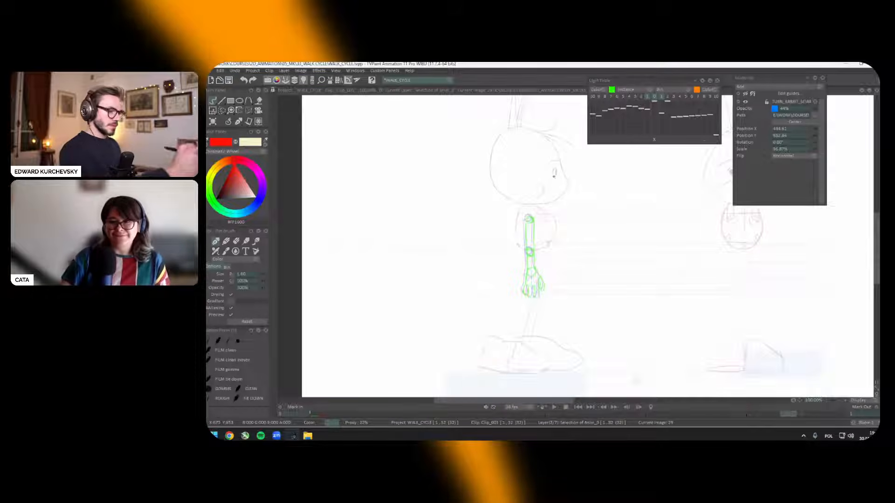
Step: Rough in the red in-between arm and hand in front of the body in the frame 29 side view, and play back the cycle
key("ctrl+t")
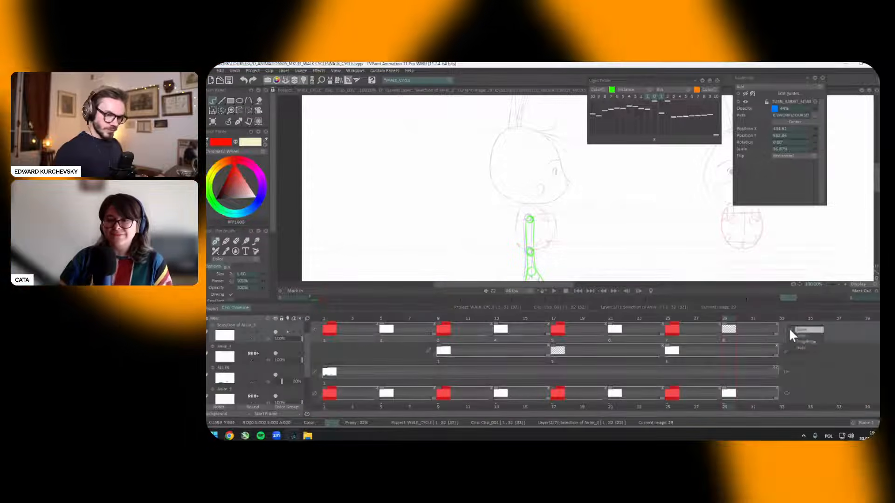
key("ctrl+t")
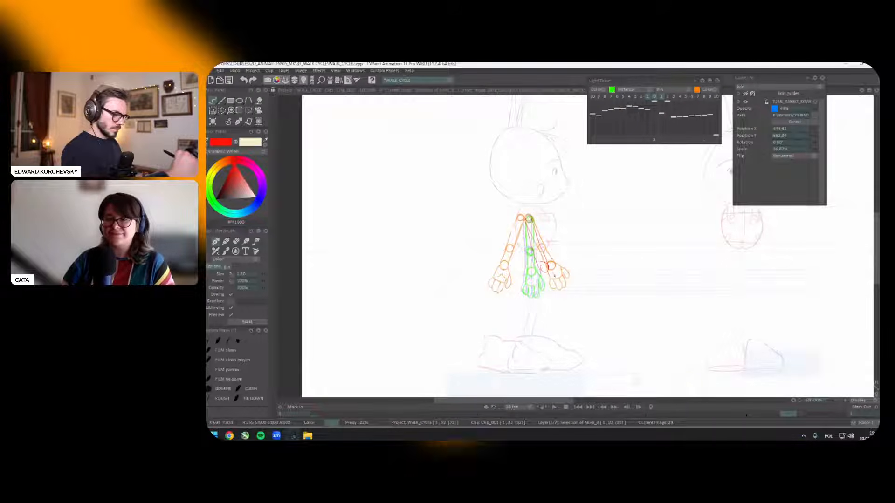
left_click_drag(547, 276, 551, 291)
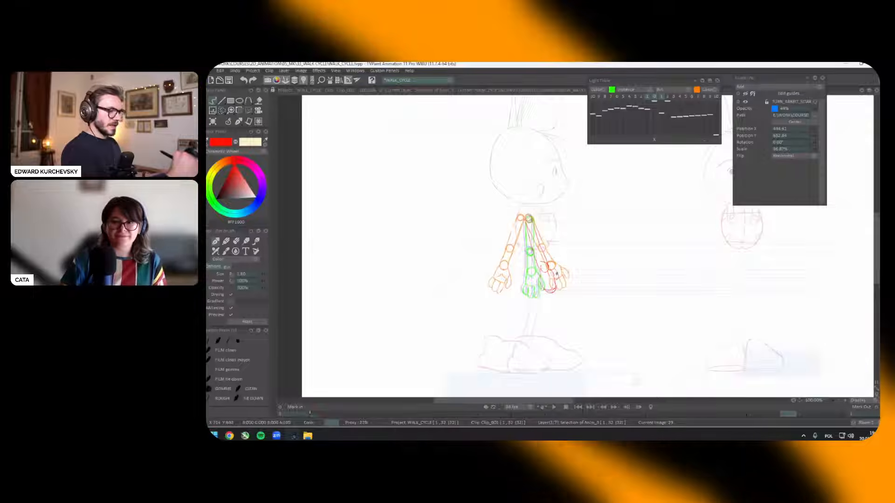
key("Return")
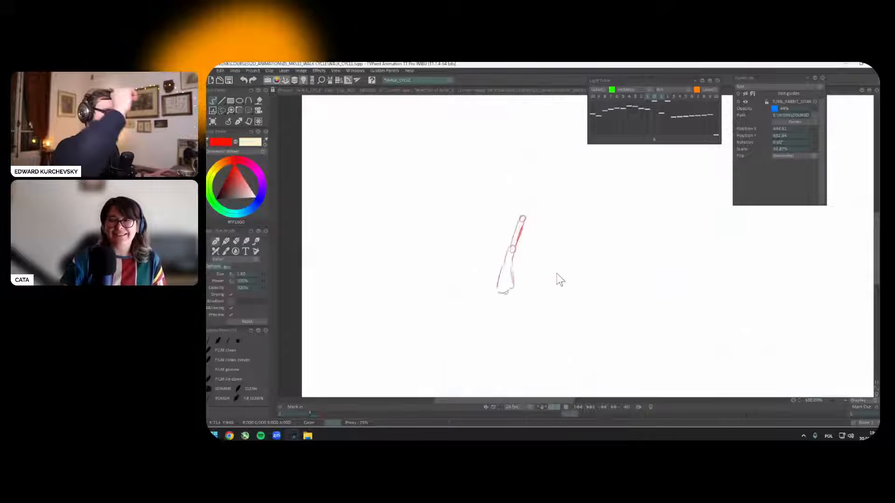
key("Return")
Step: Rough in the far arm's in-between in blue, angled behind the body in the frame 5 side view
left_click(261, 208)
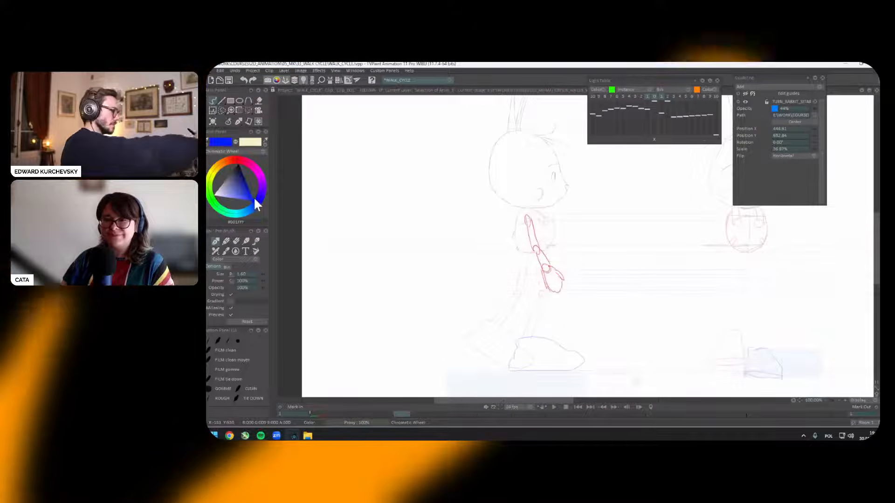
key("Return")
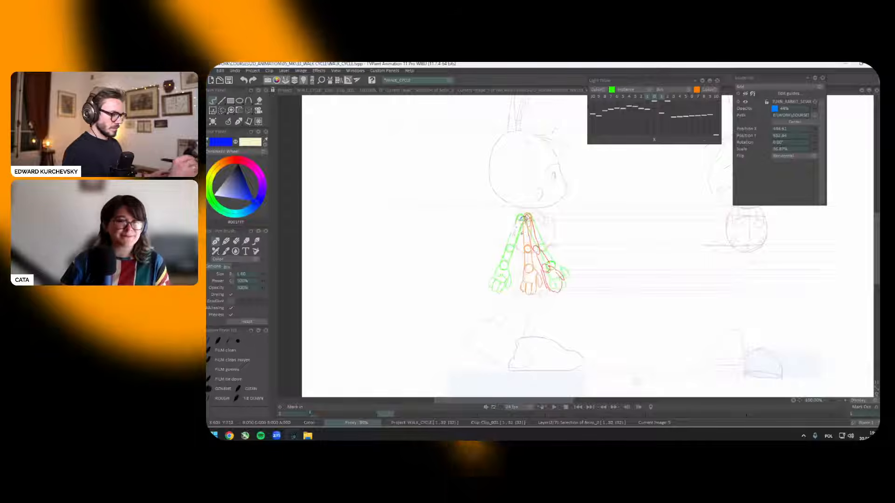
mouse_move(511, 247)
left_mouse_down()
mouse_move(497, 278)
mouse_move(512, 270)
mouse_move(516, 277)
mouse_move(515, 267)
left_mouse_up()
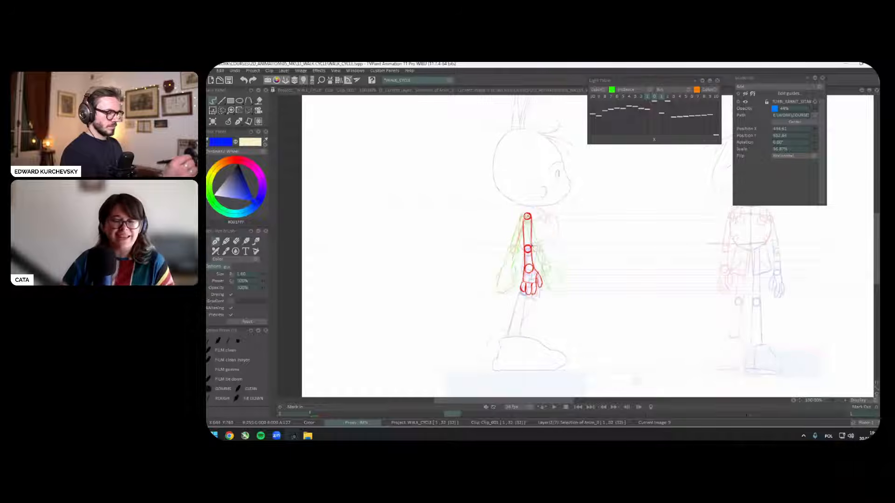
key("l")
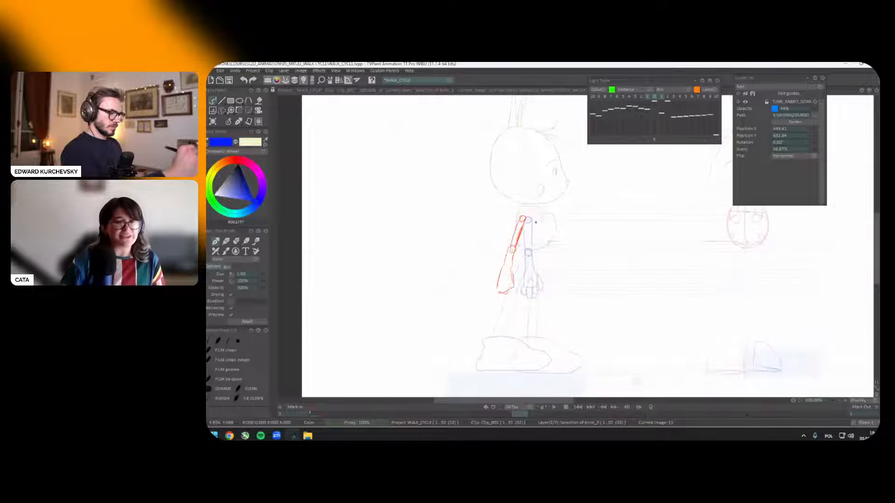
Step: Add an empty in-between drawing at frame 13 of the Anim_4 layer
key("Left")
key("Left")
key("Right")
key("Right")
key("Right")
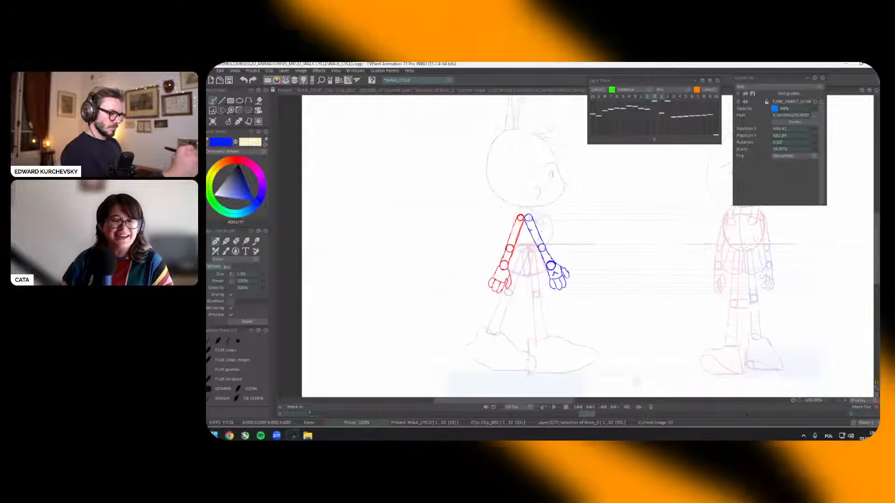
key("Left")
key("Tab")
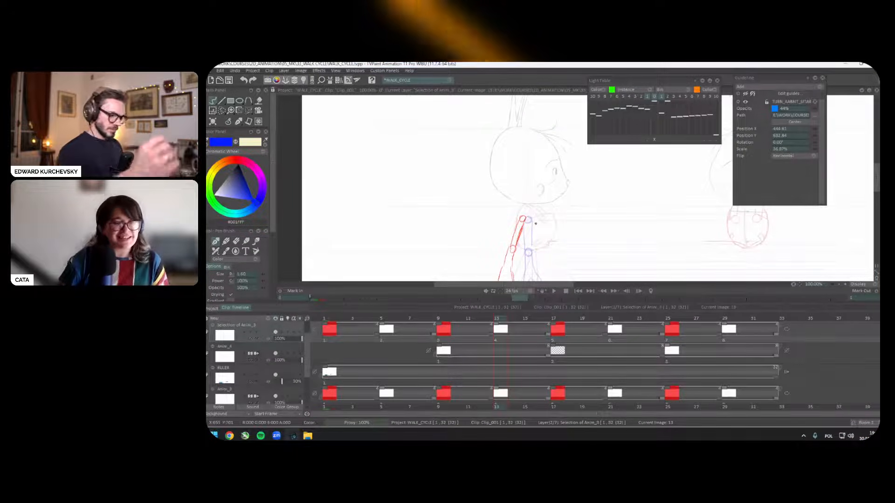
key("Tab")
key("Tab")
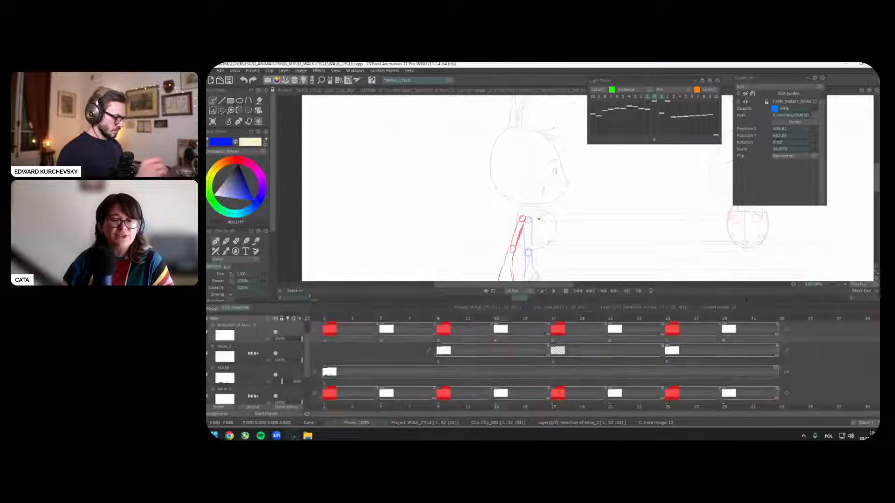
key("Down")
key("Insert")
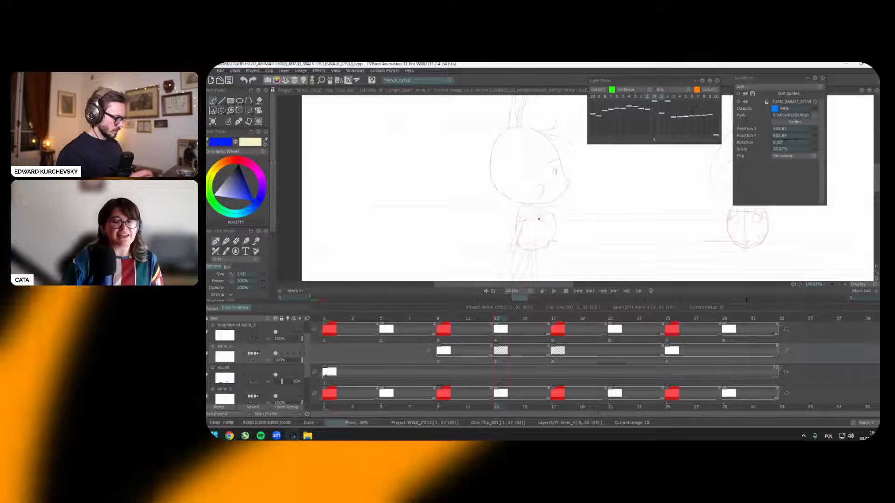
Step: Add an empty in-between drawing at frame 29 of the Anim_4 layer
key("Tab")
key("Left")
key("Left")
key("Left")
key("Left")
key("Left")
key("Left")
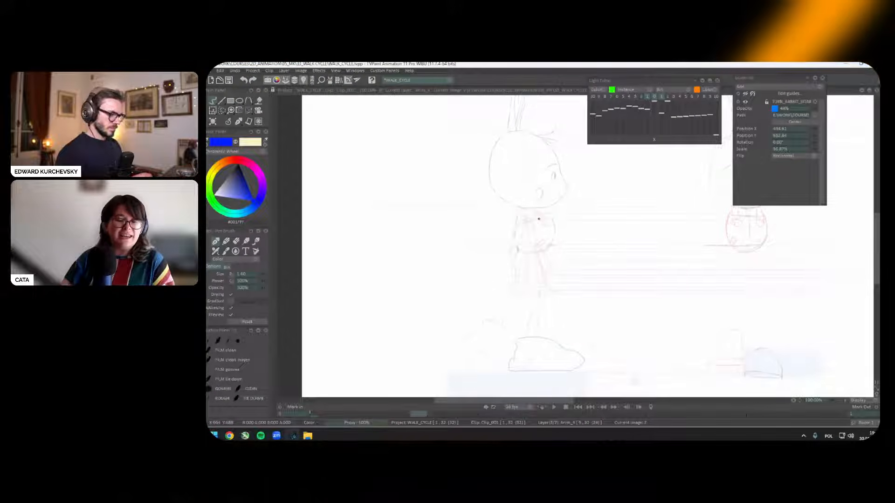
key("Tab")
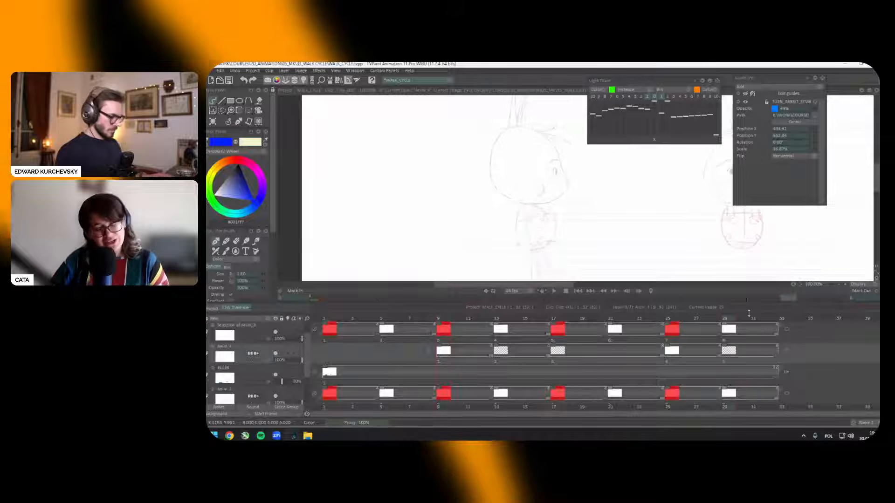
Step: Rough in the blue in-between arm in front of the body in the frame 13 side view, between the frame 9 and 17 poses
left_click(499, 325)
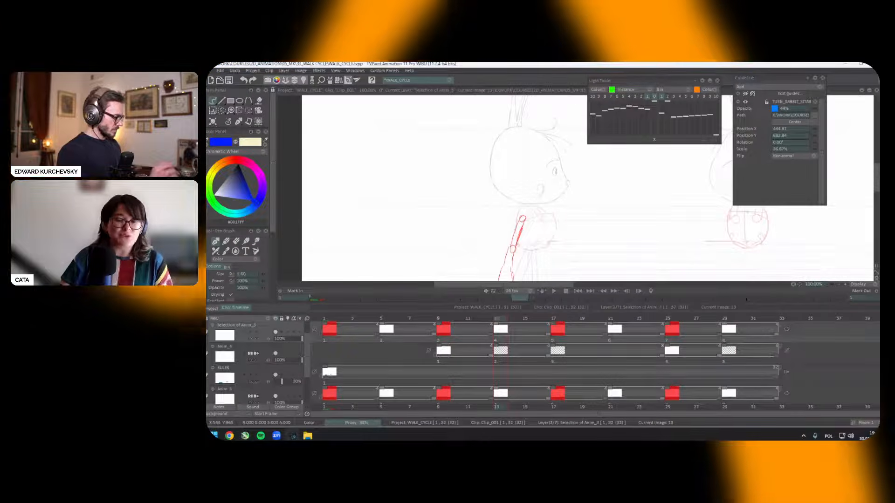
key("Tab")
key("Left")
key("Left")
key("Left")
key("Left")
key("Left")
key("Left")
key("Left")
key("Left")
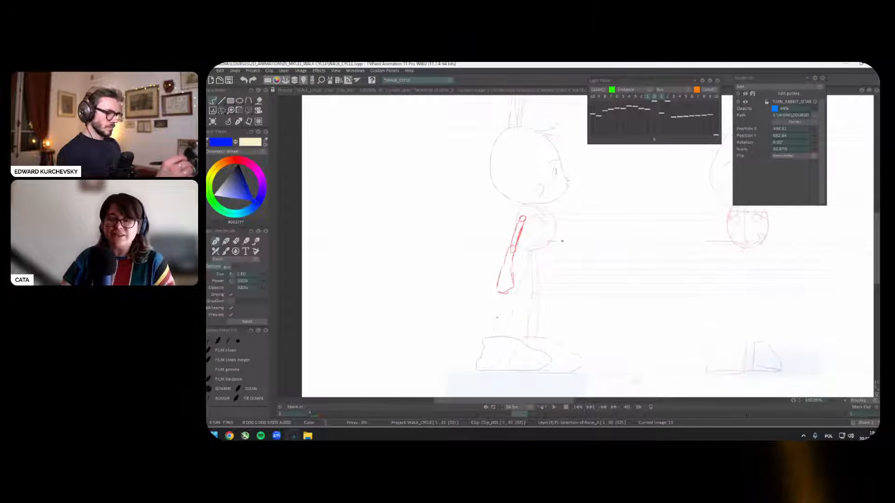
key("Right")
key("Right")
key("Right")
key("Right")
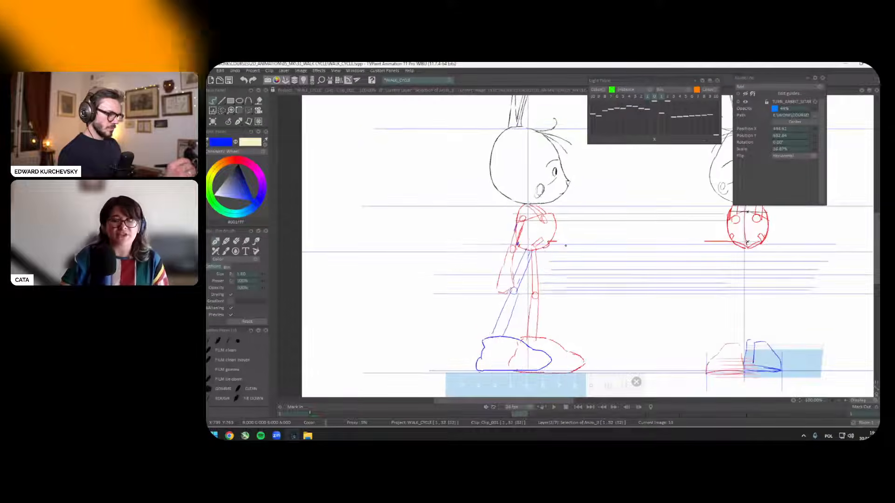
key("Left")
key("Right")
key("Left")
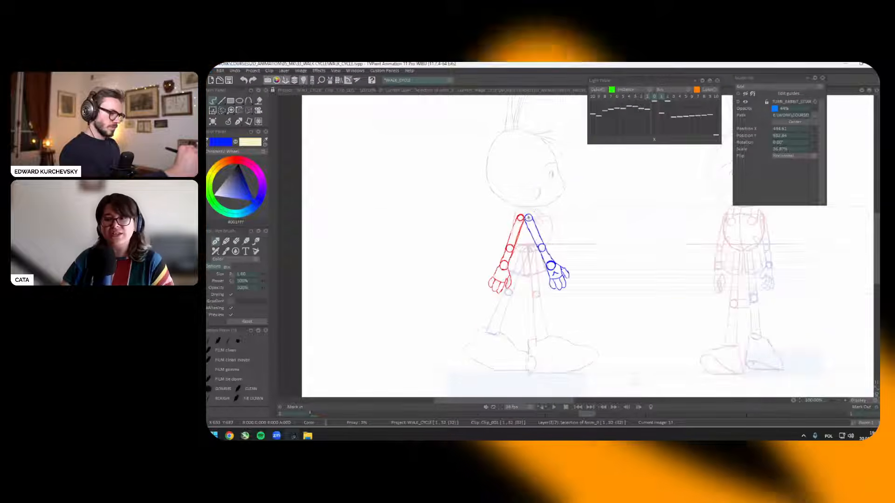
key("Right")
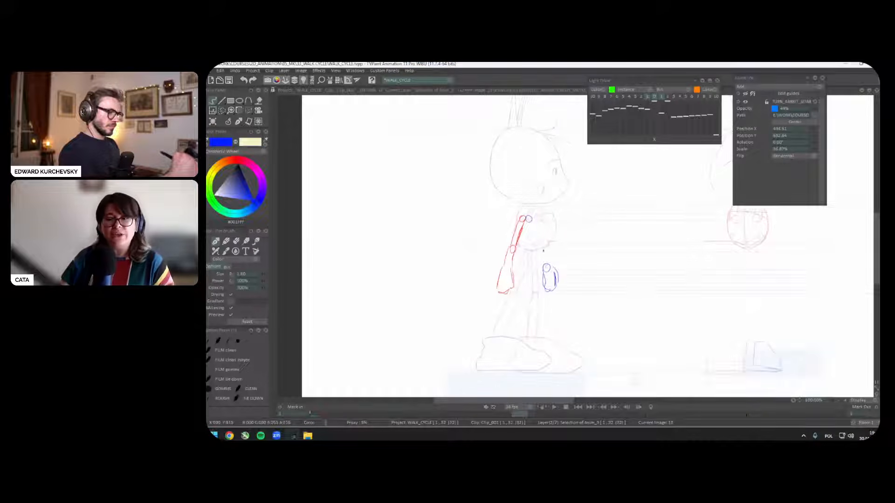
left_click_drag(545, 265, 537, 246)
Step: Compare the side-view arm poses of frames 9, 13 and 17 to check the swing
key("Left")
key("Left")
key("Left")
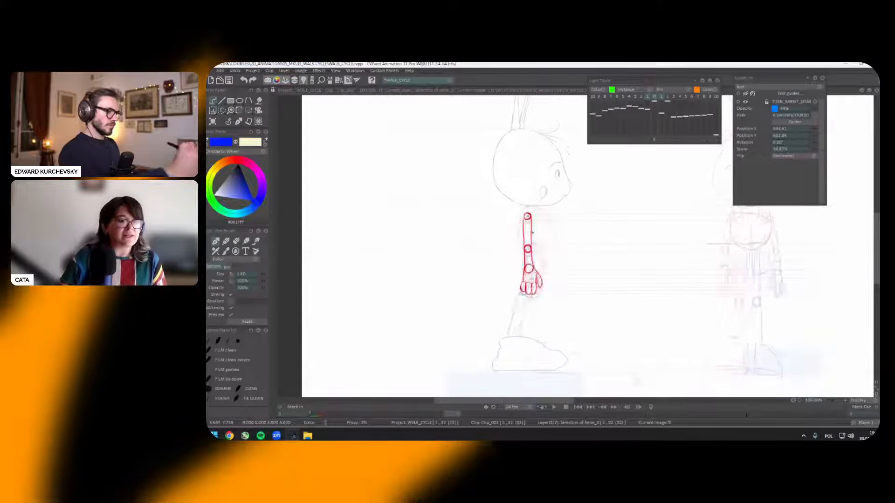
key("Right")
key("Right")
key("Right")
key("Right")
key("Left")
key("Left")
key("Left")
key("Left")
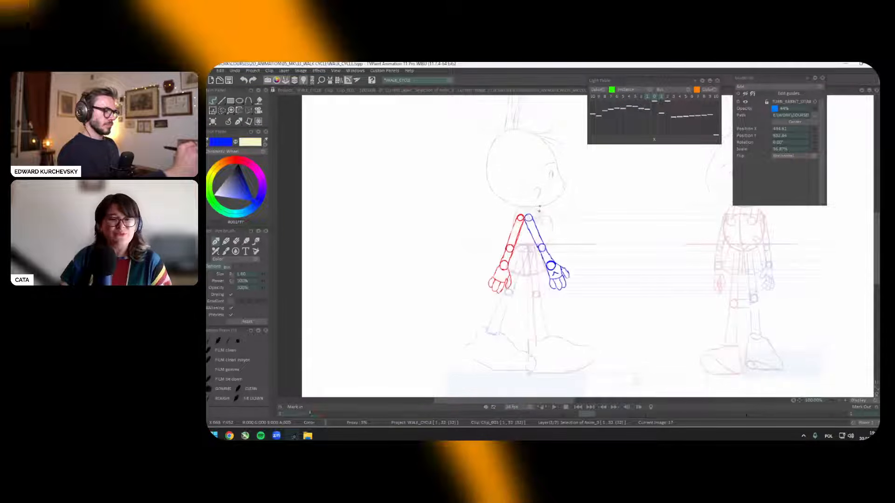
key("Left")
key("Left")
key("Left")
key("Left")
key("Right")
key("Right")
key("Right")
key("Right")
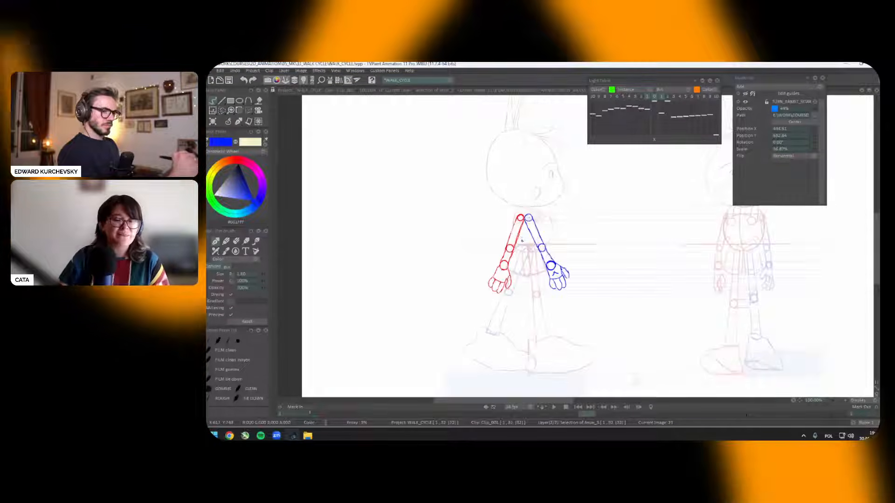
Step: Rough in the blue in-between arm in front of the body in the frame 21 side view and select its hand for adjustment
key("Left")
key("Left")
key("Left")
key("Left")
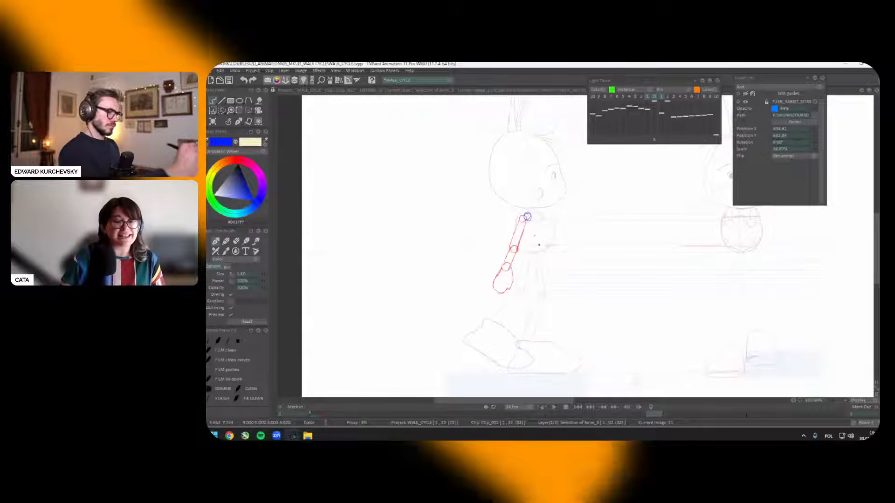
key("Right")
key("Left")
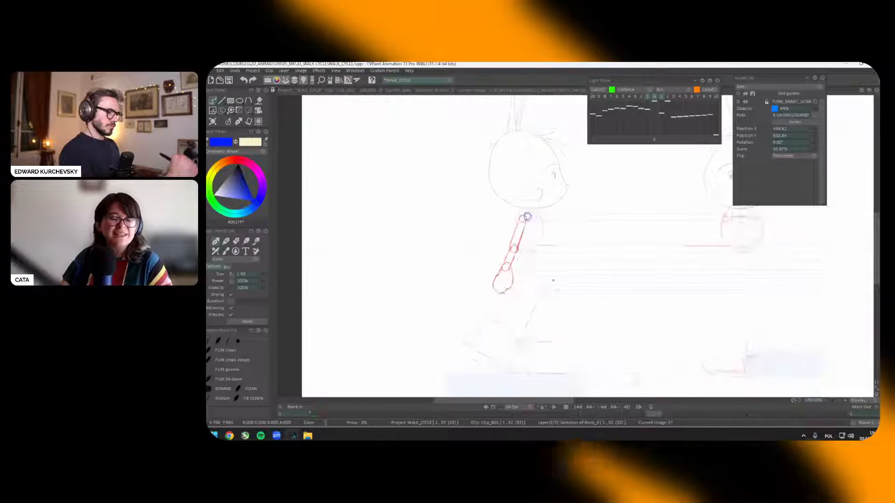
left_click_drag(545, 267, 556, 289)
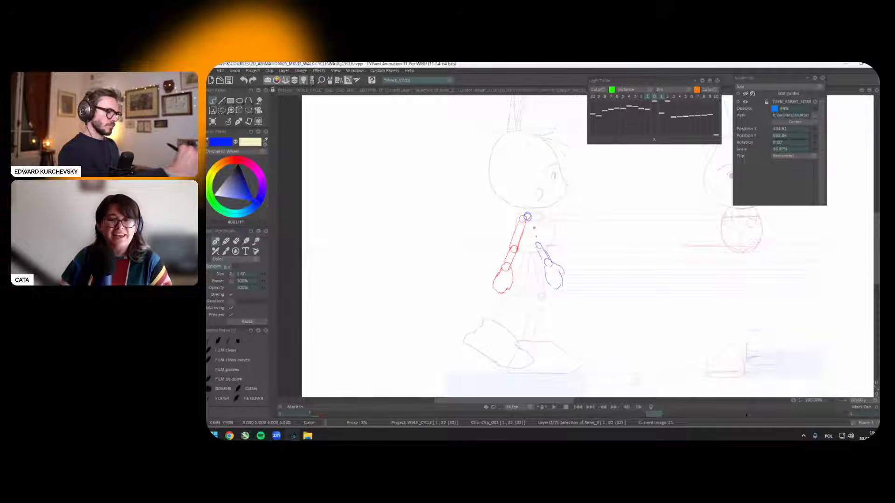
mouse_move(531, 220)
left_mouse_down()
mouse_move(539, 264)
mouse_move(540, 256)
left_mouse_up()
key("s")
left_click(223, 122)
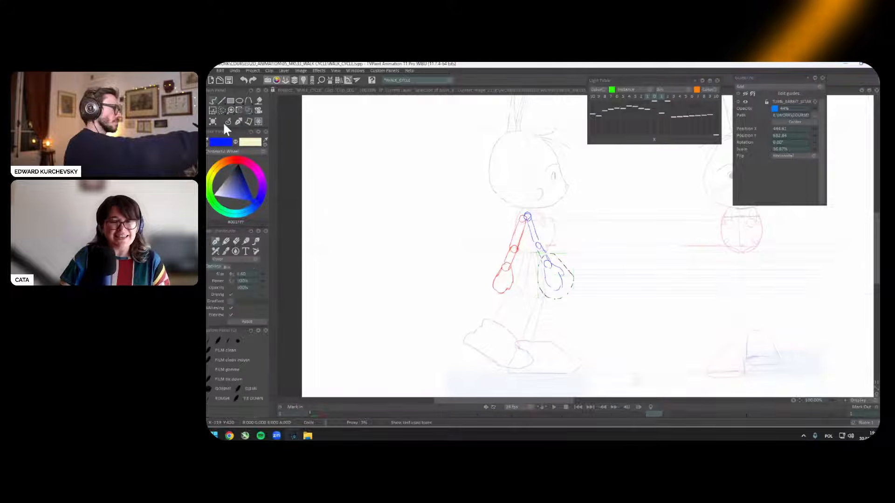
Step: Rough in the blue in-between arm behind the body in the frame 29 side view and play back the walk cycle
key("Right")
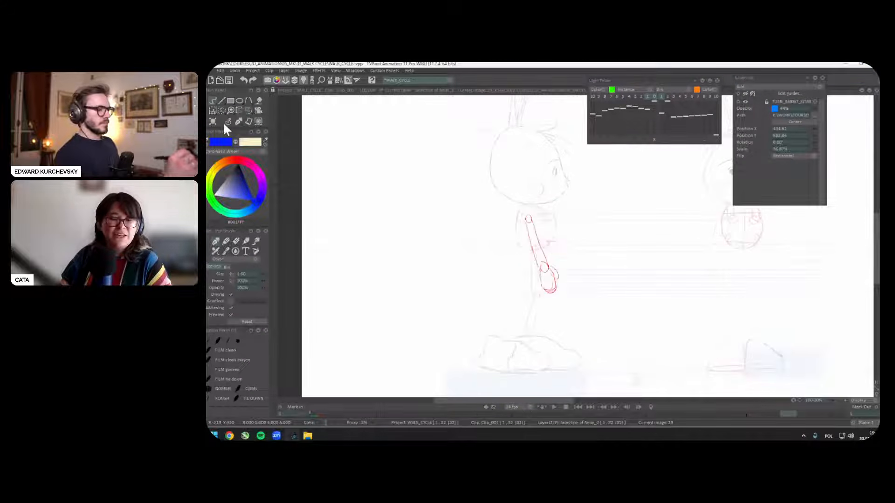
key("Right")
key("Right")
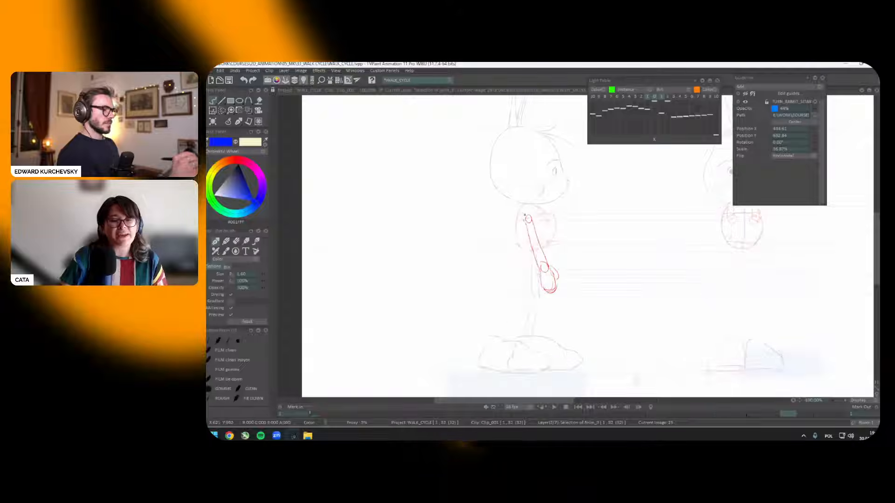
left_click_drag(524, 216, 512, 242)
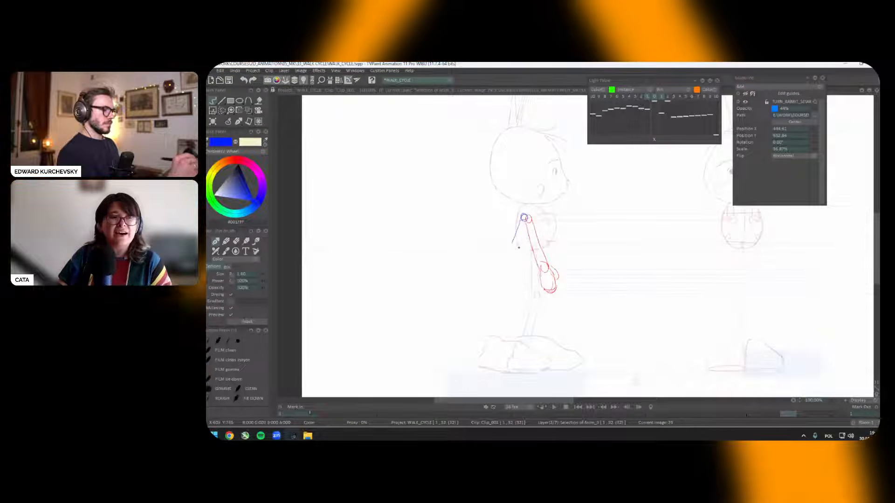
key("Left")
key("Left")
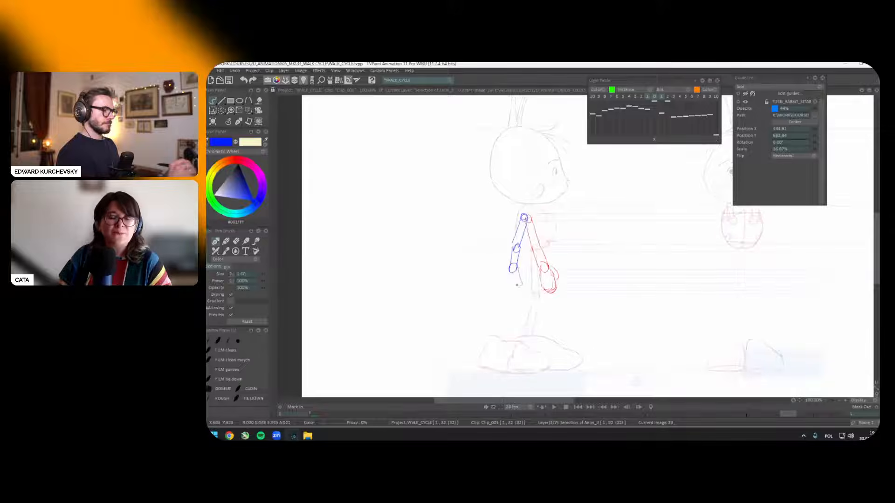
key("Left")
key("Left")
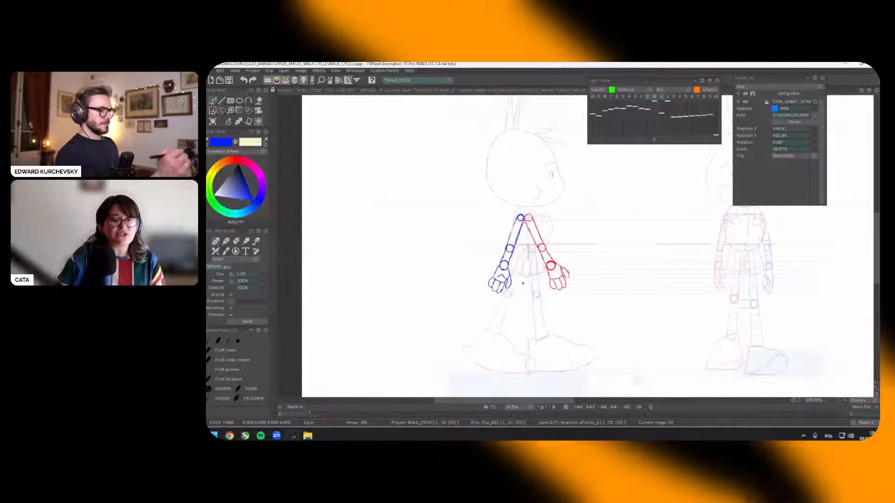
key("space")
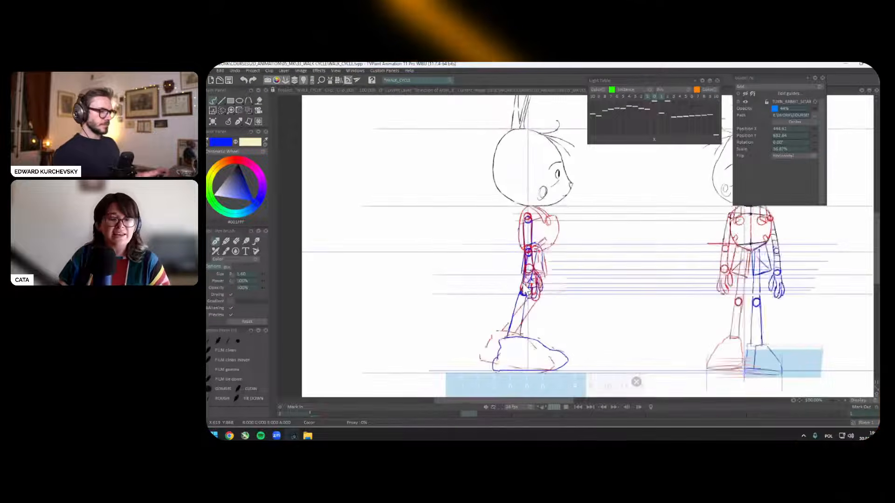
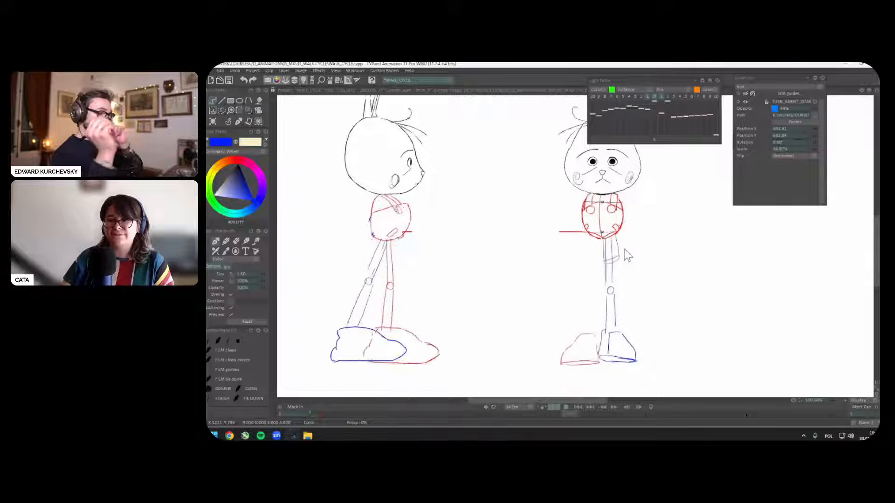
Step: Pick red and rough in the red leg's knee and lower leg in the frame 5 front view
key("ctrl+t")
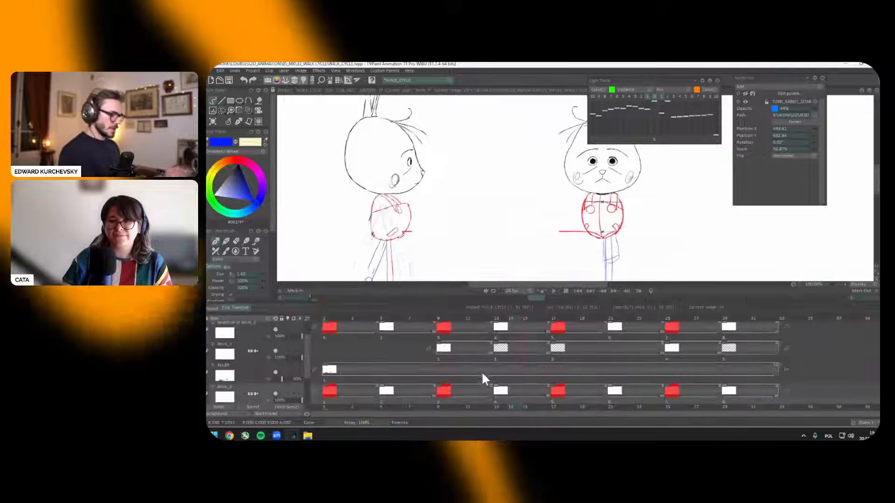
key("ctrl+t")
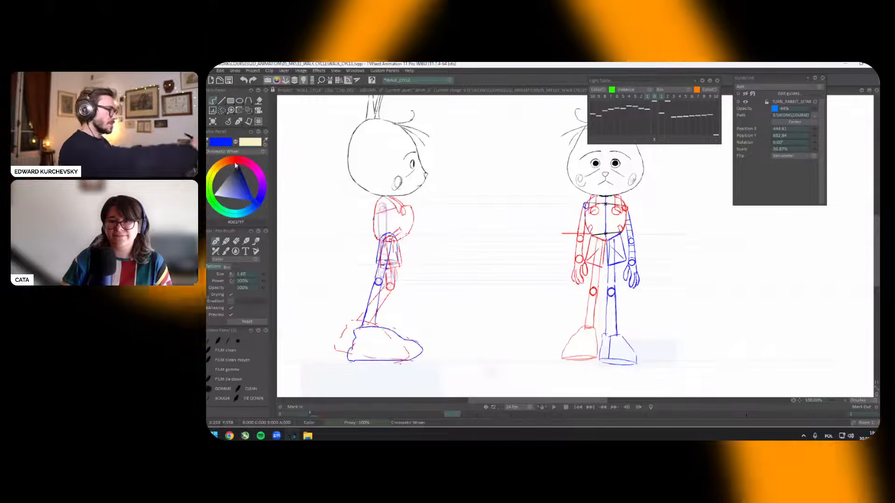
left_click(234, 159)
key("Left")
key("Right")
key("Left")
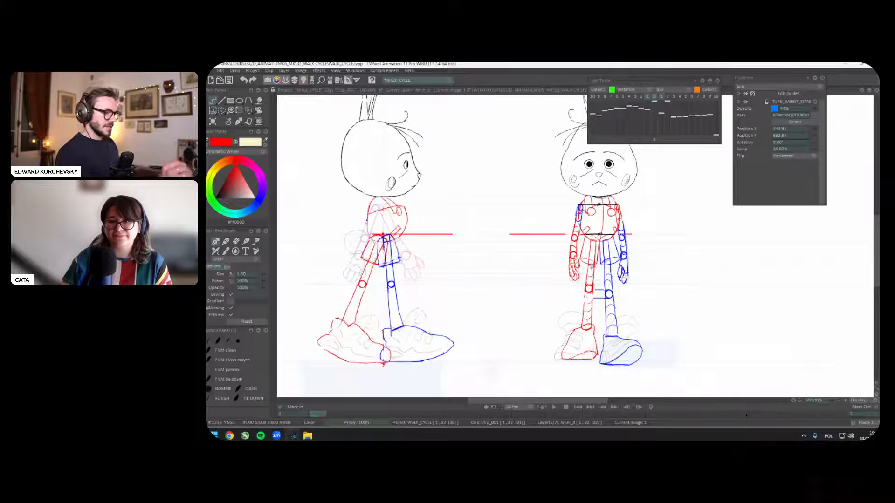
left_click_drag(590, 285, 589, 286)
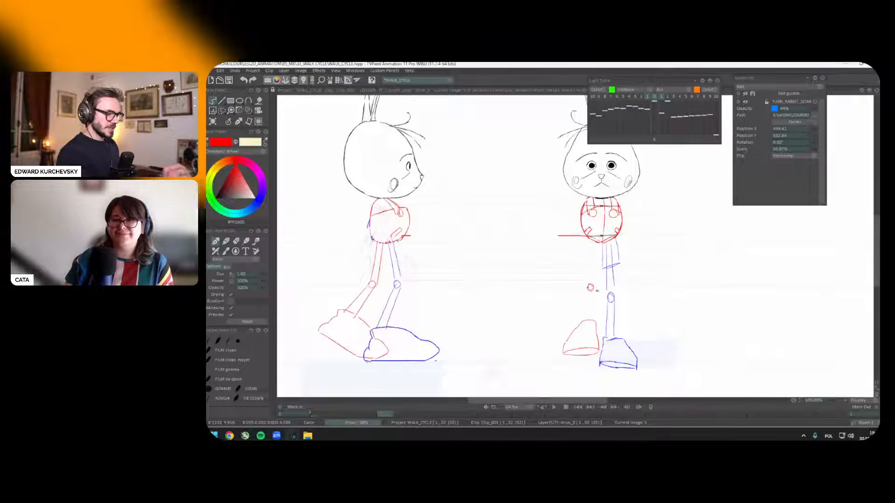
key("Left")
key("Right")
key("Left")
key("Right")
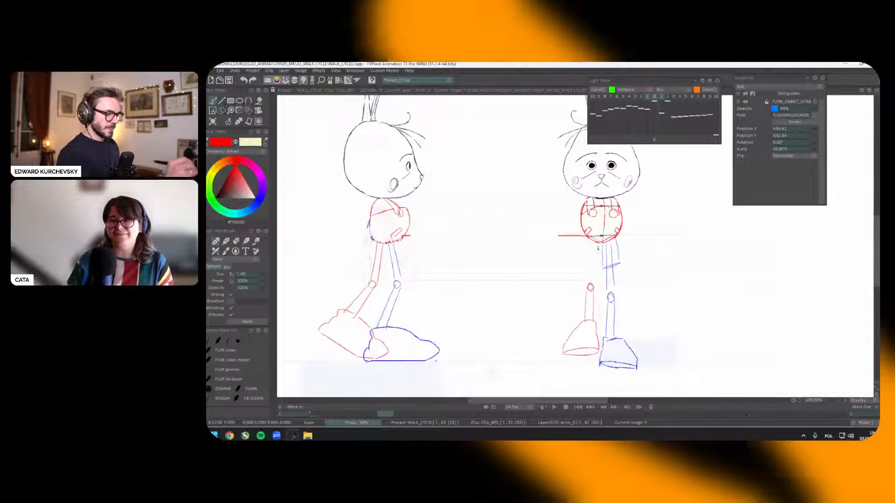
Step: Rough in the red thigh and shorts leg in the frame 5 front view
key("Left")
key("Right")
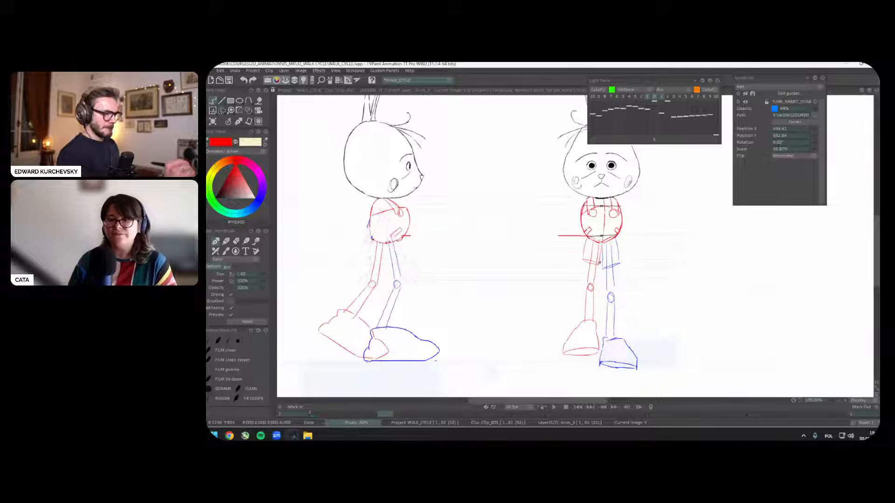
key("Left")
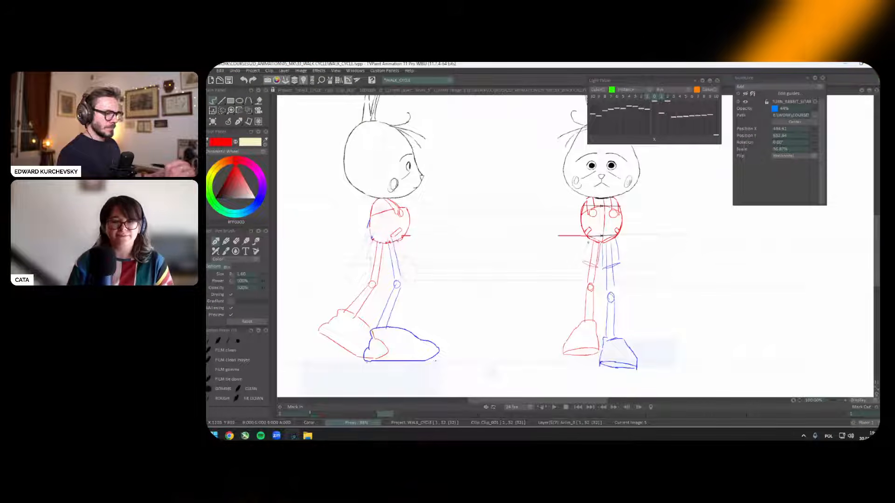
Step: Rough in the red leg from hip to foot in the frame 13 front view
key("Right")
key("Right")
key("Right")
key("Right")
key("Right")
key("Right")
key("Right")
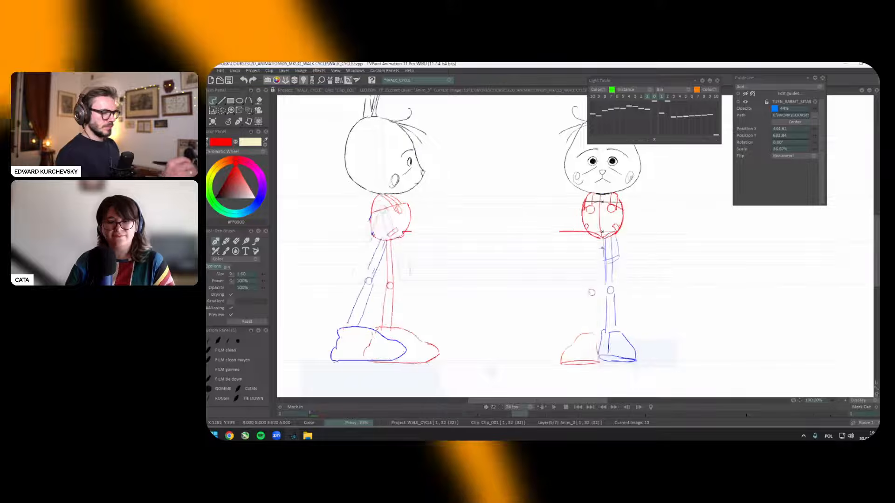
key("l")
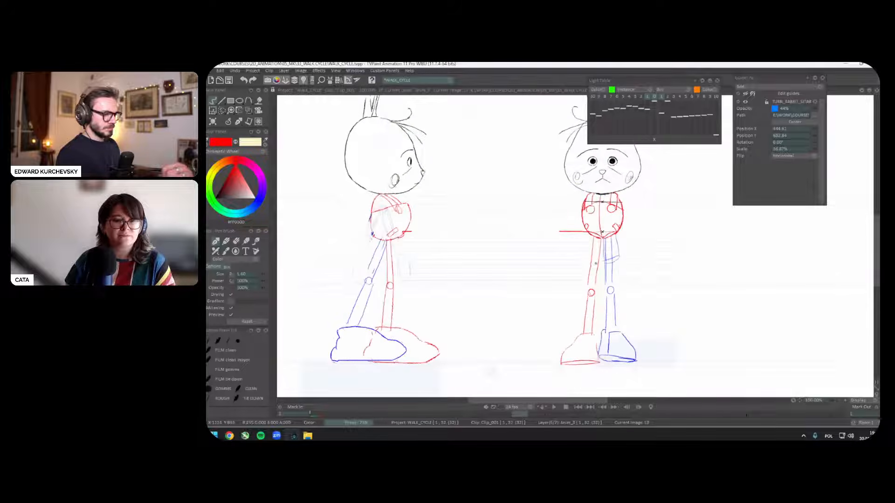
Step: Rough in the red shorts leg in the frame 13 front view, comparing it with the neighbouring poses
key("Left")
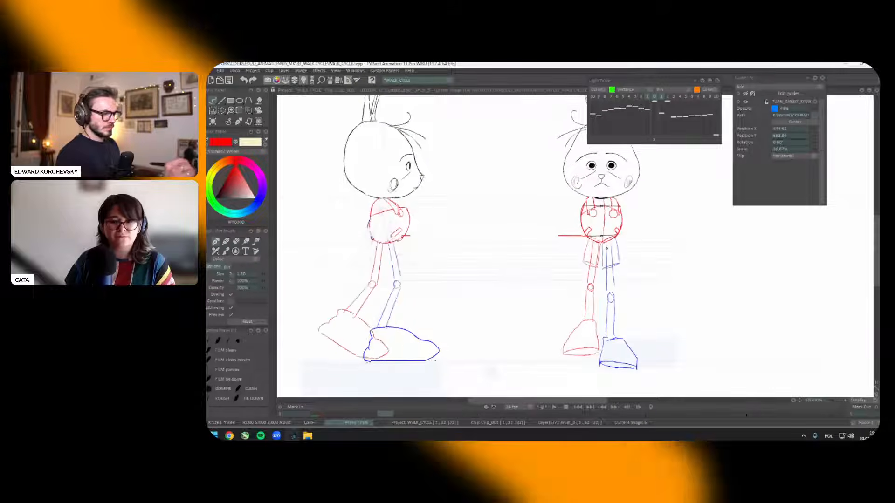
key("Right")
key("Right")
key("Left")
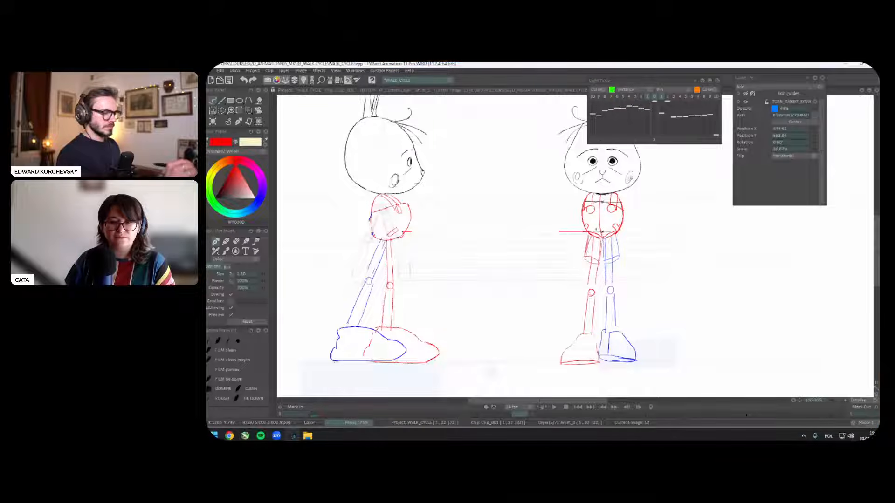
key("Left")
key("Right")
key("Right")
key("Right")
key("Left")
key("Left")
left_click_drag(588, 236, 583, 255)
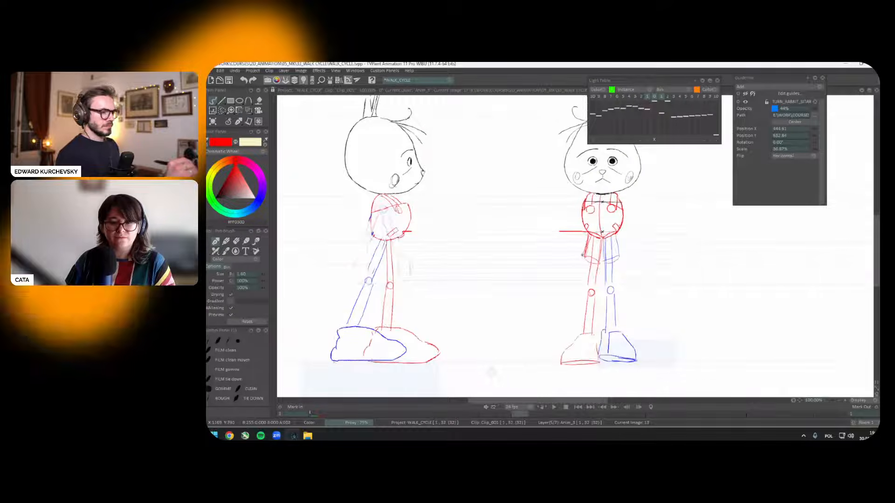
Step: Rough in the red leg in the frame 21 front view, using the light table to compare neighbouring poses
key("Right")
key("Right")
key("Right")
key("Right")
key("Right")
key("Right")
key("Right")
key("Right")
key("Right")
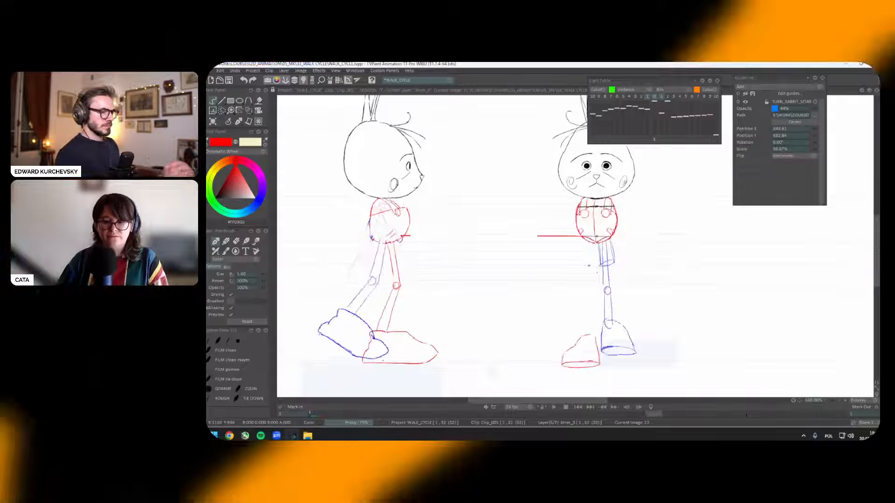
key("Right")
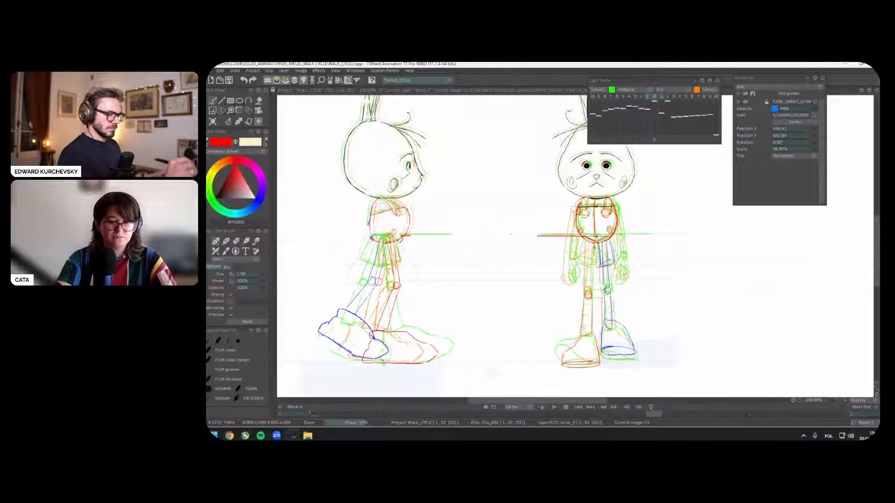
key("space")
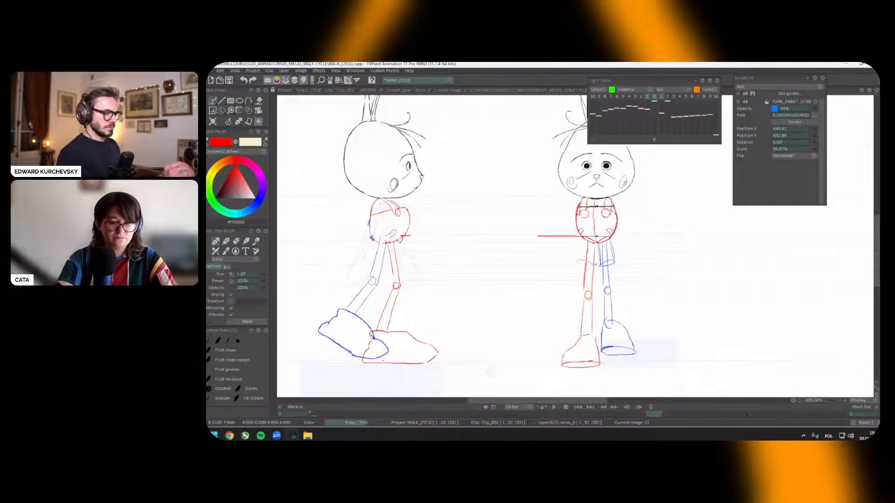
Step: Rough in the red shorts leg over the thigh in the frame 21 front view
key("space")
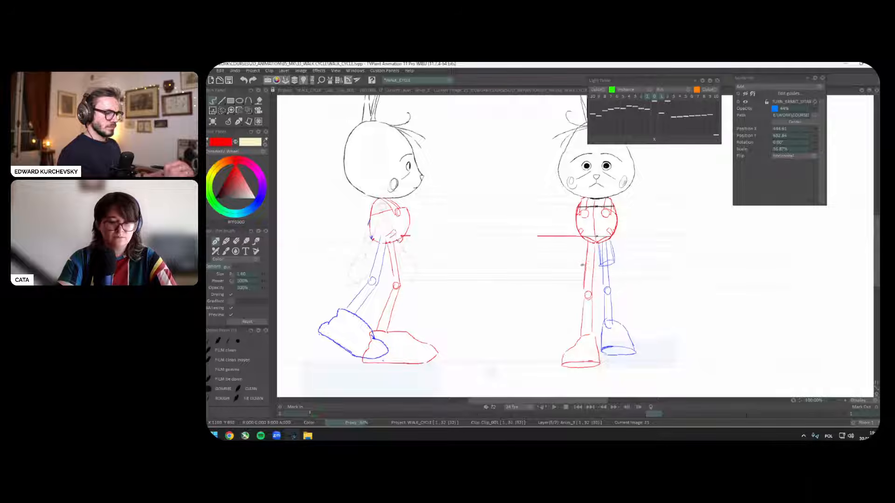
key("Right")
key("Right")
key("Right")
key("Right")
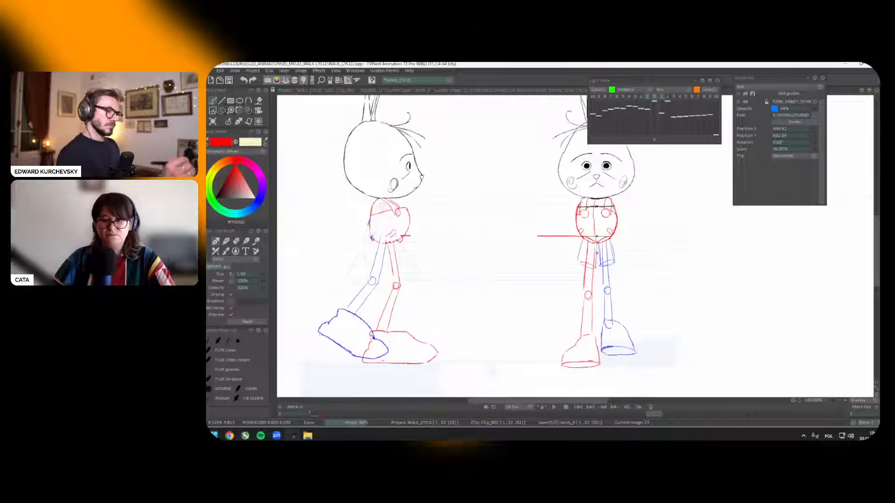
Step: Rough in the red leg and its shorts leg in the frame 29 front view
key("Right")
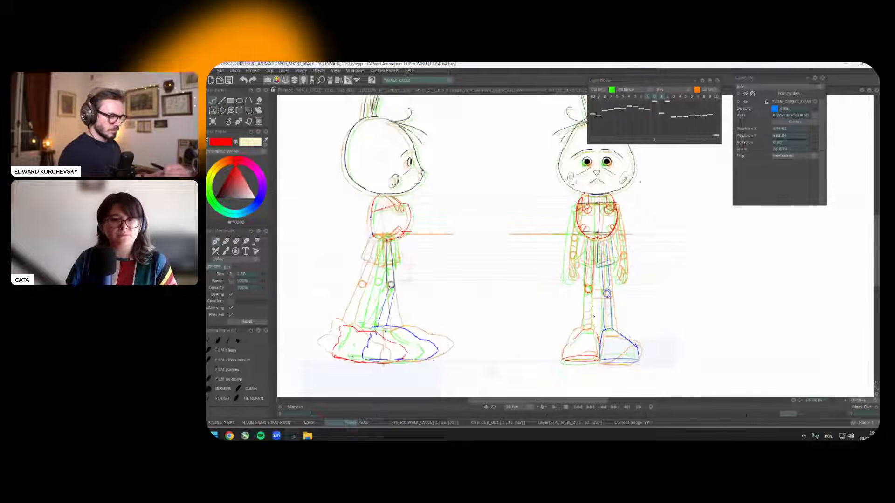
key("l")
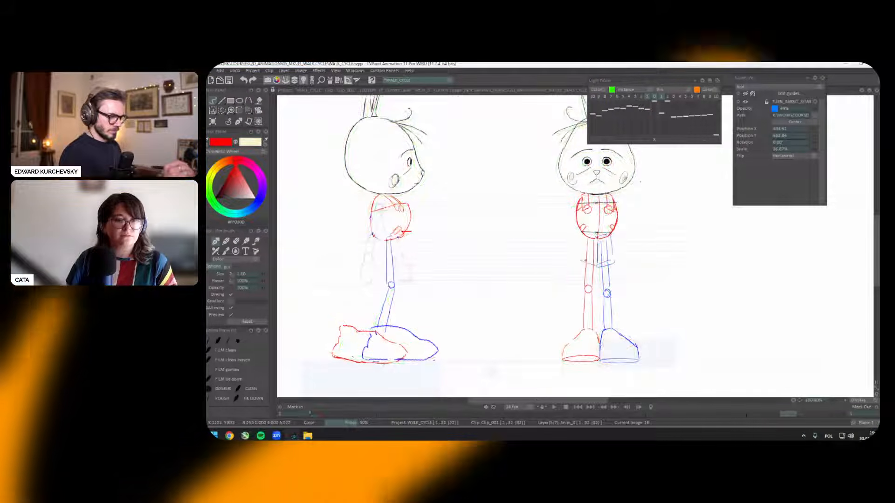
key("Left")
key("Right")
key("Right")
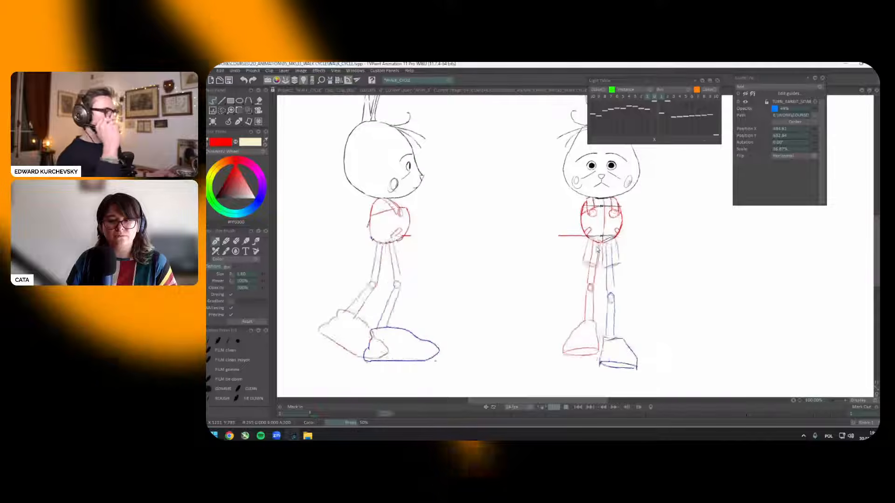
Step: Rough in the red shorts leg in the side-view in-betweens and play back the walk cycle
key("Return")
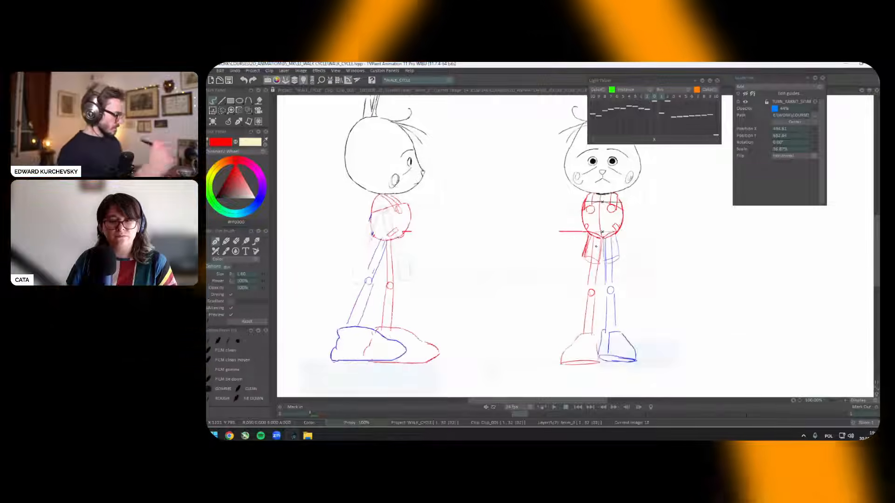
key("Tab")
key("Tab")
left_click_drag(445, 227, 588, 223)
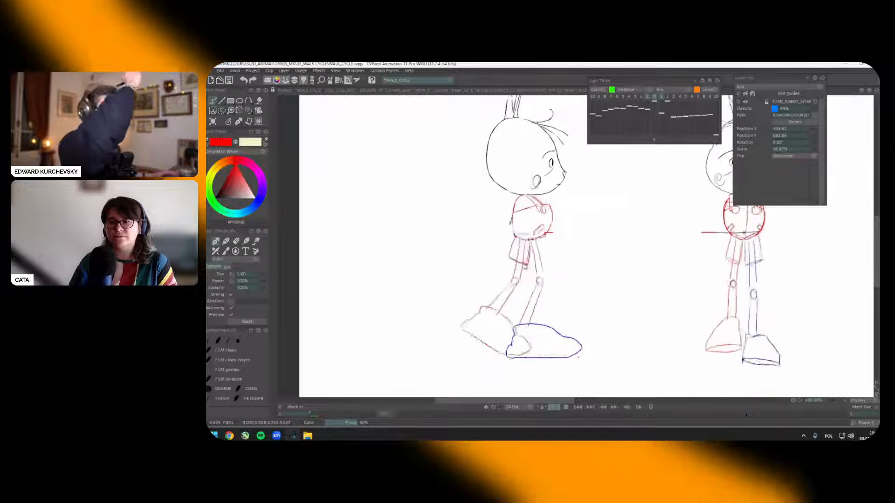
key("Return")
Step: Pick blue and rough in the blue shorts leg behind the red one in the frame 5 side view
key("2")
key("Up")
left_click(330, 319)
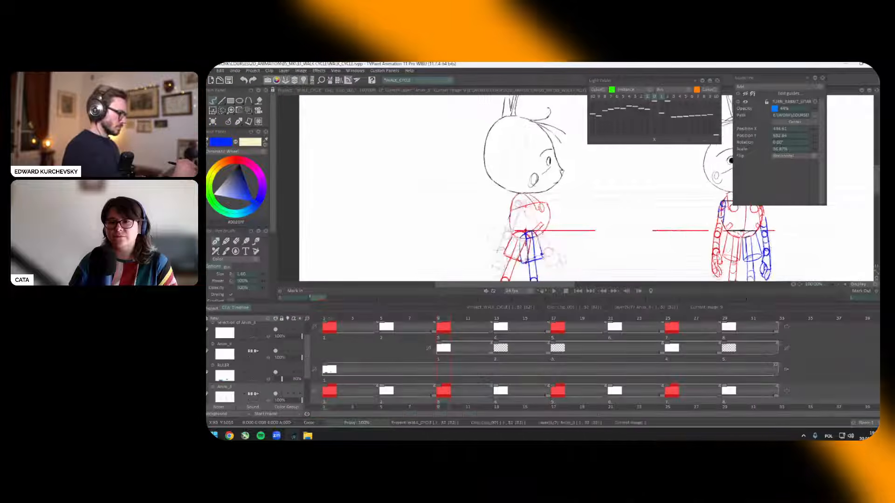
key("Down")
key("Right")
key("Right")
key("Left")
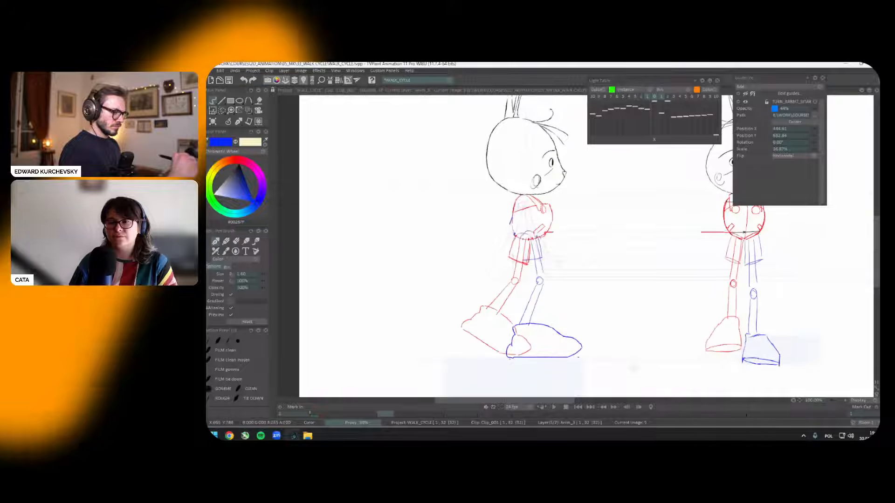
Step: Rough in the blue shorts leg in the frame 13 side view
key("Right")
key("Right")
key("Right")
key("Right")
key("Right")
key("Right")
key("Right")
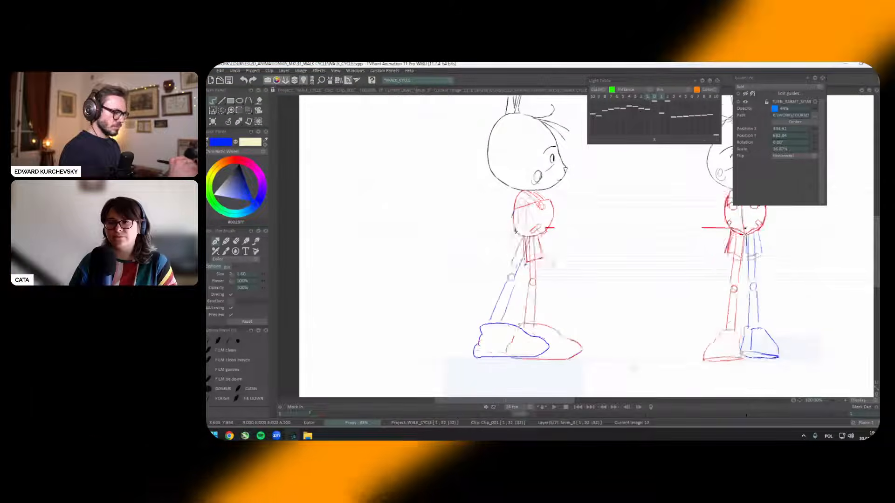
Step: Rough in the blue shorts leg in the frame 21 side view, comparing it with the neighbouring frames
key("Left")
key("Left")
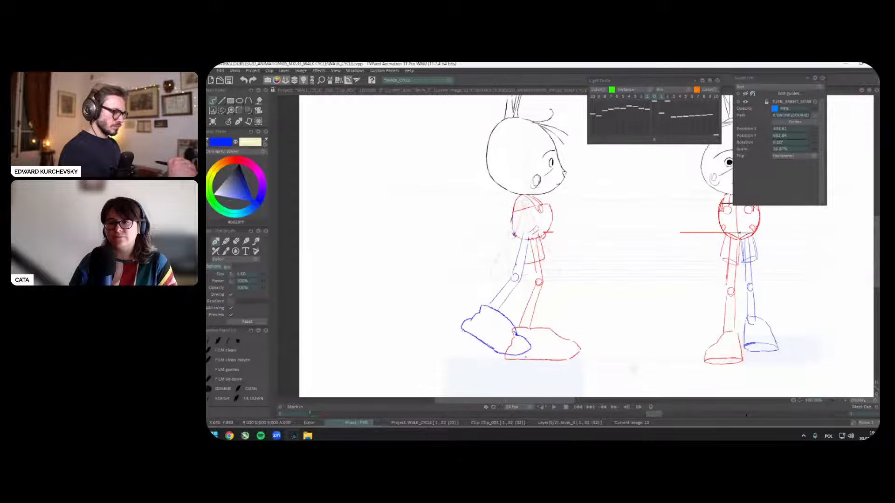
key("Right")
key("Right")
key("Right")
key("Right")
key("Right")
key("Right")
key("Right")
key("Right")
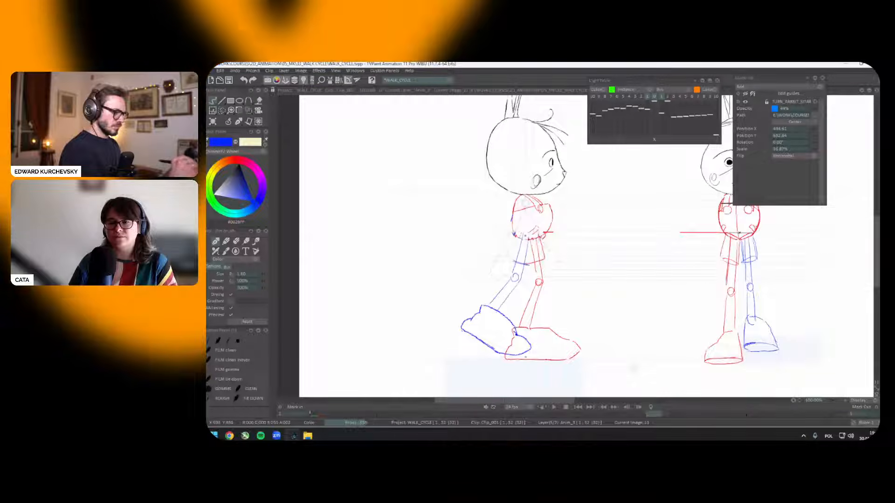
Step: Rough in the blue shorts leg in the frame 29 side view
key("Right")
key("Right")
key("Right")
key("Right")
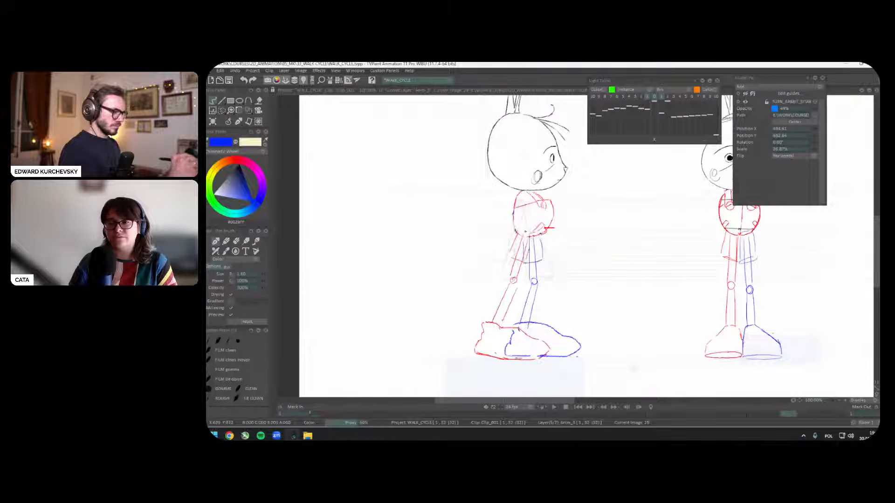
Step: Play back the walk cycle to check the legs and shorts in both views
key("space")
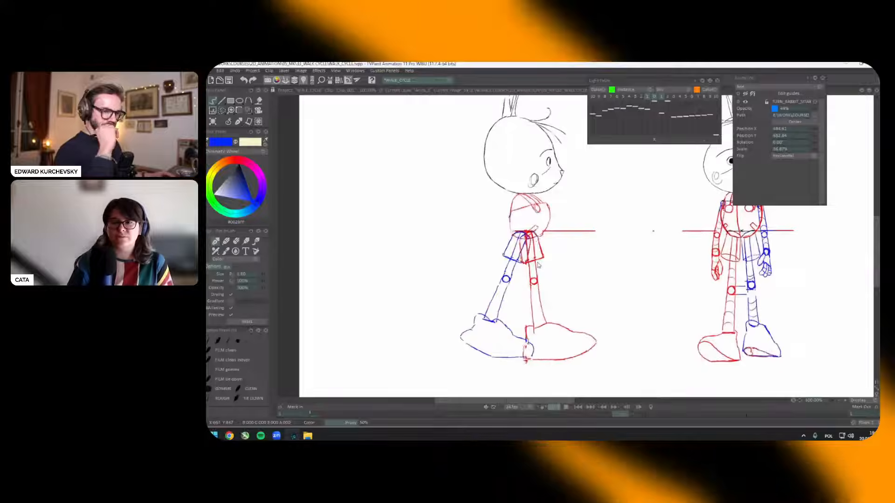
key("space")
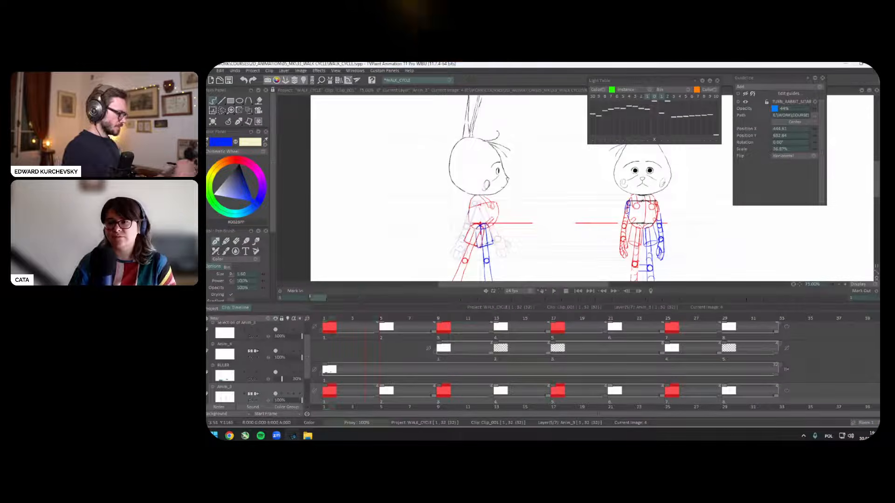
key("space")
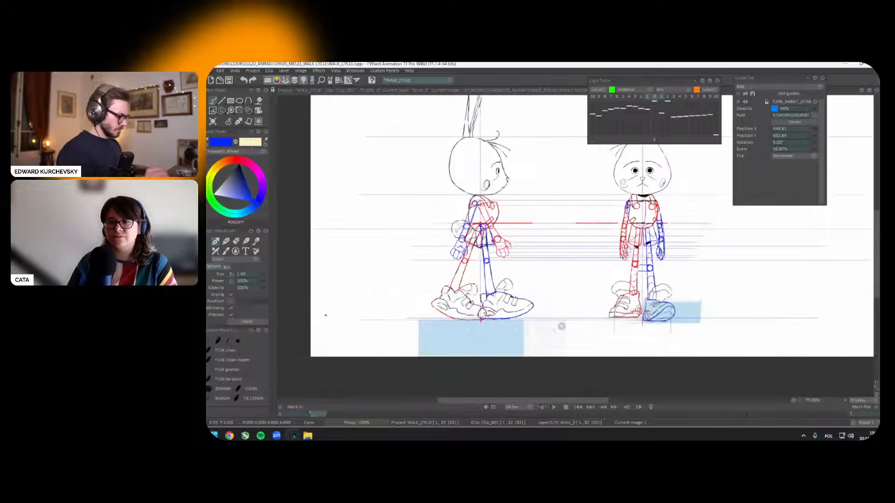
scroll(867, 205, "up", 1)
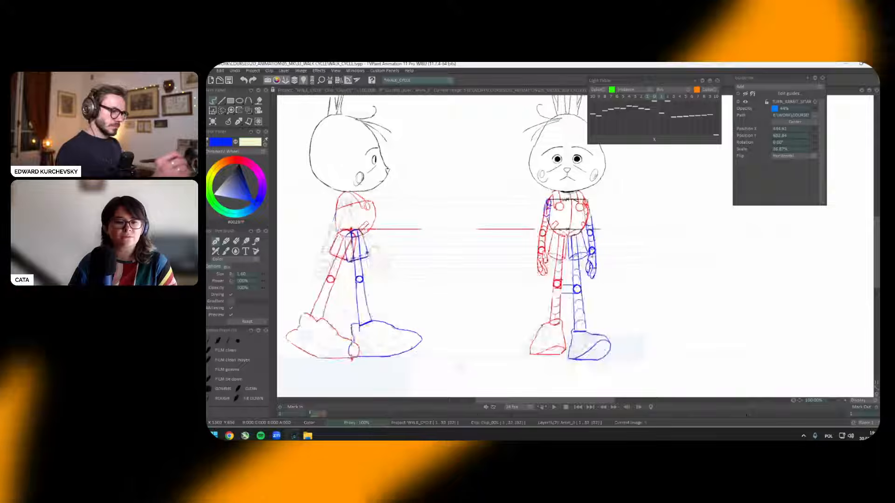
Step: Rough in the blue in-between arm in the frame 5 front view, using the light table
key("Right")
key("Right")
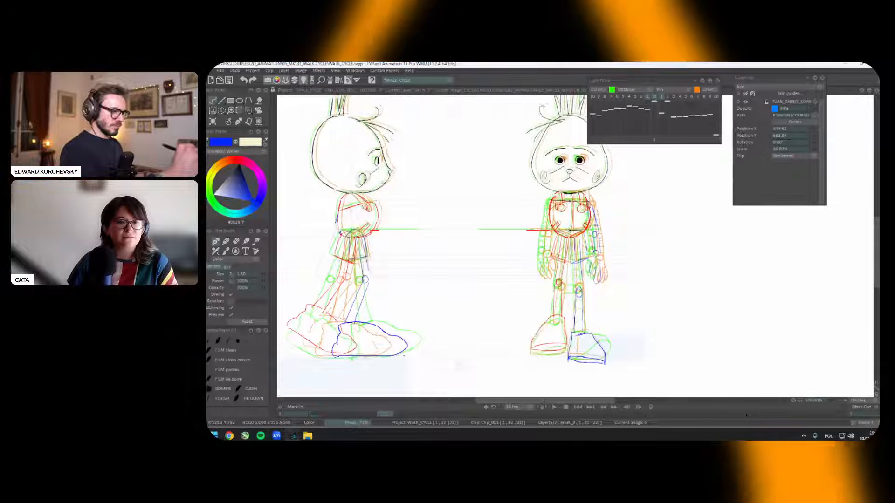
Step: Rough in the blue in-between arm in the frame 13 front view, using the light table
key("Right")
key("Right")
key("Right")
key("Right")
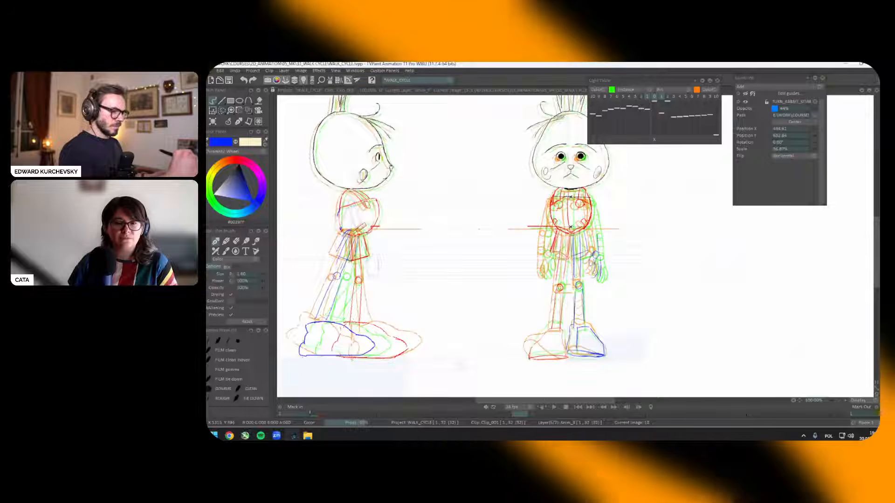
key("Right")
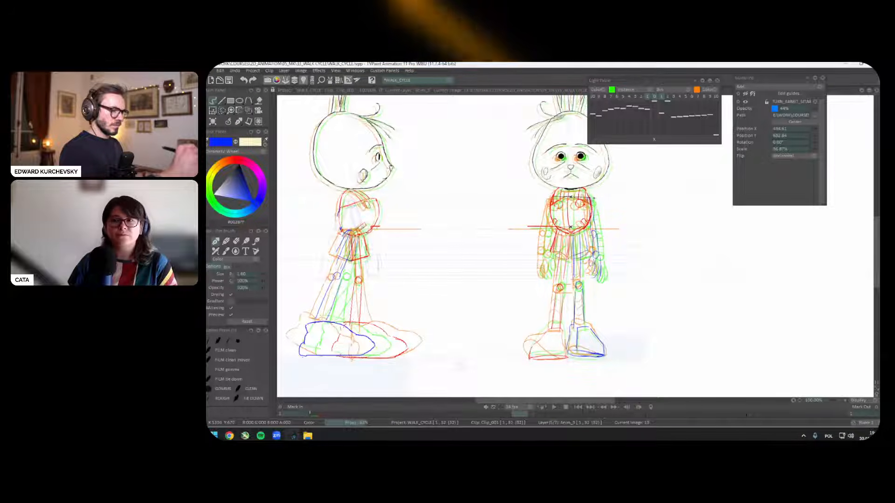
Step: Flip through the walk-cycle frames with the light table off to check the front-view blue arm
key("l")
key("Right")
key("Right")
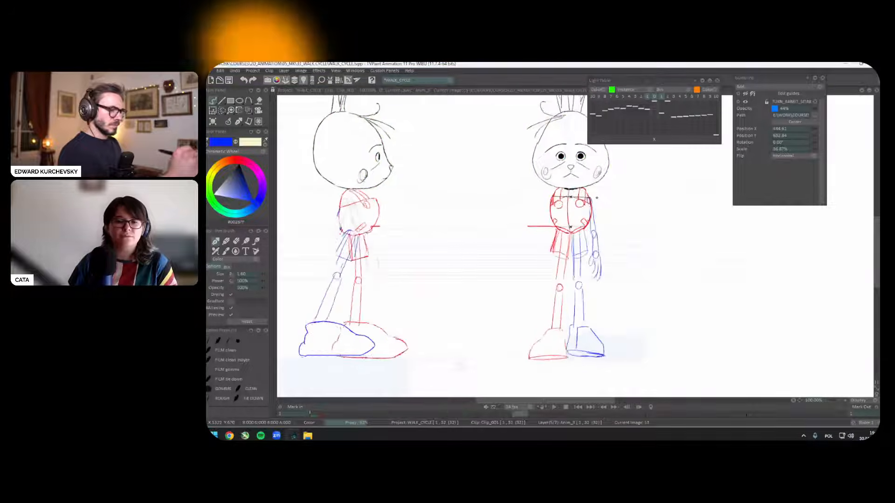
key("Right")
key("Right")
key("Right")
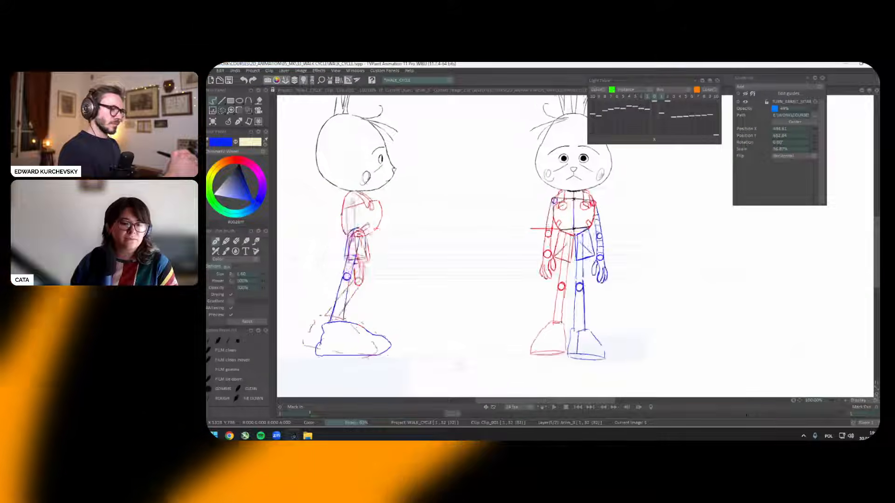
key("Right")
key("Right")
key("Right")
key("Right")
key("Right")
key("Right")
key("Right")
key("Right")
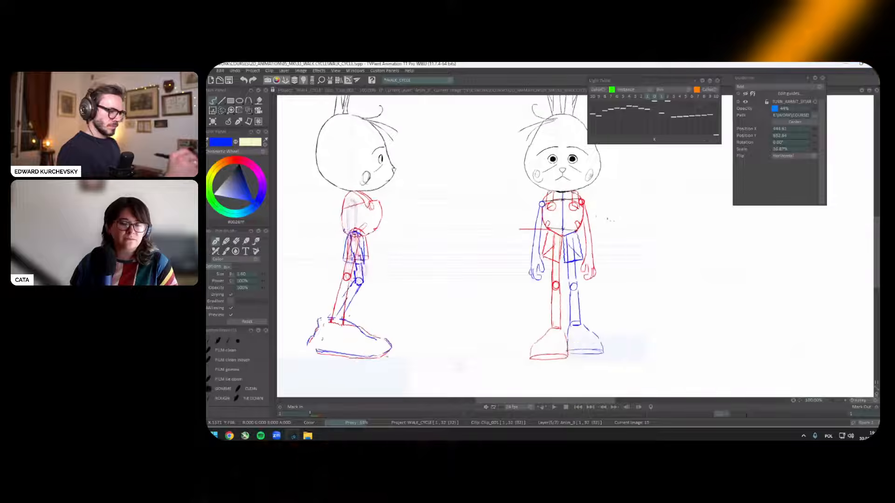
Step: Rough in the blue in-between arms in the frame 21 and frame 29 front views, using the light table
key("super+ctrl+l")
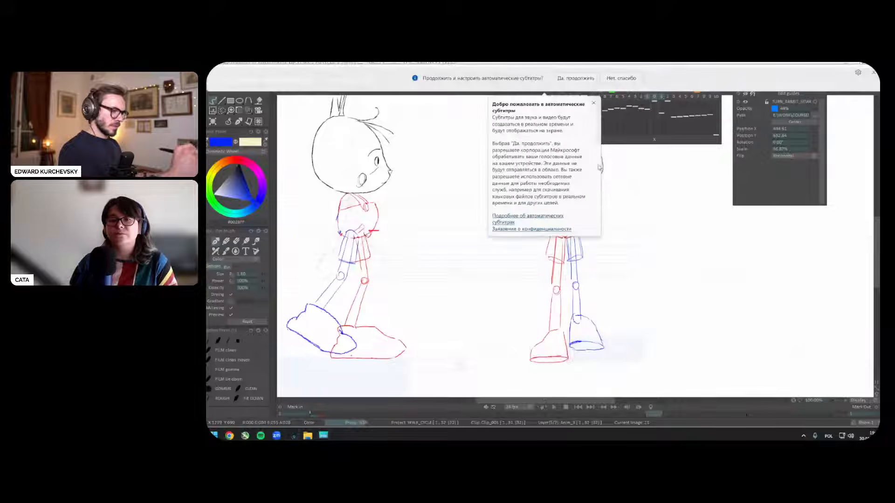
key("super+ctrl+l")
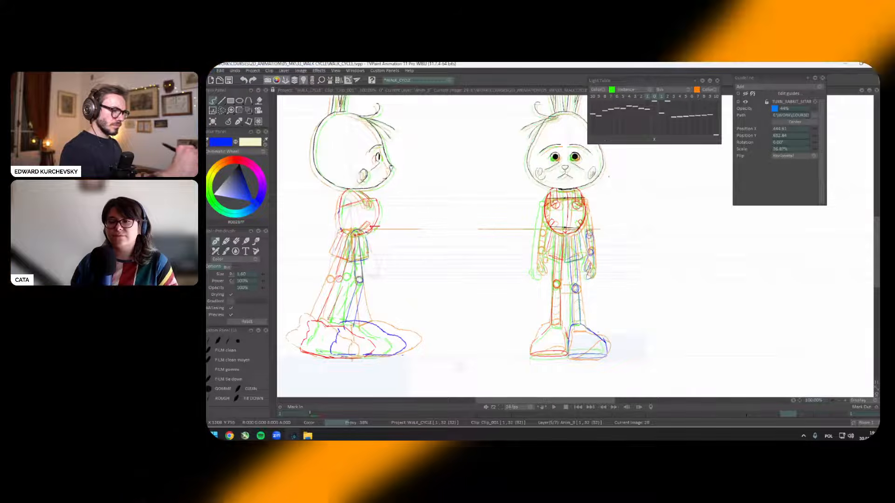
key("l")
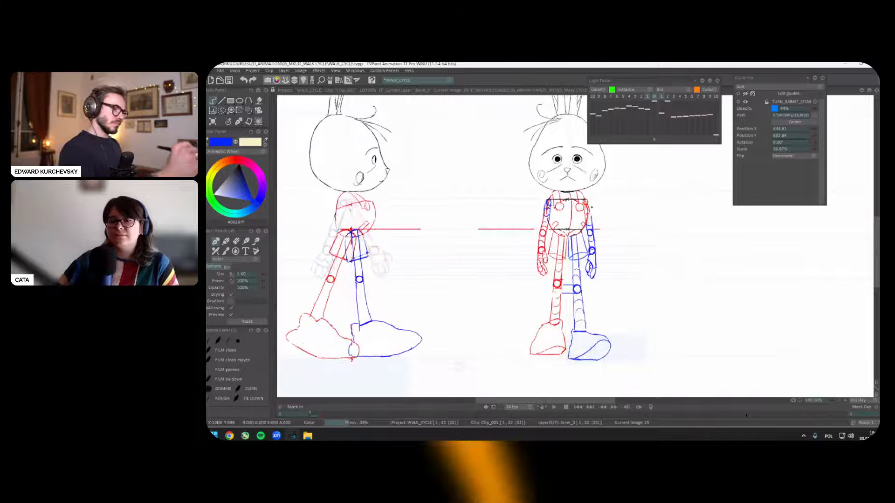
Step: Set the drawing colour to red and rough in the red in-between arm in the frame 21 front view
key("Tab")
left_click(238, 167)
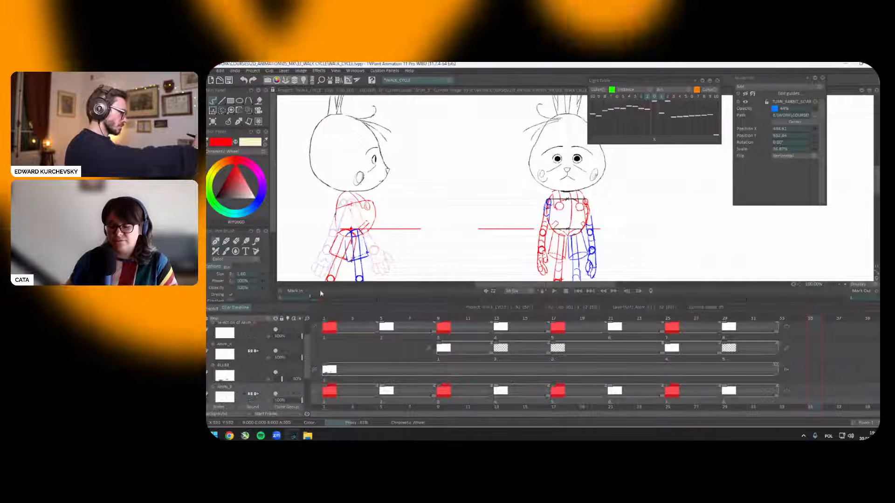
key("Tab")
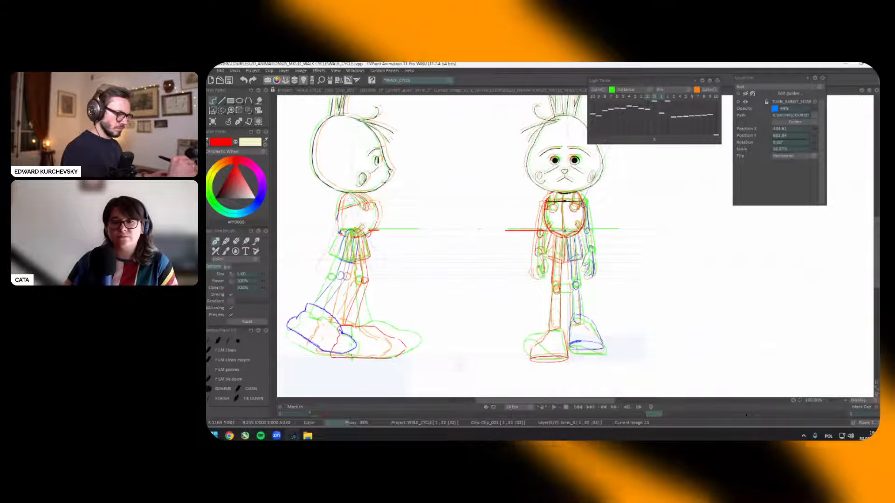
Step: Rough in the red in-between arm in the frame 29 front view, comparing it with the neighbouring frames
key("Left")
key("Left")
key("Left")
key("Left")
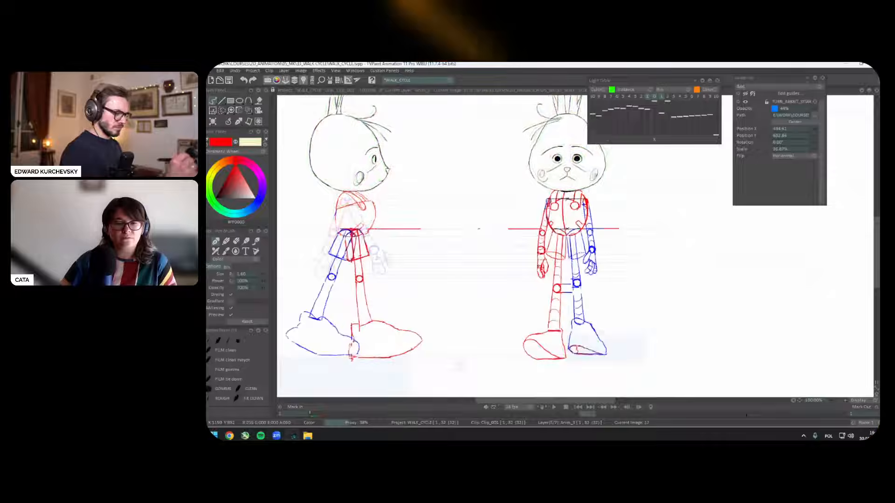
key("Left")
key("Left")
key("Left")
key("Left")
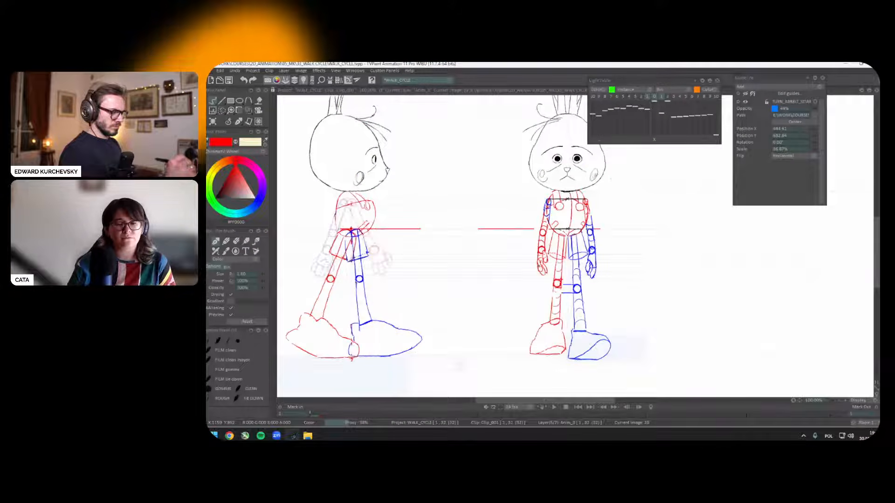
key("Left")
key("Left")
key("Left")
key("Left")
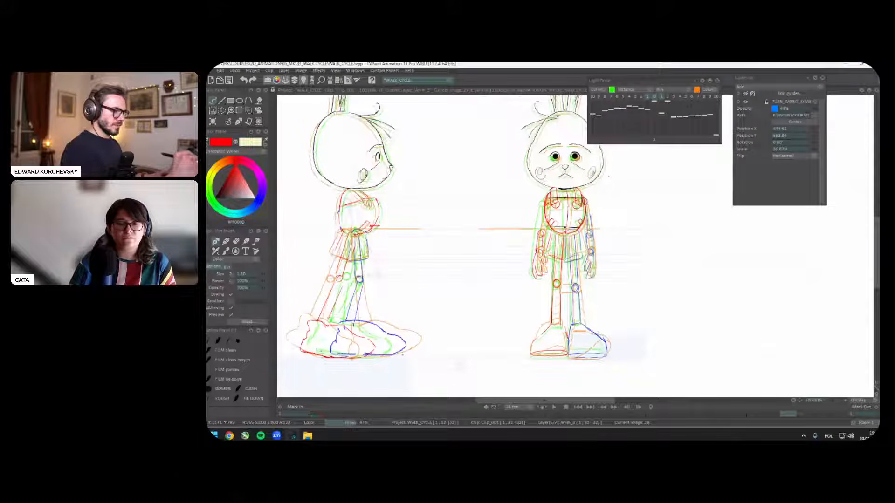
Step: Flip through the frames and play back the walk cycle to check both front-view arms
key("Left")
key("Left")
key("Left")
key("Left")
key("Left")
key("Left")
key("Left")
key("Left")
key("Left")
key("Left")
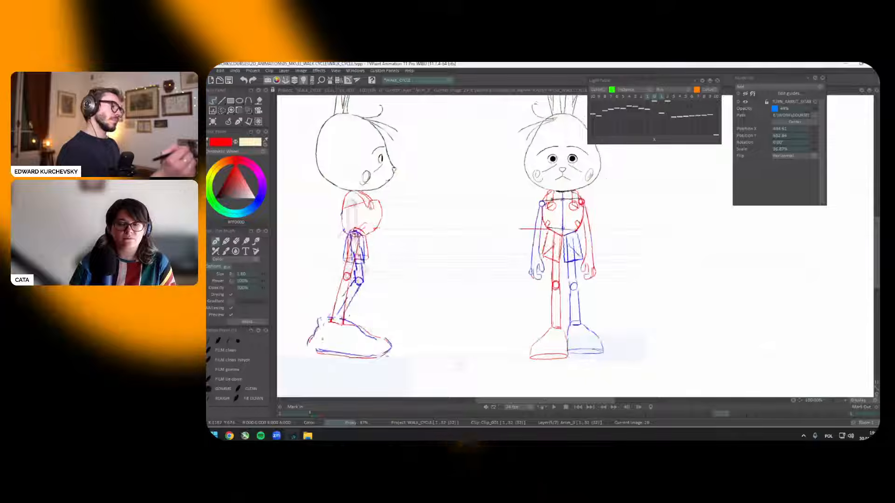
key("Return")
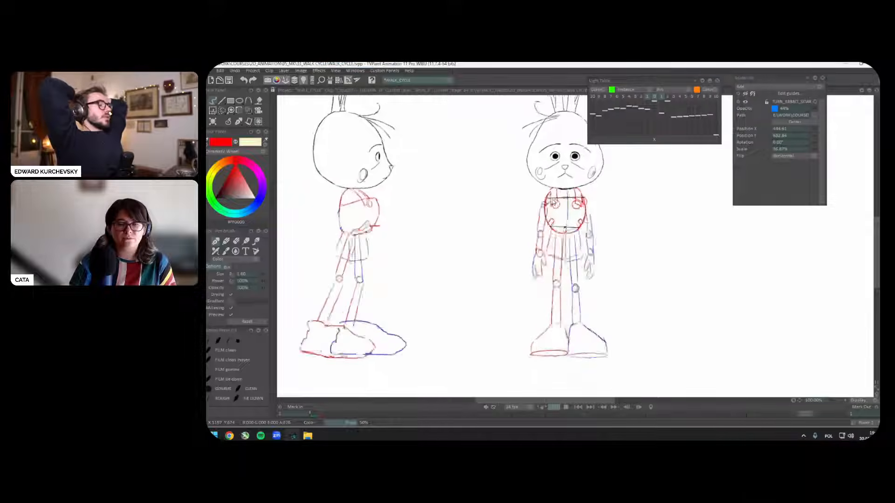
key("Return")
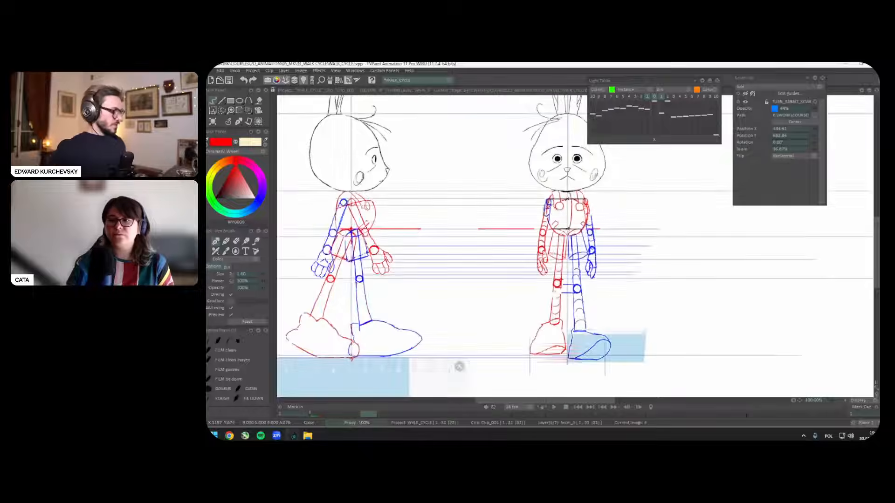
Step: Play back the walk cycle with the whole figures in view and save the project
scroll(722, 296, "down", 1)
key("Return")
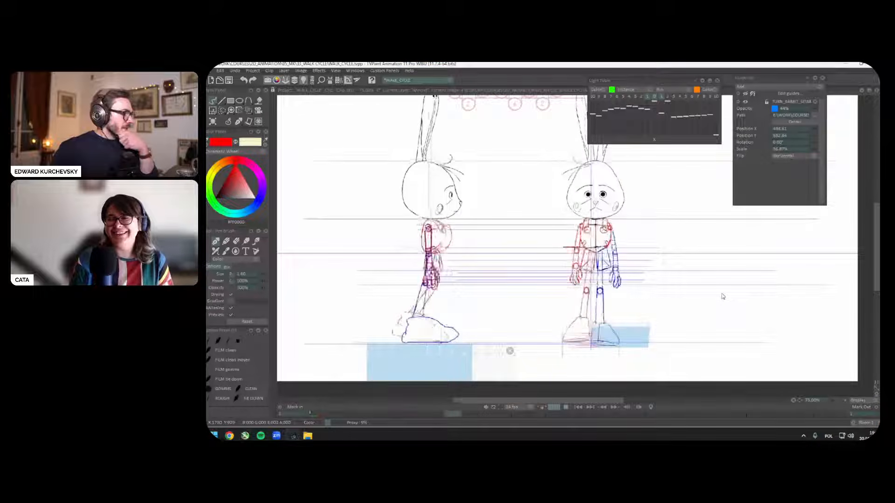
key("Return")
key("ctrl+s")
Step: Toggle the visibility of the model layer and play back the walk cycle
key("space")
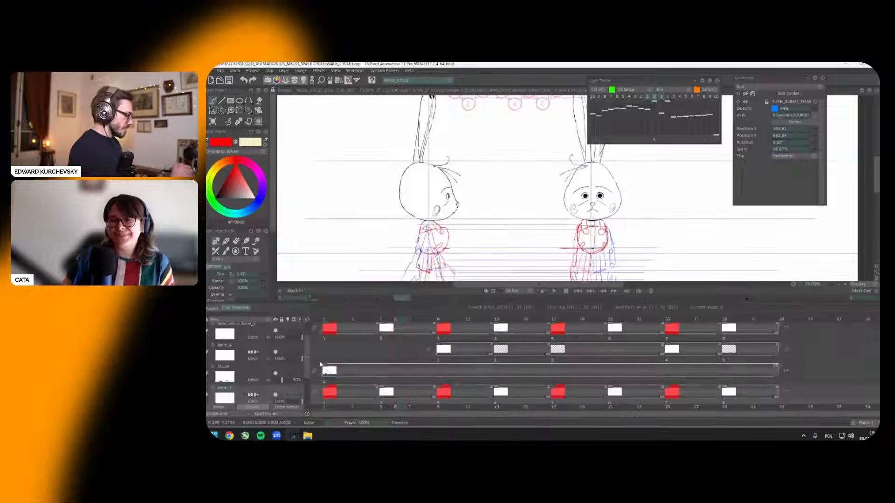
left_click_drag(306, 348, 301, 386)
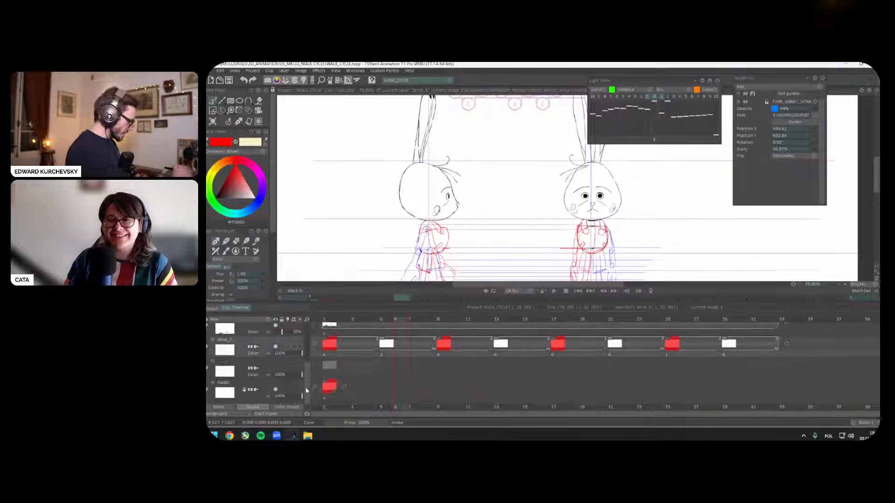
left_click(276, 390)
key("space")
key("Return")
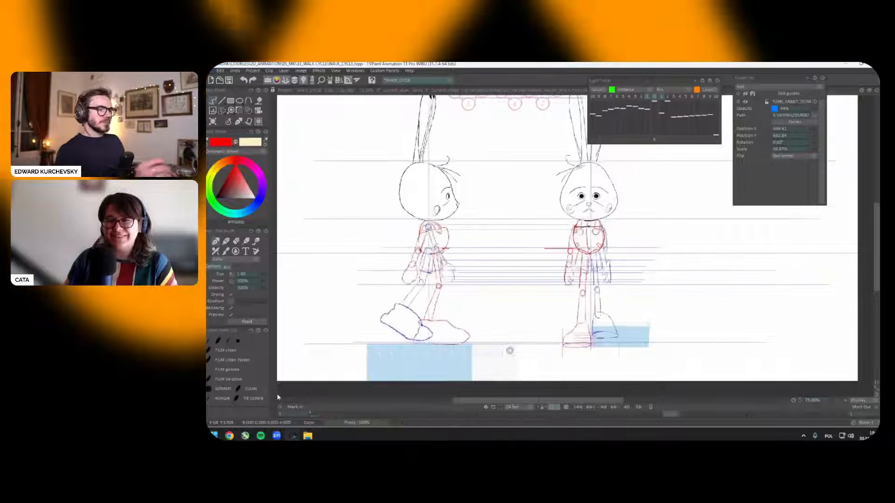